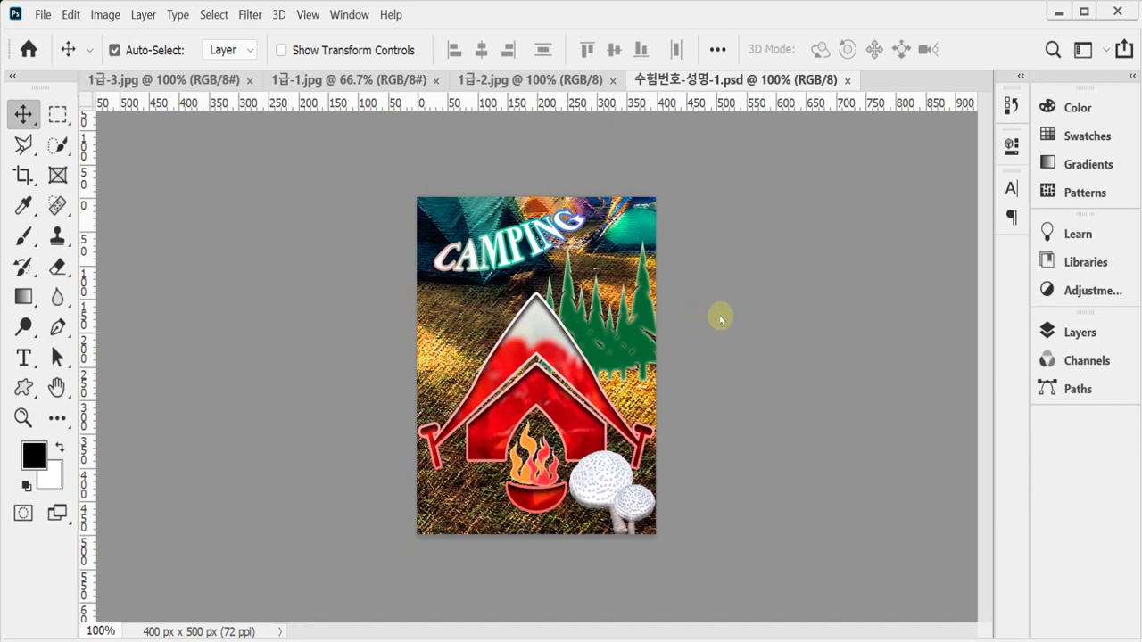
Create a new 400 x 500 px, 72 ppi RGB document with a white background and show its grid
{"action": "key", "text": "ctrl+n"}
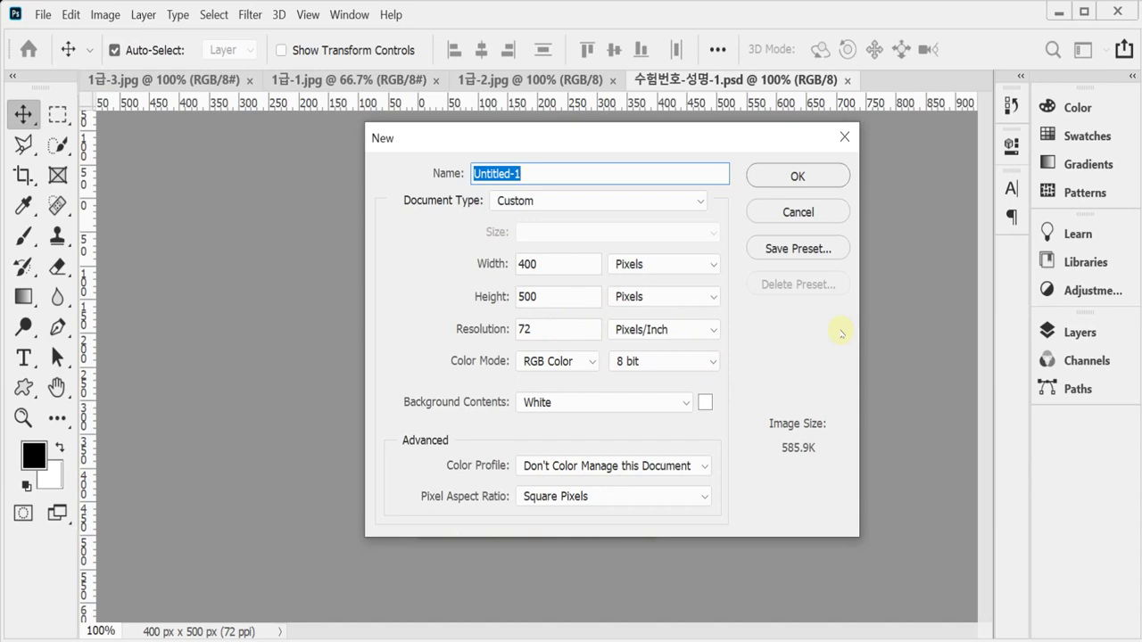
{"action": "key", "text": "Return"}
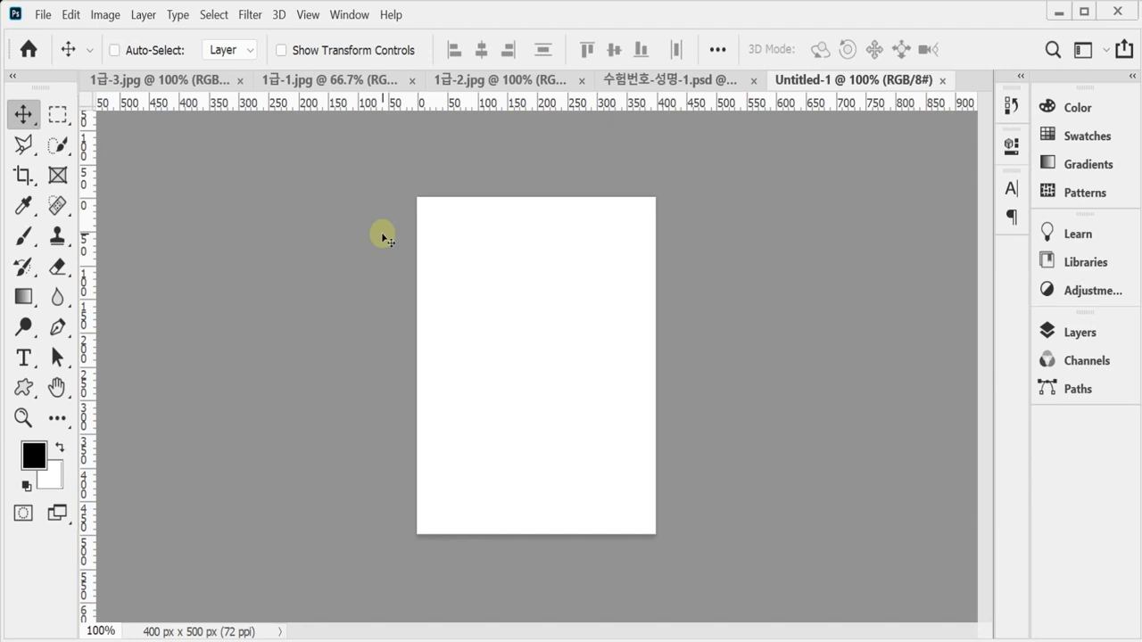
{"action": "key", "text": "ctrl+apostrophe"}
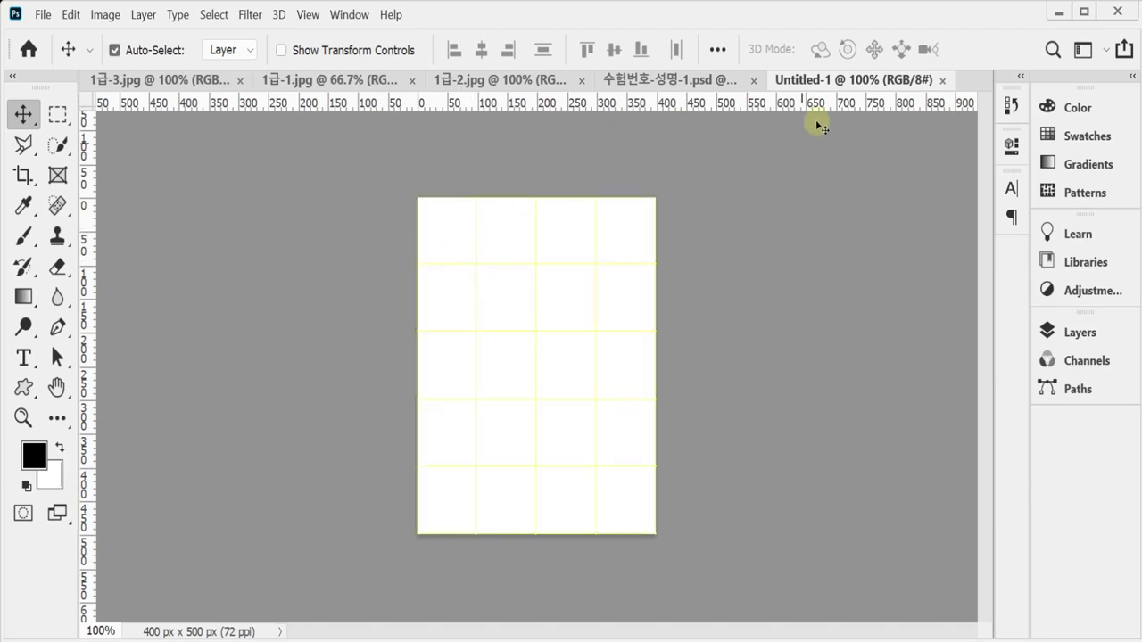
Float the new document and the finished poster side by side, and show the grid and guides on the poster
{"action": "left_click_drag", "start_coordinate": [797, 80], "coordinate": [570, 197]}
{"action": "left_click_drag", "start_coordinate": [686, 199], "coordinate": [579, 196]}
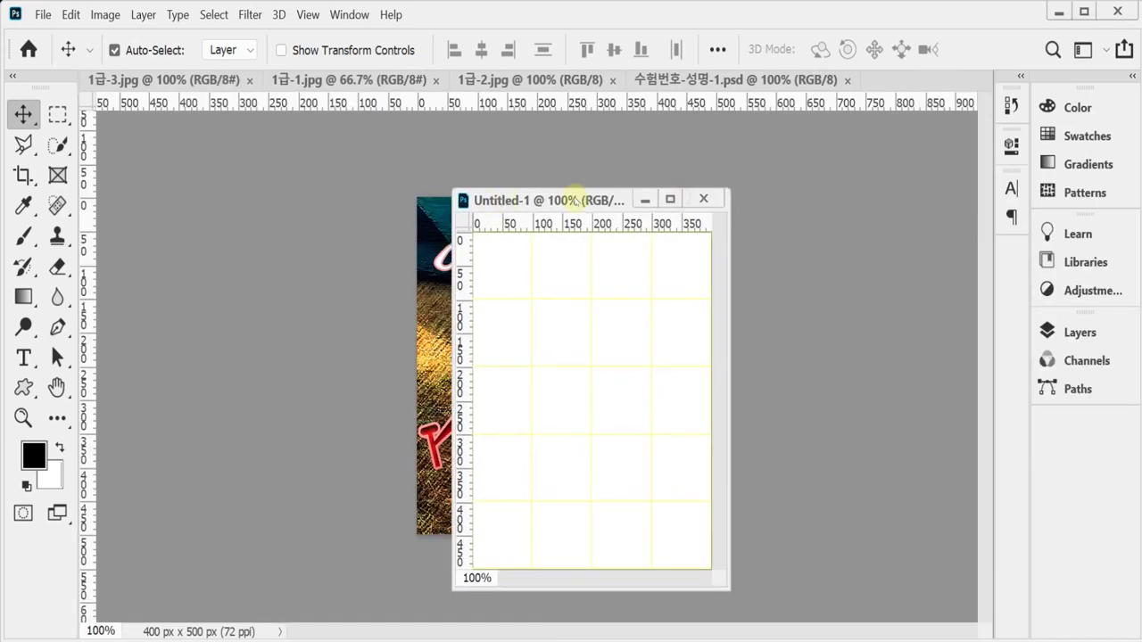
{"action": "left_click_drag", "start_coordinate": [734, 79], "coordinate": [263, 186]}
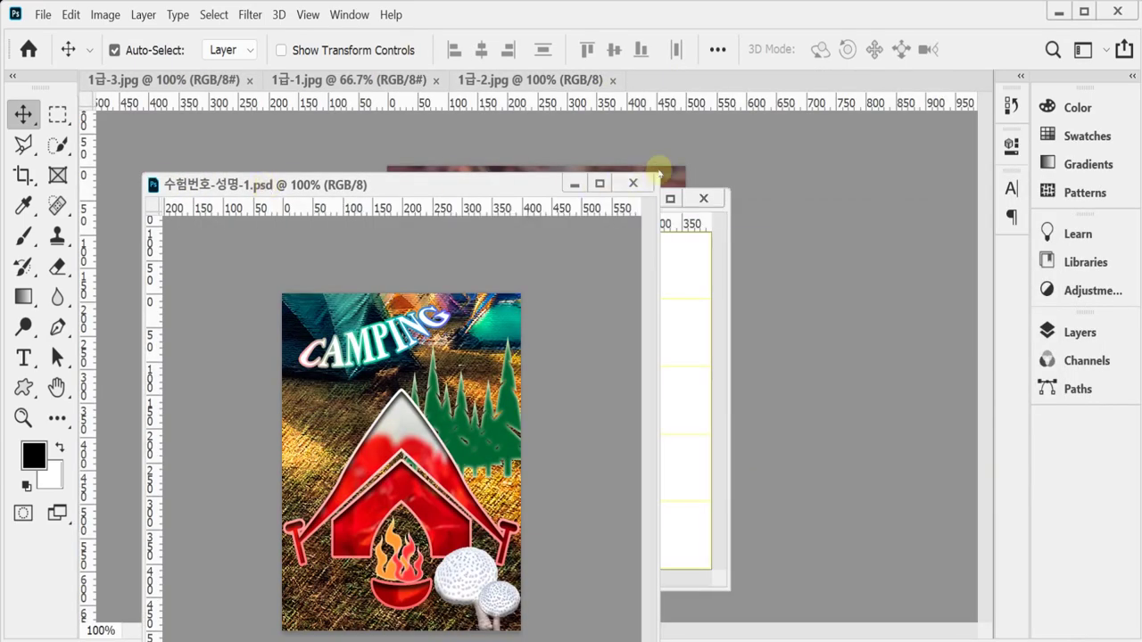
{"action": "left_click_drag", "start_coordinate": [656, 170], "coordinate": [453, 317]}
{"action": "left_click_drag", "start_coordinate": [308, 328], "coordinate": [282, 174]}
{"action": "key", "text": "ctrl+apostrophe"}
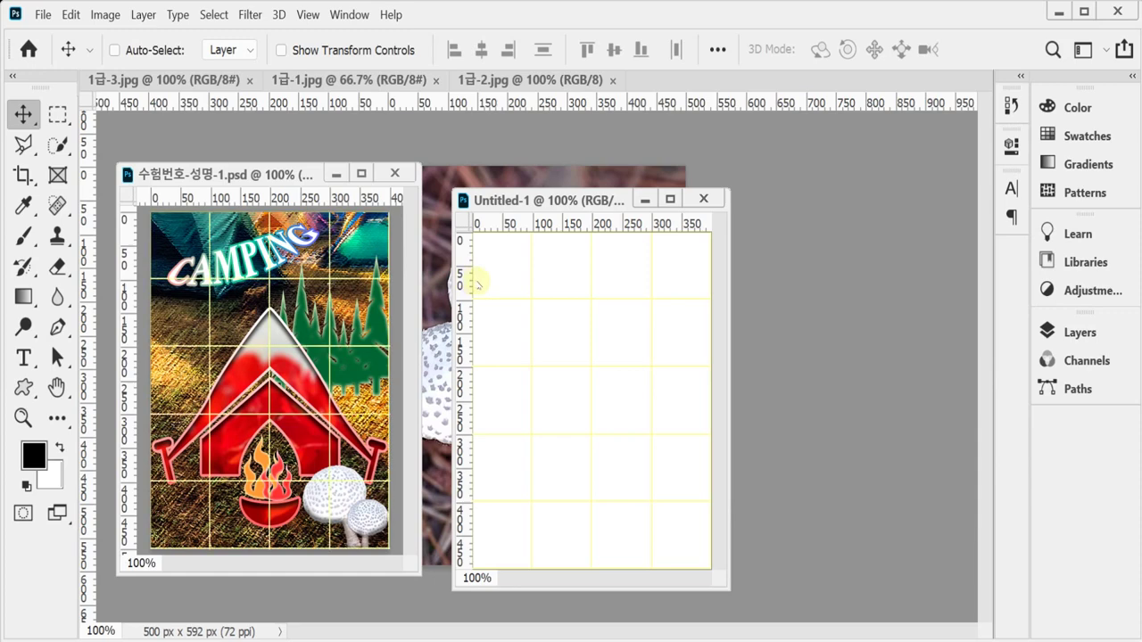
{"action": "key", "text": "ctrl+semicolon"}
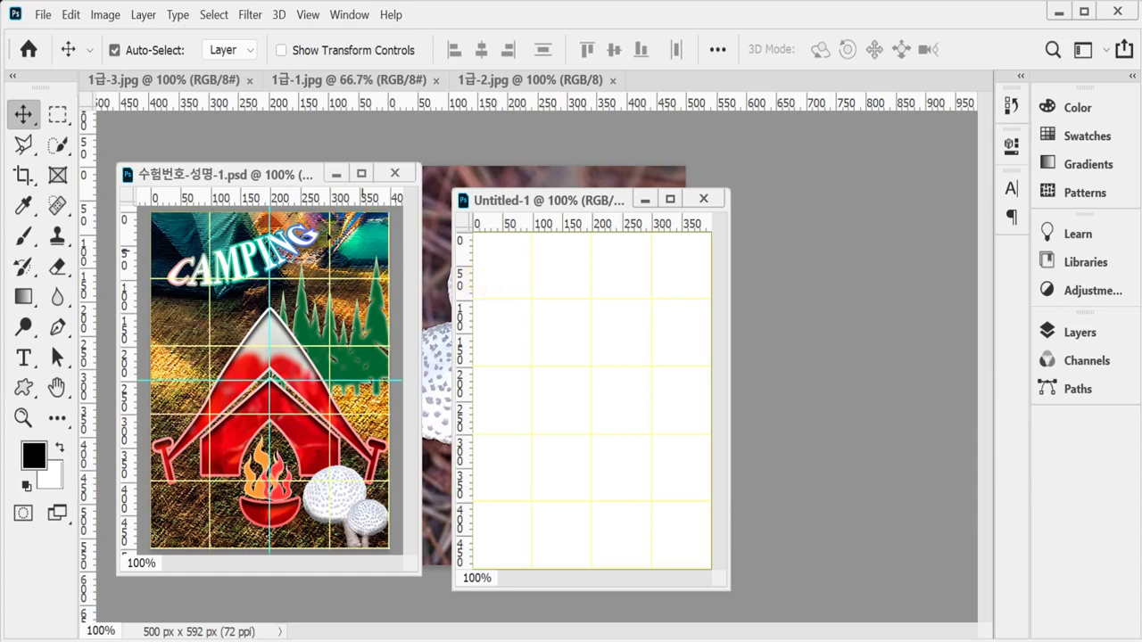
{"action": "left_click_drag", "start_coordinate": [594, 205], "coordinate": [593, 185]}
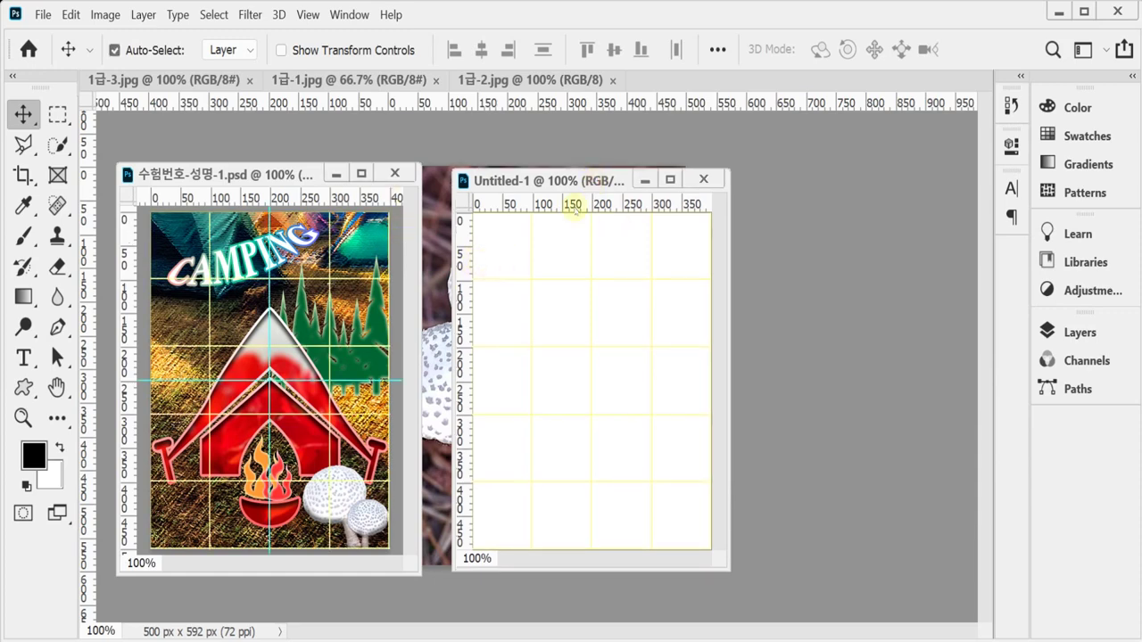
Add a vertical guide at 200 px and a horizontal guide at 250 px through the centre of the blank document
{"action": "left_click_drag", "start_coordinate": [465, 341], "coordinate": [590, 339]}
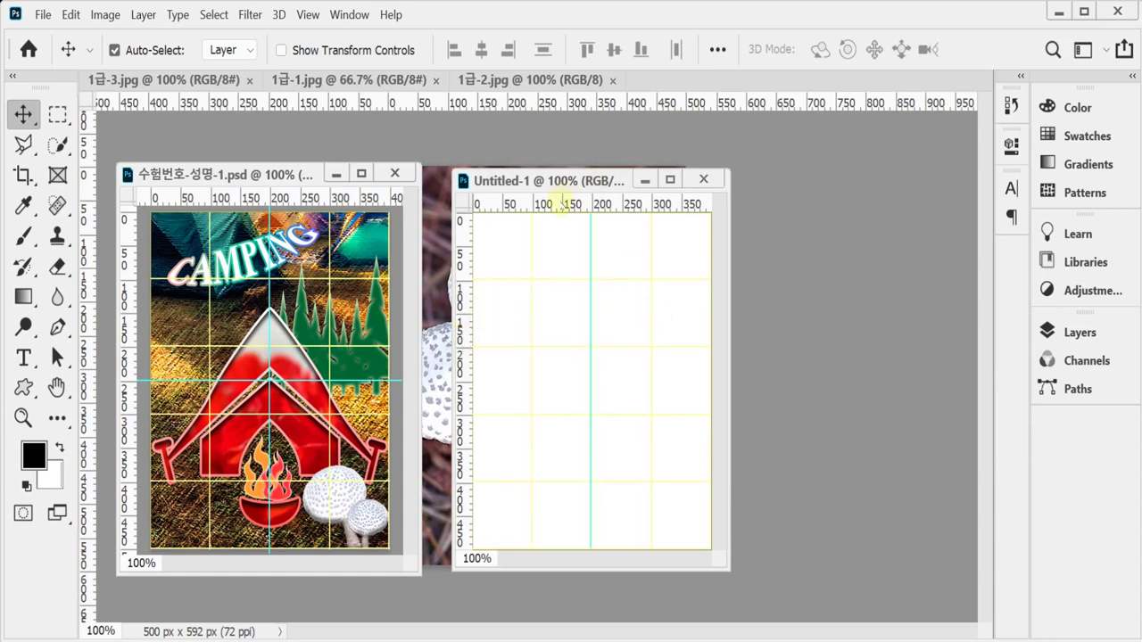
{"action": "left_click_drag", "start_coordinate": [563, 203], "coordinate": [571, 382]}
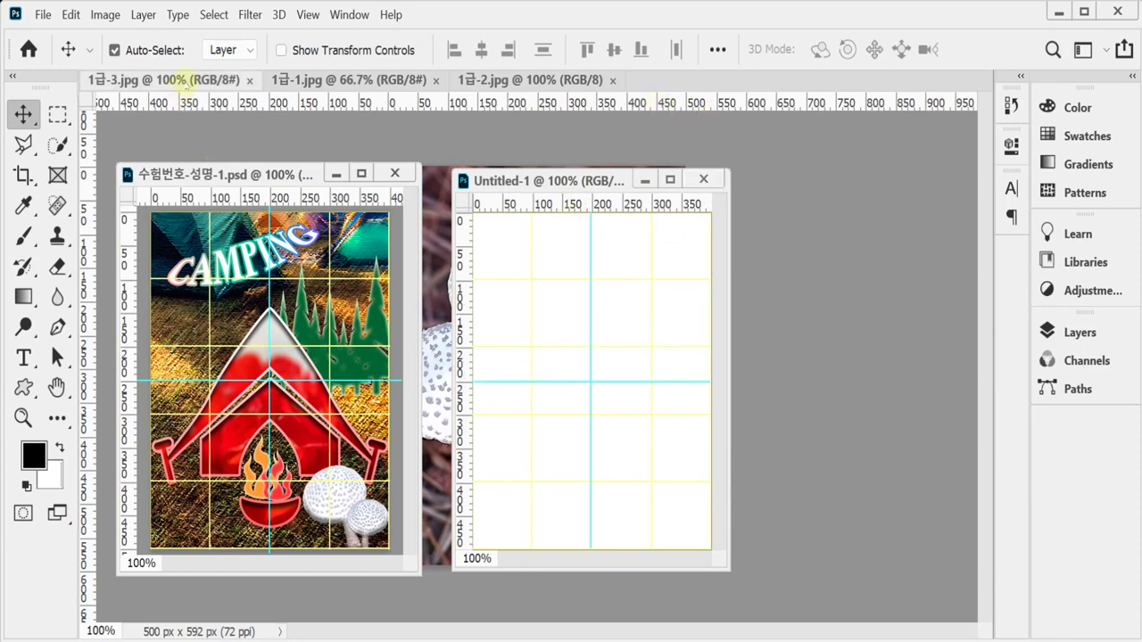
Copy the entire 1급-1.jpg image, minimize its window and paste the image into the blank document
{"action": "left_click_drag", "start_coordinate": [301, 80], "coordinate": [259, 185]}
{"action": "key", "text": "ctrl+a"}
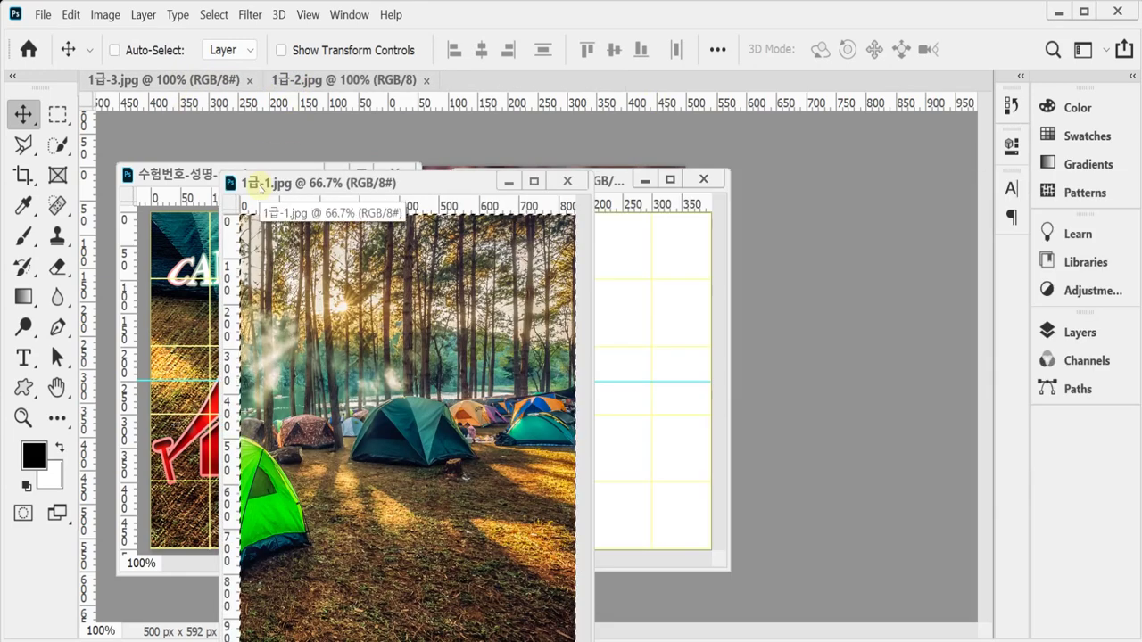
{"action": "left_click", "coordinate": [509, 183]}
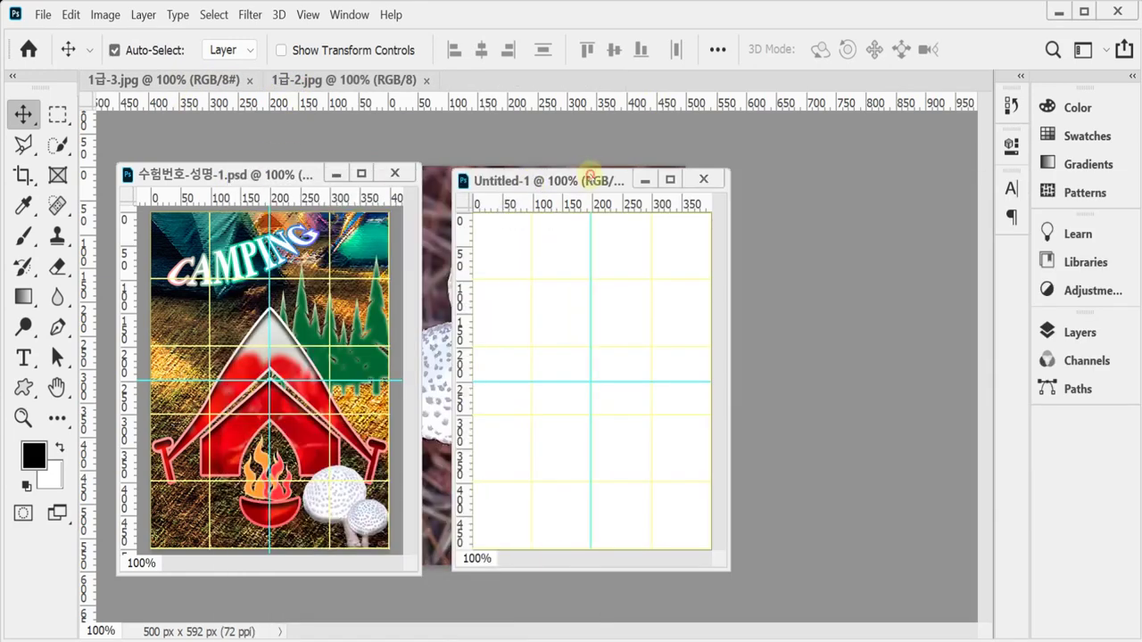
{"action": "key", "text": "ctrl+v"}
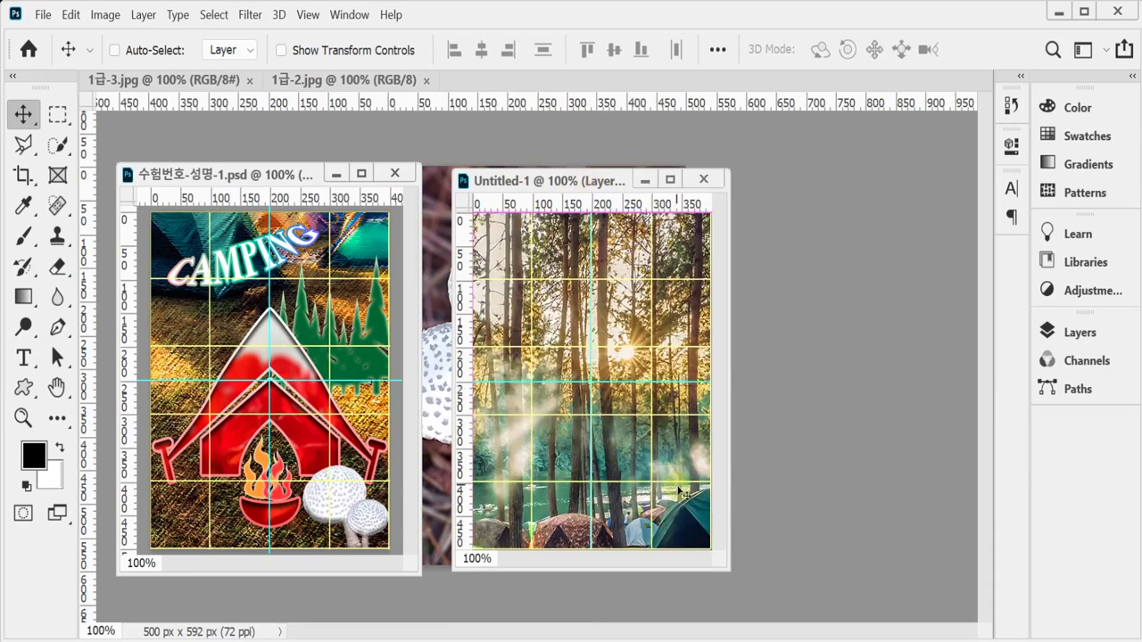
Use Free Transform to move the pasted campsite photo to about X 57.5 px, Y 51 px, matching the reference poster
{"action": "key", "text": "ctrl+t"}
{"action": "left_click_drag", "start_coordinate": [686, 517], "coordinate": [549, 377]}
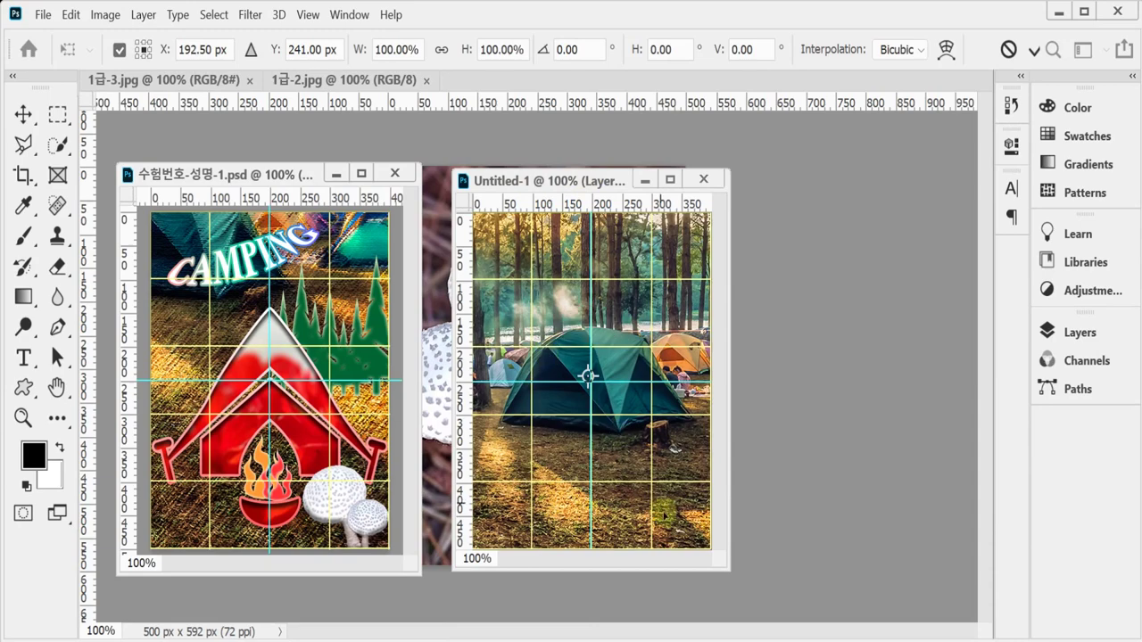
{"action": "left_click_drag", "start_coordinate": [681, 500], "coordinate": [589, 384]}
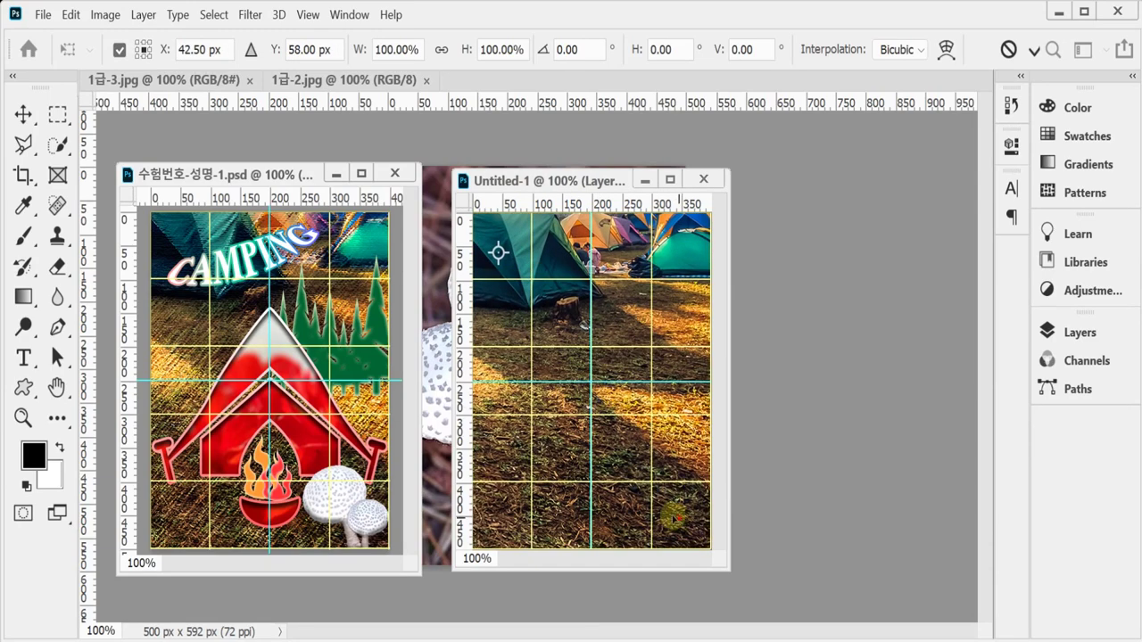
{"action": "left_click_drag", "start_coordinate": [678, 513], "coordinate": [661, 507]}
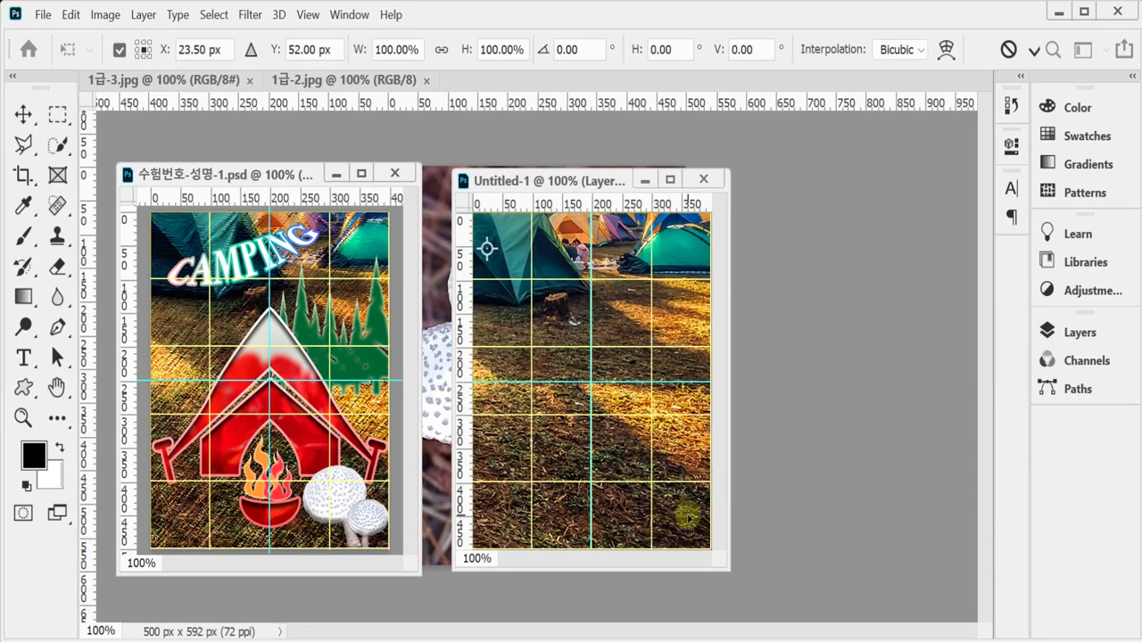
{"action": "left_click_drag", "start_coordinate": [497, 443], "coordinate": [530, 439]}
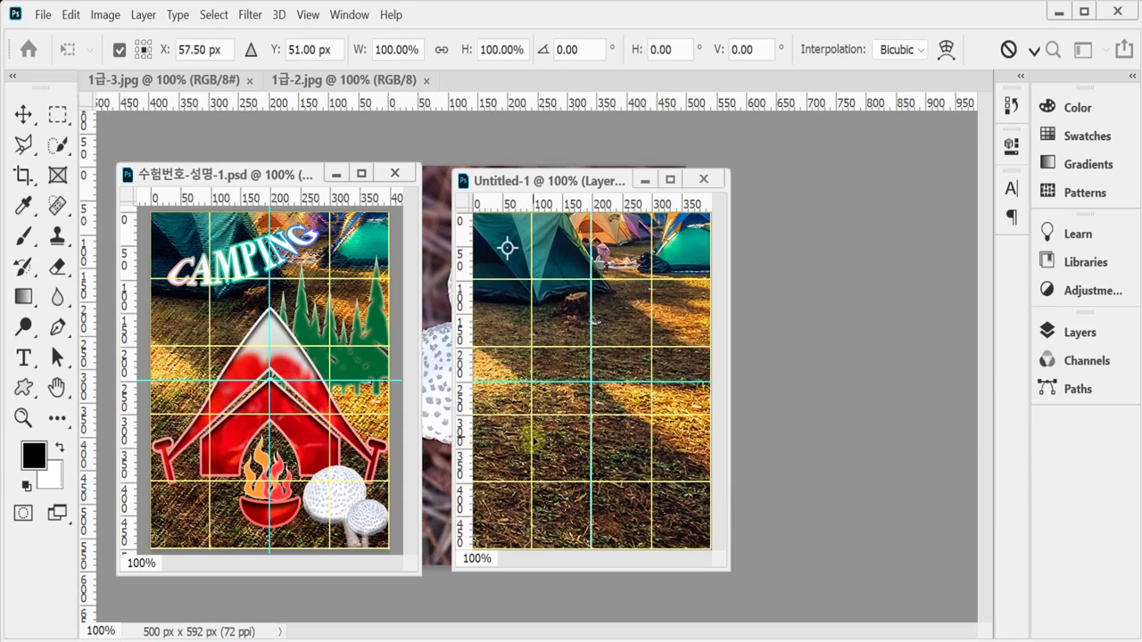
{"action": "key", "text": "Return"}
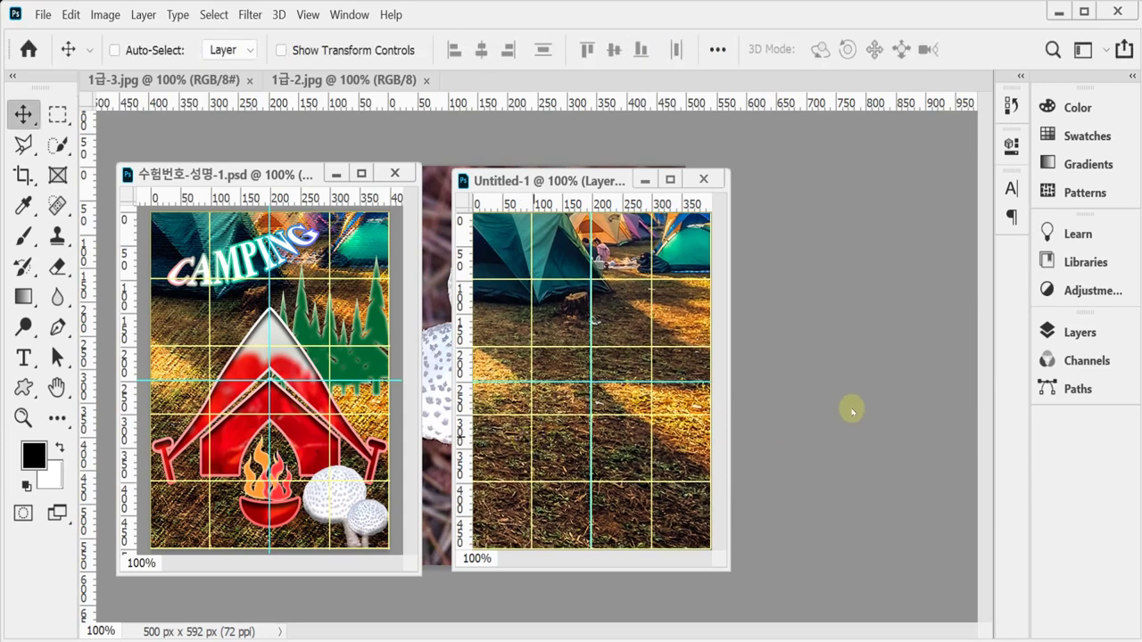
Start saving the new document in Photoshop format and choose the 임시 folder on the desktop as its location
{"action": "key", "text": "ctrl+s"}
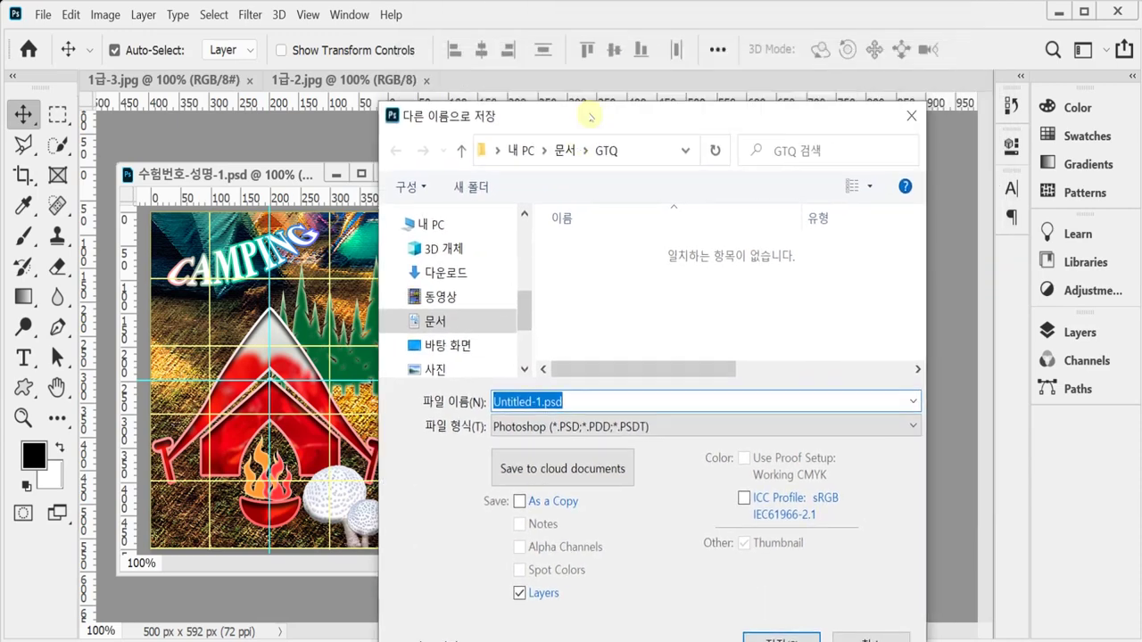
{"action": "left_click_drag", "start_coordinate": [591, 115], "coordinate": [541, 66]}
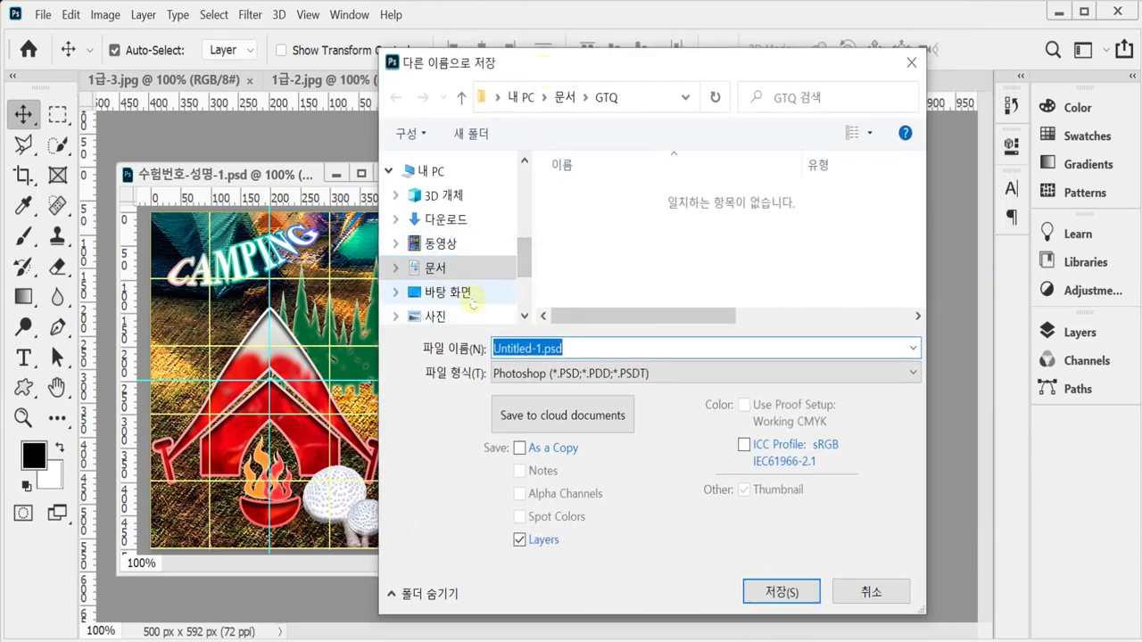
{"action": "left_click", "coordinate": [442, 293]}
{"action": "left_click", "coordinate": [577, 223]}
{"action": "double_click", "coordinate": [577, 223]}
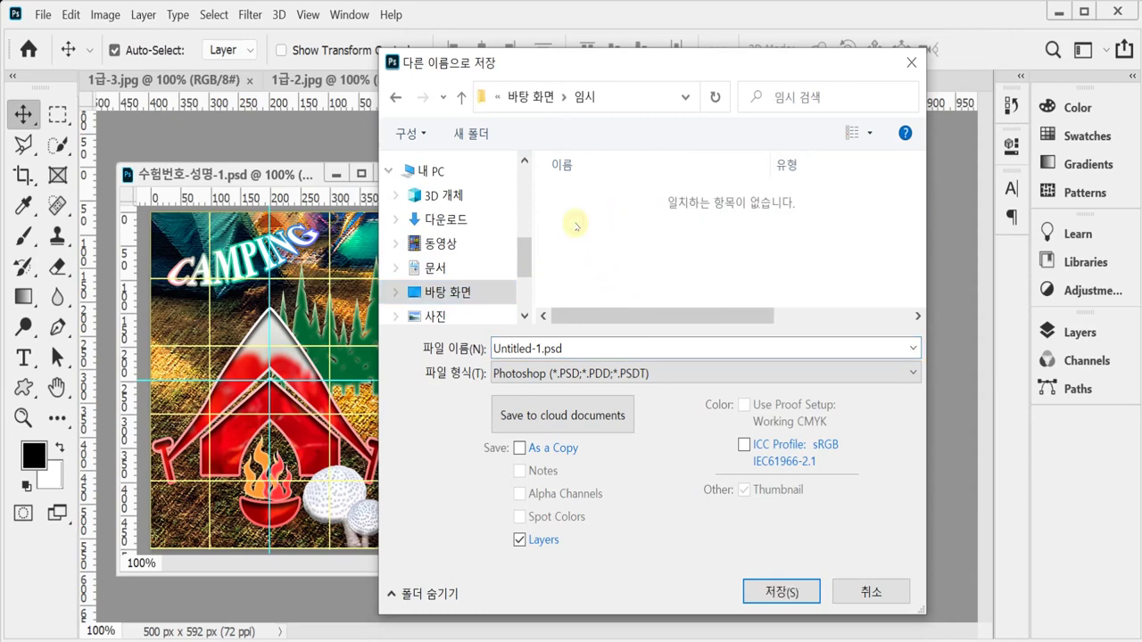
Replace the default file name with 수험번호-성명-1 and save the document
{"action": "left_click", "coordinate": [609, 348]}
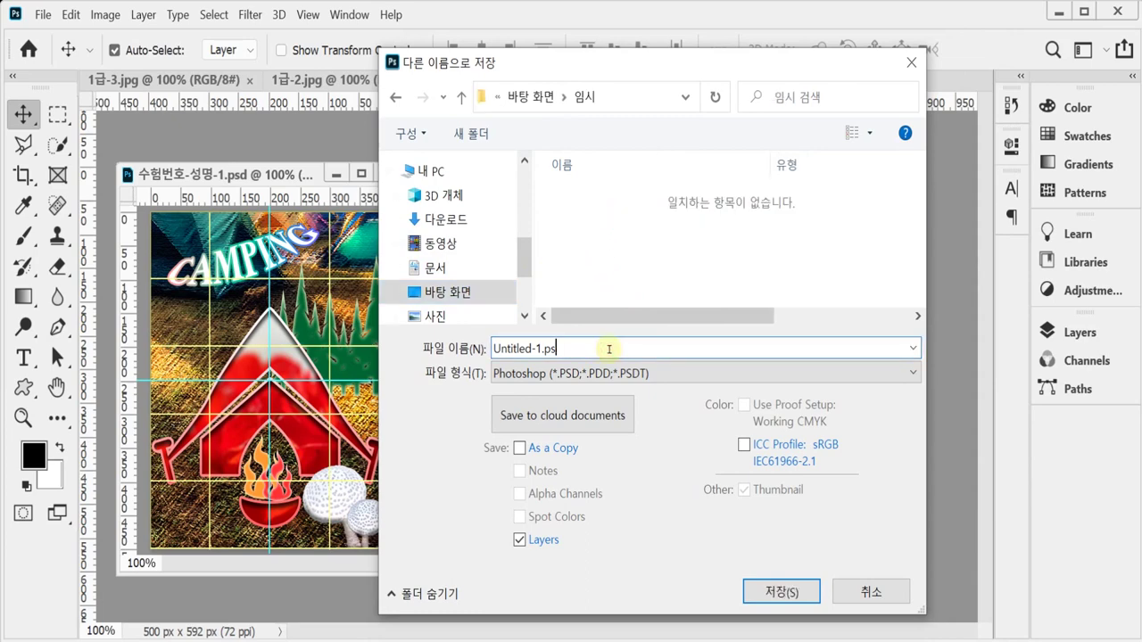
{"action": "key", "text": "BackSpace"}
{"action": "key", "text": "BackSpace"}
{"action": "key", "text": "BackSpace"}
{"action": "key", "text": "BackSpace"}
{"action": "key", "text": "BackSpace"}
{"action": "key", "text": "BackSpace"}
{"action": "key", "text": "BackSpace"}
{"action": "key", "text": "BackSpace"}
{"action": "key", "text": "BackSpace"}
{"action": "key", "text": "BackSpace"}
{"action": "type", "text": "수험"}
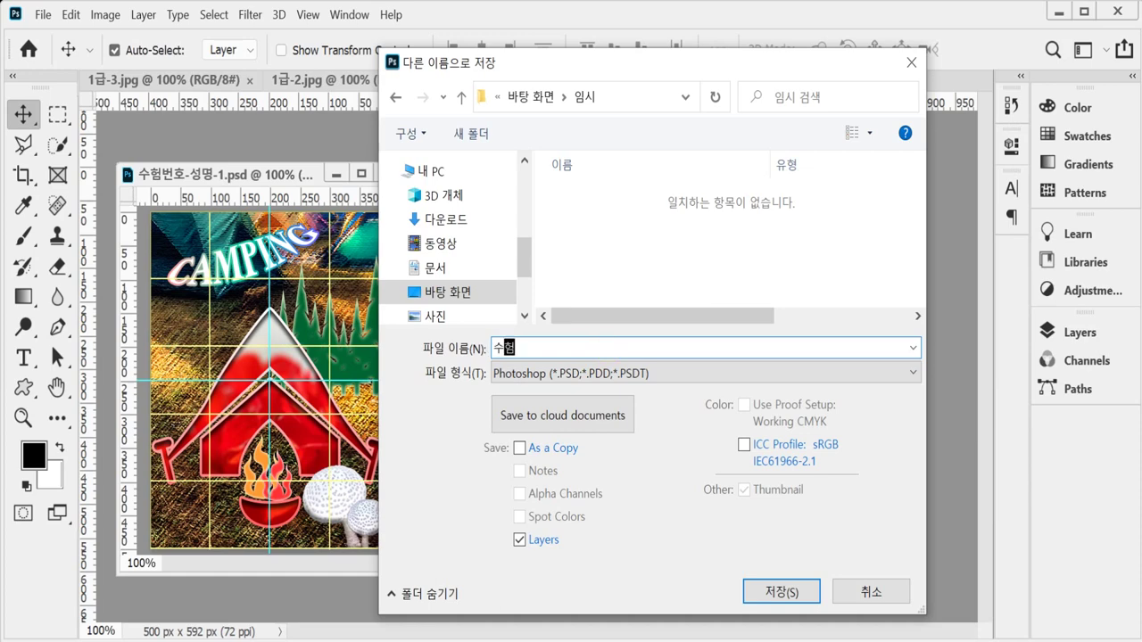
{"action": "type", "text": "번호-"}
{"action": "type", "text": "성며"}
{"action": "type", "text": "-1"}
{"action": "key", "text": "Return"}
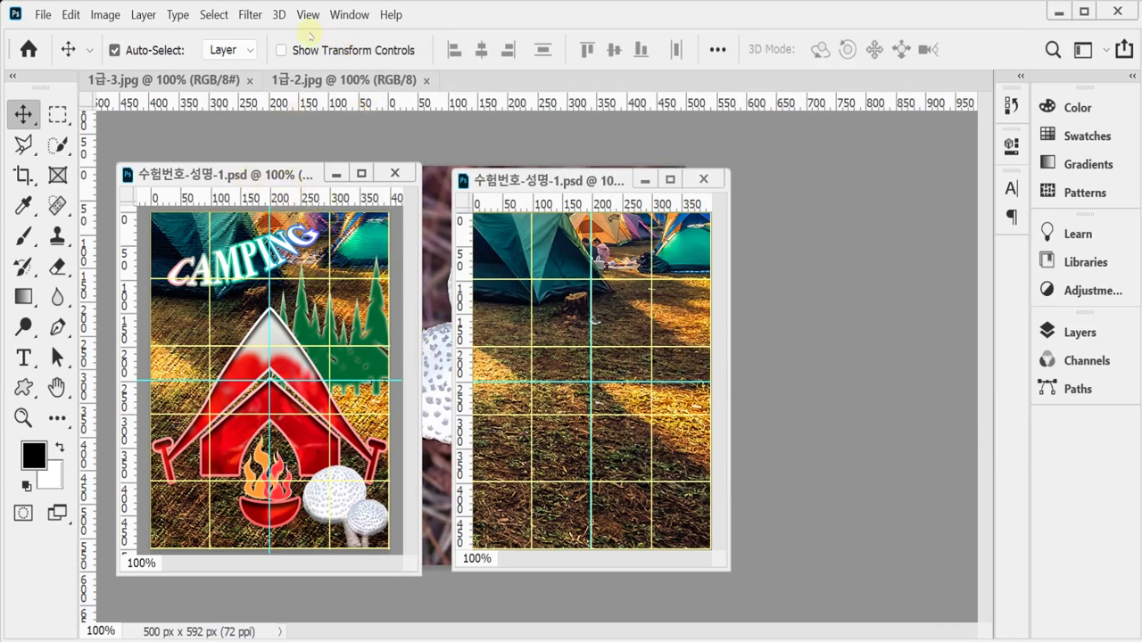
Apply the Artistic Rough Pastels filter from the Filter Gallery to the campsite photo layer
{"action": "left_click", "coordinate": [251, 15]}
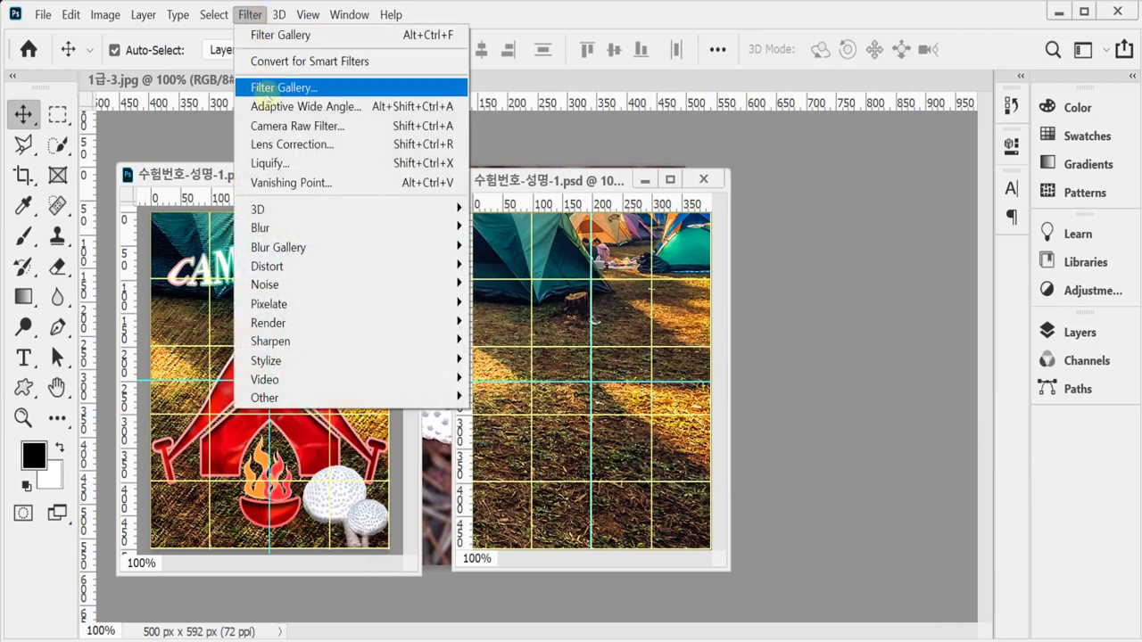
{"action": "left_click", "coordinate": [271, 88]}
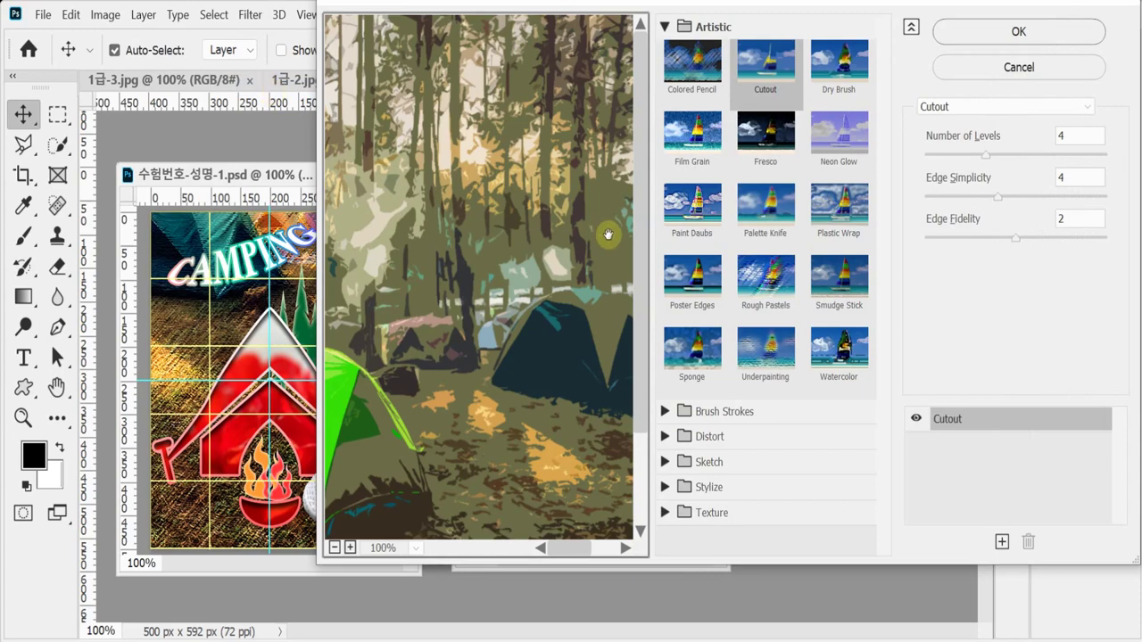
{"action": "left_click", "coordinate": [767, 295]}
{"action": "left_click", "coordinate": [951, 31]}
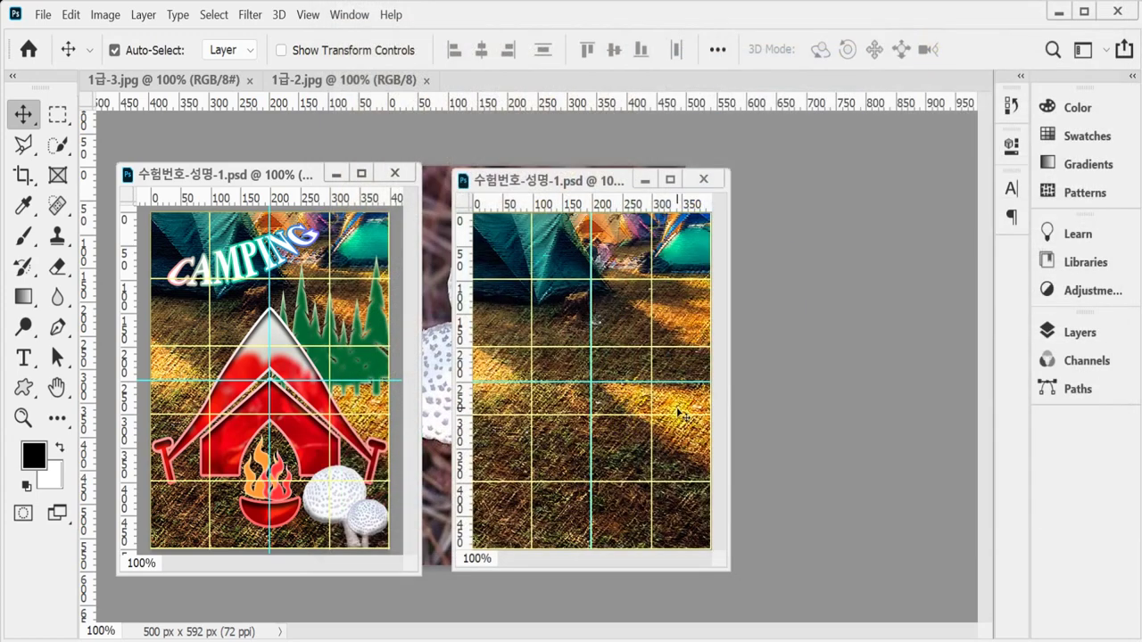
{"action": "key", "text": "ctrl"}
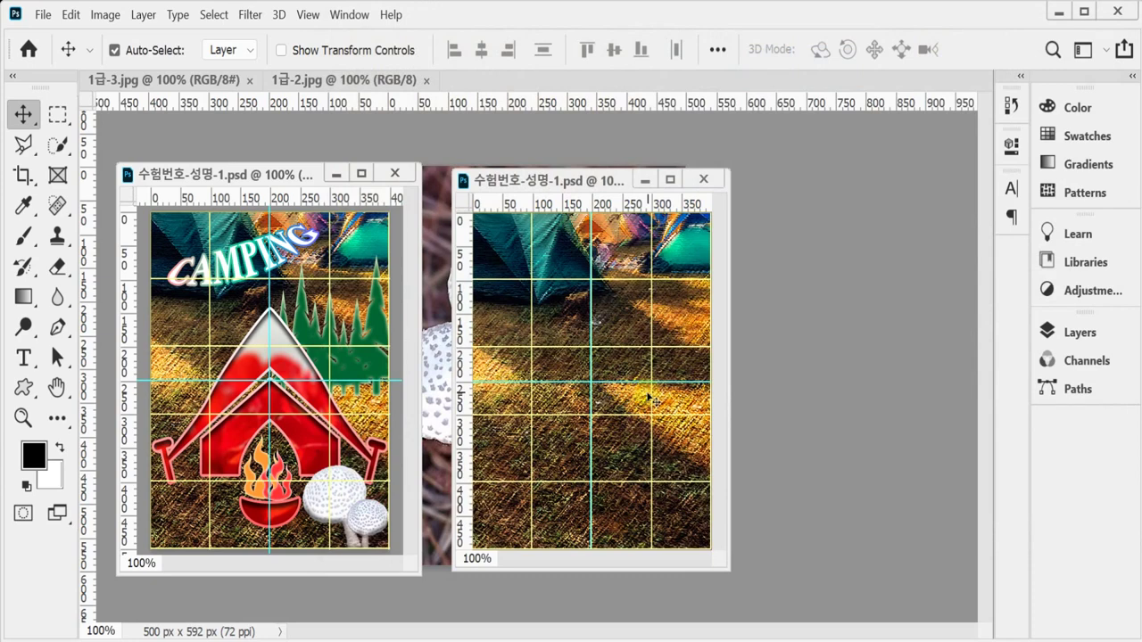
{"action": "key", "text": "ctrl"}
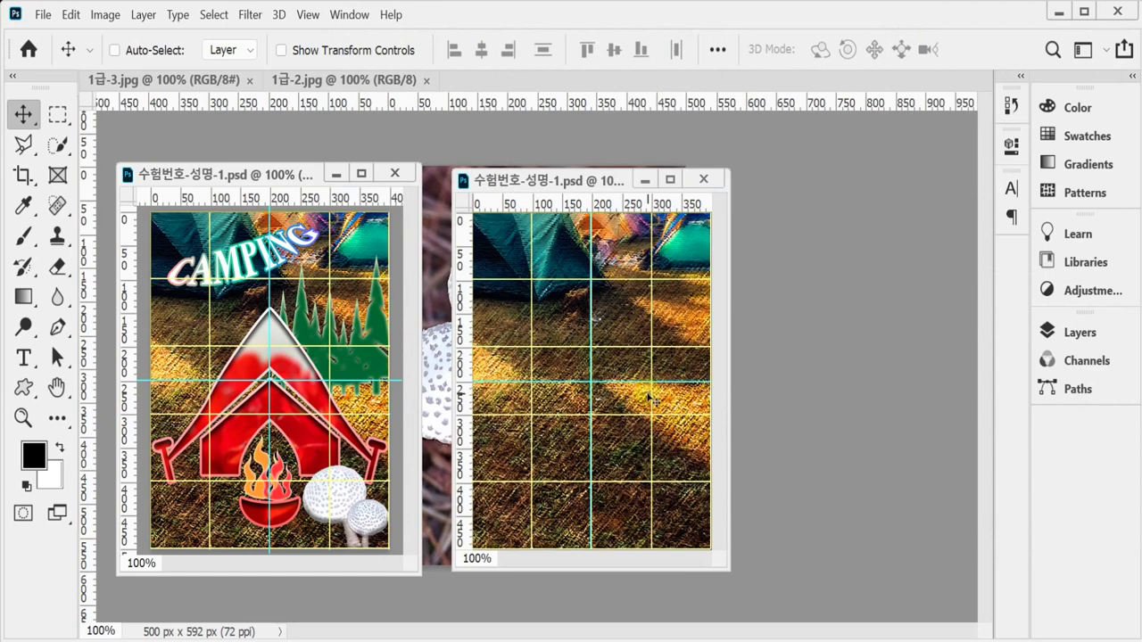
{"action": "left_click", "coordinate": [669, 355], "text": "ctrl"}
{"action": "left_click", "coordinate": [576, 343]}
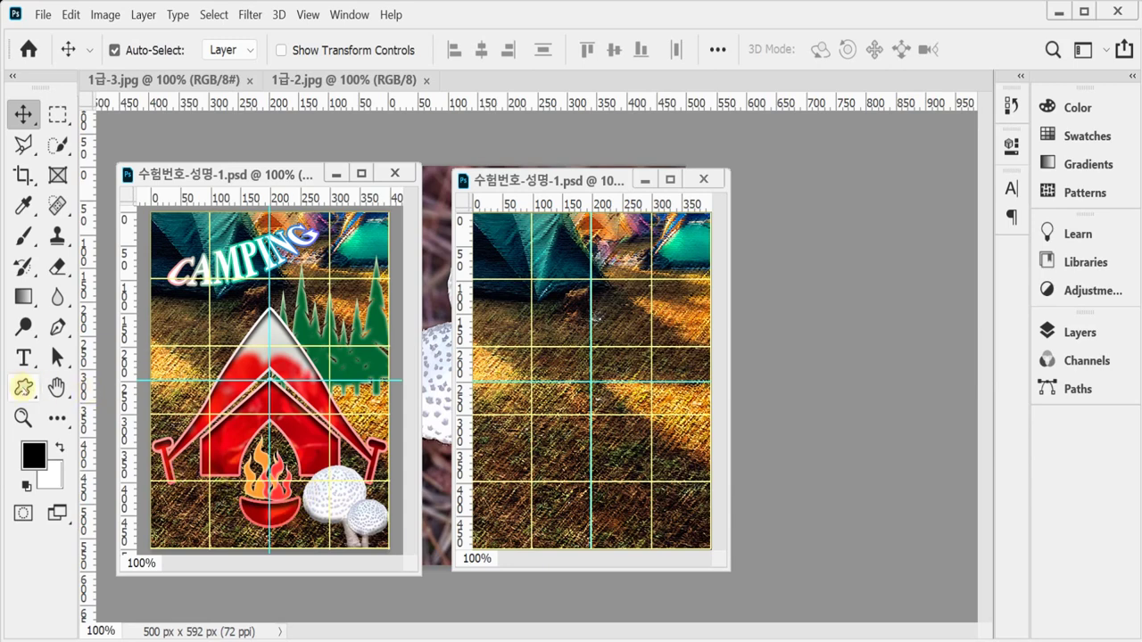
Draw a white triangle about 232 px wide and 78 px high with the legacy triangle custom shape, its apex at the guide intersection
{"action": "left_click", "coordinate": [23, 387]}
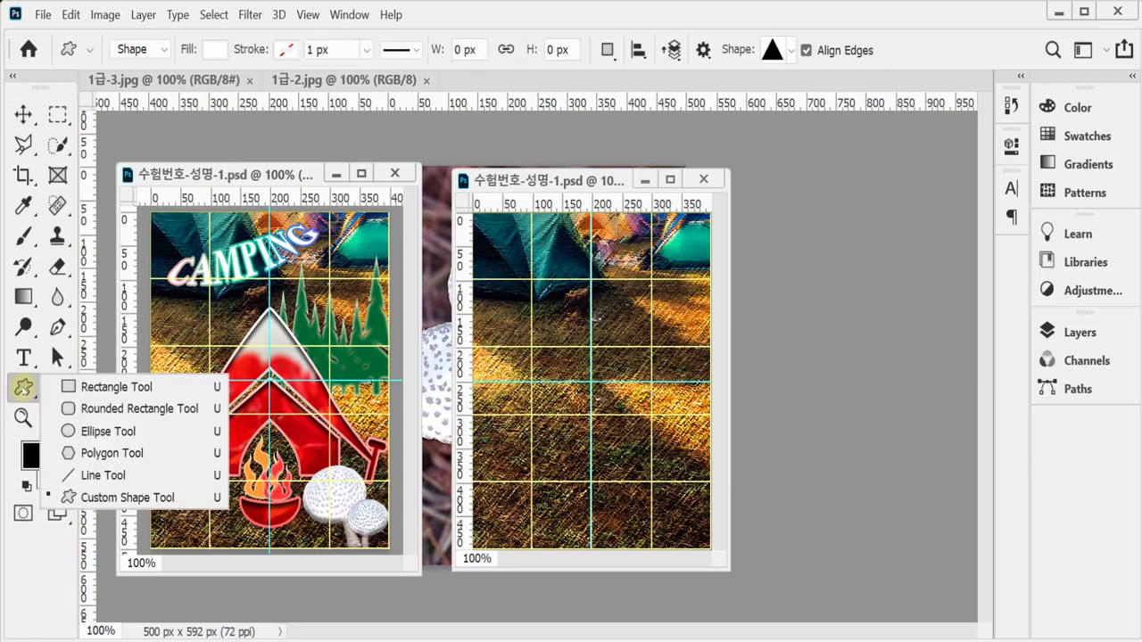
{"action": "left_click", "coordinate": [23, 388]}
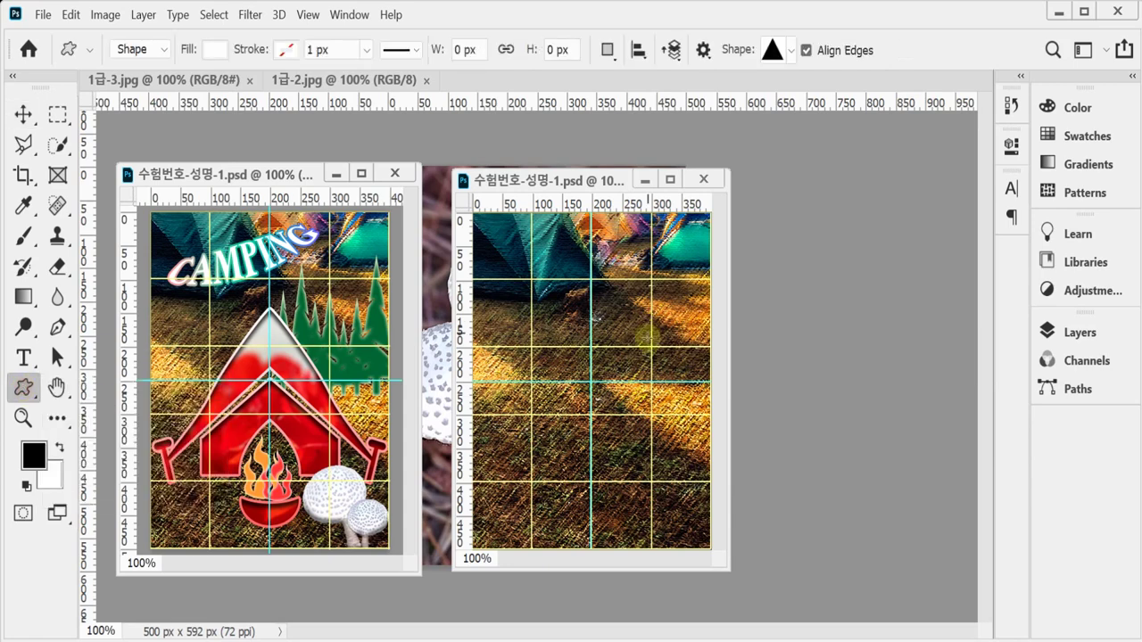
{"action": "left_click", "coordinate": [790, 52]}
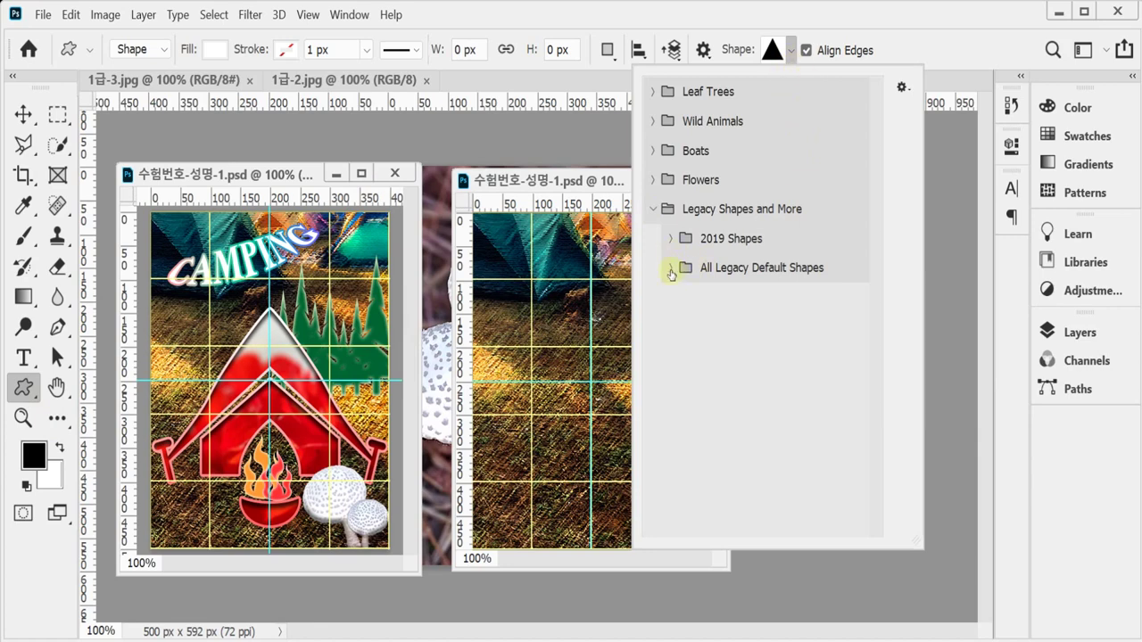
{"action": "left_click", "coordinate": [670, 268]}
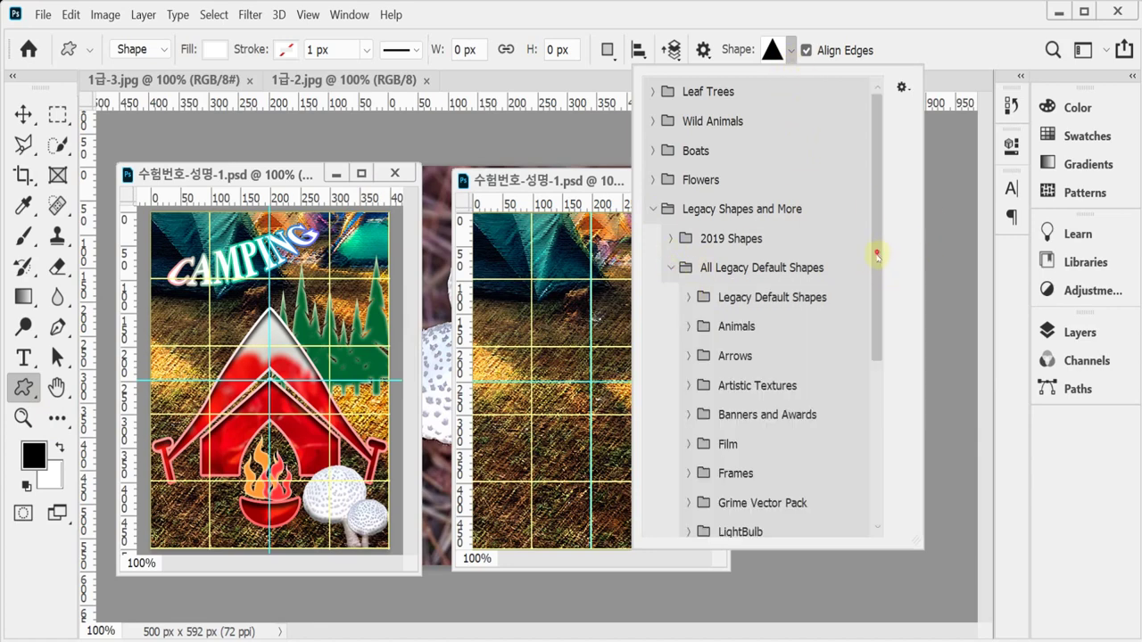
{"action": "left_click_drag", "start_coordinate": [877, 255], "coordinate": [874, 423]}
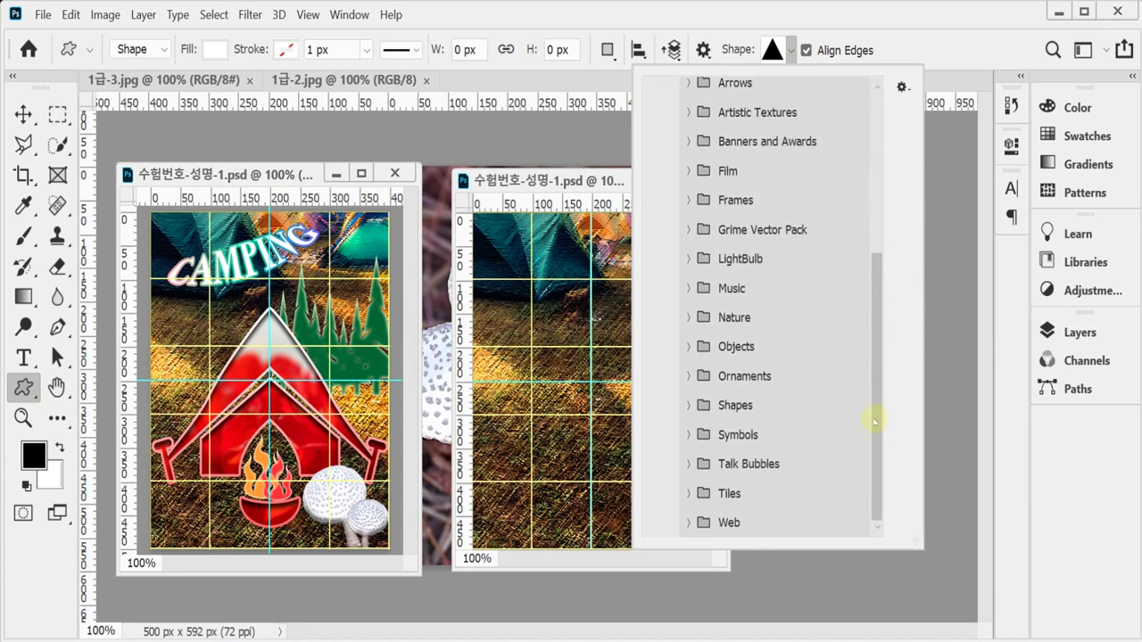
{"action": "left_click", "coordinate": [688, 406]}
{"action": "left_click_drag", "start_coordinate": [869, 360], "coordinate": [877, 444]}
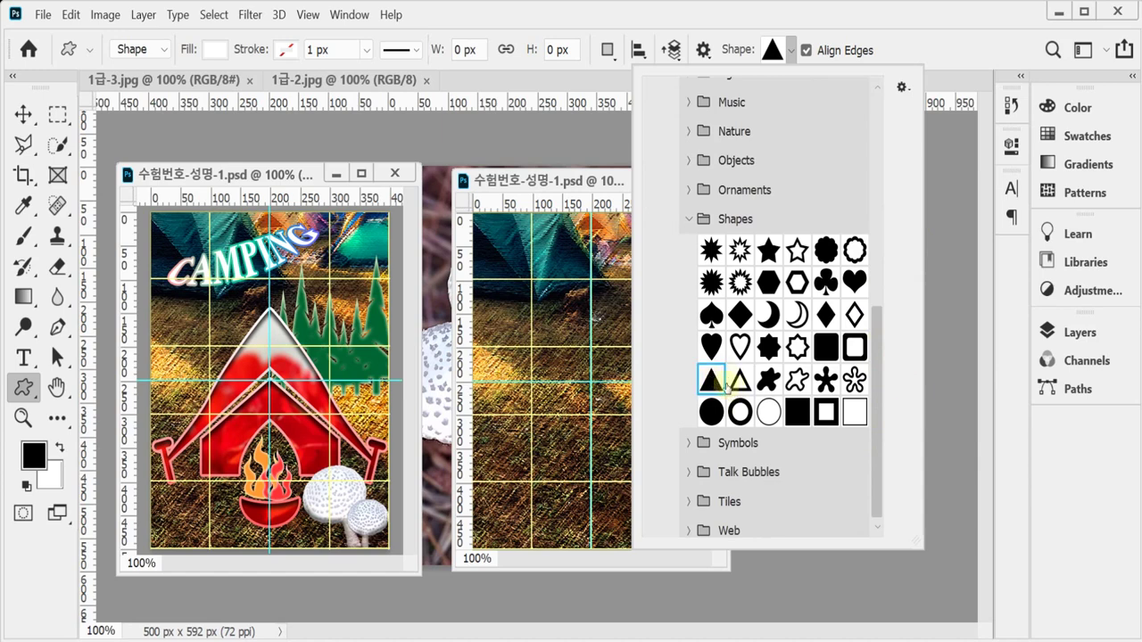
{"action": "left_click", "coordinate": [912, 49]}
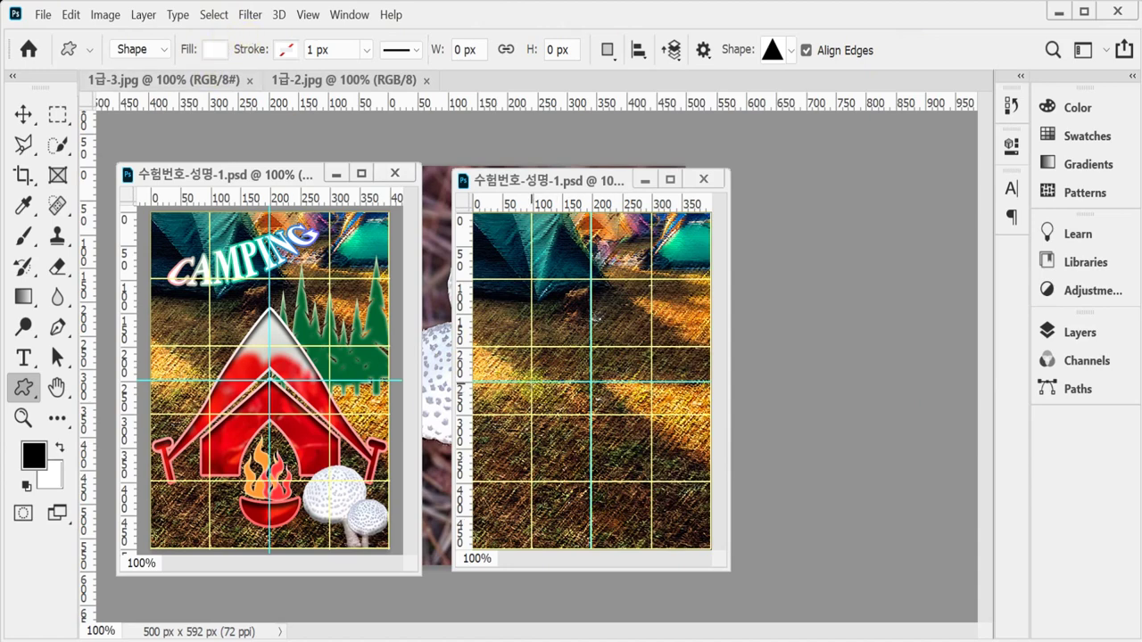
{"action": "left_click_drag", "start_coordinate": [473, 352], "coordinate": [615, 427]}
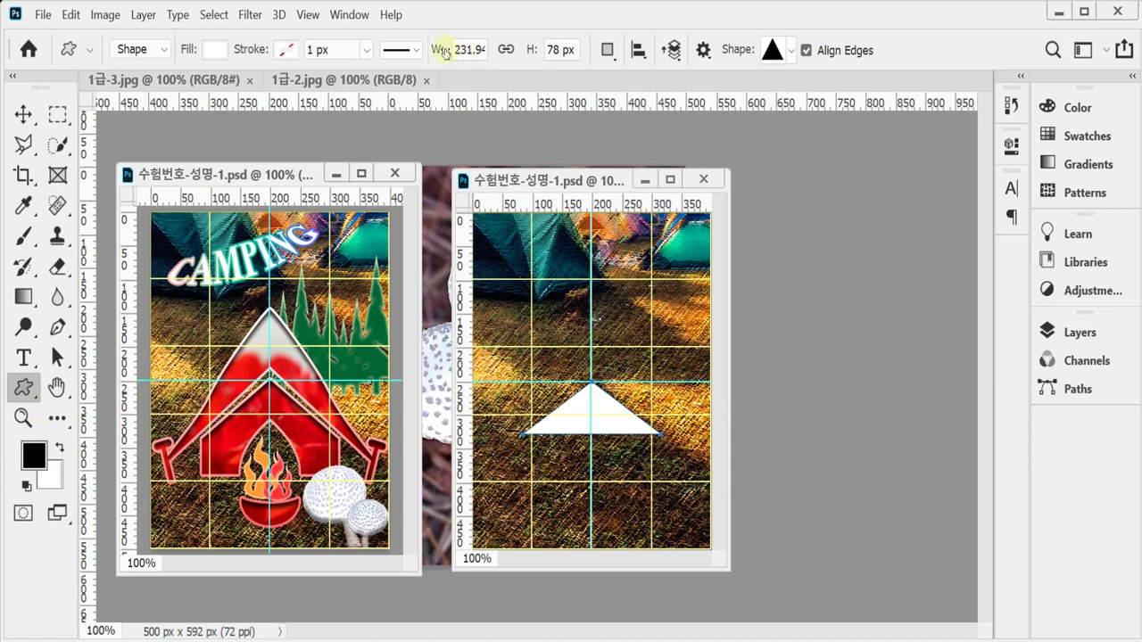
Add a rectangle about 228 by 62 px directly beneath the triangle using Combine Shapes, and check that both share one layer
{"action": "right_click", "coordinate": [23, 386]}
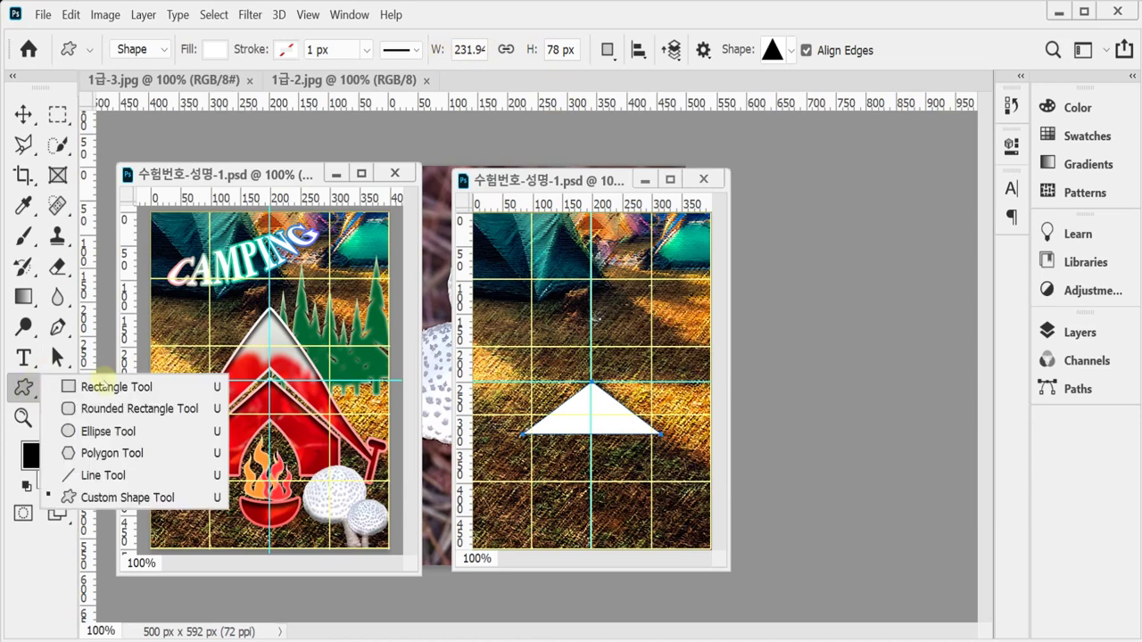
{"action": "left_click", "coordinate": [102, 386]}
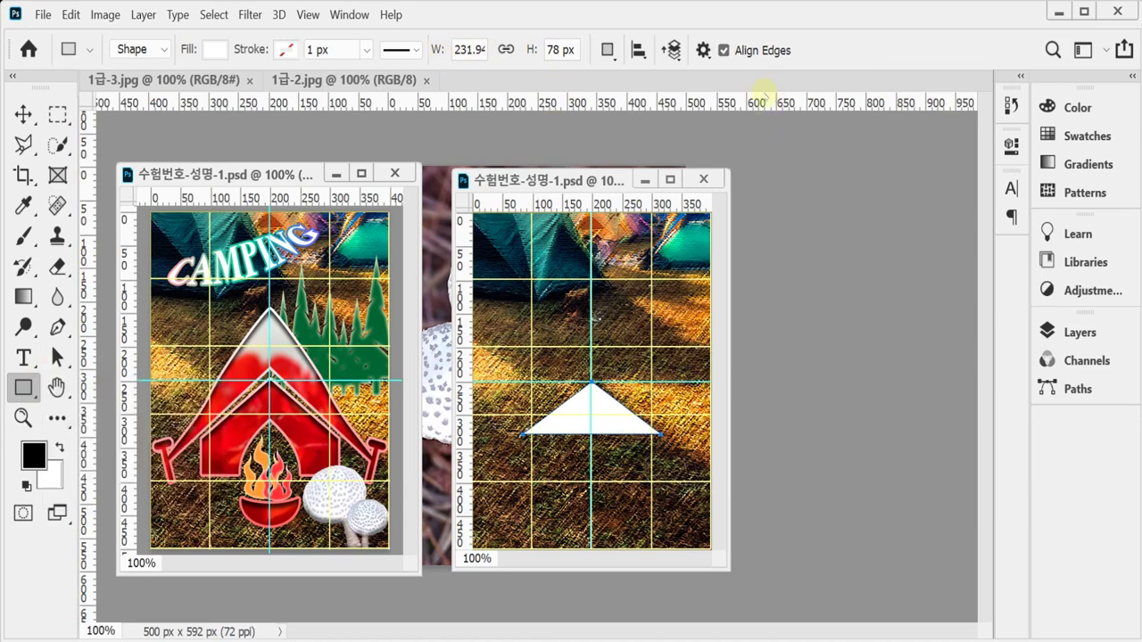
{"action": "left_click", "coordinate": [608, 51]}
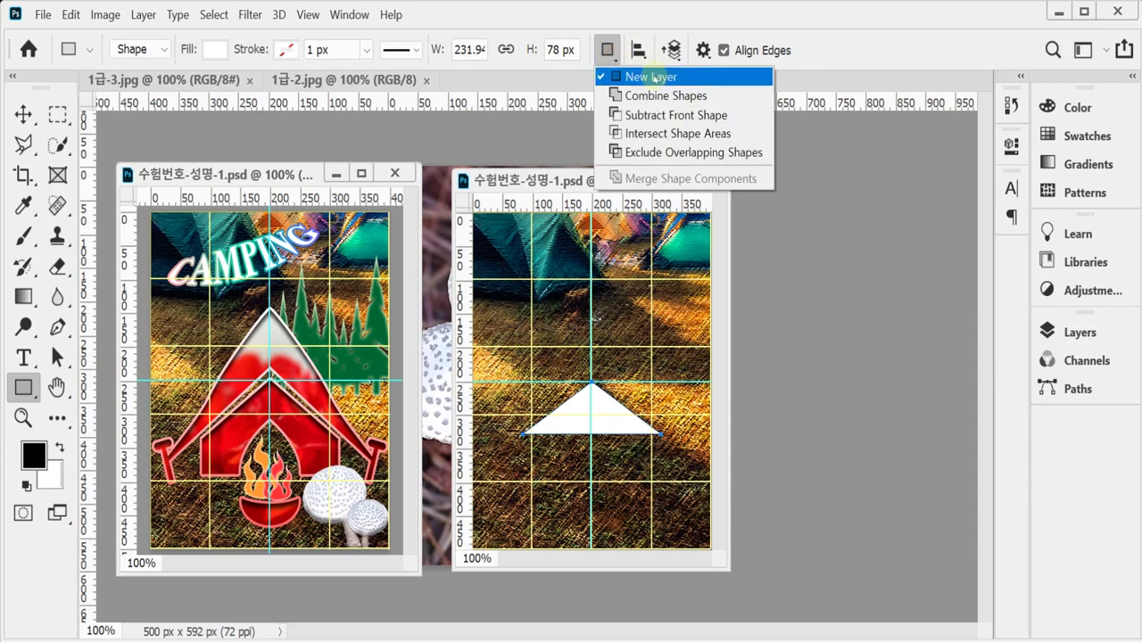
{"action": "left_click", "coordinate": [665, 103]}
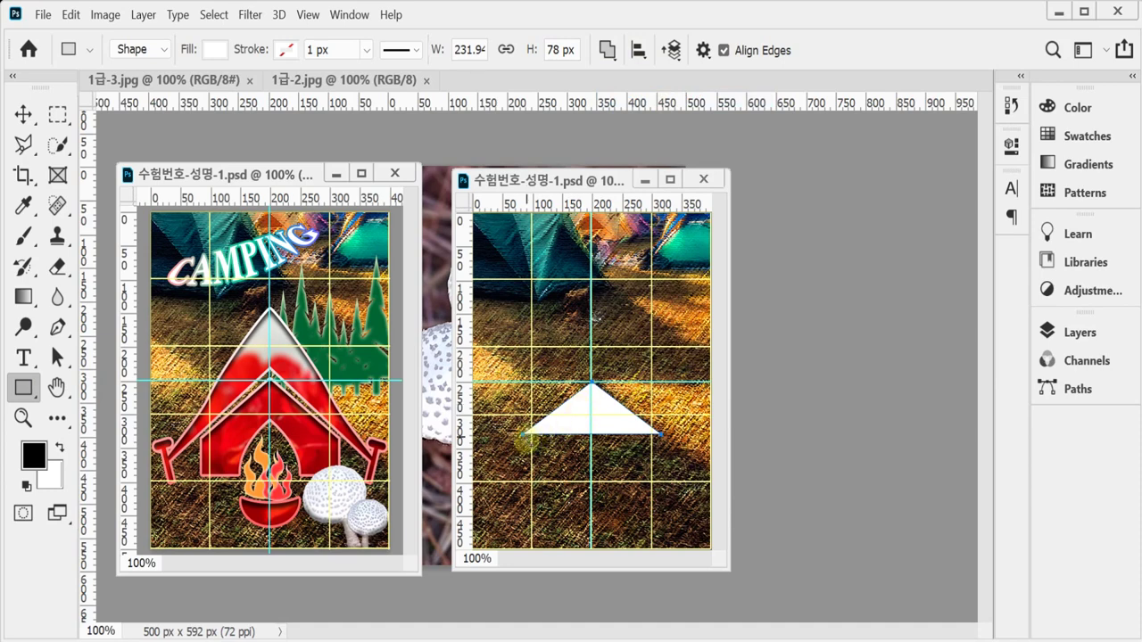
{"action": "left_click_drag", "start_coordinate": [525, 434], "coordinate": [676, 453]}
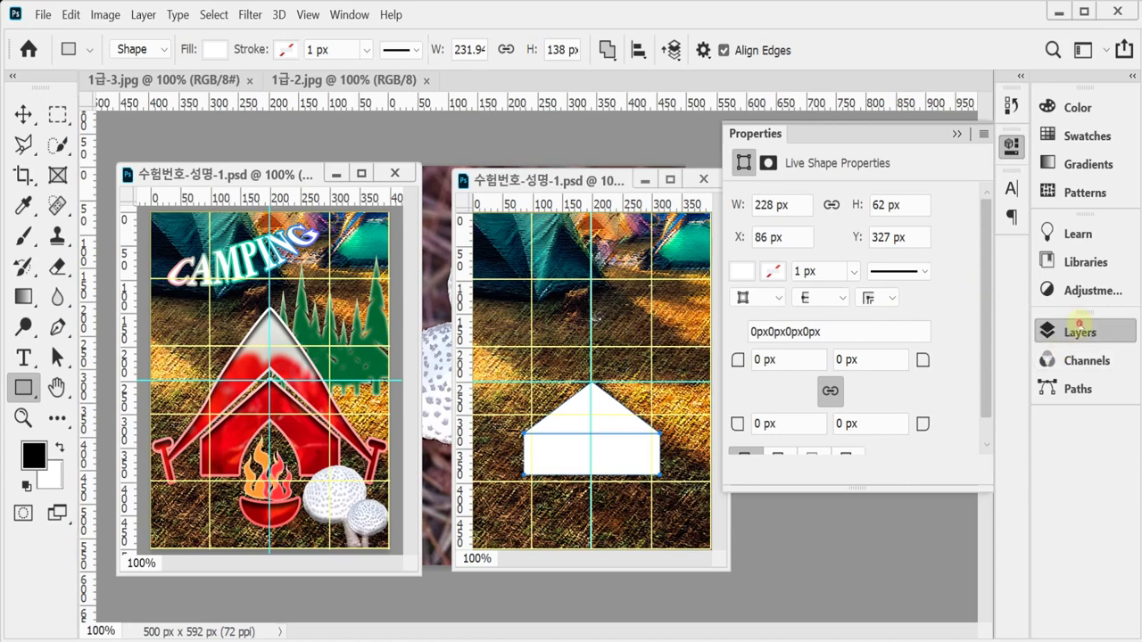
{"action": "left_click", "coordinate": [1079, 328]}
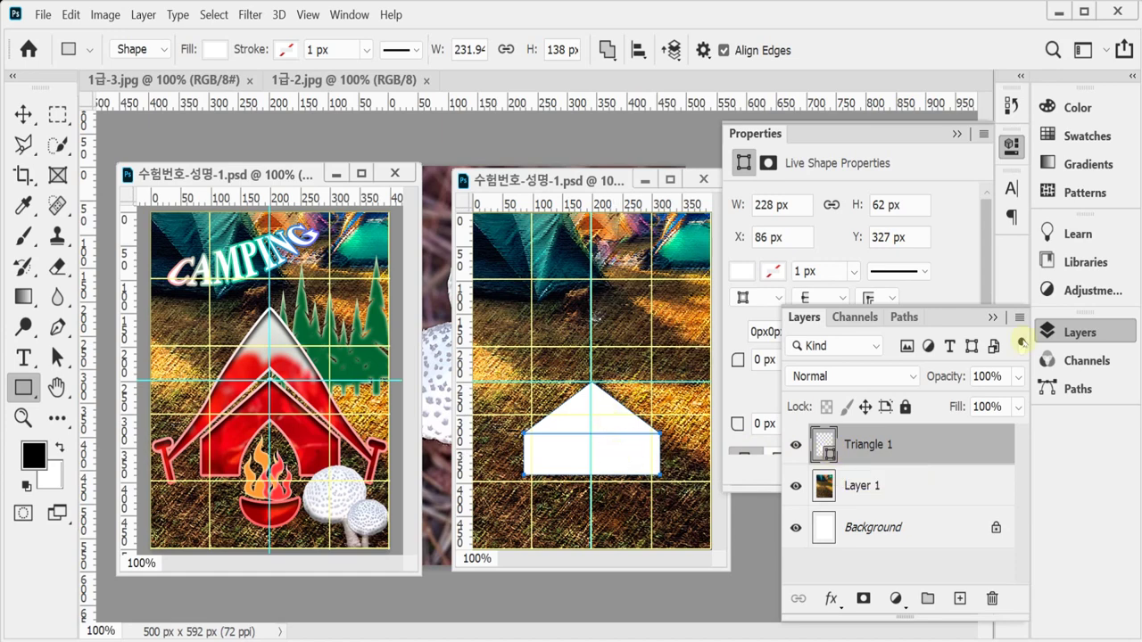
{"action": "left_click", "coordinate": [1053, 330]}
{"action": "left_click", "coordinate": [1011, 143]}
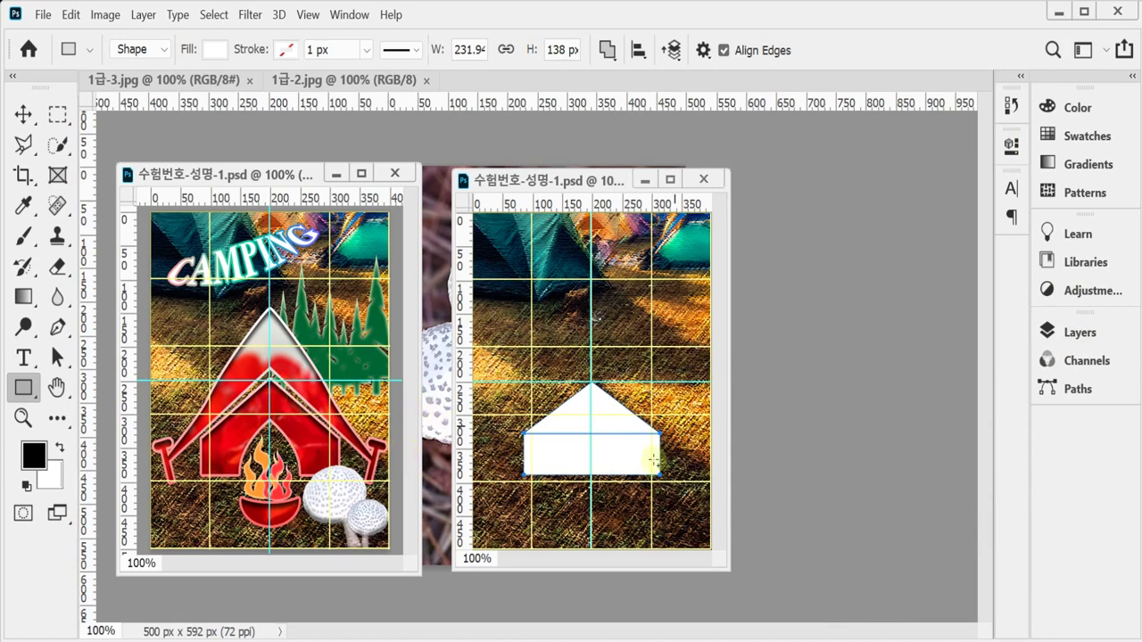
Cut an ellipse about 99 by 145 px out of the tent's lower centre with the Ellipse Tool and Subtract Front Shape
{"action": "right_click", "coordinate": [24, 389]}
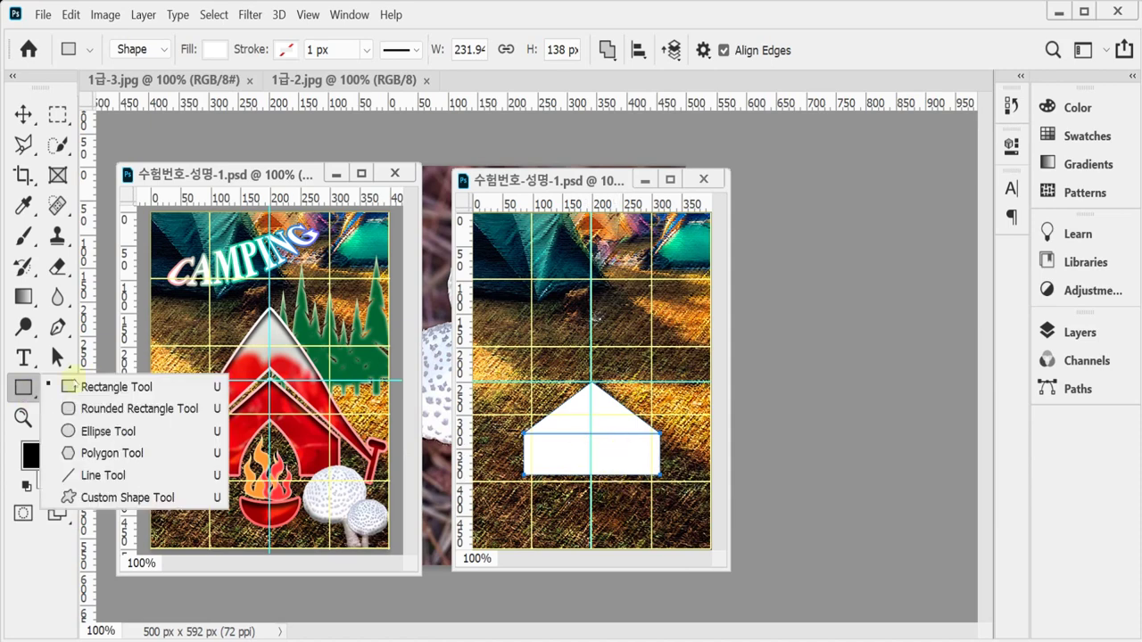
{"action": "left_click", "coordinate": [103, 432]}
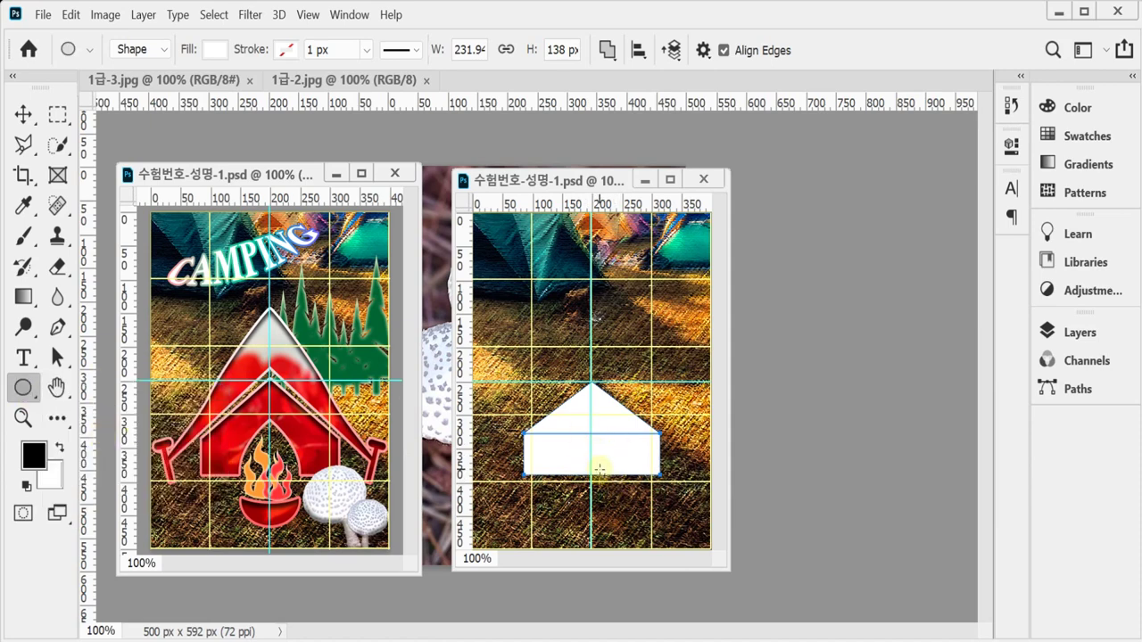
{"action": "left_click", "coordinate": [608, 50]}
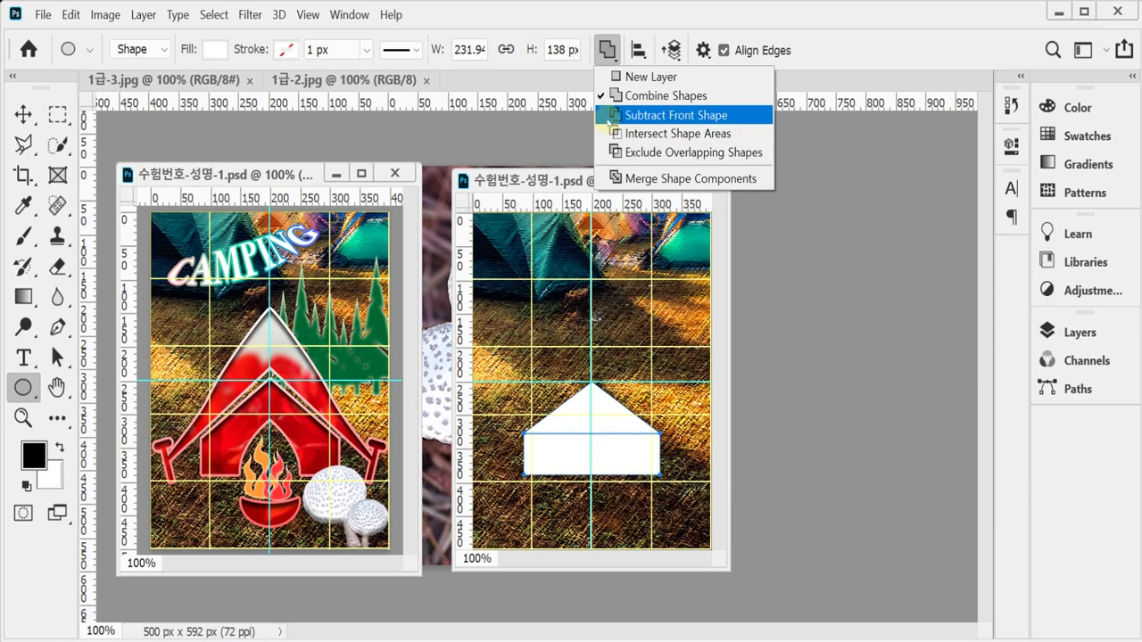
{"action": "left_click", "coordinate": [608, 115]}
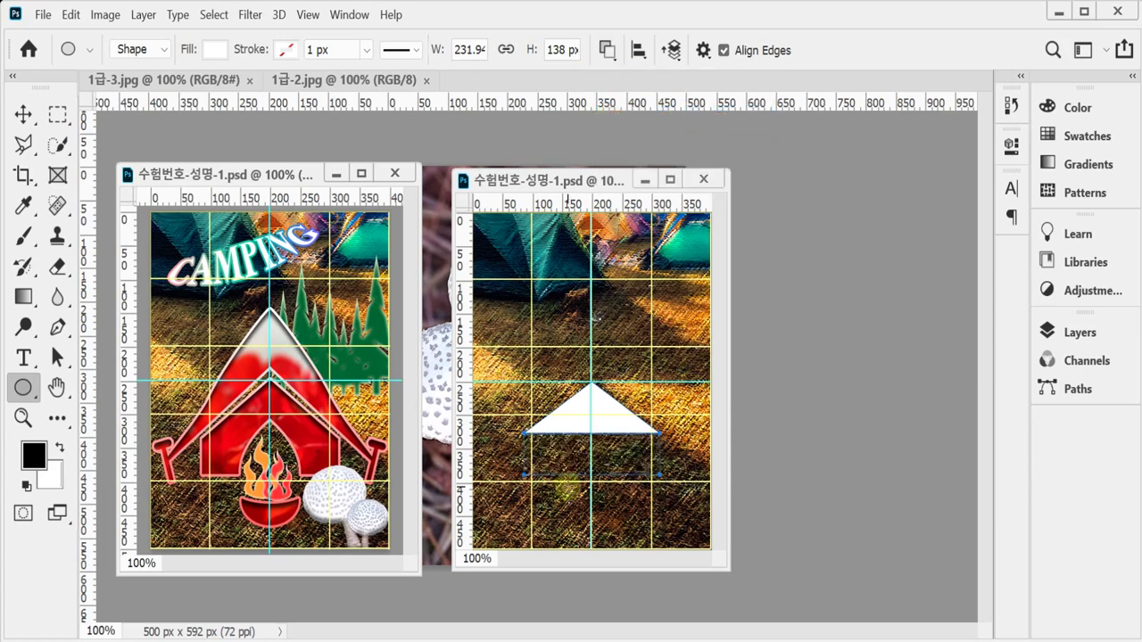
{"action": "key", "text": "ctrl+z"}
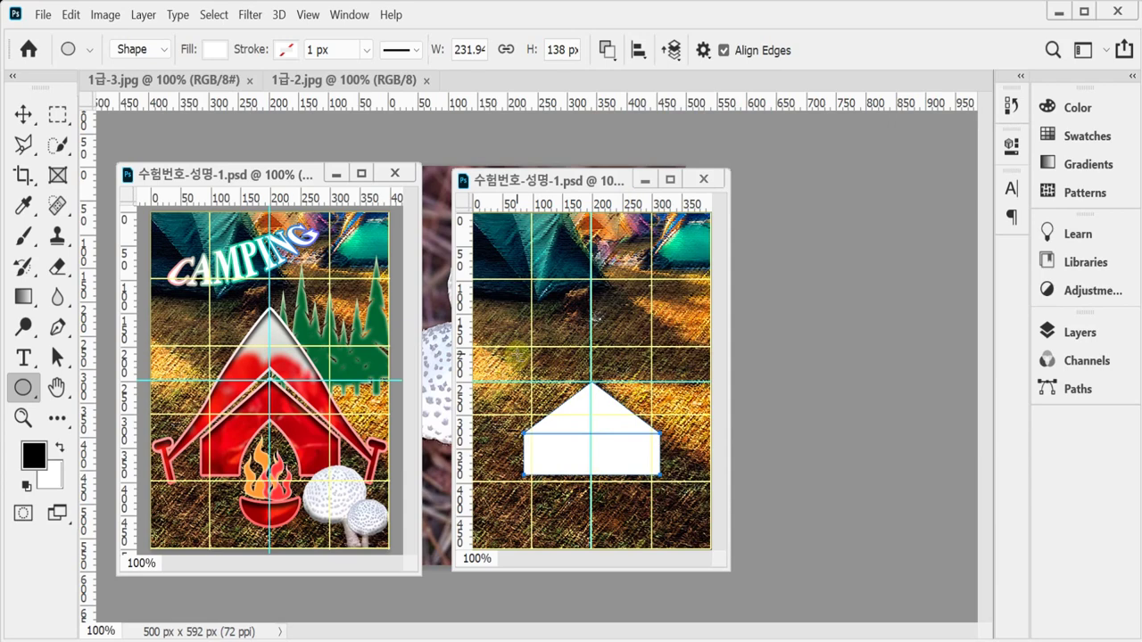
{"action": "key", "text": "Return"}
{"action": "key", "text": "ctrl+z"}
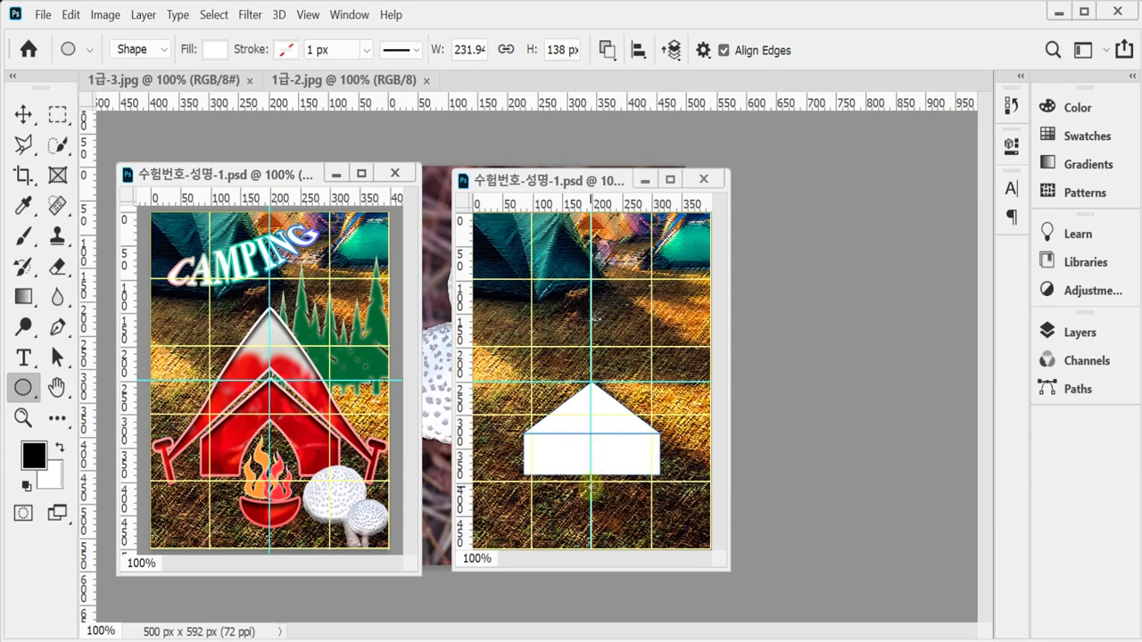
{"action": "left_click_drag", "start_coordinate": [590, 486], "coordinate": [619, 538]}
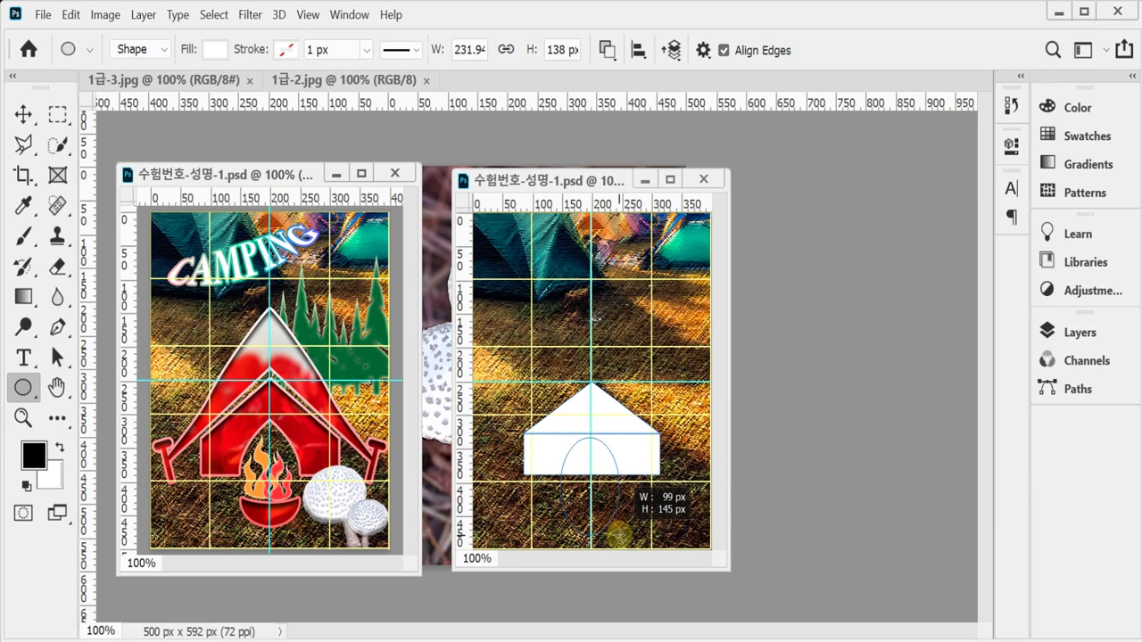
{"action": "left_click_drag", "start_coordinate": [619, 536], "coordinate": [619, 535]}
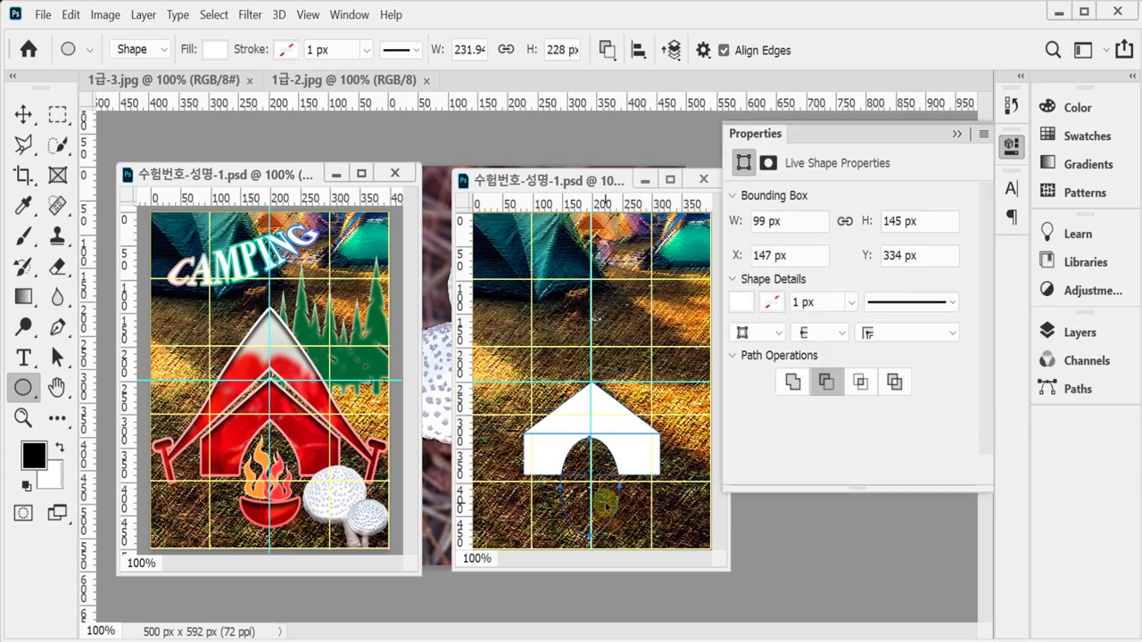
Move the subtracted ellipse up to about X 151 px, Y 317 px, and align all the tent's paths by their horizontal centers
{"action": "left_click_drag", "start_coordinate": [613, 522], "coordinate": [616, 507]}
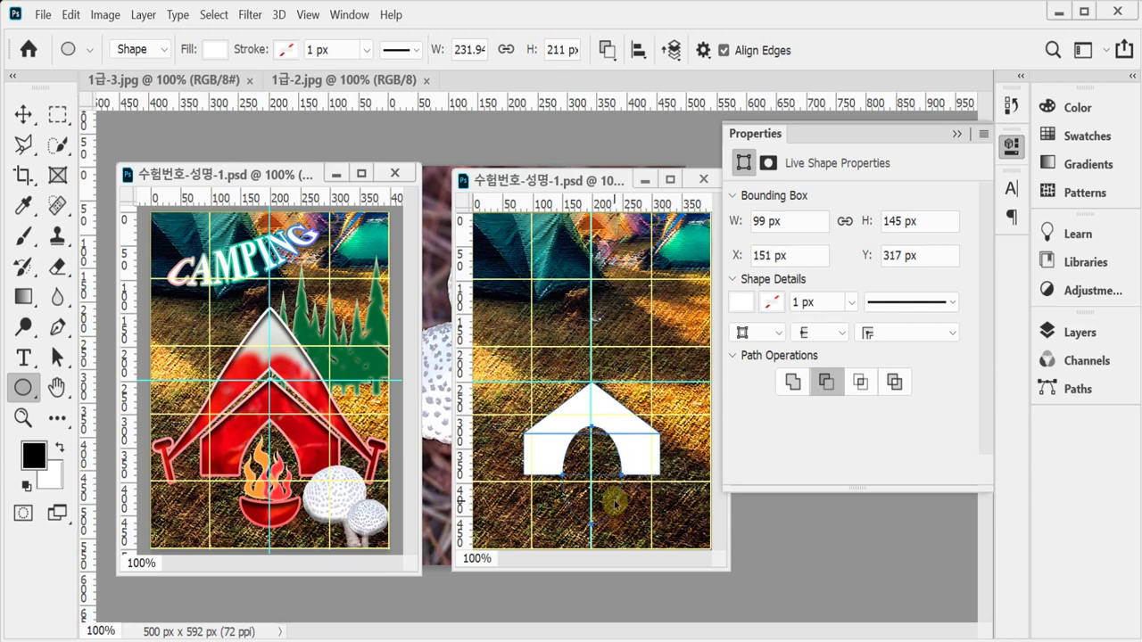
{"action": "left_click_drag", "start_coordinate": [550, 329], "coordinate": [615, 507]}
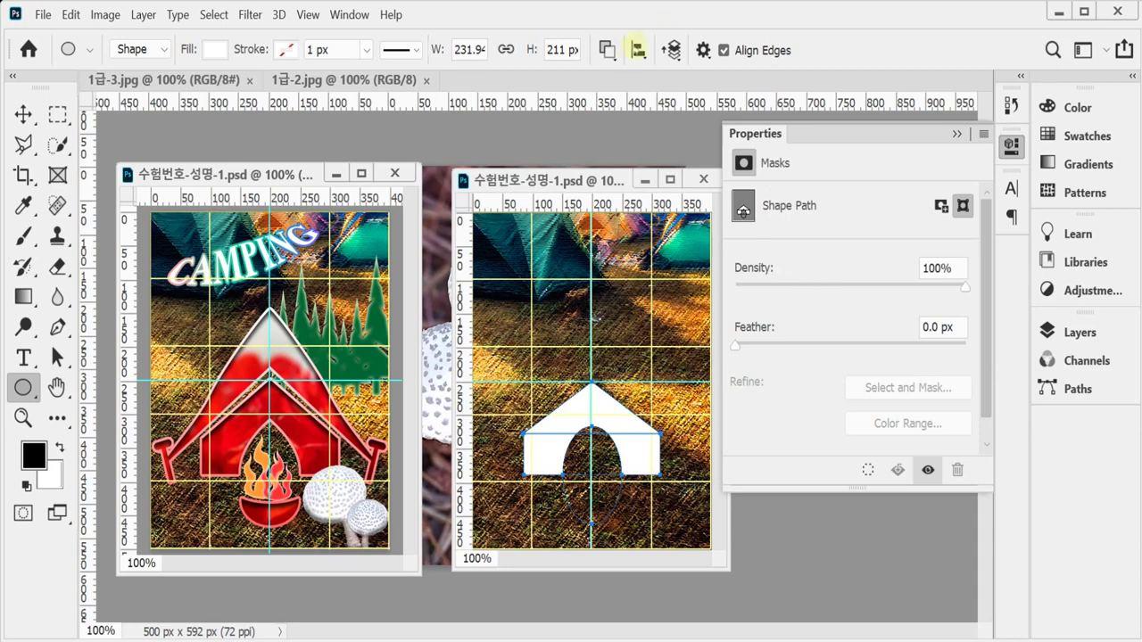
{"action": "left_click", "coordinate": [639, 50]}
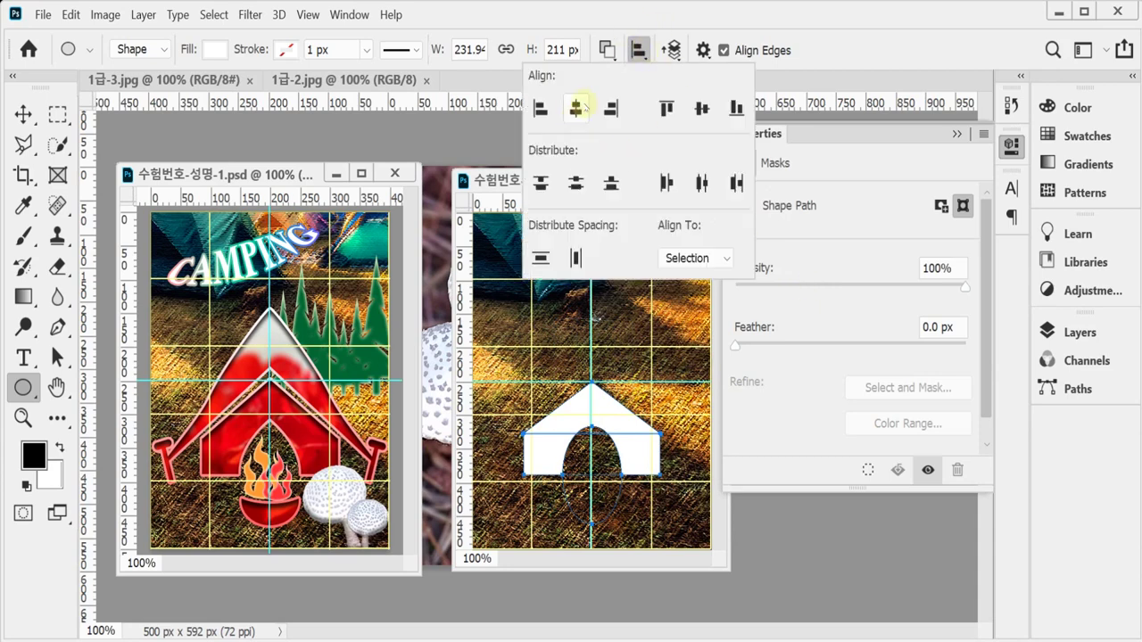
{"action": "left_click", "coordinate": [1012, 145]}
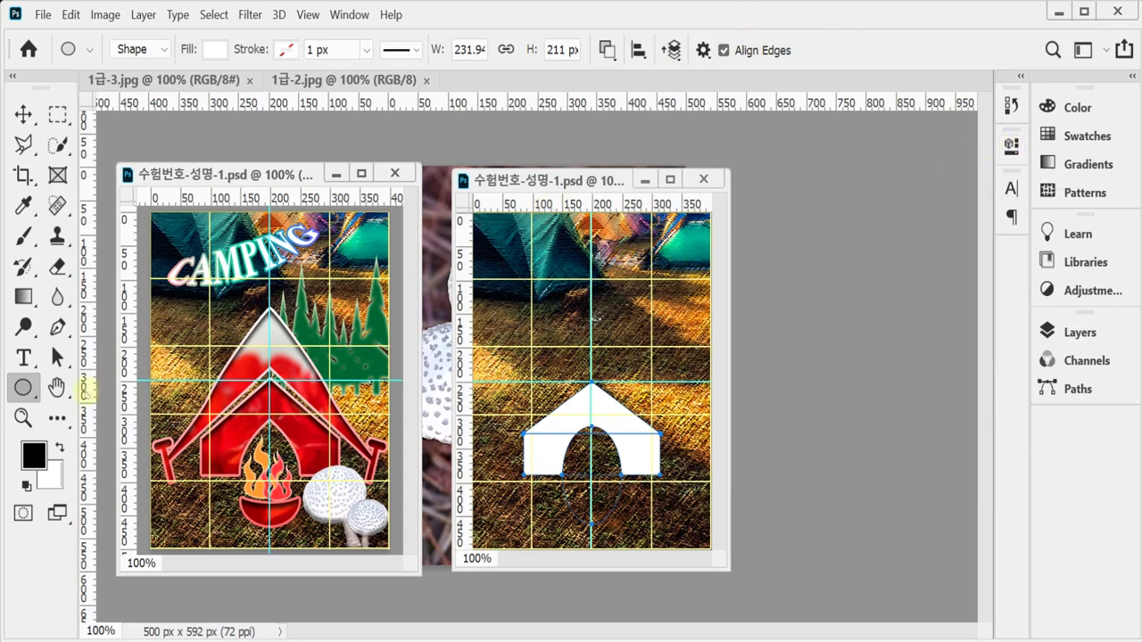
Convert the top anchor point of the tent's elliptical opening to a sharp corner with the Convert Point Tool
{"action": "left_click", "coordinate": [56, 327]}
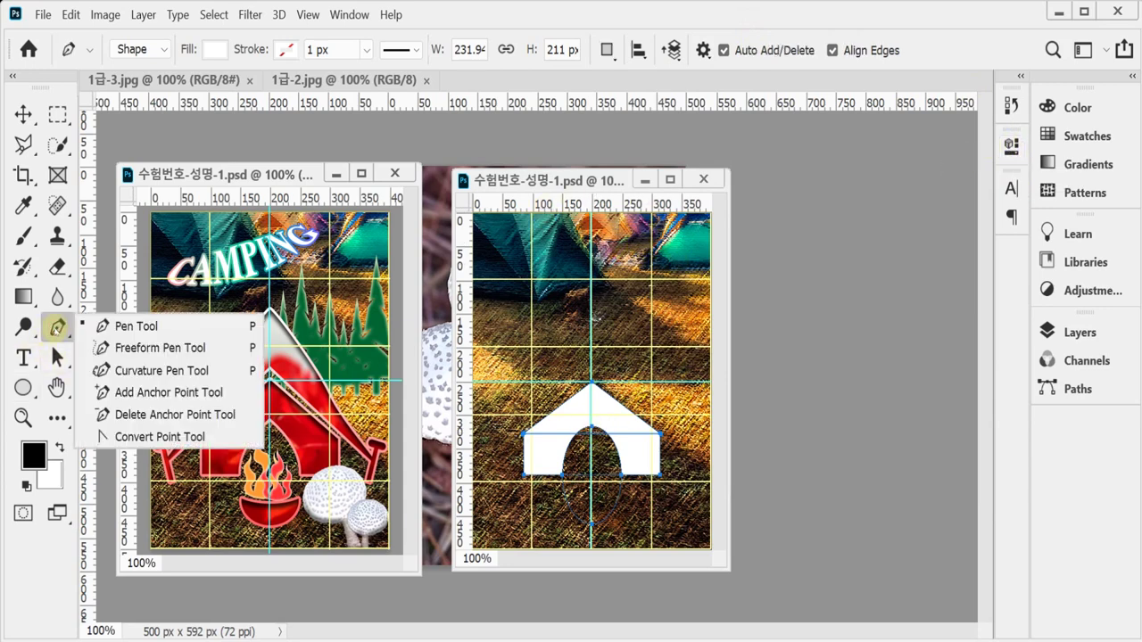
{"action": "left_click", "coordinate": [192, 438]}
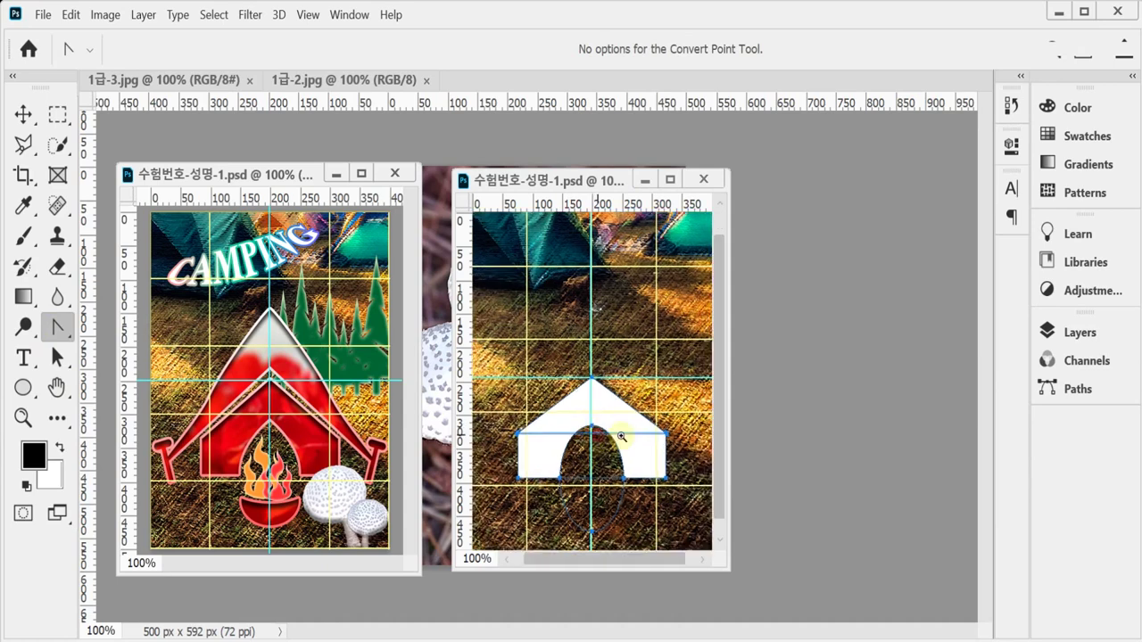
{"action": "scroll", "coordinate": [590, 419], "scroll_direction": "up", "scroll_amount": 2}
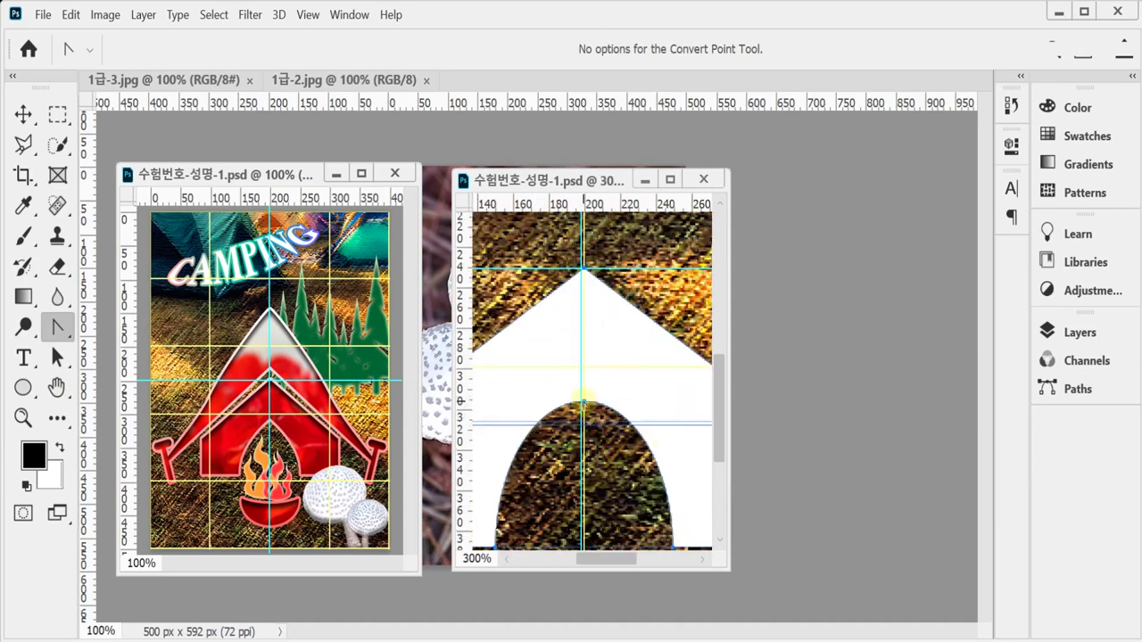
{"action": "left_click", "coordinate": [583, 402]}
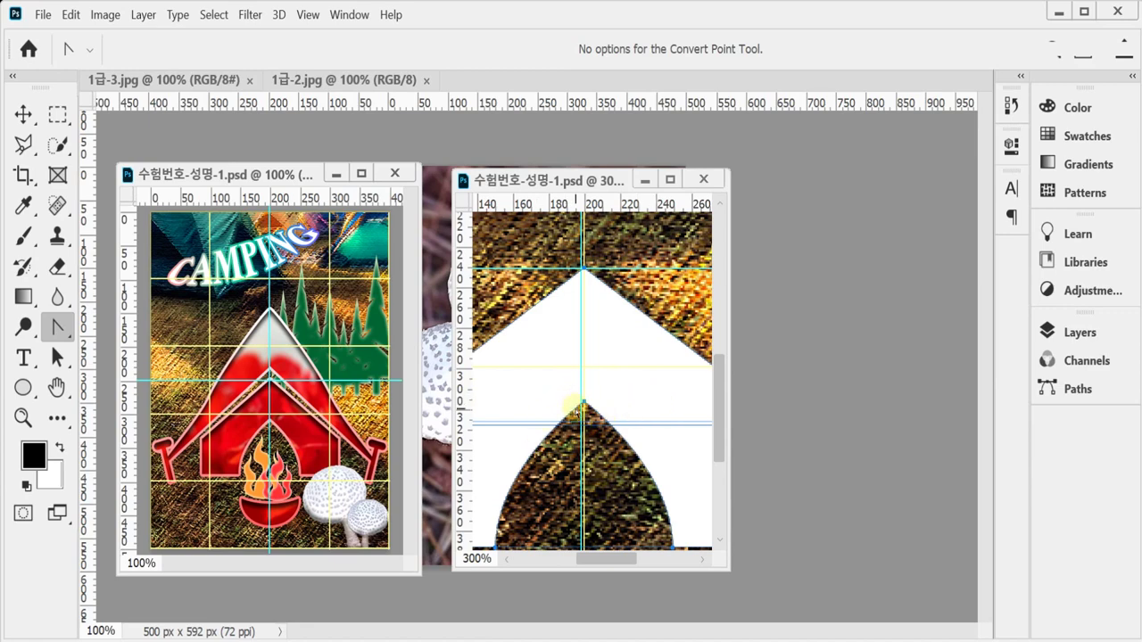
{"action": "key", "text": "ctrl+minus"}
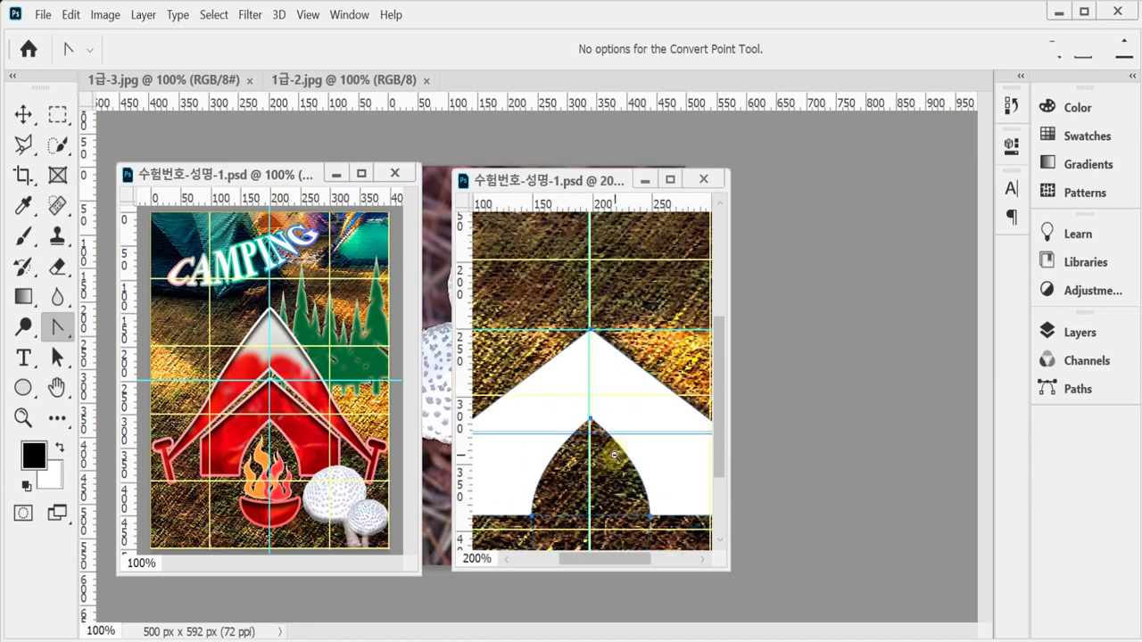
{"action": "key", "text": "ctrl+minus"}
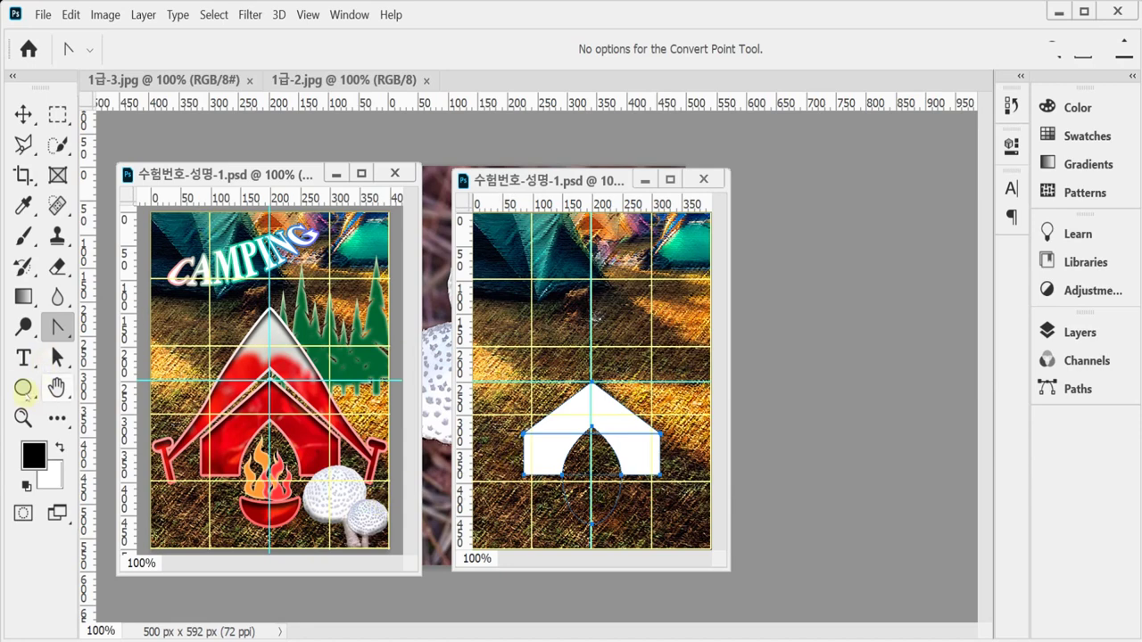
Add an ellipse about 103 by 66 px beneath the tent's opening with the Ellipse Tool and Combine Shapes
{"action": "left_click", "coordinate": [24, 388]}
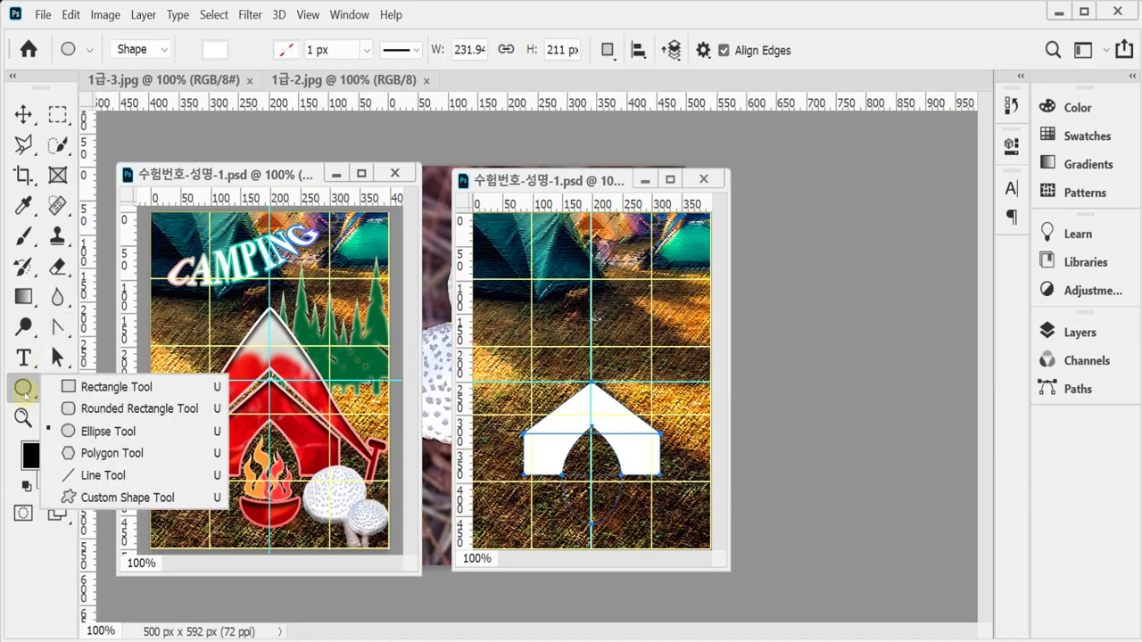
{"action": "left_click", "coordinate": [103, 432]}
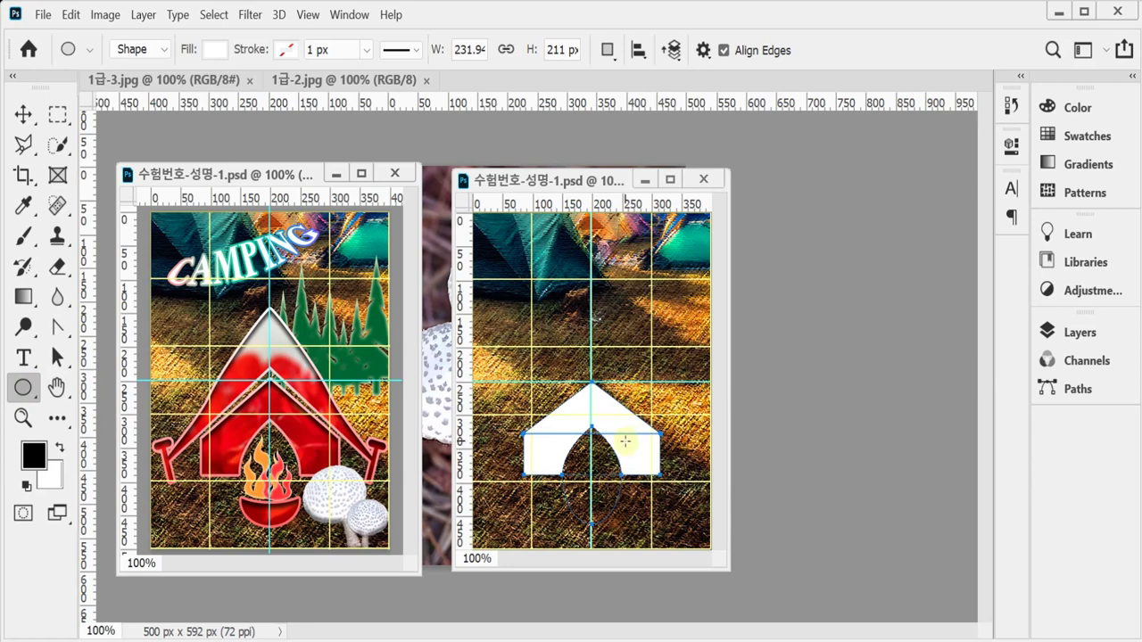
{"action": "key", "text": "Return"}
{"action": "left_click", "coordinate": [608, 51]}
{"action": "left_click", "coordinate": [690, 96]}
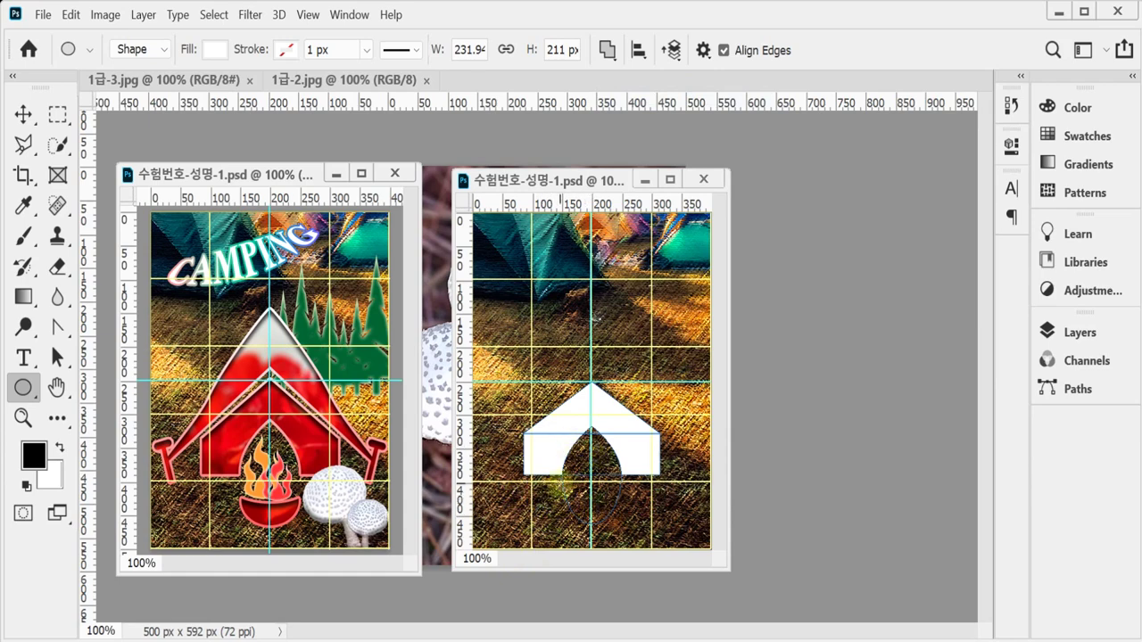
{"action": "left_click_drag", "start_coordinate": [596, 502], "coordinate": [622, 530]}
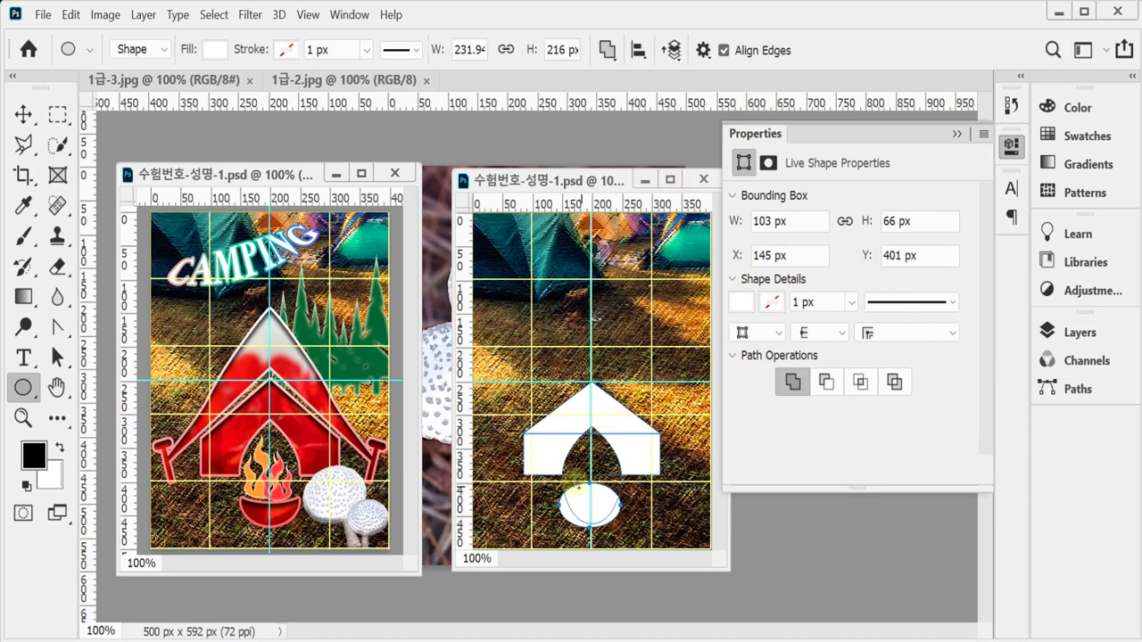
Draw an ellipse about 152 by 63 px over the upper part of the new ellipse and set it to Subtract Front Shape, leaving a bowl
{"action": "left_click_drag", "start_coordinate": [552, 465], "coordinate": [646, 500]}
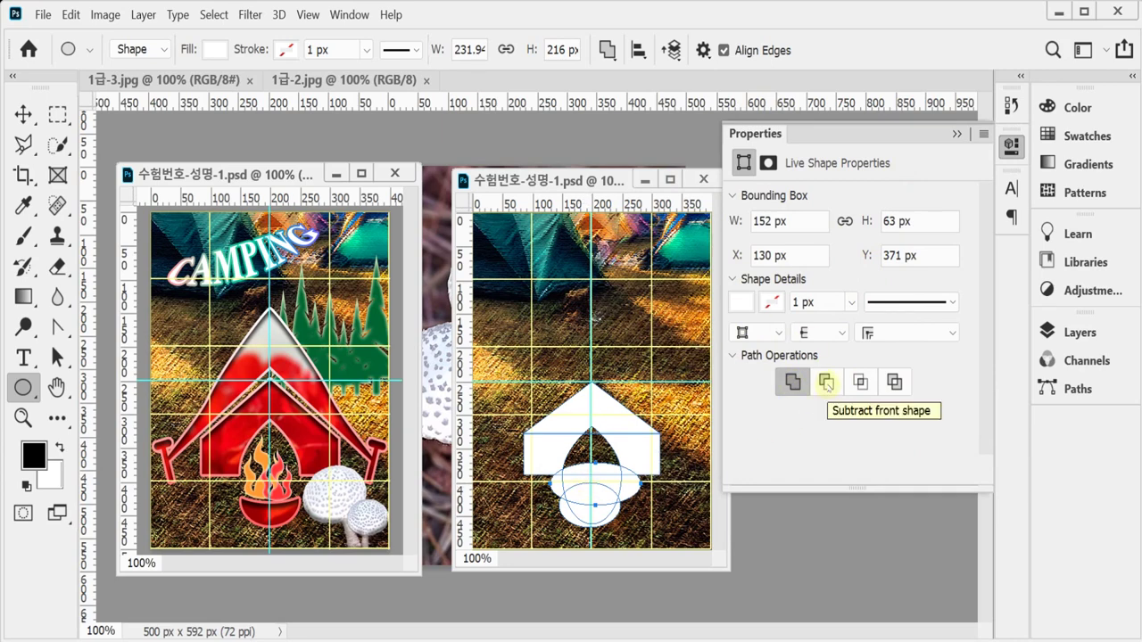
{"action": "left_click", "coordinate": [826, 381]}
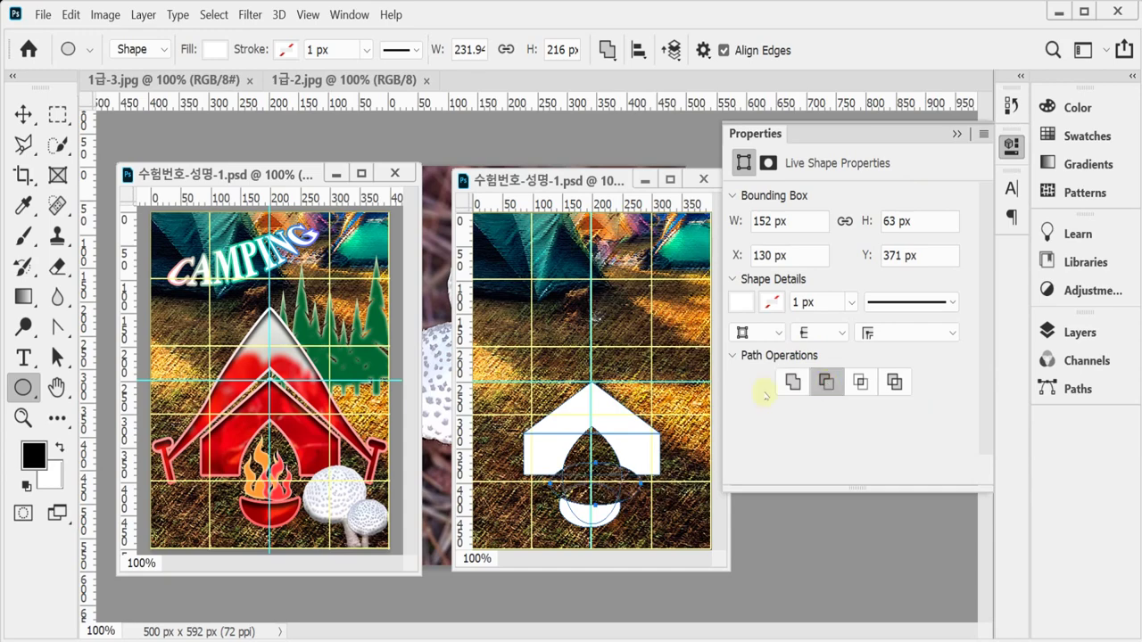
{"action": "left_click", "coordinate": [1012, 145]}
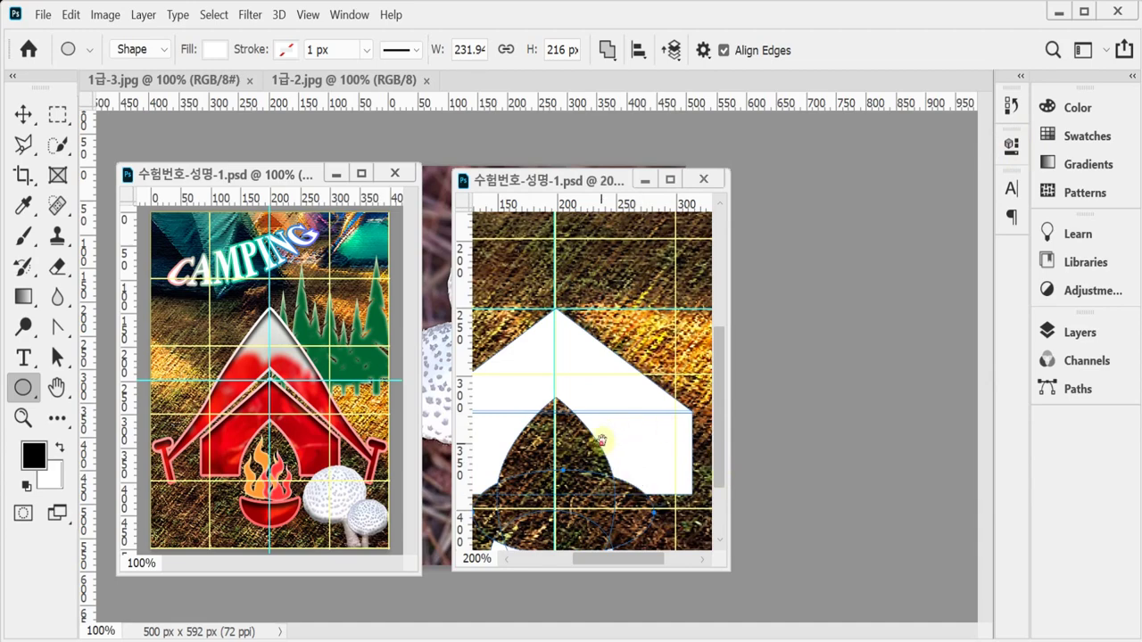
Scale the bowl's outer ellipse to about 75.7% width and 87.9% height, centred at about X 202 px, Y 437 px
{"action": "left_click_drag", "start_coordinate": [600, 443], "coordinate": [633, 327]}
{"action": "left_click_drag", "start_coordinate": [728, 571], "coordinate": [870, 605]}
{"action": "left_click_drag", "start_coordinate": [645, 449], "coordinate": [676, 461]}
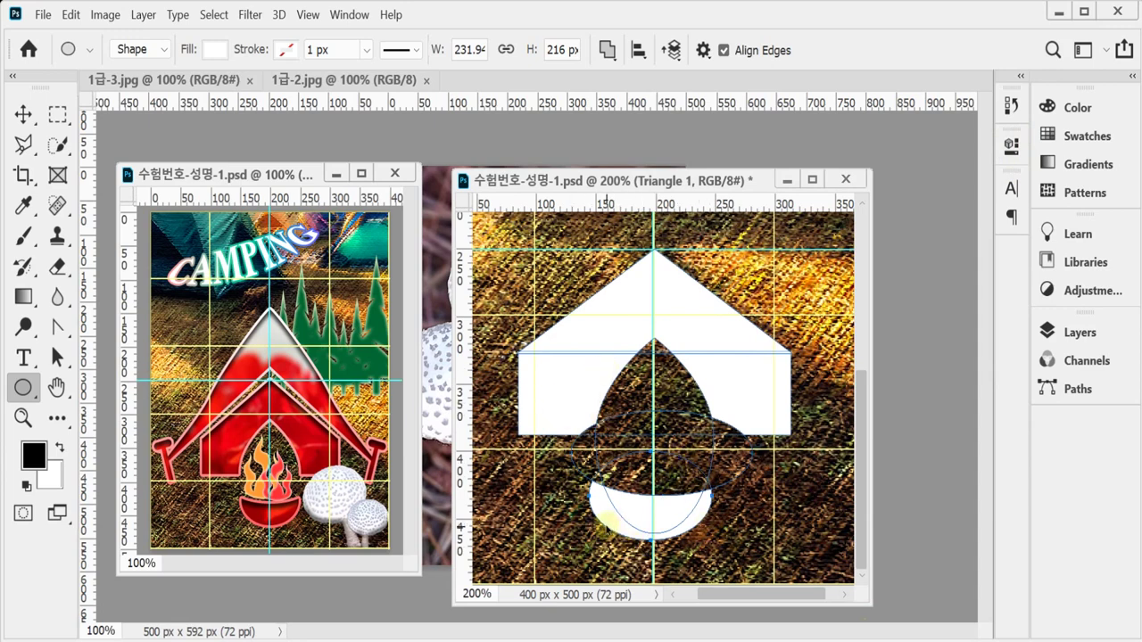
{"action": "key", "text": "ctrl+t"}
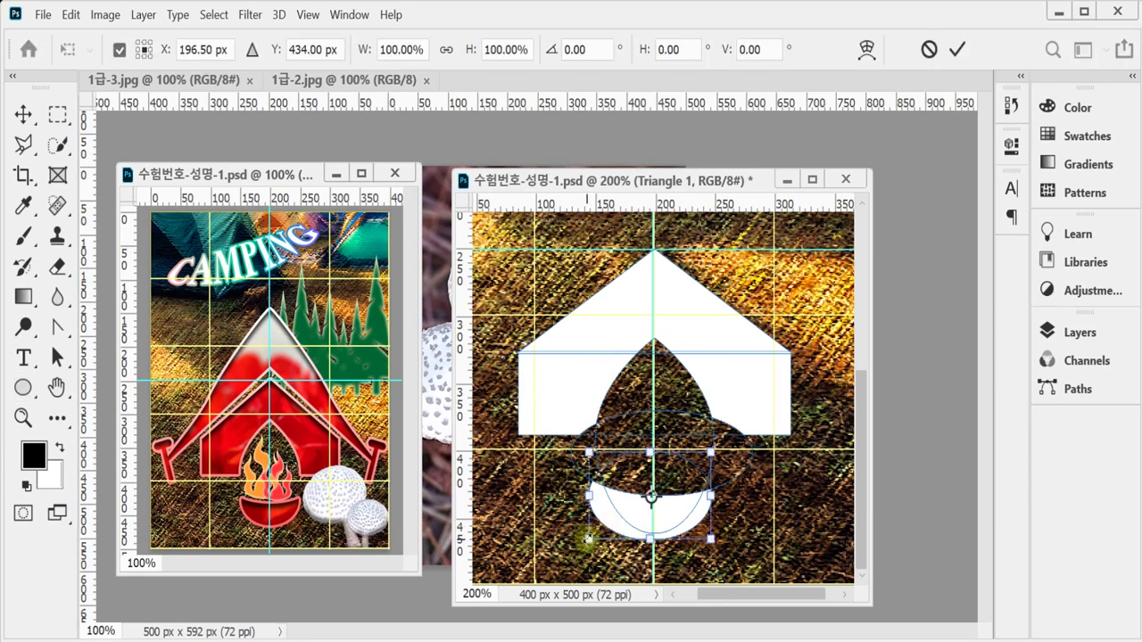
{"action": "left_click_drag", "start_coordinate": [587, 539], "coordinate": [603, 529]}
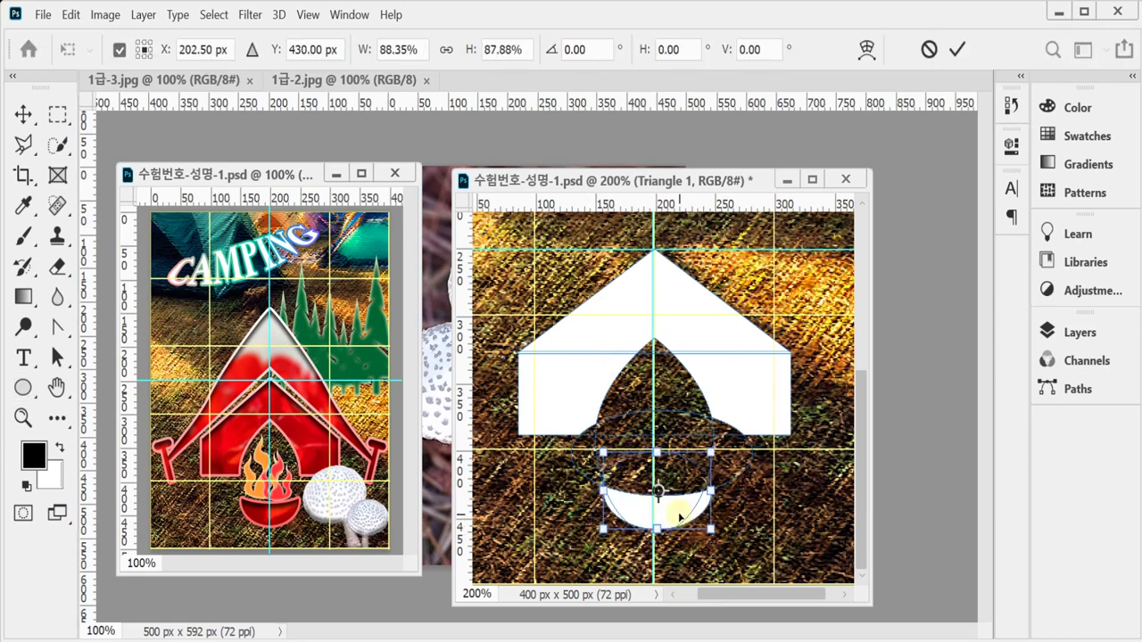
{"action": "left_click_drag", "start_coordinate": [680, 518], "coordinate": [712, 506]}
{"action": "left_click_drag", "start_coordinate": [604, 501], "coordinate": [612, 501]}
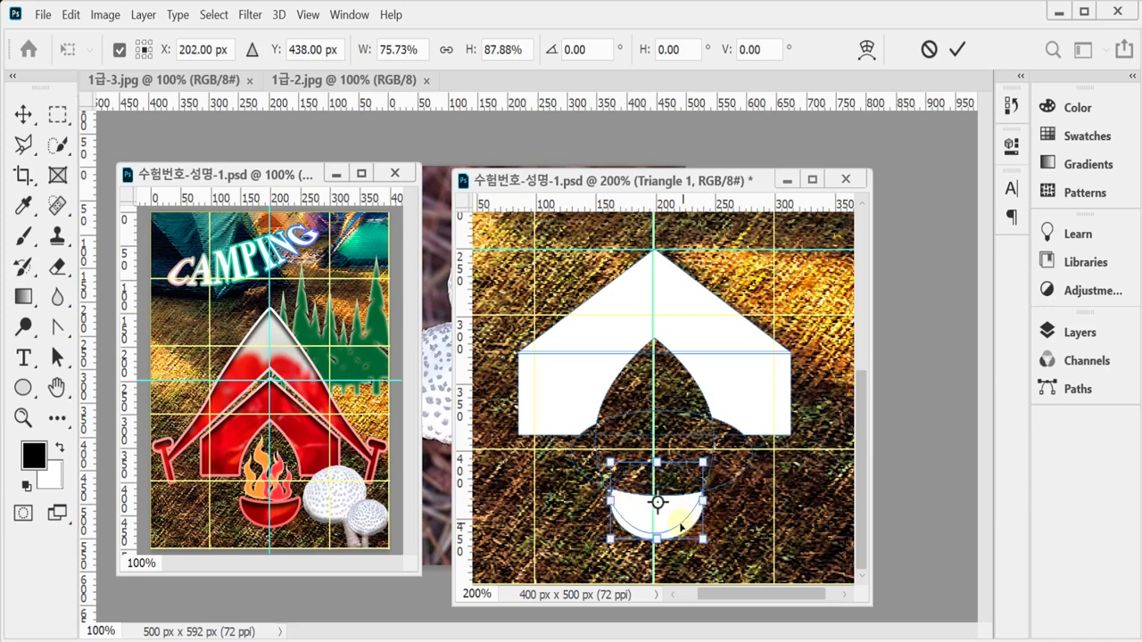
{"action": "left_click_drag", "start_coordinate": [681, 524], "coordinate": [680, 522]}
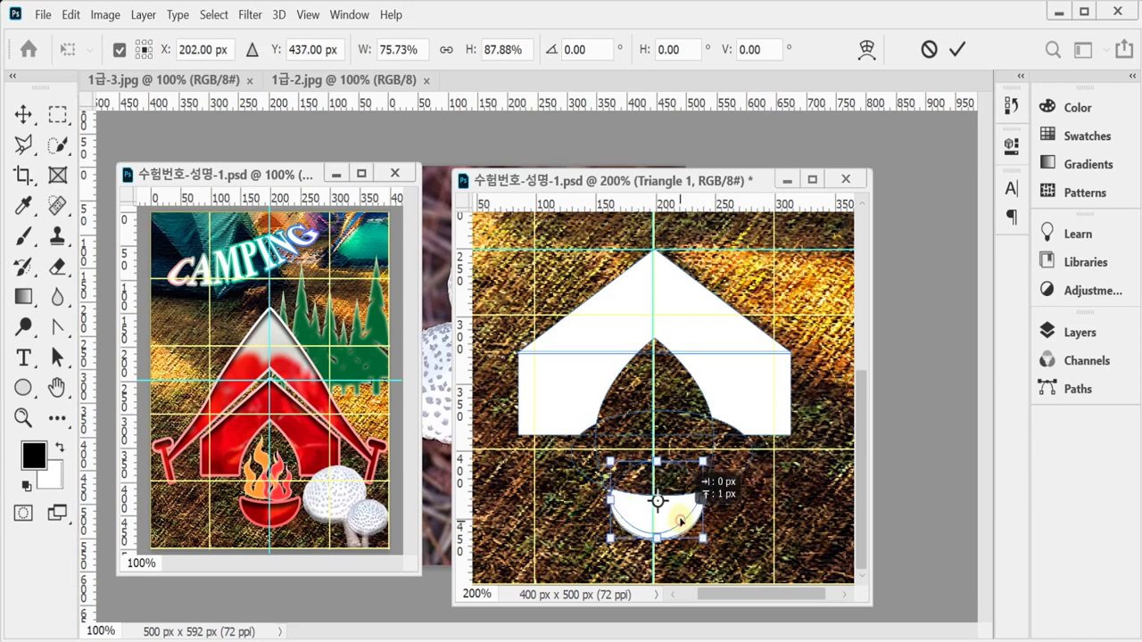
{"action": "key", "text": "Return"}
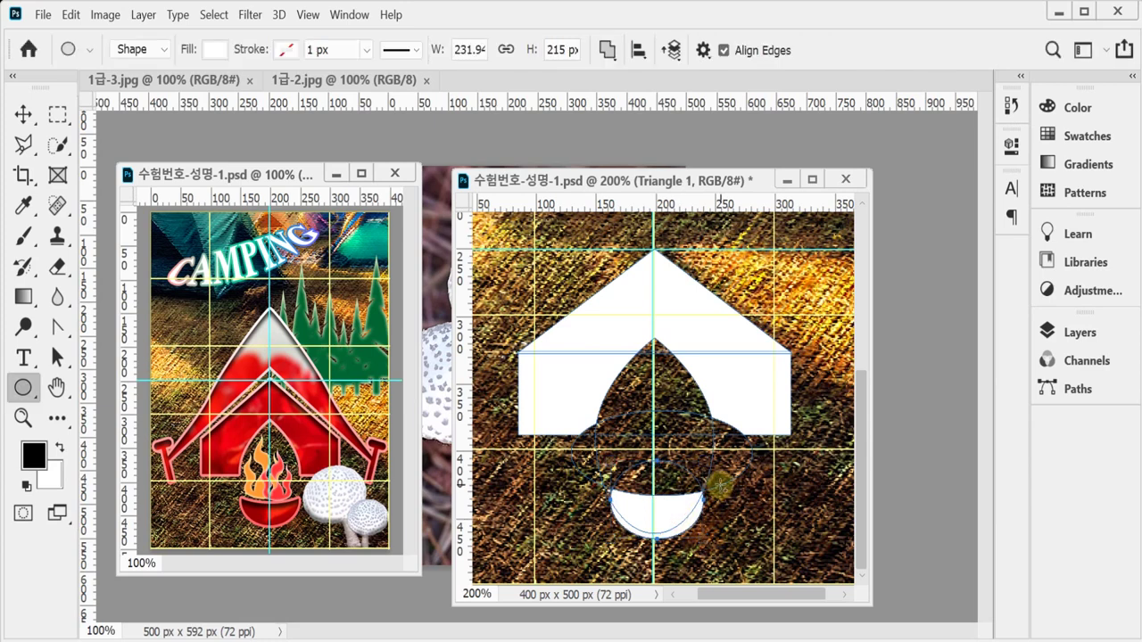
Nudge the subtracted ellipse down and narrow it from both sides so it cuts the bowl without cutting the tent's base
{"action": "key", "text": "Down"}
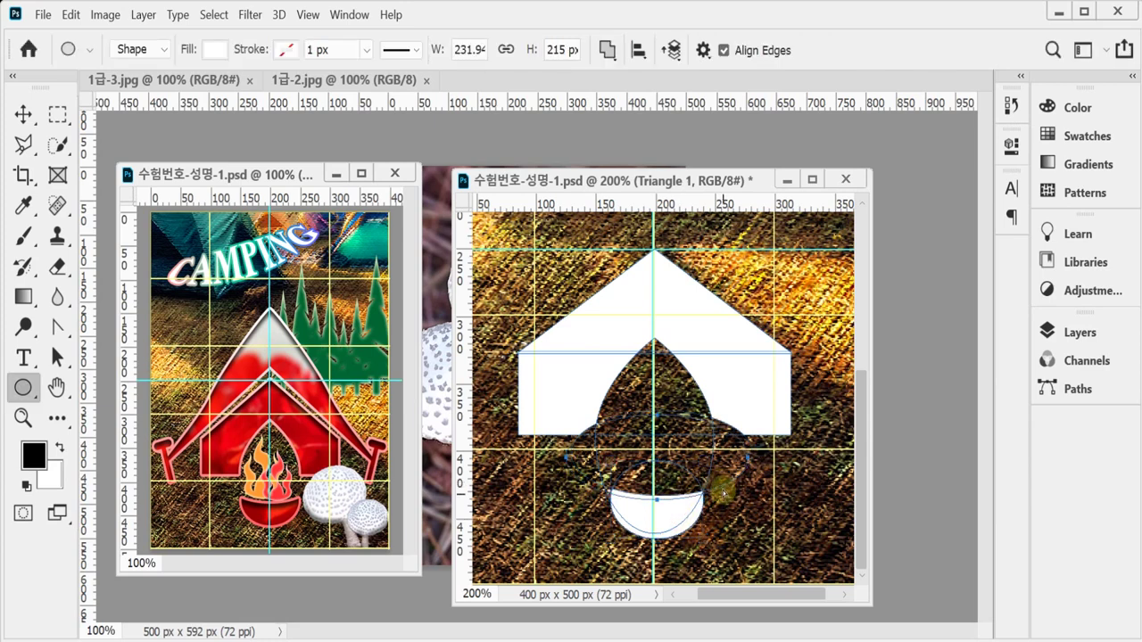
{"action": "key", "text": "Left"}
{"action": "key", "text": "Down"}
{"action": "key", "text": "Down"}
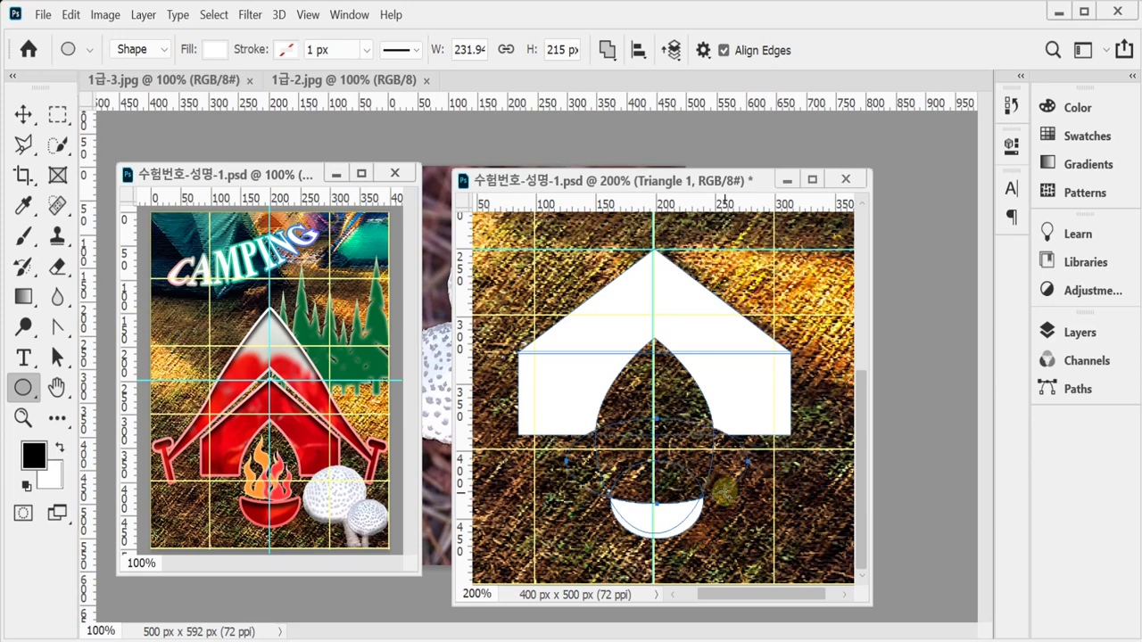
{"action": "key", "text": "ctrl+t"}
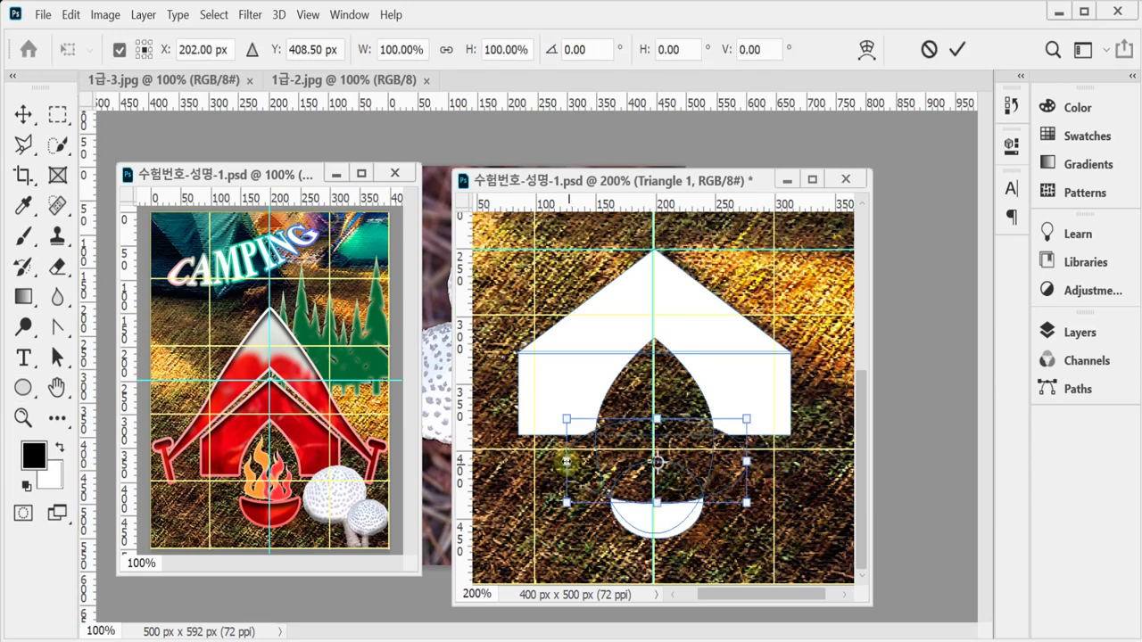
{"action": "left_click_drag", "start_coordinate": [561, 460], "coordinate": [589, 461]}
{"action": "left_click_drag", "start_coordinate": [747, 462], "coordinate": [714, 464]}
{"action": "key", "text": "Down"}
{"action": "key", "text": "Down"}
{"action": "key", "text": "Return"}
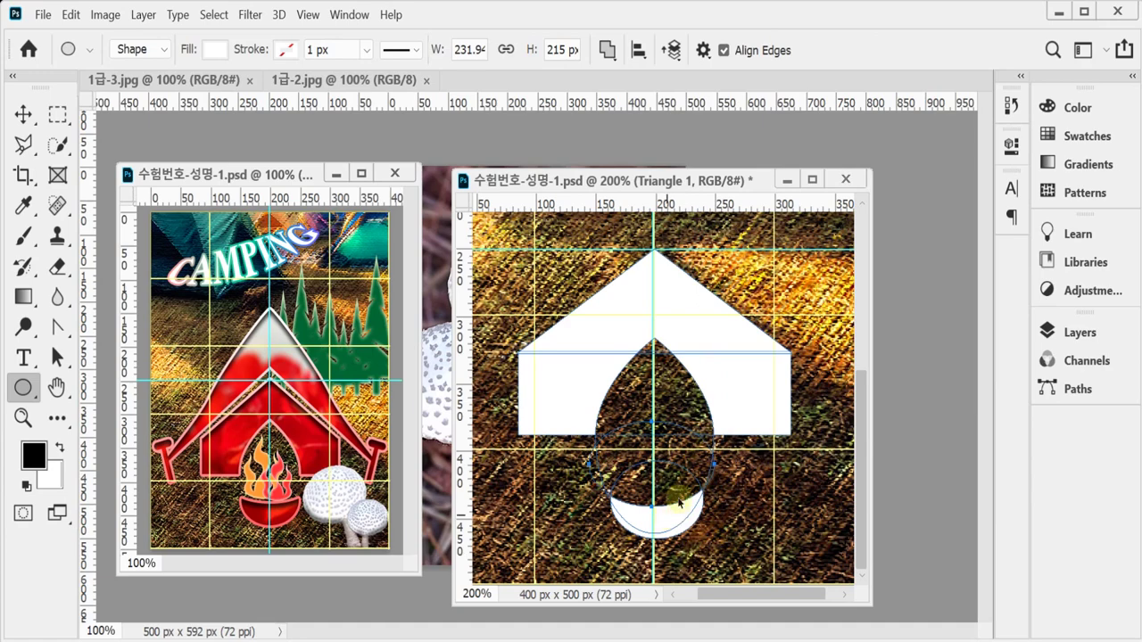
Select both ellipses of the bowl and align them by their horizontal centers
{"action": "left_click_drag", "start_coordinate": [719, 528], "coordinate": [719, 493]}
{"action": "key", "text": "ctrl+z"}
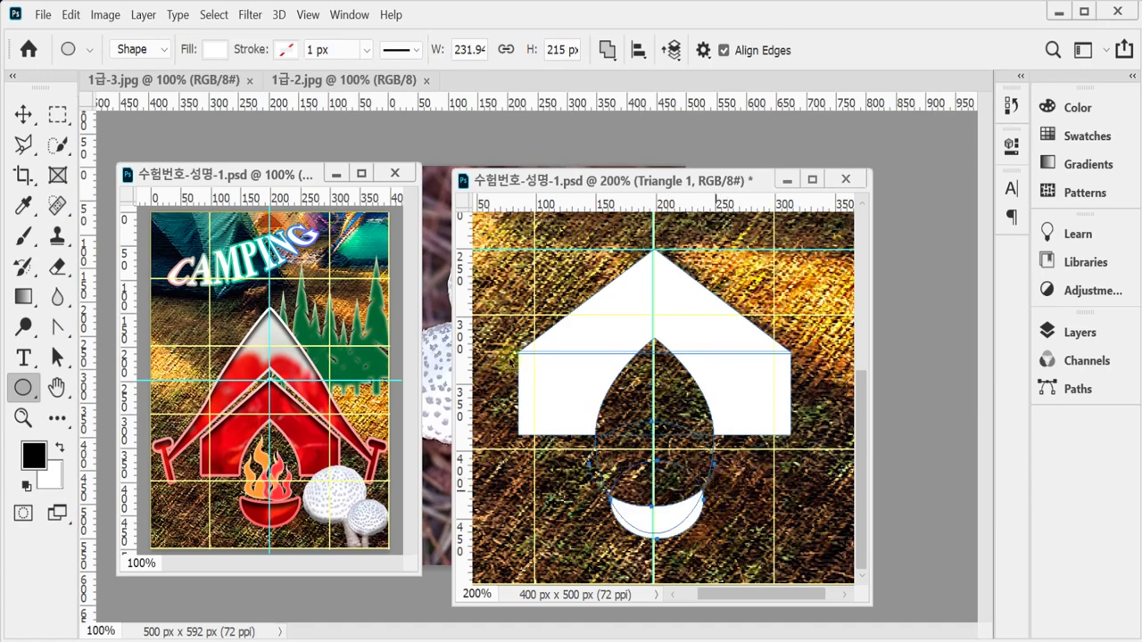
{"action": "left_click", "coordinate": [637, 50]}
{"action": "left_click", "coordinate": [576, 108]}
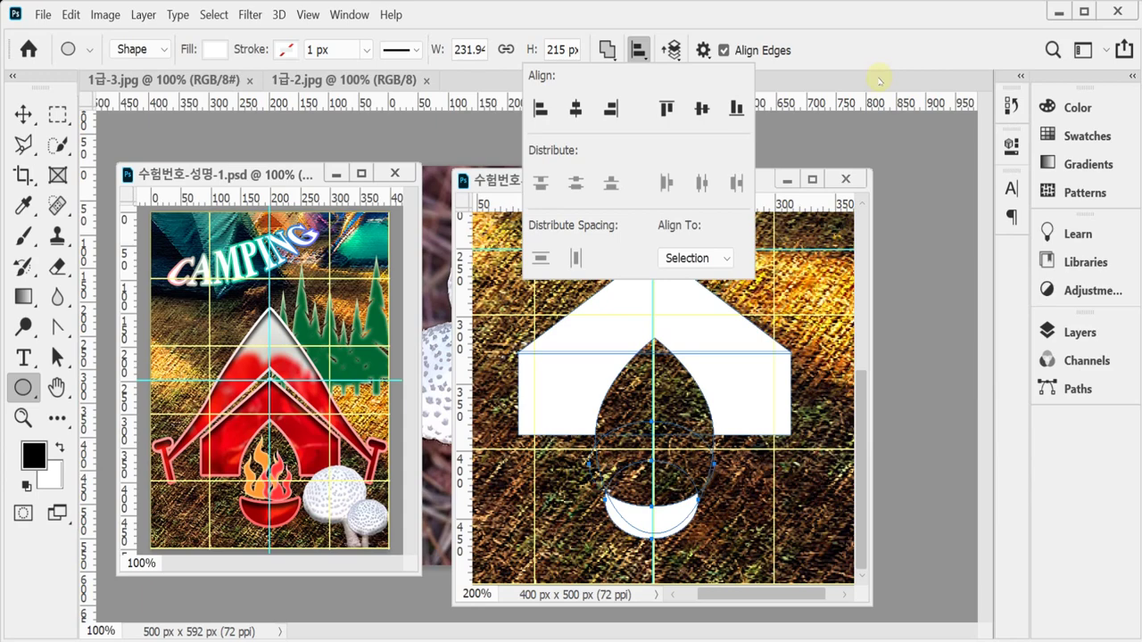
{"action": "left_click", "coordinate": [844, 38]}
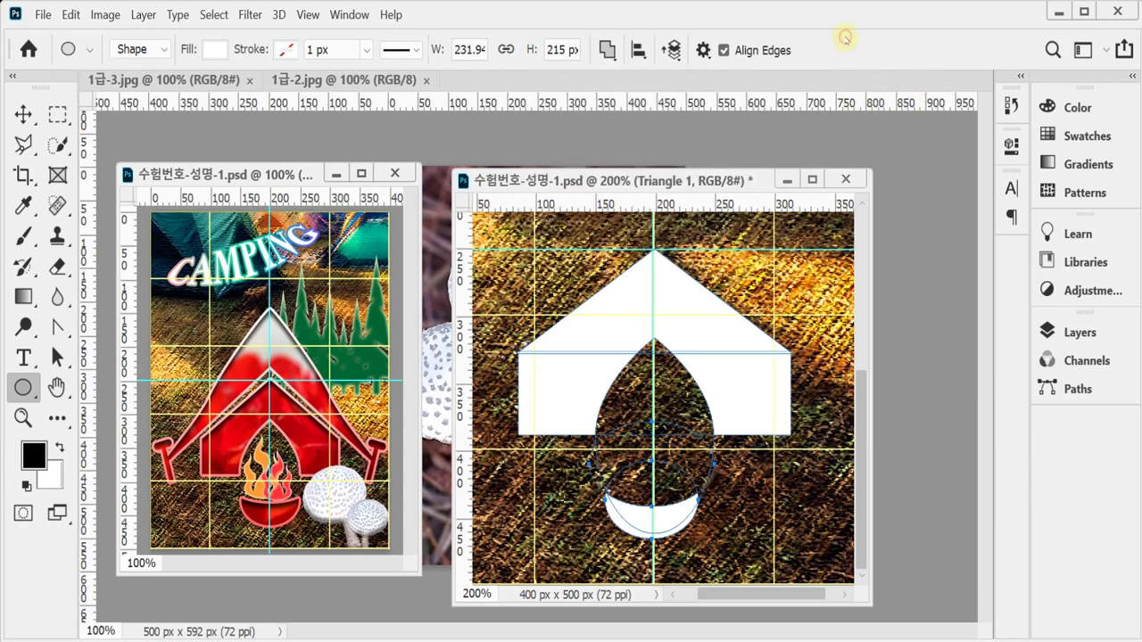
{"action": "key", "text": "ctrl+minus"}
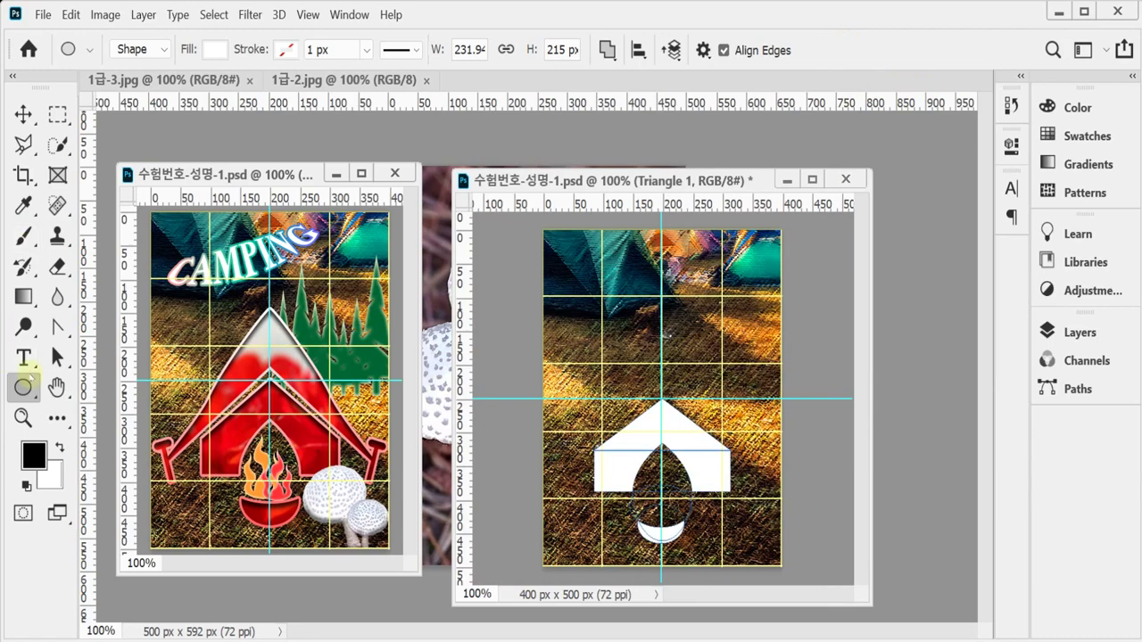
Add a rounded rectangle about 36 by 13 px with a 5 px radius to the left of the tent as the peg's head
{"action": "right_click", "coordinate": [23, 386]}
{"action": "left_click", "coordinate": [114, 407]}
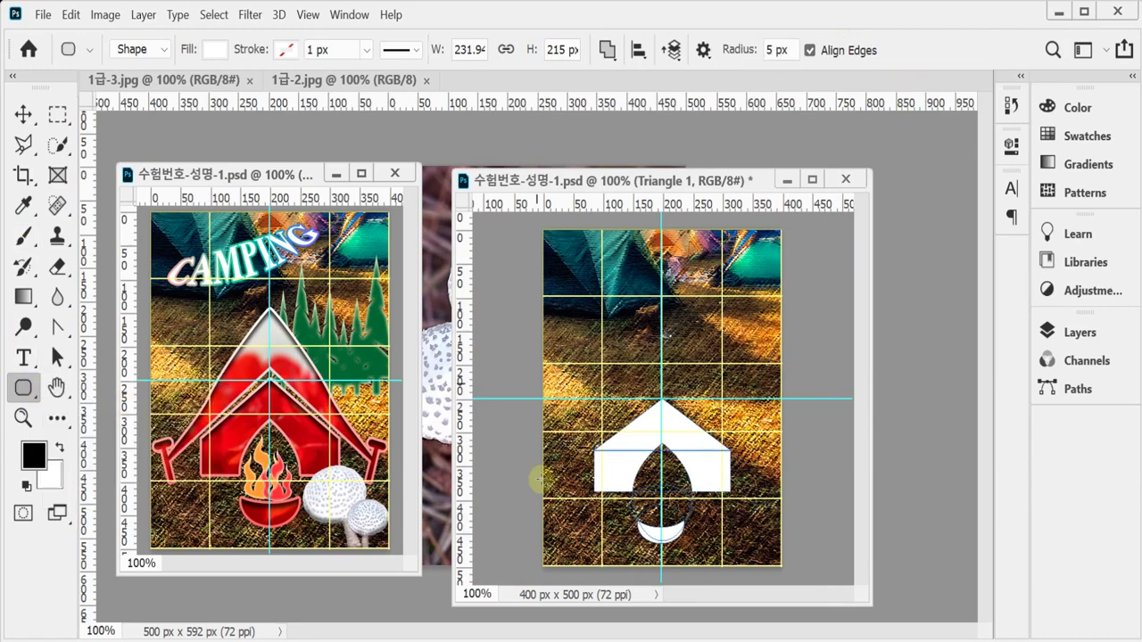
{"action": "left_click", "coordinate": [616, 467], "text": "ctrl"}
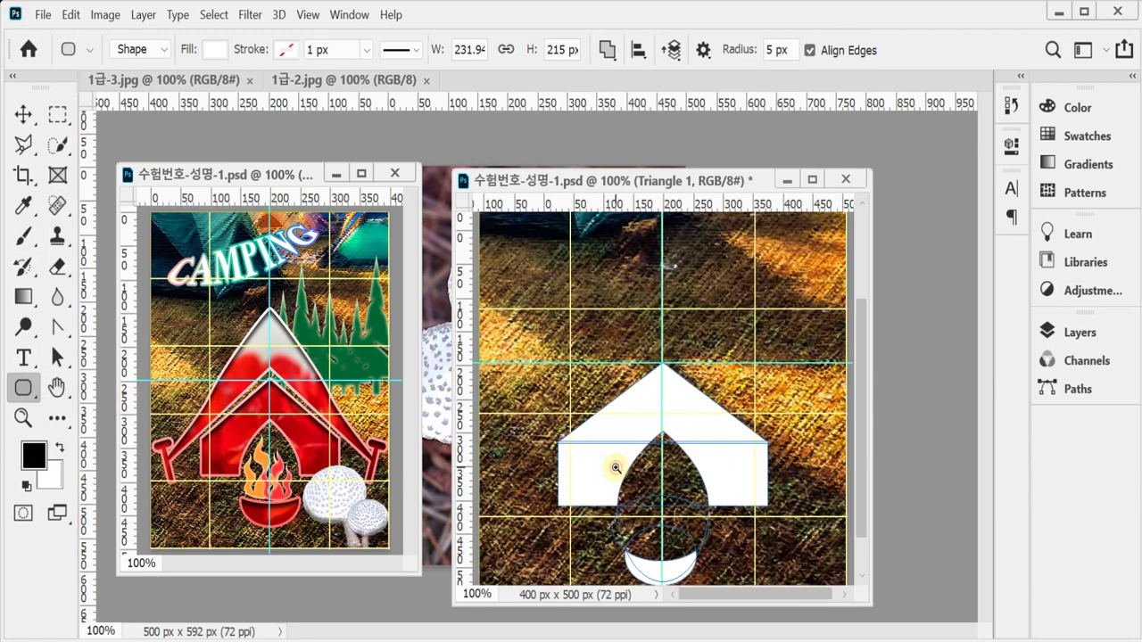
{"action": "left_click", "coordinate": [616, 468], "text": "ctrl"}
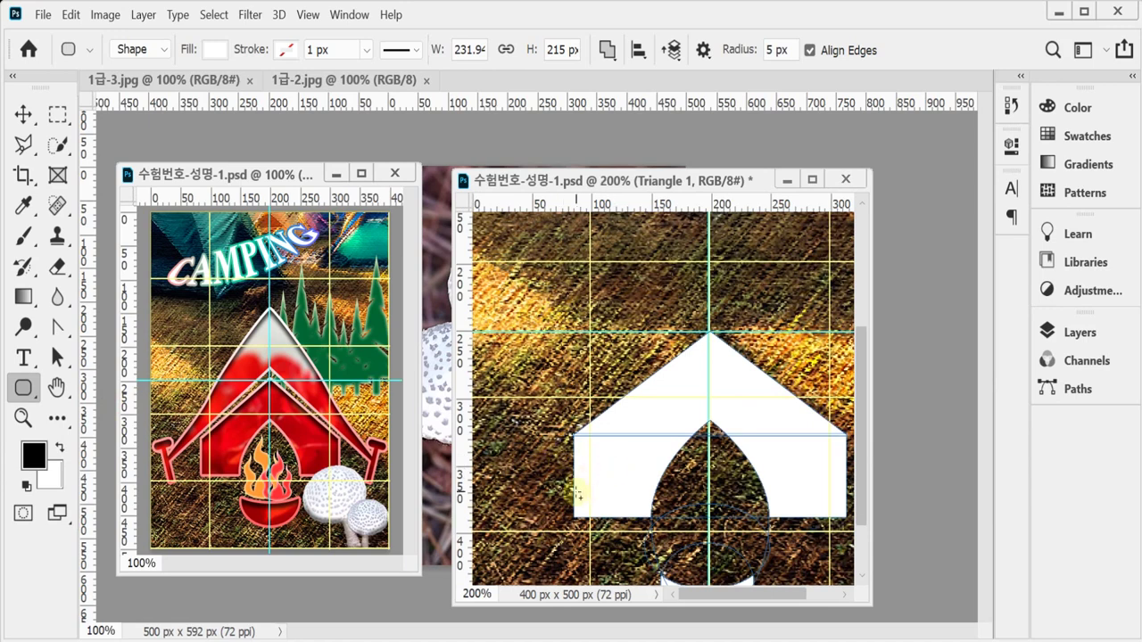
{"action": "left_click_drag", "start_coordinate": [487, 432], "coordinate": [547, 454]}
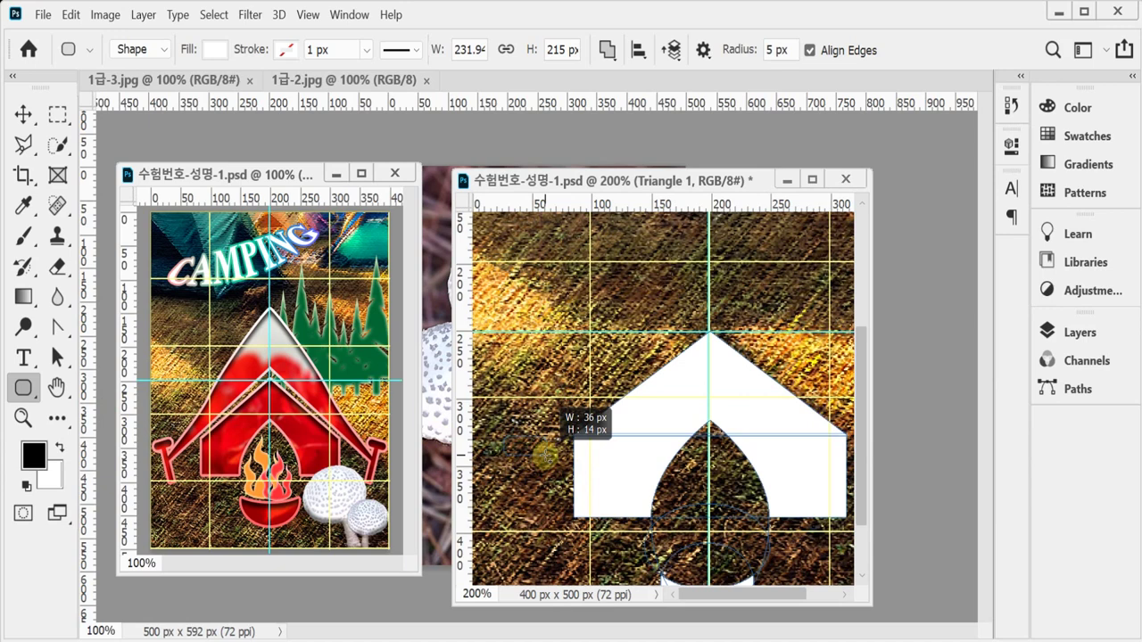
{"action": "left_click_drag", "start_coordinate": [545, 456], "coordinate": [545, 455]}
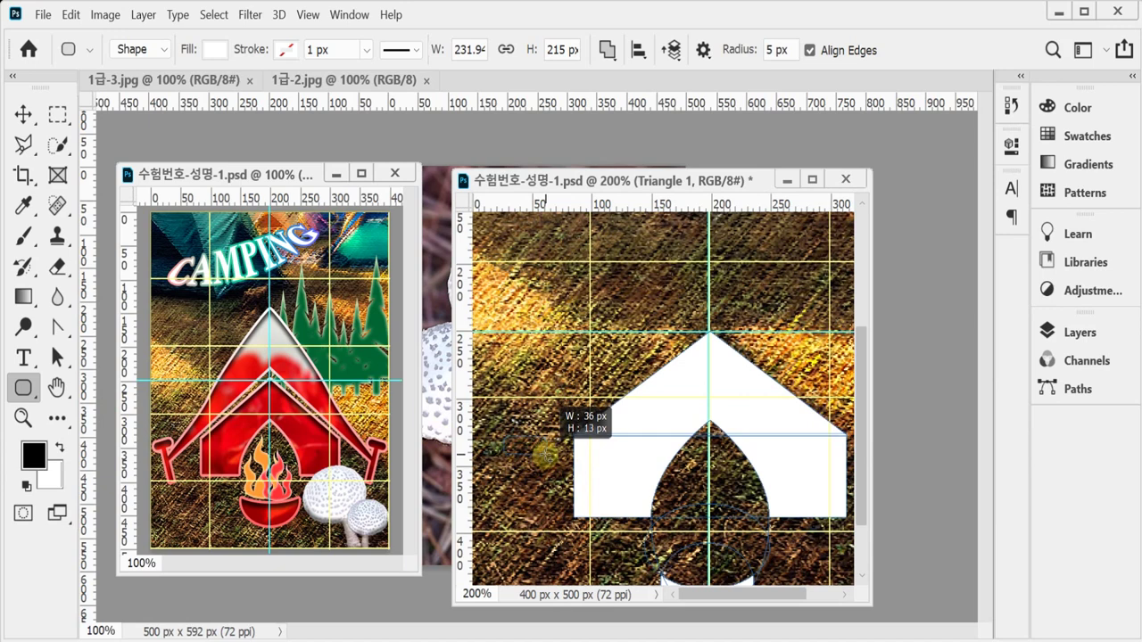
{"action": "left_click_drag", "start_coordinate": [546, 455], "coordinate": [545, 454]}
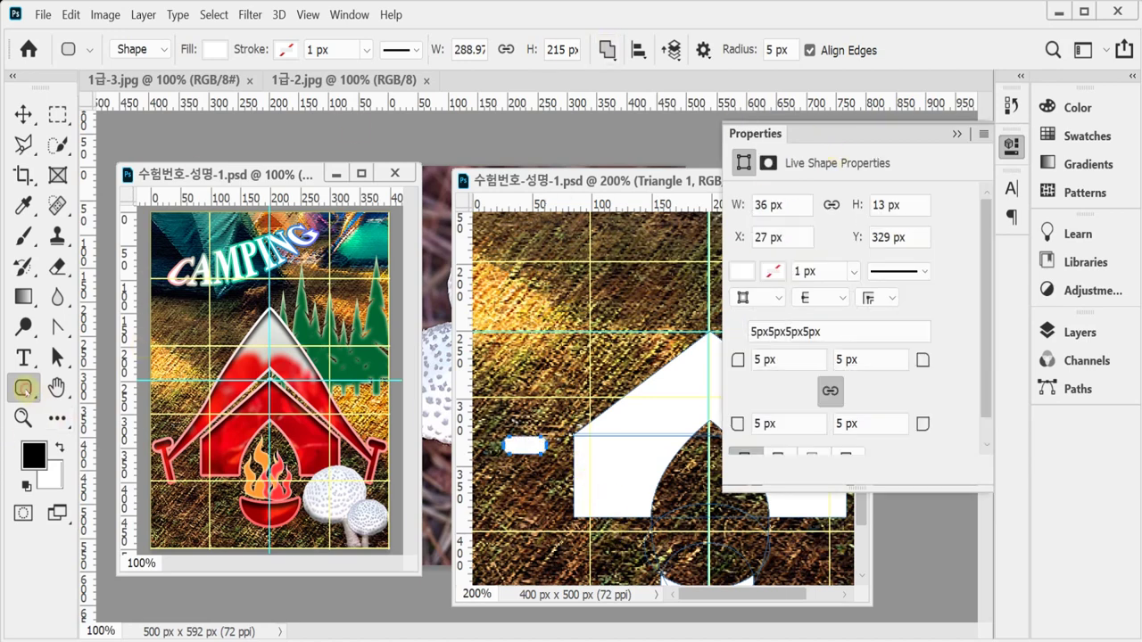
Add a rectangle about 11 by 52 px below the rounded rectangle as the peg's shaft with the Rectangle Tool
{"action": "right_click", "coordinate": [23, 388]}
{"action": "left_click", "coordinate": [94, 386]}
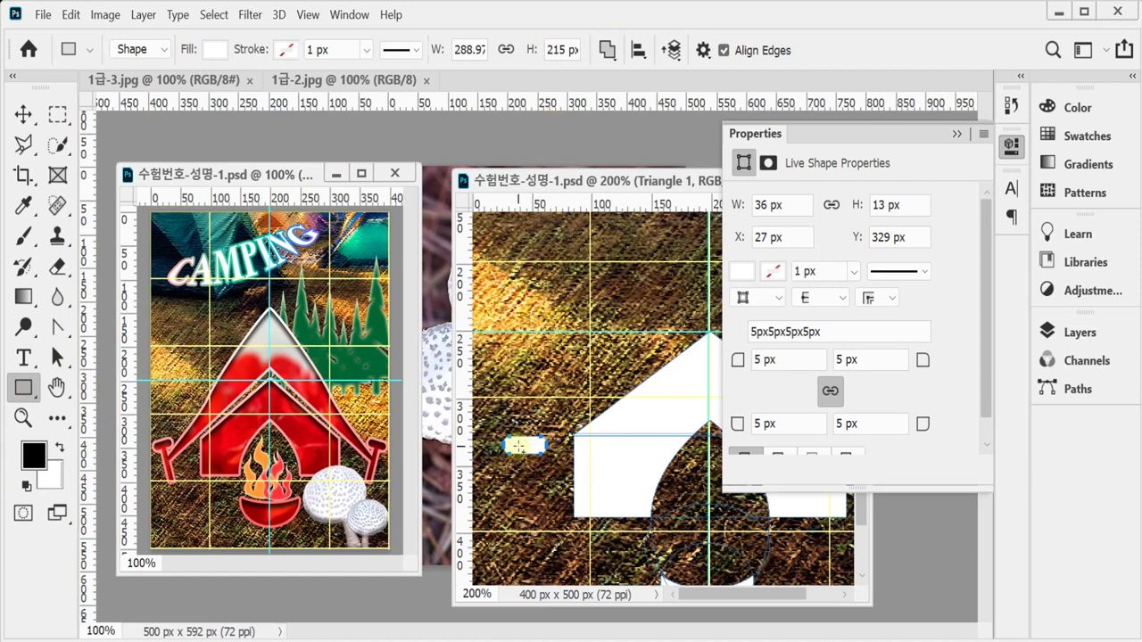
{"action": "left_click_drag", "start_coordinate": [519, 446], "coordinate": [531, 516]}
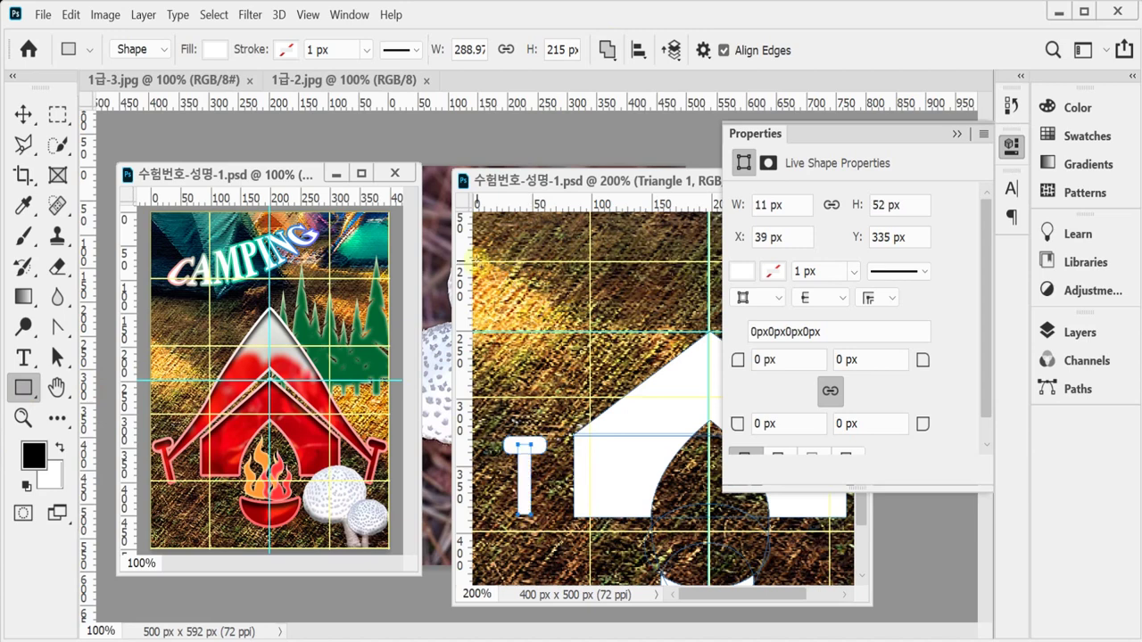
Select the peg's head and shaft with the Path Selection Tool and align them by their horizontal centers
{"action": "left_click", "coordinate": [56, 356]}
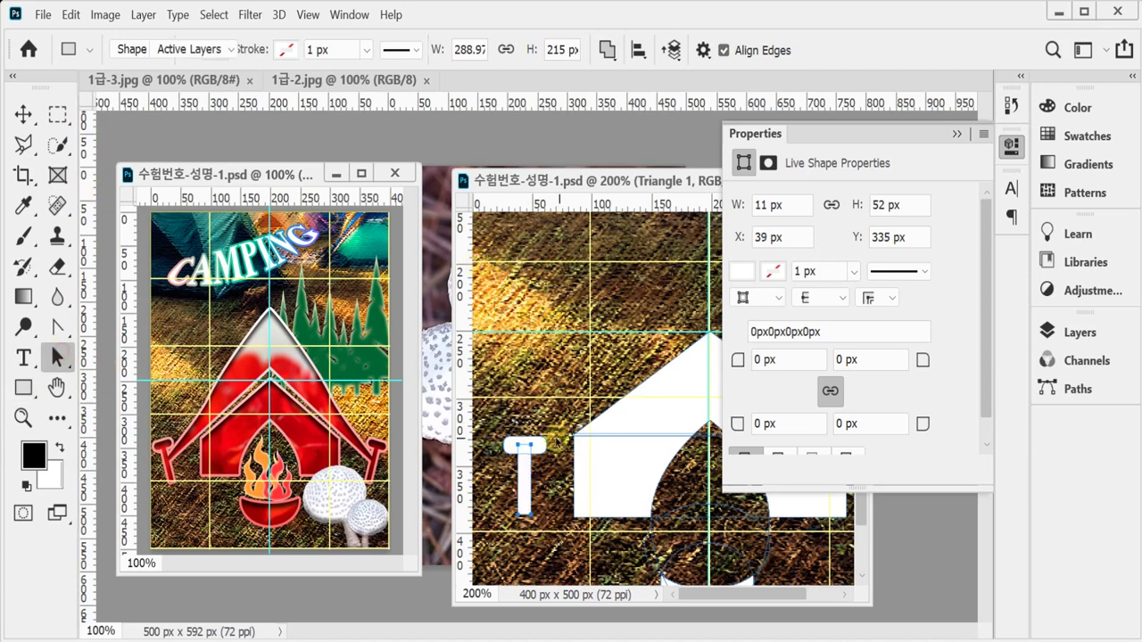
{"action": "left_click_drag", "start_coordinate": [499, 405], "coordinate": [546, 462]}
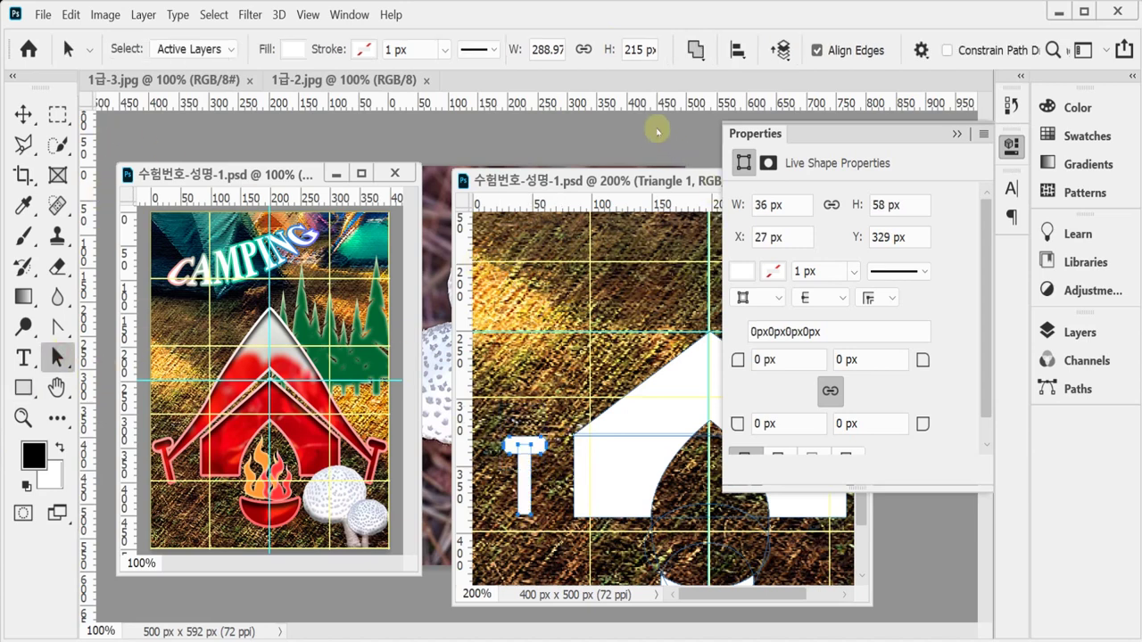
{"action": "left_click", "coordinate": [753, 22]}
{"action": "left_click", "coordinate": [737, 50]}
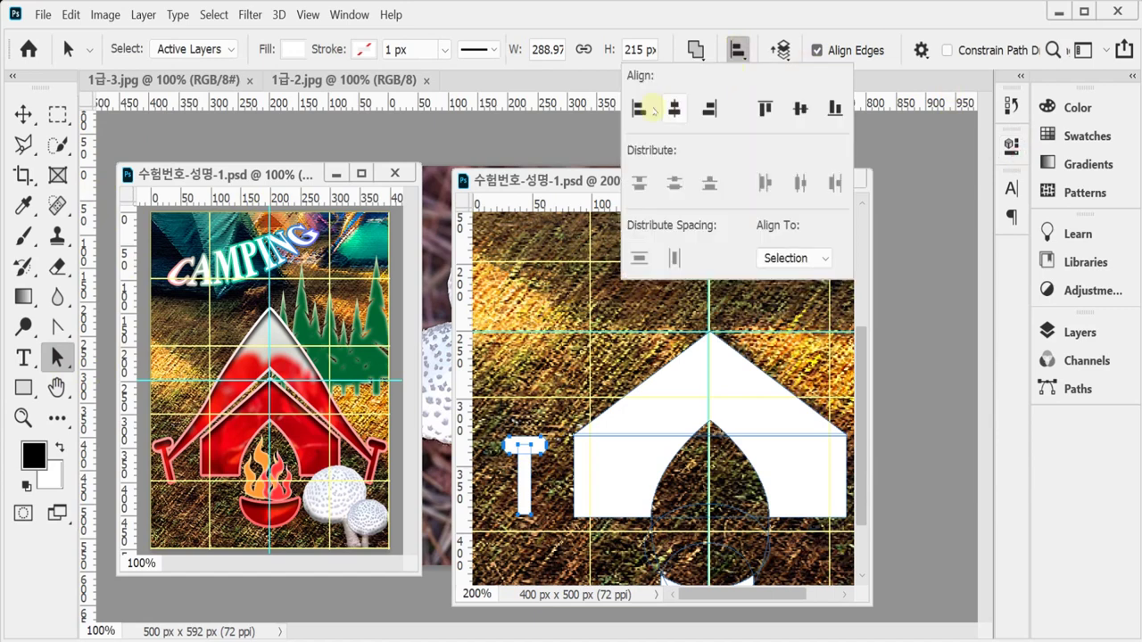
{"action": "left_click", "coordinate": [674, 109]}
{"action": "left_click", "coordinate": [682, 17]}
Rotate the peg by -15 degrees and scale it down proportionally to about 90.65%
{"action": "key", "text": "ctrl+t"}
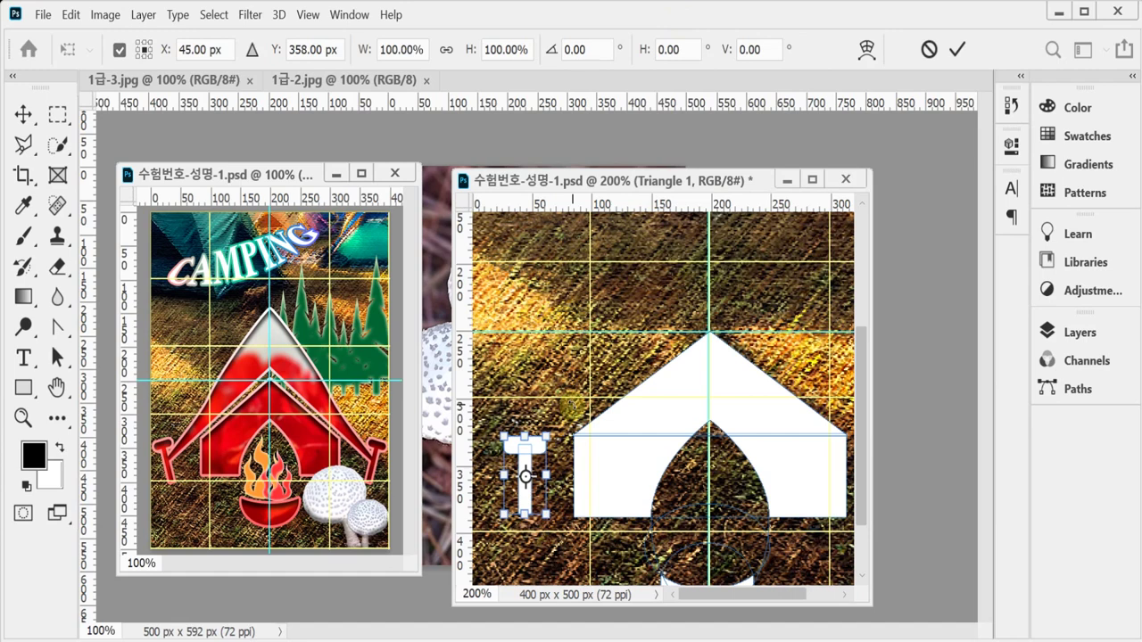
{"action": "left_click_drag", "start_coordinate": [572, 406], "coordinate": [552, 394]}
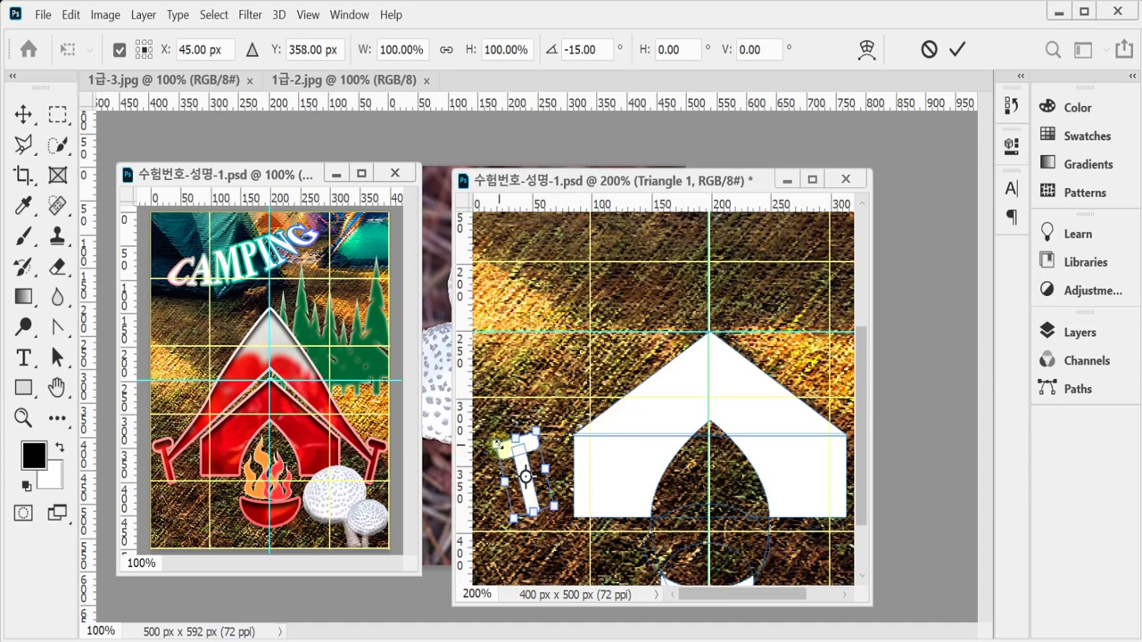
{"action": "left_click_drag", "start_coordinate": [496, 442], "coordinate": [501, 448]}
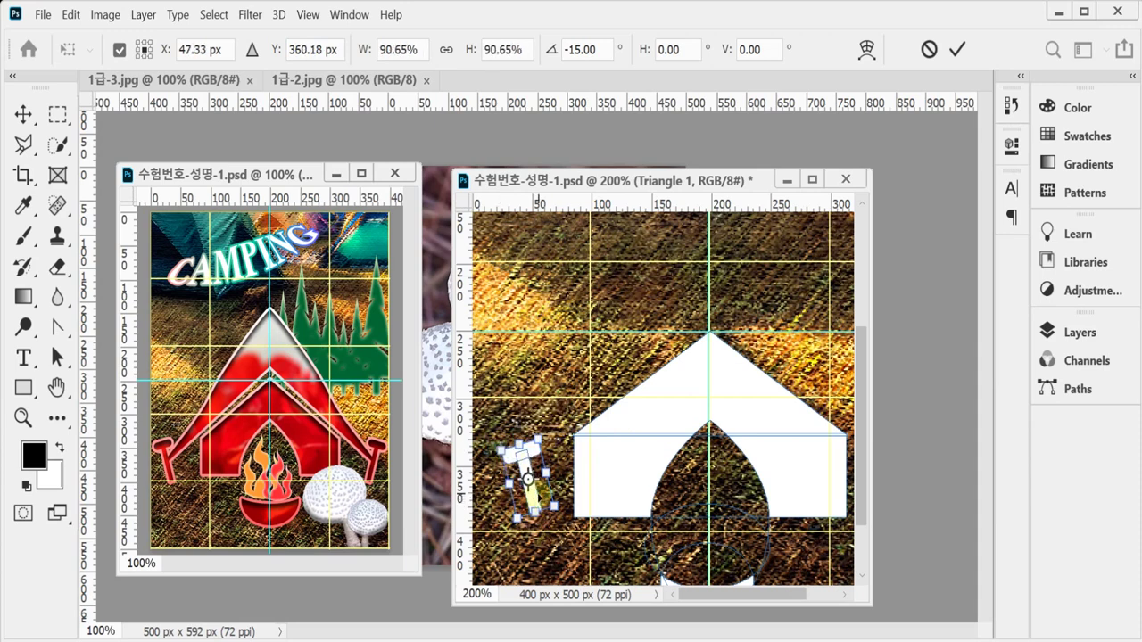
Move the tilted peg to about X 26 px, Y 375 px near the canvas edge and accept turning it into a regular path
{"action": "left_click_drag", "start_coordinate": [526, 491], "coordinate": [507, 491]}
{"action": "key", "text": "shift+Down"}
{"action": "key", "text": "shift+Down"}
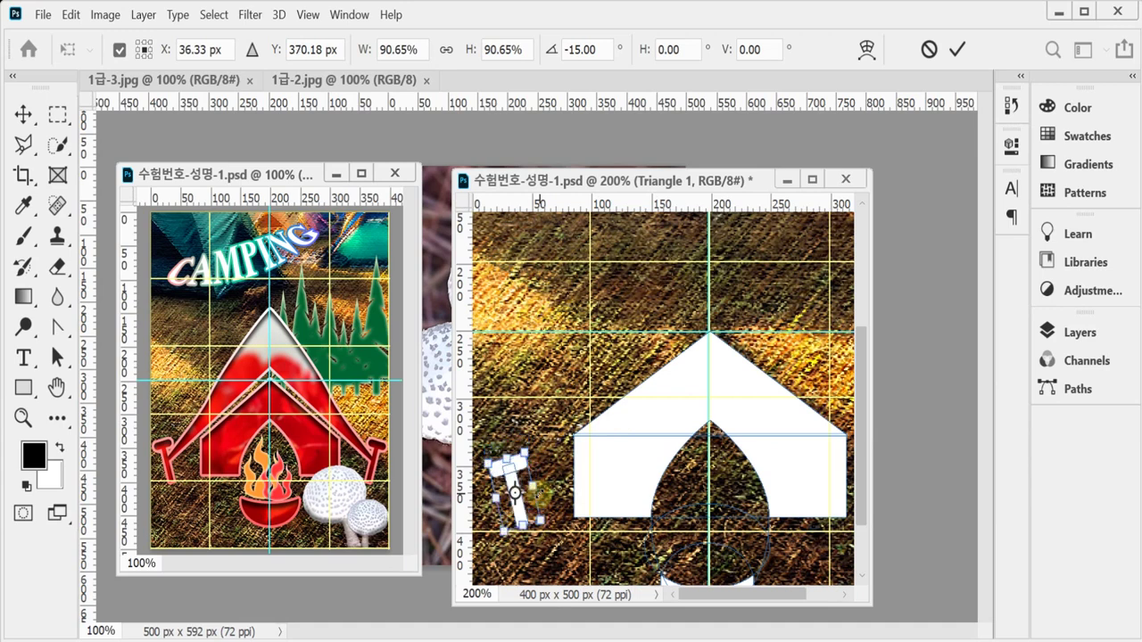
{"action": "key", "text": "shift+Left"}
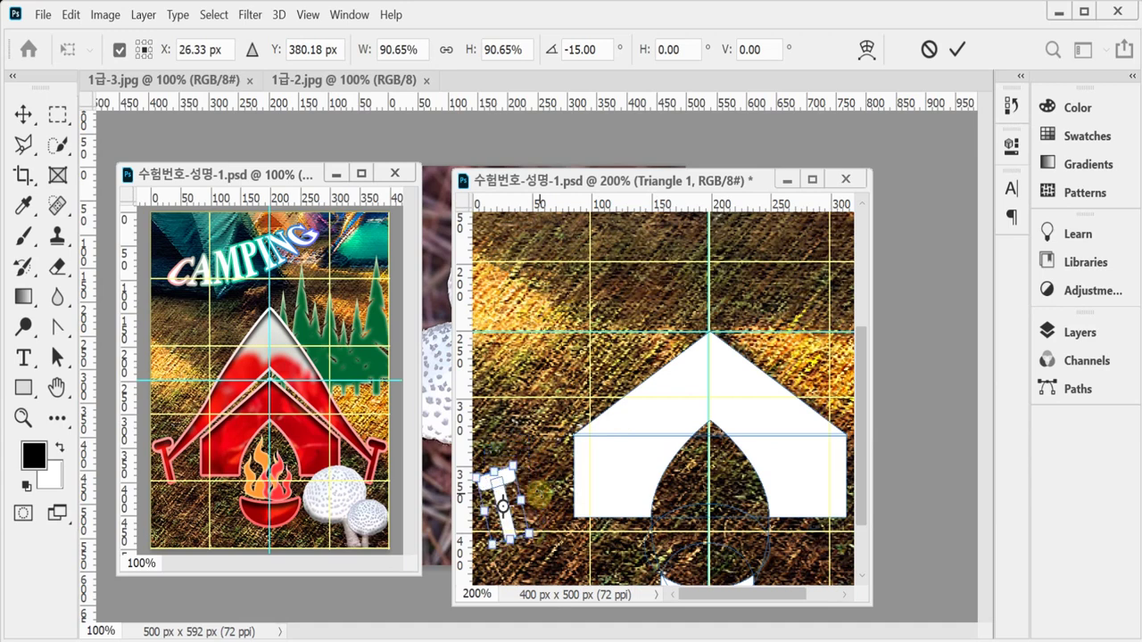
{"action": "key", "text": "Up"}
{"action": "key", "text": "Up"}
{"action": "key", "text": "Up"}
{"action": "key", "text": "Up"}
{"action": "key", "text": "Up"}
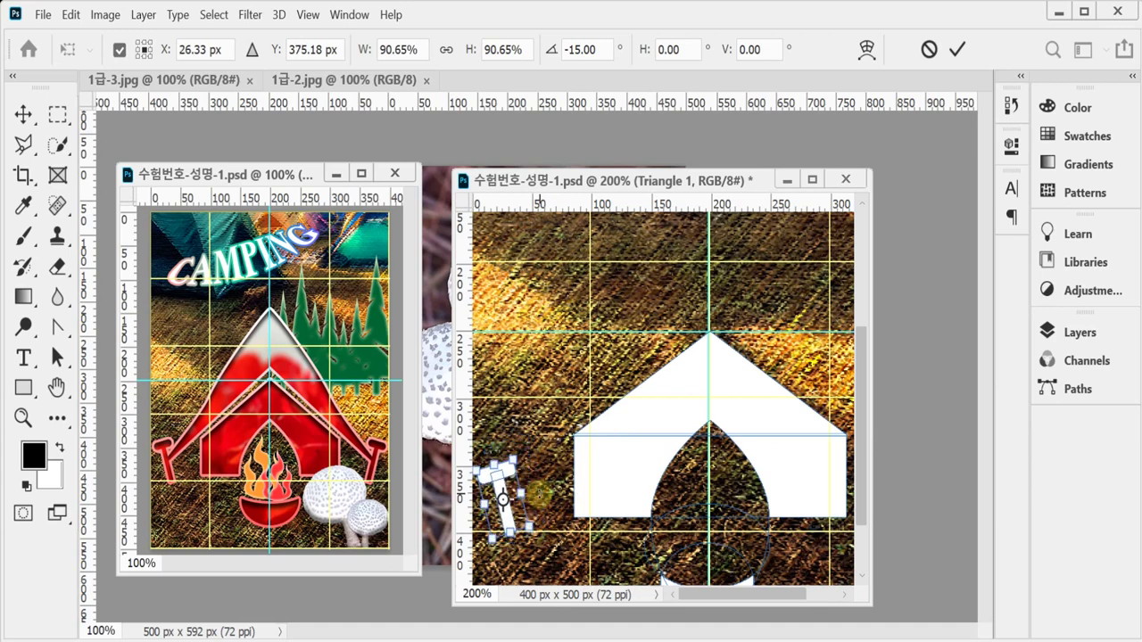
{"action": "key", "text": "a"}
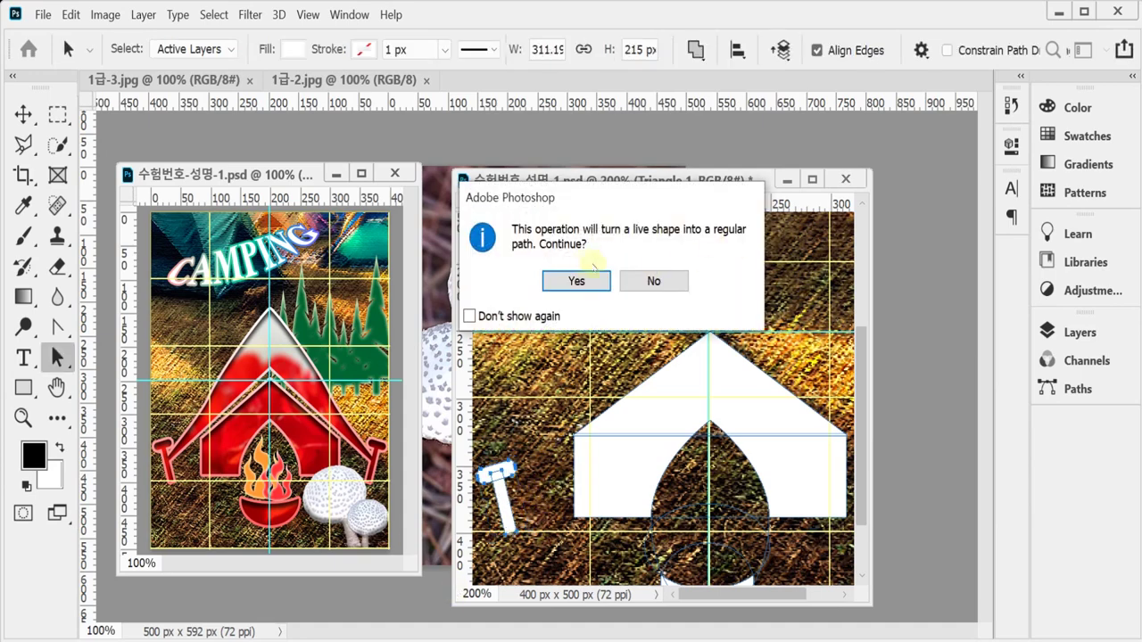
{"action": "left_click", "coordinate": [572, 281]}
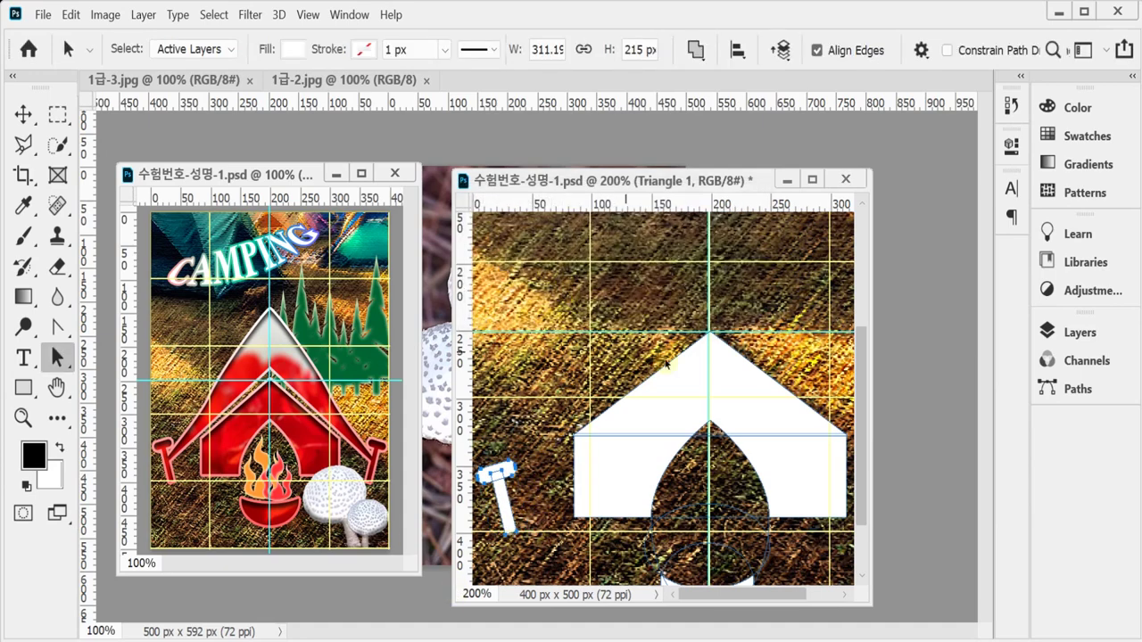
With the Pen Tool set to combine shapes, draw the left half of the tent's fly from the peak to the peg with a curved outer edge
{"action": "scroll", "coordinate": [661, 417], "scroll_direction": "down", "scroll_amount": 2}
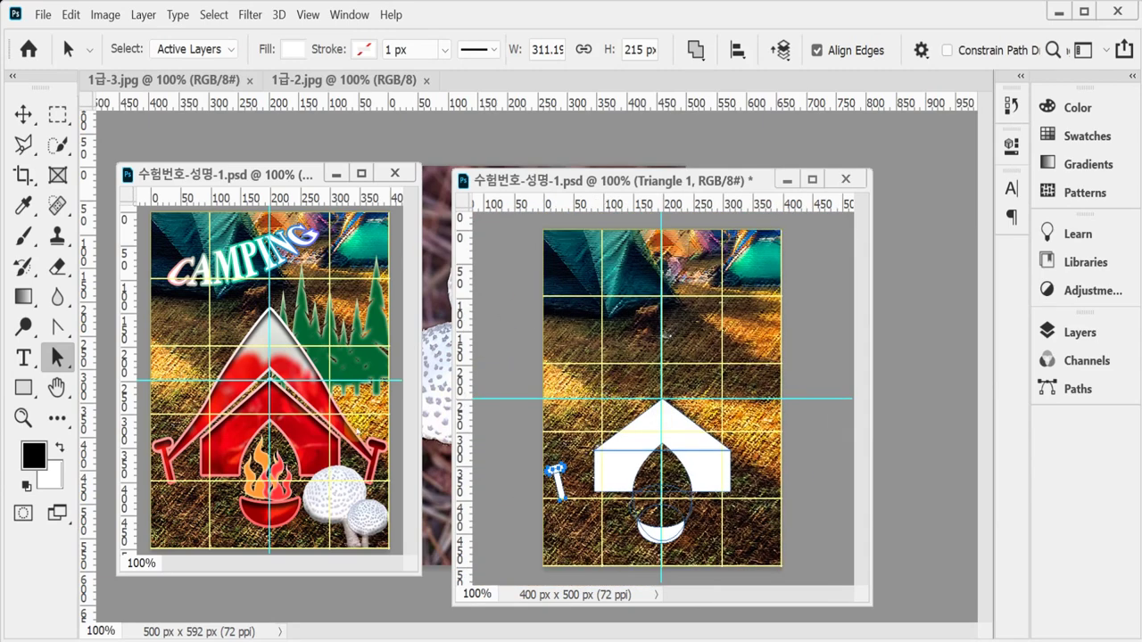
{"action": "left_click", "coordinate": [59, 332]}
{"action": "left_click", "coordinate": [136, 327]}
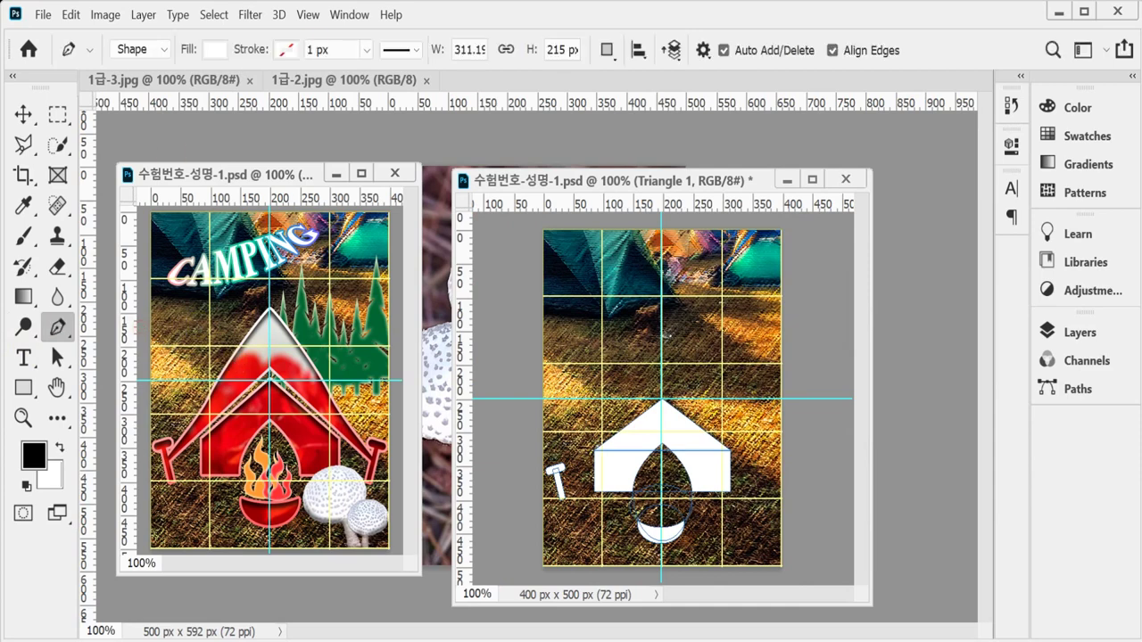
{"action": "left_click", "coordinate": [607, 50]}
{"action": "left_click", "coordinate": [665, 95]}
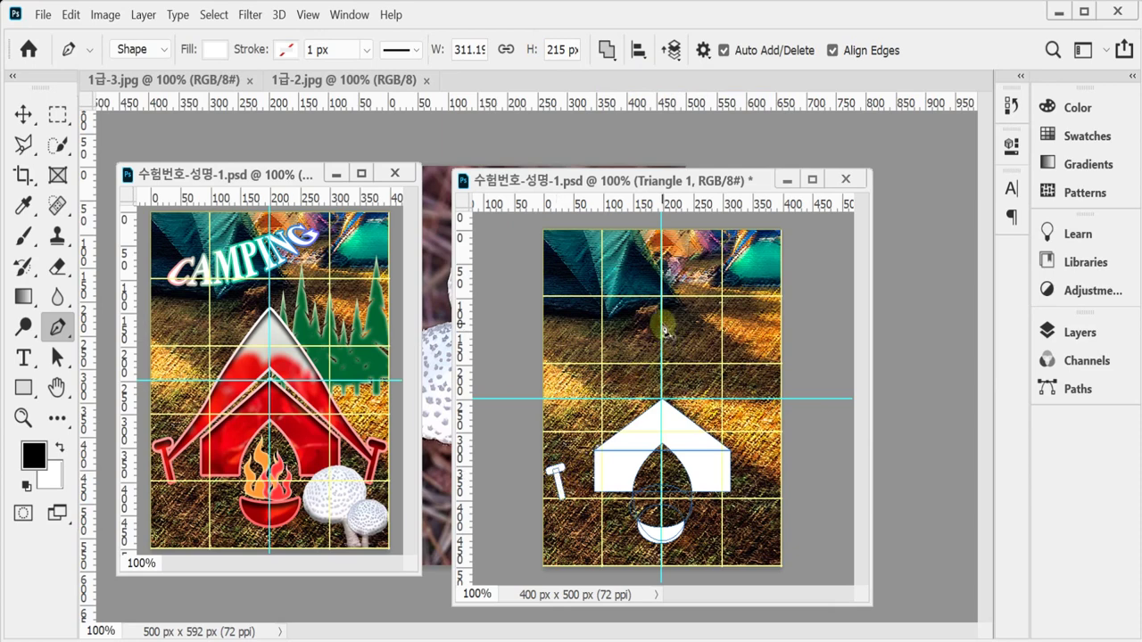
{"action": "left_click", "coordinate": [663, 396]}
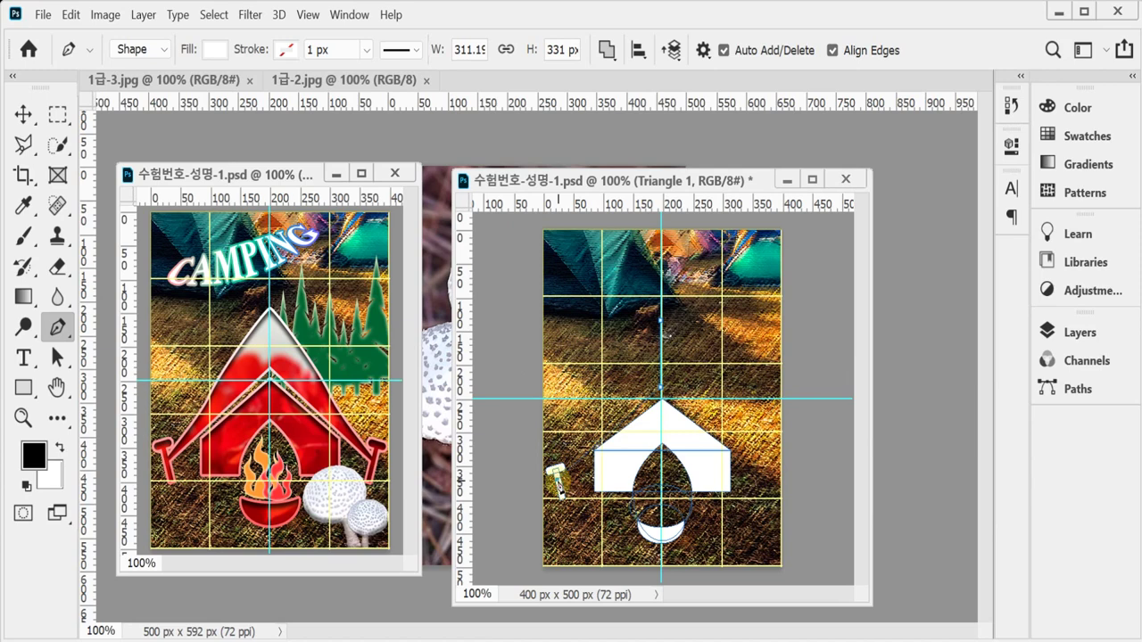
{"action": "left_click", "coordinate": [550, 470]}
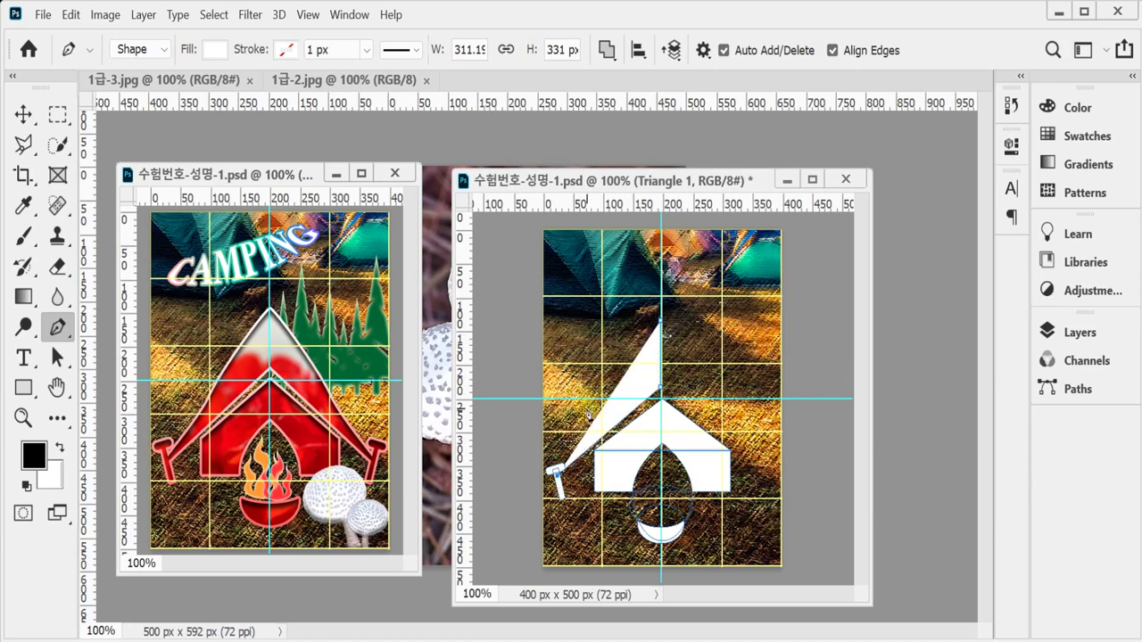
{"action": "left_click_drag", "start_coordinate": [596, 419], "coordinate": [620, 373]}
{"action": "left_click", "coordinate": [661, 321]}
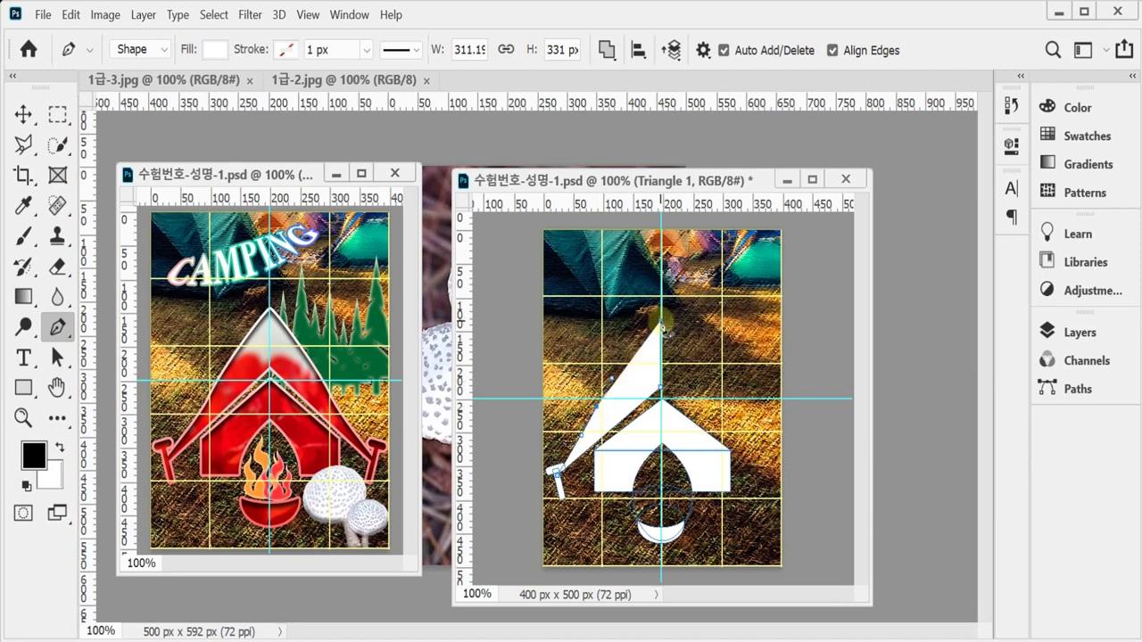
{"action": "left_click_drag", "start_coordinate": [662, 328], "coordinate": [682, 311]}
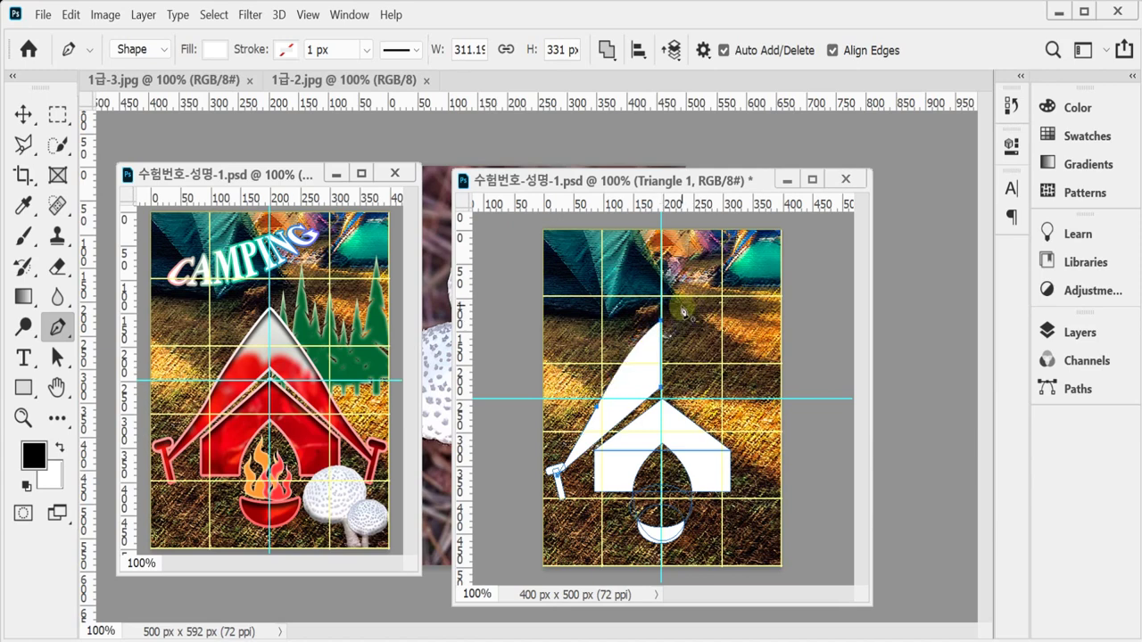
{"action": "left_click", "coordinate": [56, 356]}
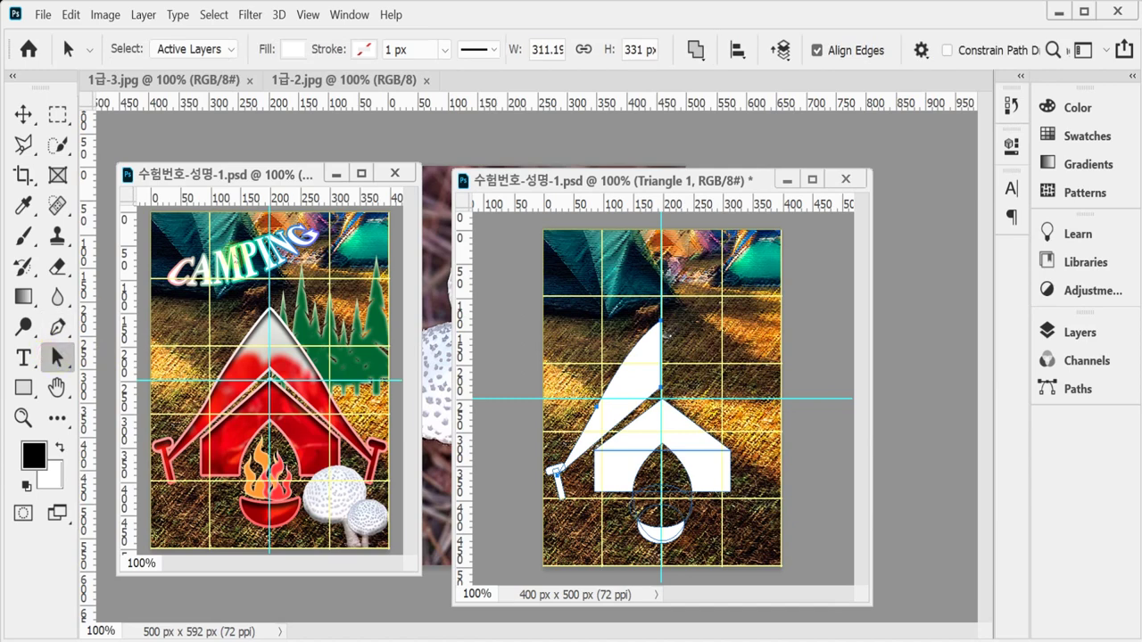
{"action": "left_click", "coordinate": [641, 385]}
{"action": "left_click", "coordinate": [627, 381]}
{"action": "key", "text": "ctrl+t"}
{"action": "right_click", "coordinate": [650, 356]}
{"action": "left_click", "coordinate": [644, 377]}
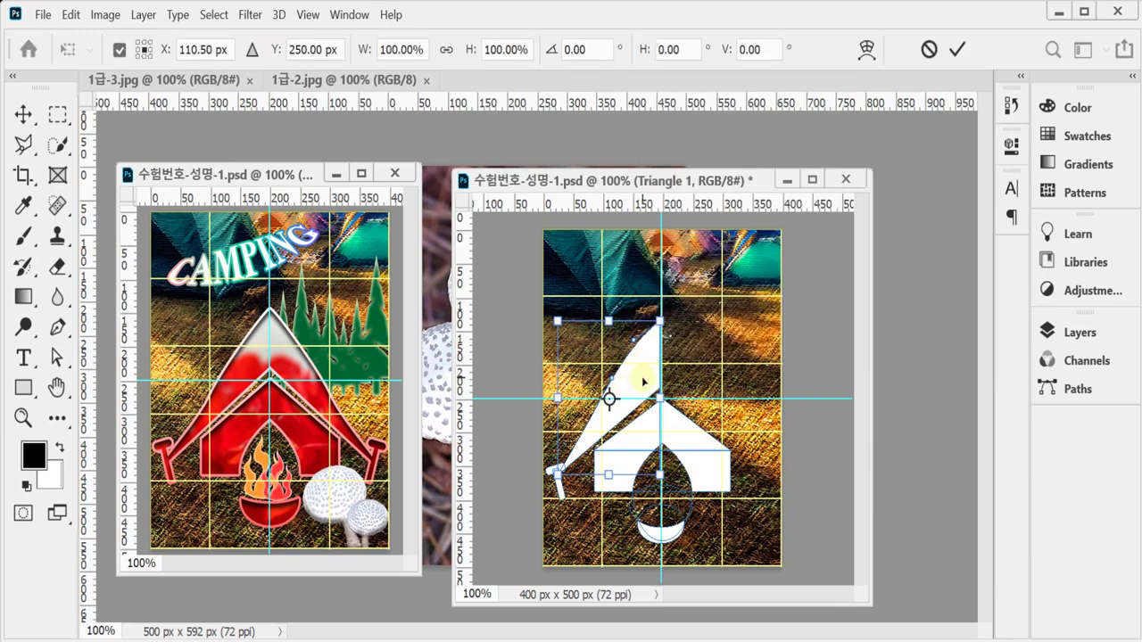
{"action": "right_click", "coordinate": [643, 381]}
{"action": "left_click", "coordinate": [685, 350]}
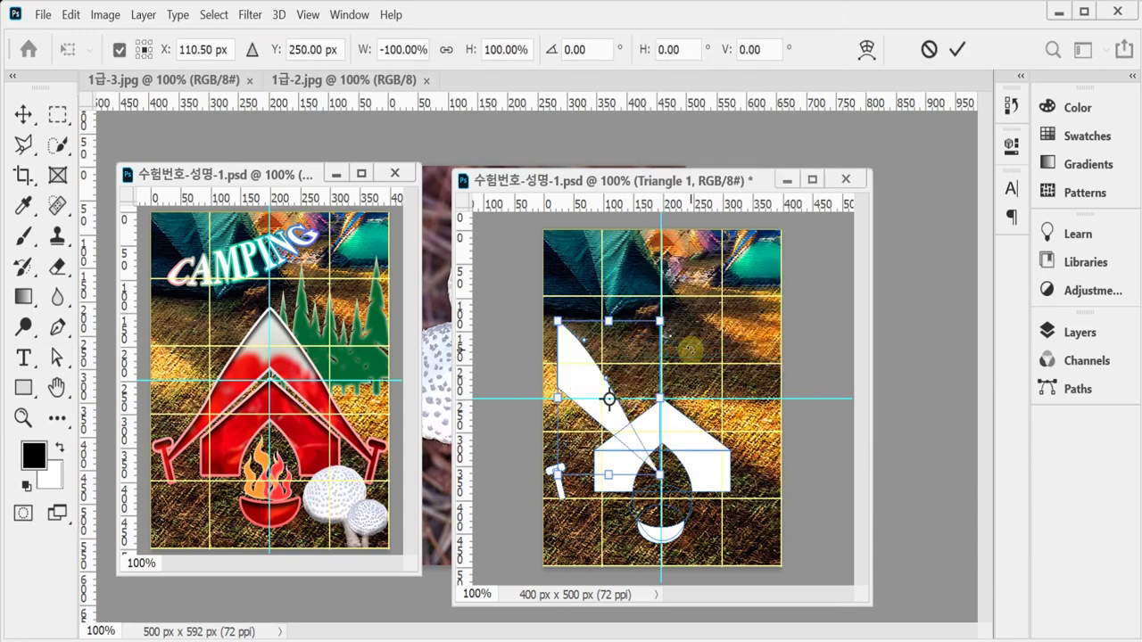
{"action": "left_click_drag", "start_coordinate": [584, 388], "coordinate": [694, 384]}
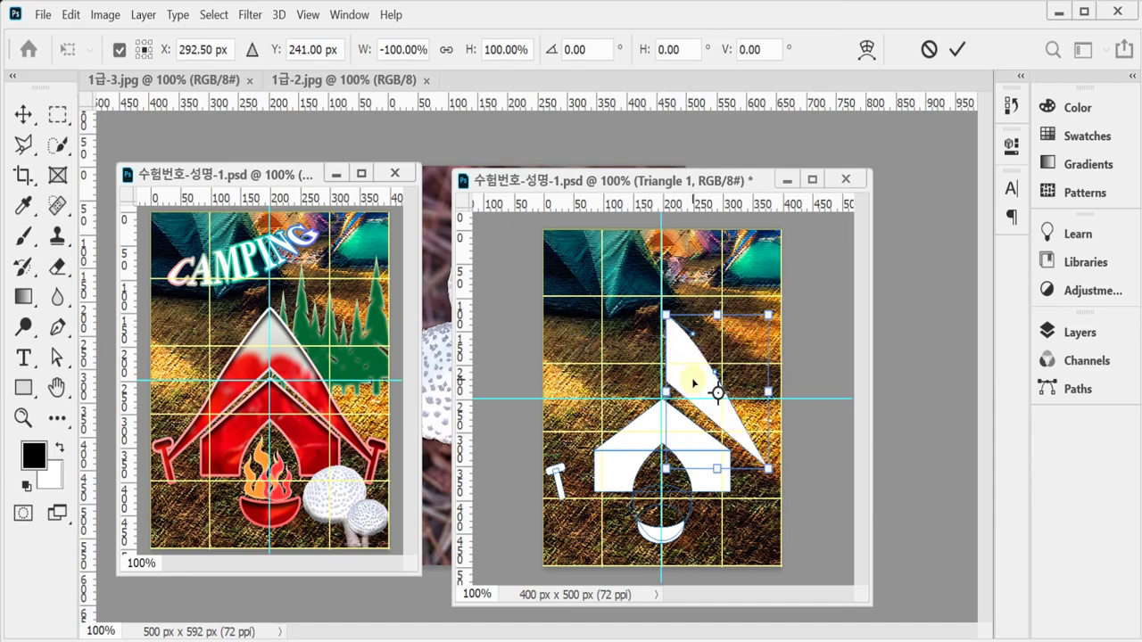
{"action": "key", "text": "Escape"}
{"action": "key", "text": "a"}
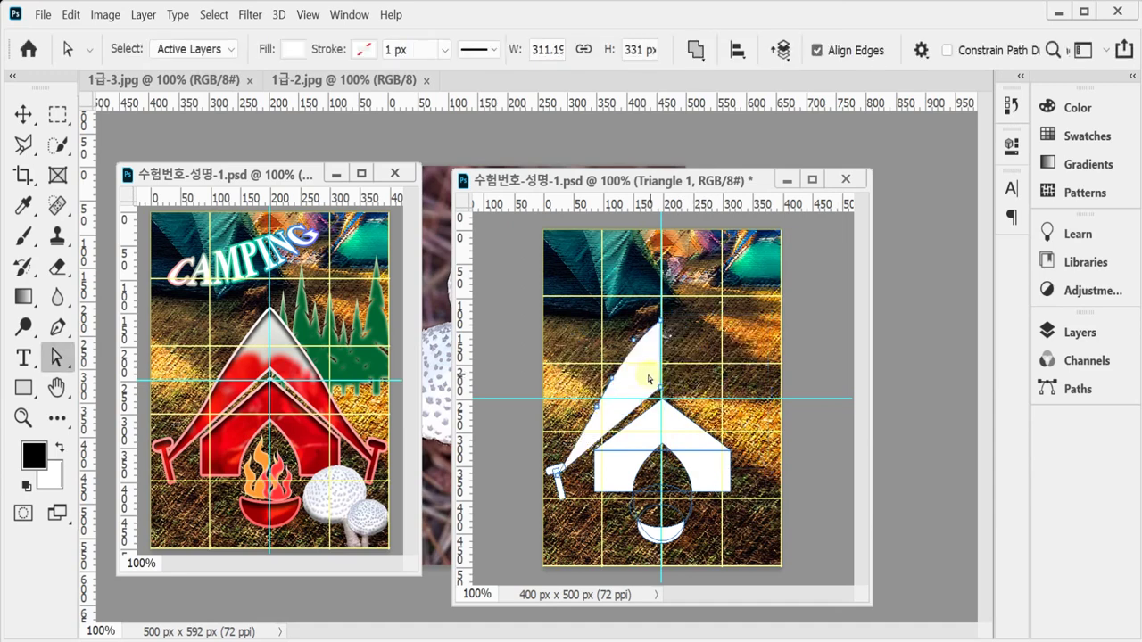
Make a horizontally flipped copy of the fly's left half and place it against the center guide as the right half
{"action": "right_click", "coordinate": [56, 357]}
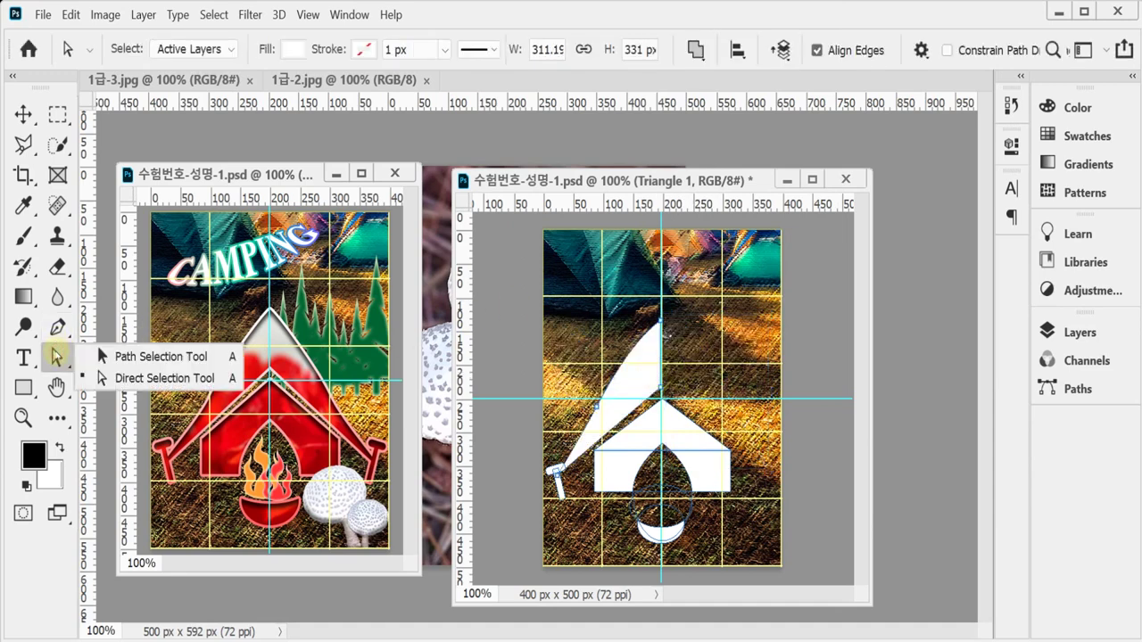
{"action": "left_click", "coordinate": [126, 359]}
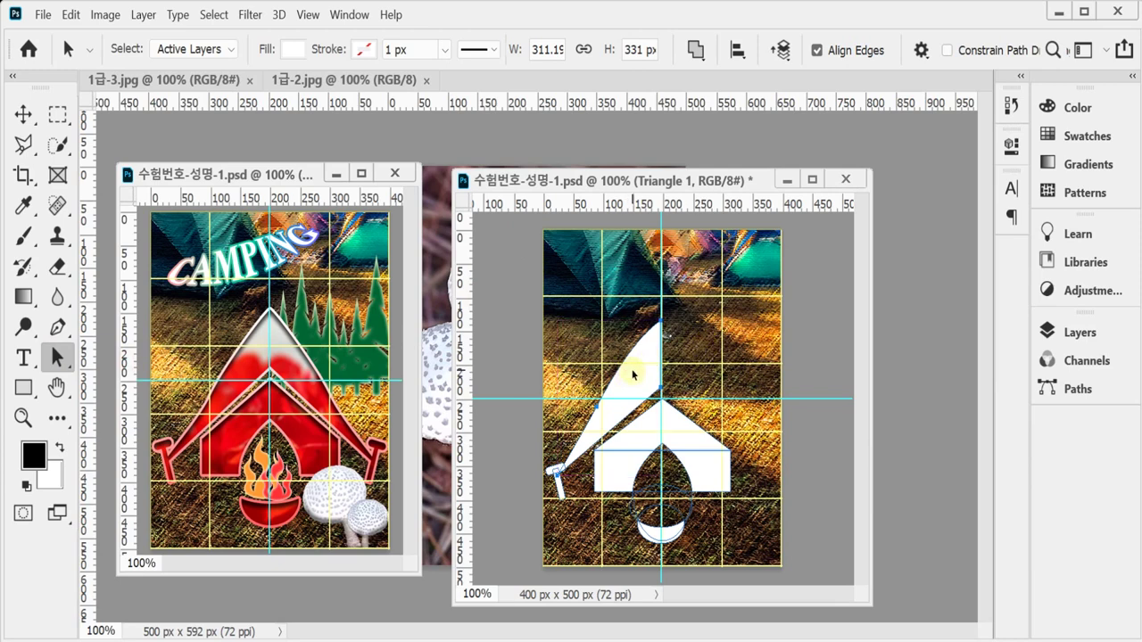
{"action": "key", "text": "ctrl+t"}
{"action": "right_click", "coordinate": [633, 368]}
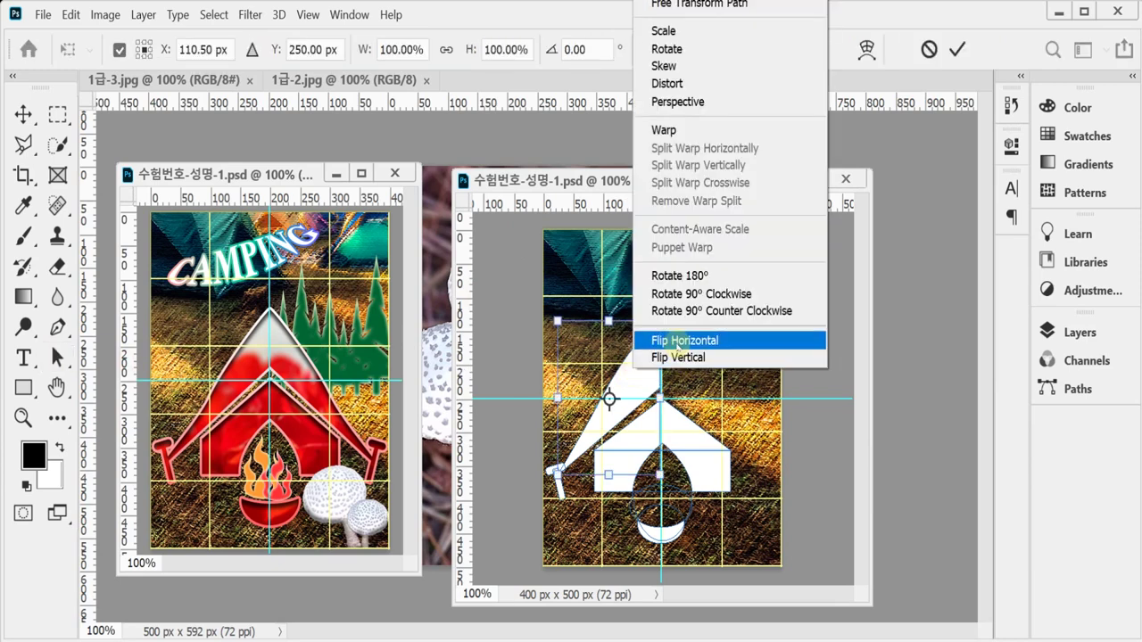
{"action": "left_click", "coordinate": [669, 343]}
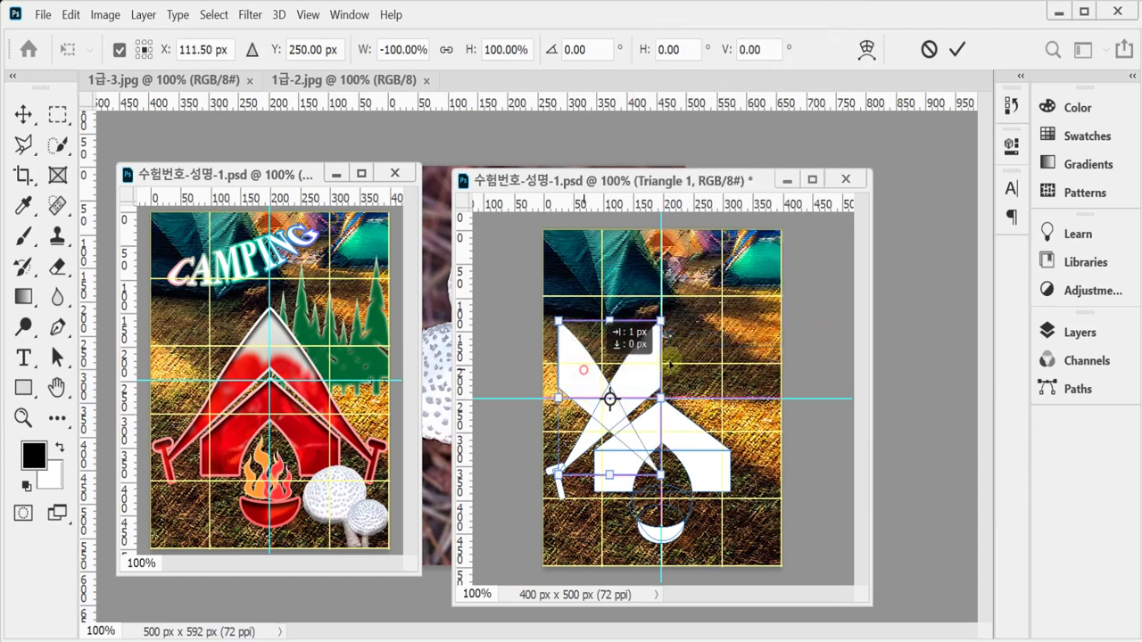
{"action": "left_click_drag", "start_coordinate": [583, 370], "coordinate": [689, 374]}
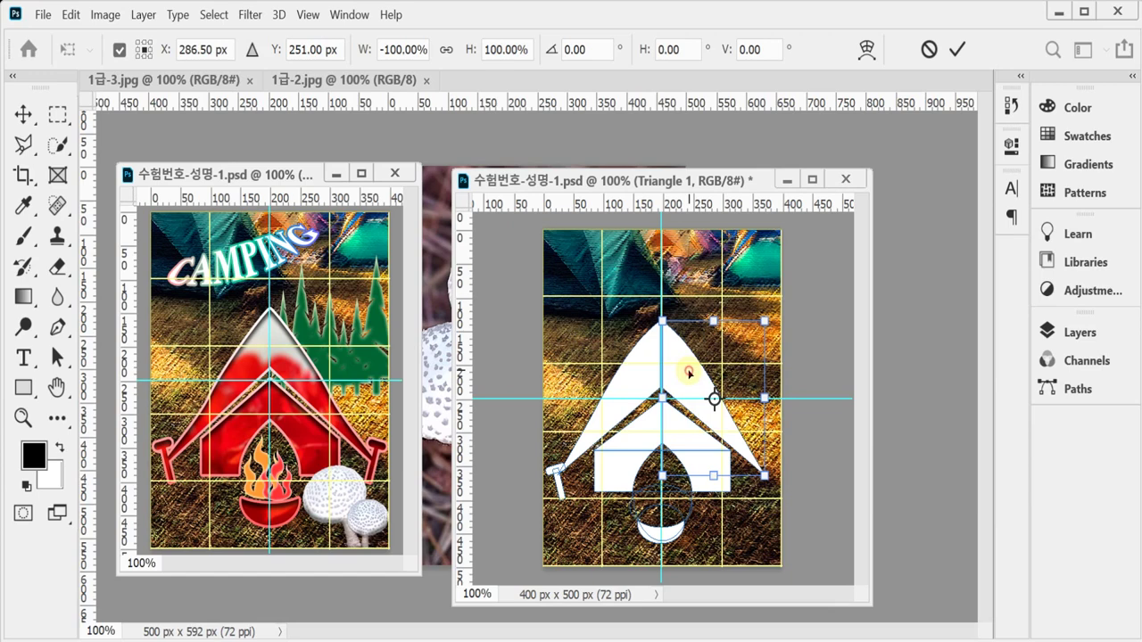
{"action": "key", "text": "Return"}
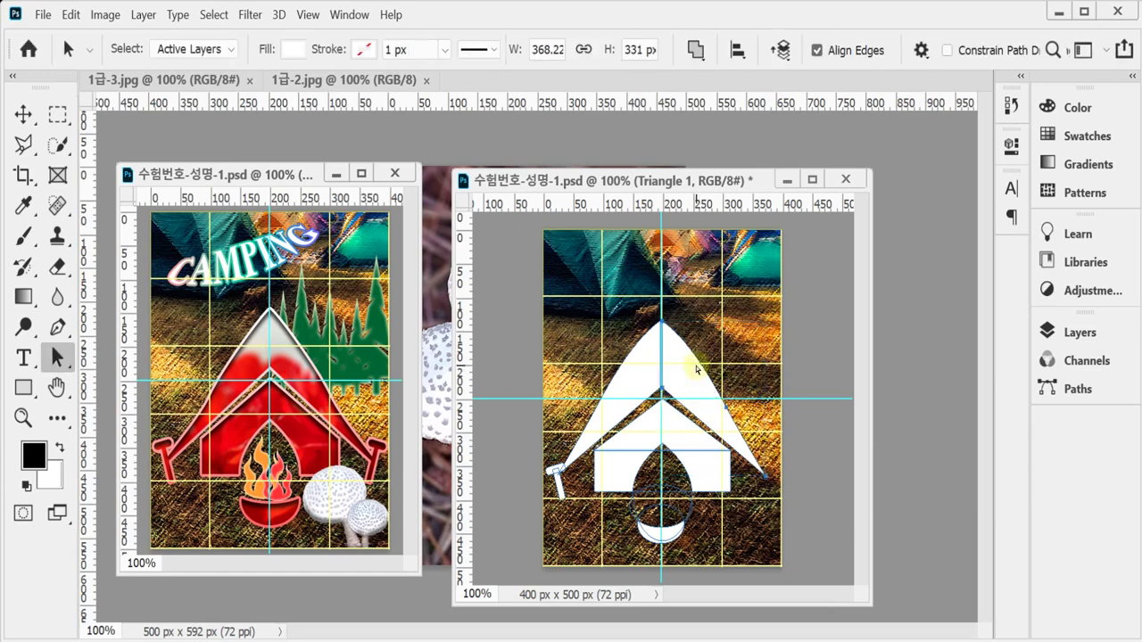
Hide the grid and guides, nudge the fly's right half 5 px left to close the gap, and show grid and guides again
{"action": "key", "text": "ctrl+apostrophe"}
{"action": "key", "text": "ctrl+semicolon"}
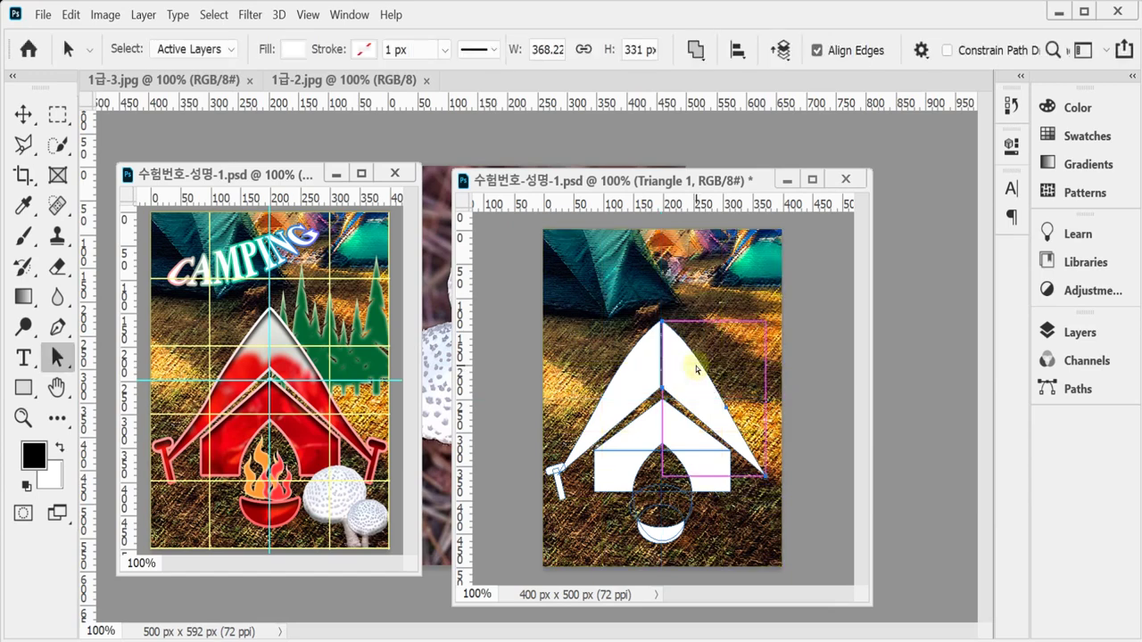
{"action": "key", "text": "Left"}
{"action": "key", "text": "Left"}
{"action": "key", "text": "Left"}
{"action": "key", "text": "Left"}
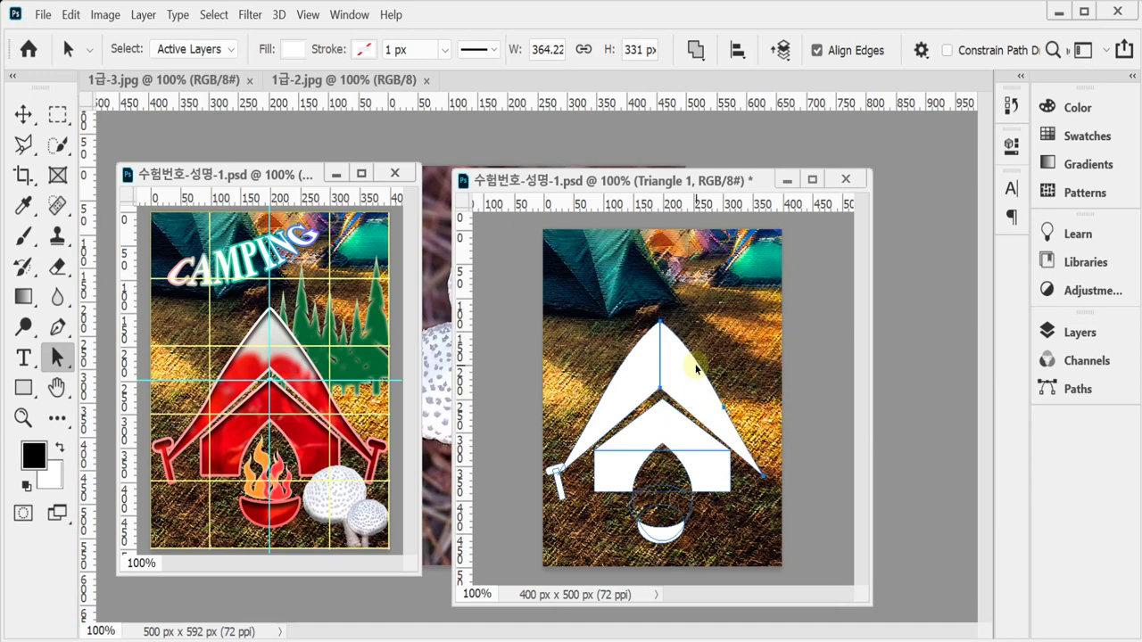
{"action": "key", "text": "Left"}
{"action": "key", "text": "ctrl+apostrophe"}
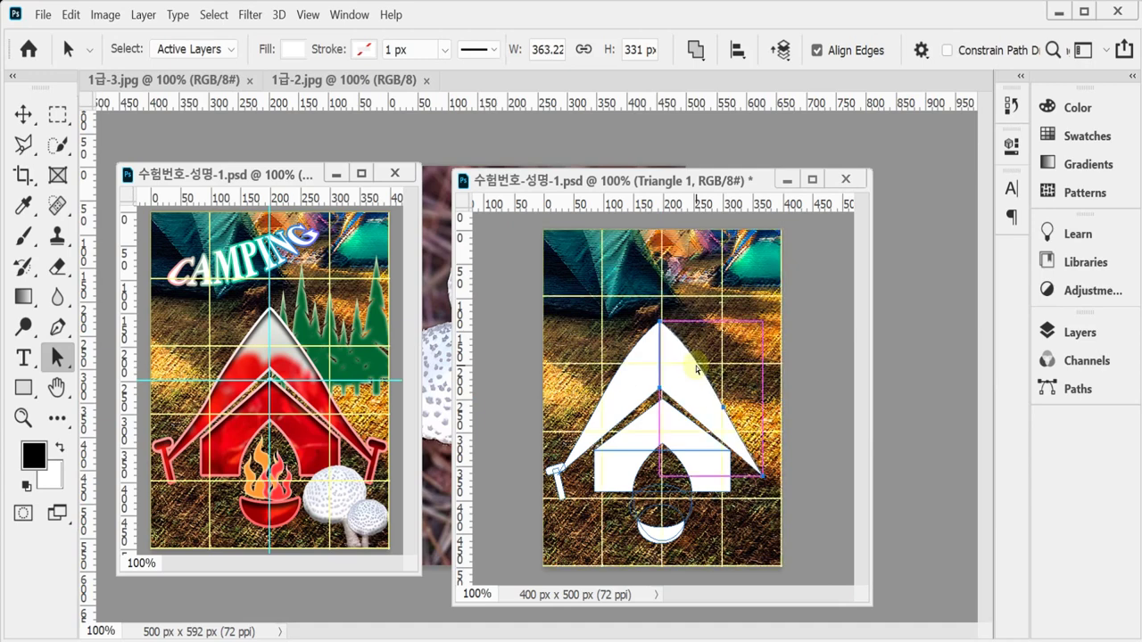
{"action": "key", "text": "ctrl+semicolon"}
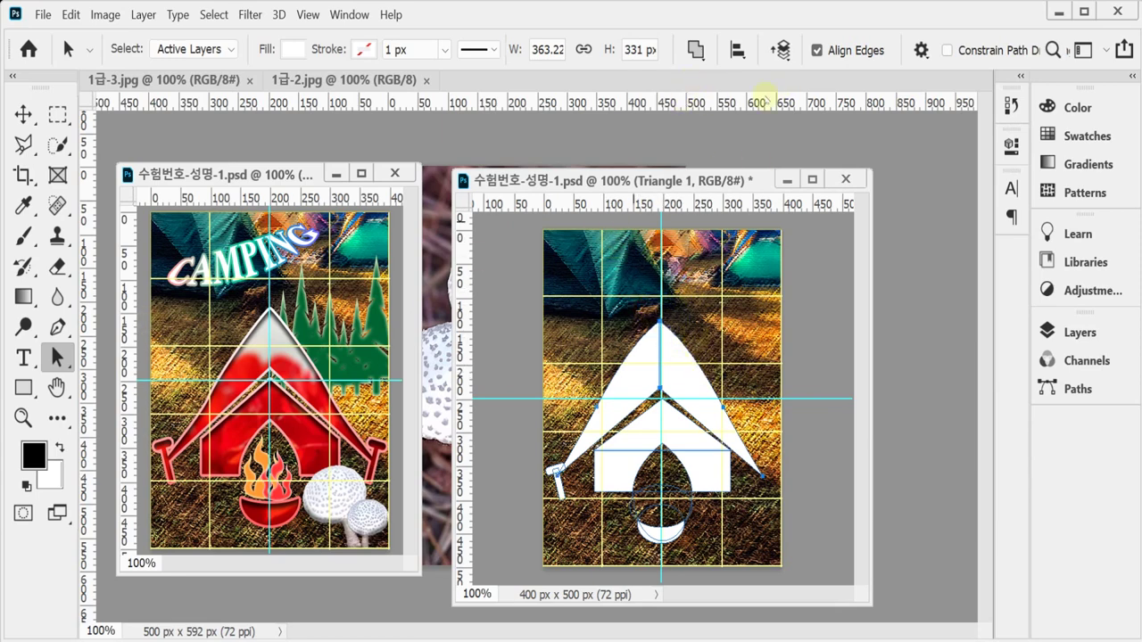
Nudge both halves of the fly 4 px right and 1 px up to center them on the vertical guide, and deselect them
{"action": "key", "text": "Left"}
{"action": "key", "text": "Left"}
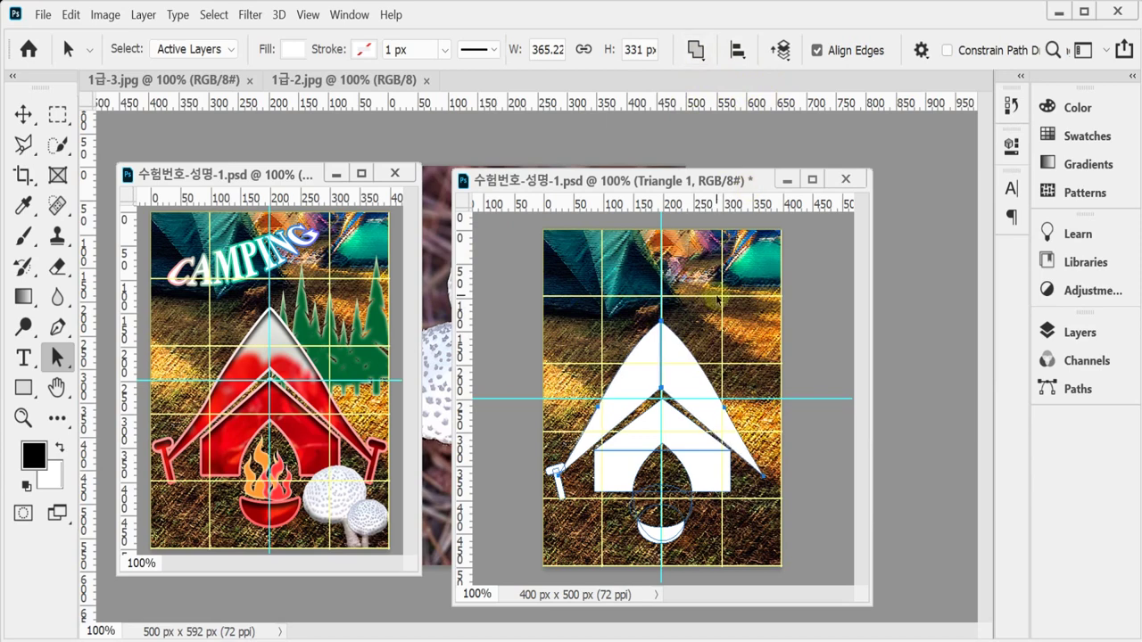
{"action": "key", "text": "Right"}
{"action": "key", "text": "Right"}
{"action": "key", "text": "Down"}
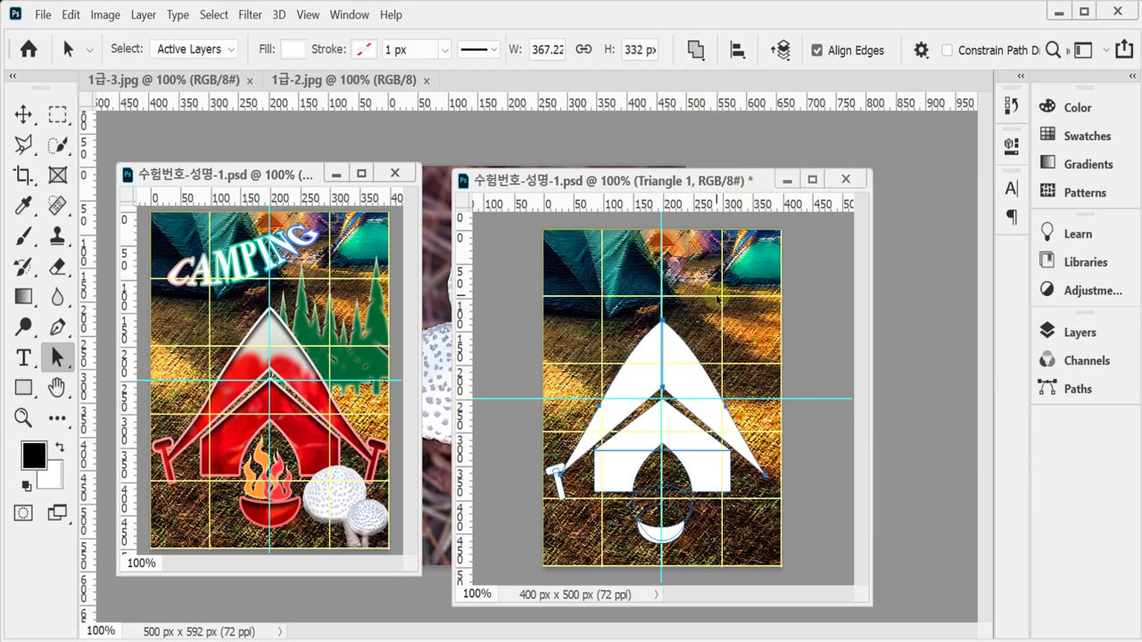
{"action": "left_click", "coordinate": [572, 533]}
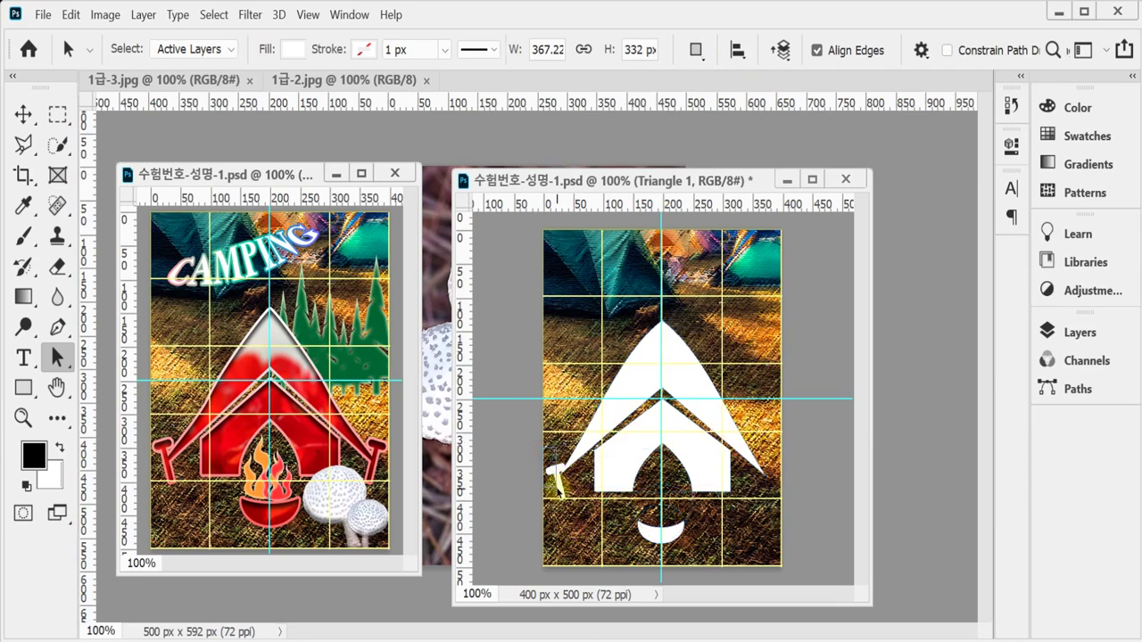
Make a horizontally flipped copy of the left peg and move it 350 px right to the fly's right end
{"action": "left_click", "coordinate": [556, 486]}
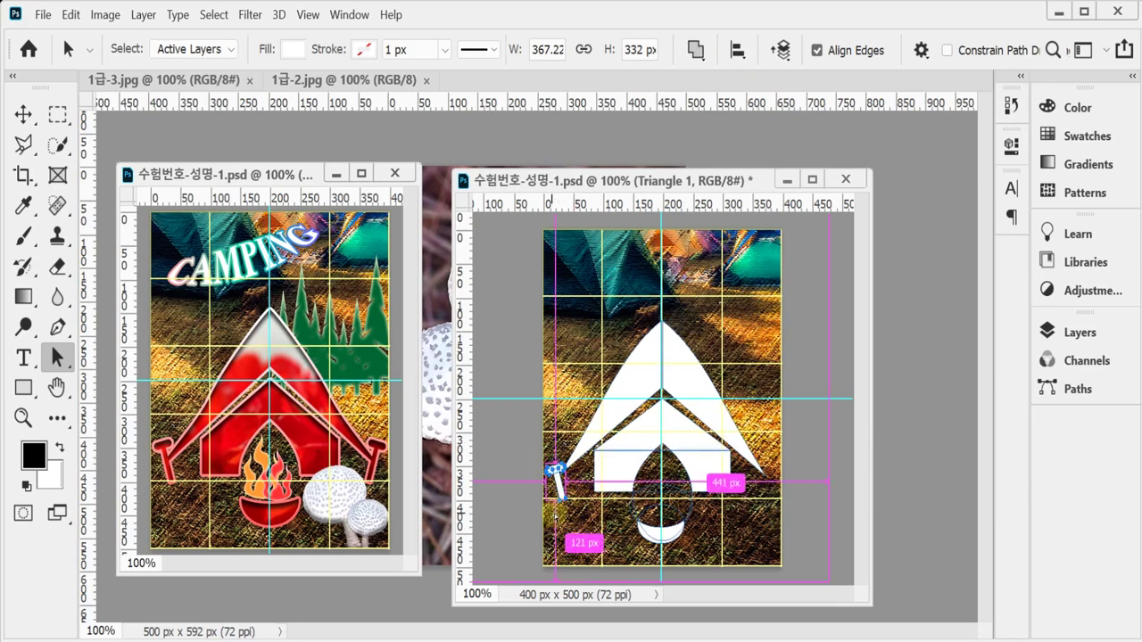
{"action": "left_click_drag", "start_coordinate": [556, 473], "coordinate": [555, 480]}
{"action": "key", "text": "ctrl+t"}
{"action": "right_click", "coordinate": [562, 380]}
{"action": "left_click", "coordinate": [637, 346]}
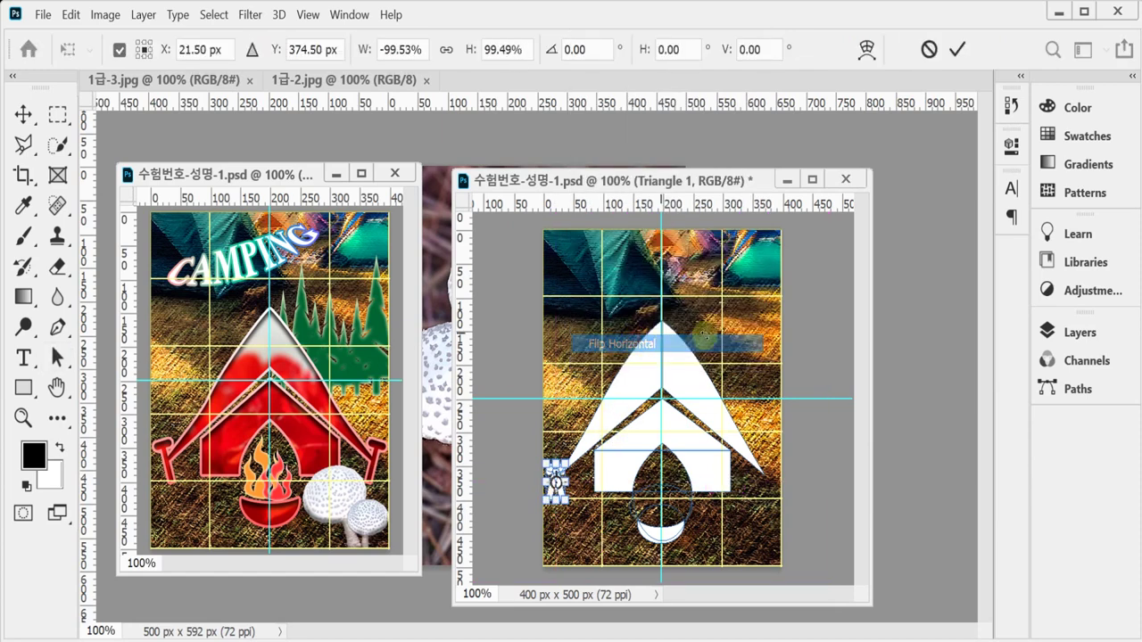
{"action": "key", "text": "shift+Right"}
{"action": "key", "text": "shift+Right"}
{"action": "key", "text": "shift+Right"}
{"action": "key", "text": "shift+Right"}
{"action": "key", "text": "shift+Right"}
{"action": "key", "text": "shift+Right"}
{"action": "key", "text": "shift+Right"}
{"action": "key", "text": "shift+Right"}
{"action": "key", "text": "shift+Right"}
{"action": "key", "text": "shift+Right"}
{"action": "key", "text": "shift+Right"}
{"action": "key", "text": "shift+Right"}
{"action": "key", "text": "shift+Right"}
{"action": "key", "text": "shift+Right"}
{"action": "key", "text": "shift+Right"}
{"action": "key", "text": "shift+Right"}
{"action": "key", "text": "shift+Right"}
{"action": "key", "text": "shift+Right"}
{"action": "key", "text": "shift+Right"}
{"action": "key", "text": "shift+Right"}
{"action": "key", "text": "shift+Right"}
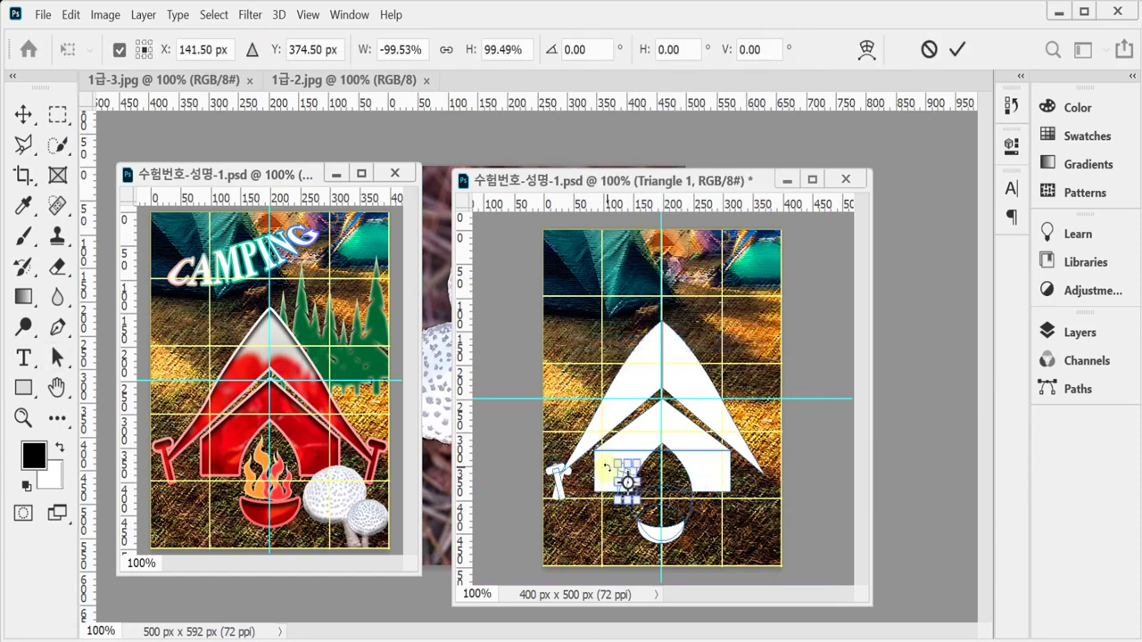
{"action": "key", "text": "shift+Right"}
{"action": "key", "text": "shift+Right"}
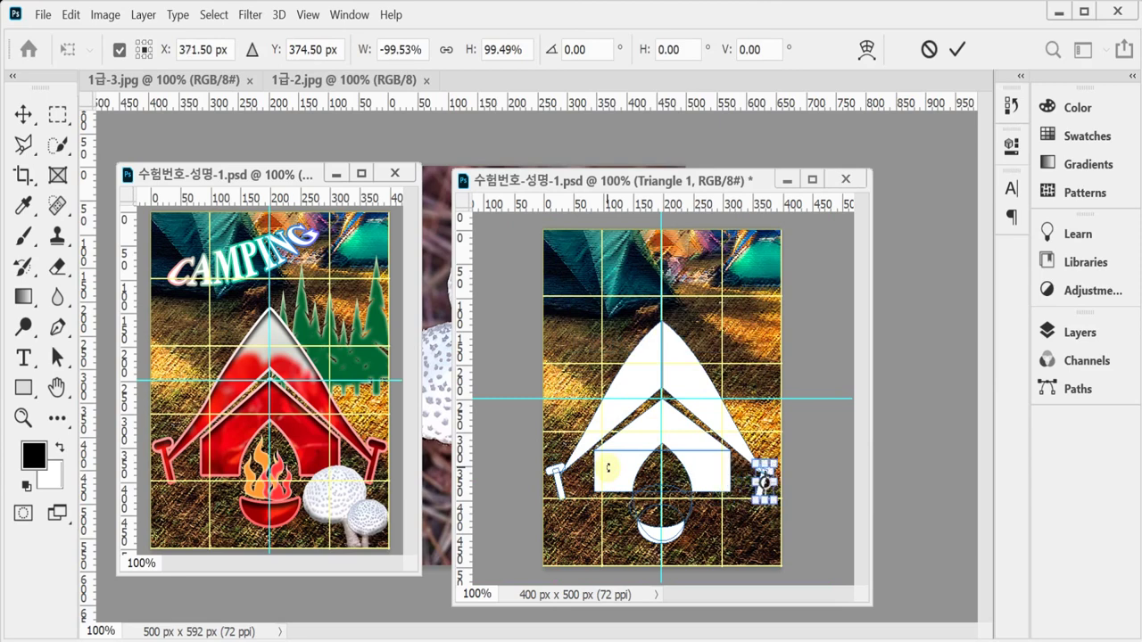
{"action": "key", "text": "Return"}
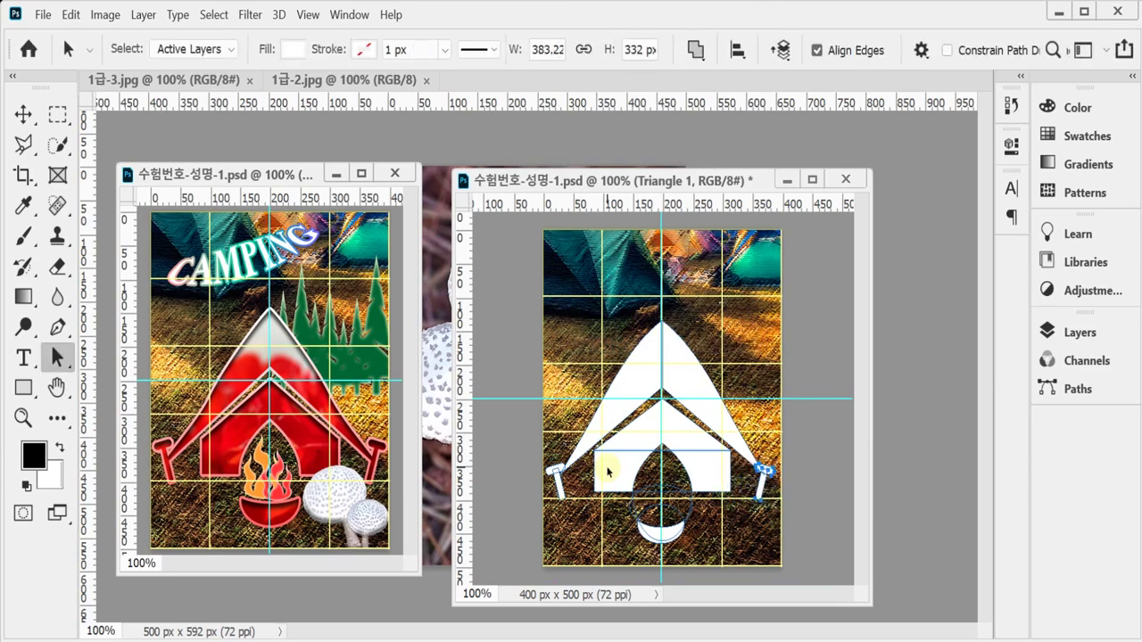
{"action": "key", "text": "ctrl+Return"}
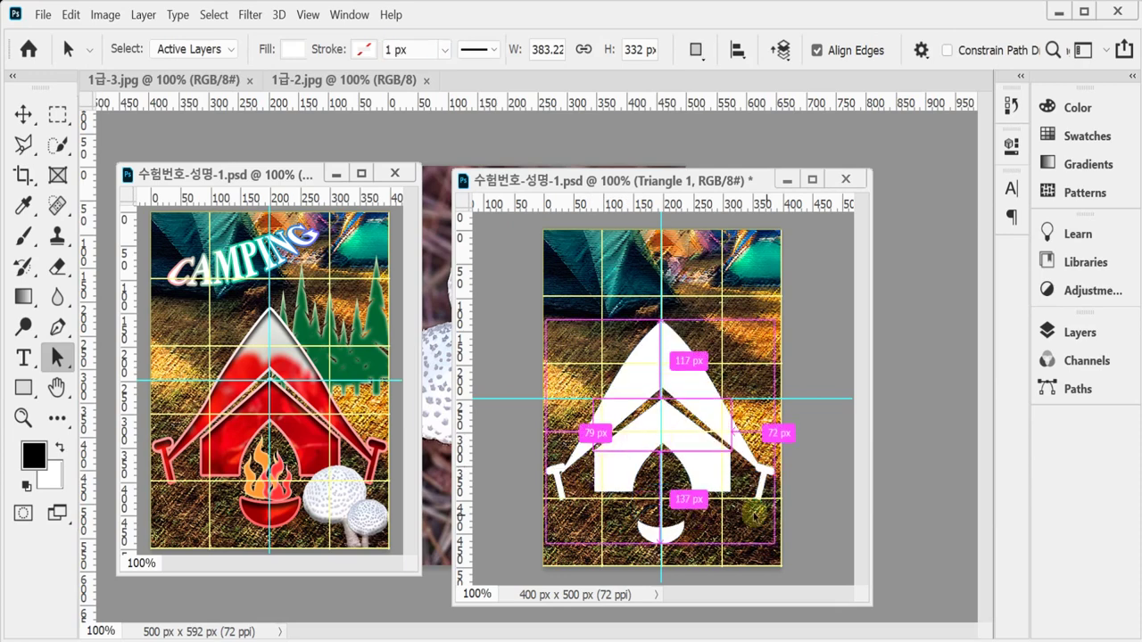
{"action": "key", "text": "ctrl+d"}
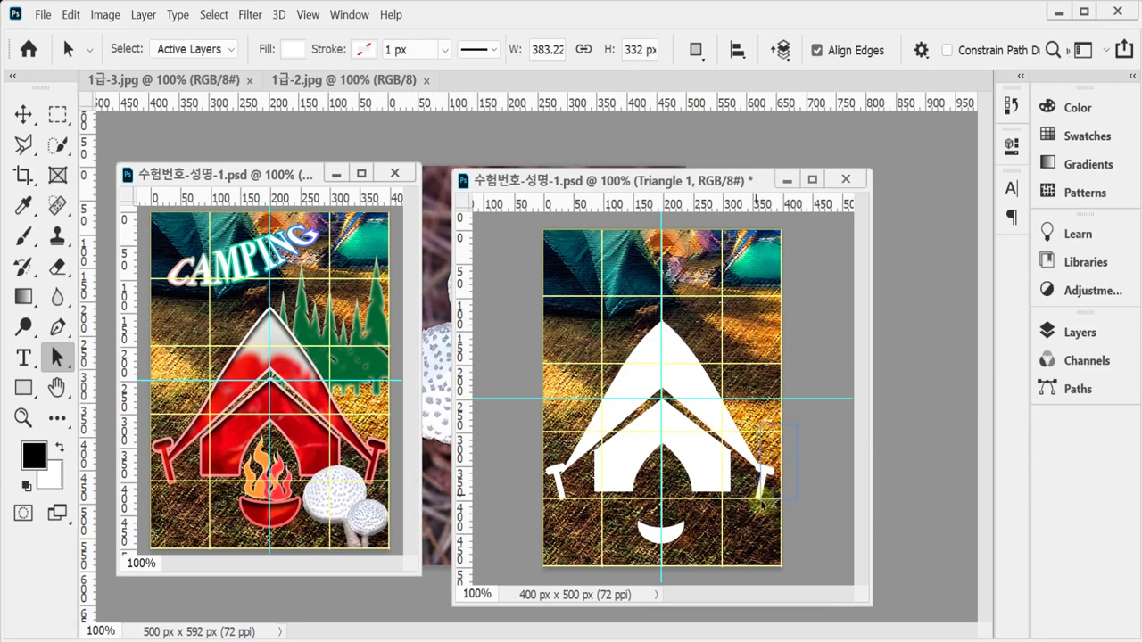
{"action": "left_click", "coordinate": [760, 489]}
{"action": "left_click_drag", "start_coordinate": [764, 496], "coordinate": [768, 497]}
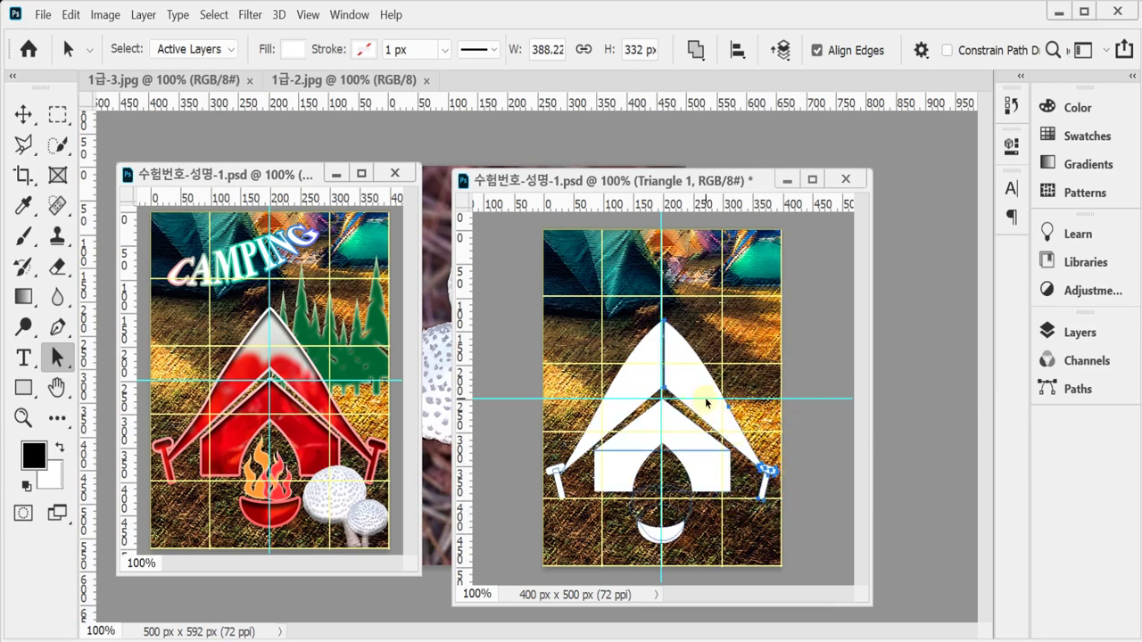
{"action": "key", "text": "ctrl+z"}
{"action": "key", "text": "ctrl+z"}
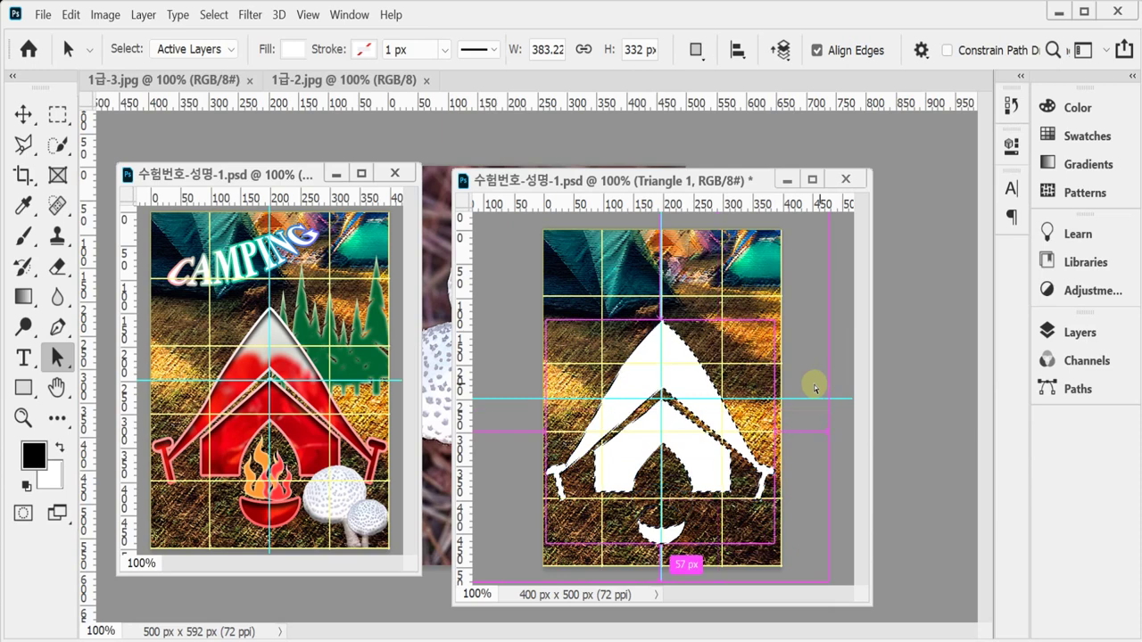
{"action": "left_click", "coordinate": [820, 399]}
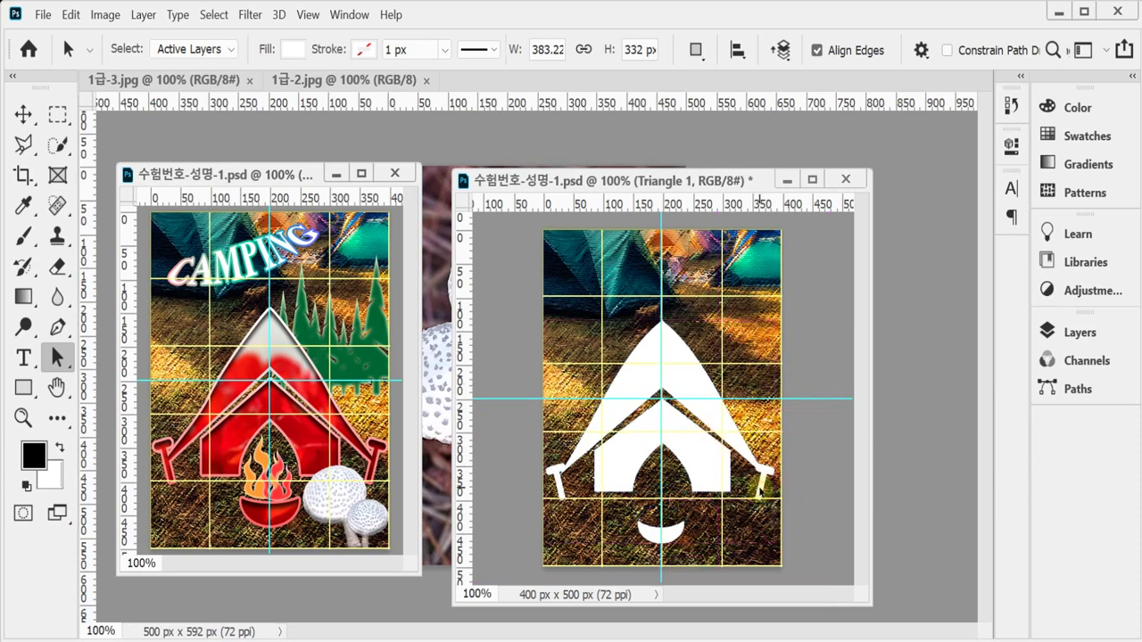
Move the right peg 3 px right, raise the fly's peak about 6 px with the Direct Selection Tool, and deselect the paths
{"action": "left_click", "coordinate": [761, 488]}
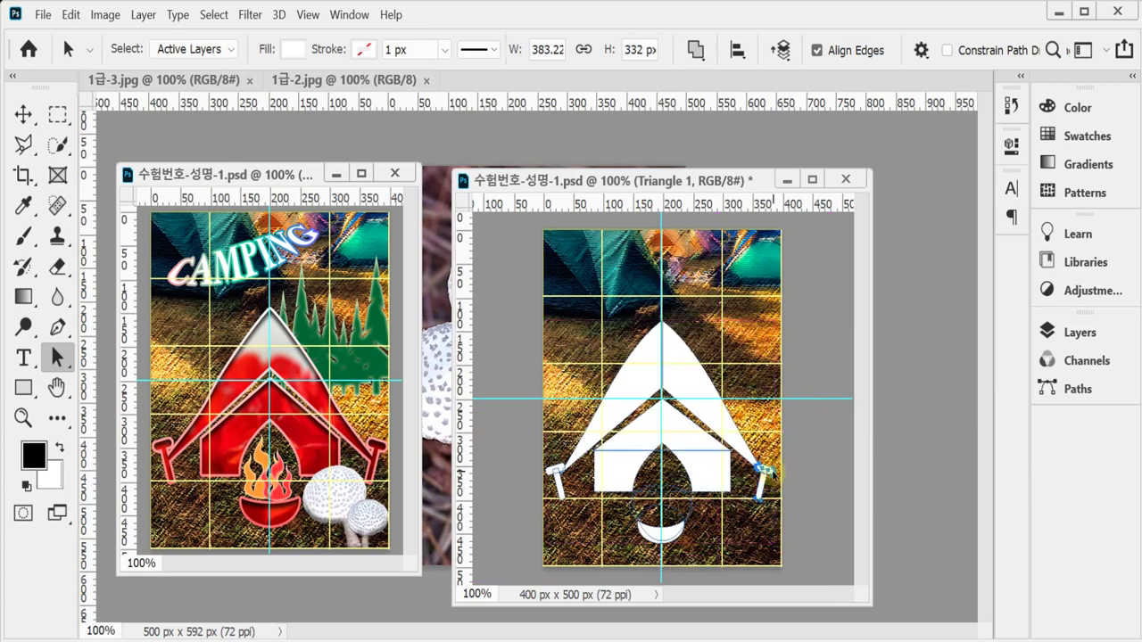
{"action": "left_click_drag", "start_coordinate": [771, 470], "coordinate": [769, 471]}
{"action": "right_click", "coordinate": [56, 357]}
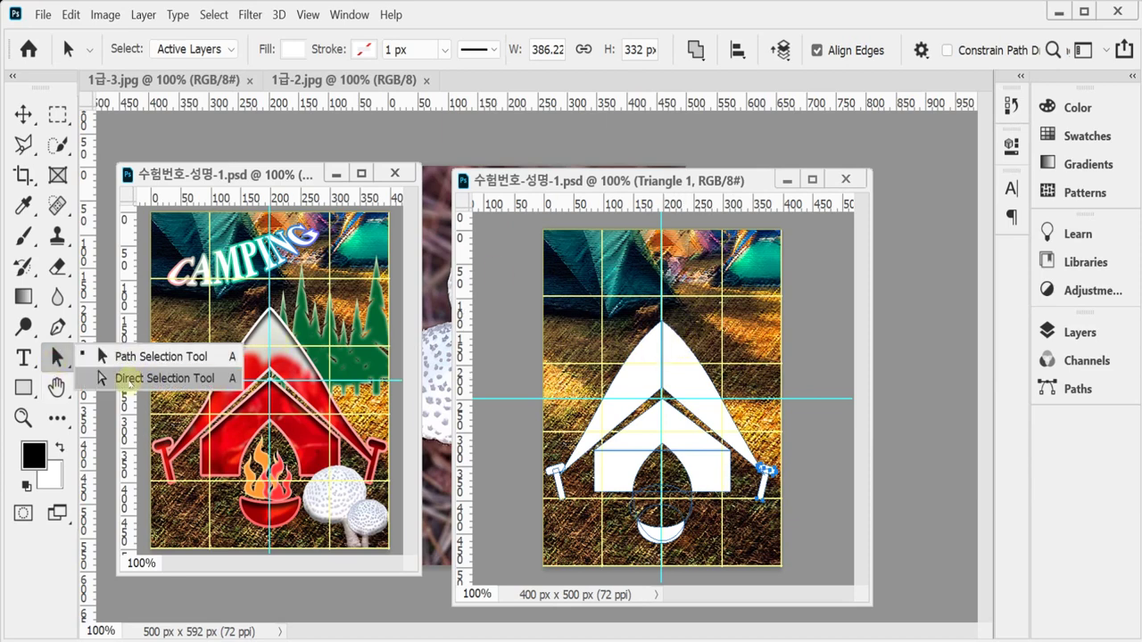
{"action": "left_click", "coordinate": [129, 379]}
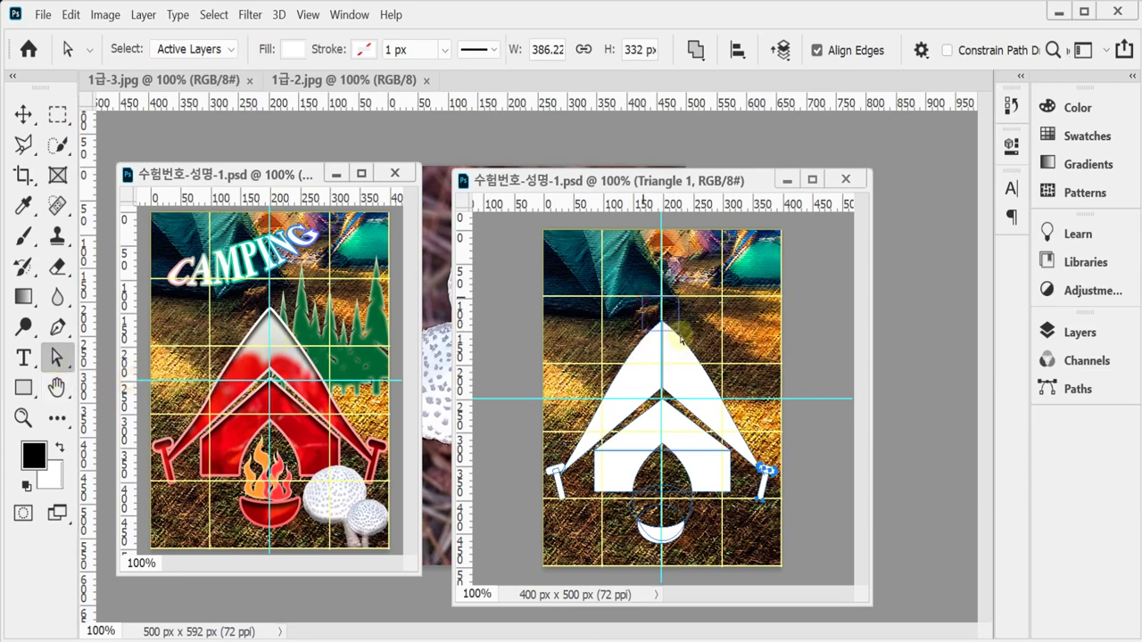
{"action": "left_click_drag", "start_coordinate": [682, 337], "coordinate": [662, 315]}
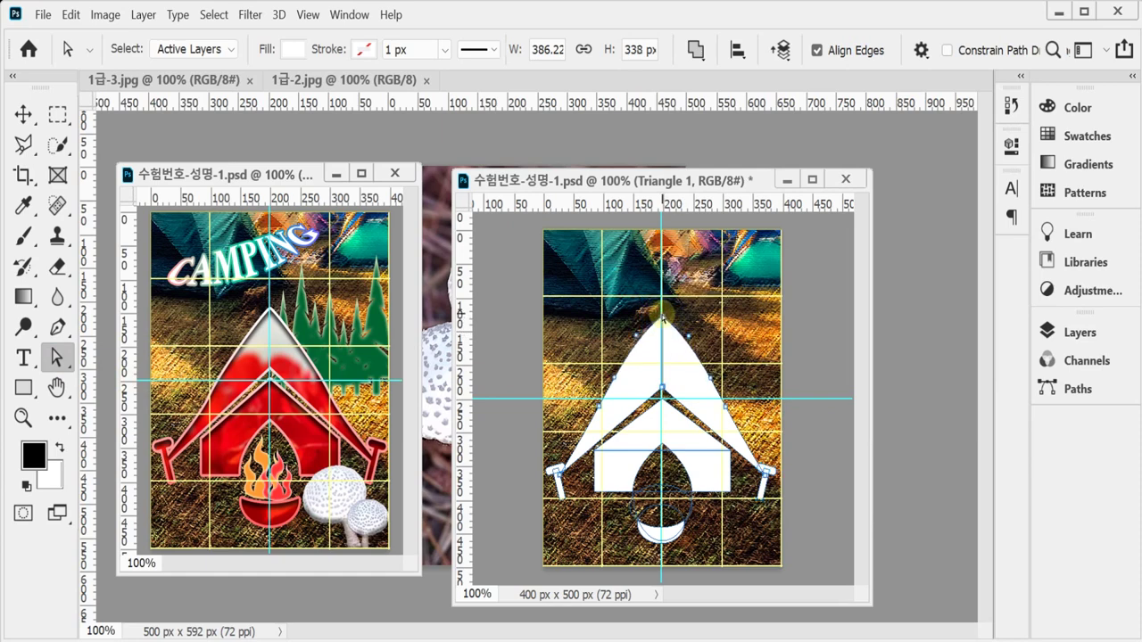
{"action": "left_click", "coordinate": [661, 403]}
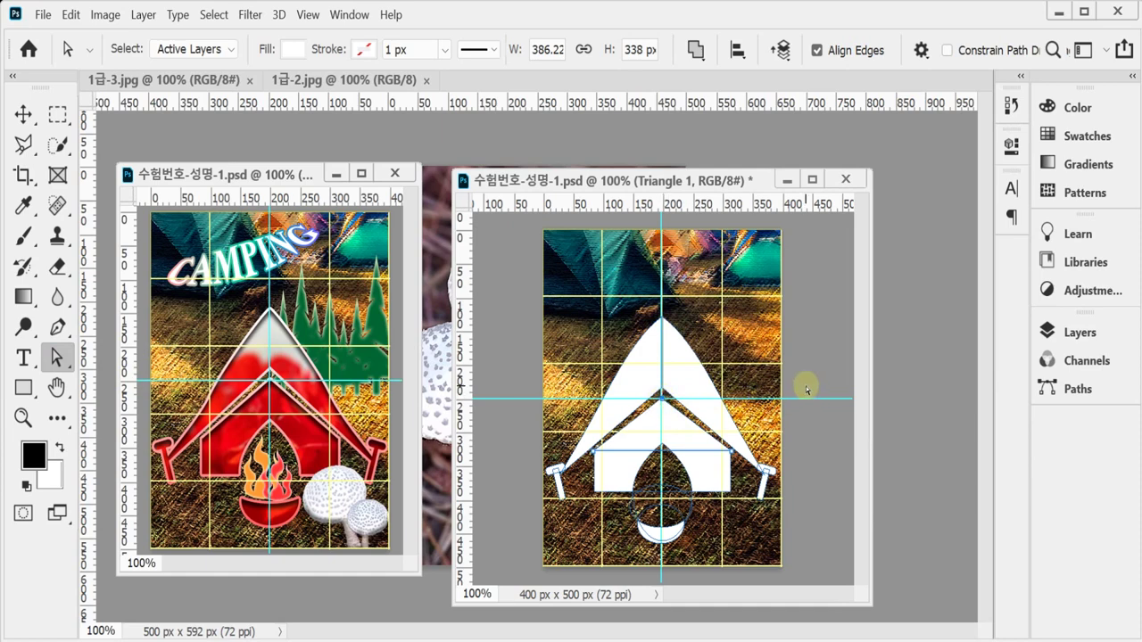
{"action": "left_click", "coordinate": [751, 357]}
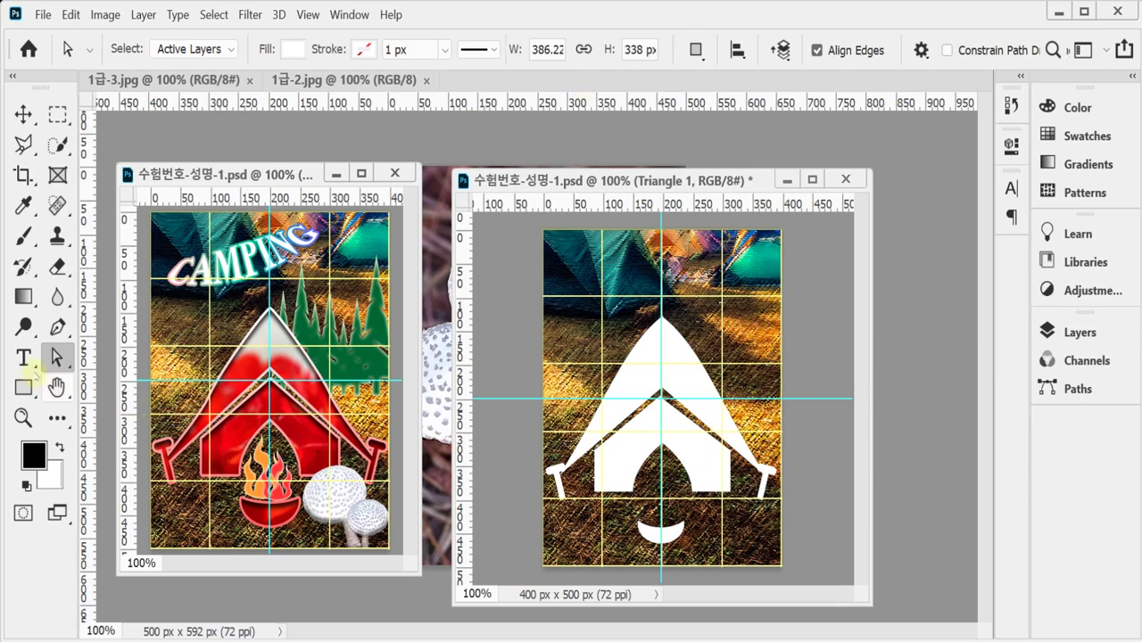
Merge all shape components of the tent, pegs and bowl, accepting the conversion to a regular path
{"action": "left_click", "coordinate": [695, 51]}
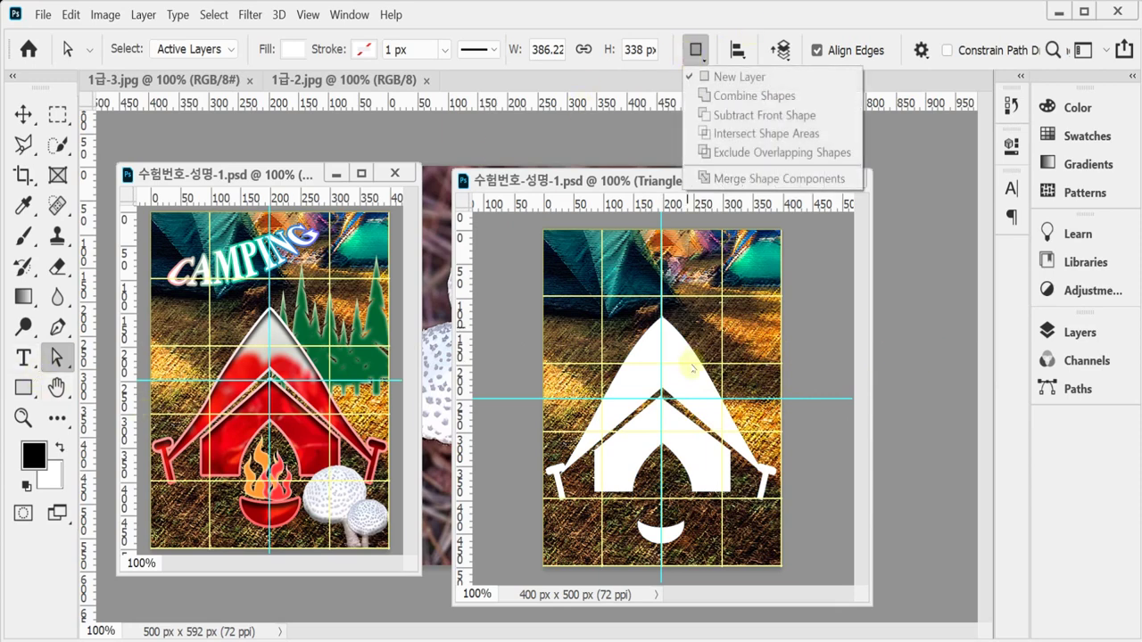
{"action": "key", "text": "Escape"}
{"action": "key", "text": "ctrl+a"}
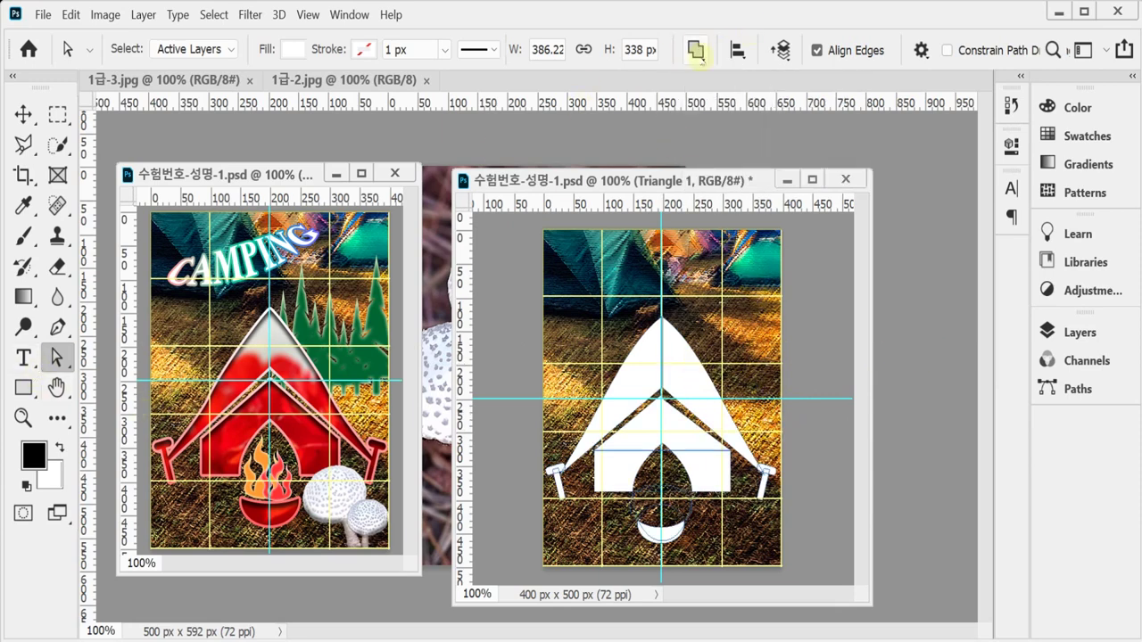
{"action": "left_click", "coordinate": [696, 51]}
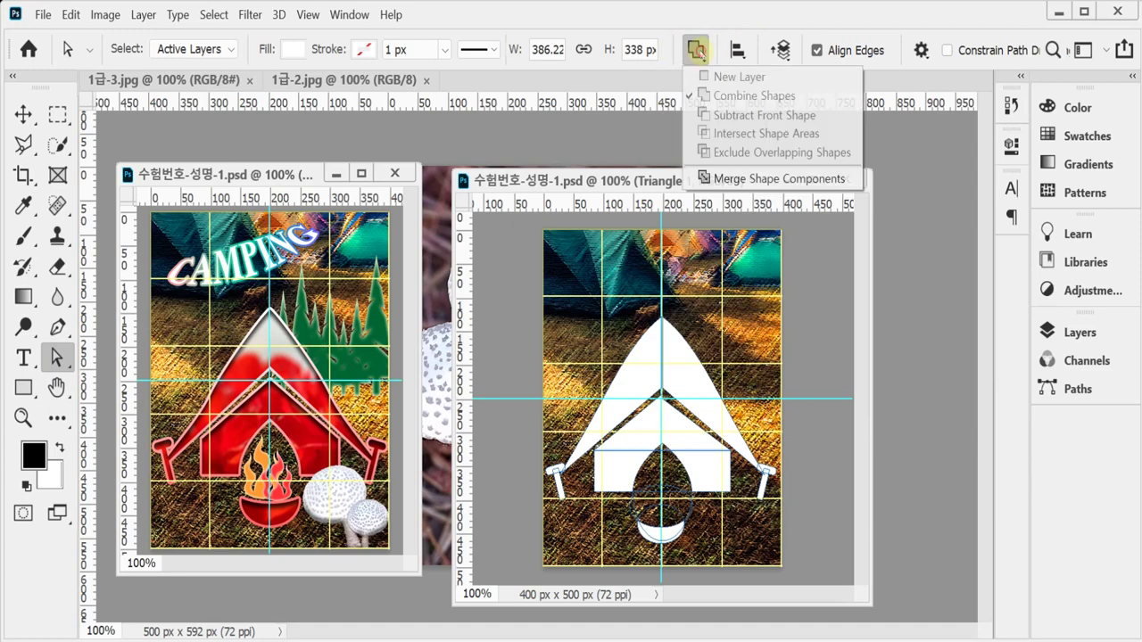
{"action": "left_click", "coordinate": [727, 182]}
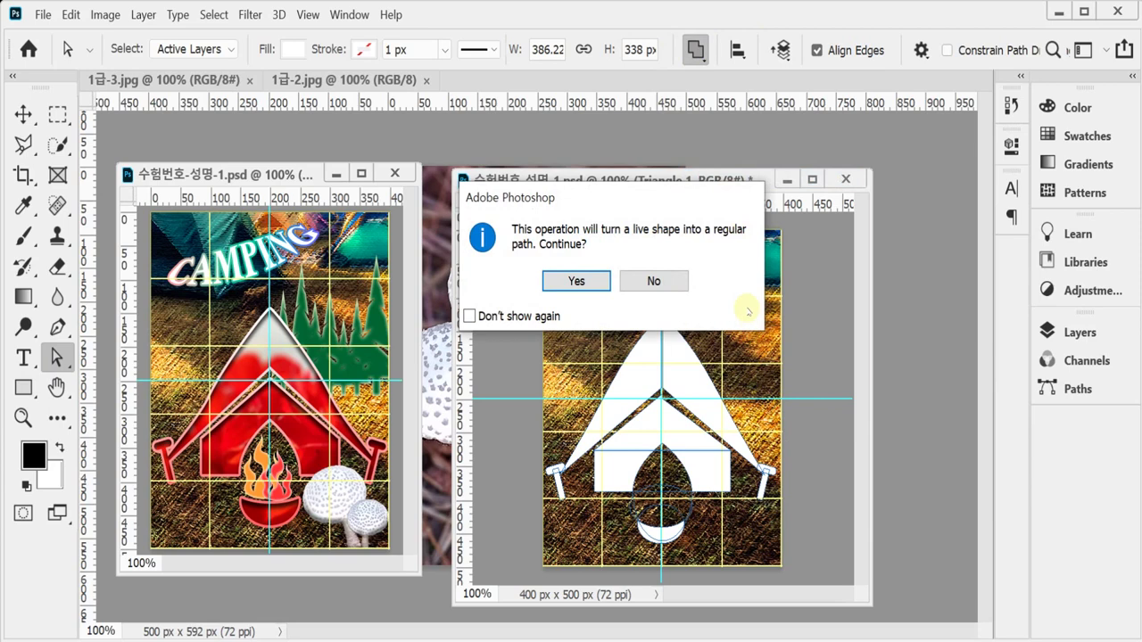
{"action": "left_click", "coordinate": [598, 284]}
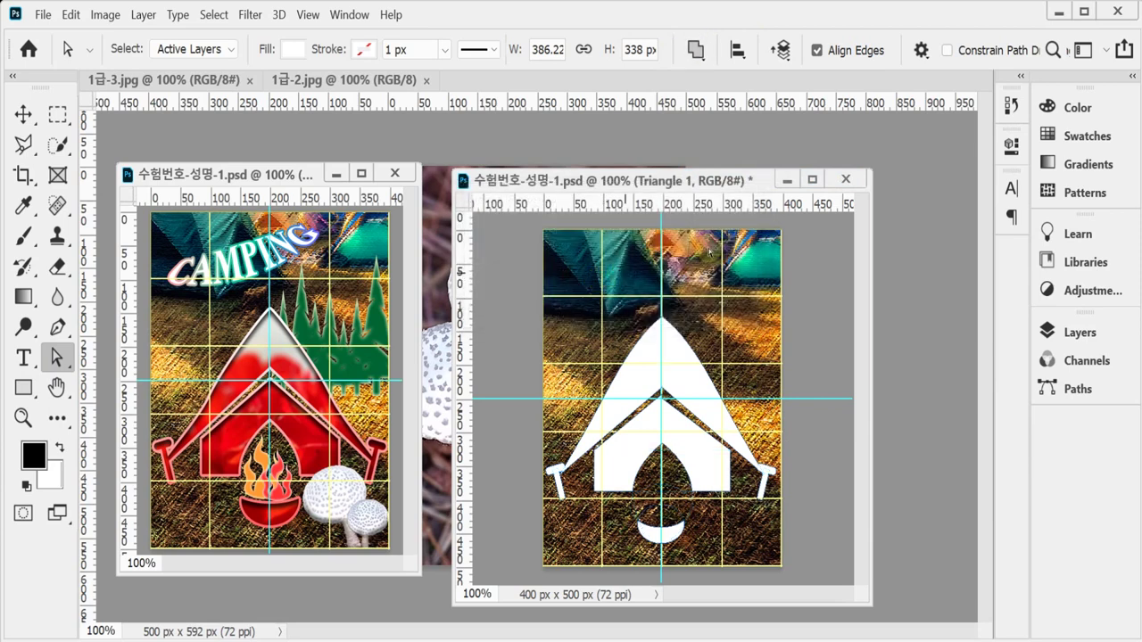
Save the Triangle 1 shape path as a named path called 텐트 모양
{"action": "left_click", "coordinate": [1046, 332]}
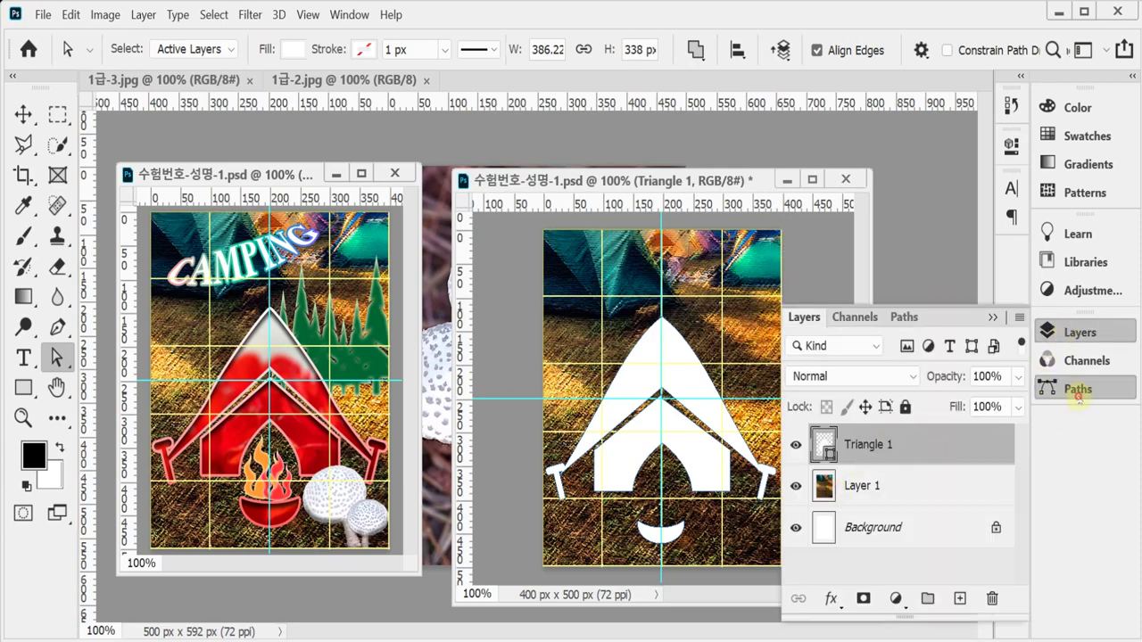
{"action": "left_click", "coordinate": [1073, 389]}
{"action": "double_click", "coordinate": [894, 375]}
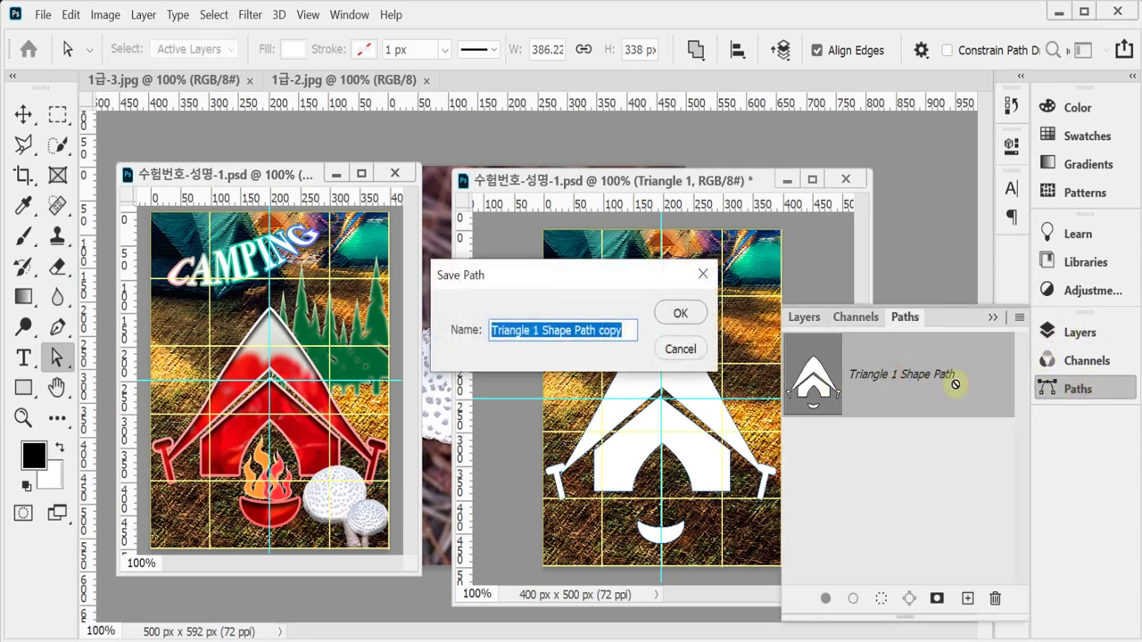
{"action": "type", "text": "x"}
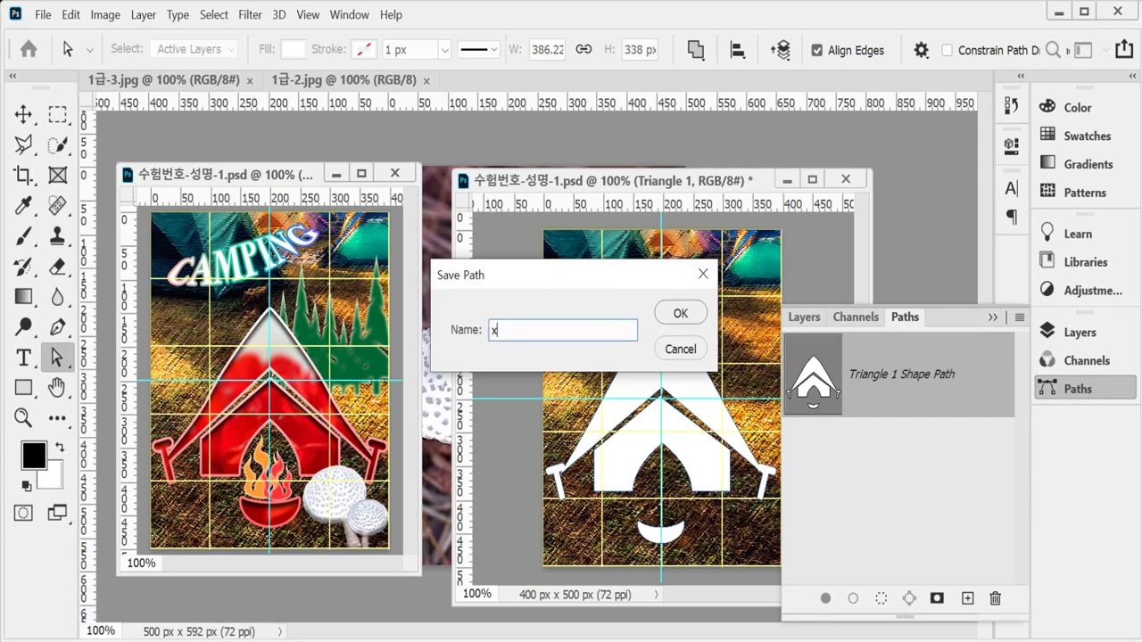
{"action": "type", "text": "psxm ah"}
{"action": "key", "text": "BackSpace"}
{"action": "key", "text": "BackSpace"}
{"action": "key", "text": "BackSpace"}
{"action": "key", "text": "BackSpace"}
{"action": "key", "text": "BackSpace"}
{"action": "key", "text": "BackSpace"}
{"action": "key", "text": "BackSpace"}
{"action": "key", "text": "BackSpace"}
{"action": "type", "text": "ㅌㅔㄴㅌㅡ ㅁㅗㅇㅑㅇ"}
{"action": "key", "text": "Return"}
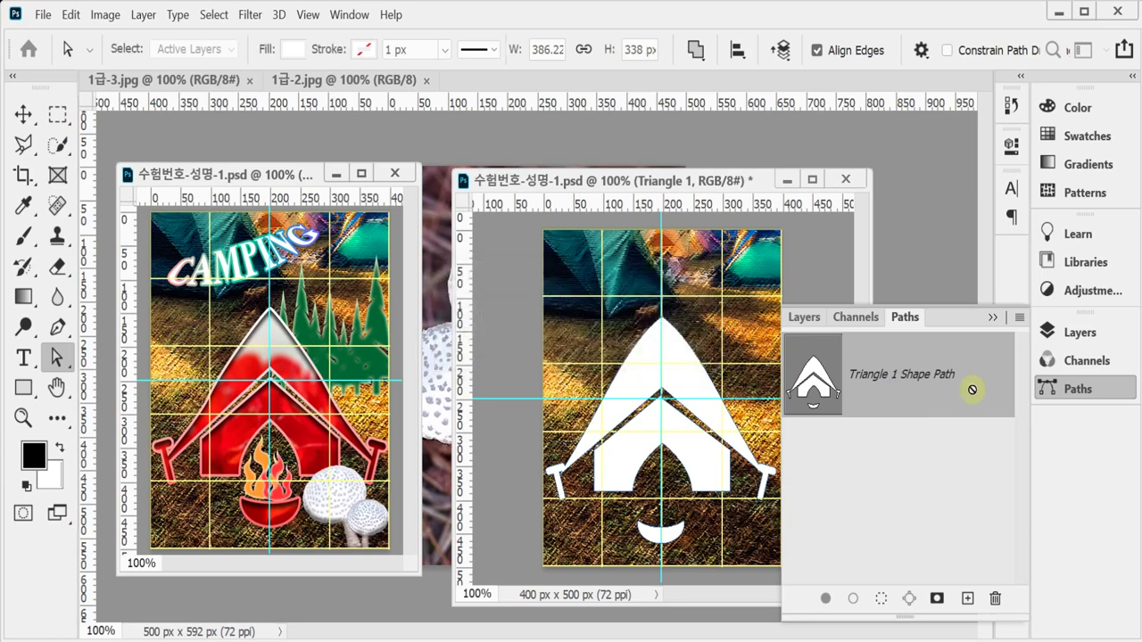
Rasterize the Triangle 1 layer and rename it path
{"action": "left_click", "coordinate": [1079, 332]}
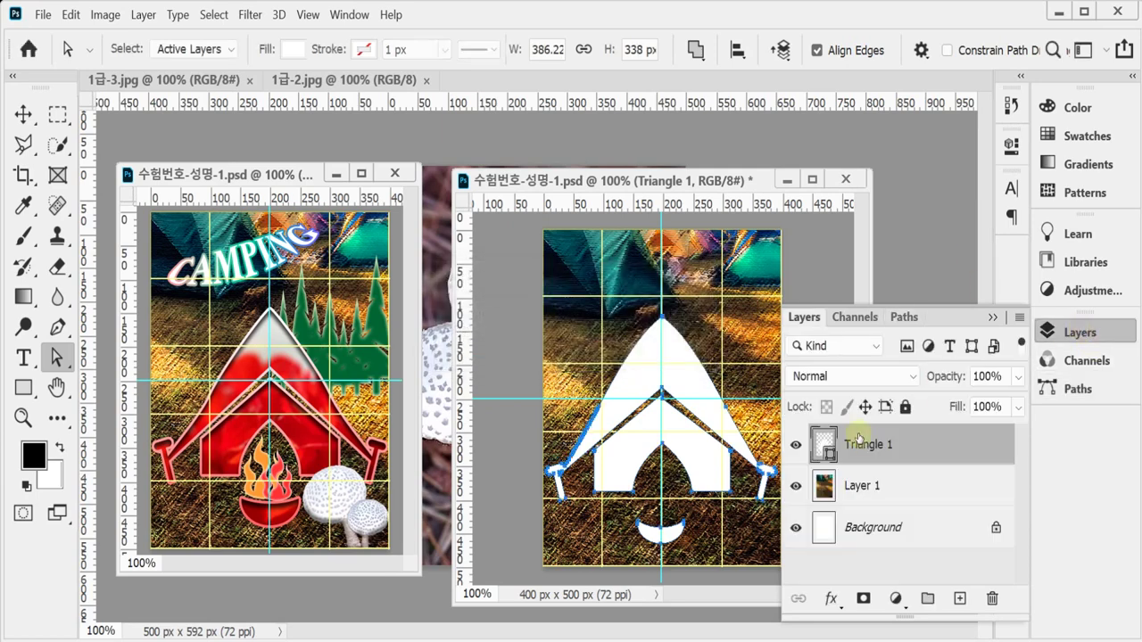
{"action": "right_click", "coordinate": [859, 447]}
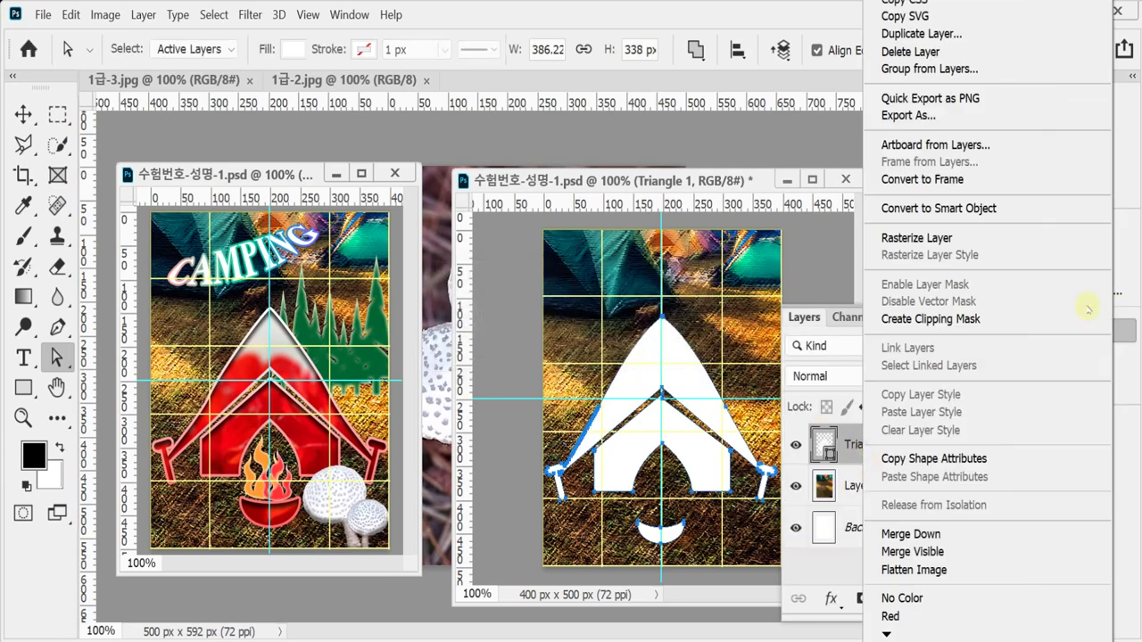
{"action": "left_click", "coordinate": [941, 243]}
{"action": "double_click", "coordinate": [859, 446]}
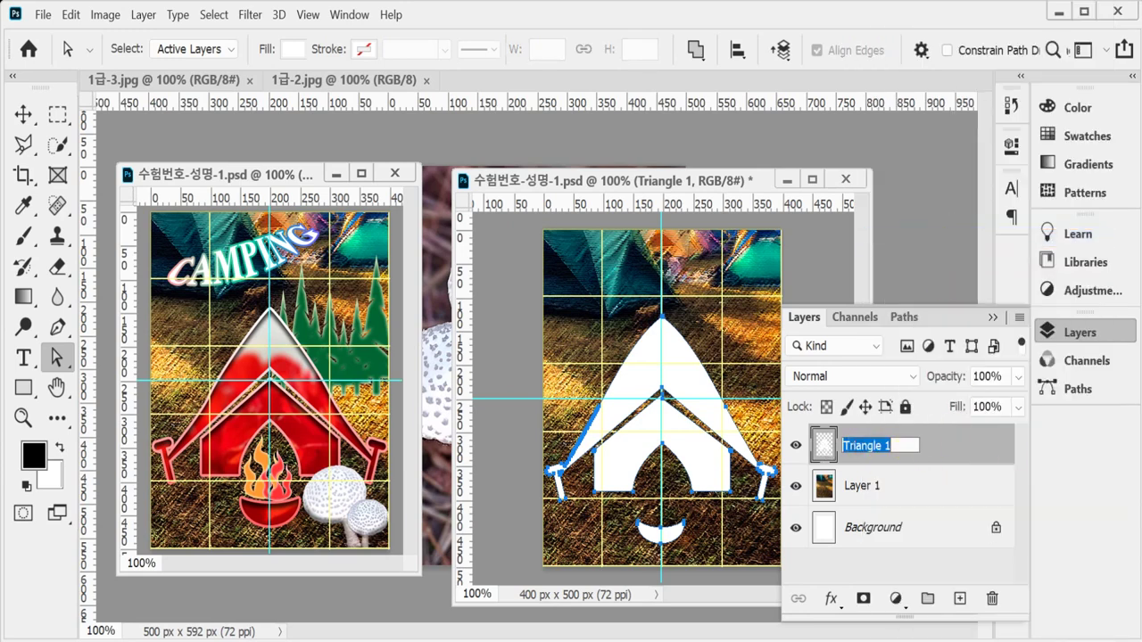
{"action": "type", "text": "pa"}
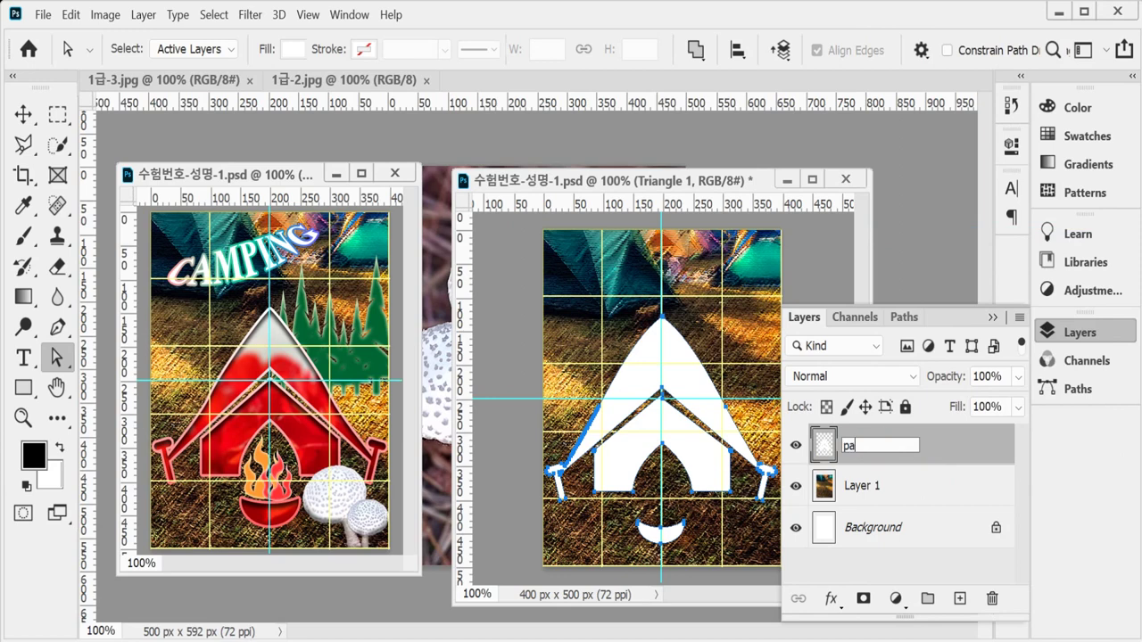
{"action": "type", "text": "th"}
{"action": "key", "text": "Return"}
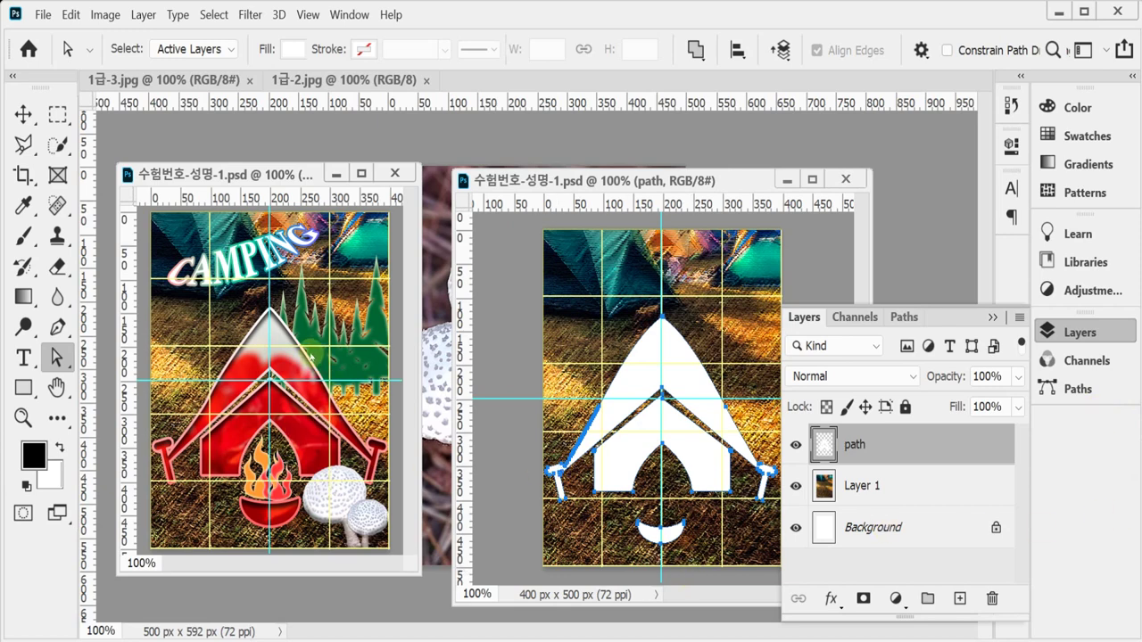
Add a gradient Stroke to the path layer and set the gradient's first colour stop to #f66
{"action": "left_click", "coordinate": [831, 599]}
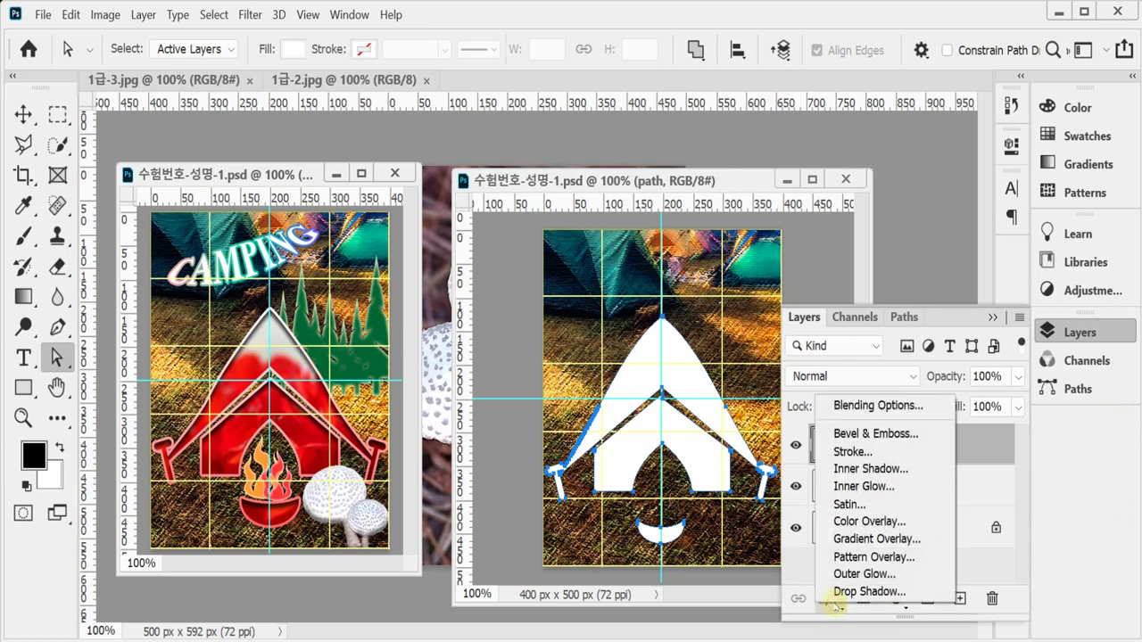
{"action": "left_click", "coordinate": [904, 452]}
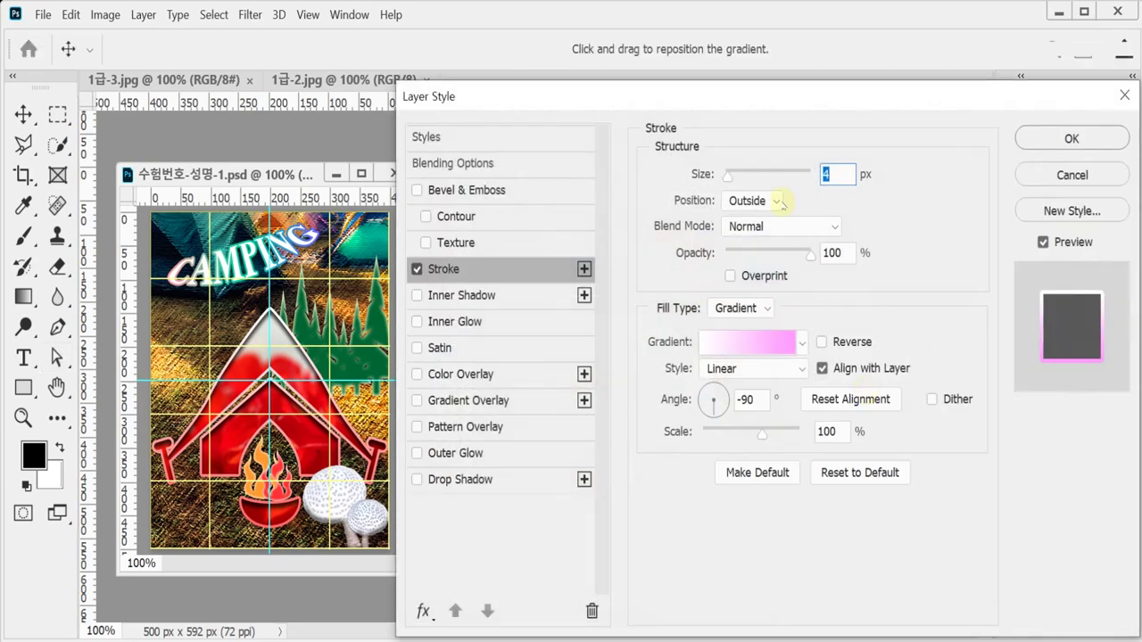
{"action": "left_click", "coordinate": [755, 349]}
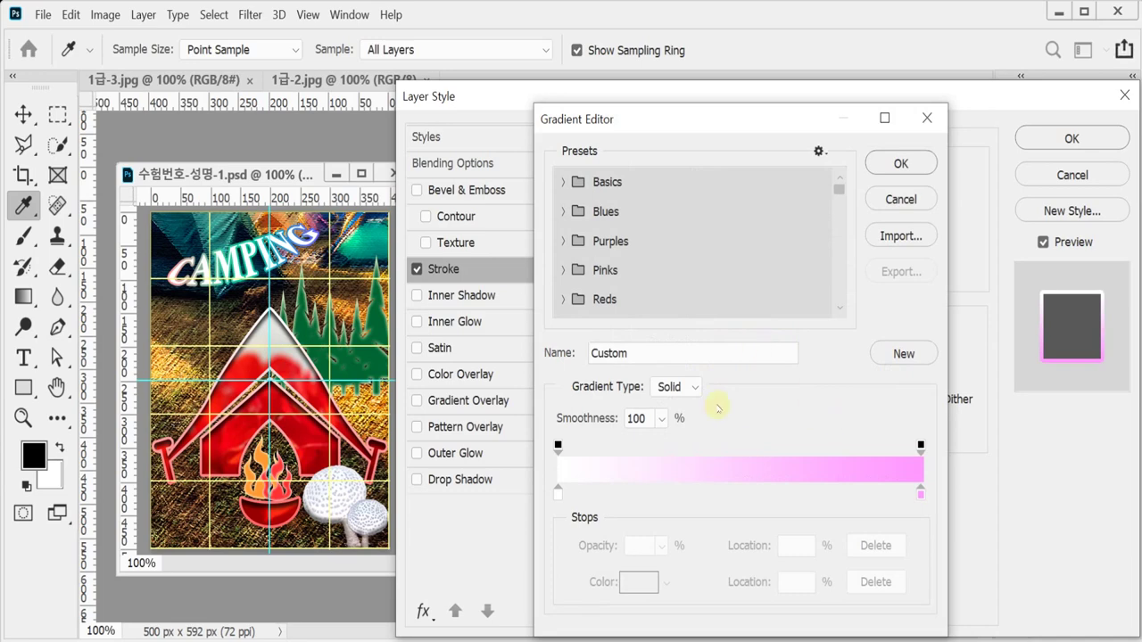
{"action": "left_click", "coordinate": [559, 493]}
{"action": "double_click", "coordinate": [560, 494]}
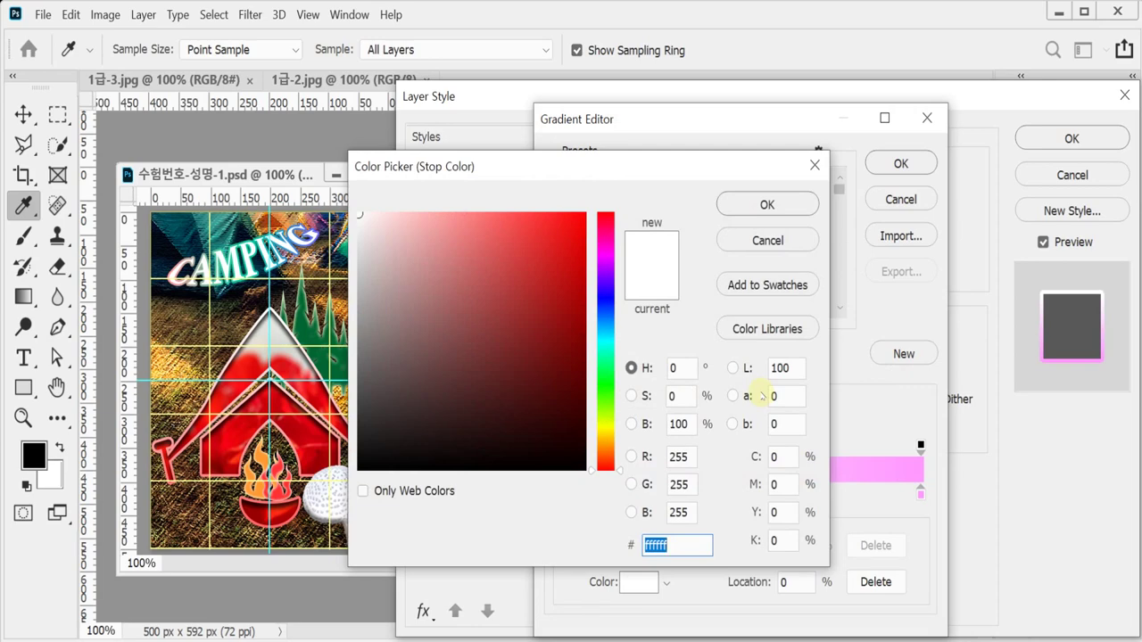
{"action": "type", "text": "f"}
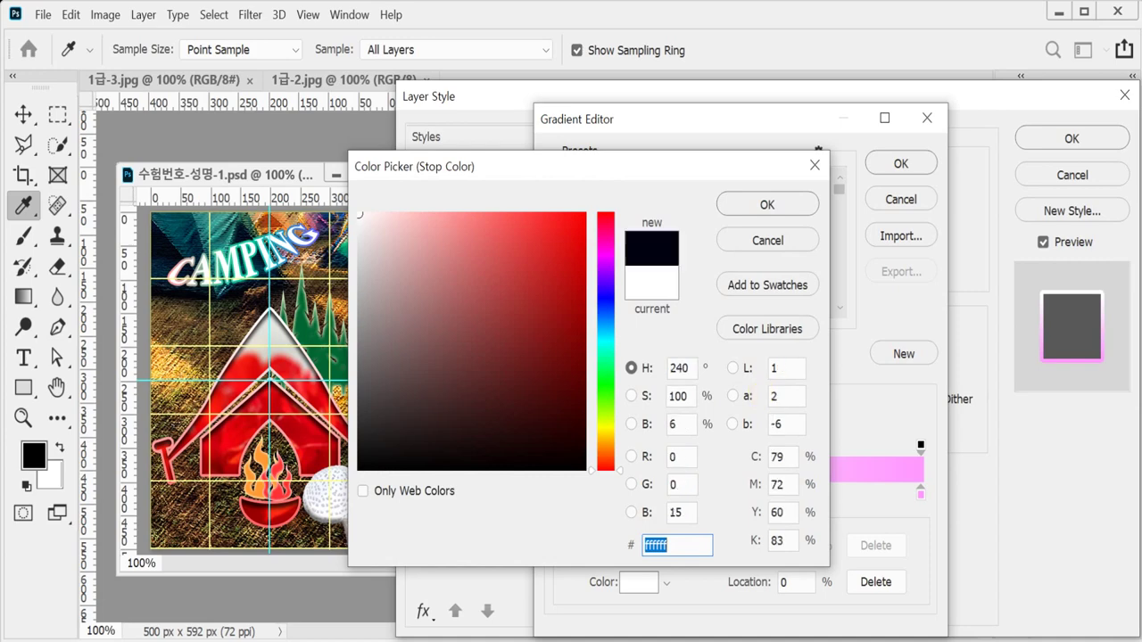
{"action": "type", "text": "f6666"}
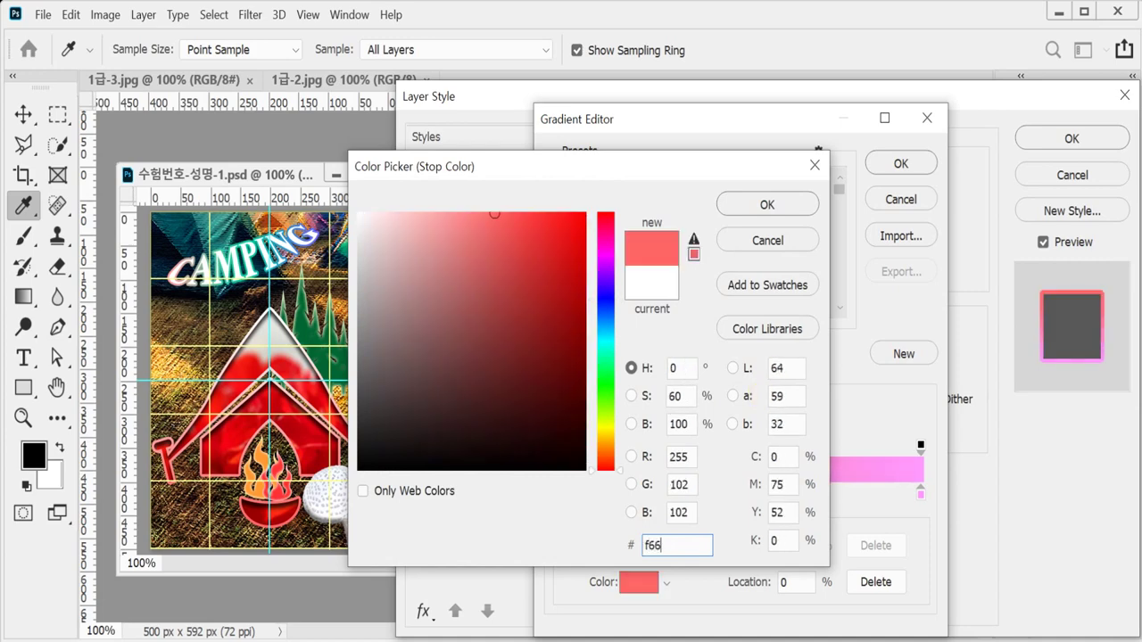
{"action": "key", "text": "Return"}
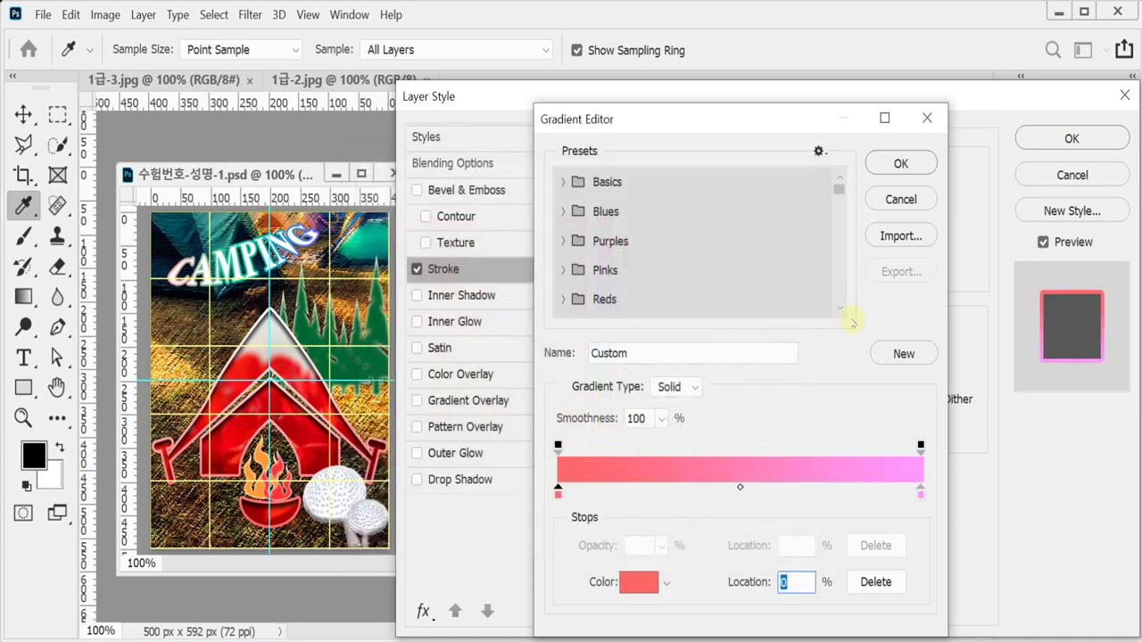
Set the stroke gradient's end stop to white (ffffff), accept the gradient and set its angle to 90°
{"action": "left_click", "coordinate": [921, 493]}
{"action": "double_click", "coordinate": [921, 493]}
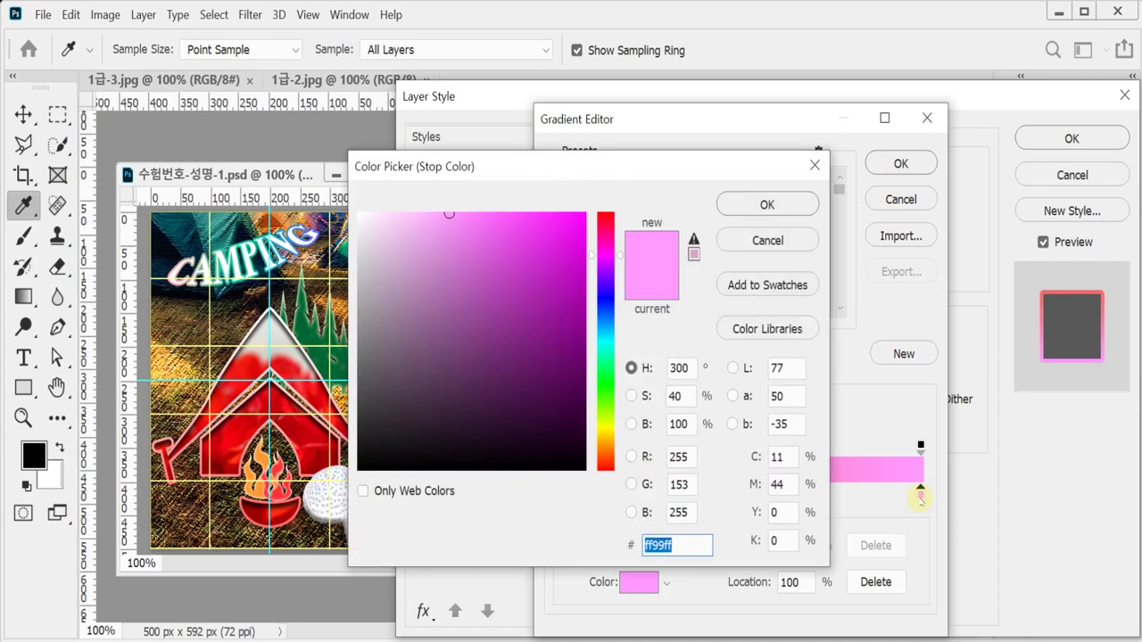
{"action": "left_click", "coordinate": [415, 249]}
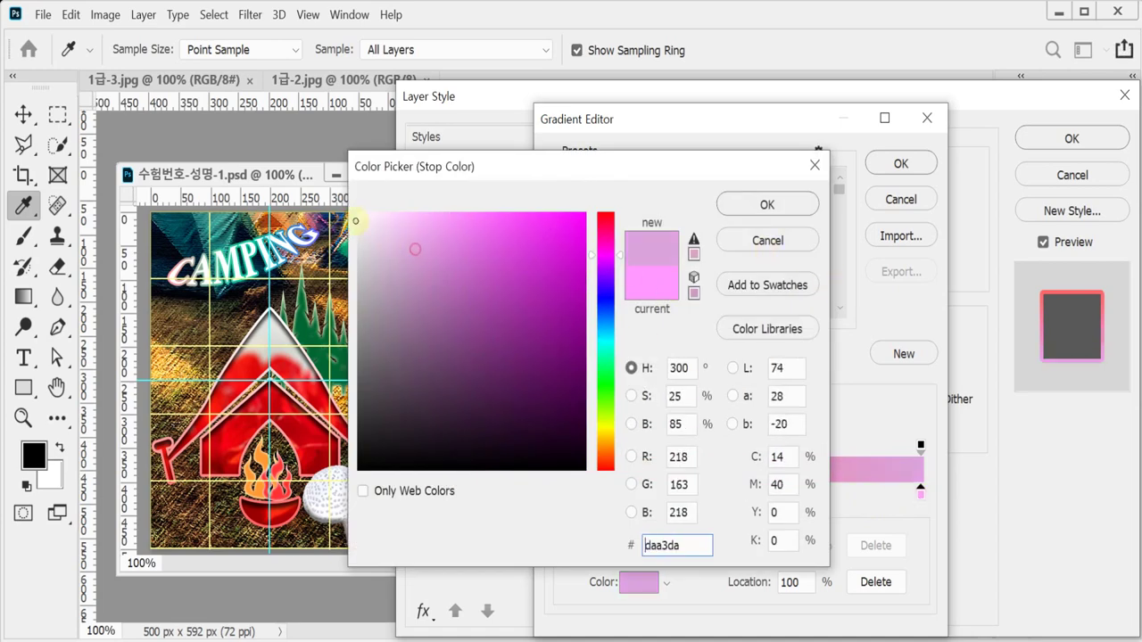
{"action": "left_click_drag", "start_coordinate": [355, 220], "coordinate": [336, 210]}
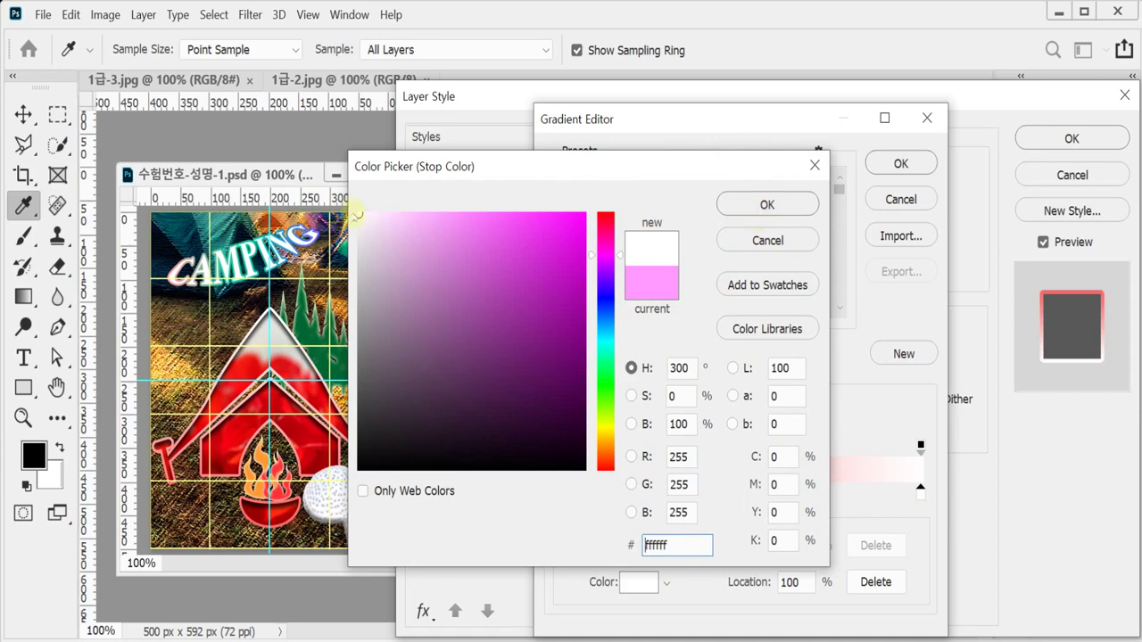
{"action": "left_click", "coordinate": [360, 218]}
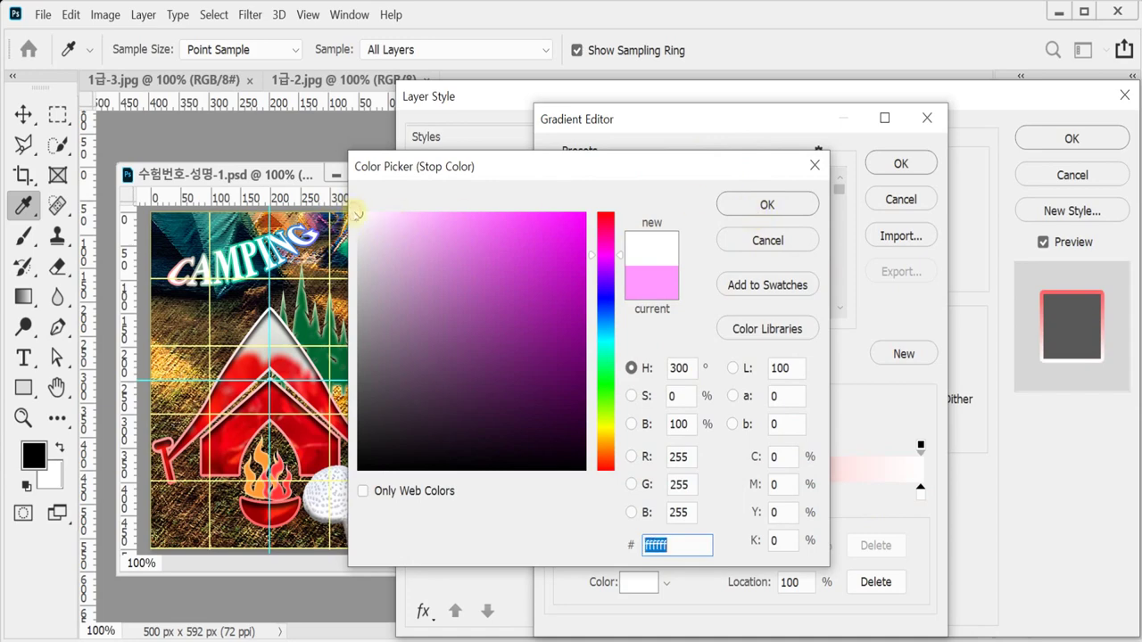
{"action": "left_click", "coordinate": [770, 203]}
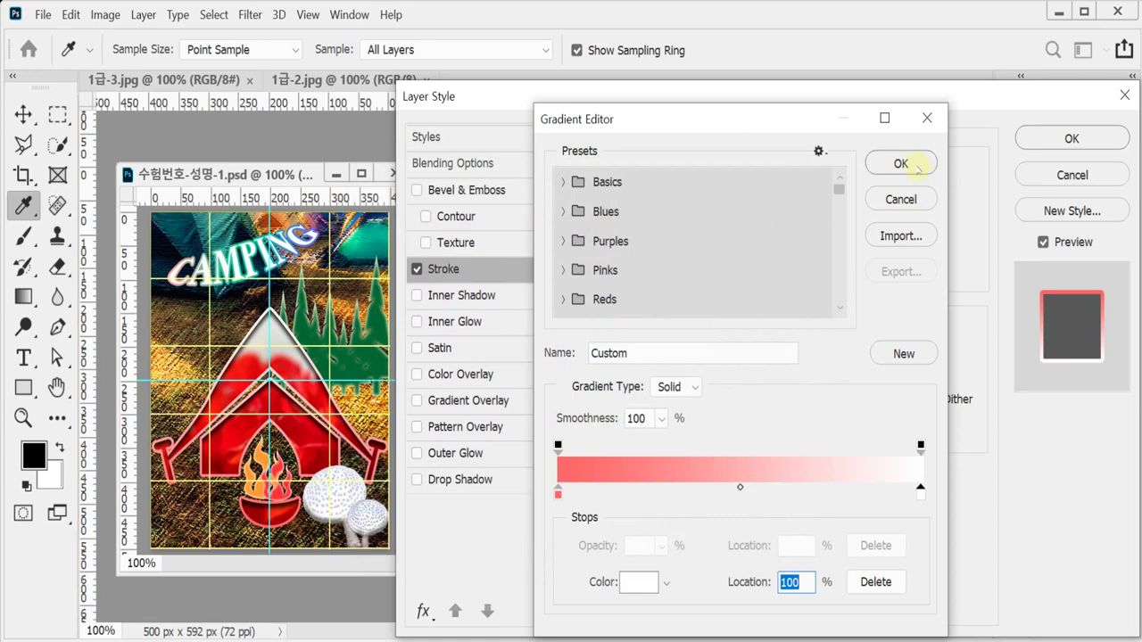
{"action": "left_click", "coordinate": [918, 167]}
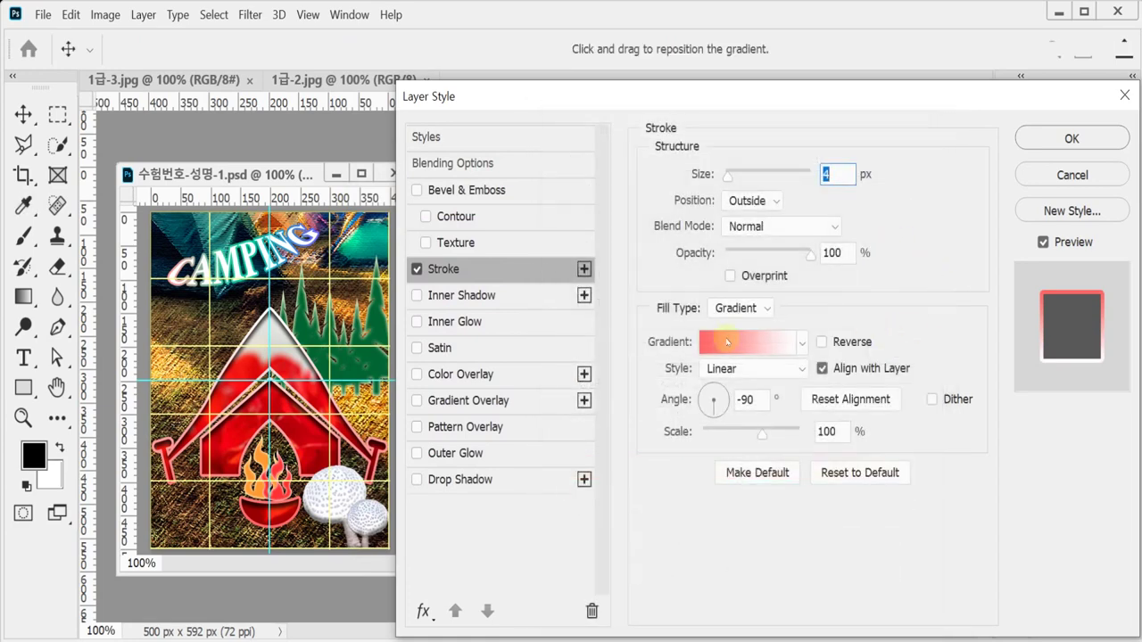
{"action": "left_click", "coordinate": [676, 400]}
{"action": "type", "text": "90"}
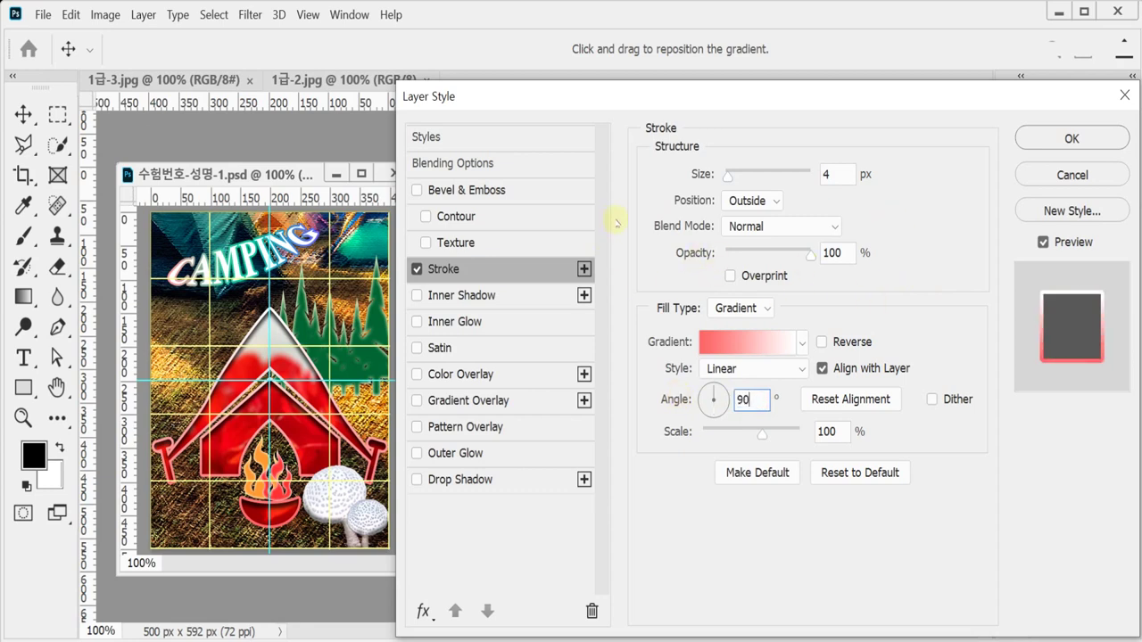
Add an Inner Shadow with a 7 px distance to the tent layer, apply the styles and save the document
{"action": "left_click", "coordinate": [492, 293]}
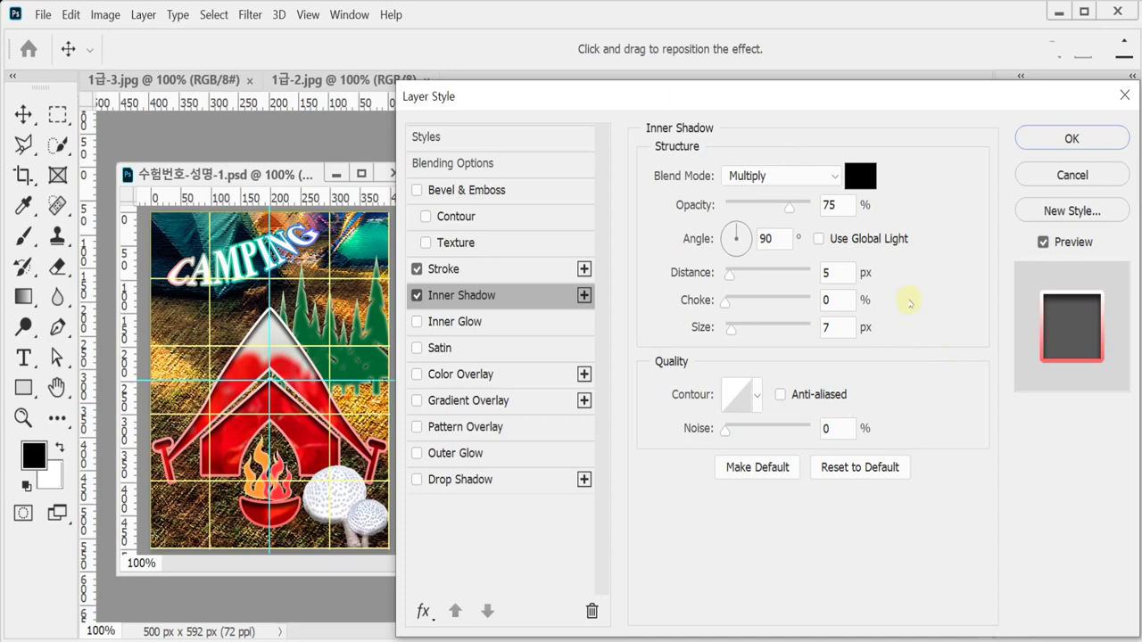
{"action": "double_click", "coordinate": [837, 272]}
{"action": "type", "text": "7"}
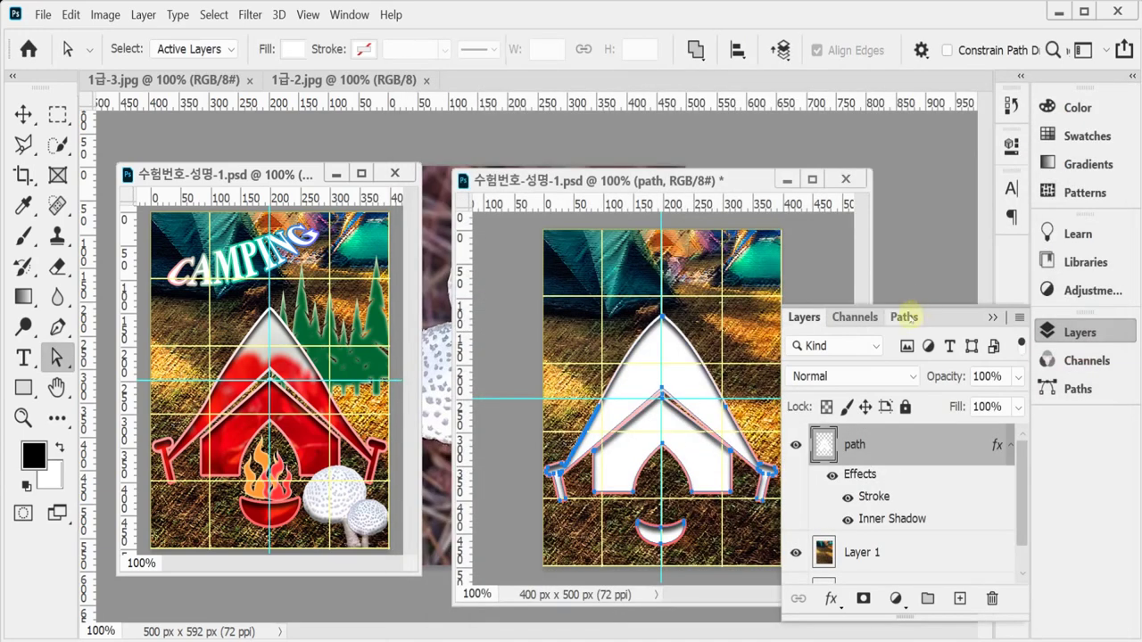
{"action": "key", "text": "ctrl+s"}
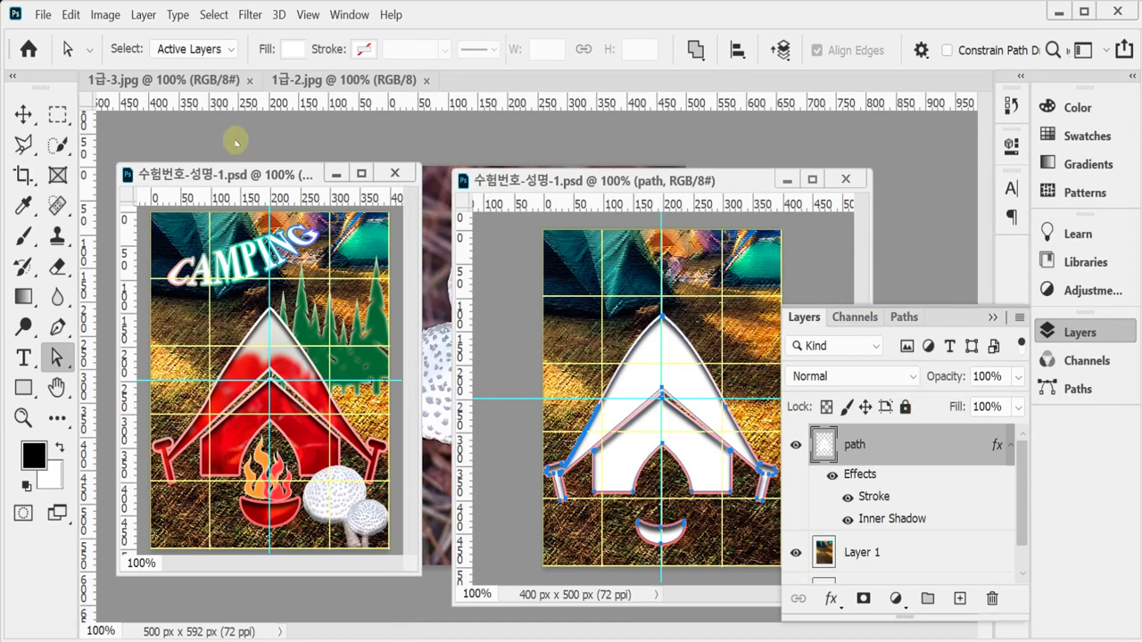
Copy the whole 1급-2.jpg flower photo into the poster and clip it to the tent shape, closing the photo
{"action": "left_click_drag", "start_coordinate": [330, 79], "coordinate": [350, 166]}
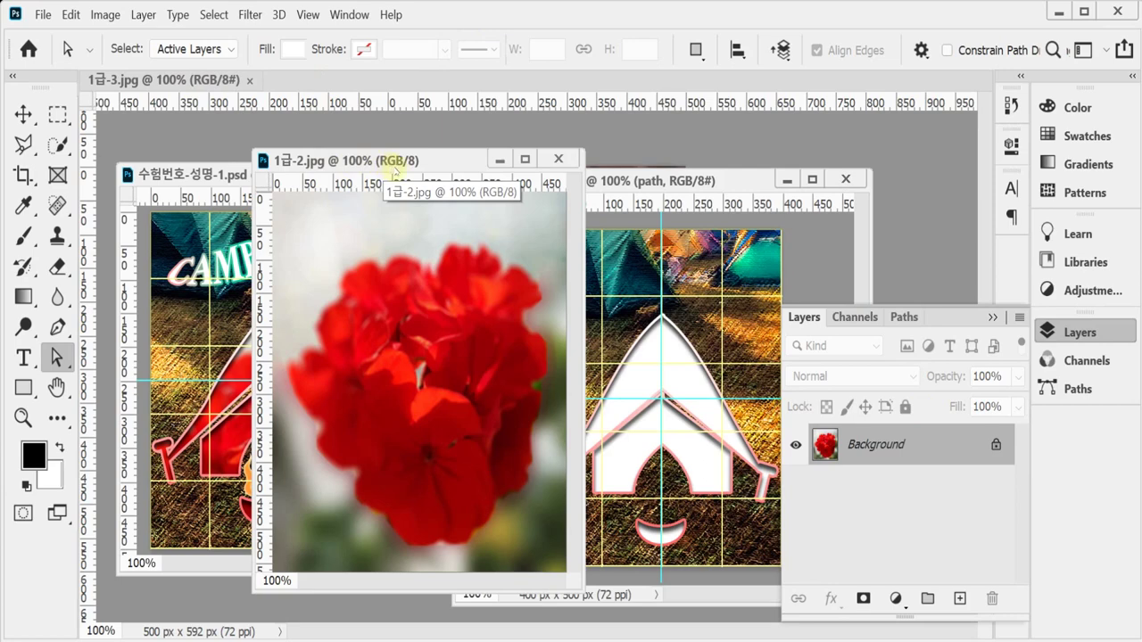
{"action": "key", "text": "ctrl+a"}
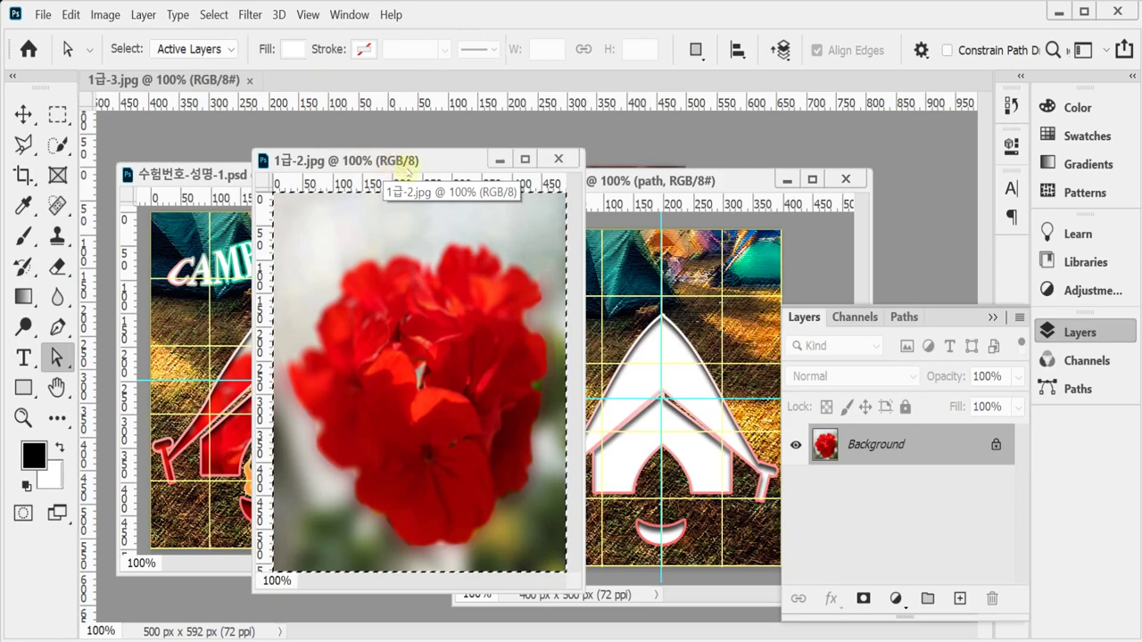
{"action": "left_click", "coordinate": [558, 158]}
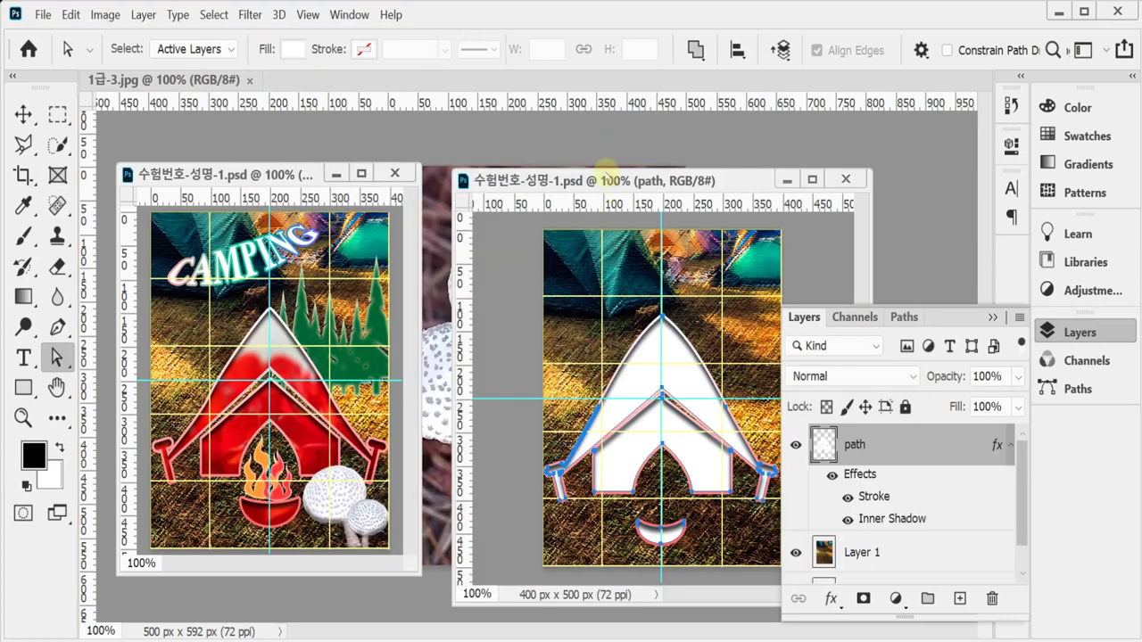
{"action": "key", "text": "ctrl+v"}
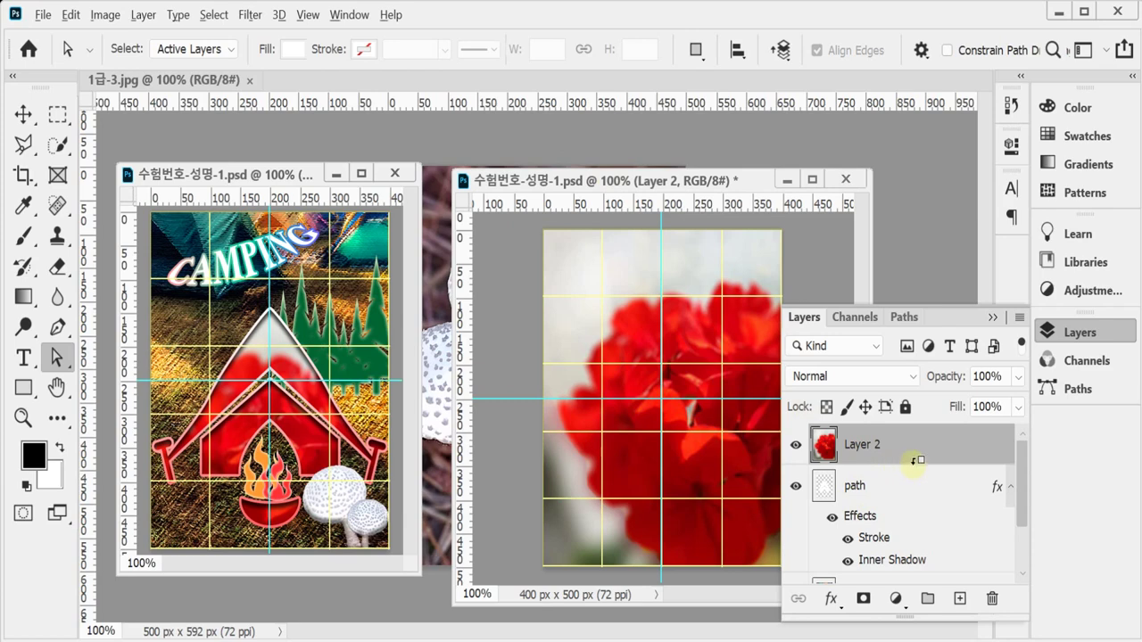
{"action": "left_click", "coordinate": [916, 460], "text": "alt"}
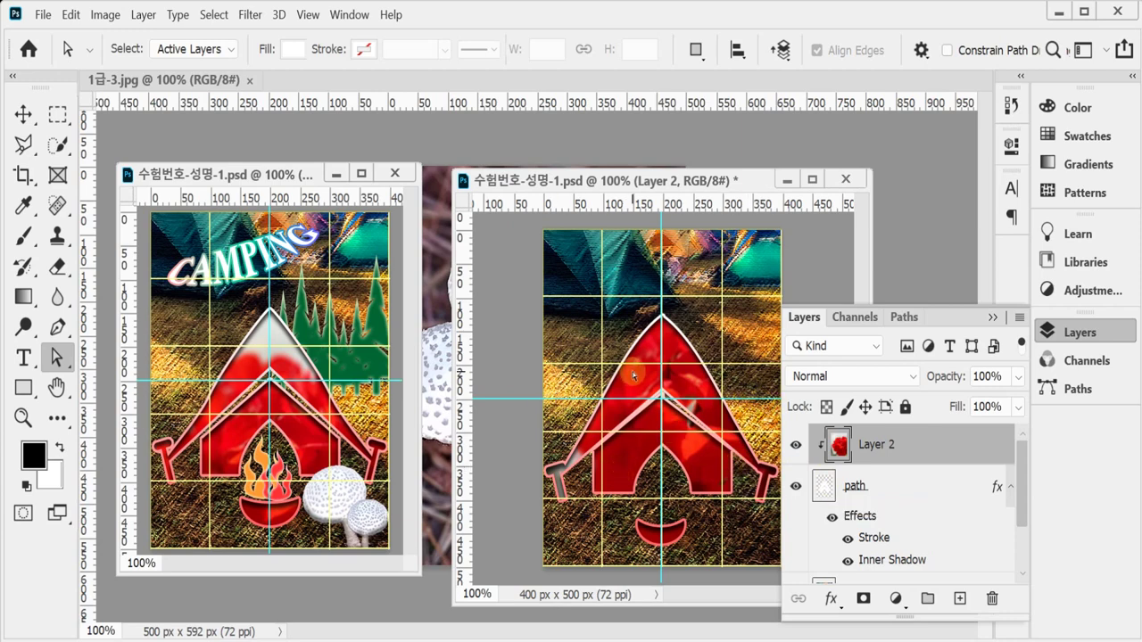
Move the clipped flower photo down, rotate it about 12° so its pale background fills the tent's peak, and apply the transform
{"action": "key", "text": "ctrl+t"}
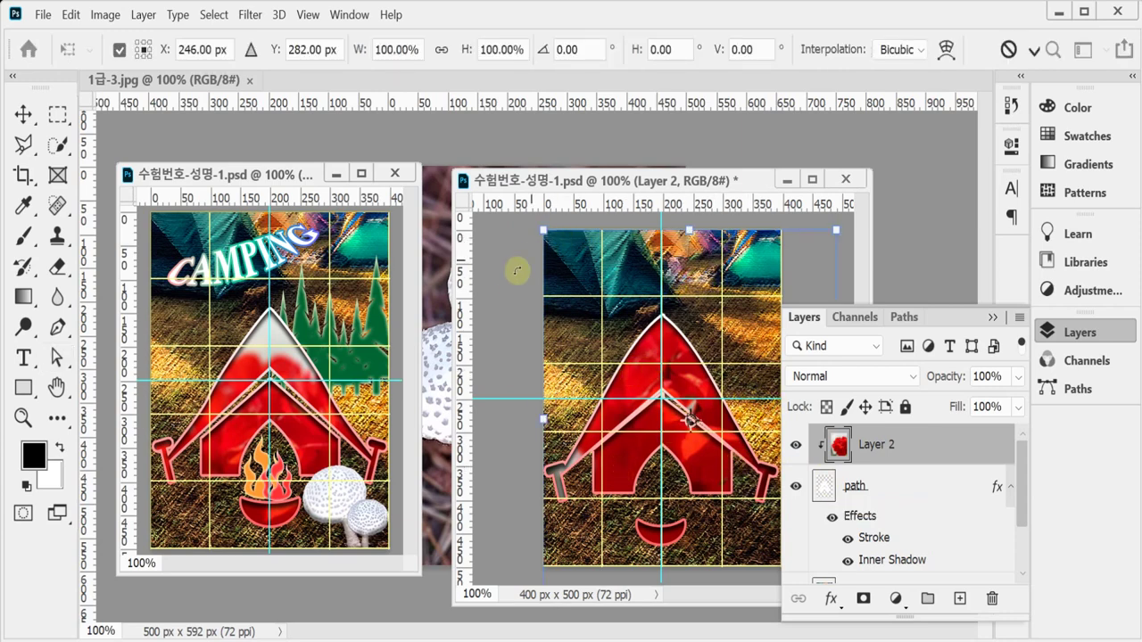
{"action": "left_click_drag", "start_coordinate": [758, 323], "coordinate": [733, 420]}
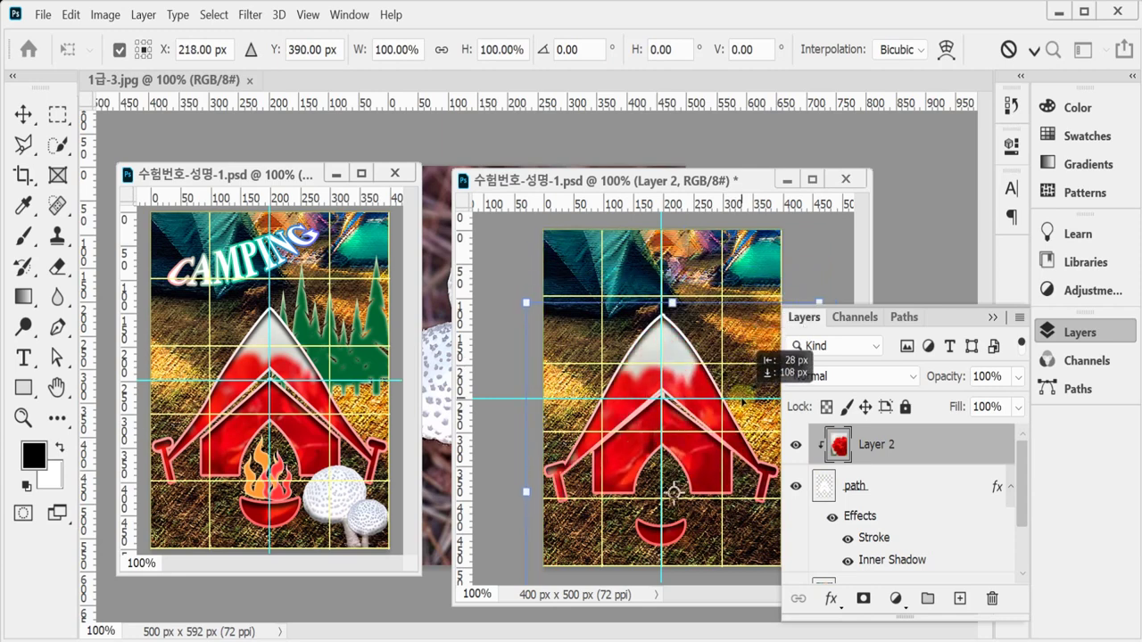
{"action": "left_click", "coordinate": [742, 397]}
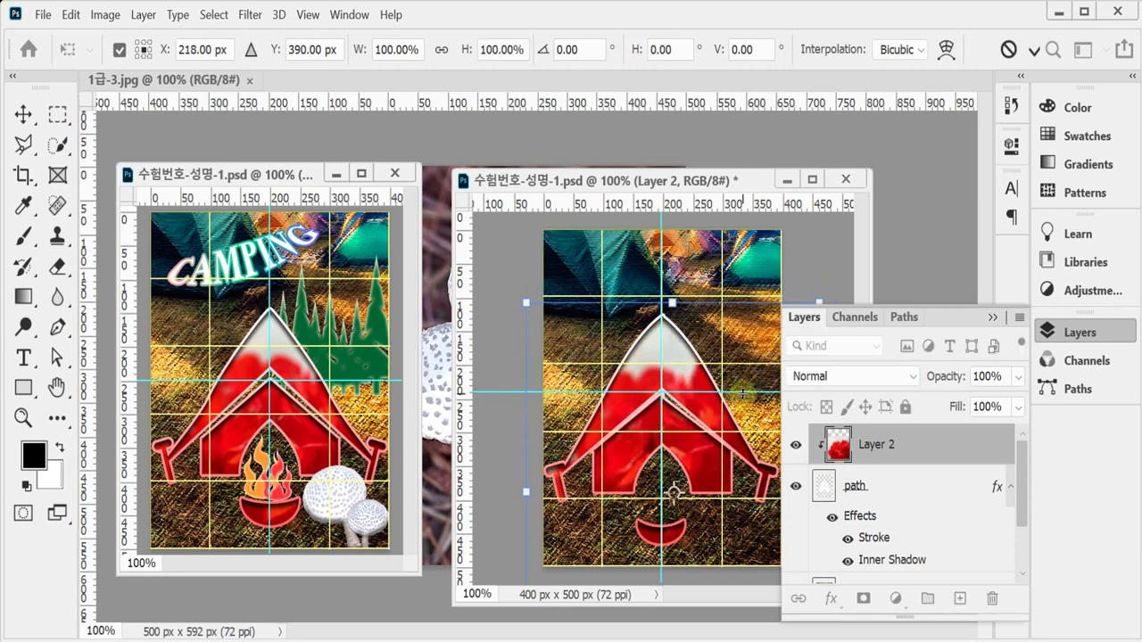
{"action": "key", "text": "ctrl+z"}
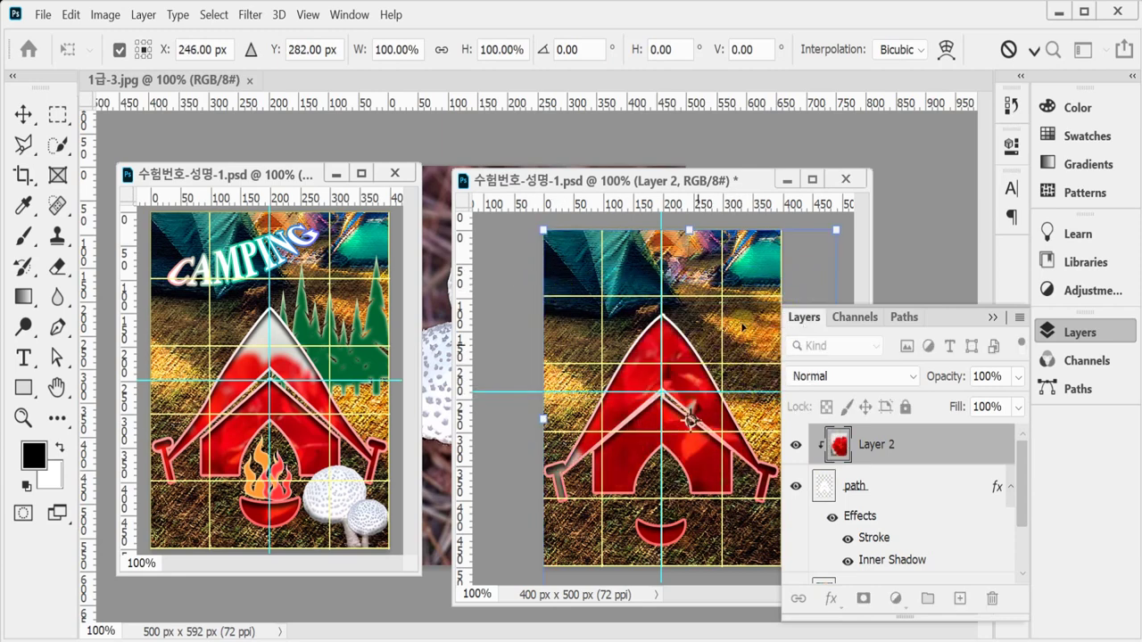
{"action": "left_click_drag", "start_coordinate": [761, 299], "coordinate": [751, 369]}
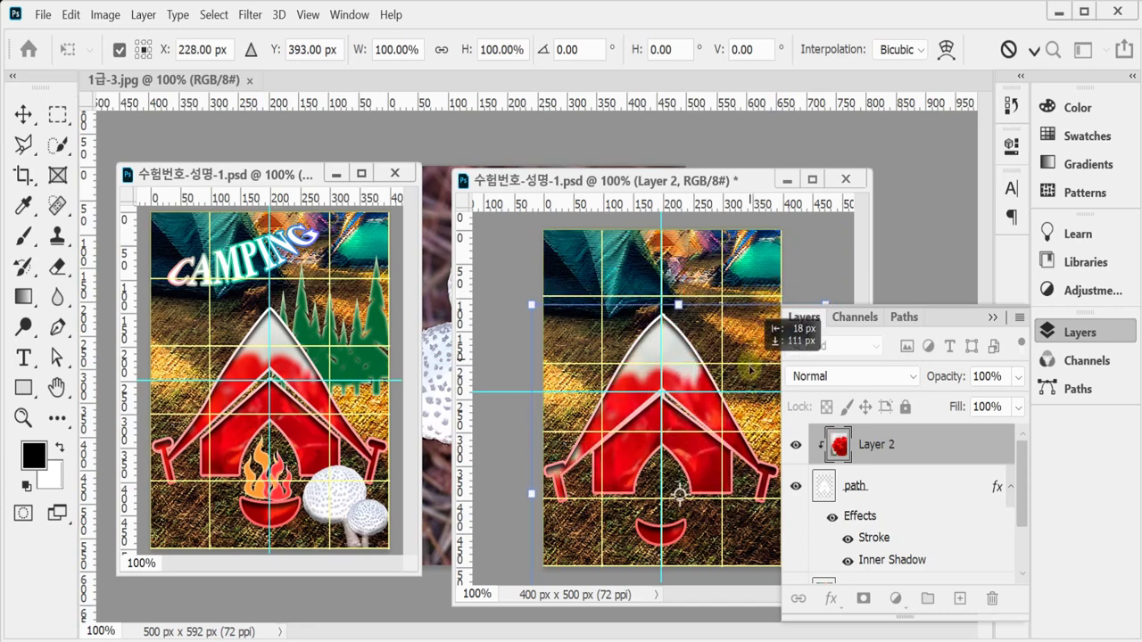
{"action": "left_click_drag", "start_coordinate": [515, 288], "coordinate": [565, 266]}
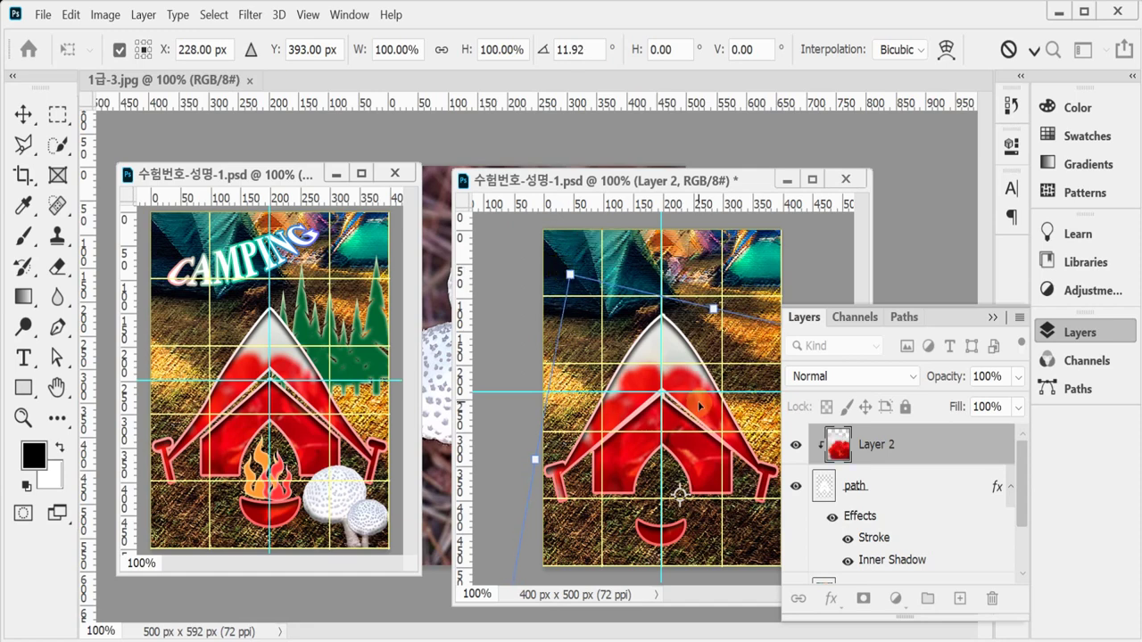
{"action": "left_click_drag", "start_coordinate": [704, 407], "coordinate": [692, 405]}
{"action": "key", "text": "Return"}
{"action": "key", "text": "a"}
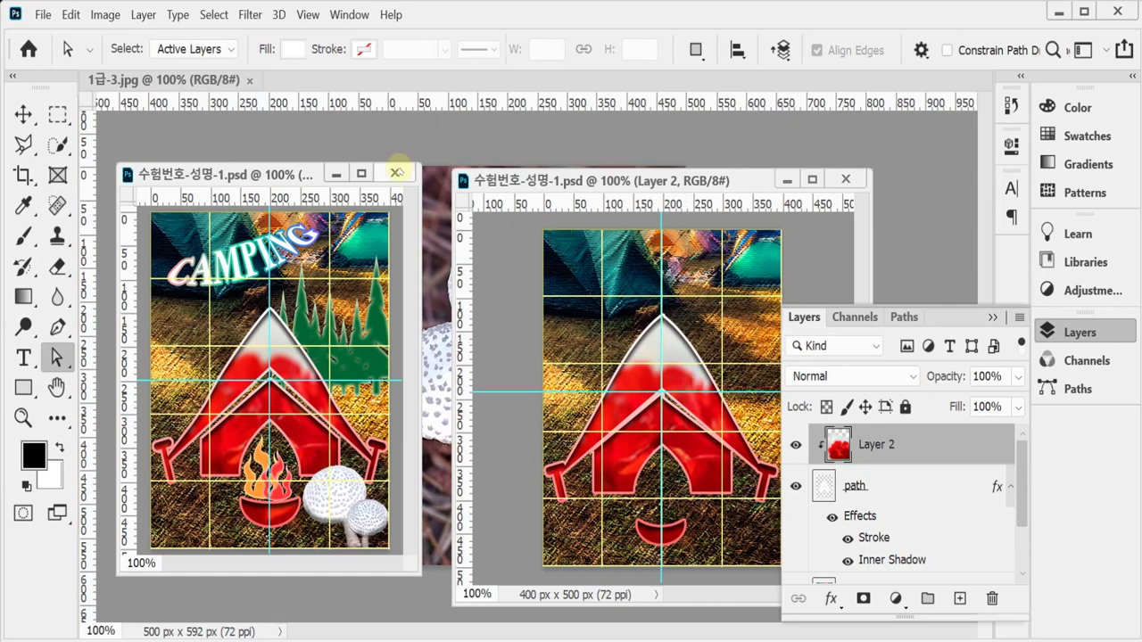
Float the 1급-3.jpg mushroom photo in an enlarged window and select both mushroom caps with the Quick Selection Tool
{"action": "left_click_drag", "start_coordinate": [200, 86], "coordinate": [317, 147]}
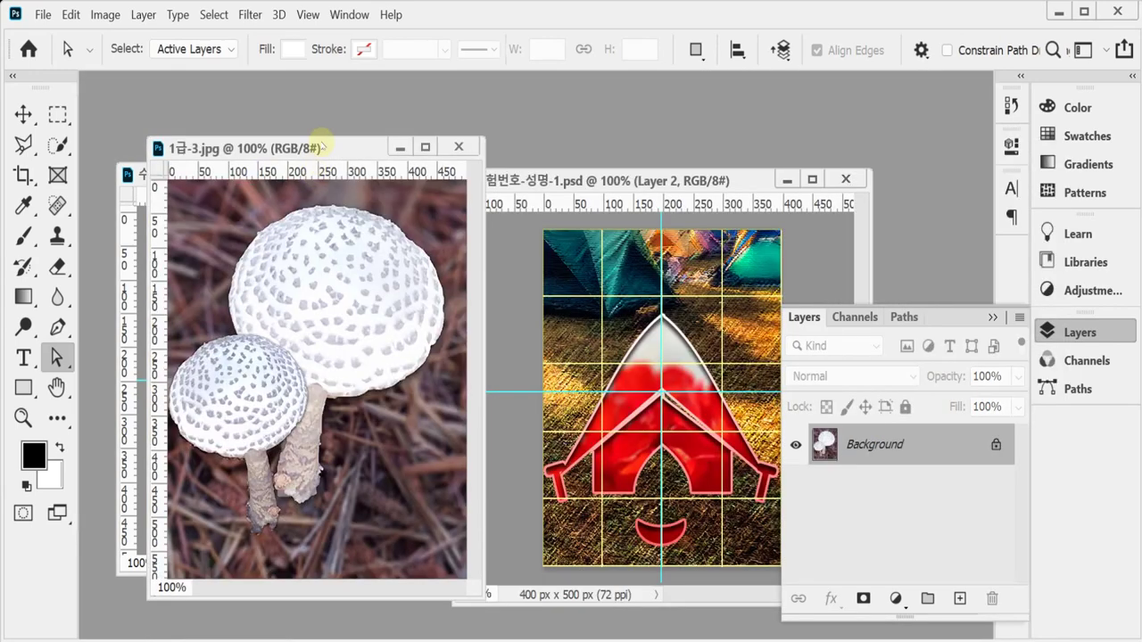
{"action": "left_click_drag", "start_coordinate": [485, 594], "coordinate": [535, 610]}
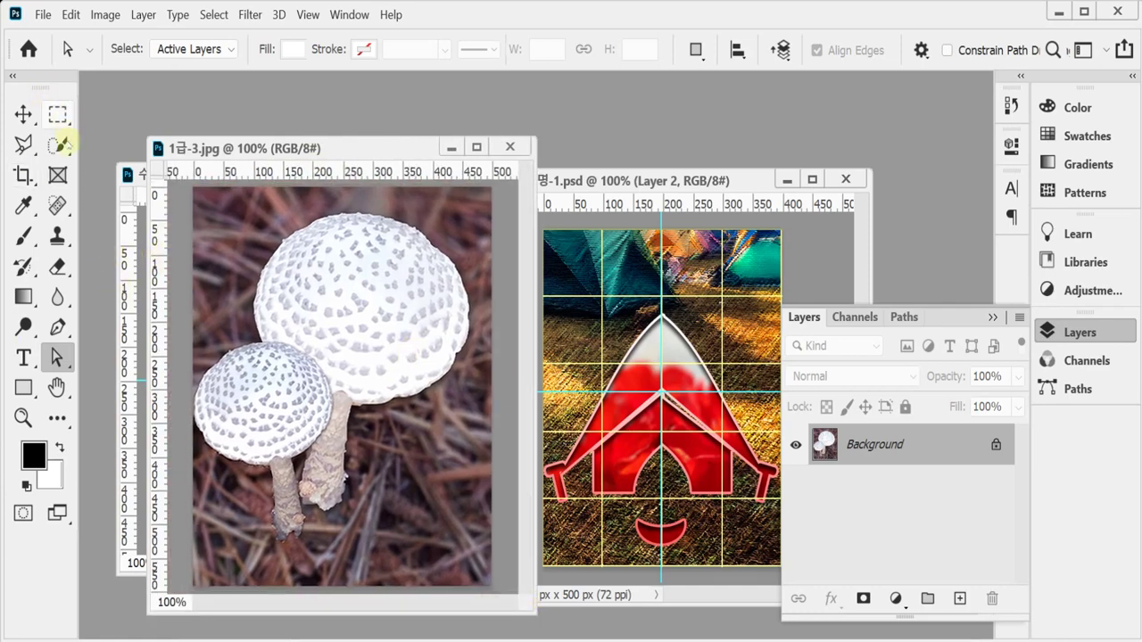
{"action": "left_click", "coordinate": [57, 145]}
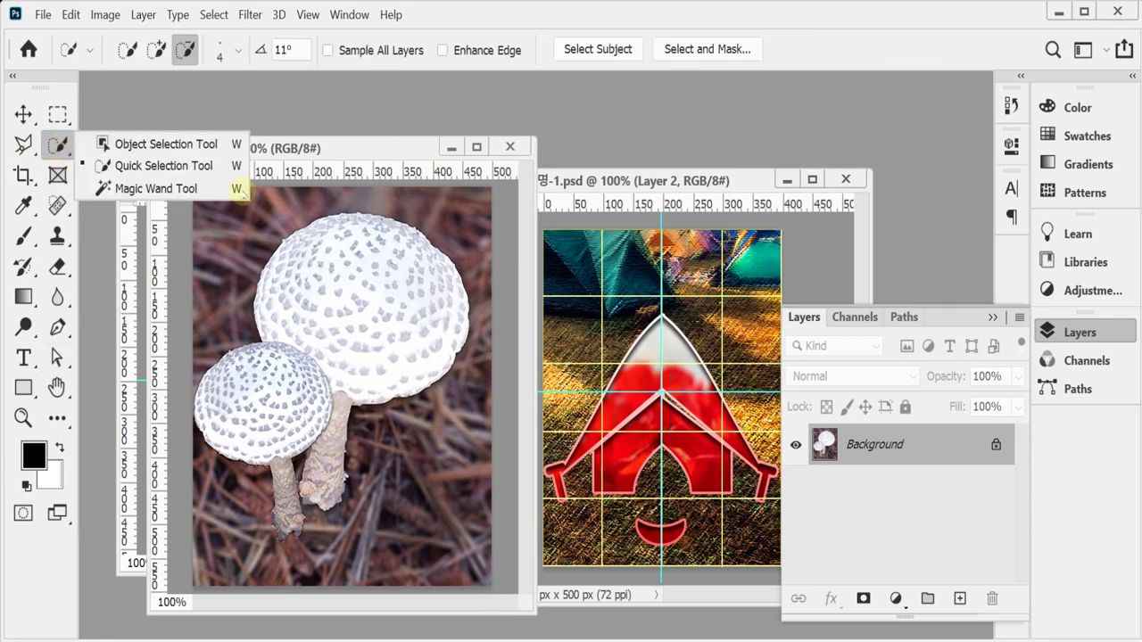
{"action": "left_click", "coordinate": [187, 165]}
{"action": "mouse_move", "coordinate": [344, 254]}
{"action": "left_mouse_down"}
{"action": "mouse_move", "coordinate": [323, 363]}
{"action": "mouse_move", "coordinate": [314, 355]}
{"action": "mouse_move", "coordinate": [238, 416]}
{"action": "left_mouse_up"}
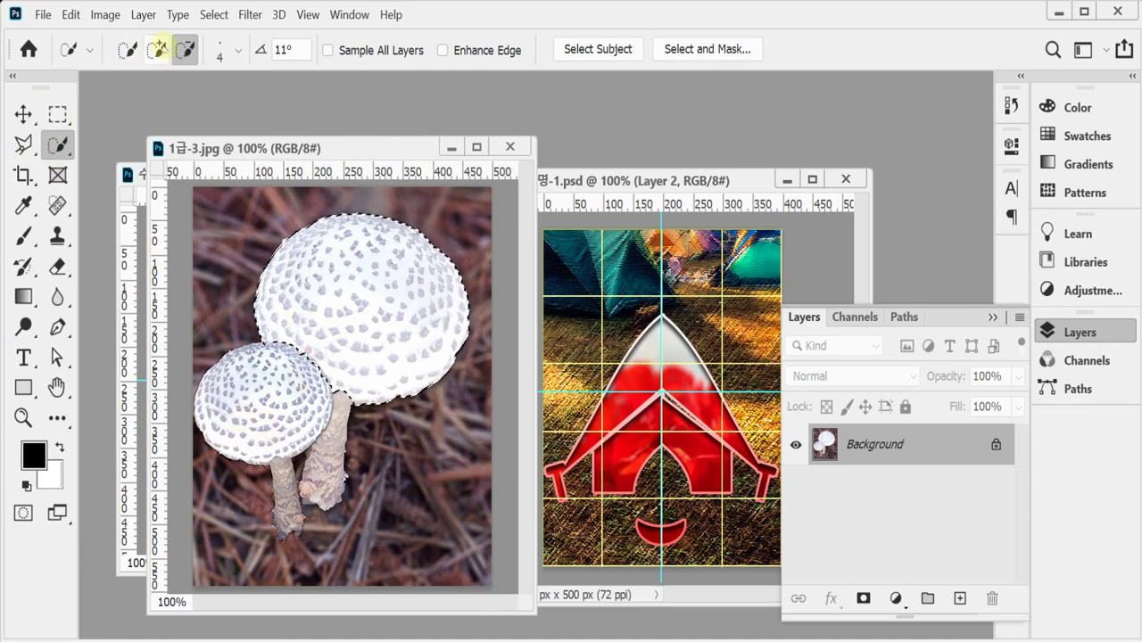
Add the unselected gap inside the smaller mushroom cap to the selection, using a 25 px Quick Selection brush
{"action": "left_click", "coordinate": [156, 50]}
{"action": "mouse_move", "coordinate": [288, 369]}
{"action": "left_mouse_down"}
{"action": "mouse_move", "coordinate": [223, 428]}
{"action": "mouse_move", "coordinate": [275, 436]}
{"action": "mouse_move", "coordinate": [286, 351]}
{"action": "mouse_move", "coordinate": [285, 383]}
{"action": "left_mouse_up"}
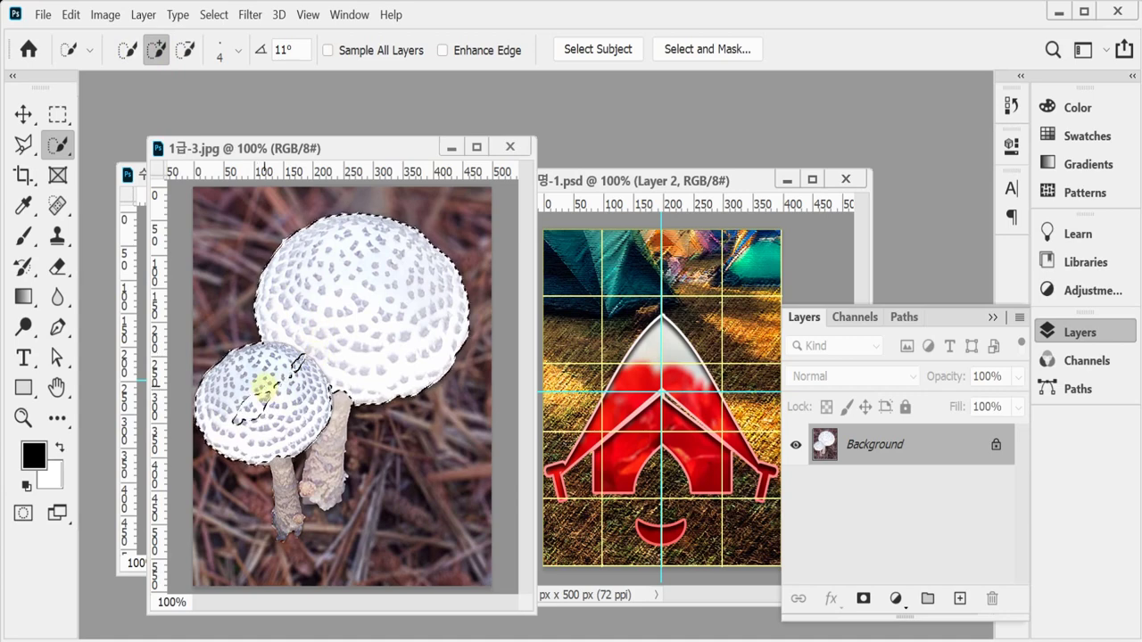
{"action": "key", "text": "bracketright"}
{"action": "key", "text": "bracketright"}
{"action": "key", "text": "bracketright"}
{"action": "key", "text": "bracketright"}
{"action": "key", "text": "bracketright"}
{"action": "key", "text": "bracketright"}
{"action": "key", "text": "bracketright"}
{"action": "key", "text": "bracketright"}
{"action": "key", "text": "bracketright"}
{"action": "key", "text": "bracketright"}
{"action": "key", "text": "bracketright"}
{"action": "key", "text": "bracketright"}
{"action": "key", "text": "bracketright"}
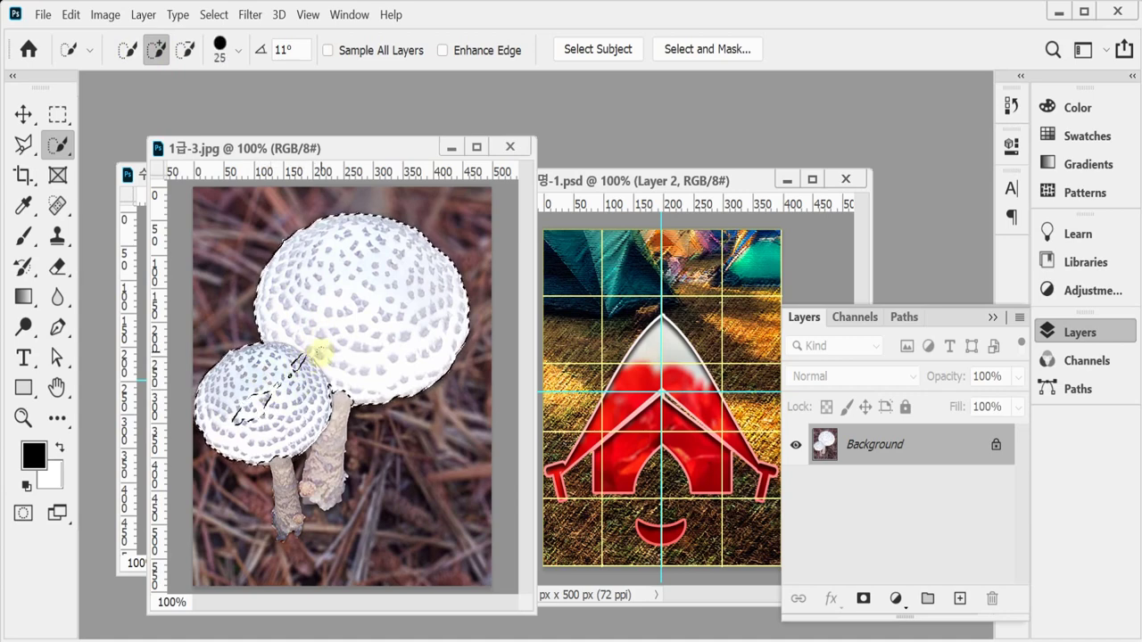
{"action": "left_click", "coordinate": [252, 405]}
{"action": "mouse_move", "coordinate": [253, 406]}
{"action": "left_mouse_down"}
{"action": "mouse_move", "coordinate": [272, 384]}
{"action": "mouse_move", "coordinate": [279, 464]}
{"action": "left_mouse_up"}
Extend the selection down over both mushroom stems with a 20 px Quick Selection brush
{"action": "key", "text": "bracketleft"}
{"action": "key", "text": "bracketleft"}
{"action": "key", "text": "bracketleft"}
{"action": "key", "text": "bracketleft"}
{"action": "key", "text": "bracketleft"}
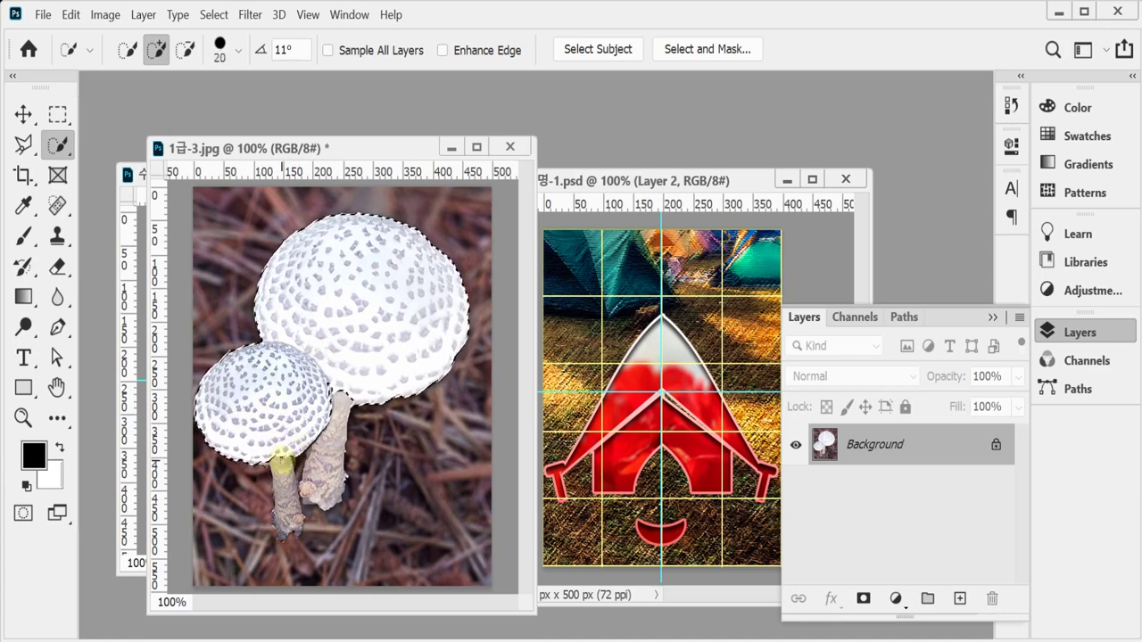
{"action": "left_click_drag", "start_coordinate": [280, 465], "coordinate": [289, 526]}
{"action": "mouse_move", "coordinate": [323, 473]}
{"action": "left_mouse_down"}
{"action": "mouse_move", "coordinate": [326, 392]}
{"action": "mouse_move", "coordinate": [344, 450]}
{"action": "mouse_move", "coordinate": [333, 470]}
{"action": "left_mouse_up"}
Refine the selection around the two stems with a 9 px brush, including the lower tip of the front stem
{"action": "scroll", "coordinate": [333, 470], "scroll_direction": "up", "scroll_amount": 1, "text": "alt"}
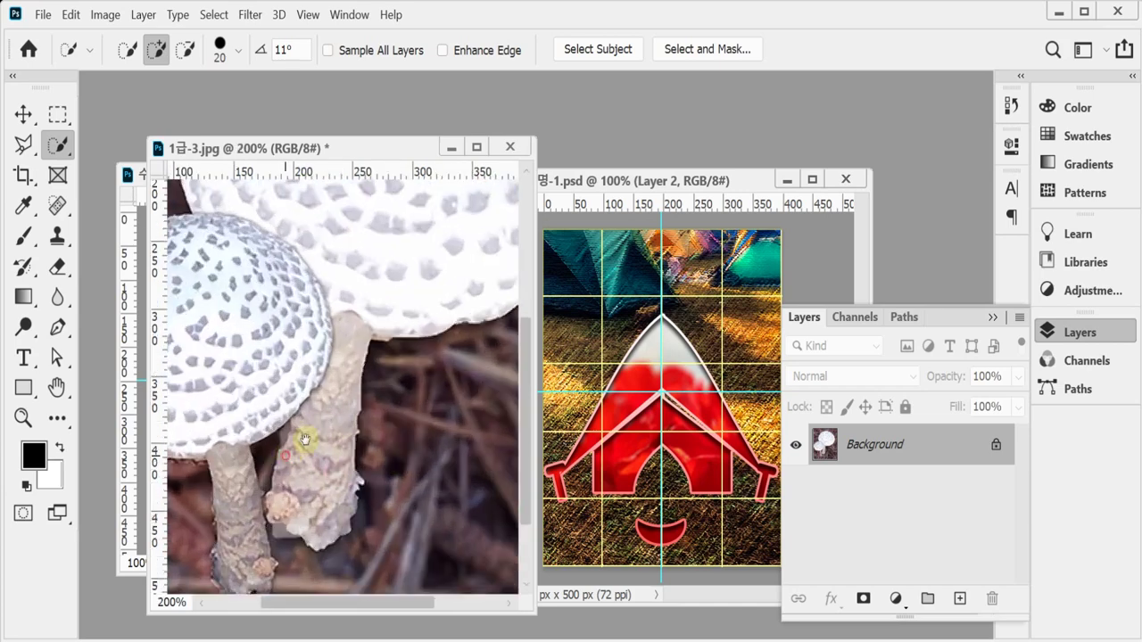
{"action": "left_click_drag", "start_coordinate": [258, 491], "coordinate": [292, 459]}
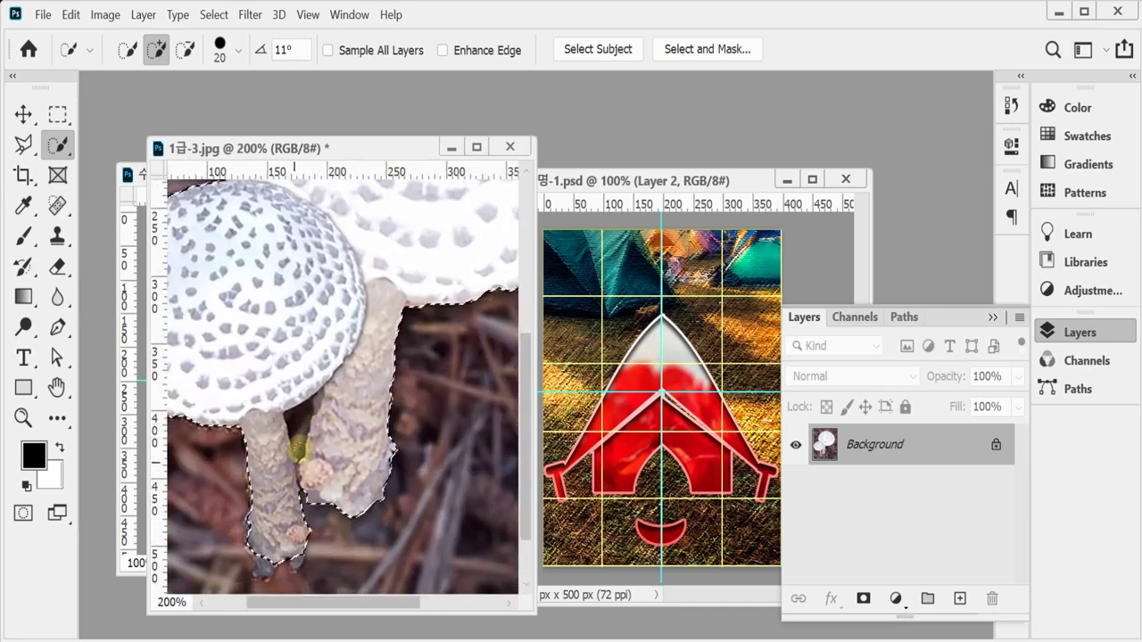
{"action": "key", "text": "bracketleft"}
{"action": "key", "text": "bracketleft"}
{"action": "key", "text": "bracketleft"}
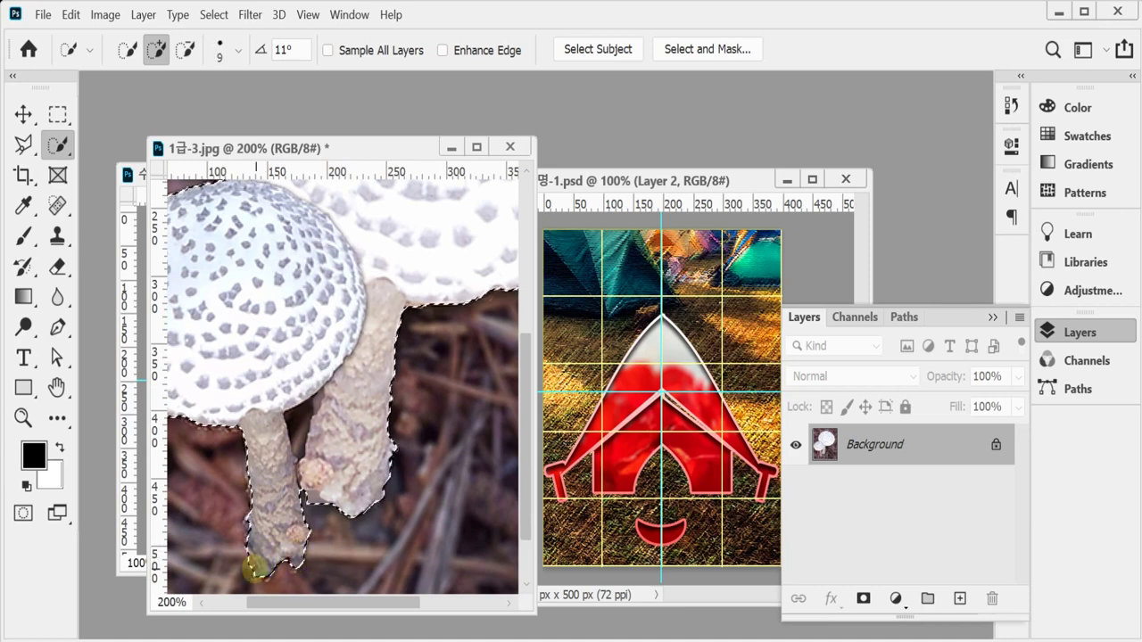
{"action": "key", "text": "alt"}
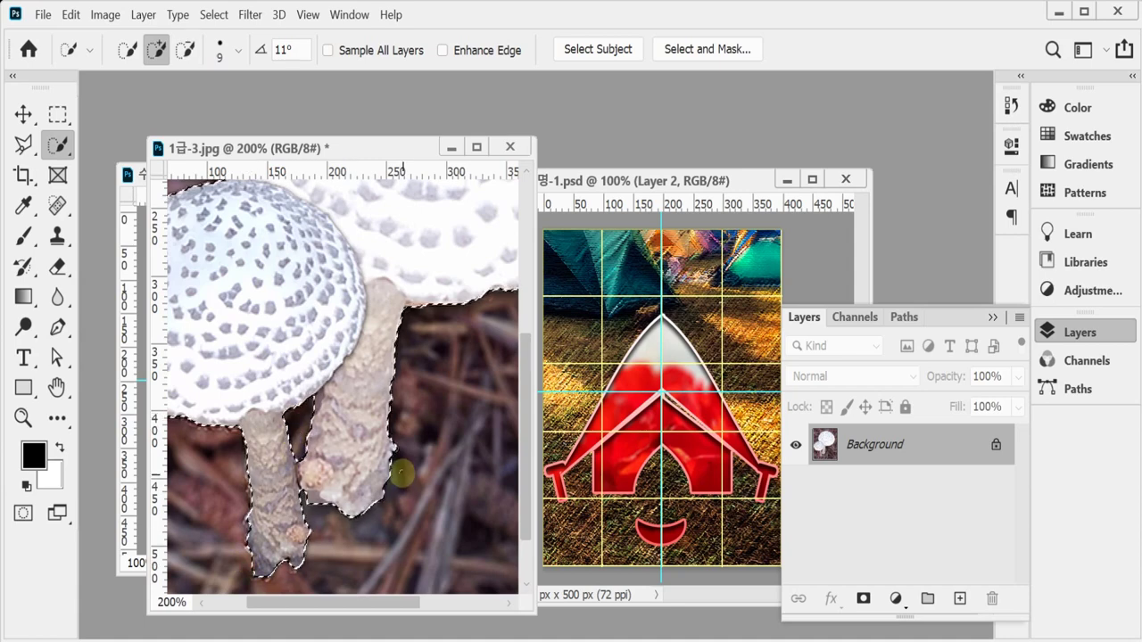
{"action": "left_click", "coordinate": [414, 399], "text": "ctrl+alt"}
{"action": "left_click", "coordinate": [414, 399], "text": "ctrl+alt"}
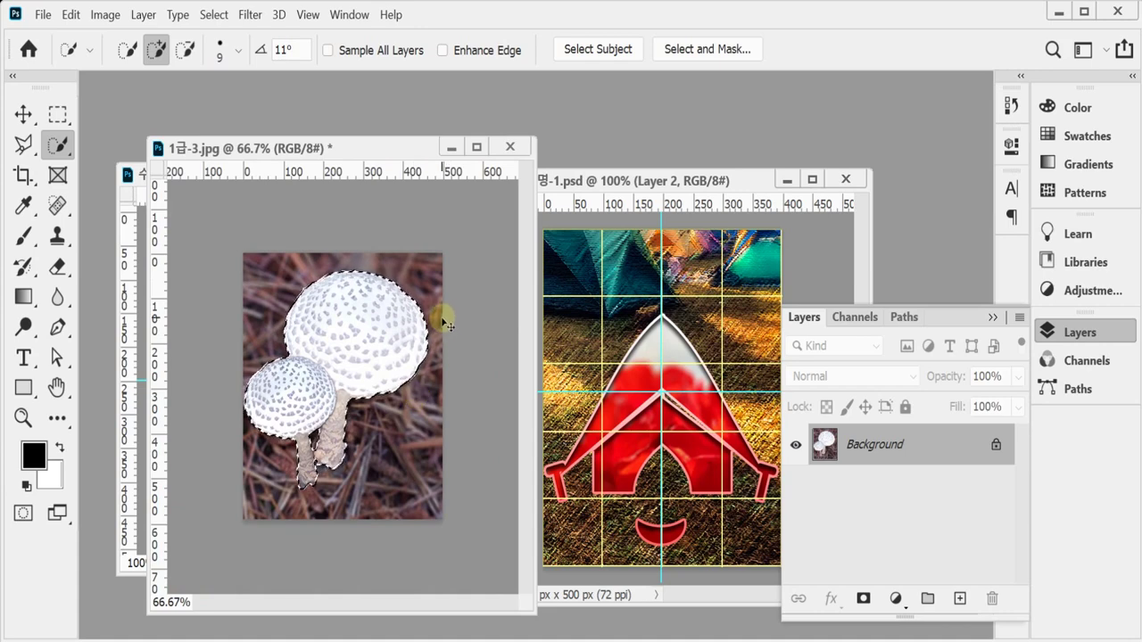
Close the mushroom photo and paste the copied mushrooms into the poster document
{"action": "key", "text": "ctrl+w"}
{"action": "left_click", "coordinate": [622, 280]}
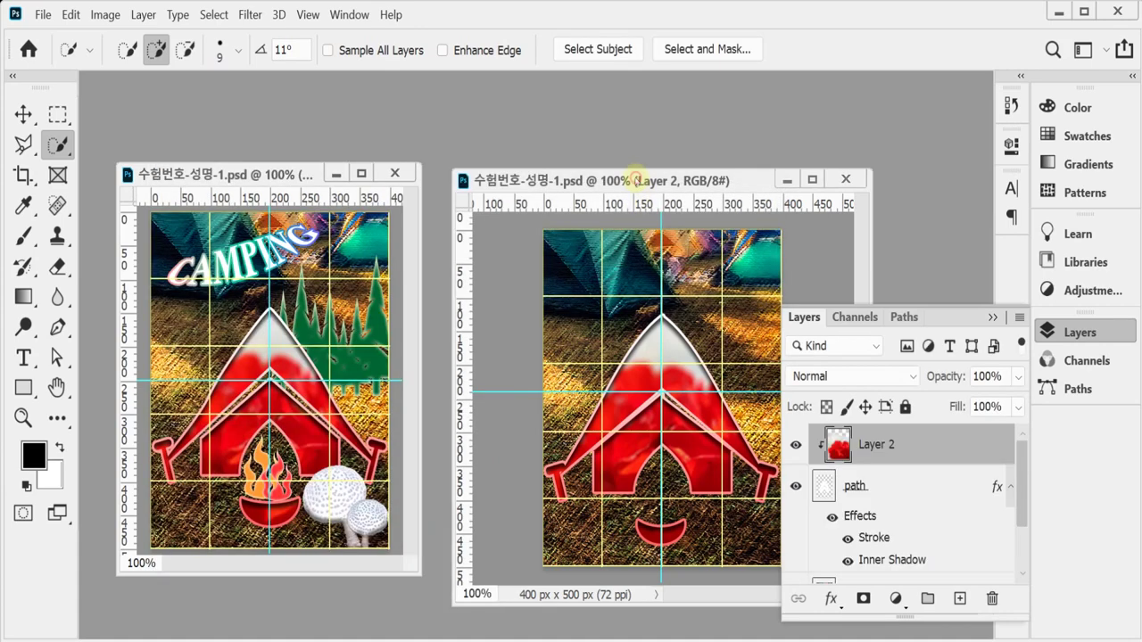
{"action": "key", "text": "ctrl+v"}
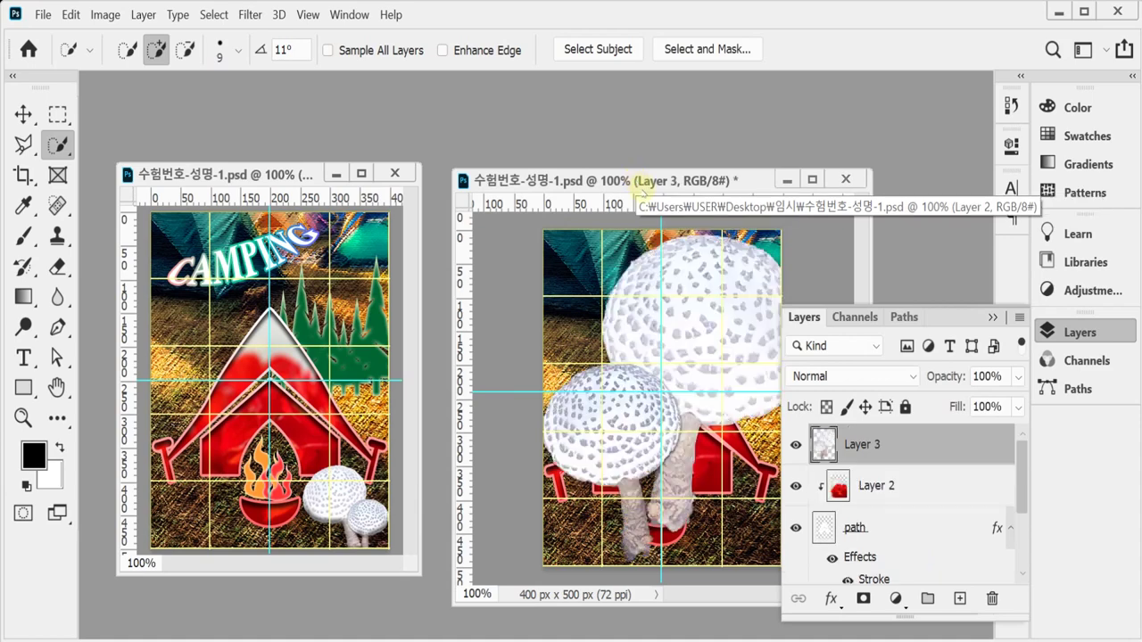
Scale the pasted mushrooms to about 42.6% and move them to the poster's lower-right area
{"action": "key", "text": "ctrl+t"}
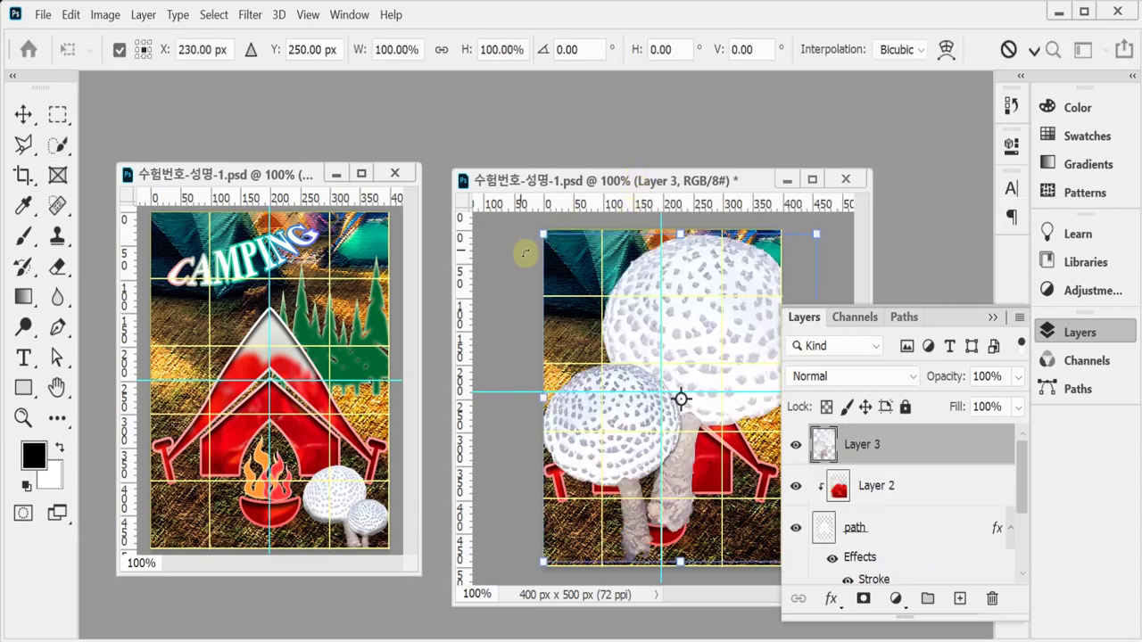
{"action": "left_click_drag", "start_coordinate": [541, 231], "coordinate": [624, 382]}
{"action": "left_click_drag", "start_coordinate": [630, 339], "coordinate": [701, 423]}
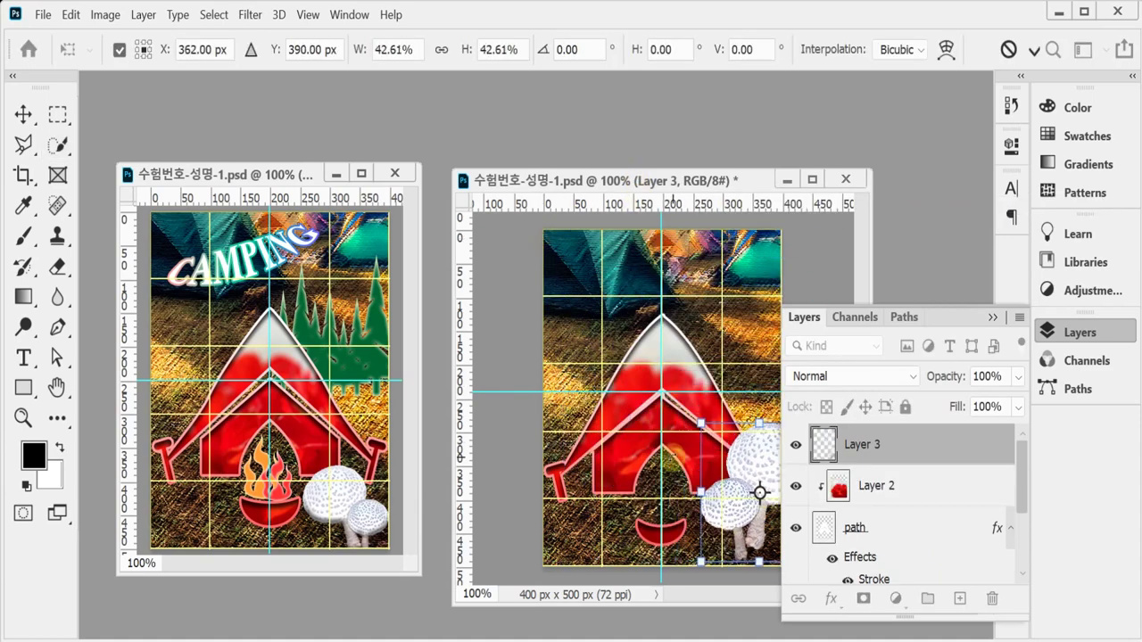
{"action": "left_click_drag", "start_coordinate": [544, 185], "coordinate": [493, 146]}
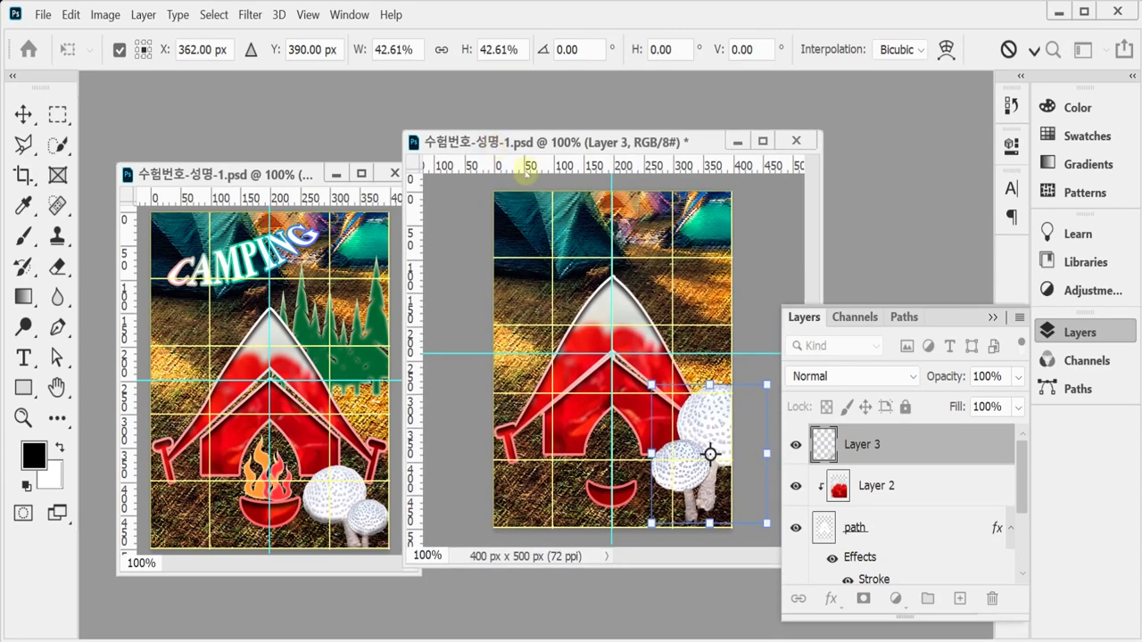
{"action": "left_click_drag", "start_coordinate": [705, 444], "coordinate": [643, 449]}
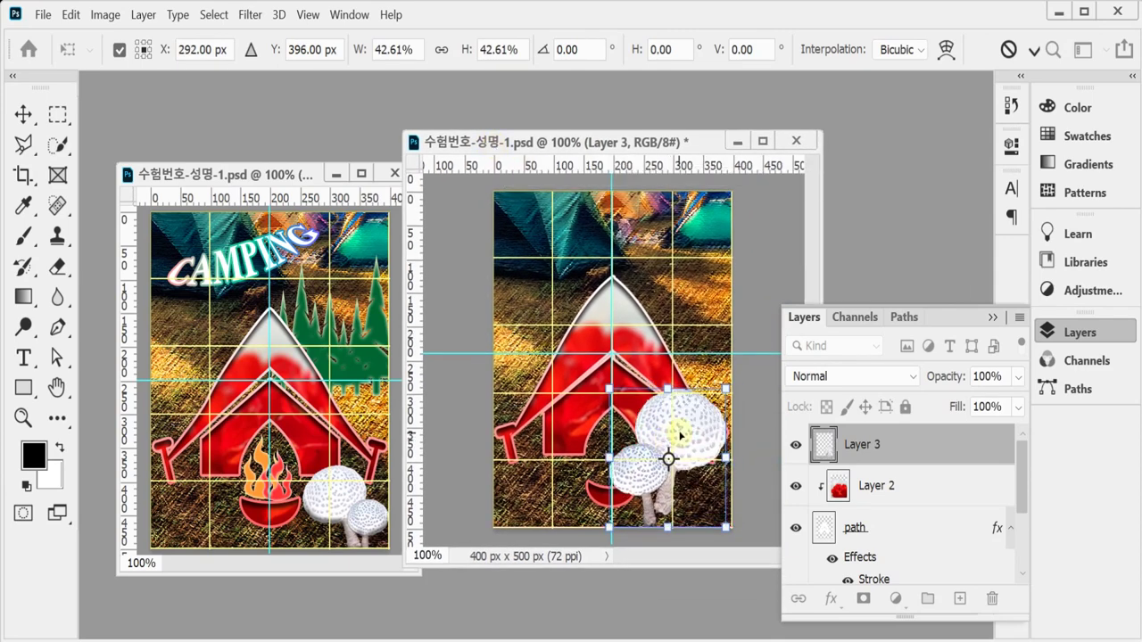
Flip the mushrooms horizontally, shrink them further toward the poster's lower-right corner, and apply the transform
{"action": "right_click", "coordinate": [678, 432]}
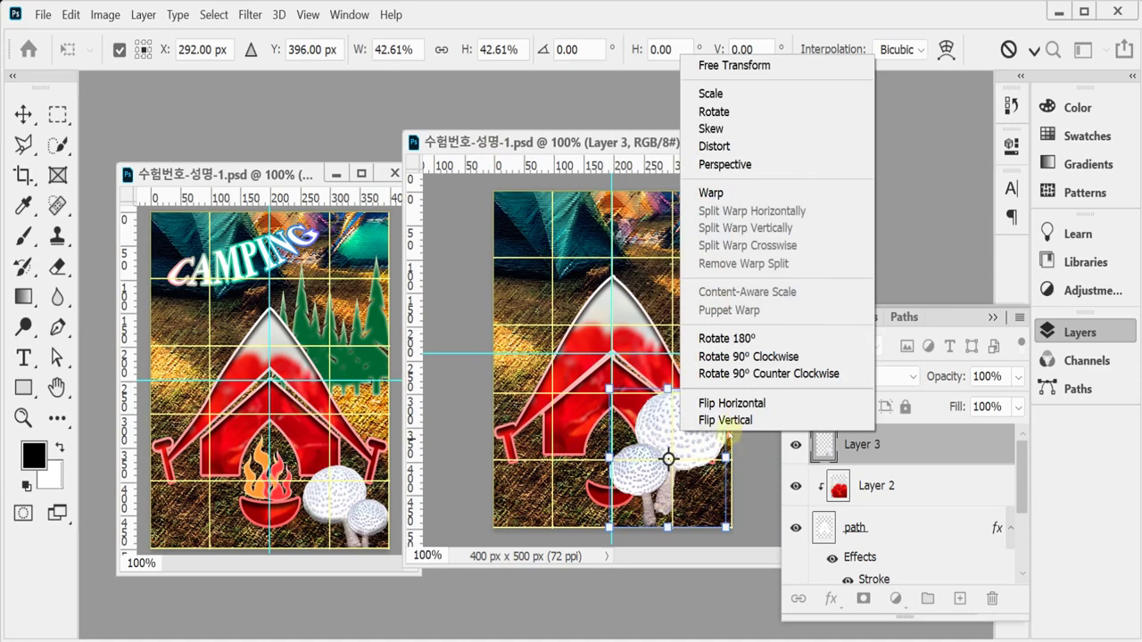
{"action": "left_click", "coordinate": [727, 403]}
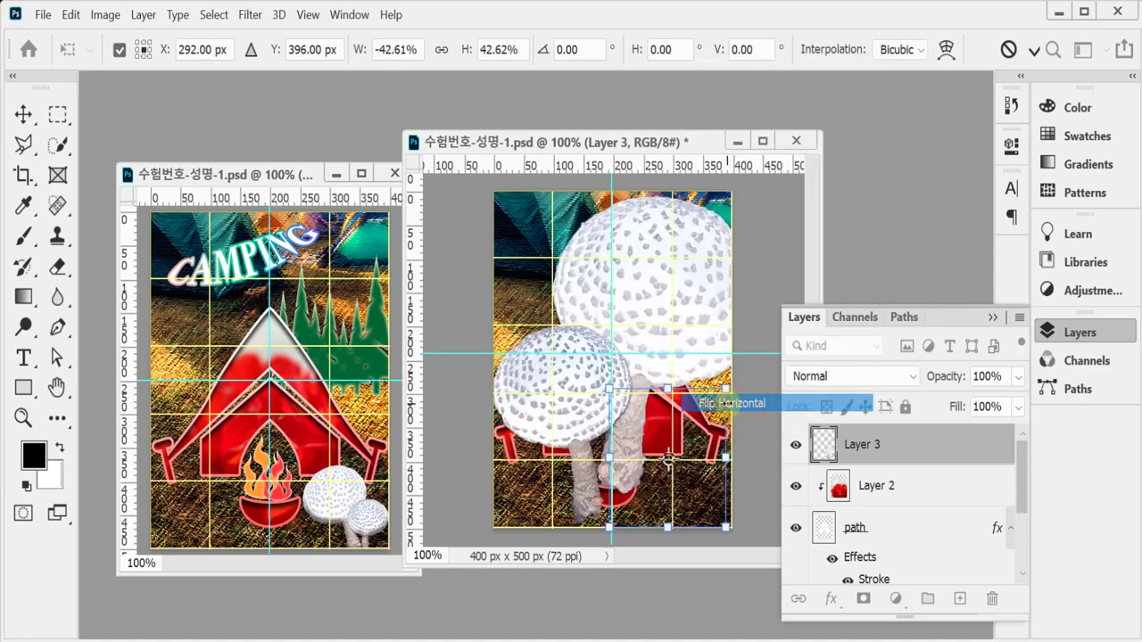
{"action": "left_click_drag", "start_coordinate": [610, 390], "coordinate": [688, 465]}
{"action": "key", "text": "Return"}
{"action": "key", "text": "w"}
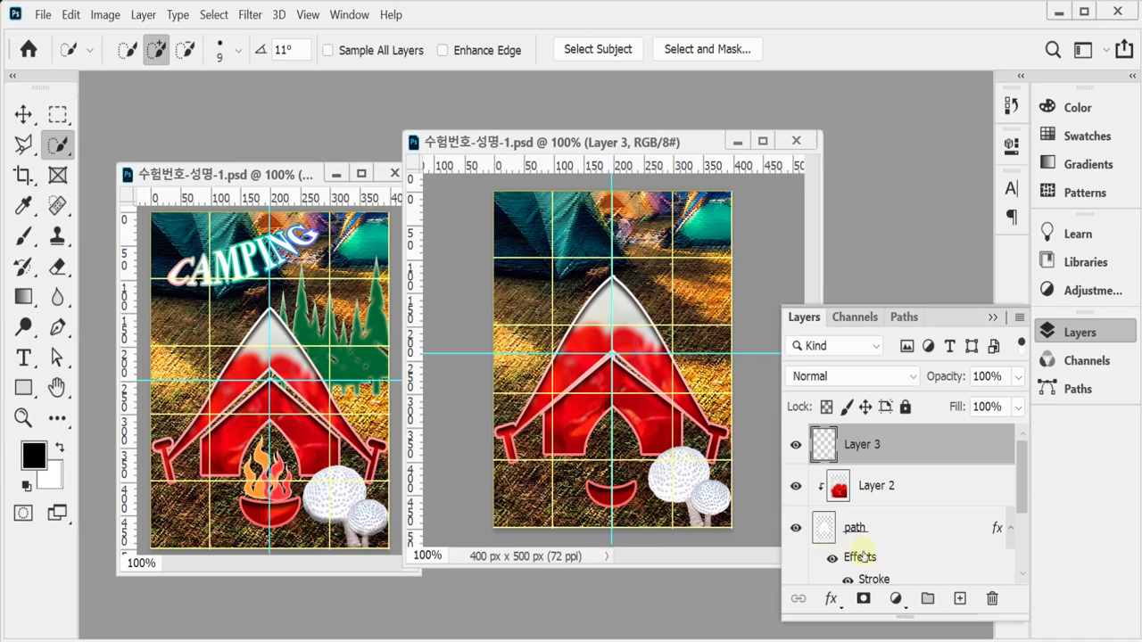
Add a Bevel & Emboss style with a 10 px size to the mushroom layer and save the document
{"action": "left_click", "coordinate": [830, 599]}
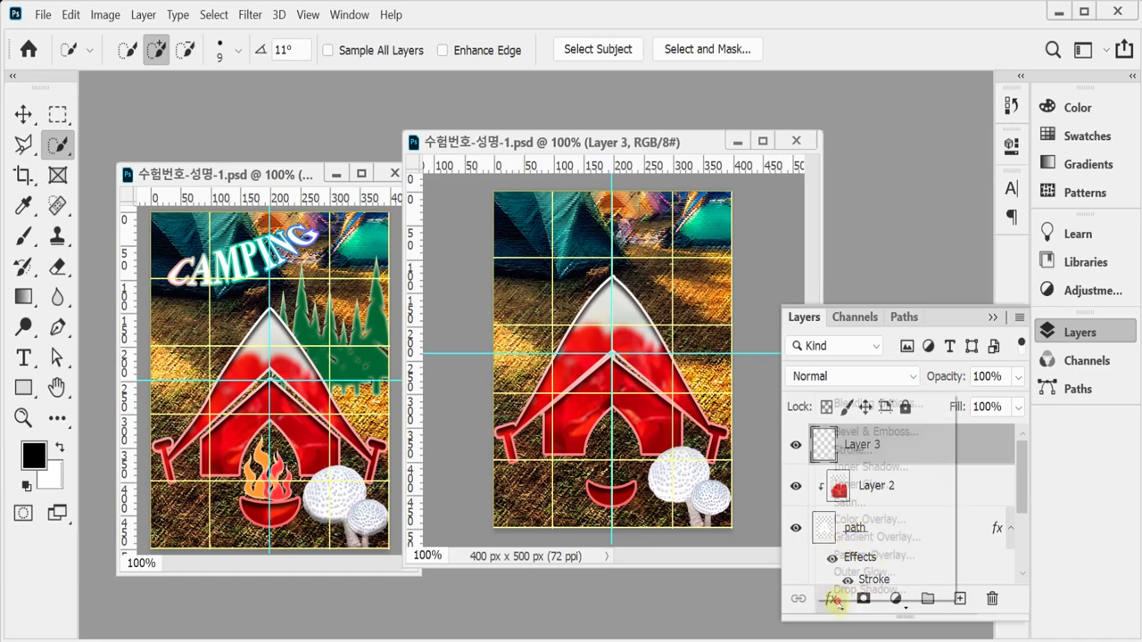
{"action": "left_click", "coordinate": [886, 440]}
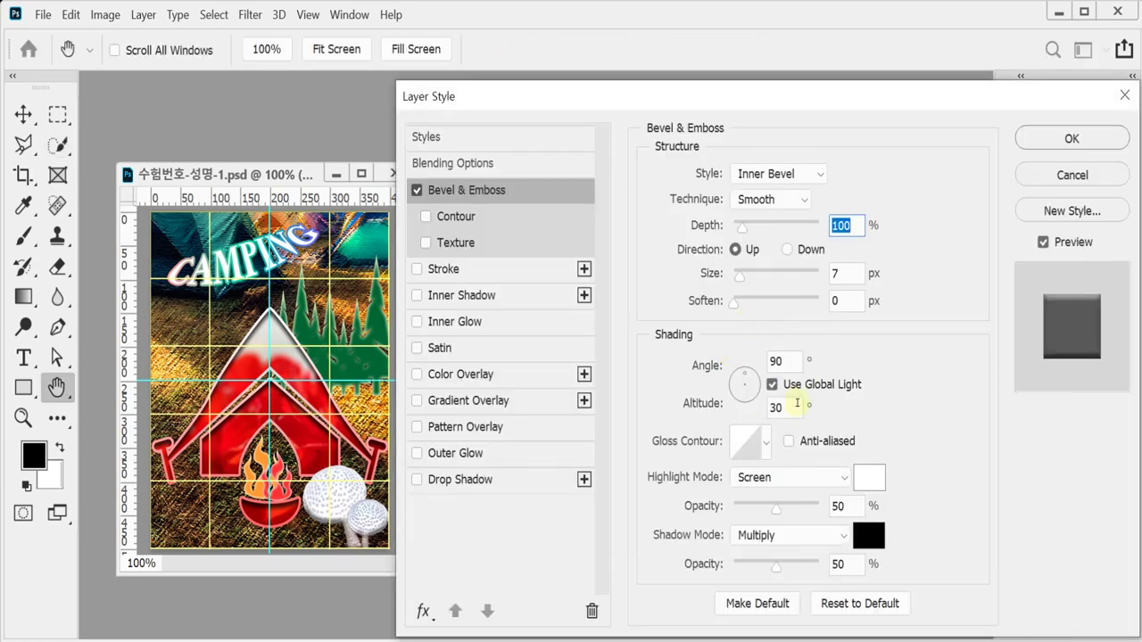
{"action": "left_click", "coordinate": [845, 280]}
{"action": "type", "text": "10"}
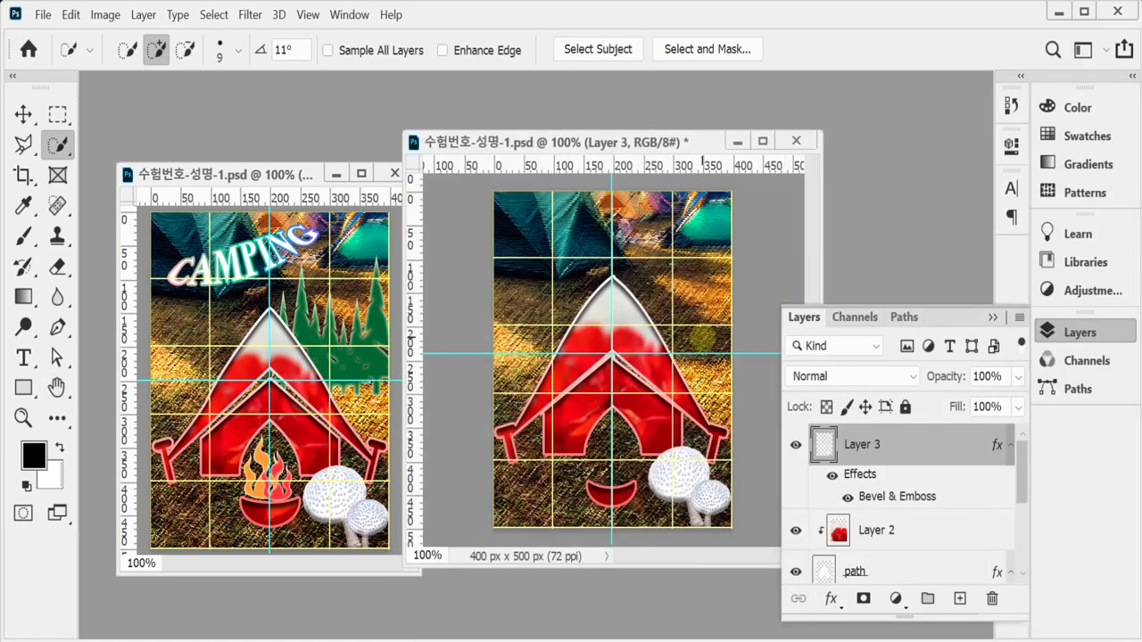
{"action": "key", "text": "ctrl+s"}
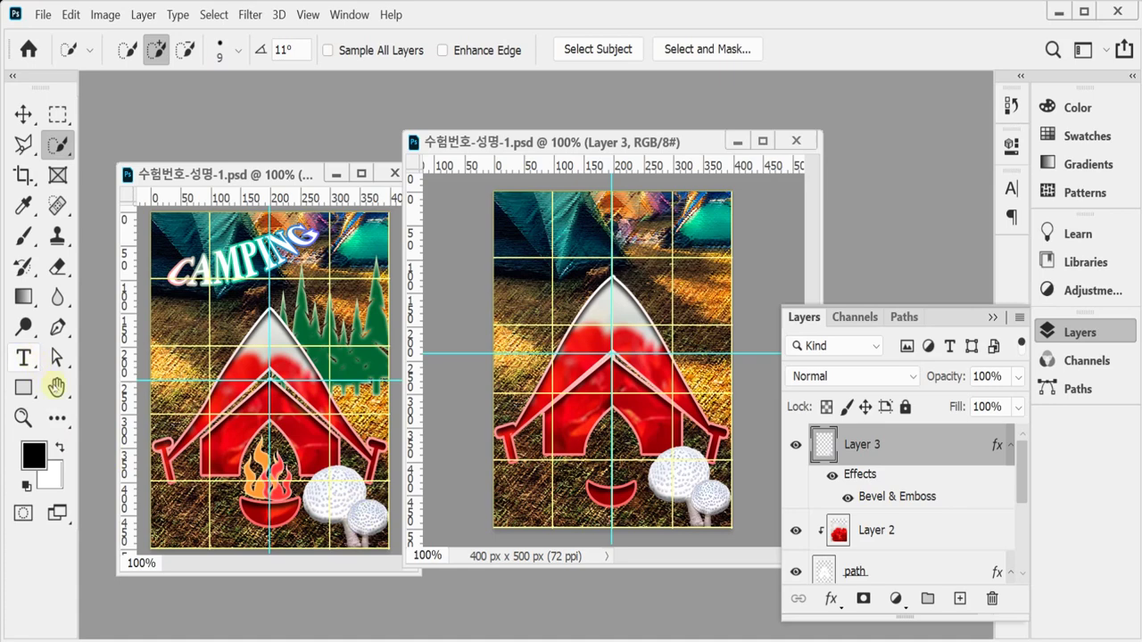
Draw the fire custom shape from the Nature set, about 67 x 98 px, rising from the red bowl below the tent
{"action": "left_click", "coordinate": [23, 386]}
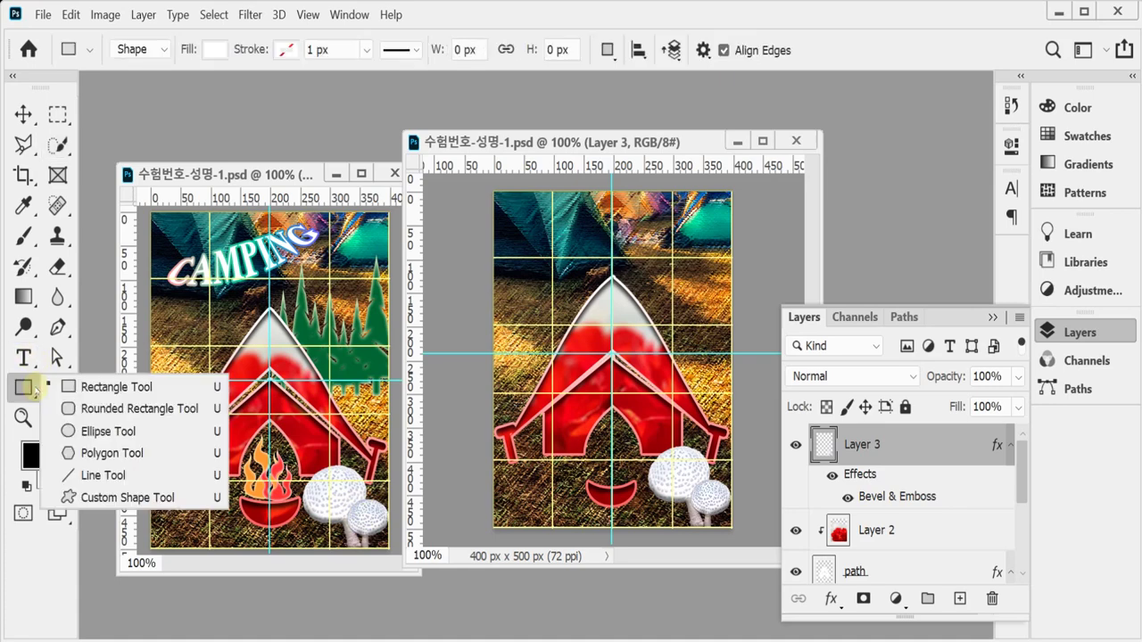
{"action": "left_click", "coordinate": [138, 498]}
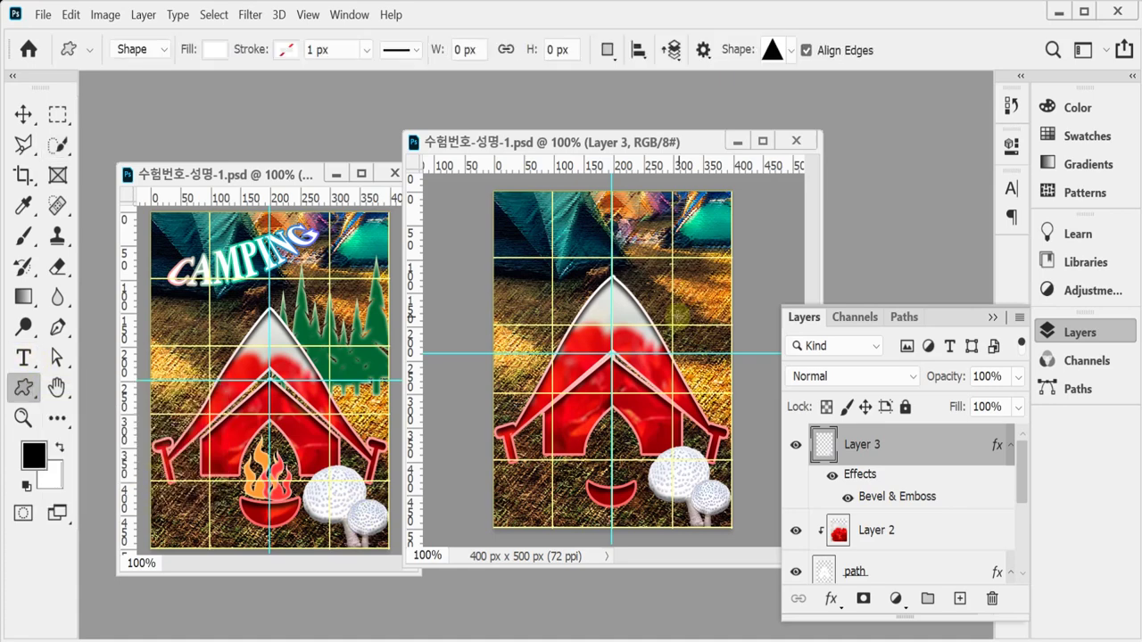
{"action": "left_click", "coordinate": [789, 53]}
{"action": "left_click", "coordinate": [689, 223]}
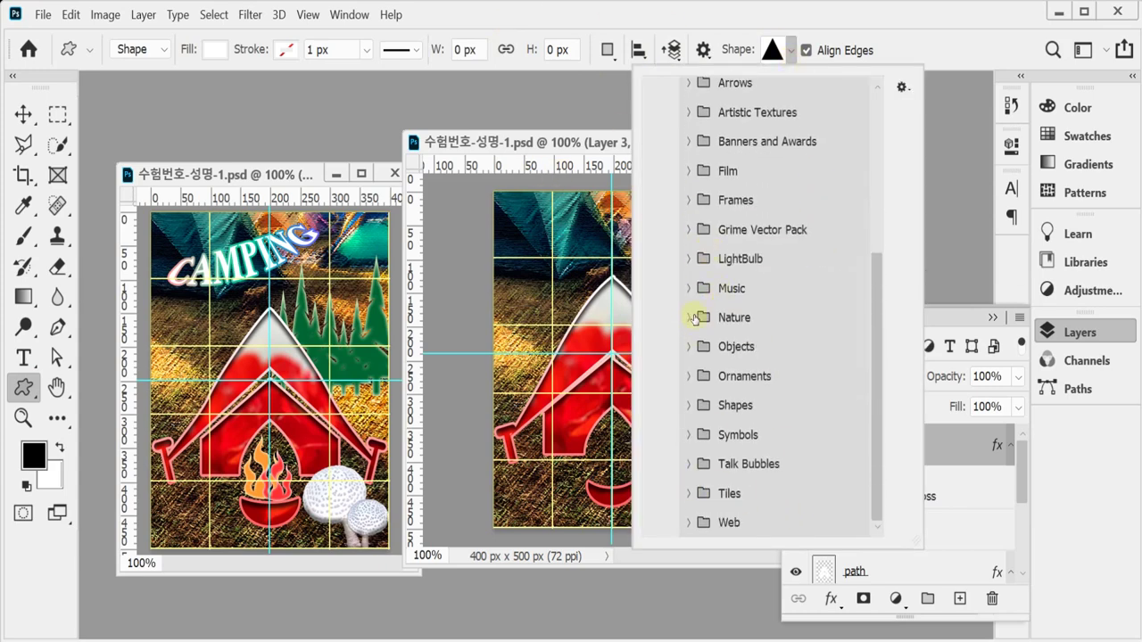
{"action": "left_click", "coordinate": [692, 318]}
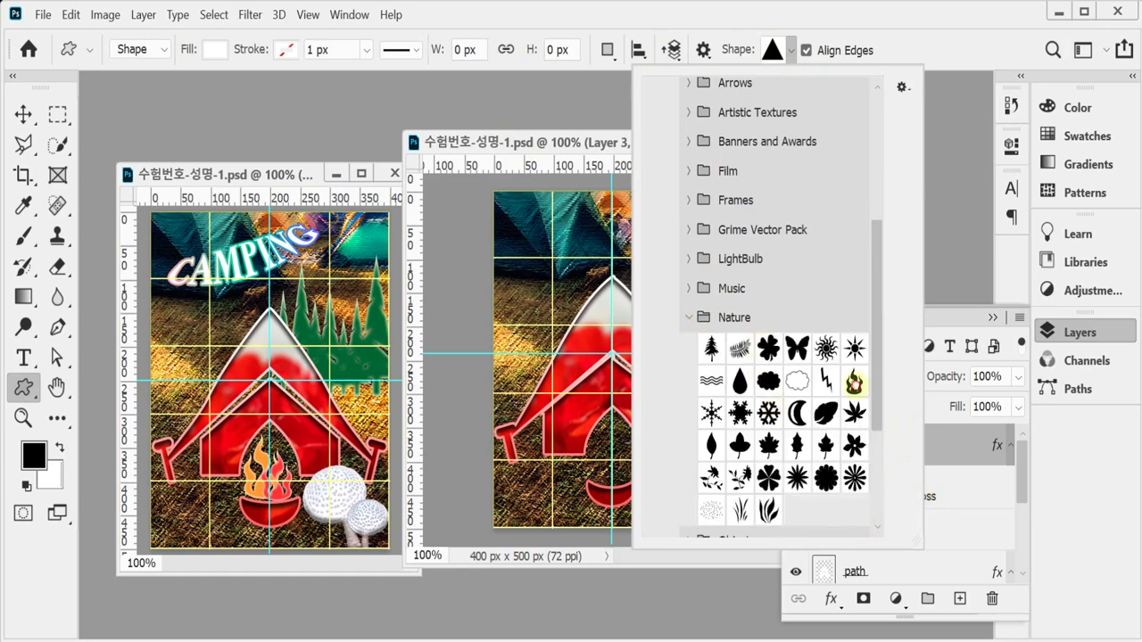
{"action": "left_click", "coordinate": [855, 382]}
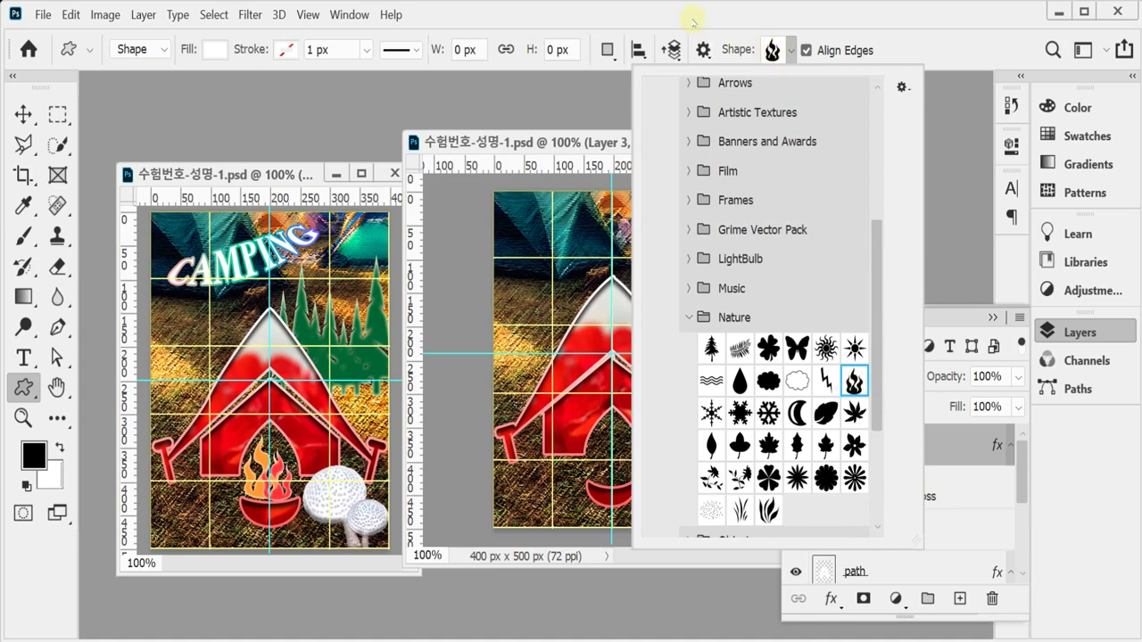
{"action": "left_click", "coordinate": [692, 290]}
{"action": "left_click", "coordinate": [662, 9]}
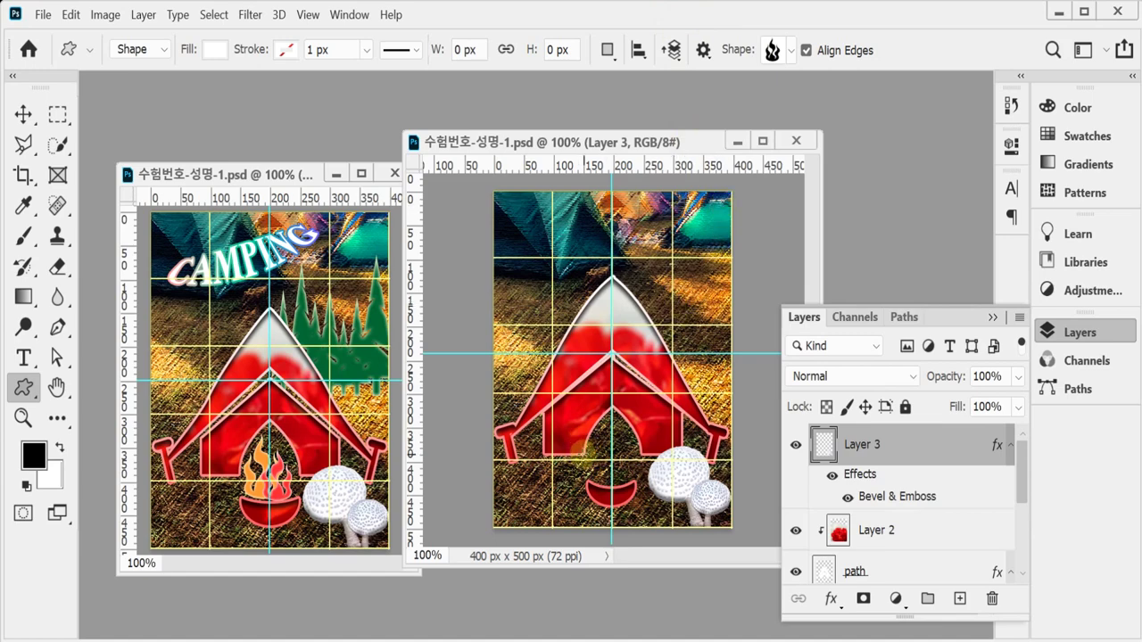
{"action": "left_click_drag", "start_coordinate": [585, 455], "coordinate": [605, 482]}
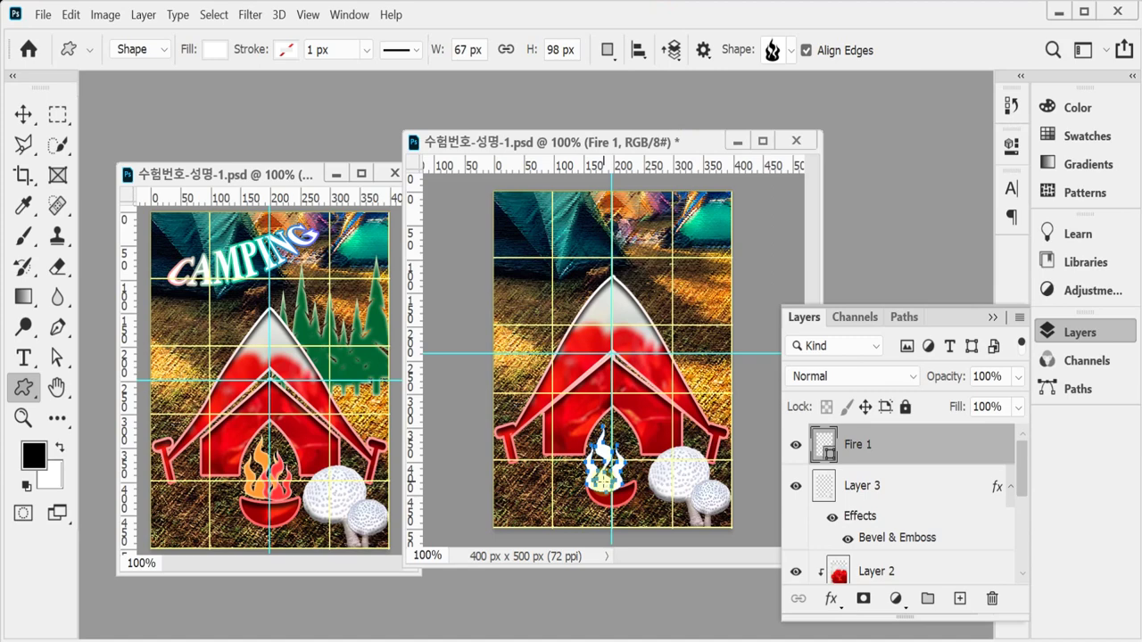
Set the fire shape's fill color to orange, hex f93
{"action": "left_click", "coordinate": [830, 451], "text": "ctrl"}
{"action": "double_click", "coordinate": [830, 451]}
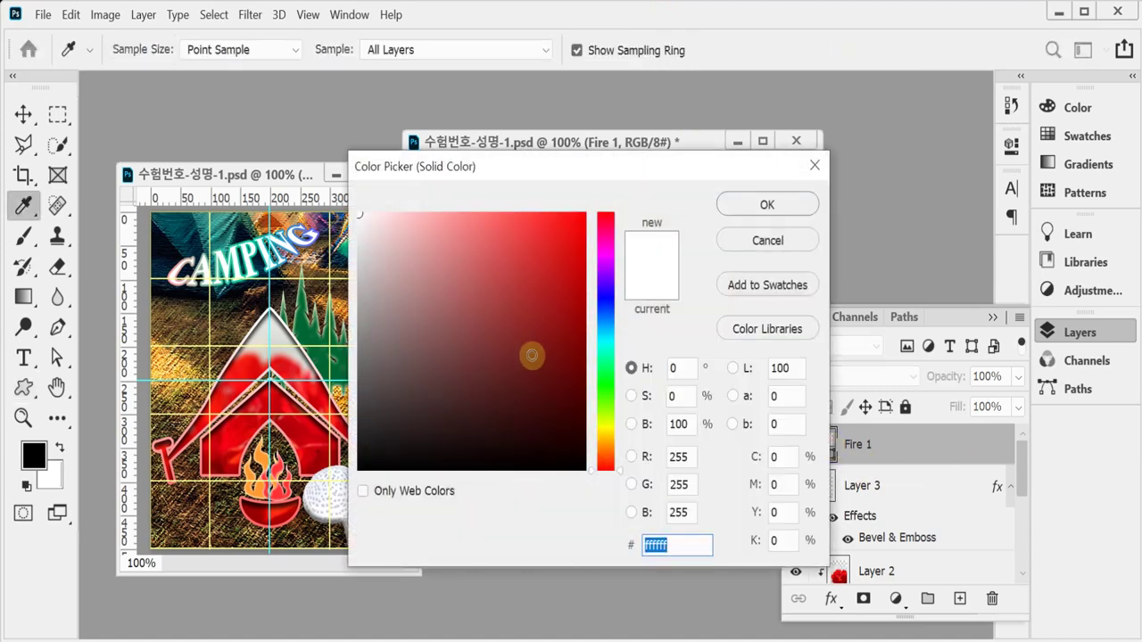
{"action": "type", "text": "f"}
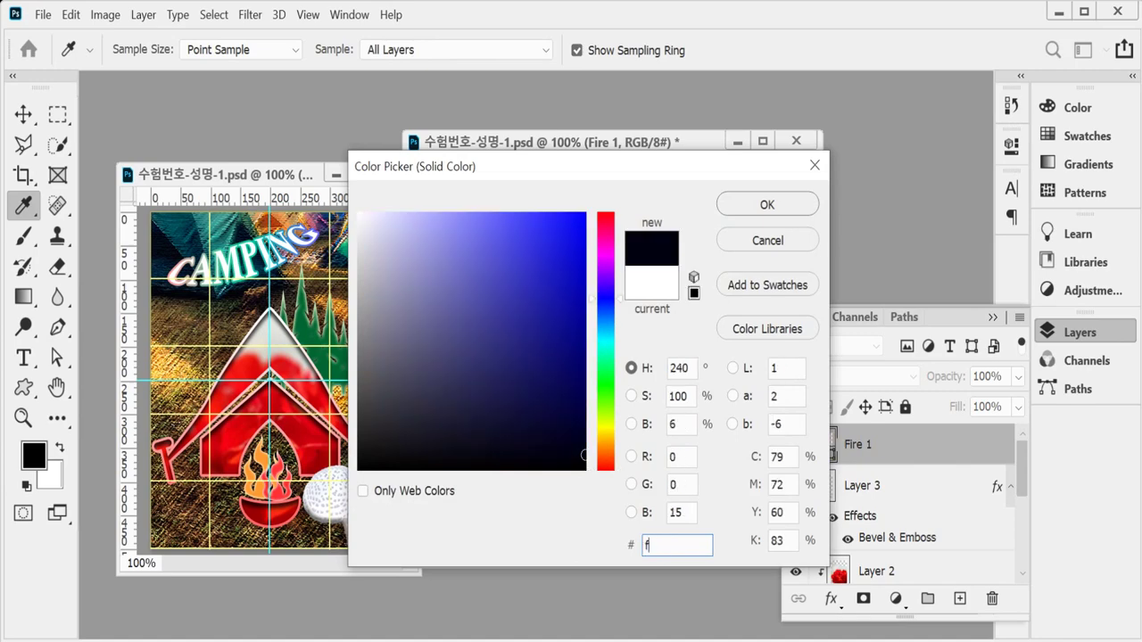
{"action": "type", "text": "9"}
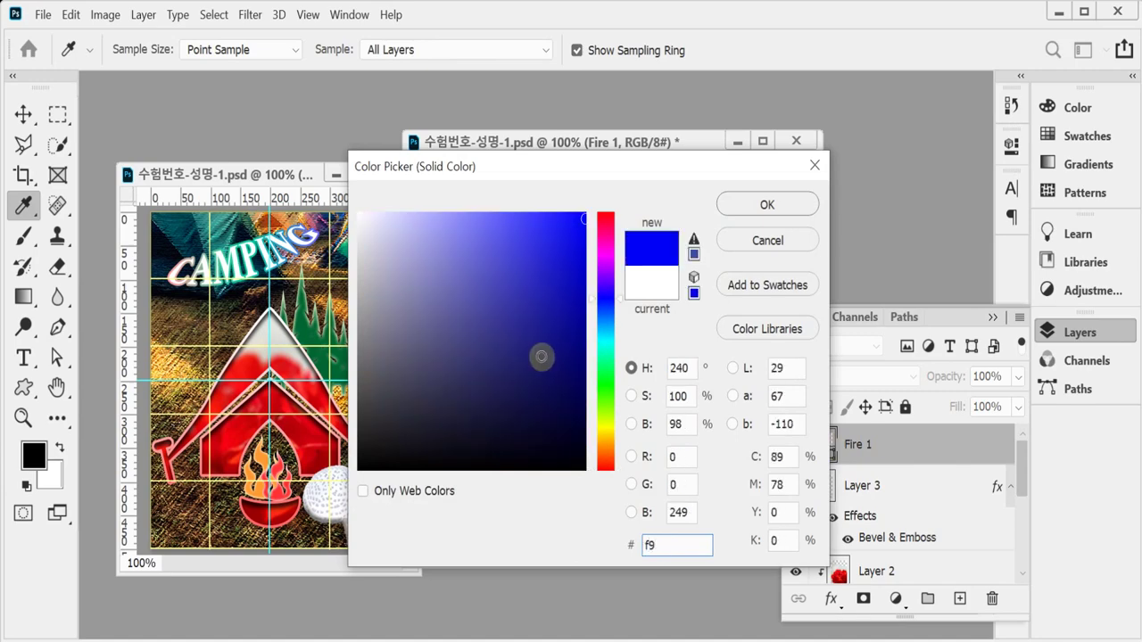
{"action": "type", "text": "3"}
{"action": "key", "text": "Return"}
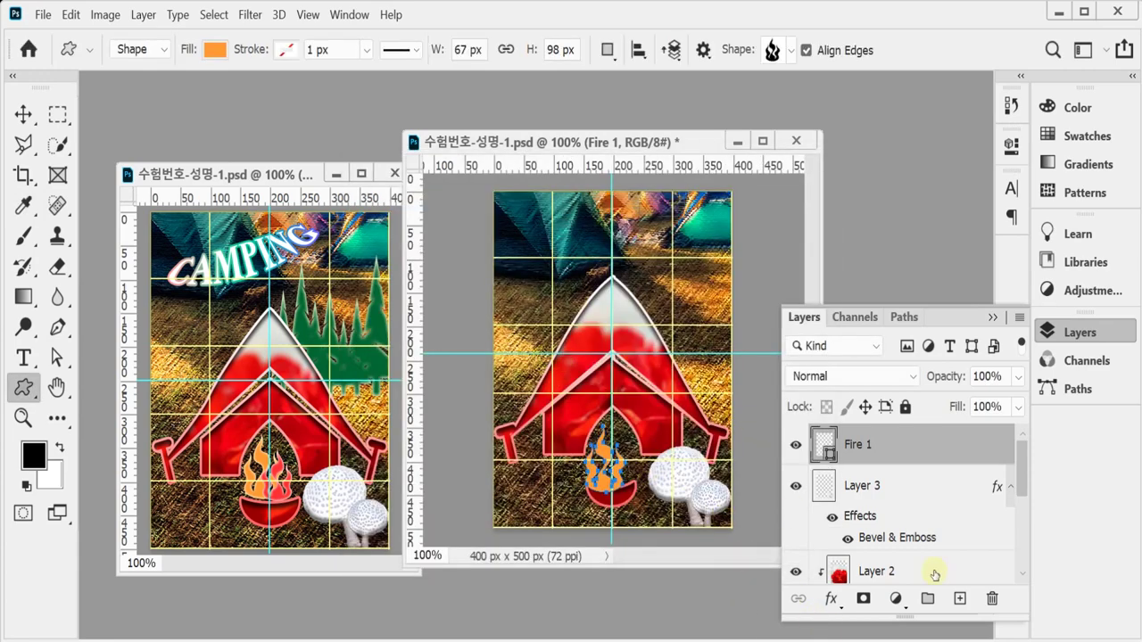
Add an Inner Glow style to the orange fire shape with a pale yellow glow color
{"action": "left_click", "coordinate": [831, 601]}
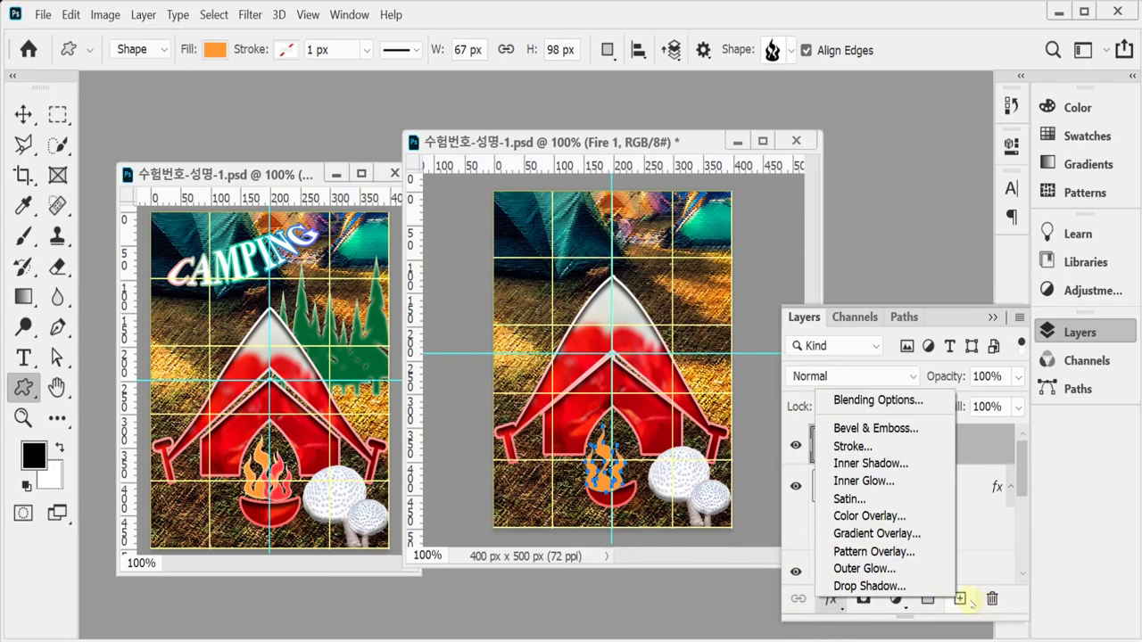
{"action": "left_click", "coordinate": [925, 481]}
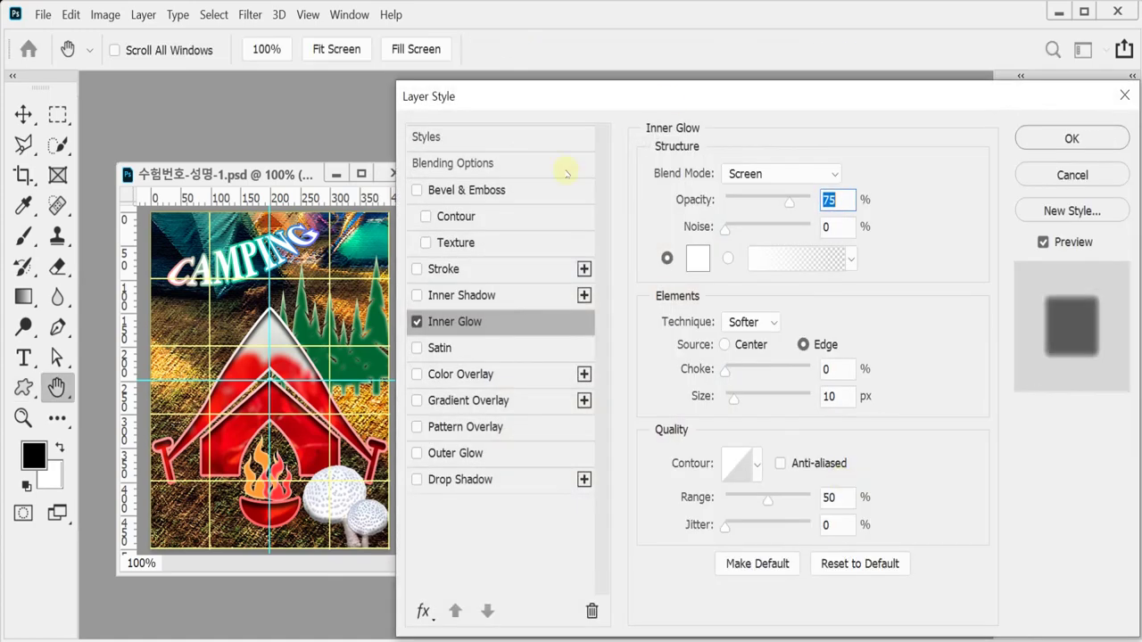
{"action": "left_click", "coordinate": [695, 258]}
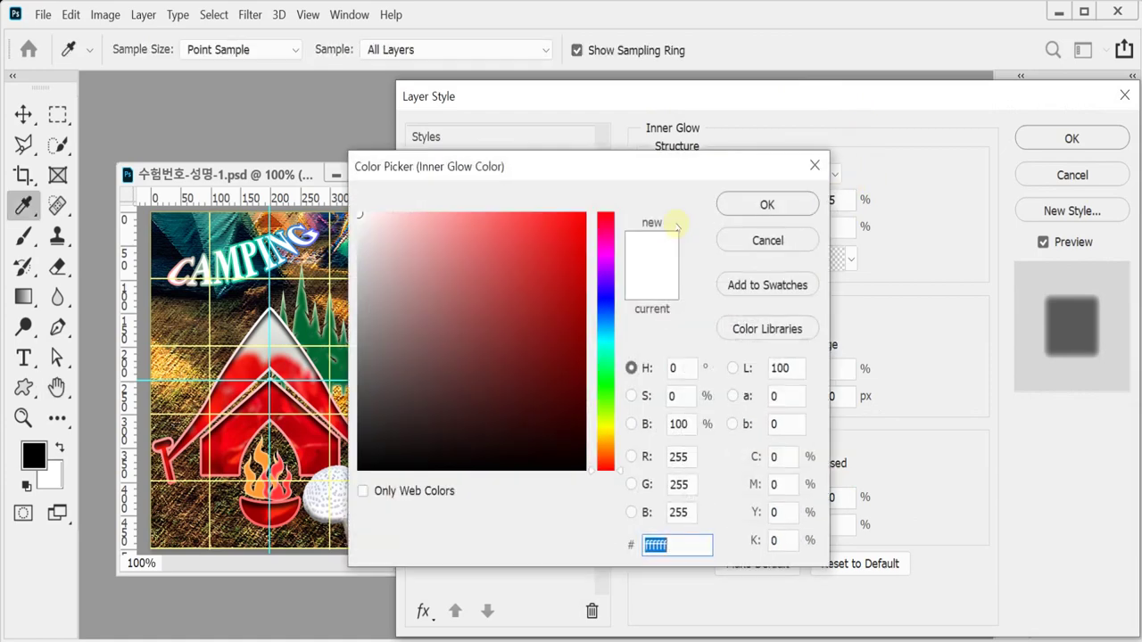
{"action": "left_click", "coordinate": [606, 427]}
{"action": "left_click", "coordinate": [427, 233]}
{"action": "left_click", "coordinate": [404, 213]}
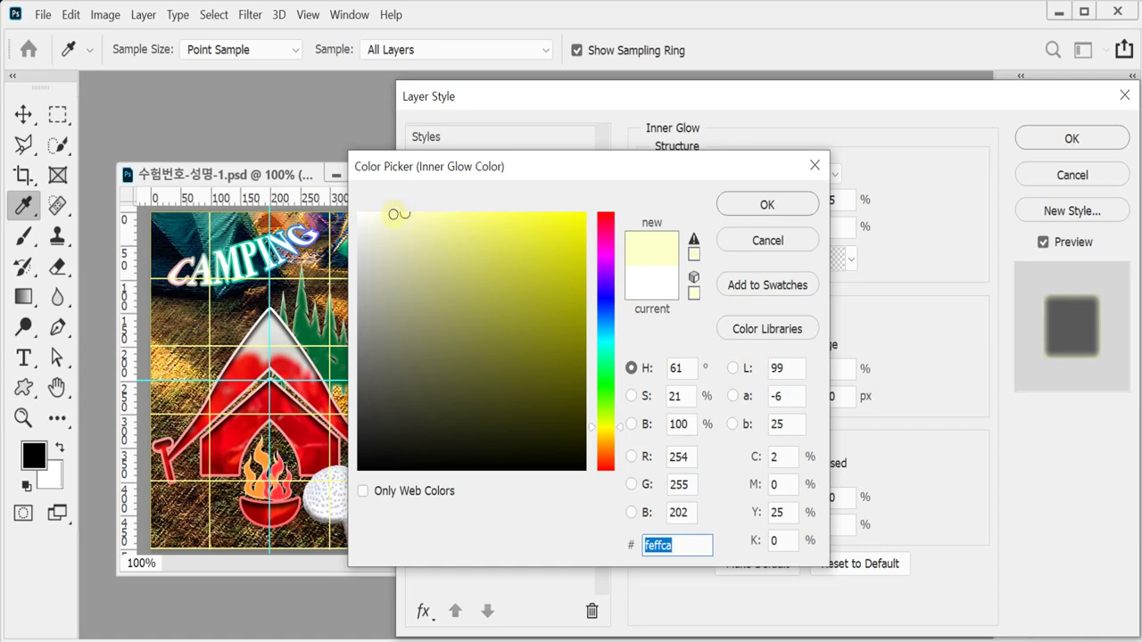
{"action": "left_click", "coordinate": [392, 212]}
{"action": "left_click", "coordinate": [749, 203]}
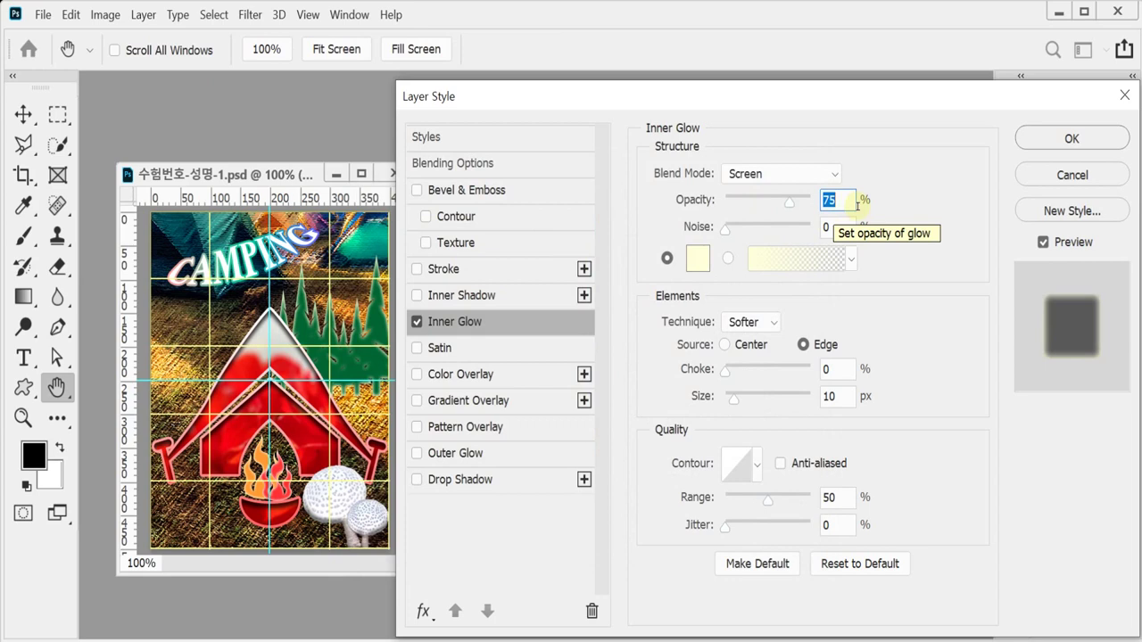
Set the fire's inner glow size to 5 px and apply the layer style
{"action": "right_click", "coordinate": [842, 398]}
{"action": "key", "text": "Escape"}
{"action": "type", "text": "250"}
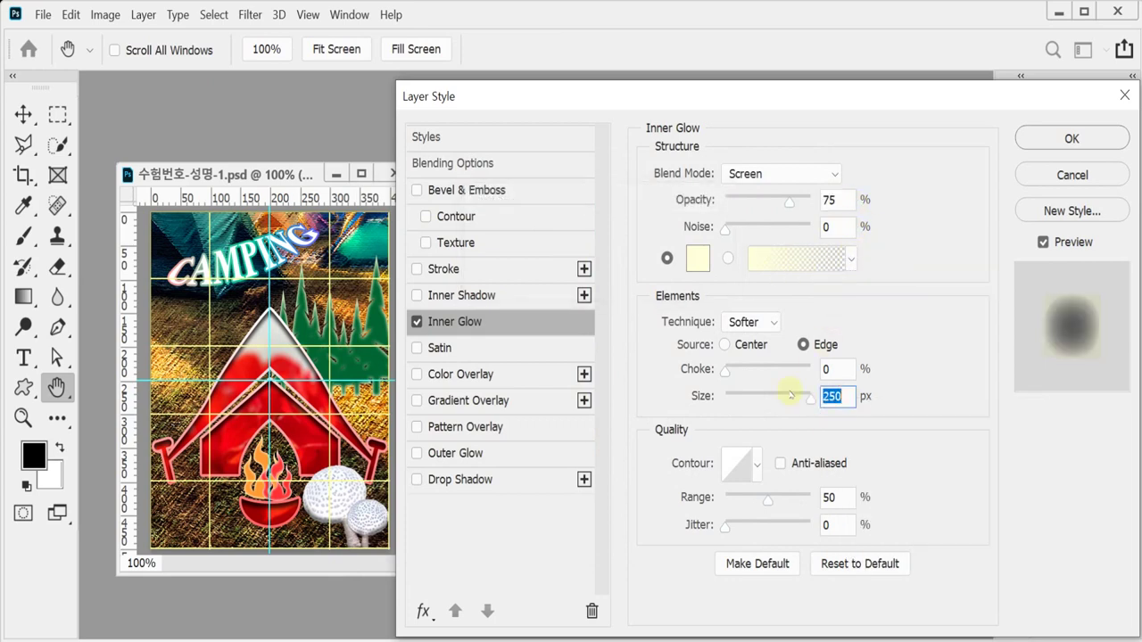
{"action": "type", "text": "5"}
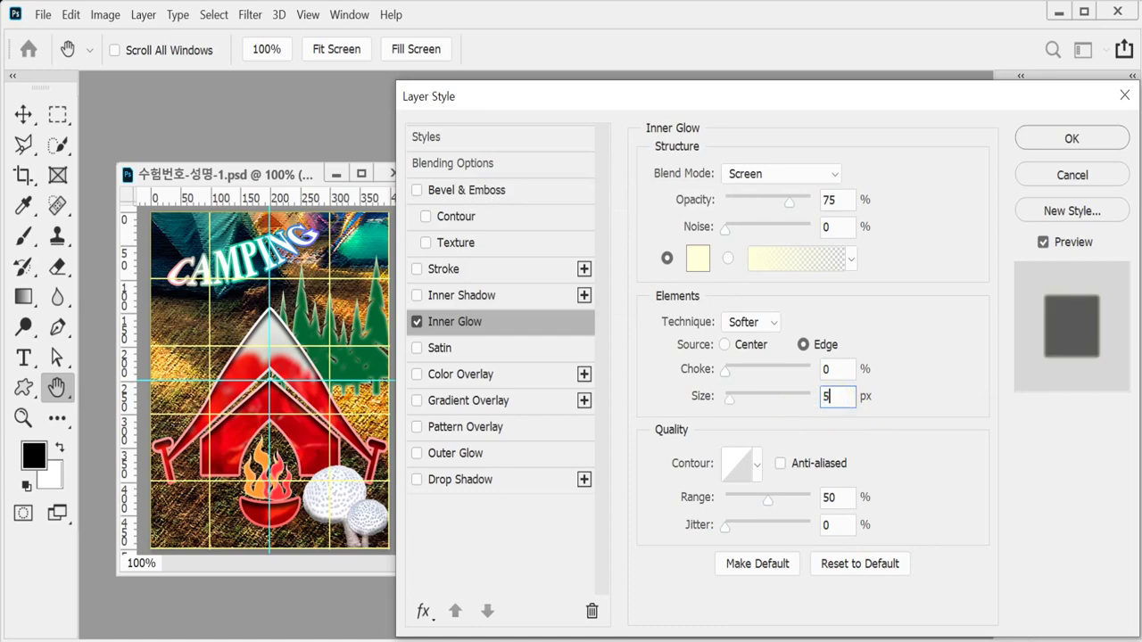
{"action": "key", "text": "Return"}
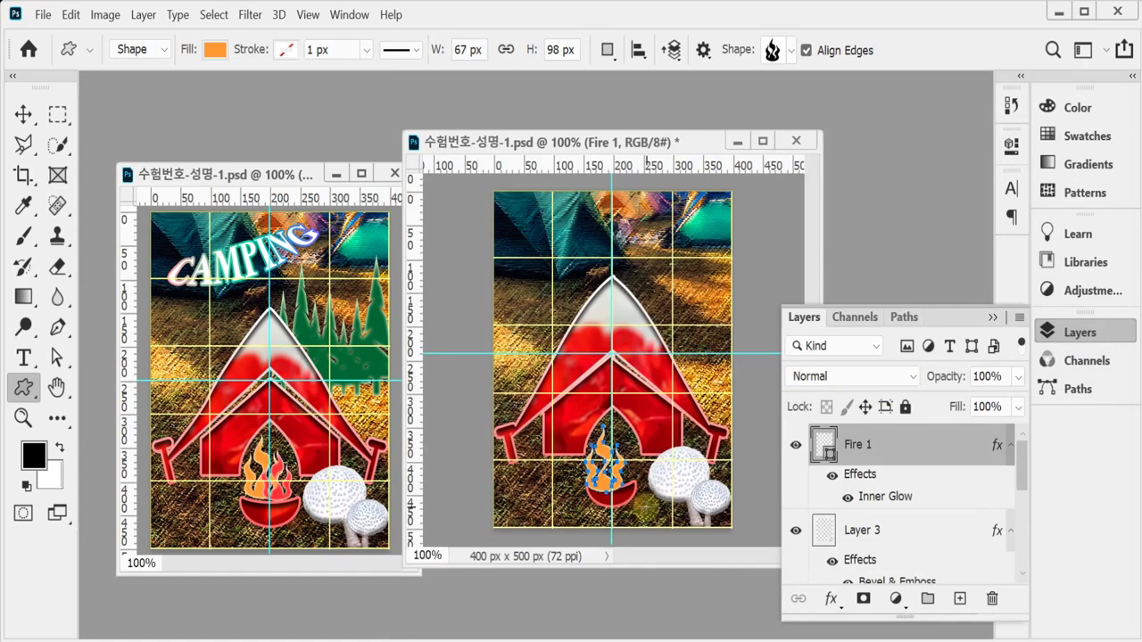
Duplicate the orange fire layer and flip the copy horizontally
{"action": "key", "text": "ctrl+j"}
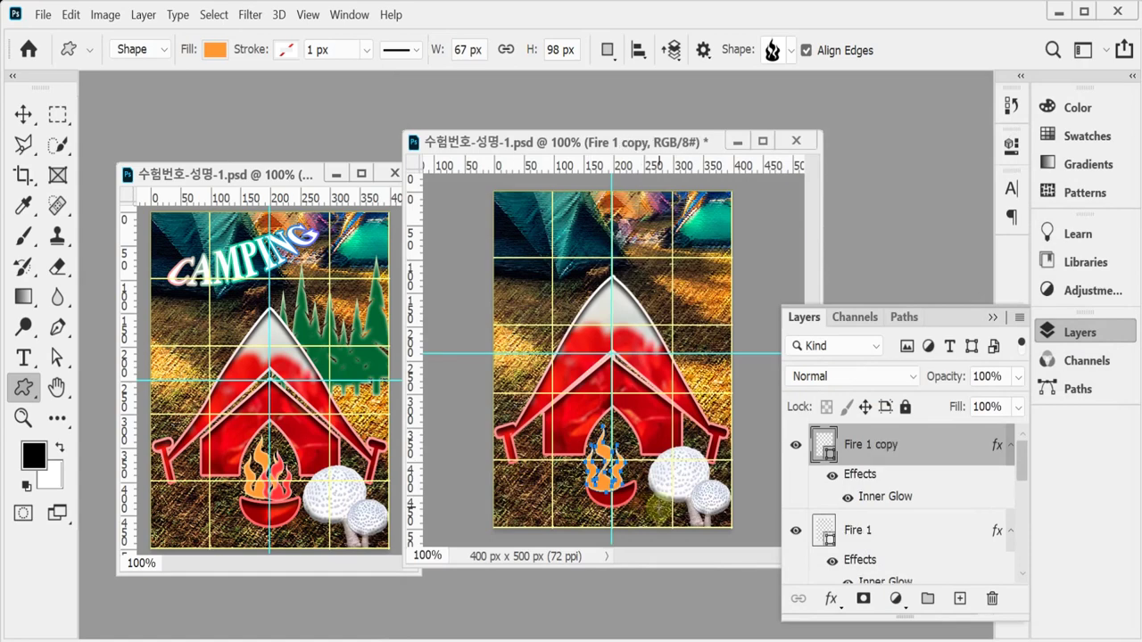
{"action": "key", "text": "ctrl+t"}
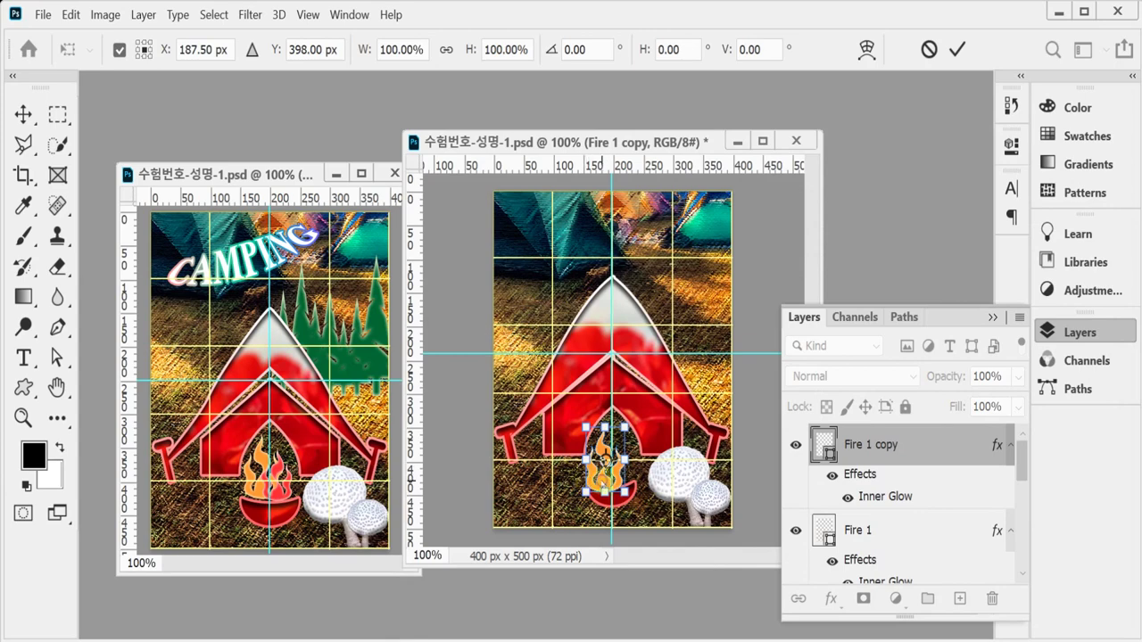
{"action": "right_click", "coordinate": [604, 464]}
{"action": "left_click", "coordinate": [708, 455]}
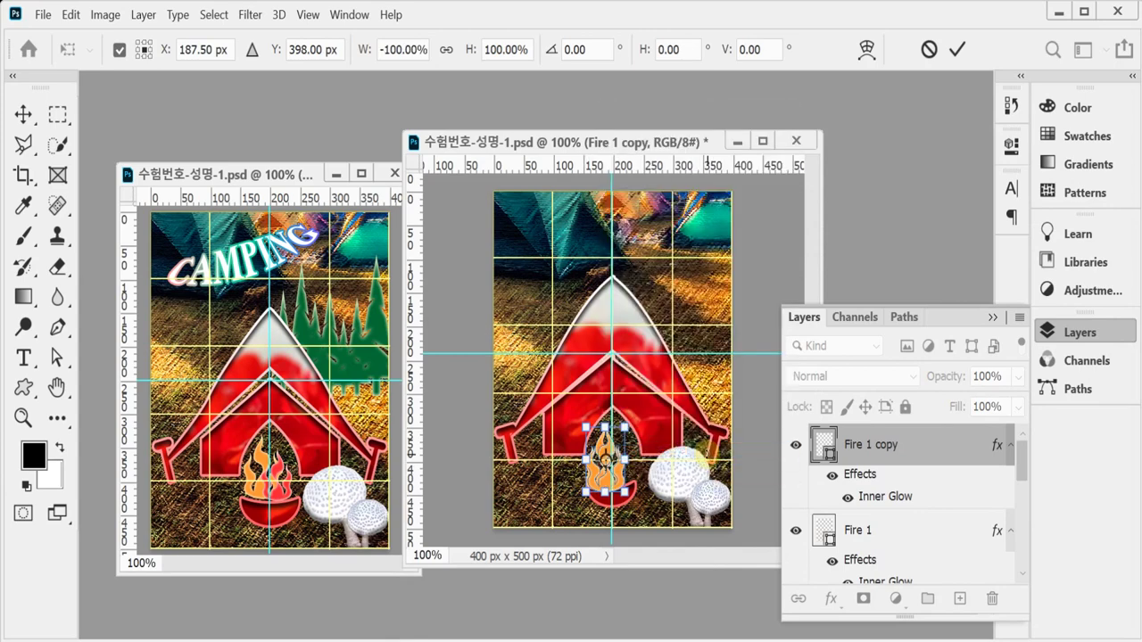
Shift the flipped fire copy to the right over the bowl, shrink it to about 56 x 82 px, and apply the transform
{"action": "key", "text": "shift+Right"}
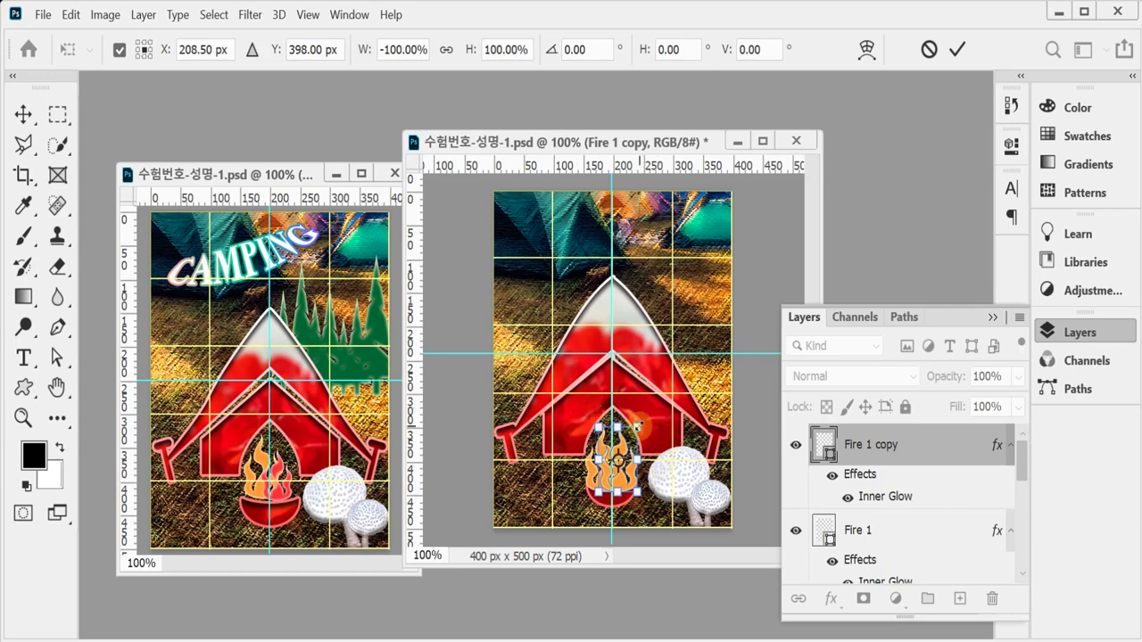
{"action": "left_click_drag", "start_coordinate": [637, 426], "coordinate": [632, 437]}
{"action": "key", "text": "Right"}
{"action": "key", "text": "Right"}
{"action": "key", "text": "Right"}
{"action": "key", "text": "Right"}
{"action": "key", "text": "Right"}
{"action": "key", "text": "Right"}
{"action": "key", "text": "Right"}
{"action": "key", "text": "Right"}
{"action": "key", "text": "Right"}
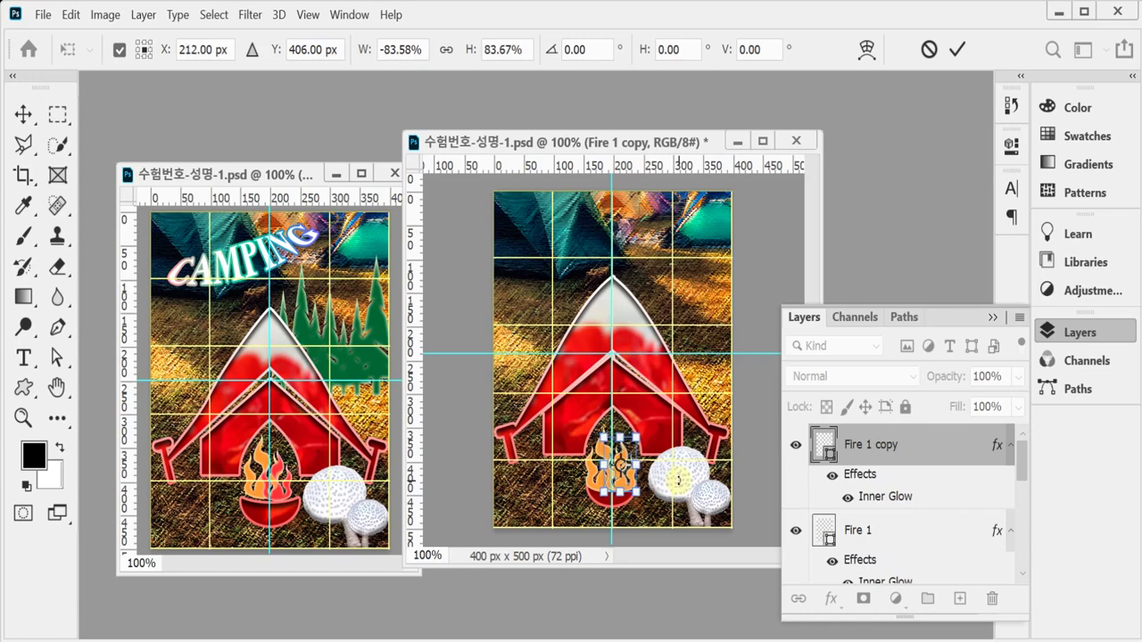
{"action": "key", "text": "Return"}
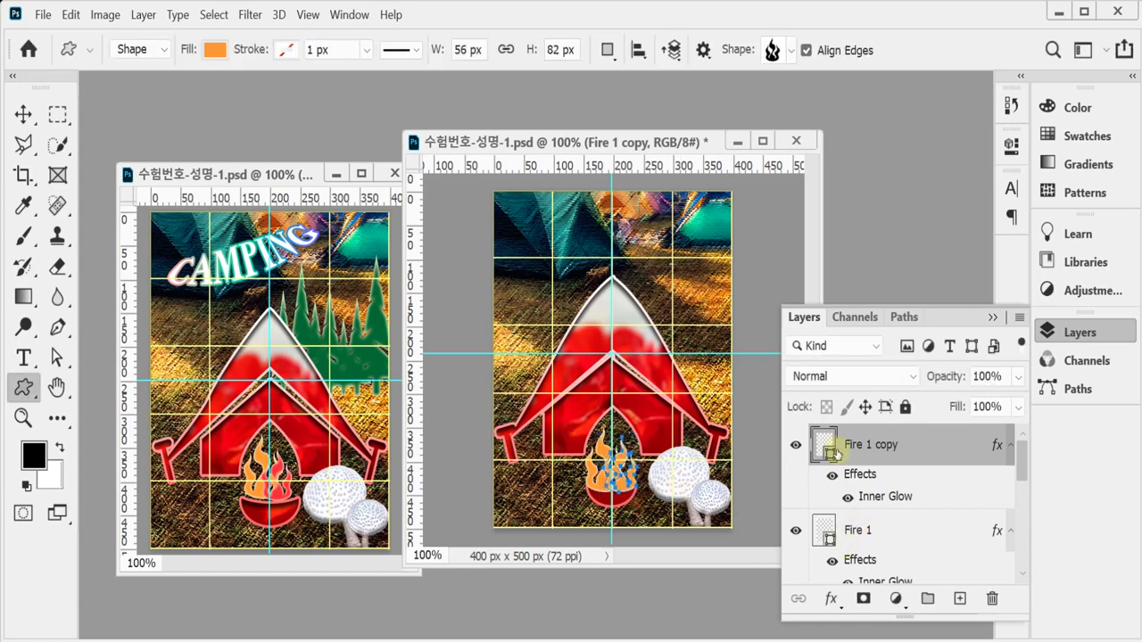
Set the fire copy's fill color to red, hex ff3333
{"action": "double_click", "coordinate": [827, 450]}
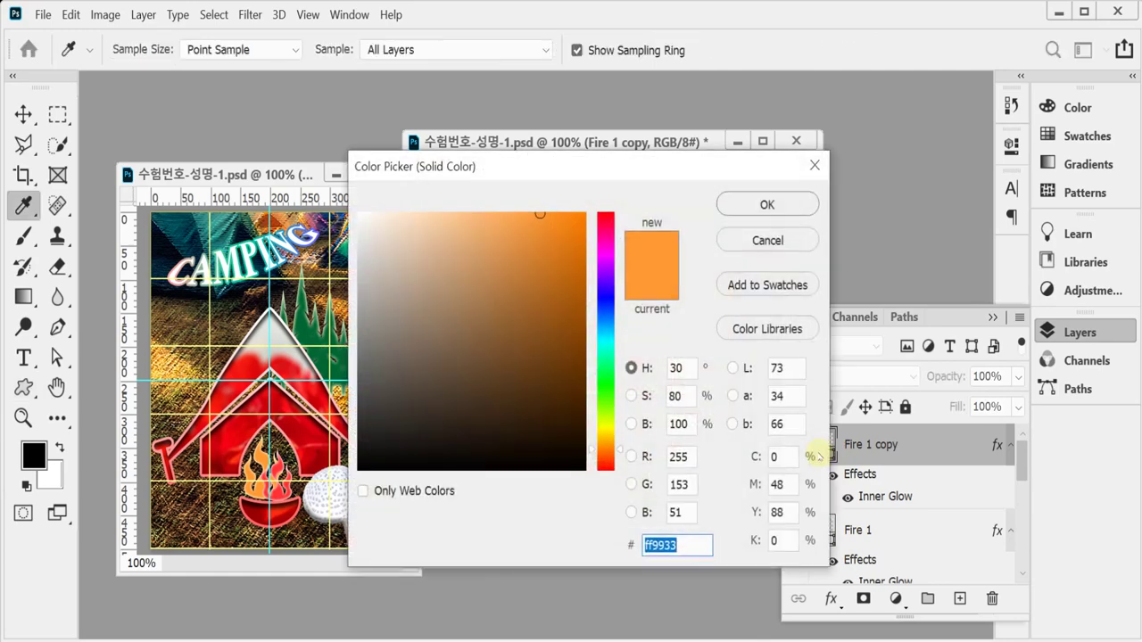
{"action": "type", "text": "ff3333"}
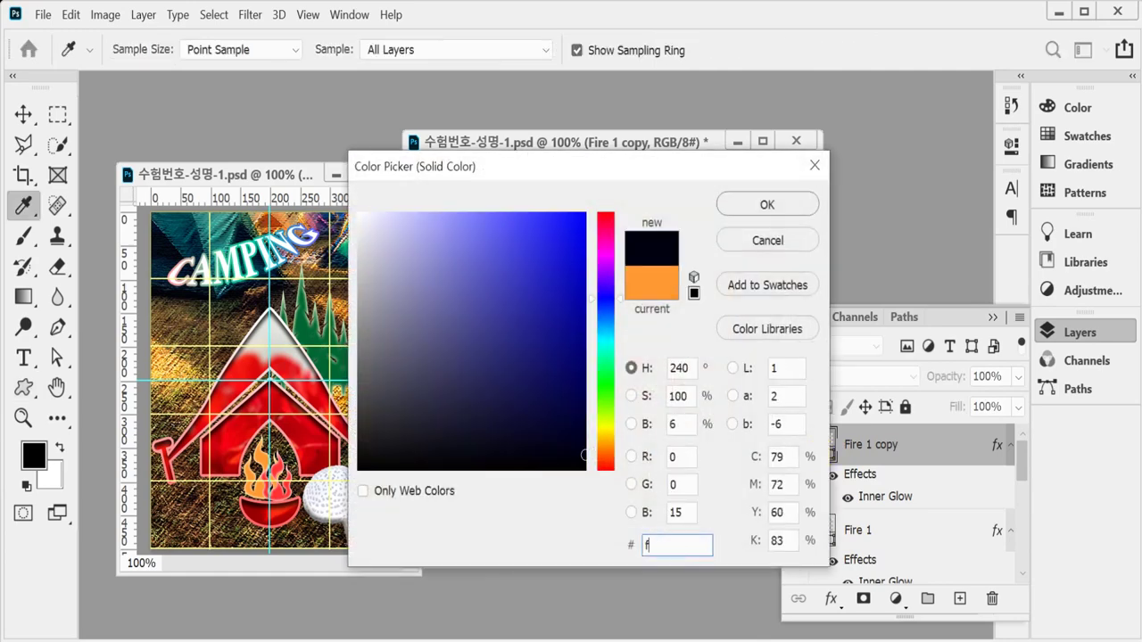
{"action": "key", "text": "Return"}
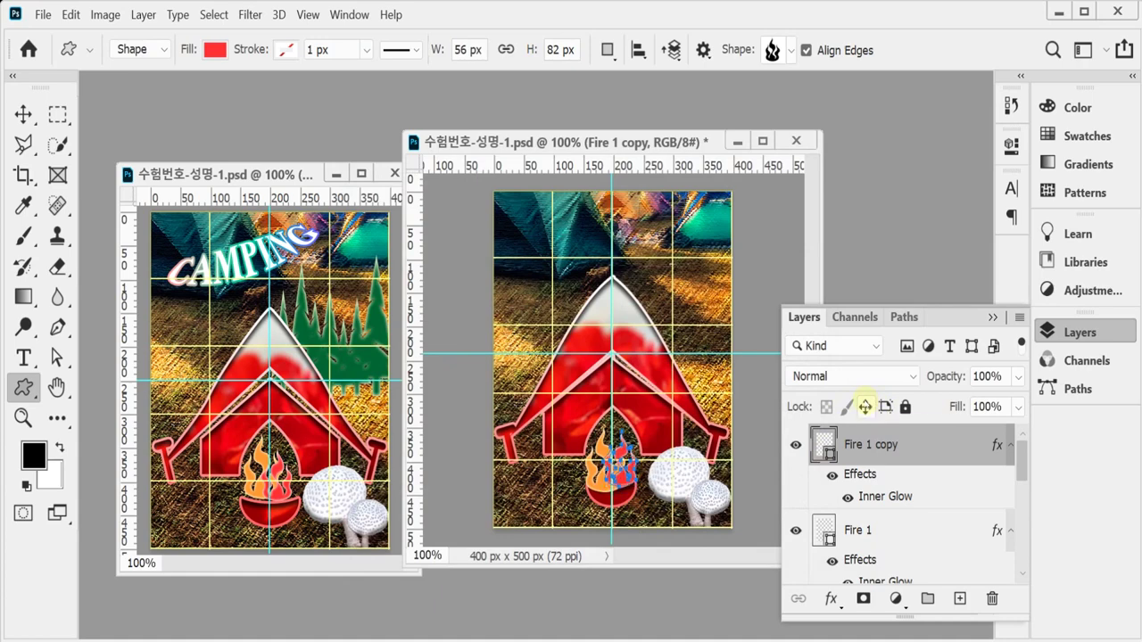
Shrink the red fire copy to about 46 x 67 px above the right half of the bowl
{"action": "key", "text": "ctrl+t"}
{"action": "left_click_drag", "start_coordinate": [603, 430], "coordinate": [612, 442]}
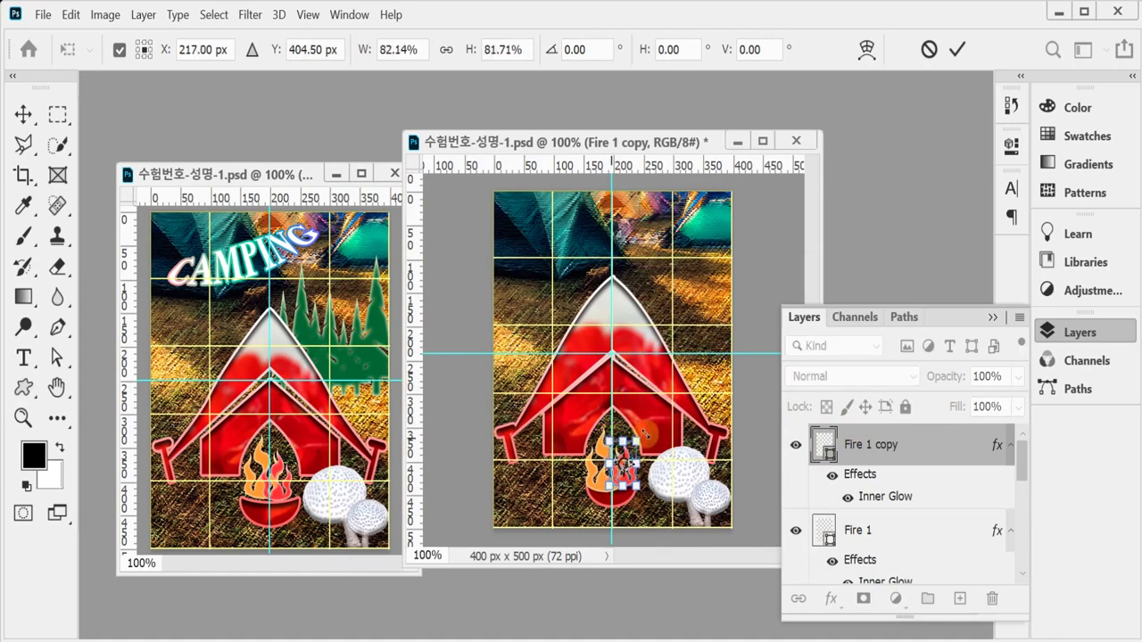
{"action": "key", "text": "Return"}
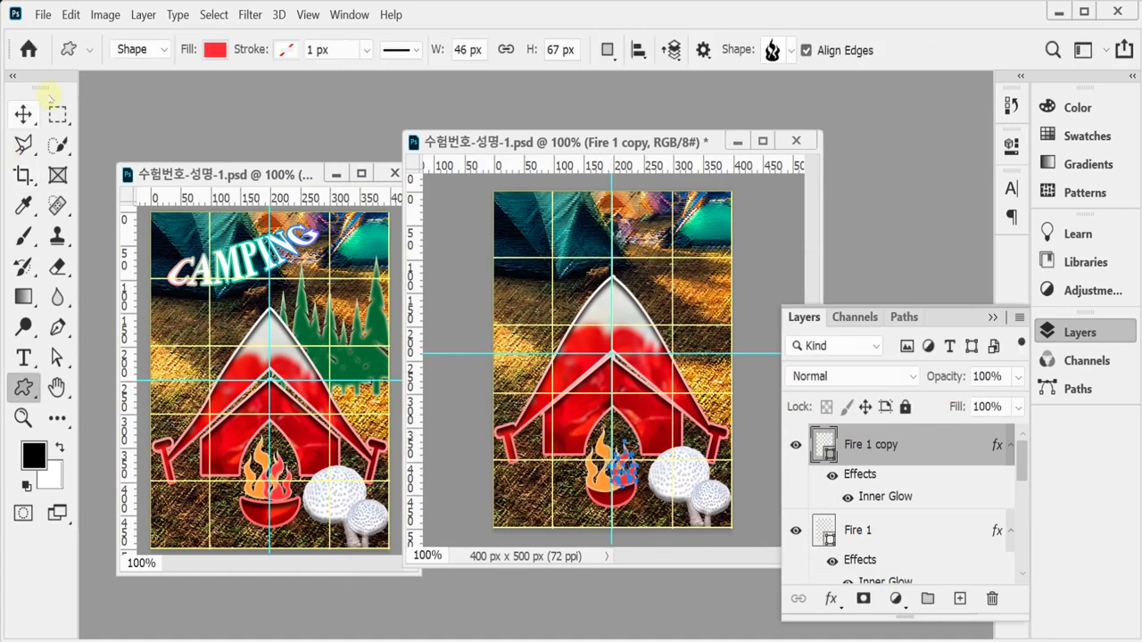
Reselect the red fire copy, enlarge it slightly to about 50 x 73 px, and apply the transform
{"action": "key", "text": "v"}
{"action": "left_click", "coordinate": [610, 487]}
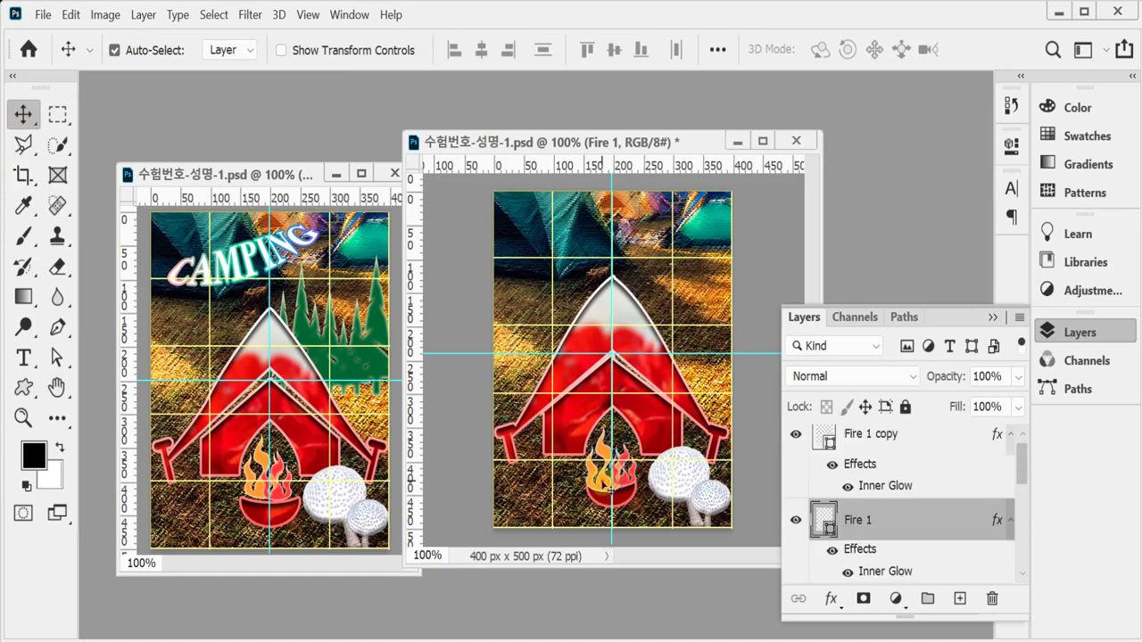
{"action": "key", "text": "ctrl"}
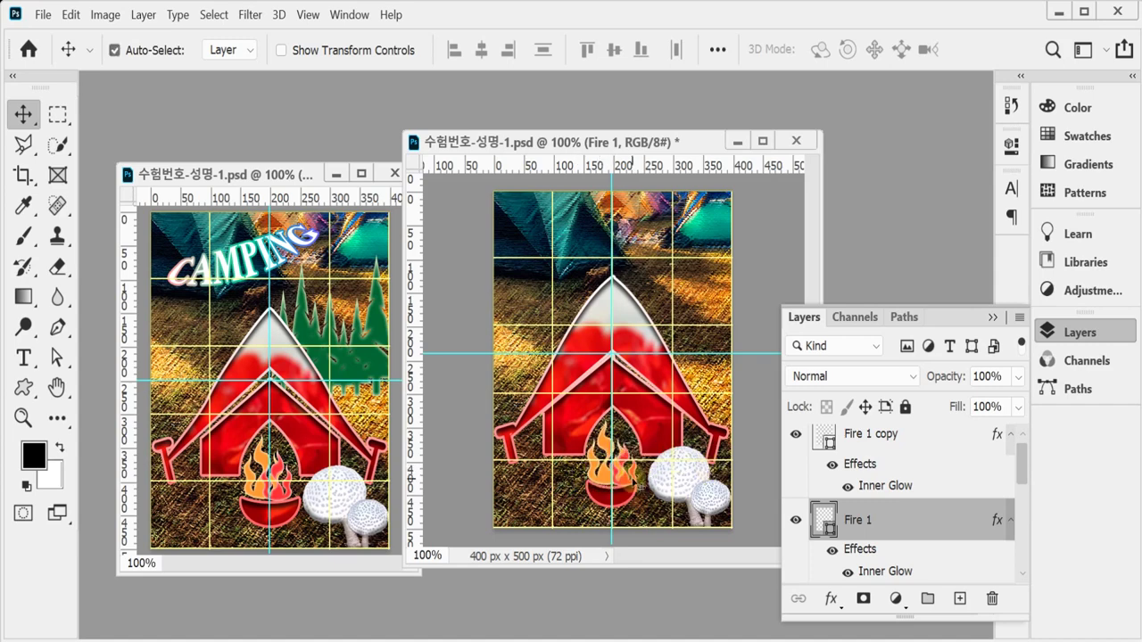
{"action": "left_click", "coordinate": [629, 480]}
{"action": "key", "text": "ctrl+t"}
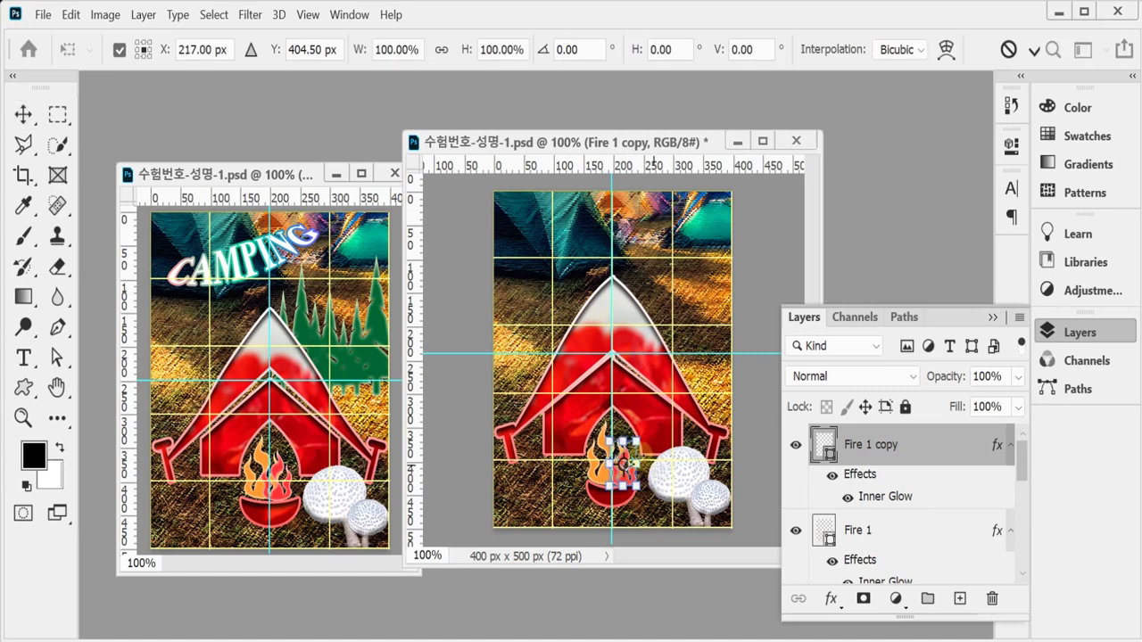
{"action": "left_click_drag", "start_coordinate": [636, 440], "coordinate": [640, 434]}
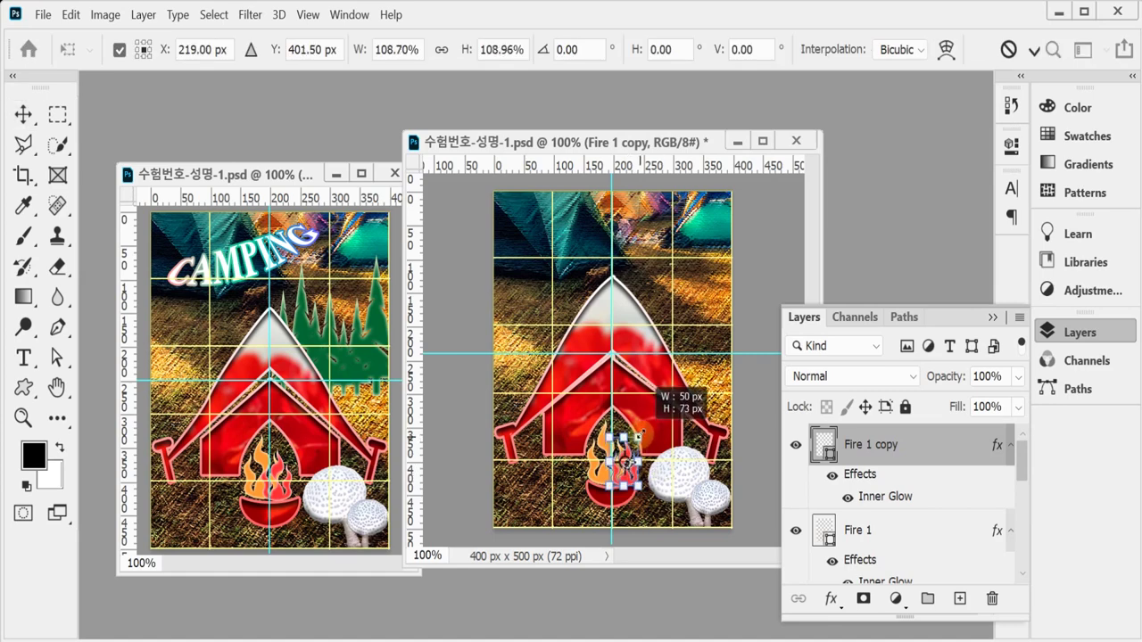
{"action": "key", "text": "Return"}
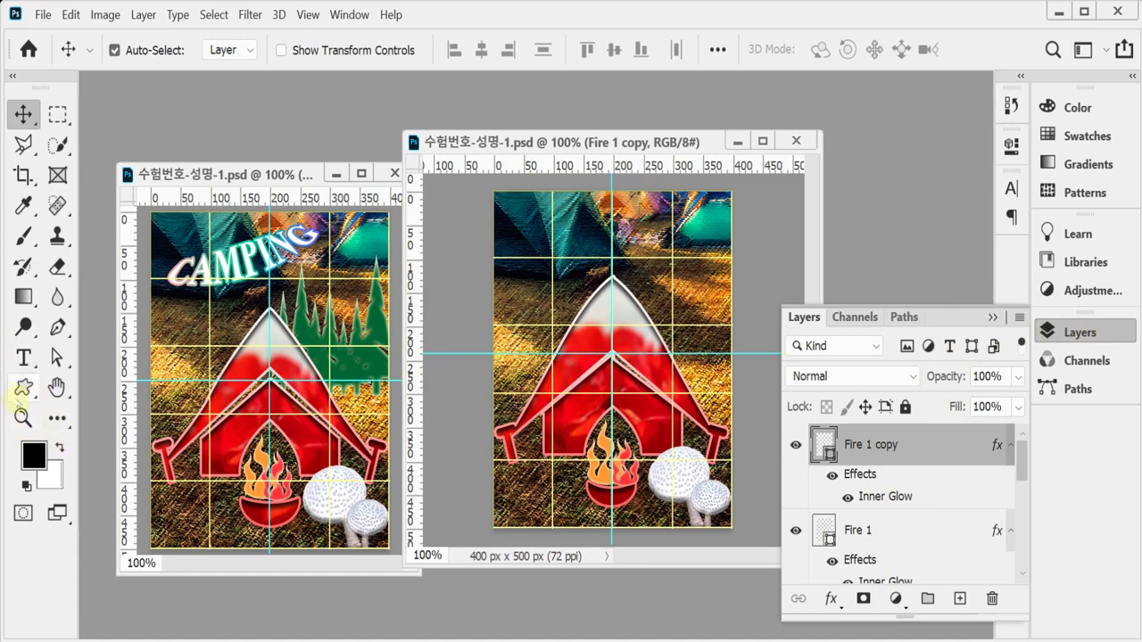
Draw the conifer forest custom shape from the 2019 Forests and Mountains set, about 192 x 192 px, over the tent's upper right side
{"action": "left_click", "coordinate": [24, 387]}
{"action": "left_click", "coordinate": [793, 53]}
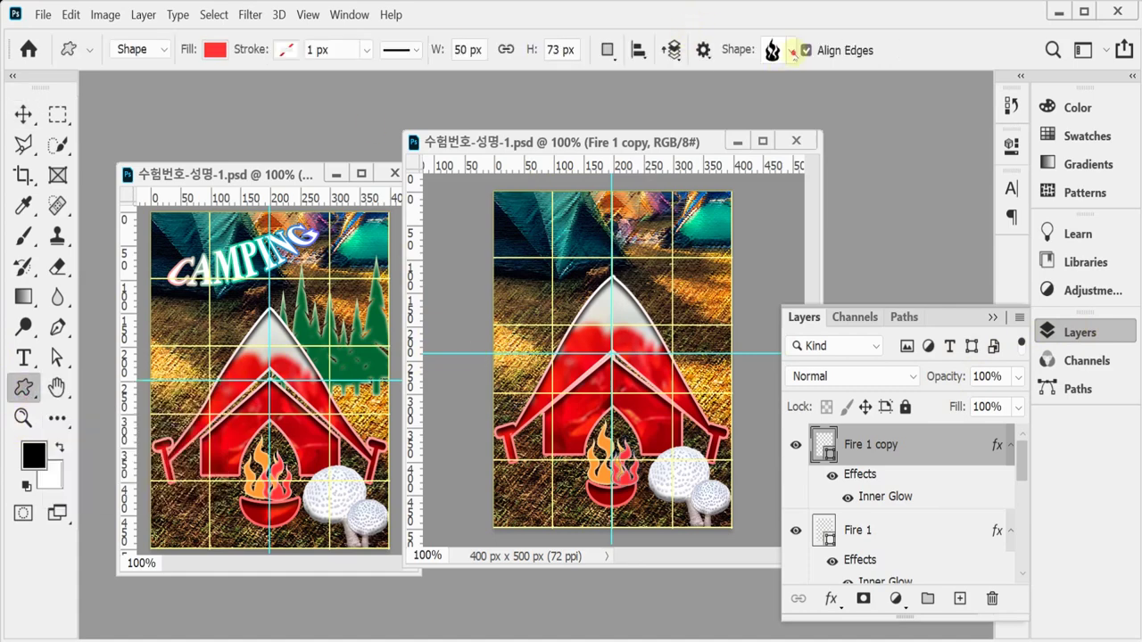
{"action": "left_click", "coordinate": [792, 54]}
{"action": "left_click", "coordinate": [689, 316]}
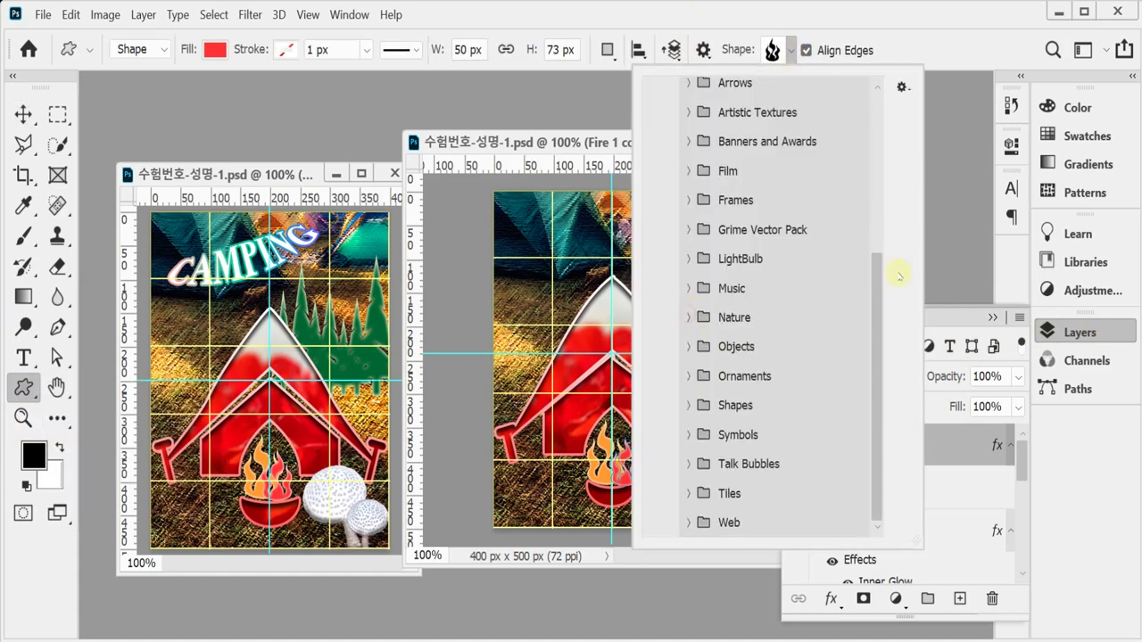
{"action": "left_click_drag", "start_coordinate": [873, 279], "coordinate": [887, 77]}
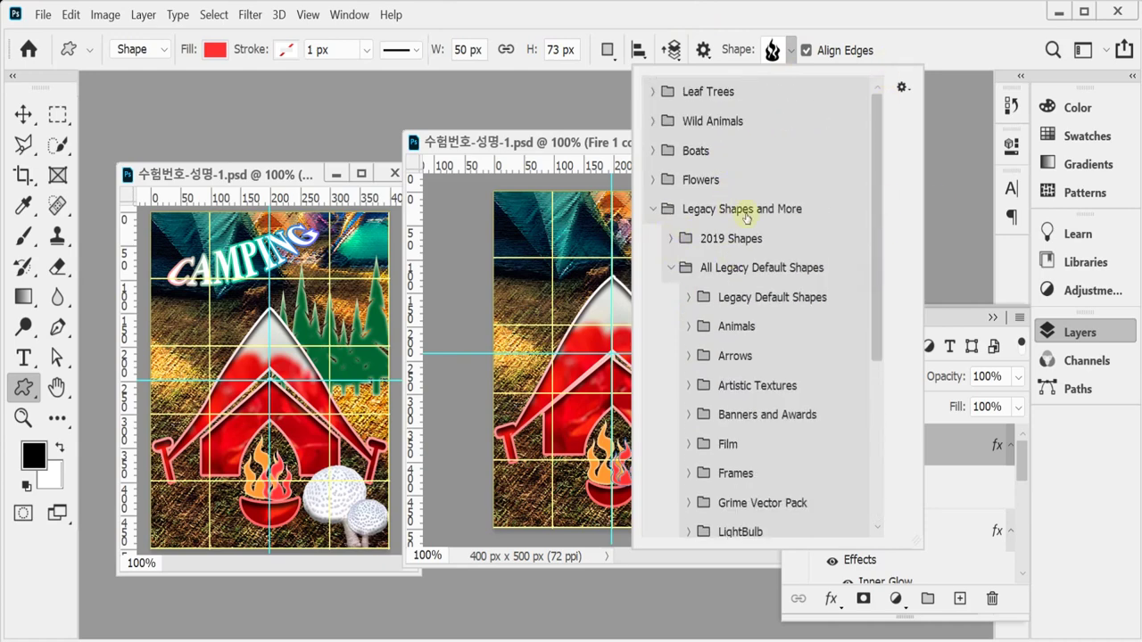
{"action": "left_click", "coordinate": [668, 240]}
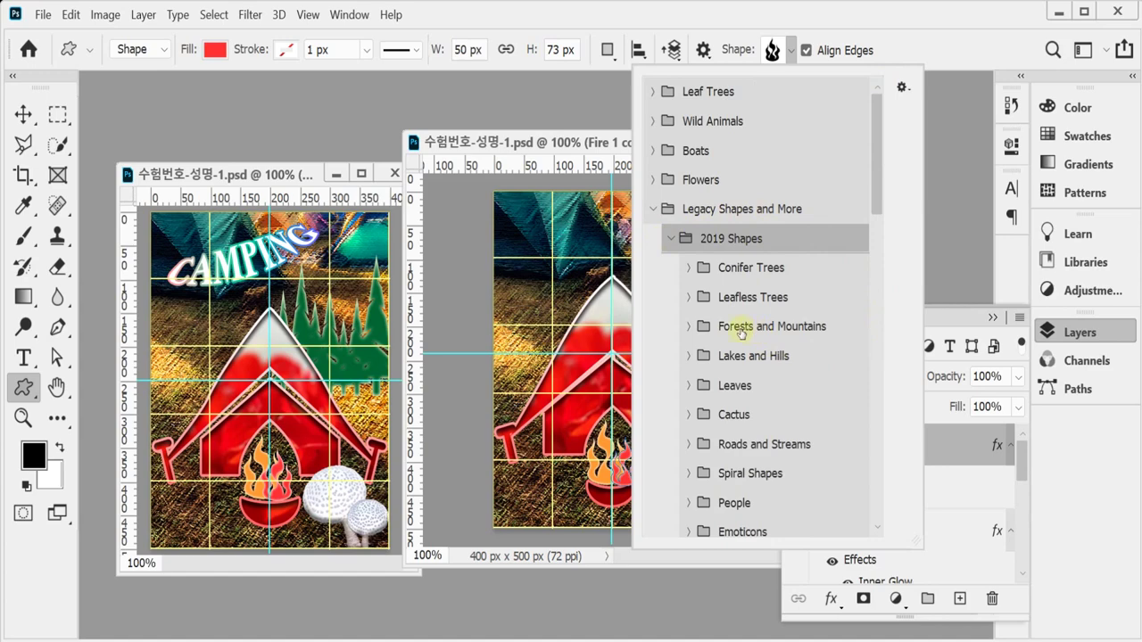
{"action": "left_click", "coordinate": [689, 327]}
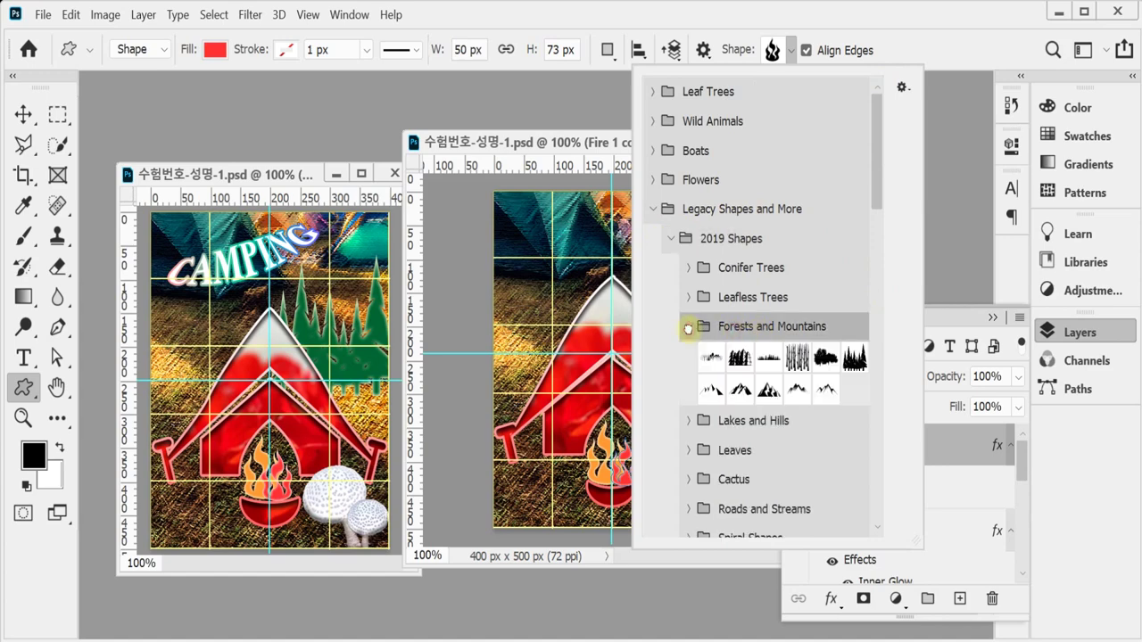
{"action": "left_click", "coordinate": [854, 358]}
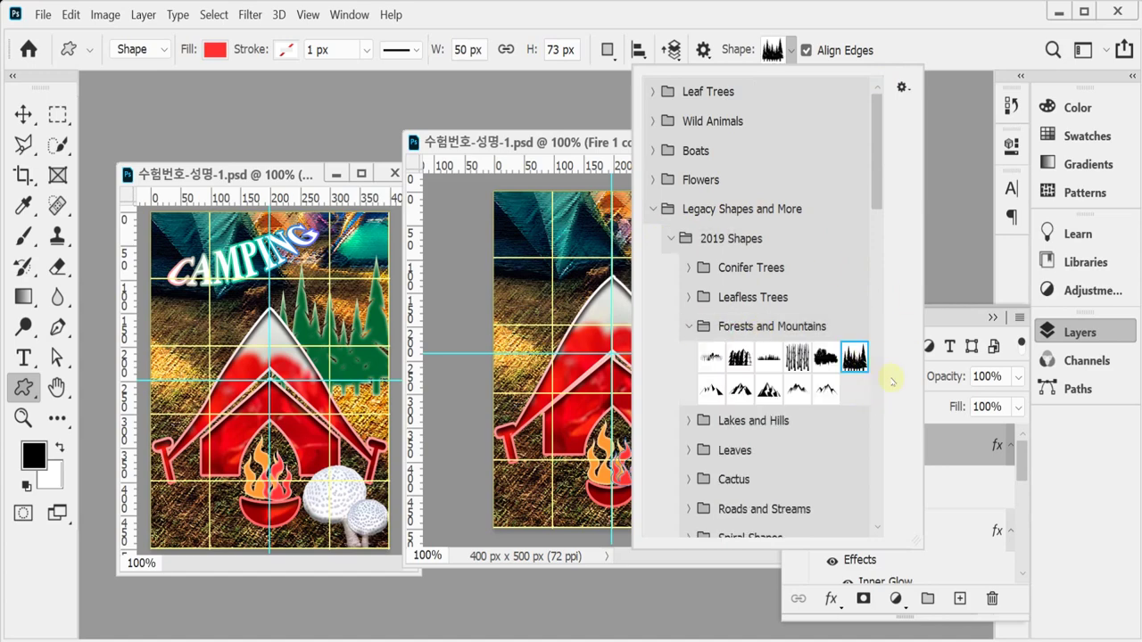
{"action": "left_click", "coordinate": [692, 23]}
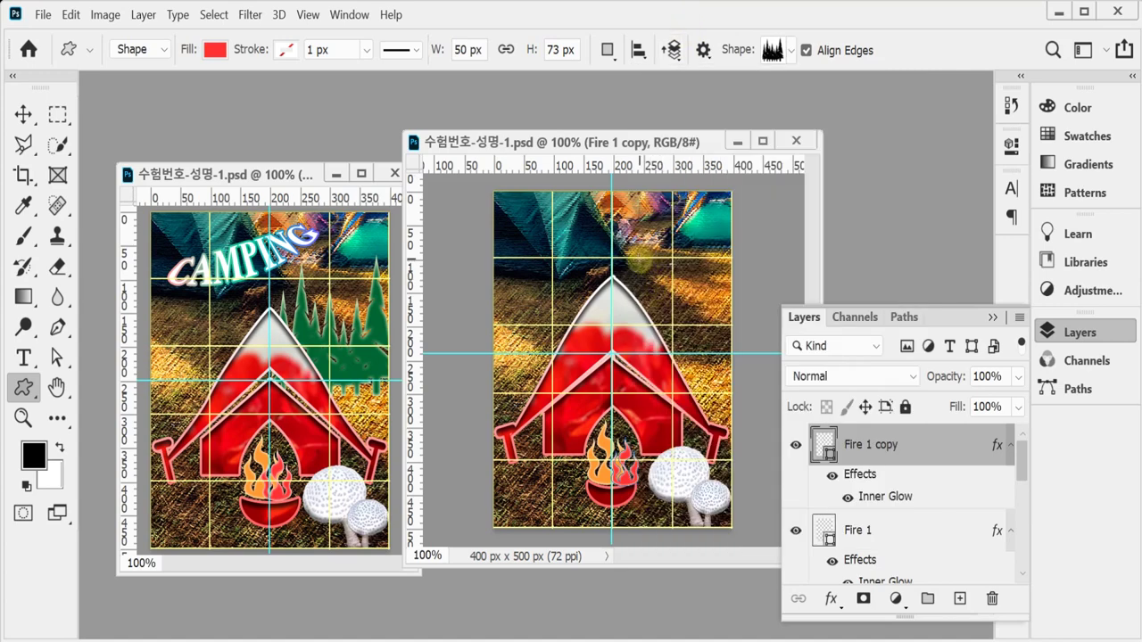
{"action": "left_click_drag", "start_coordinate": [627, 258], "coordinate": [755, 383]}
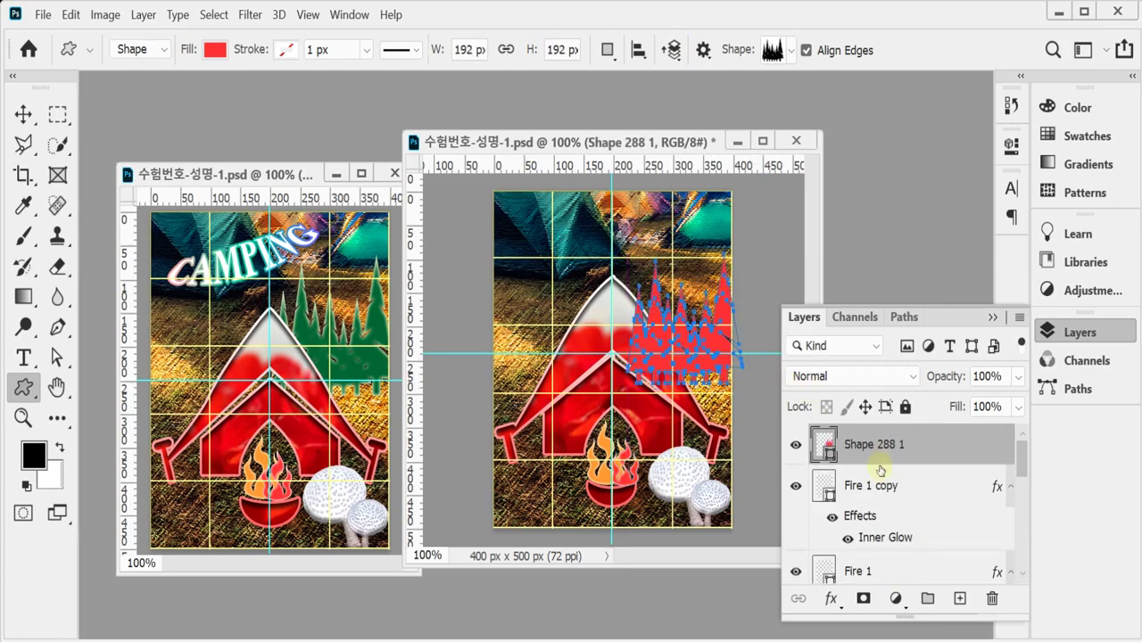
Set the forest shape's fill color to dark green, hex 063
{"action": "double_click", "coordinate": [828, 451]}
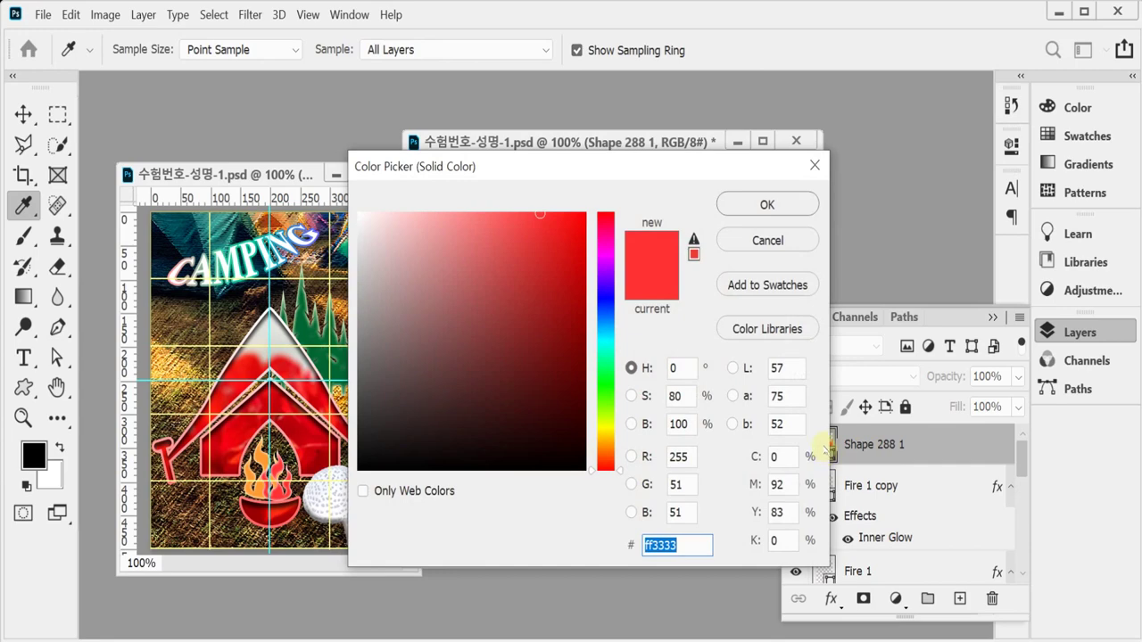
{"action": "type", "text": "006633"}
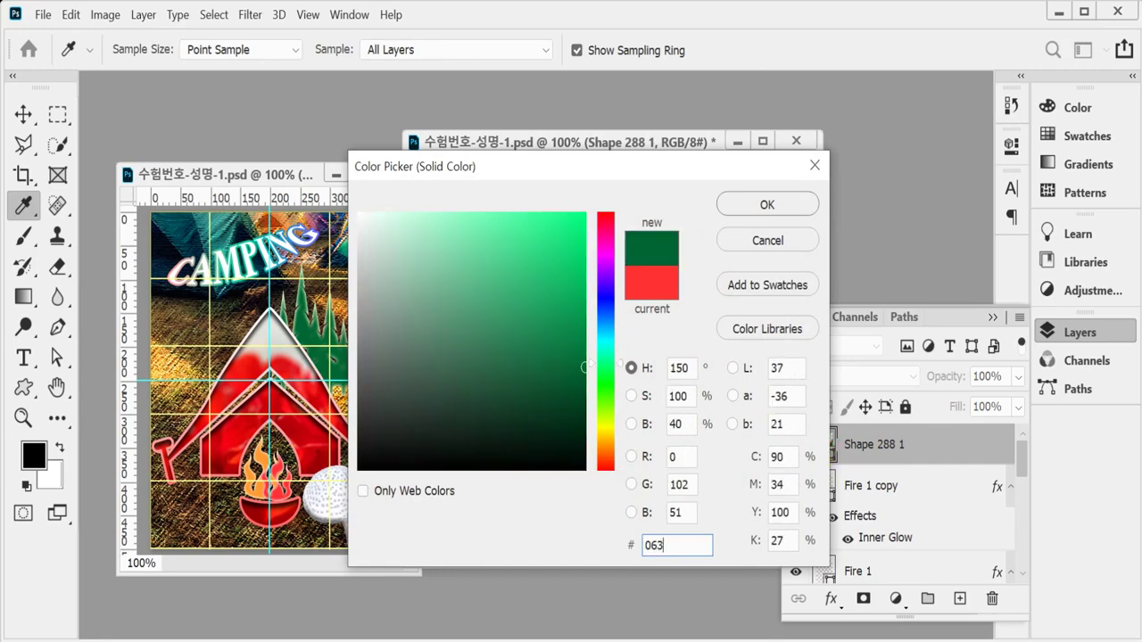
{"action": "key", "text": "Return"}
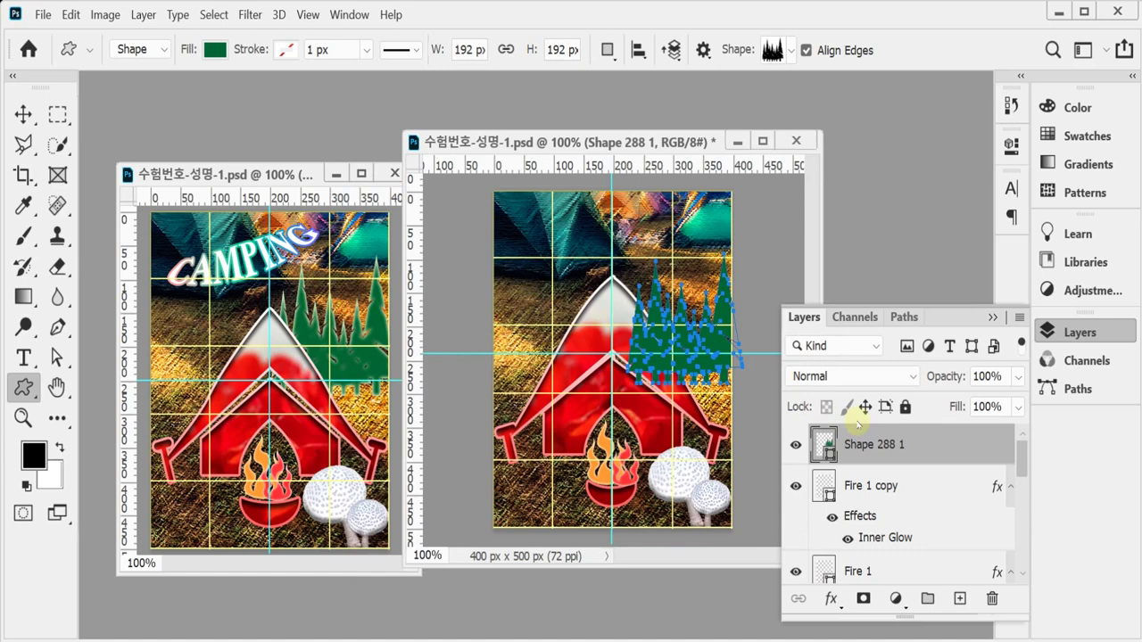
Move the forest layer down to directly above Layer 1, behind the tent, and nudge the shape upward 10 px
{"action": "key", "text": "ctrl+bracketleft"}
{"action": "key", "text": "ctrl+bracketleft"}
{"action": "key", "text": "ctrl+bracketleft"}
{"action": "key", "text": "ctrl+bracketleft"}
{"action": "key", "text": "ctrl+bracketleft"}
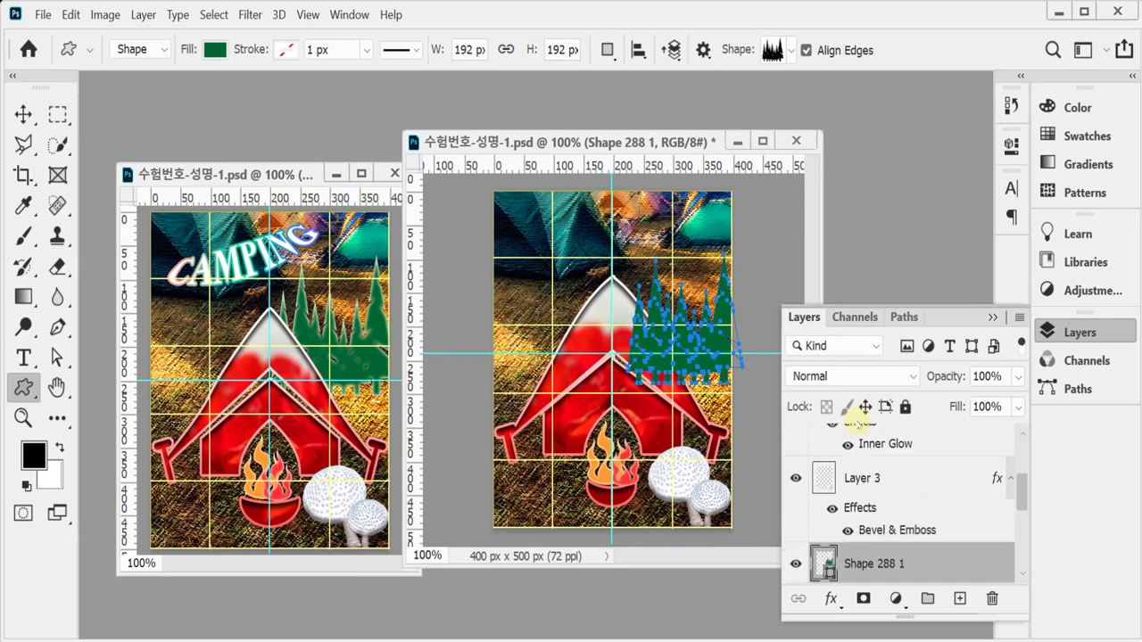
{"action": "key", "text": "ctrl+bracketright"}
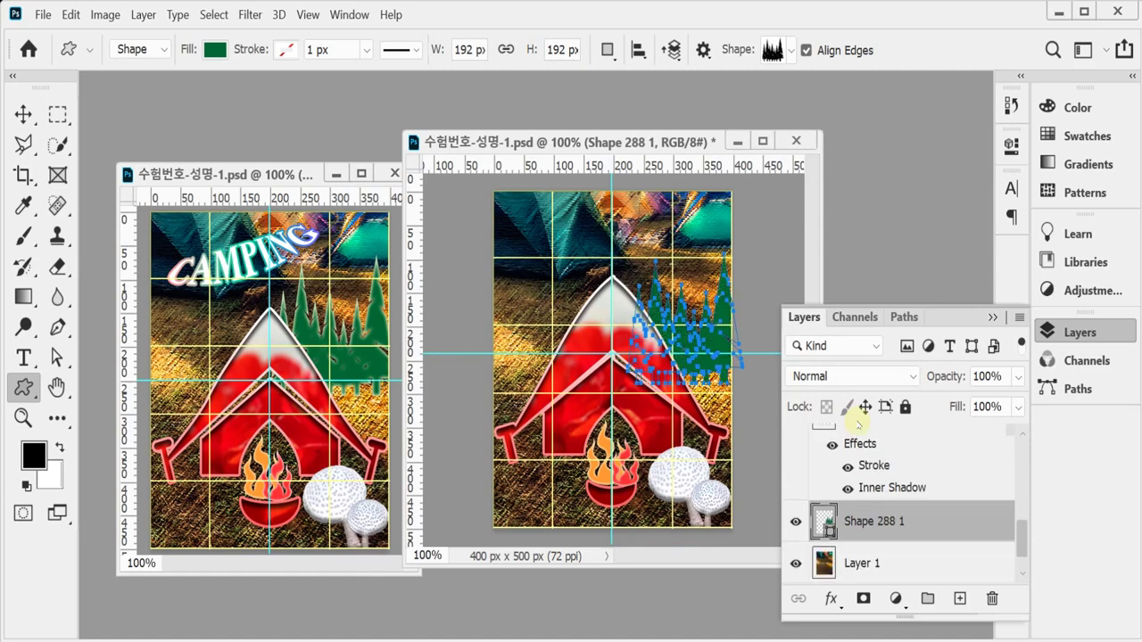
{"action": "key", "text": "shift+Up"}
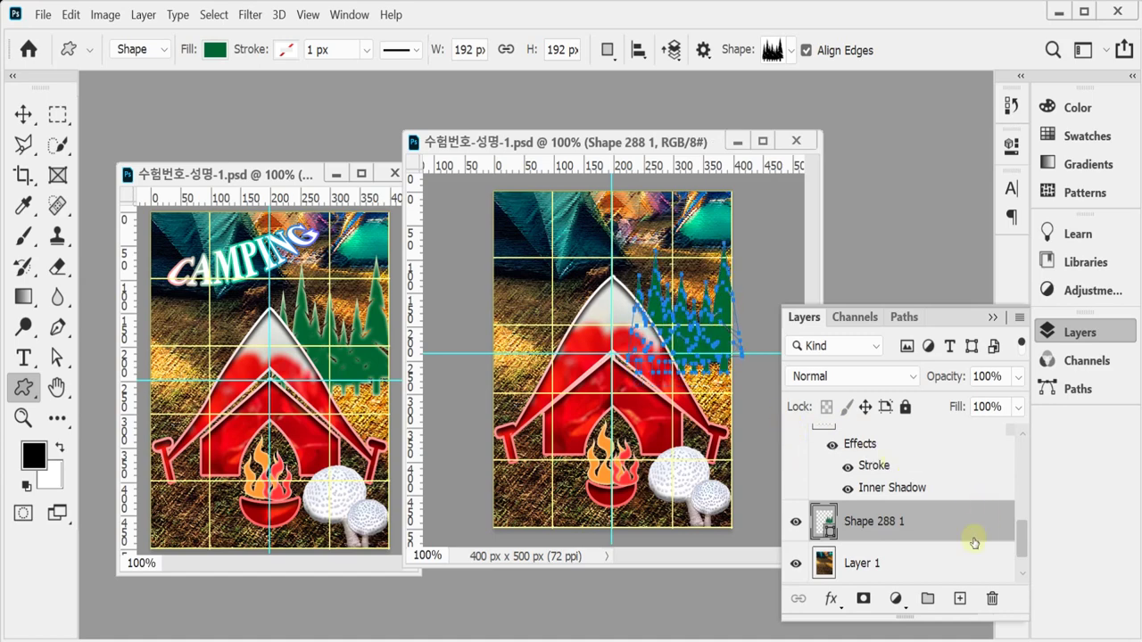
Apply an Inner Glow layer style with a 5 px size to the forest shape
{"action": "left_click", "coordinate": [830, 601]}
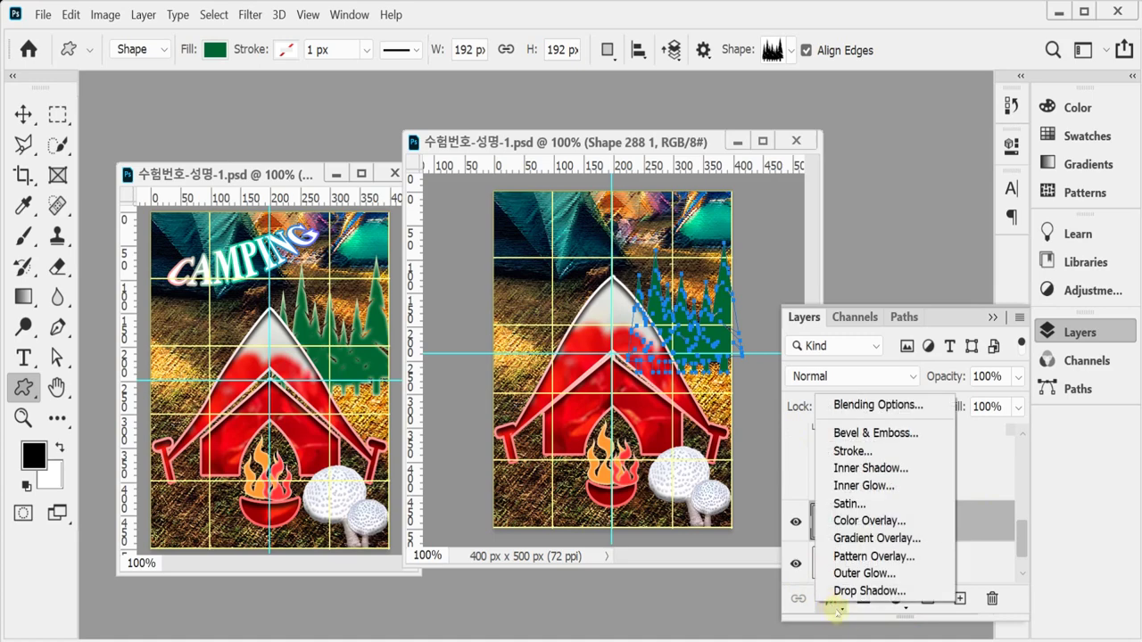
{"action": "left_click", "coordinate": [892, 486]}
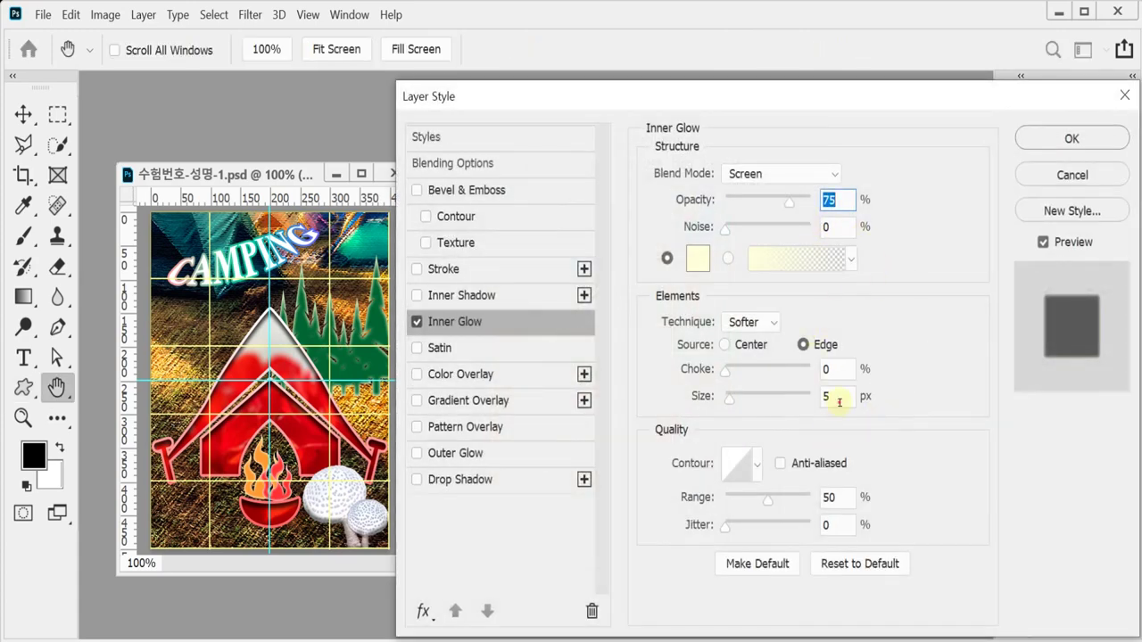
{"action": "left_click", "coordinate": [839, 403]}
{"action": "key", "text": "Return"}
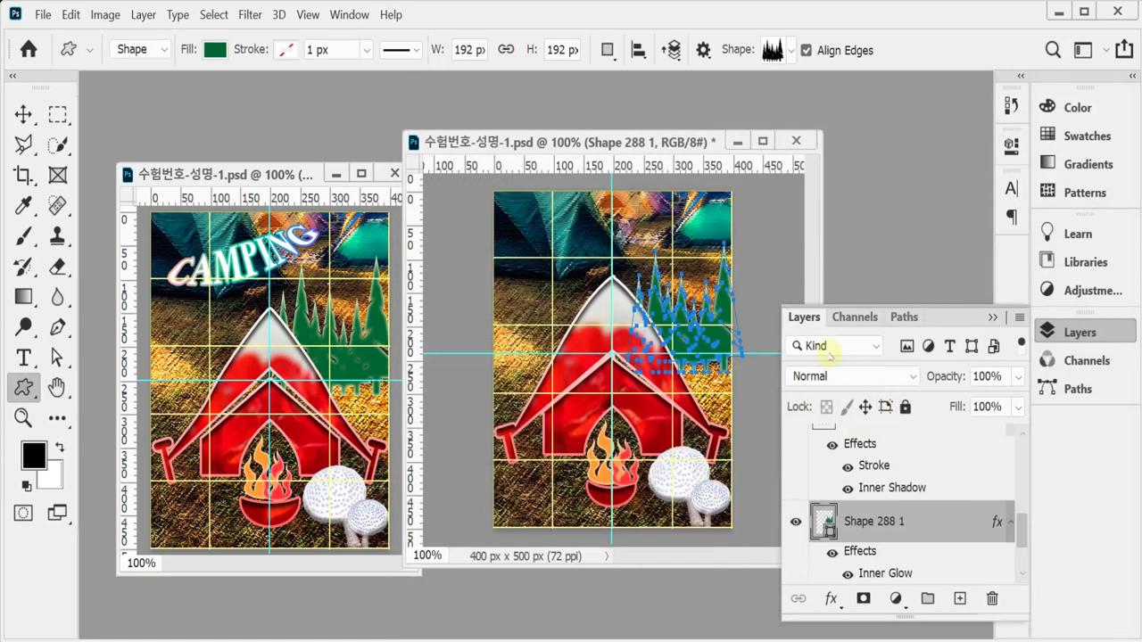
{"action": "key", "text": "Return"}
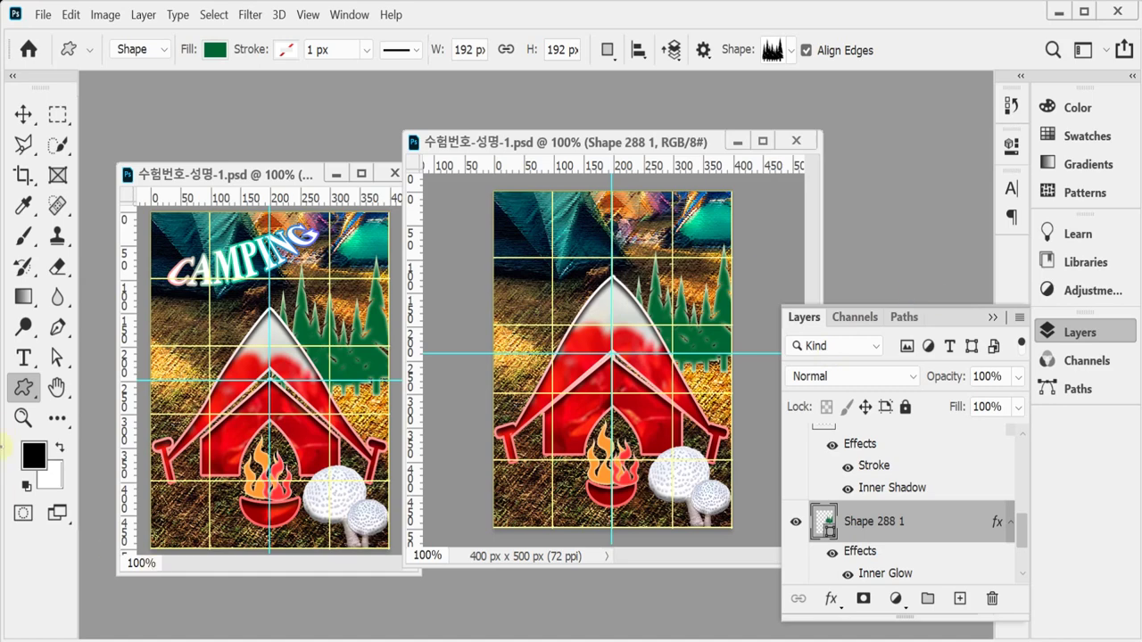
Copy the warped CAMPING title text from the finished reference document
{"action": "left_click", "coordinate": [23, 358]}
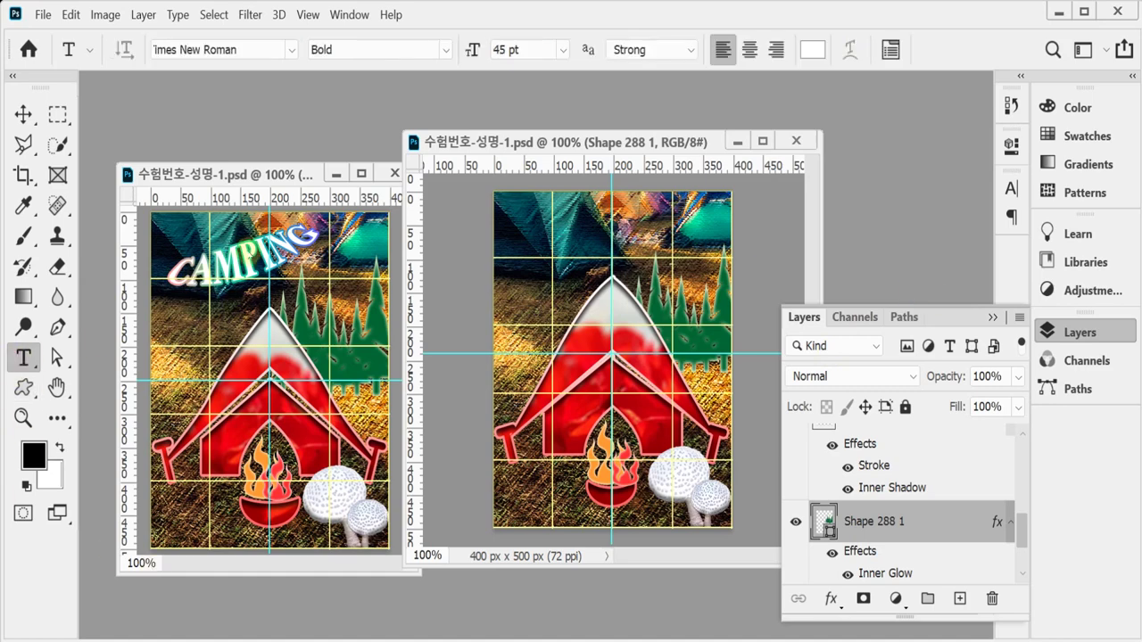
{"action": "left_click", "coordinate": [248, 253]}
{"action": "left_click", "coordinate": [248, 268]}
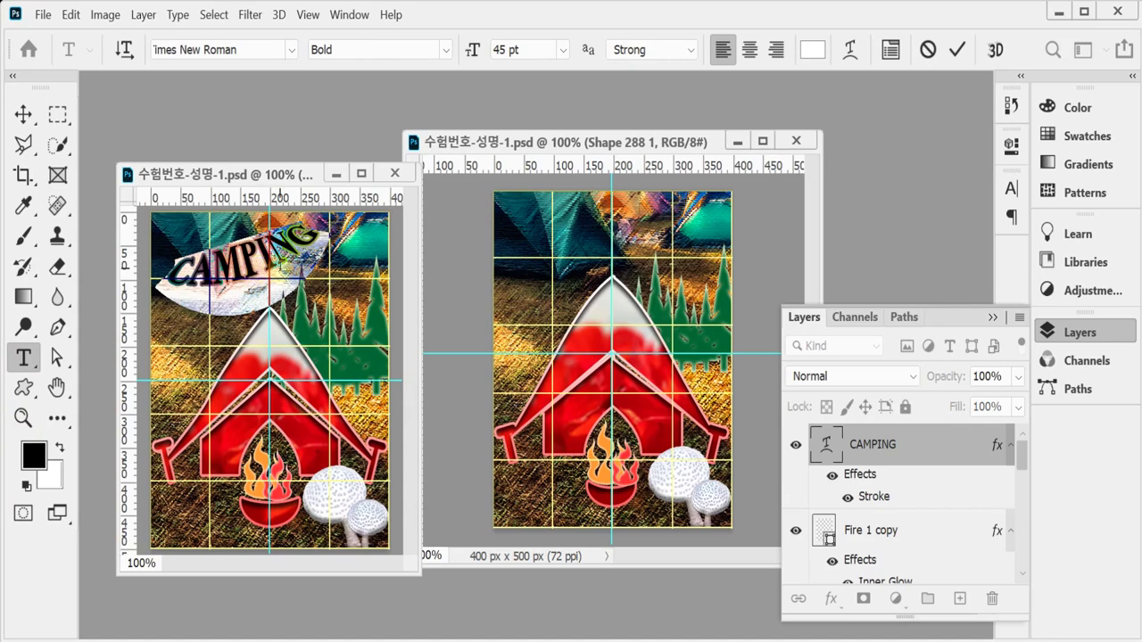
{"action": "left_click", "coordinate": [260, 266]}
{"action": "key", "text": "ctrl+a"}
{"action": "key", "text": "ctrl+c"}
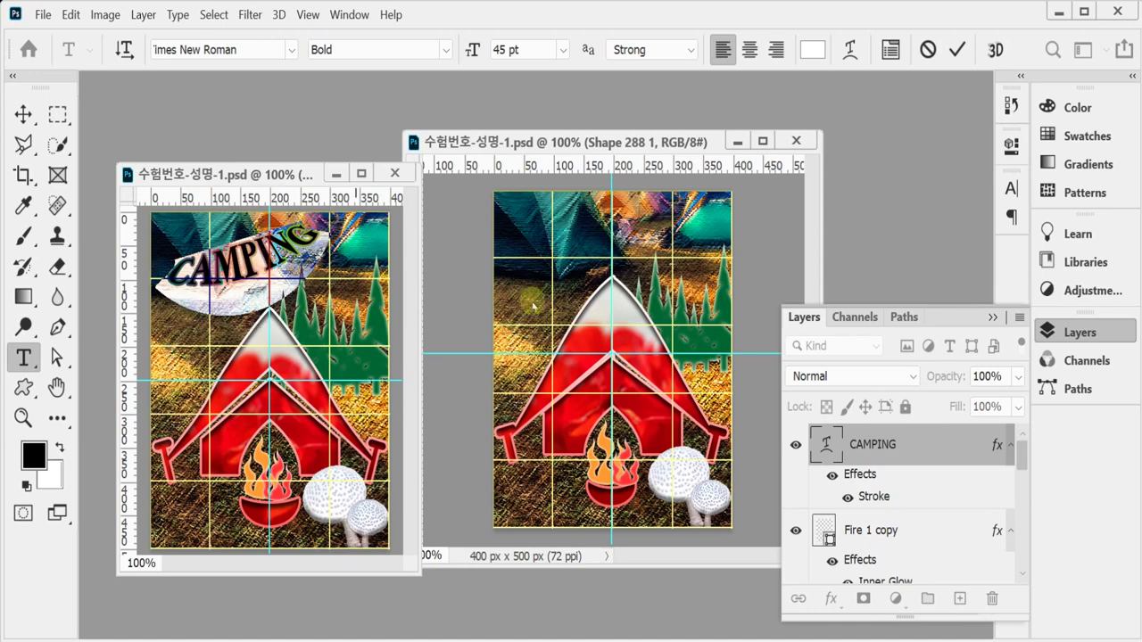
Paste the copied CAMPING text as a new text layer above the tent in the working document and shift it slightly down
{"action": "left_click", "coordinate": [521, 257]}
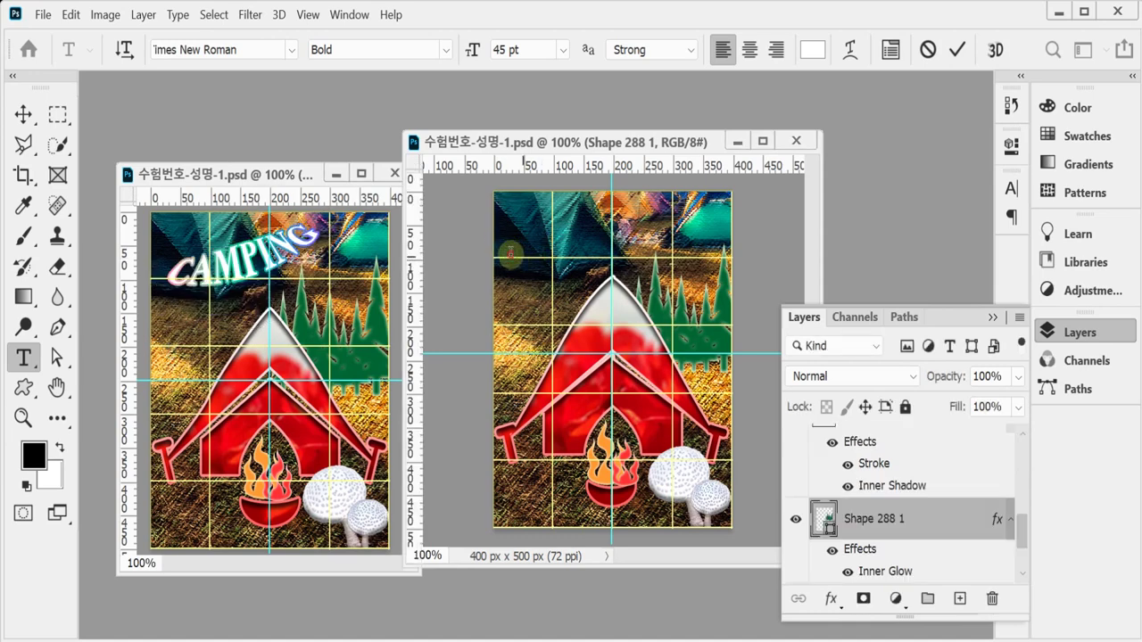
{"action": "left_click", "coordinate": [511, 252]}
{"action": "key", "text": "ctrl+Return"}
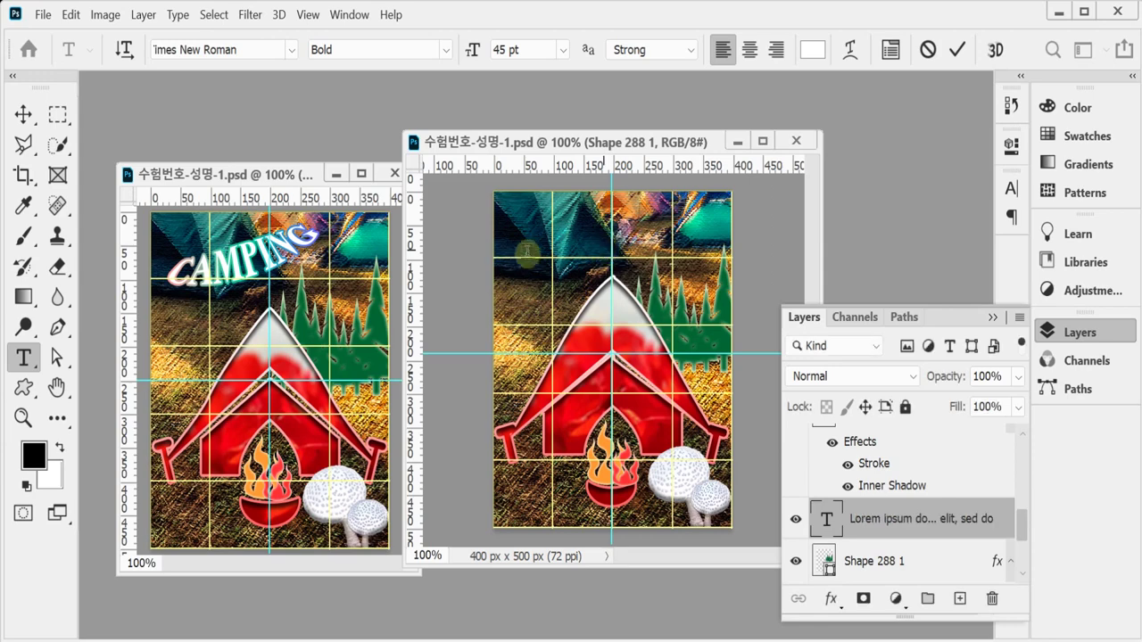
{"action": "left_click", "coordinate": [506, 248]}
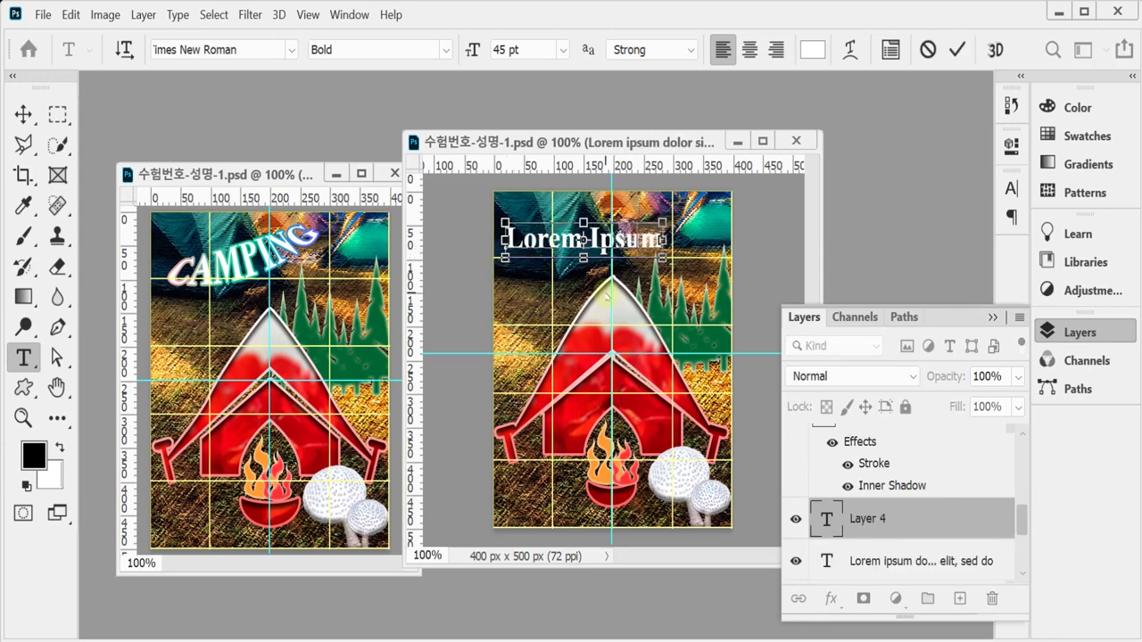
{"action": "key", "text": "ctrl+v"}
{"action": "left_click_drag", "start_coordinate": [588, 276], "coordinate": [588, 287]}
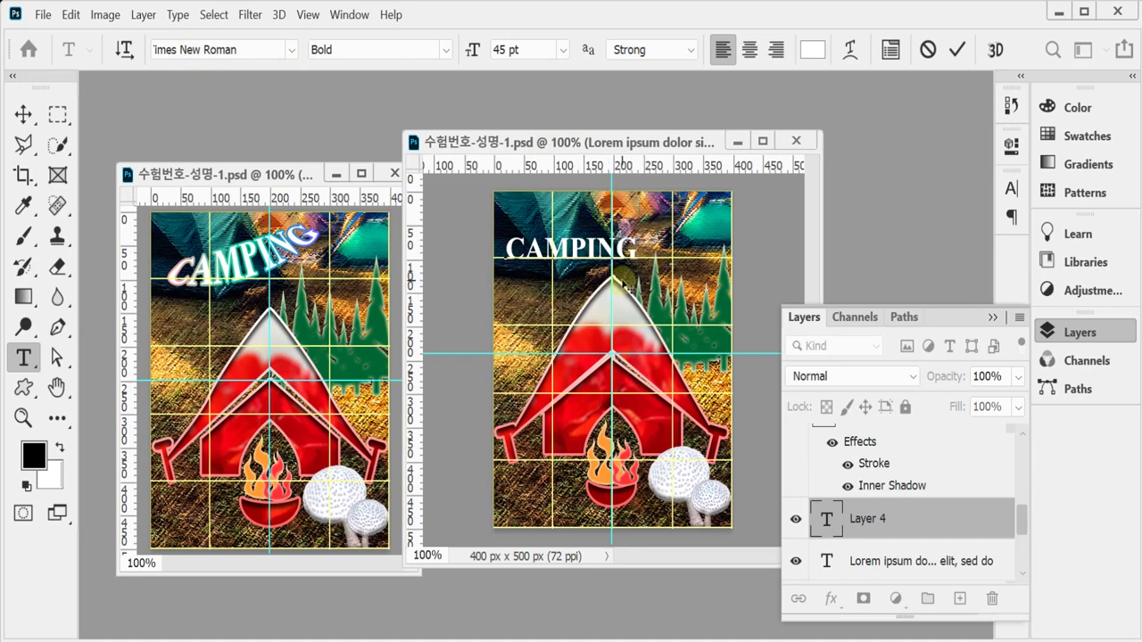
Warp the pasted CAMPING text with the Shell Lower style at a 60% horizontal bend
{"action": "left_click", "coordinate": [850, 52]}
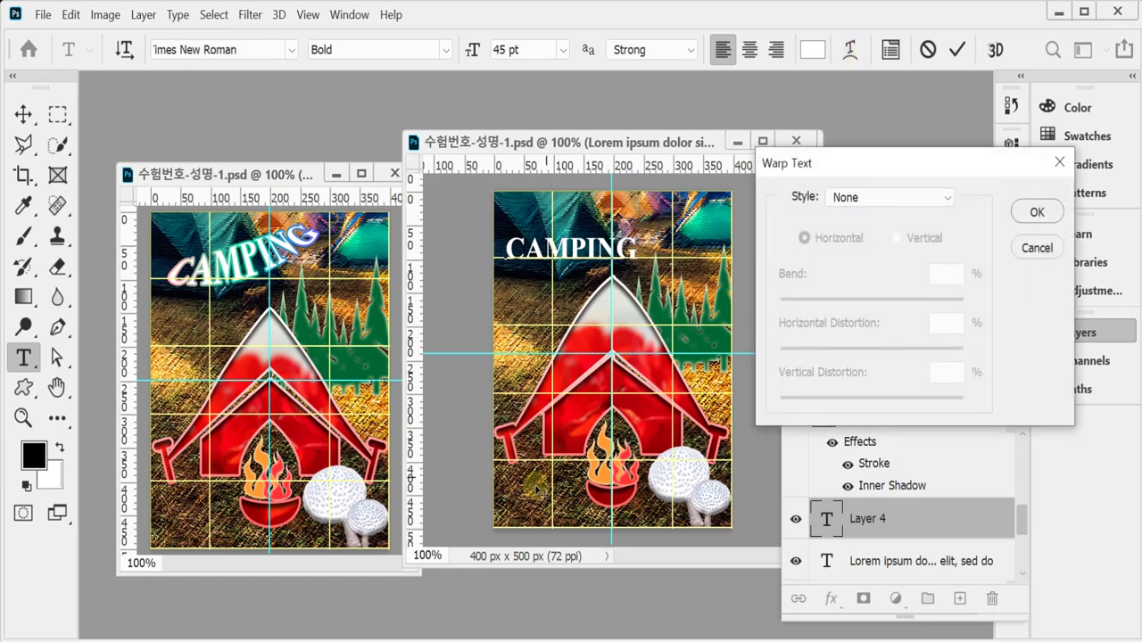
{"action": "left_click", "coordinate": [848, 198]}
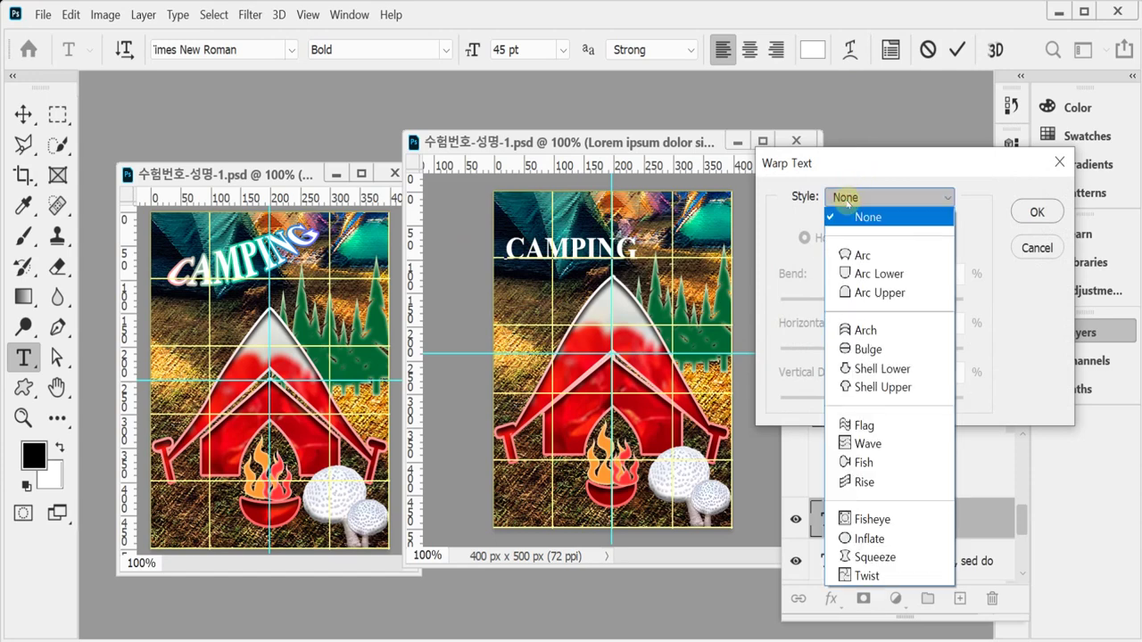
{"action": "left_click", "coordinate": [908, 387]}
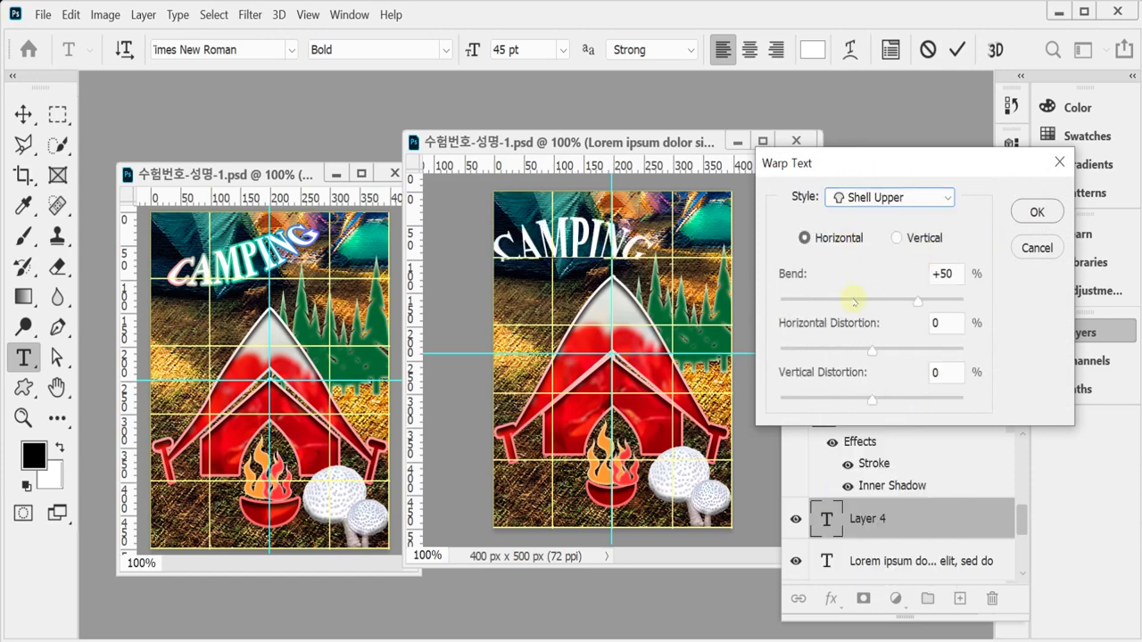
{"action": "left_click", "coordinate": [889, 197]}
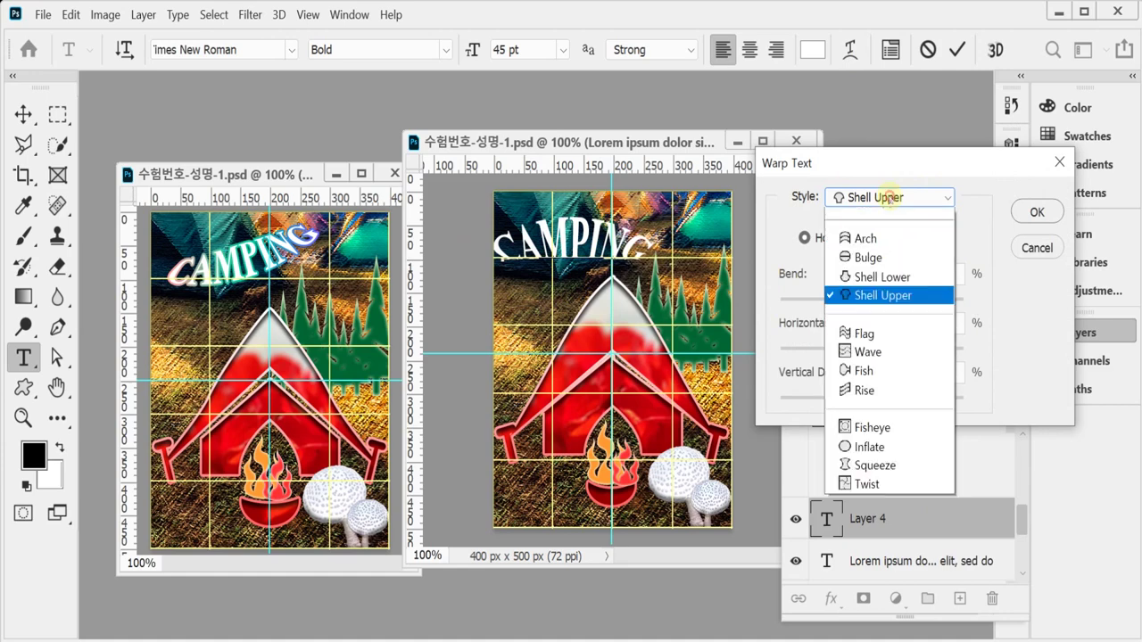
{"action": "left_click", "coordinate": [892, 365]}
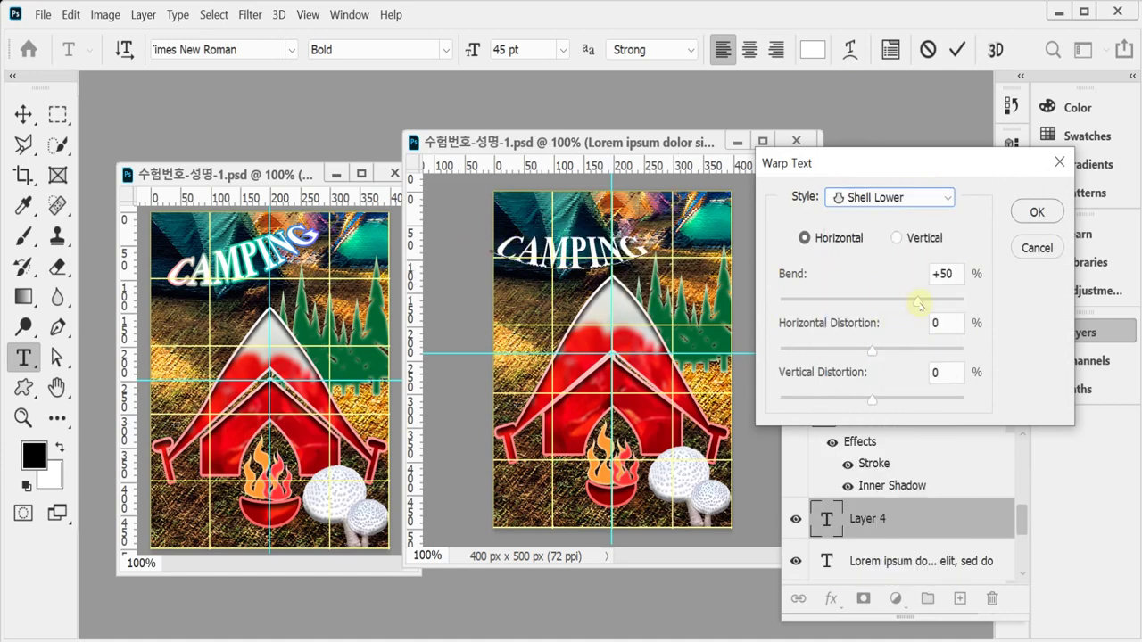
{"action": "left_click", "coordinate": [922, 302]}
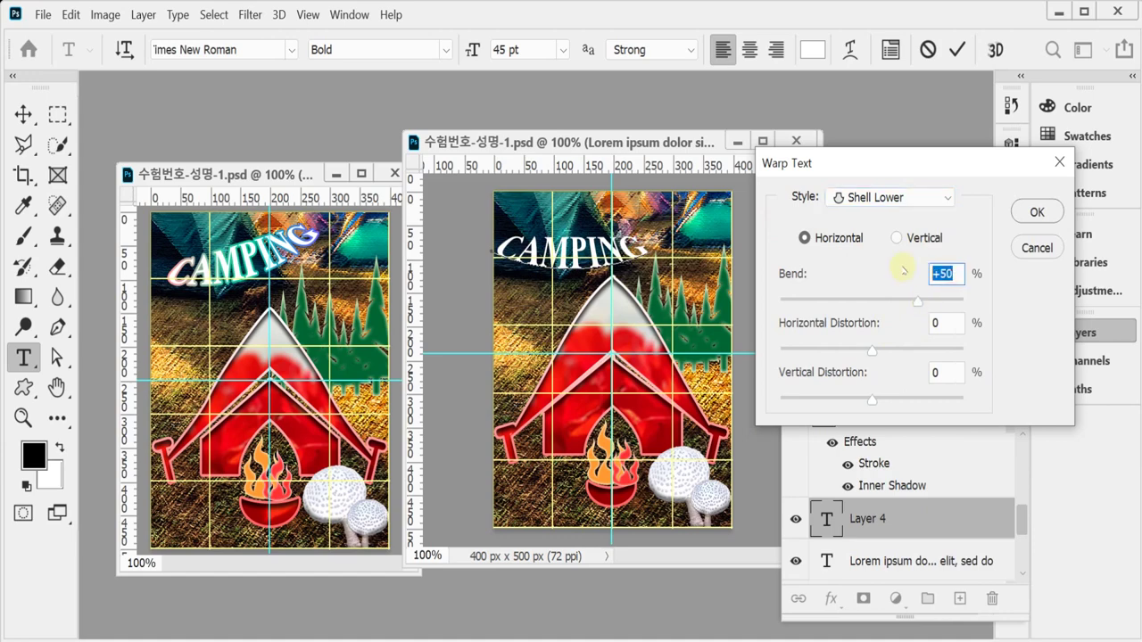
{"action": "type", "text": "60"}
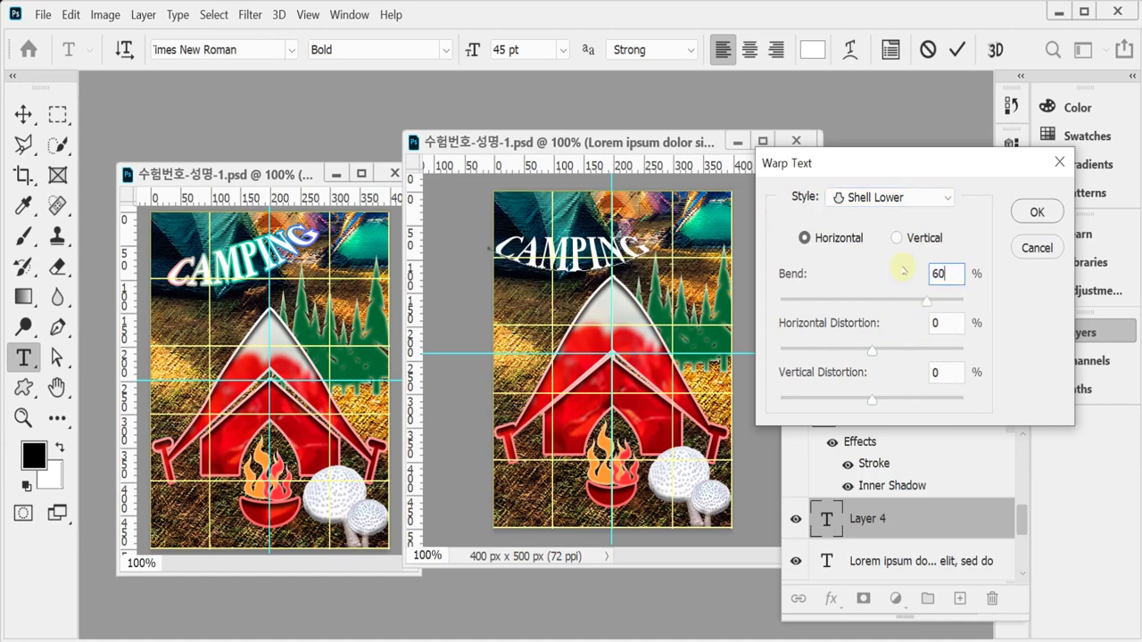
{"action": "key", "text": "Return"}
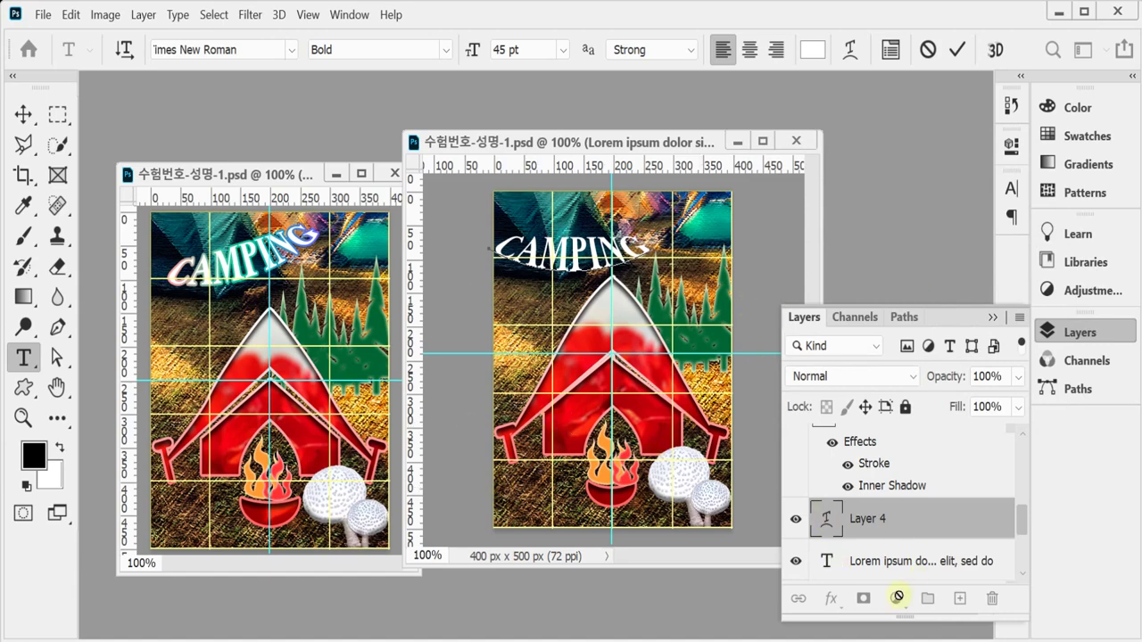
Add a 3 px gradient stroke to the CAMPING text and set the gradient's start stop to pink, hex f99
{"action": "left_click", "coordinate": [831, 600]}
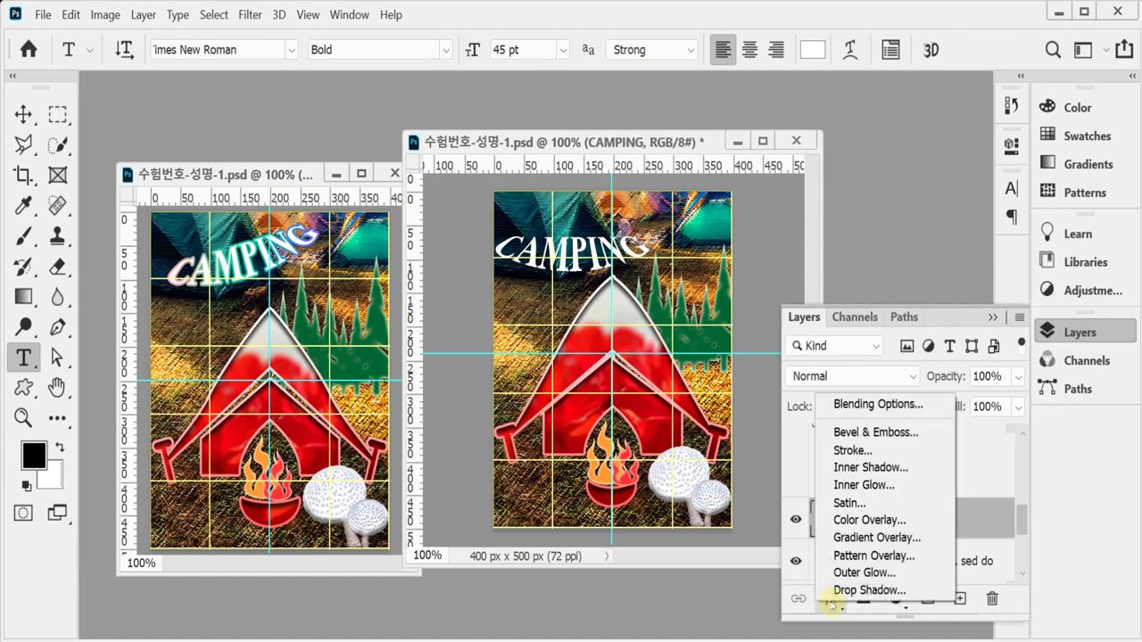
{"action": "left_click", "coordinate": [892, 450]}
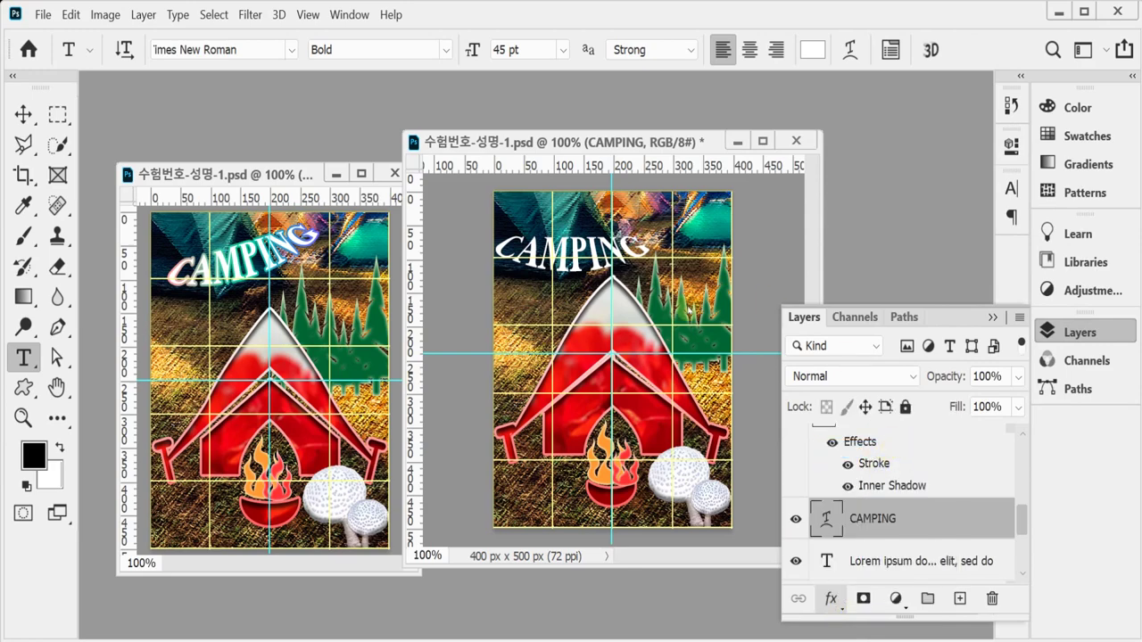
{"action": "key", "text": "Down"}
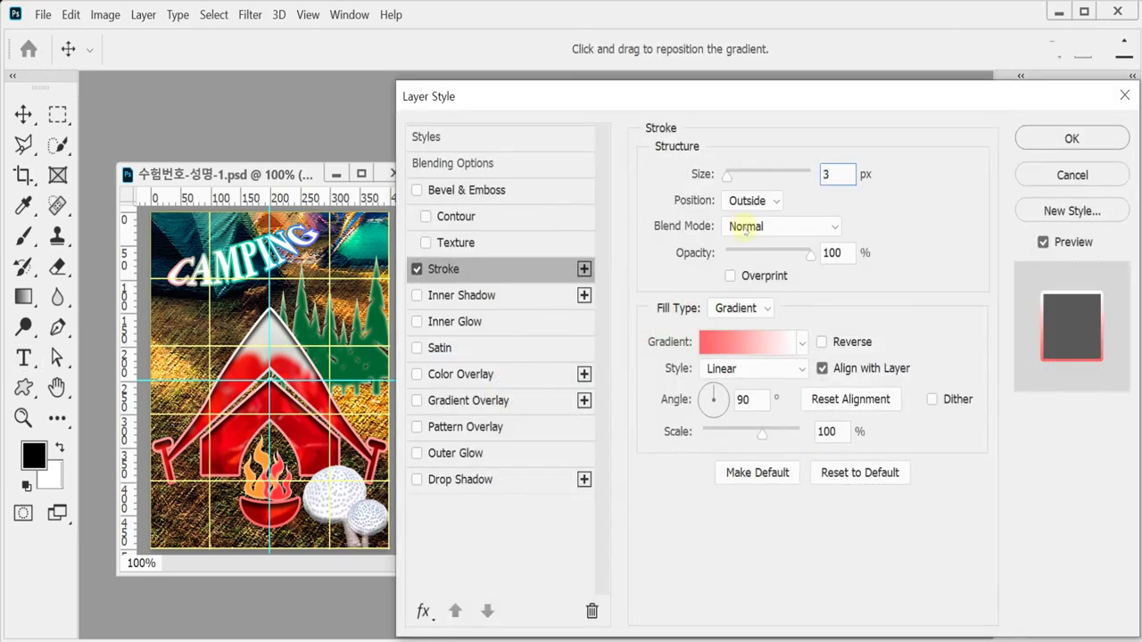
{"action": "left_click", "coordinate": [744, 351]}
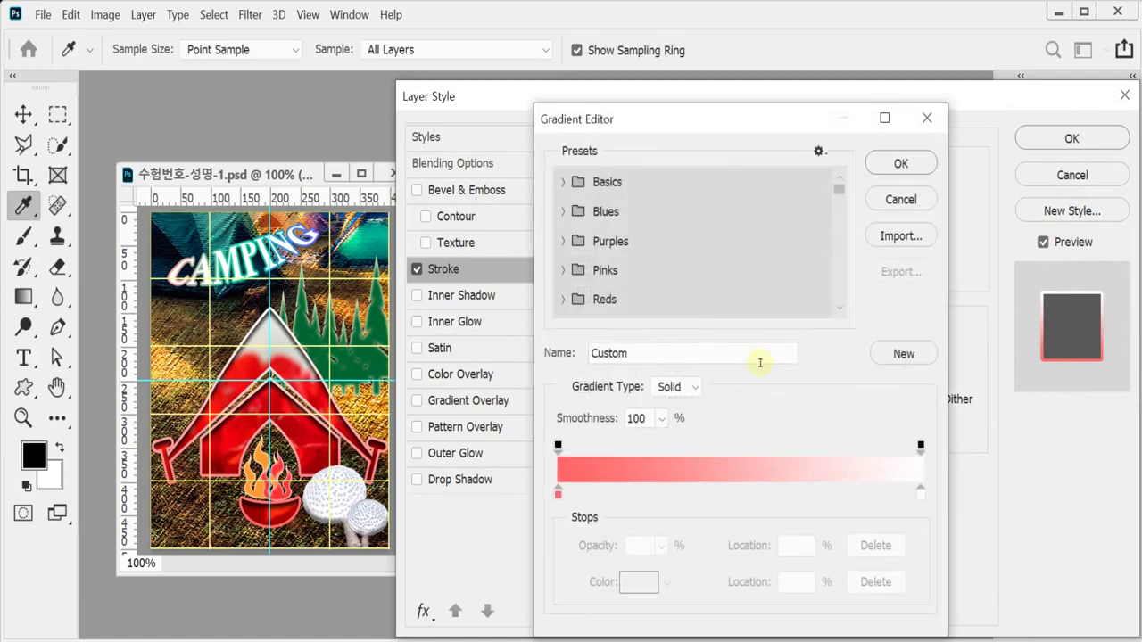
{"action": "double_click", "coordinate": [558, 494]}
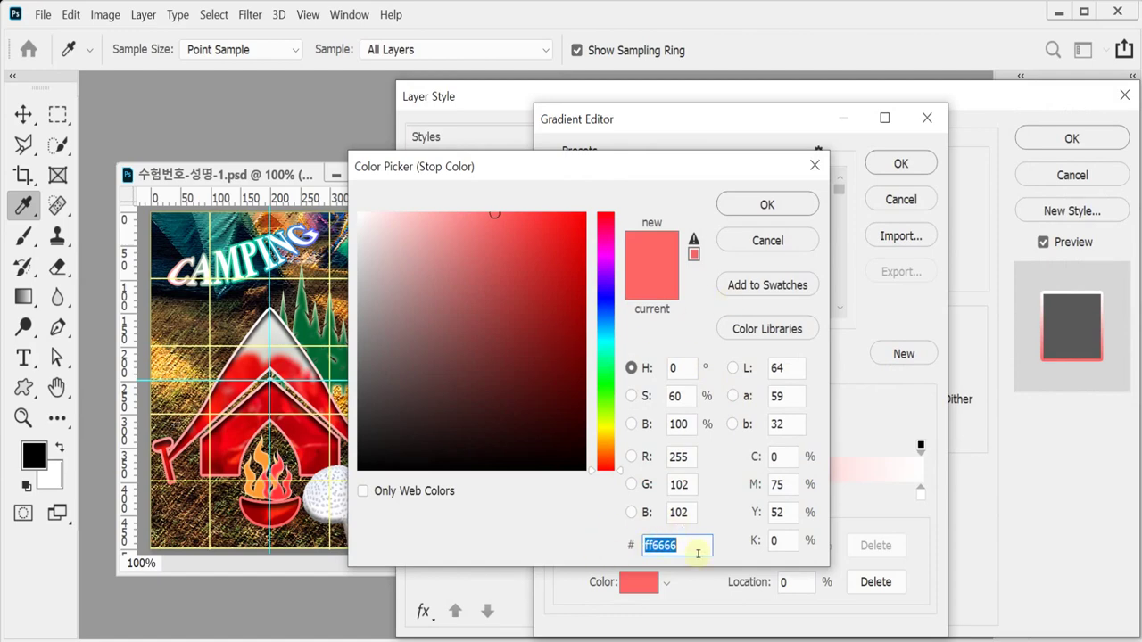
{"action": "type", "text": "f"}
{"action": "type", "text": "f9999"}
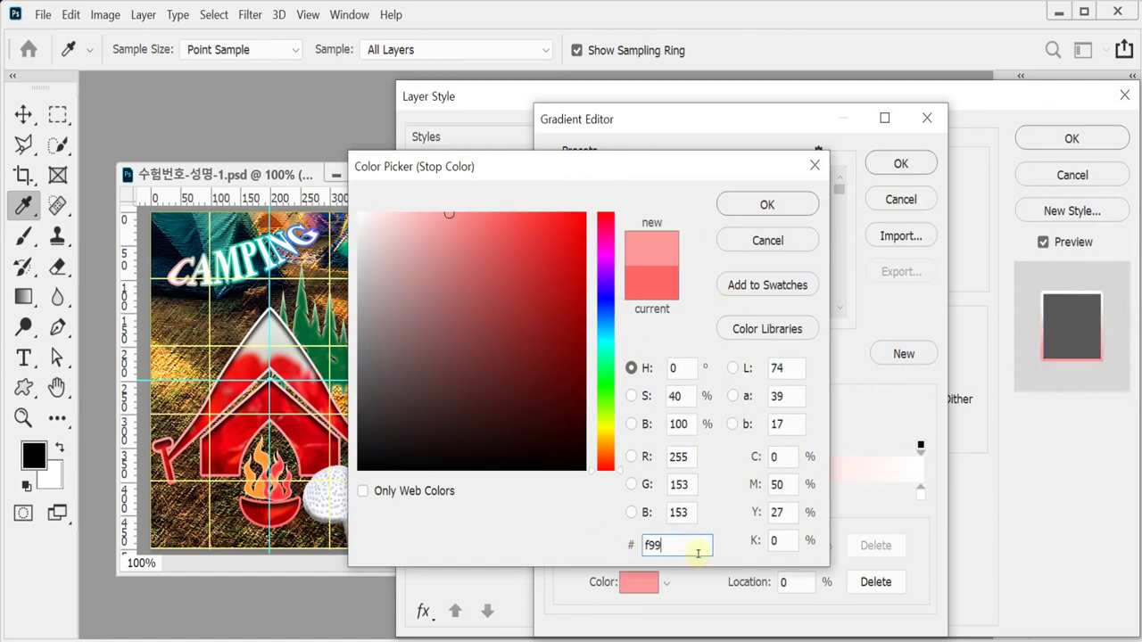
{"action": "key", "text": "Return"}
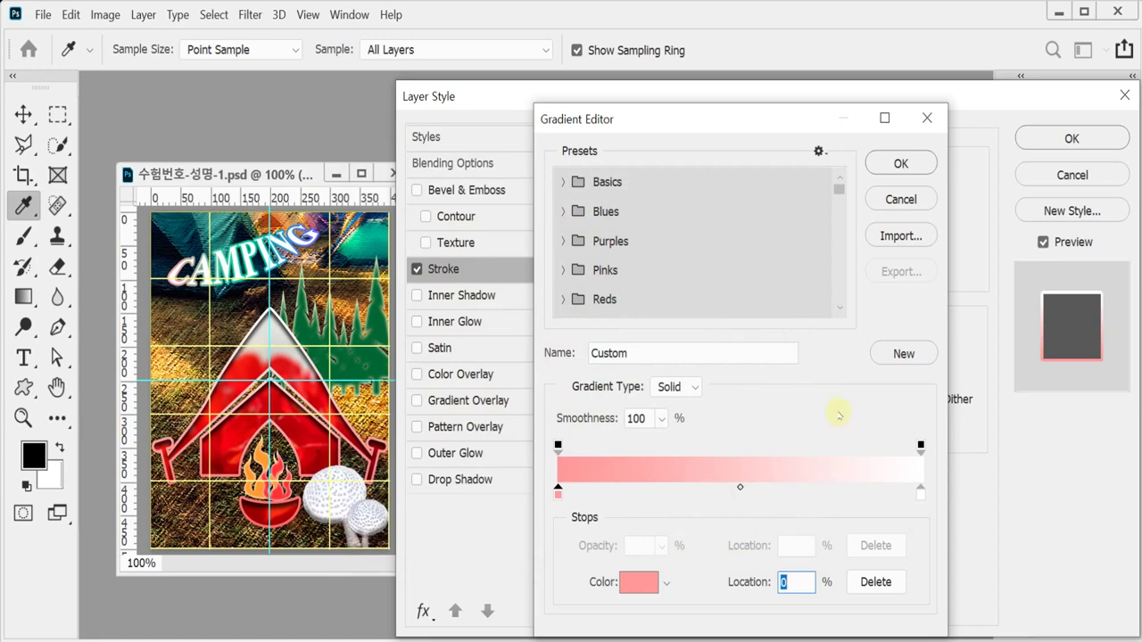
Add a middle color stop at 48% in the stroke gradient and set it to green, hex 0c9
{"action": "left_click", "coordinate": [734, 493]}
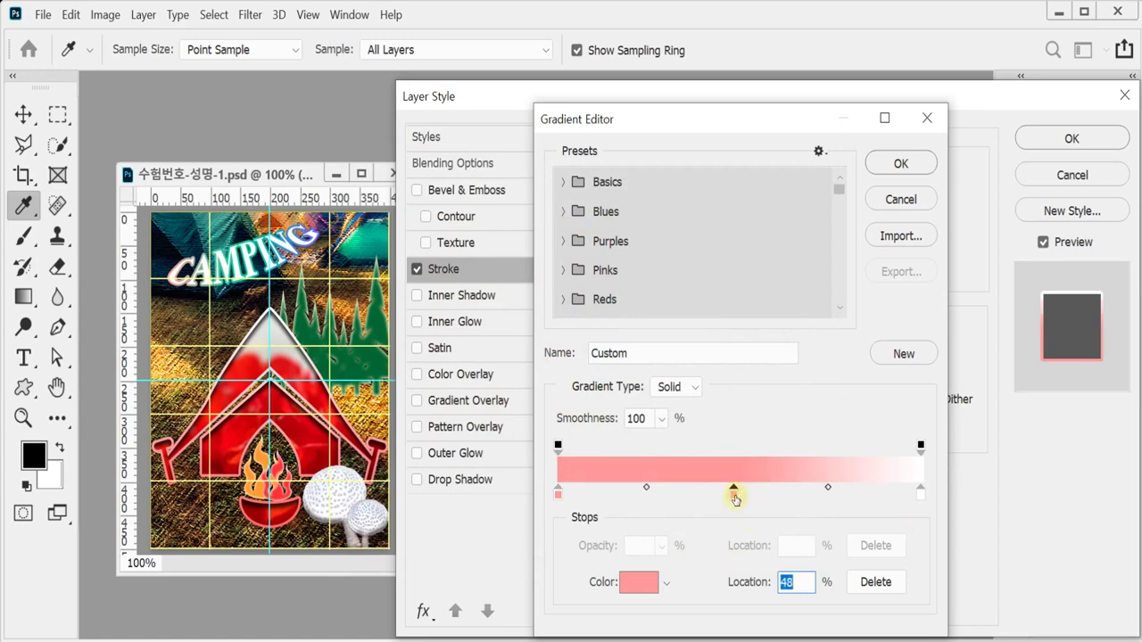
{"action": "double_click", "coordinate": [734, 492]}
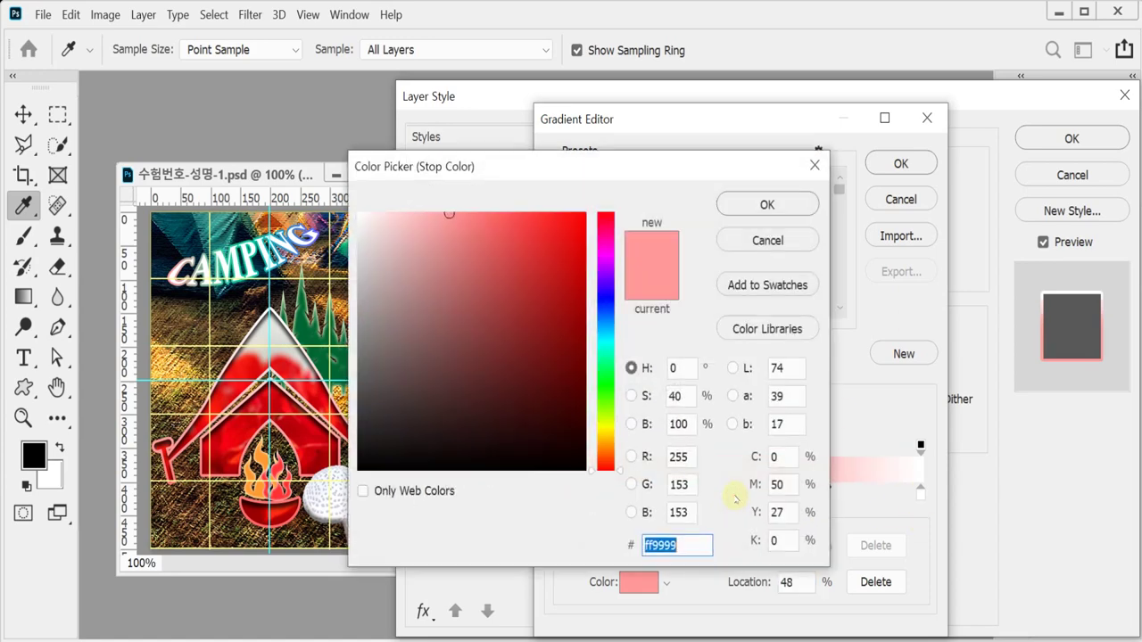
{"action": "type", "text": "0cf"}
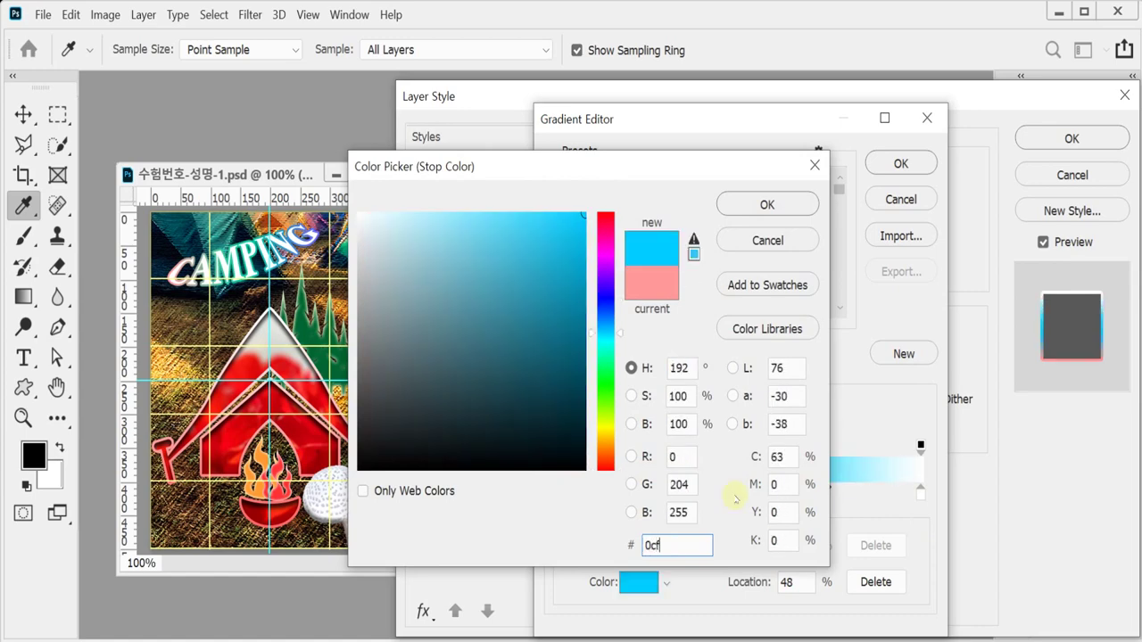
{"action": "key", "text": "BackSpace"}
{"action": "type", "text": "9"}
{"action": "key", "text": "Tab"}
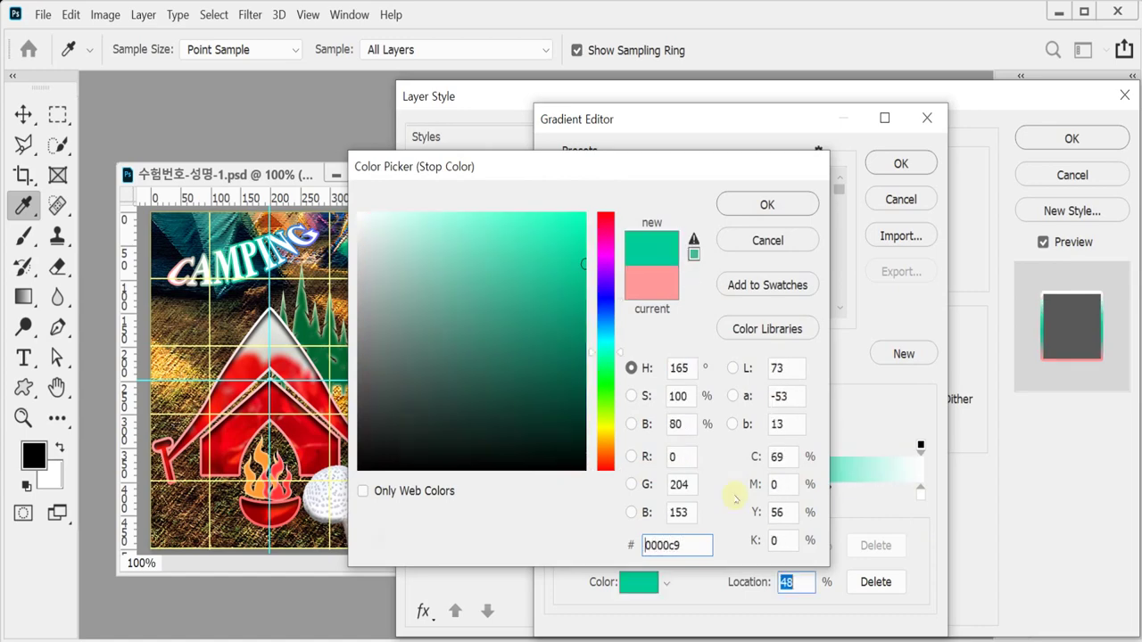
{"action": "key", "text": "Return"}
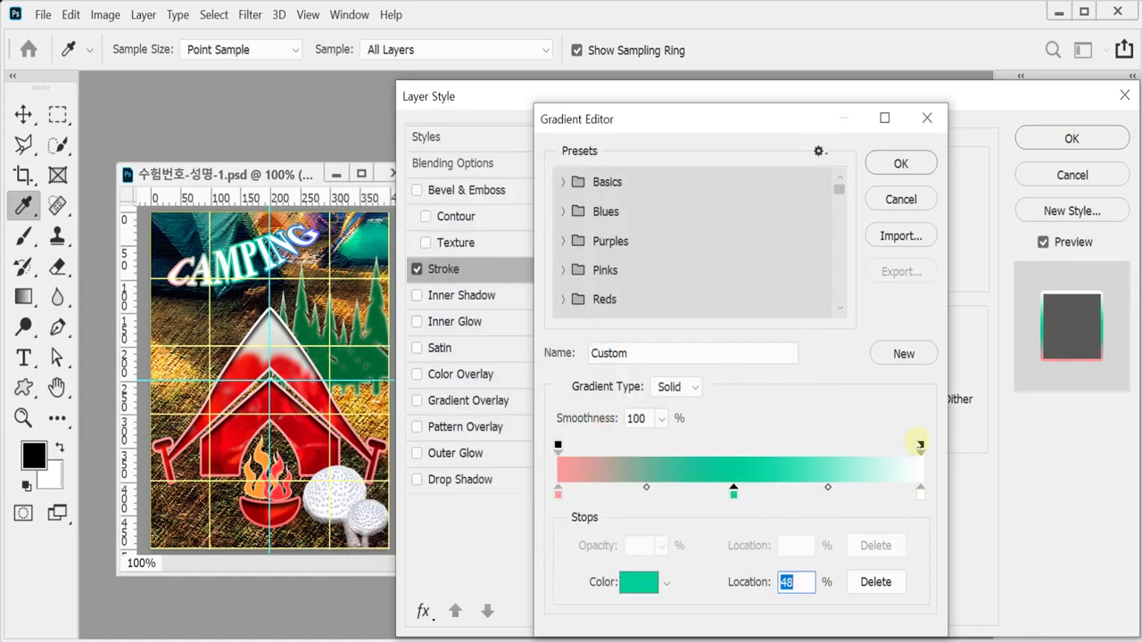
Set the end stop of the CAMPING stroke gradient to blue-violet, hex 66f
{"action": "double_click", "coordinate": [920, 490]}
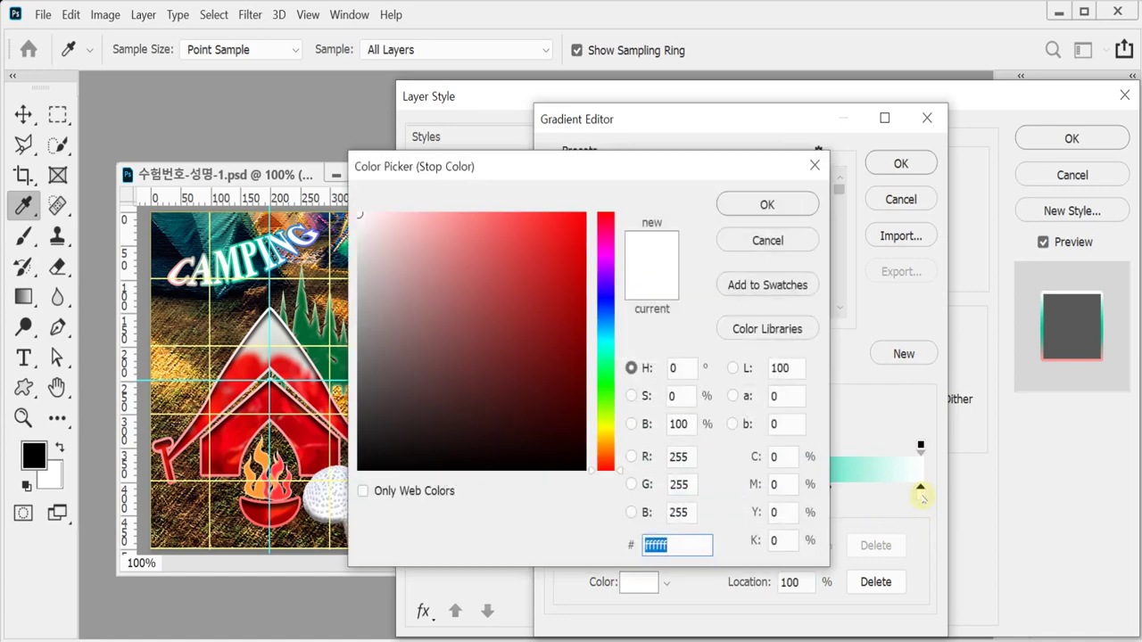
{"action": "type", "text": "66f"}
{"action": "key", "text": "Tab"}
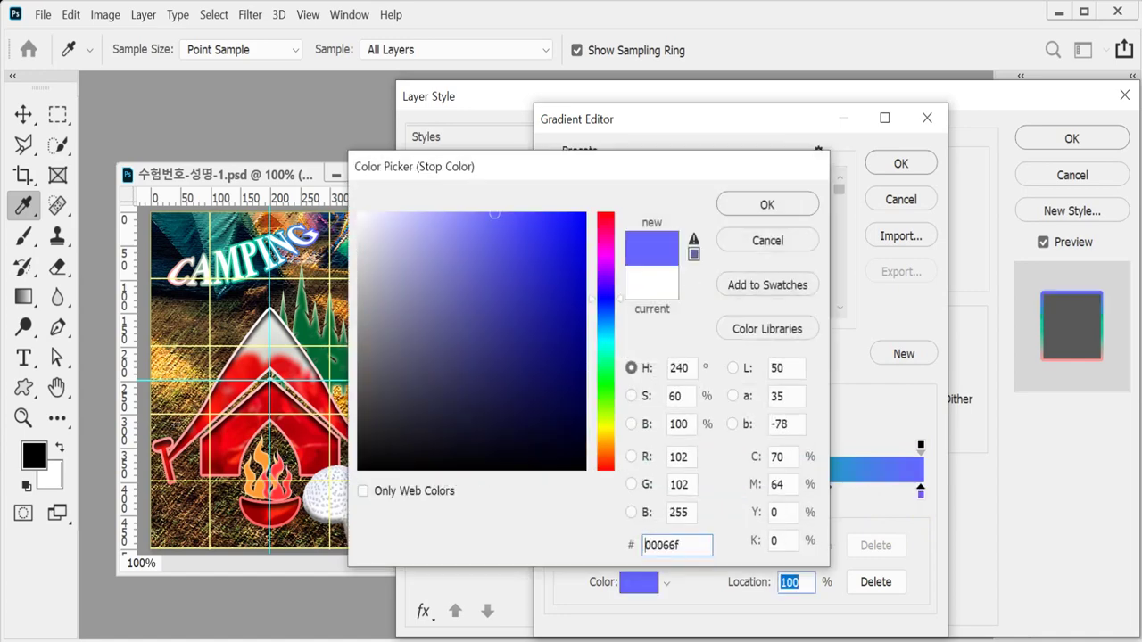
{"action": "key", "text": "Return"}
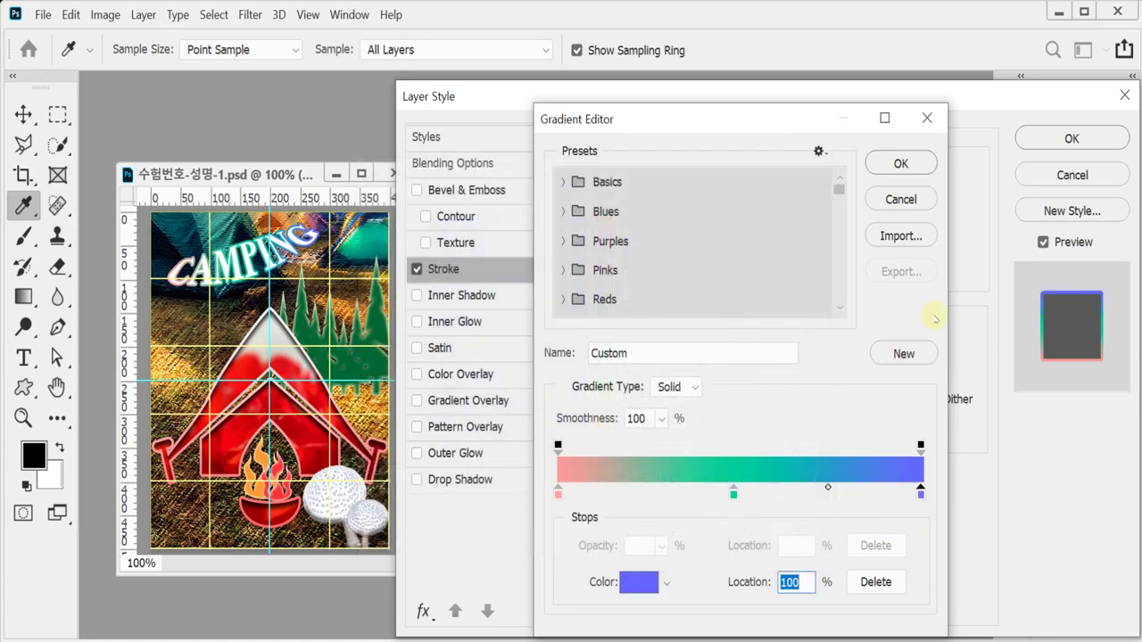
Accept the edited gradient, set the CAMPING stroke's gradient angle to 0° and apply the layer style
{"action": "left_click", "coordinate": [902, 163]}
{"action": "left_click", "coordinate": [757, 395]}
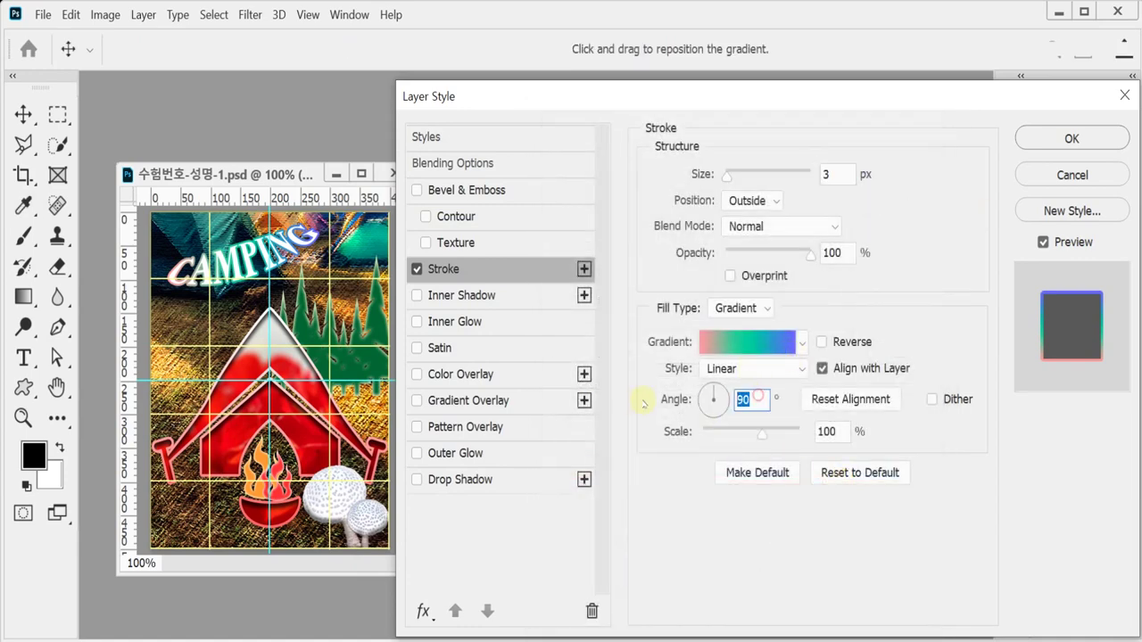
{"action": "type", "text": "0"}
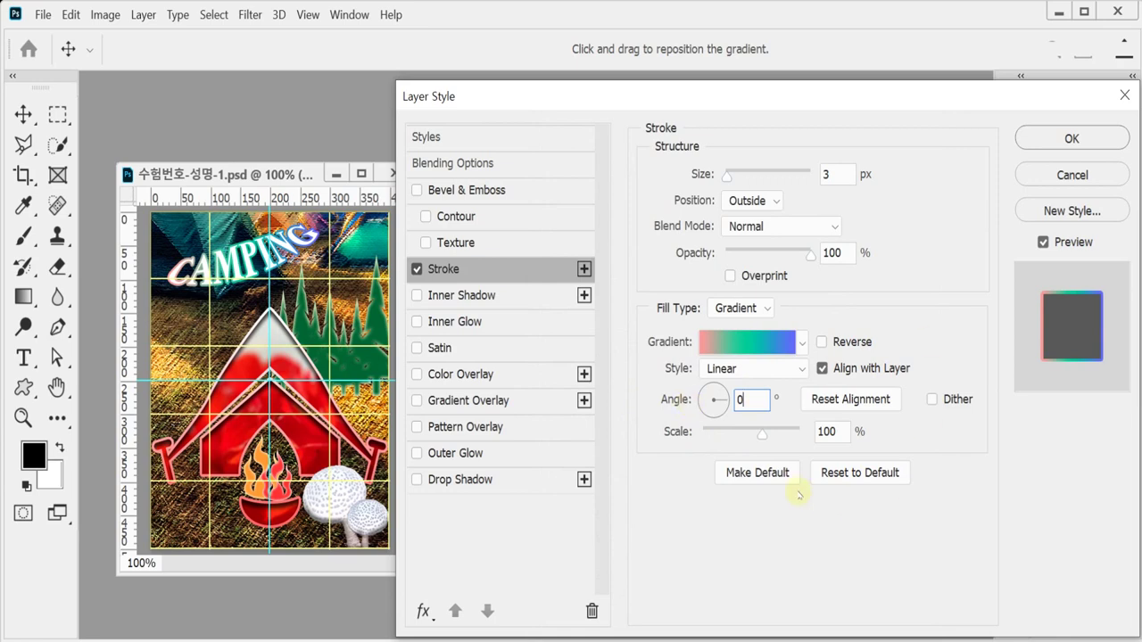
{"action": "left_click", "coordinate": [1071, 139]}
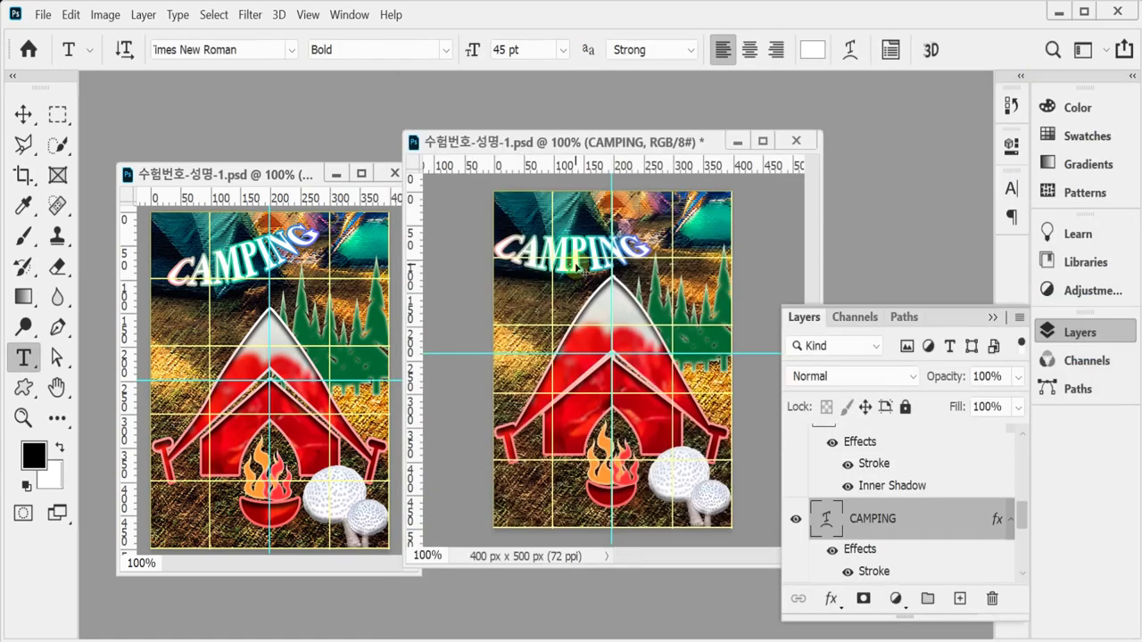
Rotate the CAMPING text by -15°, shift it slightly up and to the right above the tent, and save the document
{"action": "key", "text": "ctrl+t"}
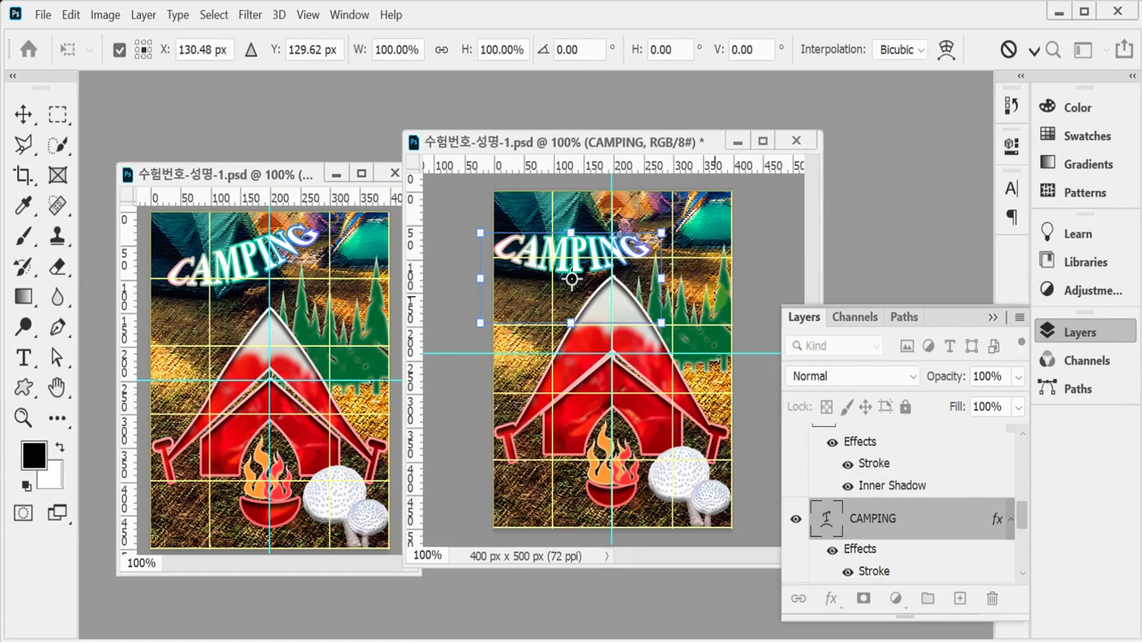
{"action": "left_click_drag", "start_coordinate": [725, 295], "coordinate": [705, 264]}
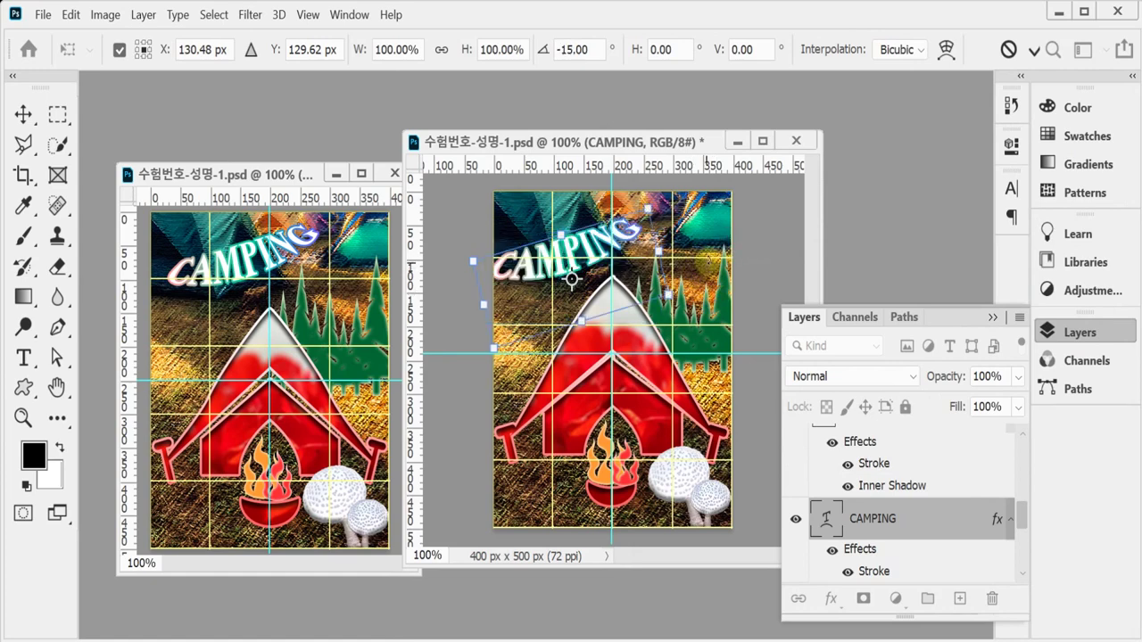
{"action": "left_click_drag", "start_coordinate": [596, 250], "coordinate": [613, 234]}
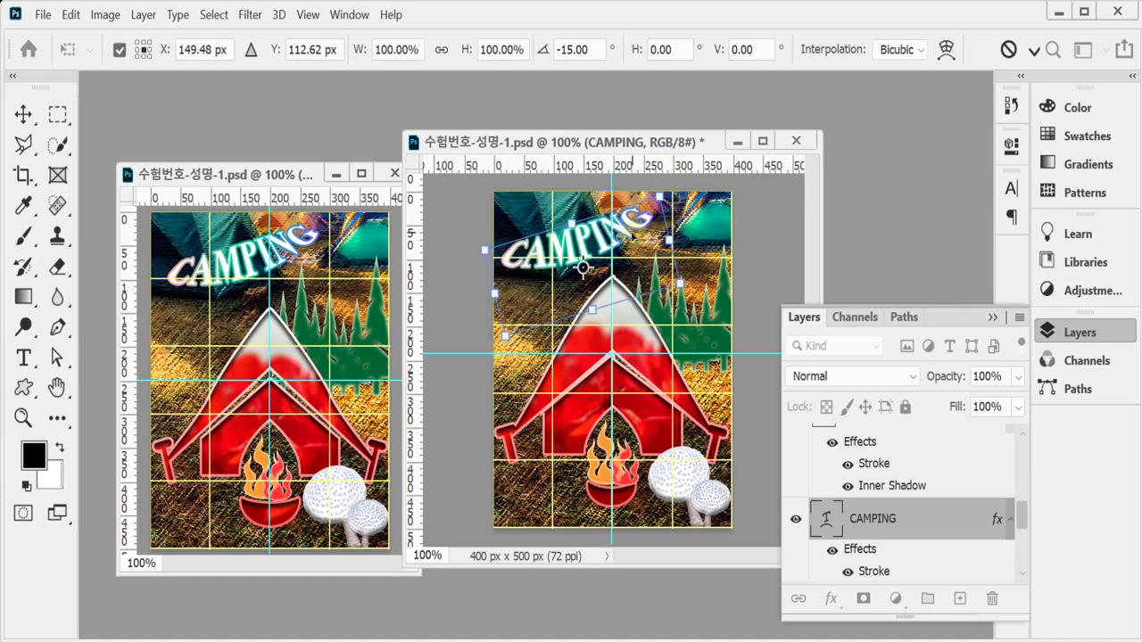
{"action": "key", "text": "Return"}
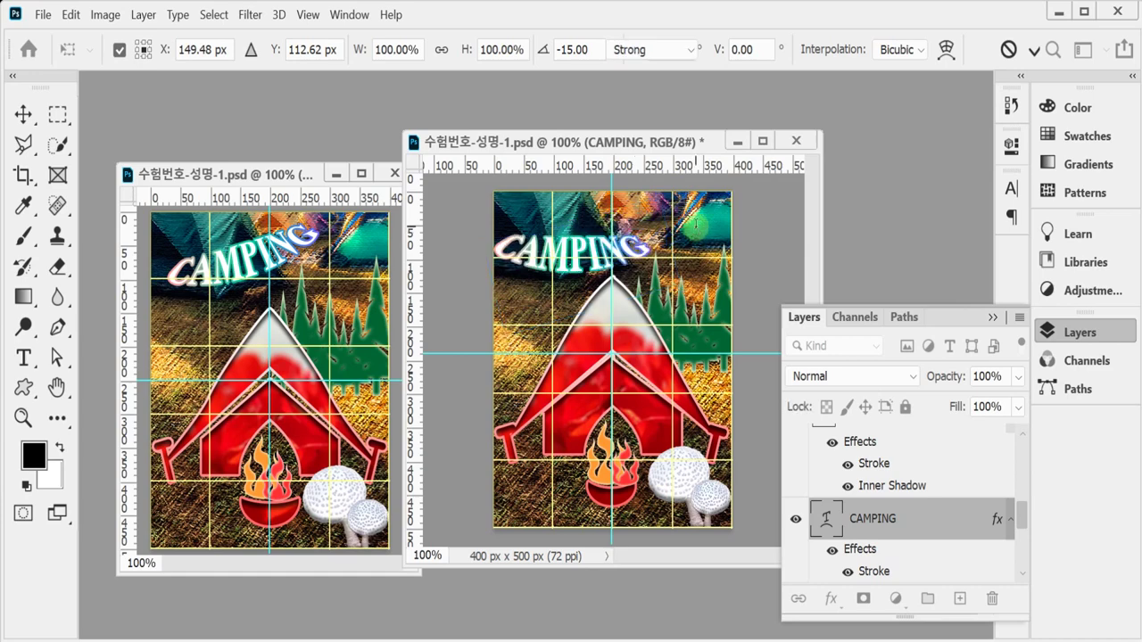
{"action": "key", "text": "t"}
{"action": "key", "text": "ctrl+s"}
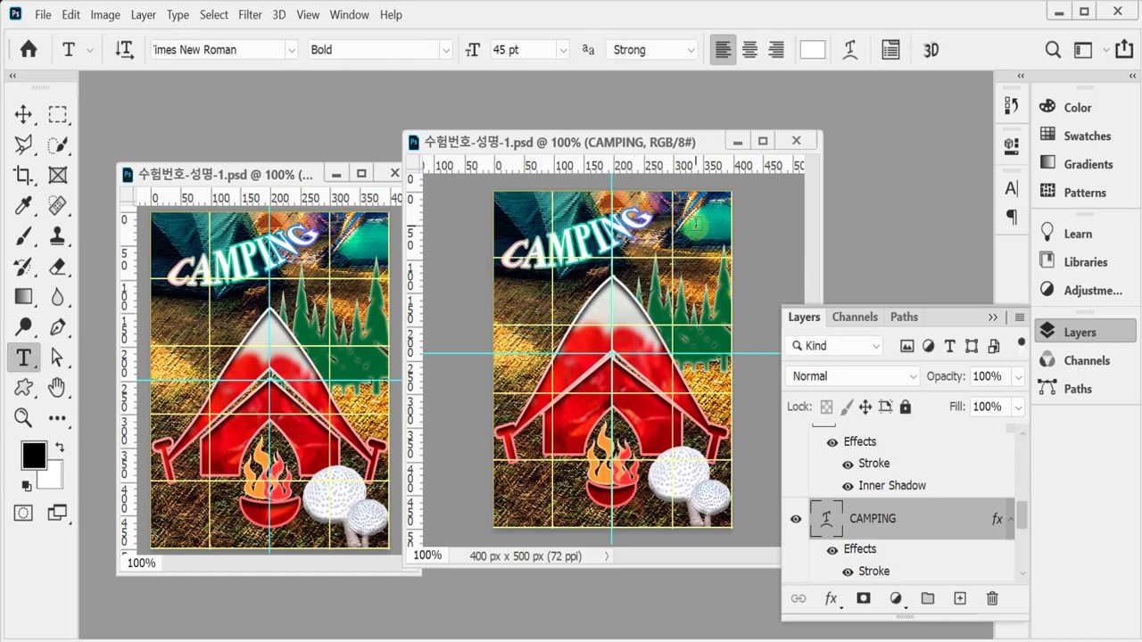
Hide the grid and the guides in the working document
{"action": "key", "text": "ctrl+z"}
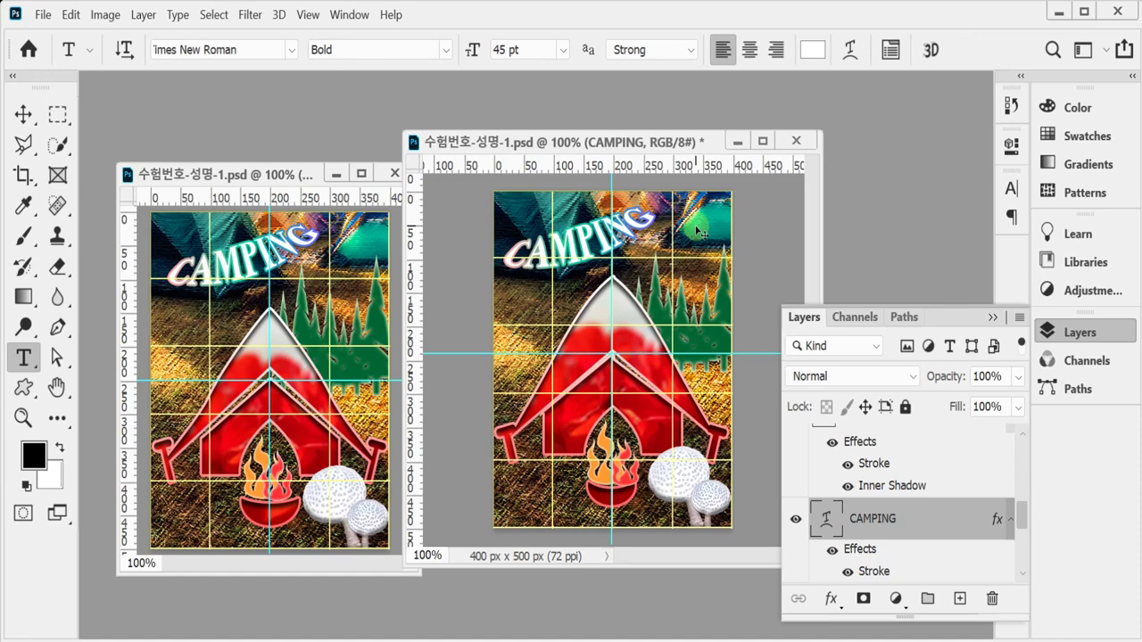
{"action": "key", "text": "ctrl+apostrophe"}
{"action": "key", "text": "ctrl+semicolon"}
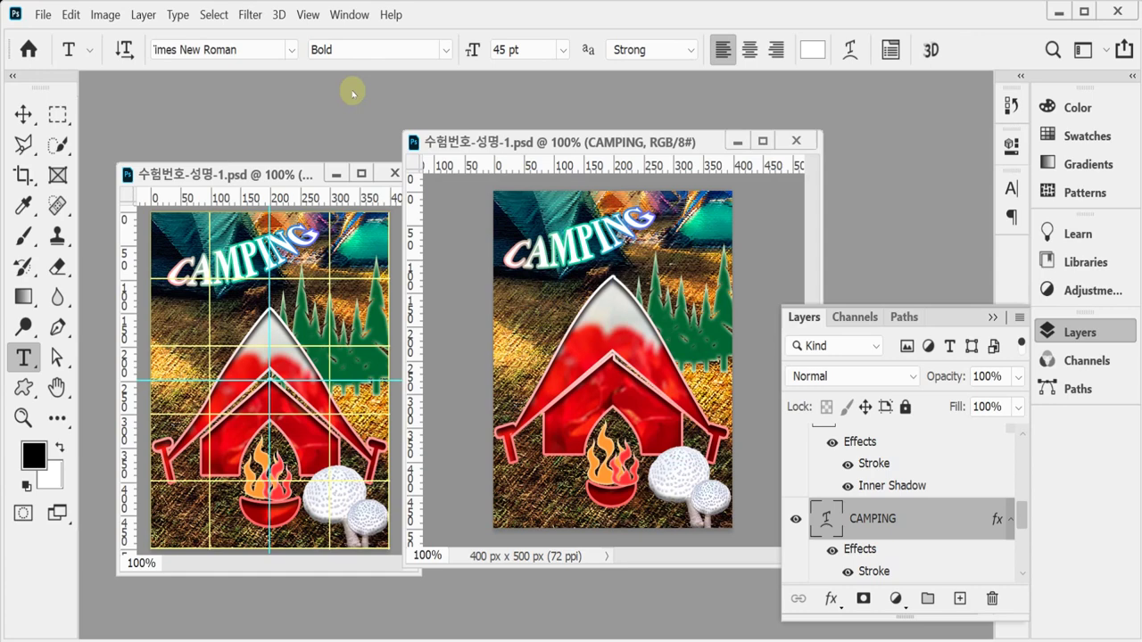
Save a JPEG copy of the poster as 수험번호-성명-1.jpg in the GTQ folder under Documents, with quality 8
{"action": "key", "text": "ctrl+shift+s"}
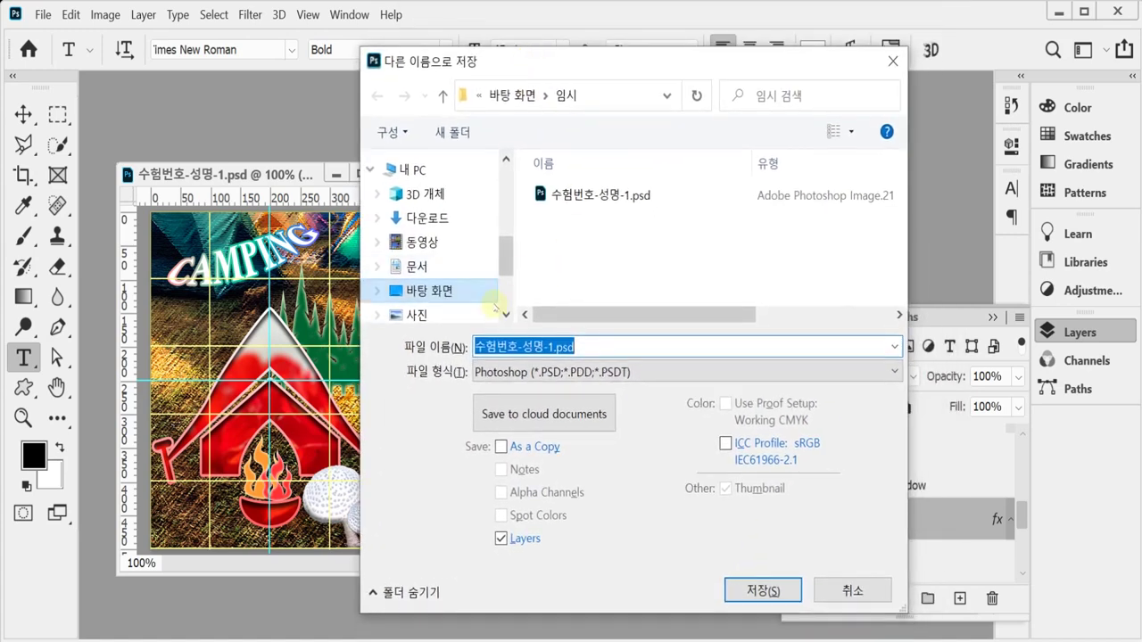
{"action": "left_click", "coordinate": [435, 269]}
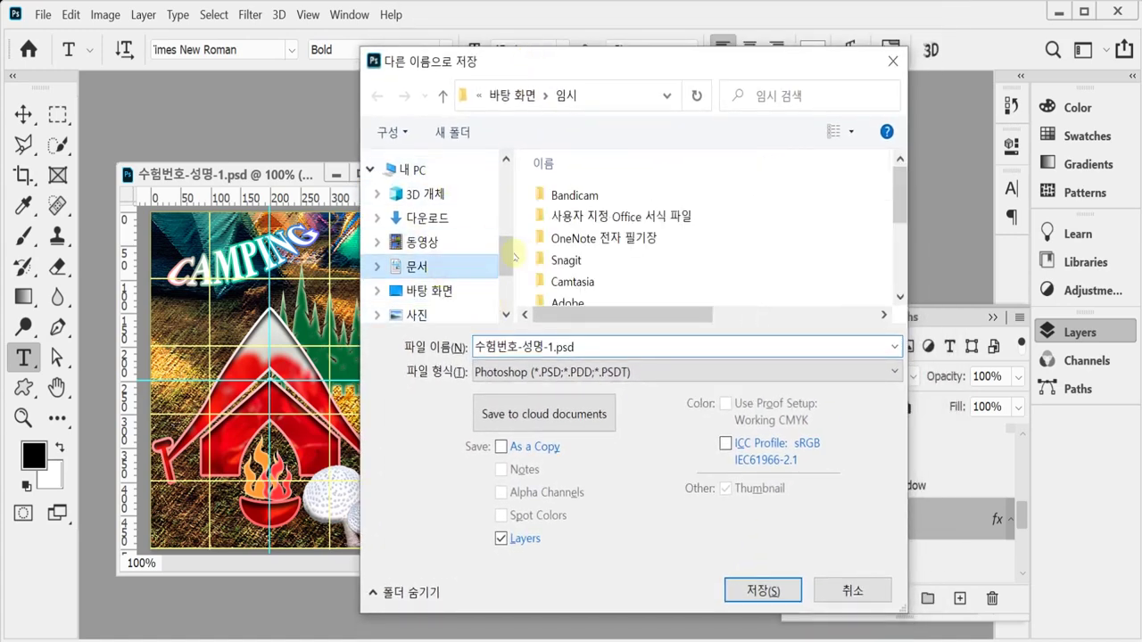
{"action": "scroll", "coordinate": [647, 254], "scroll_direction": "down", "scroll_amount": 5}
{"action": "double_click", "coordinate": [652, 293]}
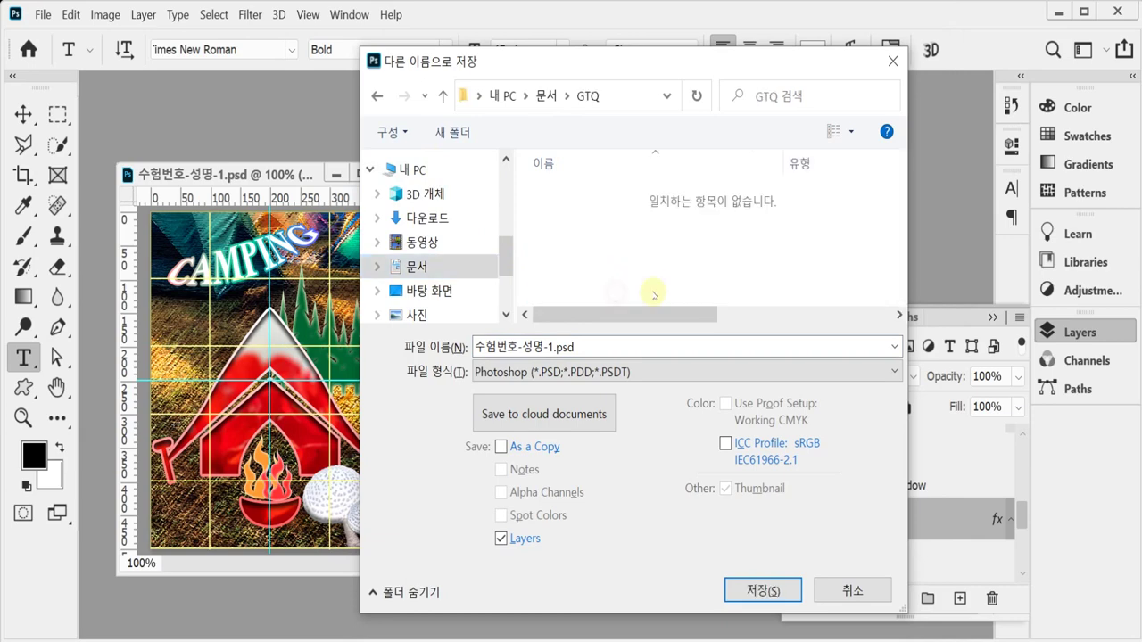
{"action": "left_click", "coordinate": [502, 374]}
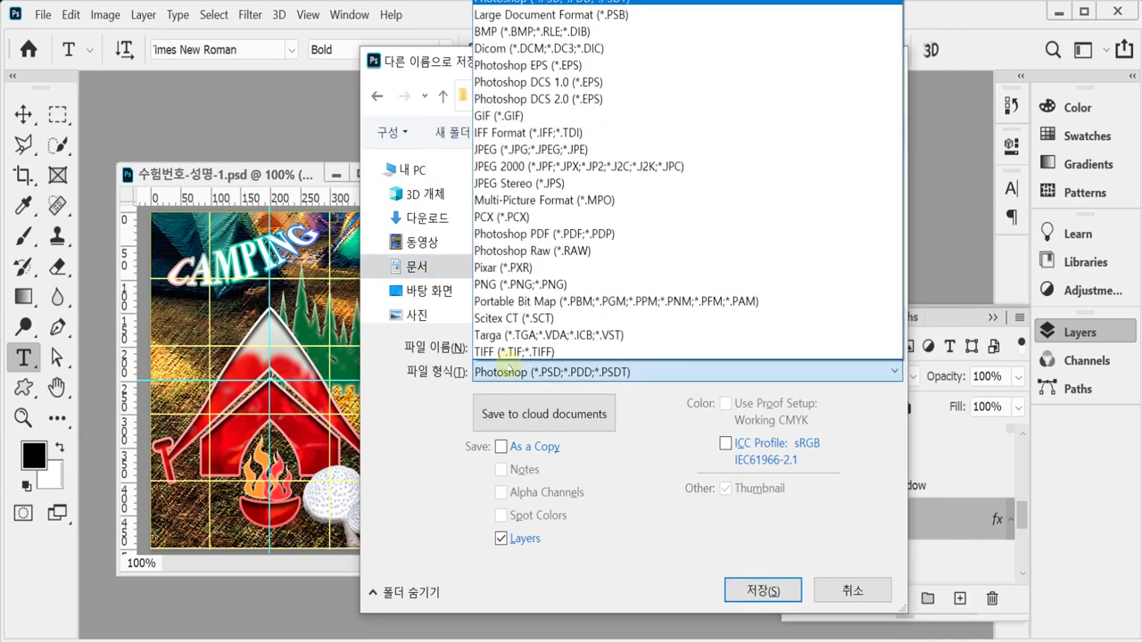
{"action": "left_click", "coordinate": [612, 149]}
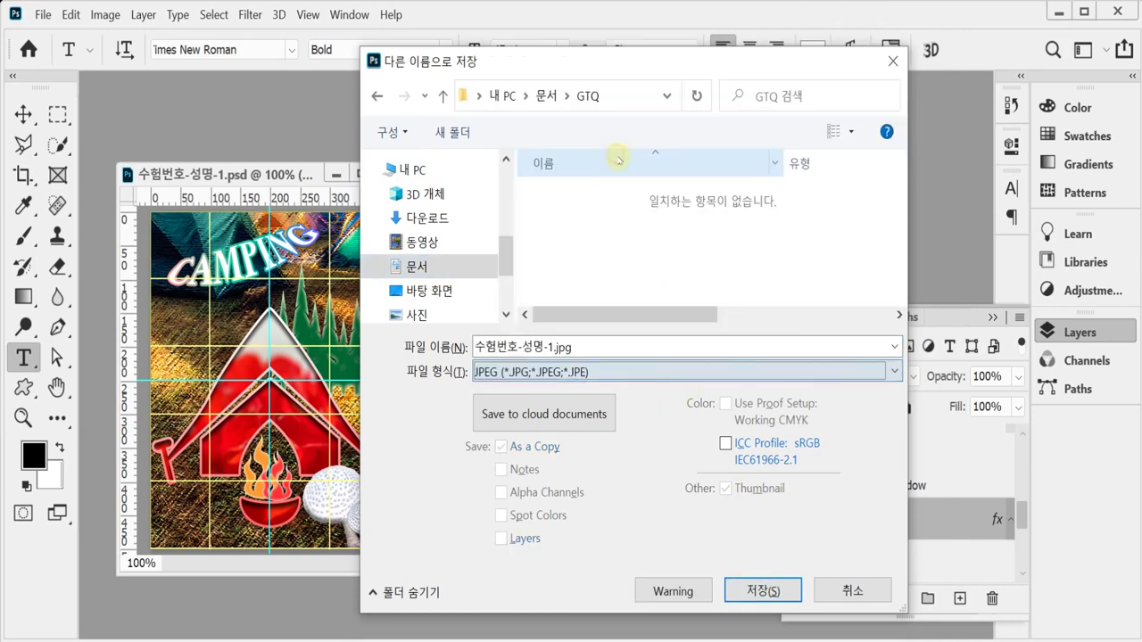
{"action": "left_click", "coordinate": [754, 591]}
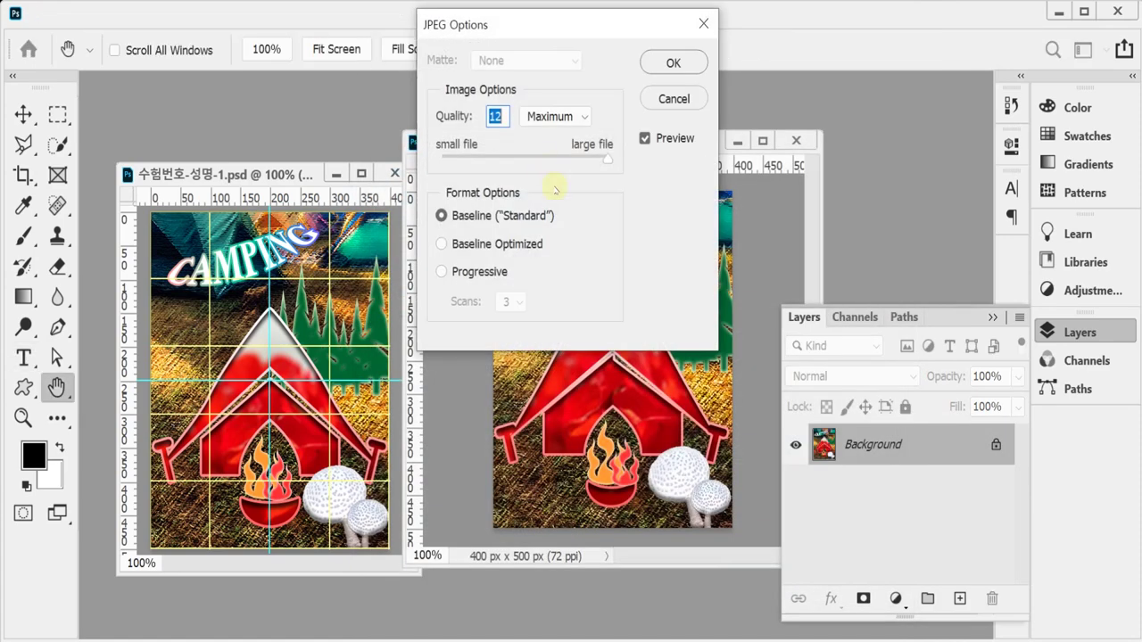
{"action": "type", "text": "8"}
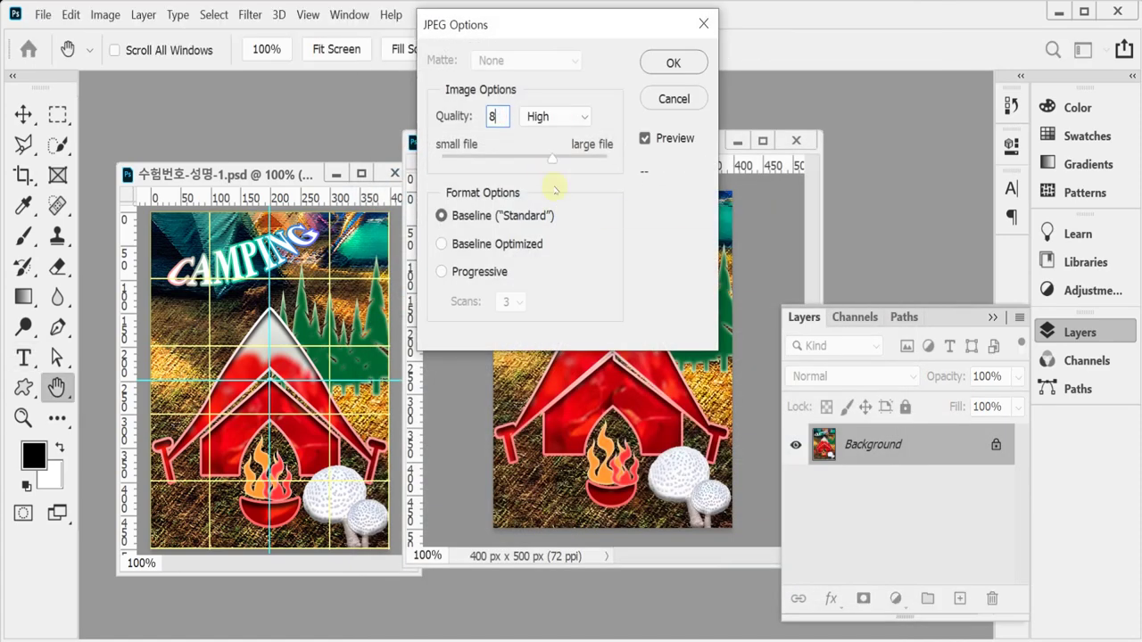
{"action": "key", "text": "Return"}
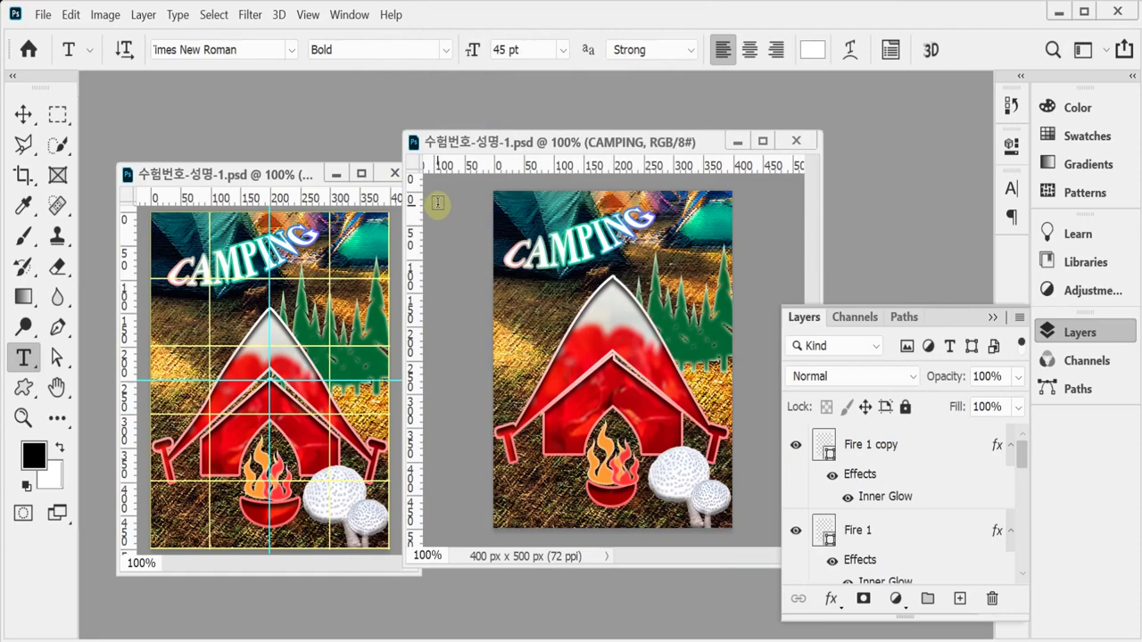
Resize the poster image to 40 x 50 px with the proportions linked
{"action": "left_click", "coordinate": [105, 14]}
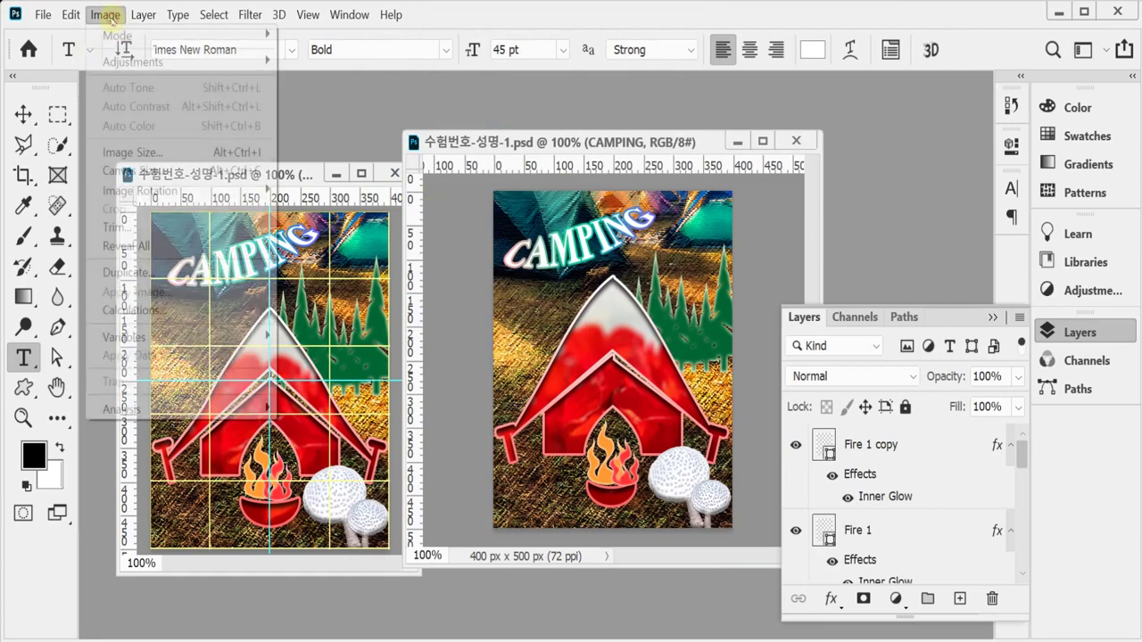
{"action": "left_click", "coordinate": [130, 153]}
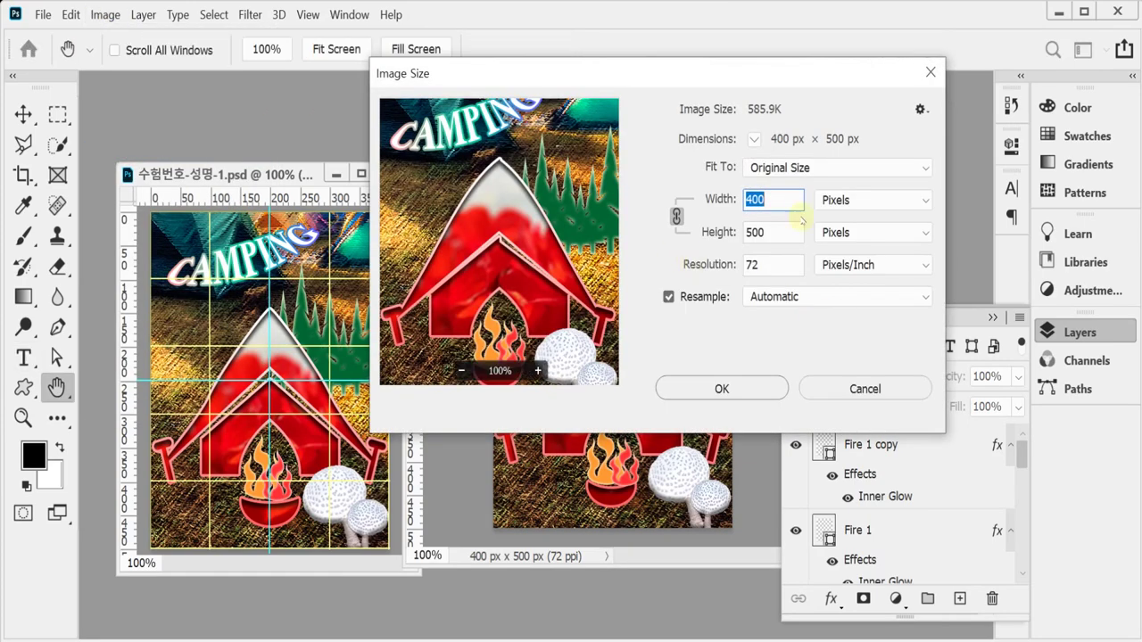
{"action": "type", "text": "40"}
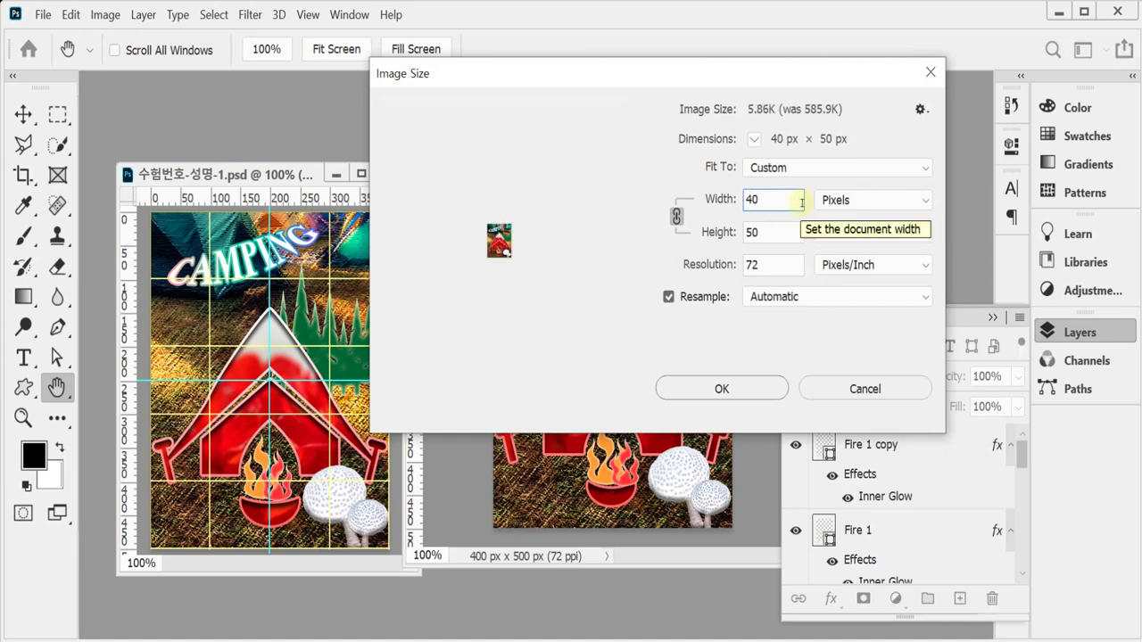
{"action": "left_click", "coordinate": [701, 389]}
{"action": "key", "text": "t"}
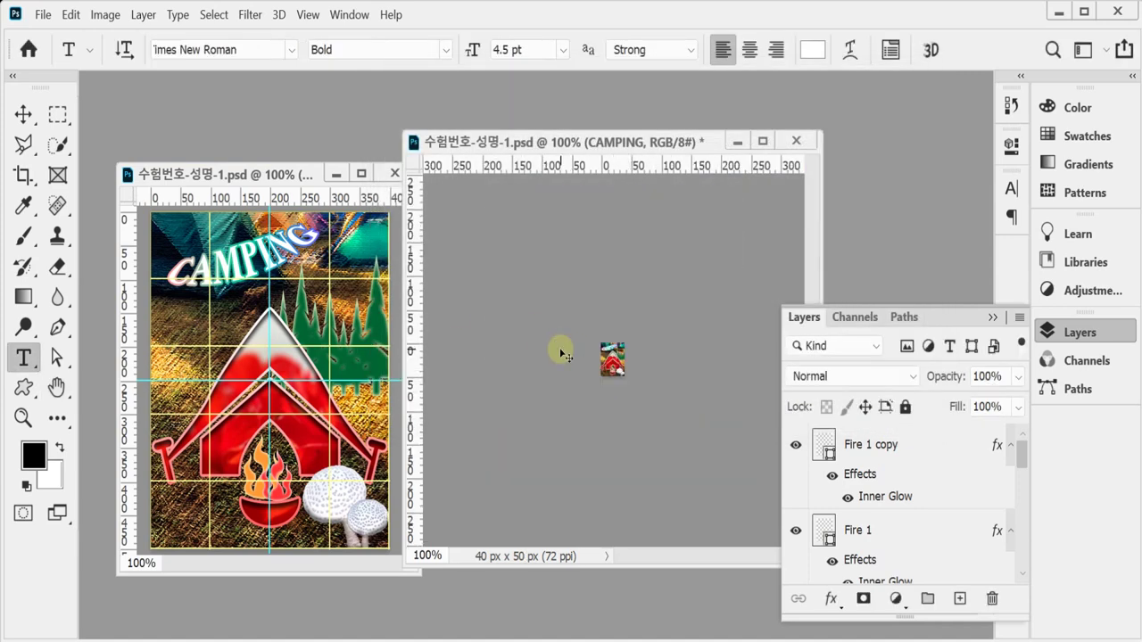
Save the reduced poster in Photoshop format as 수험번호-성명-1.psd in the GTQ folder under Documents
{"action": "key", "text": "ctrl+shift+s"}
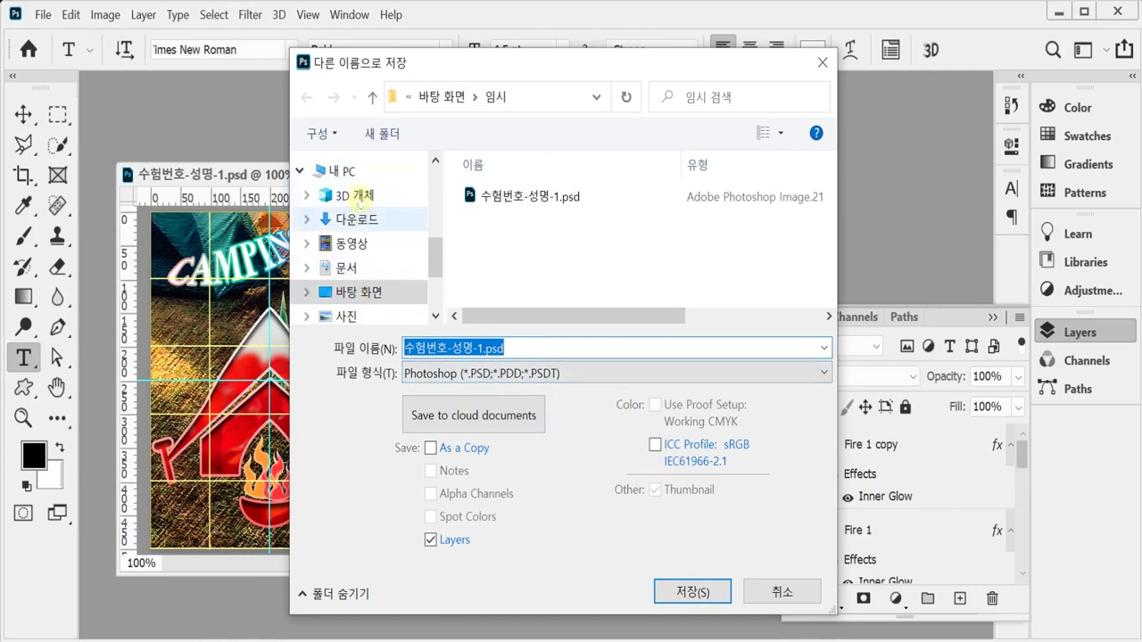
{"action": "left_click", "coordinate": [344, 170]}
{"action": "left_click", "coordinate": [348, 273]}
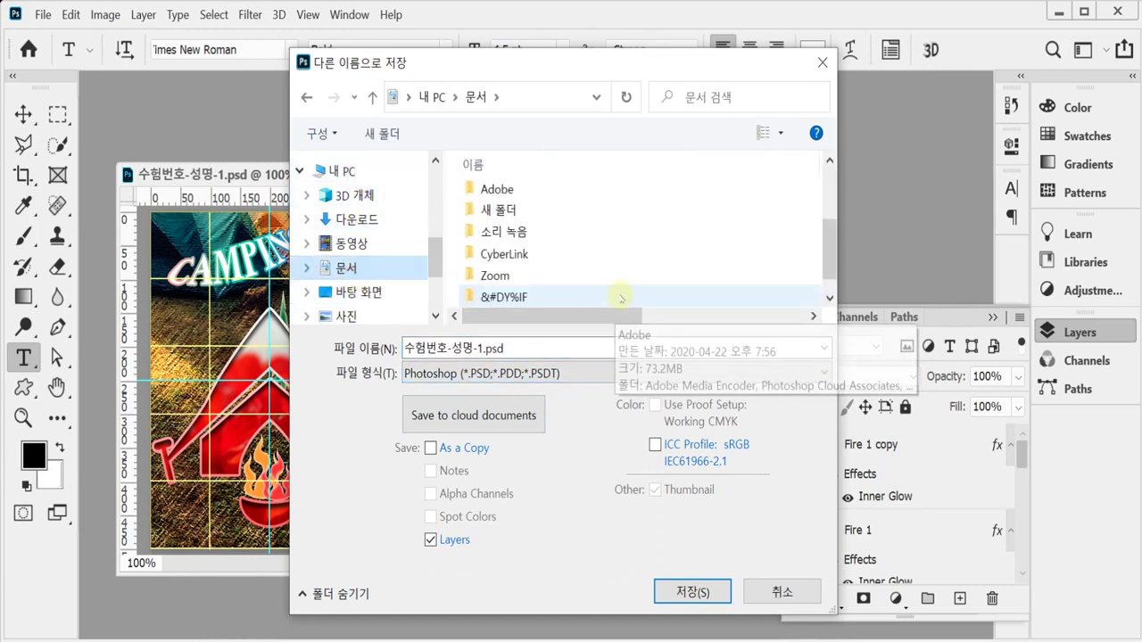
{"action": "double_click", "coordinate": [530, 292]}
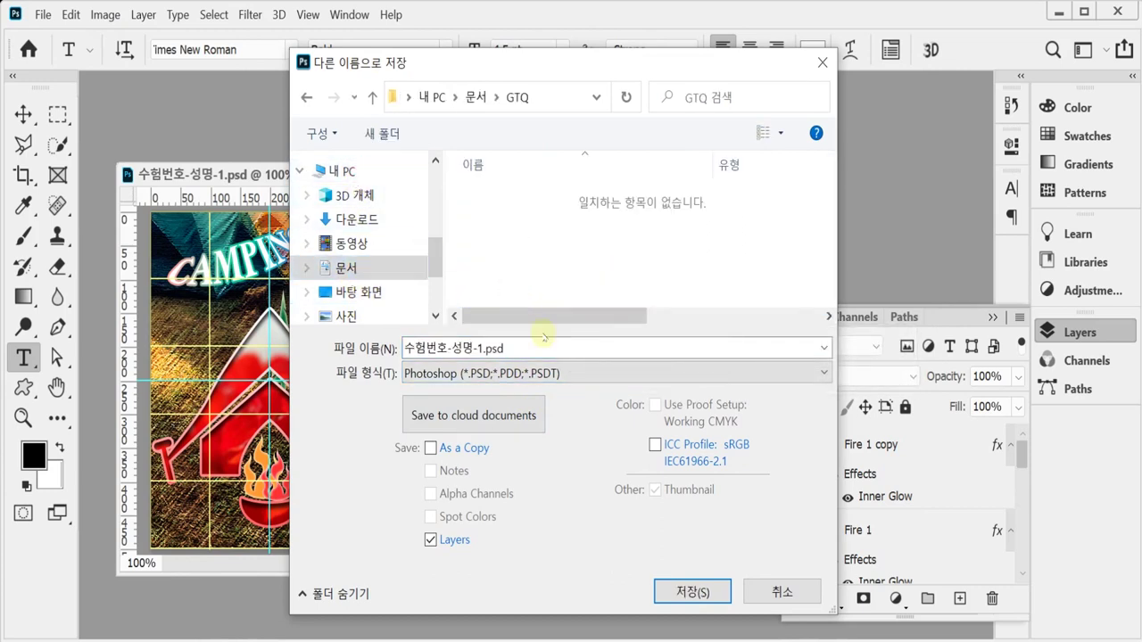
{"action": "left_click", "coordinate": [701, 592]}
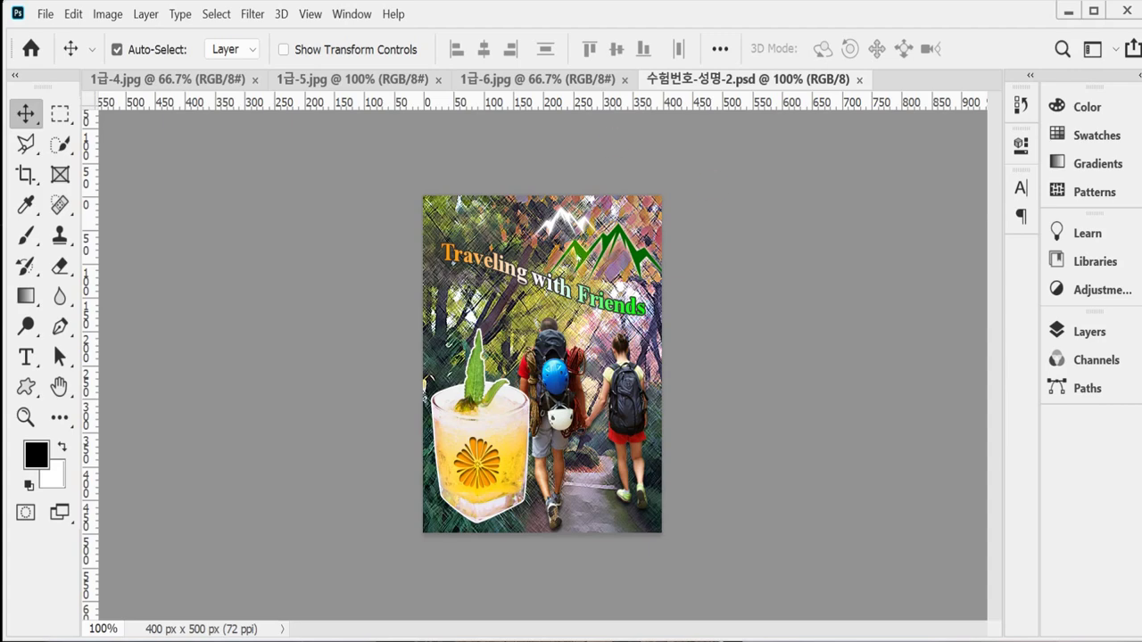
Create a new 400 x 500 px document at 72 pixels/inch in RGB Color, 8 bit, with a white background
{"action": "left_click", "coordinate": [46, 16]}
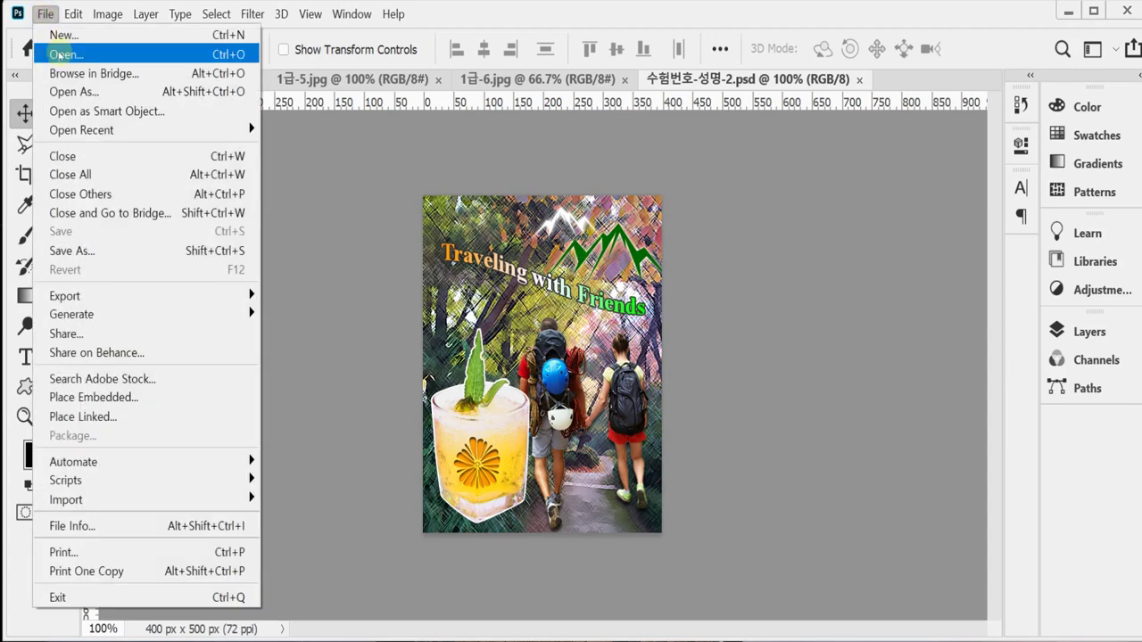
{"action": "left_click", "coordinate": [62, 34]}
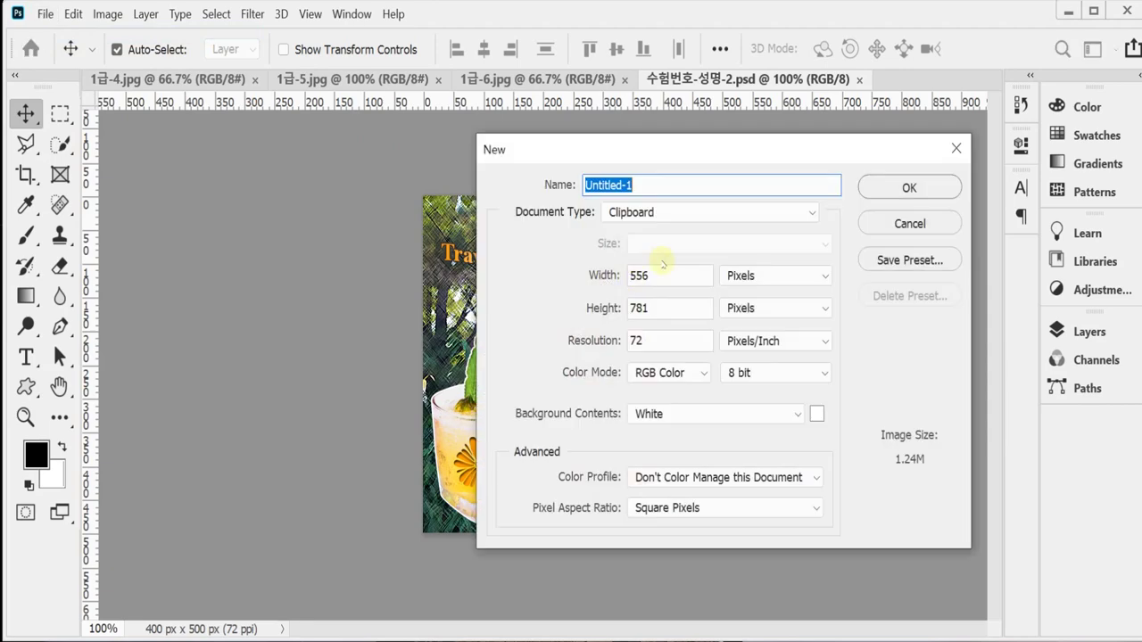
{"action": "double_click", "coordinate": [655, 277]}
{"action": "type", "text": "400"}
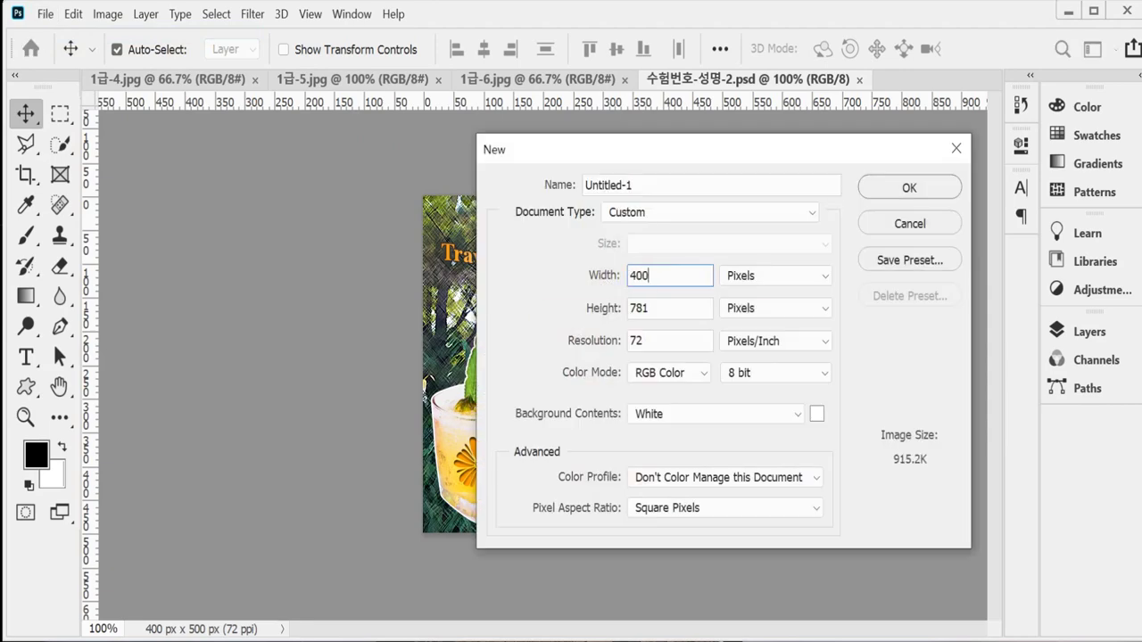
{"action": "key", "text": "Tab"}
{"action": "key", "text": "Tab"}
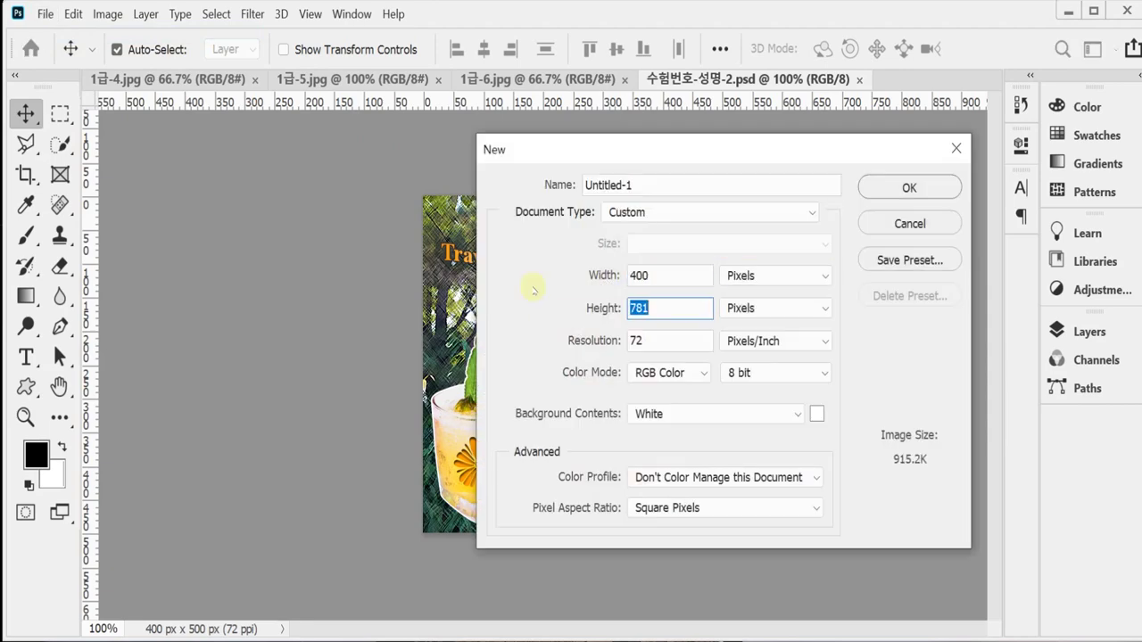
{"action": "type", "text": "500"}
{"action": "key", "text": "Tab"}
{"action": "key", "text": "Tab"}
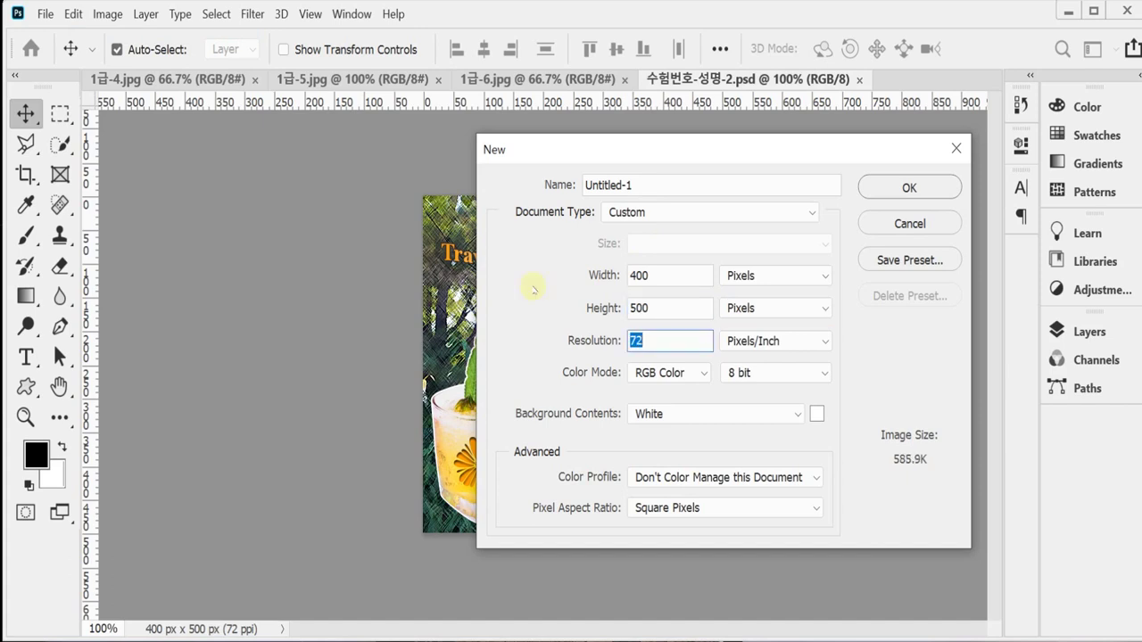
{"action": "key", "text": "Tab"}
{"action": "key", "text": "Tab"}
{"action": "key", "text": "Tab"}
{"action": "key", "text": "Tab"}
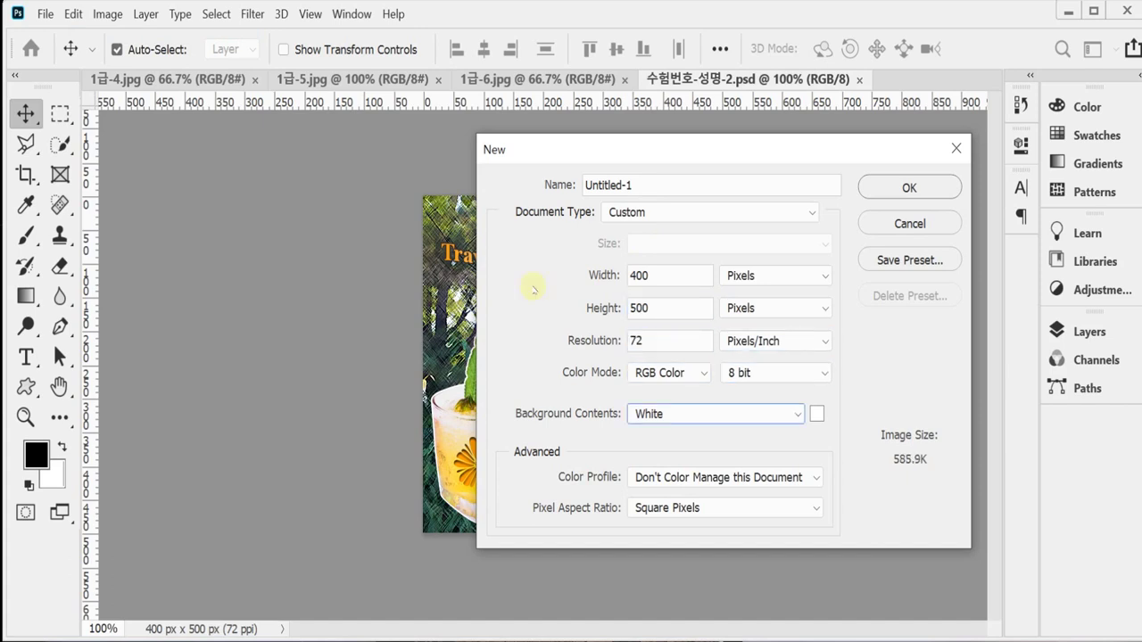
{"action": "key", "text": "Tab"}
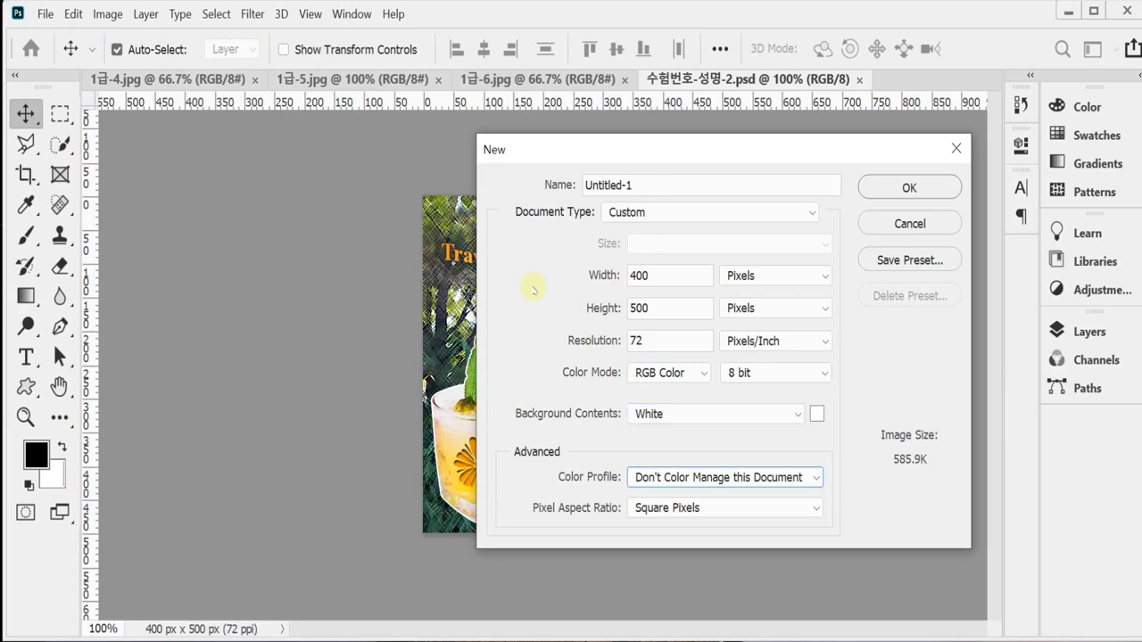
{"action": "left_click", "coordinate": [872, 189]}
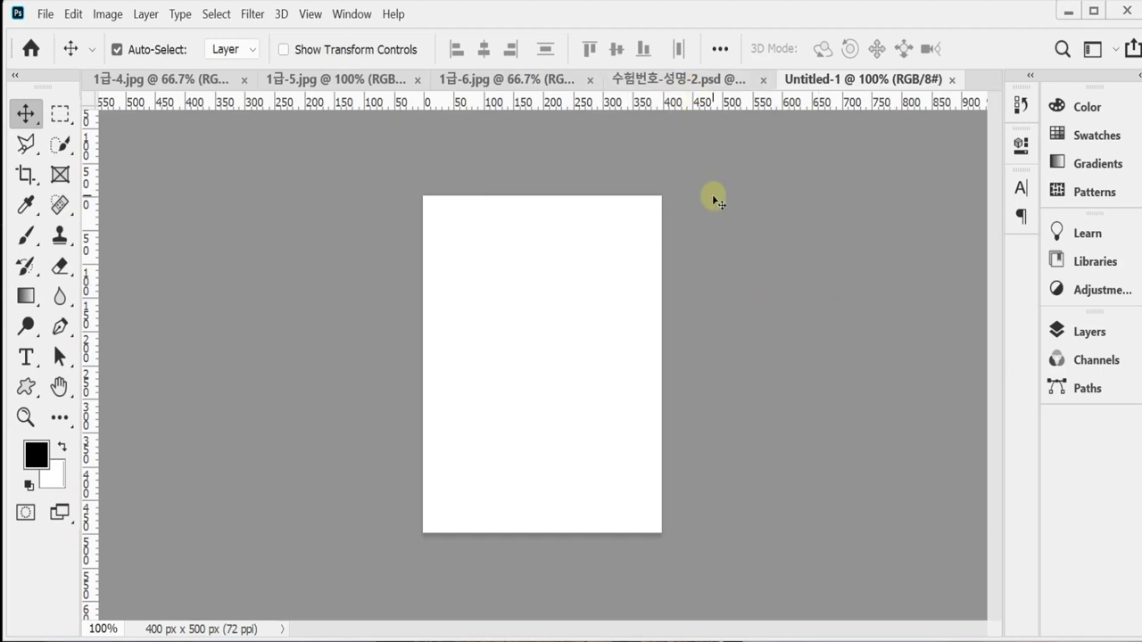
Show the grid on the blank document and the reference poster, and float both in enlarged windows side by side
{"action": "key", "text": "ctrl+apostrophe"}
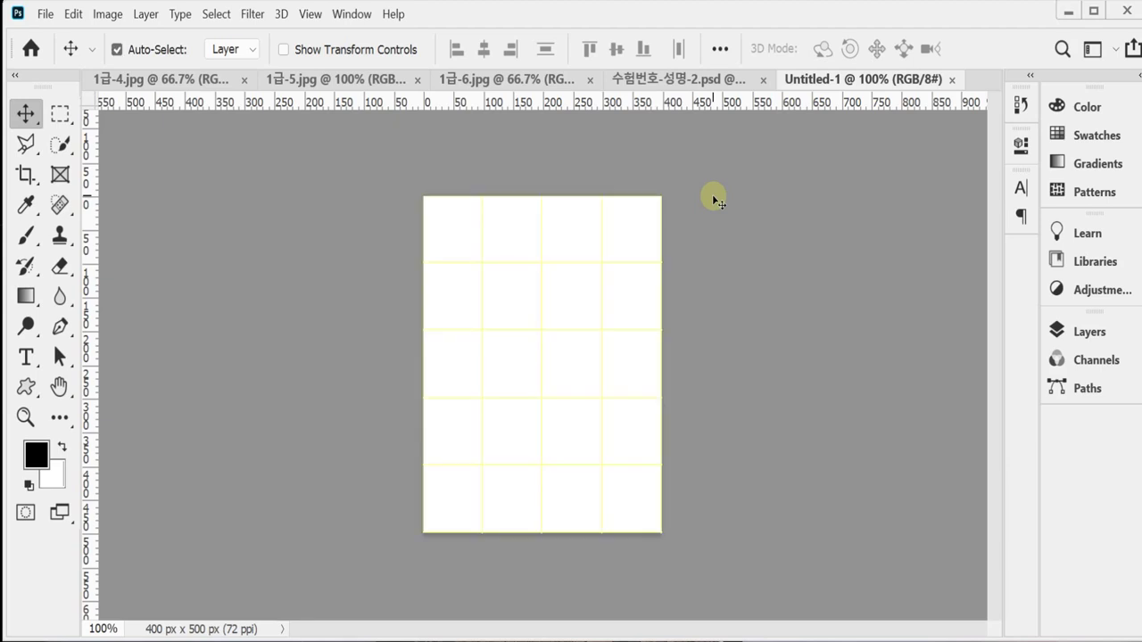
{"action": "left_click_drag", "start_coordinate": [808, 79], "coordinate": [639, 178]}
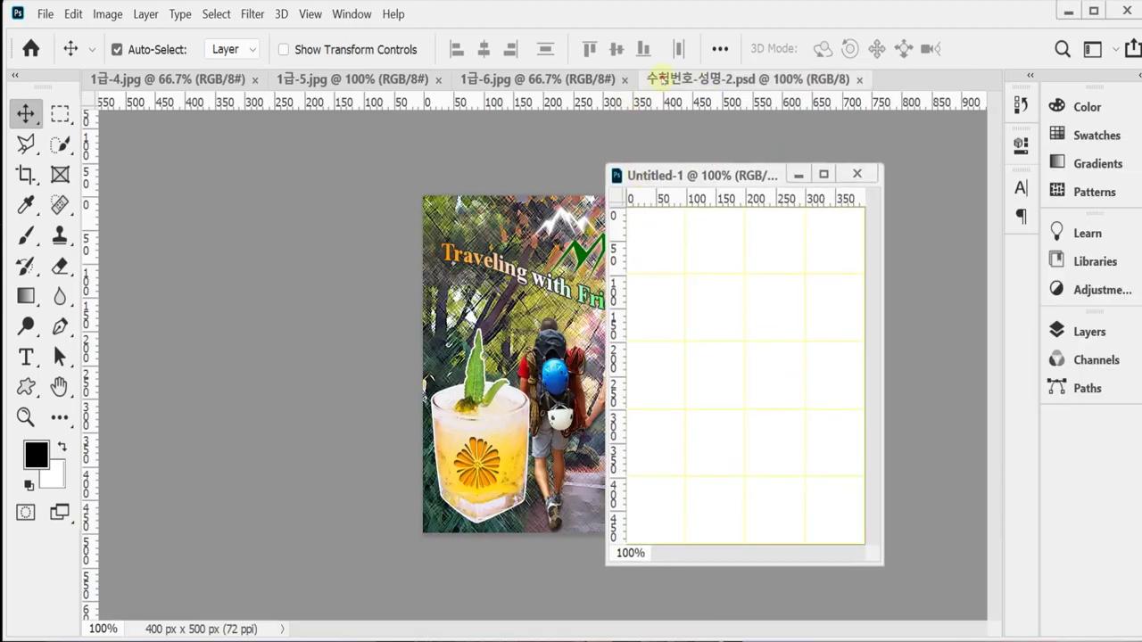
{"action": "left_click_drag", "start_coordinate": [656, 76], "coordinate": [276, 156]}
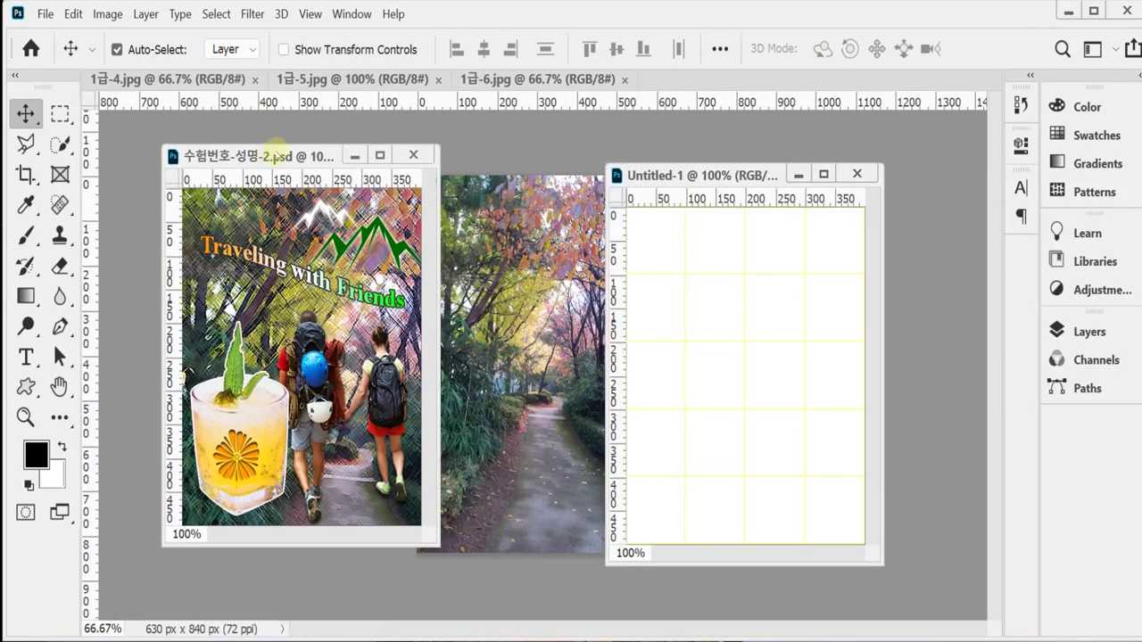
{"action": "left_click_drag", "start_coordinate": [440, 546], "coordinate": [488, 591]}
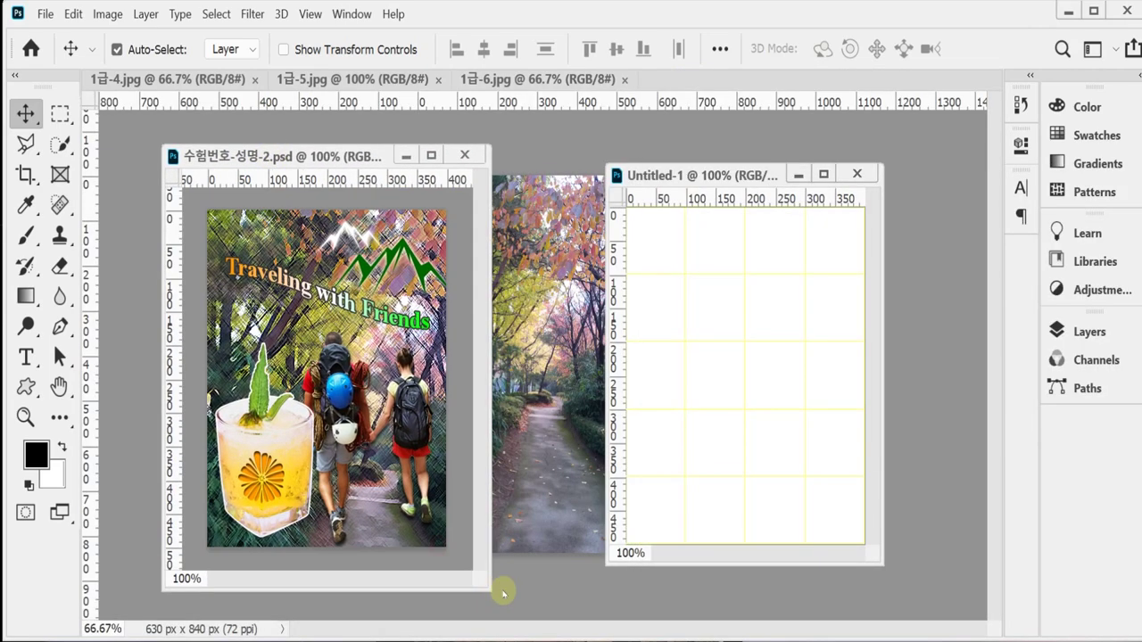
{"action": "key", "text": "ctrl"}
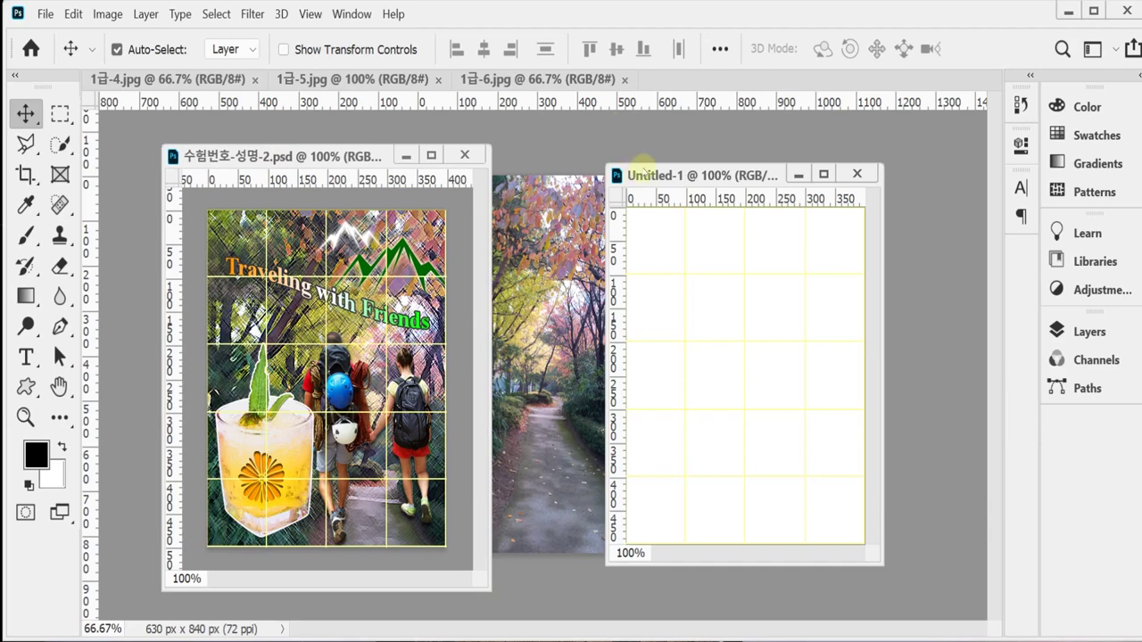
{"action": "left_click_drag", "start_coordinate": [639, 175], "coordinate": [526, 155]}
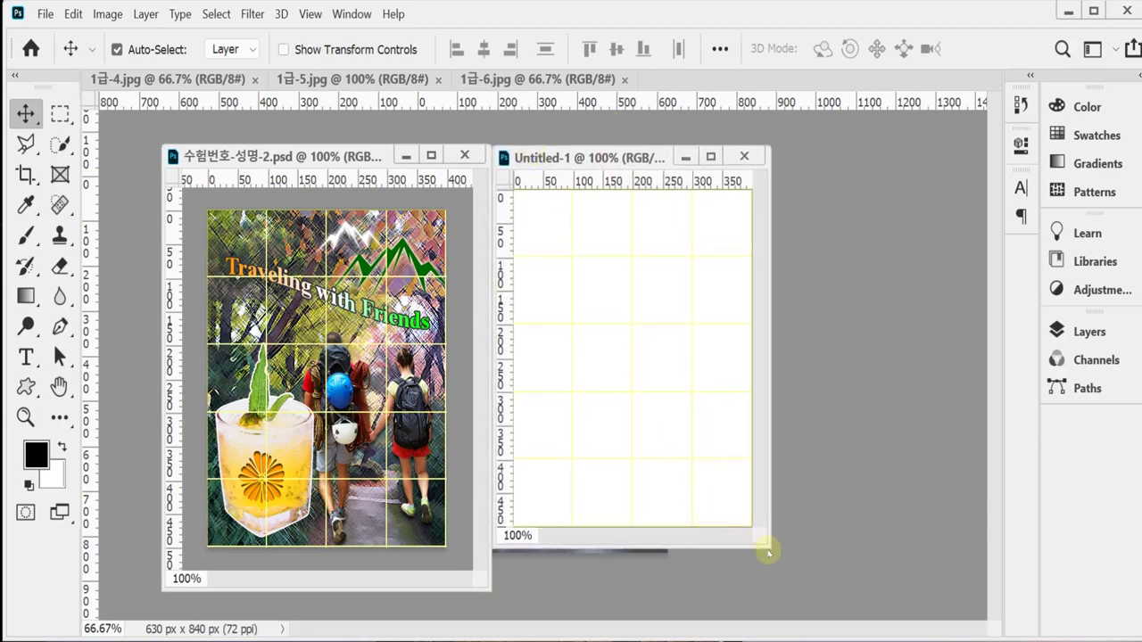
{"action": "left_click_drag", "start_coordinate": [766, 546], "coordinate": [795, 594]}
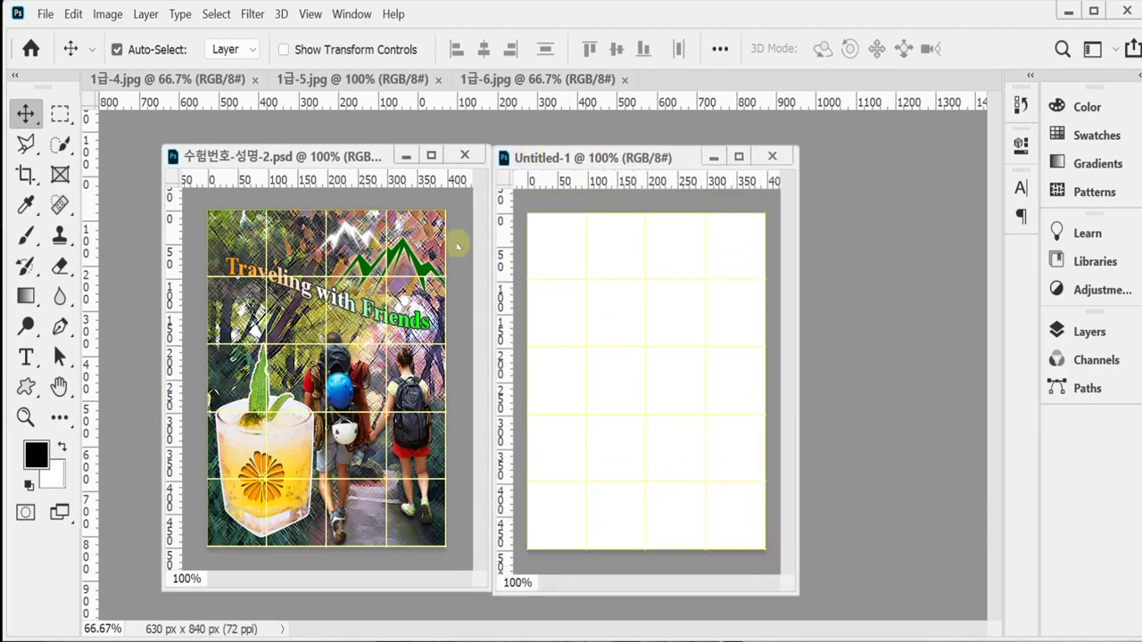
Copy the whole forest path photo 1급-4.jpg into the blank document and close the source photo
{"action": "left_click_drag", "start_coordinate": [169, 89], "coordinate": [328, 179]}
{"action": "key", "text": "ctrl+a"}
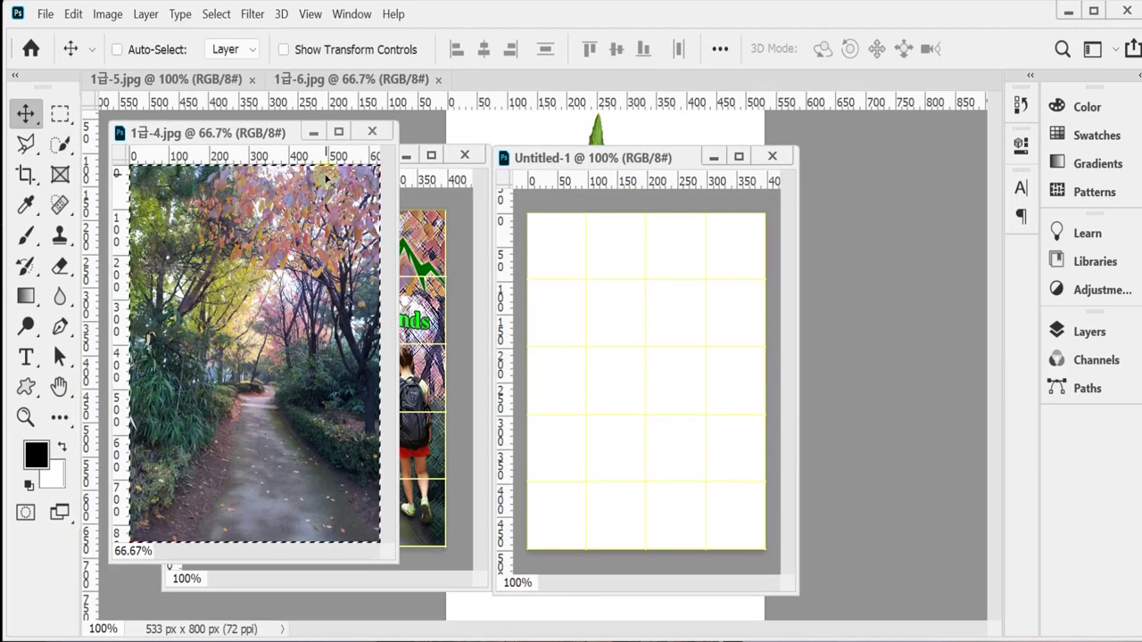
{"action": "key", "text": "ctrl+w"}
{"action": "key", "text": "ctrl+v"}
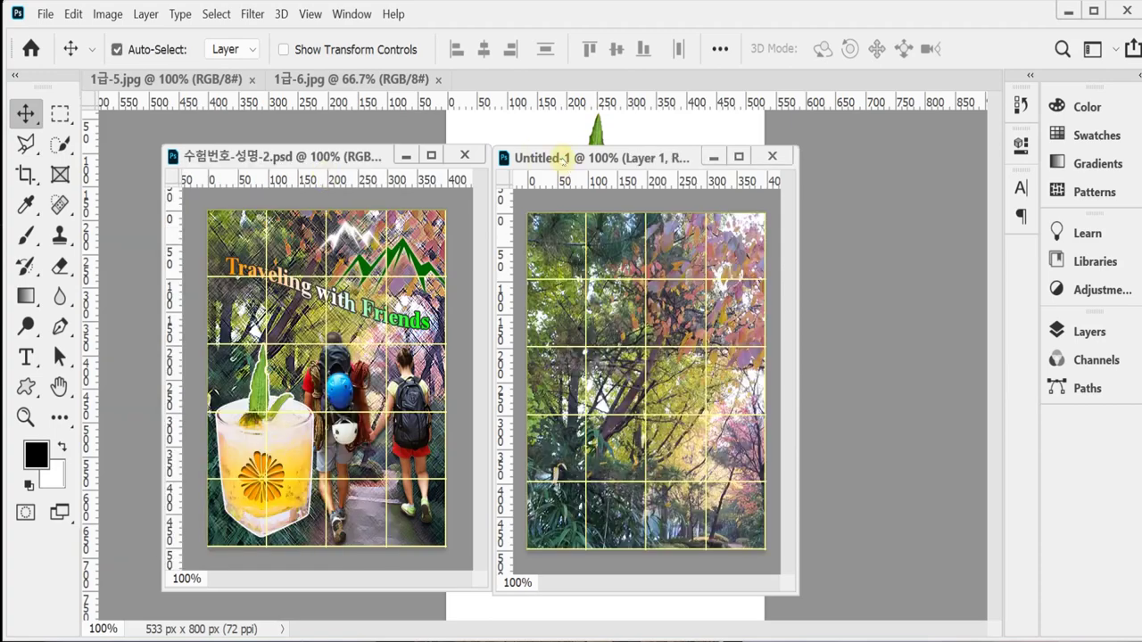
Move the pasted forest photo to about X 260 px, Y 308 px at 100% scale to match the reference poster
{"action": "key", "text": "ctrl+t"}
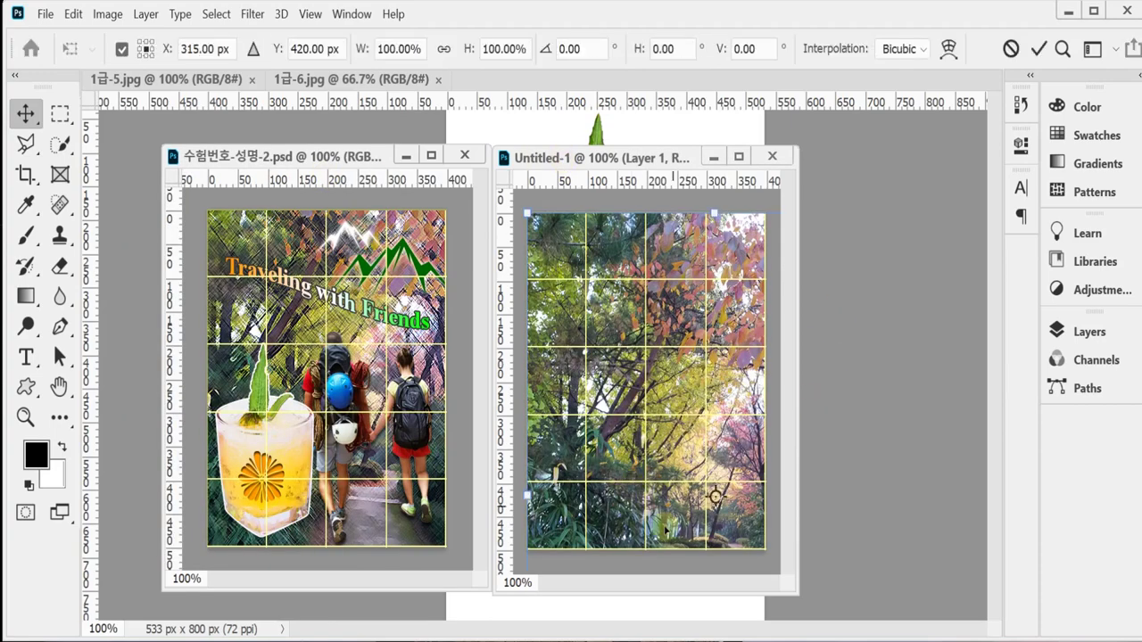
{"action": "left_click_drag", "start_coordinate": [698, 531], "coordinate": [725, 529]}
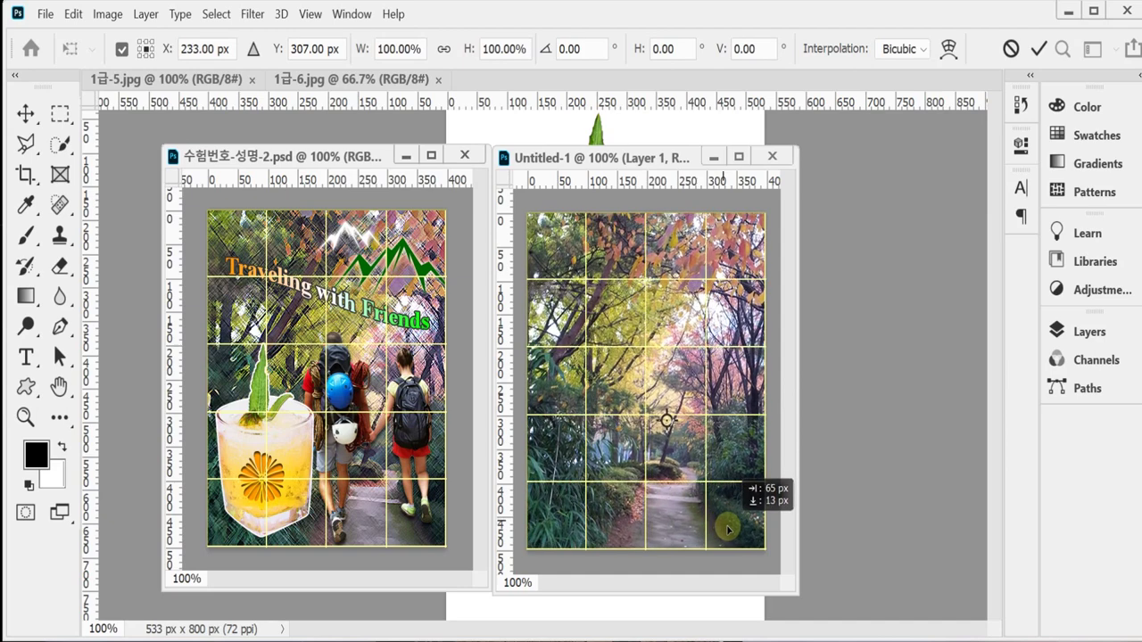
{"action": "mouse_move", "coordinate": [728, 530]}
{"action": "left_mouse_down"}
{"action": "mouse_move", "coordinate": [753, 531]}
{"action": "mouse_move", "coordinate": [739, 531]}
{"action": "left_mouse_up"}
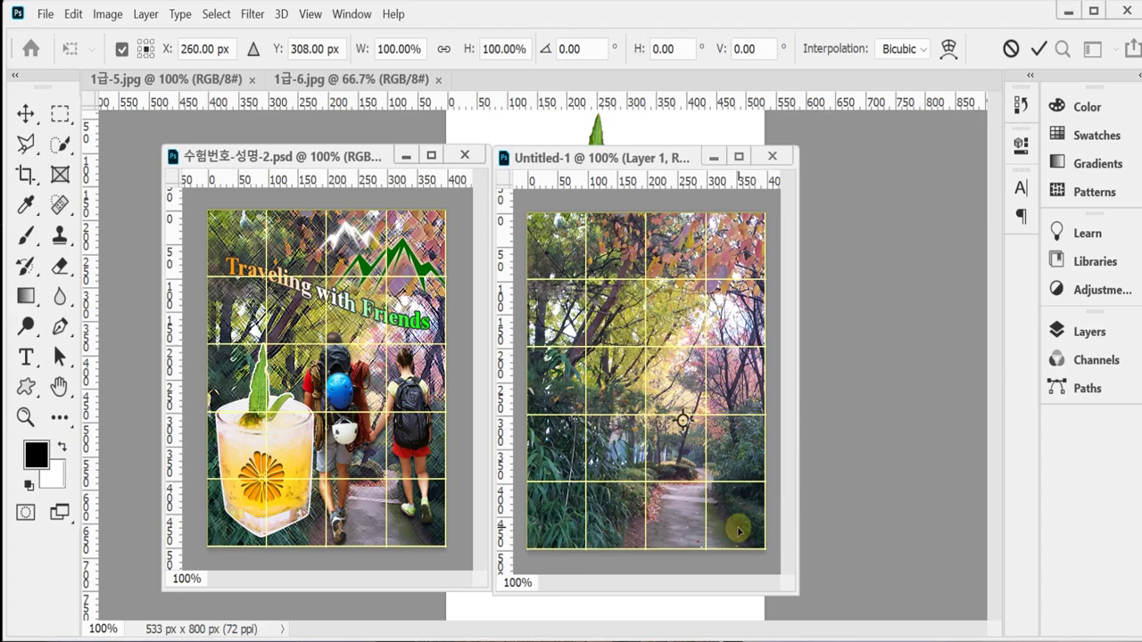
{"action": "key", "text": "Return"}
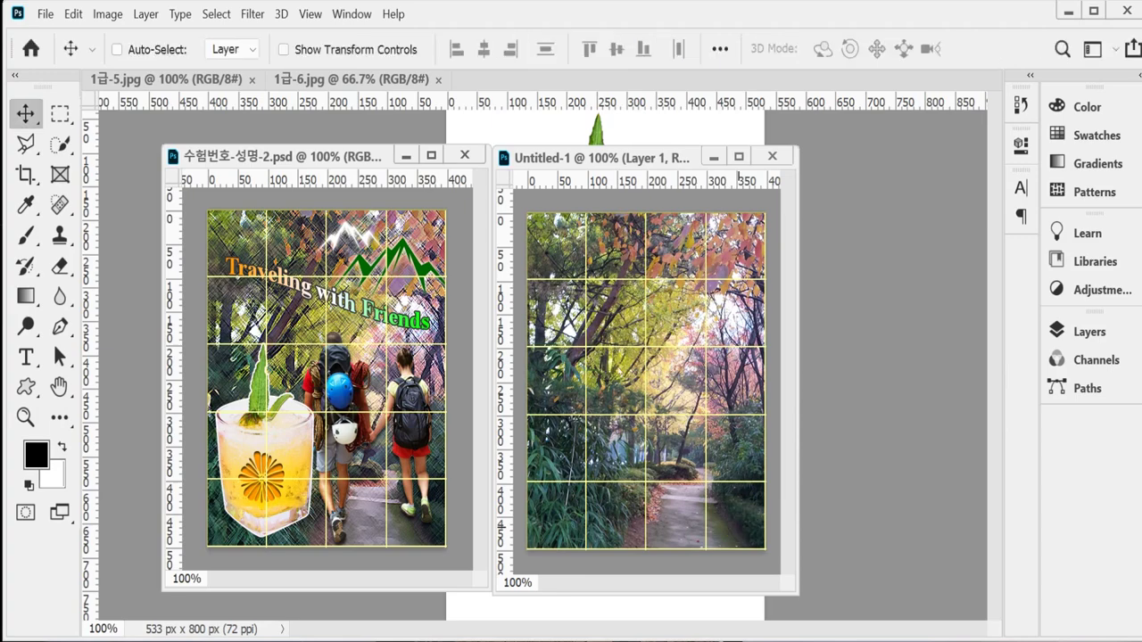
Save the new document in Photoshop format as 수험번호-성명-2 in the desktop folder that holds 수험번호-성명-1.psd
{"action": "key", "text": "ctrl+shift+s"}
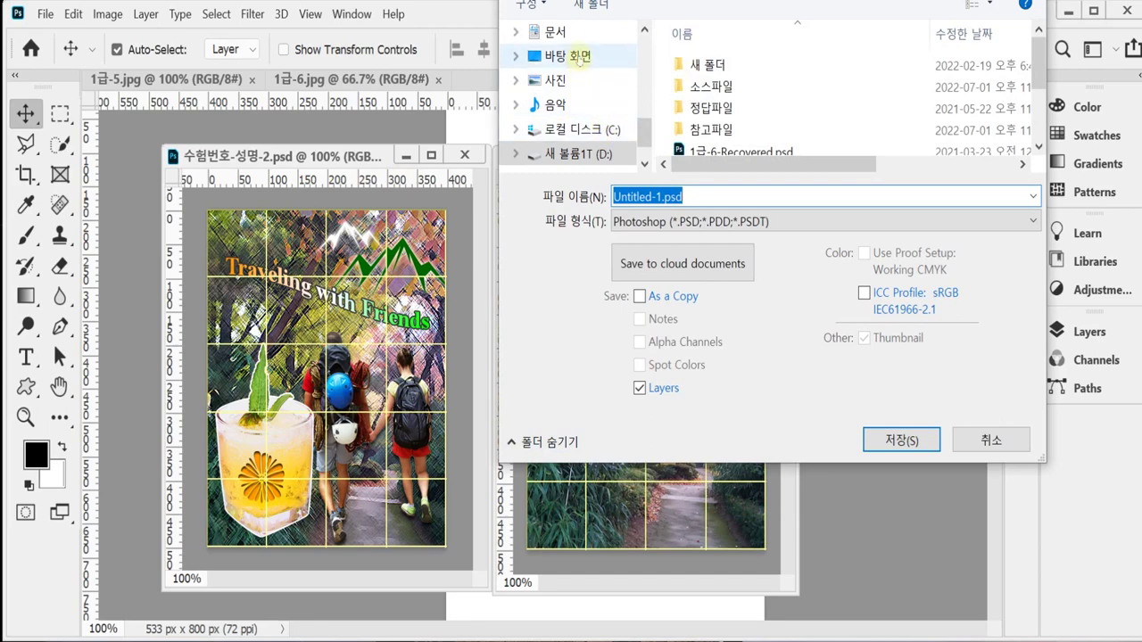
{"action": "left_click", "coordinate": [578, 57]}
{"action": "double_click", "coordinate": [718, 94]}
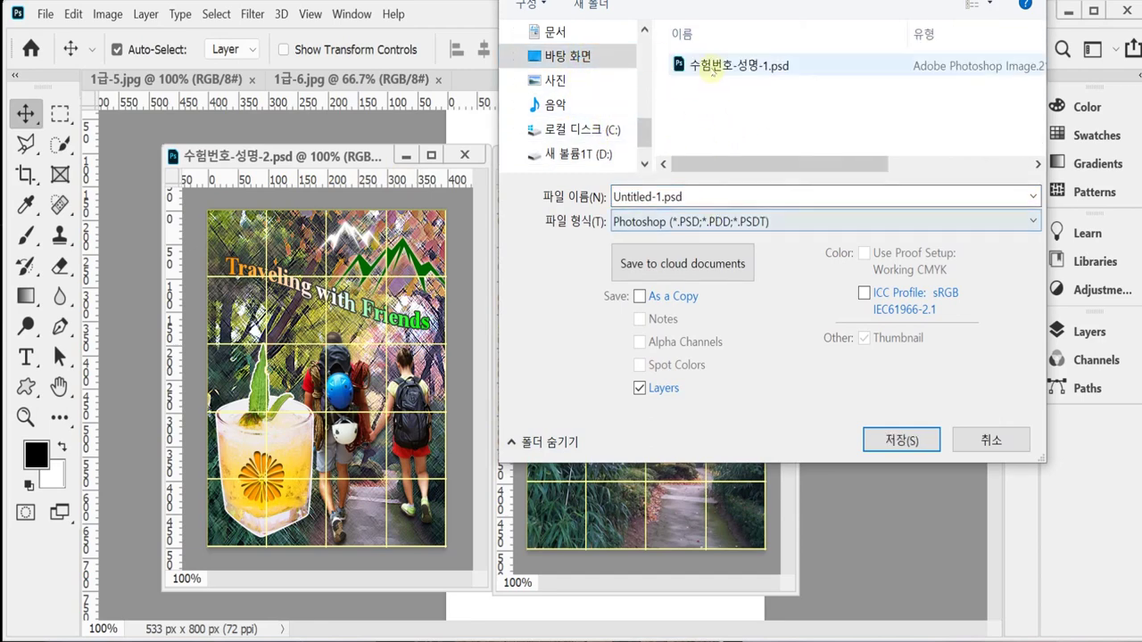
{"action": "left_click", "coordinate": [711, 64]}
{"action": "double_click", "coordinate": [685, 196]}
{"action": "left_click", "coordinate": [680, 195]}
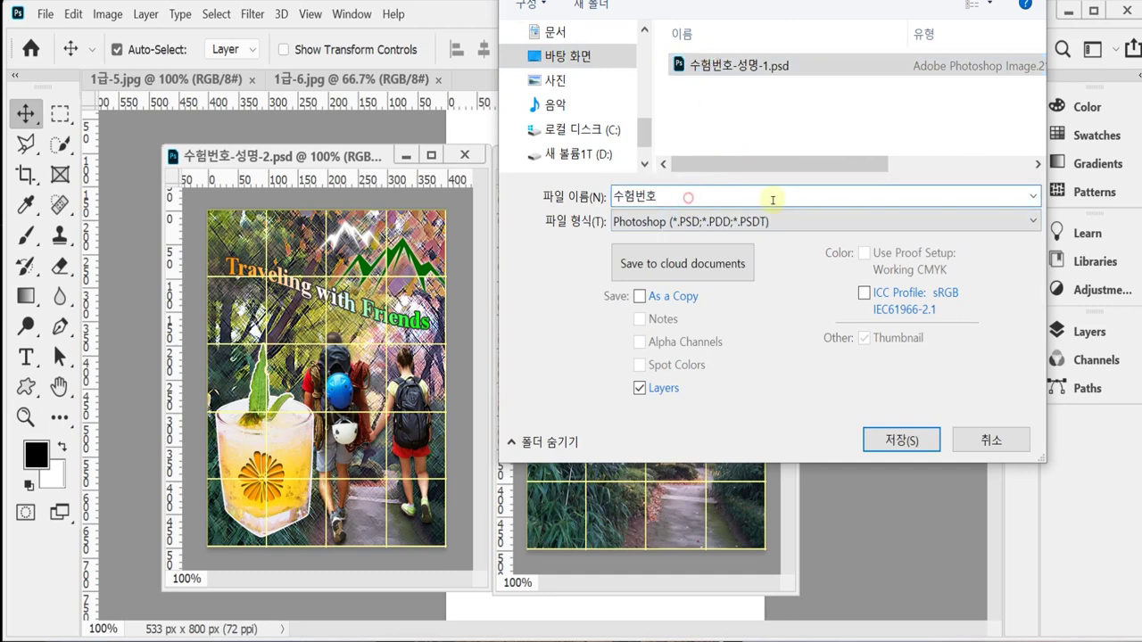
{"action": "left_click", "coordinate": [774, 198], "text": "shift"}
{"action": "type", "text": "2"}
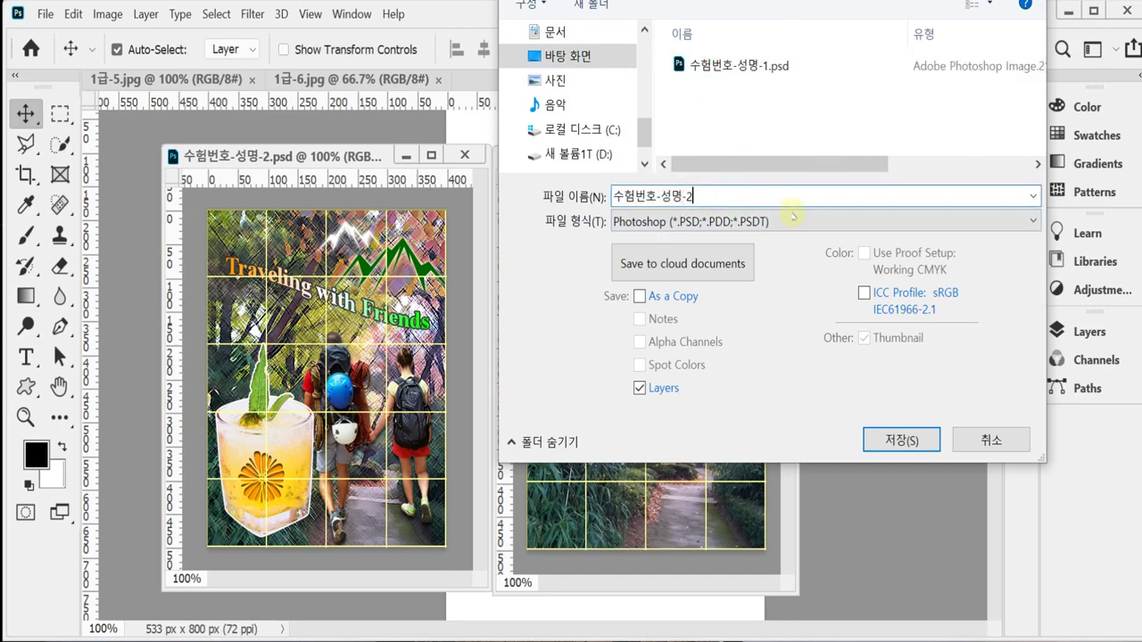
{"action": "left_click", "coordinate": [898, 438]}
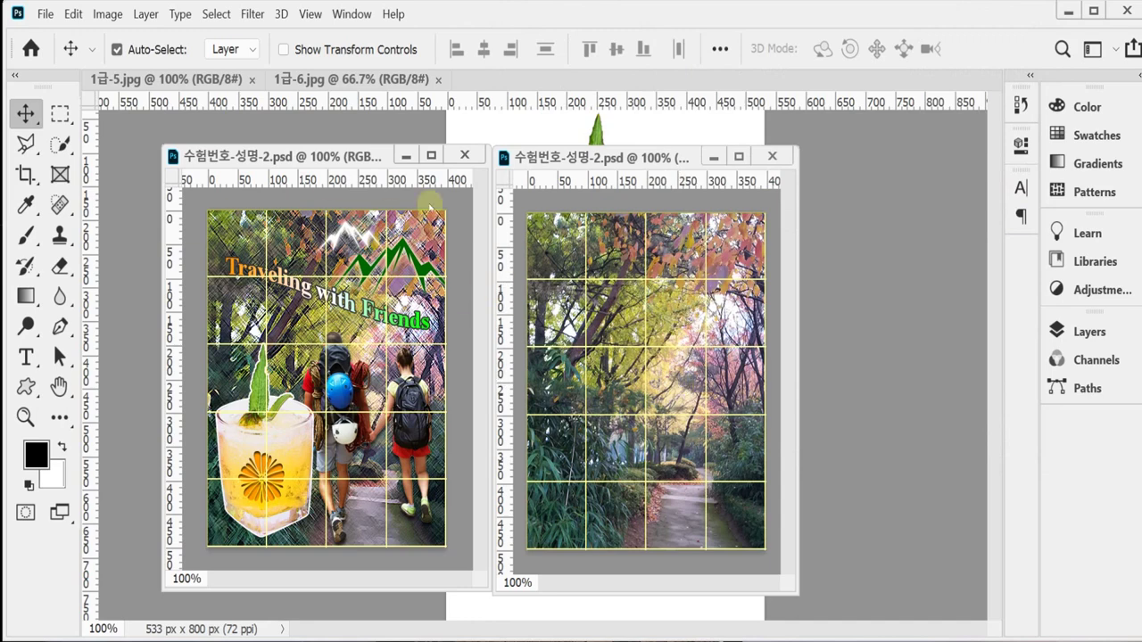
Apply the Crosshatch brush strokes filter to the forest photo with Stroke Length 9, Sharpness 6 and Strength 1
{"action": "left_click", "coordinate": [250, 15]}
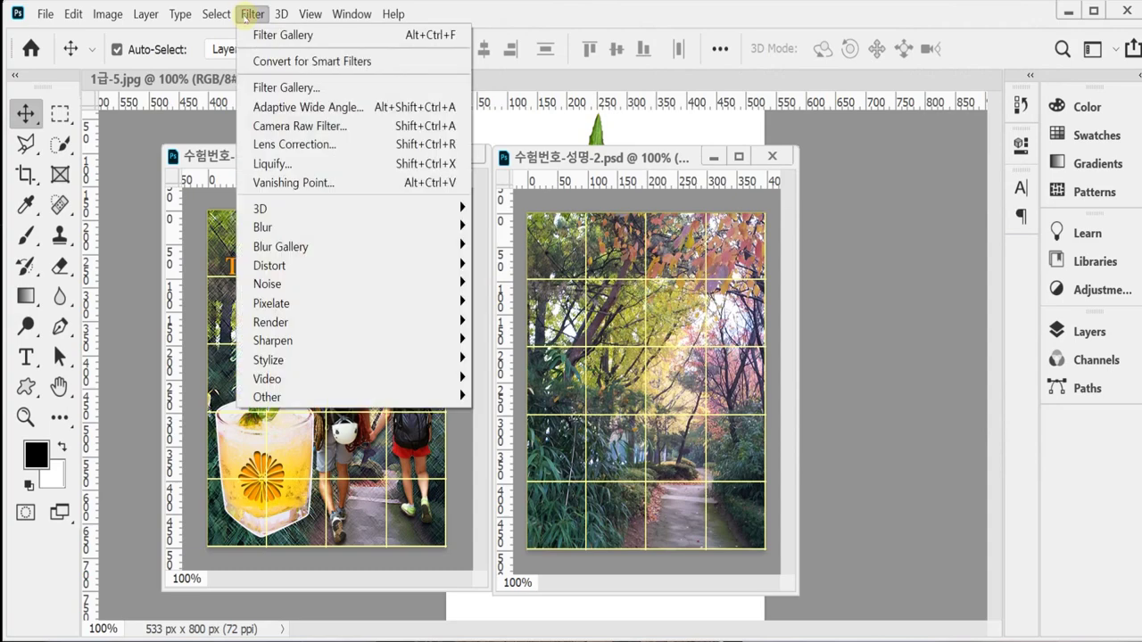
{"action": "left_click", "coordinate": [284, 89]}
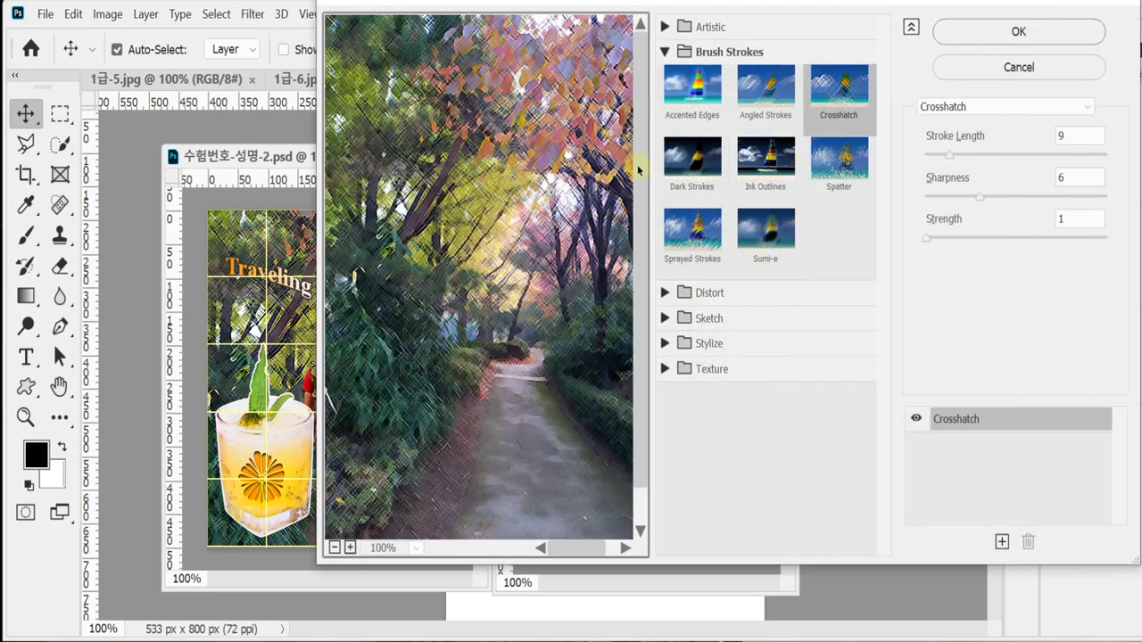
{"action": "left_click", "coordinate": [846, 109]}
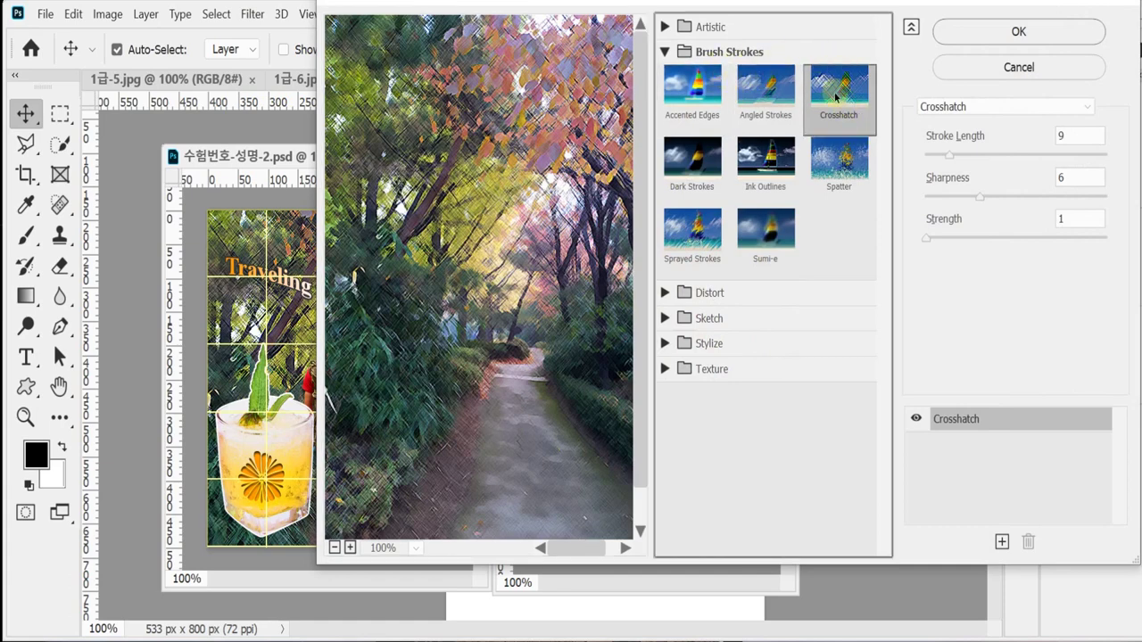
{"action": "left_click", "coordinate": [1008, 33]}
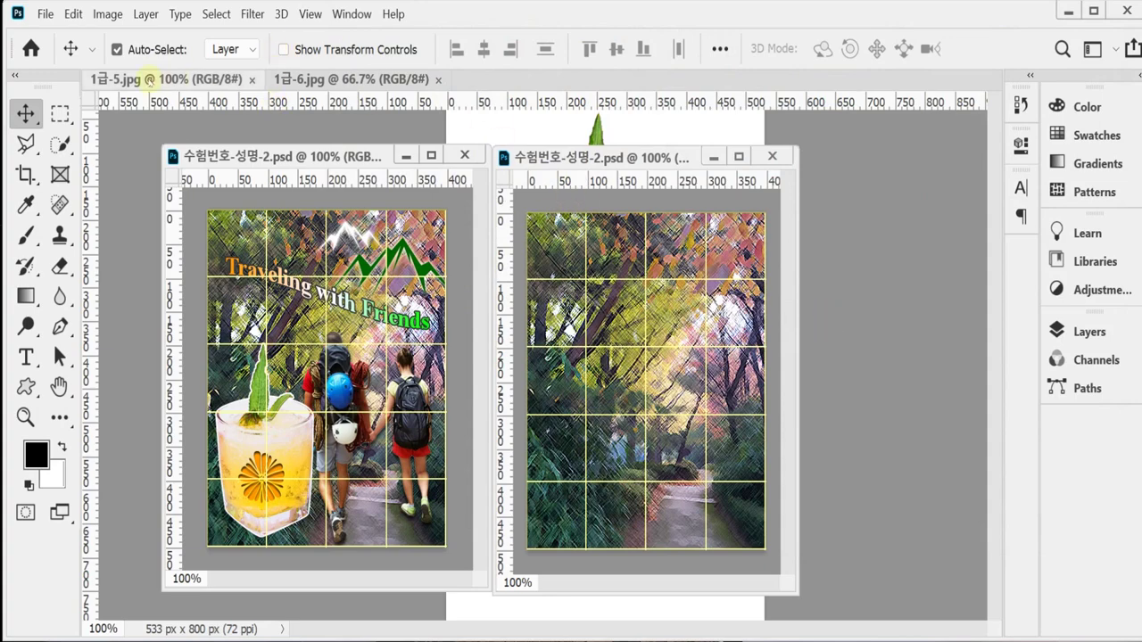
Float the drink photo 1급-5.jpg in its own window and reset the Pen tool to its default Path mode
{"action": "left_click_drag", "start_coordinate": [149, 79], "coordinate": [371, 88]}
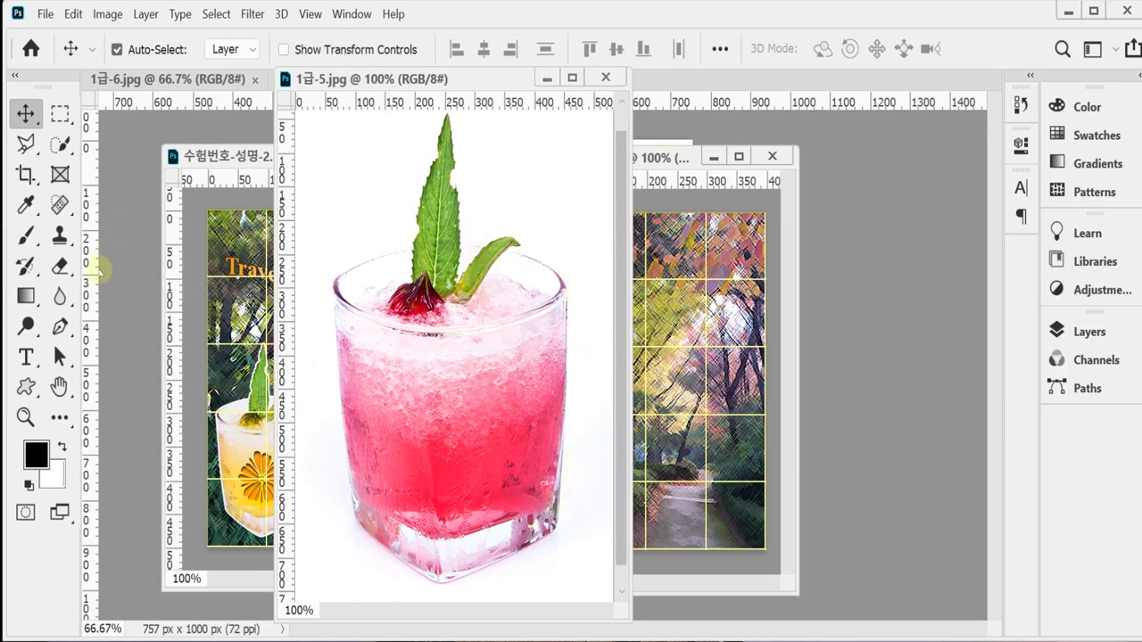
{"action": "left_click", "coordinate": [59, 328]}
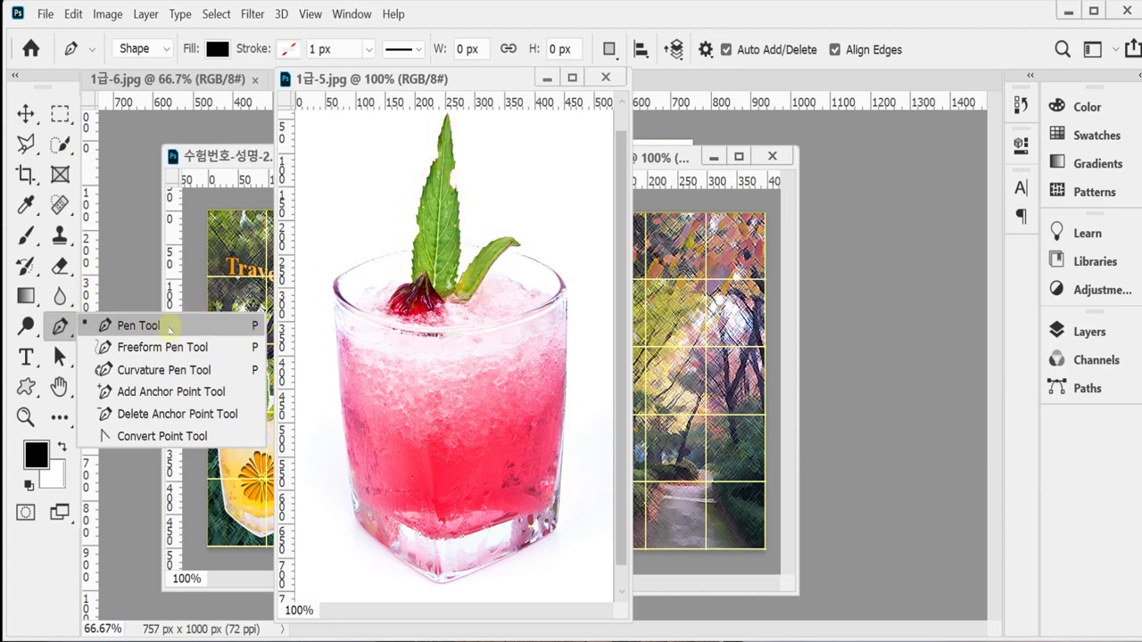
{"action": "left_click", "coordinate": [124, 325]}
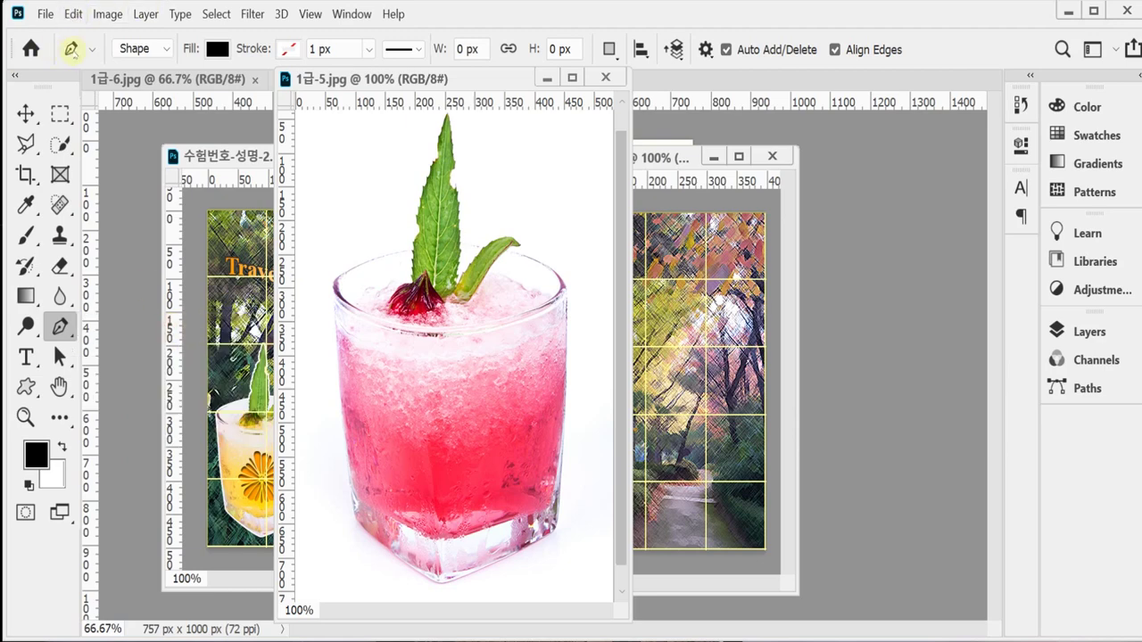
{"action": "right_click", "coordinate": [71, 51]}
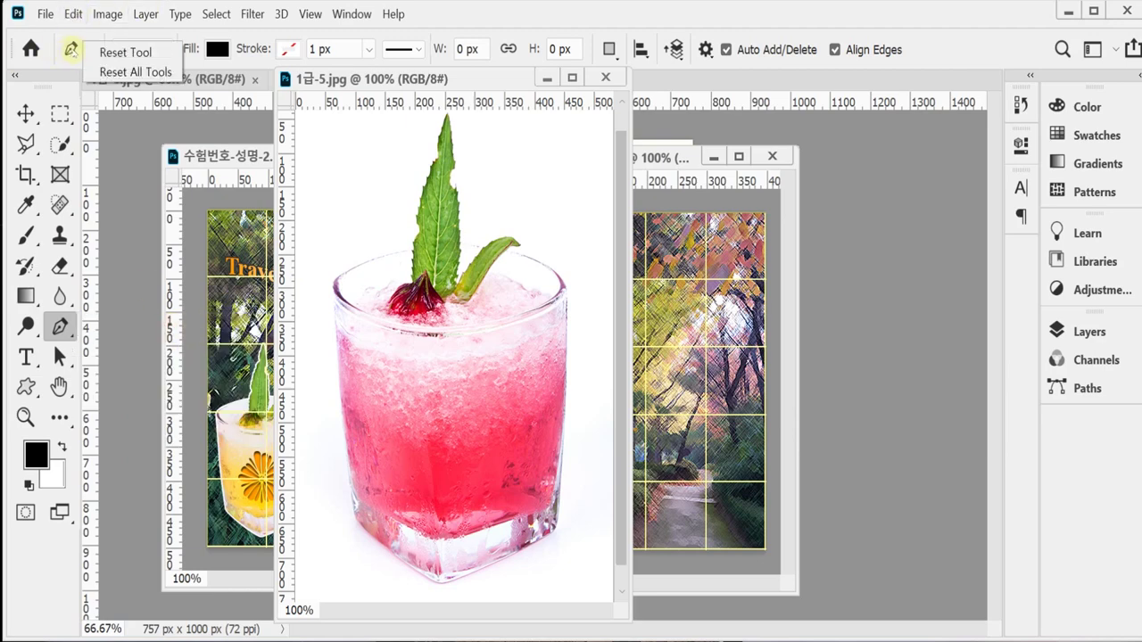
{"action": "left_click", "coordinate": [103, 53]}
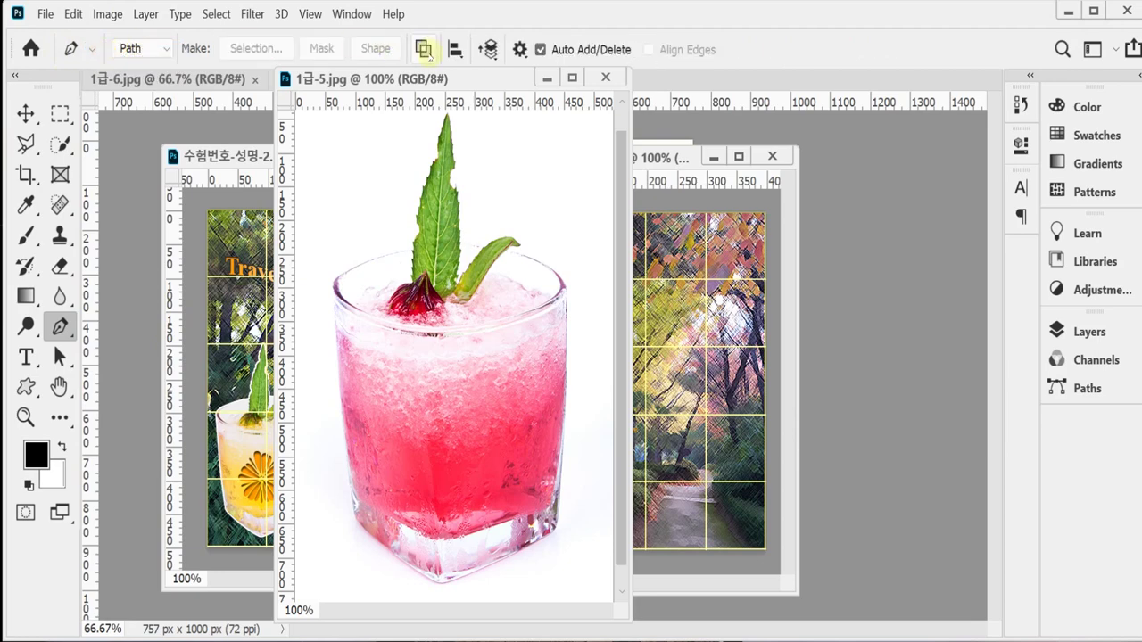
Set the Pen tool's path operation to Exclude Overlapping Shapes and widen the drink photo's window to show canvas around the image
{"action": "left_click", "coordinate": [425, 50]}
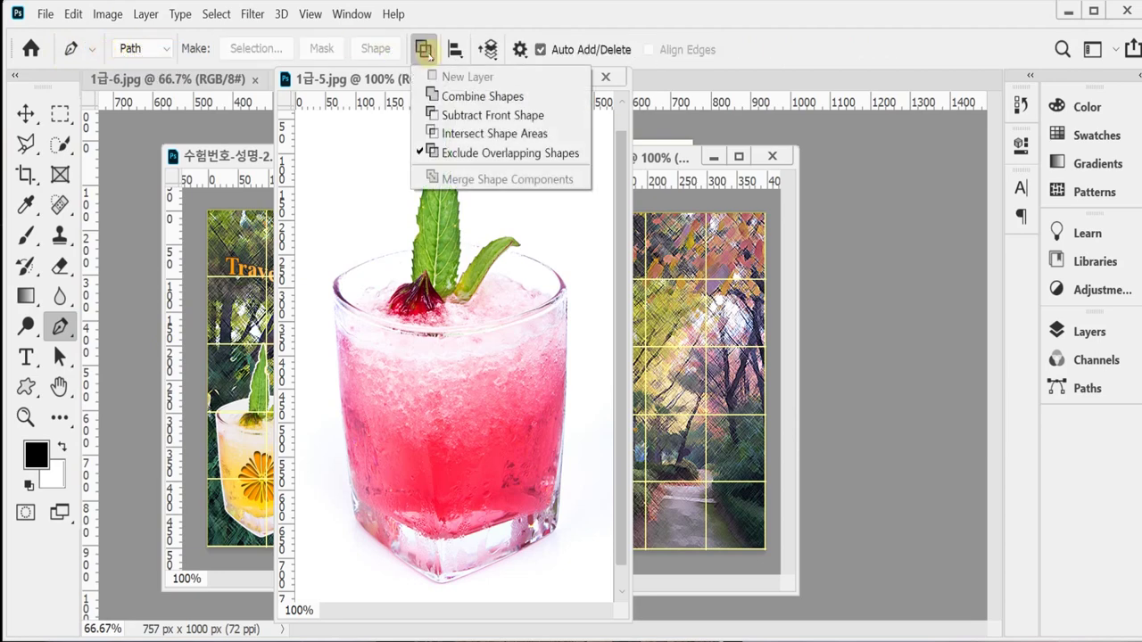
{"action": "left_click", "coordinate": [488, 153]}
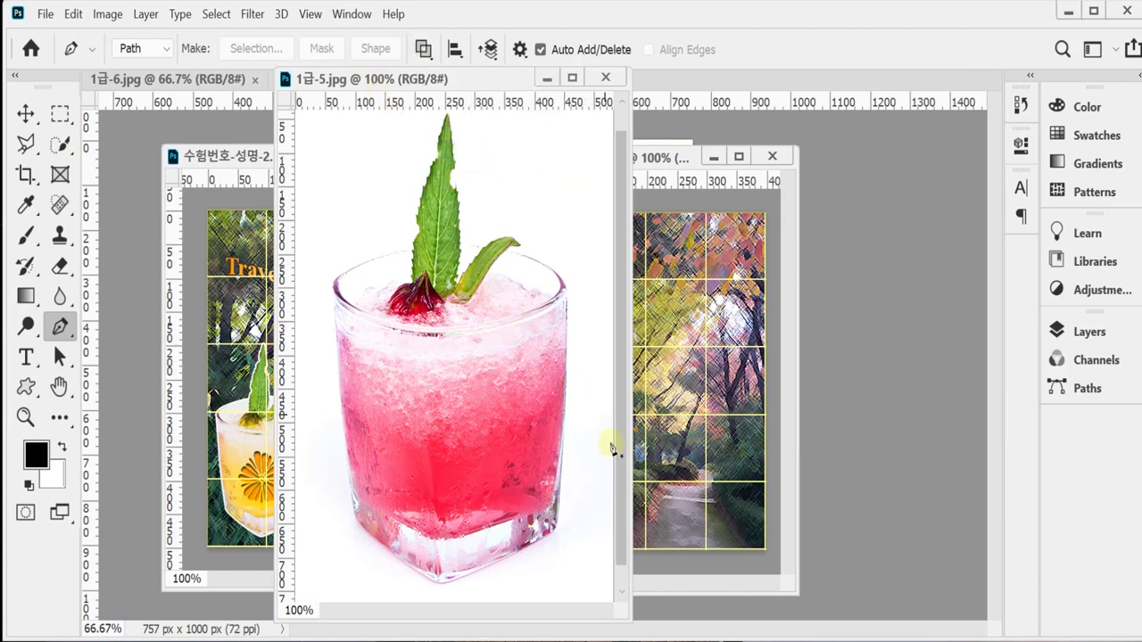
{"action": "left_click_drag", "start_coordinate": [628, 420], "coordinate": [730, 420]}
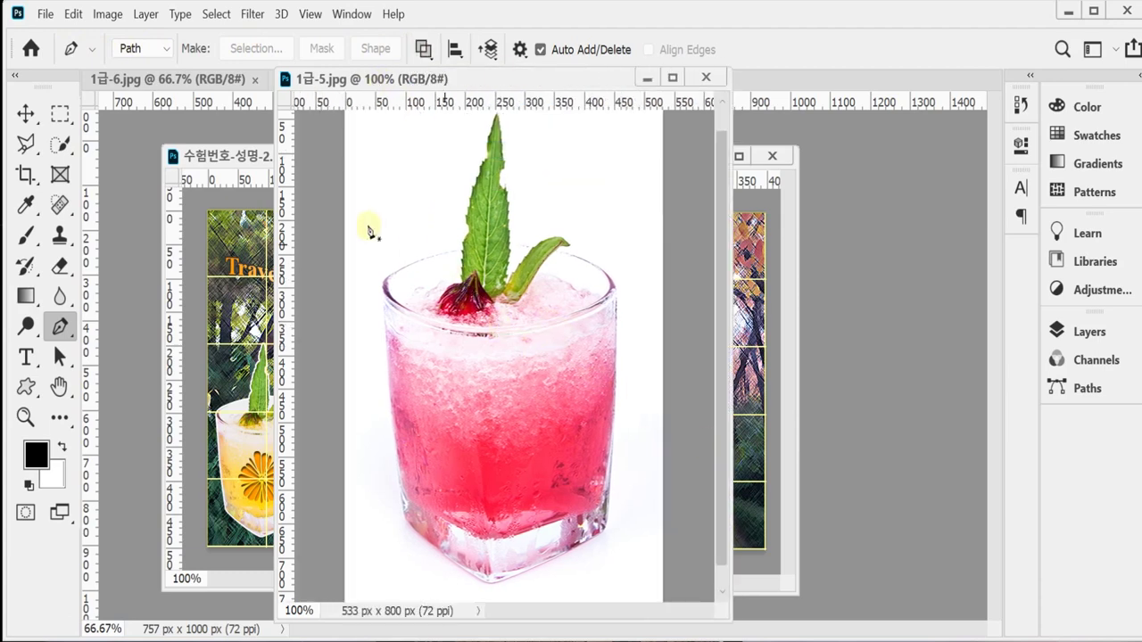
Start the glass path at the rim's left end and curve it along the back rim, behind the leaves, towards the right
{"action": "key", "text": "ctrl+plus"}
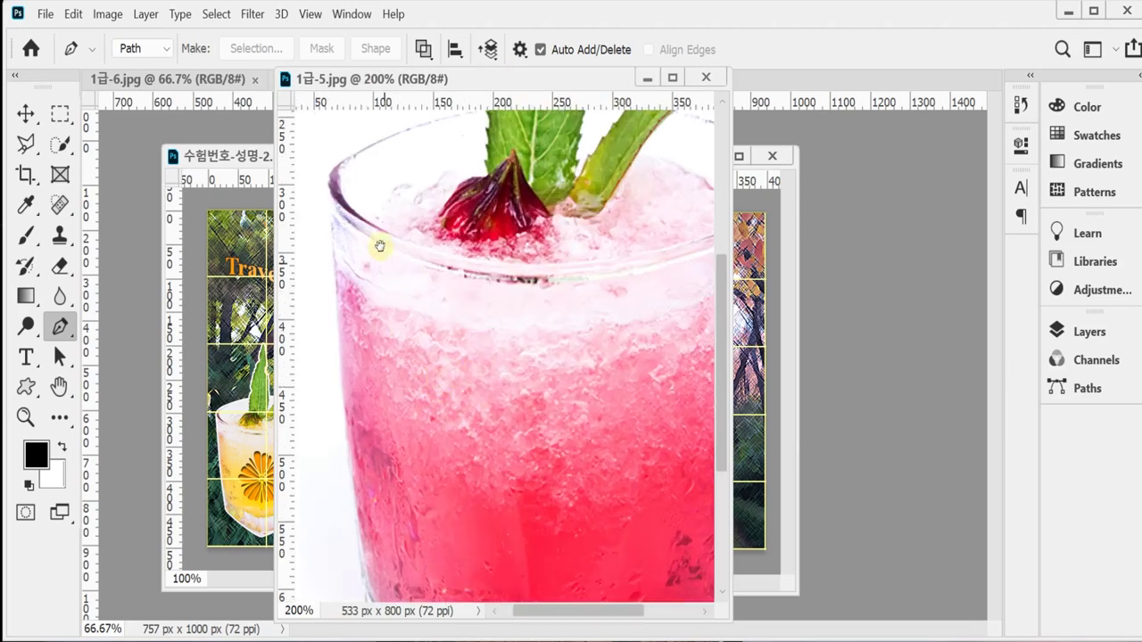
{"action": "mouse_move", "coordinate": [377, 242]}
{"action": "left_mouse_down"}
{"action": "mouse_move", "coordinate": [367, 318]}
{"action": "mouse_move", "coordinate": [346, 306]}
{"action": "mouse_move", "coordinate": [370, 243]}
{"action": "left_mouse_up"}
{"action": "left_click", "coordinate": [320, 235]}
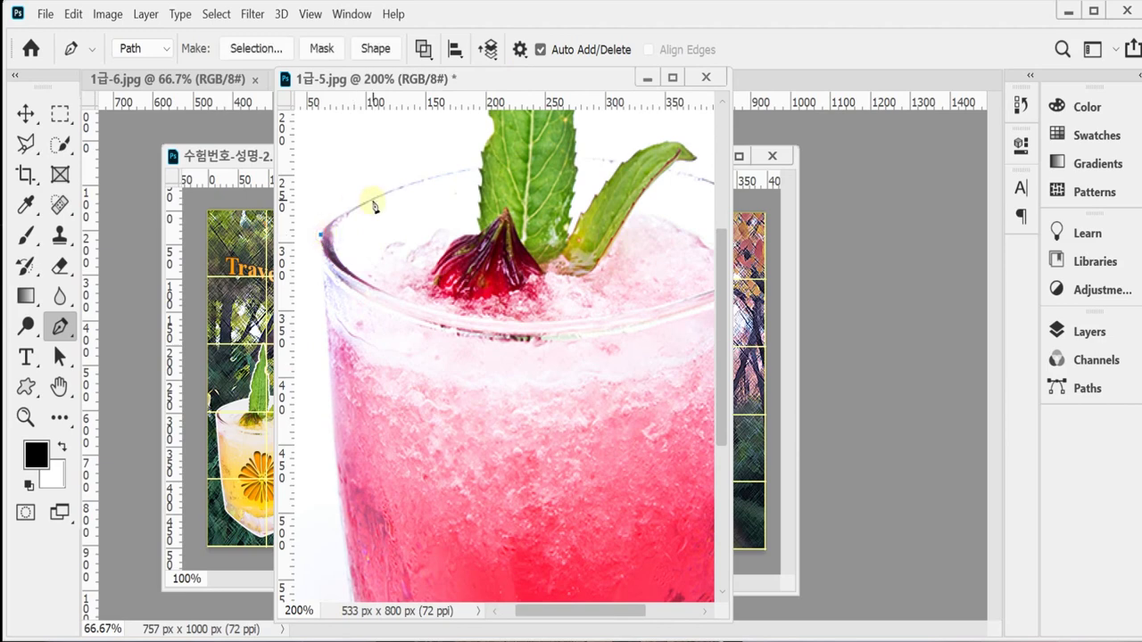
{"action": "left_click_drag", "start_coordinate": [478, 170], "coordinate": [581, 158]}
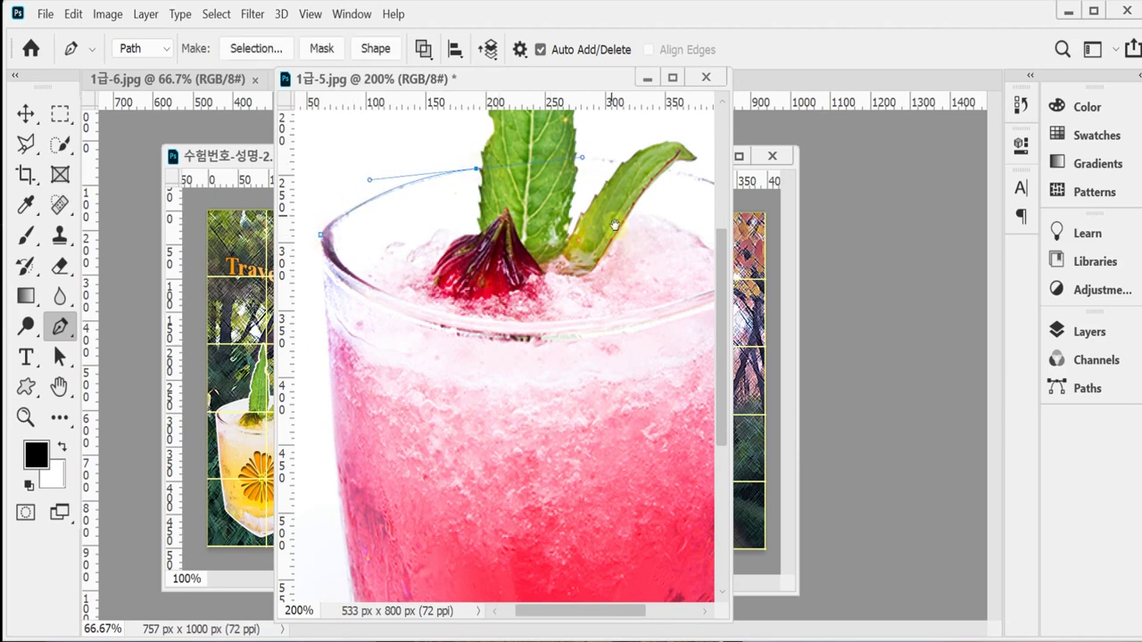
{"action": "scroll", "coordinate": [582, 170], "scroll_direction": "right", "scroll_amount": 3}
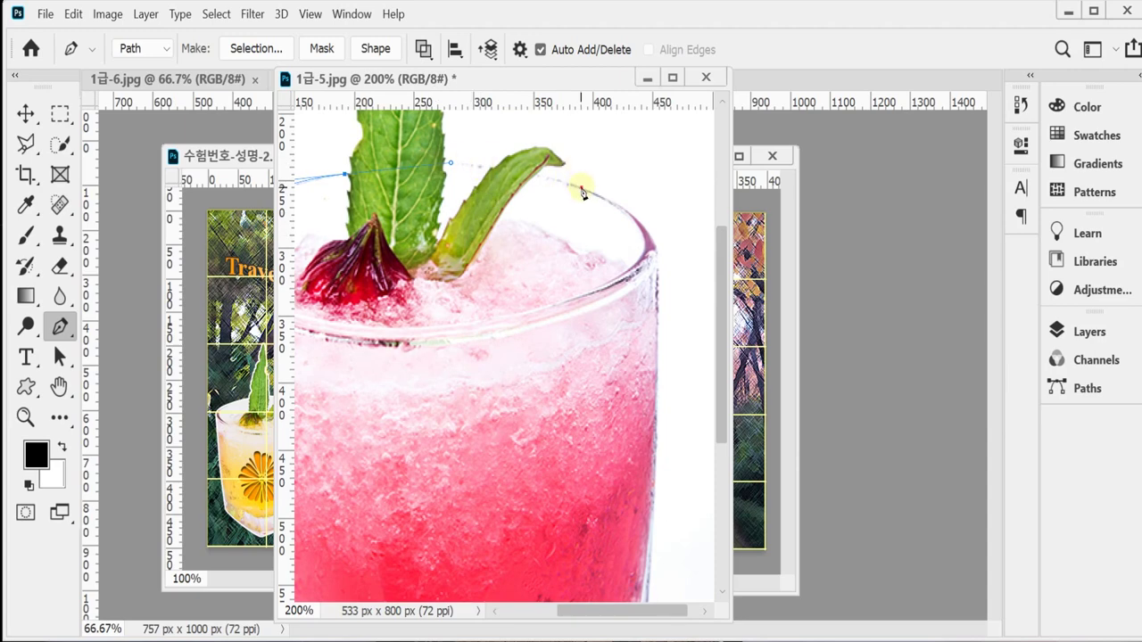
{"action": "left_click_drag", "start_coordinate": [581, 187], "coordinate": [651, 210]}
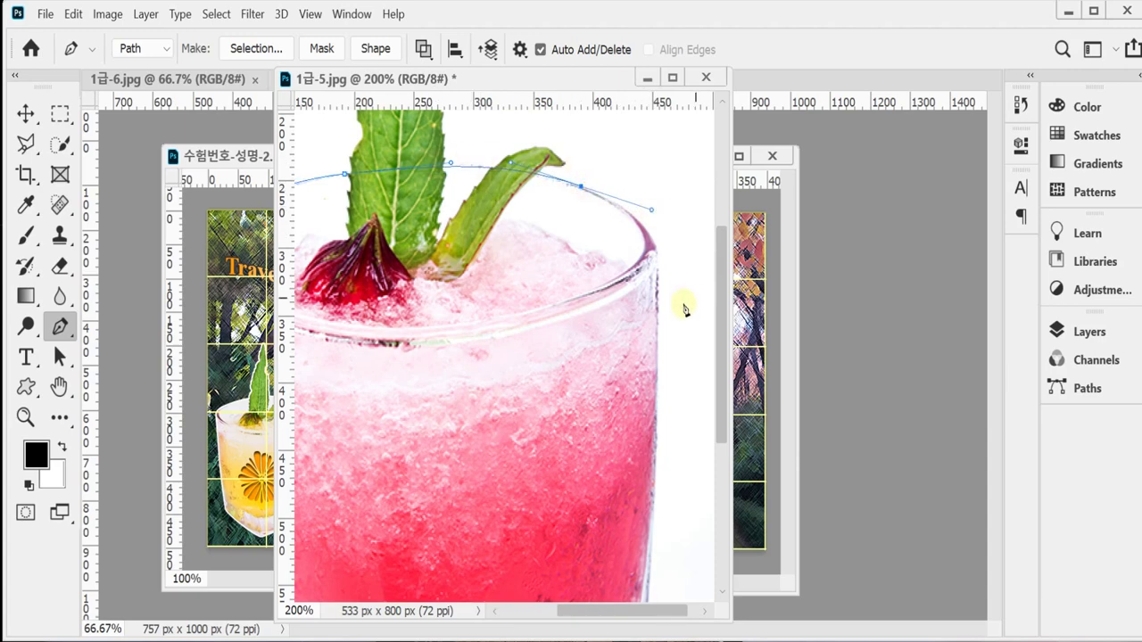
Continue the path around the right end of the rim, refining its curve and anchor where the rim meets the glass side
{"action": "left_click_drag", "start_coordinate": [657, 262], "coordinate": [660, 279]}
{"action": "left_click", "coordinate": [648, 212], "text": "ctrl"}
{"action": "left_click_drag", "start_coordinate": [639, 208], "coordinate": [641, 218]}
{"action": "scroll", "coordinate": [658, 358], "scroll_direction": "down", "scroll_amount": 2}
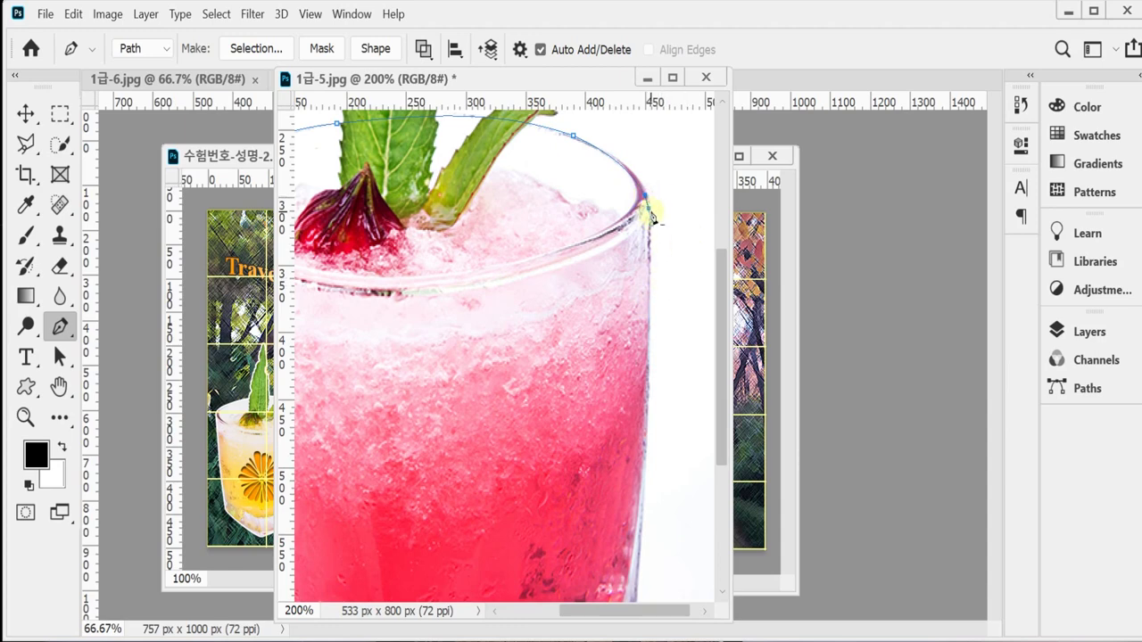
{"action": "left_click_drag", "start_coordinate": [650, 216], "coordinate": [656, 246]}
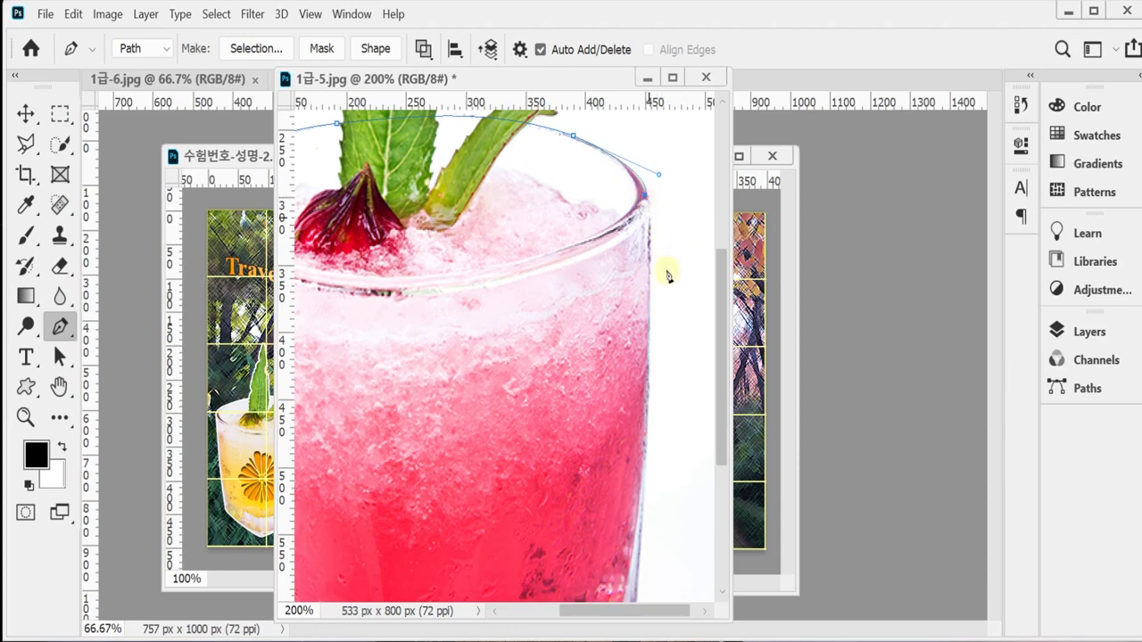
Trace the path down the glass's right side, around the right base corner and along the base to its front corner
{"action": "key", "text": "ctrl+minus"}
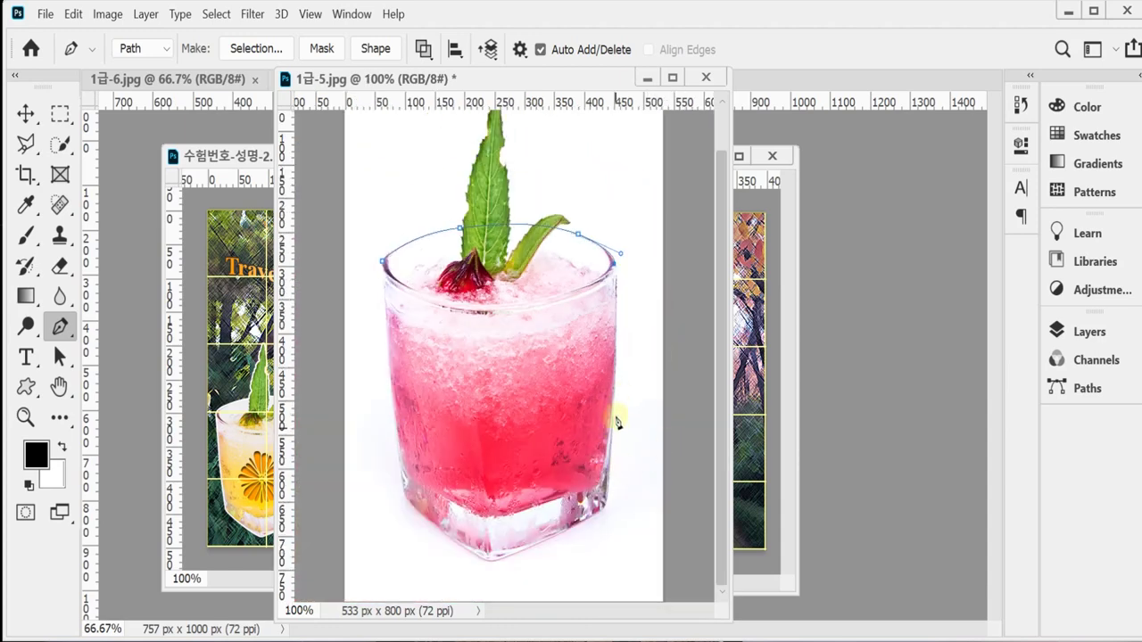
{"action": "left_click_drag", "start_coordinate": [615, 397], "coordinate": [610, 482]}
{"action": "left_click", "coordinate": [606, 506]}
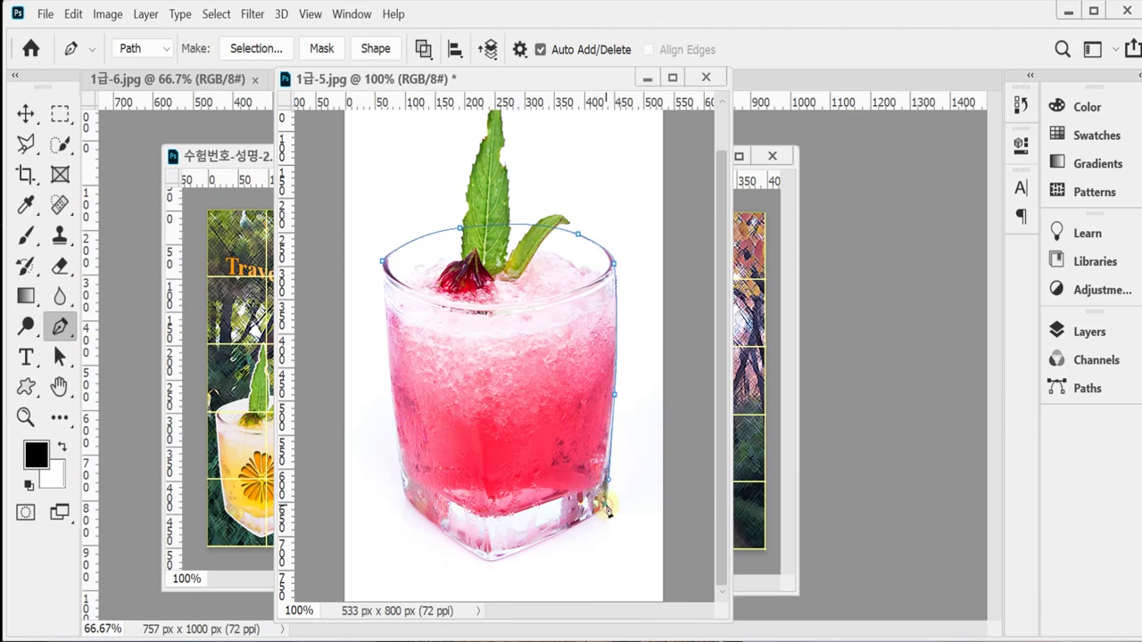
{"action": "left_click", "coordinate": [500, 560]}
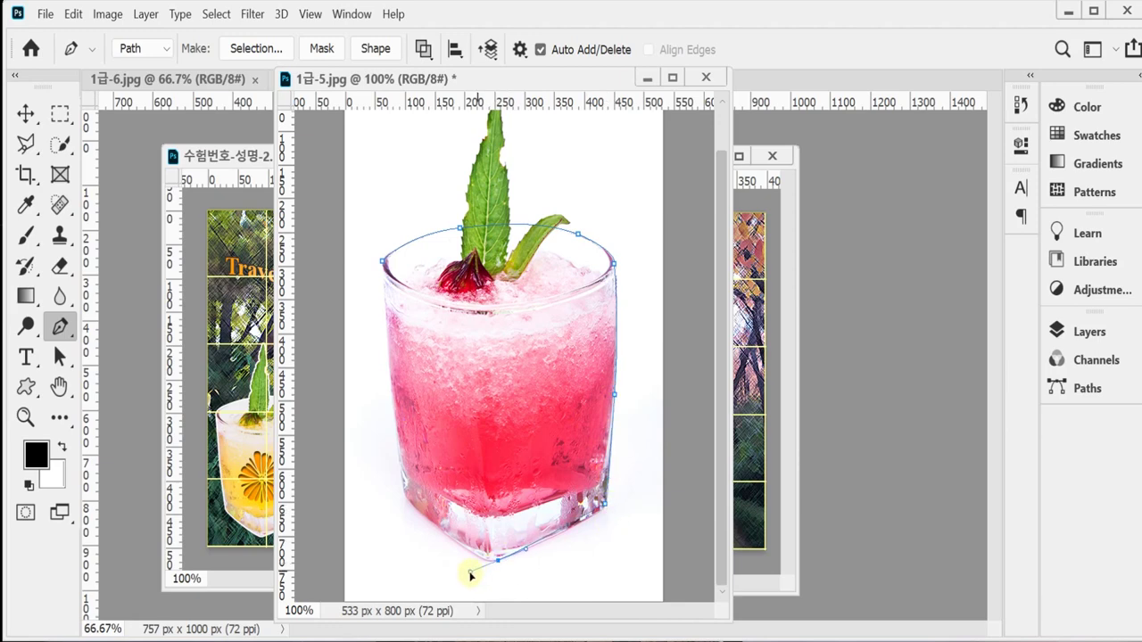
{"action": "left_click_drag", "start_coordinate": [471, 575], "coordinate": [465, 572]}
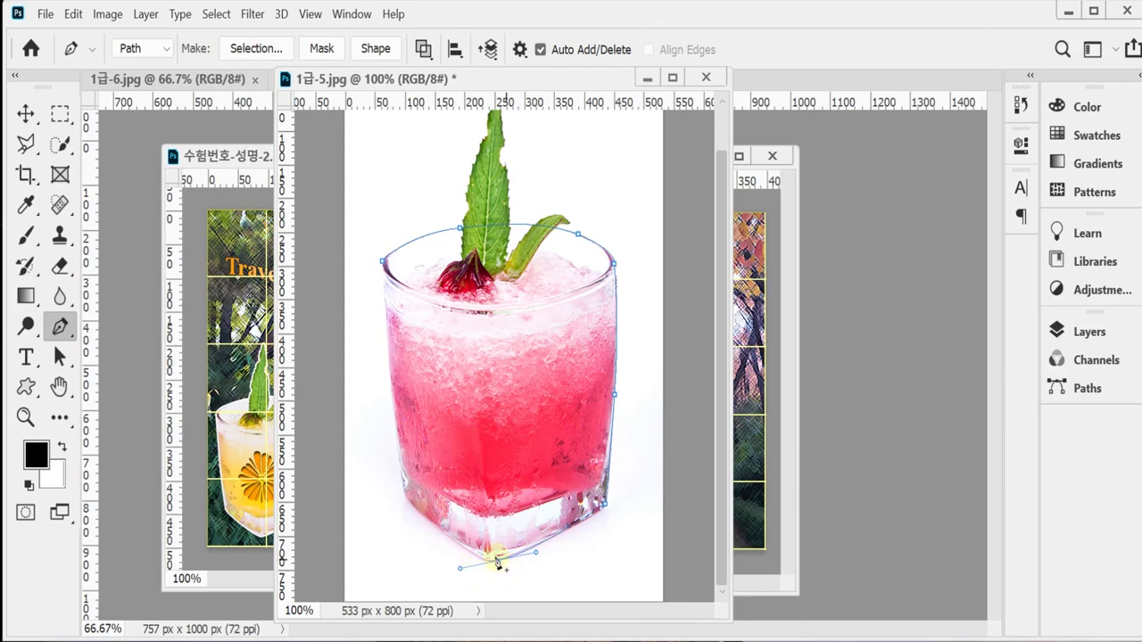
Make the front base corner a sharp turn and trace the path along the lower-left base edge to the glass's left side
{"action": "left_click", "coordinate": [499, 562], "text": "alt"}
{"action": "left_click", "coordinate": [463, 551]}
{"action": "left_click", "coordinate": [447, 536]}
{"action": "left_click", "coordinate": [402, 486]}
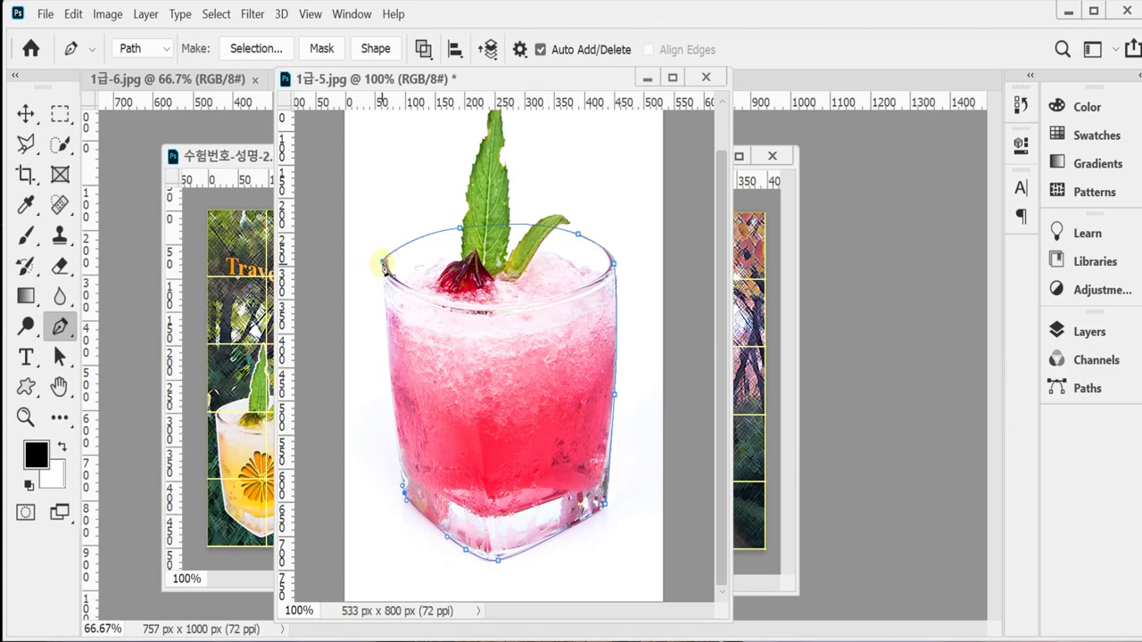
Close the pen path around the glass and convert it to a selection
{"action": "left_click", "coordinate": [383, 265]}
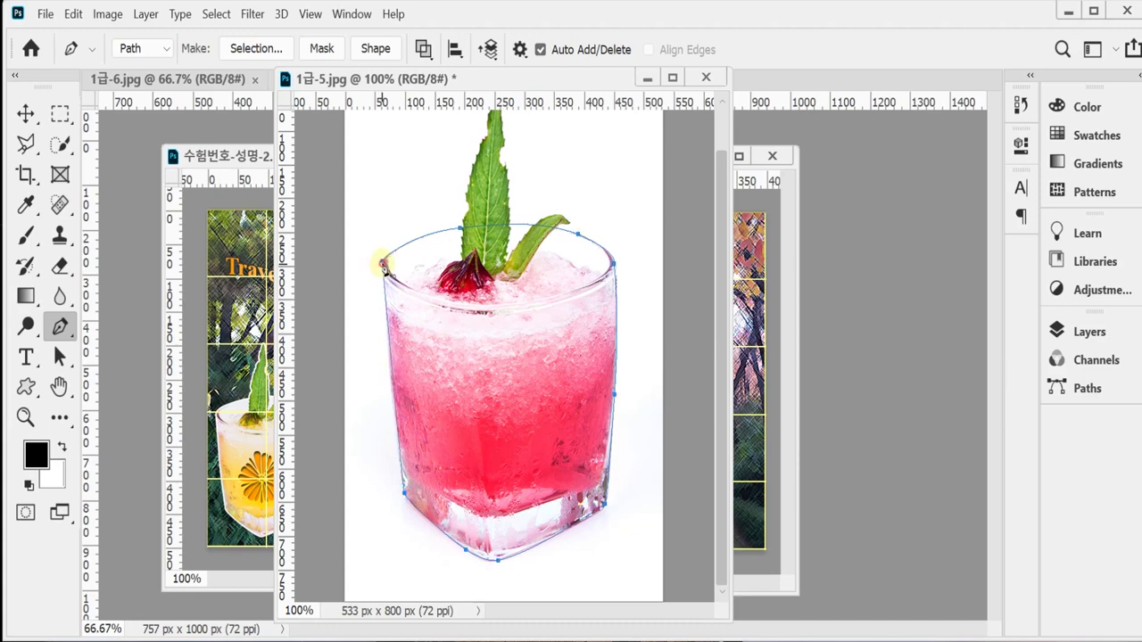
{"action": "left_click", "coordinate": [378, 214]}
{"action": "key", "text": "ctrl+Return"}
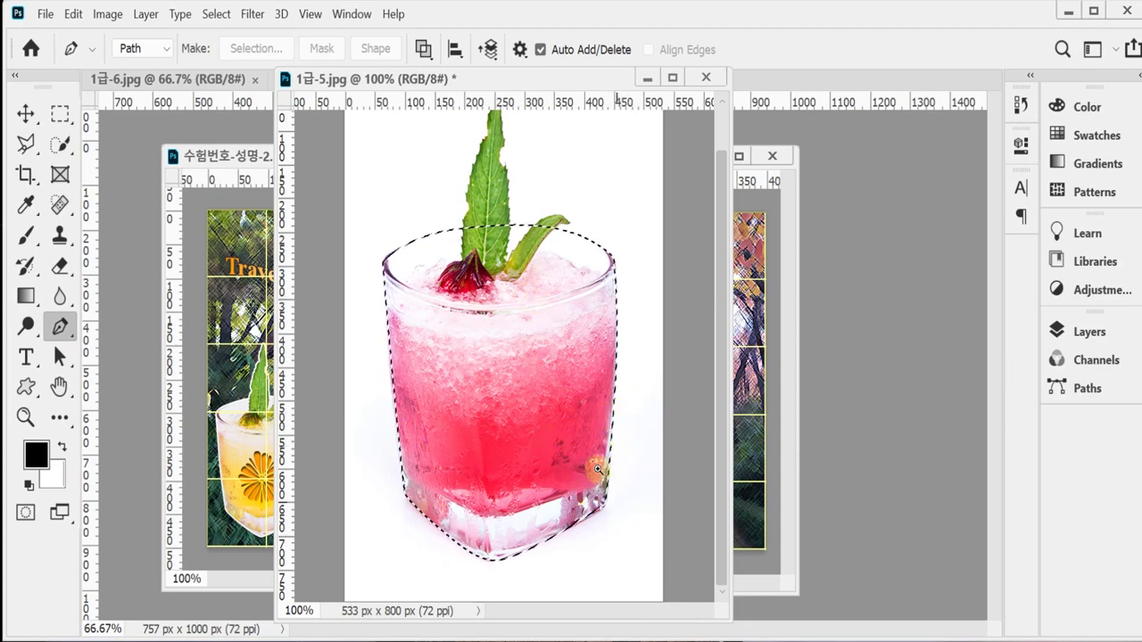
Add the tall leaf and the small curved leaf above the glass to the selection with the Quick Selection tool
{"action": "left_click", "coordinate": [635, 421], "text": "ctrl"}
{"action": "left_click_drag", "start_coordinate": [533, 283], "coordinate": [556, 352]}
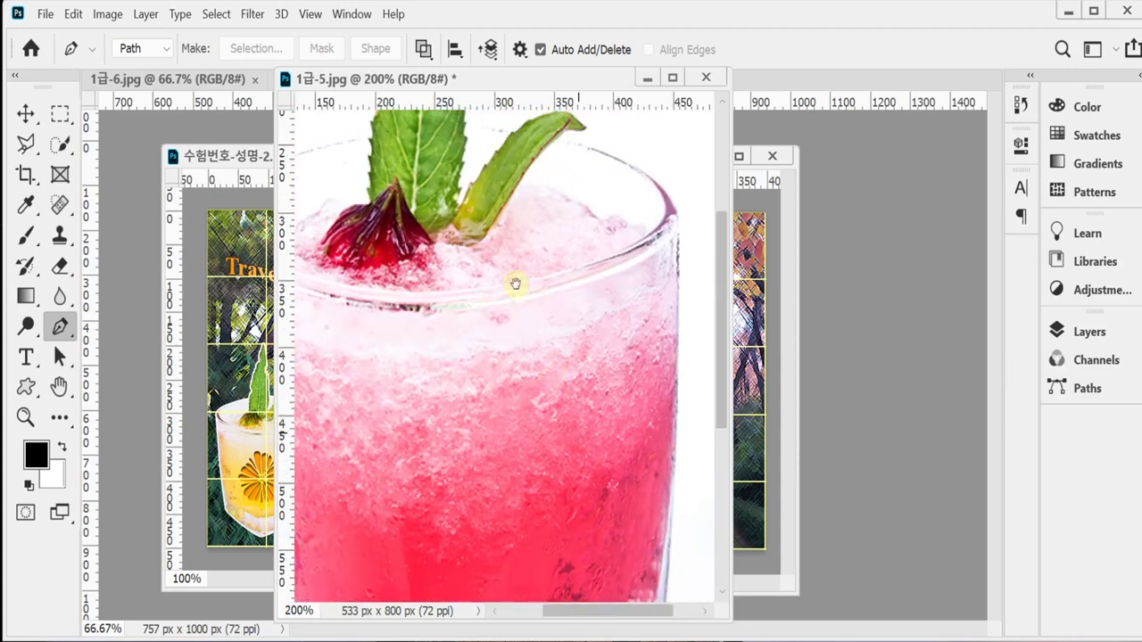
{"action": "left_click_drag", "start_coordinate": [60, 146], "coordinate": [134, 164]}
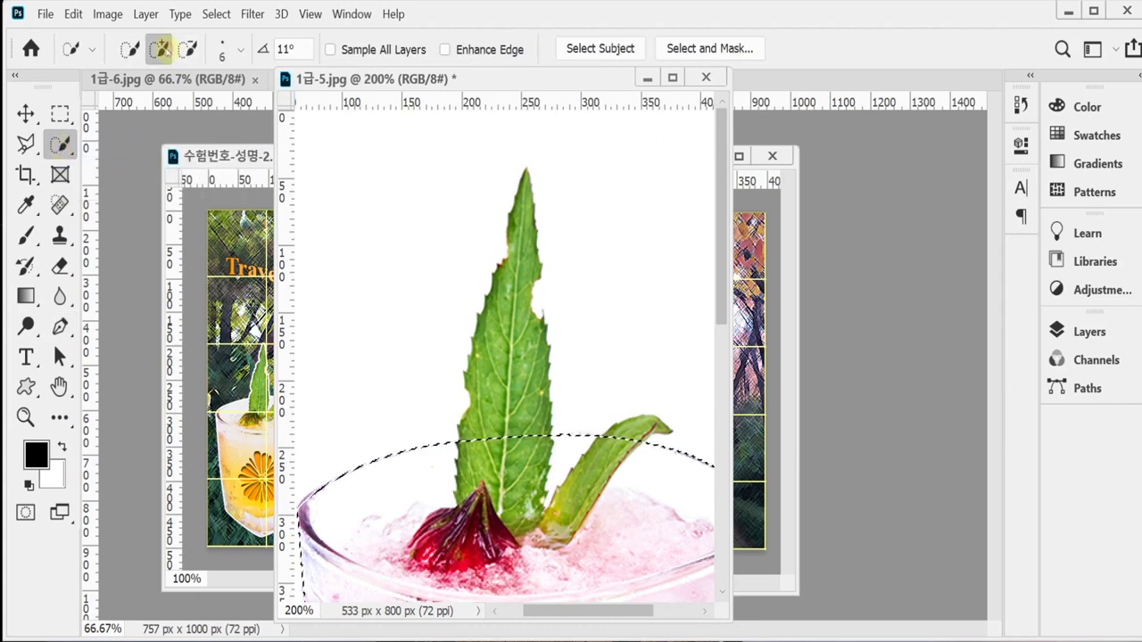
{"action": "mouse_move", "coordinate": [509, 326]}
{"action": "left_mouse_down"}
{"action": "mouse_move", "coordinate": [494, 439]}
{"action": "mouse_move", "coordinate": [523, 420]}
{"action": "mouse_move", "coordinate": [524, 340]}
{"action": "left_mouse_up"}
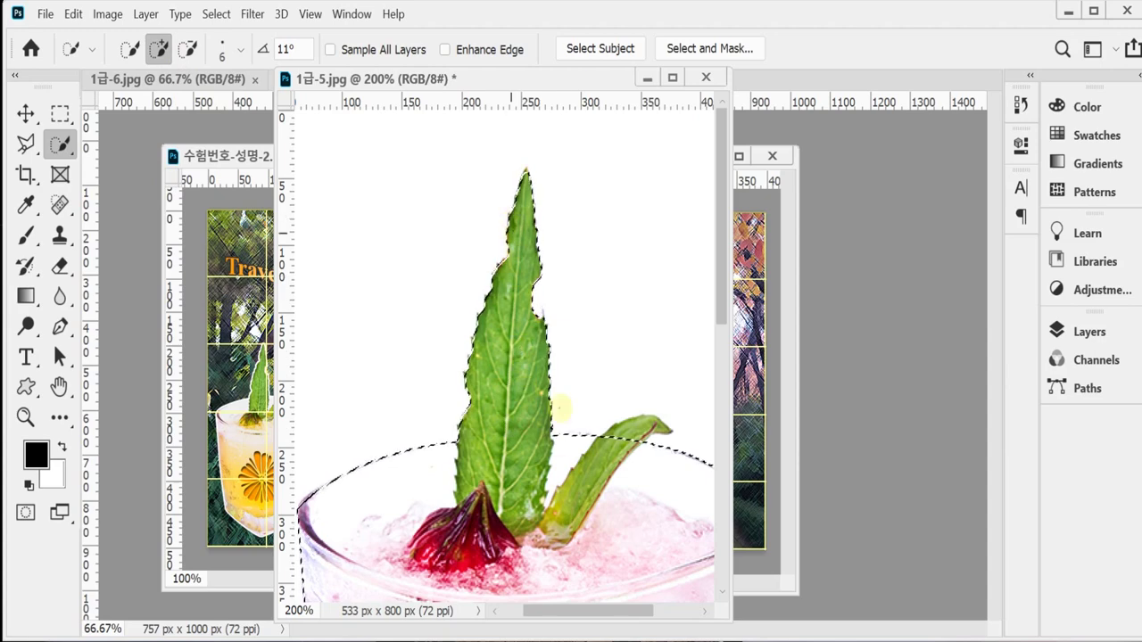
{"action": "mouse_move", "coordinate": [579, 457]}
{"action": "left_mouse_down"}
{"action": "mouse_move", "coordinate": [622, 433]}
{"action": "mouse_move", "coordinate": [669, 427]}
{"action": "left_mouse_up"}
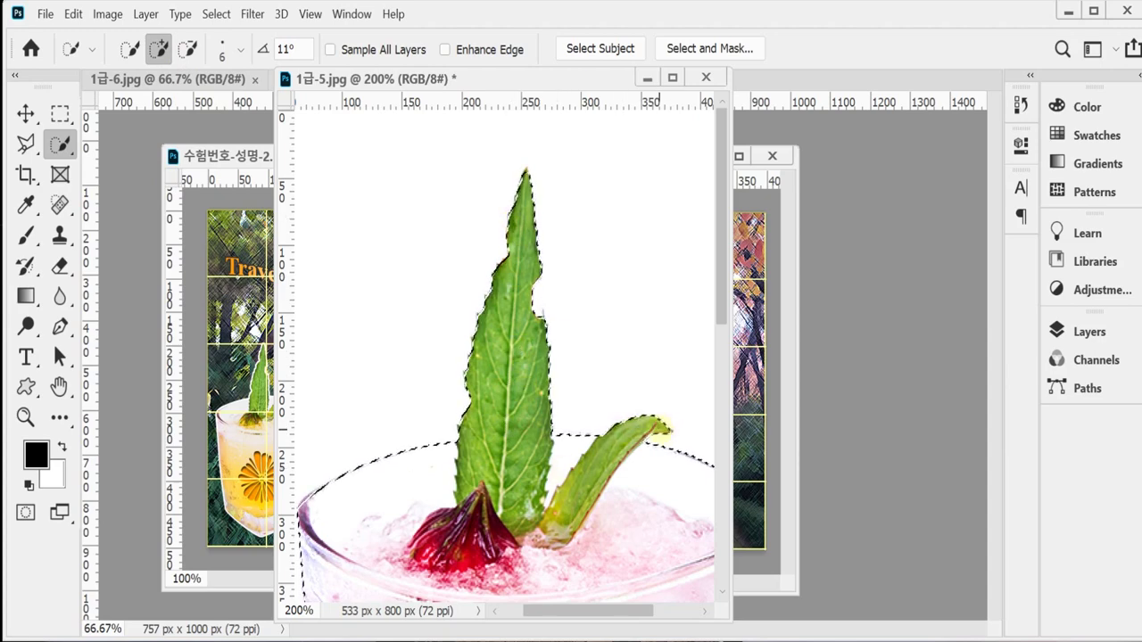
{"action": "left_click", "coordinate": [586, 453], "text": "alt"}
{"action": "left_click", "coordinate": [589, 453], "text": "alt"}
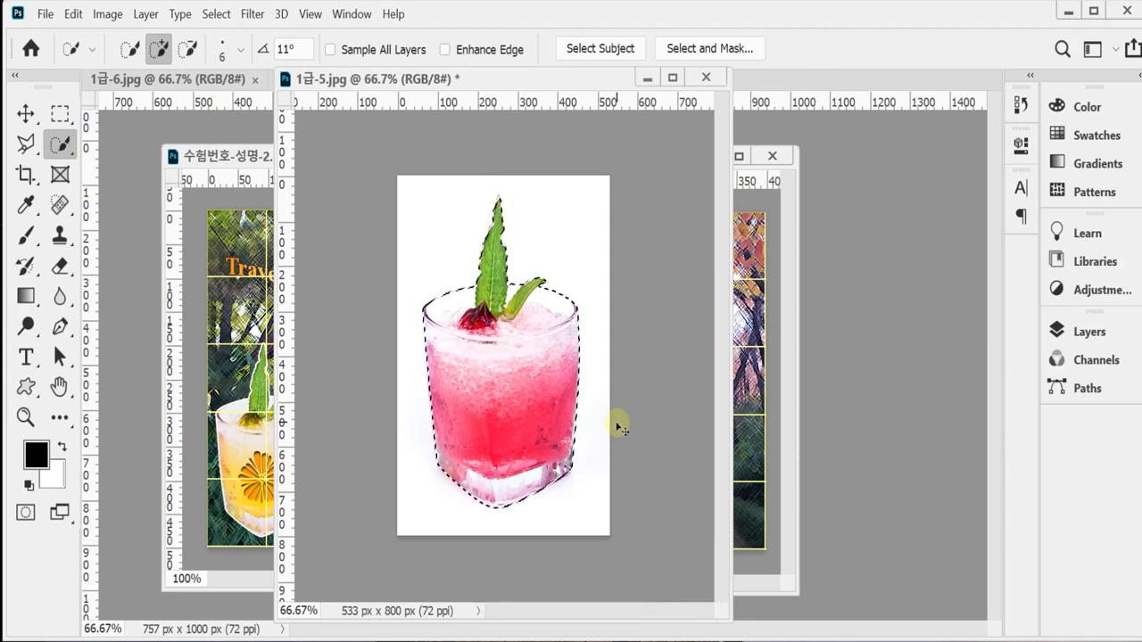
Copy the selected drink into the background-only 수험번호-성명-2.psd and close 1급-5.jpg without saving
{"action": "key", "text": "ctrl+w"}
{"action": "key", "text": "n"}
{"action": "left_click", "coordinate": [603, 158]}
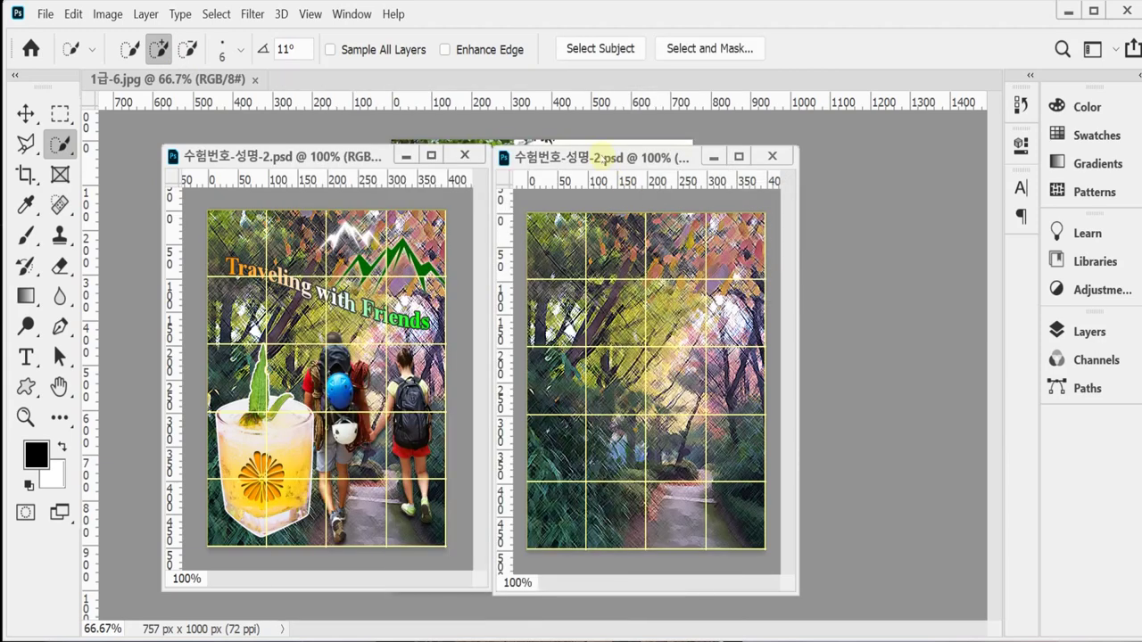
{"action": "key", "text": "ctrl+v"}
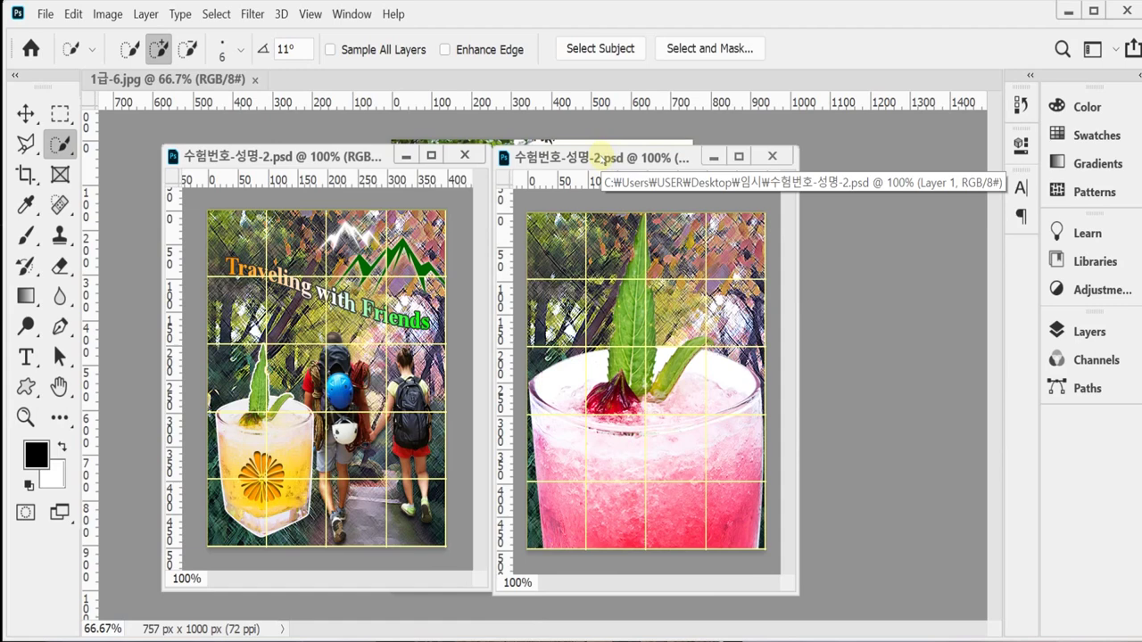
Scale the pasted drink proportionally to 41.42% and place it in the lower-left area of the canvas, matching the reference poster
{"action": "key", "text": "ctrl+t"}
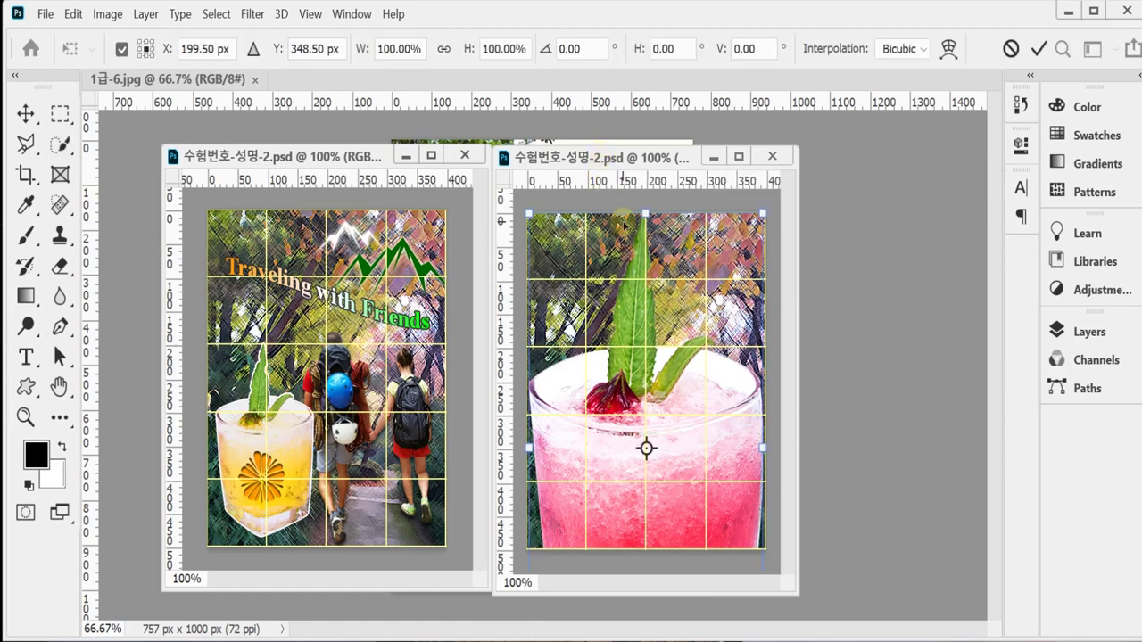
{"action": "left_click_drag", "start_coordinate": [763, 214], "coordinate": [649, 422]}
{"action": "left_click_drag", "start_coordinate": [615, 500], "coordinate": [655, 383]}
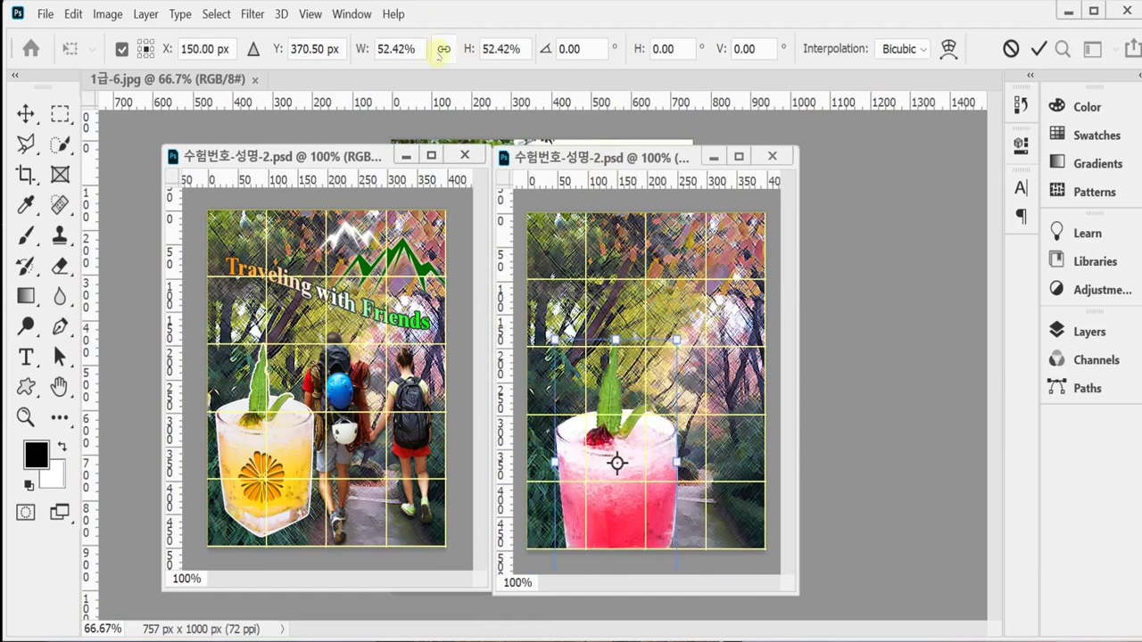
{"action": "left_click", "coordinate": [443, 49]}
{"action": "left_click_drag", "start_coordinate": [360, 51], "coordinate": [343, 51]}
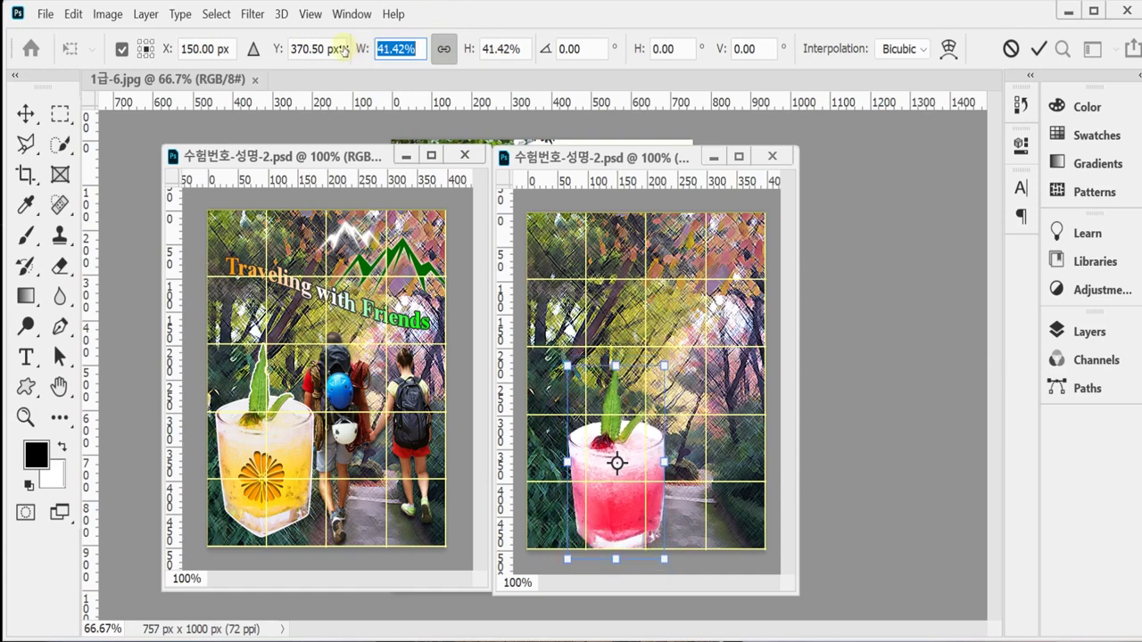
{"action": "left_click_drag", "start_coordinate": [622, 510], "coordinate": [589, 490]}
{"action": "key", "text": "Return"}
{"action": "key", "text": "w"}
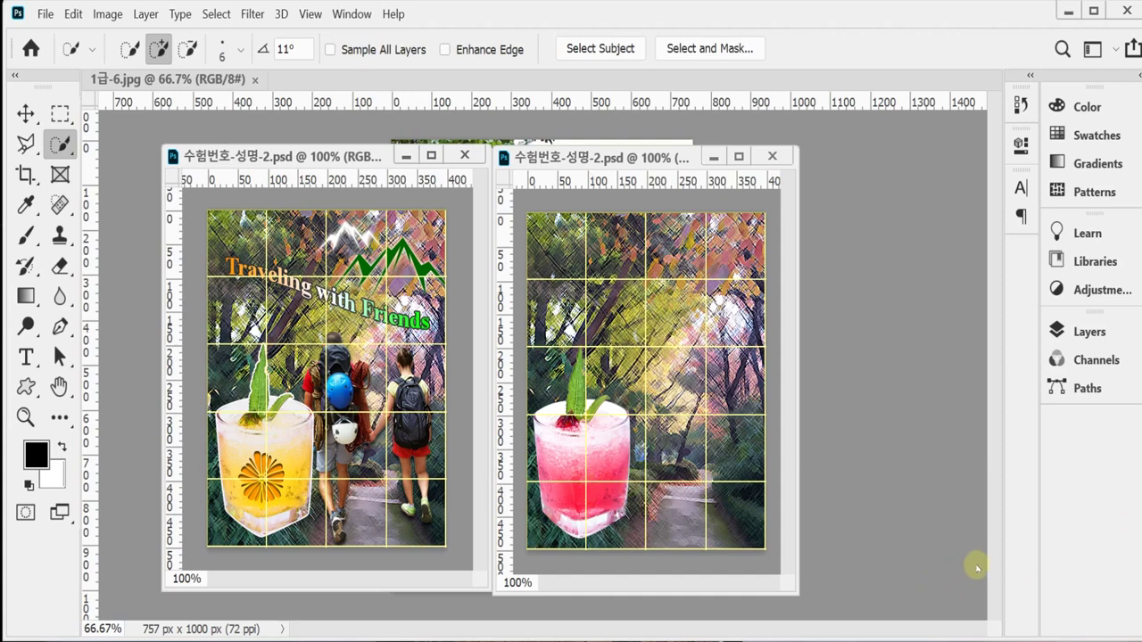
Add a white 2 px Outside Stroke effect to the drink layer
{"action": "left_click", "coordinate": [1089, 331]}
{"action": "left_click", "coordinate": [997, 376]}
{"action": "left_click", "coordinate": [842, 599]}
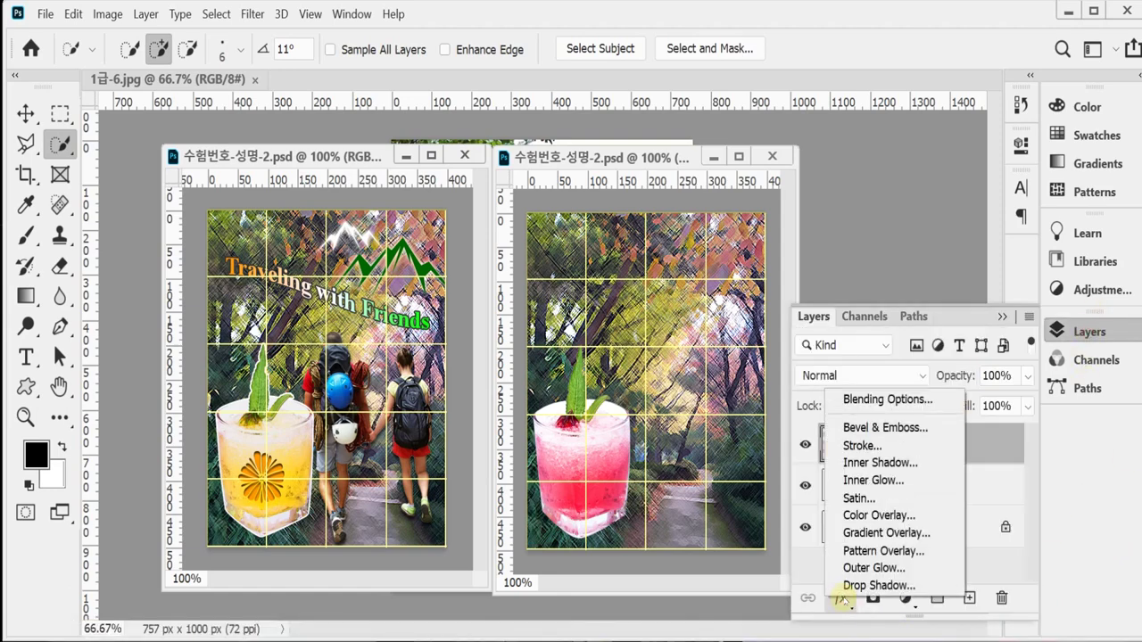
{"action": "left_click", "coordinate": [906, 442]}
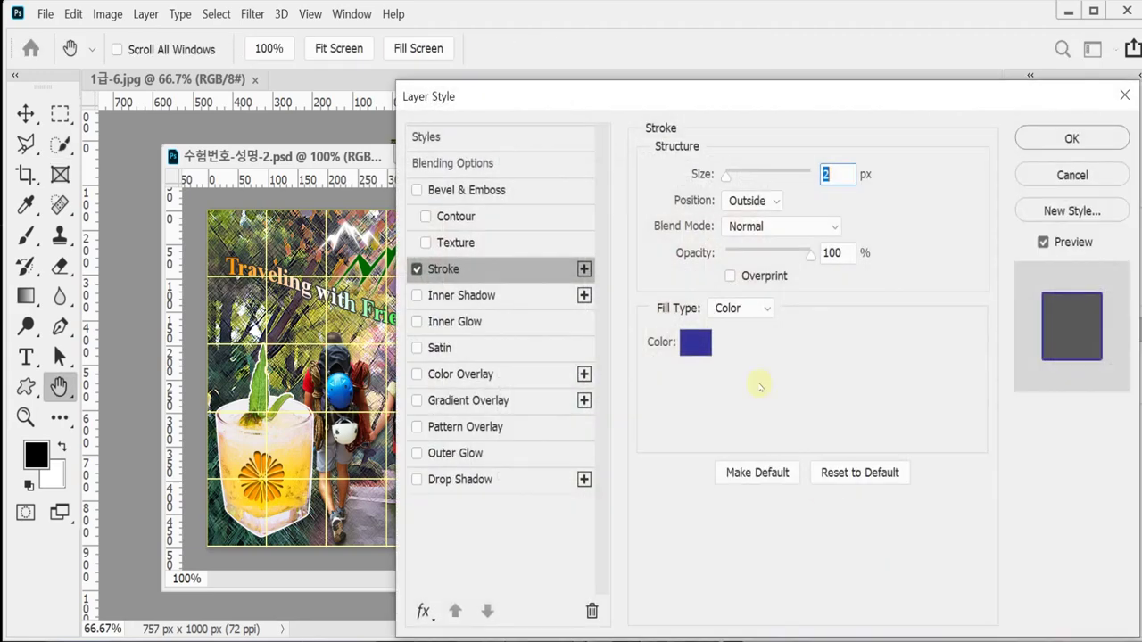
{"action": "left_click", "coordinate": [698, 340]}
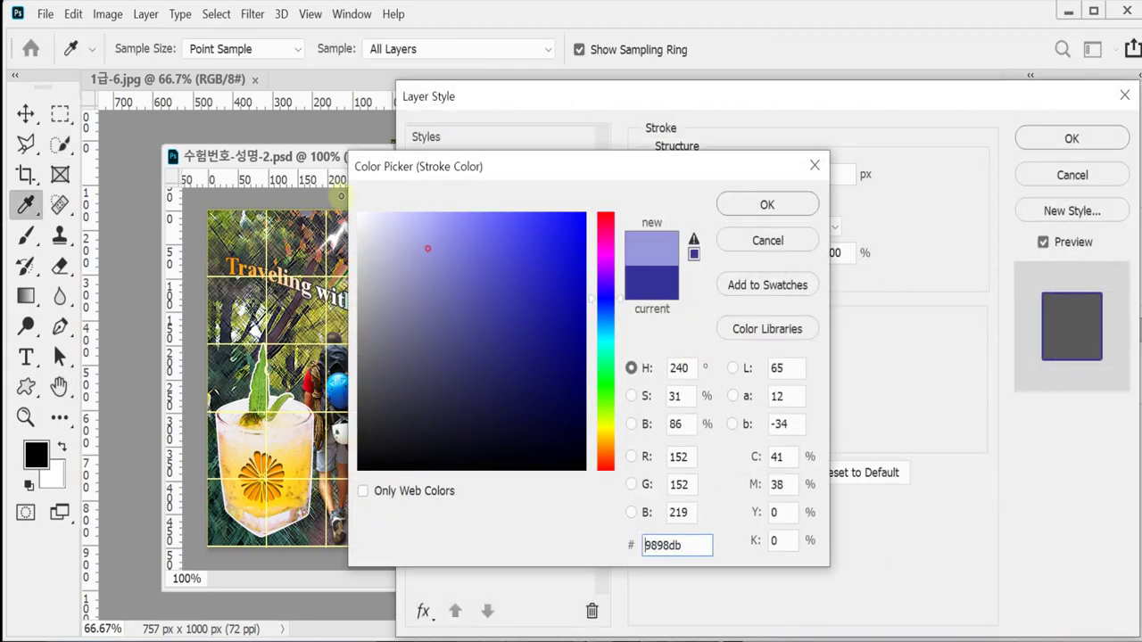
{"action": "left_click_drag", "start_coordinate": [426, 247], "coordinate": [306, 180]}
{"action": "left_click", "coordinate": [768, 204]}
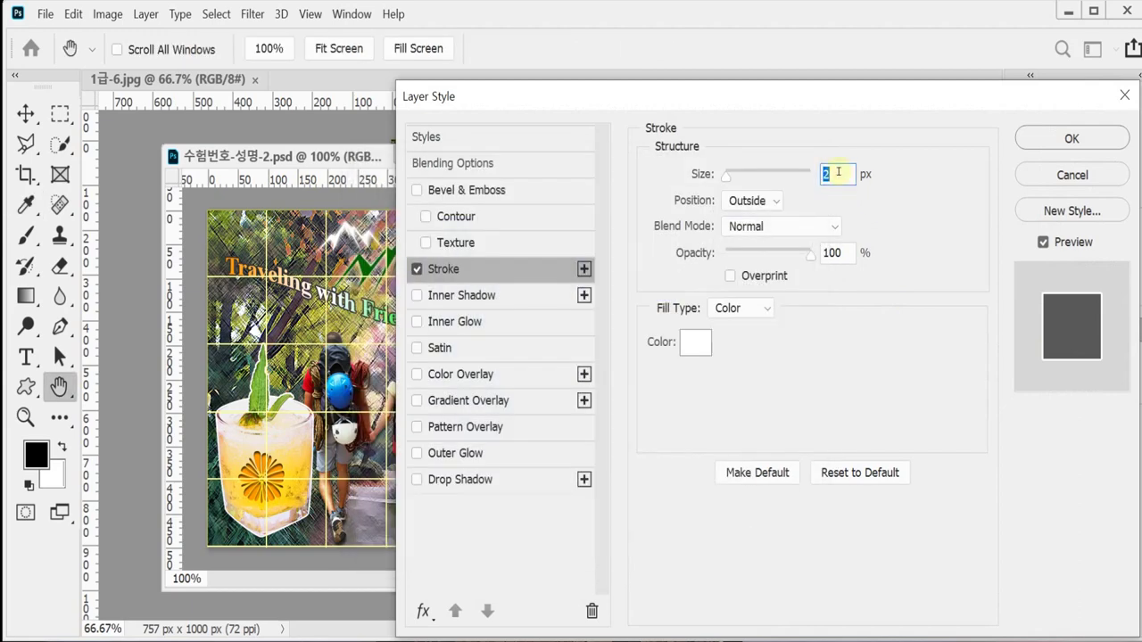
{"action": "left_click", "coordinate": [1048, 143]}
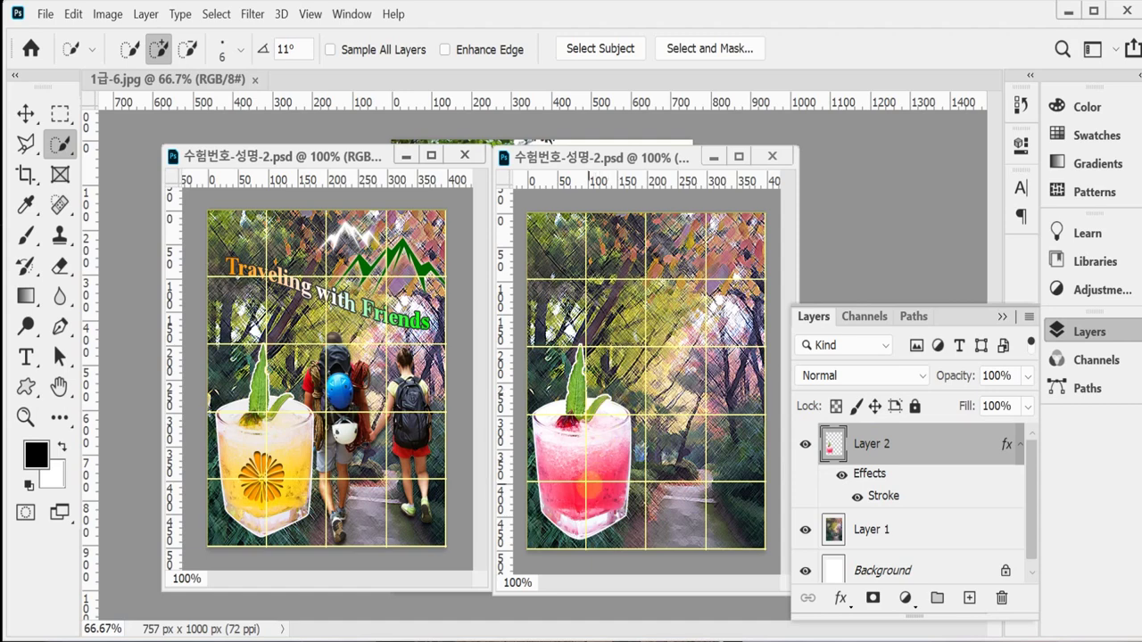
Load the drink layer's outline as a selection and subtract both leaves with the Quick Selection tool
{"action": "left_click", "coordinate": [831, 446], "text": "ctrl"}
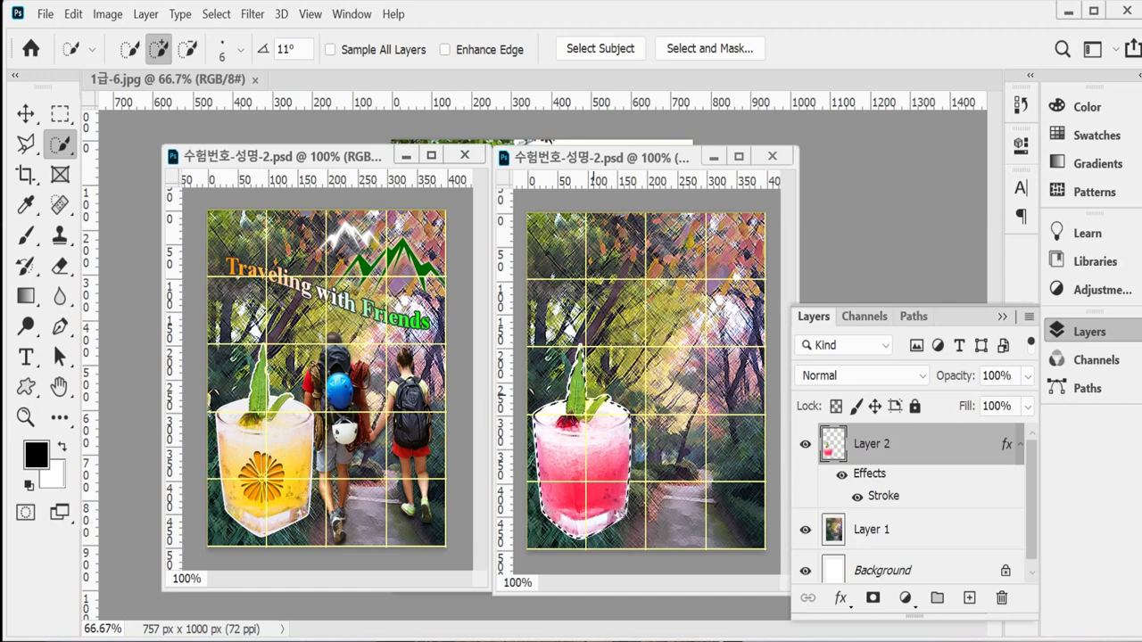
{"action": "key", "text": "ctrl+equal"}
{"action": "left_click_drag", "start_coordinate": [608, 460], "coordinate": [664, 419]}
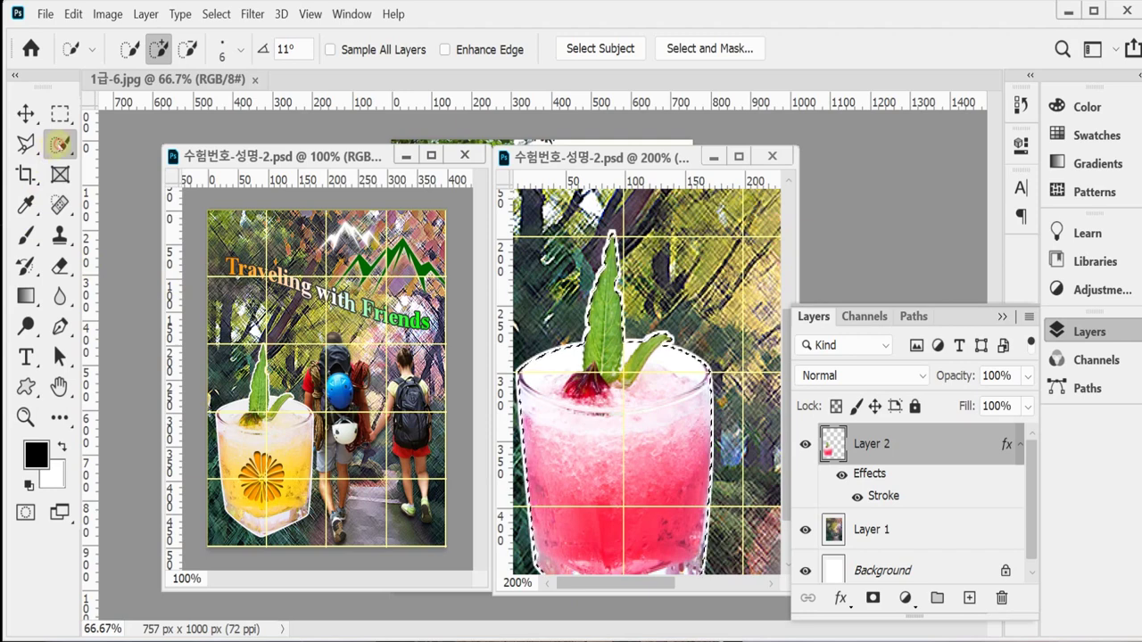
{"action": "right_click", "coordinate": [58, 144]}
{"action": "left_click", "coordinate": [134, 159]}
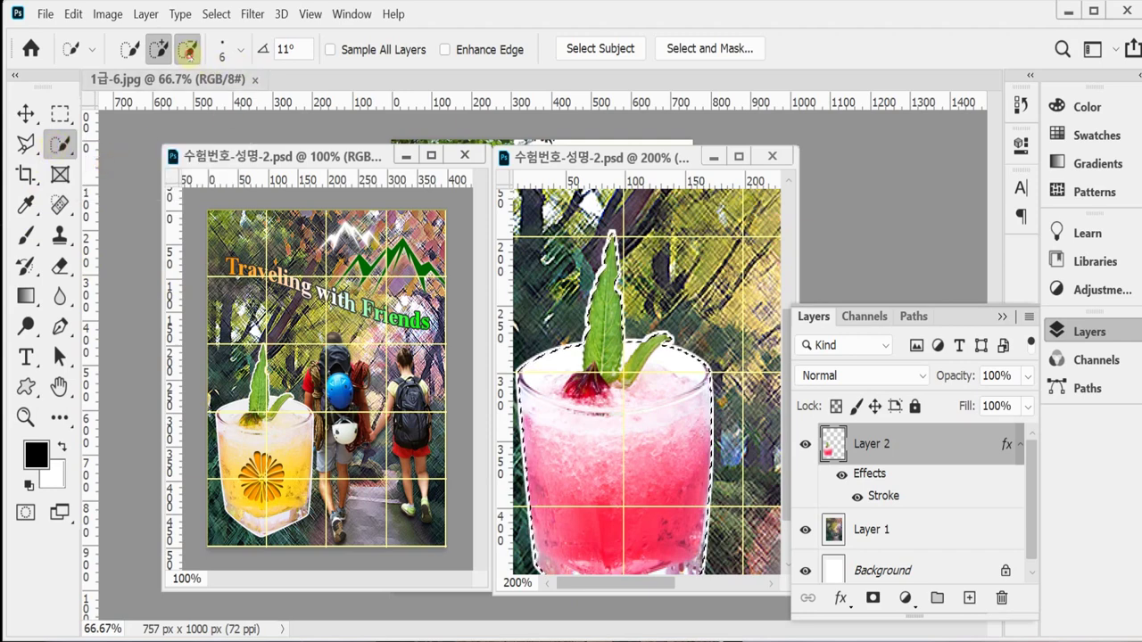
{"action": "left_click", "coordinate": [187, 49]}
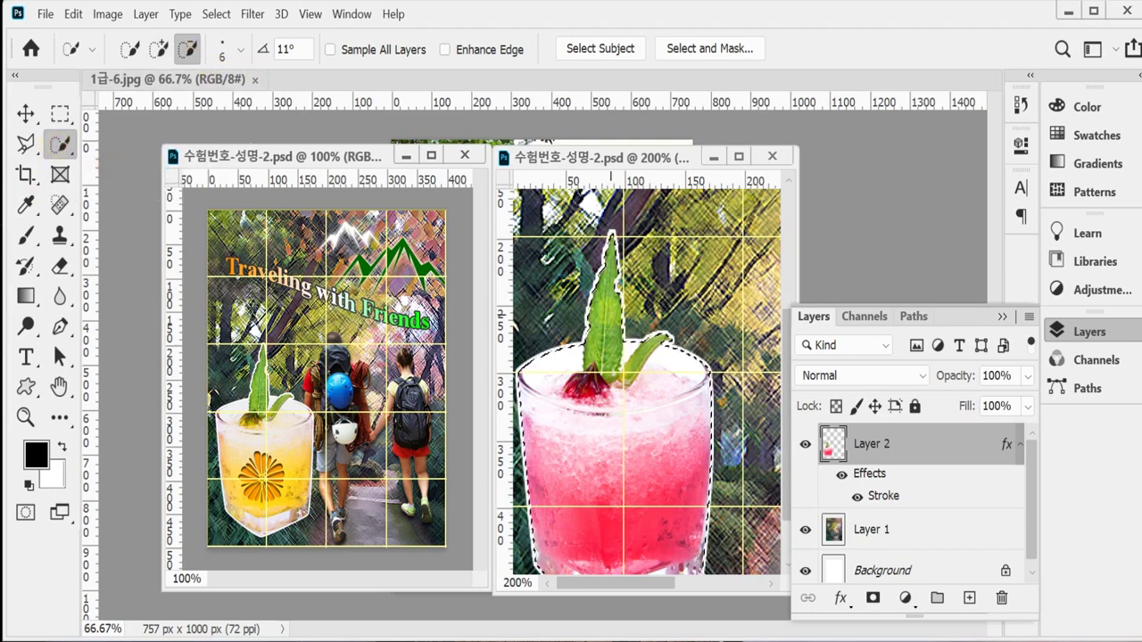
{"action": "left_click", "coordinate": [610, 312]}
{"action": "scroll", "coordinate": [610, 345], "scroll_direction": "up", "scroll_amount": 1}
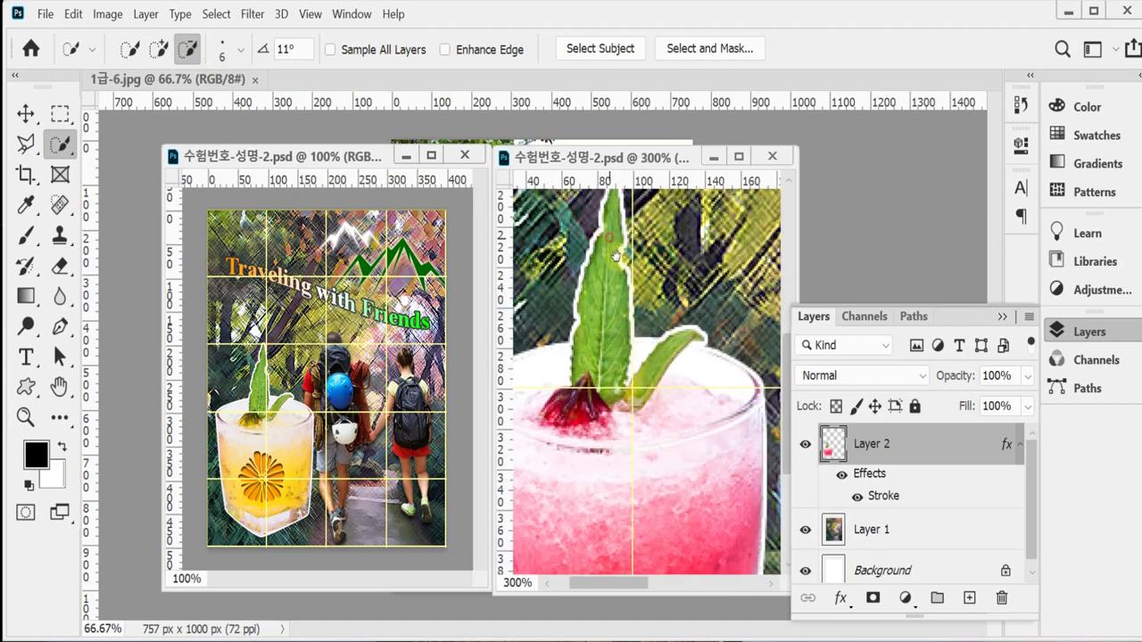
{"action": "mouse_move", "coordinate": [618, 232]}
{"action": "left_mouse_down"}
{"action": "mouse_move", "coordinate": [620, 388]}
{"action": "mouse_move", "coordinate": [670, 379]}
{"action": "mouse_move", "coordinate": [675, 360]}
{"action": "left_mouse_up"}
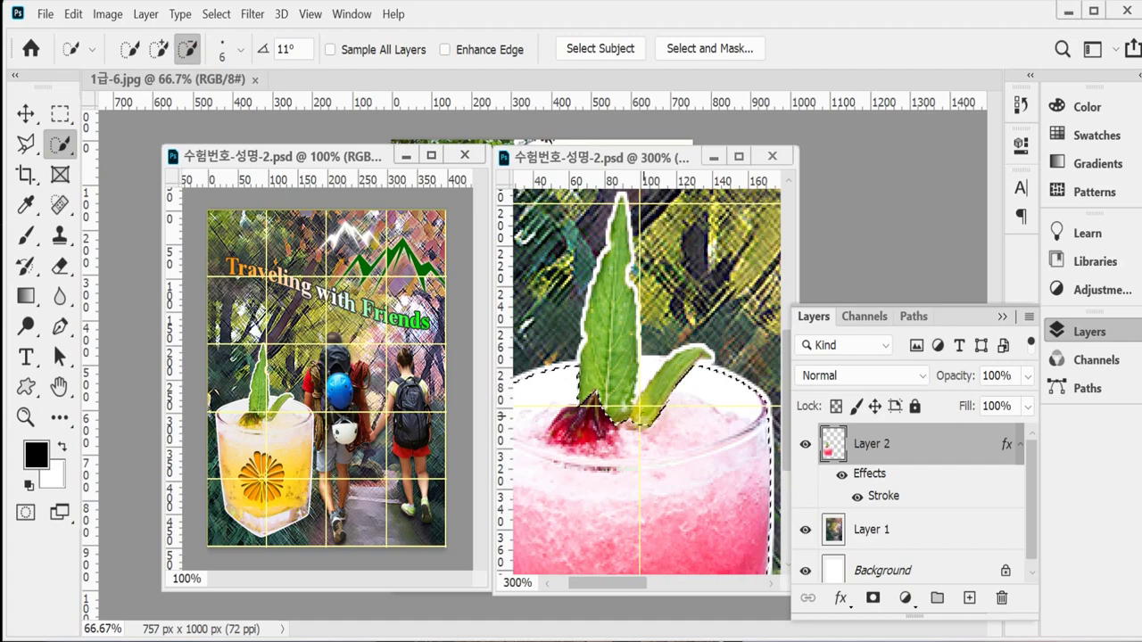
Add the glass area between the two leaves back to the selection, using a 2 px Quick Selection brush
{"action": "left_click", "coordinate": [671, 408], "text": "ctrl+alt"}
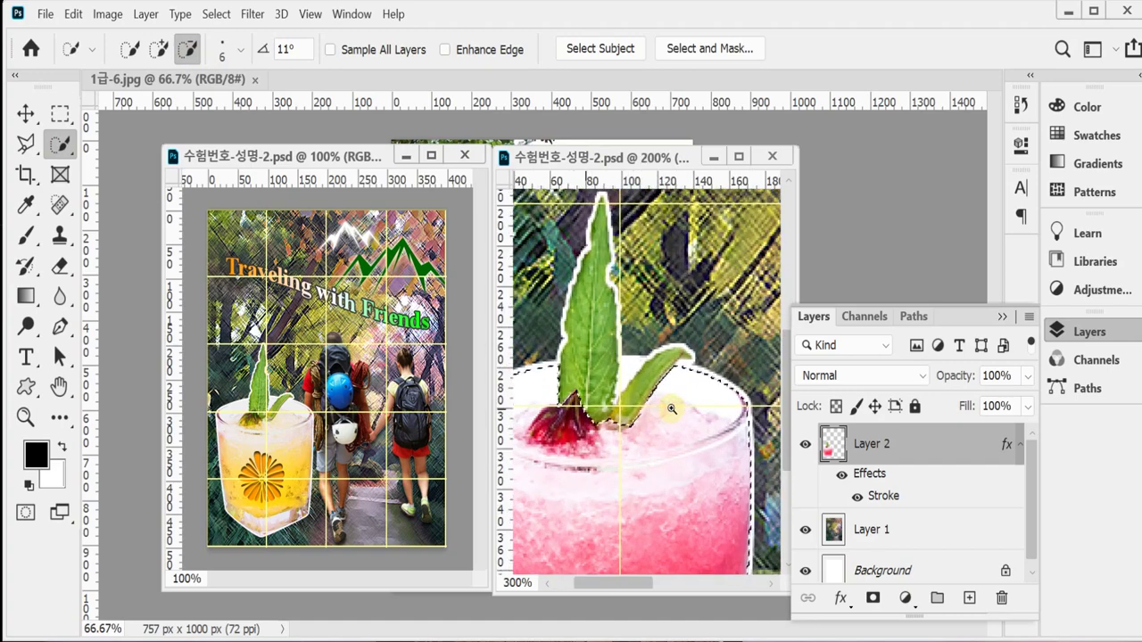
{"action": "scroll", "coordinate": [676, 401], "scroll_direction": "up", "scroll_amount": 2}
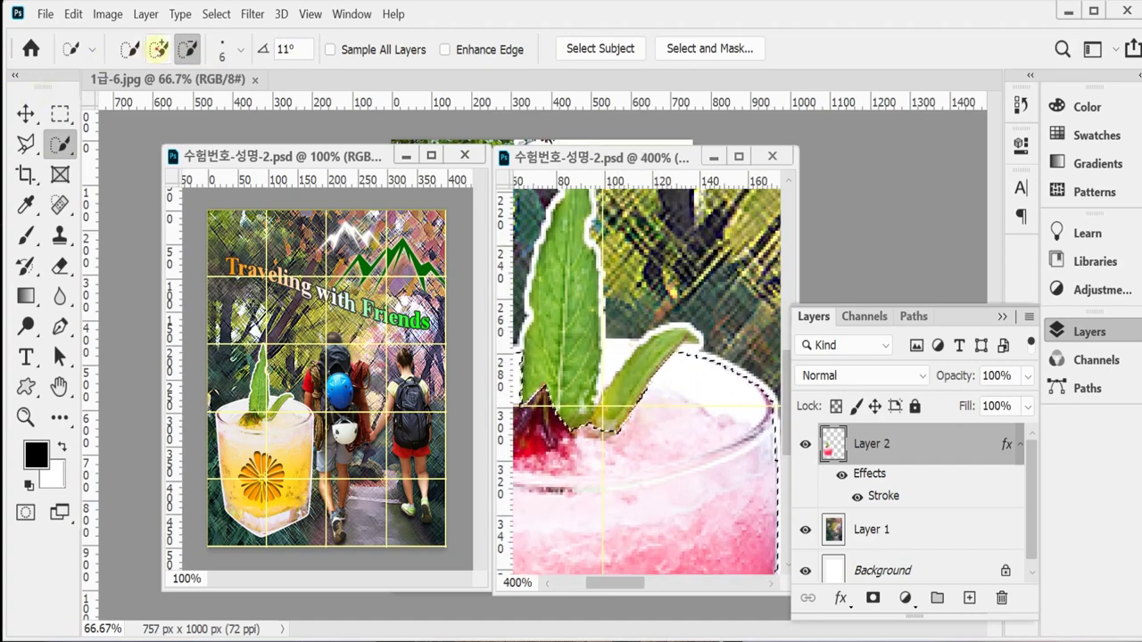
{"action": "key", "text": "alt"}
{"action": "key", "text": "bracketright"}
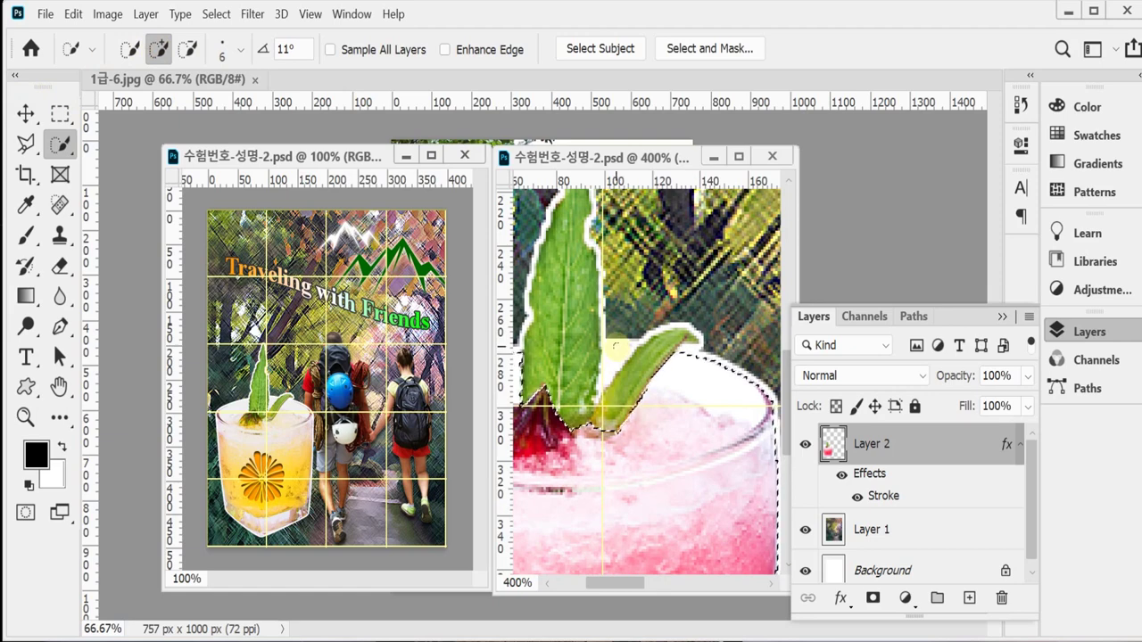
{"action": "key", "text": "bracketleft"}
{"action": "key", "text": "bracketleft"}
{"action": "key", "text": "bracketleft"}
{"action": "key", "text": "bracketleft"}
{"action": "key", "text": "bracketleft"}
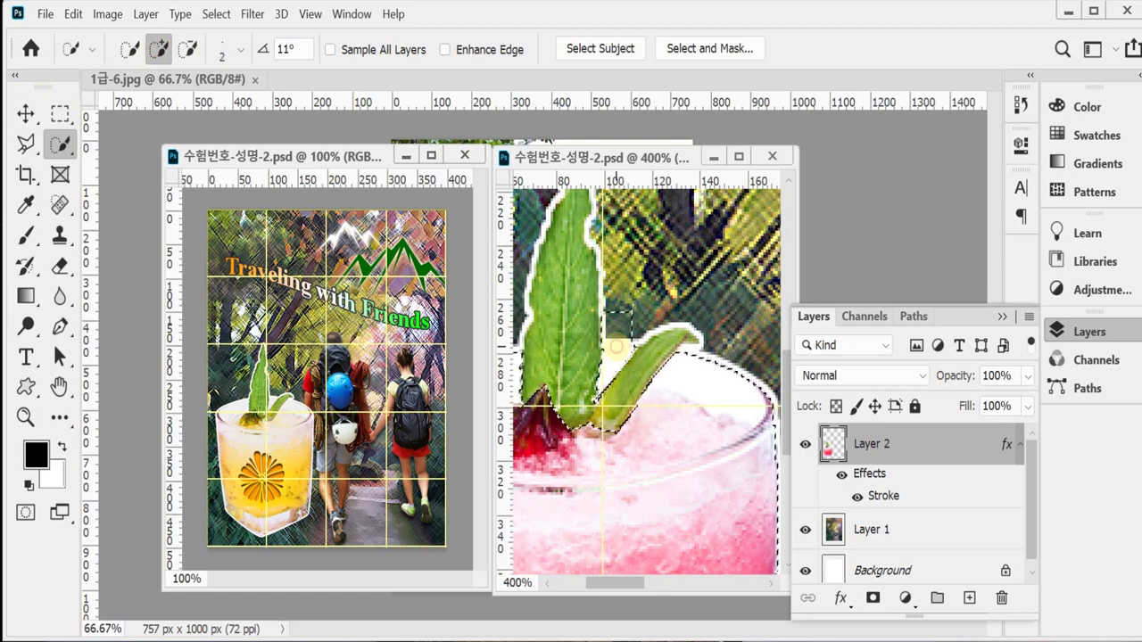
{"action": "left_click", "coordinate": [616, 348]}
{"action": "scroll", "coordinate": [674, 371], "scroll_direction": "down", "scroll_amount": 5}
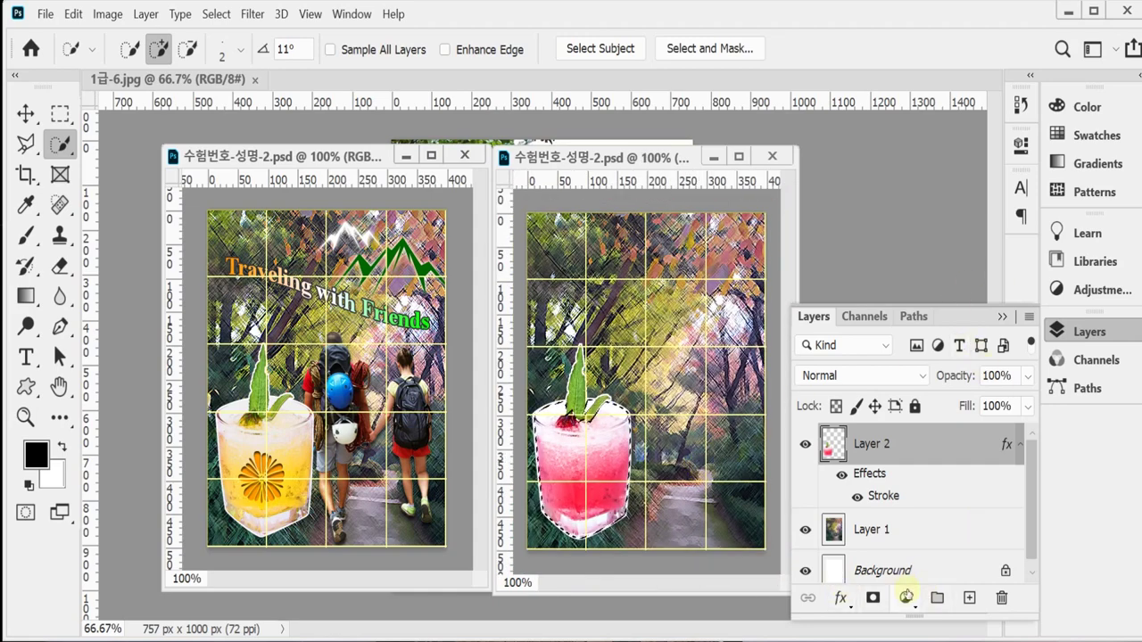
Add a Hue/Saturation adjustment layer over the selected glass with Hue +60, Saturation +20 and Lightness -6
{"action": "left_click", "coordinate": [905, 598]}
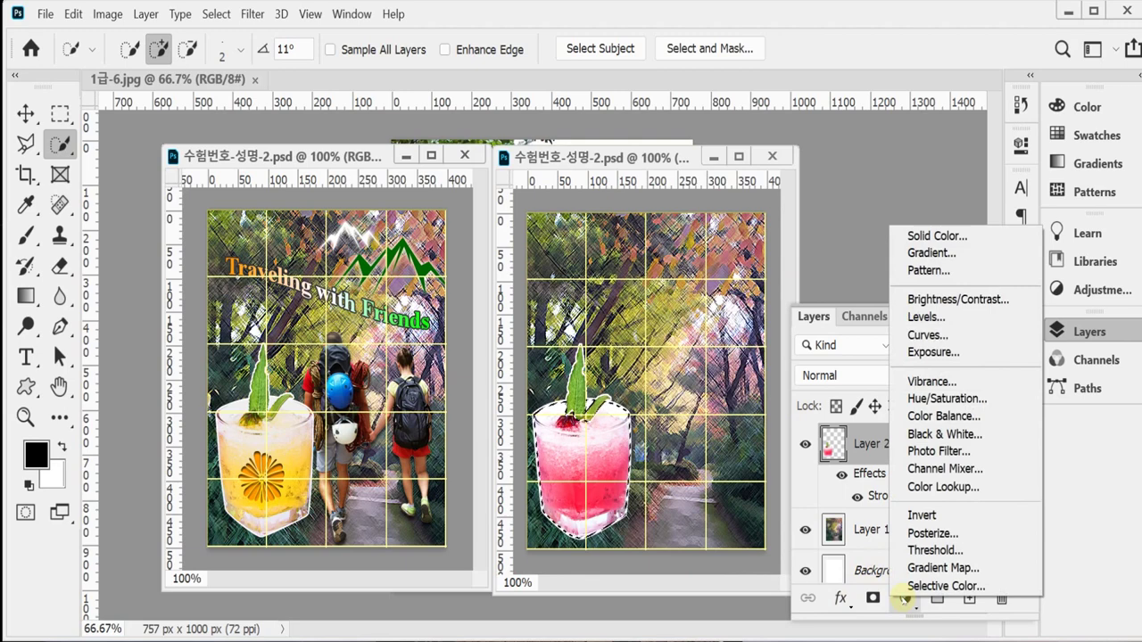
{"action": "left_click", "coordinate": [981, 403]}
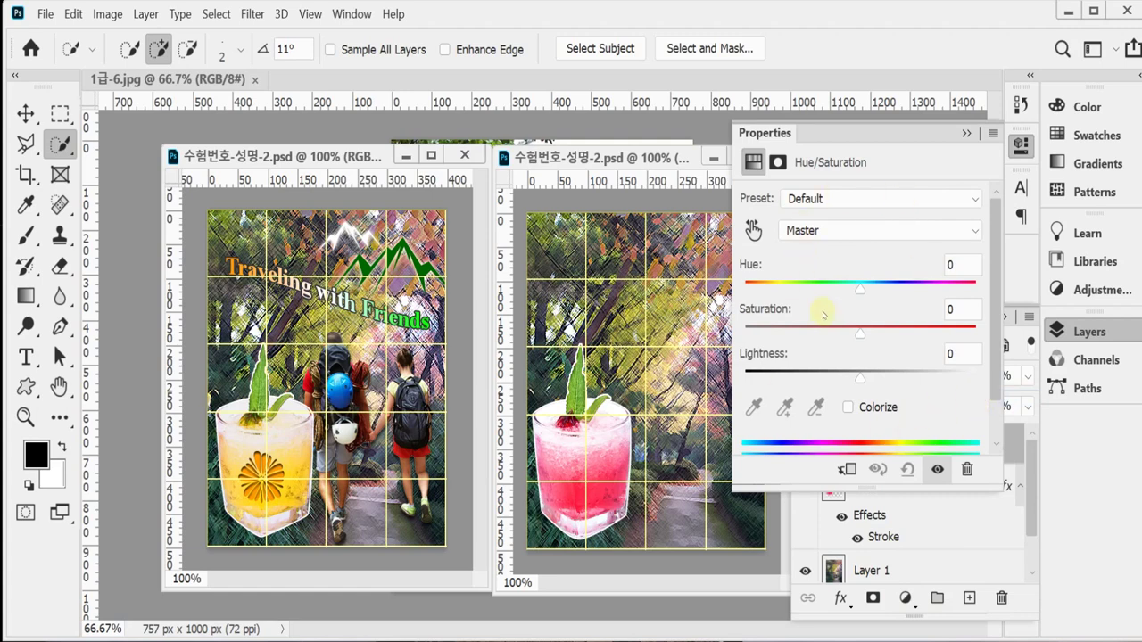
{"action": "left_click_drag", "start_coordinate": [789, 291], "coordinate": [897, 294]}
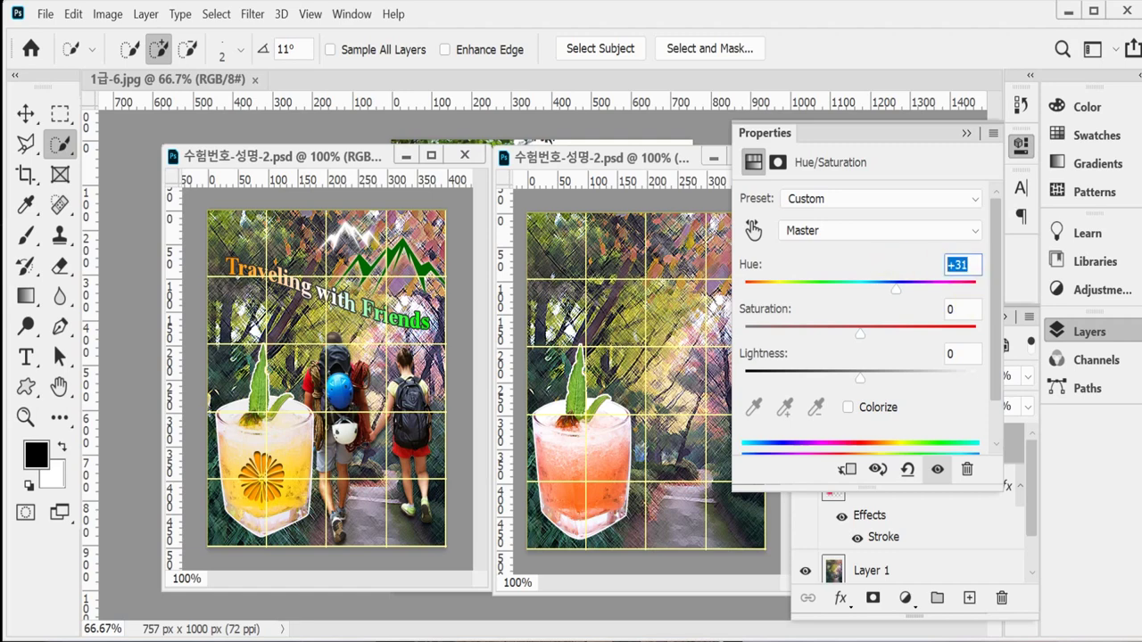
{"action": "type", "text": "60"}
{"action": "key", "text": "Tab"}
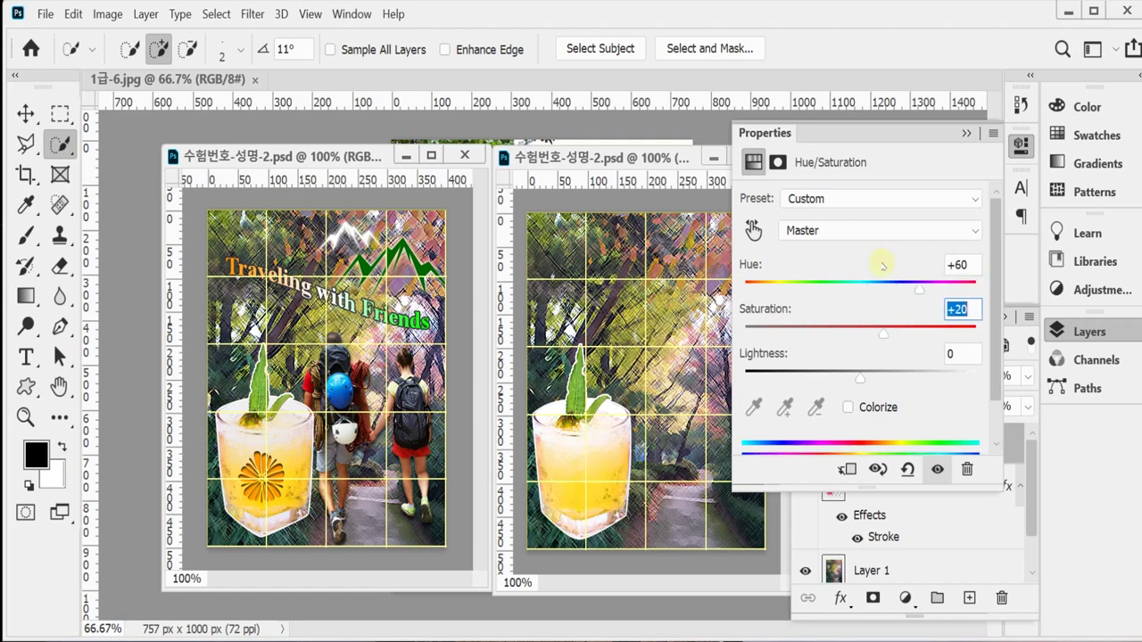
{"action": "key", "text": "Tab"}
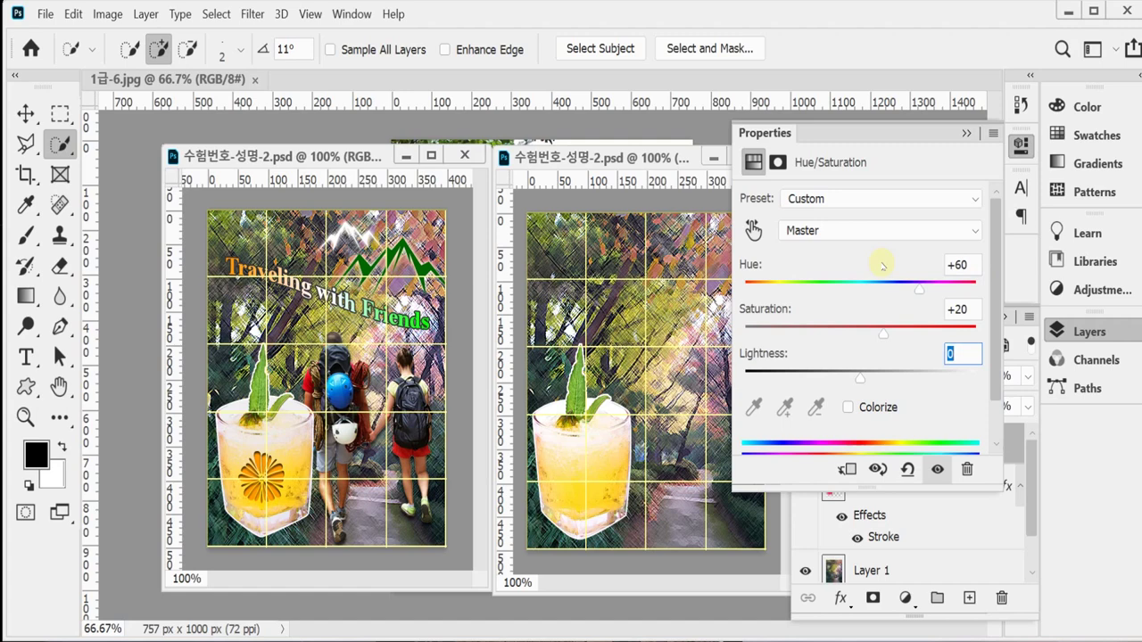
{"action": "key", "text": "Tab"}
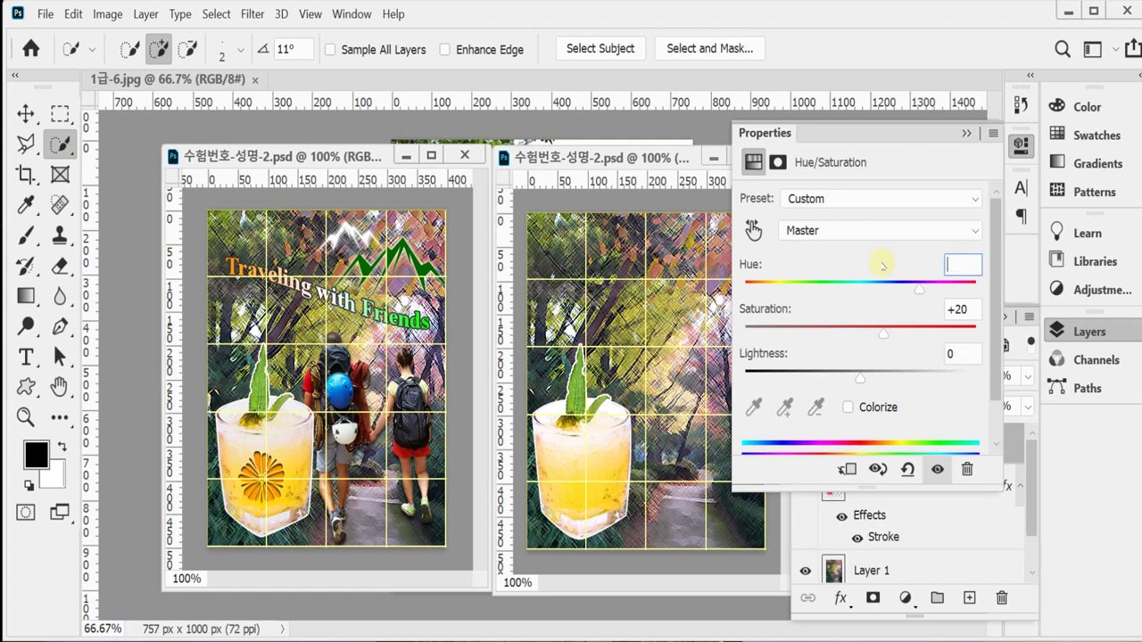
{"action": "type", "text": "60"}
{"action": "key", "text": "Tab"}
{"action": "key", "text": "Tab"}
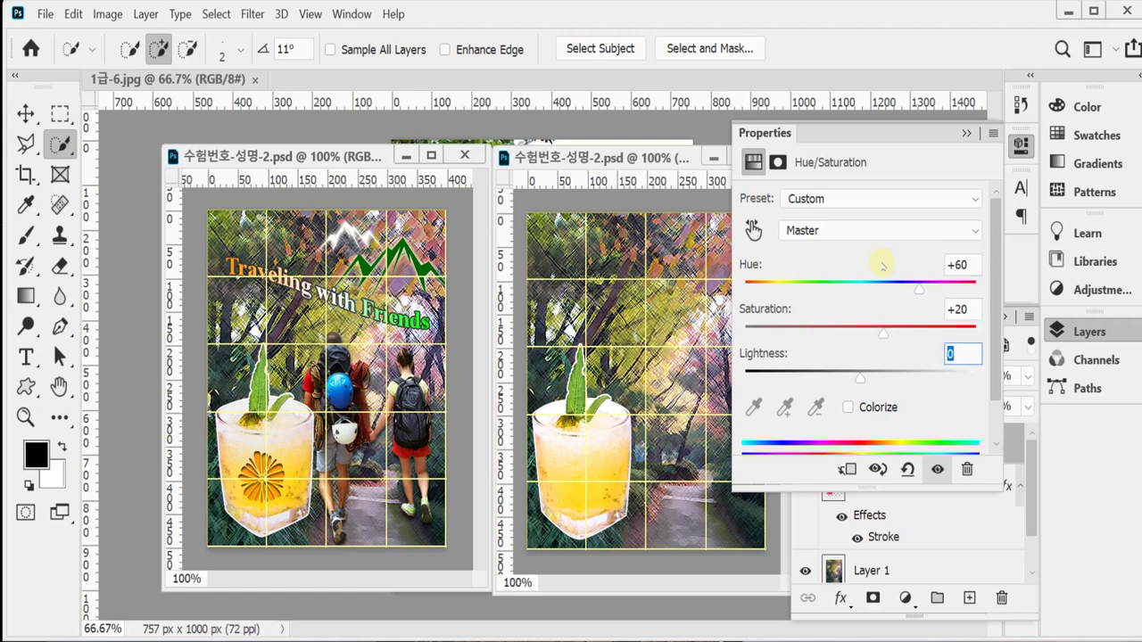
{"action": "type", "text": "-6"}
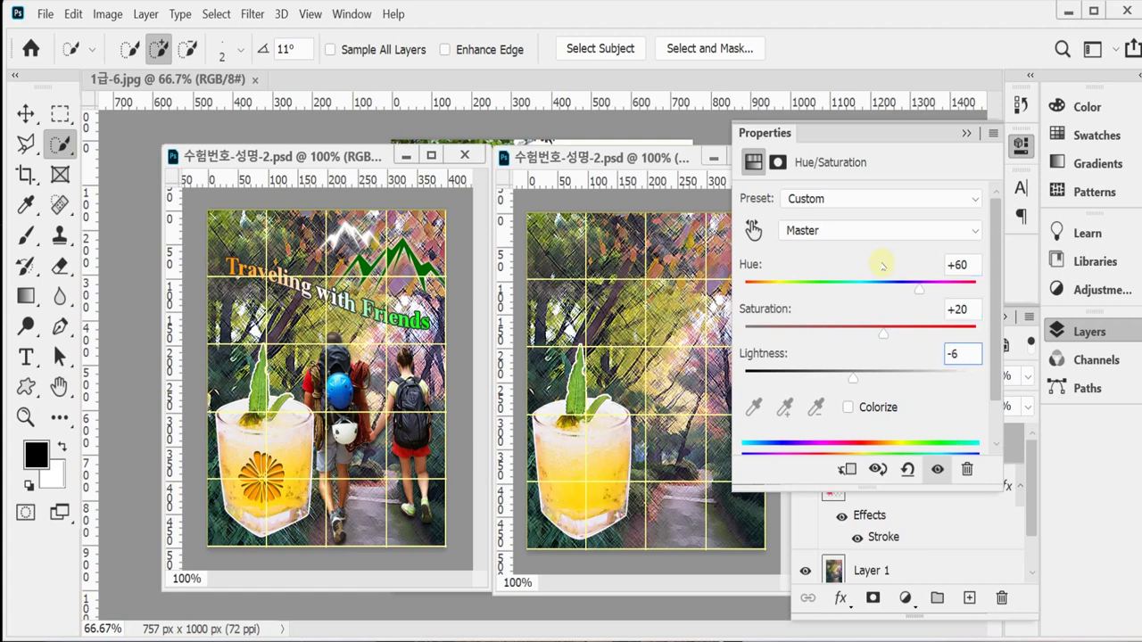
{"action": "left_click", "coordinate": [1023, 144]}
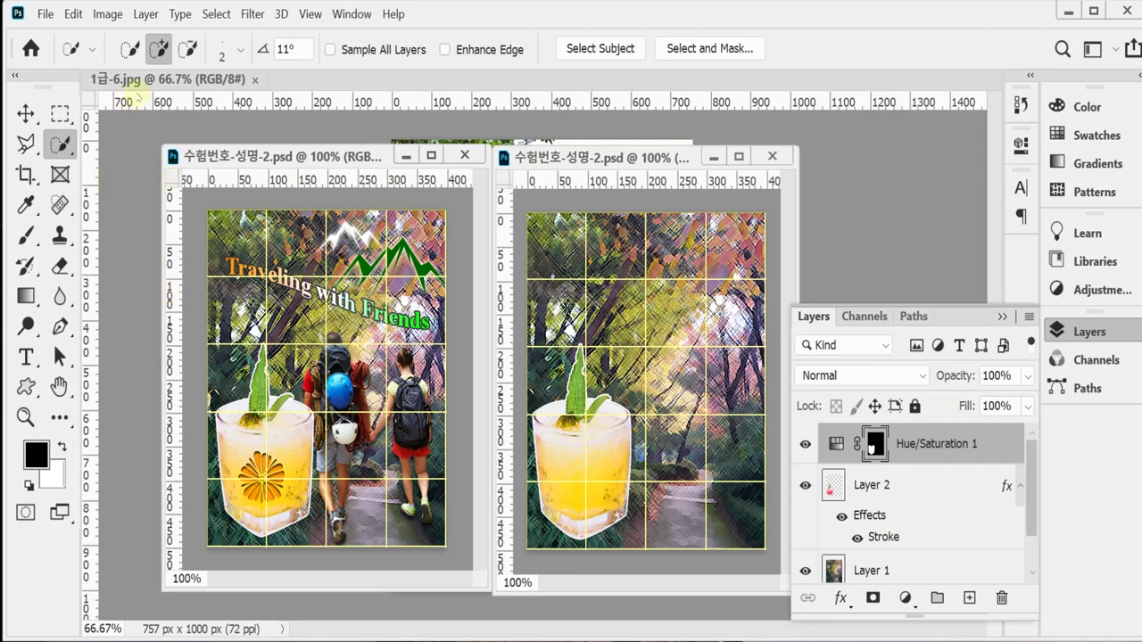
Float the 1급-6.jpg document in its own enlarged window and select both hikers with a rectangular Object Selection
{"action": "left_click_drag", "start_coordinate": [134, 79], "coordinate": [237, 136]}
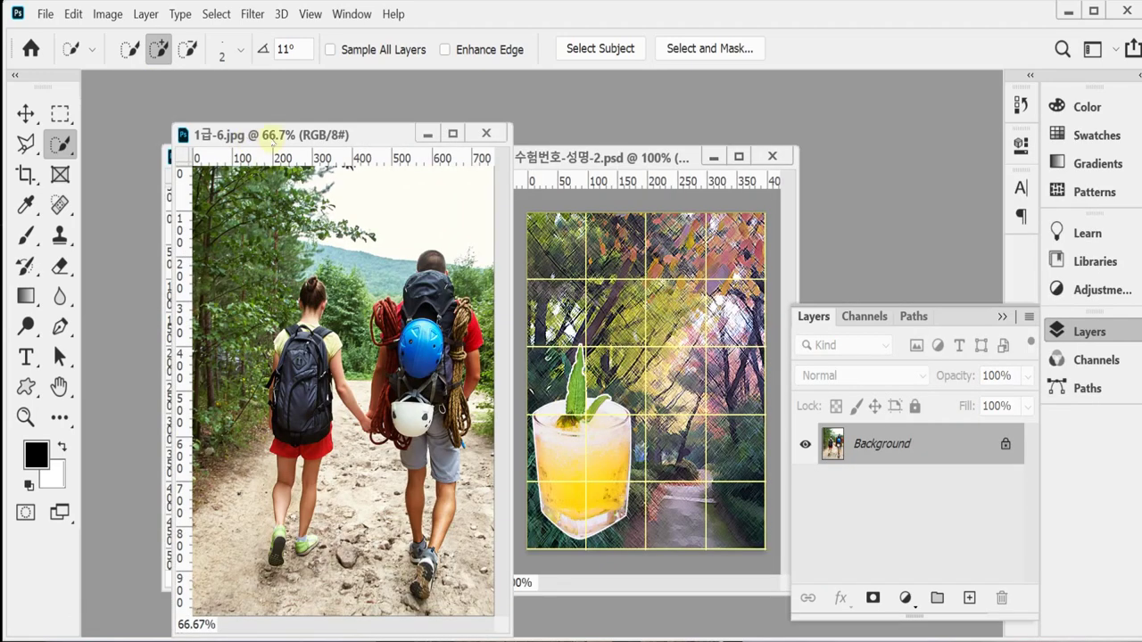
{"action": "left_click_drag", "start_coordinate": [342, 135], "coordinate": [403, 93]}
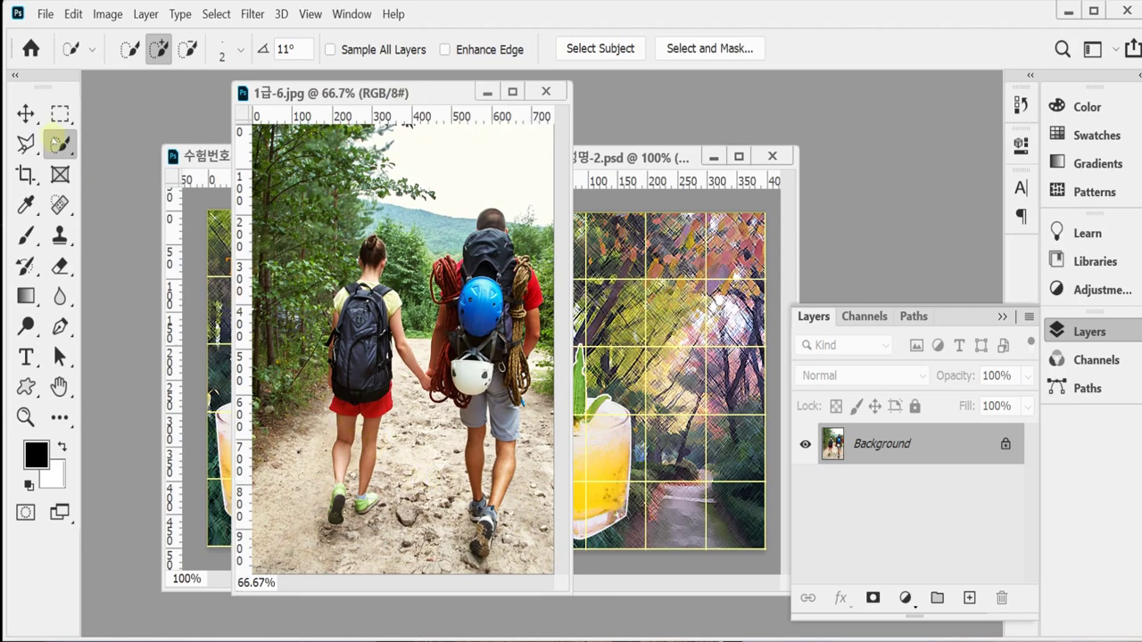
{"action": "right_click", "coordinate": [57, 142]}
{"action": "left_click", "coordinate": [102, 140]}
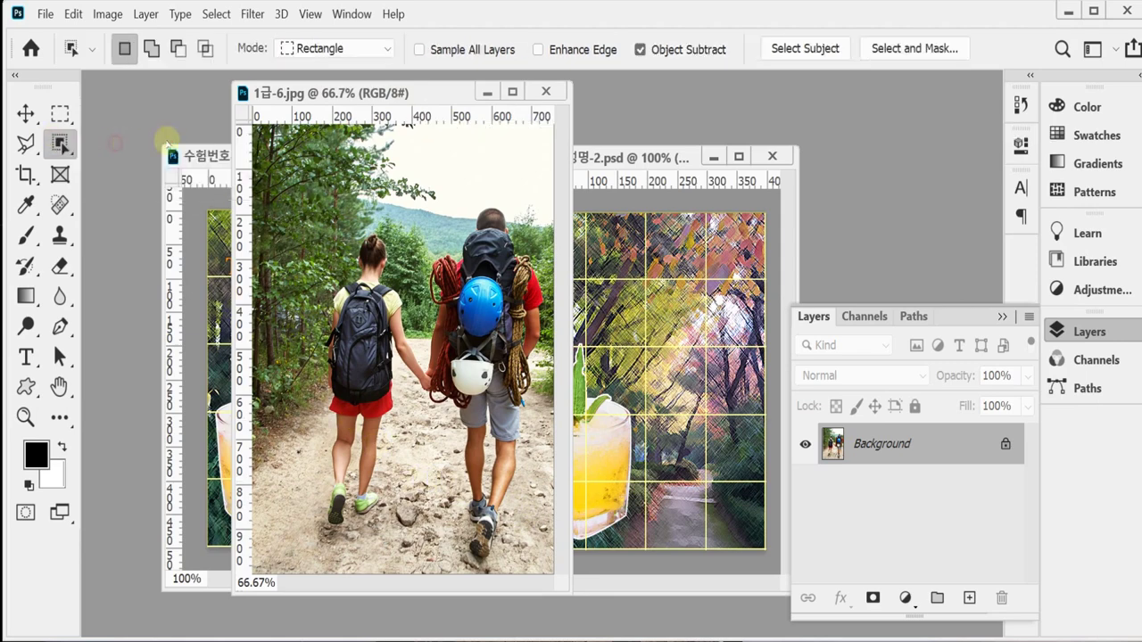
{"action": "left_click_drag", "start_coordinate": [570, 595], "coordinate": [589, 602]}
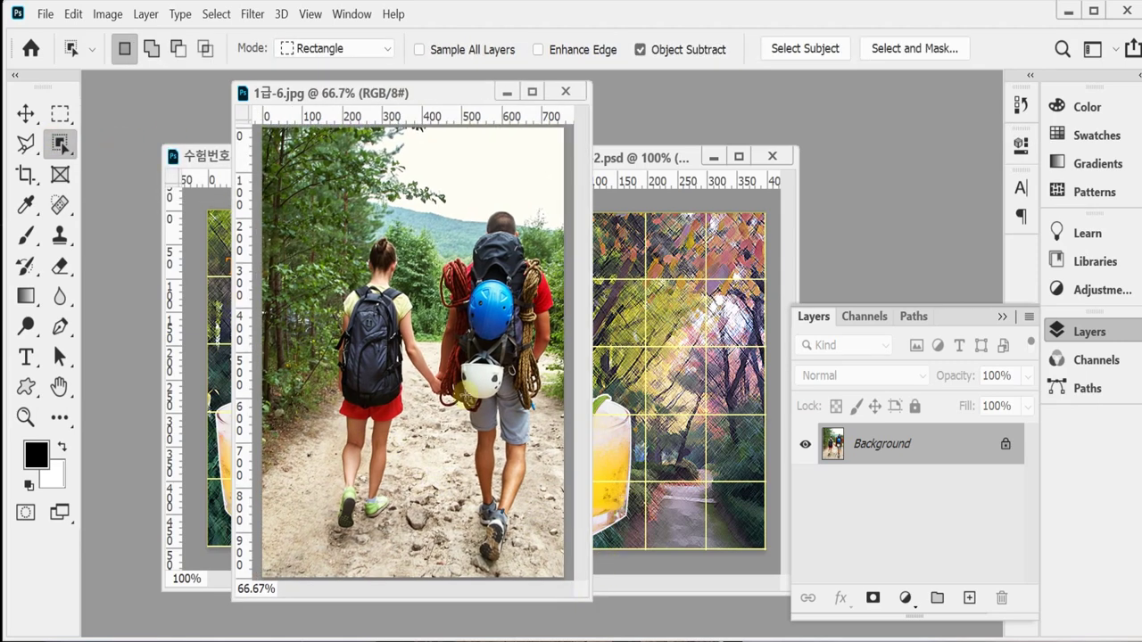
{"action": "left_click_drag", "start_coordinate": [314, 198], "coordinate": [558, 589]}
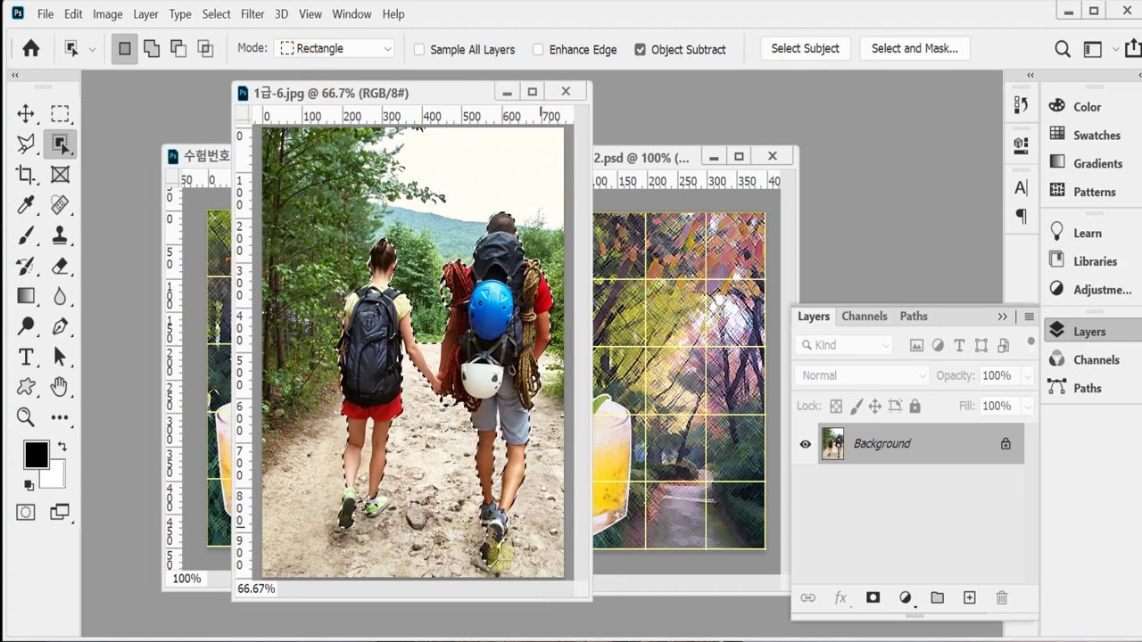
Open the hikers' selection in Select and Mask and add the missing parts of the woman's shoes with a 6 px Quick Selection brush
{"action": "scroll", "coordinate": [418, 473], "scroll_direction": "up", "scroll_amount": 1}
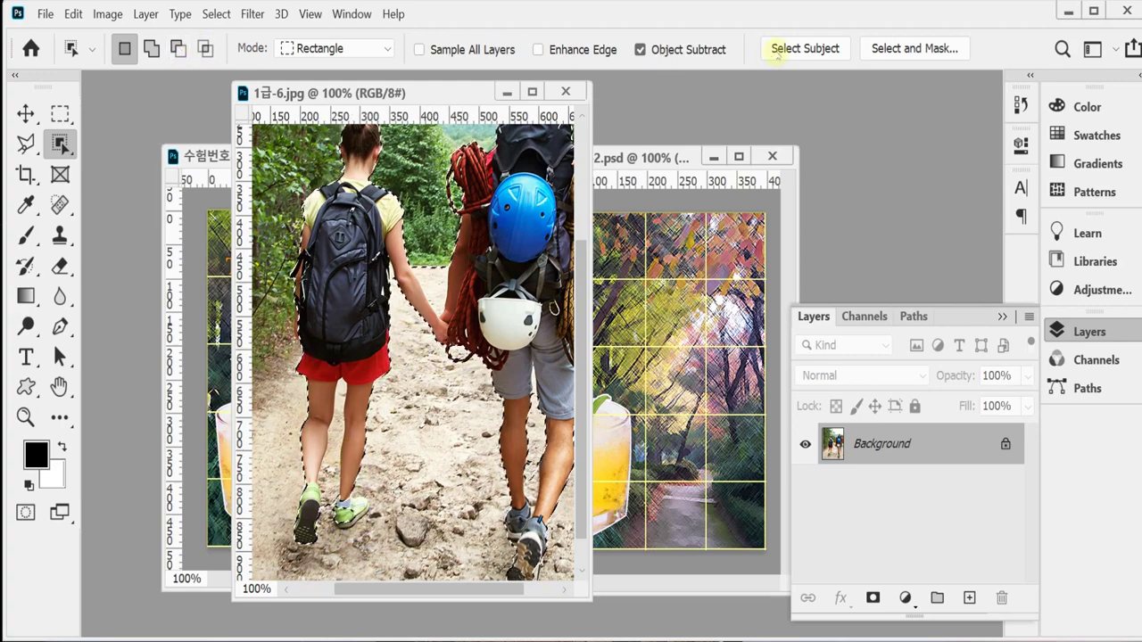
{"action": "left_click", "coordinate": [901, 49]}
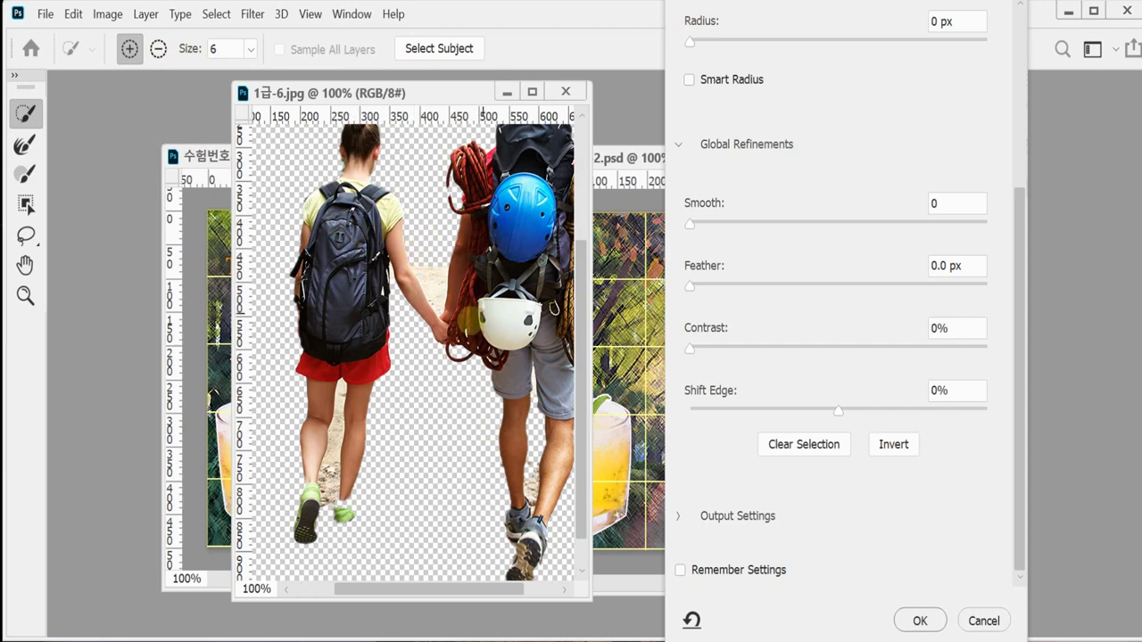
{"action": "key", "text": "ctrl+plus"}
{"action": "scroll", "coordinate": [461, 247], "scroll_direction": "down", "scroll_amount": 3}
{"action": "left_click_drag", "start_coordinate": [442, 331], "coordinate": [445, 356]}
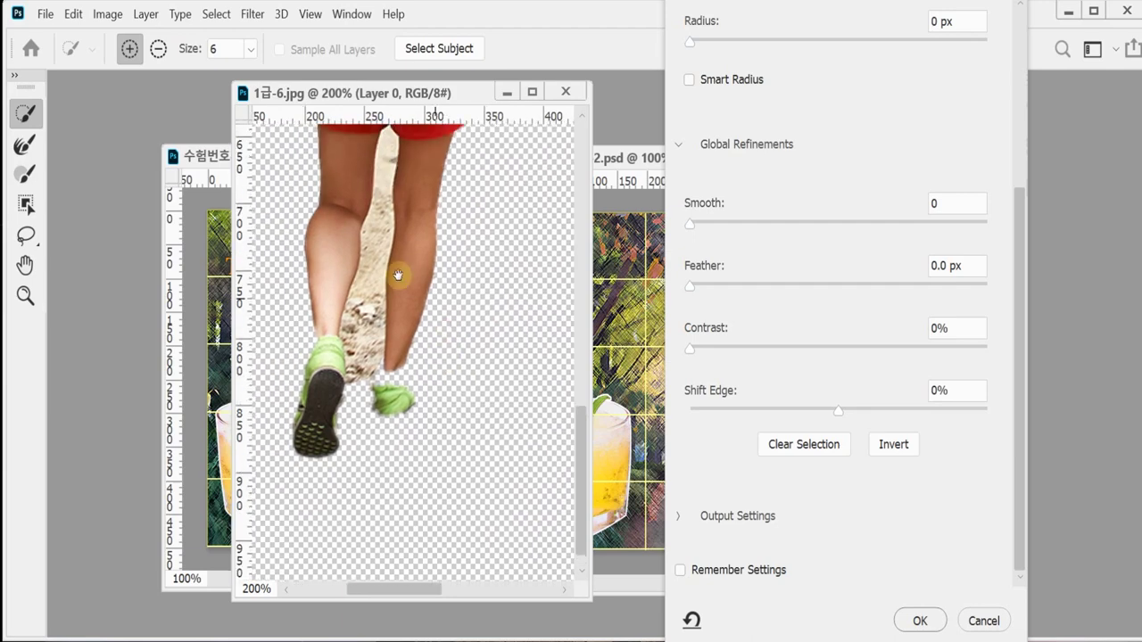
{"action": "left_click", "coordinate": [129, 48]}
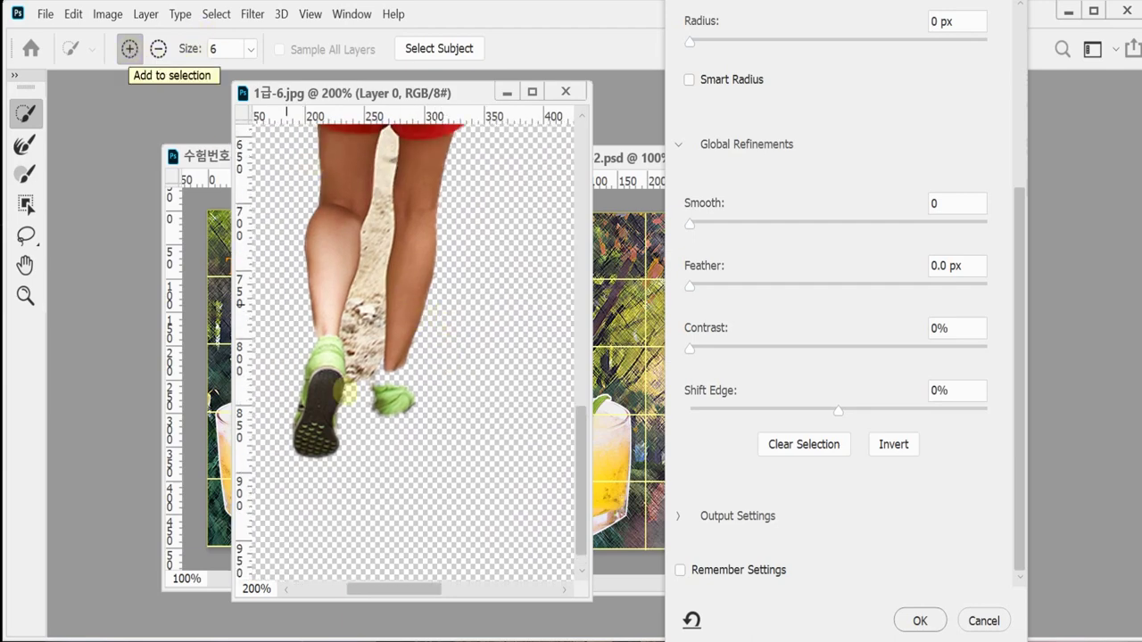
{"action": "mouse_move", "coordinate": [390, 430]}
{"action": "left_mouse_down"}
{"action": "mouse_move", "coordinate": [393, 362]}
{"action": "mouse_move", "coordinate": [397, 406]}
{"action": "mouse_move", "coordinate": [440, 392]}
{"action": "mouse_move", "coordinate": [443, 371]}
{"action": "left_mouse_up"}
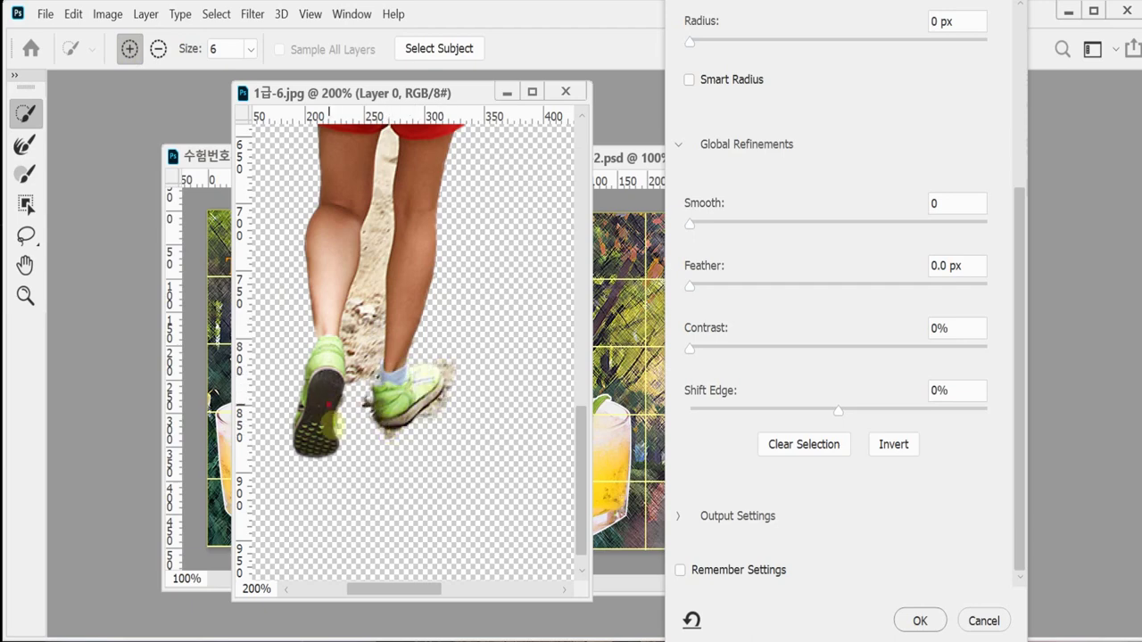
{"action": "left_click_drag", "start_coordinate": [331, 415], "coordinate": [331, 449]}
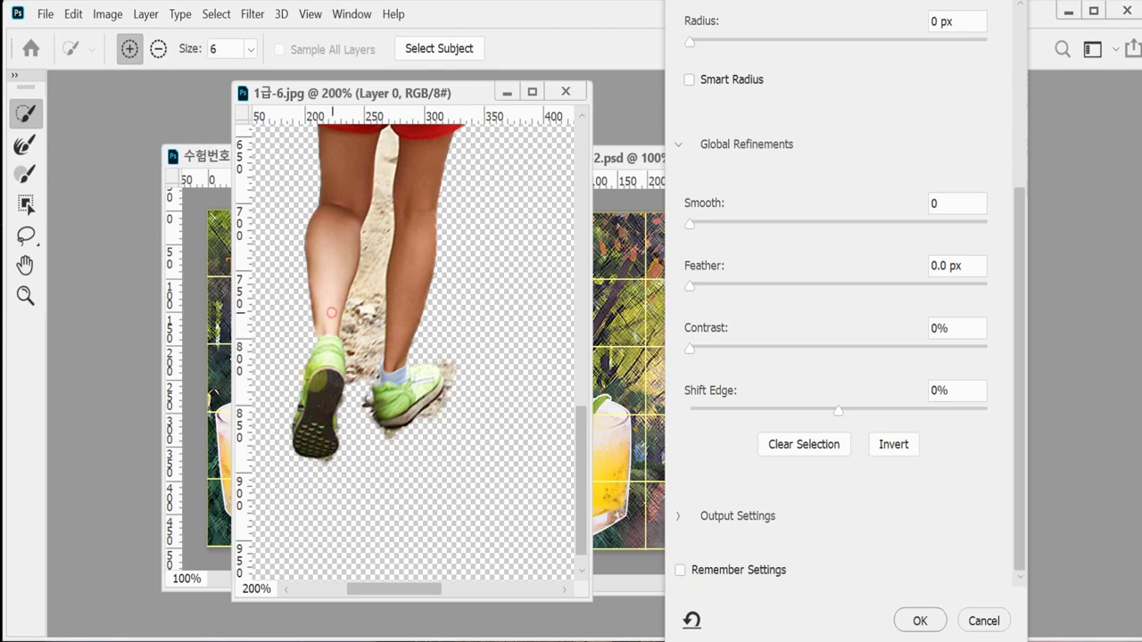
Subtract the ground between the woman's legs and around her shoes, reducing the brush to 2 px for the edges
{"action": "scroll", "coordinate": [399, 310], "scroll_direction": "up", "scroll_amount": 3}
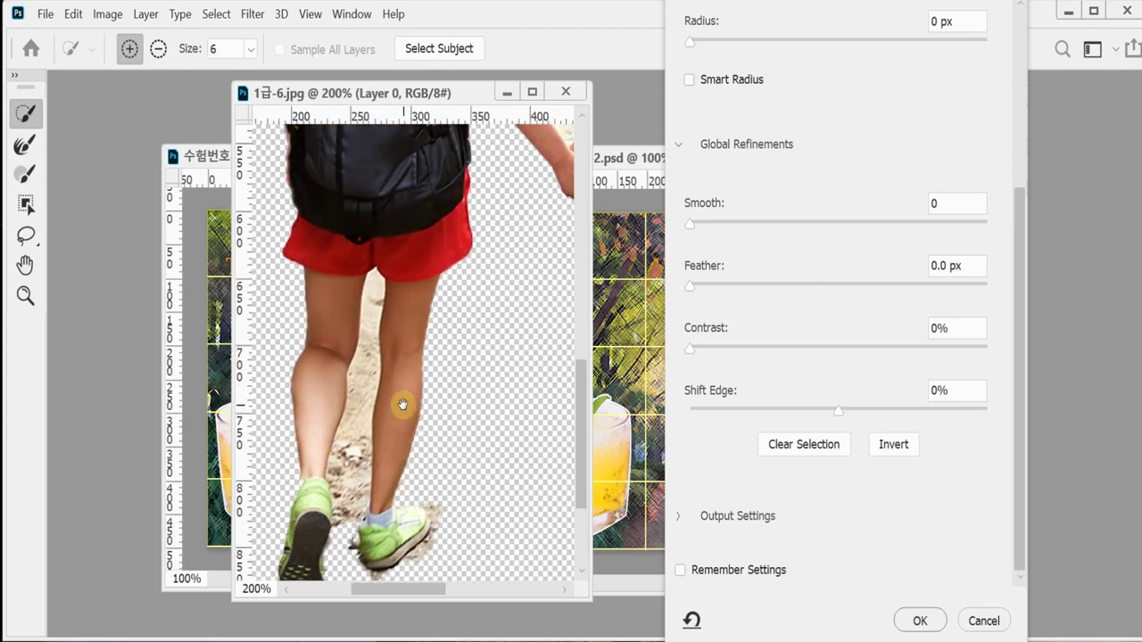
{"action": "left_click", "coordinate": [158, 49]}
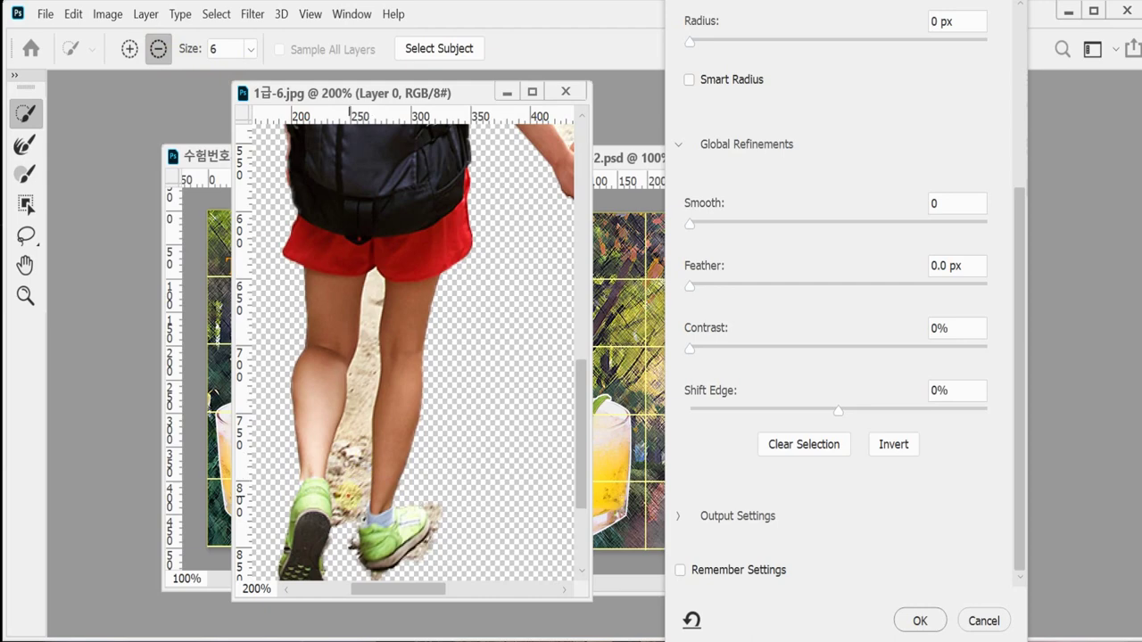
{"action": "left_click_drag", "start_coordinate": [352, 500], "coordinate": [348, 450]}
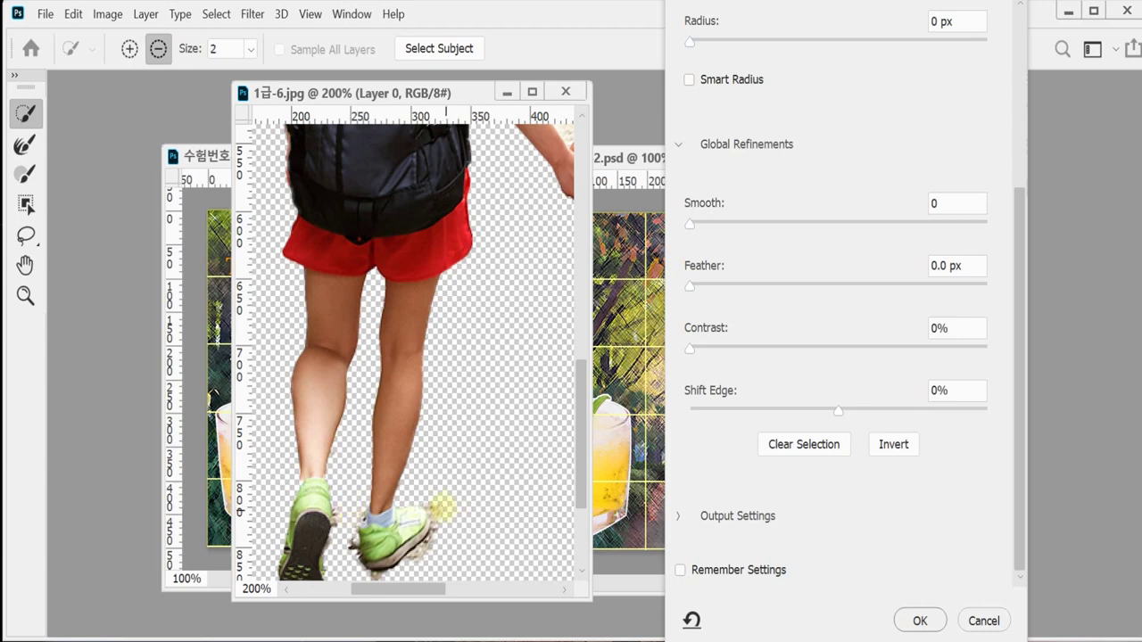
{"action": "scroll", "coordinate": [459, 481], "scroll_direction": "down", "scroll_amount": 2}
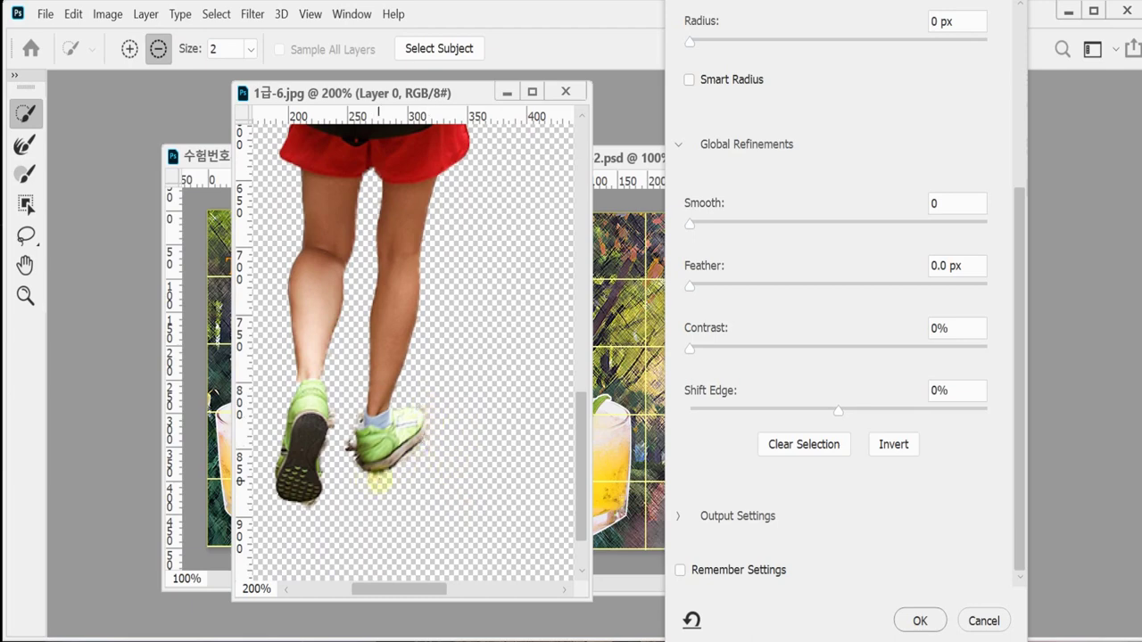
{"action": "left_click_drag", "start_coordinate": [348, 444], "coordinate": [314, 514]}
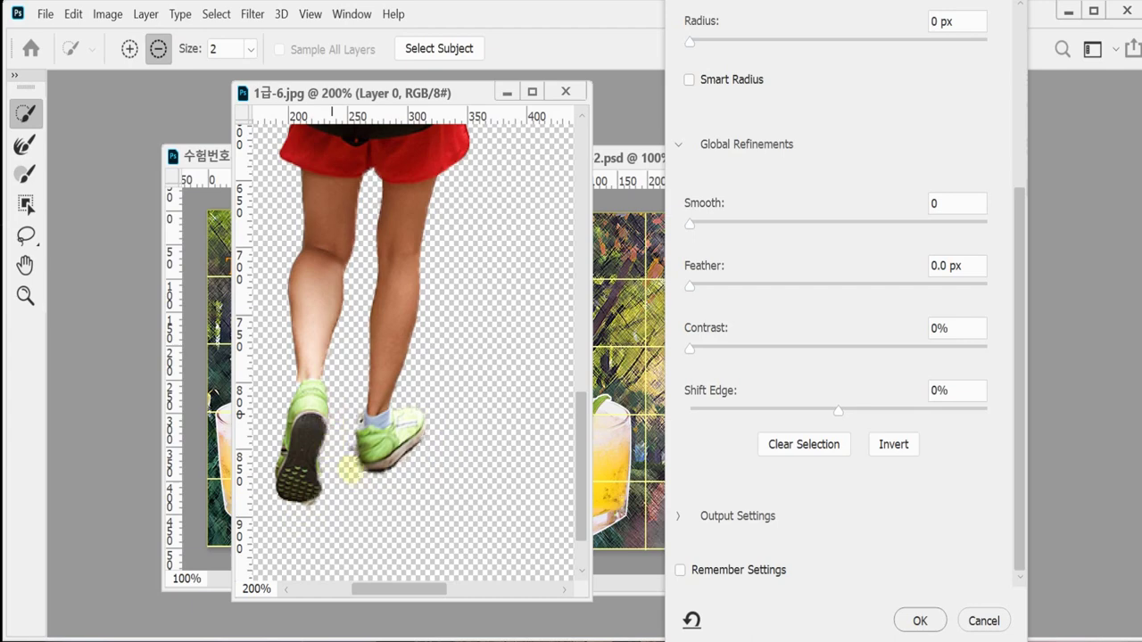
Subtract the patch of ground enclosed between the two hikers' joined arms from the selection
{"action": "scroll", "coordinate": [455, 325], "scroll_direction": "up", "scroll_amount": 8}
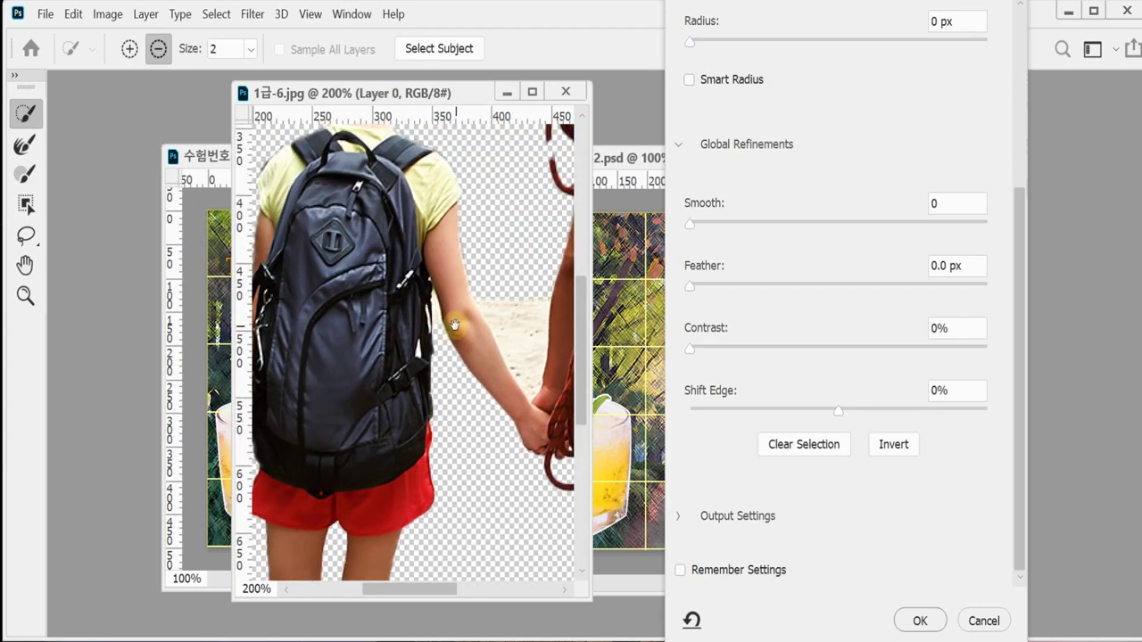
{"action": "mouse_move", "coordinate": [455, 326]}
{"action": "left_mouse_down"}
{"action": "mouse_move", "coordinate": [458, 270]}
{"action": "mouse_move", "coordinate": [498, 274]}
{"action": "left_mouse_up"}
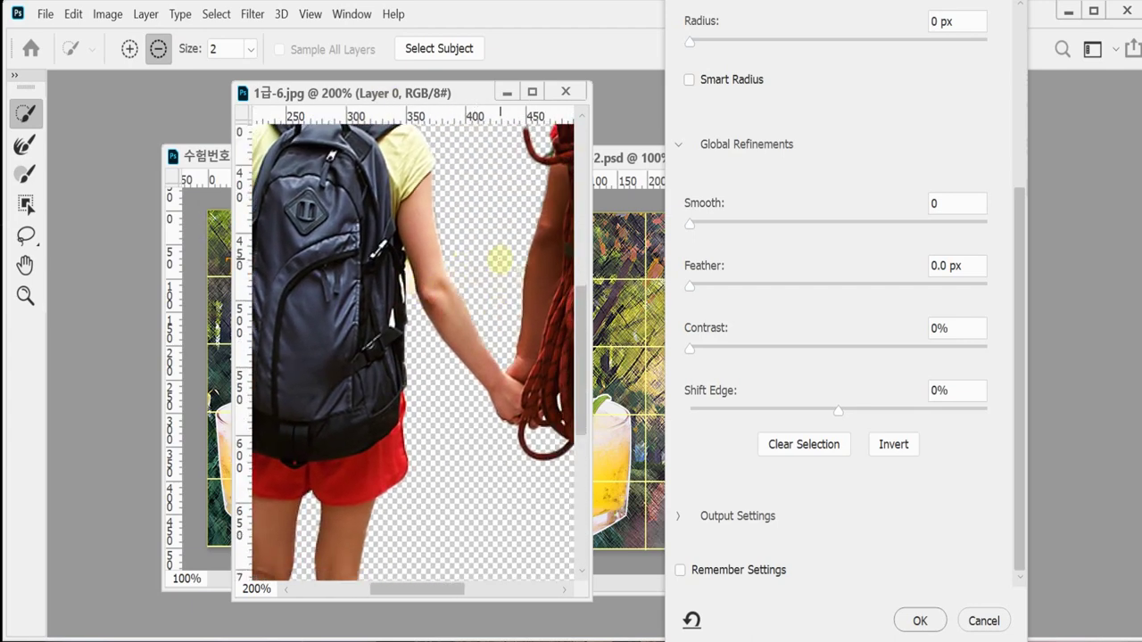
{"action": "scroll", "coordinate": [500, 267], "scroll_direction": "right", "scroll_amount": 10}
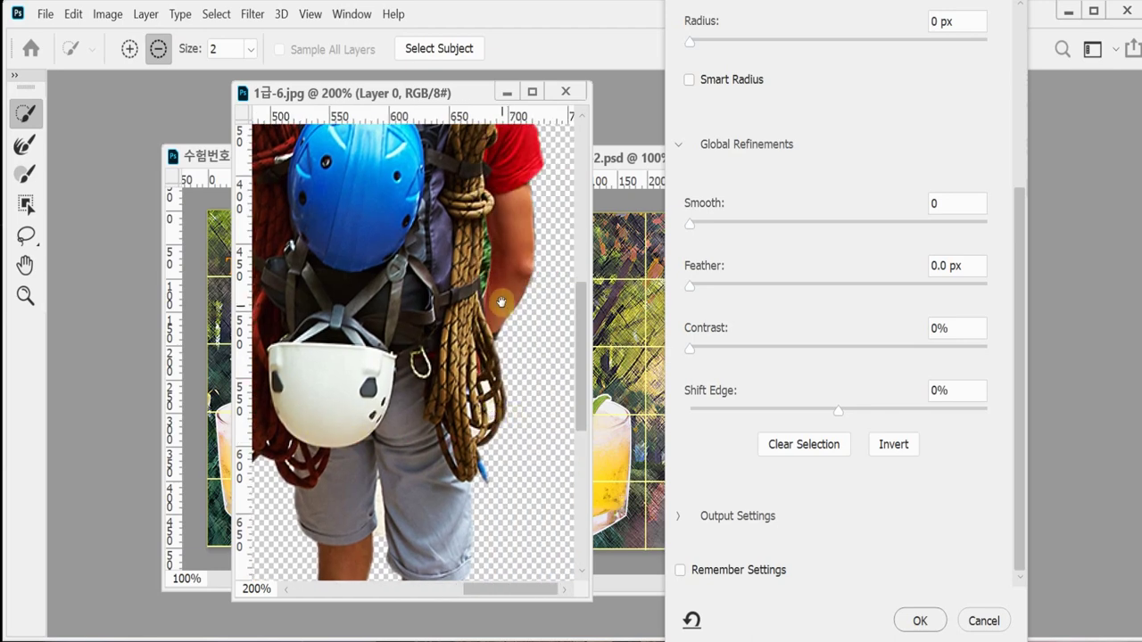
{"action": "scroll", "coordinate": [501, 303], "scroll_direction": "up", "scroll_amount": 4}
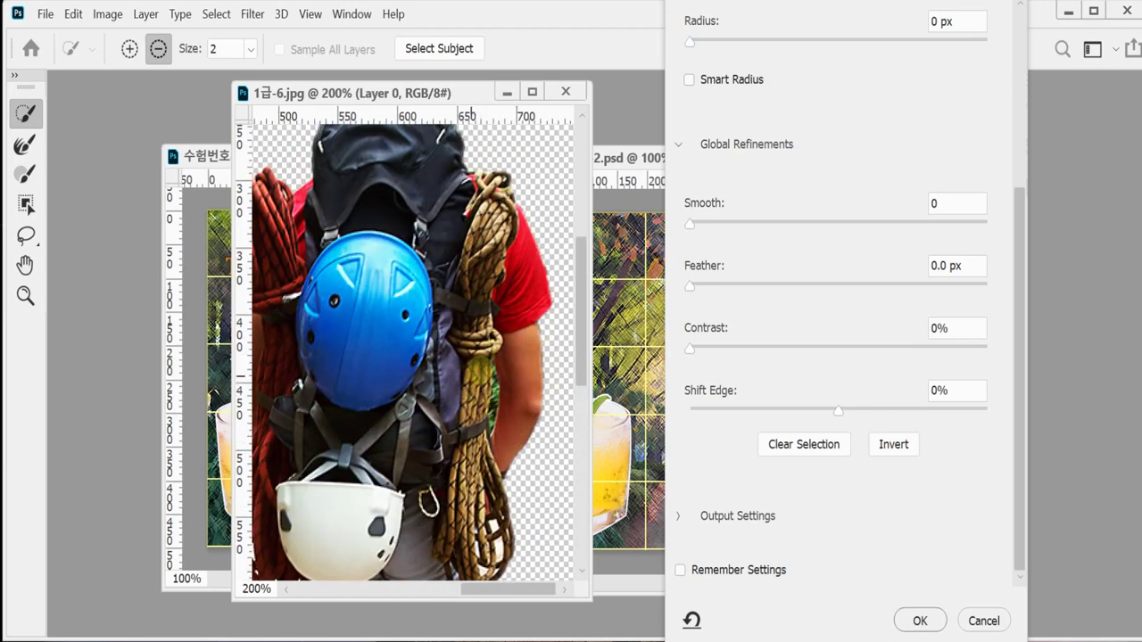
Subtract the ground visible between the man's lower legs from the selection
{"action": "scroll", "coordinate": [473, 382], "scroll_direction": "down", "scroll_amount": 14}
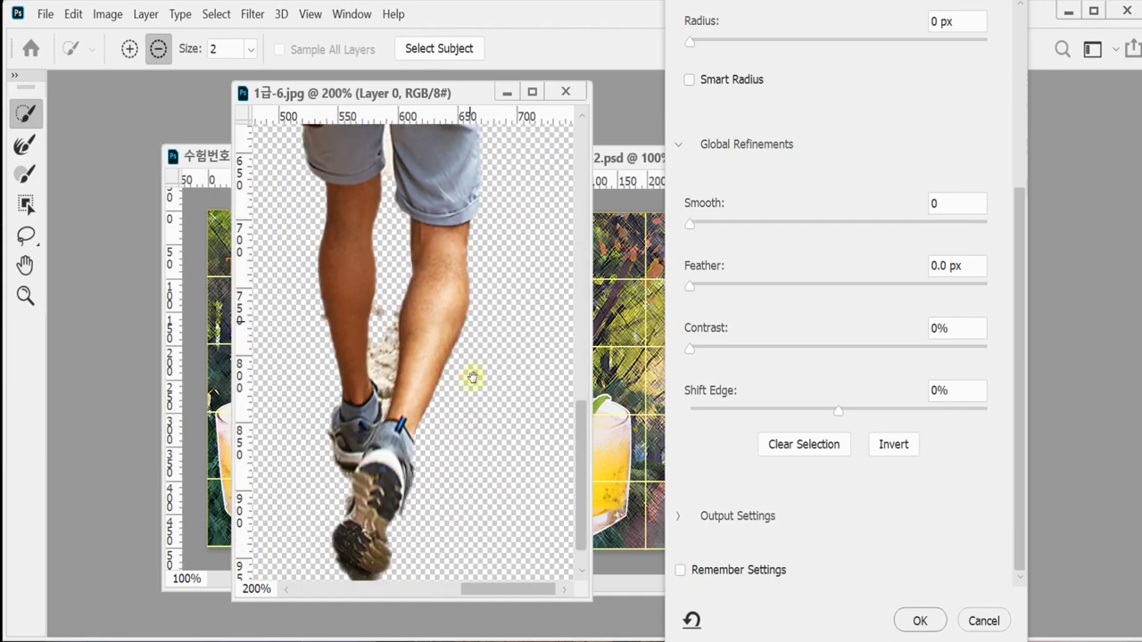
{"action": "left_click_drag", "start_coordinate": [472, 378], "coordinate": [490, 461]}
{"action": "left_click_drag", "start_coordinate": [490, 289], "coordinate": [514, 170]}
{"action": "left_click_drag", "start_coordinate": [428, 359], "coordinate": [428, 283]}
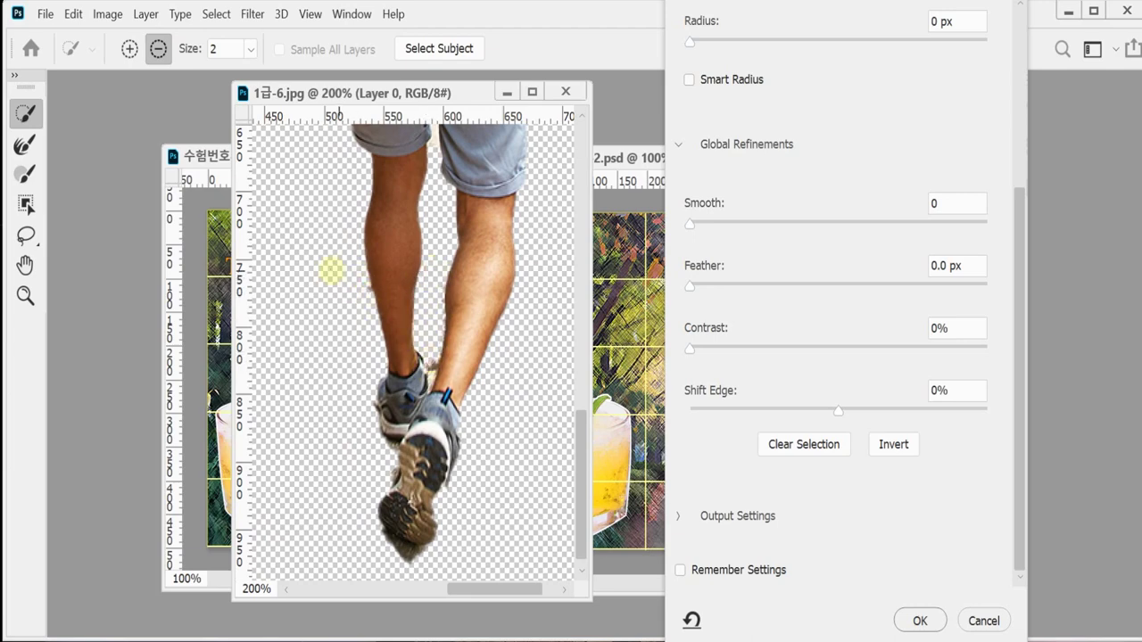
Add the missing edges of the man's raised shoe sole to the selection with the 2 px brush
{"action": "scroll", "coordinate": [323, 256], "scroll_direction": "up", "scroll_amount": 2}
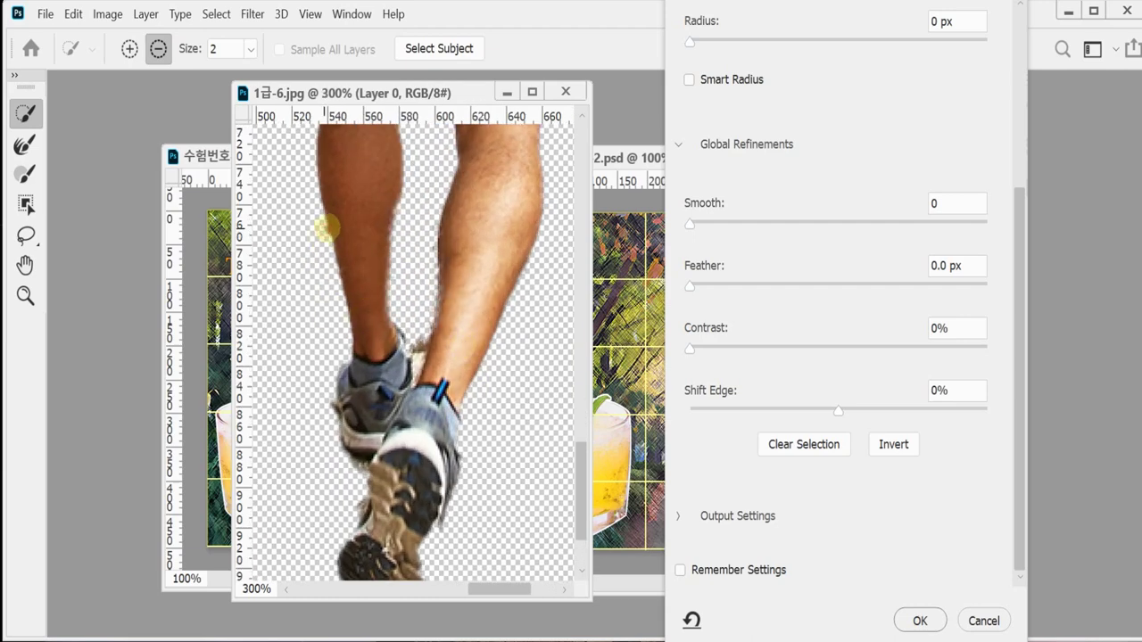
{"action": "left_click", "coordinate": [129, 49]}
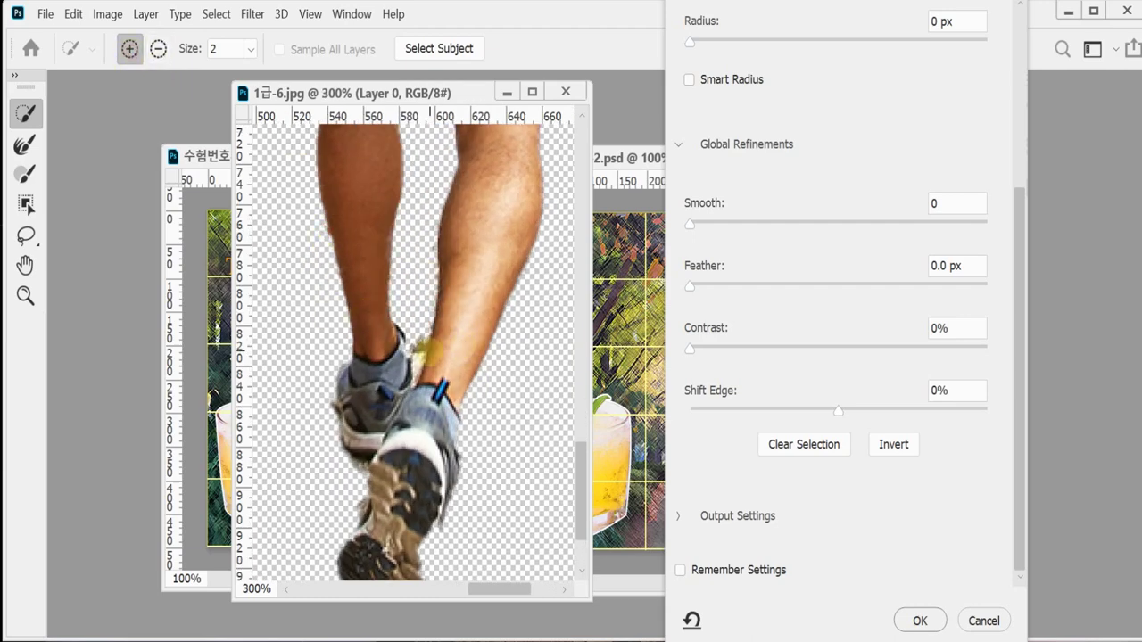
{"action": "scroll", "coordinate": [446, 437], "scroll_direction": "down", "scroll_amount": 2}
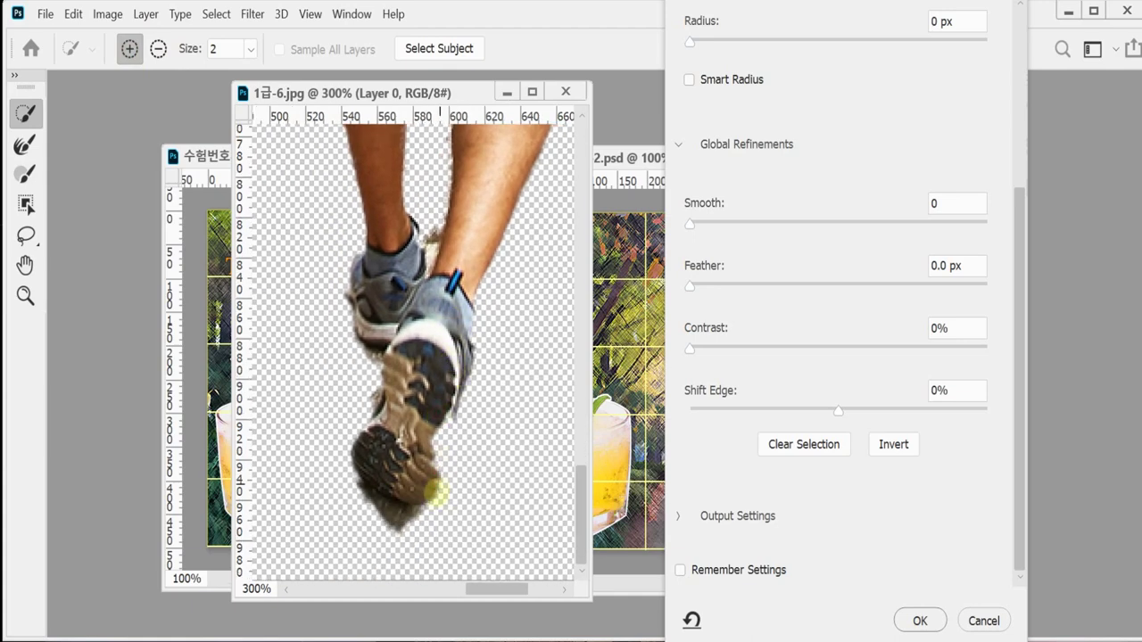
{"action": "mouse_move", "coordinate": [436, 491]}
{"action": "left_mouse_down"}
{"action": "mouse_move", "coordinate": [401, 522]}
{"action": "mouse_move", "coordinate": [419, 500]}
{"action": "mouse_move", "coordinate": [375, 482]}
{"action": "mouse_move", "coordinate": [360, 453]}
{"action": "mouse_move", "coordinate": [390, 350]}
{"action": "mouse_move", "coordinate": [464, 340]}
{"action": "mouse_move", "coordinate": [469, 305]}
{"action": "mouse_move", "coordinate": [467, 357]}
{"action": "mouse_move", "coordinate": [472, 303]}
{"action": "mouse_move", "coordinate": [480, 367]}
{"action": "mouse_move", "coordinate": [431, 500]}
{"action": "mouse_move", "coordinate": [392, 532]}
{"action": "mouse_move", "coordinate": [425, 510]}
{"action": "left_mouse_up"}
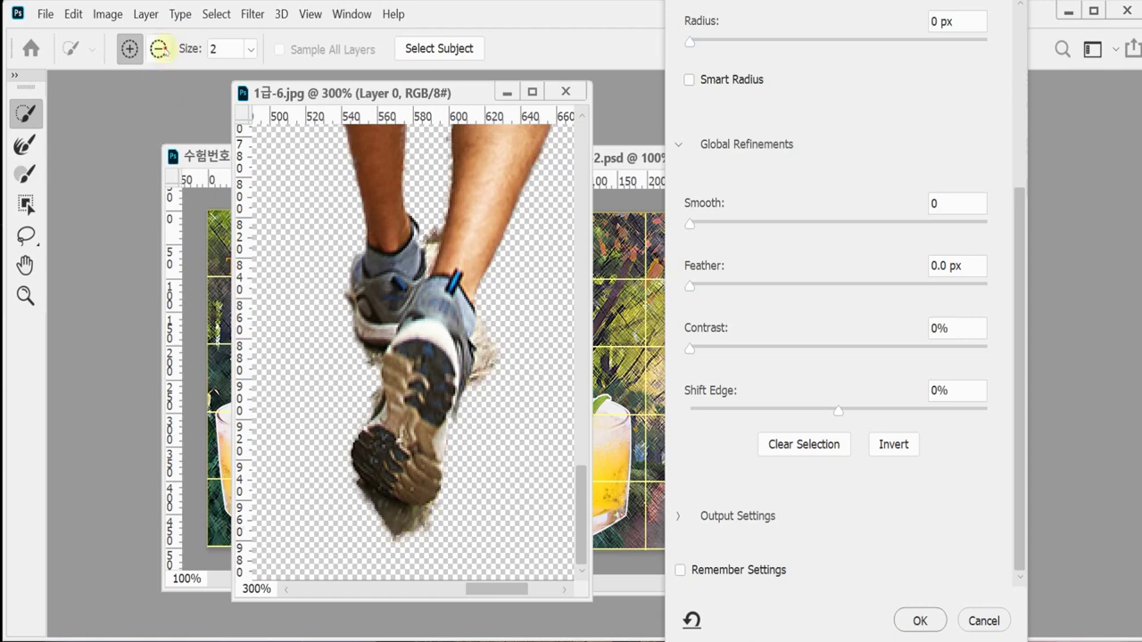
Subtract the leftover ground beside and below the man's raised shoe from the selection with the 2 px brush
{"action": "left_click", "coordinate": [157, 48]}
{"action": "left_click_drag", "start_coordinate": [493, 382], "coordinate": [483, 326]}
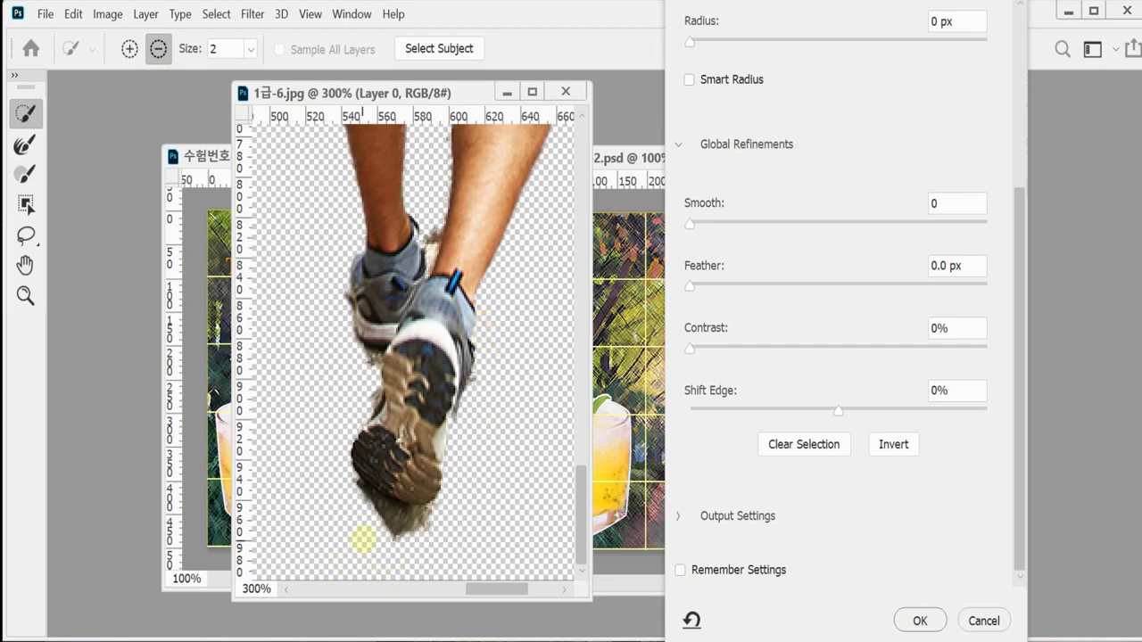
{"action": "left_click_drag", "start_coordinate": [428, 528], "coordinate": [431, 512]}
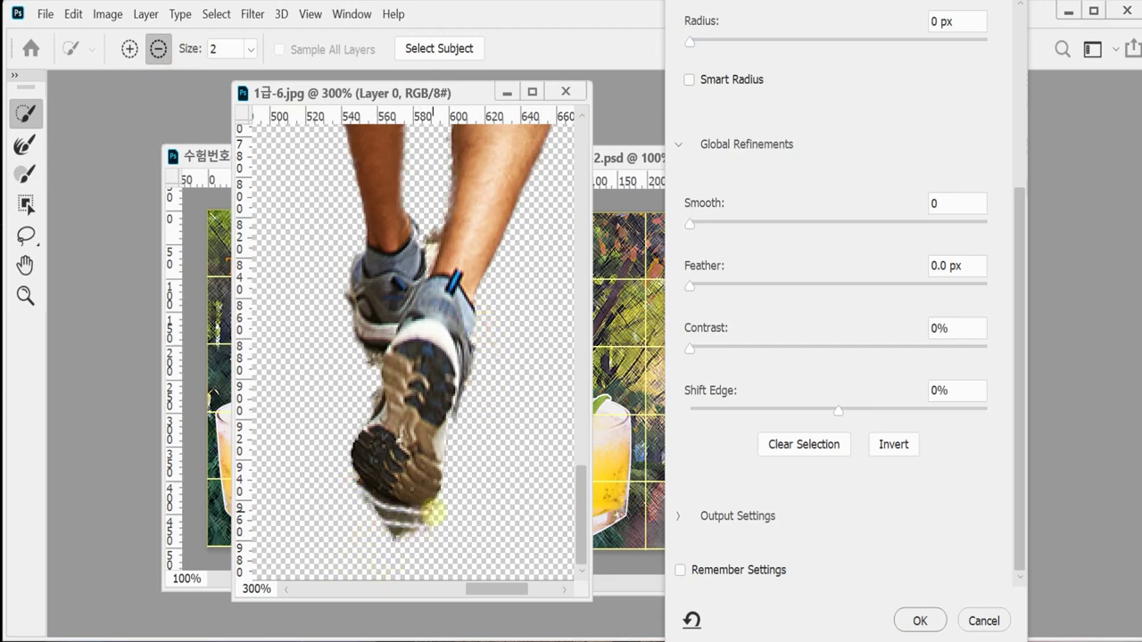
{"action": "mouse_move", "coordinate": [368, 530]}
{"action": "left_mouse_down"}
{"action": "mouse_move", "coordinate": [418, 531]}
{"action": "mouse_move", "coordinate": [394, 528]}
{"action": "mouse_move", "coordinate": [389, 540]}
{"action": "mouse_move", "coordinate": [430, 536]}
{"action": "mouse_move", "coordinate": [372, 517]}
{"action": "left_mouse_up"}
{"action": "scroll", "coordinate": [340, 469], "scroll_direction": "up", "scroll_amount": 1}
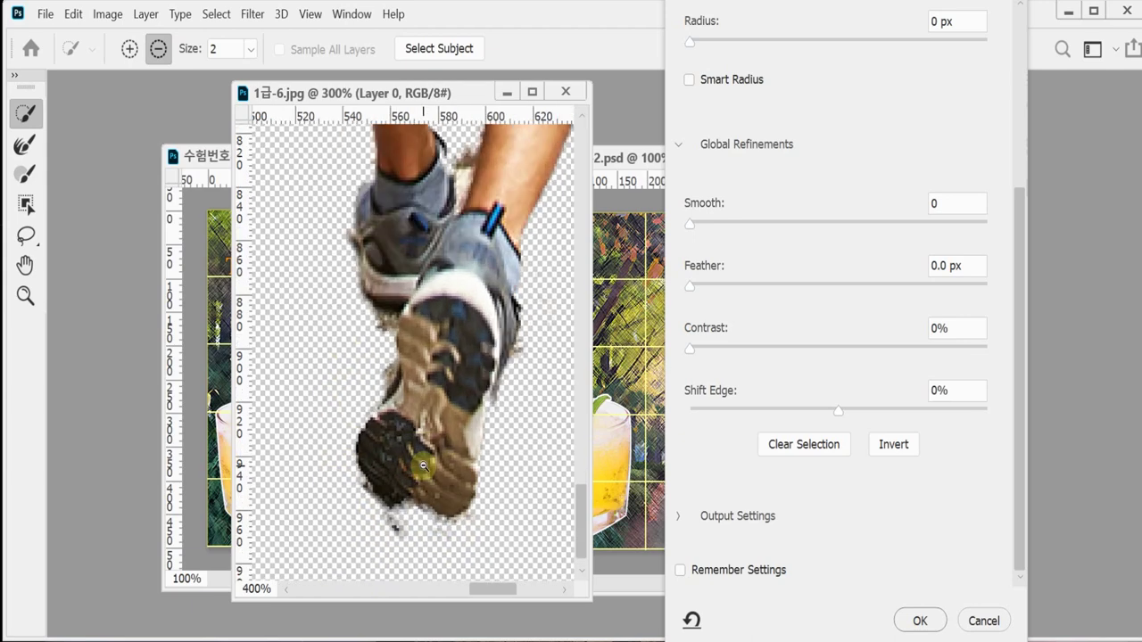
{"action": "scroll", "coordinate": [430, 420], "scroll_direction": "down", "scroll_amount": 2}
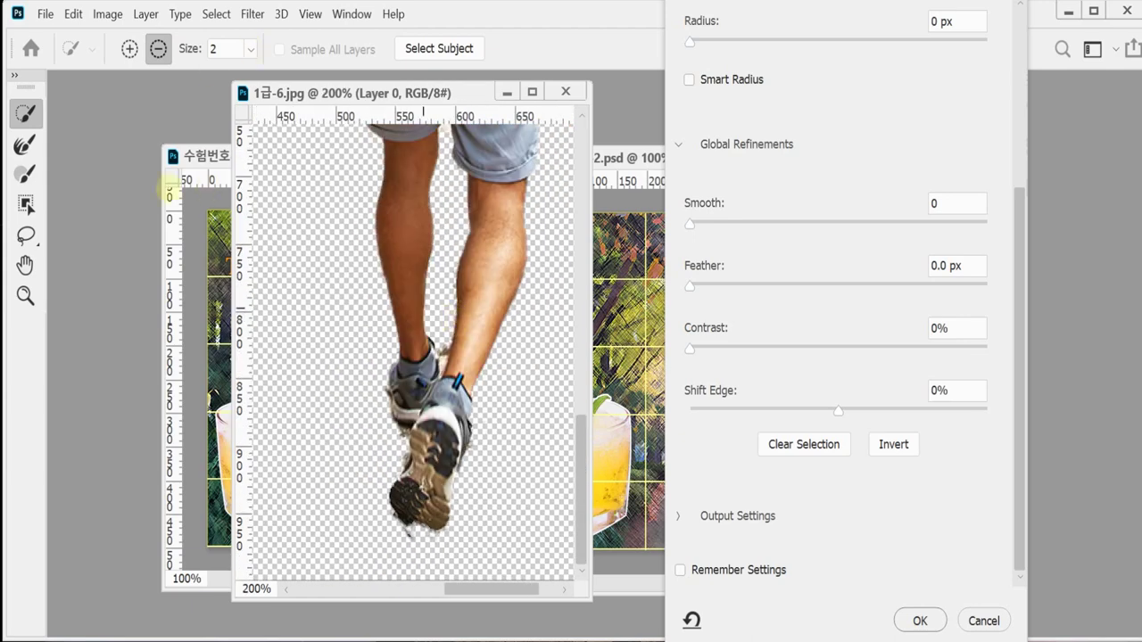
Add the missing edges of the man's sole and leg to the selection and subtract the remaining ground around his shoes and ankles
{"action": "left_click", "coordinate": [129, 49]}
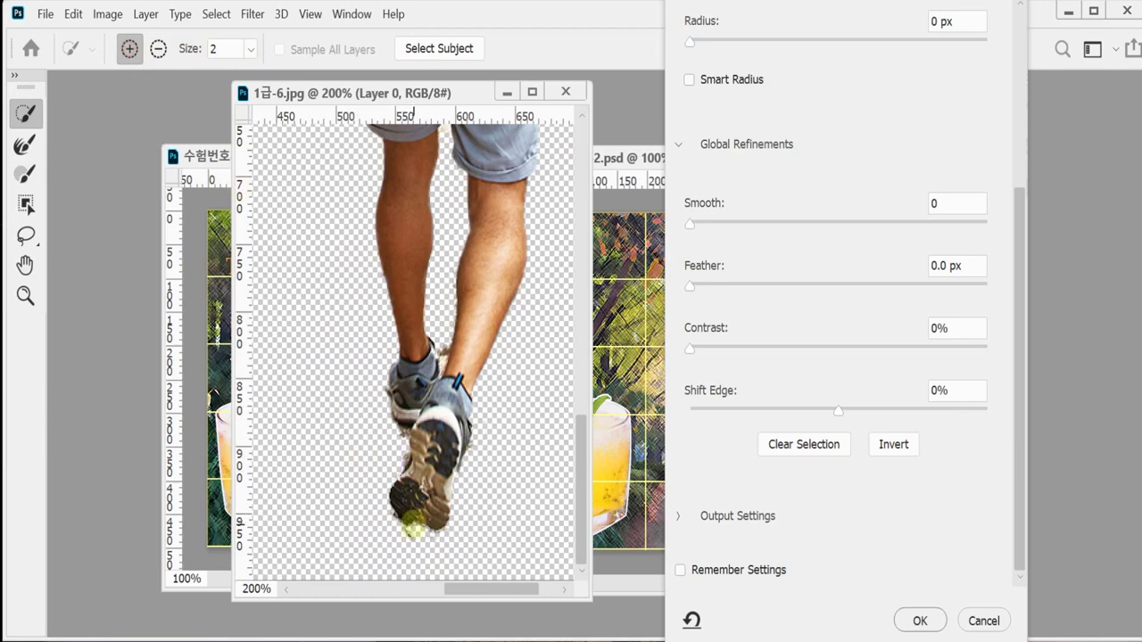
{"action": "mouse_move", "coordinate": [418, 522]}
{"action": "left_mouse_down"}
{"action": "mouse_move", "coordinate": [428, 527]}
{"action": "mouse_move", "coordinate": [403, 421]}
{"action": "mouse_move", "coordinate": [416, 438]}
{"action": "left_mouse_up"}
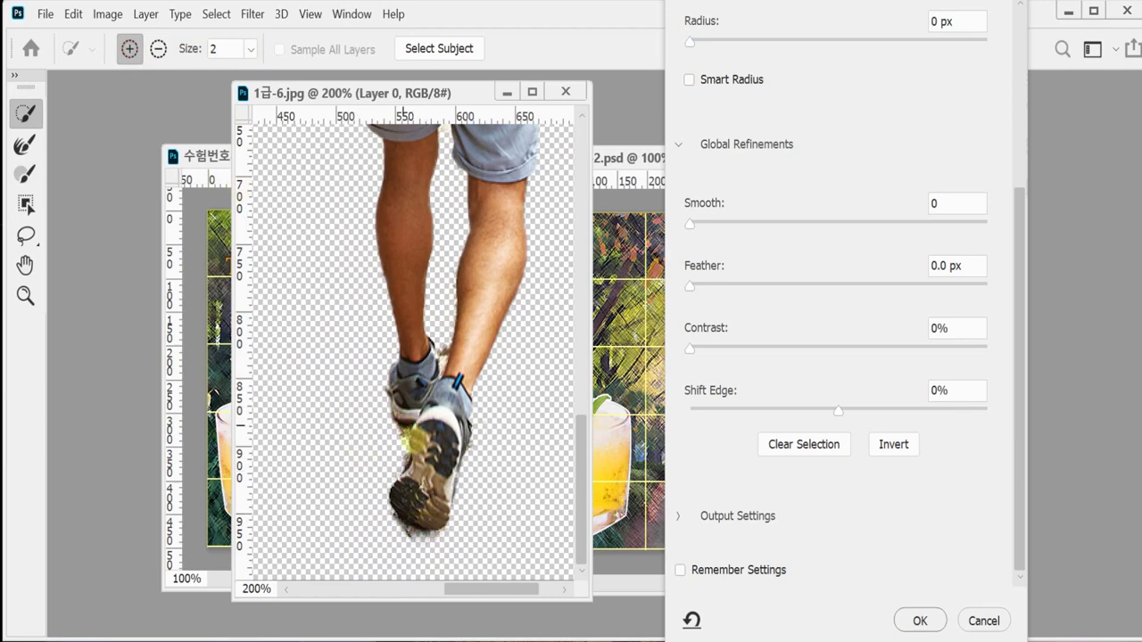
{"action": "left_click", "coordinate": [158, 49]}
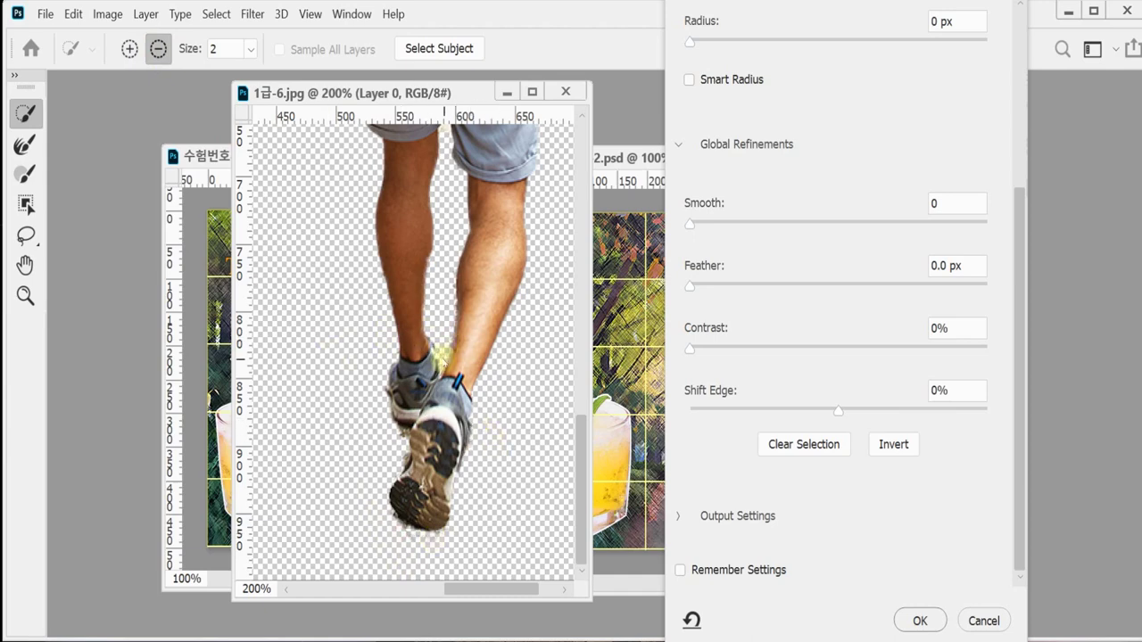
{"action": "left_click", "coordinate": [129, 48]}
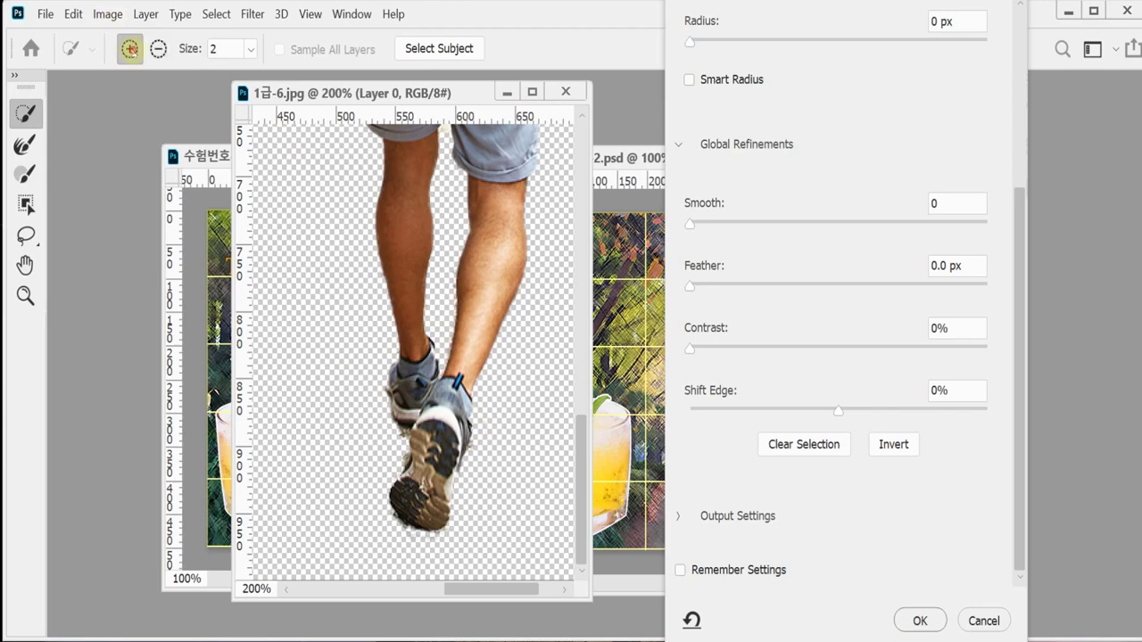
{"action": "mouse_move", "coordinate": [477, 357]}
{"action": "left_mouse_down"}
{"action": "mouse_move", "coordinate": [433, 357]}
{"action": "mouse_move", "coordinate": [428, 339]}
{"action": "mouse_move", "coordinate": [419, 362]}
{"action": "mouse_move", "coordinate": [405, 361]}
{"action": "mouse_move", "coordinate": [456, 359]}
{"action": "left_mouse_up"}
Accept the refined selection, copy the two hikers and paste them into 수험번호-성명-2.psd, minimizing 1급-6.jpg
{"action": "key", "text": "ctrl+minus"}
{"action": "key", "text": "ctrl+minus"}
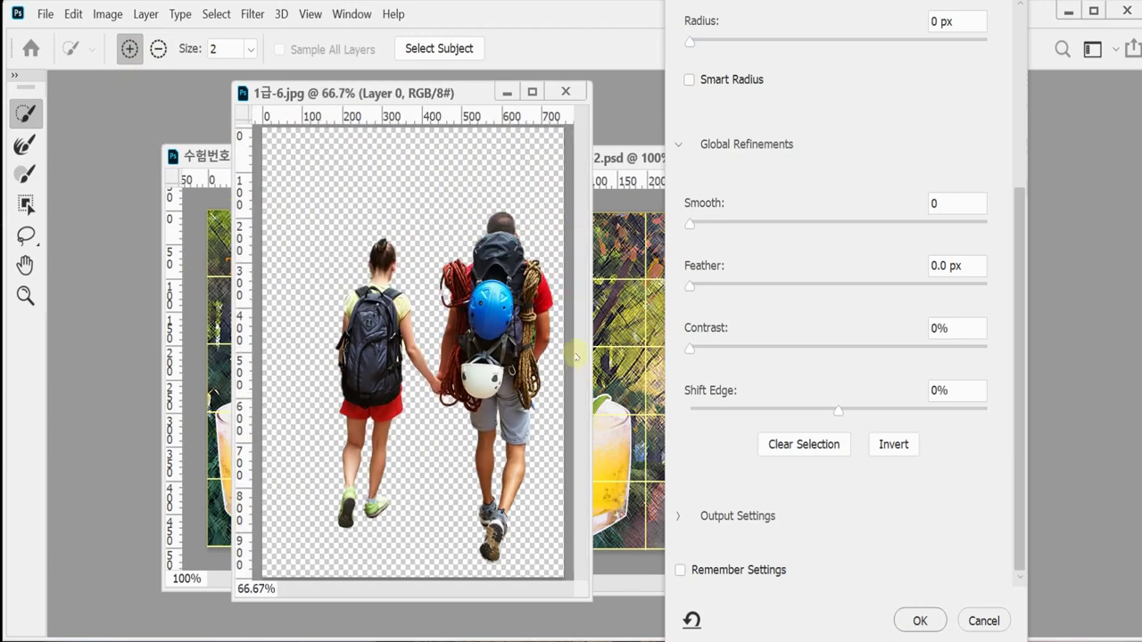
{"action": "left_click", "coordinate": [919, 620]}
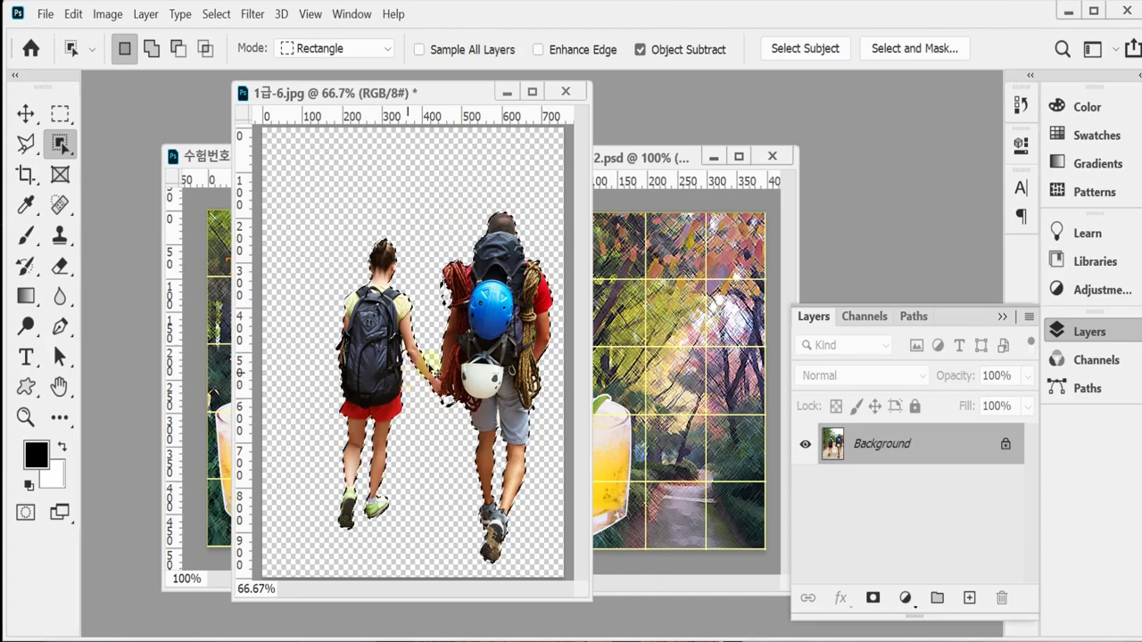
{"action": "left_click", "coordinate": [506, 92]}
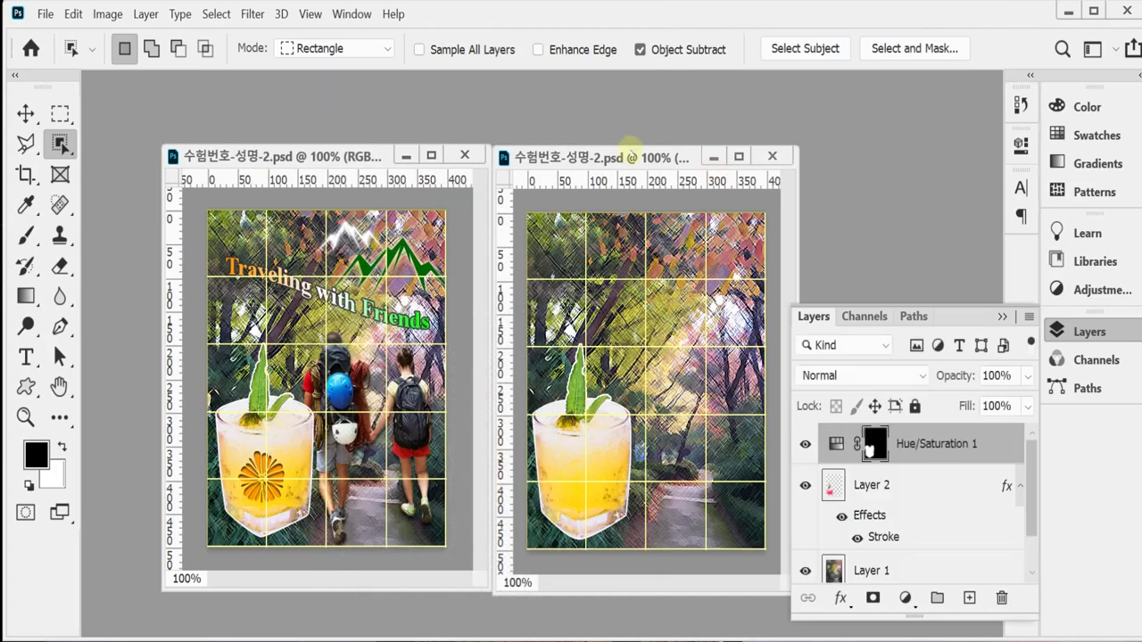
{"action": "key", "text": "ctrl+v"}
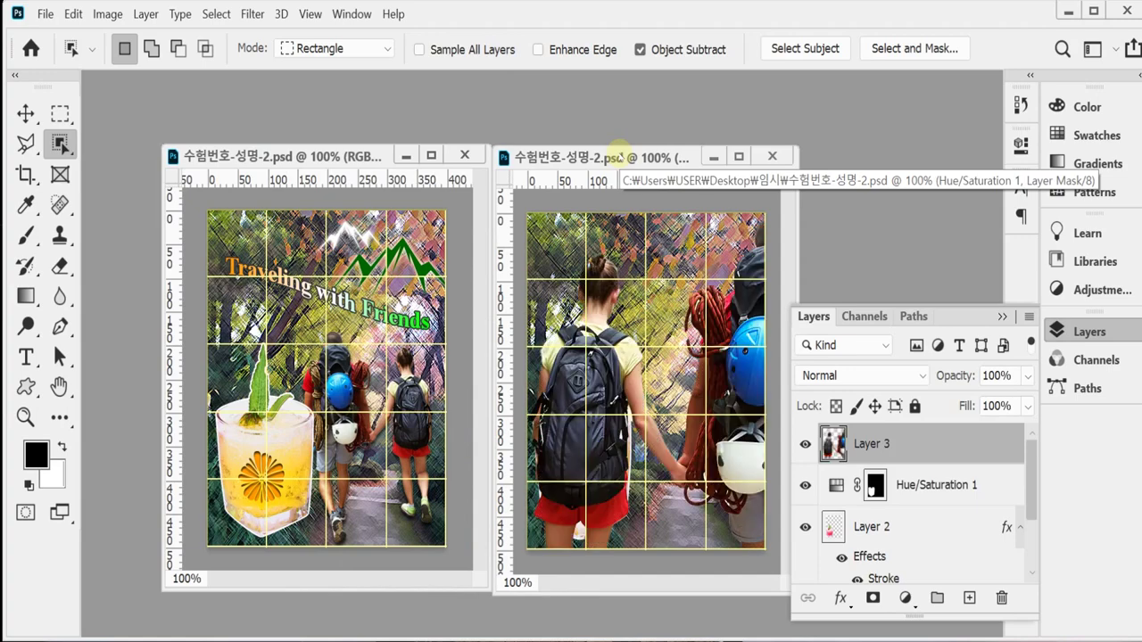
Start a free transform on the pasted hikers and flip them horizontally
{"action": "key", "text": "ctrl+t"}
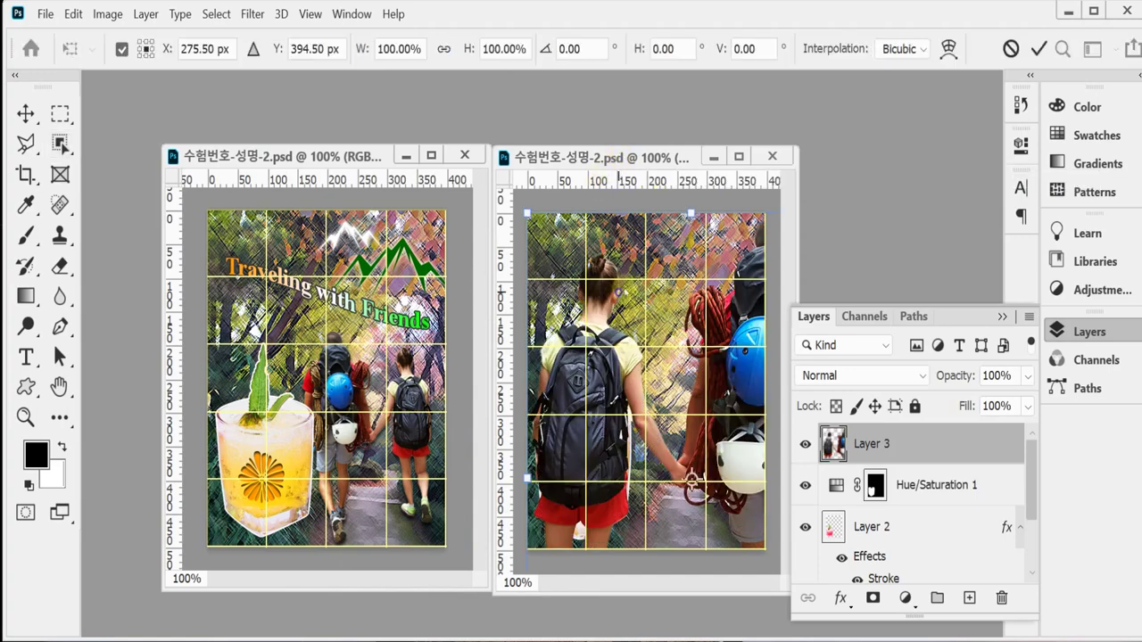
{"action": "right_click", "coordinate": [620, 269]}
{"action": "left_click", "coordinate": [733, 616]}
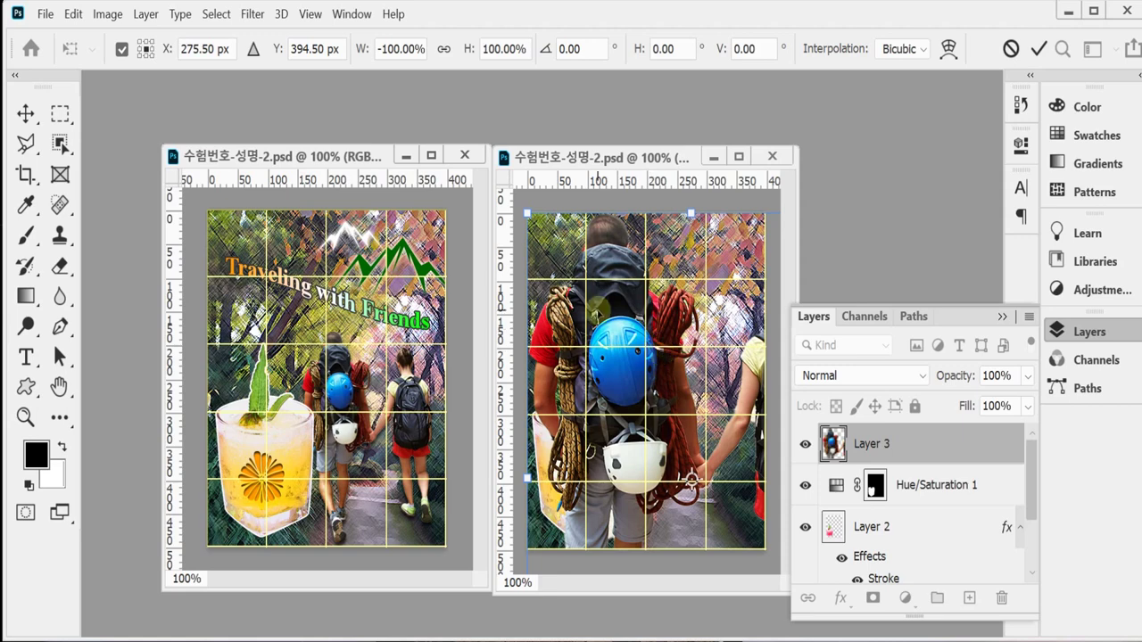
Scale the hikers proportionally to 40% and move them beside the glass
{"action": "left_click_drag", "start_coordinate": [528, 214], "coordinate": [574, 257]}
{"action": "left_click", "coordinate": [443, 49]}
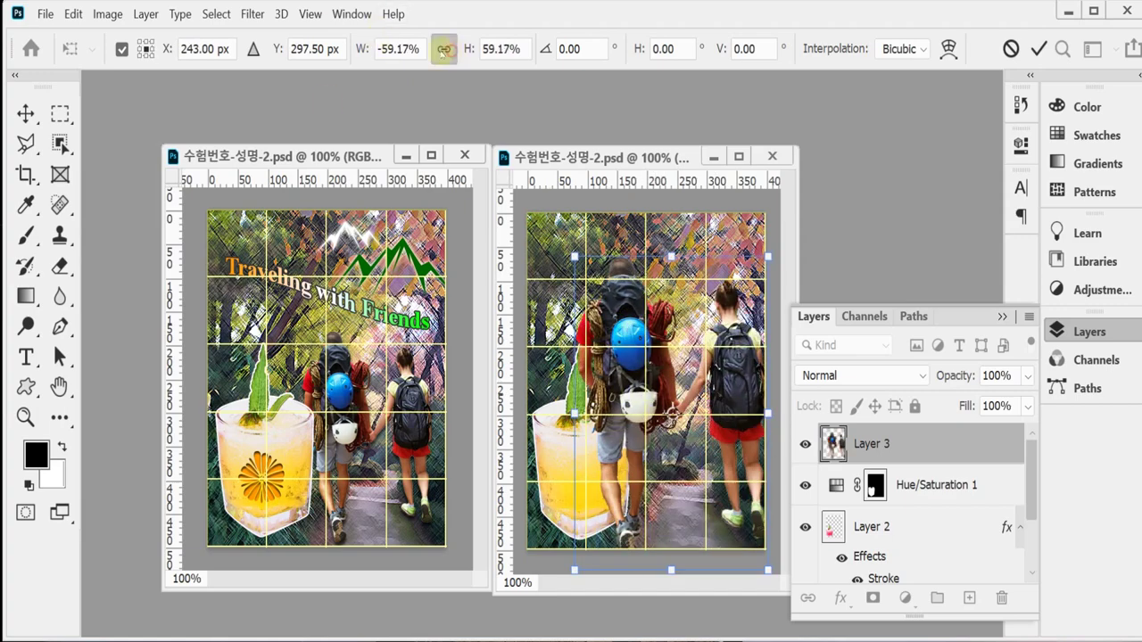
{"action": "key", "text": "Return"}
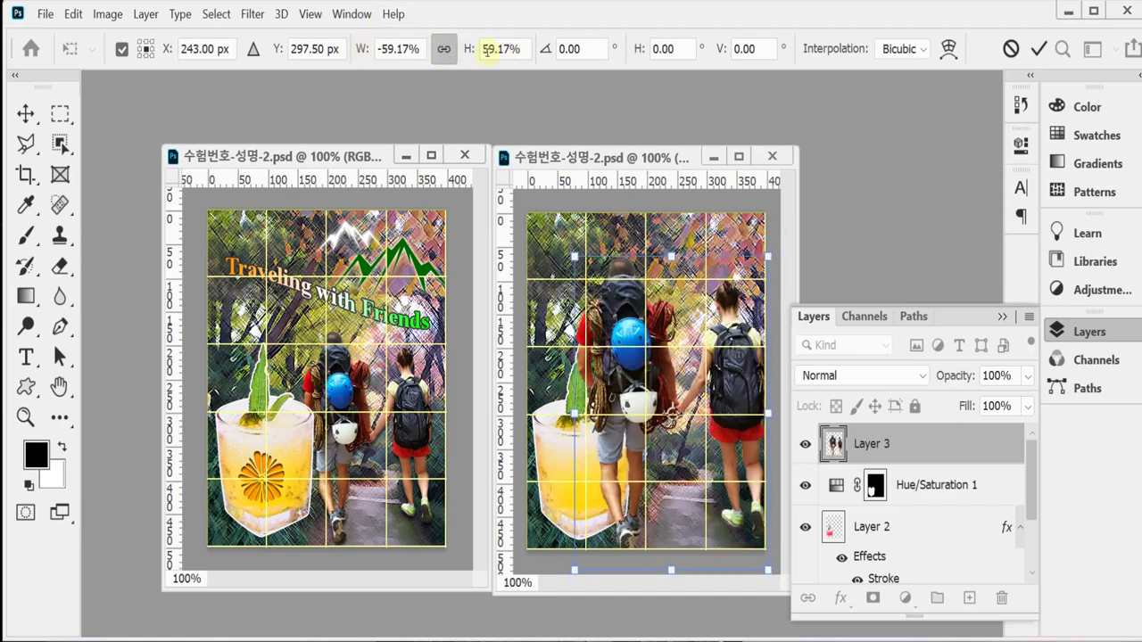
{"action": "left_click_drag", "start_coordinate": [469, 50], "coordinate": [453, 51]}
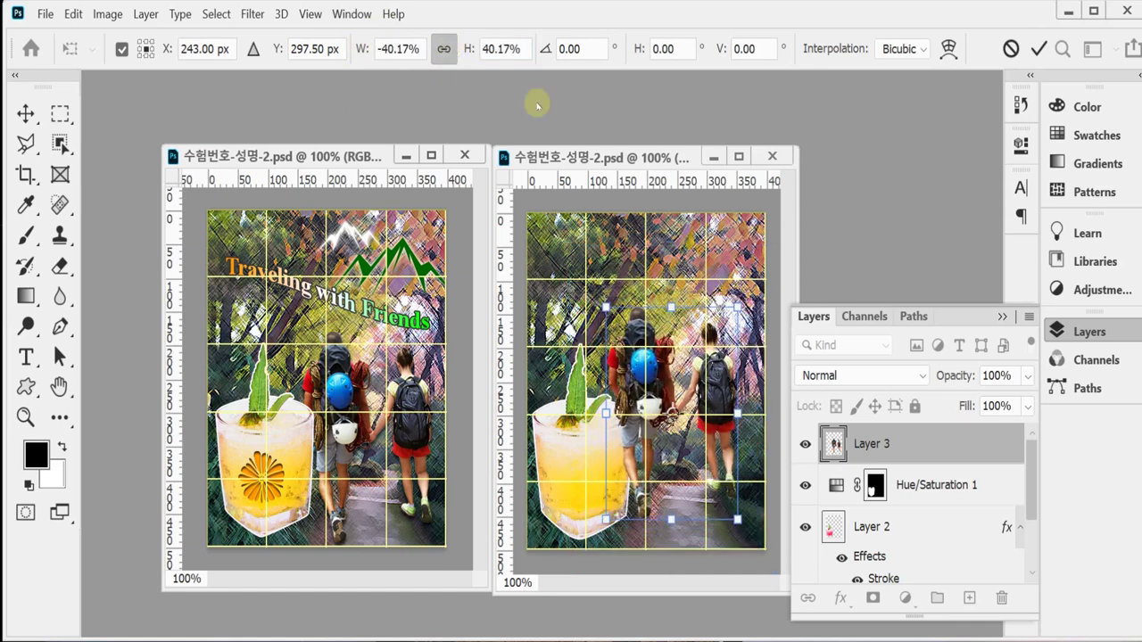
{"action": "left_click_drag", "start_coordinate": [733, 321], "coordinate": [747, 347]}
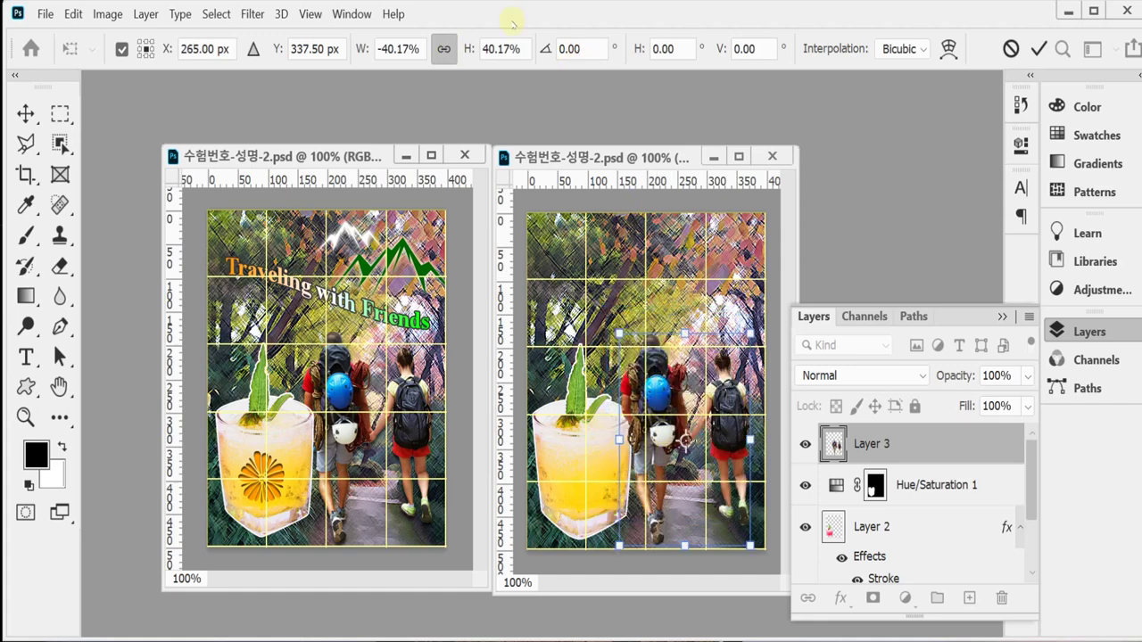
{"action": "left_click", "coordinate": [518, 50]}
{"action": "type", "text": "40"}
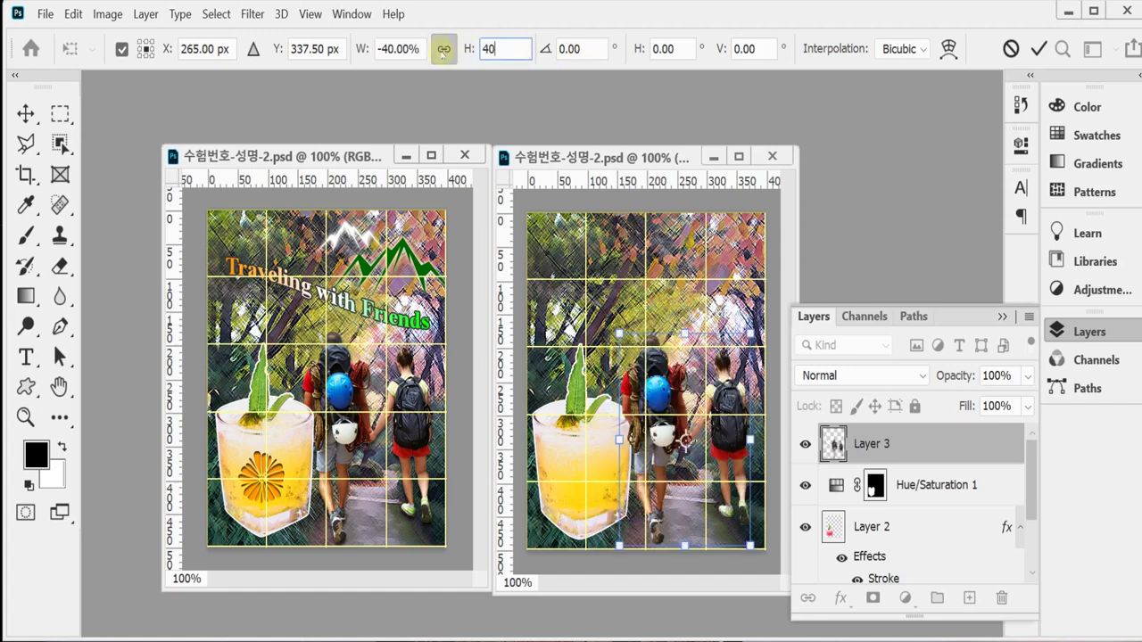
{"action": "key", "text": "Return"}
Fine-tune the hikers' position beside the glass to match the reference poster and apply the transform
{"action": "left_click_drag", "start_coordinate": [662, 385], "coordinate": [668, 381]}
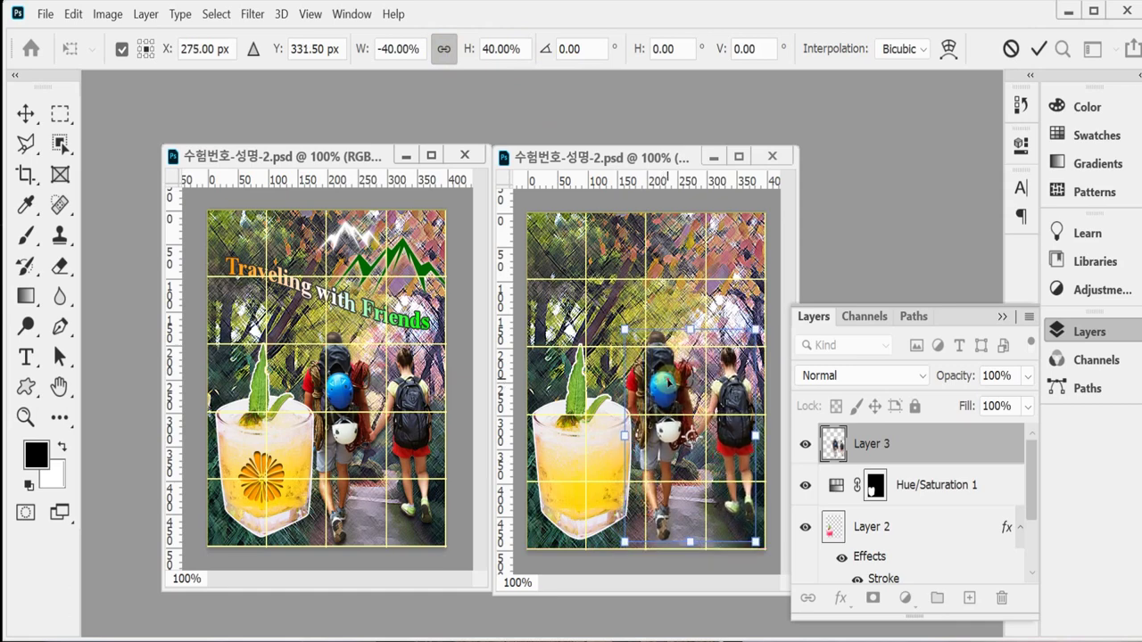
{"action": "left_click_drag", "start_coordinate": [669, 384], "coordinate": [663, 390]}
{"action": "key", "text": "Return"}
{"action": "key", "text": "w"}
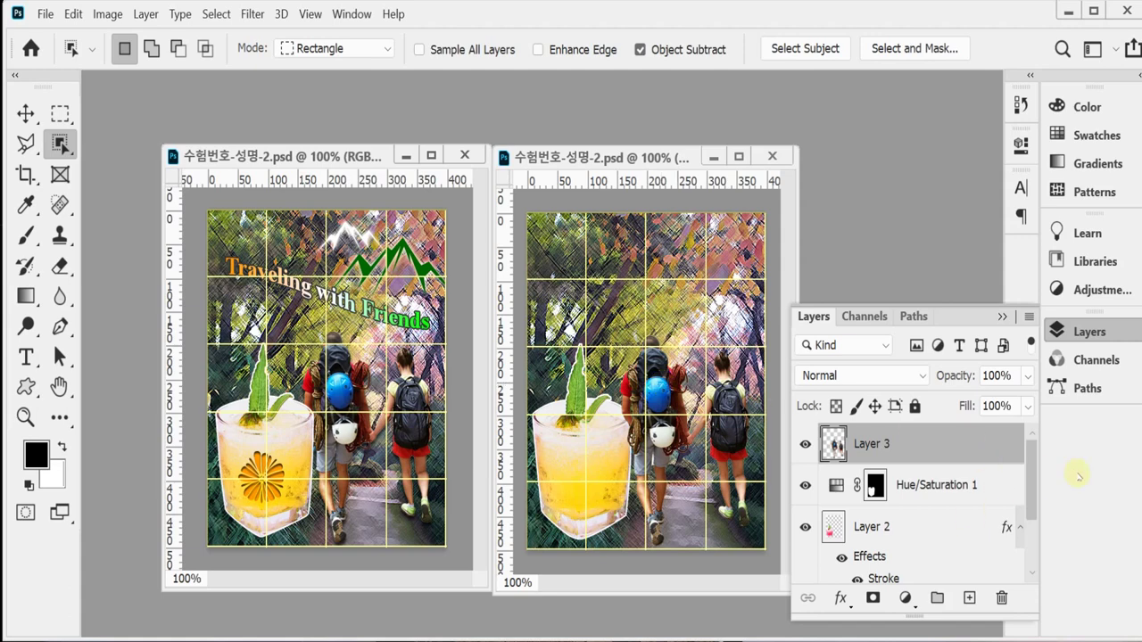
Add a Drop Shadow to the hikers' layer with a distance of 5 px and a size of 5 px
{"action": "left_click", "coordinate": [839, 597]}
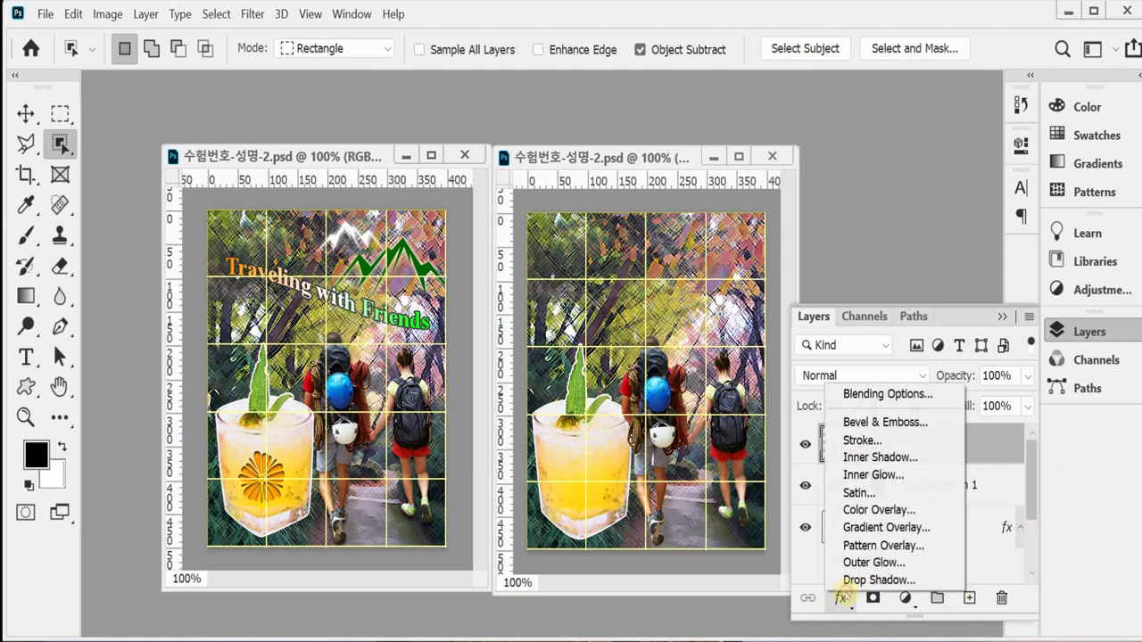
{"action": "left_click", "coordinate": [856, 580]}
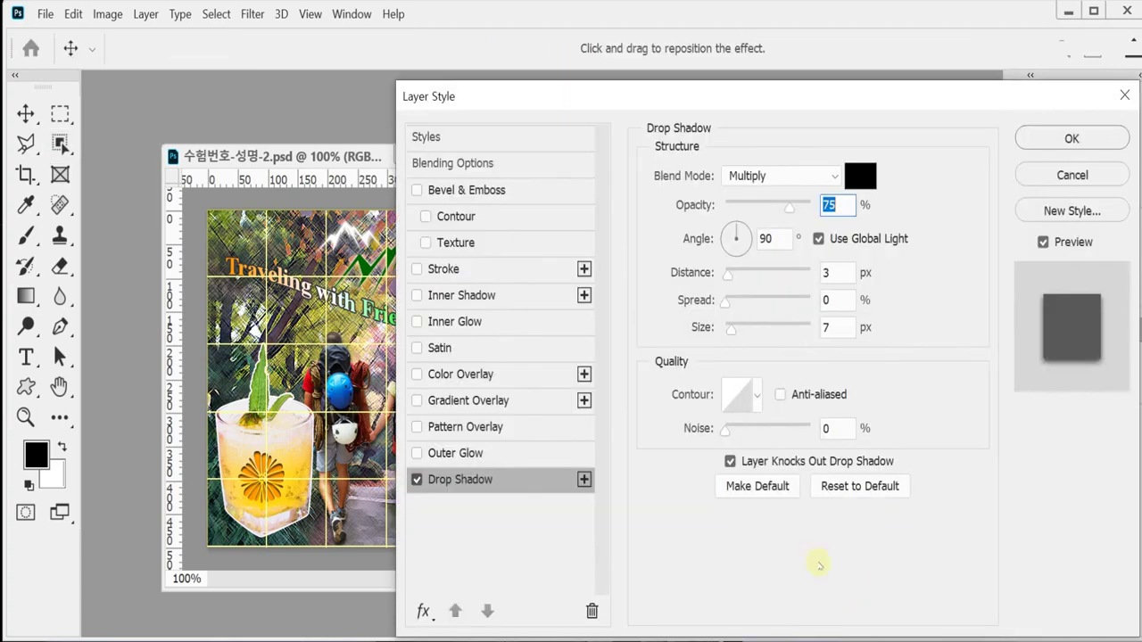
{"action": "left_click", "coordinate": [842, 266]}
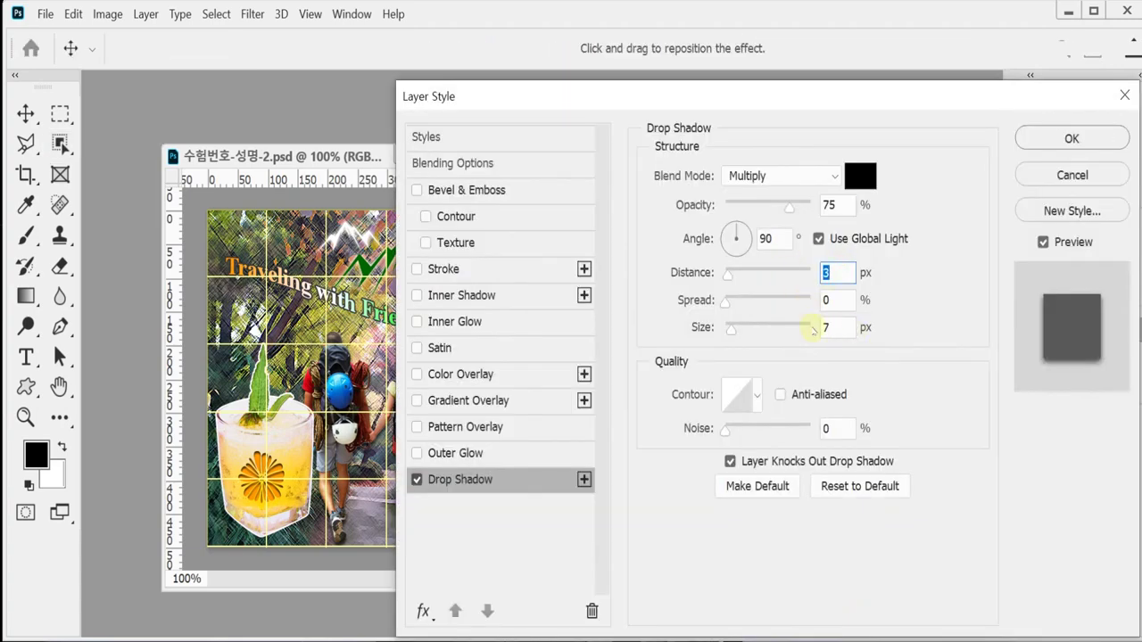
{"action": "type", "text": "5"}
{"action": "left_click", "coordinate": [834, 327]}
{"action": "type", "text": "5"}
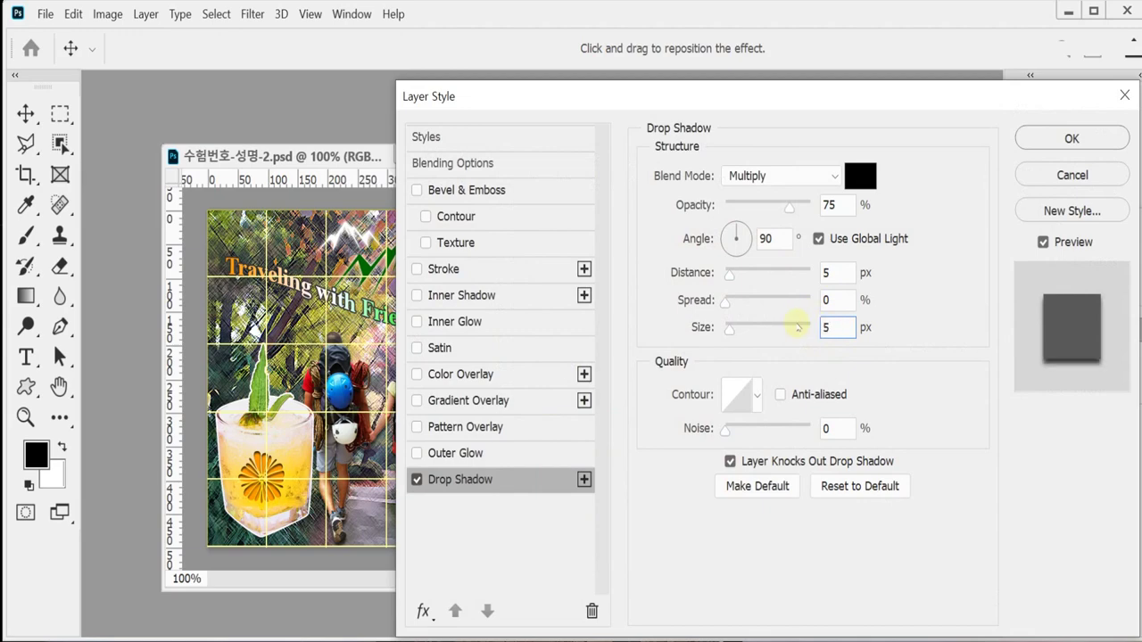
{"action": "key", "text": "Return"}
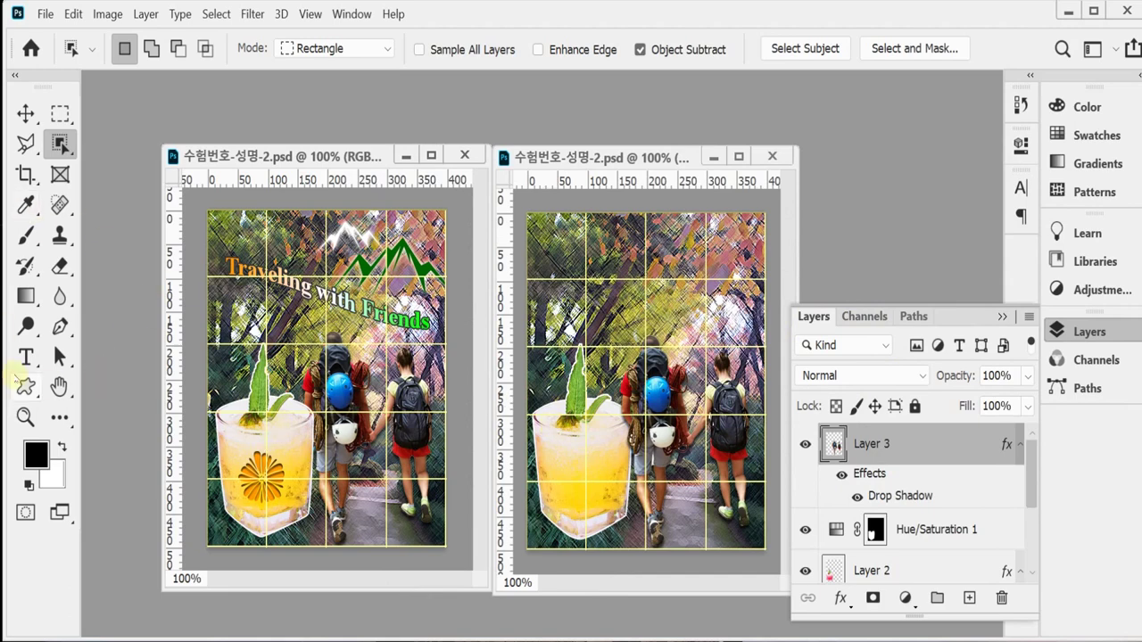
Draw the narrow-petalled flower from the Flowers custom shapes on the front of the glass, about 81 × 80 px
{"action": "left_click", "coordinate": [25, 385]}
{"action": "left_click", "coordinate": [25, 386]}
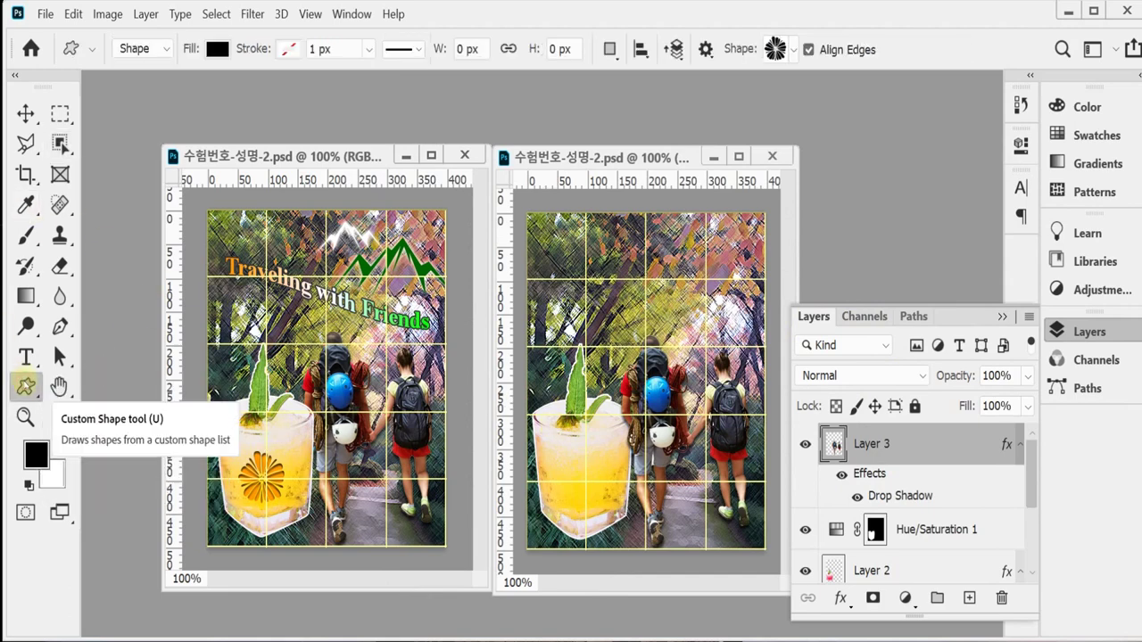
{"action": "left_click", "coordinate": [27, 389]}
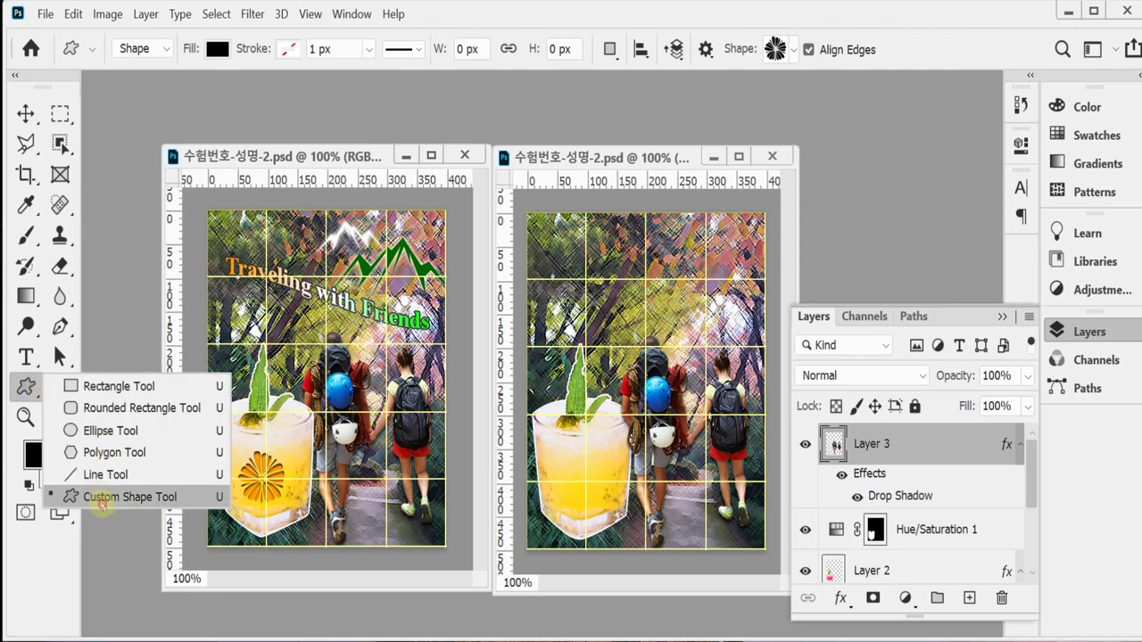
{"action": "left_click", "coordinate": [103, 500]}
{"action": "left_click", "coordinate": [792, 53]}
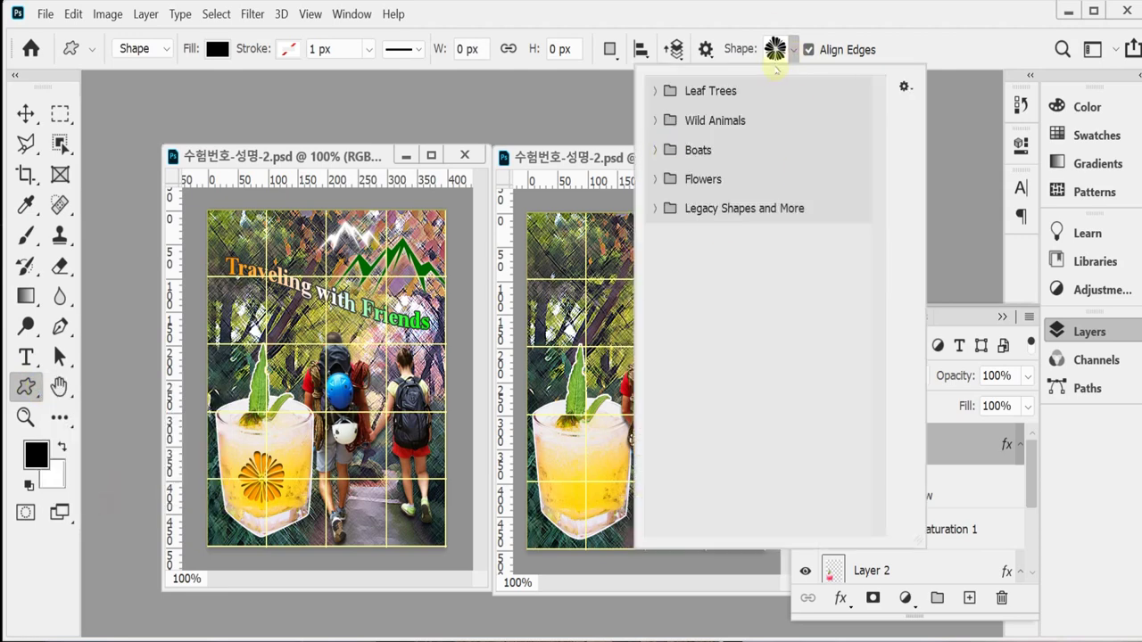
{"action": "left_click", "coordinate": [654, 181]}
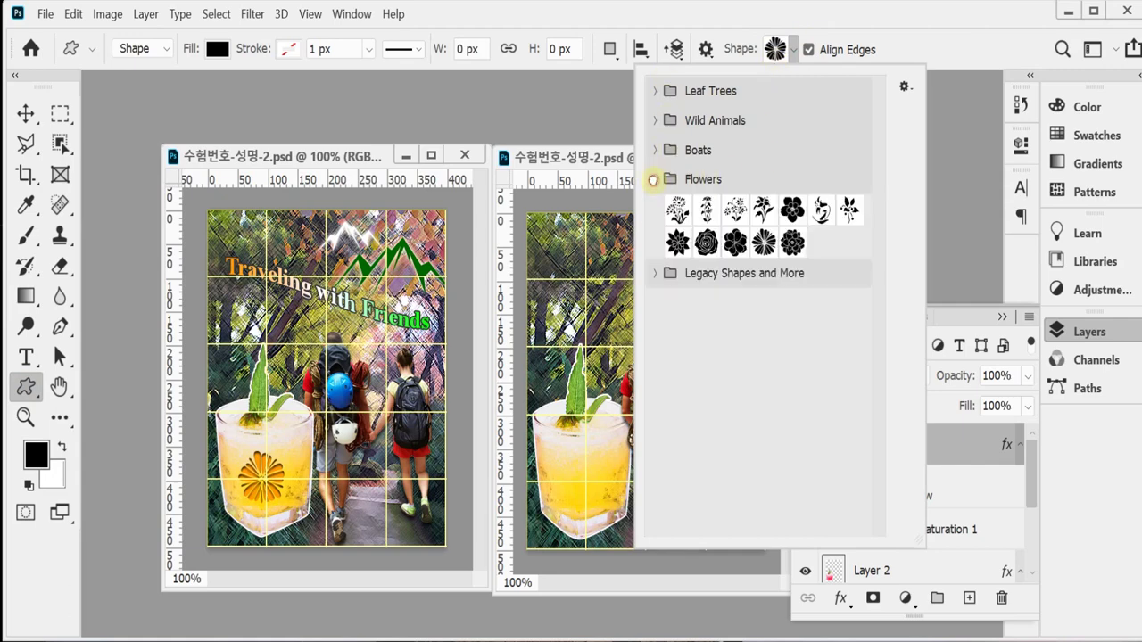
{"action": "left_click", "coordinate": [764, 245]}
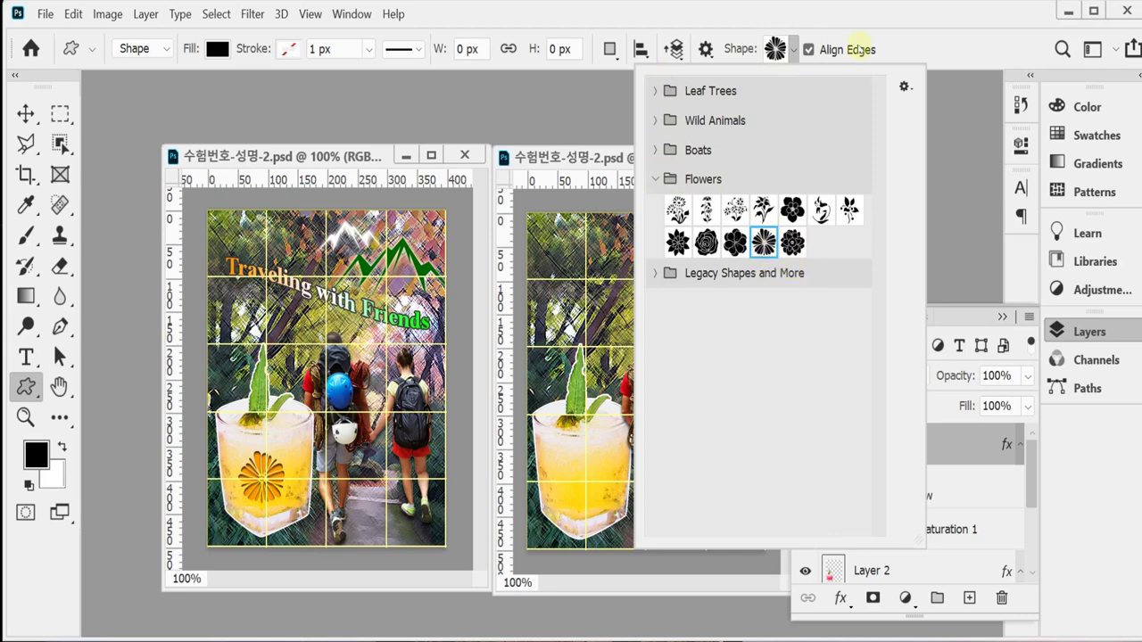
{"action": "left_click", "coordinate": [864, 21]}
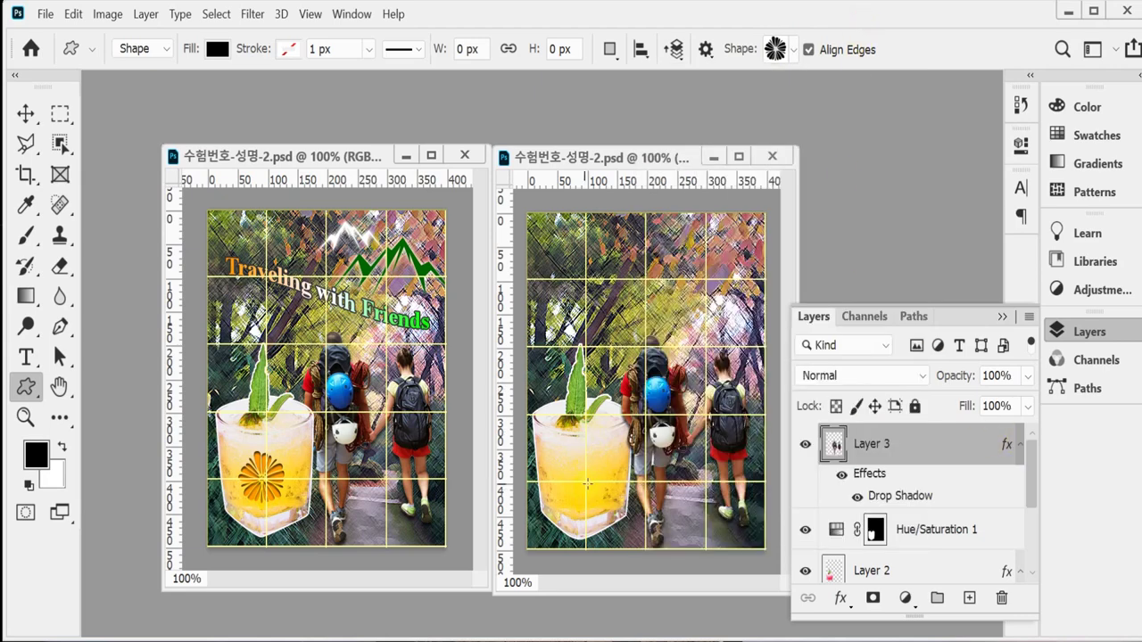
{"action": "left_click_drag", "start_coordinate": [559, 454], "coordinate": [589, 443]}
{"action": "key", "text": "ctrl+plus"}
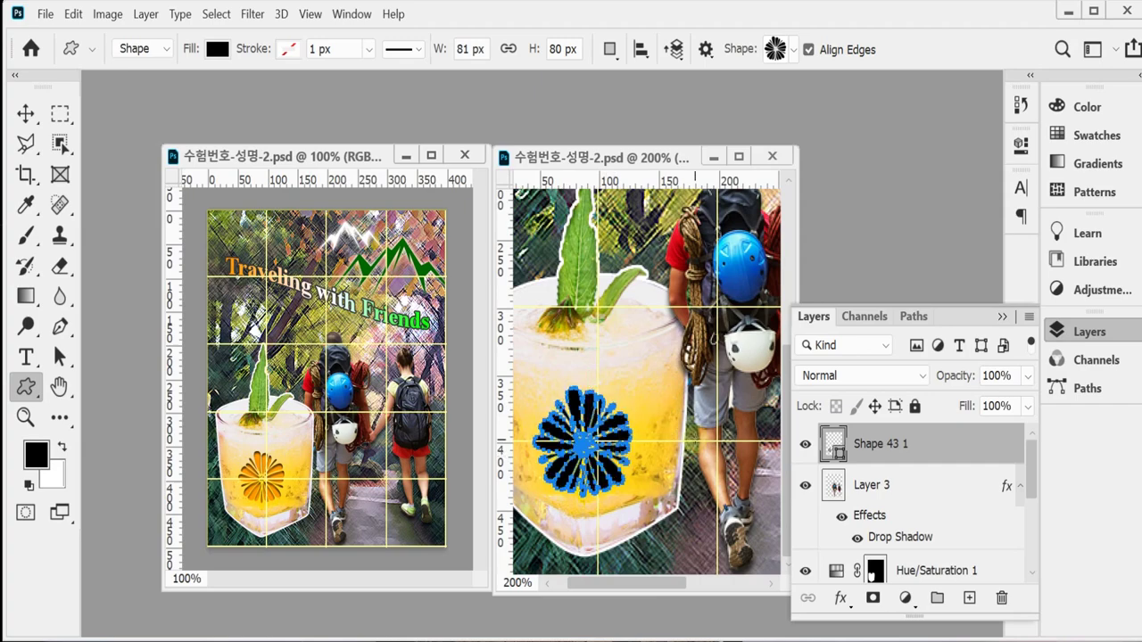
Change the flower shape's fill color to orange, #ff9900
{"action": "double_click", "coordinate": [834, 446]}
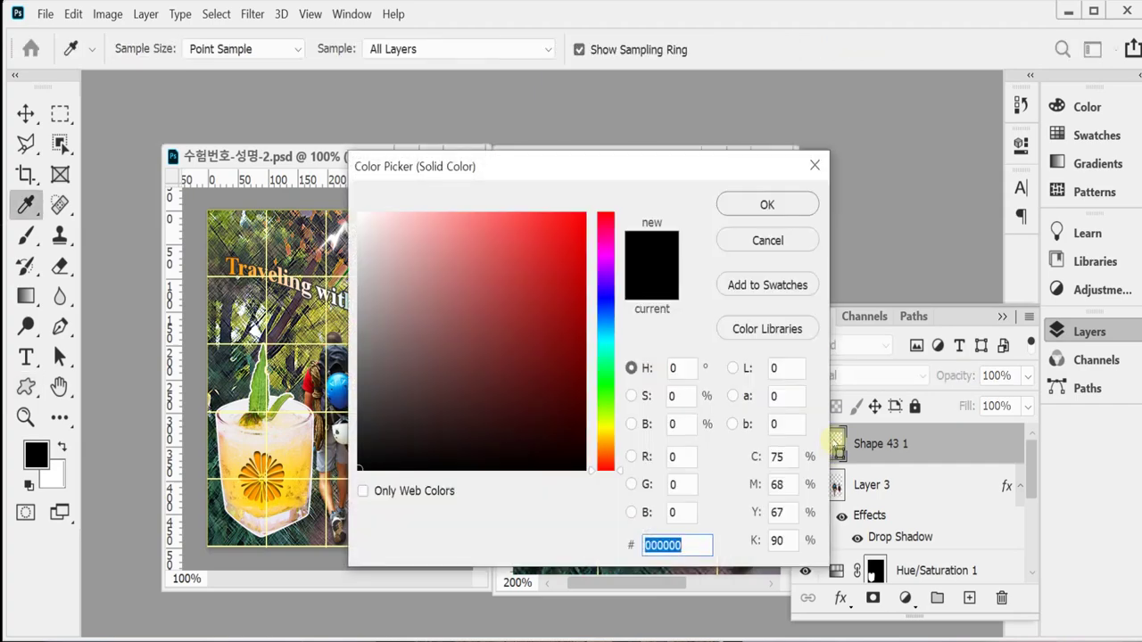
{"action": "type", "text": "990"}
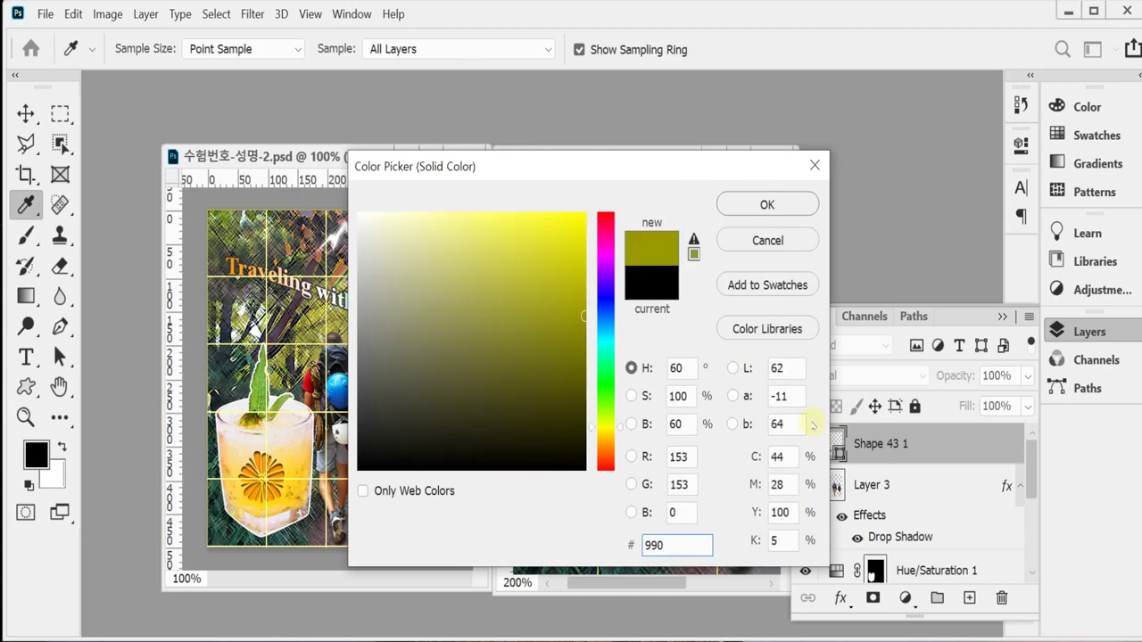
{"action": "key", "text": "BackSpace"}
{"action": "key", "text": "BackSpace"}
{"action": "key", "text": "BackSpace"}
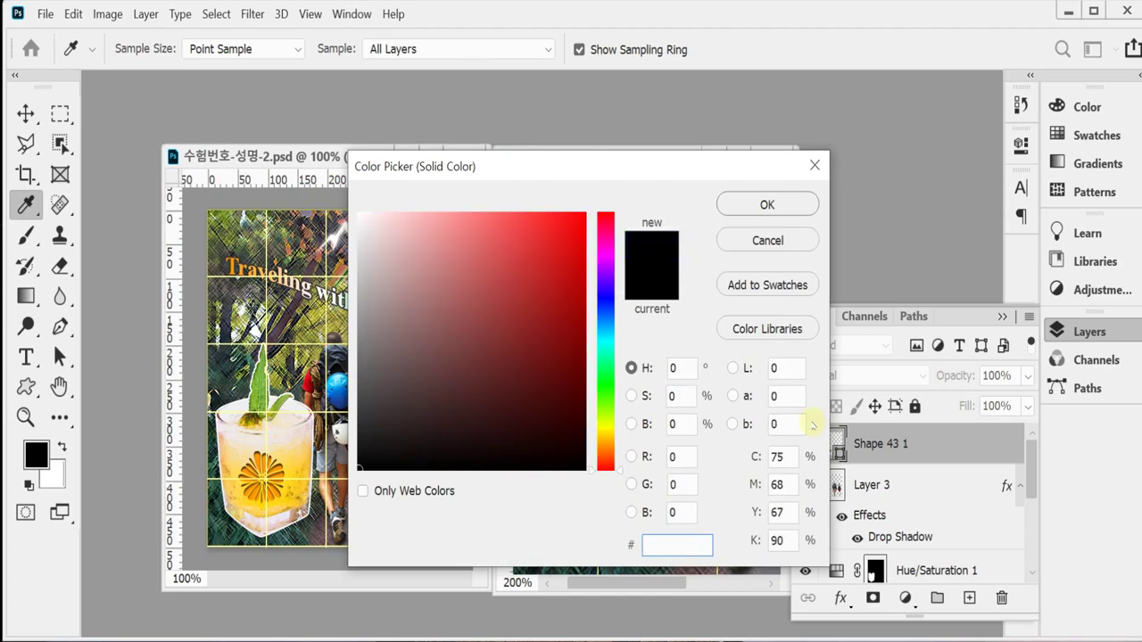
{"action": "type", "text": "f90"}
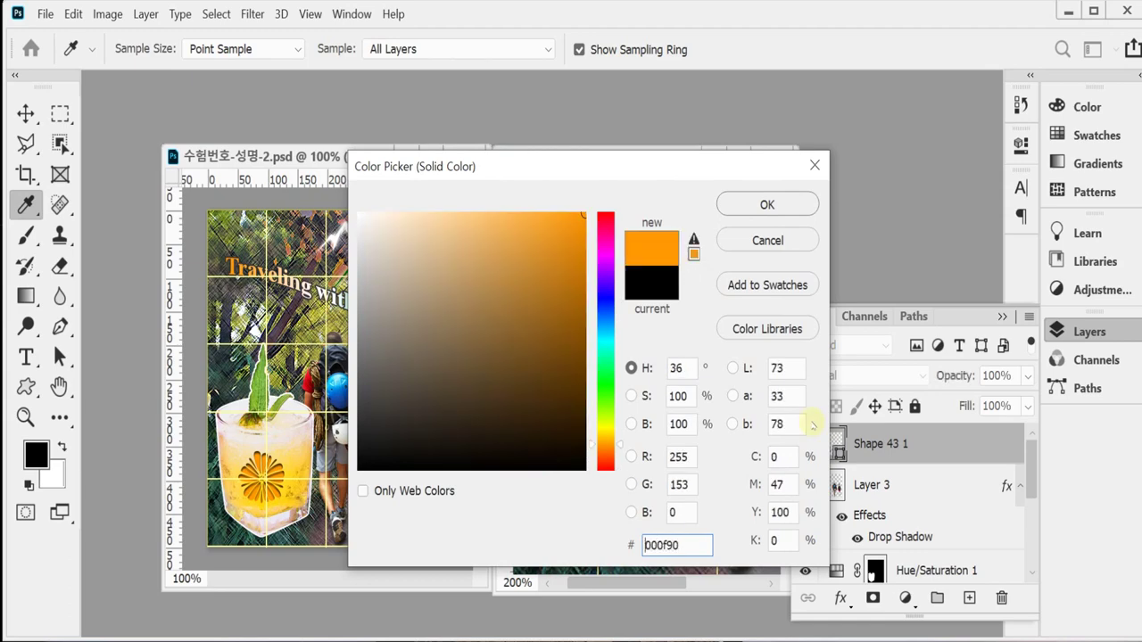
{"action": "key", "text": "Return"}
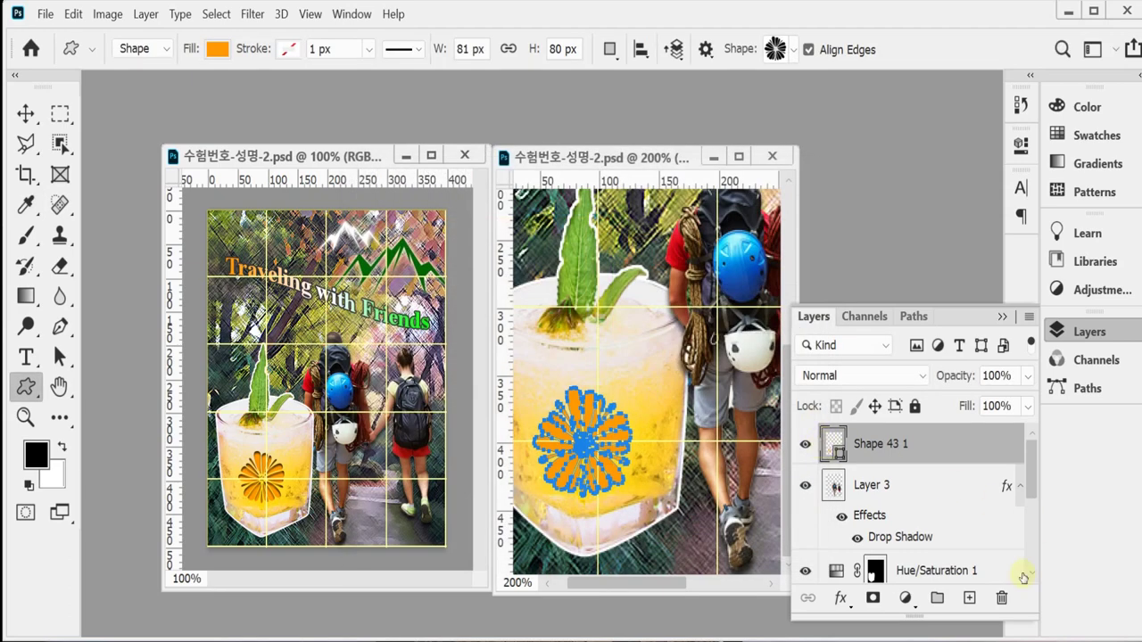
Add an Inner Shadow to the flower's layer with a distance of 3 px and a size of 3 px
{"action": "left_click", "coordinate": [840, 598]}
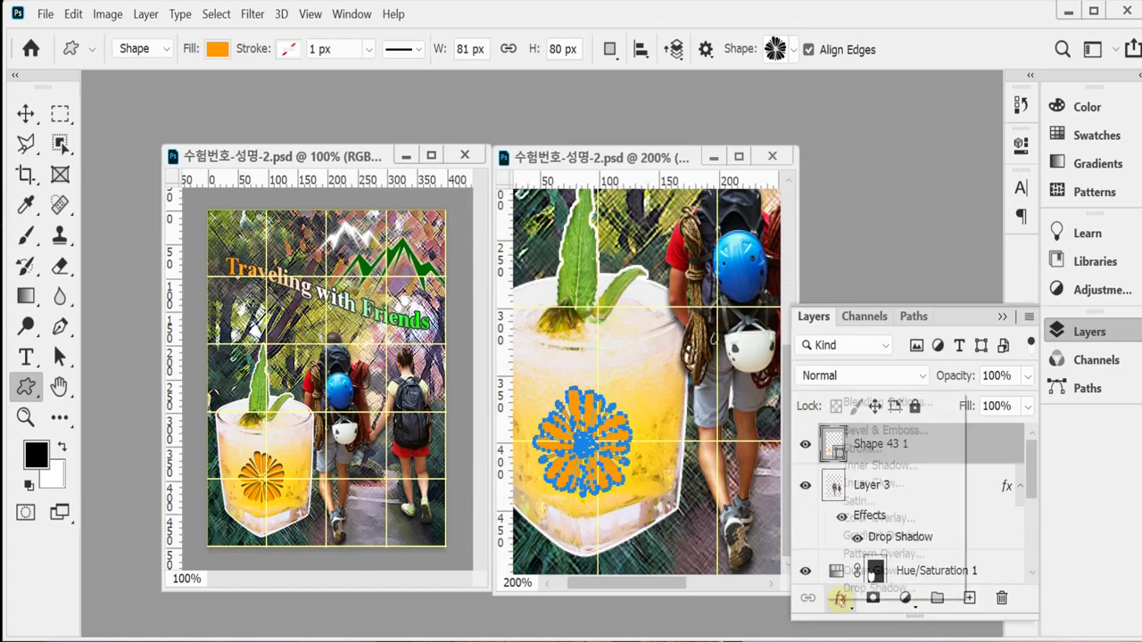
{"action": "left_click", "coordinate": [941, 461]}
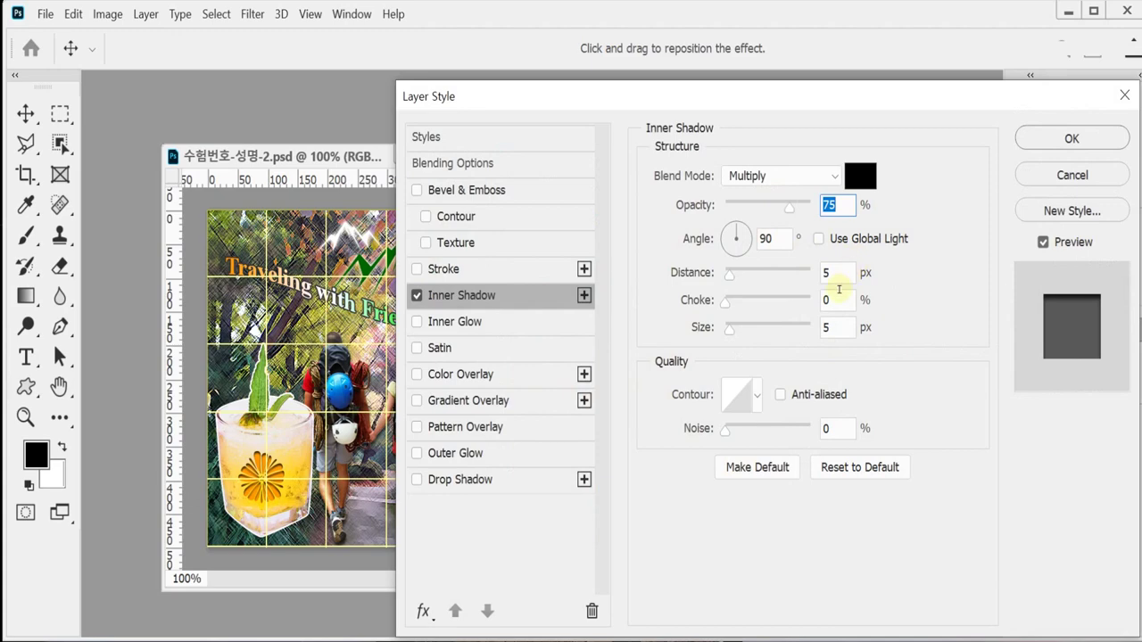
{"action": "double_click", "coordinate": [836, 277]}
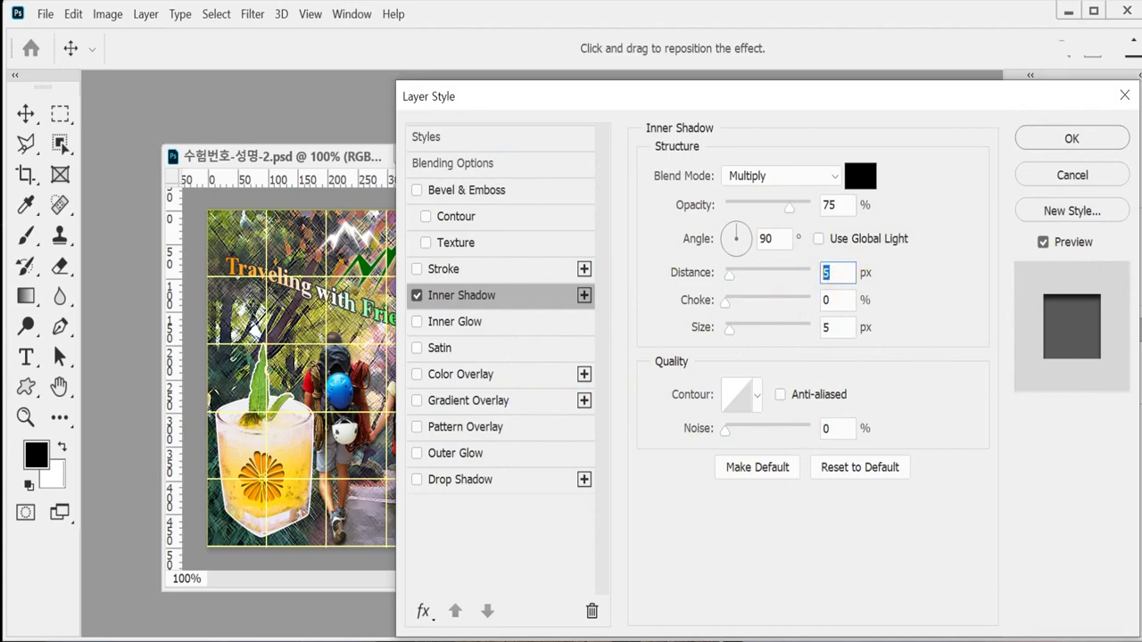
{"action": "type", "text": "3"}
{"action": "double_click", "coordinate": [834, 327]}
{"action": "type", "text": "3"}
{"action": "left_click", "coordinate": [1051, 140]}
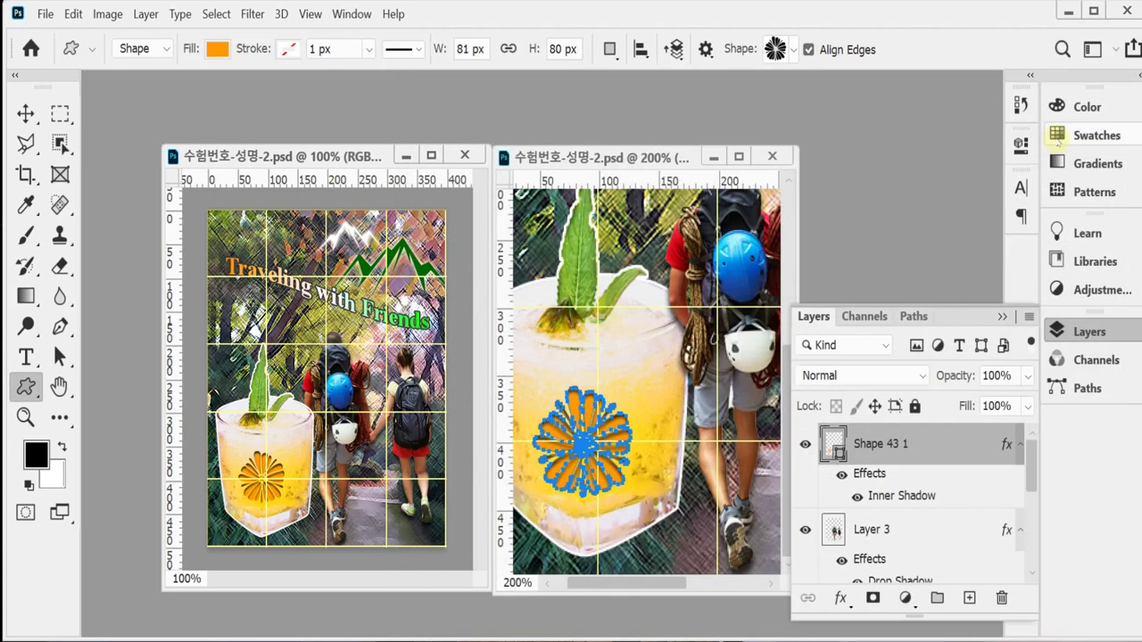
{"action": "key", "text": "Return"}
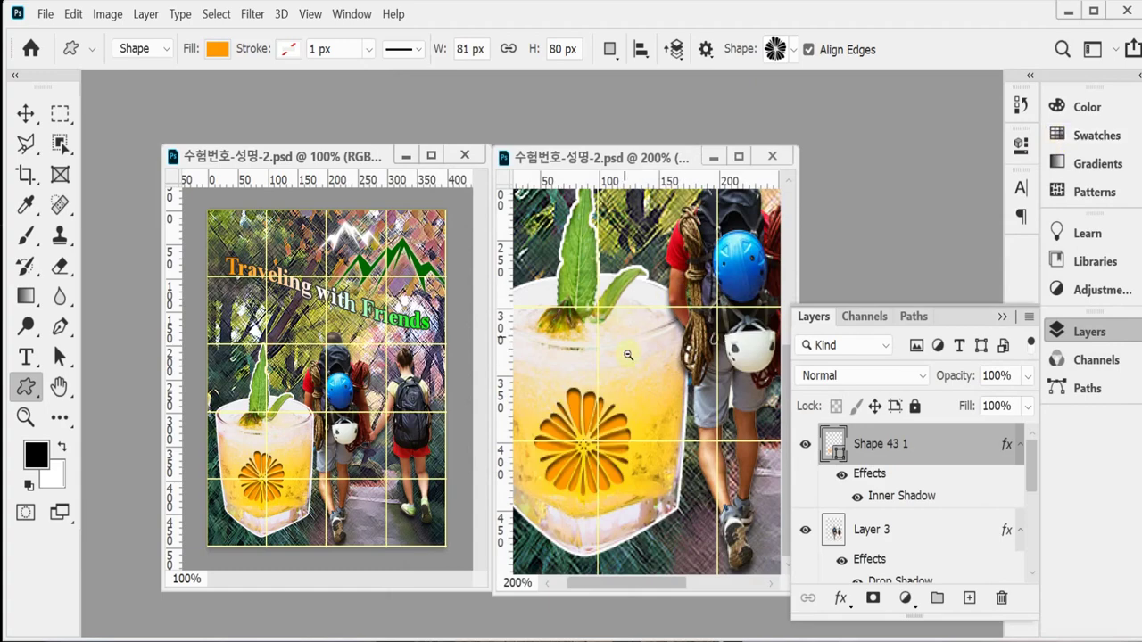
Draw the last mountain shape from Legacy Forests and Mountains above the hikers, about 134 × 98 px, near the poster's upper right
{"action": "key", "text": "ctrl+minus"}
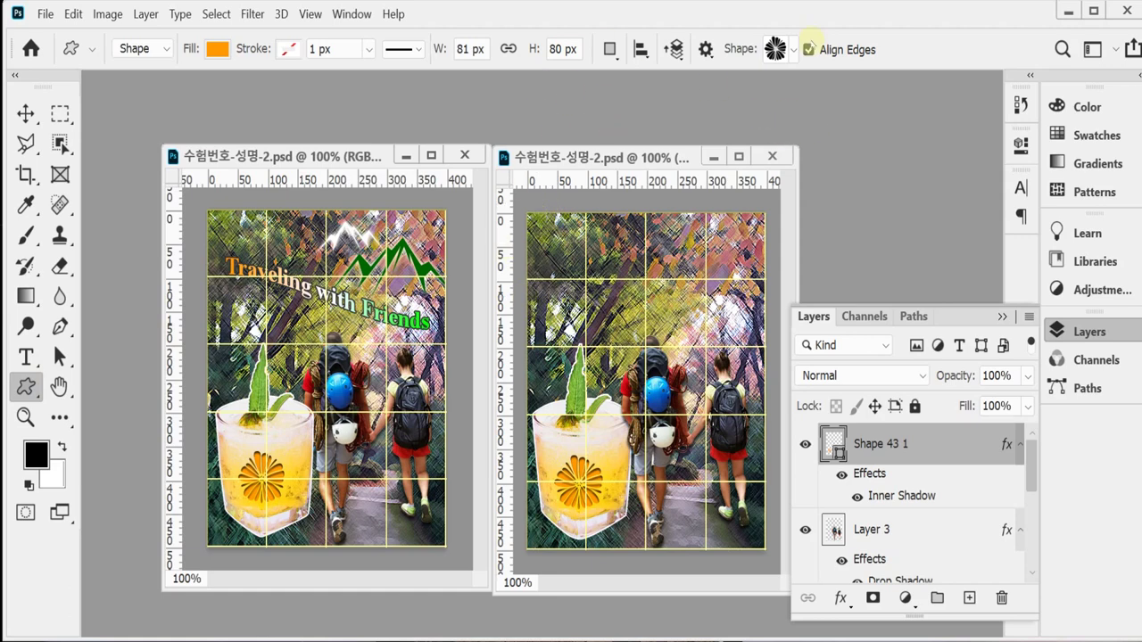
{"action": "left_click", "coordinate": [794, 52]}
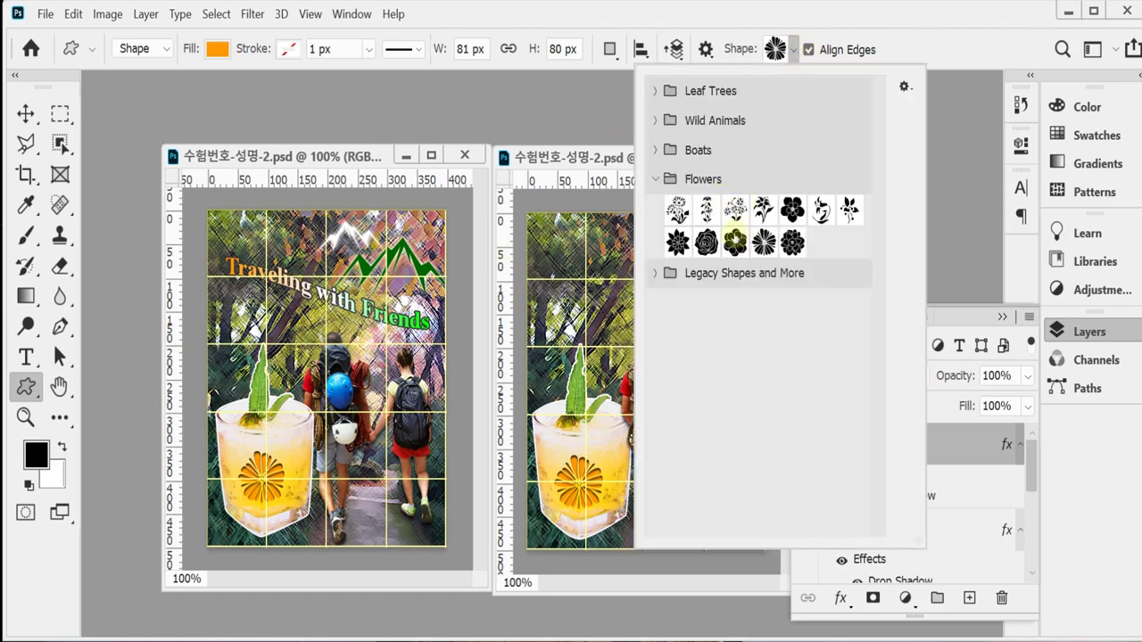
{"action": "left_click", "coordinate": [652, 179]}
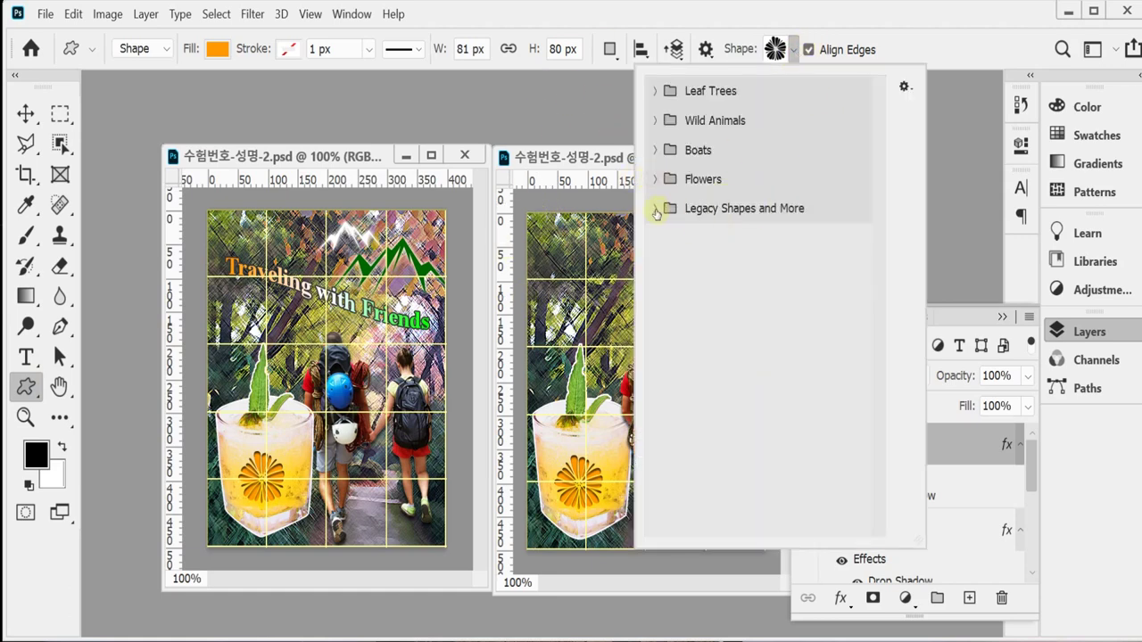
{"action": "left_click", "coordinate": [656, 209]}
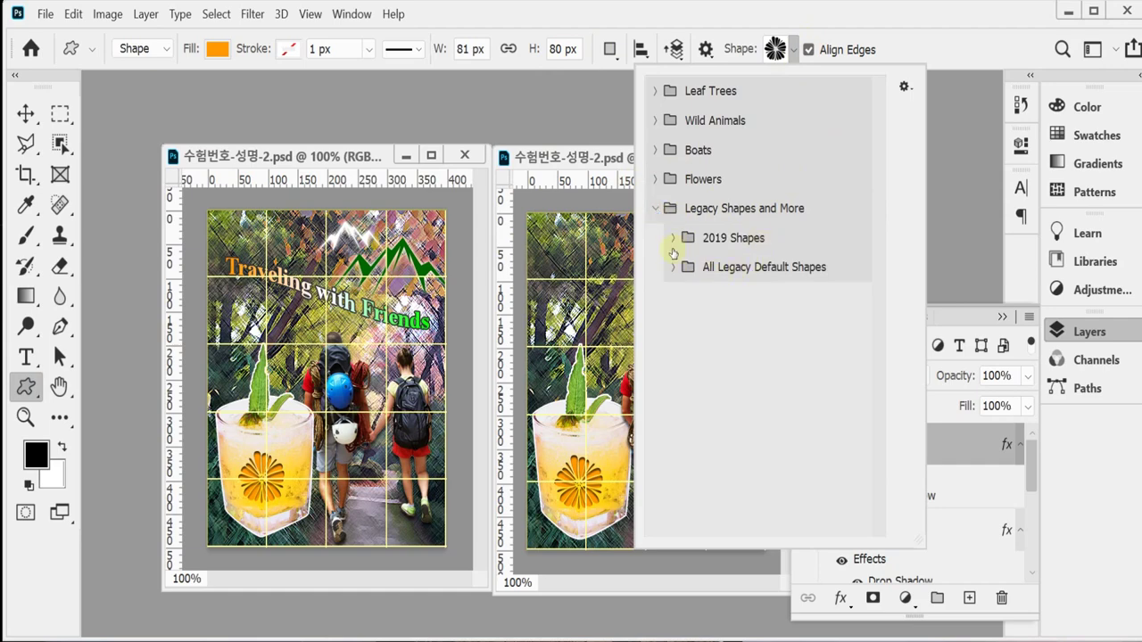
{"action": "left_click", "coordinate": [674, 238]}
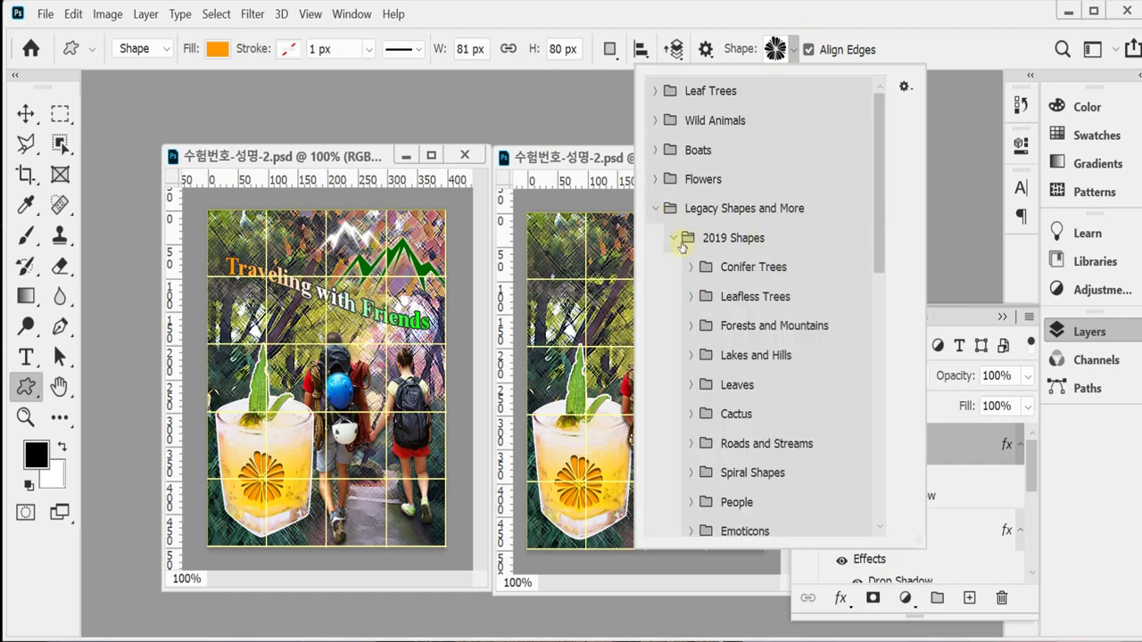
{"action": "left_click", "coordinate": [691, 326]}
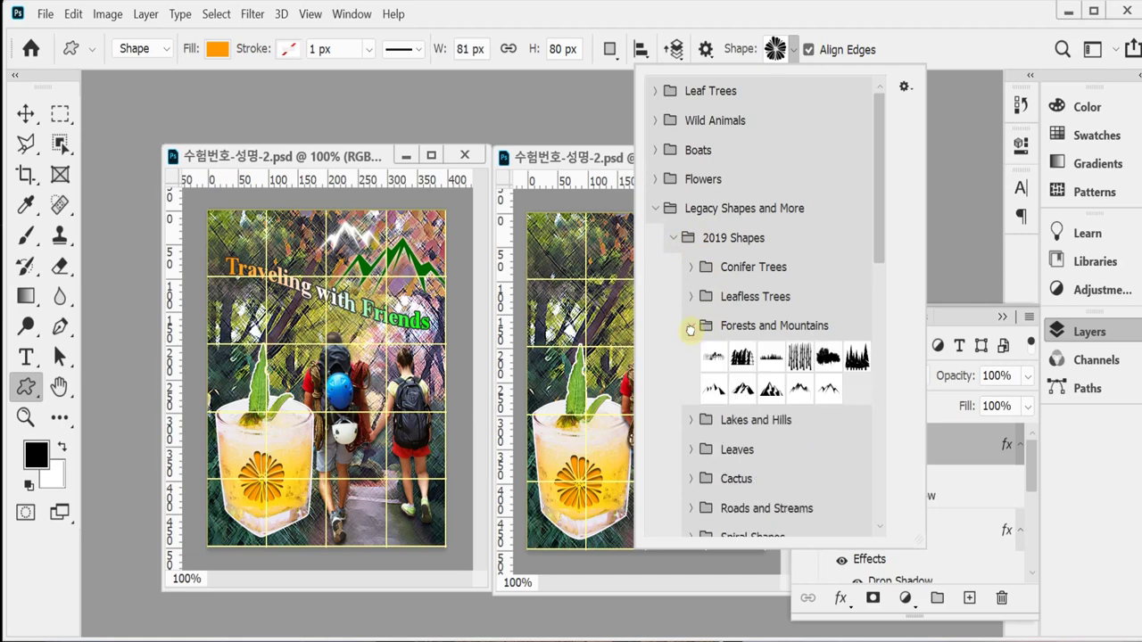
{"action": "left_click", "coordinate": [827, 390]}
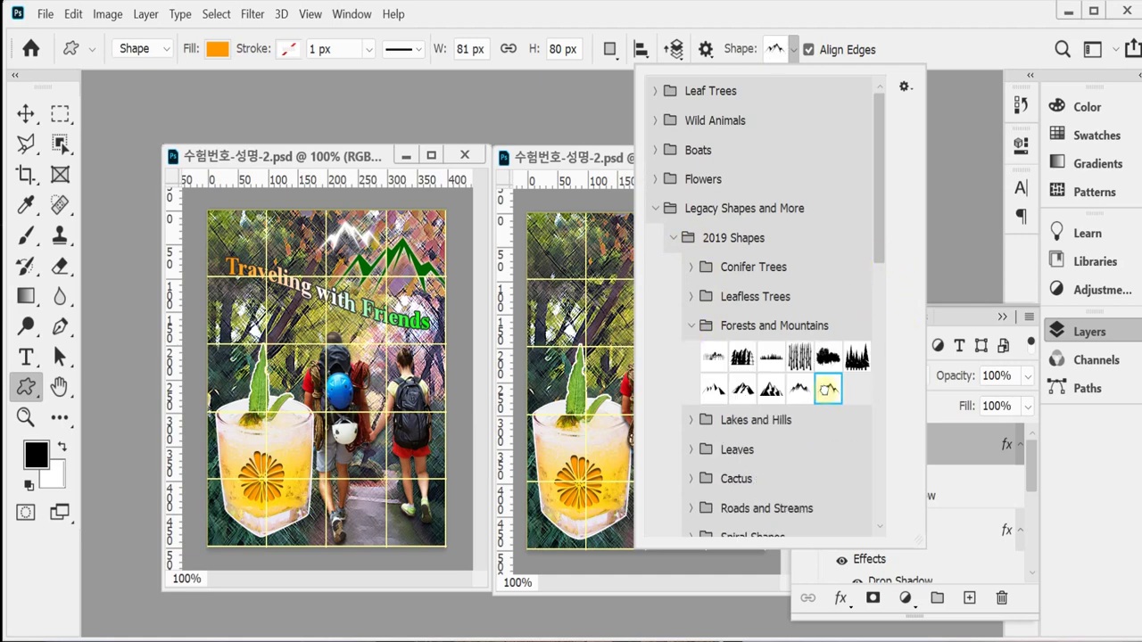
{"action": "left_click", "coordinate": [911, 42]}
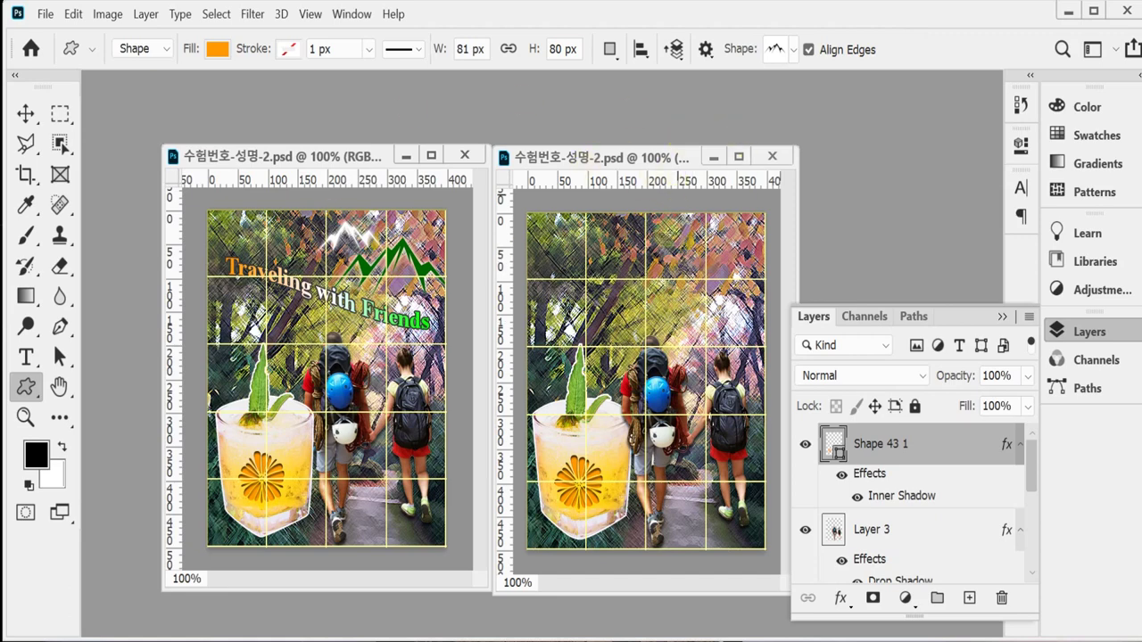
{"action": "left_click_drag", "start_coordinate": [685, 248], "coordinate": [763, 314]}
{"action": "scroll", "coordinate": [748, 303], "scroll_direction": "up", "scroll_amount": 1}
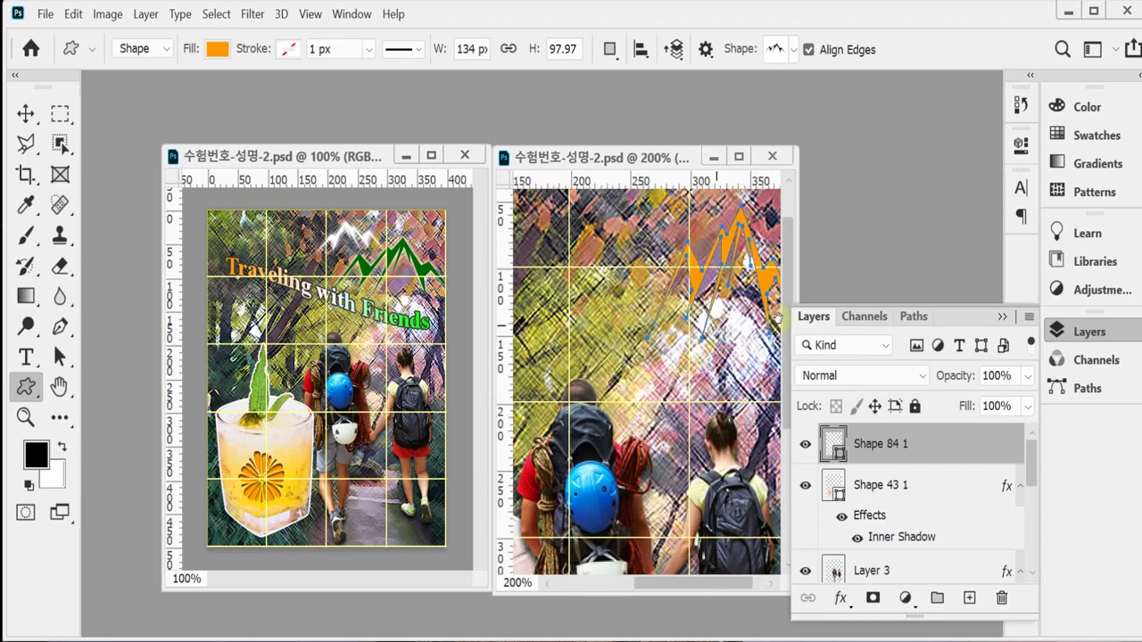
Change the mountain shape's fill color to dark green
{"action": "double_click", "coordinate": [836, 441]}
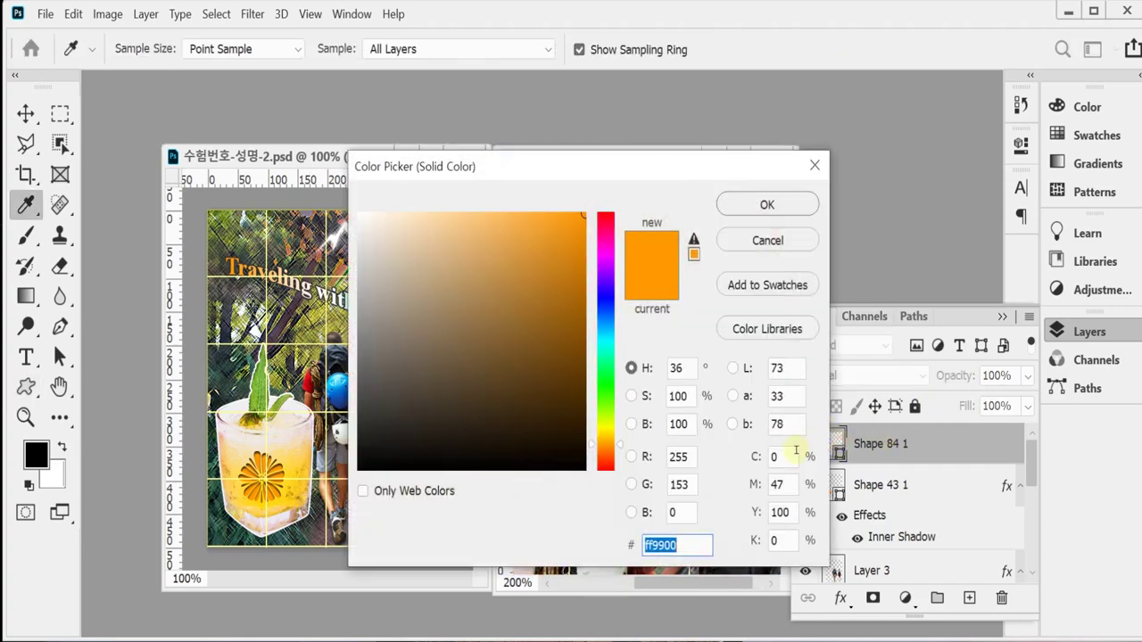
{"action": "type", "text": "008000"}
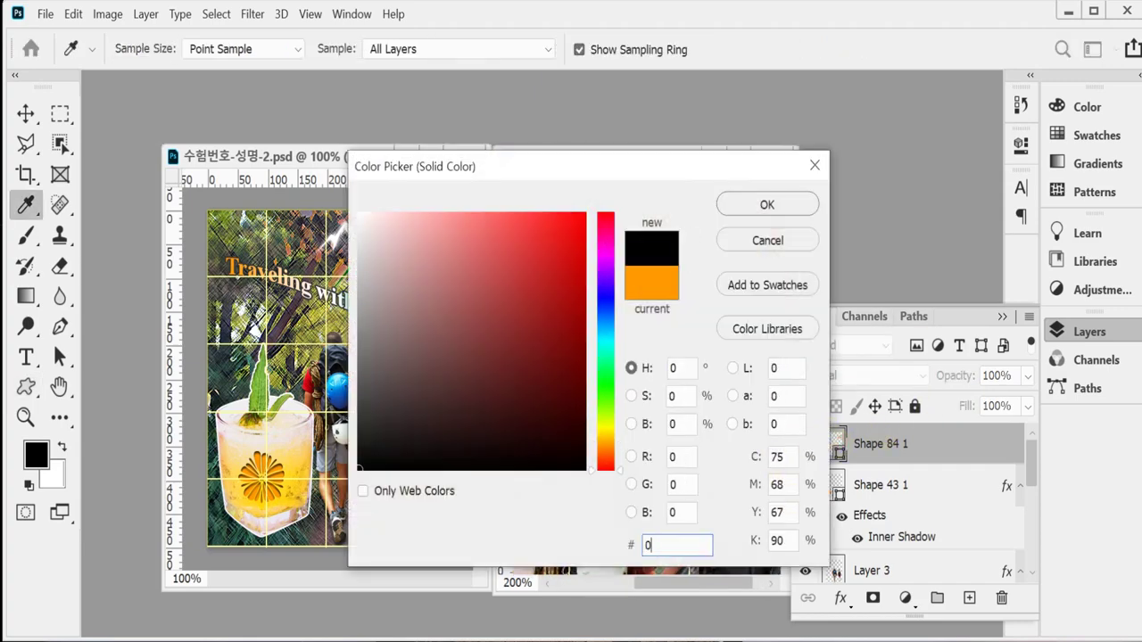
{"action": "key", "text": "Return"}
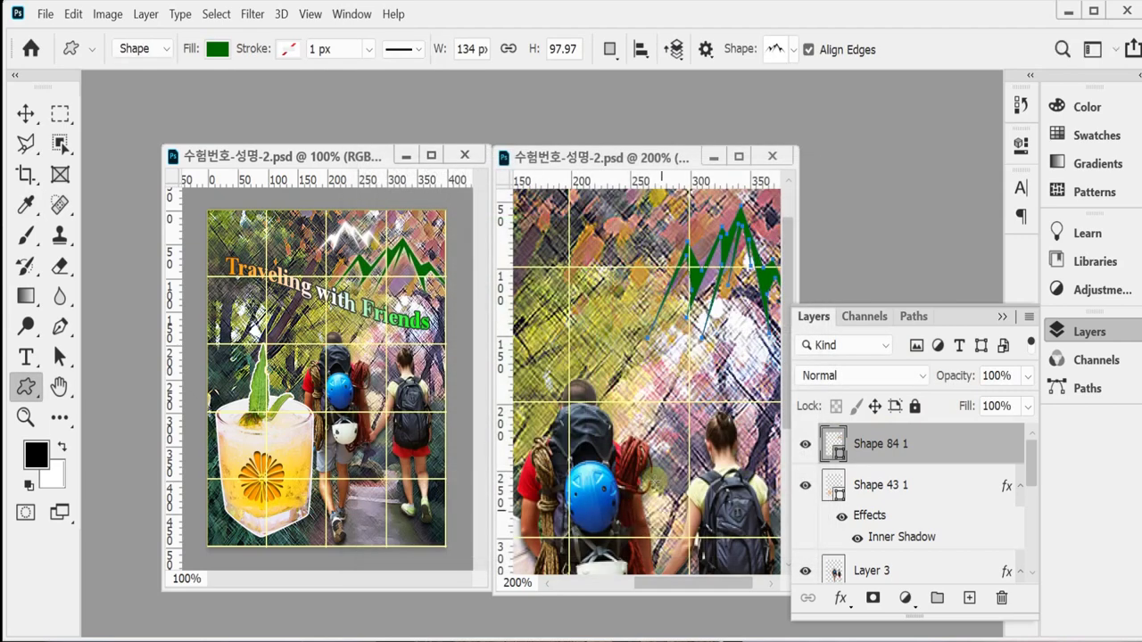
Stretch and flatten the mountain shape to about 182 × 84 px, position it to match the reference poster, and apply the transform
{"action": "left_click_drag", "start_coordinate": [672, 340], "coordinate": [645, 364]}
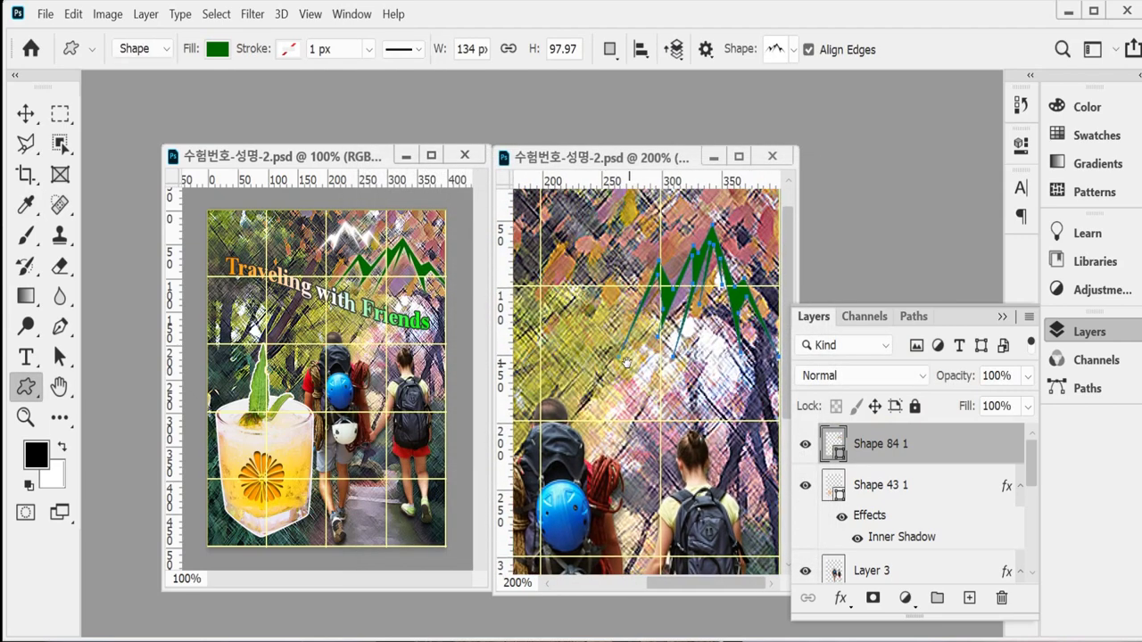
{"action": "key", "text": "ctrl+t"}
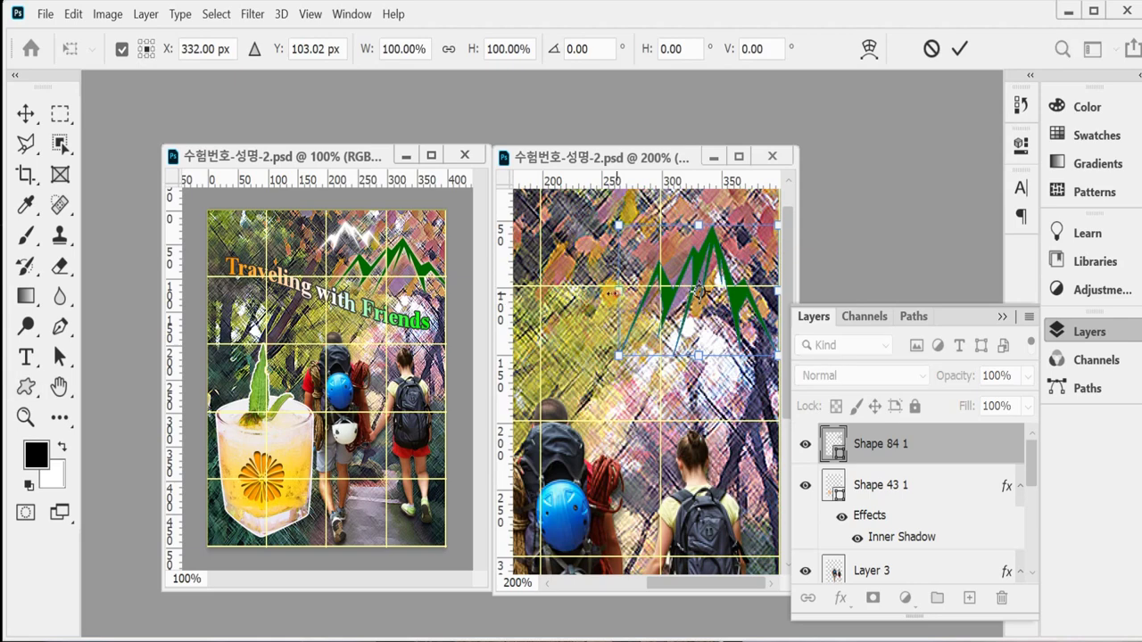
{"action": "left_click_drag", "start_coordinate": [618, 290], "coordinate": [584, 291]}
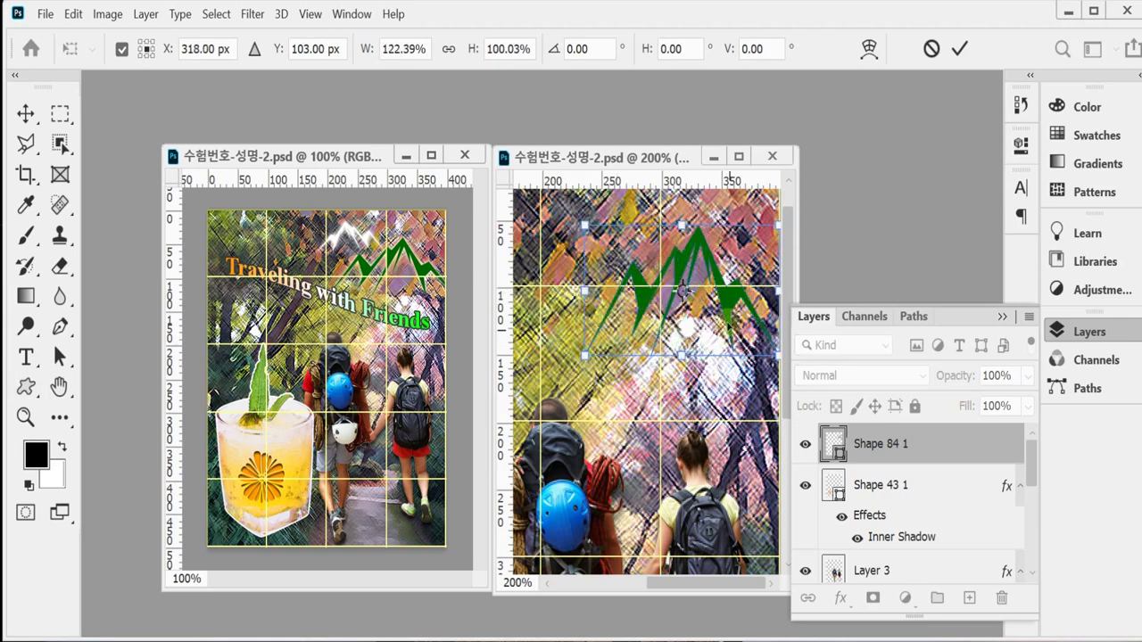
{"action": "left_click_drag", "start_coordinate": [584, 291], "coordinate": [576, 290]}
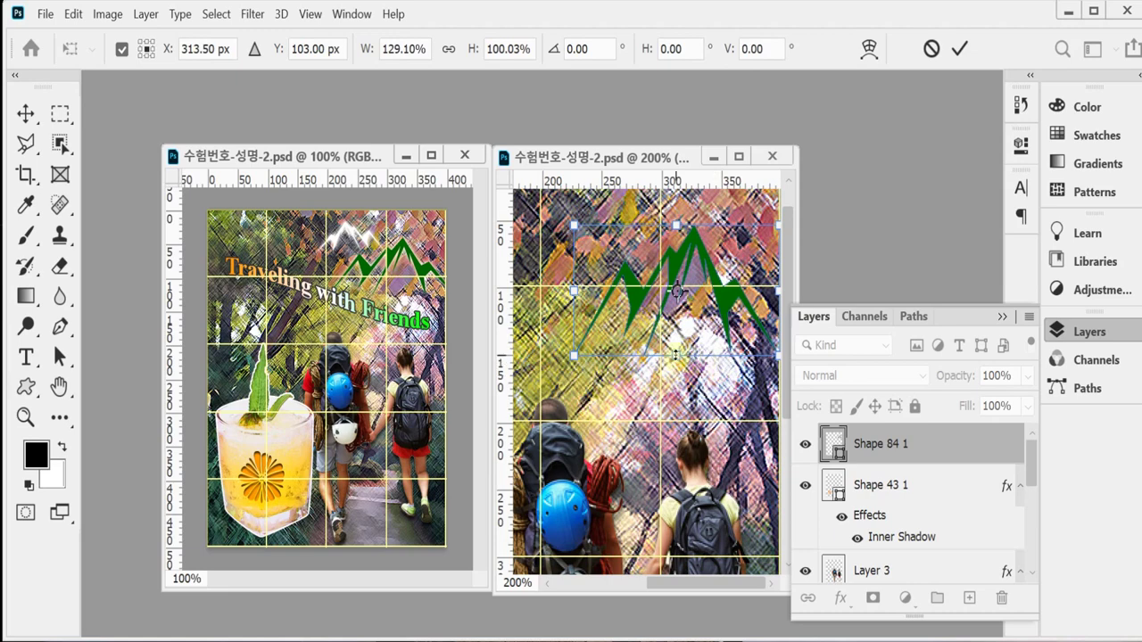
{"action": "left_click_drag", "start_coordinate": [676, 354], "coordinate": [673, 342]}
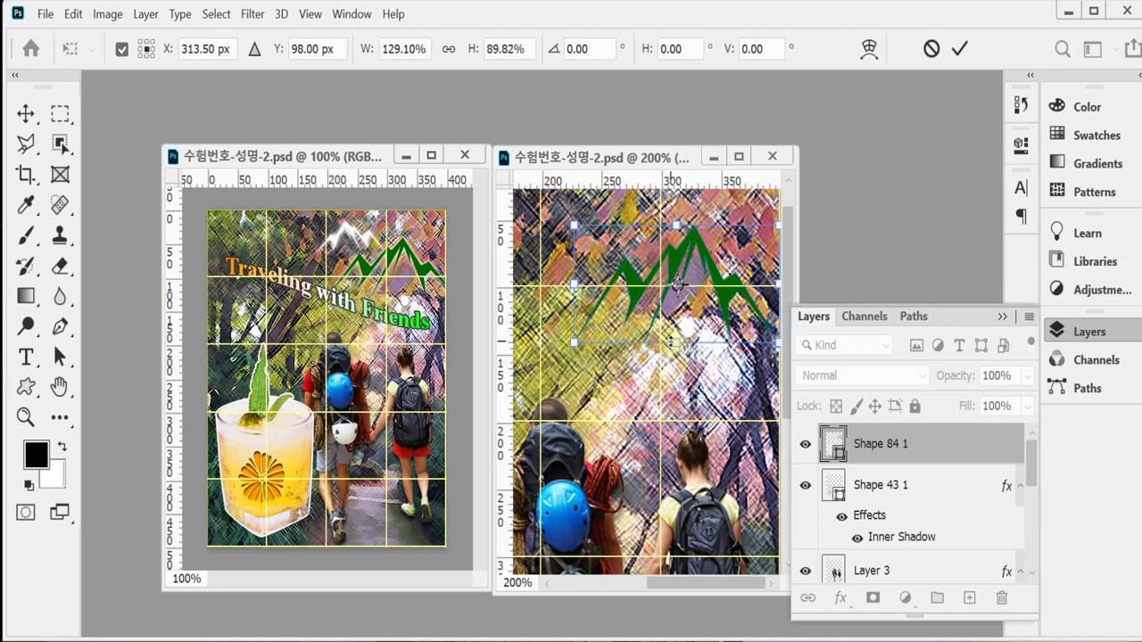
{"action": "left_click_drag", "start_coordinate": [676, 283], "coordinate": [687, 277]}
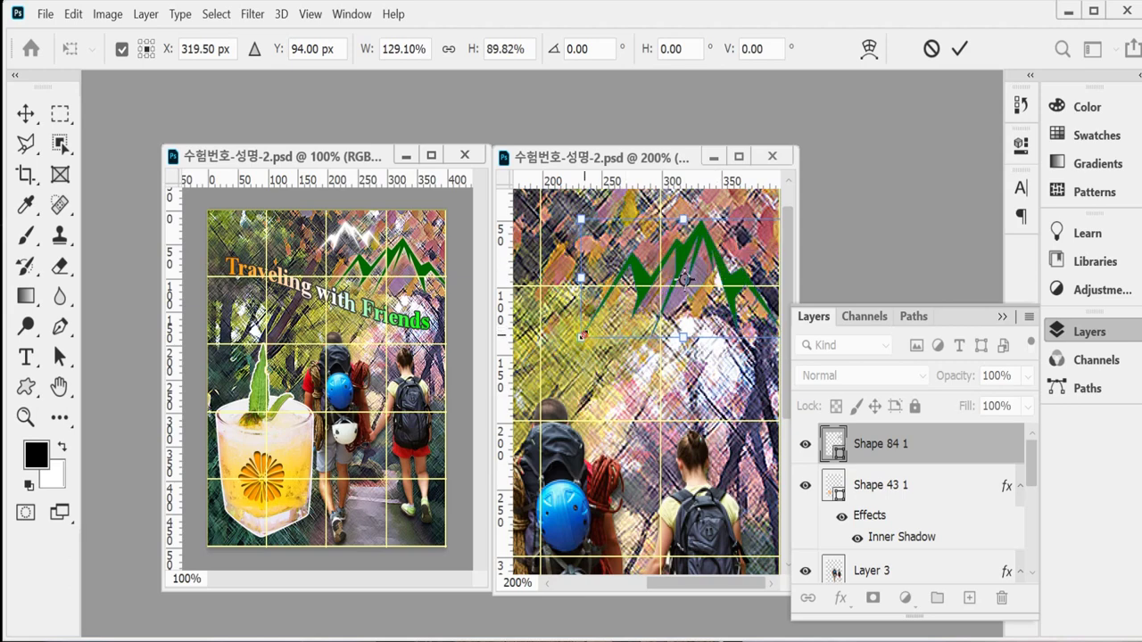
{"action": "left_click_drag", "start_coordinate": [592, 330], "coordinate": [582, 325]}
{"action": "key", "text": "Down"}
{"action": "key", "text": "Down"}
{"action": "key", "text": "Down"}
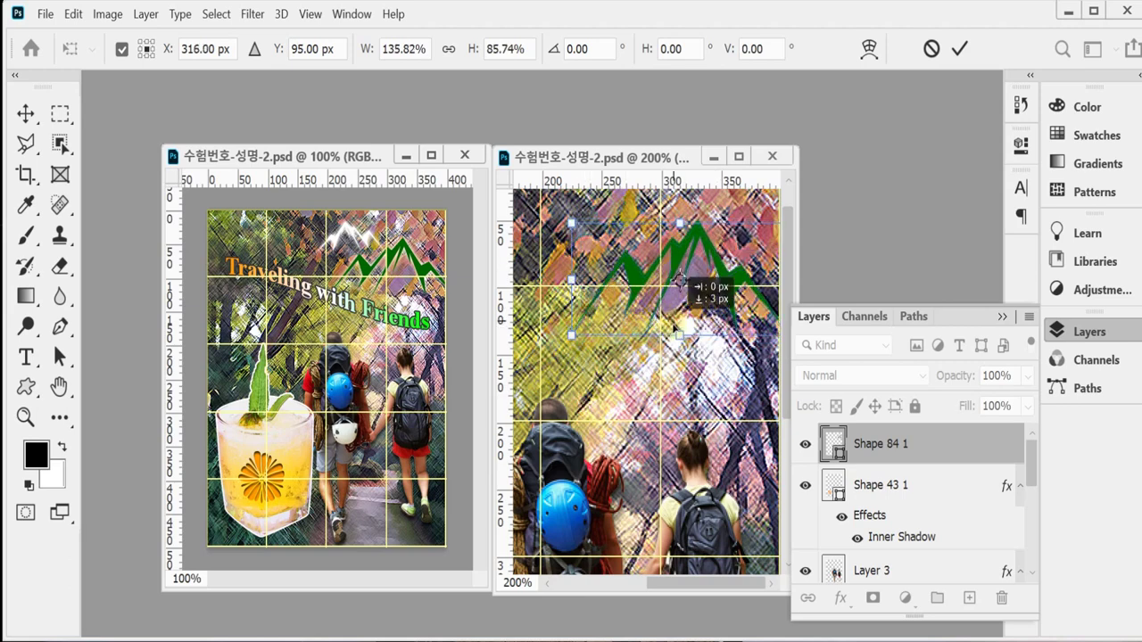
{"action": "key", "text": "Return"}
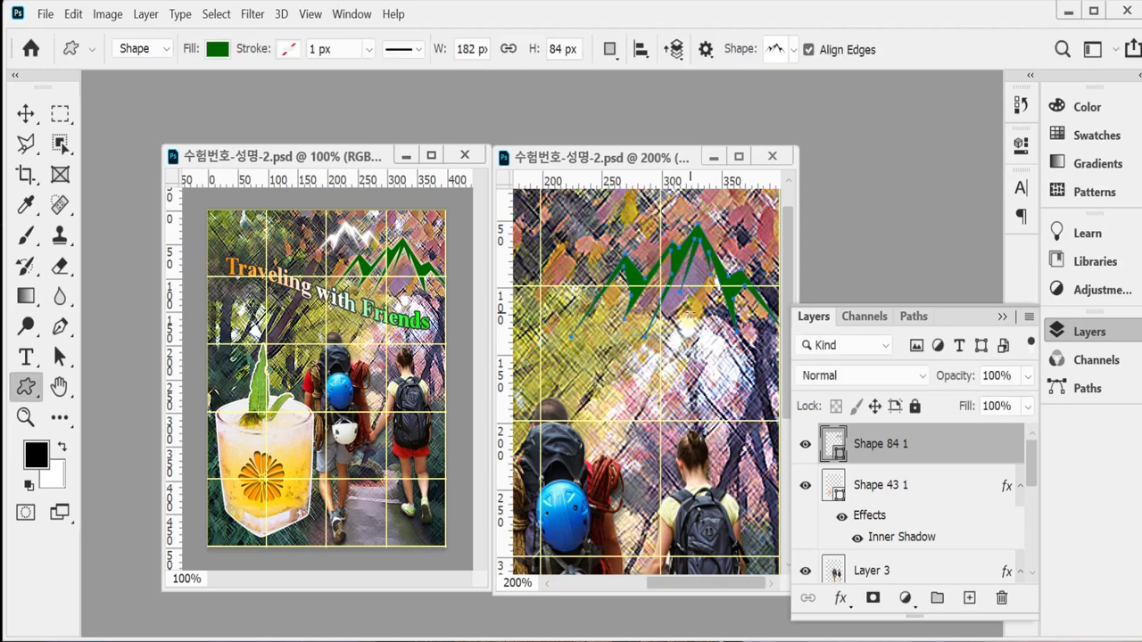
Add an Outer Glow with a spread of 5% to the green mountains' layer
{"action": "left_click", "coordinate": [839, 598]}
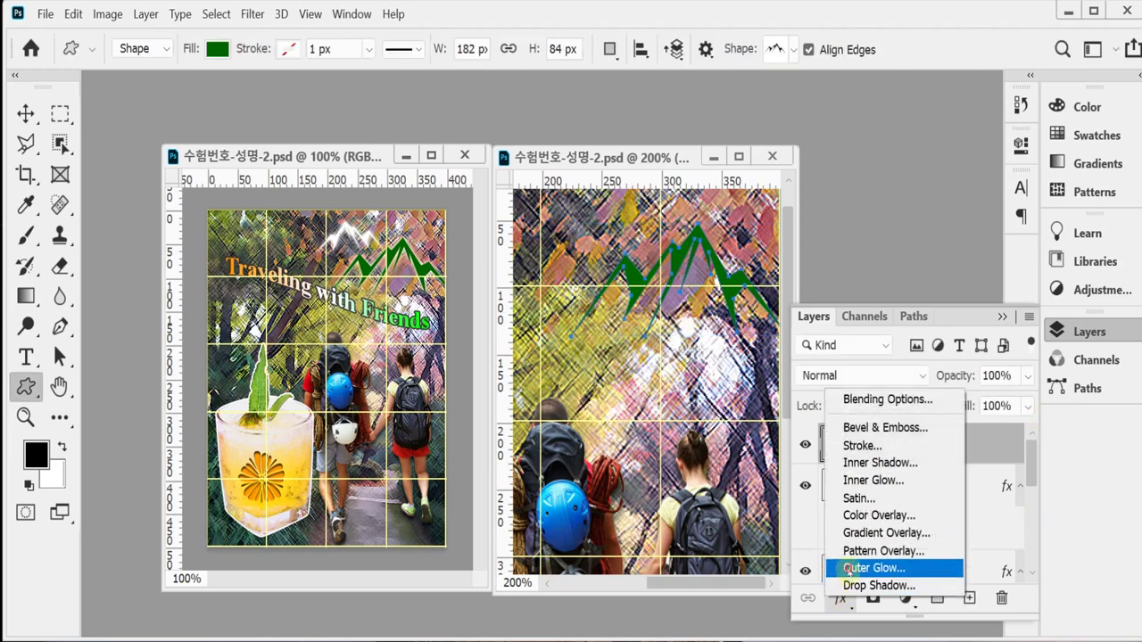
{"action": "left_click", "coordinate": [1012, 433]}
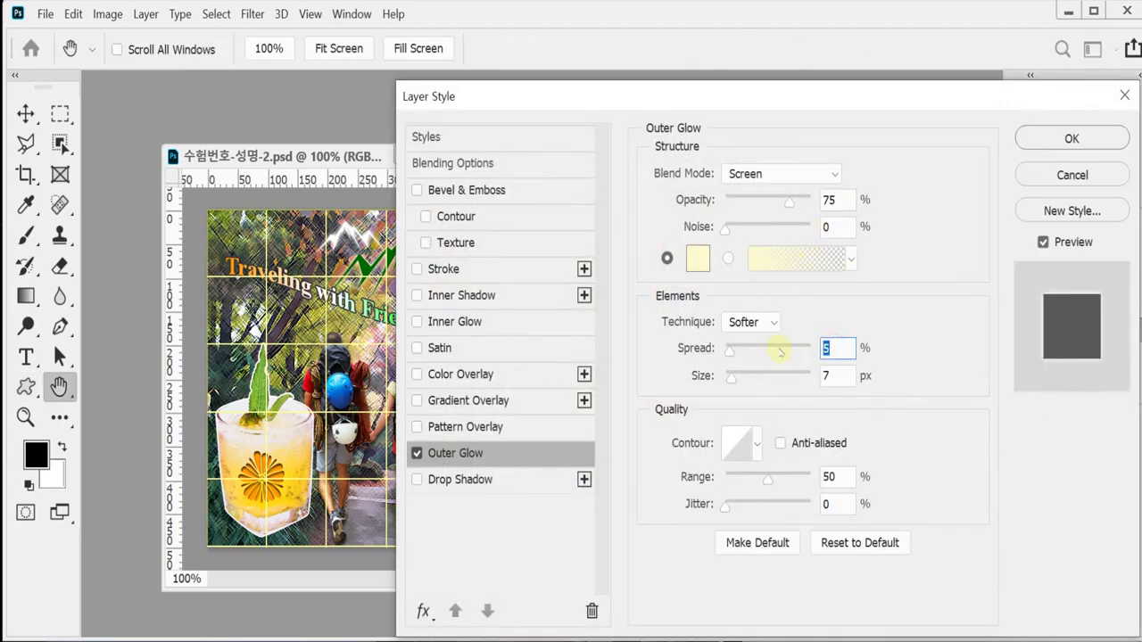
{"action": "left_click", "coordinate": [839, 371]}
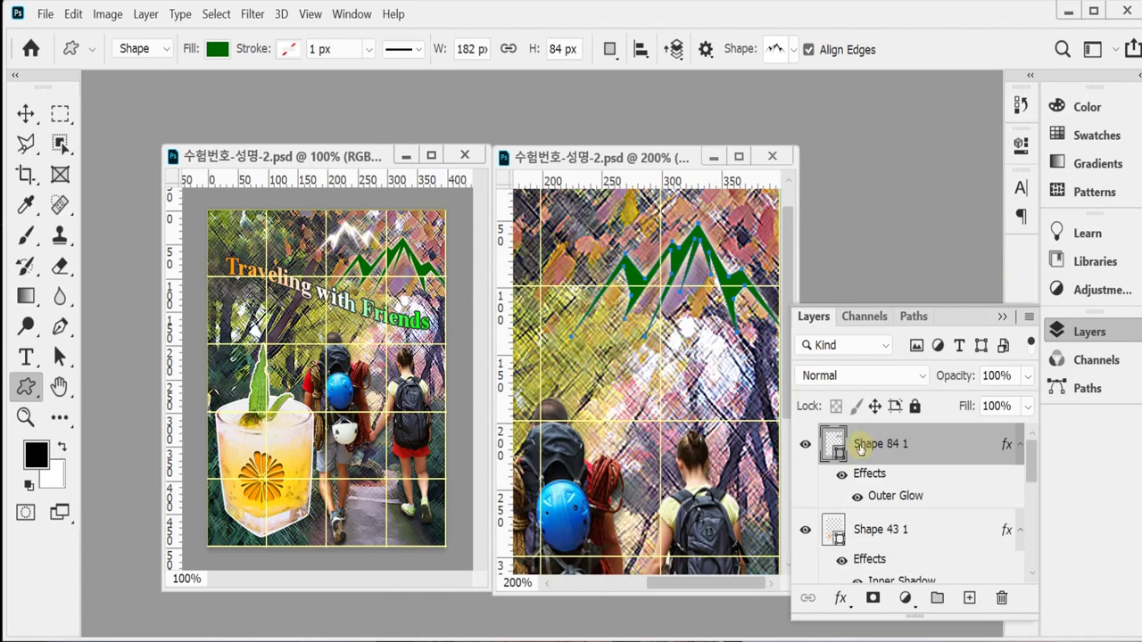
Duplicate the green mountains' layer and flip the copy horizontally
{"action": "key", "text": "ctrl+j"}
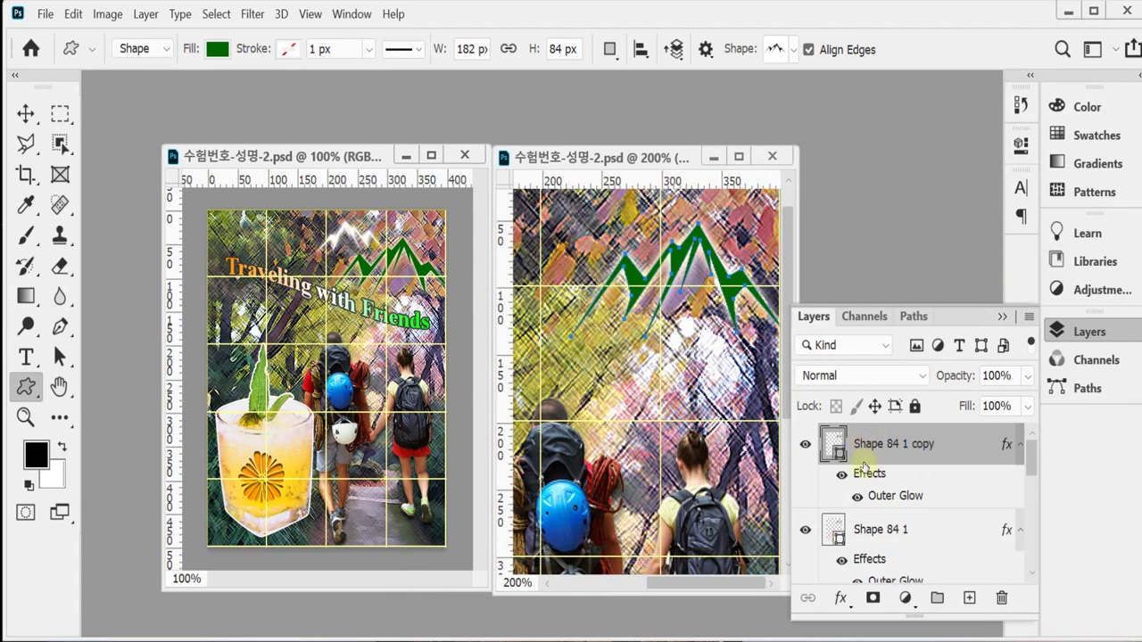
{"action": "key", "text": "ctrl+t"}
{"action": "right_click", "coordinate": [642, 270]}
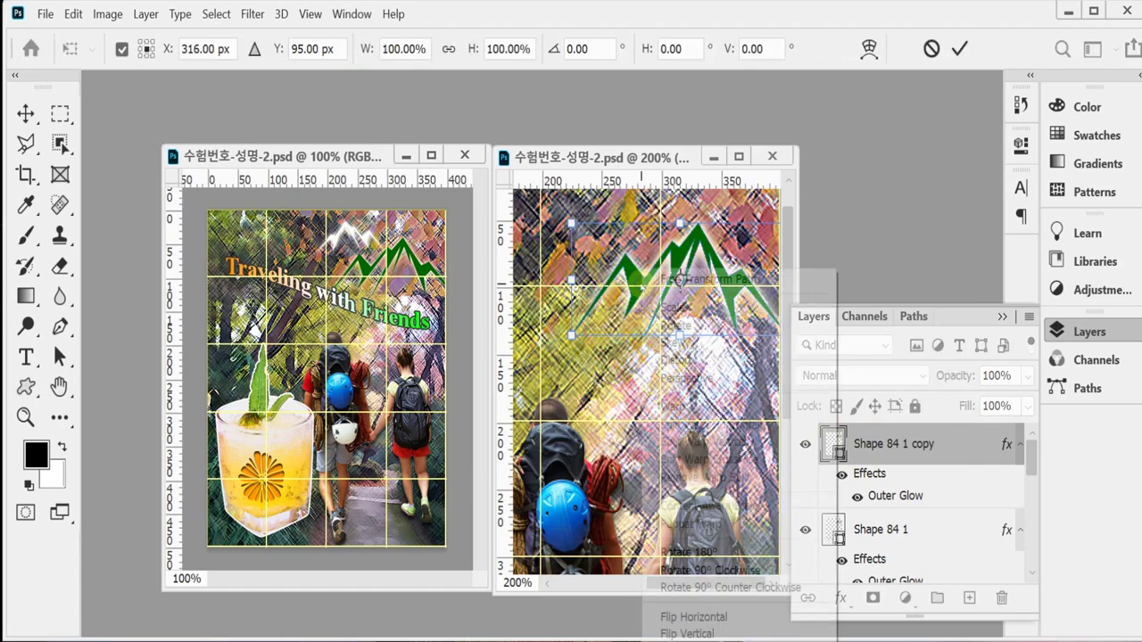
{"action": "left_click", "coordinate": [694, 617]}
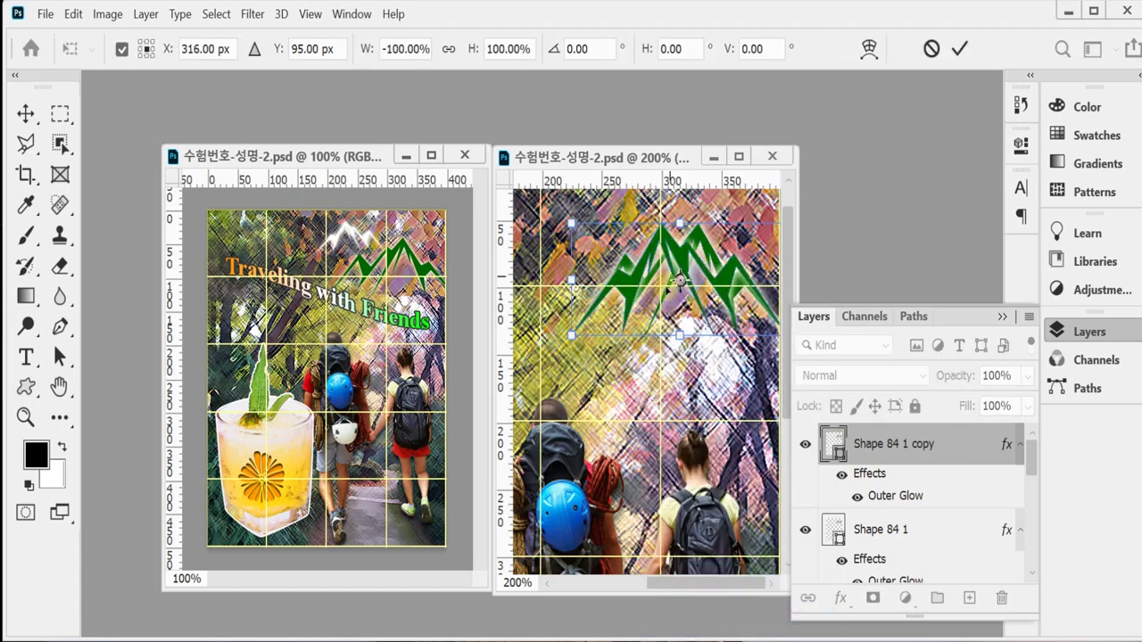
Shrink the flipped mountains to about 128 × 58 px, place them above and left of the green mountains, and apply the transform
{"action": "key", "text": "ctrl+minus"}
{"action": "left_click_drag", "start_coordinate": [695, 279], "coordinate": [641, 253]}
{"action": "left_click_drag", "start_coordinate": [707, 235], "coordinate": [682, 244]}
{"action": "left_click_drag", "start_coordinate": [698, 198], "coordinate": [671, 226]}
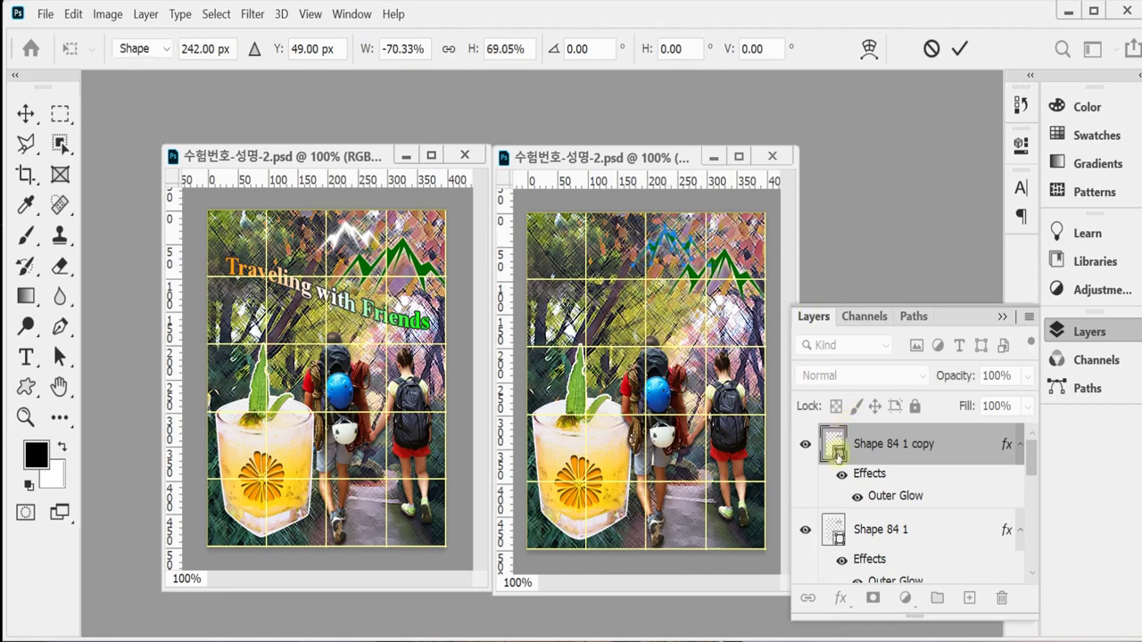
{"action": "key", "text": "Return"}
Set the smaller mountain shape's fill color to ffffff and deselect its path
{"action": "double_click", "coordinate": [836, 451]}
{"action": "left_click", "coordinate": [432, 257]}
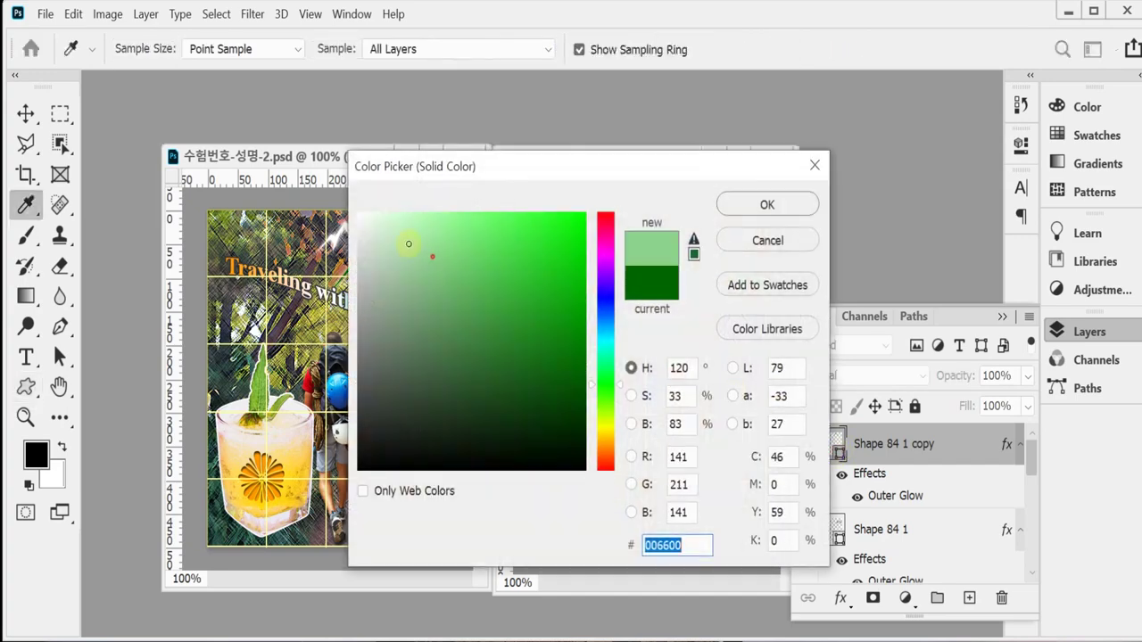
{"action": "type", "text": "ffffff"}
{"action": "left_click", "coordinate": [740, 204]}
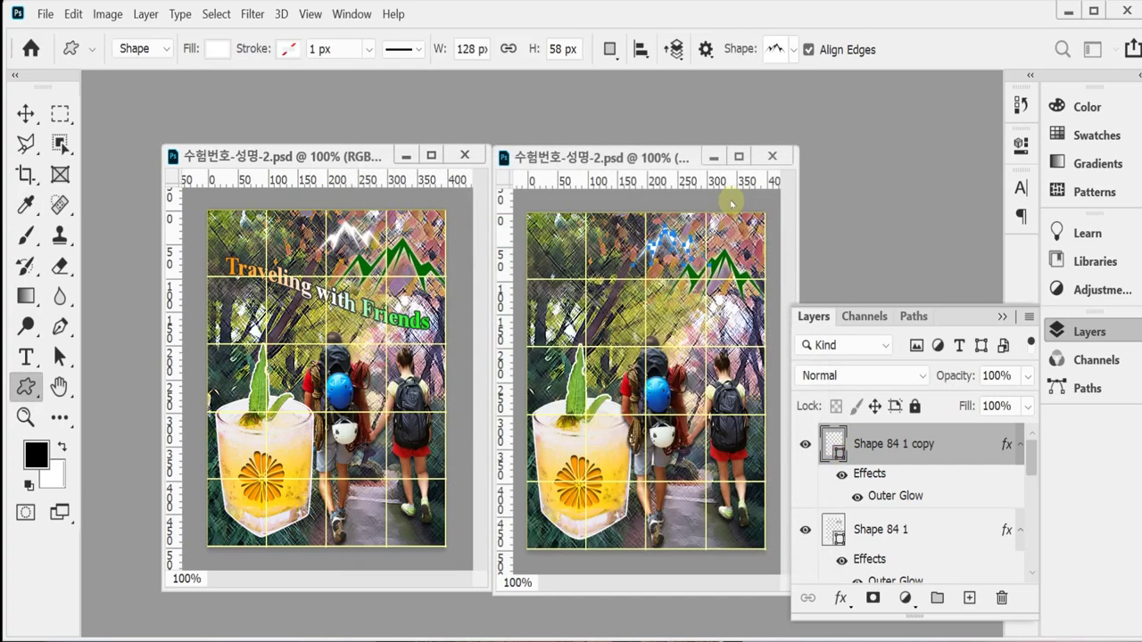
{"action": "key", "text": "Return"}
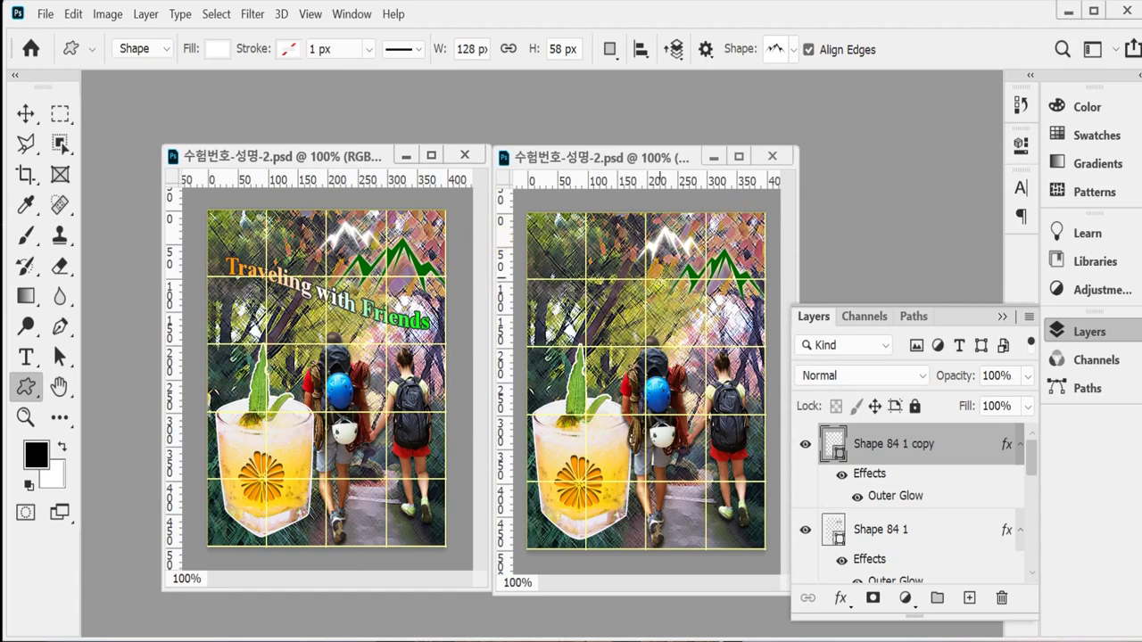
Examine the font and Warp Text settings of the "Traveling with Friends" title in the reference document
{"action": "left_click", "coordinate": [23, 357]}
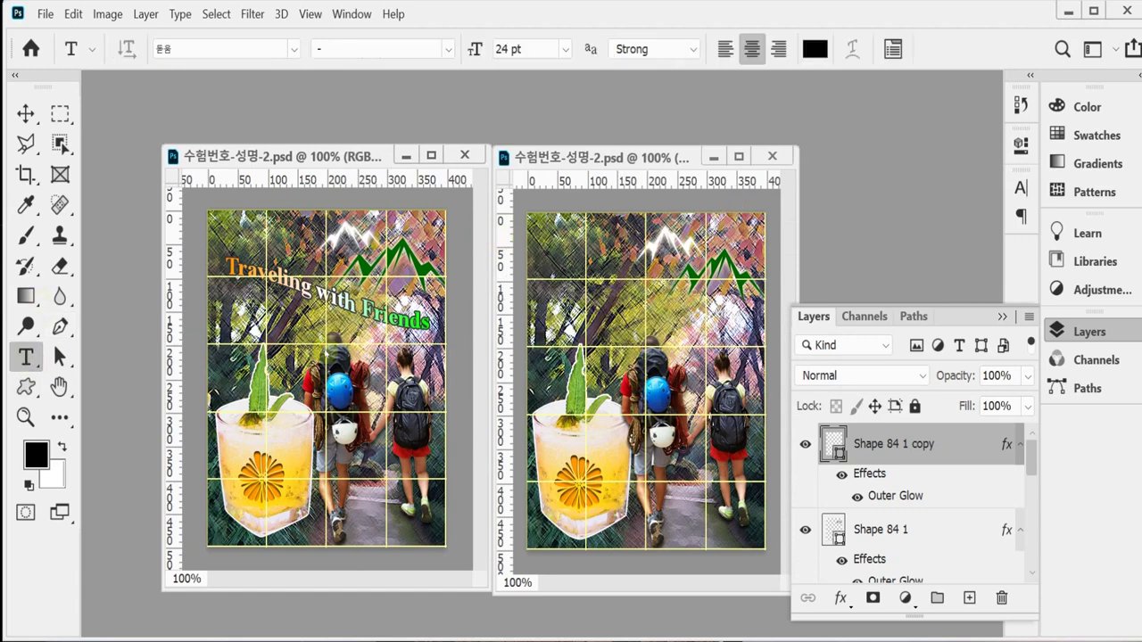
{"action": "key", "text": "ctrl+Tab"}
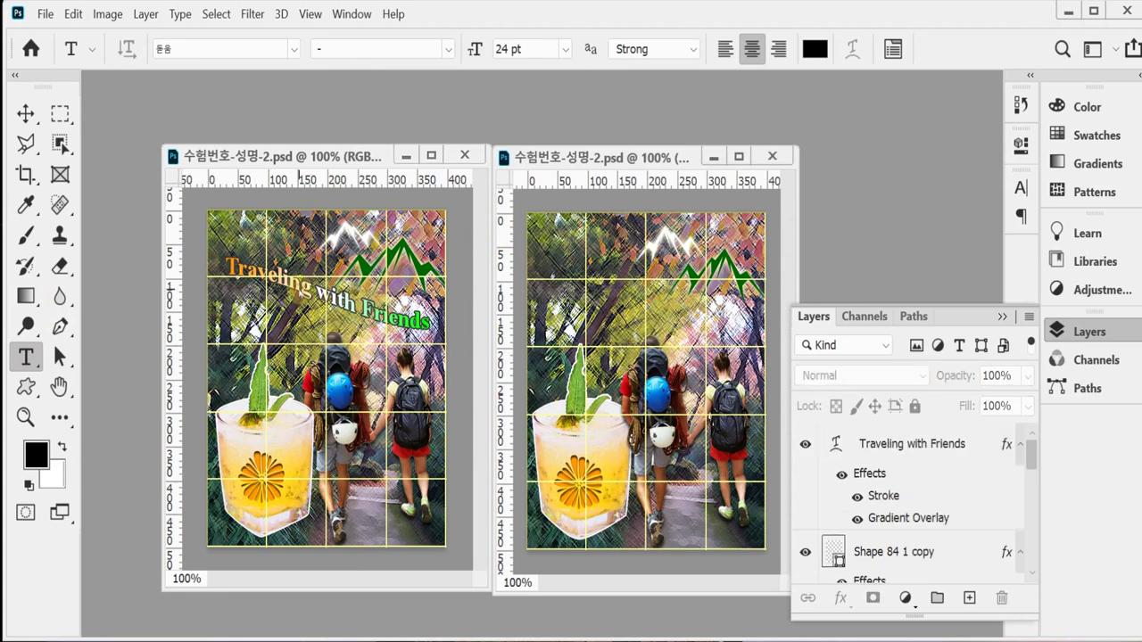
{"action": "left_click_drag", "start_coordinate": [228, 265], "coordinate": [428, 323]}
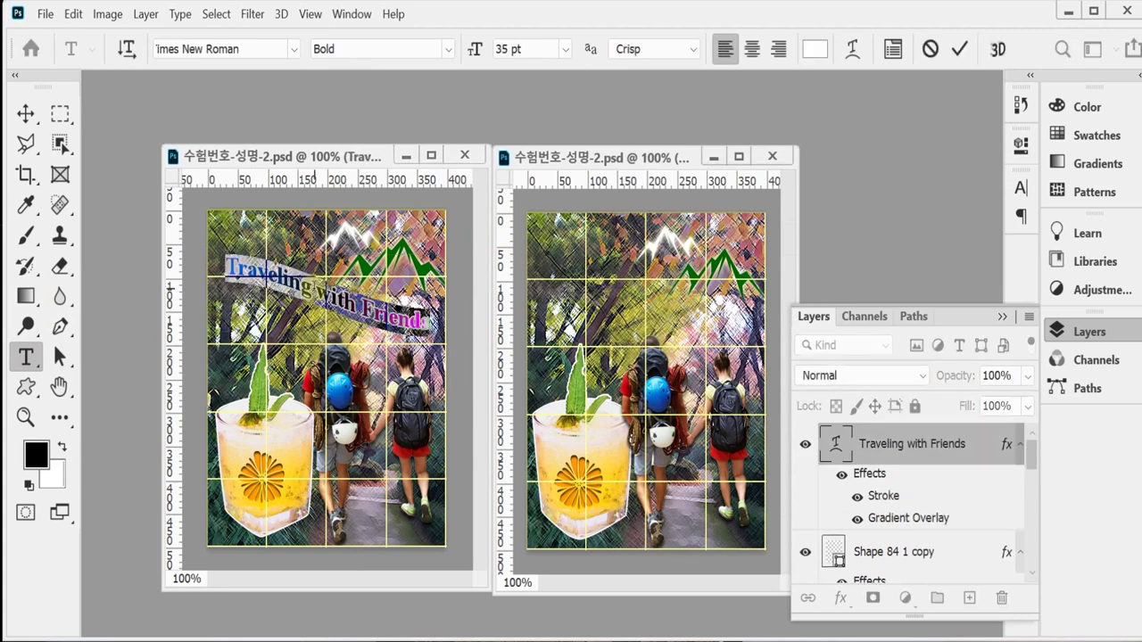
{"action": "left_click", "coordinate": [260, 50]}
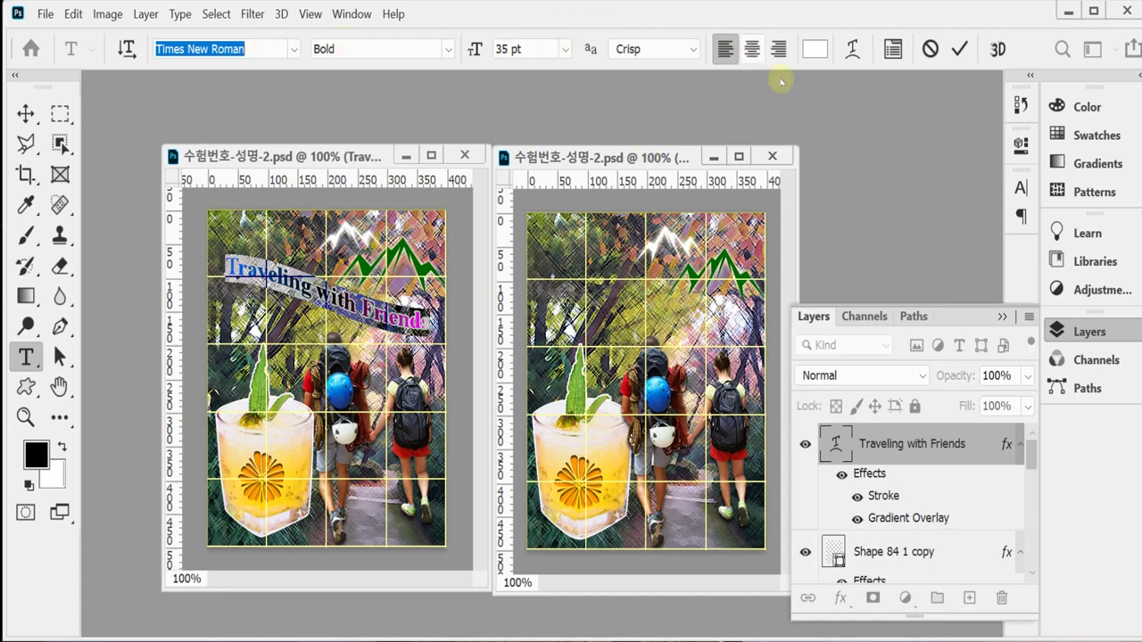
{"action": "left_click", "coordinate": [851, 50]}
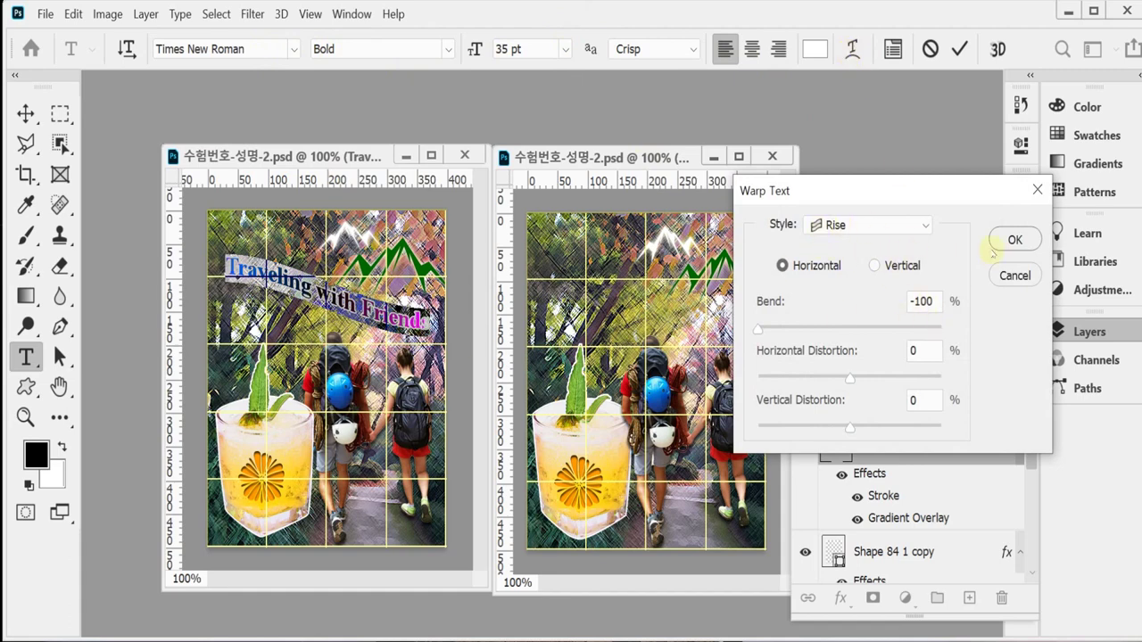
{"action": "left_click", "coordinate": [1014, 239]}
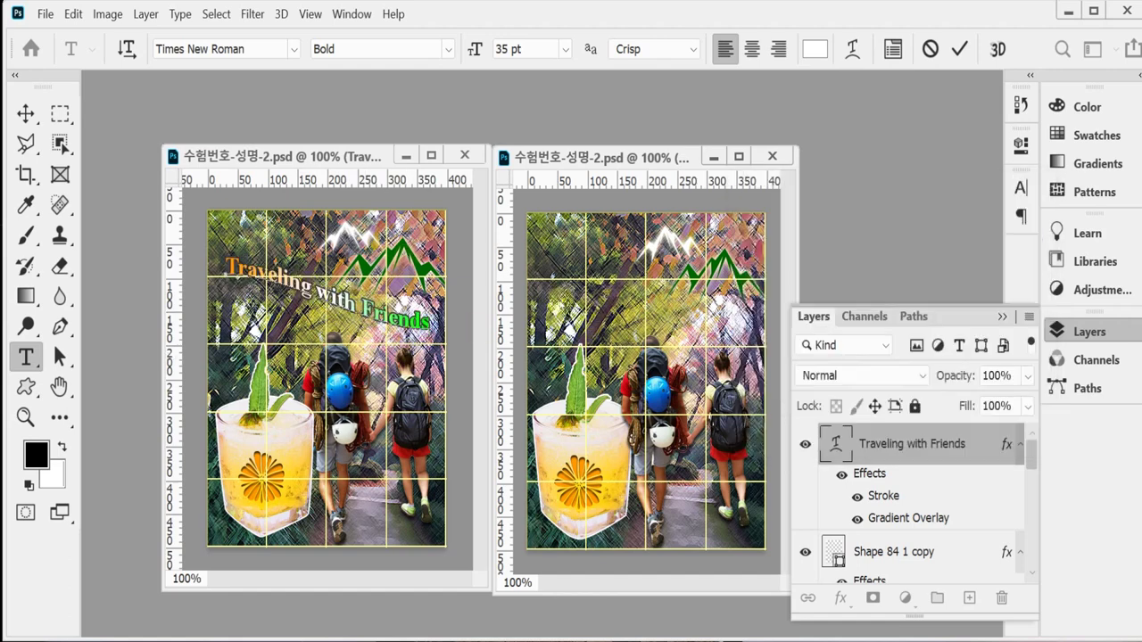
Copy the "Traveling with Friends" title from the reference document into the working poster at the matching position
{"action": "left_click_drag", "start_coordinate": [398, 316], "coordinate": [727, 312]}
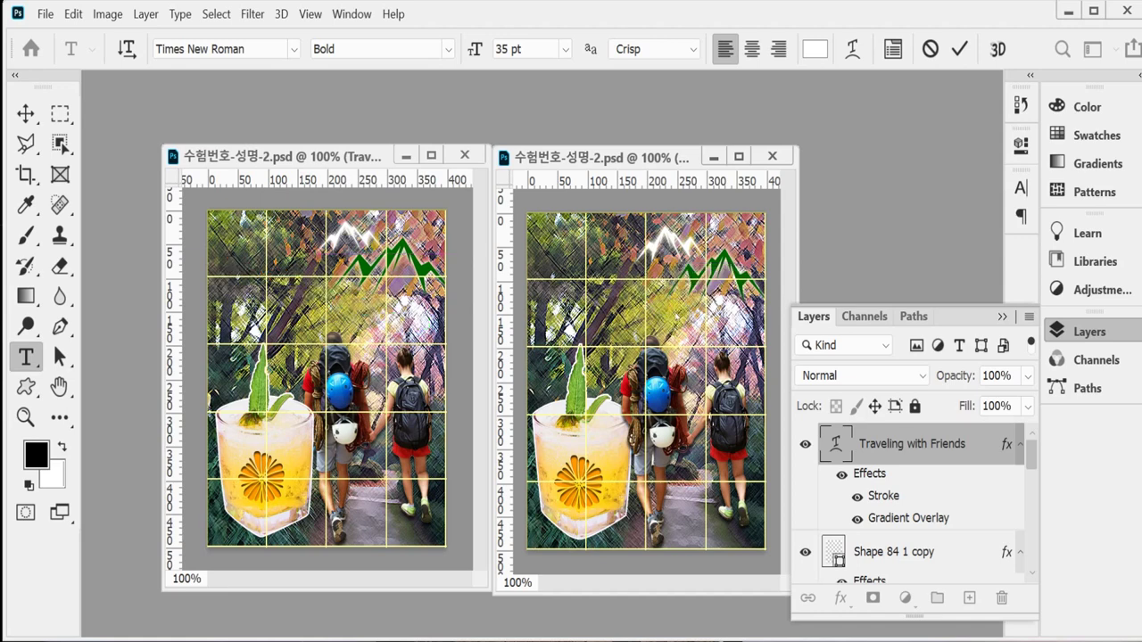
{"action": "left_click", "coordinate": [25, 114]}
{"action": "left_click", "coordinate": [345, 323]}
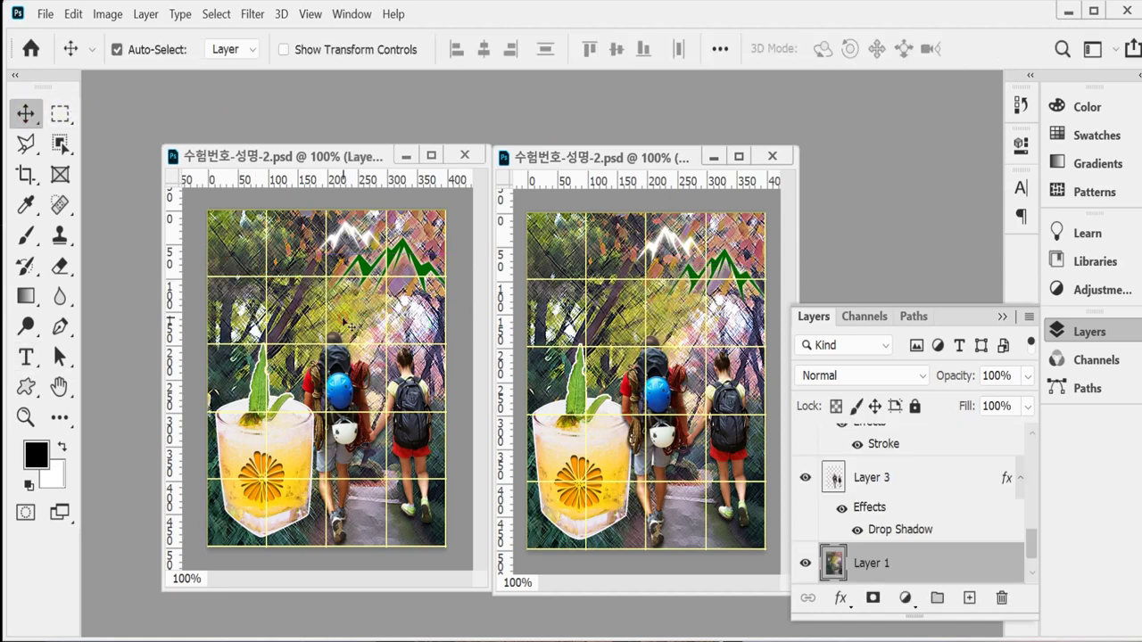
{"action": "key", "text": "ctrl+z"}
{"action": "left_click_drag", "start_coordinate": [351, 314], "coordinate": [664, 306]}
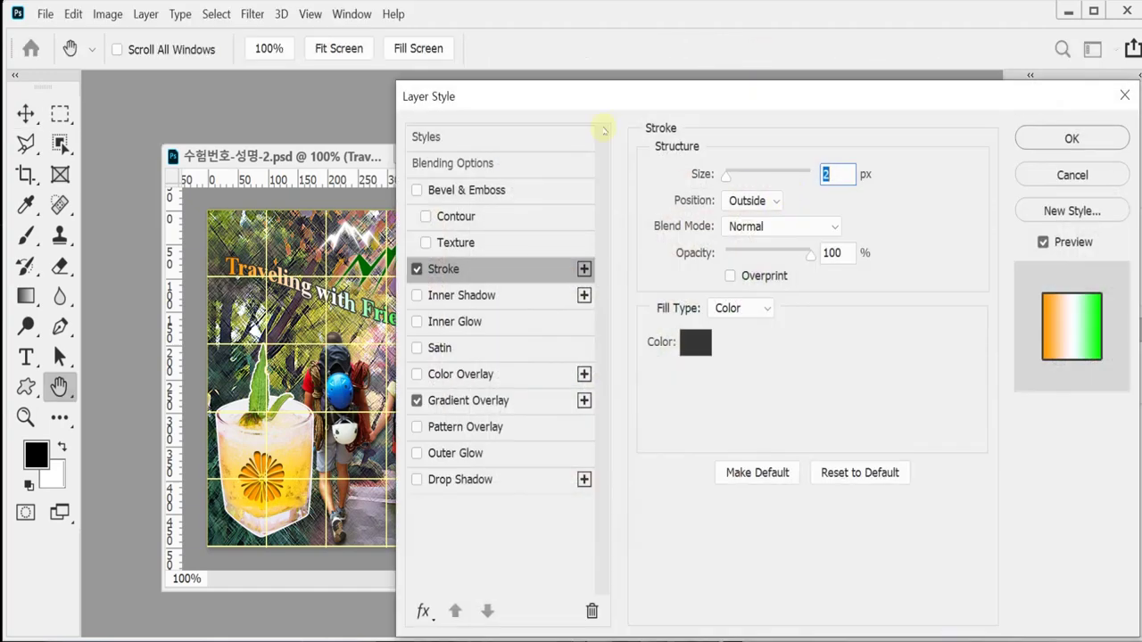
Examine the reference title's Stroke settings and the end color stops of its Gradient Overlay
{"action": "left_click", "coordinate": [839, 175]}
{"action": "left_click", "coordinate": [485, 400]}
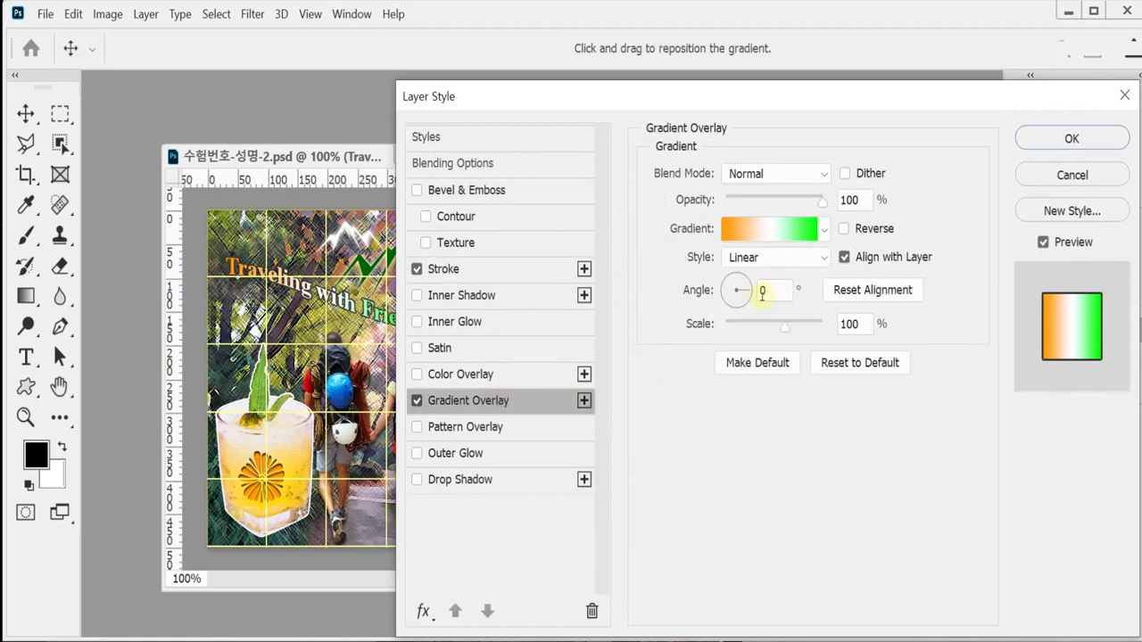
{"action": "left_click", "coordinate": [764, 234]}
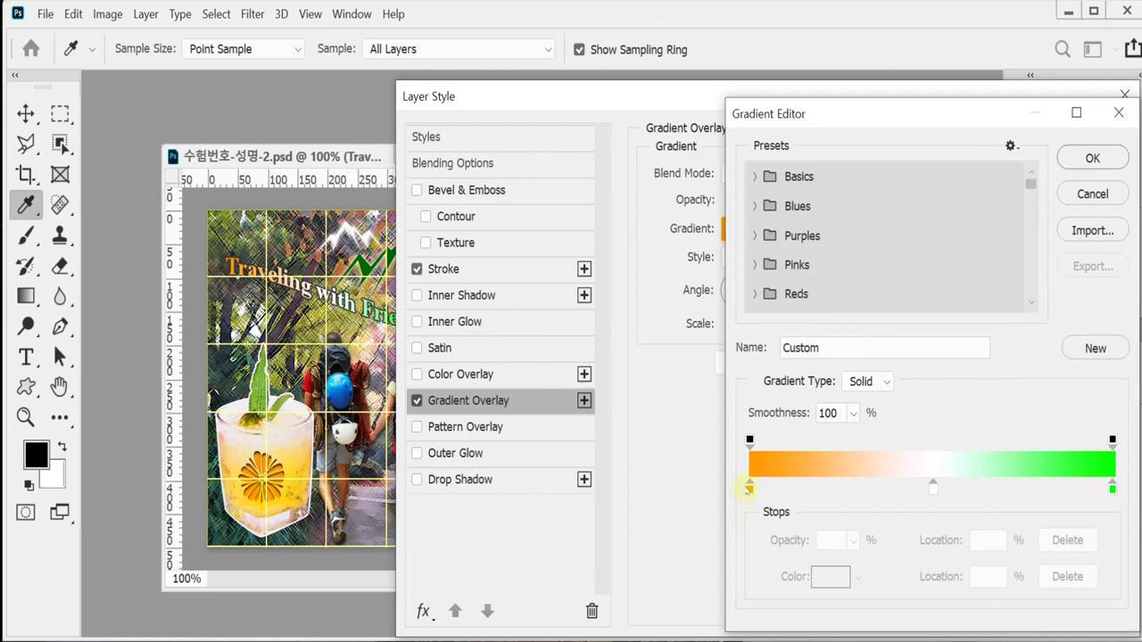
{"action": "left_click", "coordinate": [749, 487]}
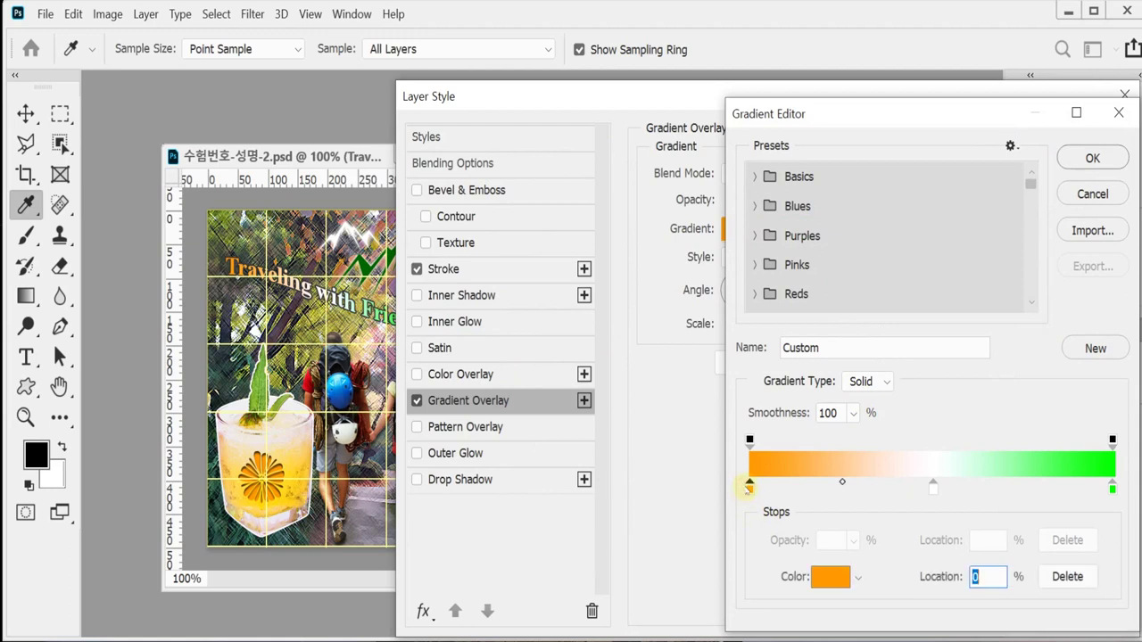
{"action": "left_click", "coordinate": [1112, 487]}
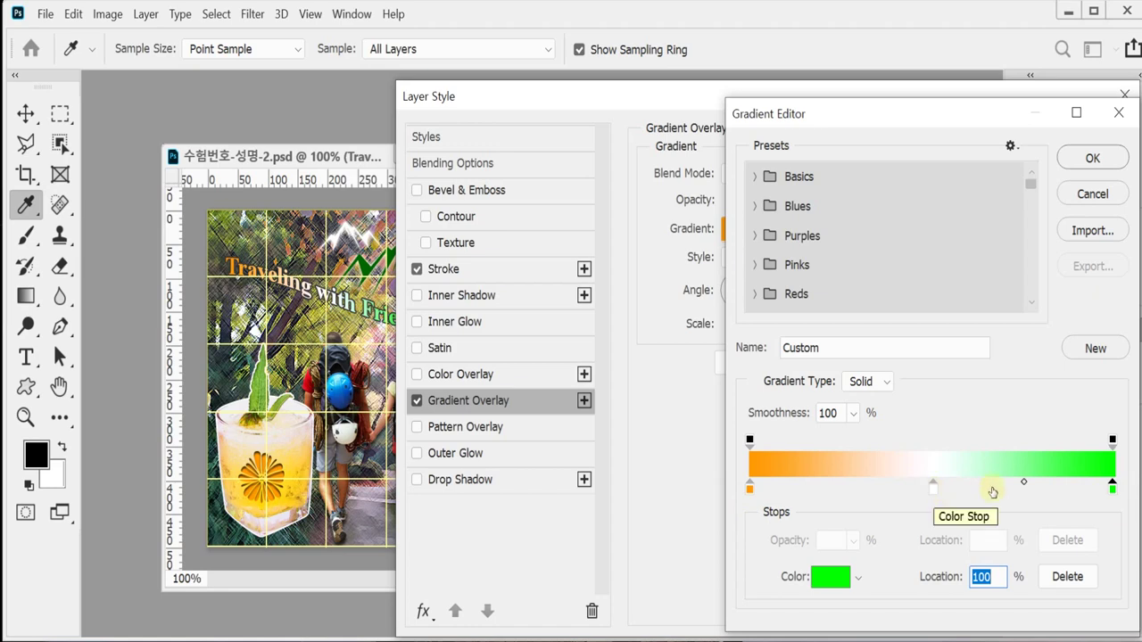
Try an extra green color stop in the title's gradient, remove it, and check the middle stop's color
{"action": "left_click", "coordinate": [995, 489]}
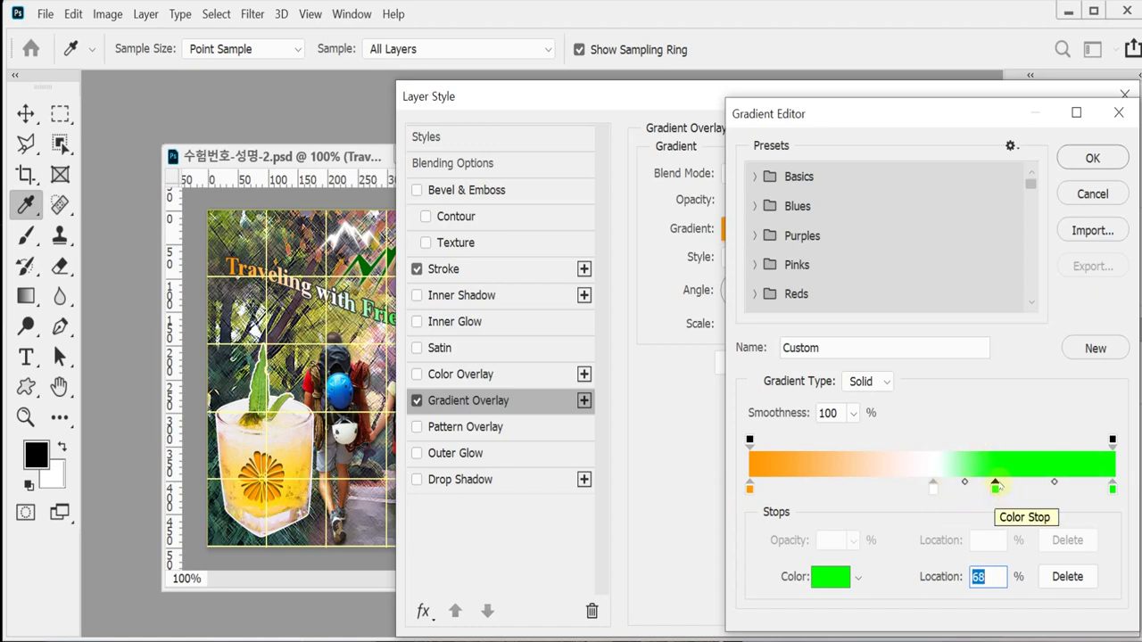
{"action": "left_click_drag", "start_coordinate": [996, 489], "coordinate": [1004, 540]}
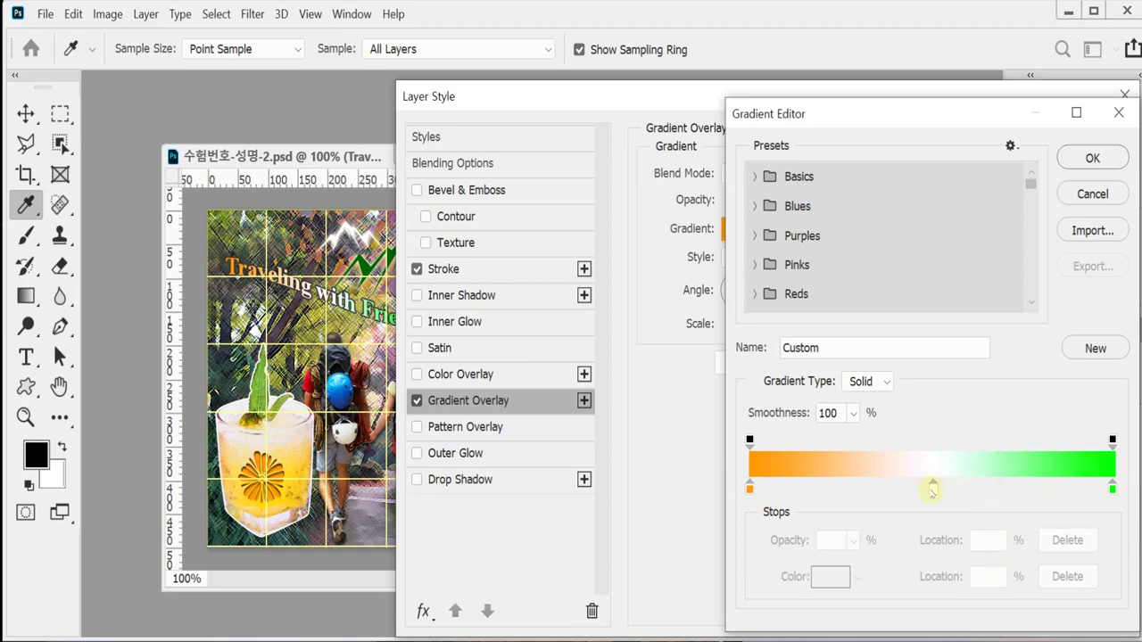
{"action": "left_click", "coordinate": [933, 487]}
{"action": "double_click", "coordinate": [933, 486]}
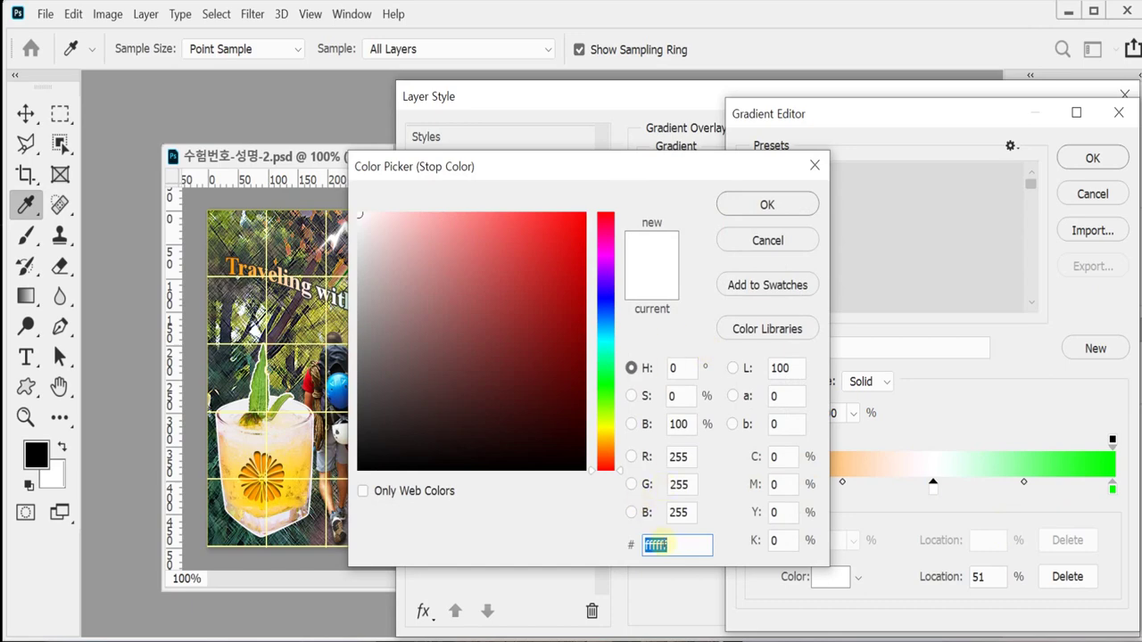
{"action": "left_click", "coordinate": [786, 239]}
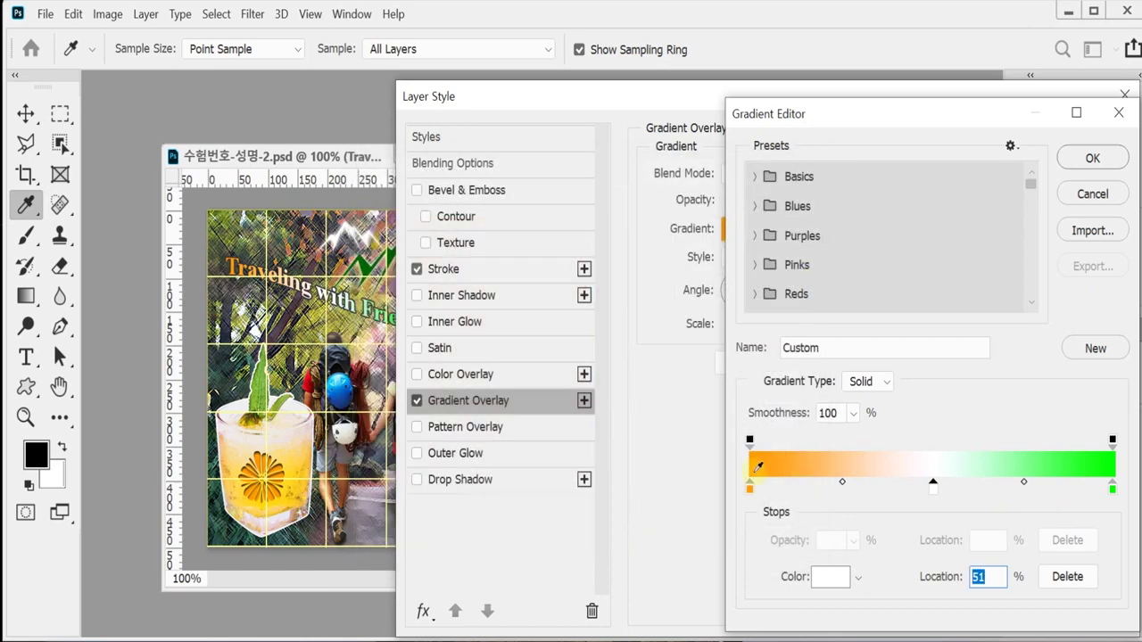
{"action": "left_click", "coordinate": [1079, 157]}
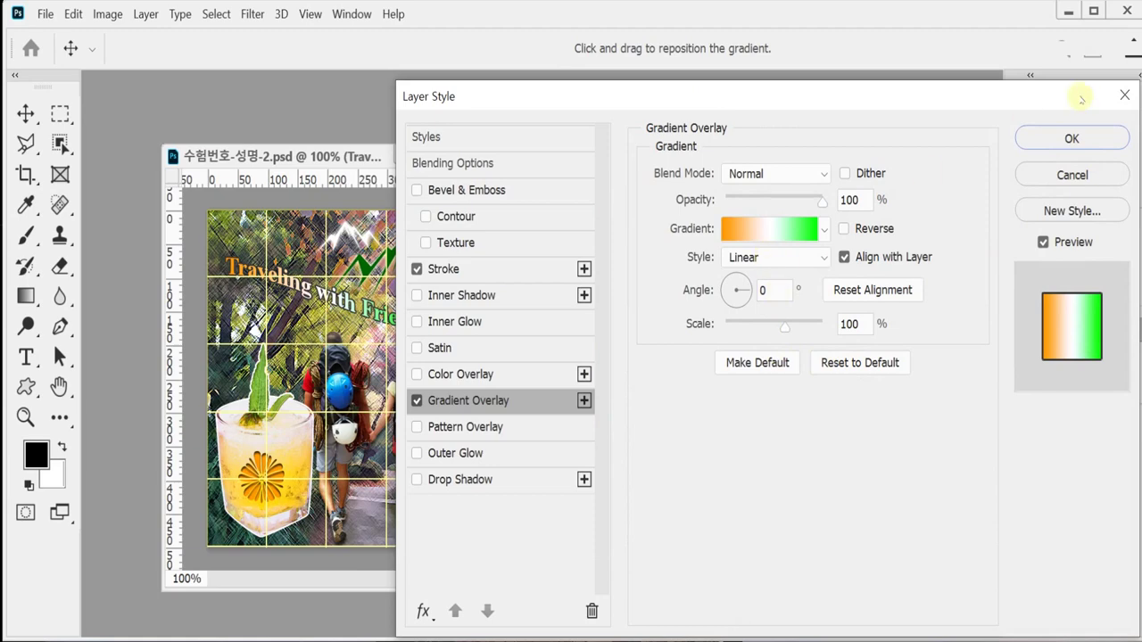
{"action": "left_click", "coordinate": [1071, 137]}
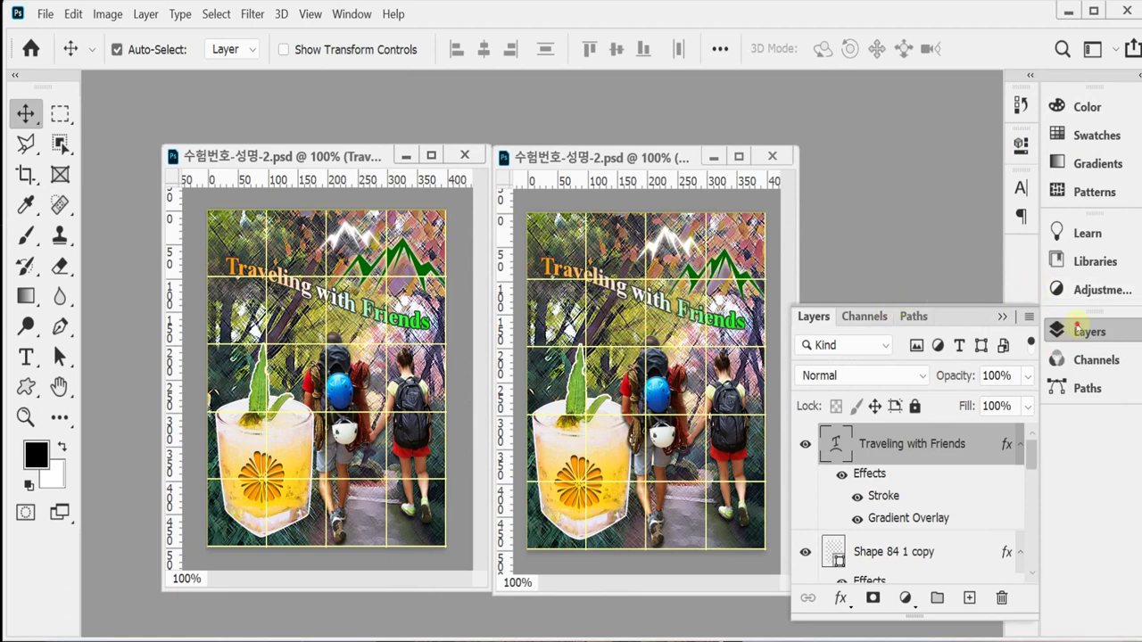
Collapse the layer list and hide the grid overlay on the working poster
{"action": "left_click", "coordinate": [1079, 327]}
{"action": "key", "text": "ctrl+apostrophe"}
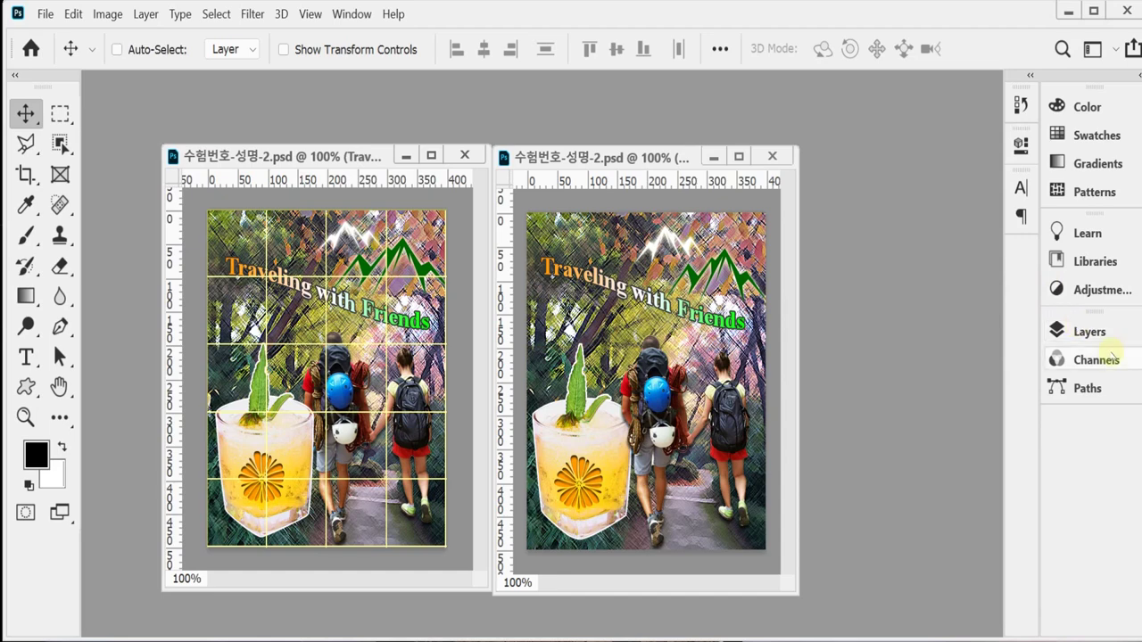
{"action": "key", "text": "ctrl+shift+s"}
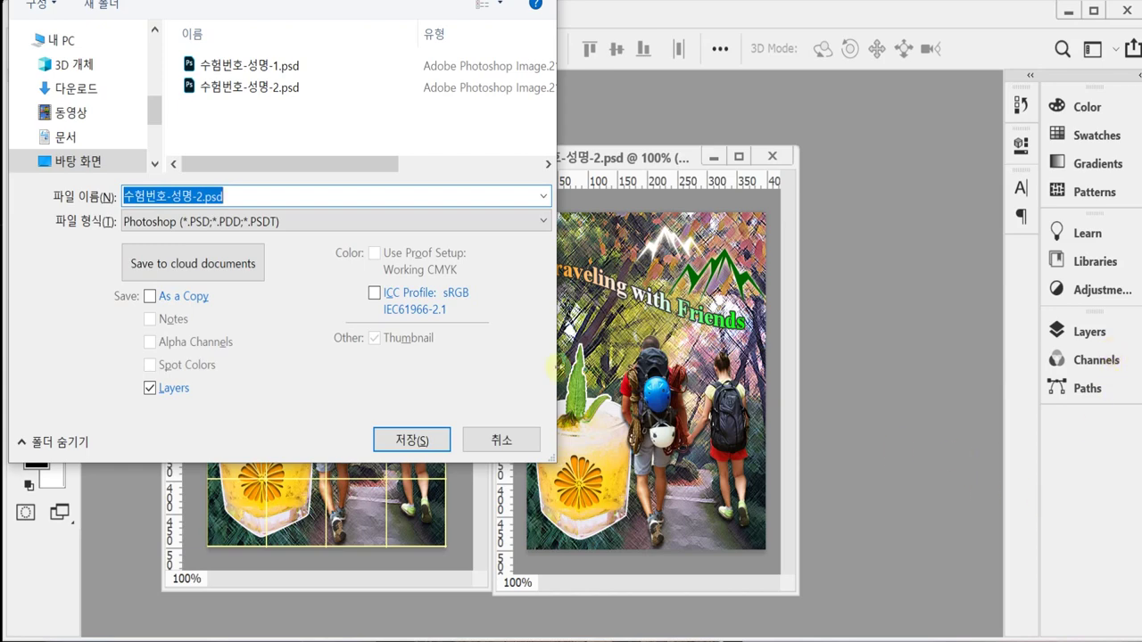
{"action": "left_click", "coordinate": [518, 452]}
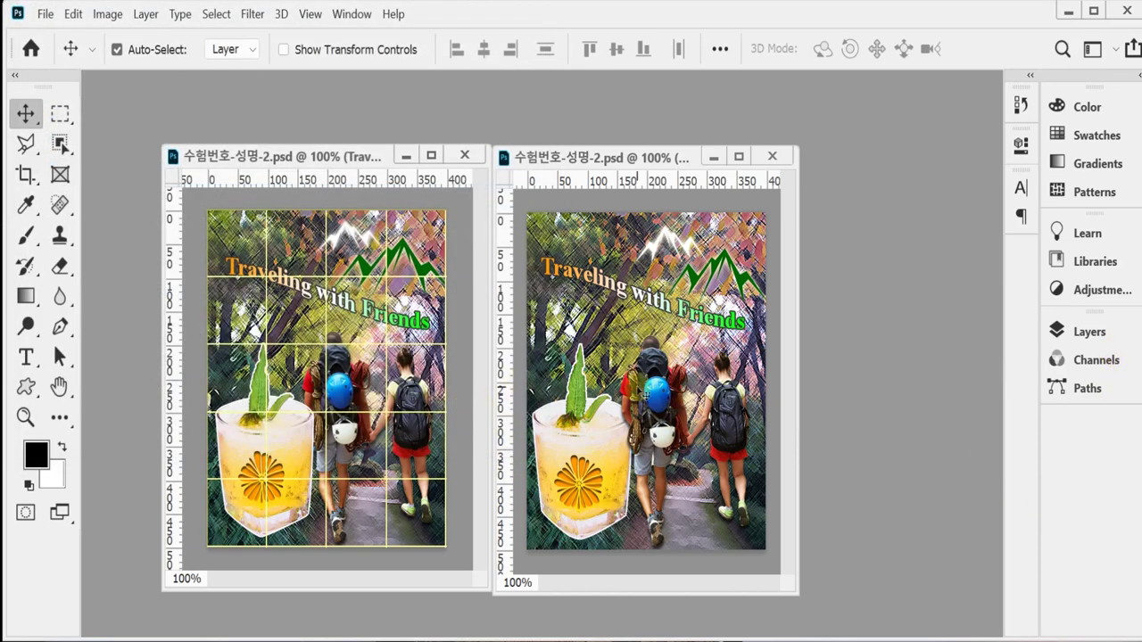
{"action": "key", "text": "ctrl"}
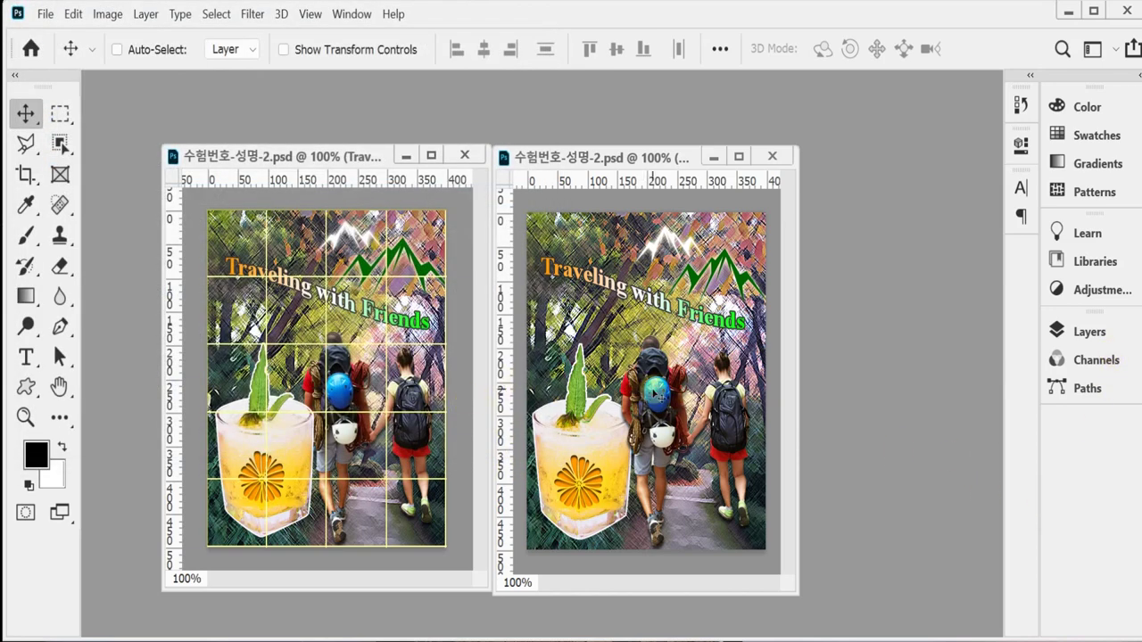
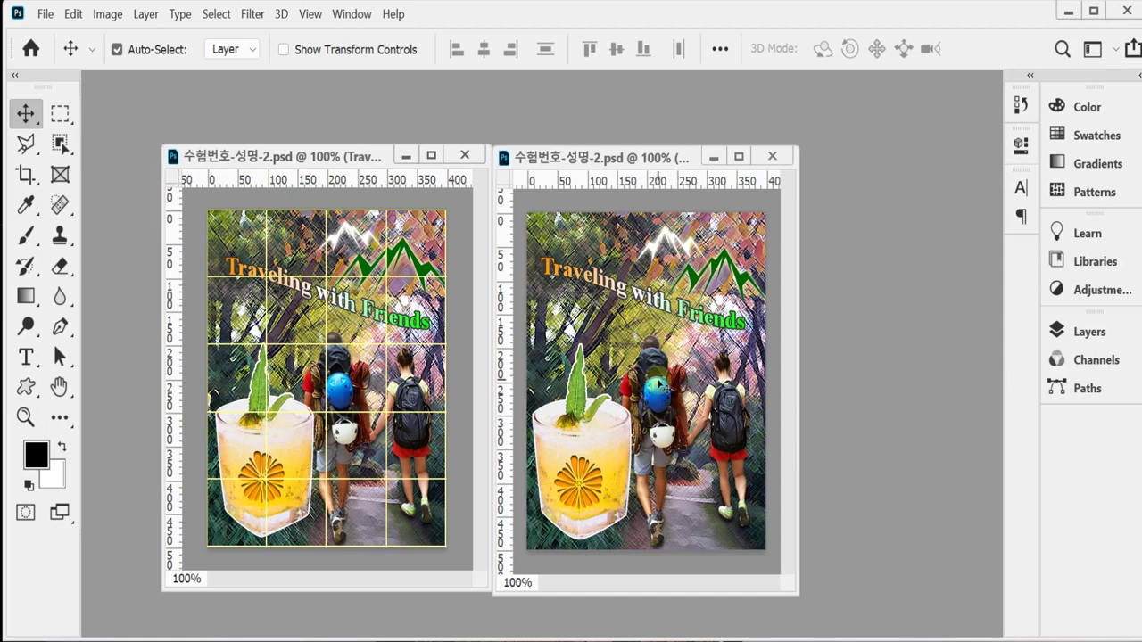
{"action": "right_click", "coordinate": [25, 112]}
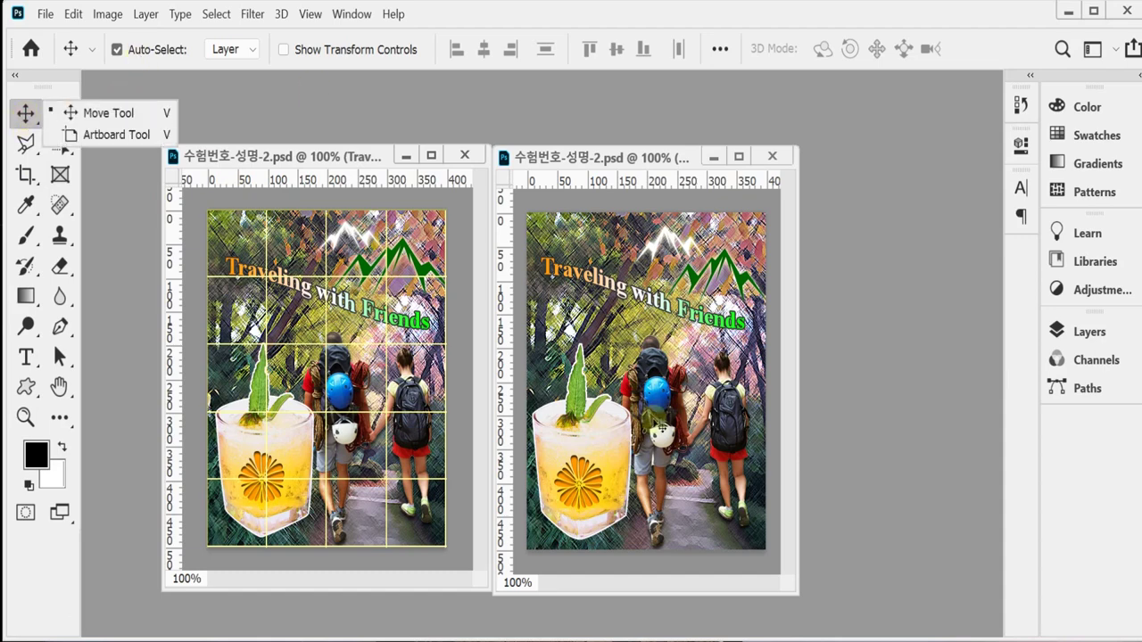
{"action": "left_click", "coordinate": [650, 403]}
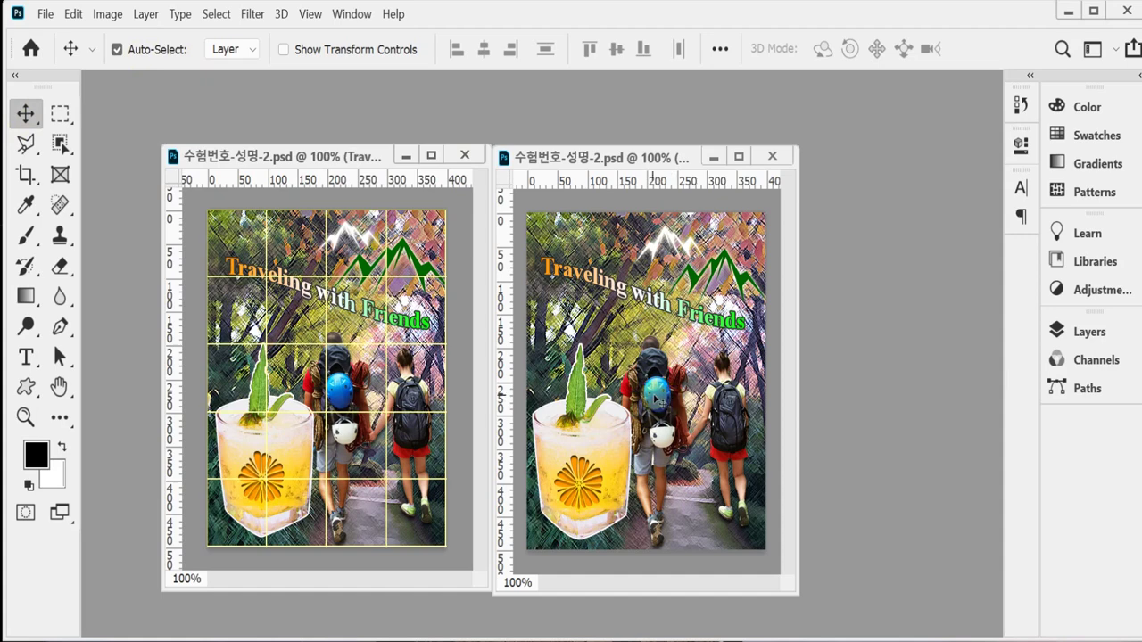
{"action": "key", "text": "ctrl"}
{"action": "key", "text": "ctrl"}
{"action": "key", "text": "ctrl"}
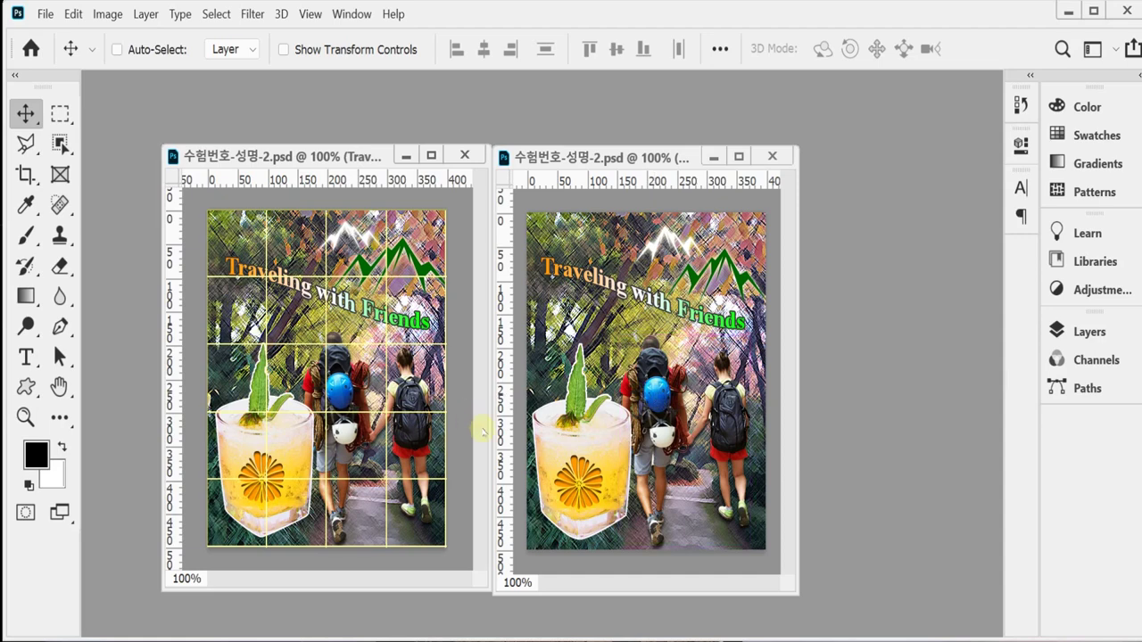
Save the finished poster as 수험번호-성명-2.jpg in the Documents GTQ folder, replacing the existing file, with JPEG quality 8
{"action": "key", "text": "ctrl+shift+s"}
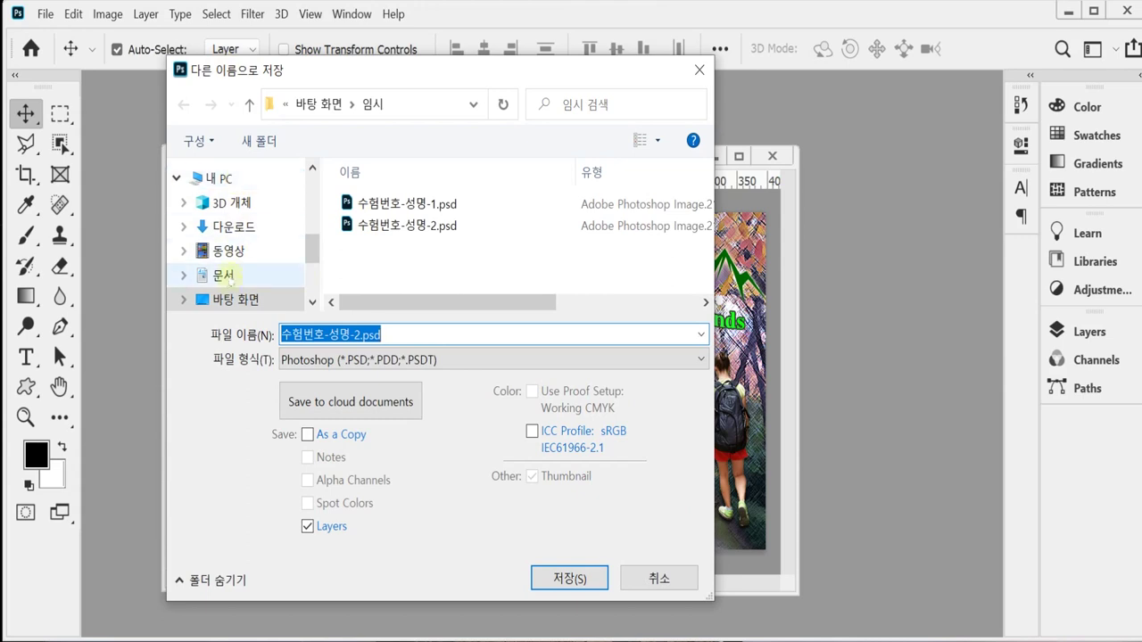
{"action": "left_click", "coordinate": [225, 275]}
{"action": "scroll", "coordinate": [432, 268], "scroll_direction": "down", "scroll_amount": 5}
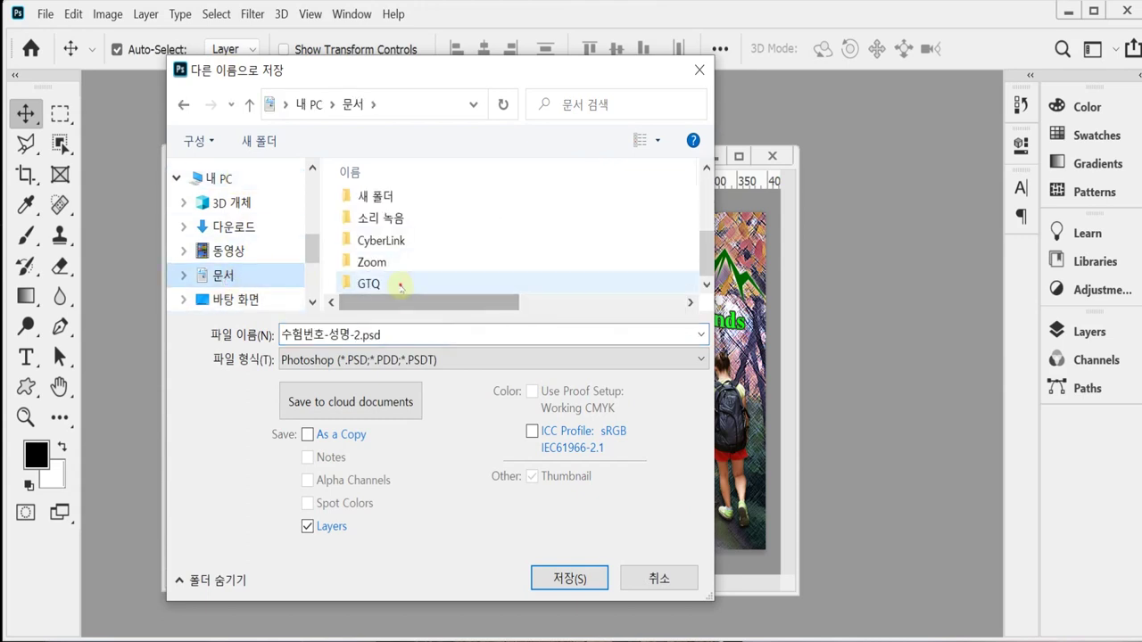
{"action": "double_click", "coordinate": [400, 284]}
{"action": "left_click", "coordinate": [330, 361]}
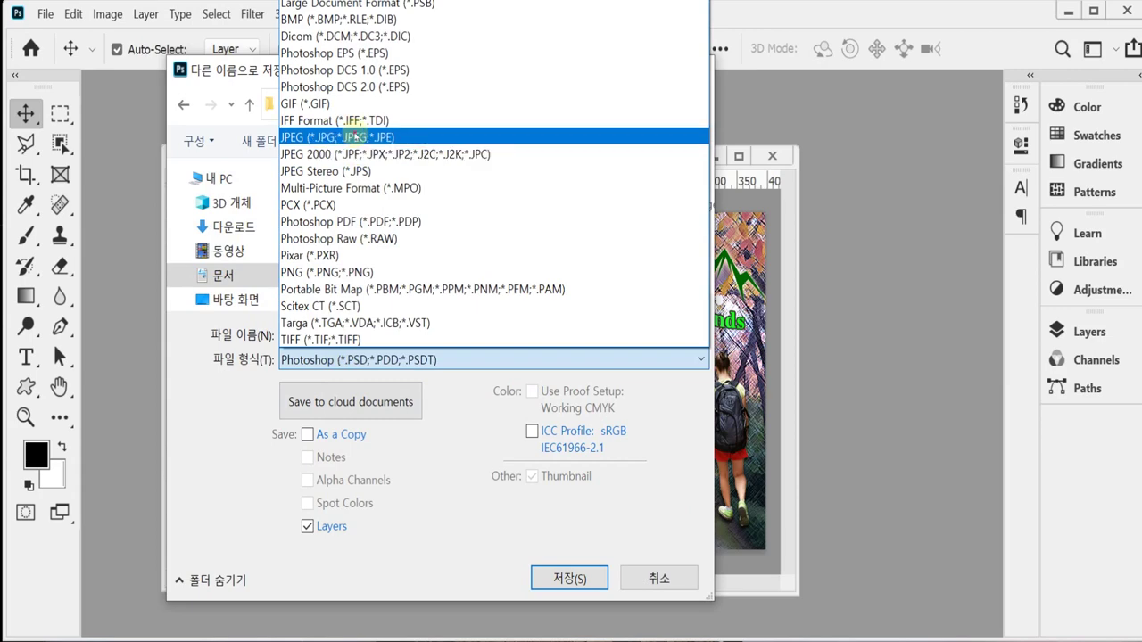
{"action": "left_click", "coordinate": [355, 136]}
{"action": "left_click", "coordinate": [569, 578]}
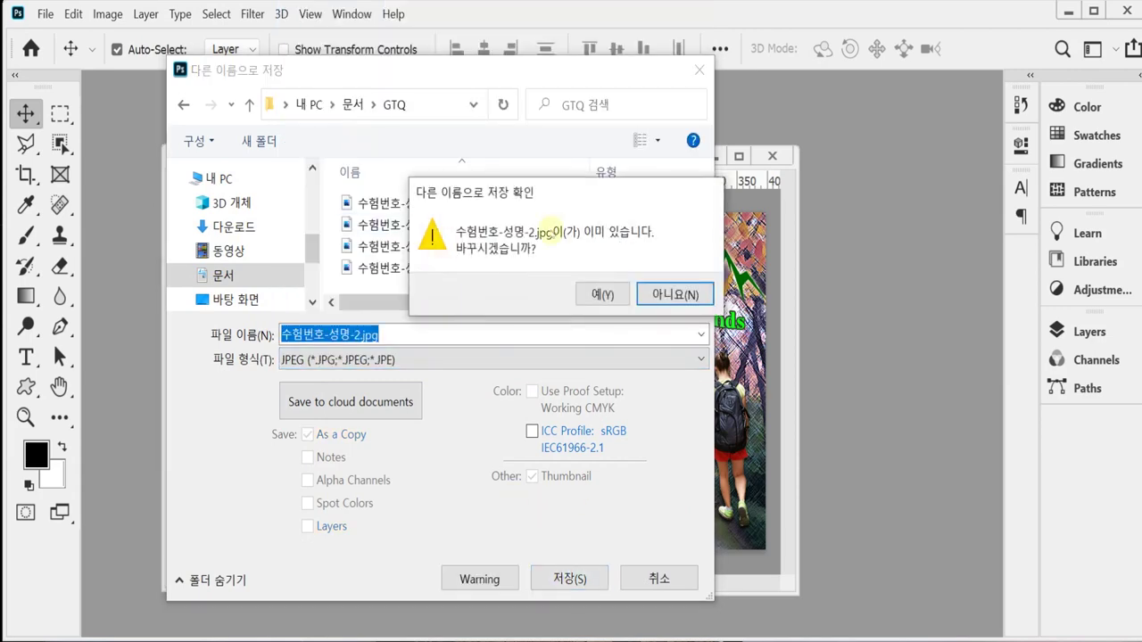
{"action": "left_click", "coordinate": [602, 294]}
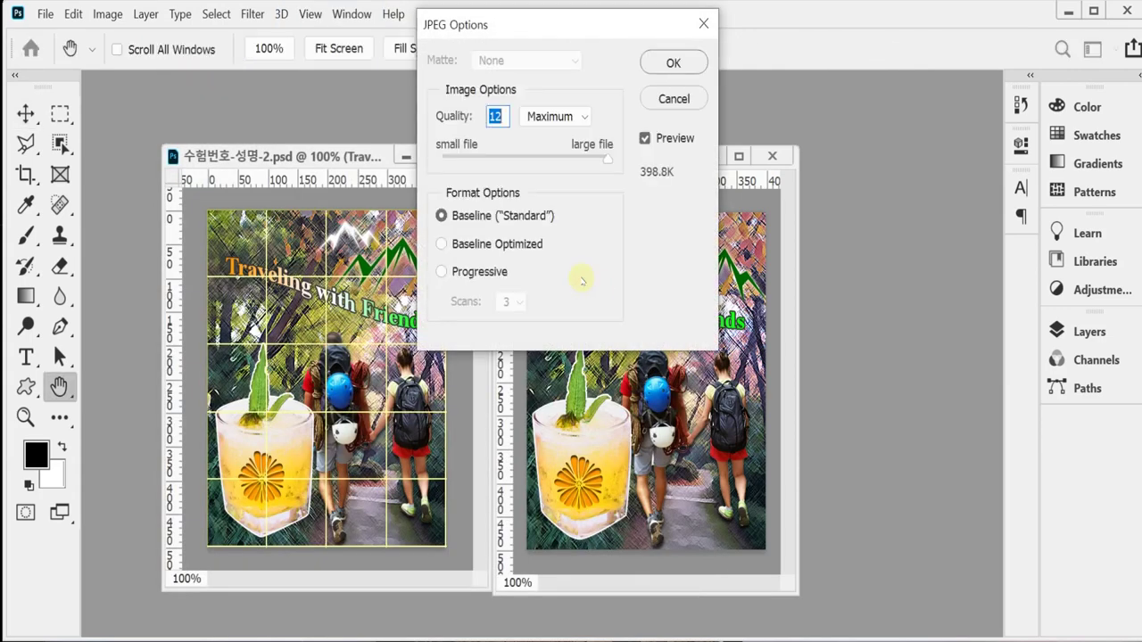
{"action": "type", "text": "8"}
{"action": "key", "text": "Return"}
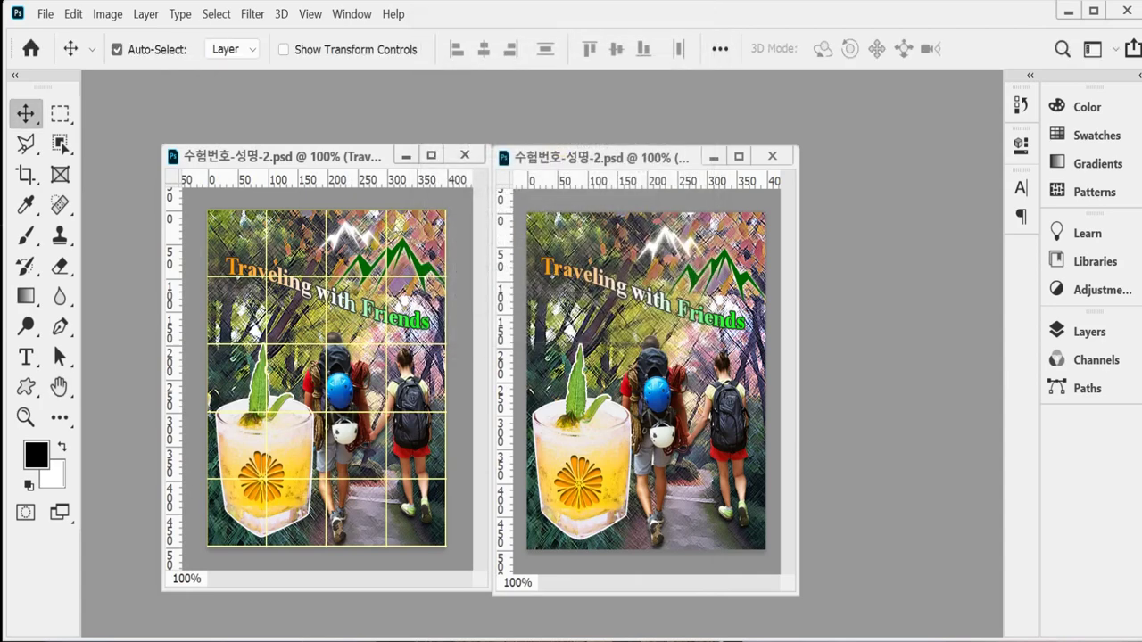
Resize the finished poster image to 40 × 50 pixels
{"action": "left_click", "coordinate": [107, 13]}
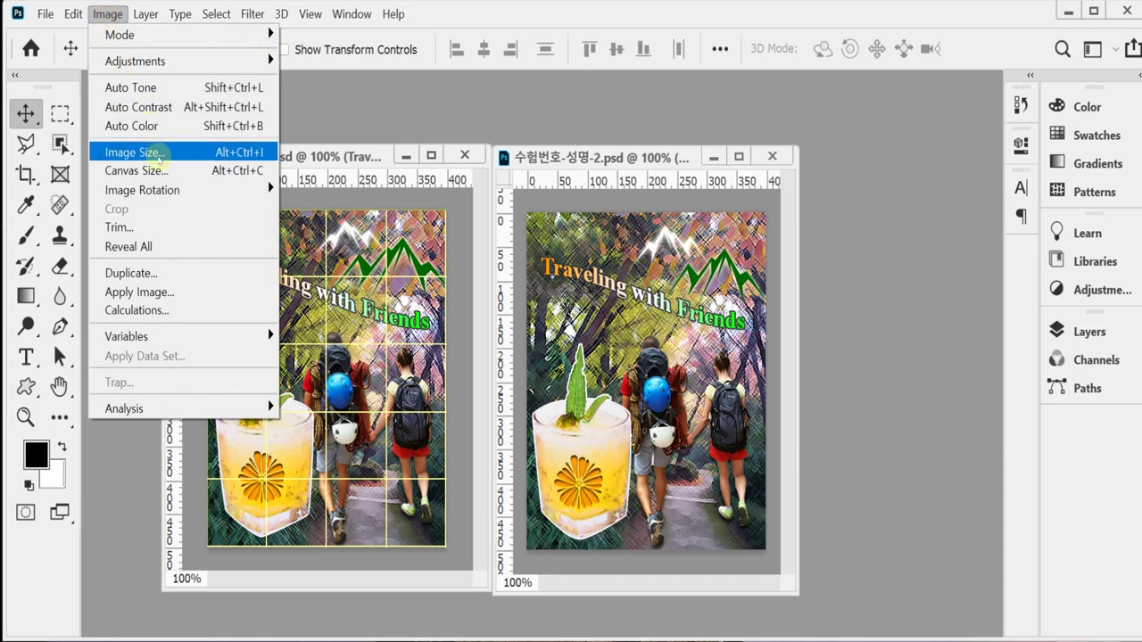
{"action": "left_click", "coordinate": [133, 151]}
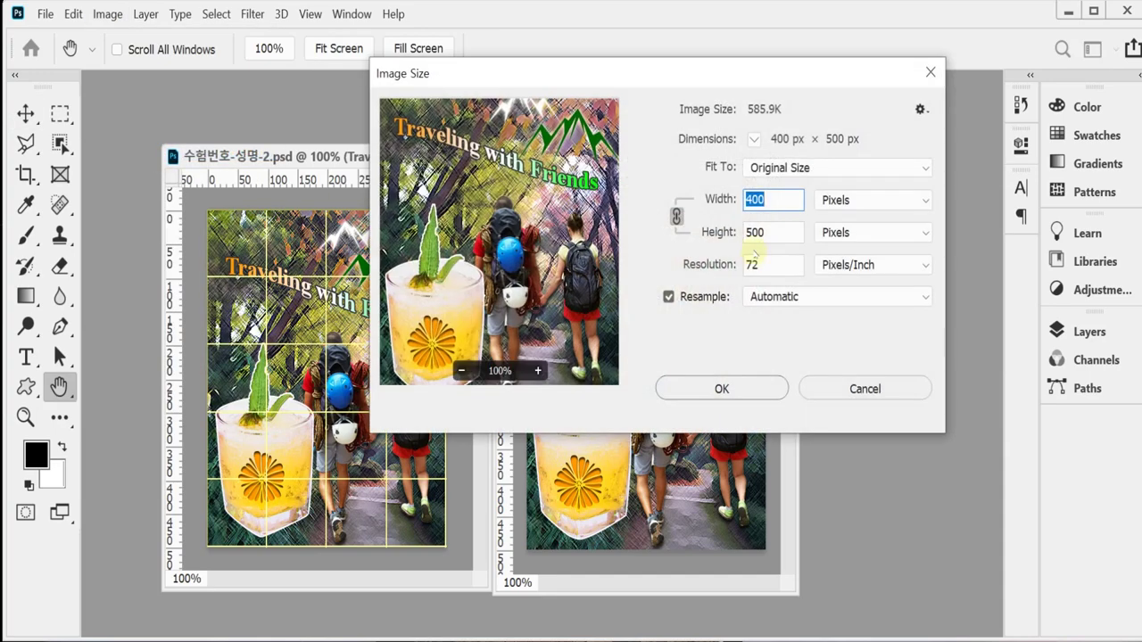
{"action": "type", "text": "40"}
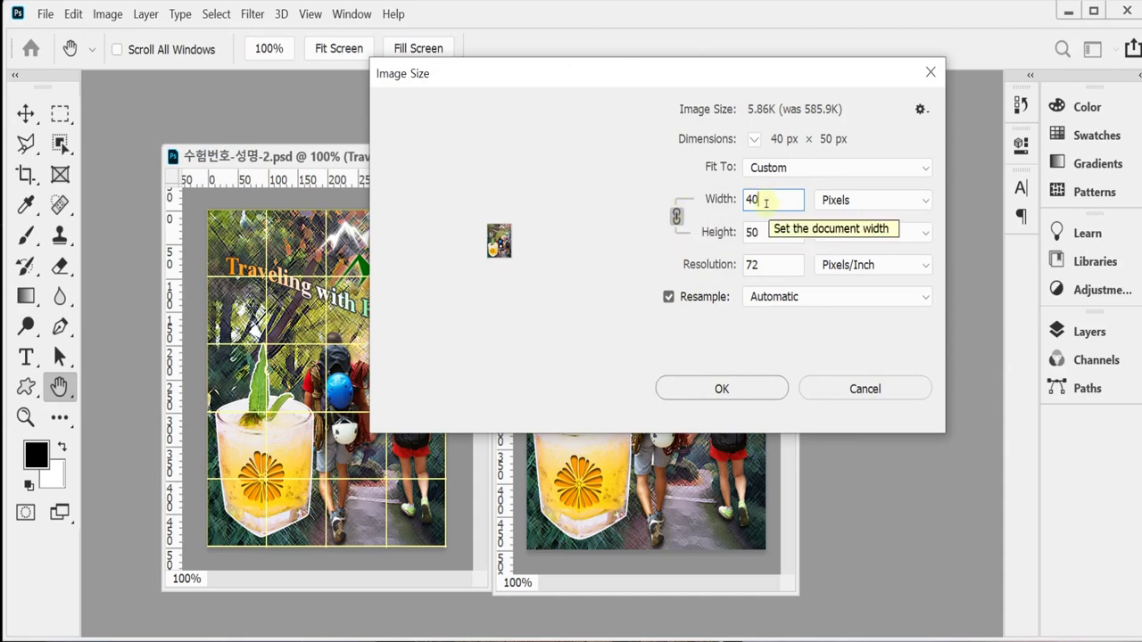
{"action": "left_click", "coordinate": [752, 389]}
{"action": "key", "text": "v"}
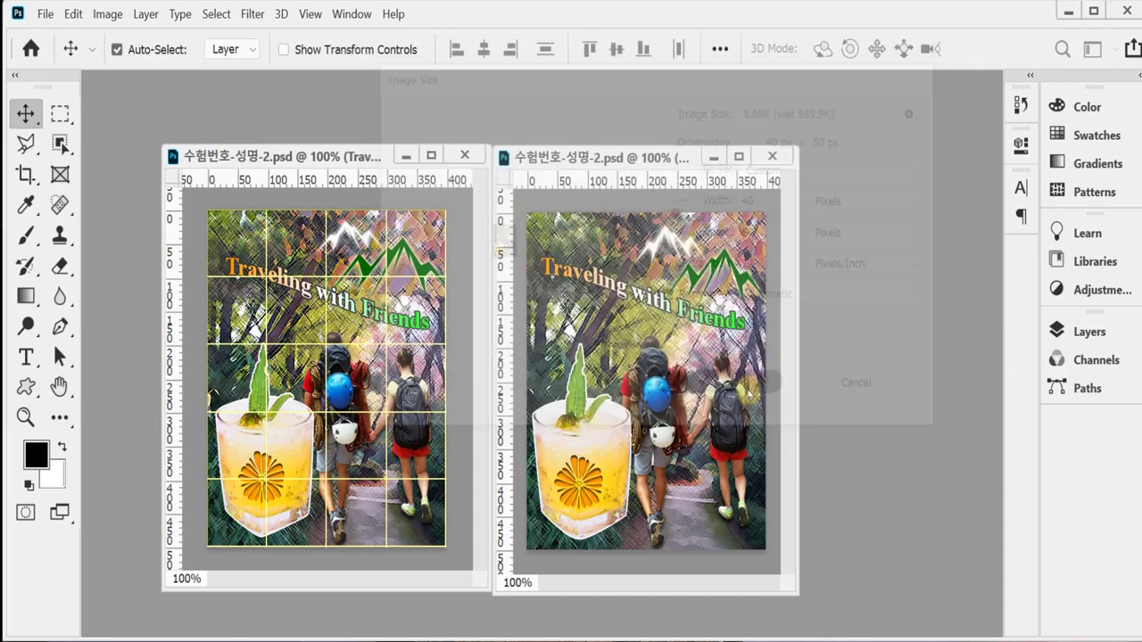
{"action": "key", "text": "ctrl"}
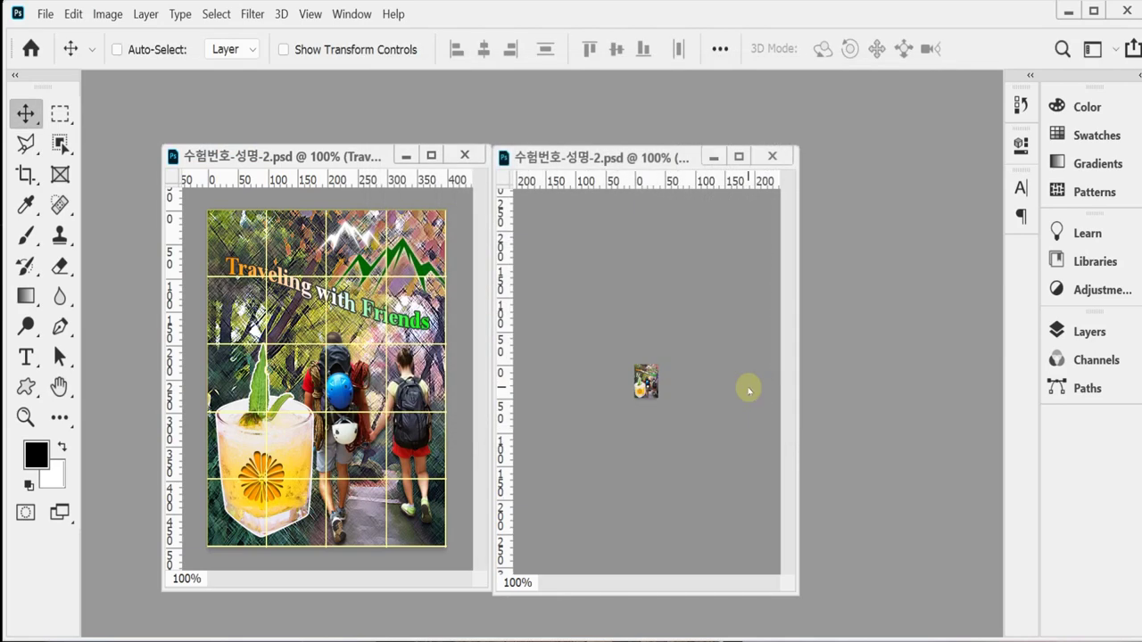
Save the reduced poster with its layers as 수험번호-성명-2.psd in the Documents GTQ folder
{"action": "key", "text": "ctrl+shift+s"}
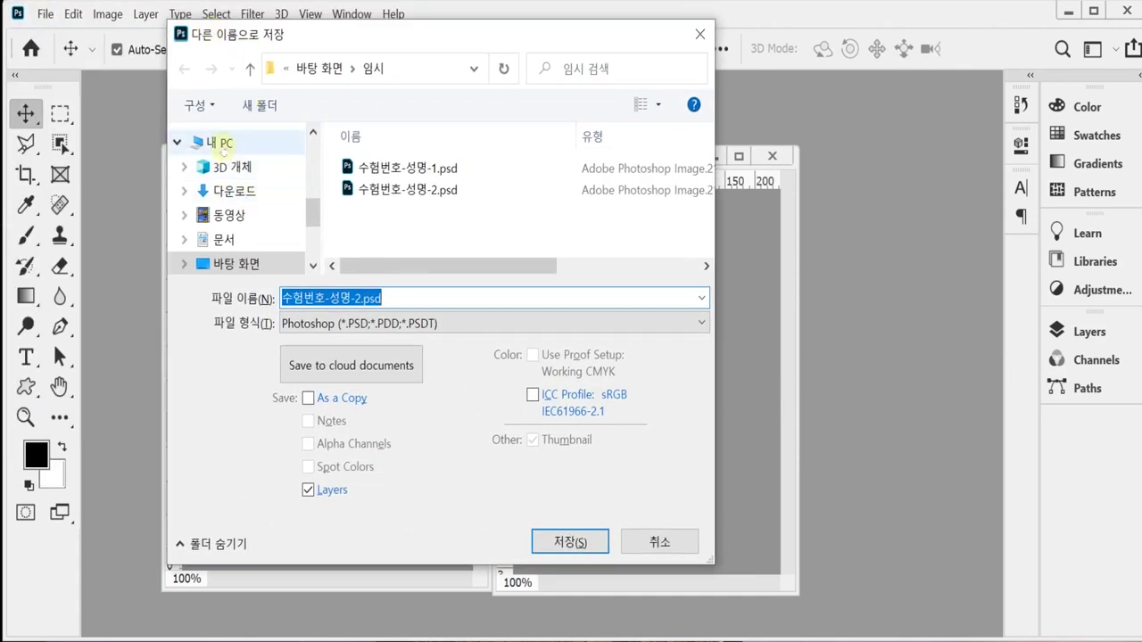
{"action": "left_click", "coordinate": [223, 239]}
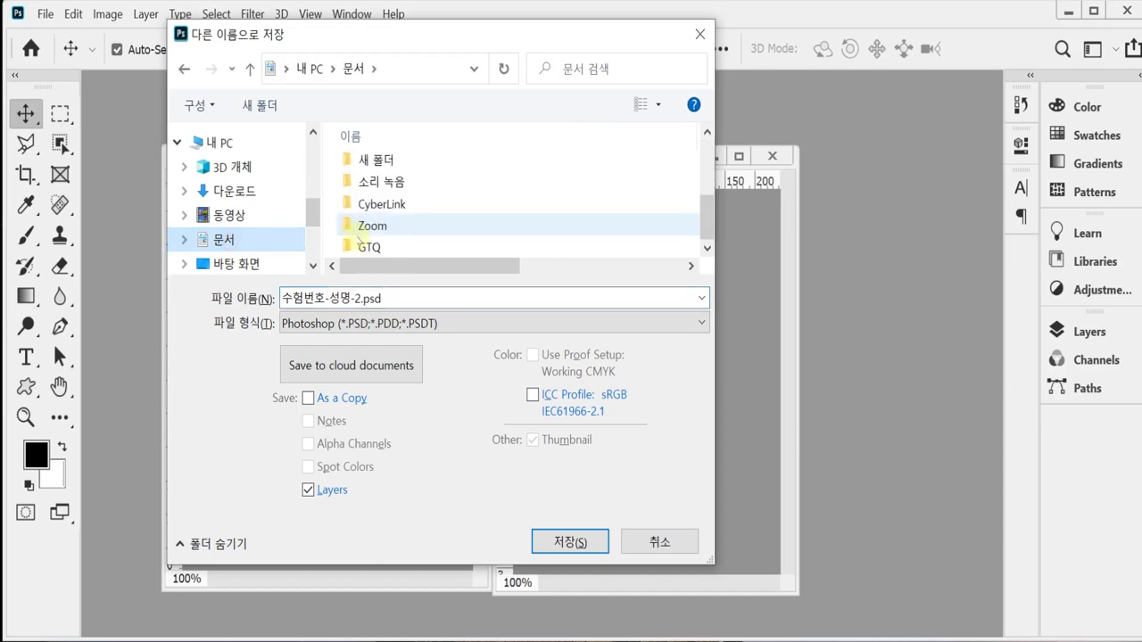
{"action": "double_click", "coordinate": [369, 254]}
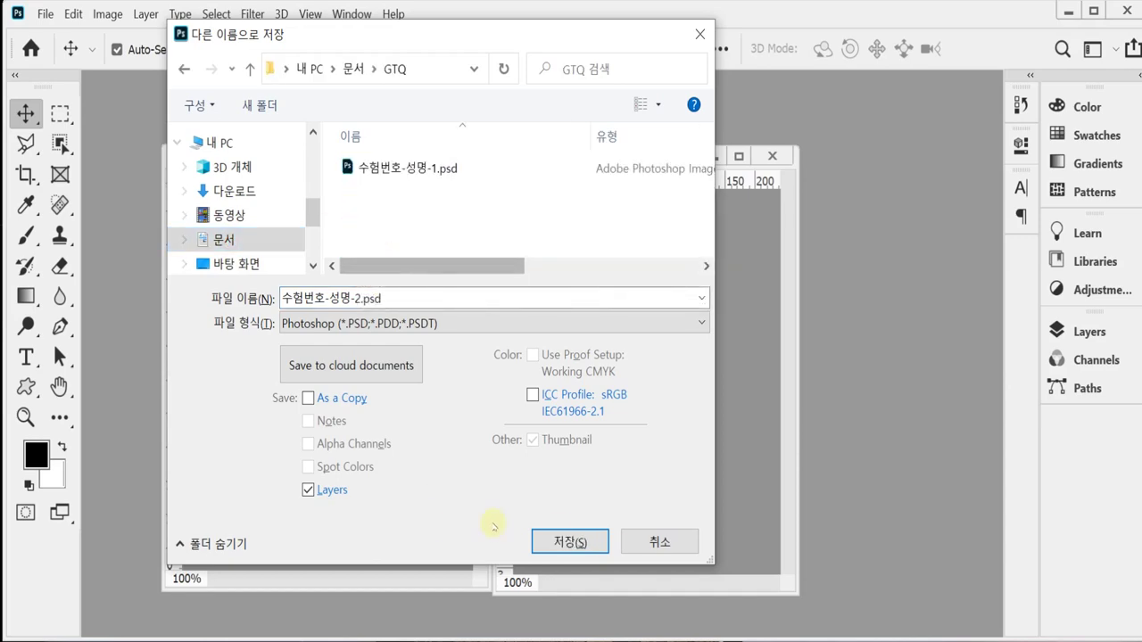
{"action": "left_click", "coordinate": [569, 542]}
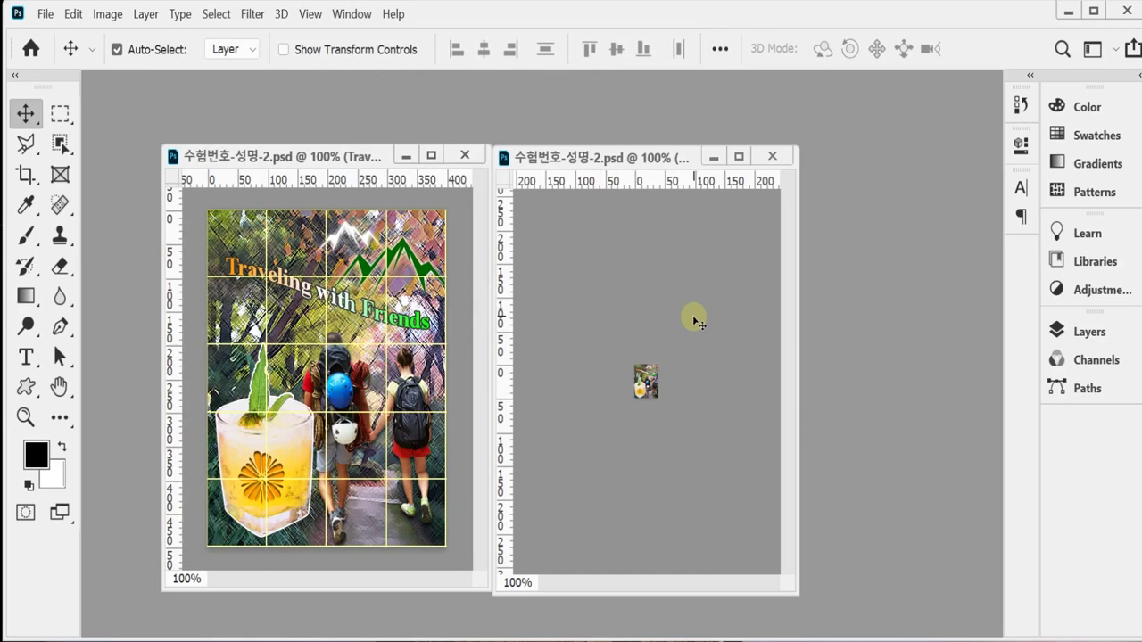
{"action": "key", "text": "ctrl"}
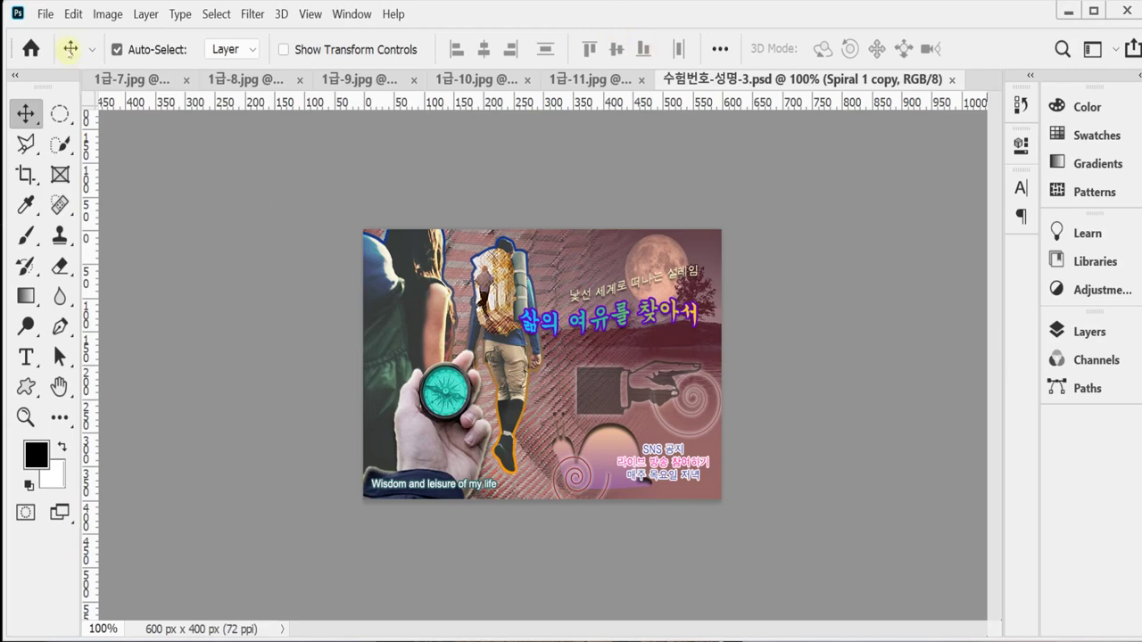
Create a new 600 × 400 pixel document at 72 pixels/inch in 8-bit RGB Color with a white background
{"action": "left_click", "coordinate": [44, 14]}
{"action": "left_click", "coordinate": [64, 34]}
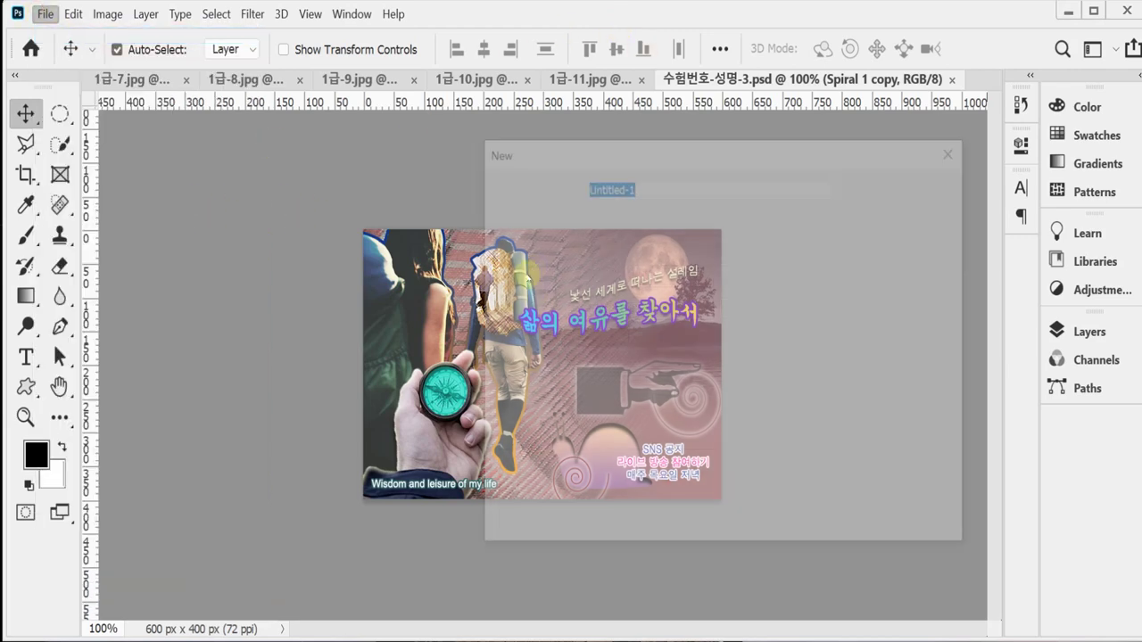
{"action": "double_click", "coordinate": [684, 273]}
{"action": "type", "text": "600"}
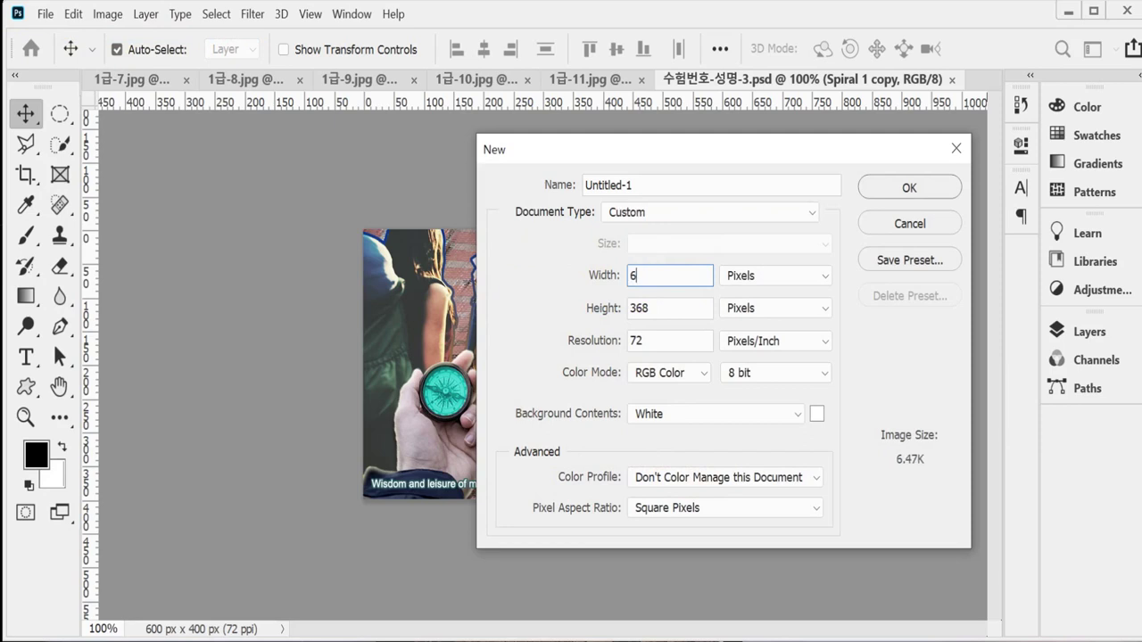
{"action": "key", "text": "Tab"}
{"action": "key", "text": "Tab"}
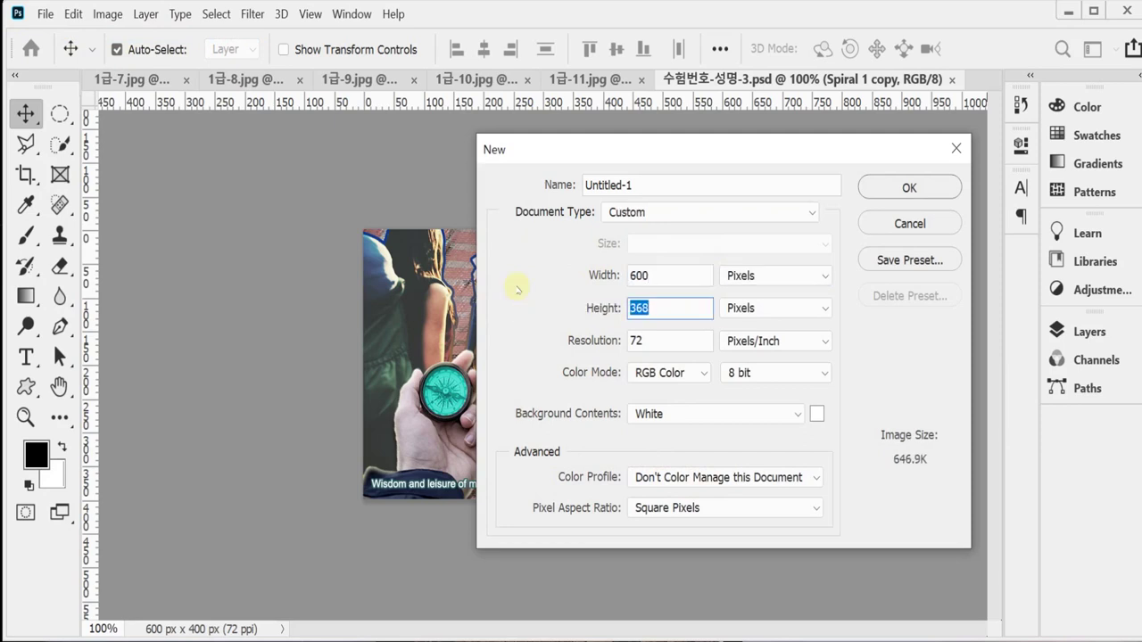
{"action": "type", "text": "400"}
{"action": "key", "text": "Tab"}
{"action": "key", "text": "Tab"}
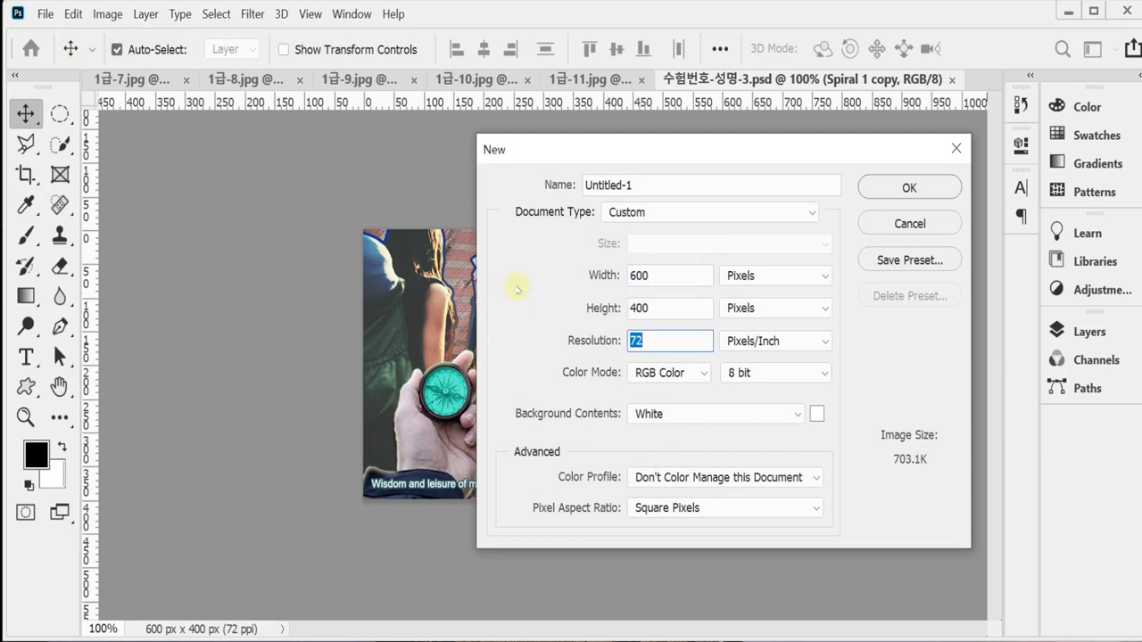
{"action": "key", "text": "Tab"}
{"action": "key", "text": "Tab"}
{"action": "key", "text": "Tab"}
{"action": "key", "text": "Tab"}
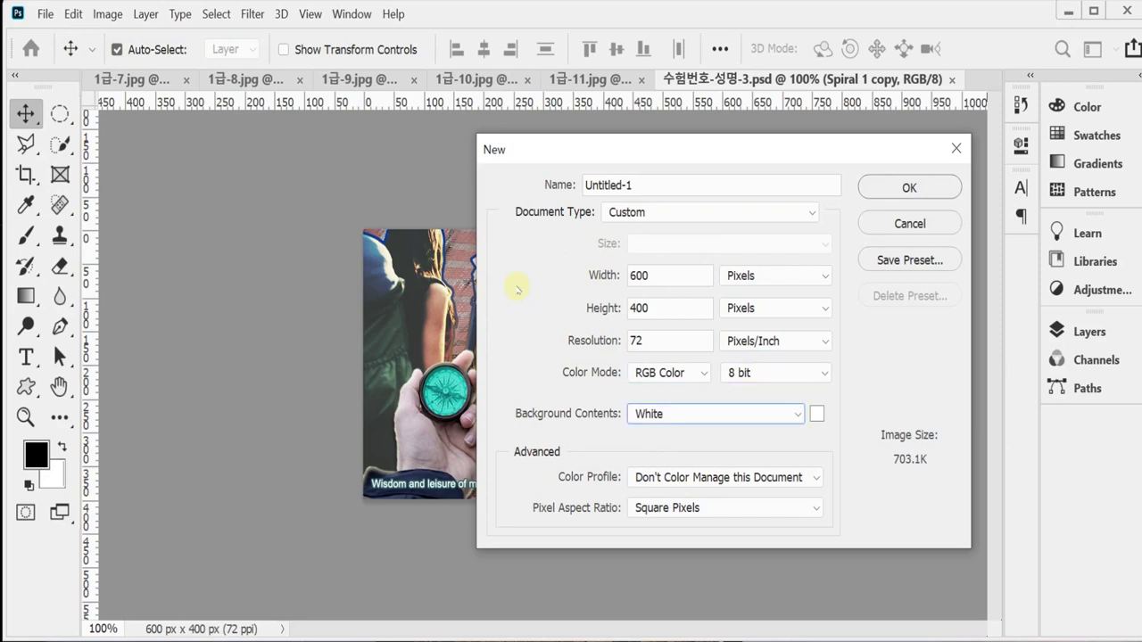
{"action": "key", "text": "Tab"}
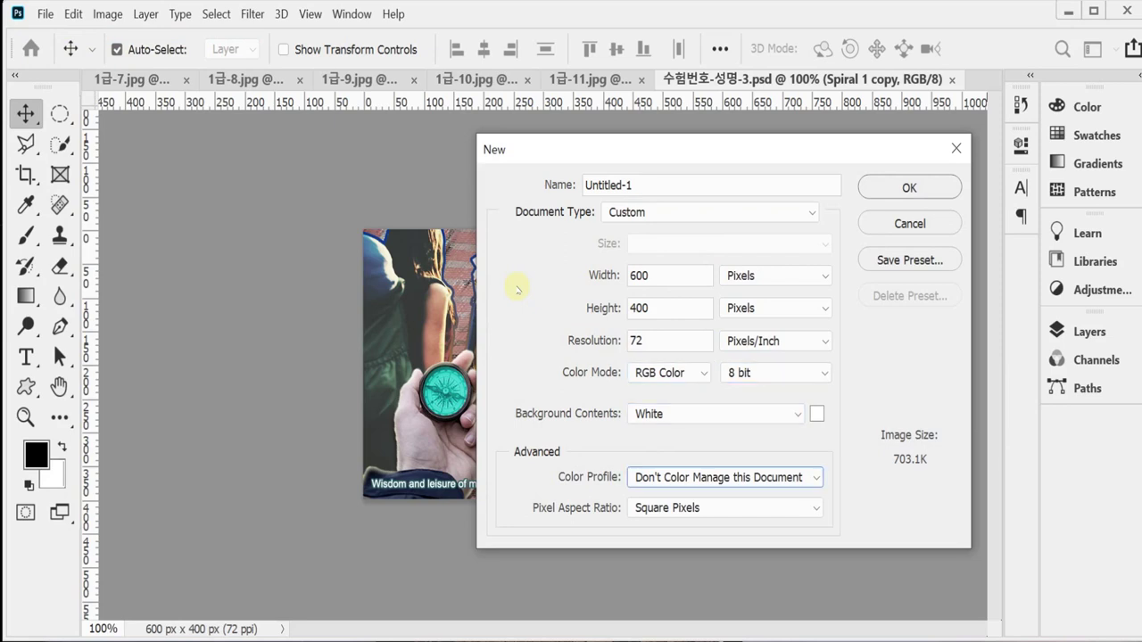
{"action": "key", "text": "Return"}
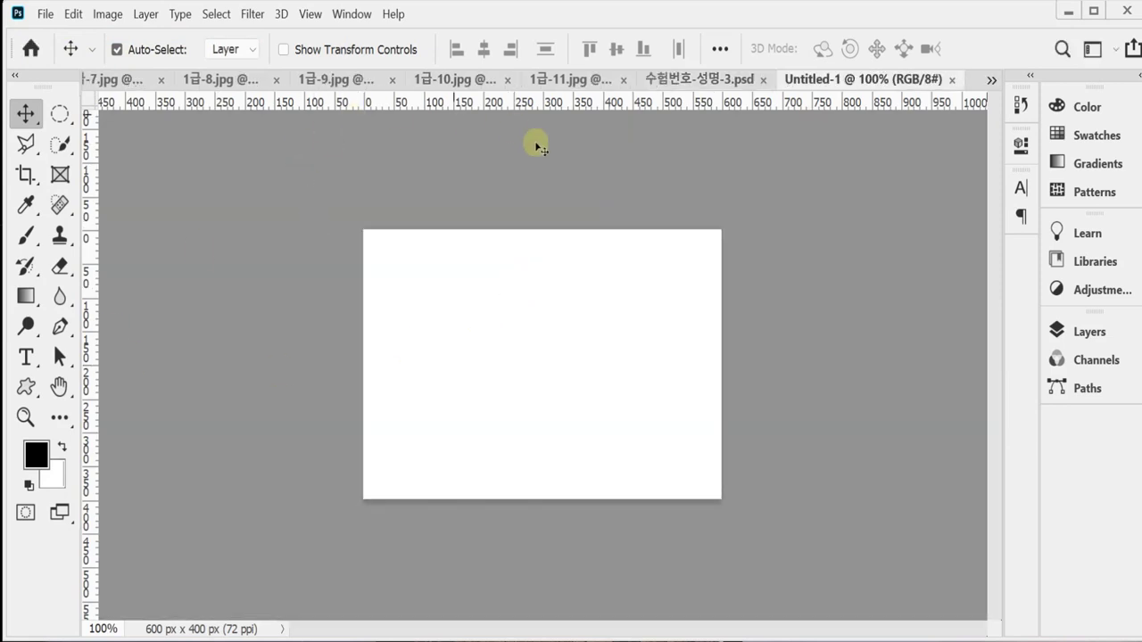
Float the new document and 수험번호-성명-3.psd in separate windows side by side, with the grid shown over the blank canvas
{"action": "left_click_drag", "start_coordinate": [791, 79], "coordinate": [544, 207]}
{"action": "key", "text": "ctrl+apostrophe"}
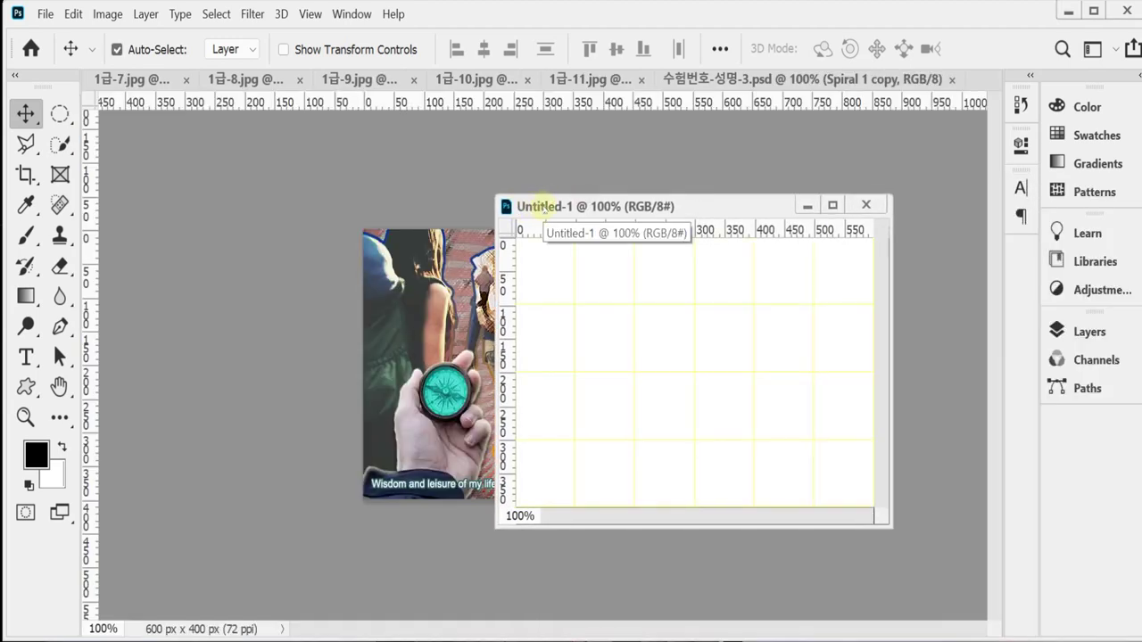
{"action": "left_click_drag", "start_coordinate": [709, 78], "coordinate": [283, 211]}
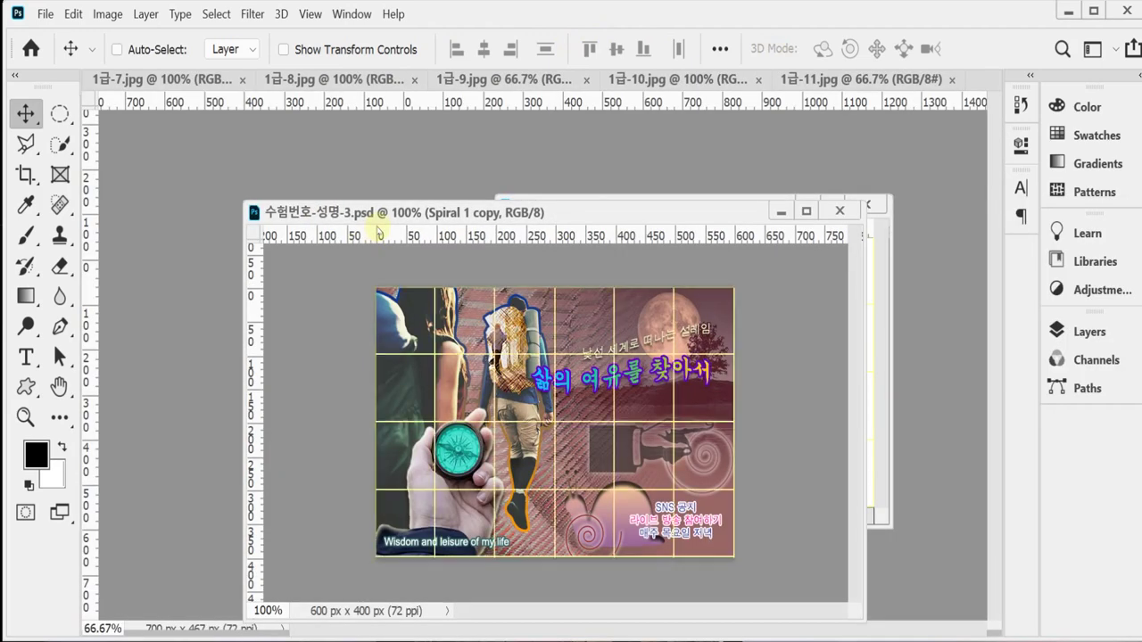
{"action": "left_click_drag", "start_coordinate": [866, 204], "coordinate": [468, 196]}
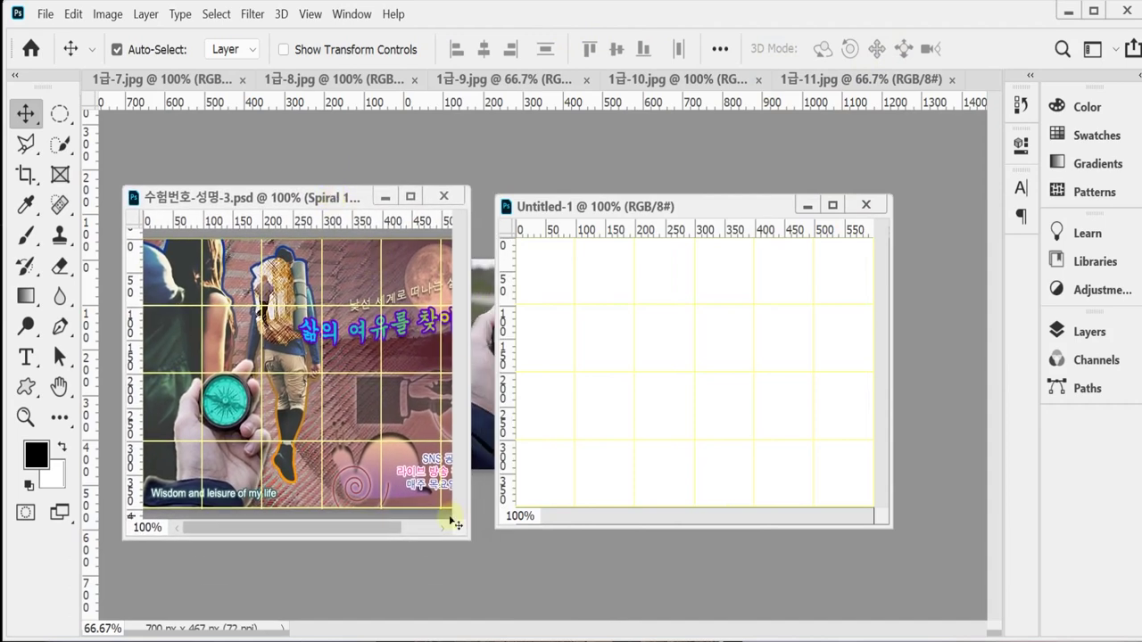
{"action": "left_click_drag", "start_coordinate": [470, 534], "coordinate": [562, 533]}
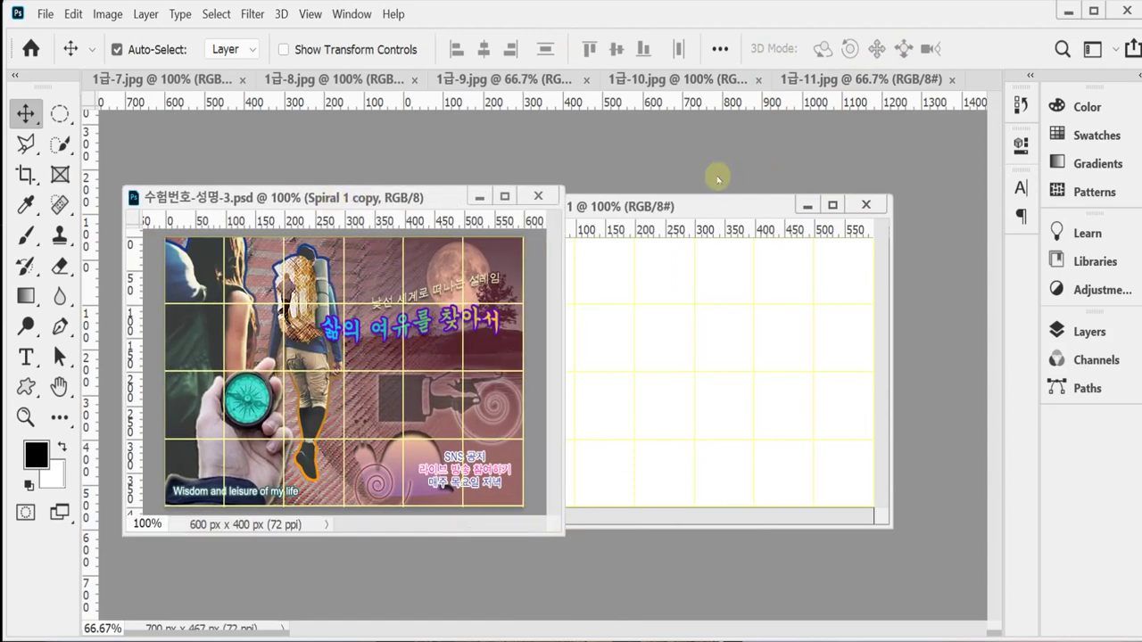
{"action": "left_click_drag", "start_coordinate": [716, 207], "coordinate": [777, 204]}
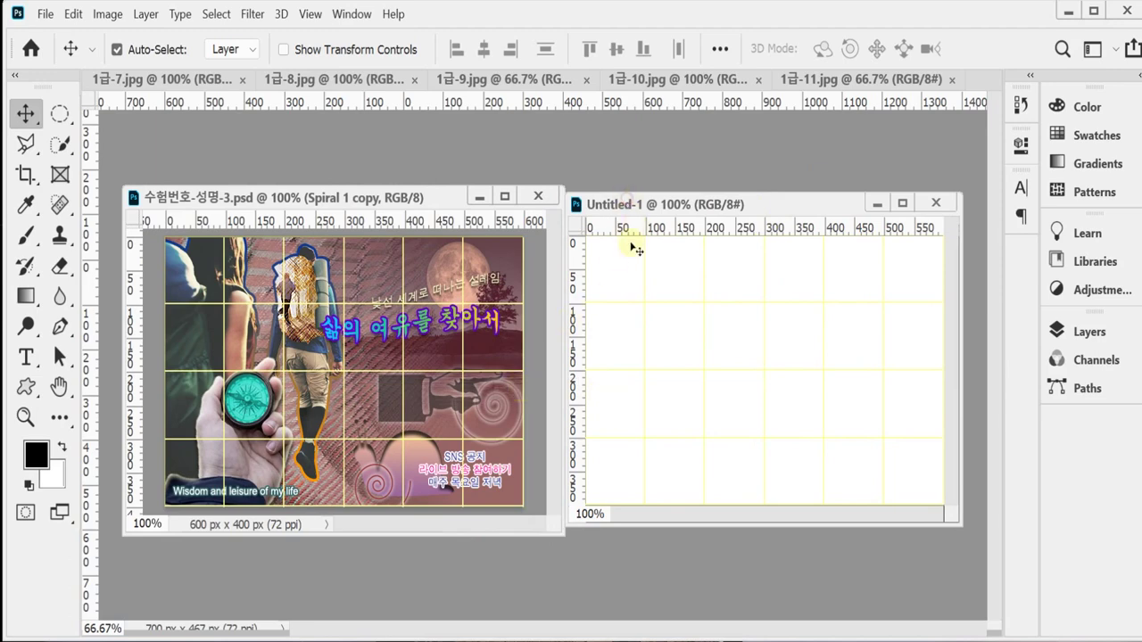
Set the foreground color to hex 966 (RGB 153, 102, 102) and fill the blank document's background with it
{"action": "left_click", "coordinate": [36, 457]}
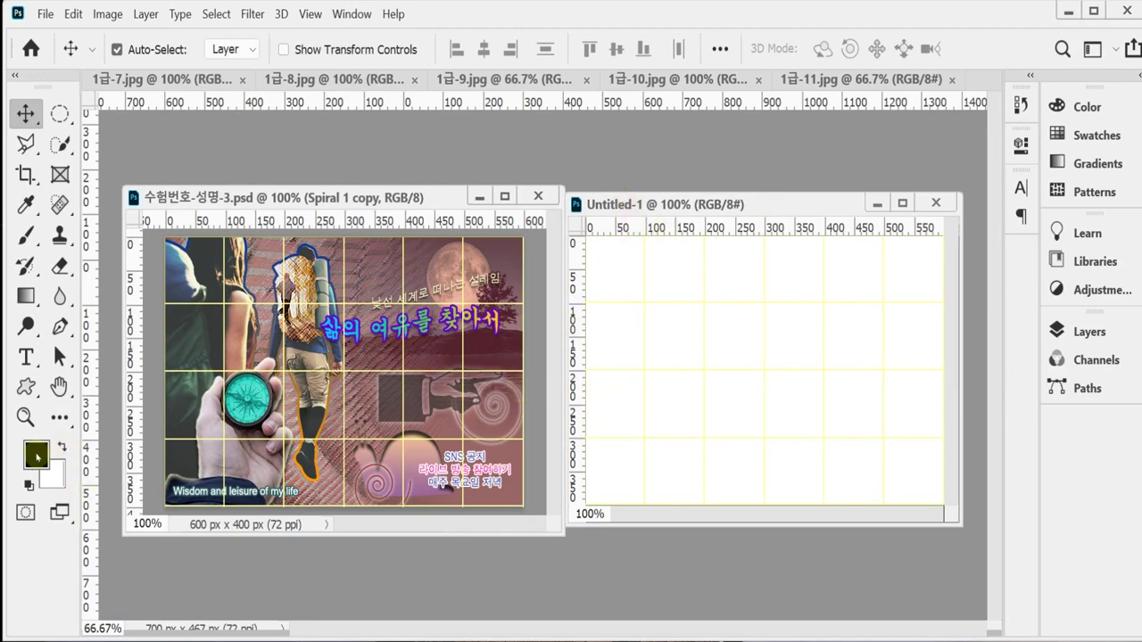
{"action": "left_click", "coordinate": [37, 457]}
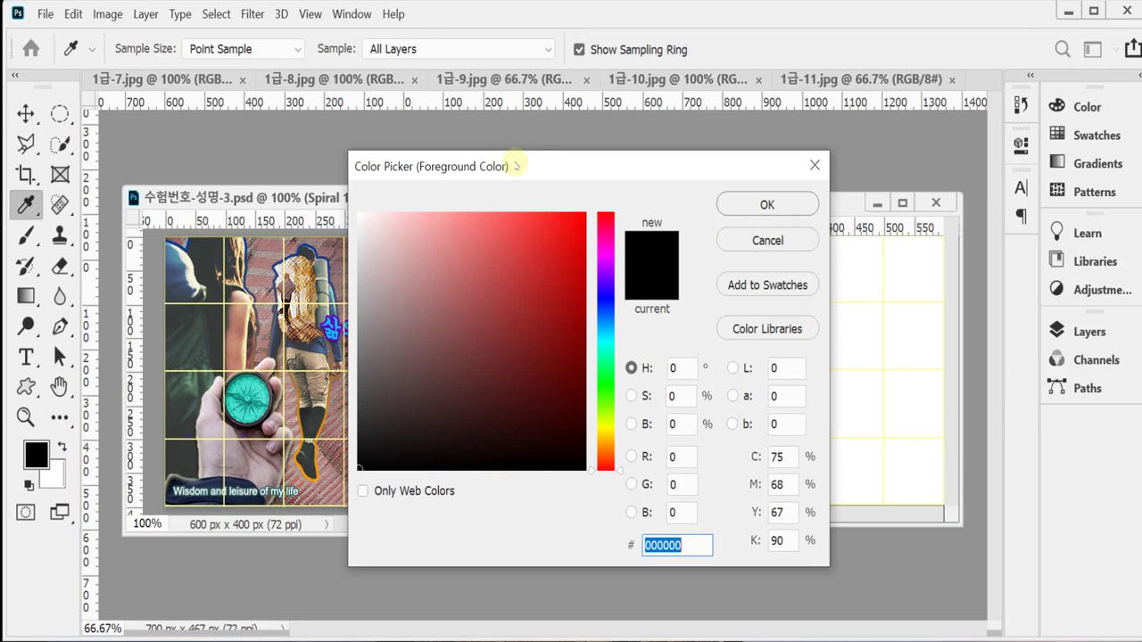
{"action": "left_click_drag", "start_coordinate": [516, 165], "coordinate": [509, 166]}
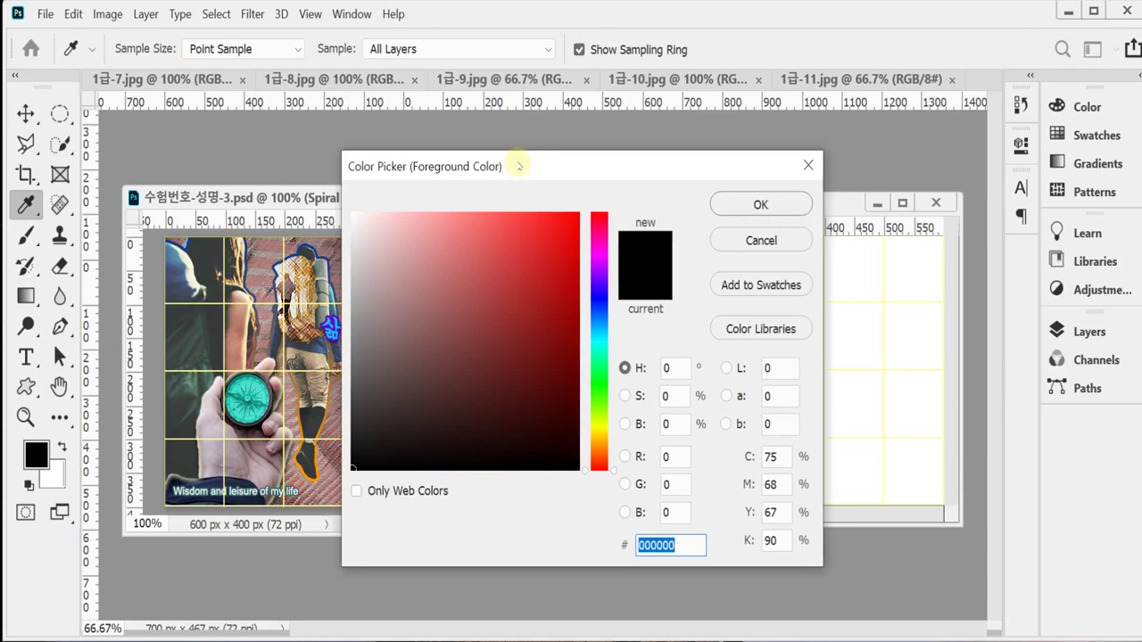
{"action": "type", "text": "966"}
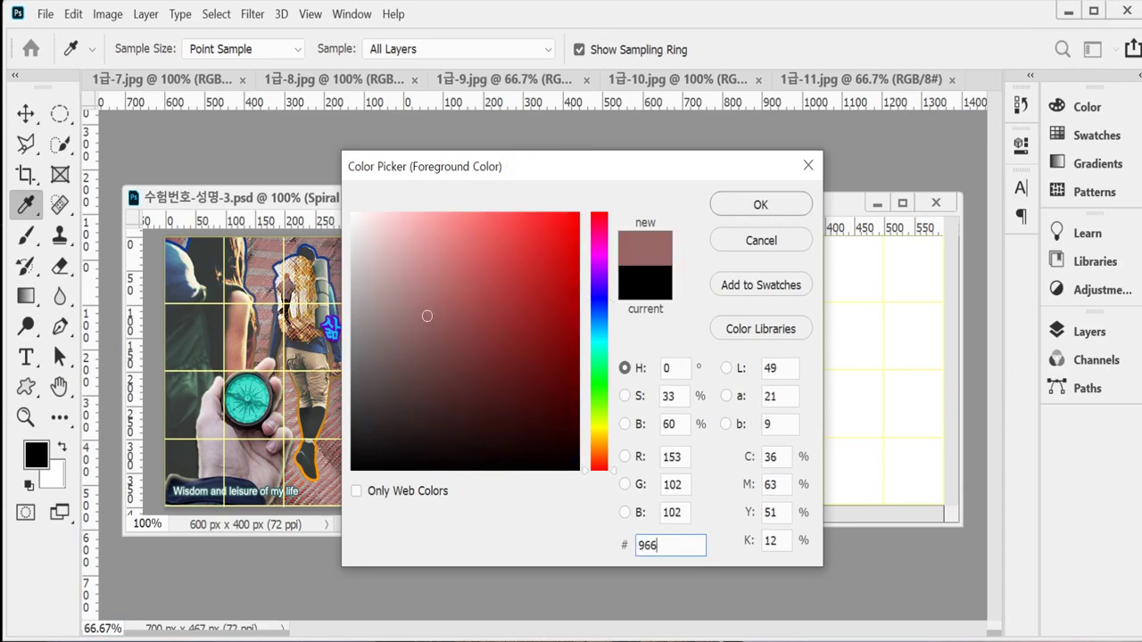
{"action": "key", "text": "Home"}
{"action": "type", "text": "000"}
{"action": "key", "text": "Return"}
{"action": "key", "text": "v"}
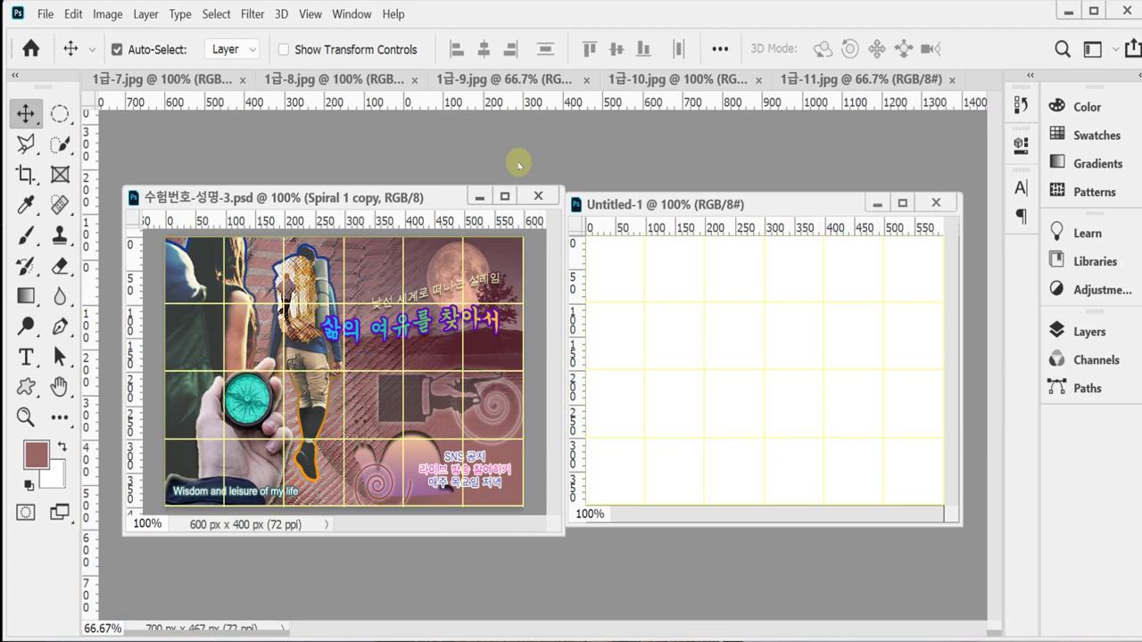
{"action": "key", "text": "alt+Delete"}
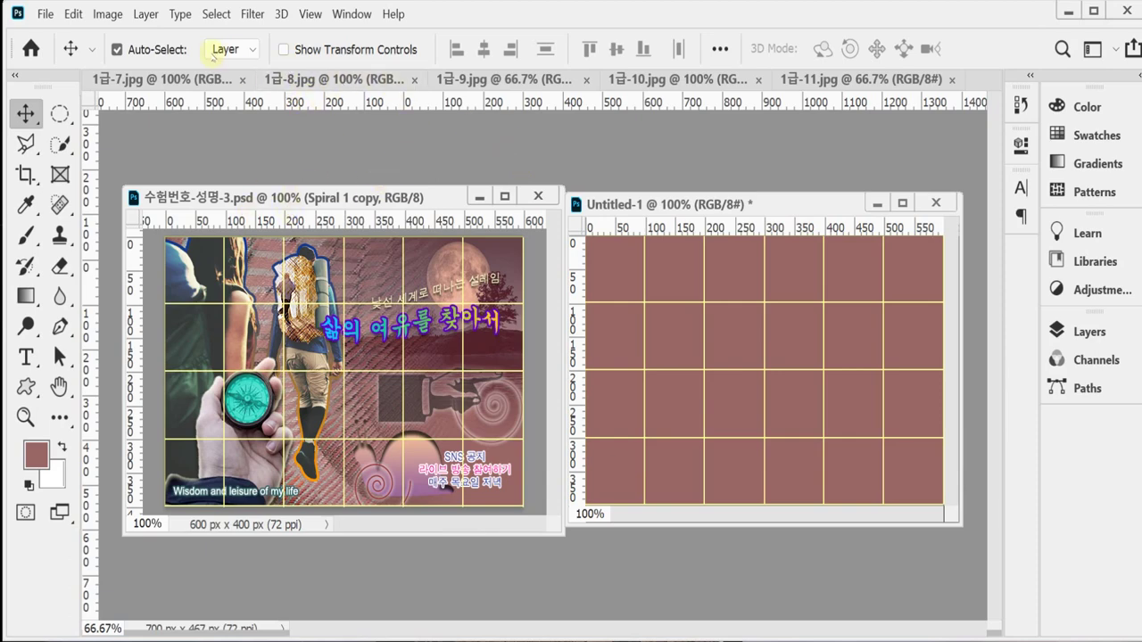
Copy the whole 1급-7.jpg moonlit lake photo into the new document as a layer
{"action": "left_click_drag", "start_coordinate": [161, 79], "coordinate": [265, 167]}
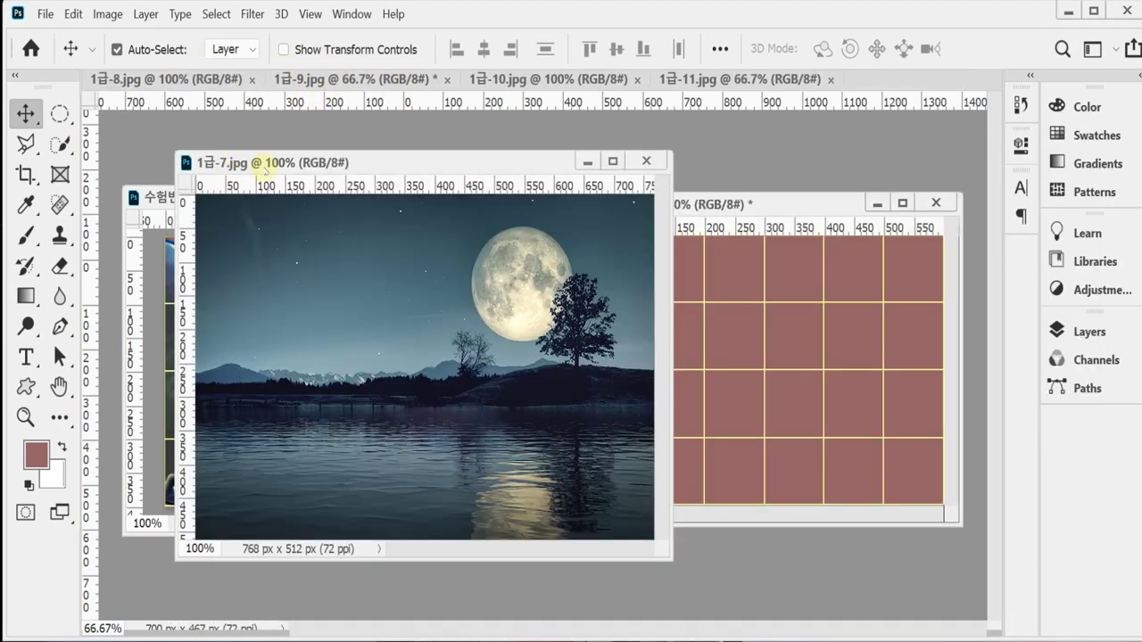
{"action": "key", "text": "ctrl+a"}
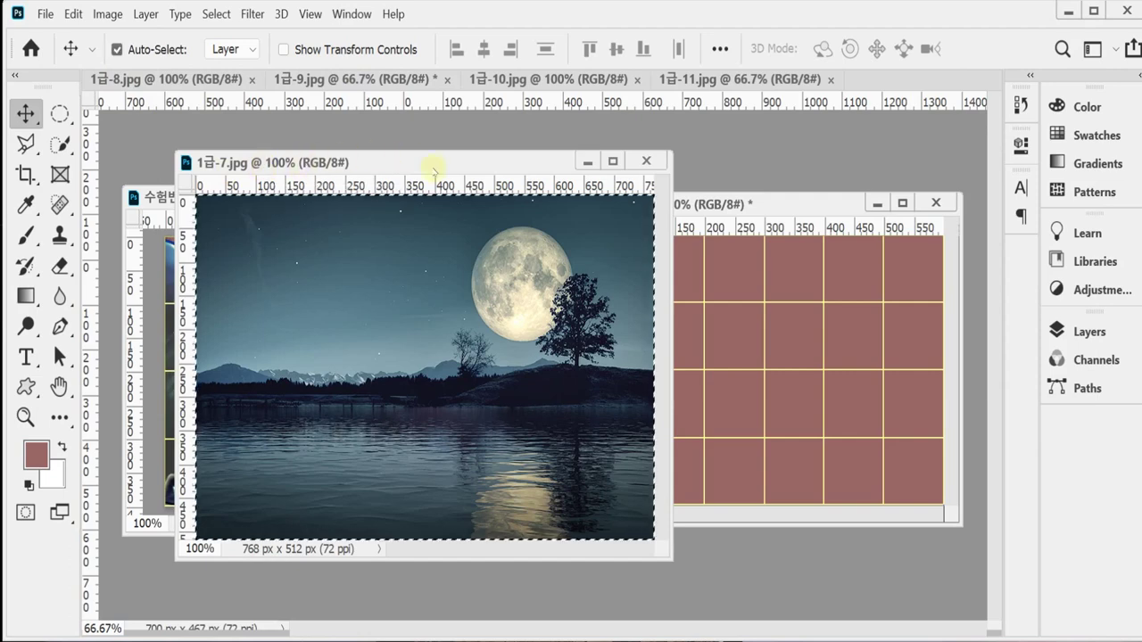
{"action": "left_click", "coordinate": [714, 245]}
{"action": "key", "text": "ctrl+v"}
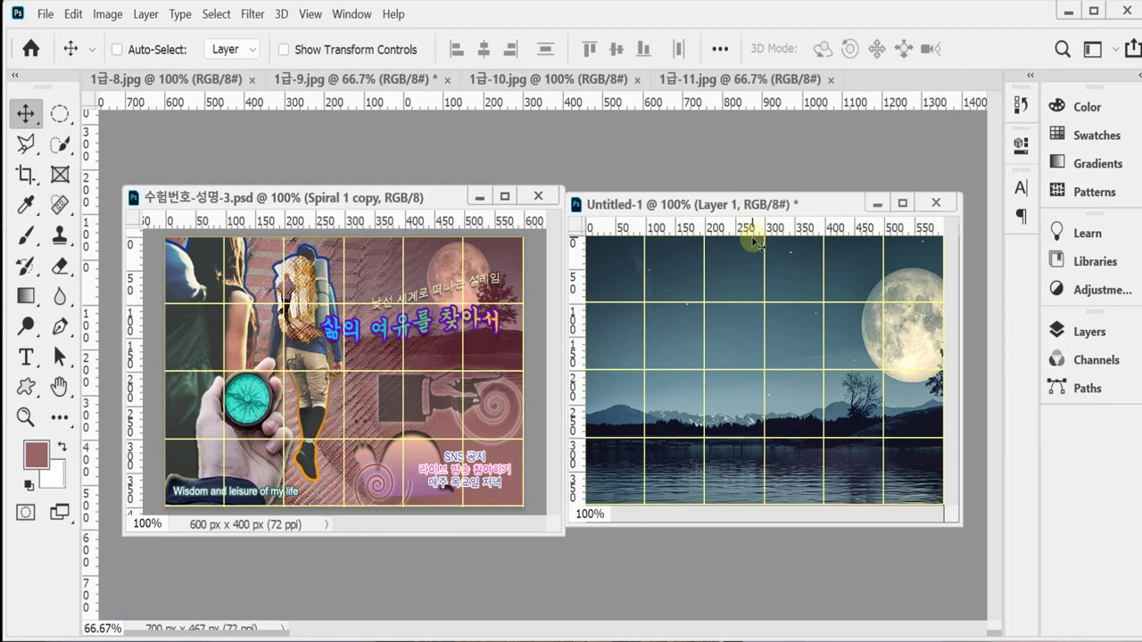
Scale the moonlit lake photo proportionally to 63.36% and center it at about X 387 px, Y 144 px
{"action": "key", "text": "ctrl+t"}
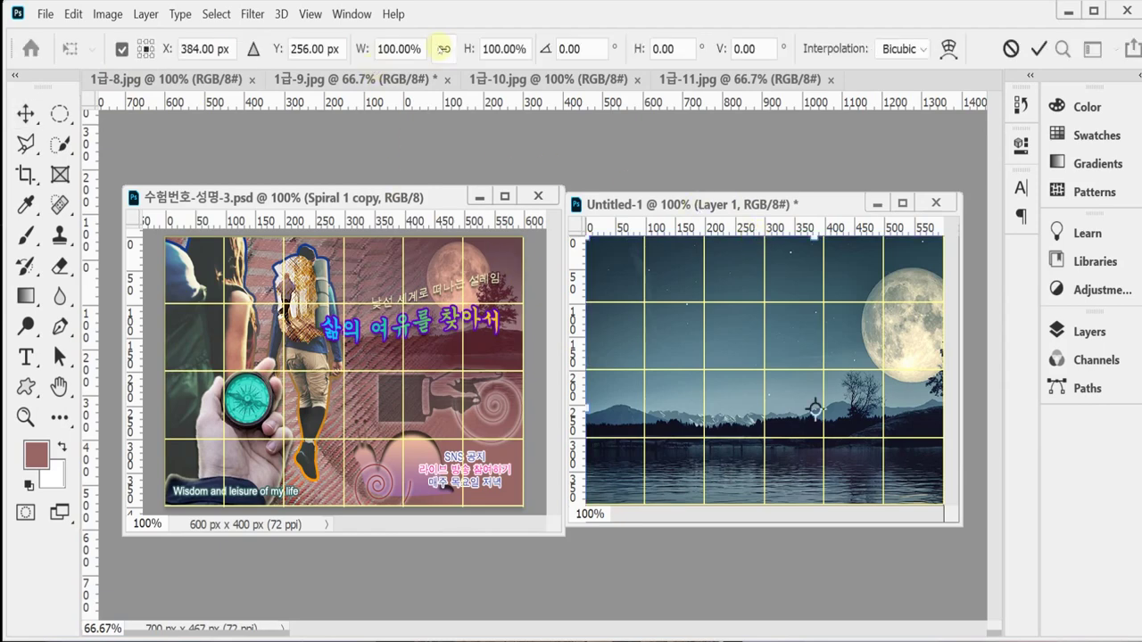
{"action": "left_click", "coordinate": [443, 49]}
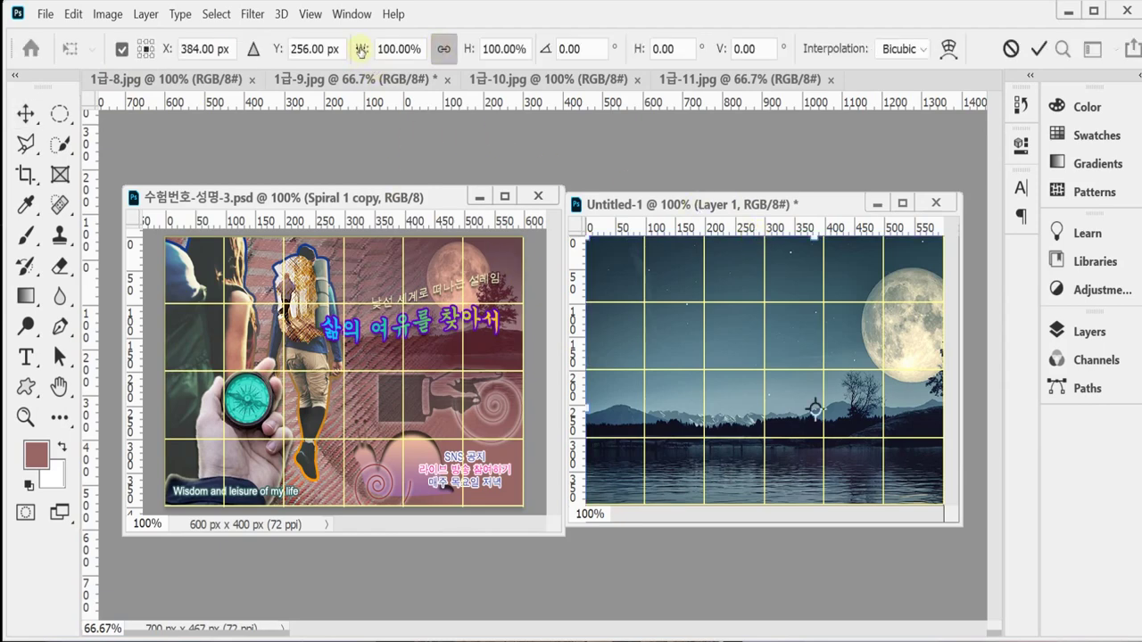
{"action": "left_click", "coordinate": [364, 50]}
{"action": "type", "text": "63"}
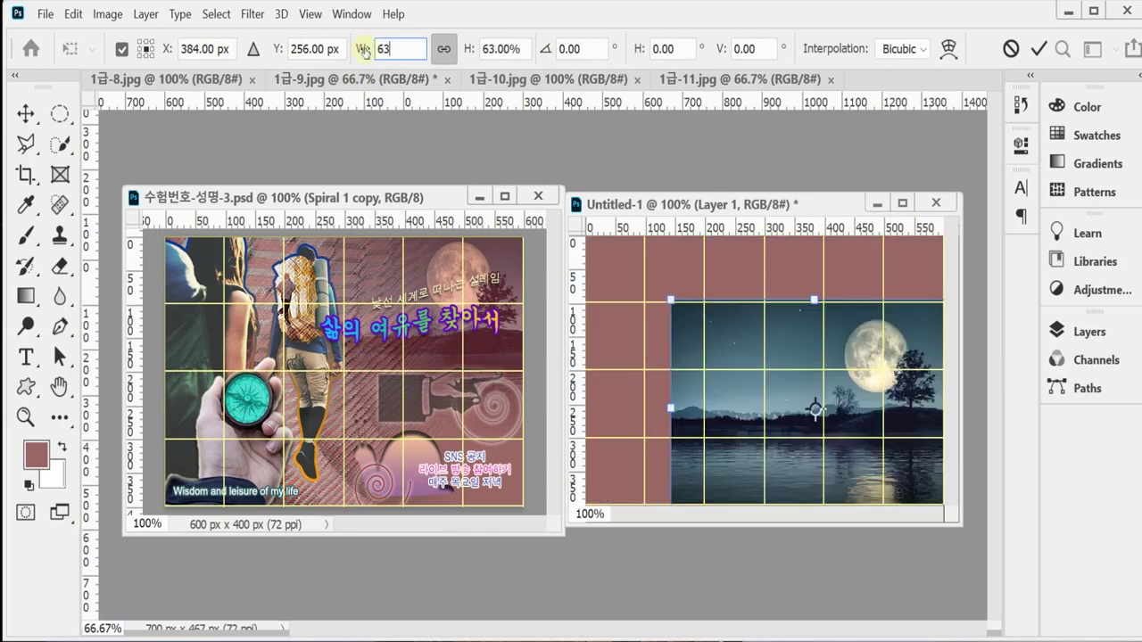
{"action": "type", "text": ".36"}
{"action": "key", "text": "Return"}
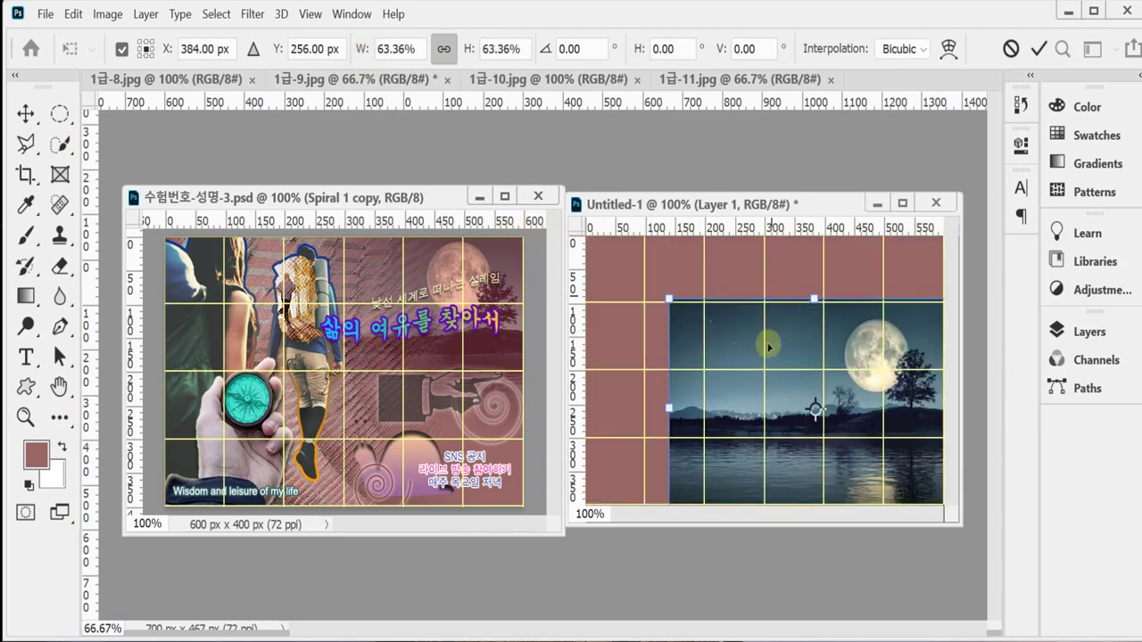
{"action": "left_click_drag", "start_coordinate": [740, 412], "coordinate": [801, 350]}
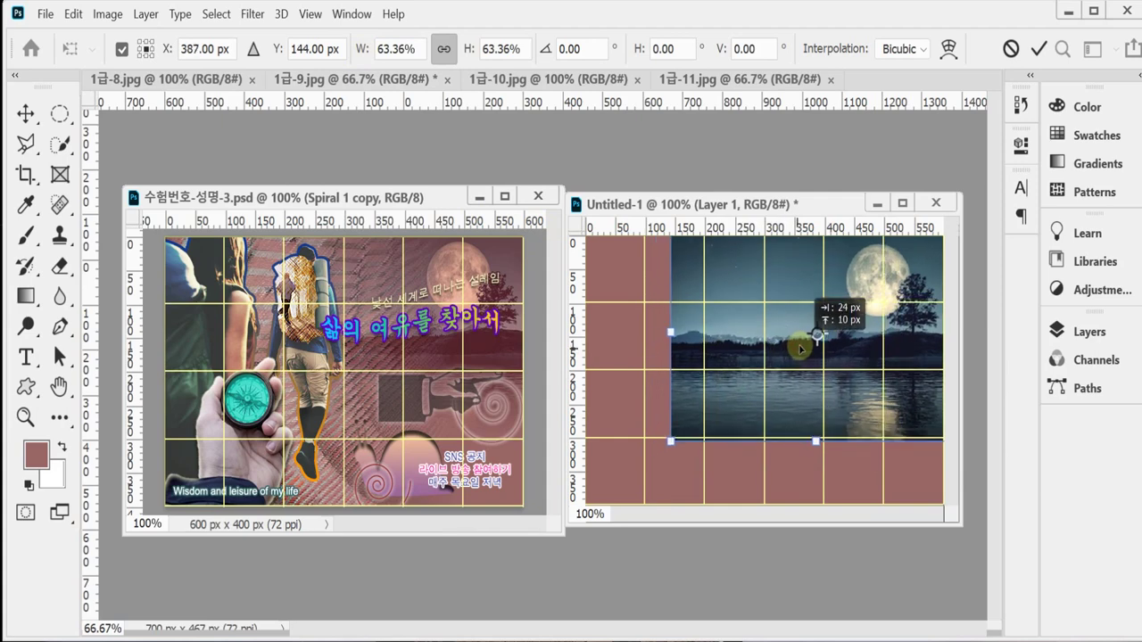
{"action": "left_click_drag", "start_coordinate": [801, 350], "coordinate": [800, 350]}
{"action": "key", "text": "Return"}
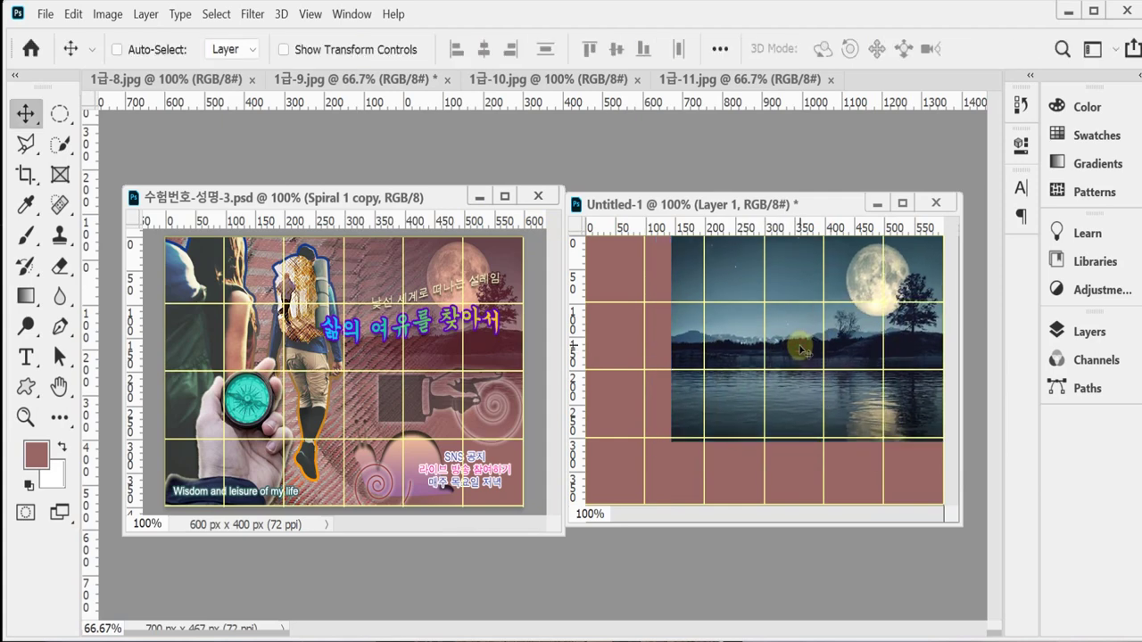
Save the new document with its layers as 수험번호-성명-3 in the desktop's 임시 folder
{"action": "key", "text": "ctrl+s"}
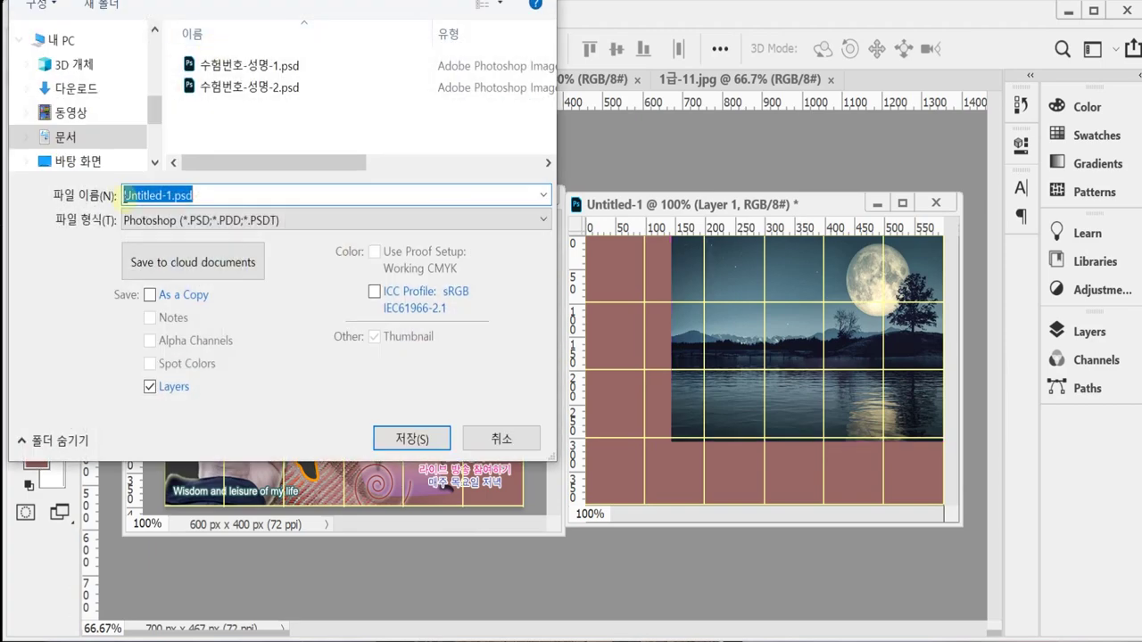
{"action": "left_click", "coordinate": [79, 160]}
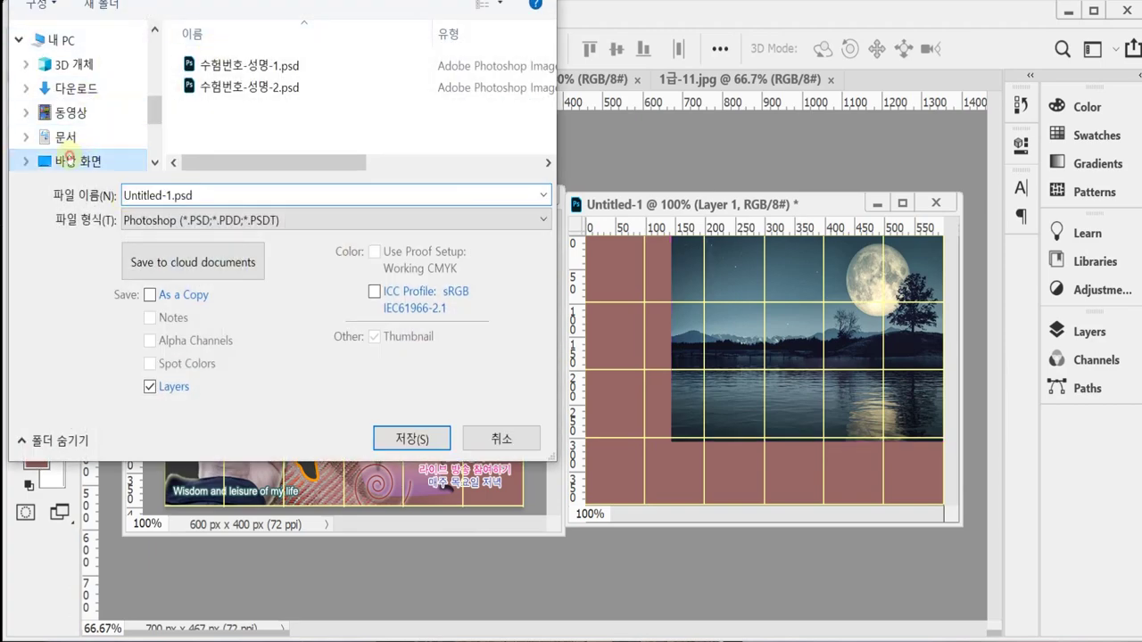
{"action": "double_click", "coordinate": [214, 85]}
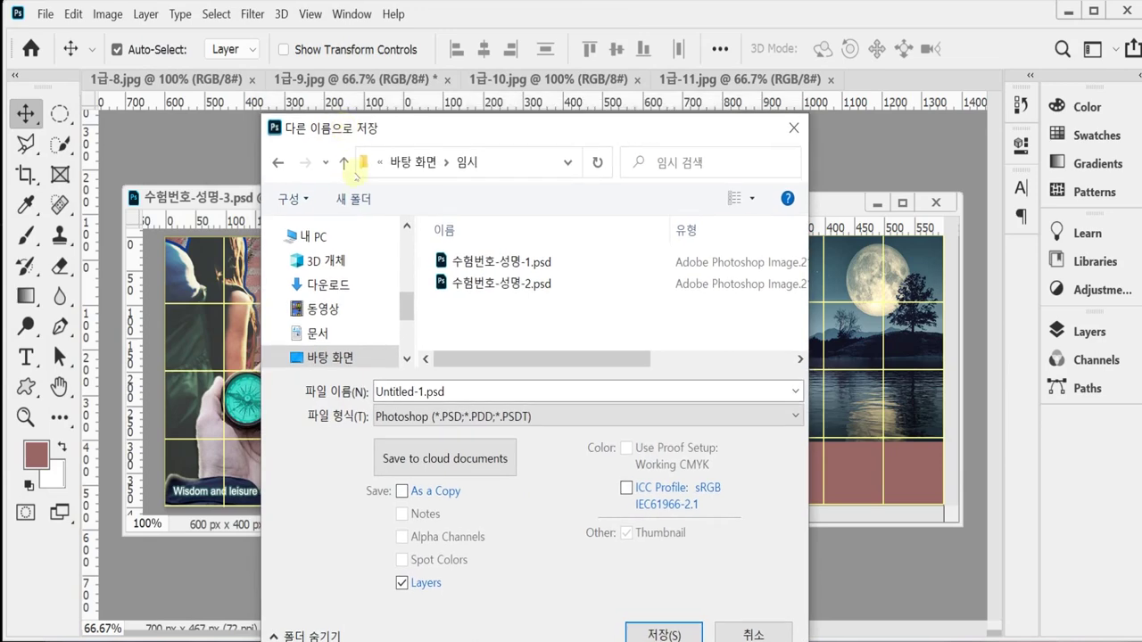
{"action": "left_click", "coordinate": [496, 284]}
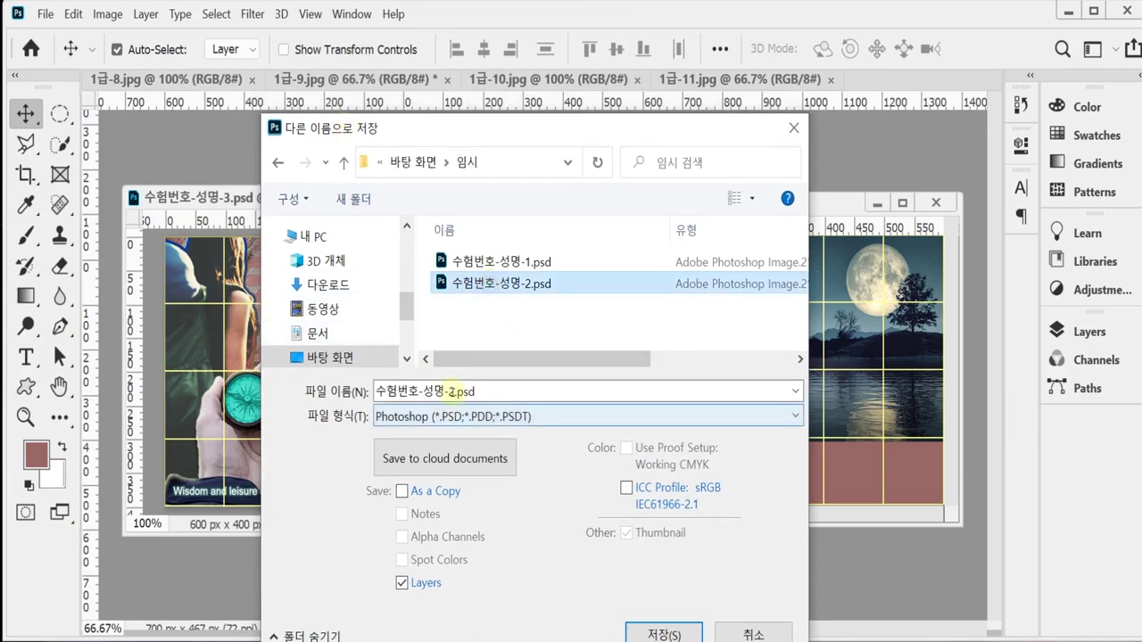
{"action": "left_click", "coordinate": [451, 391]}
{"action": "left_click_drag", "start_coordinate": [449, 391], "coordinate": [559, 391]}
{"action": "type", "text": "3"}
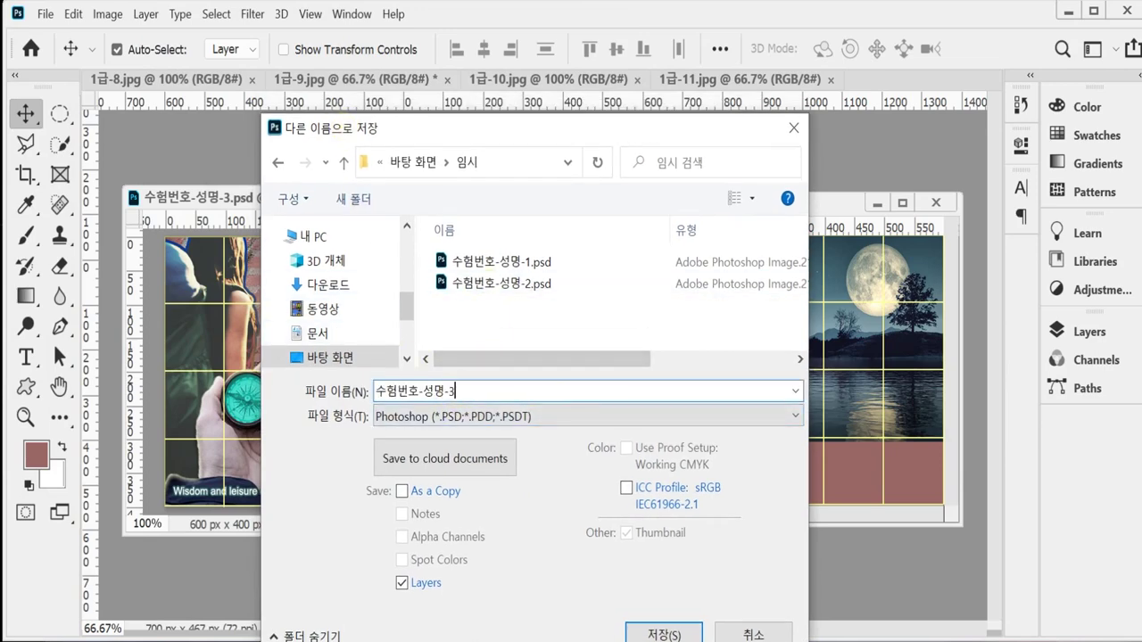
{"action": "key", "text": "Return"}
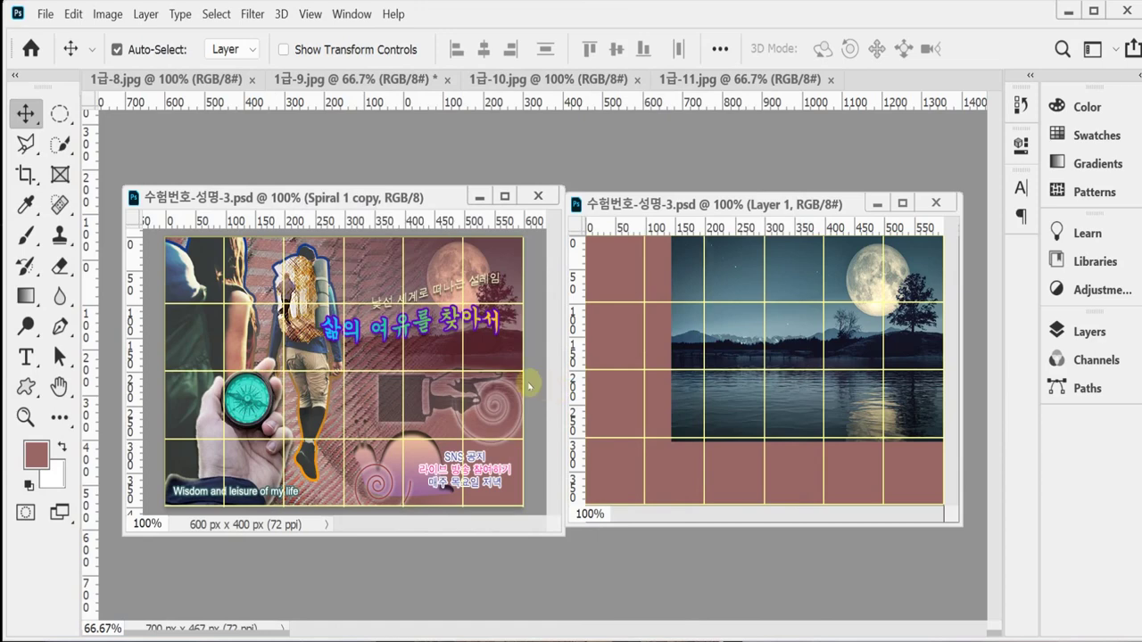
Set the lake photo layer's blend mode to Overlay and its opacity to 80%
{"action": "left_click", "coordinate": [1088, 331]}
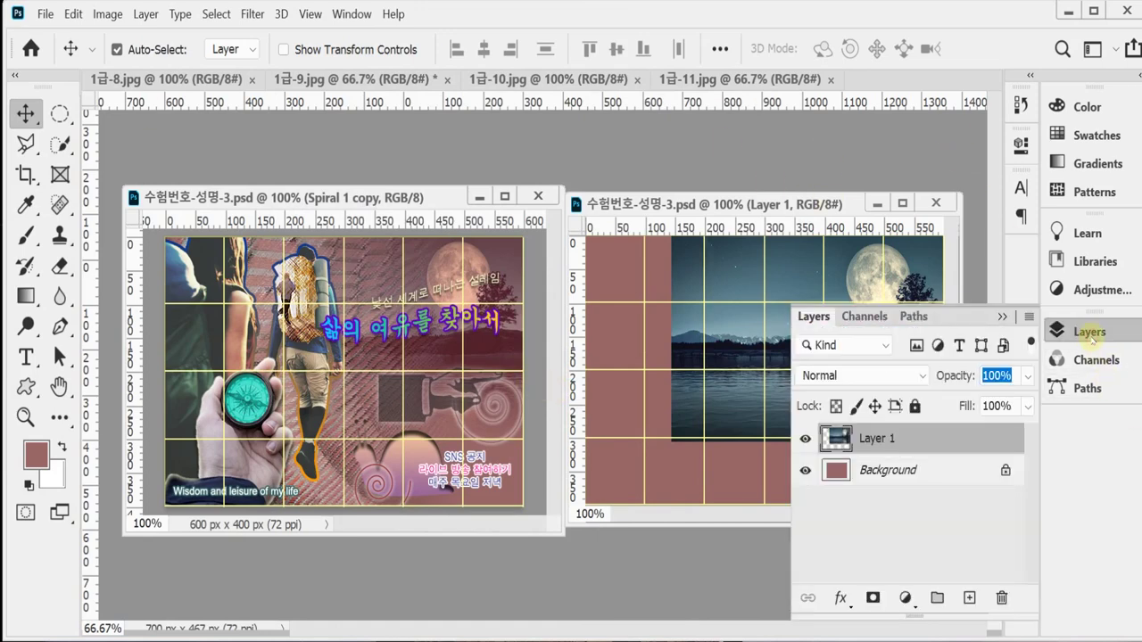
{"action": "left_click", "coordinate": [875, 376]}
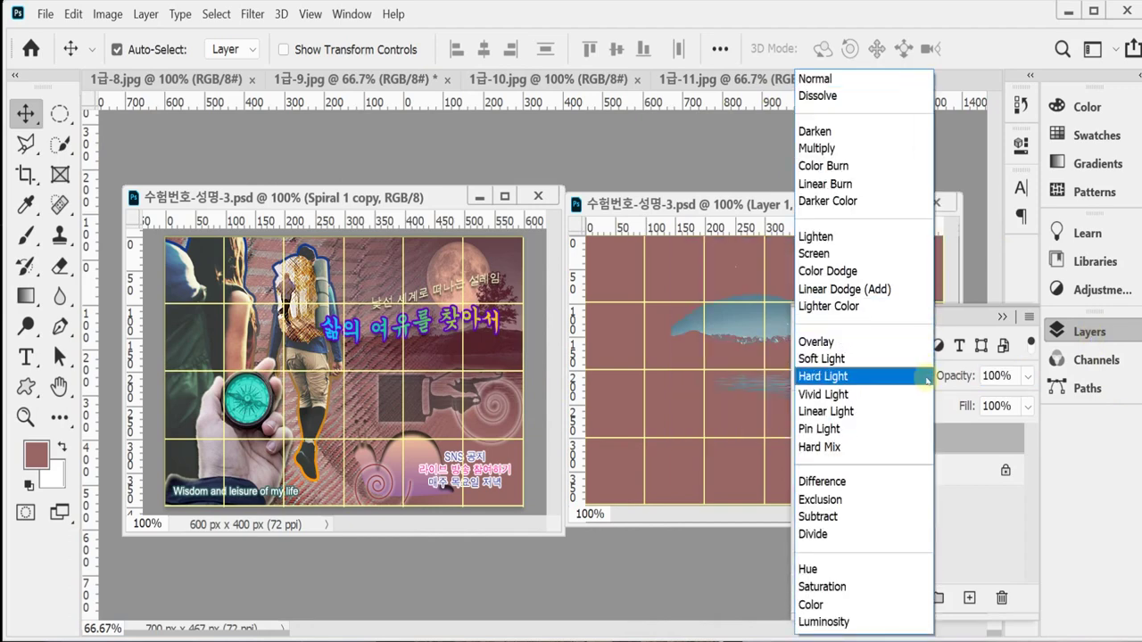
{"action": "left_click", "coordinate": [869, 343]}
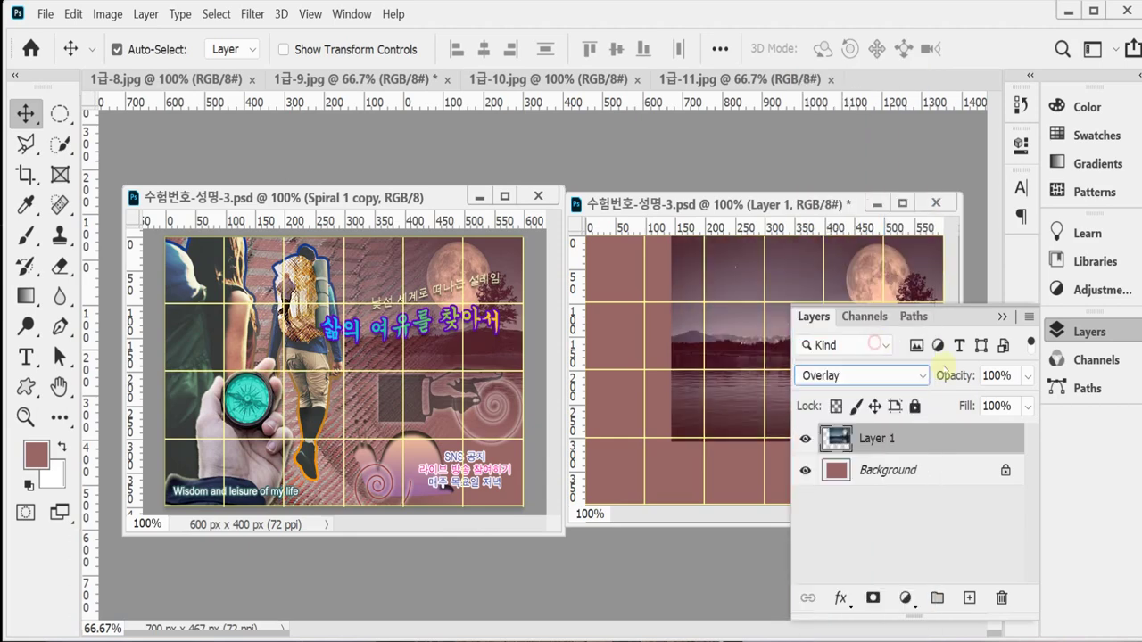
{"action": "left_click", "coordinate": [952, 376]}
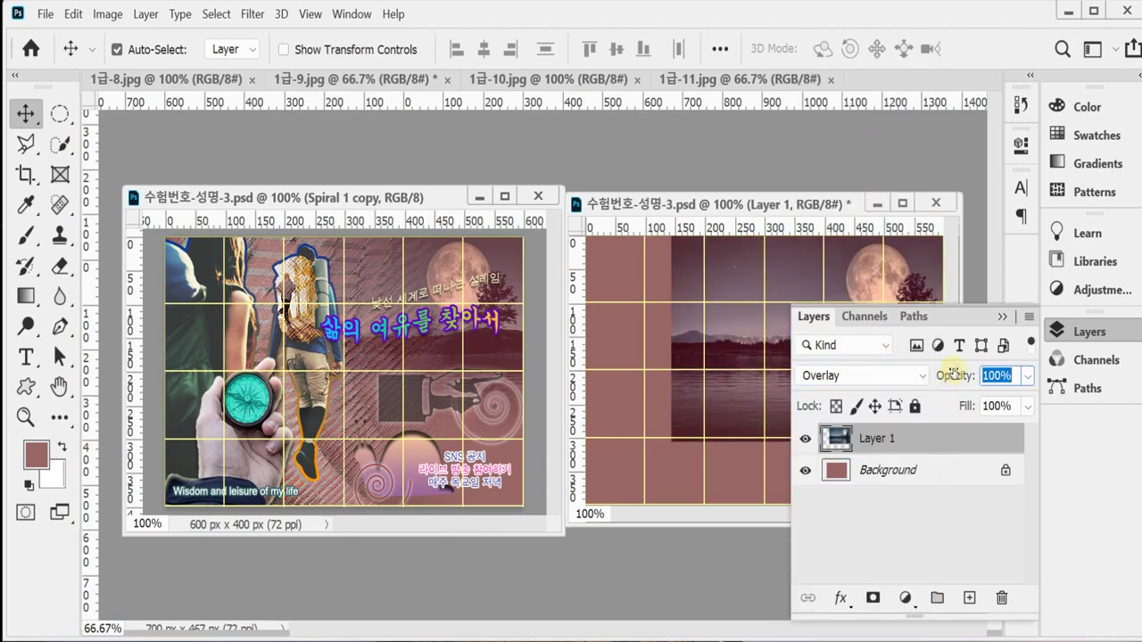
{"action": "type", "text": "80"}
{"action": "key", "text": "Return"}
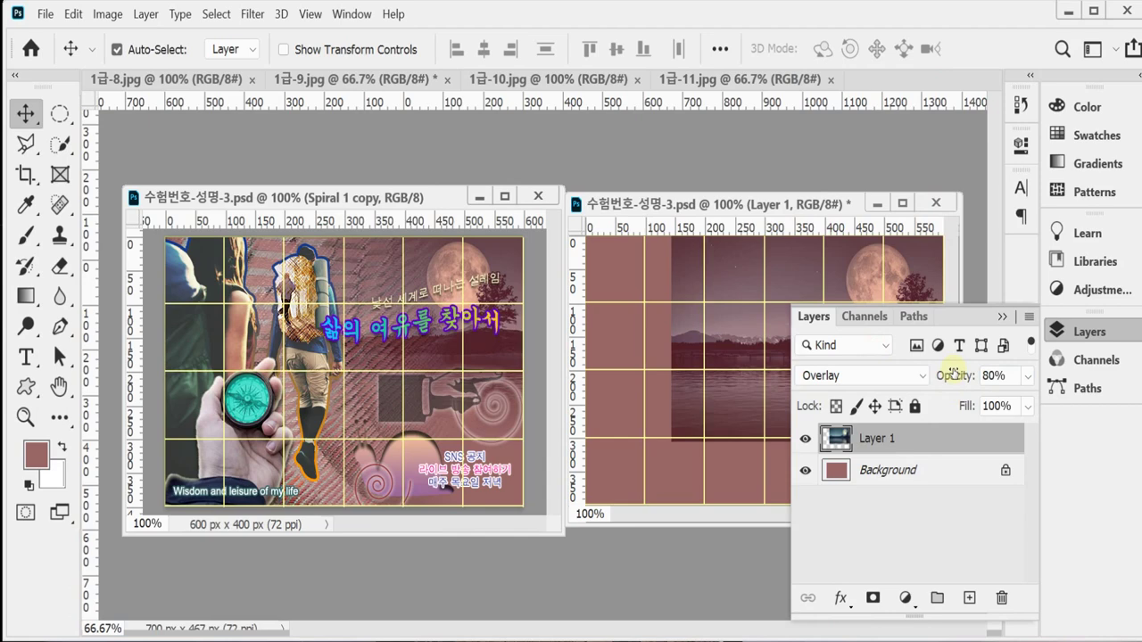
{"action": "left_click", "coordinate": [1076, 331]}
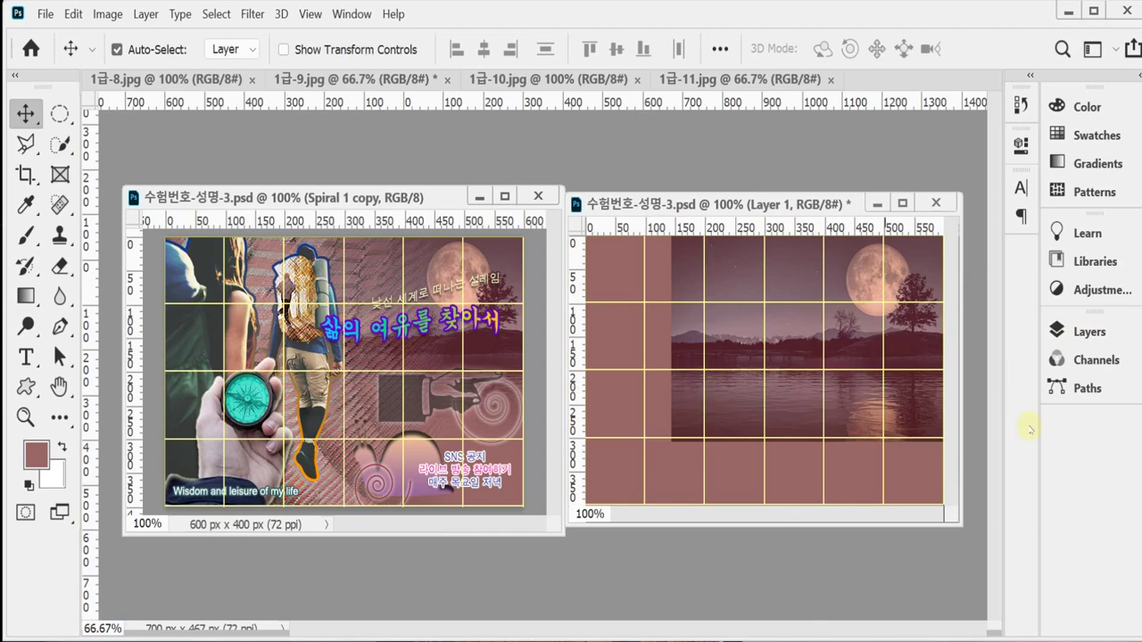
Add a layer mask to the lake photo and fade its lower part with an upward linear black-to-white gradient
{"action": "left_click_drag", "start_coordinate": [728, 204], "coordinate": [607, 138]}
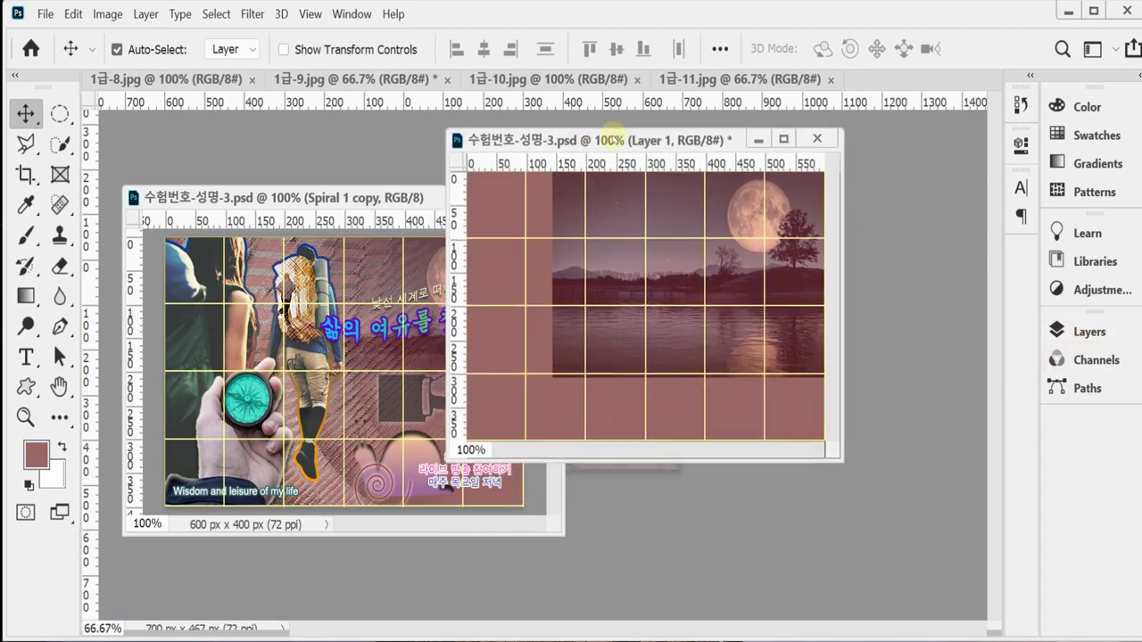
{"action": "left_click", "coordinate": [1089, 331]}
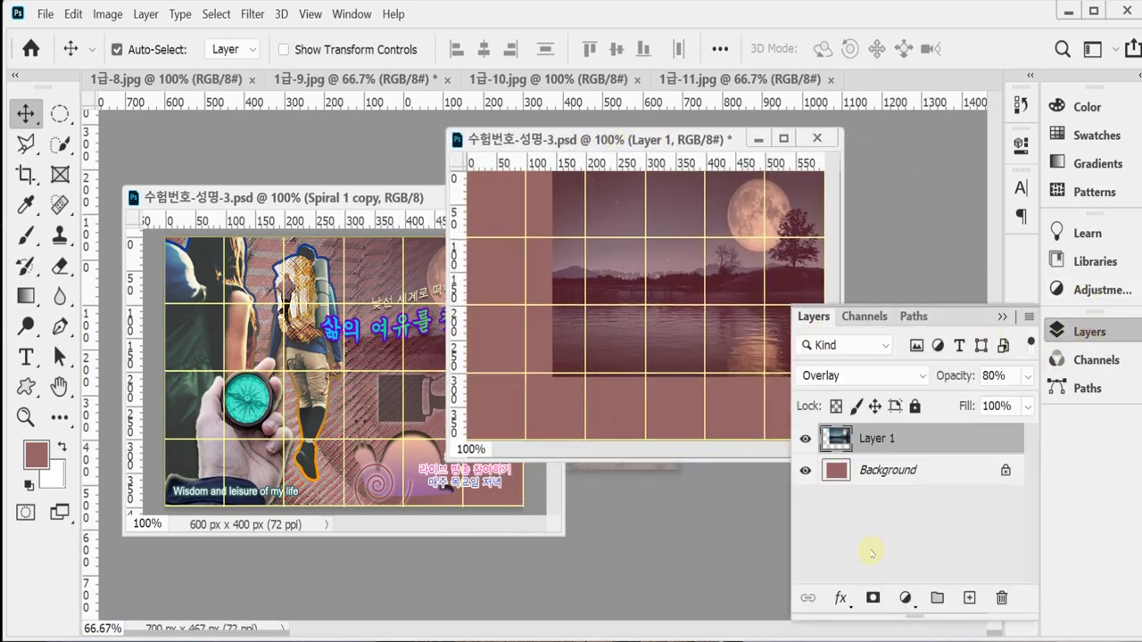
{"action": "left_click", "coordinate": [873, 599]}
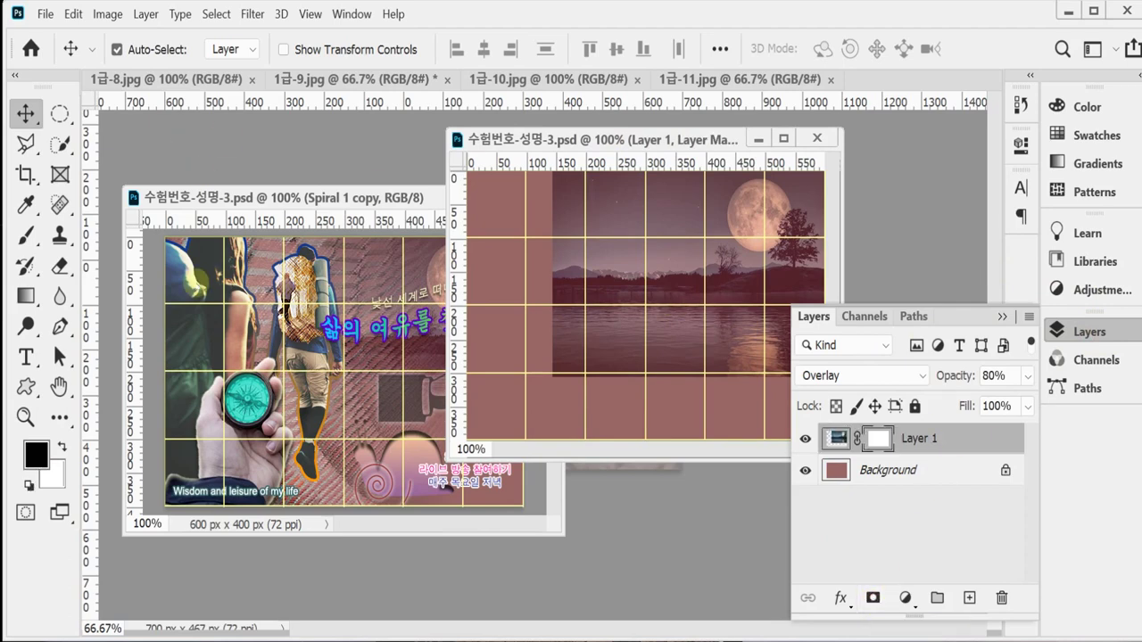
{"action": "left_click", "coordinate": [20, 293]}
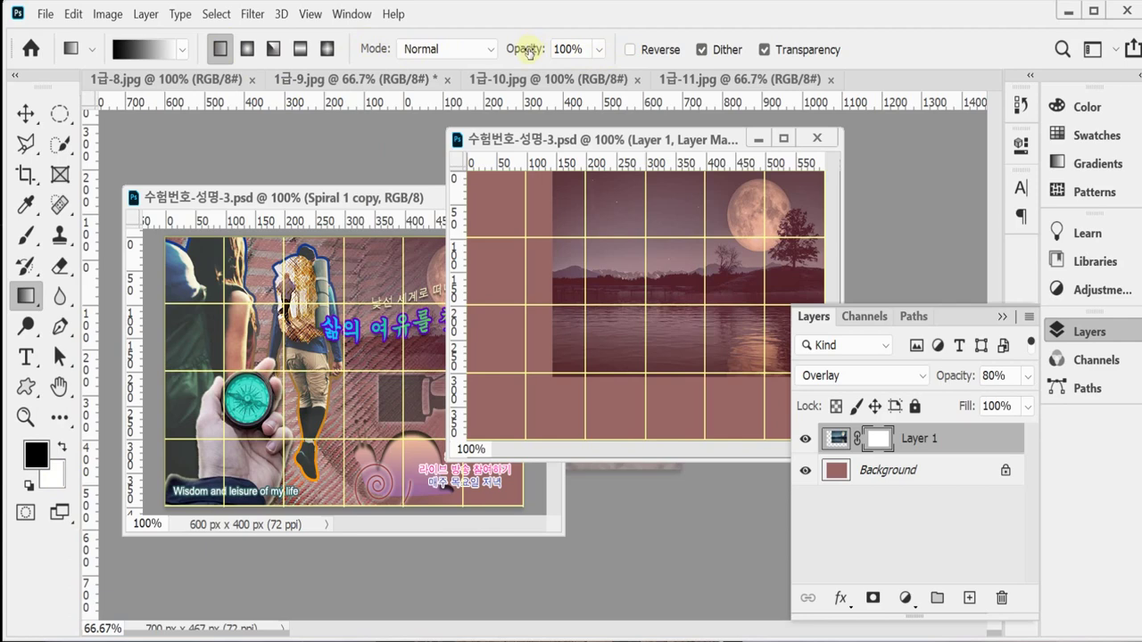
{"action": "left_click", "coordinate": [1078, 333]}
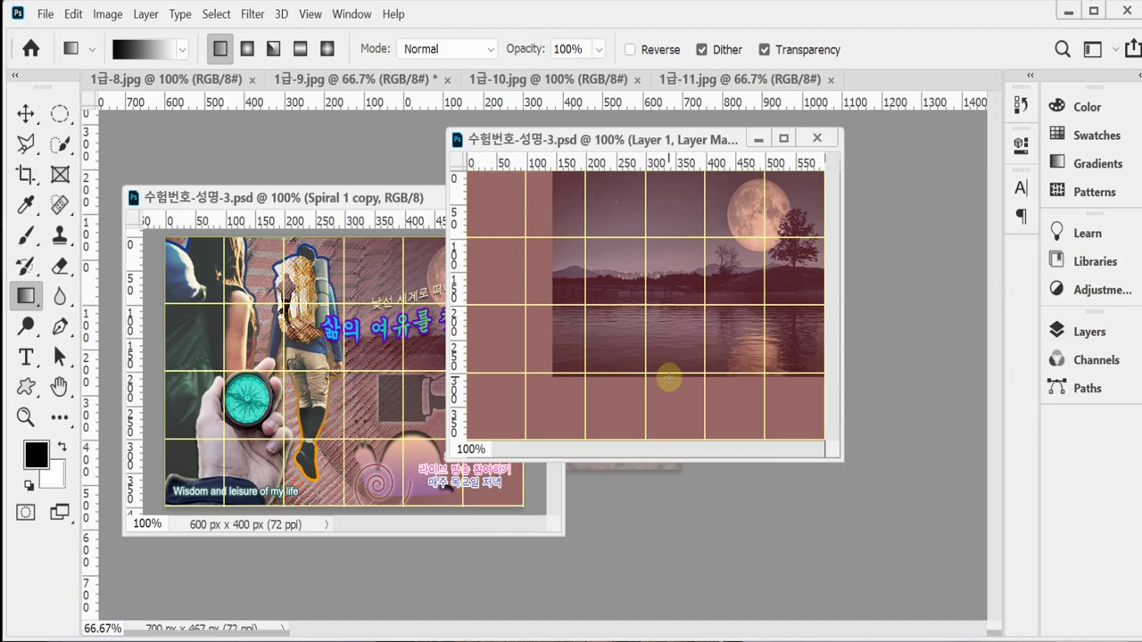
{"action": "left_click_drag", "start_coordinate": [668, 377], "coordinate": [667, 285]}
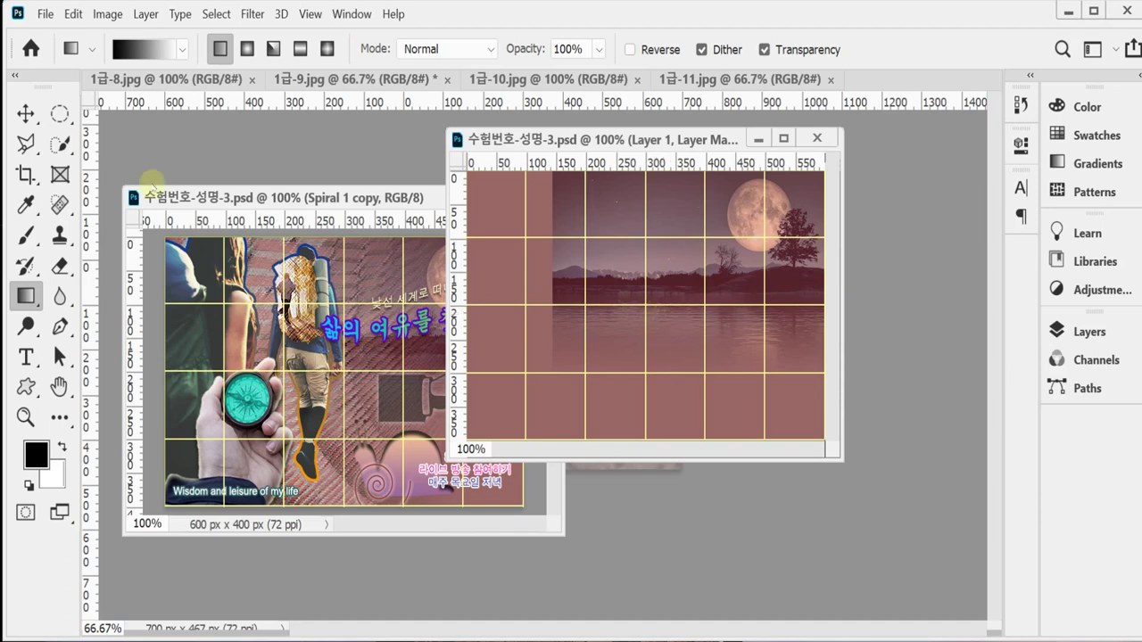
Copy the whole 1급-8.jpg brick photo into the new composition as a layer and close the source image
{"action": "left_click_drag", "start_coordinate": [127, 78], "coordinate": [555, 130]}
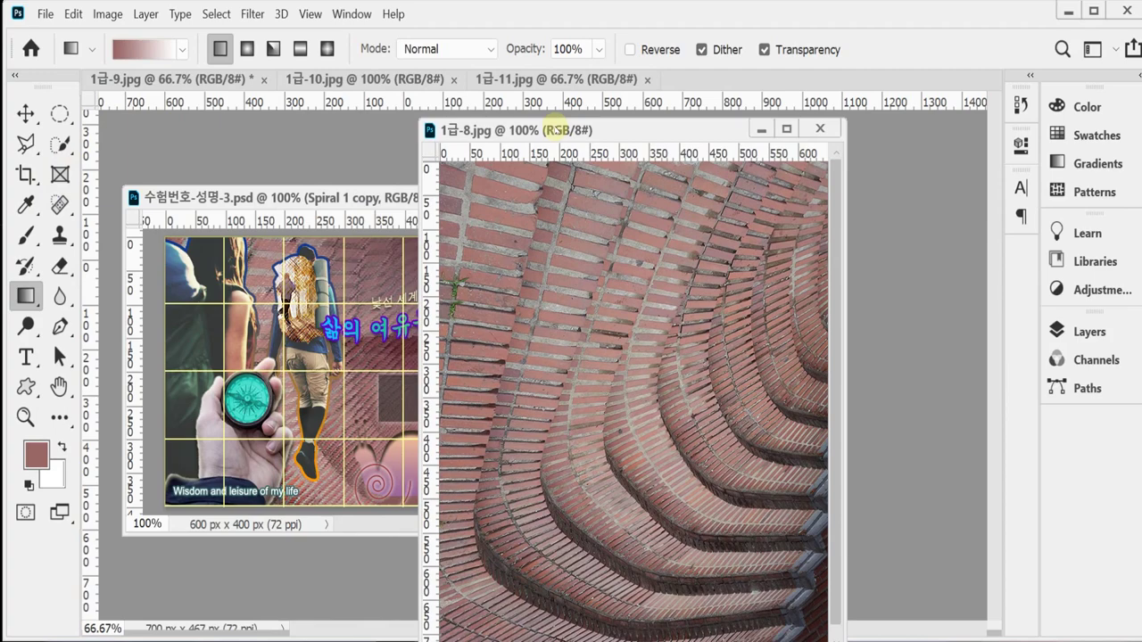
{"action": "key", "text": "ctrl+a"}
{"action": "key", "text": "w"}
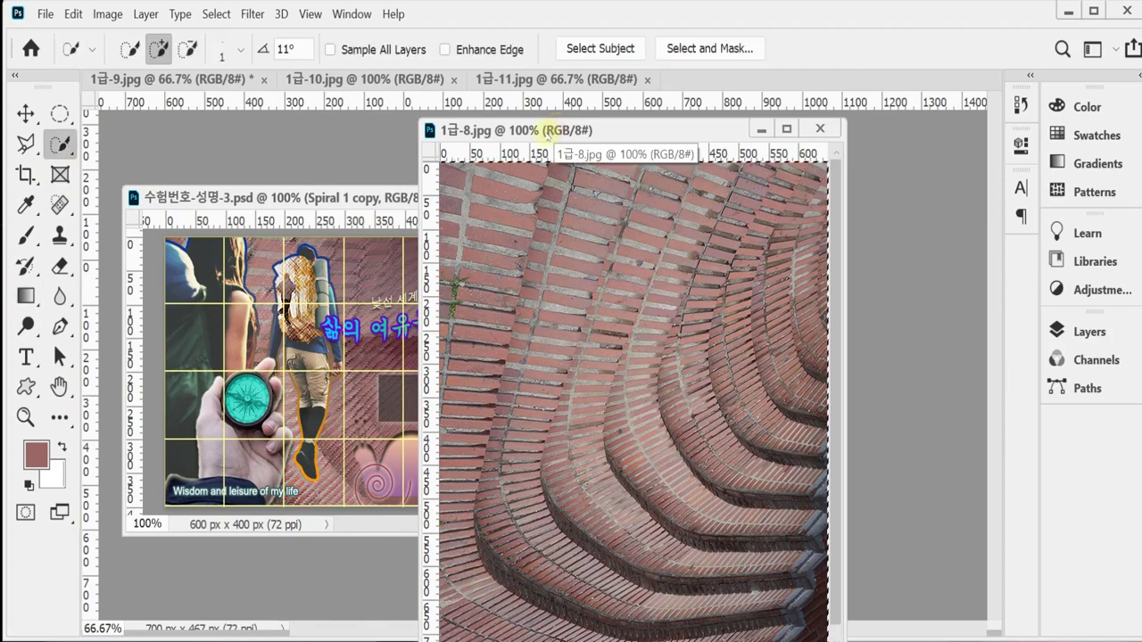
{"action": "left_click", "coordinate": [819, 128]}
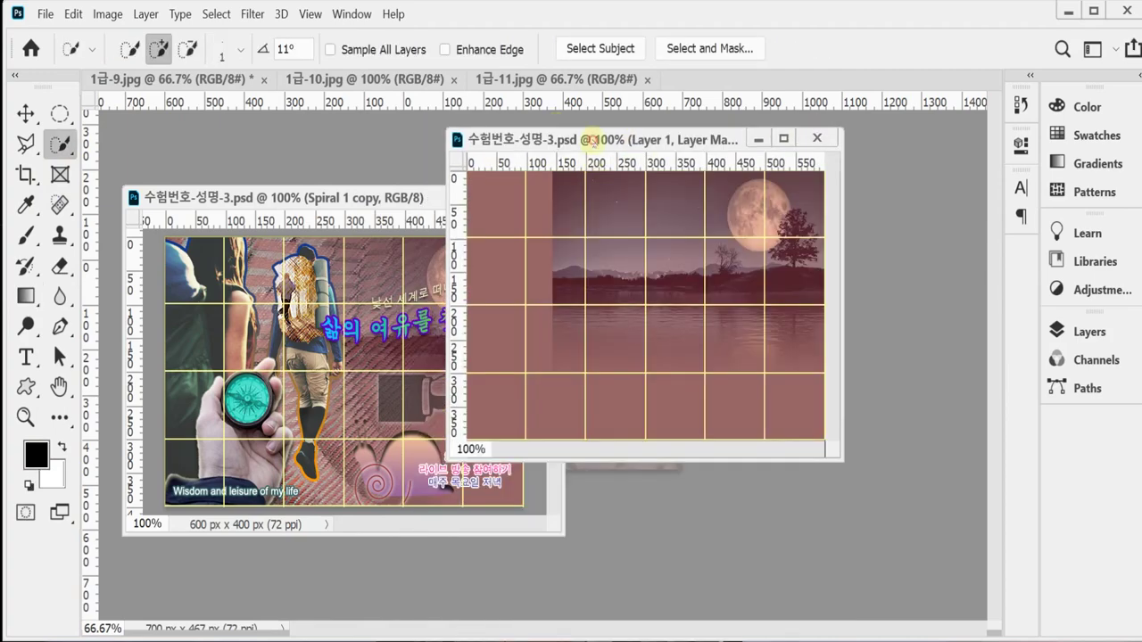
{"action": "key", "text": "ctrl+v"}
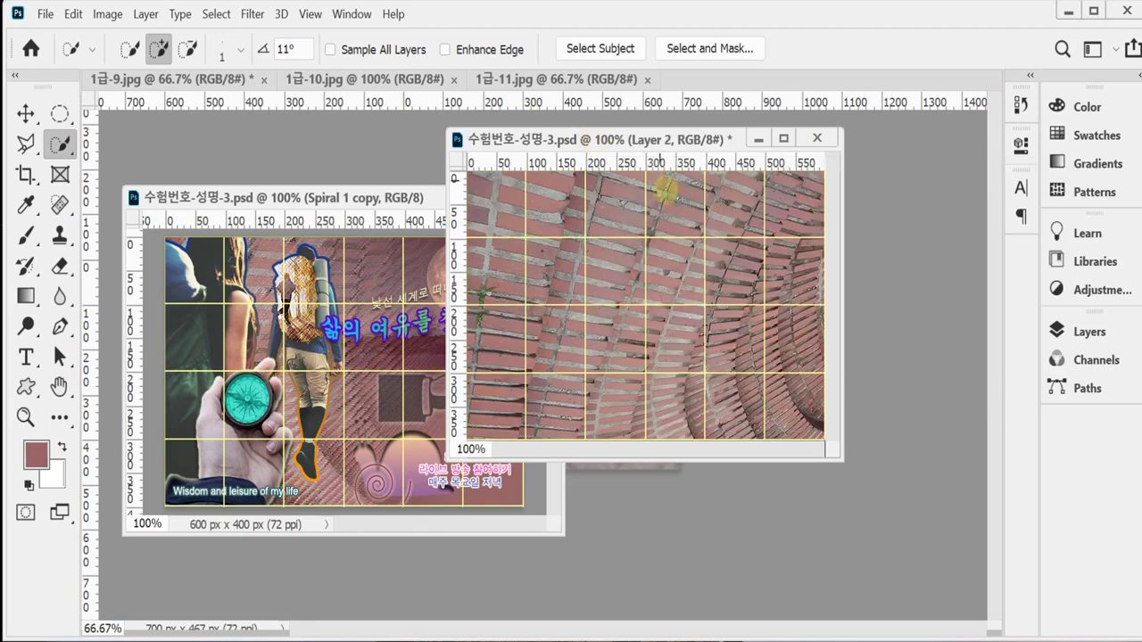
Scale the brick layer proportionally to 109%, rotate it -10.43°, and move it over the left two-thirds of the canvas
{"action": "key", "text": "ctrl+t"}
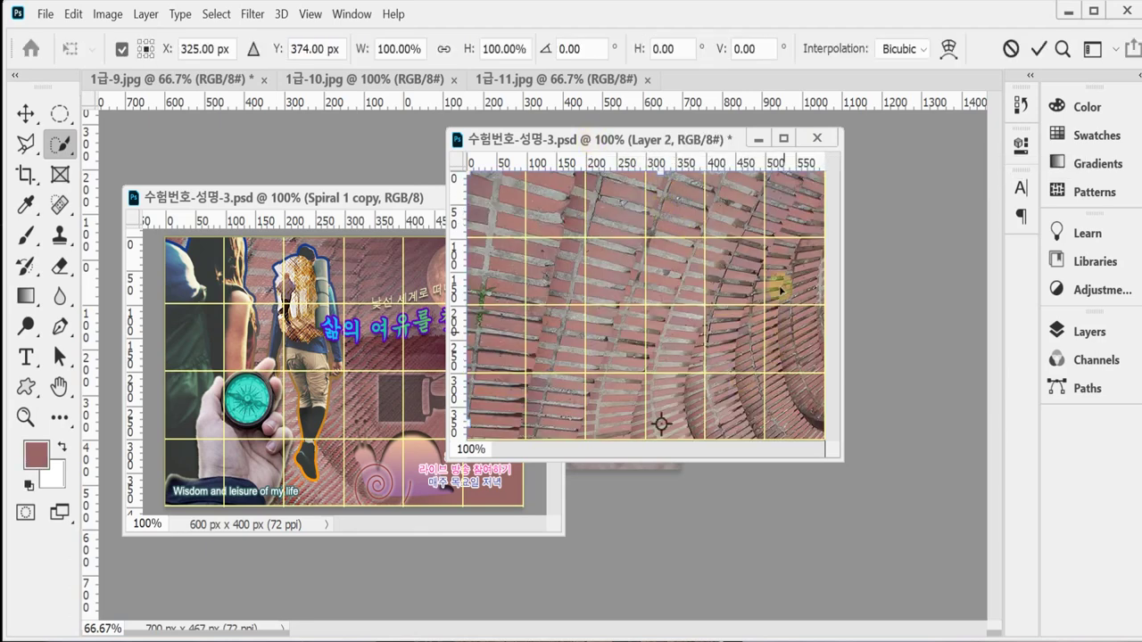
{"action": "left_click", "coordinate": [444, 49]}
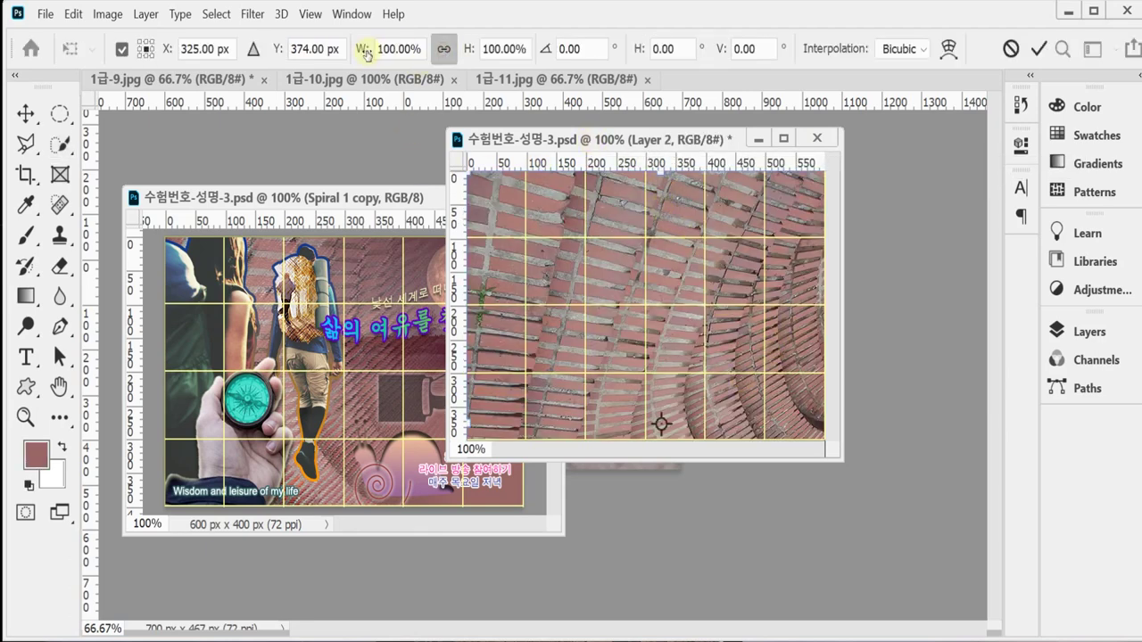
{"action": "mouse_move", "coordinate": [362, 53]}
{"action": "left_mouse_down"}
{"action": "mouse_move", "coordinate": [342, 57]}
{"action": "mouse_move", "coordinate": [371, 59]}
{"action": "left_mouse_up"}
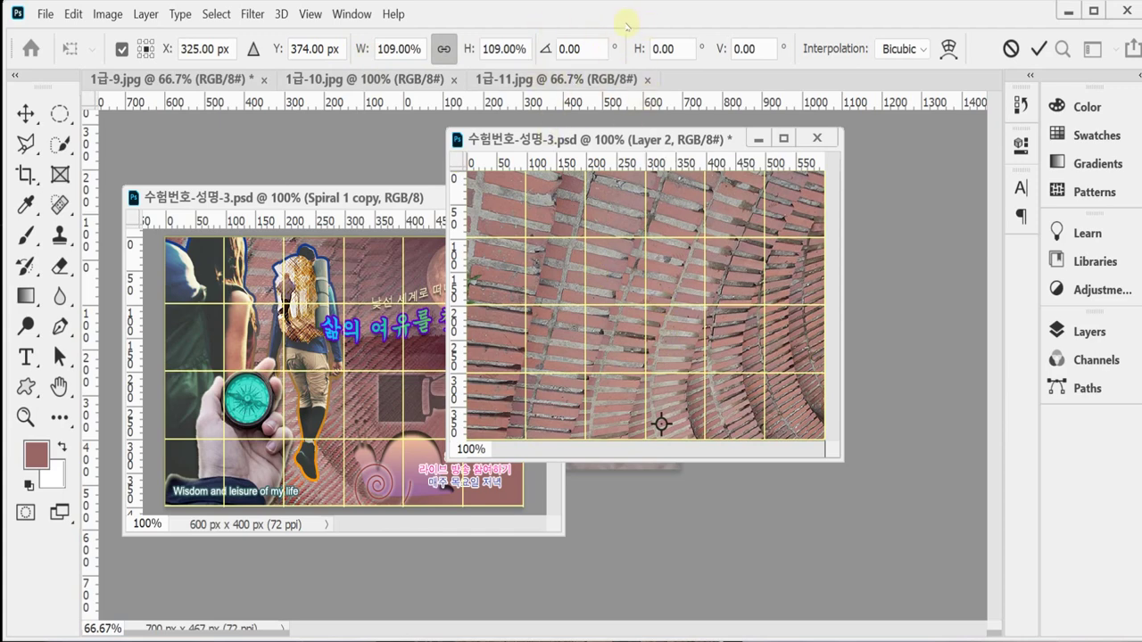
{"action": "left_click_drag", "start_coordinate": [693, 282], "coordinate": [572, 283]}
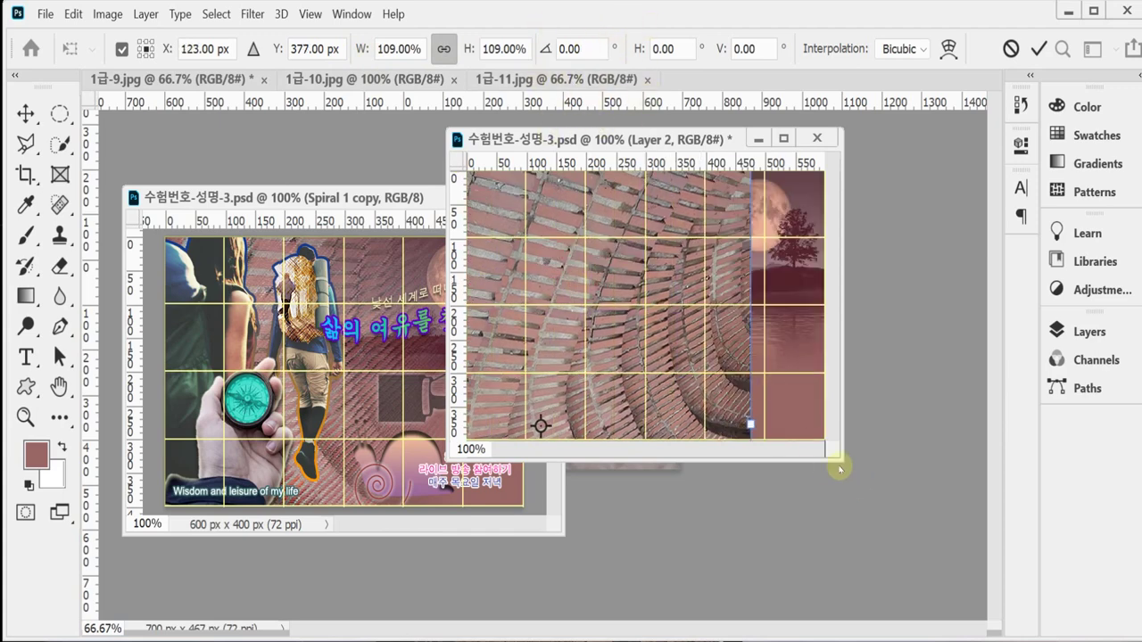
{"action": "left_click_drag", "start_coordinate": [838, 467], "coordinate": [928, 603]}
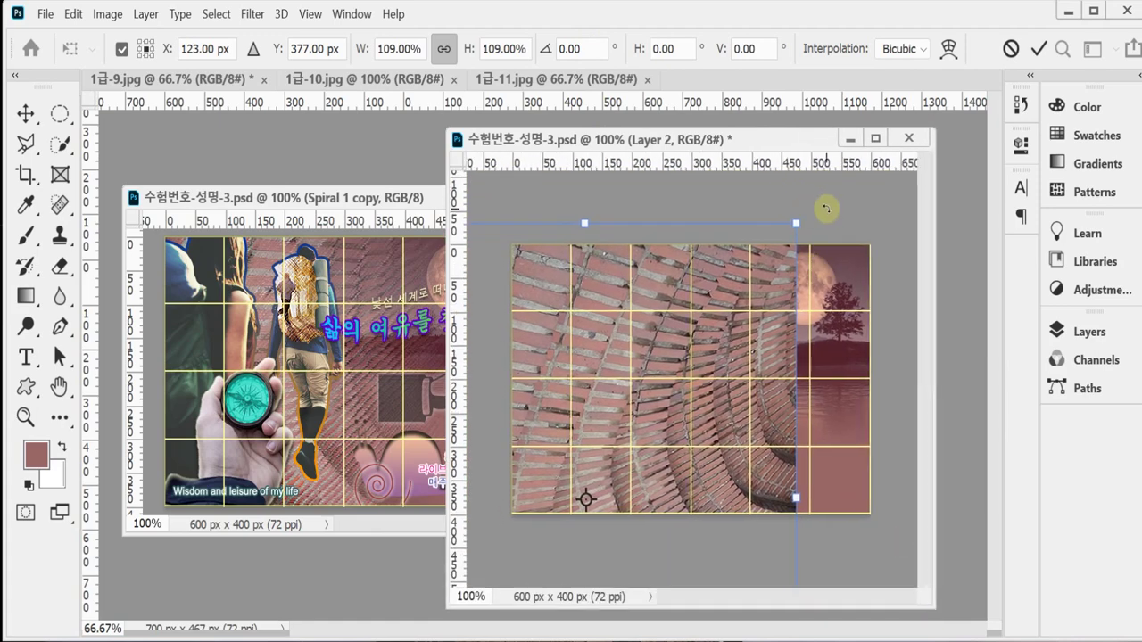
{"action": "left_click_drag", "start_coordinate": [826, 209], "coordinate": [770, 173]}
{"action": "left_click_drag", "start_coordinate": [733, 398], "coordinate": [704, 428]}
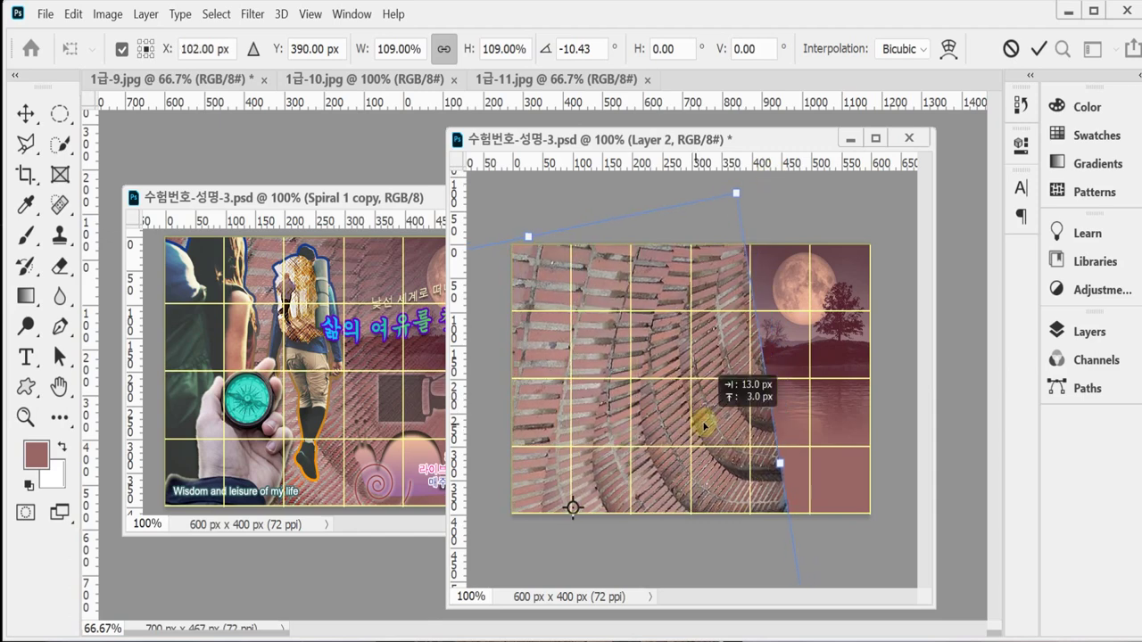
{"action": "left_click_drag", "start_coordinate": [704, 428], "coordinate": [725, 465]}
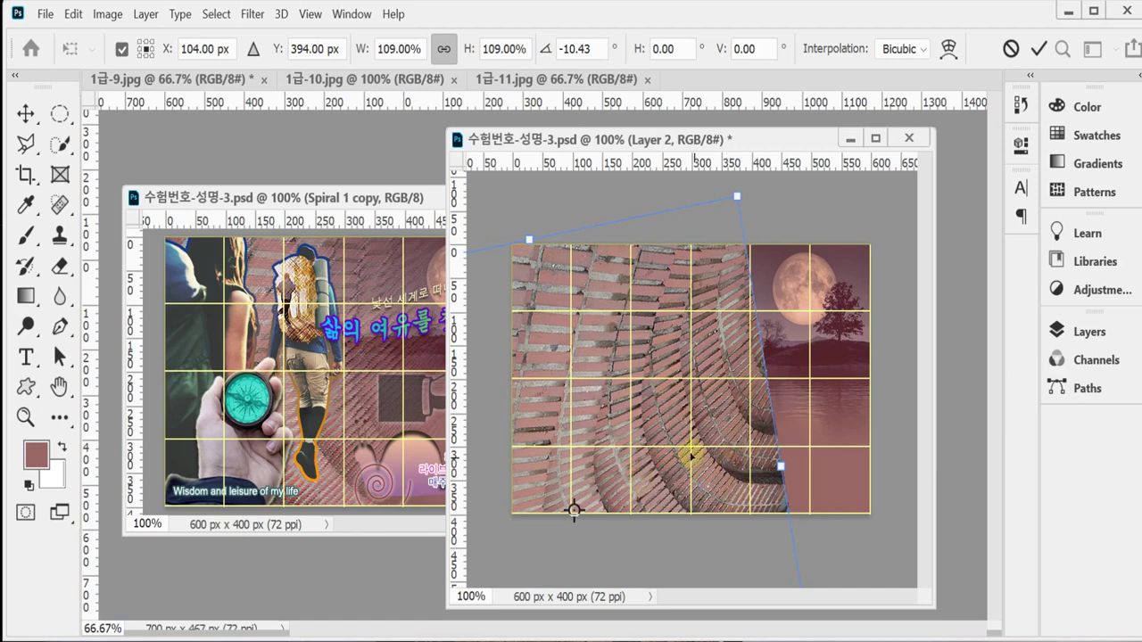
{"action": "key", "text": "Return"}
{"action": "key", "text": "w"}
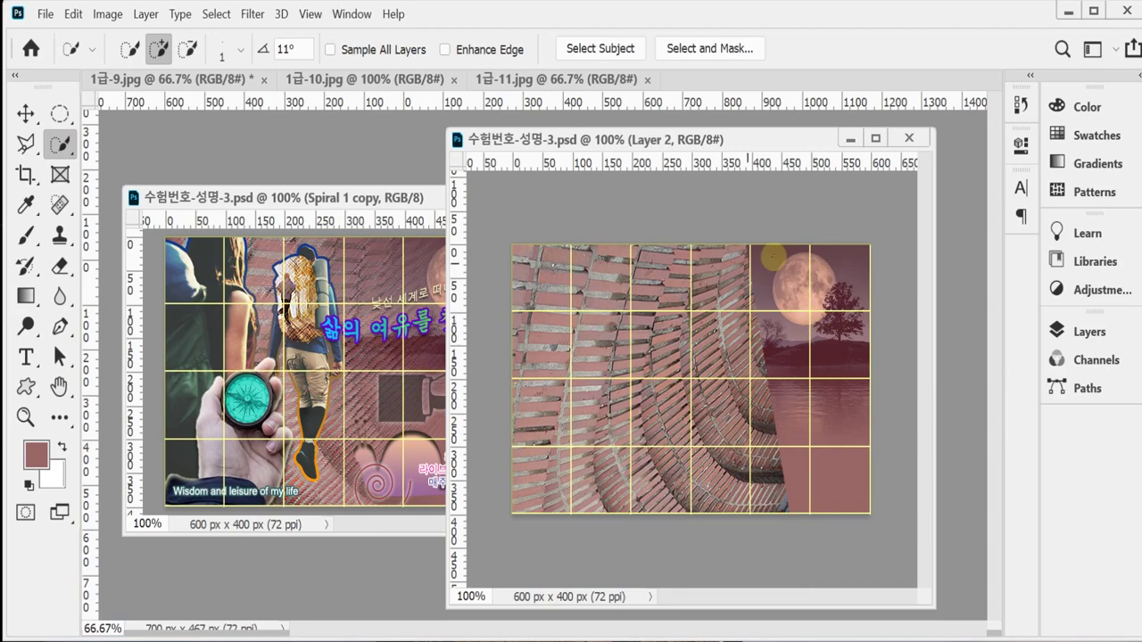
Apply the artistic Rough Pastels filter from the Filter Gallery to the brick layer
{"action": "left_click", "coordinate": [257, 13]}
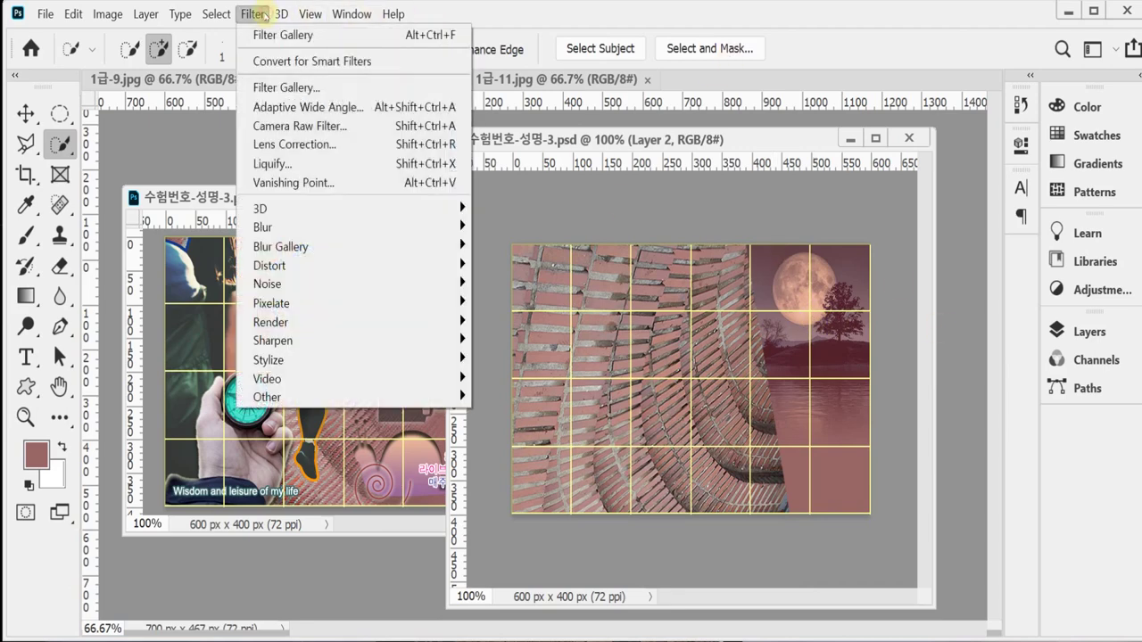
{"action": "left_click", "coordinate": [274, 86]}
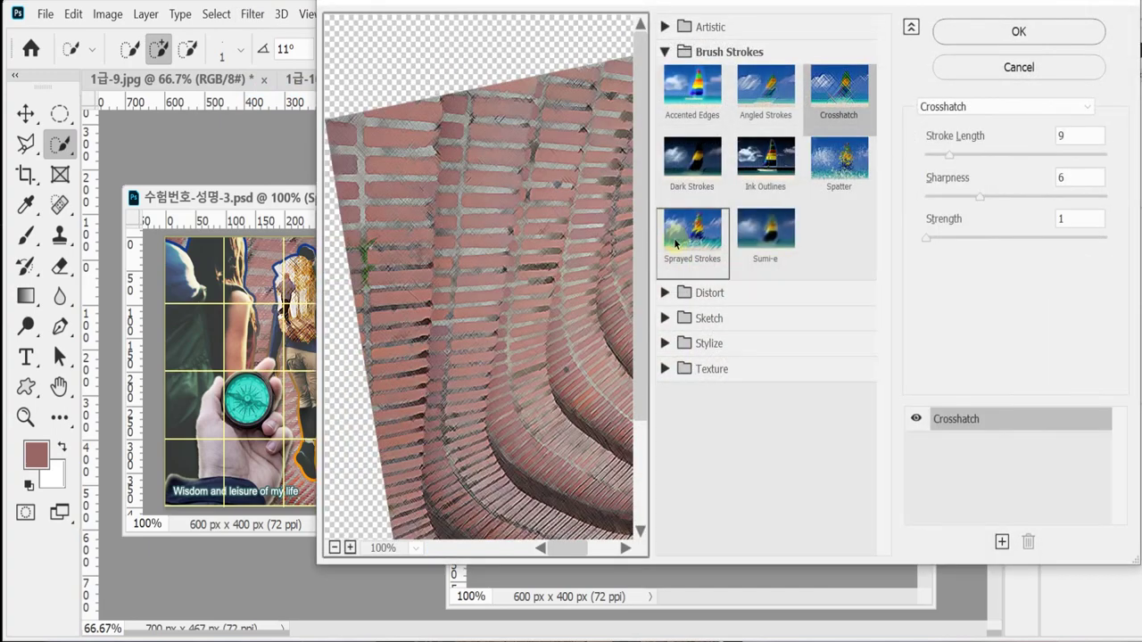
{"action": "left_click", "coordinate": [665, 51]}
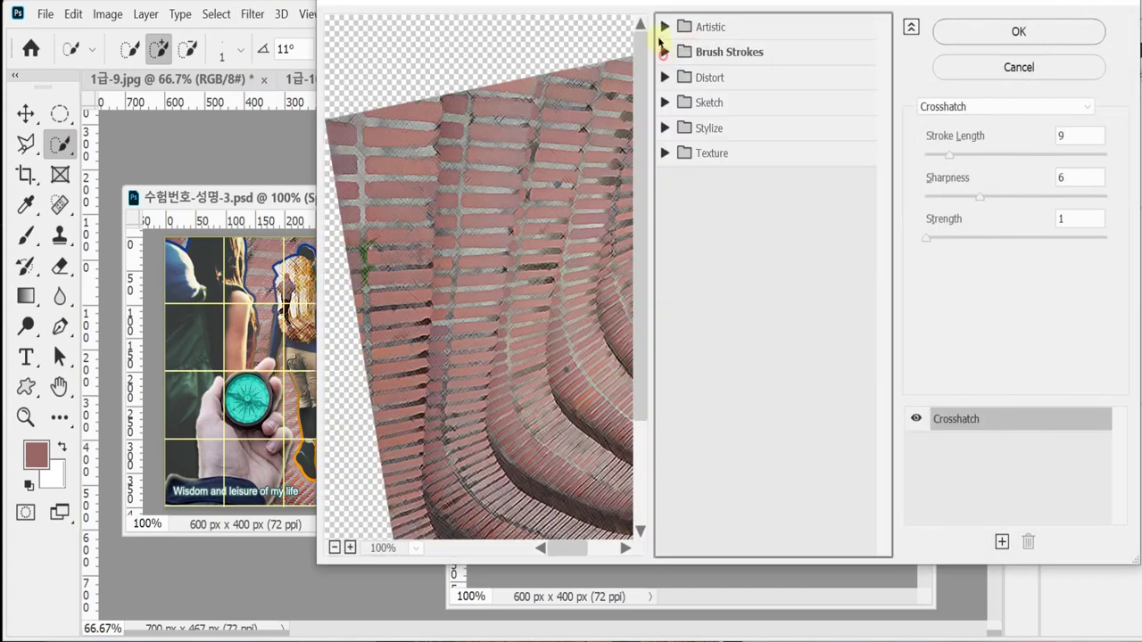
{"action": "left_click", "coordinate": [662, 28]}
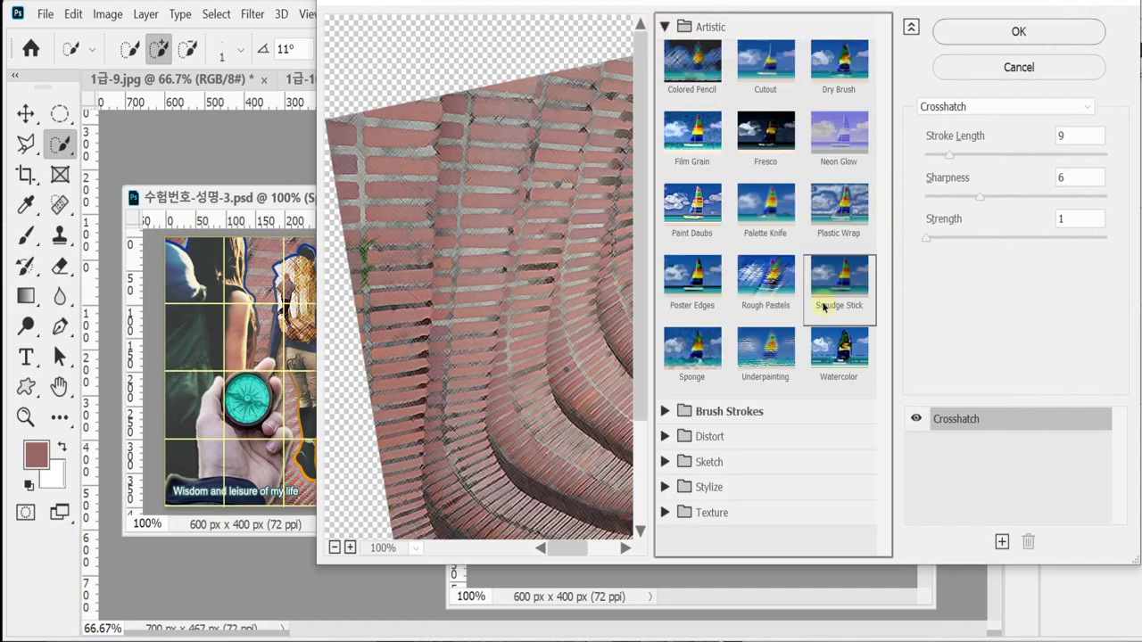
{"action": "left_click", "coordinate": [759, 278]}
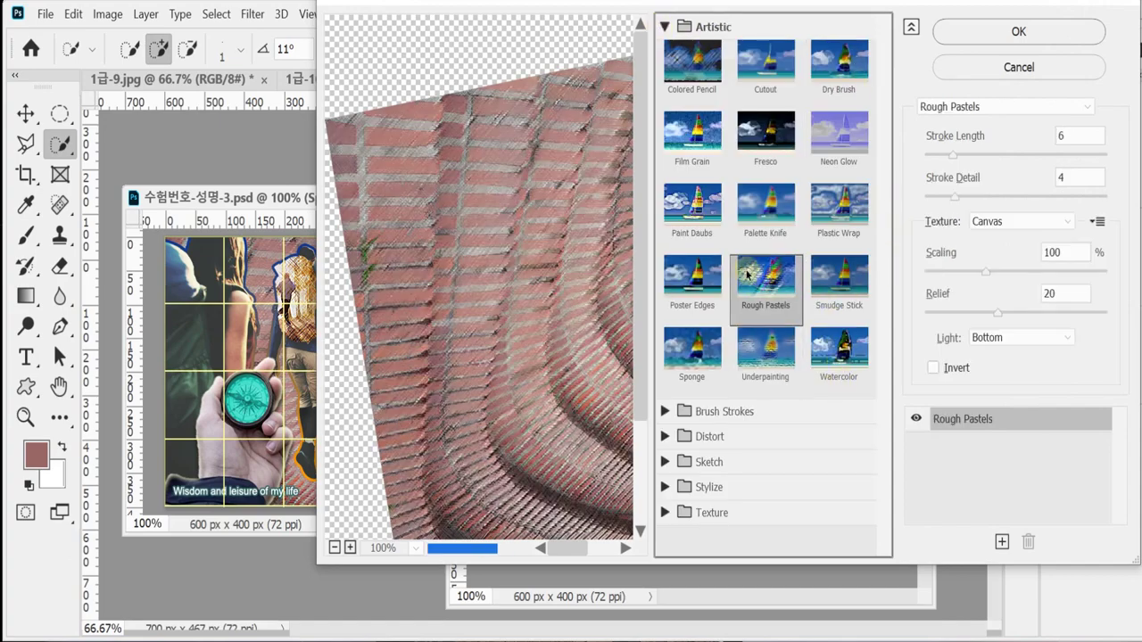
{"action": "left_click", "coordinate": [990, 31]}
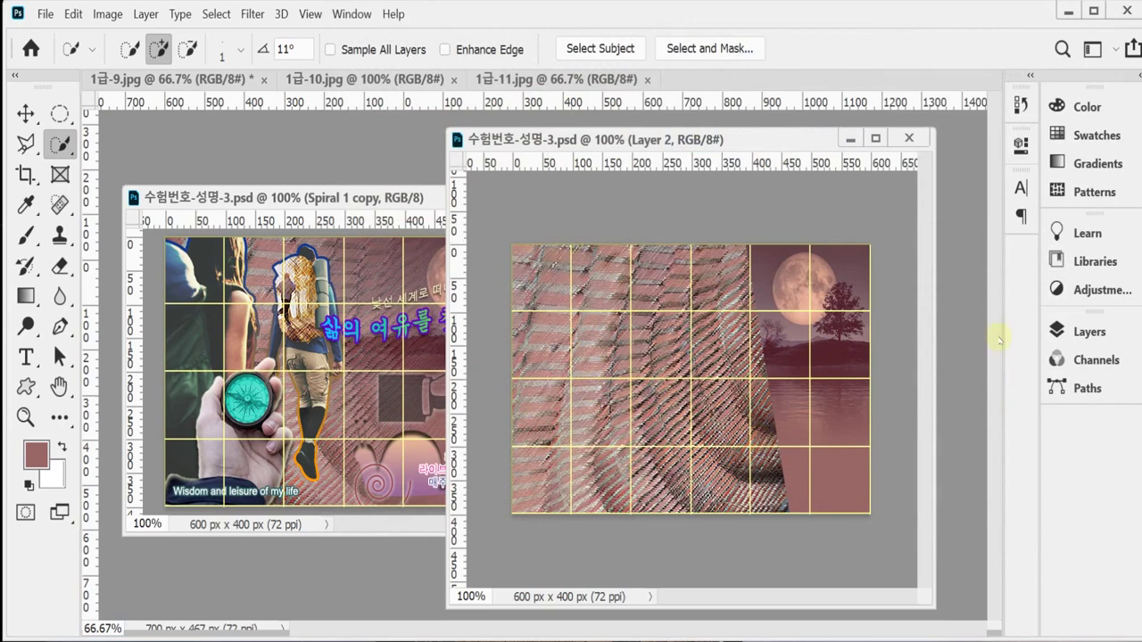
Add a layer mask to the brick layer, fade its right side with a leftward linear black-to-white gradient, and save the document
{"action": "left_click", "coordinate": [1084, 332]}
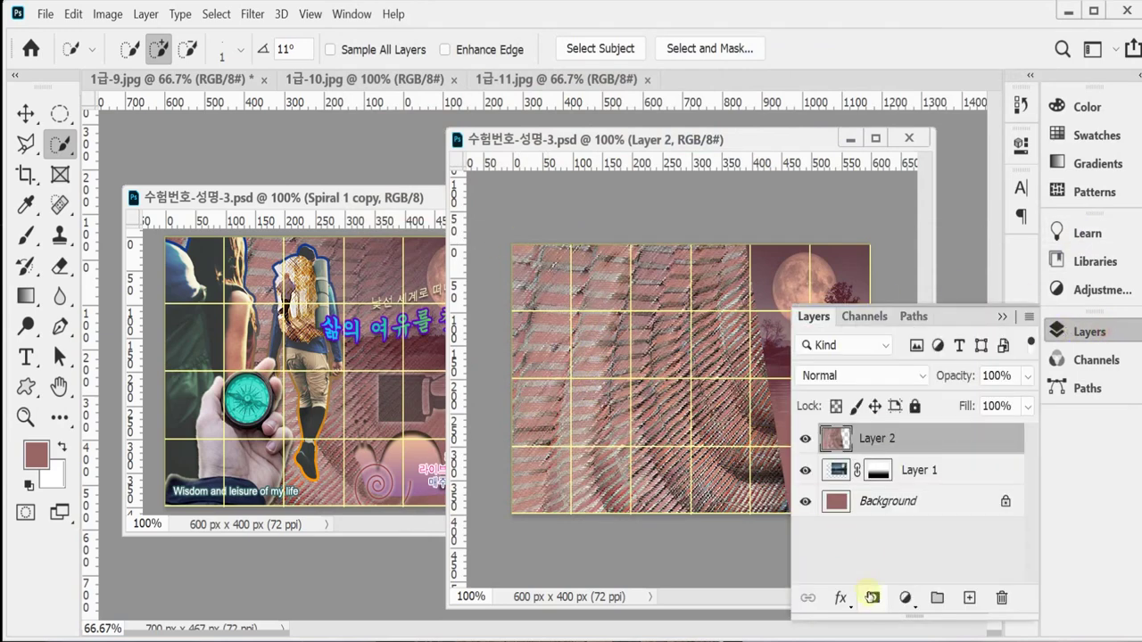
{"action": "left_click", "coordinate": [872, 596]}
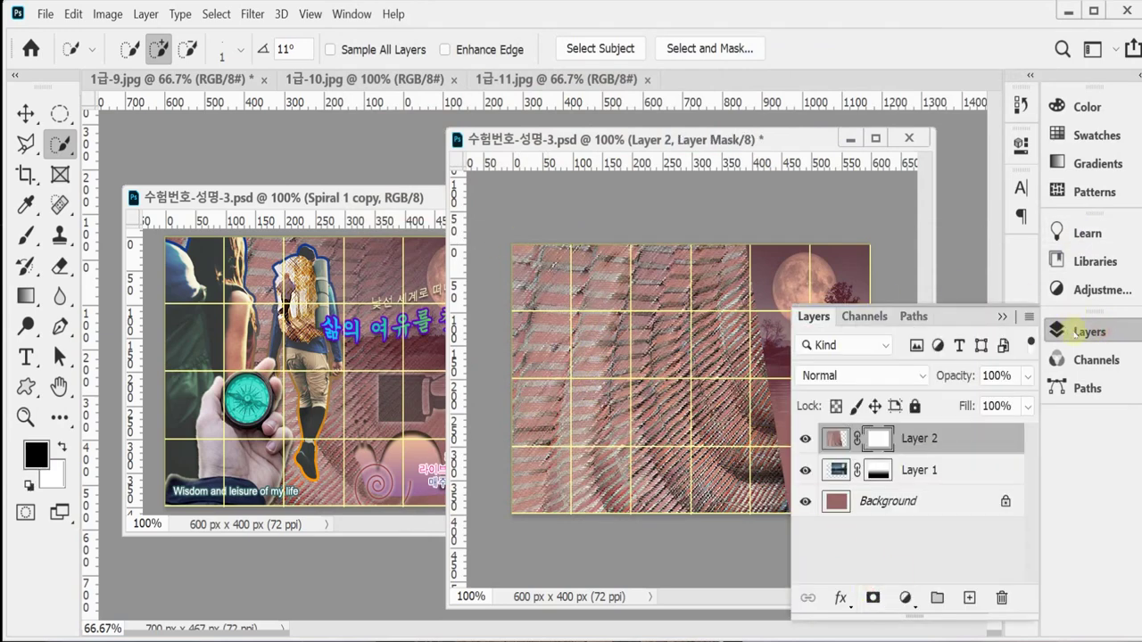
{"action": "left_click", "coordinate": [1078, 332]}
{"action": "left_click", "coordinate": [26, 296]}
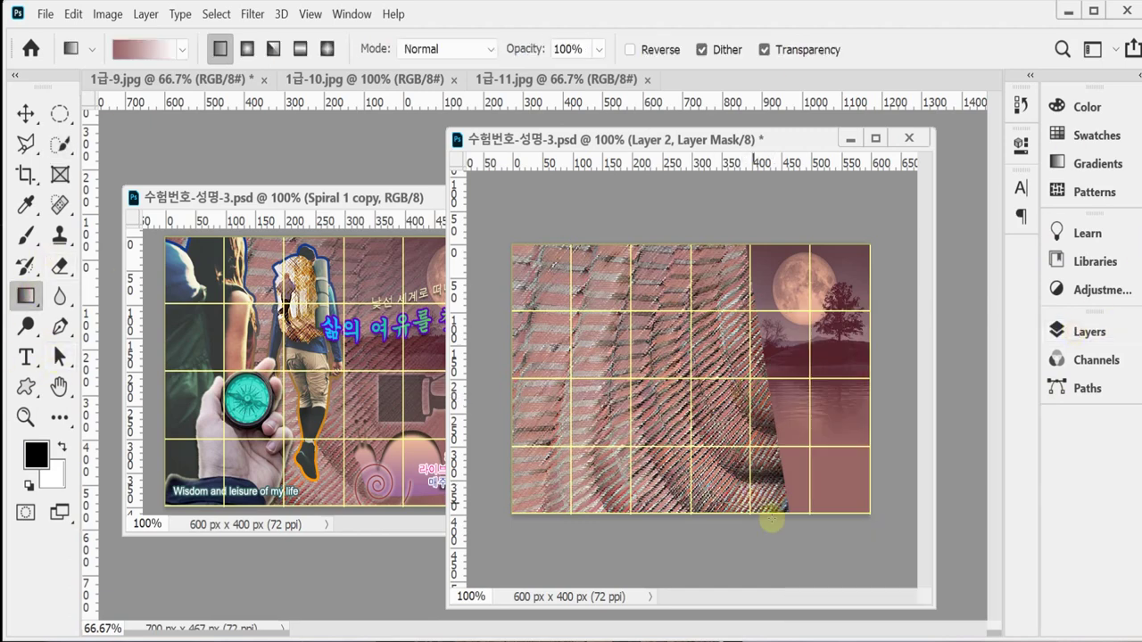
{"action": "left_click_drag", "start_coordinate": [803, 516], "coordinate": [570, 508]}
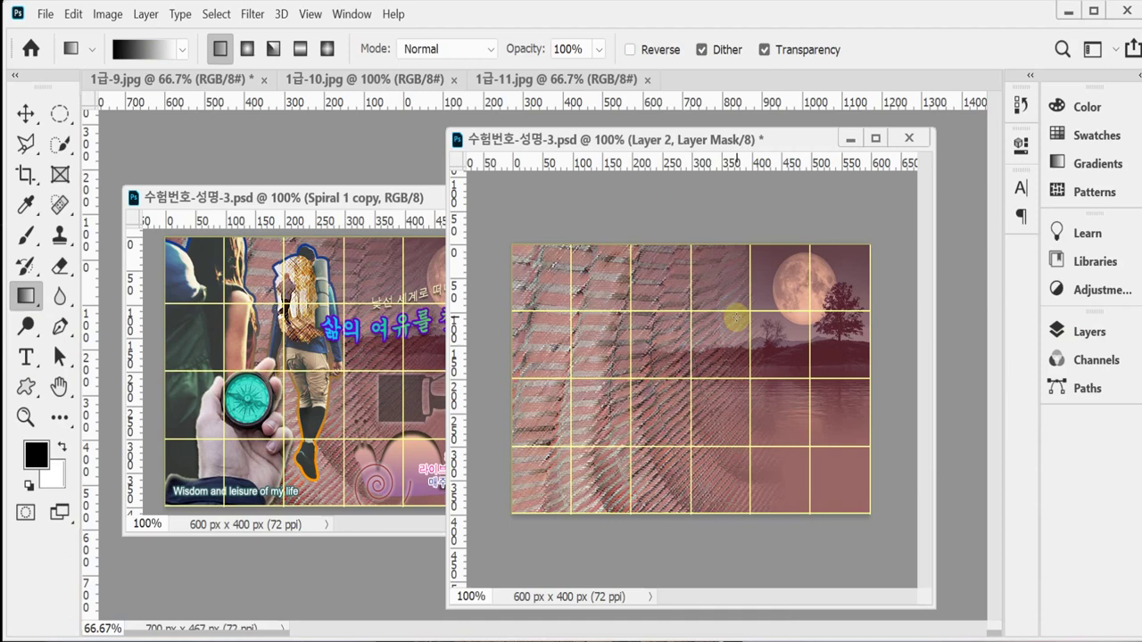
{"action": "key", "text": "ctrl+s"}
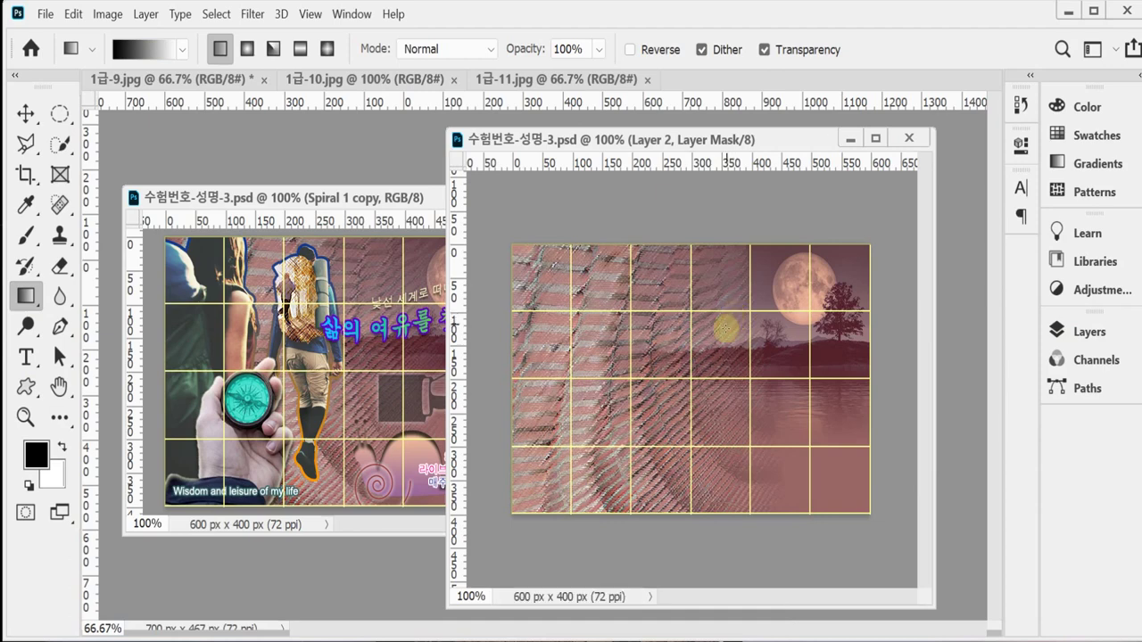
{"action": "left_click", "coordinate": [680, 355], "text": "alt"}
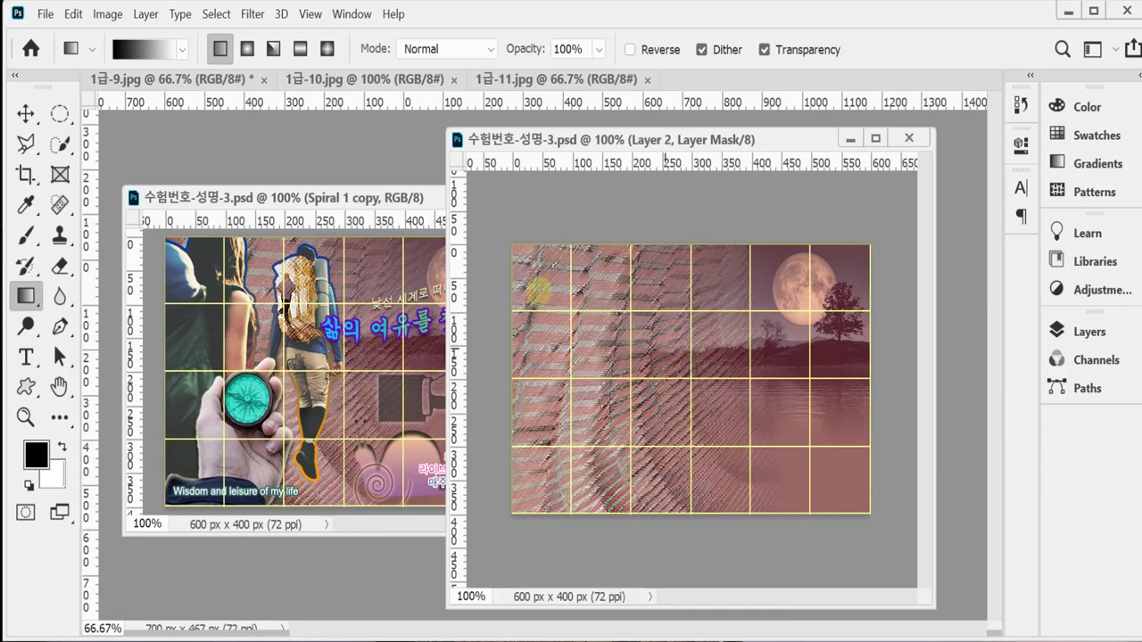
Float the 1급-9.jpg photo in its own enlarged window and show its Path 1 outline at 100% zoom
{"action": "left_click_drag", "start_coordinate": [174, 78], "coordinate": [214, 140]}
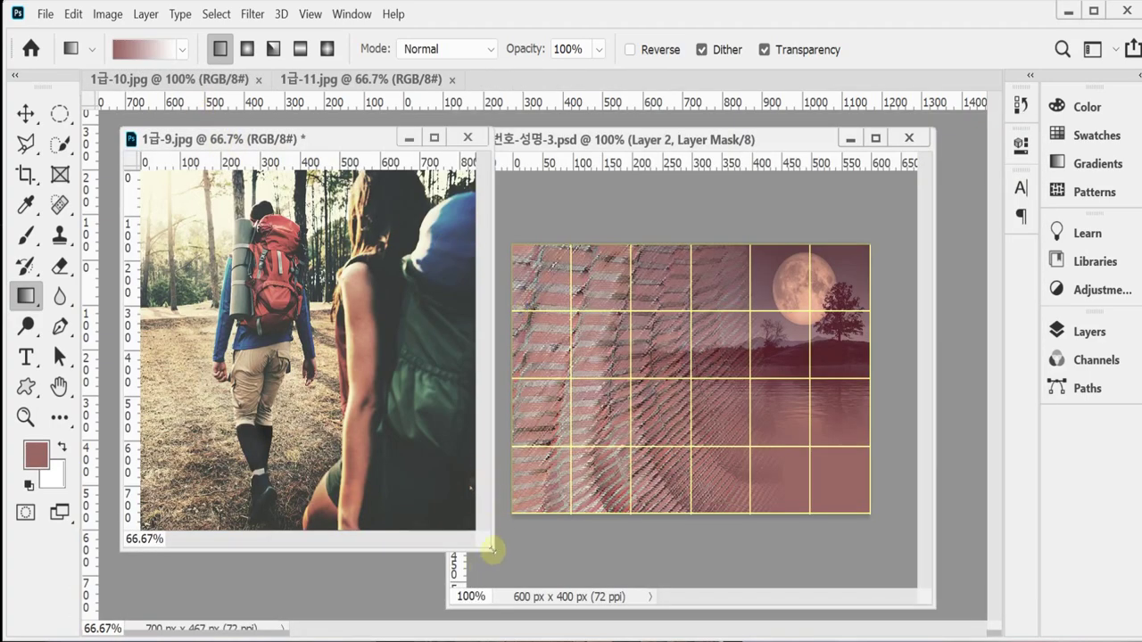
{"action": "left_click_drag", "start_coordinate": [492, 548], "coordinate": [549, 573]}
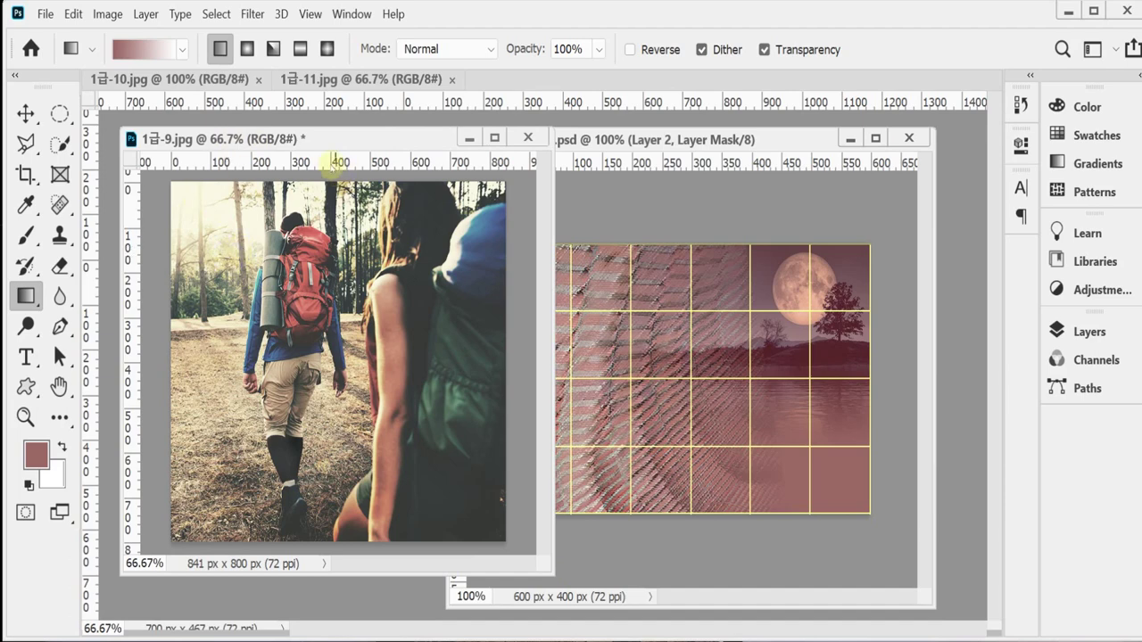
{"action": "left_click", "coordinate": [1084, 389]}
{"action": "left_click", "coordinate": [899, 379]}
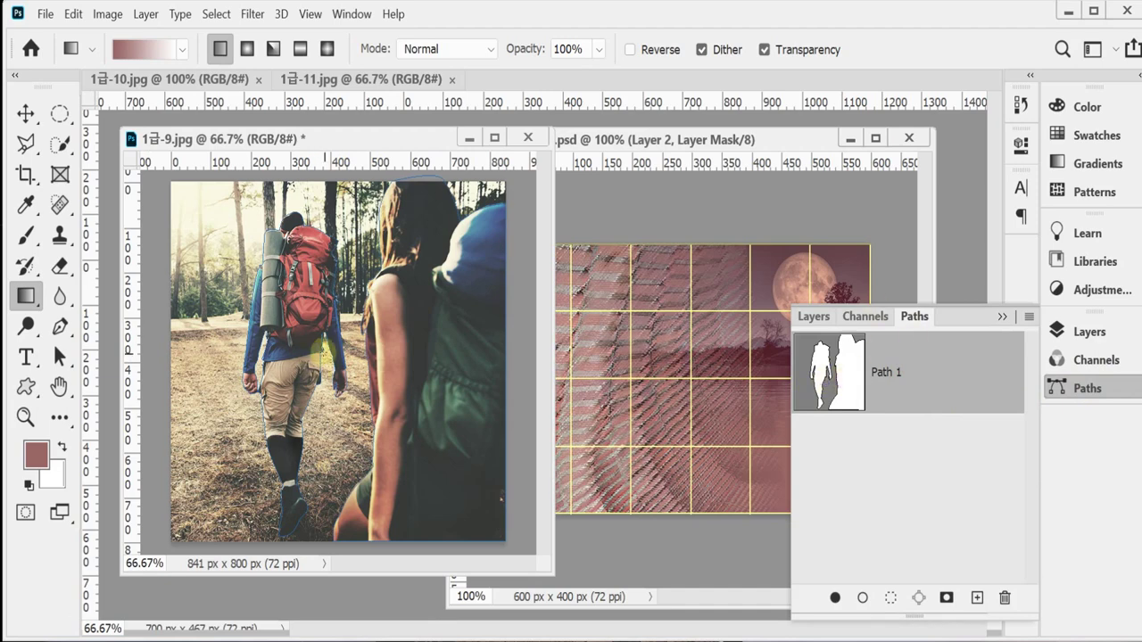
{"action": "key", "text": "ctrl+plus"}
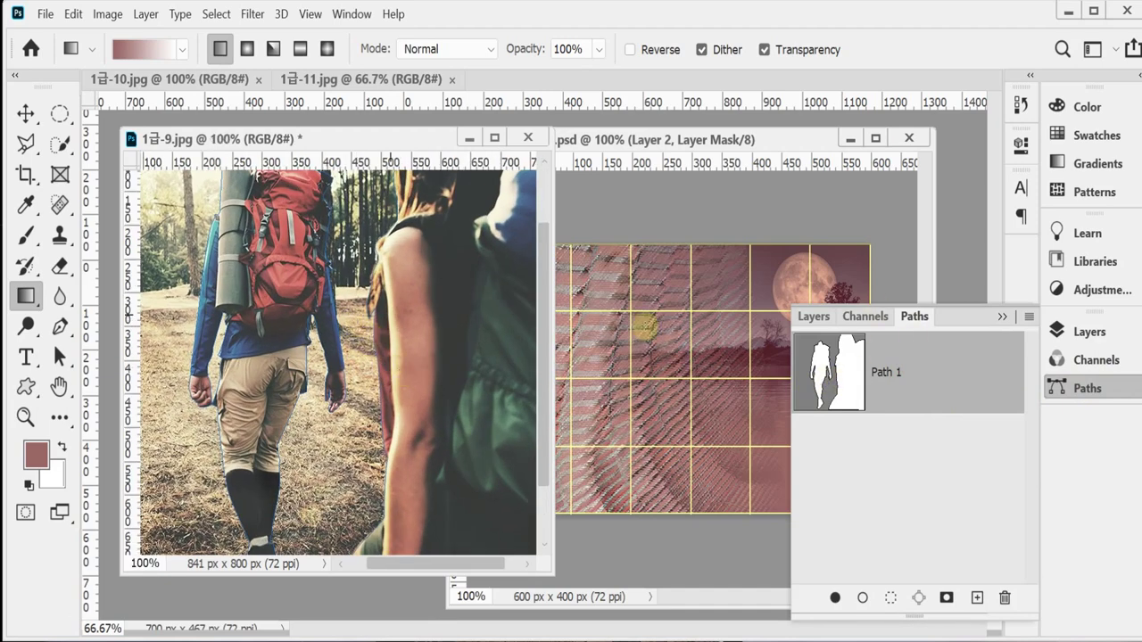
{"action": "left_click", "coordinate": [1078, 386]}
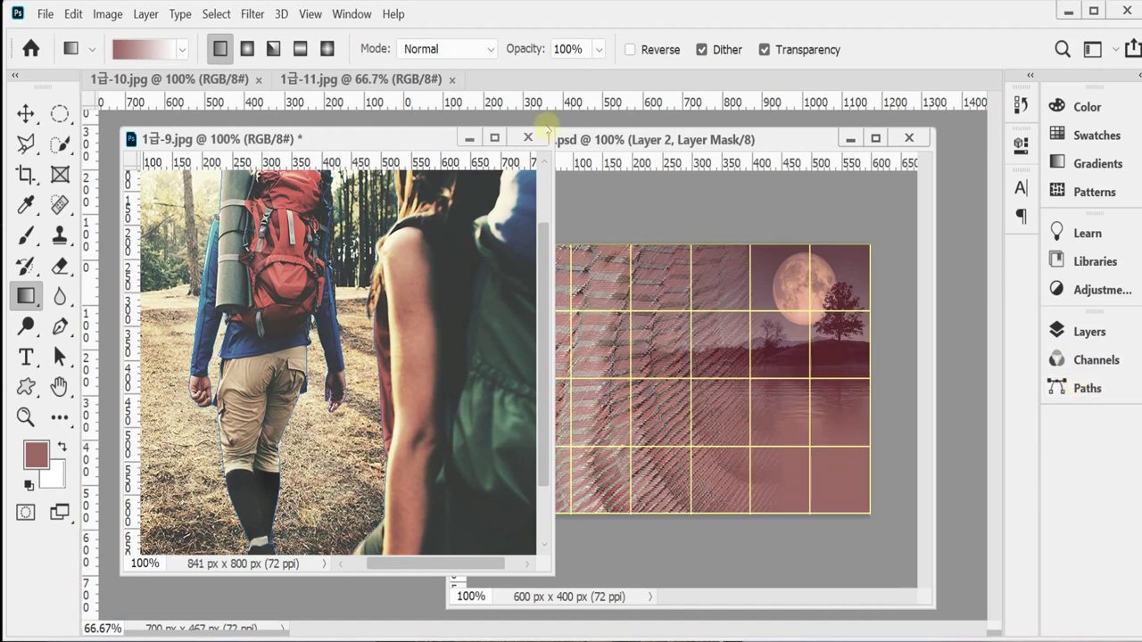
Activate the Pen tool in Path mode and enlarge the 1급-9.jpg window to give more room for tracing
{"action": "left_click_drag", "start_coordinate": [60, 326], "coordinate": [107, 325]}
{"action": "right_click", "coordinate": [73, 47]}
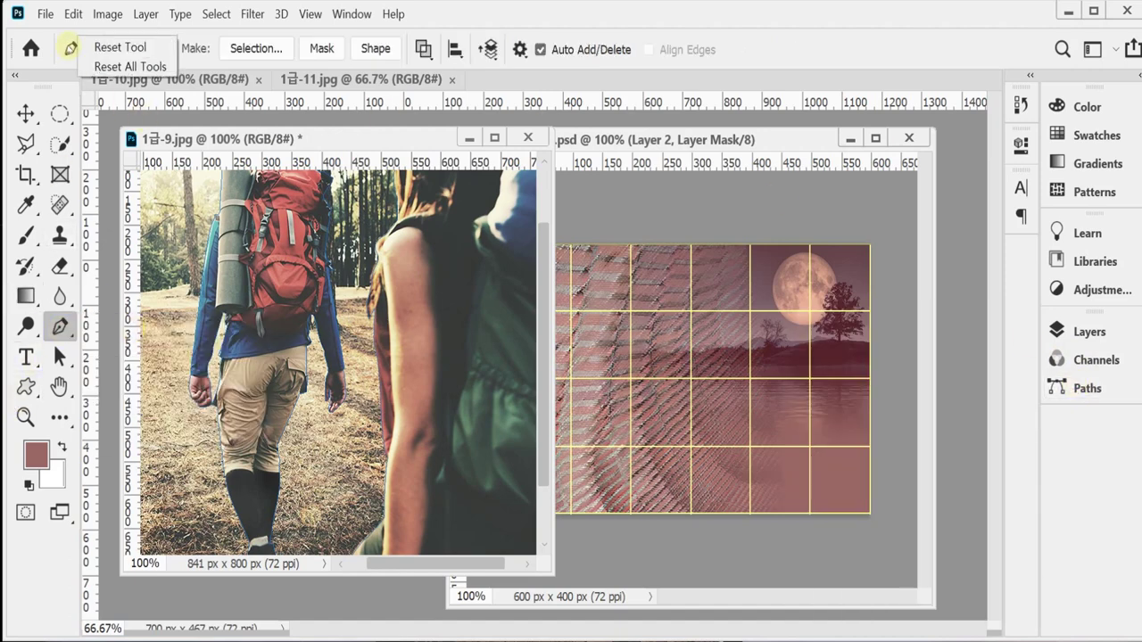
{"action": "left_click", "coordinate": [115, 47]}
{"action": "left_click", "coordinate": [116, 48]}
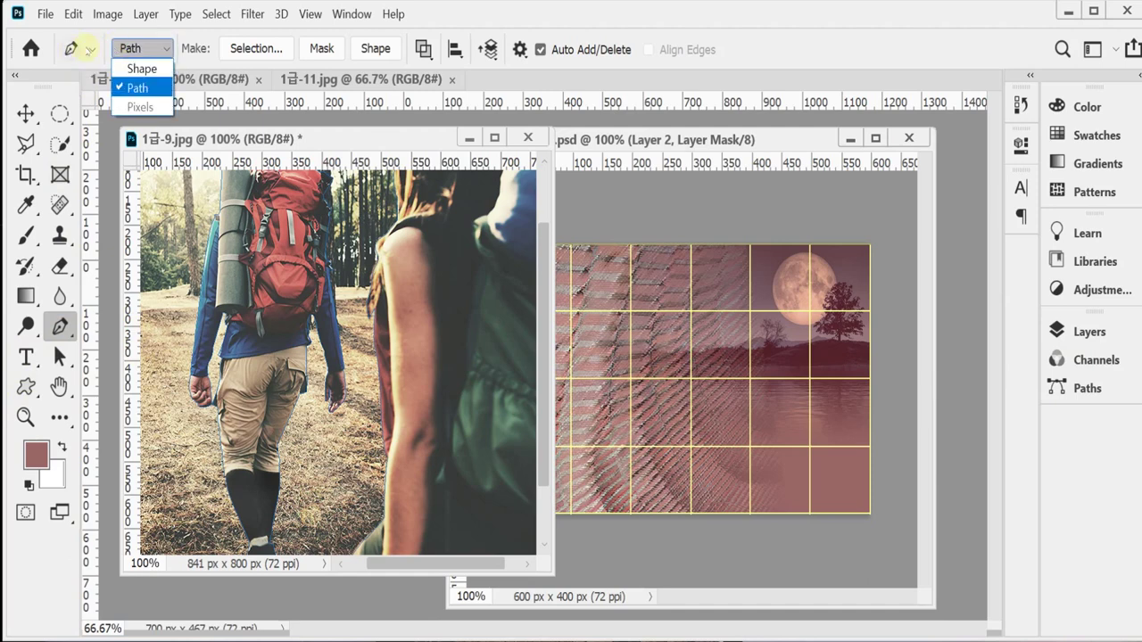
{"action": "left_click", "coordinate": [82, 46]}
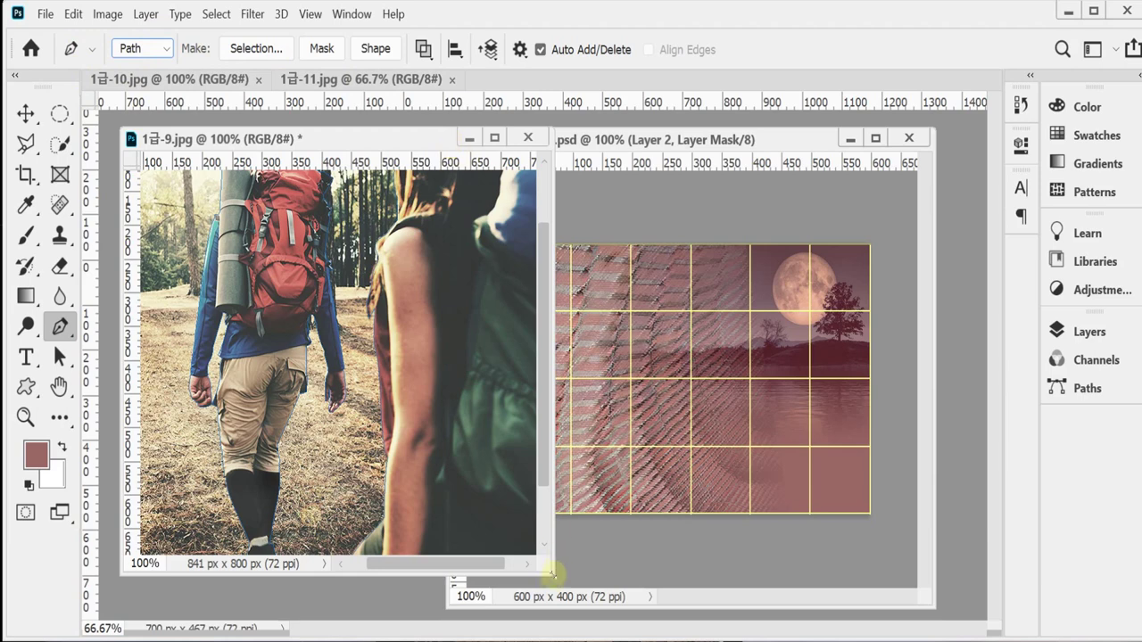
{"action": "left_click_drag", "start_coordinate": [553, 575], "coordinate": [629, 611]}
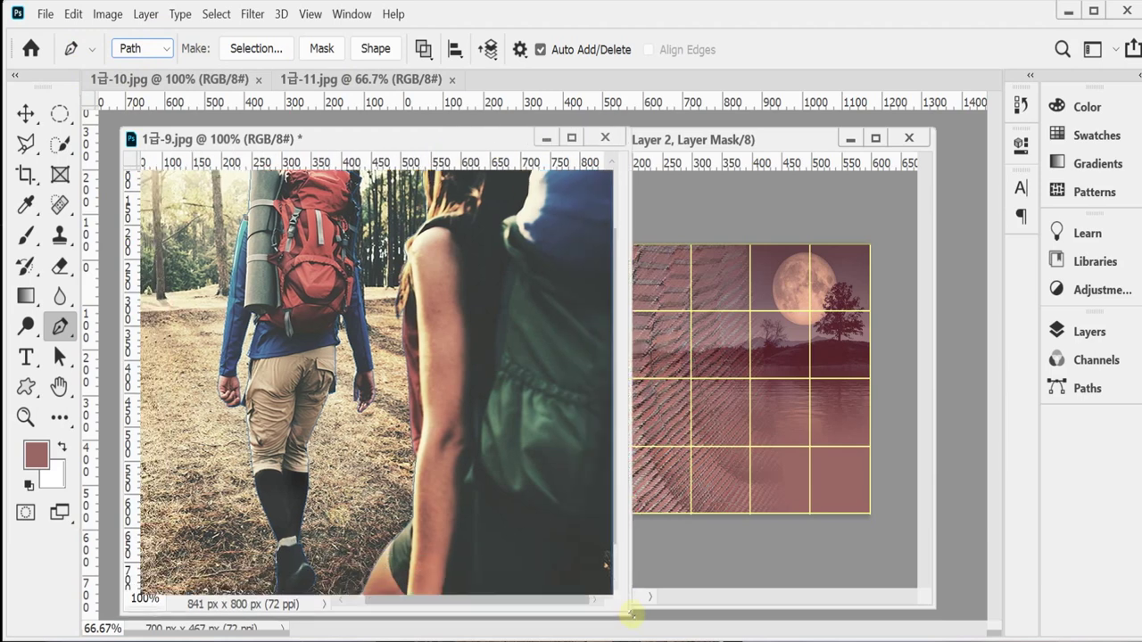
Inspect Path 1 around the hikers in 1급-9.jpg up to 200% zoom and deselect the path to hide its outline
{"action": "left_click", "coordinate": [1088, 388]}
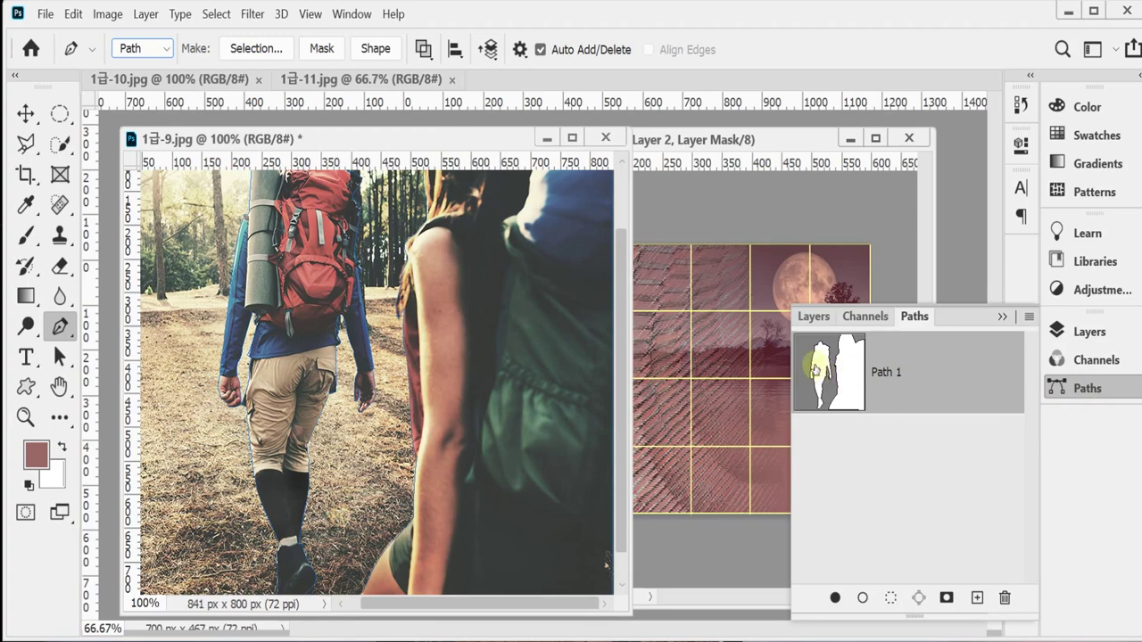
{"action": "left_click", "coordinate": [1071, 388]}
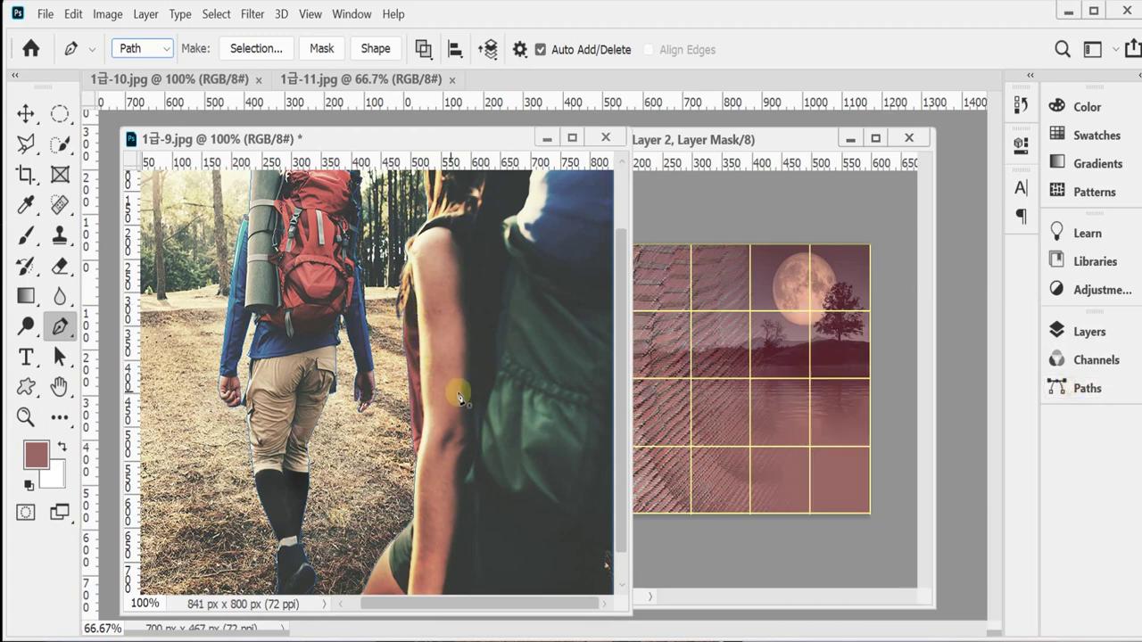
{"action": "scroll", "coordinate": [451, 390], "scroll_direction": "down", "scroll_amount": 2}
{"action": "scroll", "coordinate": [442, 303], "scroll_direction": "up", "scroll_amount": 2}
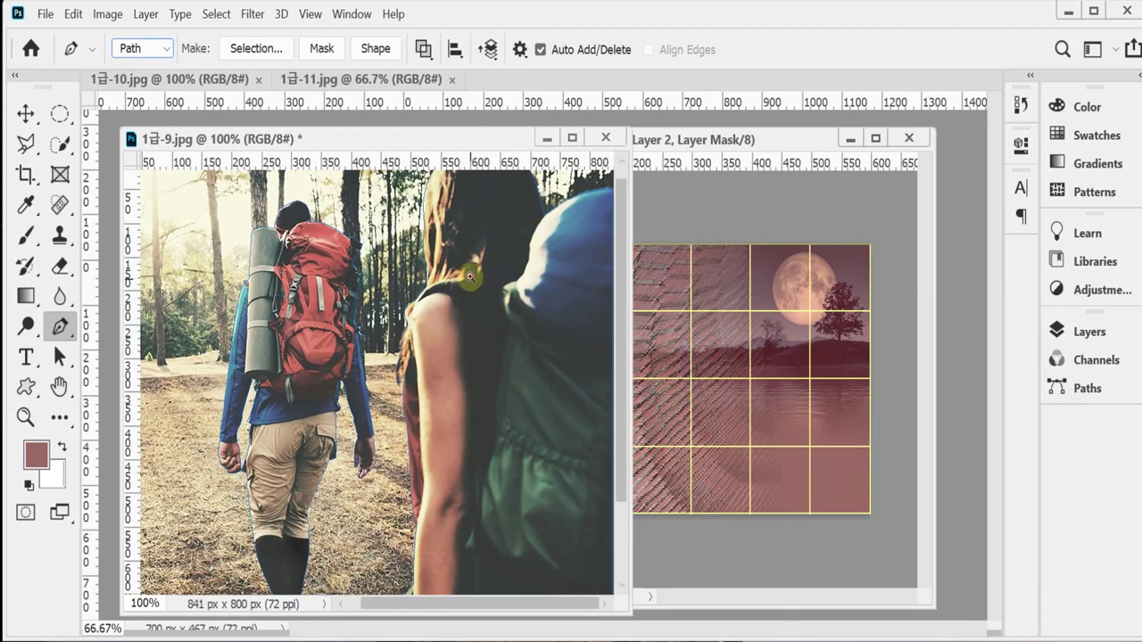
{"action": "scroll", "coordinate": [470, 278], "scroll_direction": "up", "scroll_amount": 2}
{"action": "left_click_drag", "start_coordinate": [410, 332], "coordinate": [415, 352]}
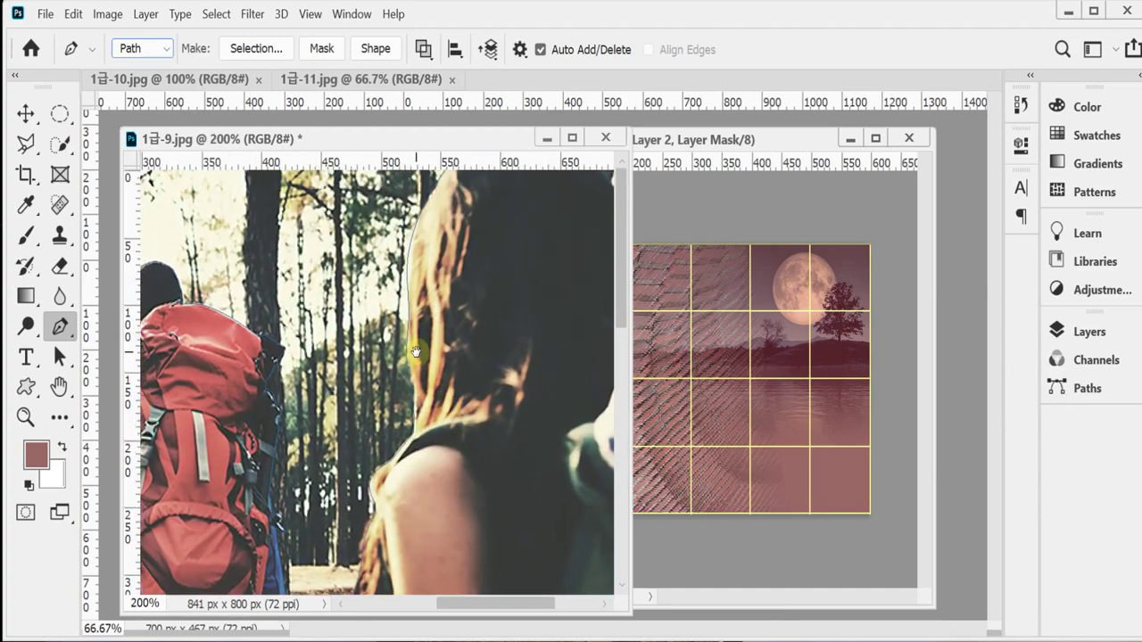
{"action": "key", "text": "Escape"}
{"action": "key", "text": "Escape"}
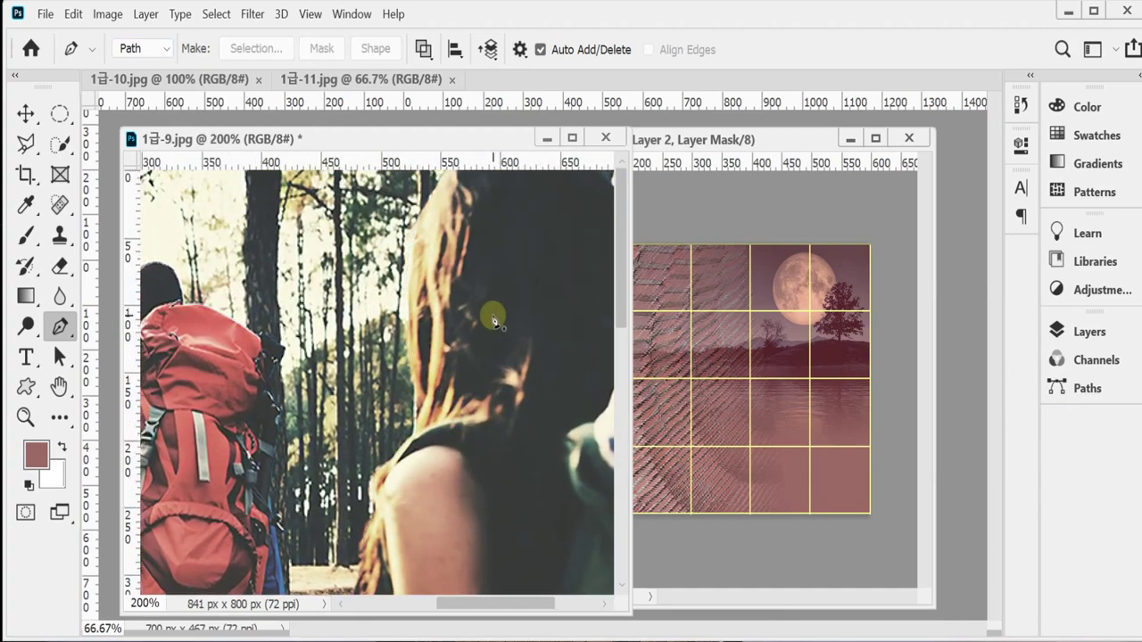
{"action": "scroll", "coordinate": [277, 339], "scroll_direction": "left", "scroll_amount": 3}
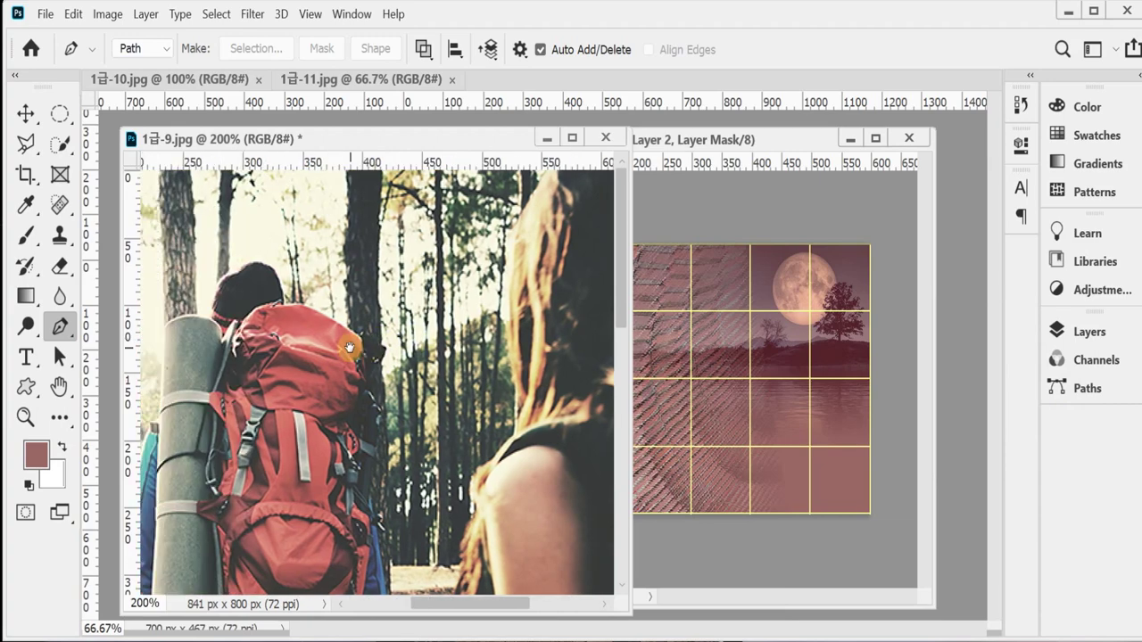
Try tracing the far hiker's knit hat in 1급-9.jpg with a curved Pen tool path at 400% zoom
{"action": "scroll", "coordinate": [269, 319], "scroll_direction": "up", "scroll_amount": 1}
{"action": "left_click_drag", "start_coordinate": [285, 300], "coordinate": [321, 312]}
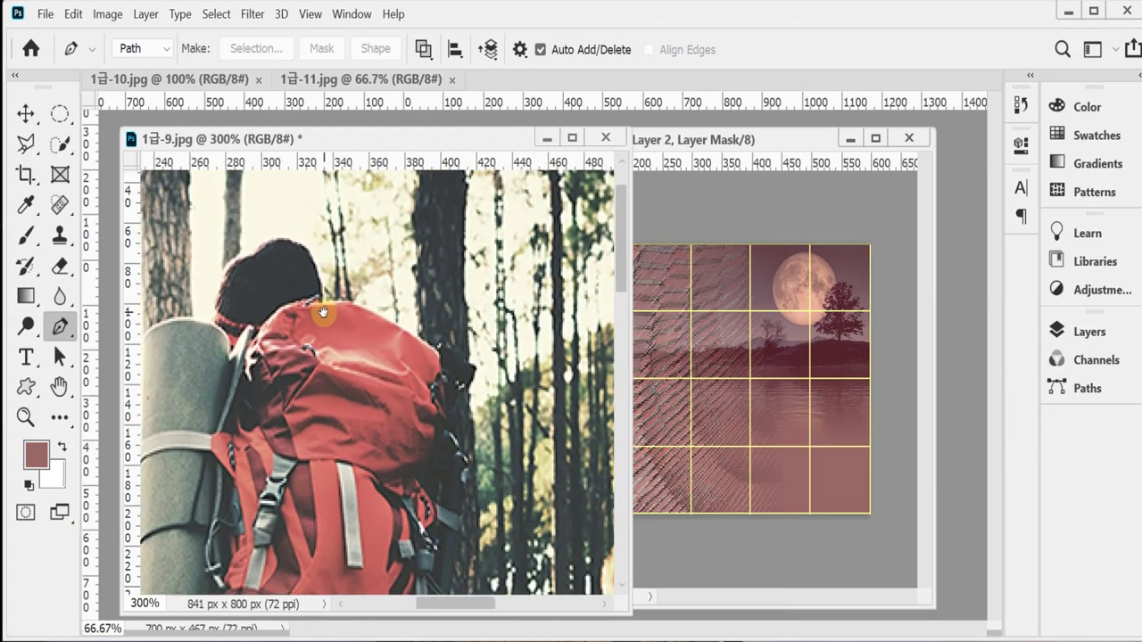
{"action": "scroll", "coordinate": [323, 308], "scroll_direction": "up", "scroll_amount": 1}
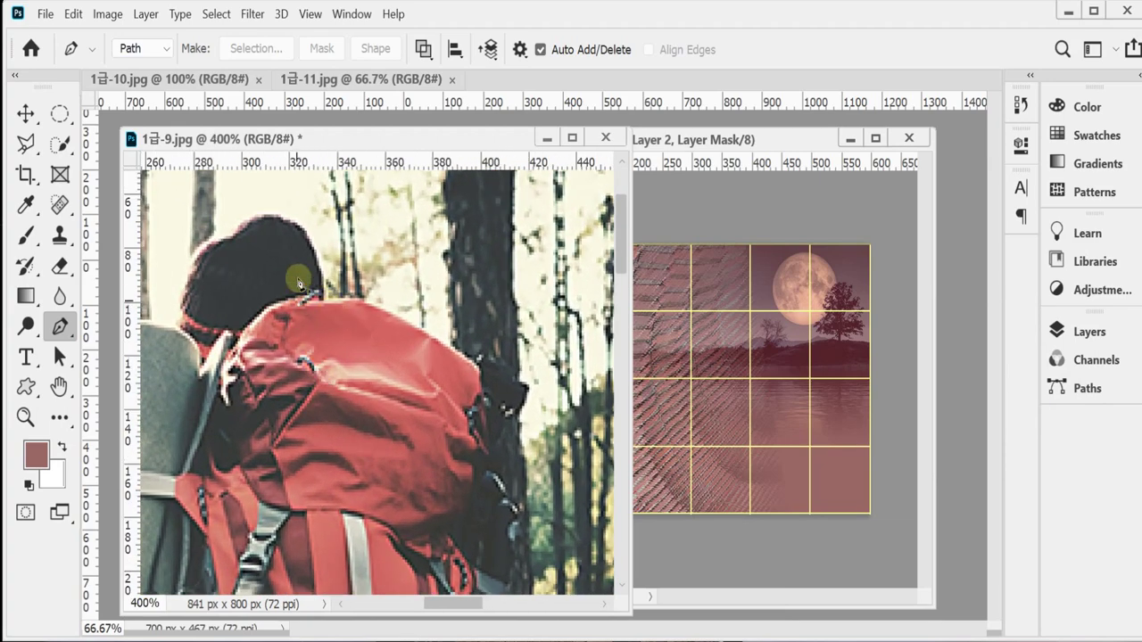
{"action": "left_click", "coordinate": [176, 329]}
{"action": "left_click_drag", "start_coordinate": [185, 250], "coordinate": [226, 227]}
{"action": "left_click", "coordinate": [237, 225]}
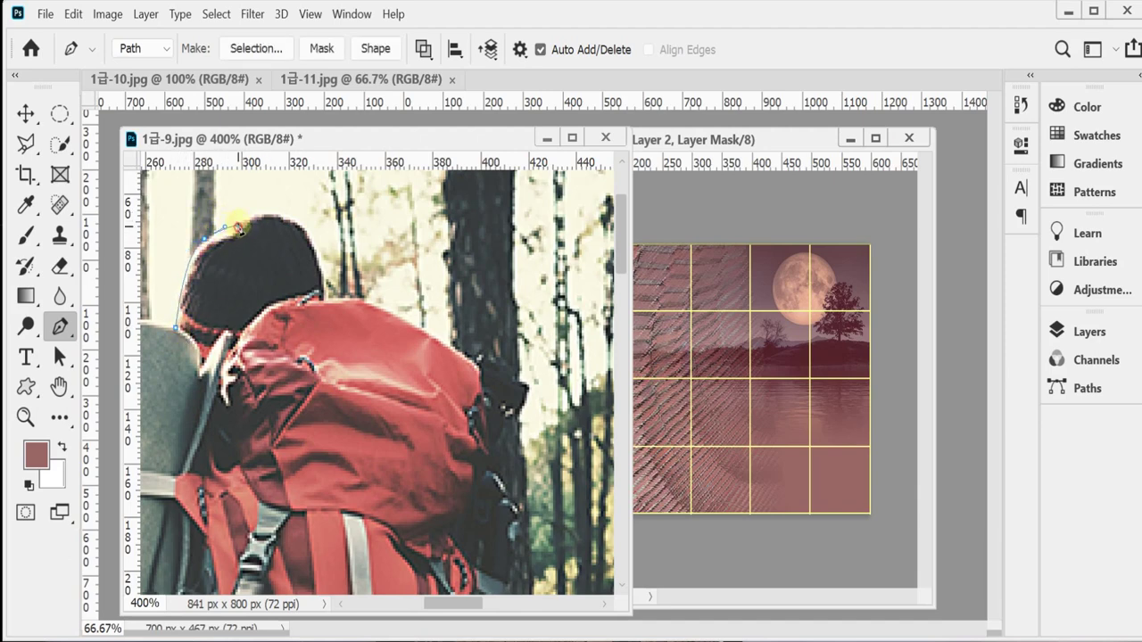
{"action": "left_click_drag", "start_coordinate": [300, 227], "coordinate": [327, 255]}
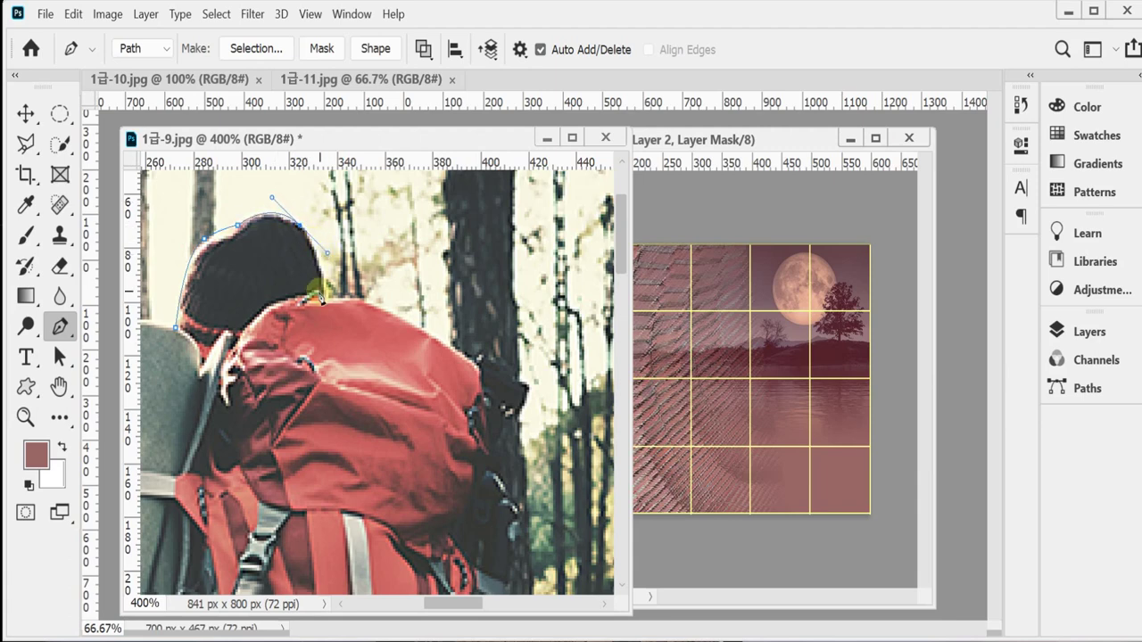
{"action": "left_click", "coordinate": [323, 300]}
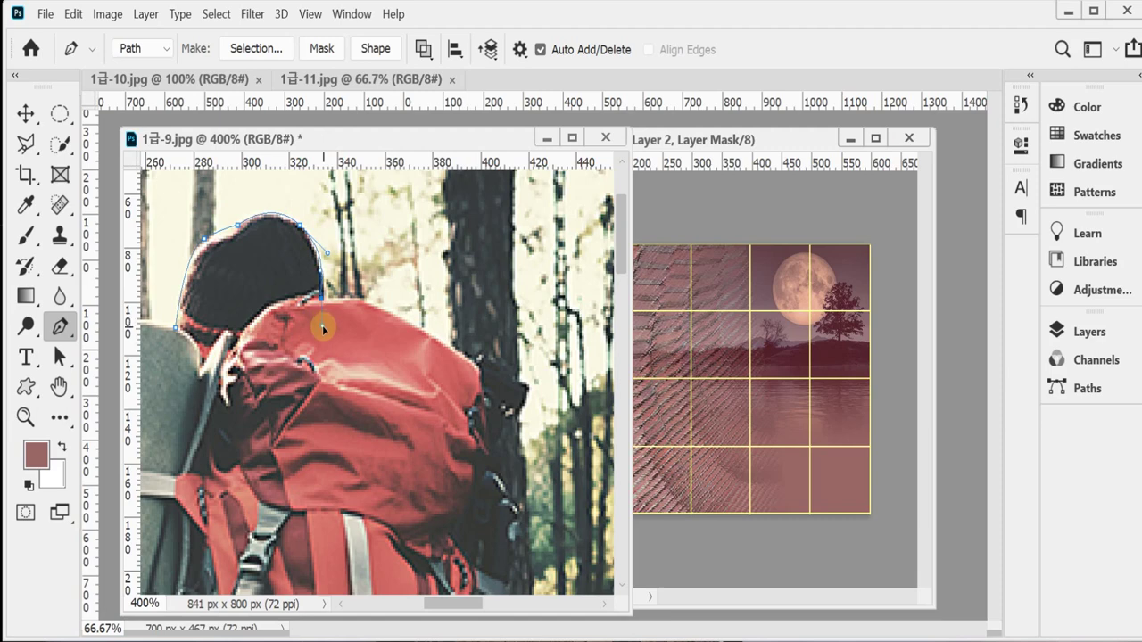
Try extending the path along the top edge of the red backpack, and discard the unfinished trace
{"action": "left_click", "coordinate": [322, 328]}
{"action": "left_click", "coordinate": [374, 304]}
{"action": "left_click", "coordinate": [393, 317]}
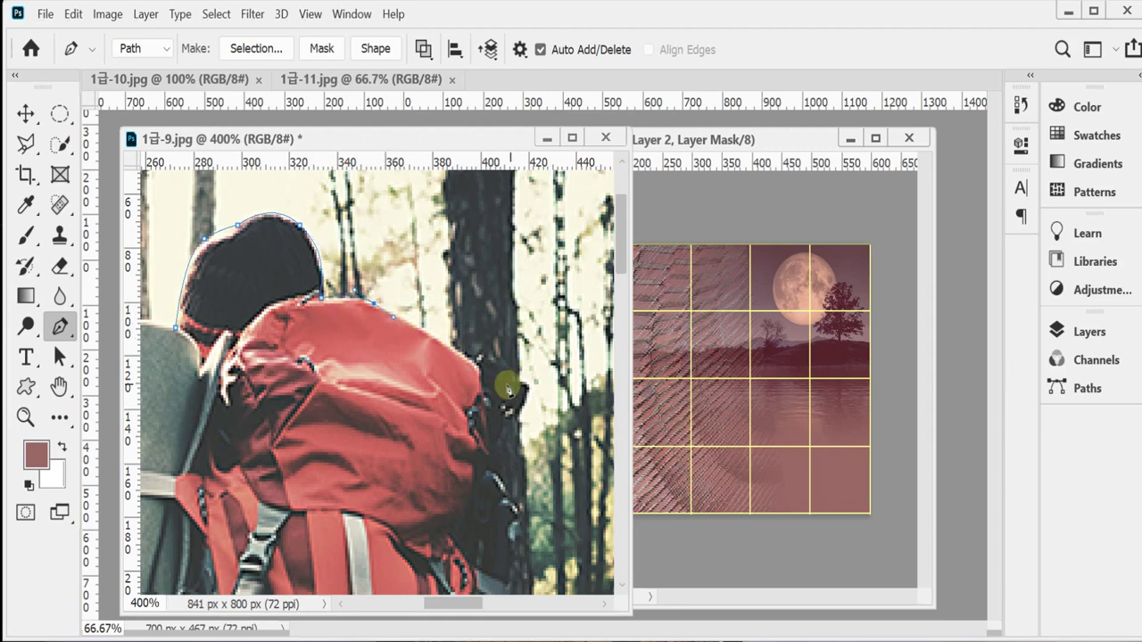
{"action": "left_click", "coordinate": [477, 364]}
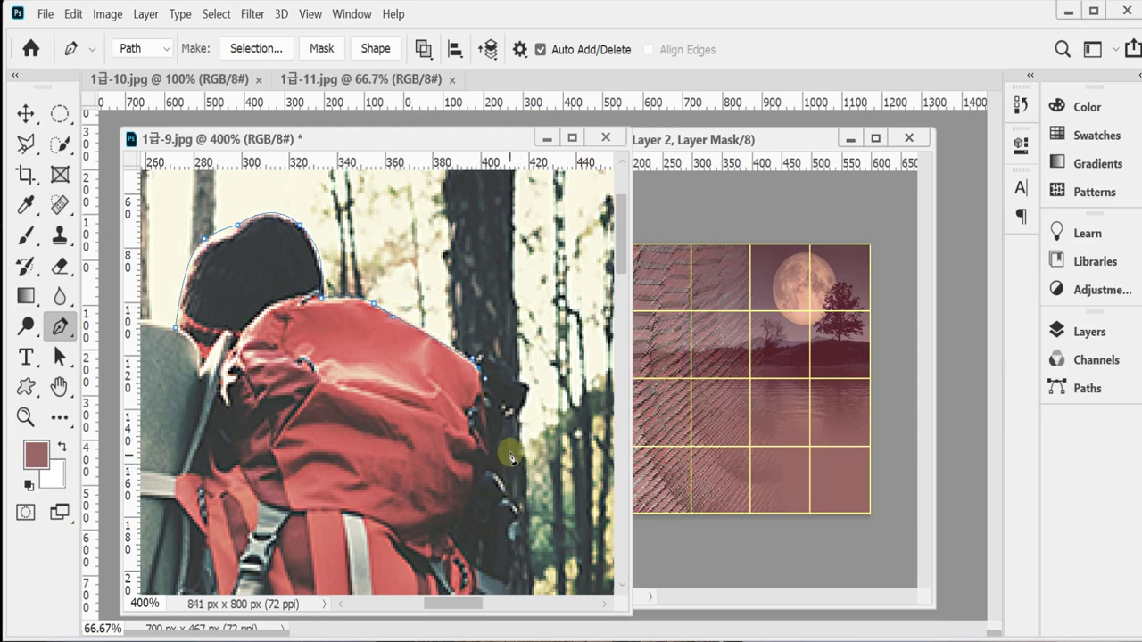
{"action": "key", "text": "ctrl+z"}
{"action": "key", "text": "ctrl+z"}
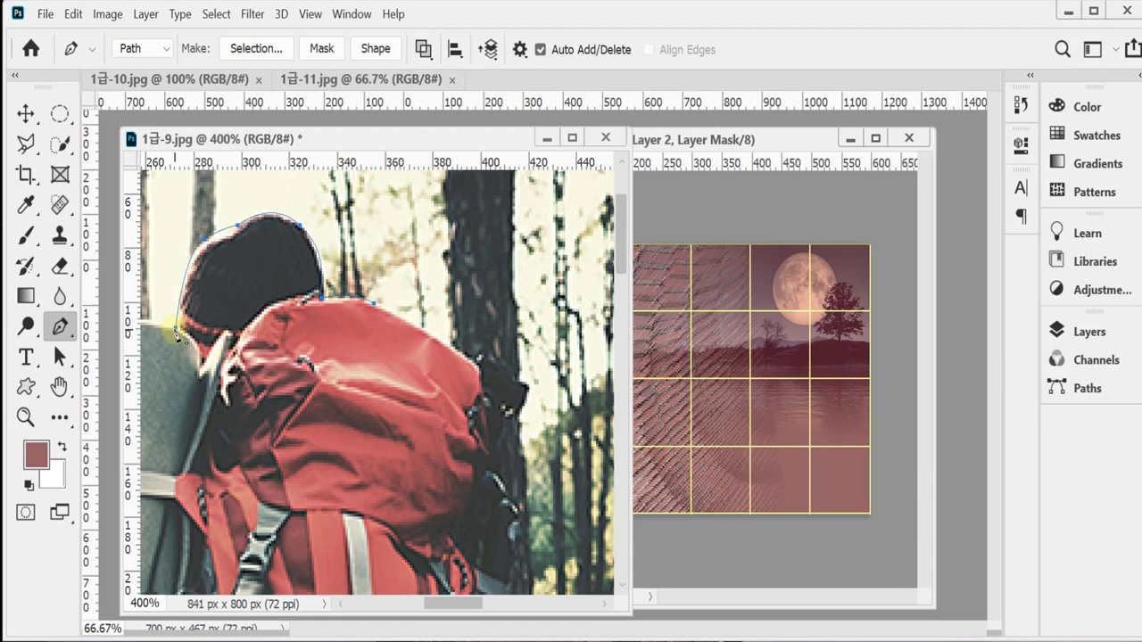
{"action": "key", "text": "Escape"}
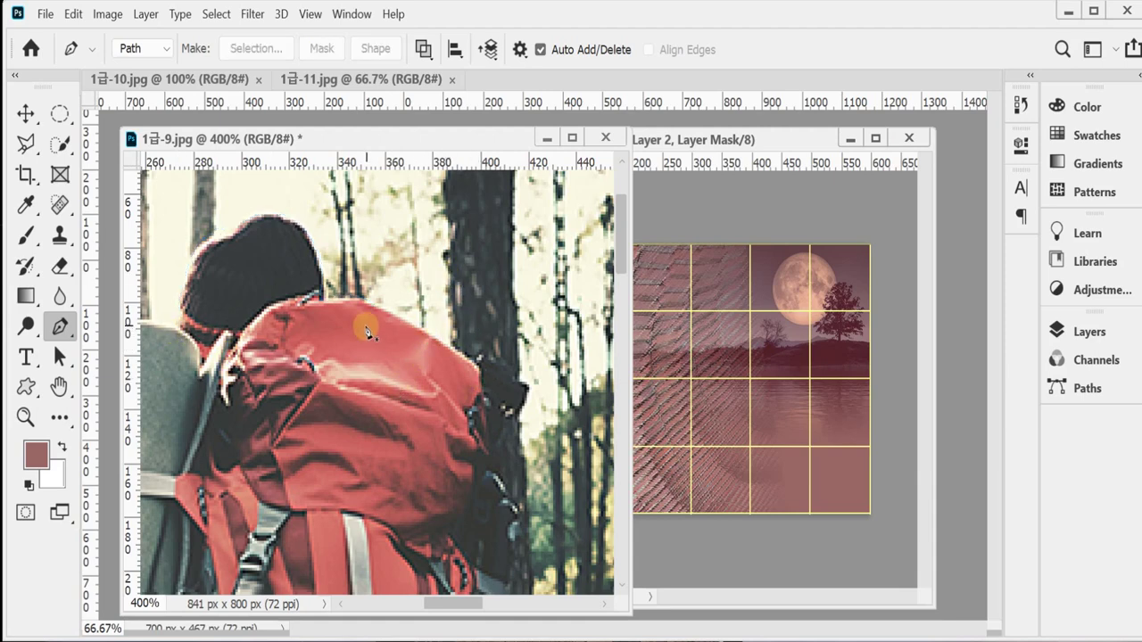
Load Path 1 as a selection around both hikers in 1급-9.jpg and show the whole photo at 66.67% zoom
{"action": "scroll", "coordinate": [497, 382], "scroll_direction": "down", "scroll_amount": 1}
{"action": "scroll", "coordinate": [501, 395], "scroll_direction": "right", "scroll_amount": 5}
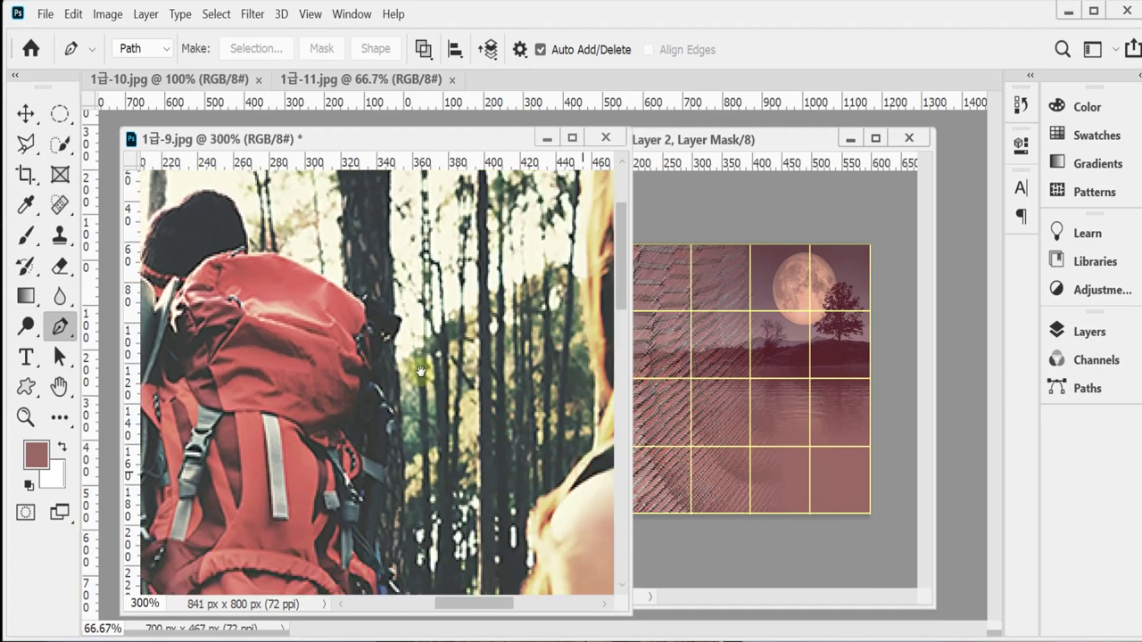
{"action": "scroll", "coordinate": [500, 395], "scroll_direction": "down", "scroll_amount": 1}
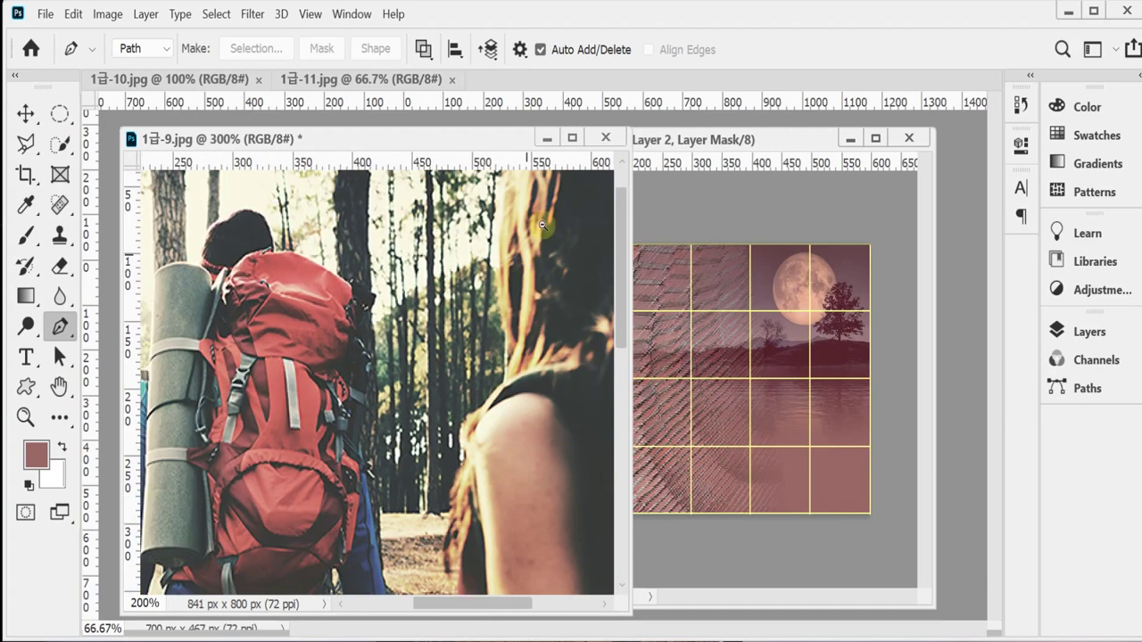
{"action": "left_click", "coordinate": [491, 373]}
{"action": "scroll", "coordinate": [502, 372], "scroll_direction": "down", "scroll_amount": 1}
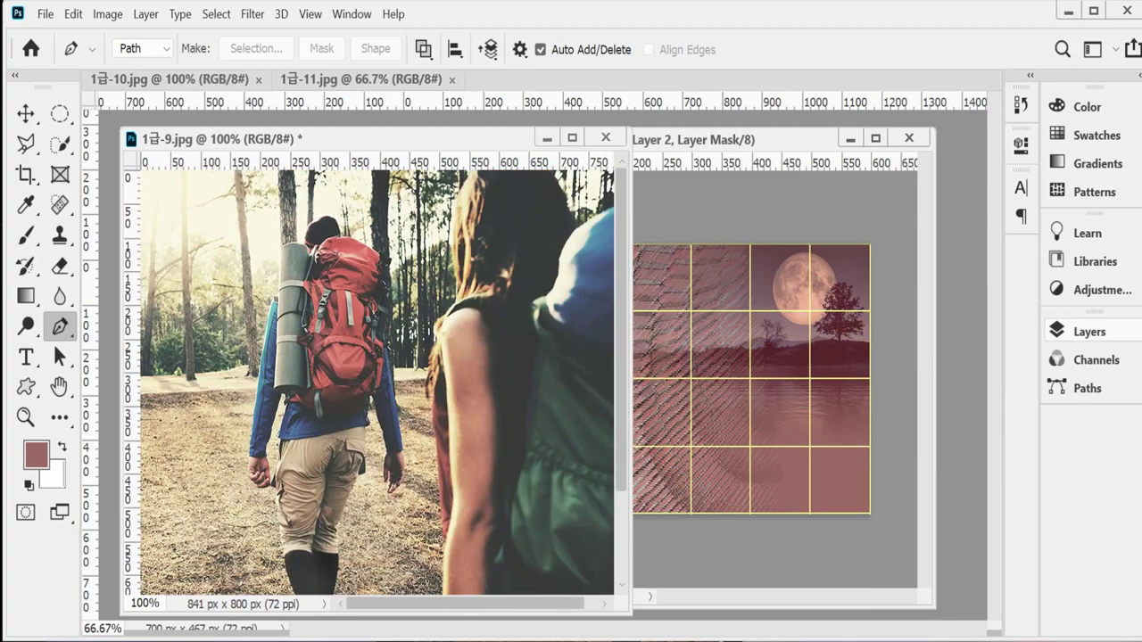
{"action": "left_click", "coordinate": [1086, 388]}
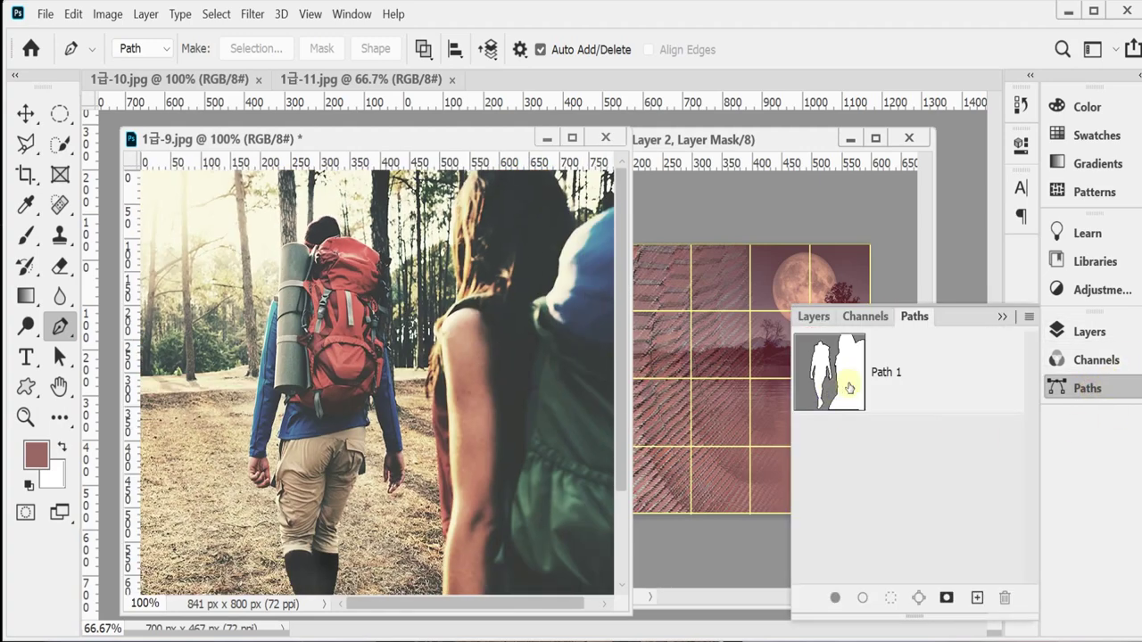
{"action": "left_click", "coordinate": [941, 378]}
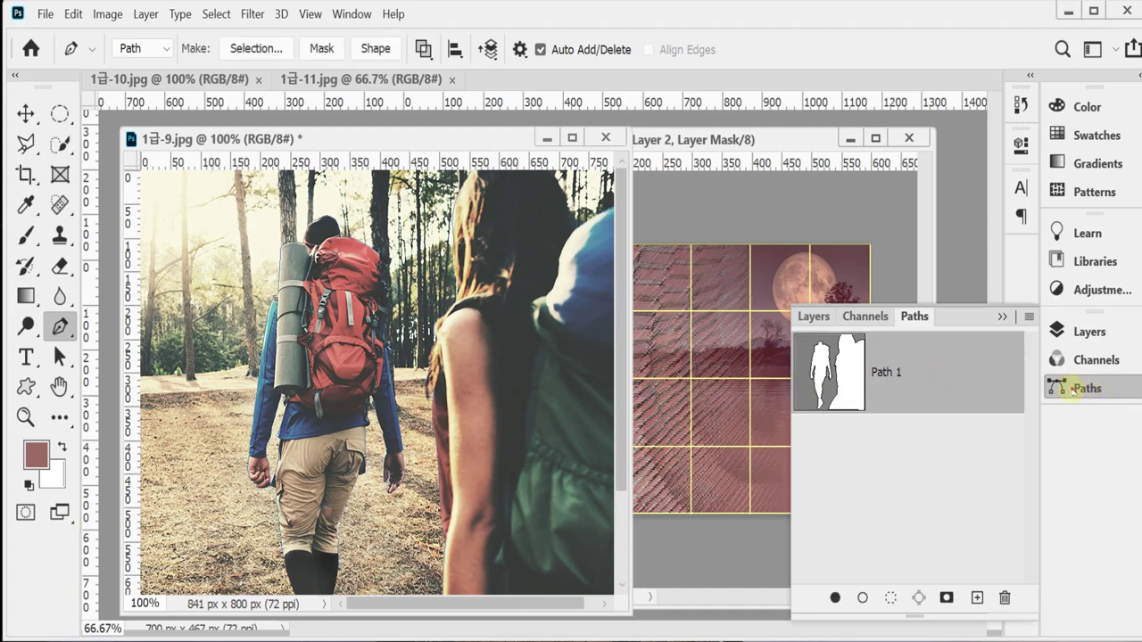
{"action": "left_click", "coordinate": [1074, 390]}
{"action": "key", "text": "ctrl+Return"}
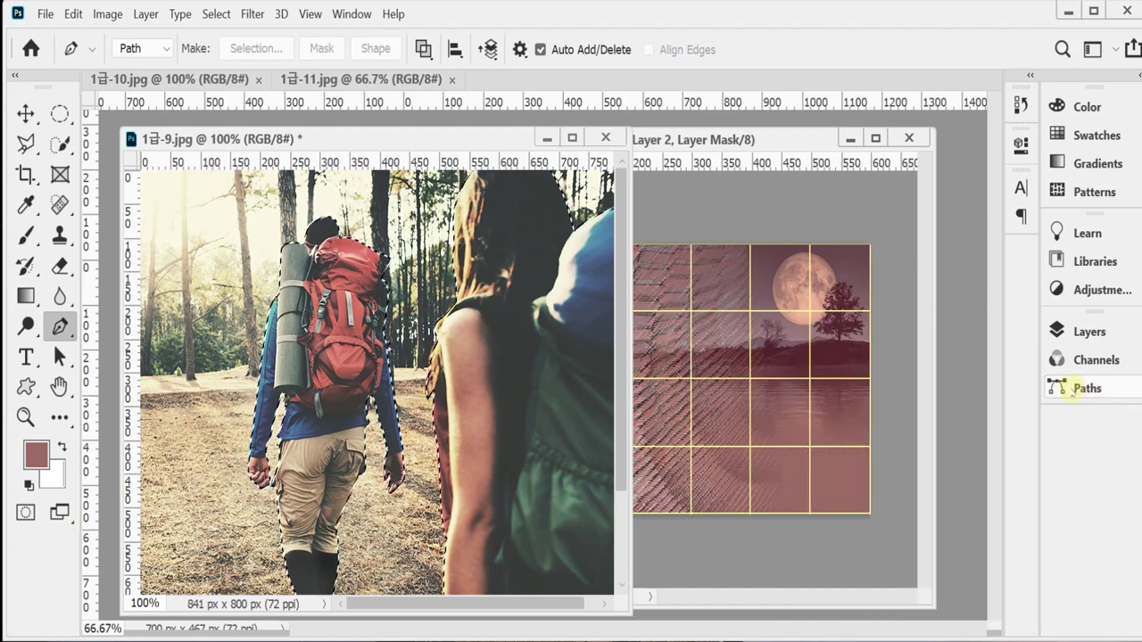
{"action": "left_click", "coordinate": [457, 442], "text": "ctrl+alt"}
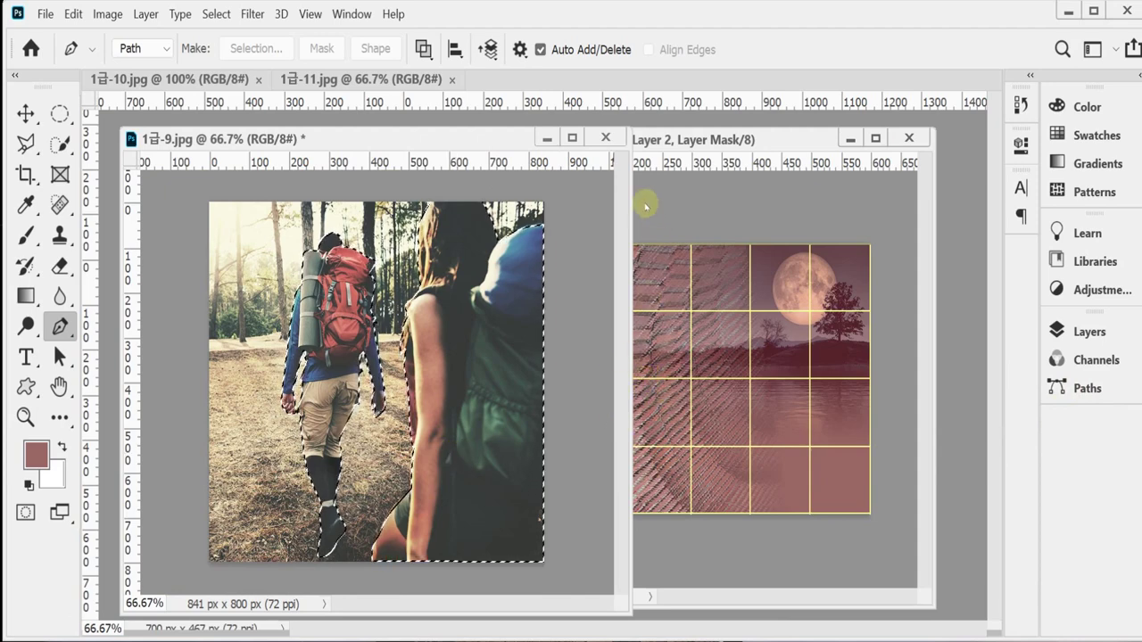
Minimize the 1급-9.jpg window and paste the copied hikers into the working 수험번호-성명-3.psd as a new layer
{"action": "left_click", "coordinate": [714, 140]}
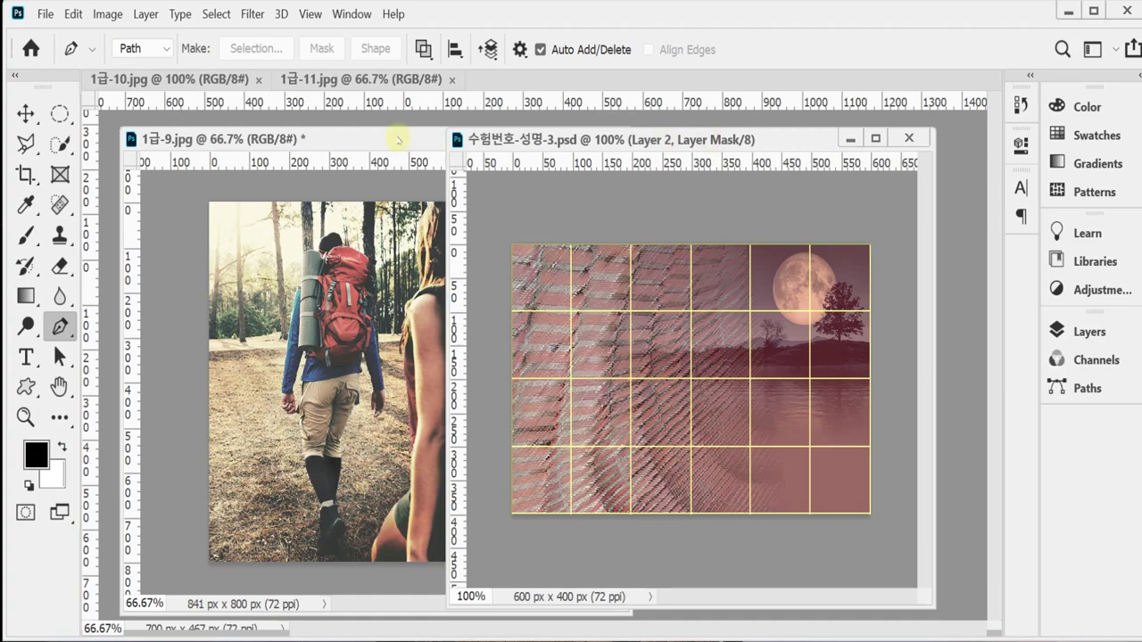
{"action": "left_click", "coordinate": [546, 136]}
{"action": "left_click", "coordinate": [614, 140]}
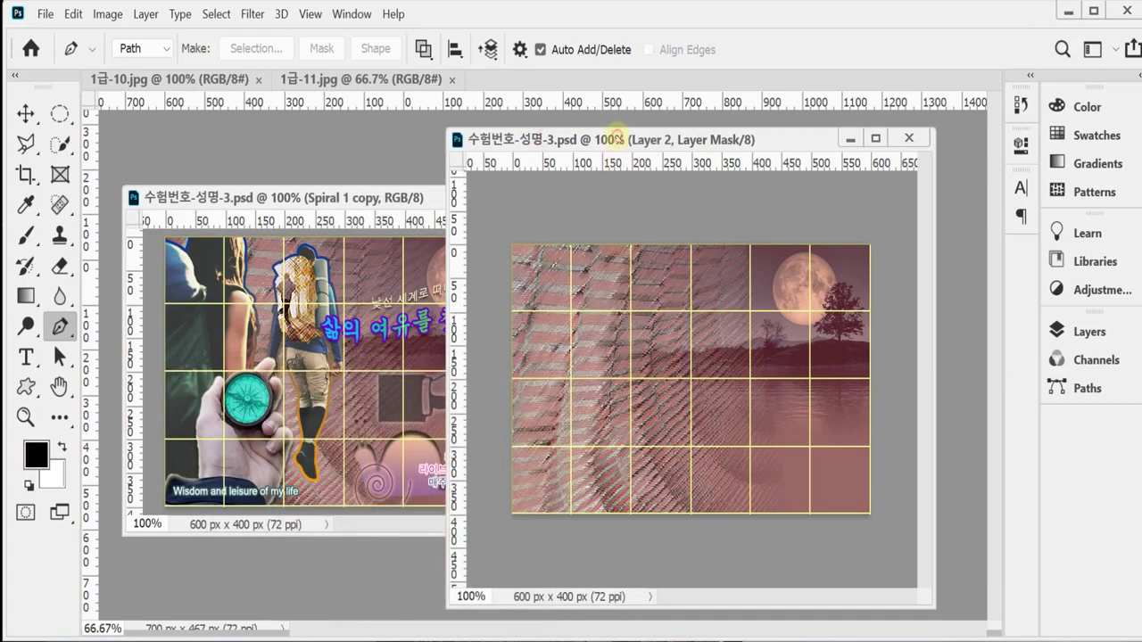
{"action": "key", "text": "ctrl+v"}
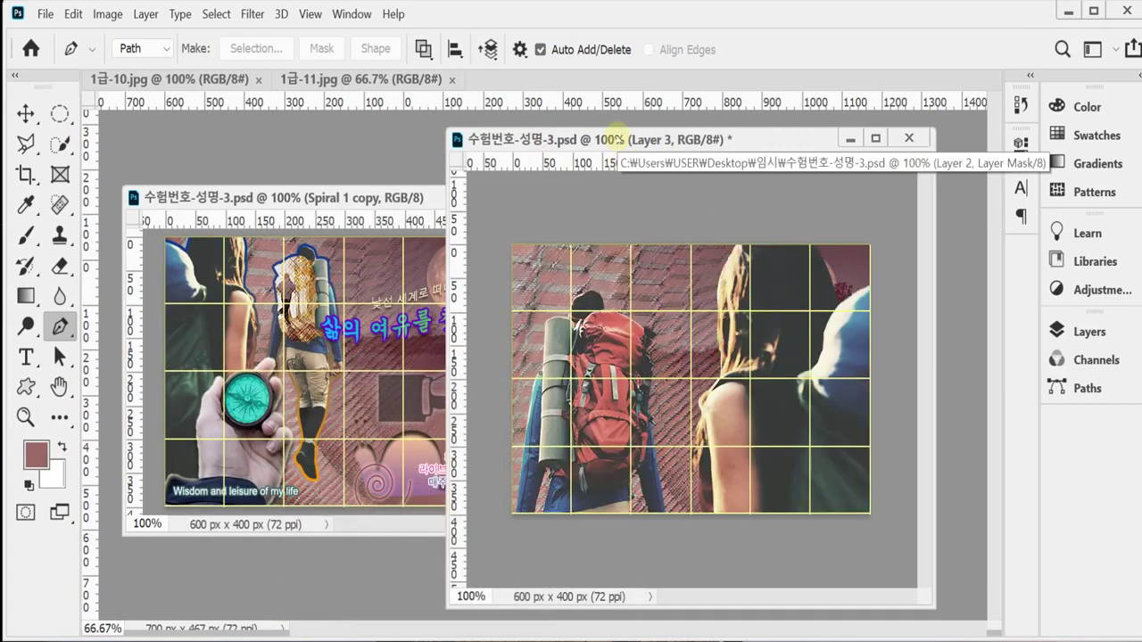
Start Free Transform on the pasted hikers layer and flip it horizontally
{"action": "key", "text": "ctrl+t"}
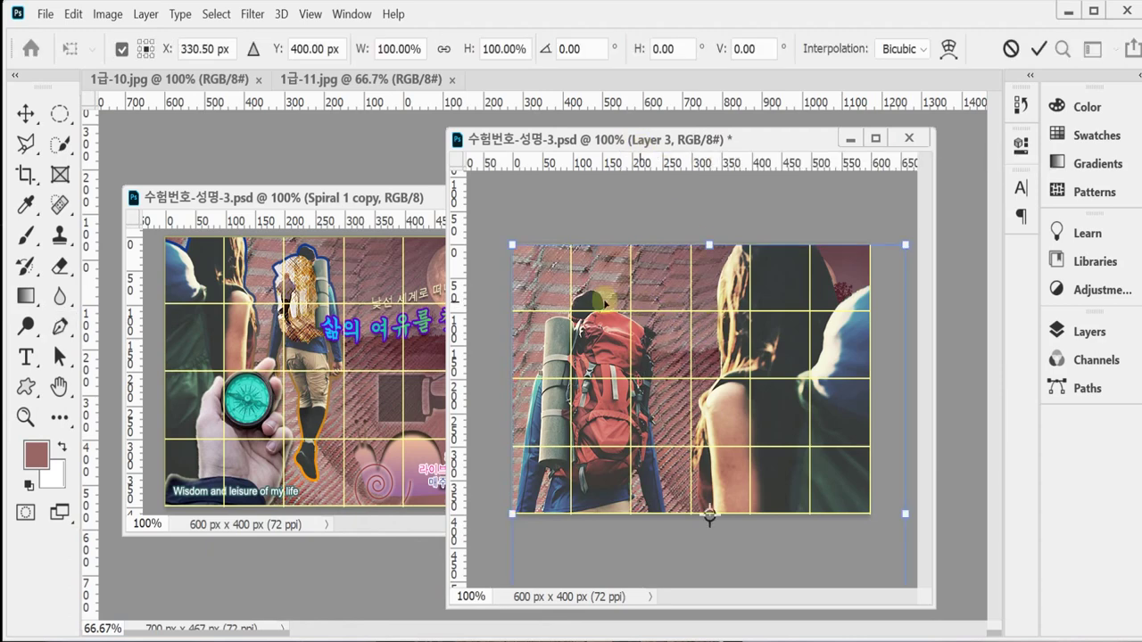
{"action": "right_click", "coordinate": [603, 339]}
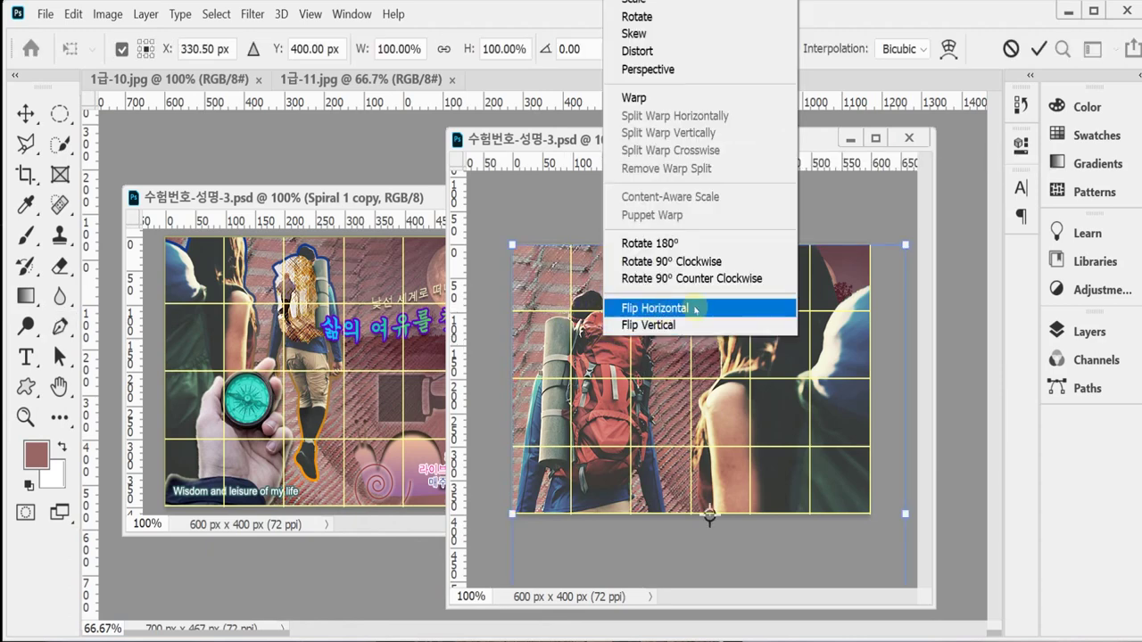
{"action": "left_click", "coordinate": [695, 308]}
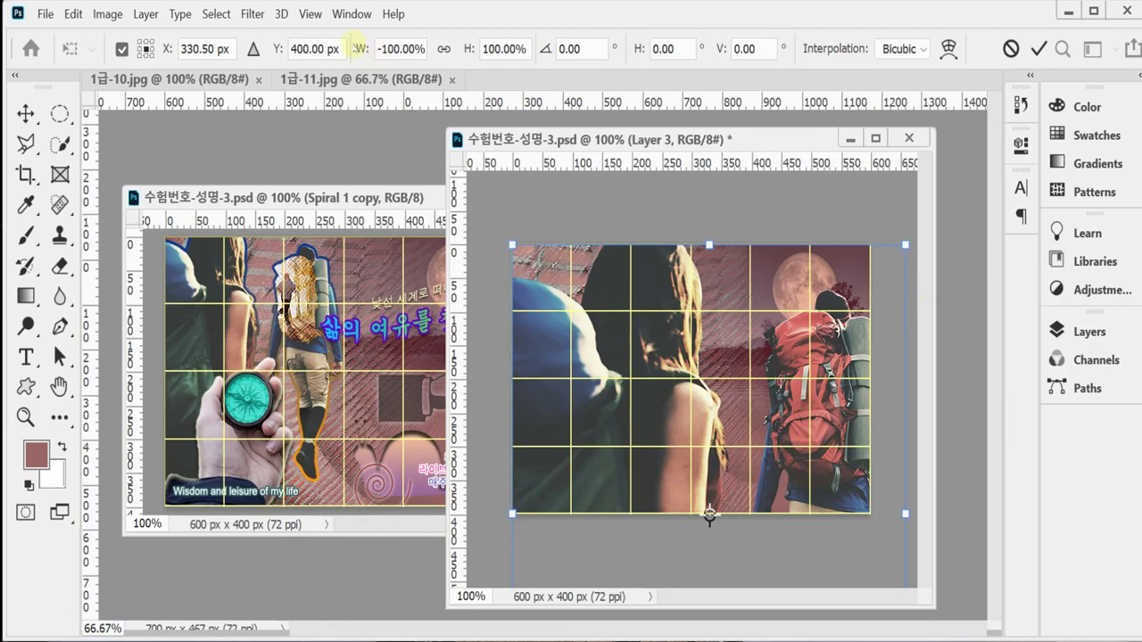
Link the width and height, scale the flipped hikers to 41%, and move them to the left half of the canvas
{"action": "left_click", "coordinate": [444, 48]}
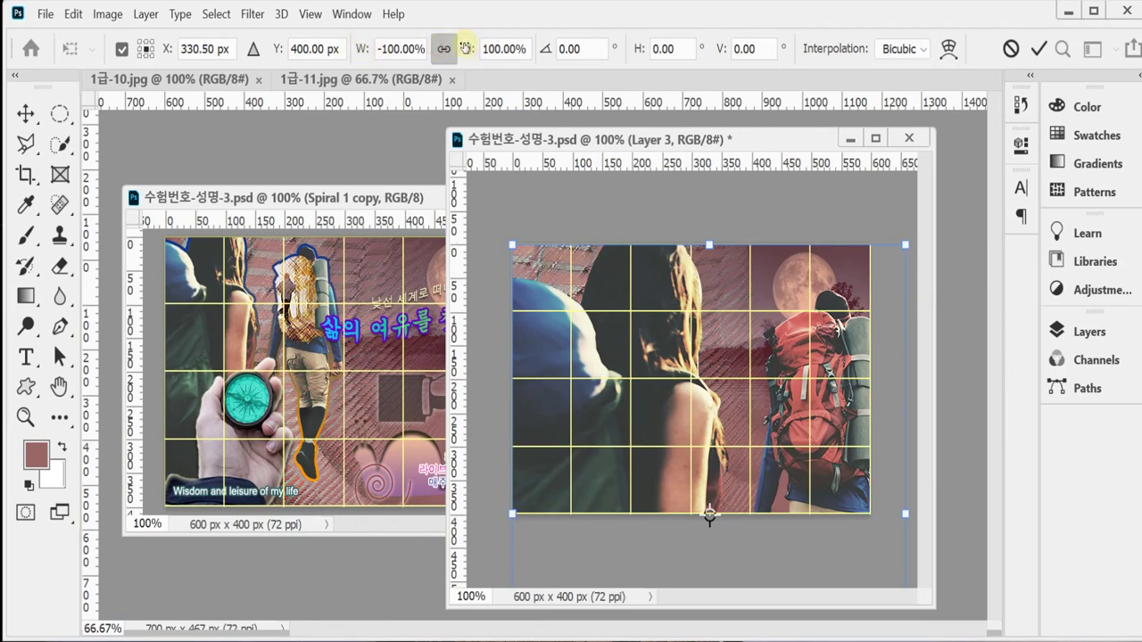
{"action": "left_click_drag", "start_coordinate": [464, 48], "coordinate": [466, 50]}
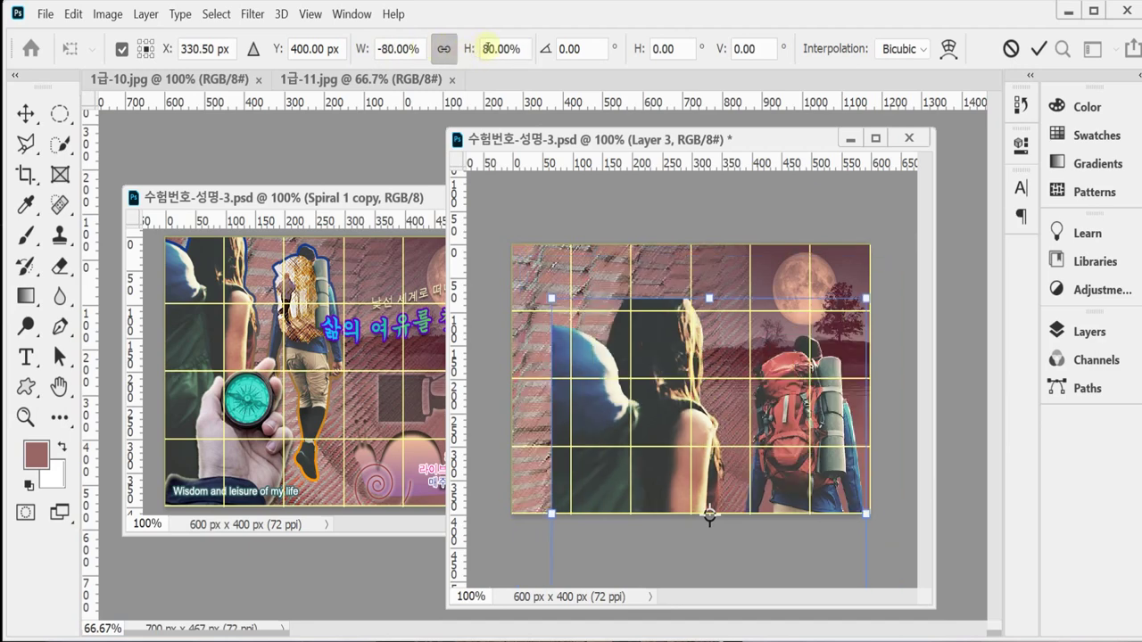
{"action": "left_click", "coordinate": [467, 51]}
{"action": "type", "text": "41"}
{"action": "key", "text": "Return"}
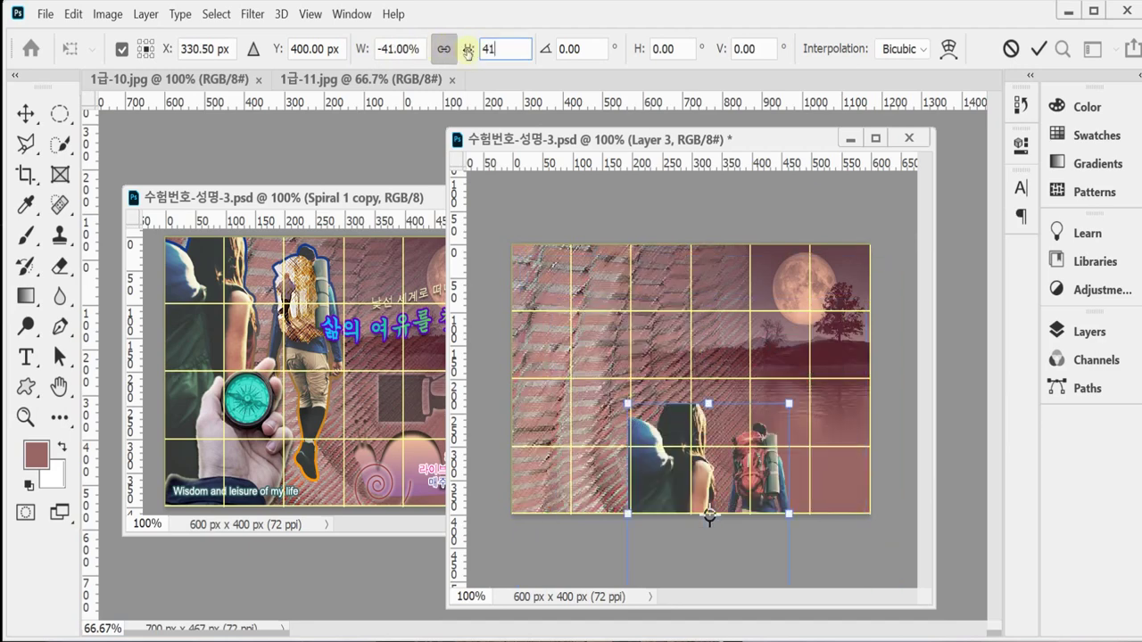
{"action": "left_click_drag", "start_coordinate": [685, 461], "coordinate": [574, 344]}
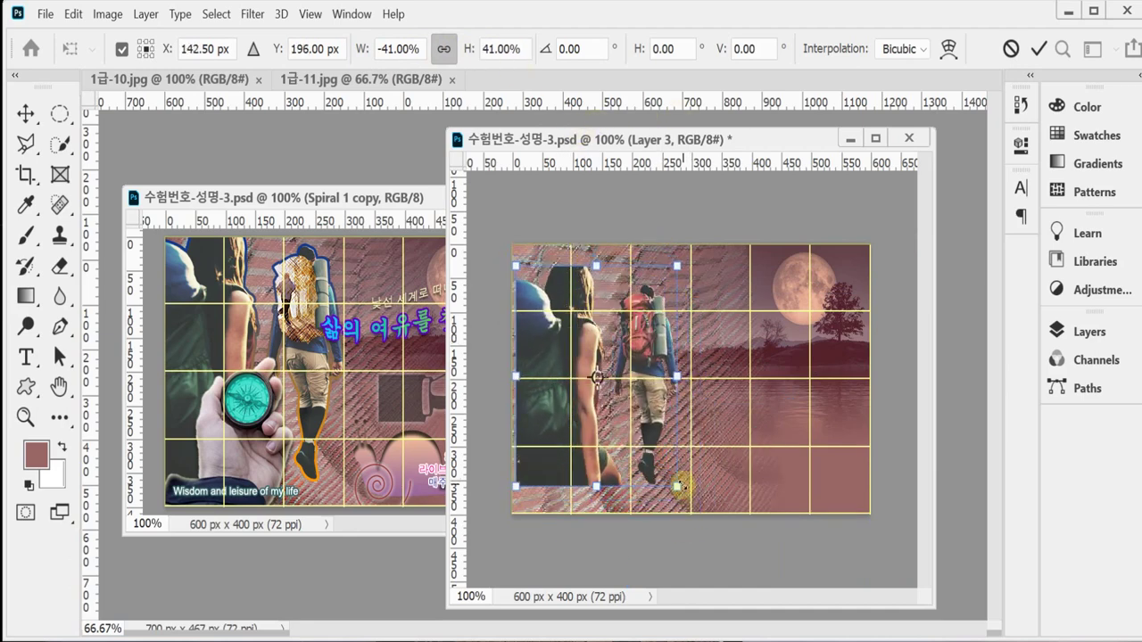
Rescale the hikers proportionally to 47.62%, position them at X 141.40 px, Y 175.50 px, then apply the transform and save
{"action": "left_click_drag", "start_coordinate": [681, 485], "coordinate": [719, 533]}
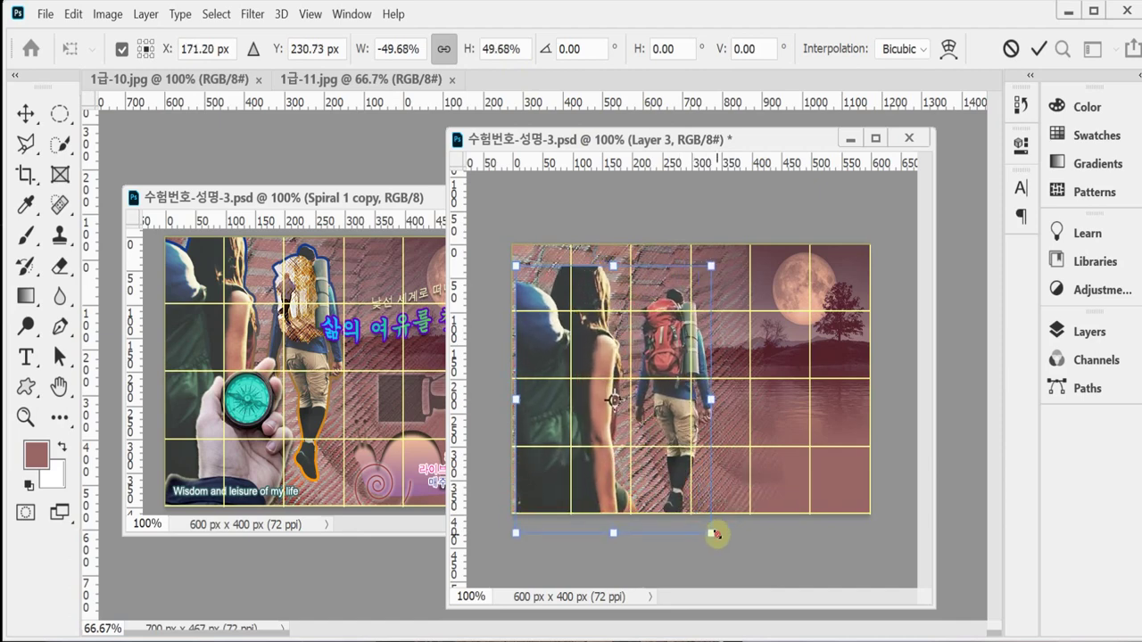
{"action": "left_click_drag", "start_coordinate": [616, 488], "coordinate": [581, 457]}
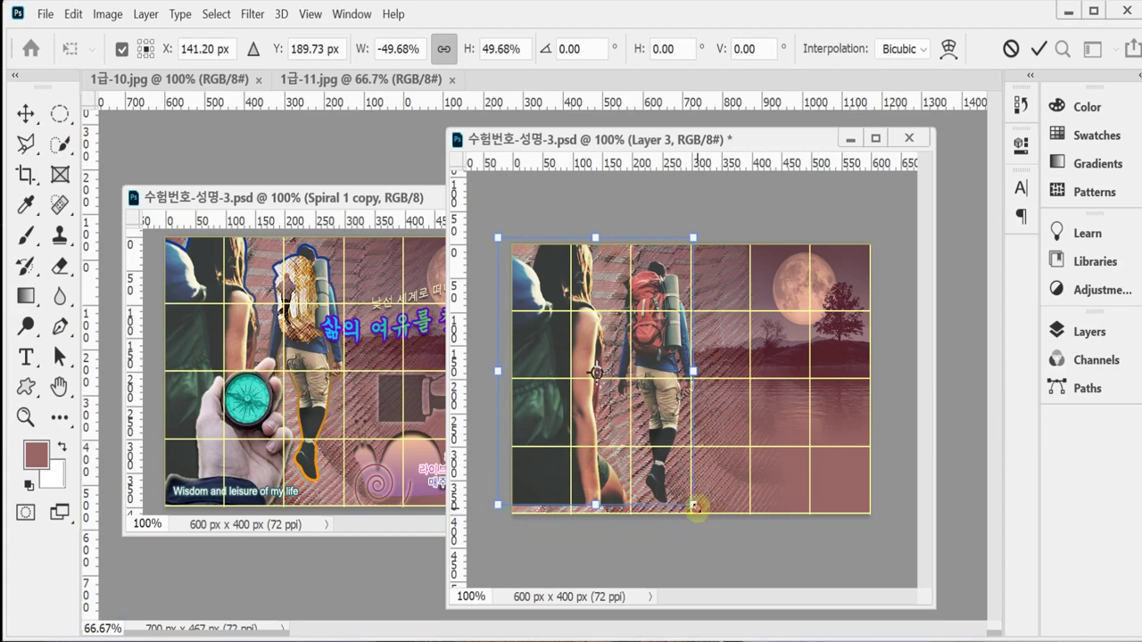
{"action": "left_click_drag", "start_coordinate": [694, 505], "coordinate": [684, 496]}
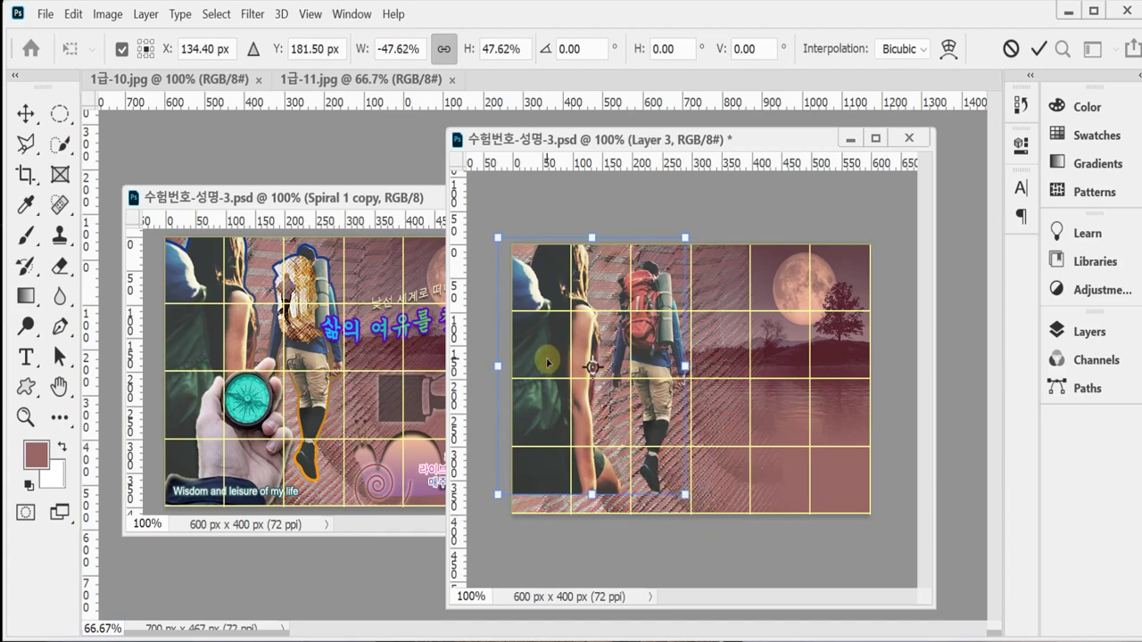
{"action": "left_click_drag", "start_coordinate": [548, 361], "coordinate": [552, 358]}
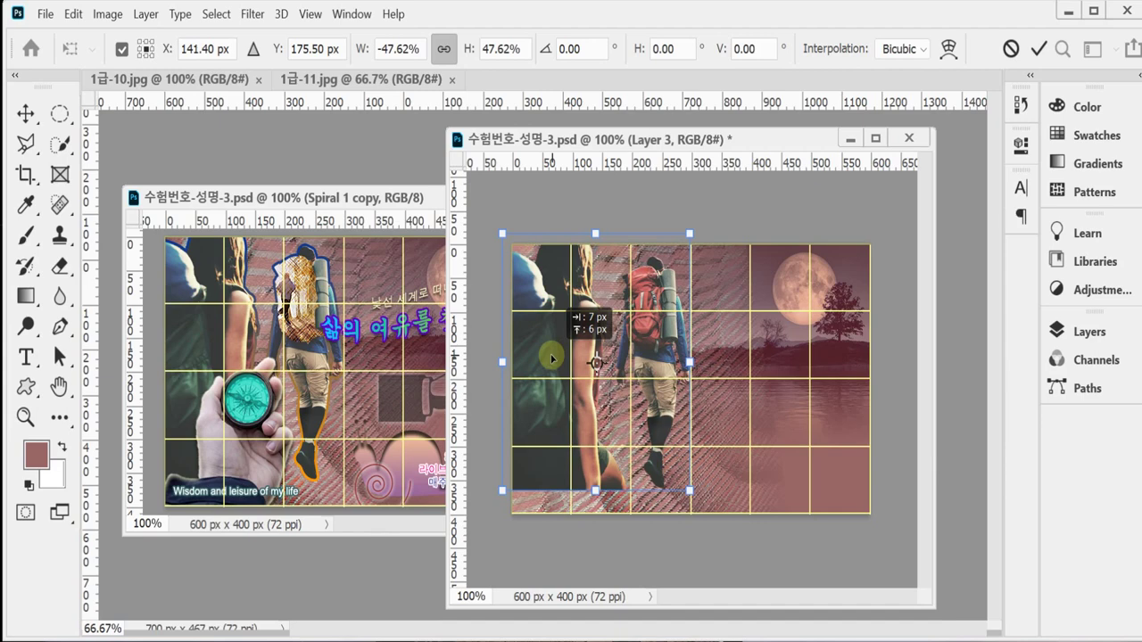
{"action": "left_click_drag", "start_coordinate": [553, 358], "coordinate": [552, 358]}
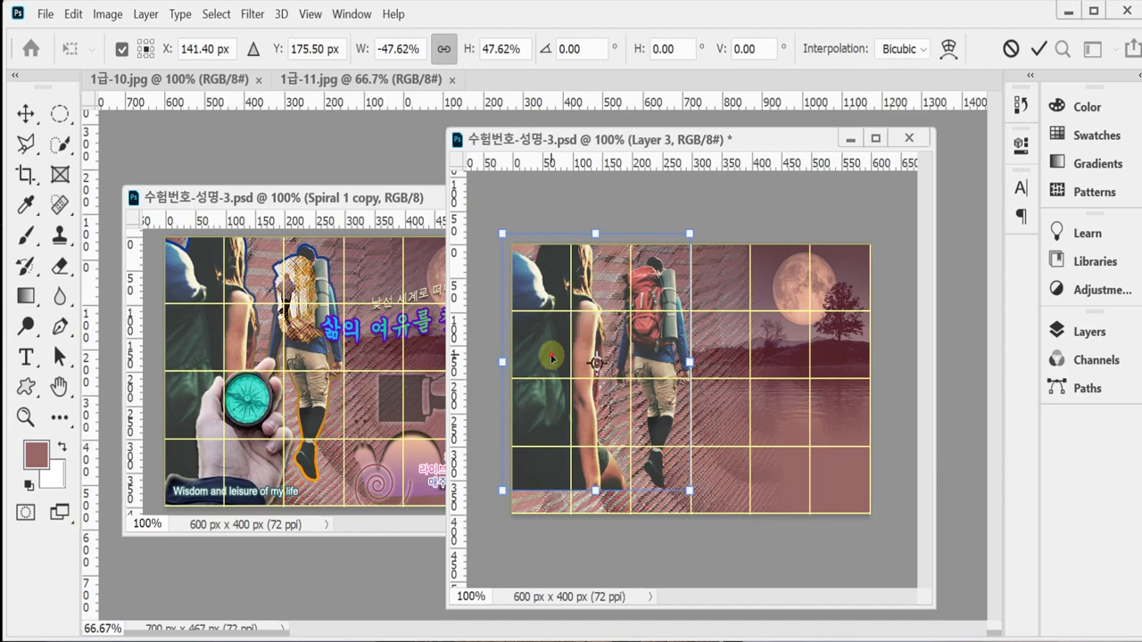
{"action": "key", "text": "p"}
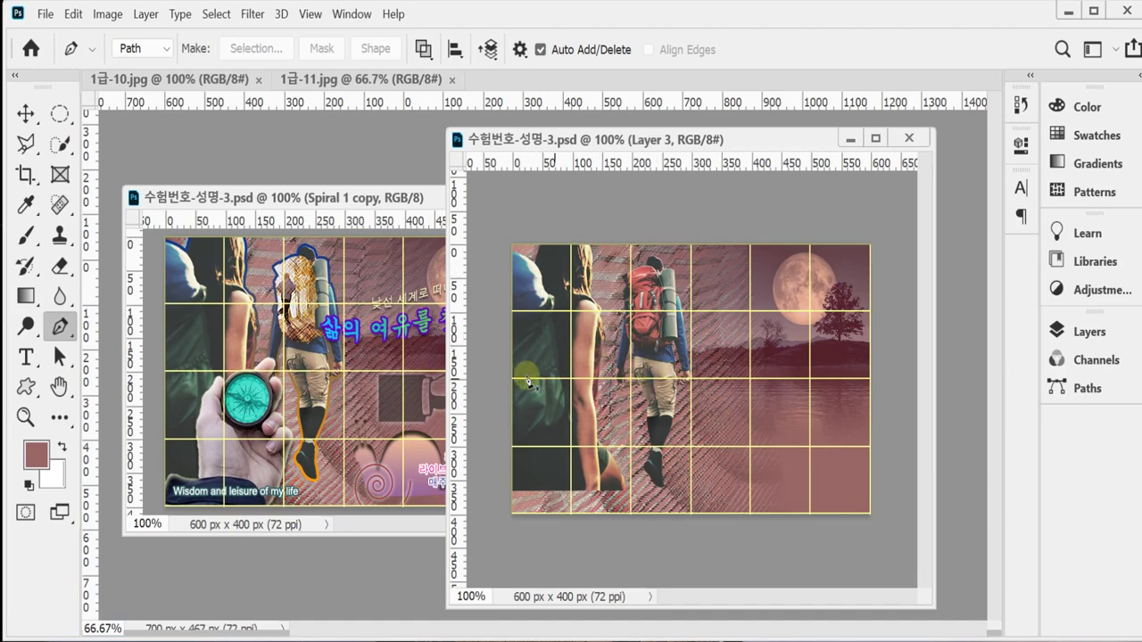
Examine the hiker's backpack up close in the working document and in the finished reference composition
{"action": "left_click", "coordinate": [25, 387]}
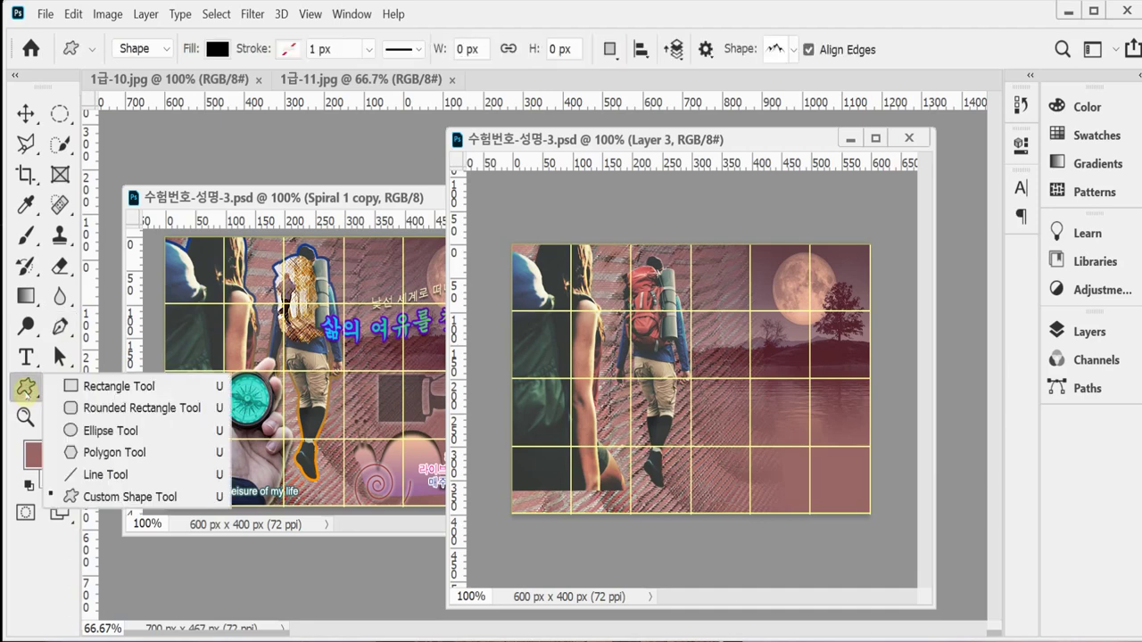
{"action": "left_click", "coordinate": [25, 391]}
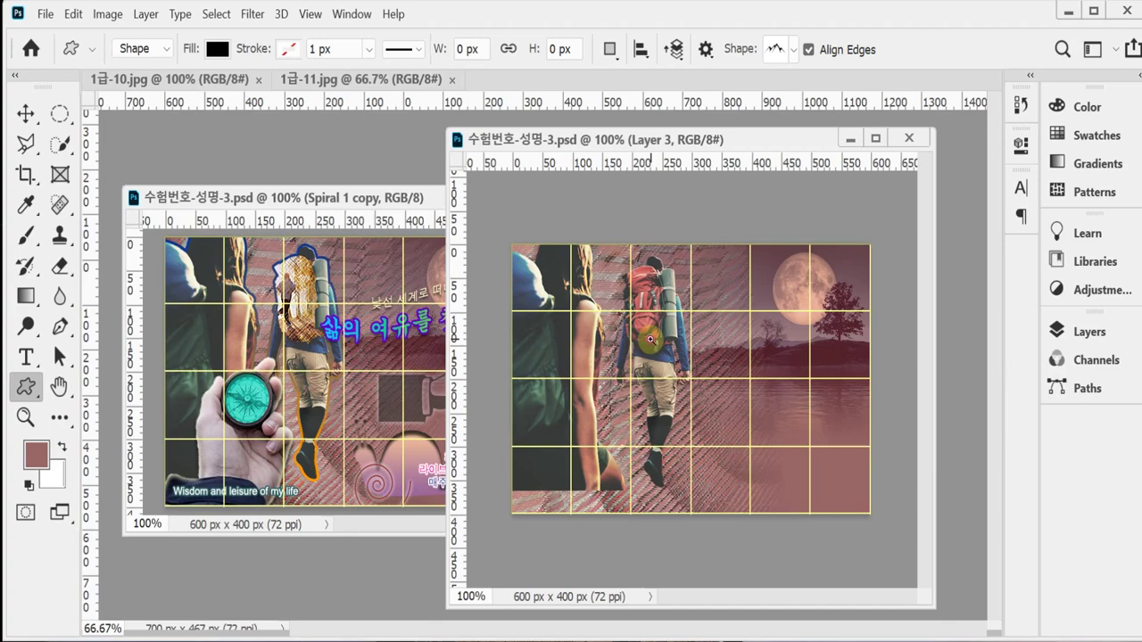
{"action": "scroll", "coordinate": [651, 340], "scroll_direction": "up", "scroll_amount": 1}
{"action": "left_click_drag", "start_coordinate": [670, 274], "coordinate": [658, 333]}
{"action": "scroll", "coordinate": [658, 333], "scroll_direction": "up", "scroll_amount": 1}
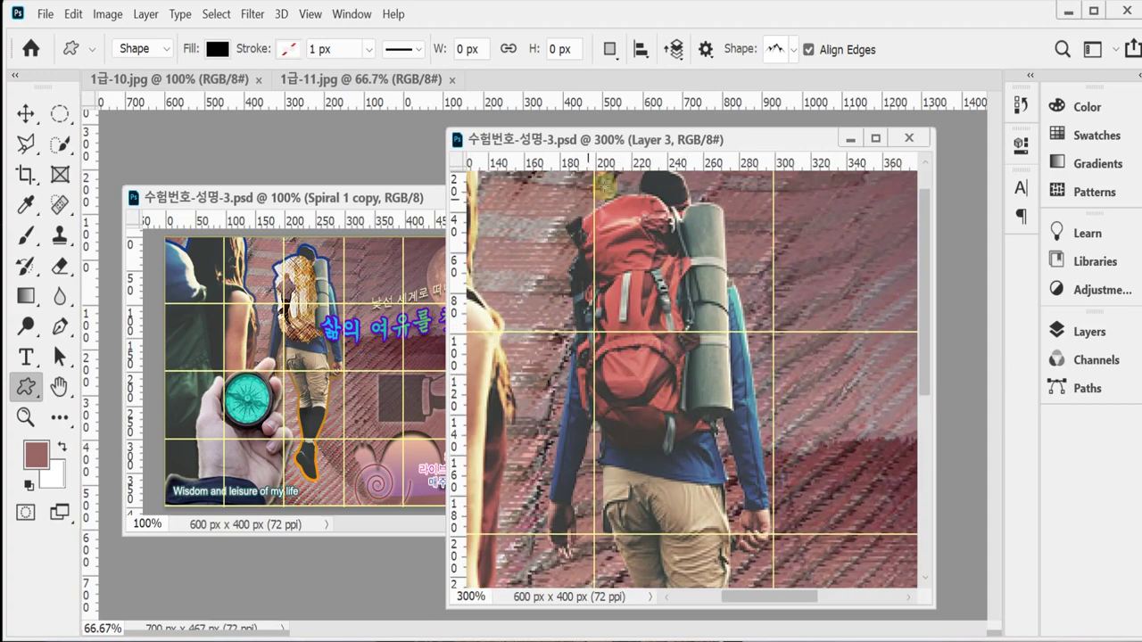
{"action": "left_click", "coordinate": [305, 319]}
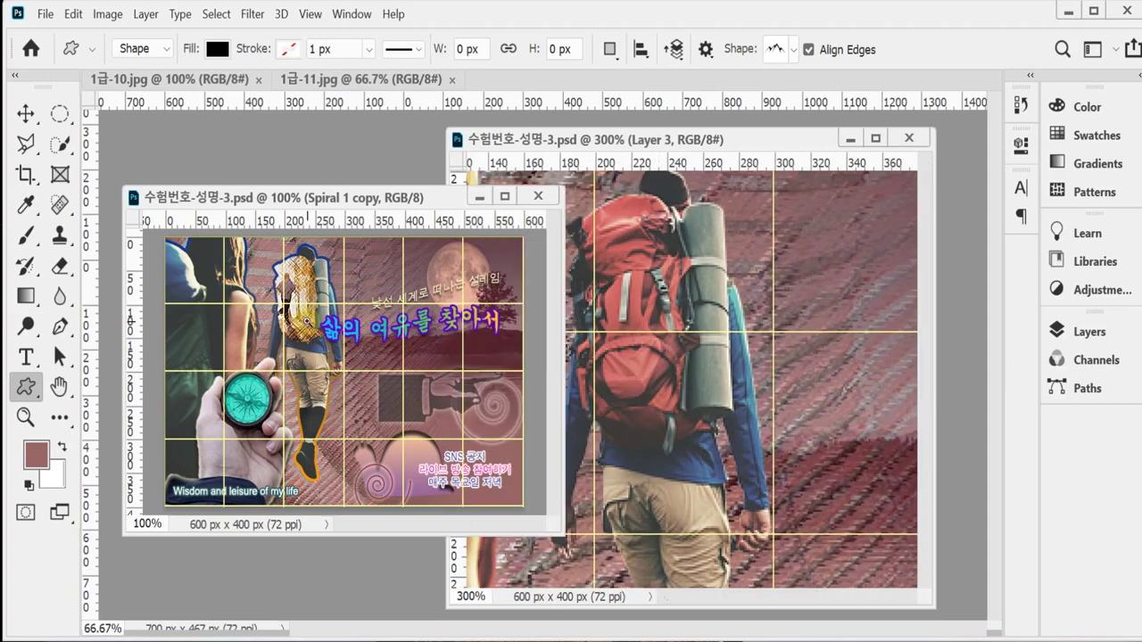
{"action": "scroll", "coordinate": [307, 320], "scroll_direction": "up", "scroll_amount": 2}
{"action": "left_click_drag", "start_coordinate": [339, 357], "coordinate": [346, 386]}
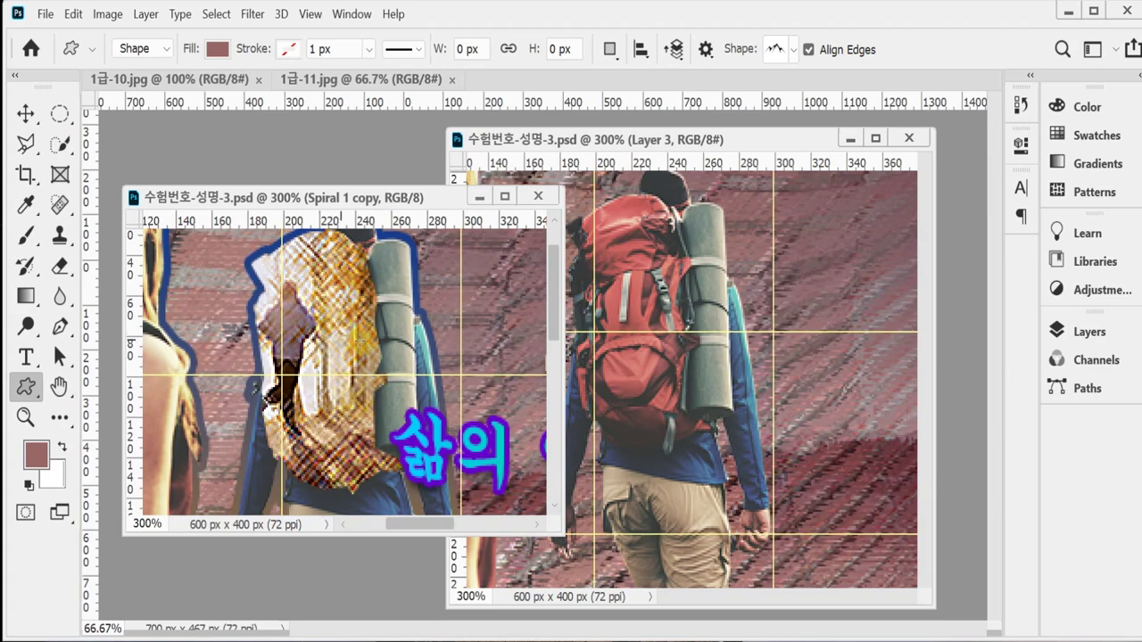
{"action": "scroll", "coordinate": [364, 333], "scroll_direction": "down", "scroll_amount": 1}
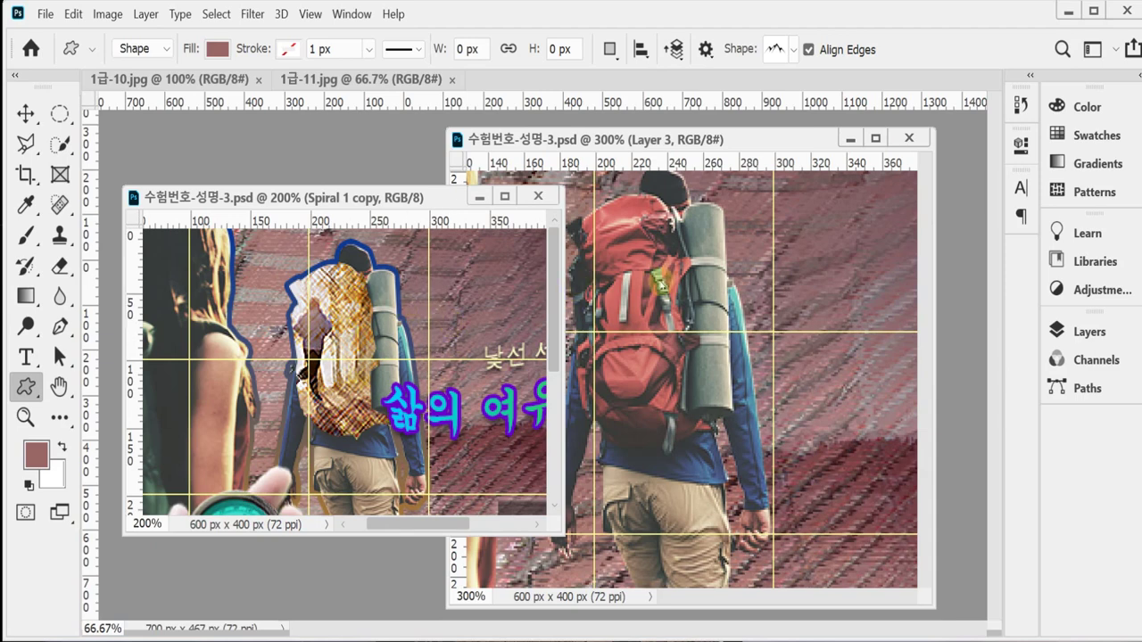
{"action": "left_click", "coordinate": [662, 282]}
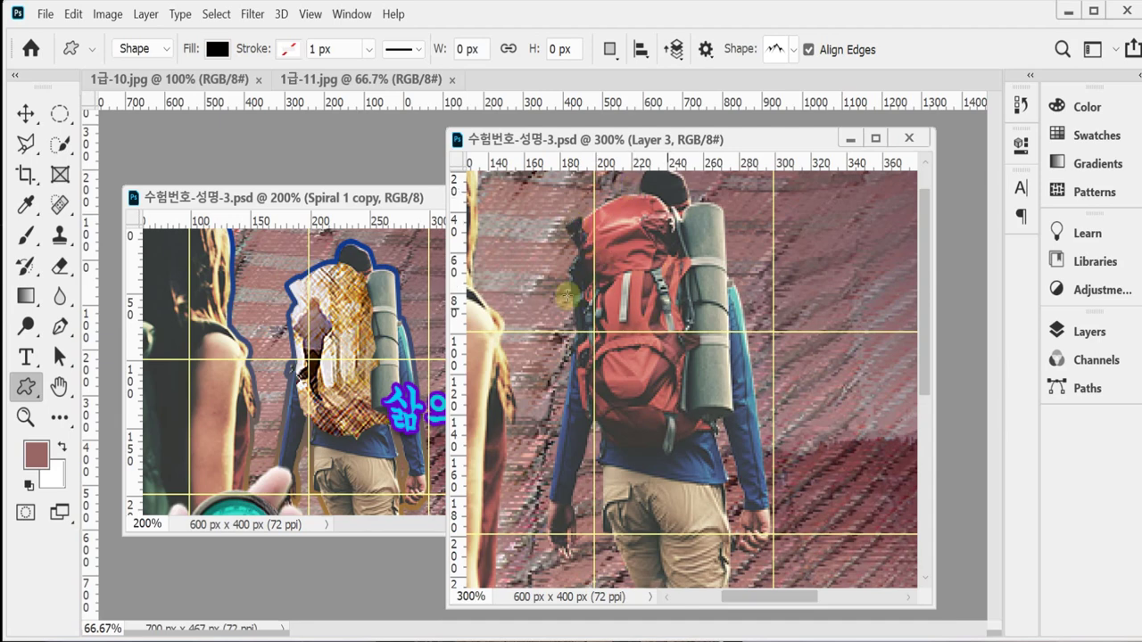
Select the hiker's red backpack on the hikers layer in the working document with the Quick Selection tool
{"action": "left_click", "coordinate": [60, 144]}
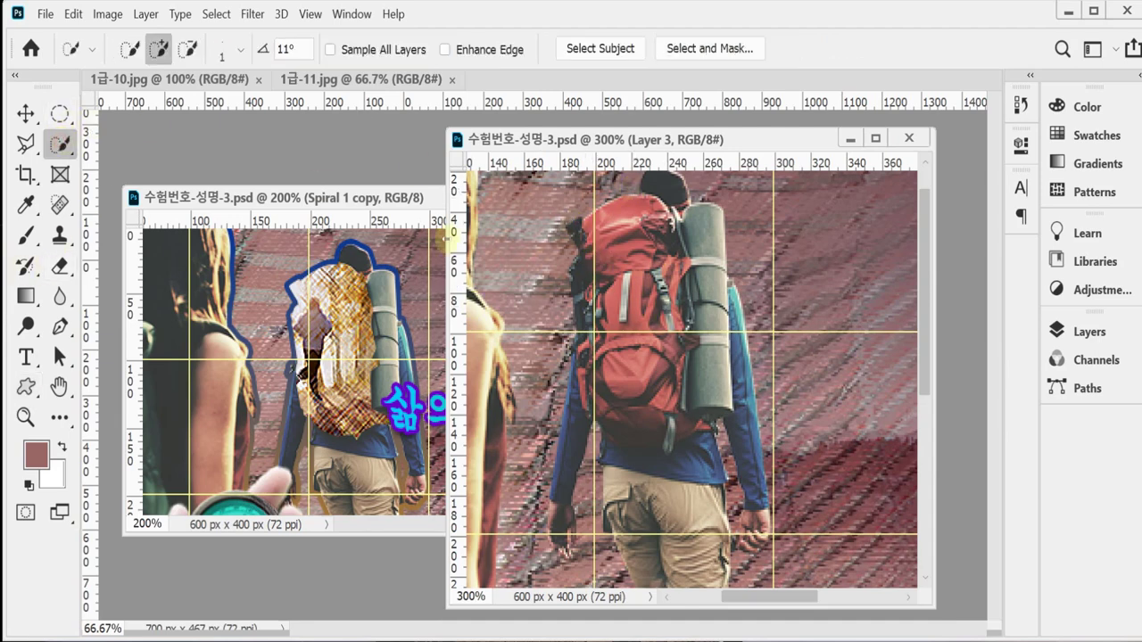
{"action": "mouse_move", "coordinate": [630, 228]}
{"action": "left_mouse_down"}
{"action": "mouse_move", "coordinate": [635, 365]}
{"action": "mouse_move", "coordinate": [650, 303]}
{"action": "mouse_move", "coordinate": [607, 210]}
{"action": "mouse_move", "coordinate": [667, 353]}
{"action": "mouse_move", "coordinate": [664, 397]}
{"action": "mouse_move", "coordinate": [562, 255]}
{"action": "mouse_move", "coordinate": [566, 303]}
{"action": "mouse_move", "coordinate": [548, 241]}
{"action": "mouse_move", "coordinate": [568, 292]}
{"action": "mouse_move", "coordinate": [576, 421]}
{"action": "mouse_move", "coordinate": [615, 491]}
{"action": "mouse_move", "coordinate": [643, 500]}
{"action": "mouse_move", "coordinate": [683, 464]}
{"action": "mouse_move", "coordinate": [680, 368]}
{"action": "mouse_move", "coordinate": [687, 397]}
{"action": "mouse_move", "coordinate": [710, 384]}
{"action": "mouse_move", "coordinate": [693, 329]}
{"action": "mouse_move", "coordinate": [572, 476]}
{"action": "mouse_move", "coordinate": [693, 523]}
{"action": "mouse_move", "coordinate": [668, 417]}
{"action": "mouse_move", "coordinate": [638, 402]}
{"action": "mouse_move", "coordinate": [685, 295]}
{"action": "left_mouse_up"}
{"action": "scroll", "coordinate": [652, 301], "scroll_direction": "up", "scroll_amount": 1}
{"action": "scroll", "coordinate": [652, 279], "scroll_direction": "up", "scroll_amount": 2}
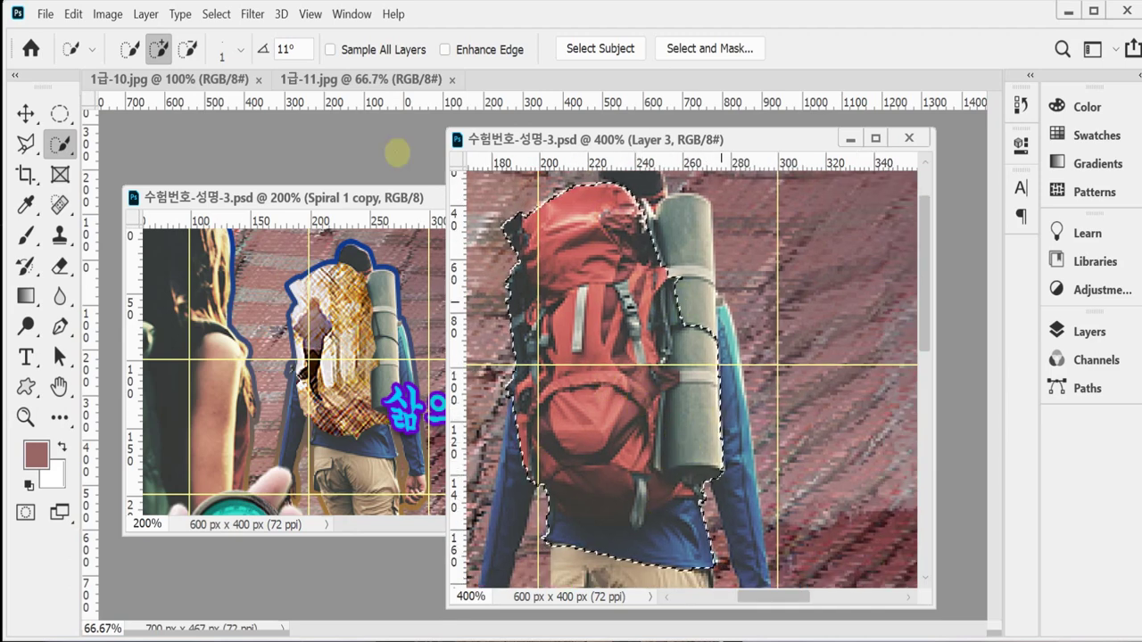
Subtract the rolled sleeping mat beside the backpack from the selection, undoing the last excessive subtraction at the bag's lower edge
{"action": "left_click", "coordinate": [187, 48]}
{"action": "left_click", "coordinate": [691, 358]}
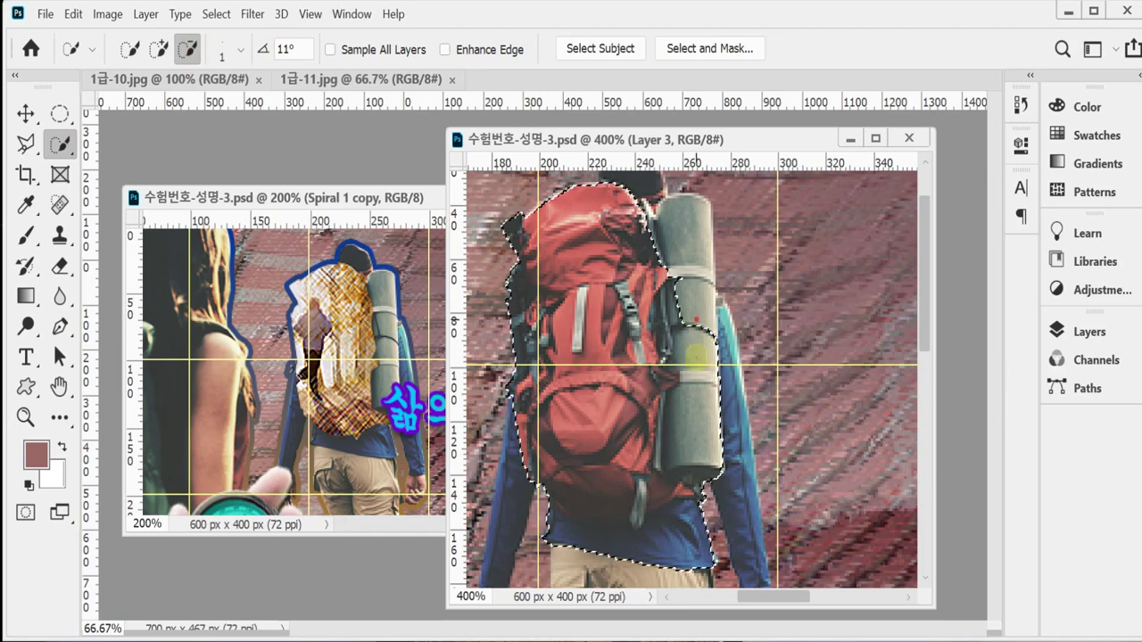
{"action": "mouse_move", "coordinate": [696, 357]}
{"action": "left_mouse_down"}
{"action": "mouse_move", "coordinate": [721, 489]}
{"action": "mouse_move", "coordinate": [713, 522]}
{"action": "mouse_move", "coordinate": [714, 478]}
{"action": "mouse_move", "coordinate": [719, 526]}
{"action": "mouse_move", "coordinate": [694, 566]}
{"action": "mouse_move", "coordinate": [686, 539]}
{"action": "mouse_move", "coordinate": [698, 533]}
{"action": "mouse_move", "coordinate": [652, 569]}
{"action": "mouse_move", "coordinate": [576, 568]}
{"action": "left_mouse_up"}
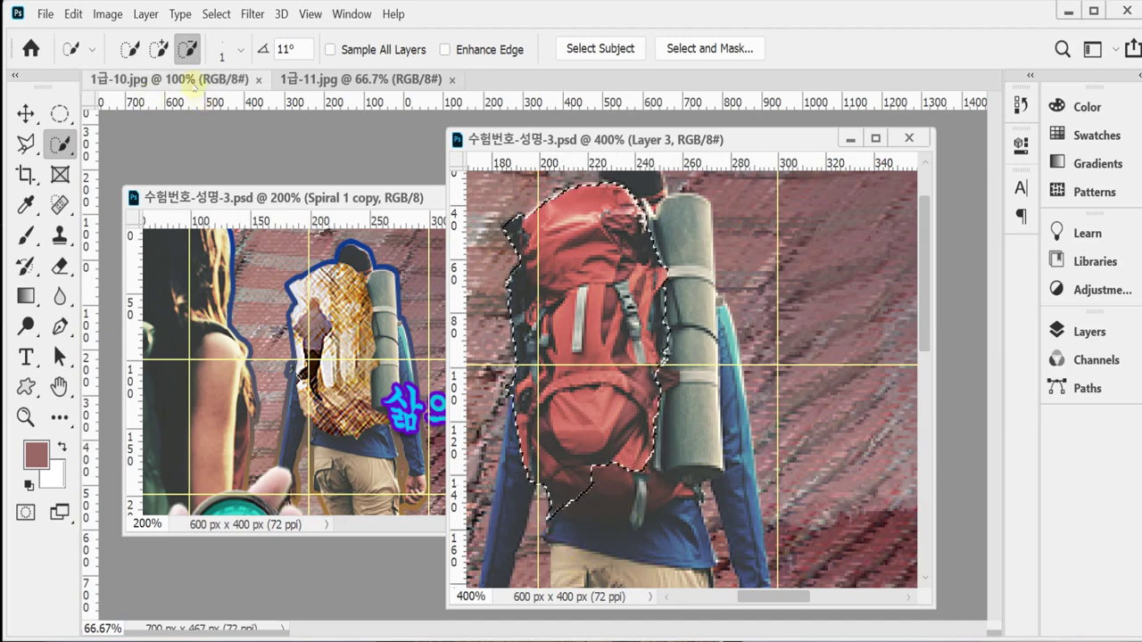
{"action": "key", "text": "ctrl+z"}
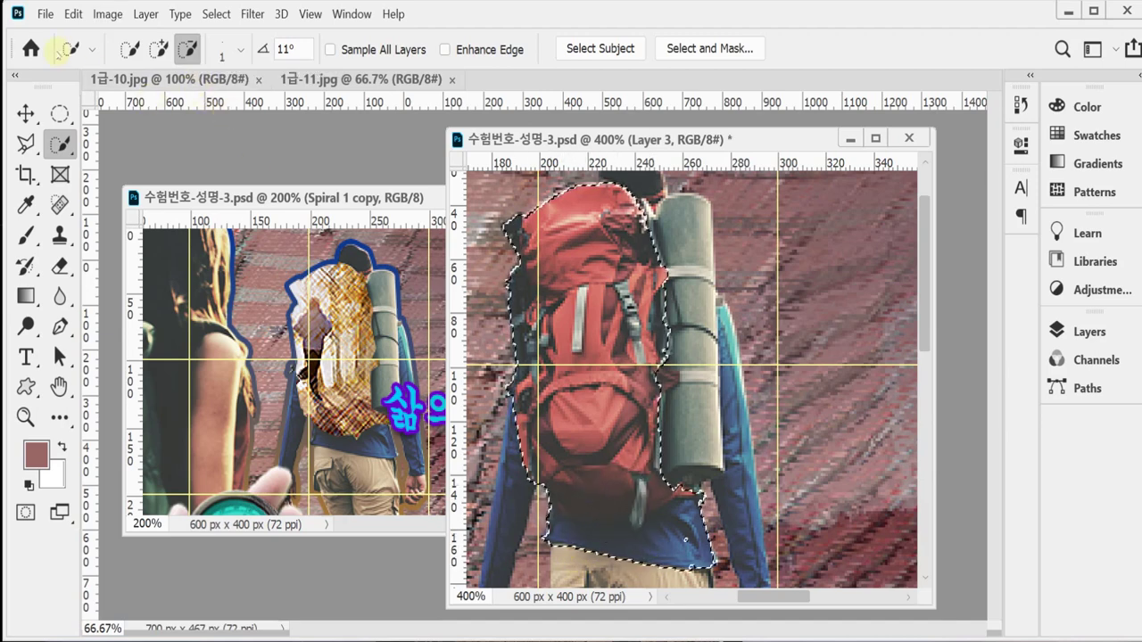
Subtract the blue jacket area below the backpack from the selection with the Polygonal Lasso, following the bag's lower edge
{"action": "left_click", "coordinate": [26, 142]}
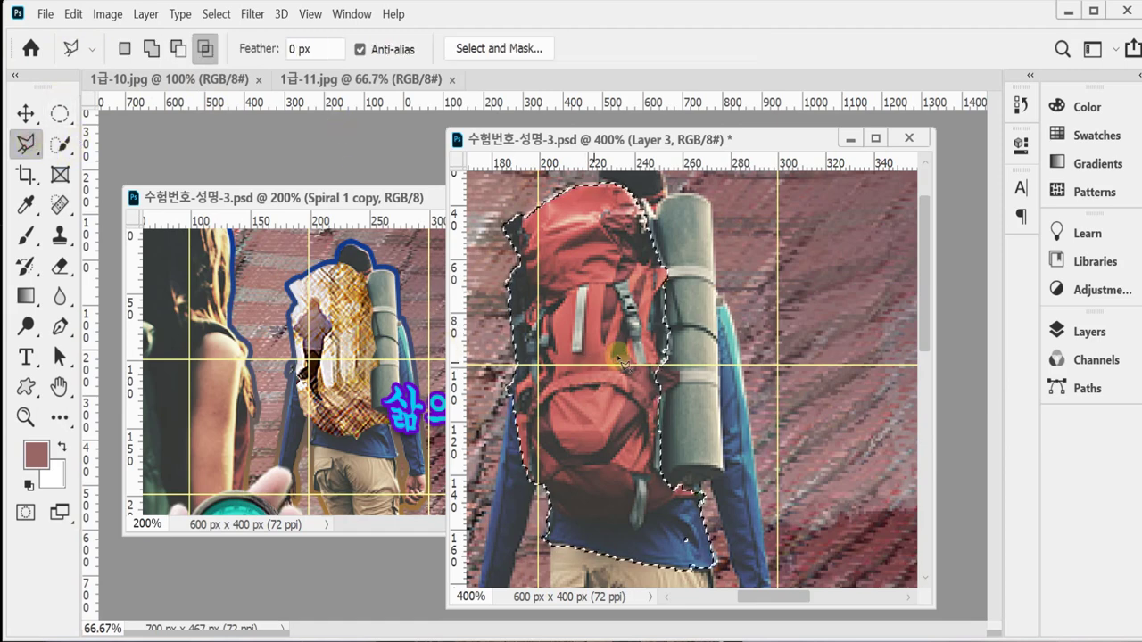
{"action": "key", "text": "alt"}
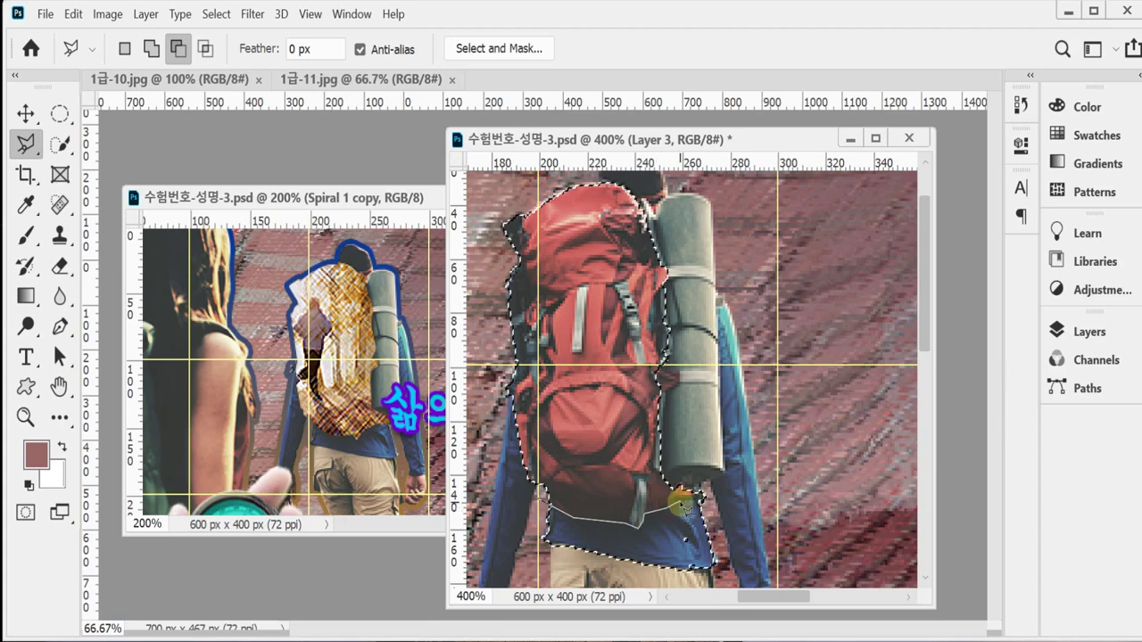
{"action": "left_click", "coordinate": [719, 496]}
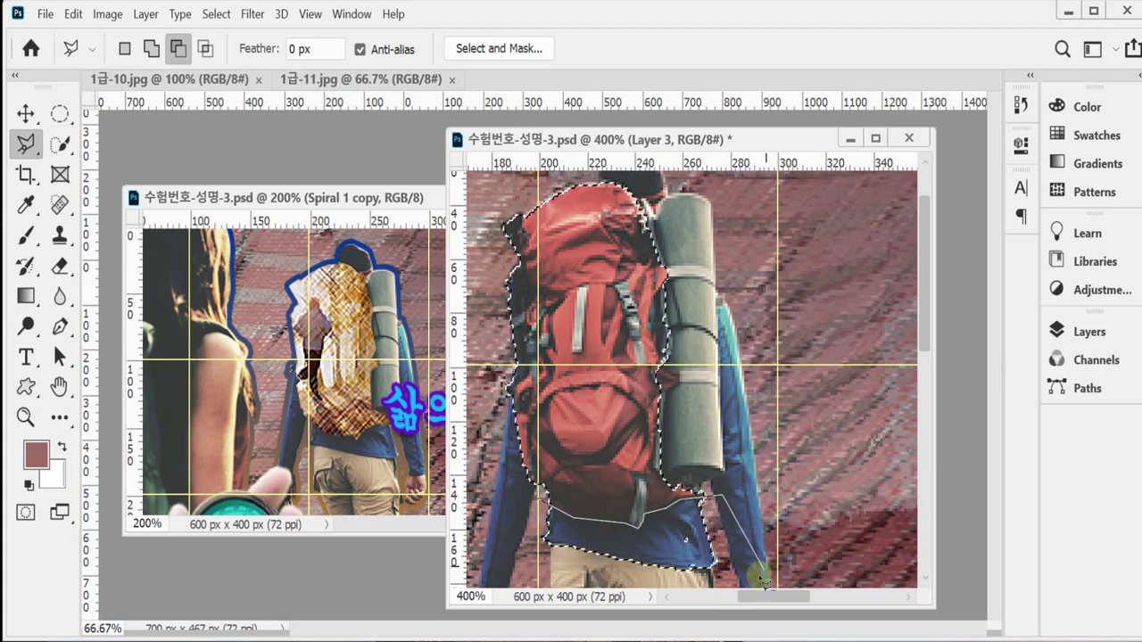
{"action": "left_click", "coordinate": [749, 576]}
{"action": "left_click", "coordinate": [516, 571]}
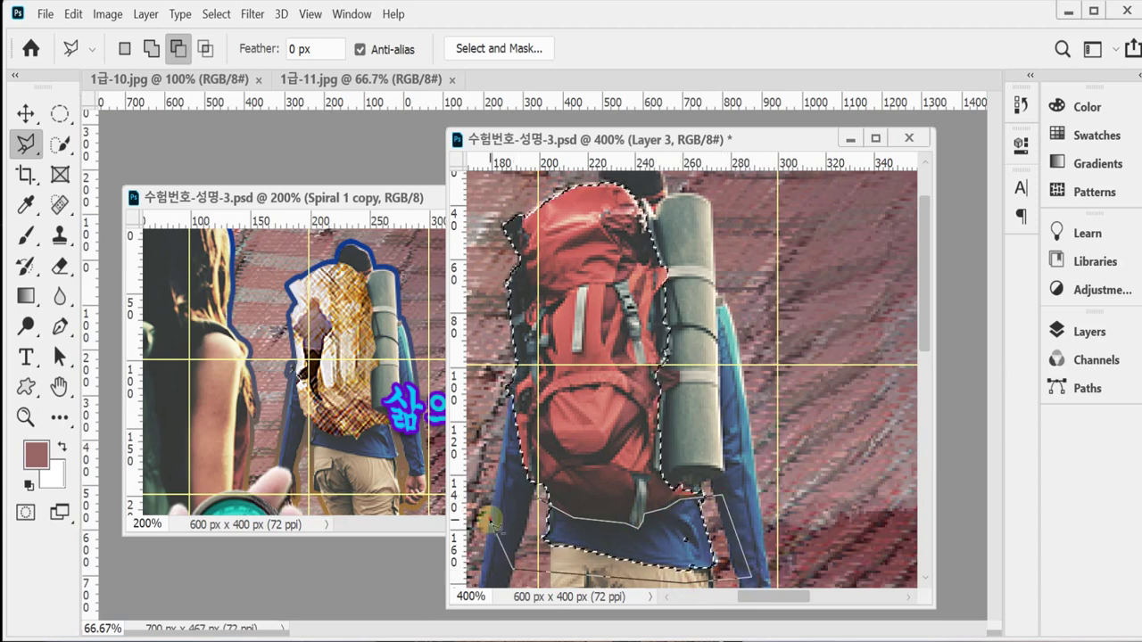
{"action": "double_click", "coordinate": [502, 508]}
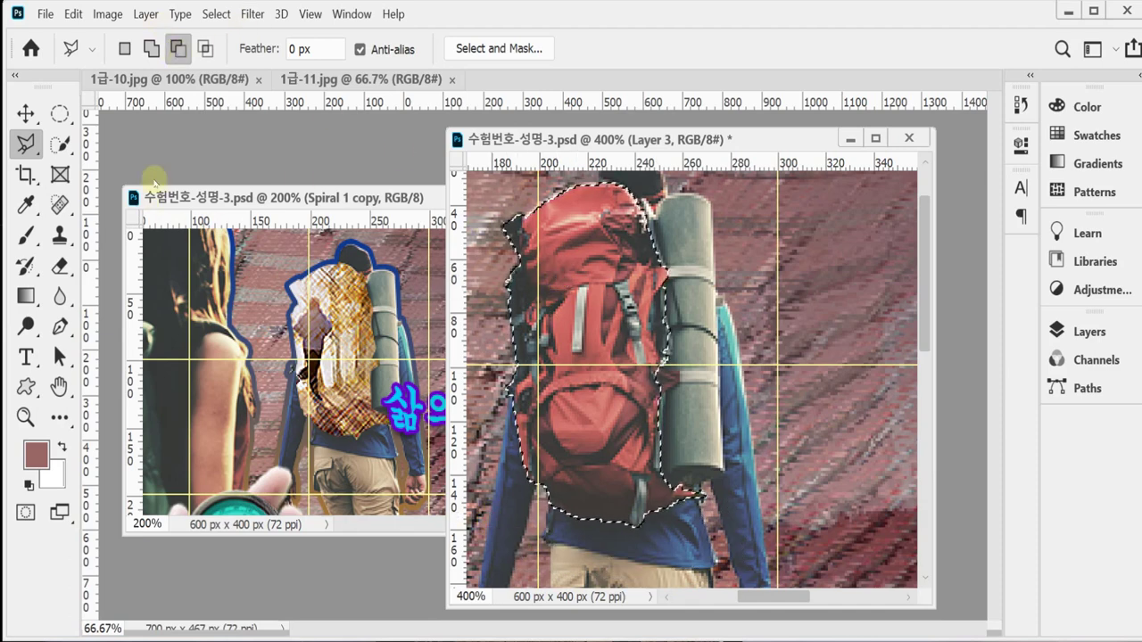
Refine the backpack selection's side edges with Quick Selection, adding missing bag parts and subtracting the excess
{"action": "left_click", "coordinate": [60, 144]}
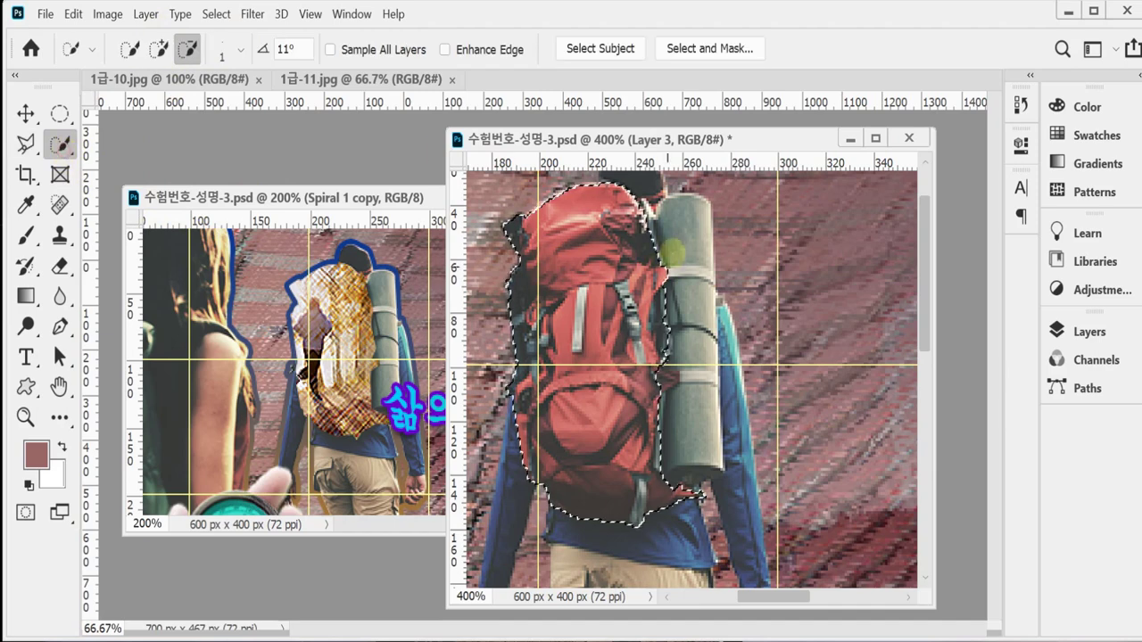
{"action": "left_click", "coordinate": [158, 48]}
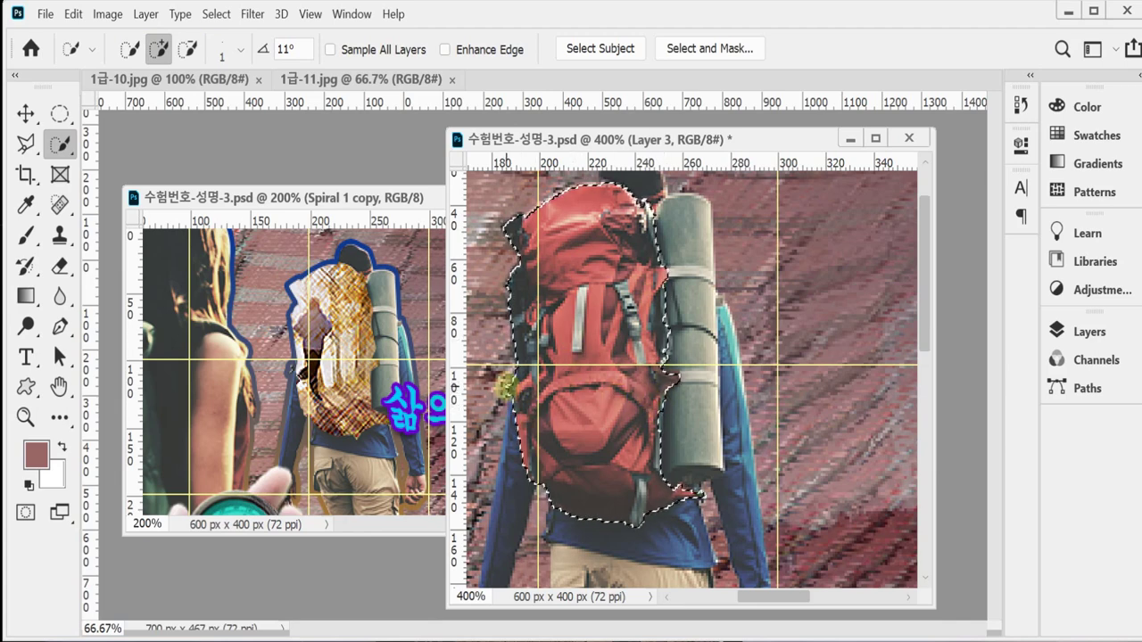
{"action": "key", "text": "alt"}
{"action": "left_click", "coordinate": [504, 392], "text": "alt"}
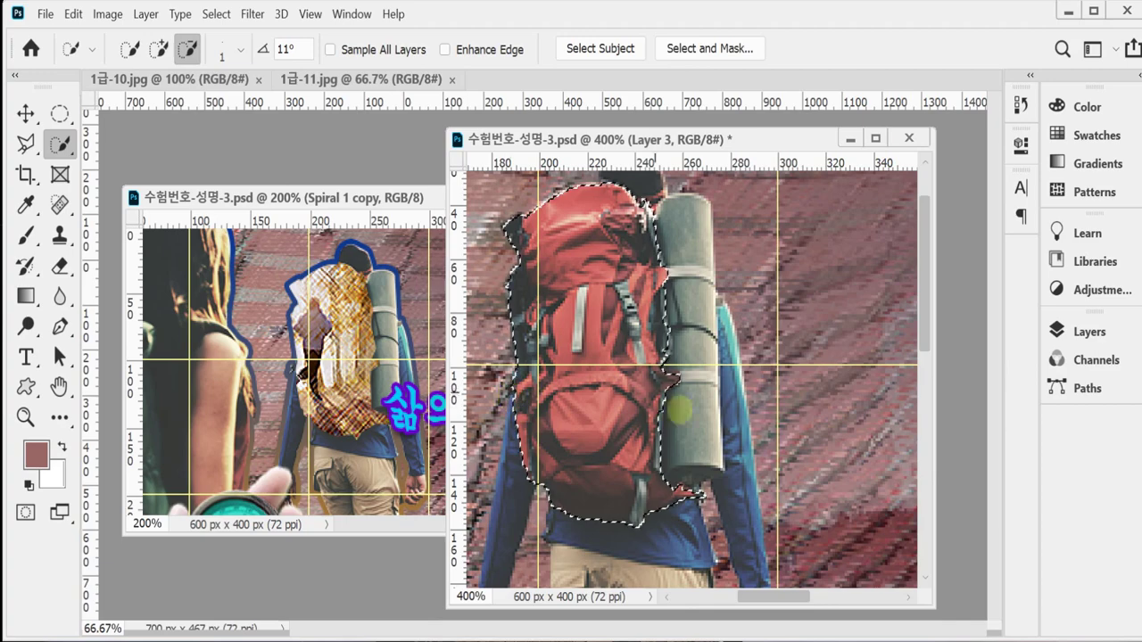
Copy the selected backpack from Layer 3 onto its own new layer
{"action": "key", "text": "ctrl+minus"}
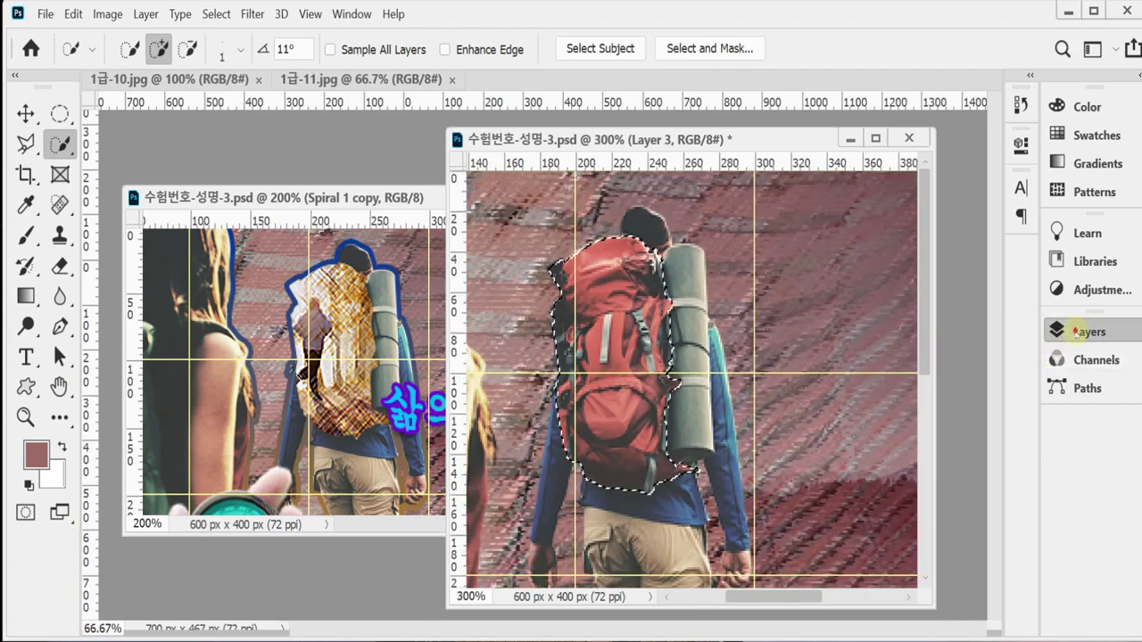
{"action": "left_click", "coordinate": [1056, 331]}
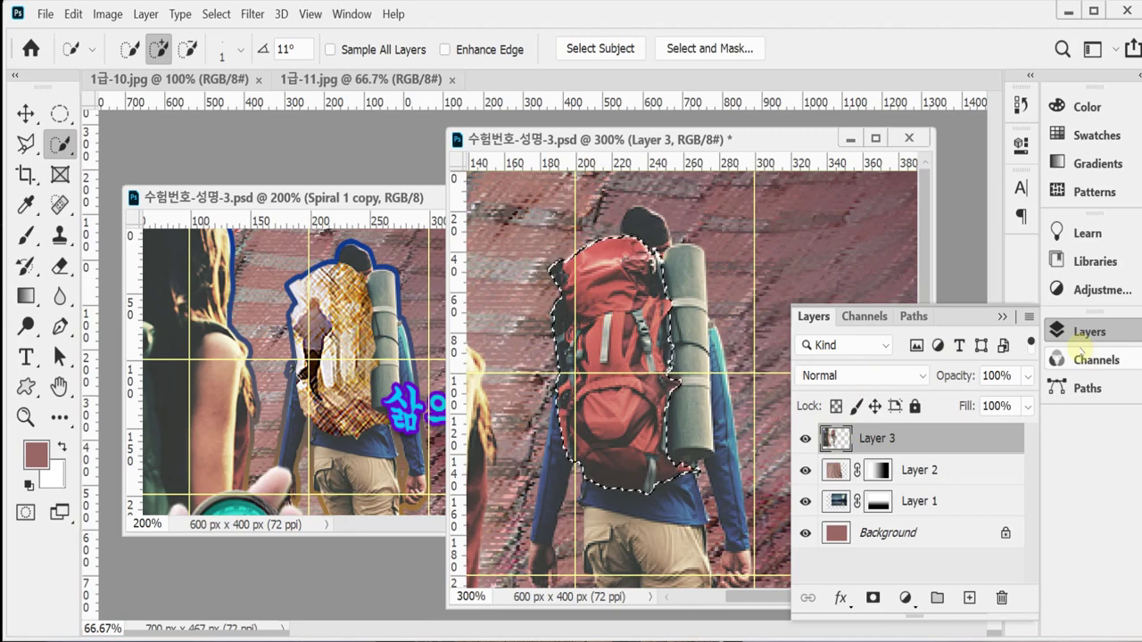
{"action": "key", "text": "ctrl+j"}
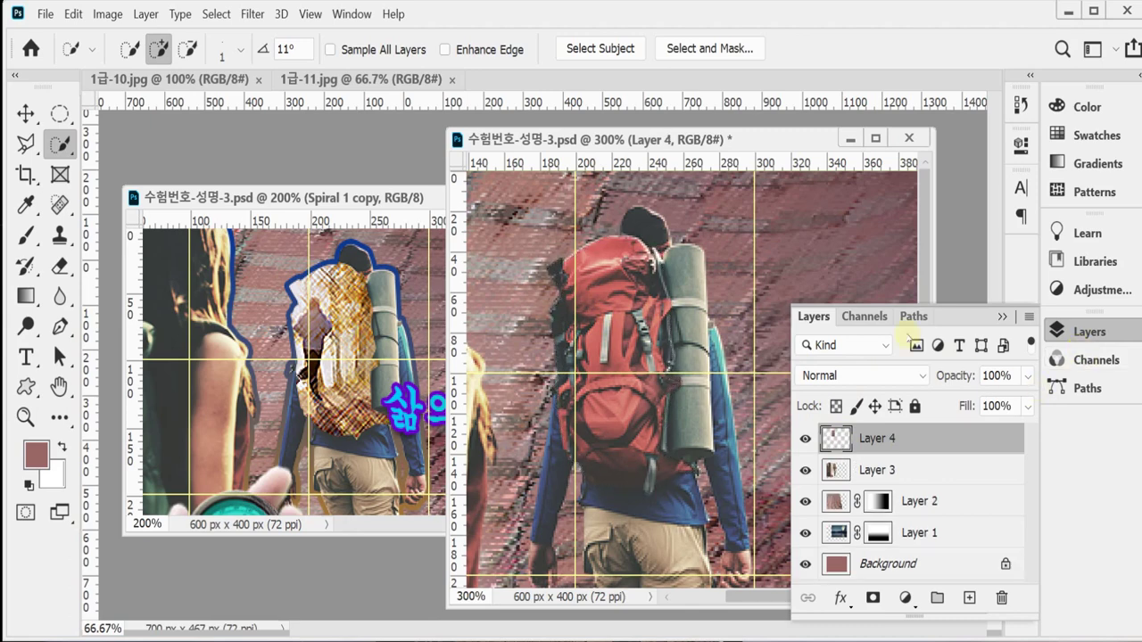
Check the backpack cutout by toggling the visibility of Layer 3 and Layer 4, restore both, and save the document
{"action": "left_click", "coordinate": [805, 471]}
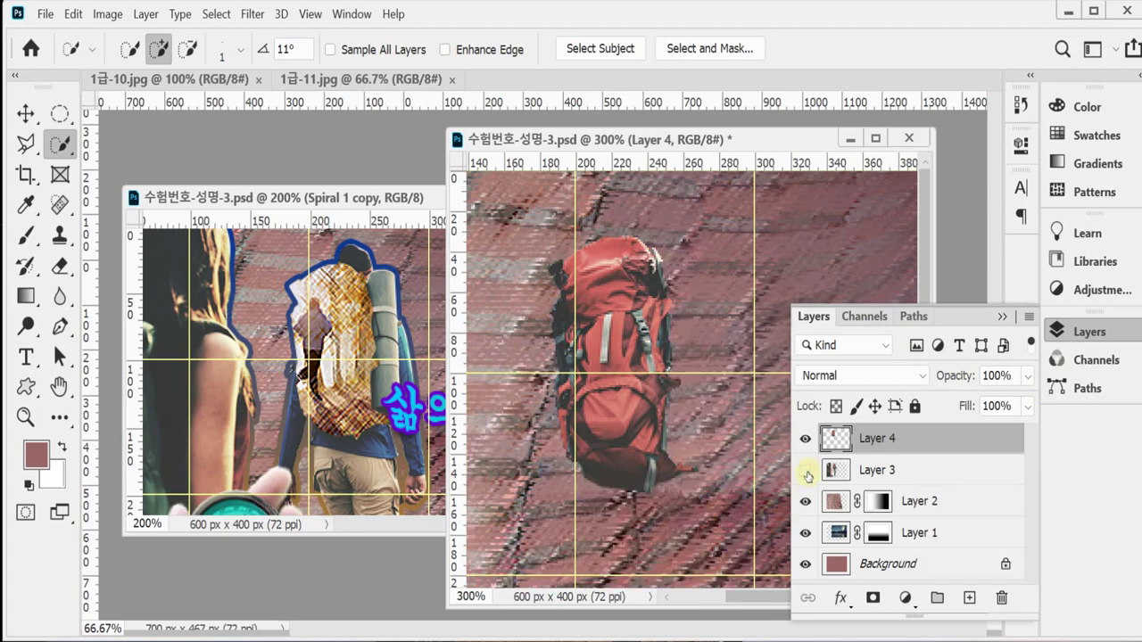
{"action": "left_click", "coordinate": [805, 470]}
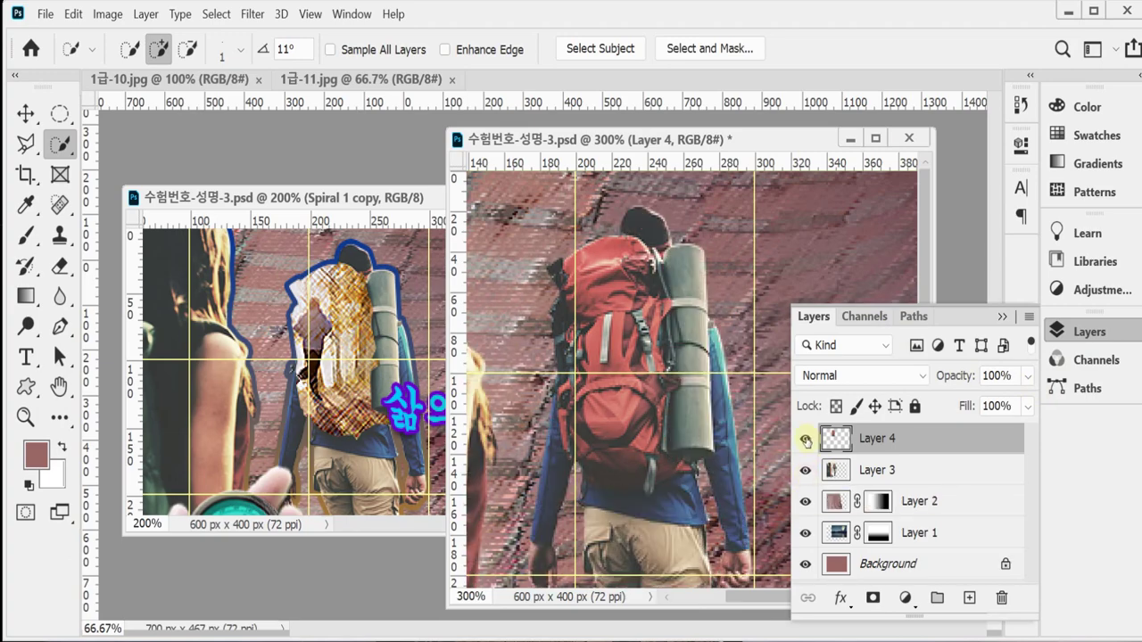
{"action": "left_click", "coordinate": [806, 439]}
{"action": "left_click", "coordinate": [806, 471]}
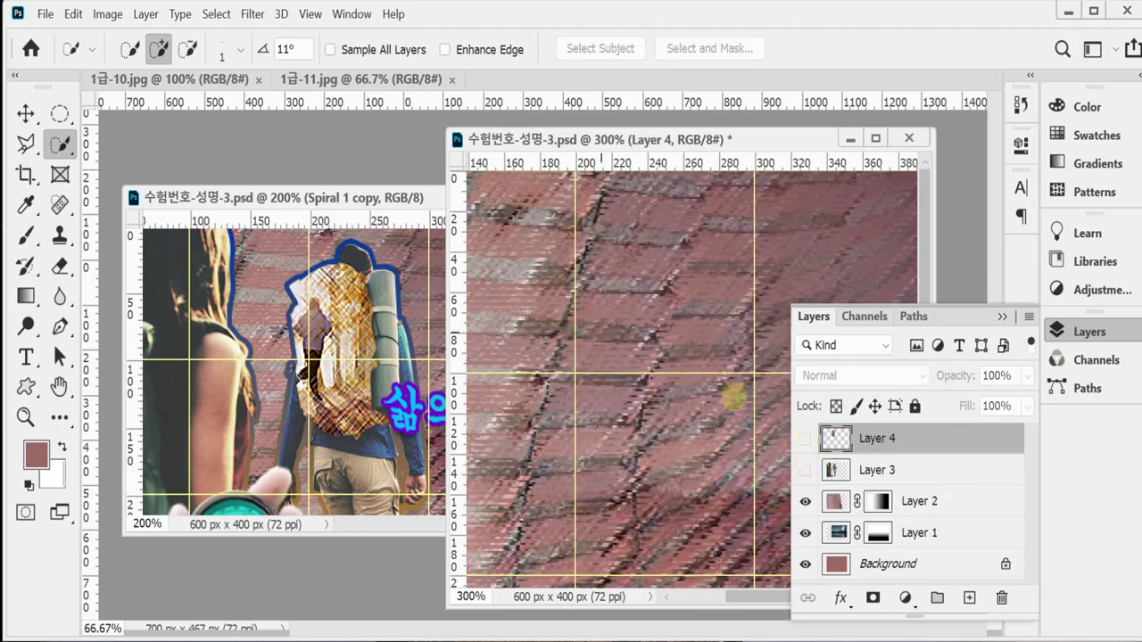
{"action": "left_click", "coordinate": [806, 439]}
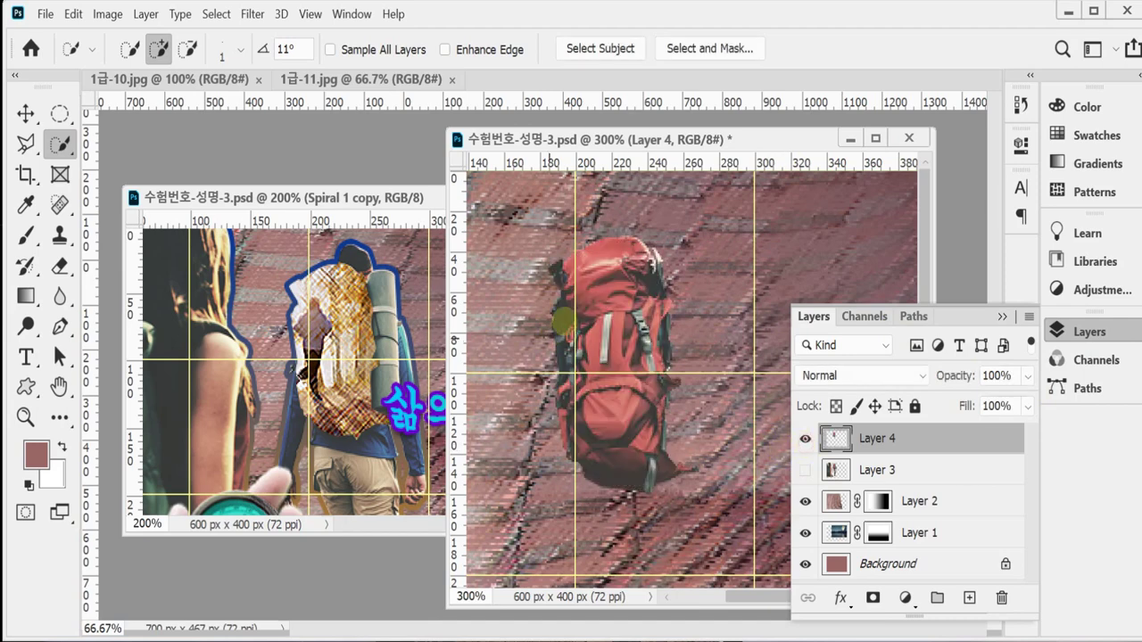
{"action": "left_click", "coordinate": [806, 470]}
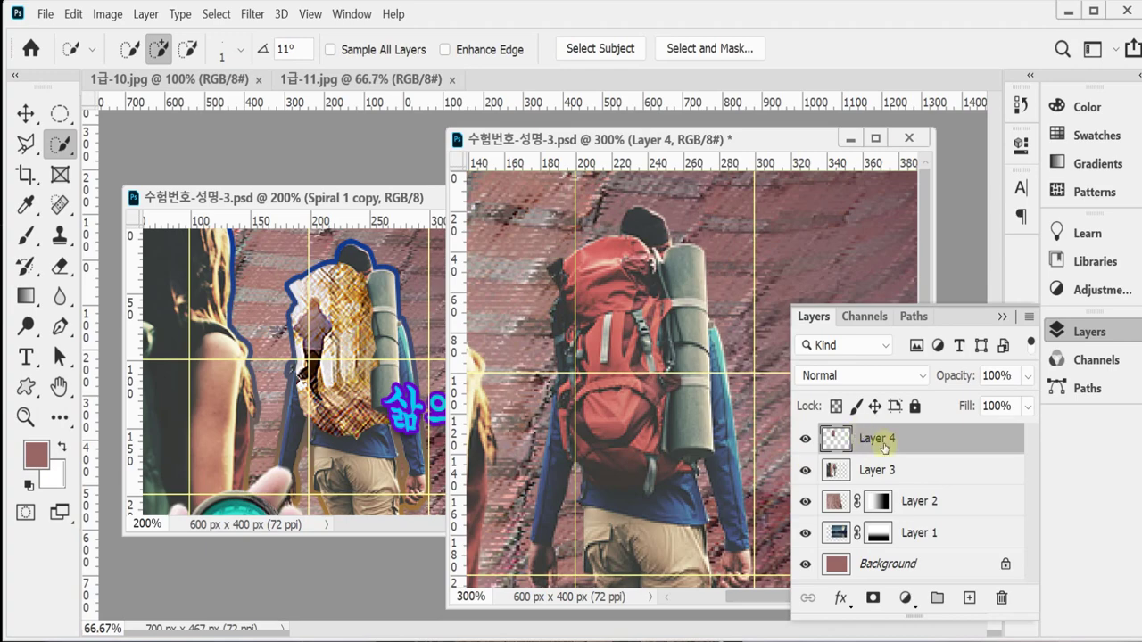
{"action": "scroll", "coordinate": [635, 360], "scroll_direction": "down", "scroll_amount": 1}
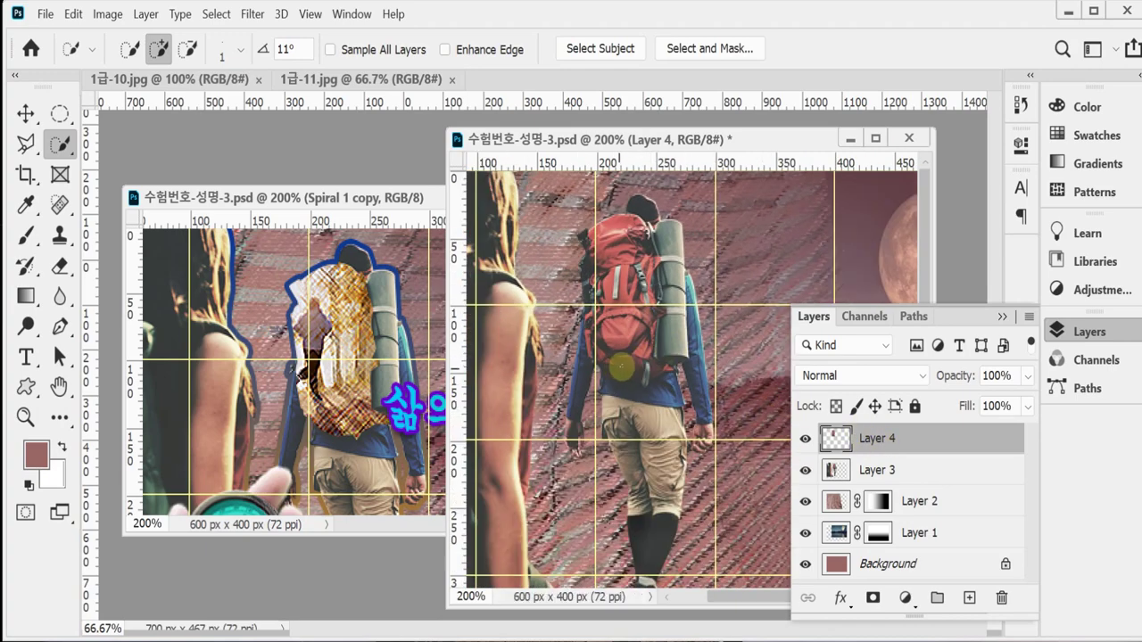
{"action": "key", "text": "ctrl+s"}
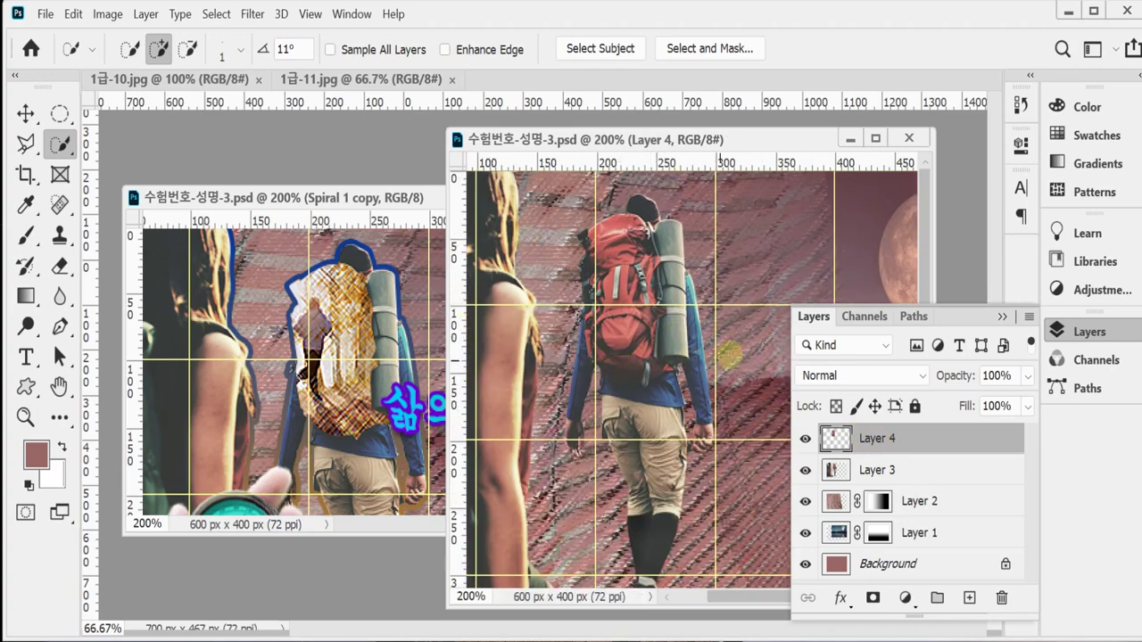
Copy the entire 1급-10.jpg photo and paste it into the working 수험번호-성명-3.psd as a new layer above the backpack layer
{"action": "left_click_drag", "start_coordinate": [166, 78], "coordinate": [196, 175]}
{"action": "key", "text": "ctrl+a"}
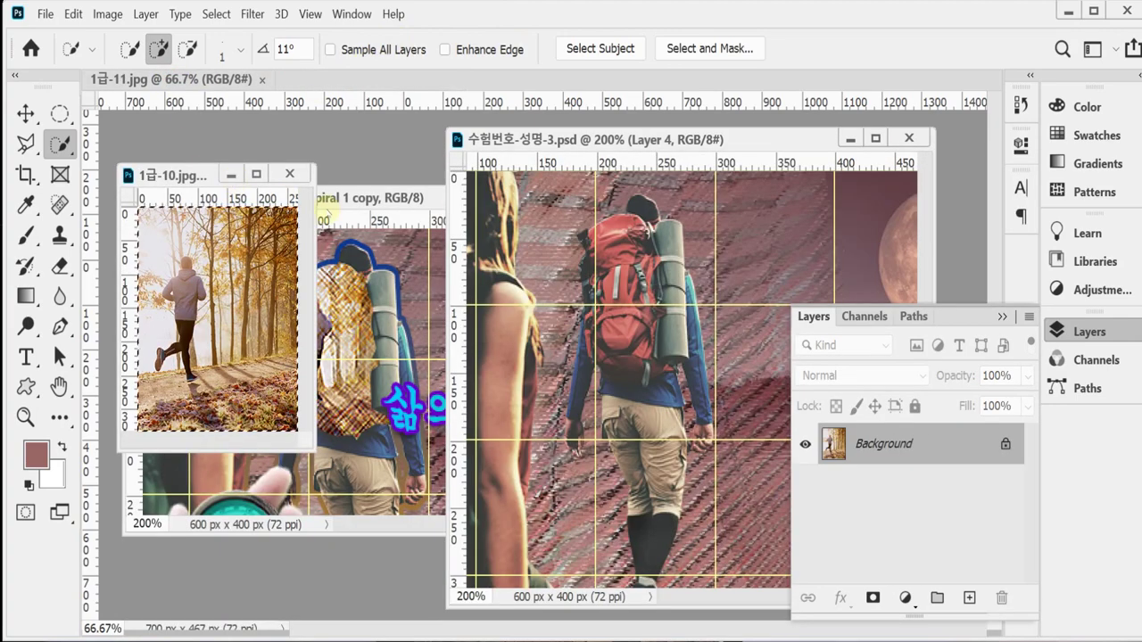
{"action": "left_click", "coordinate": [541, 141]}
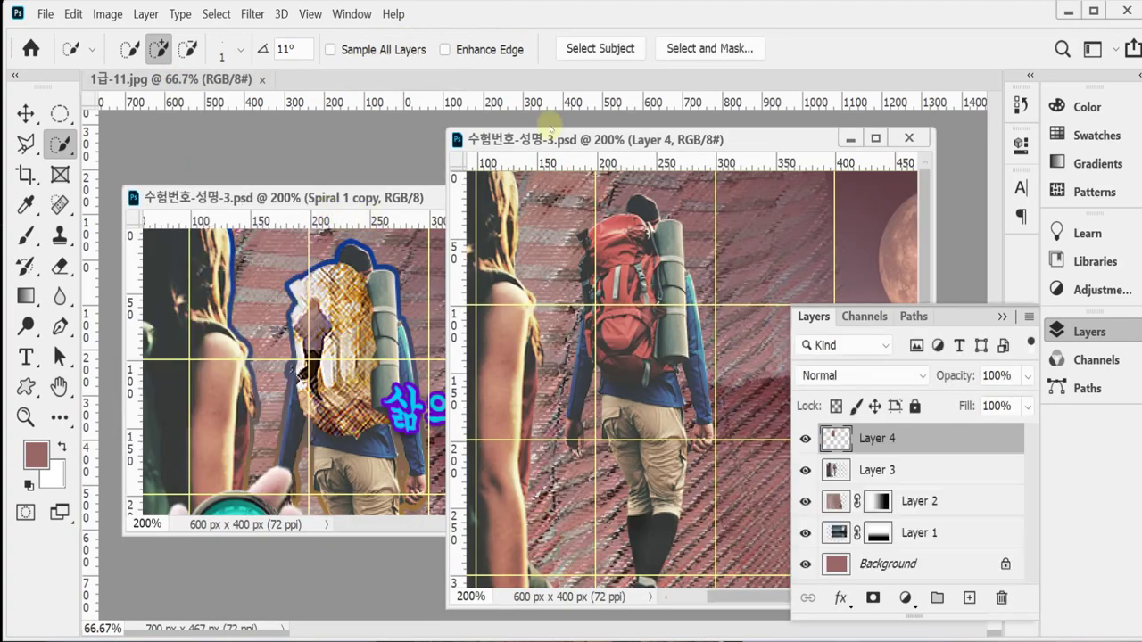
{"action": "key", "text": "ctrl+v"}
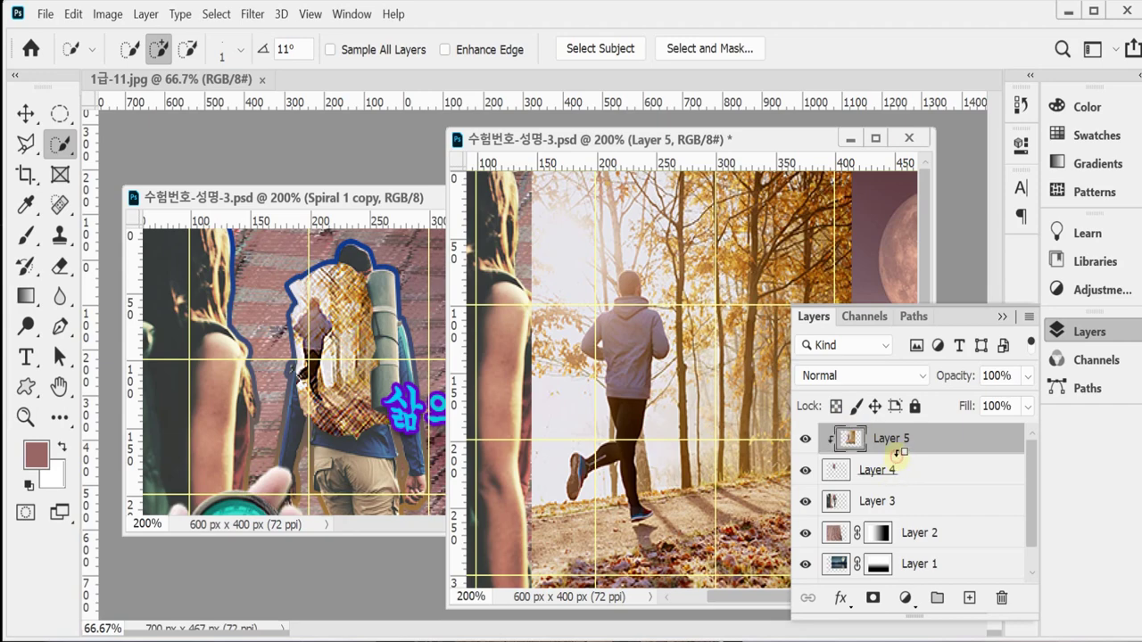
Clip the pasted photo to the backpack layer, then scale it proportionally to 41% and position it over the backpack
{"action": "left_click", "coordinate": [899, 454], "text": "alt"}
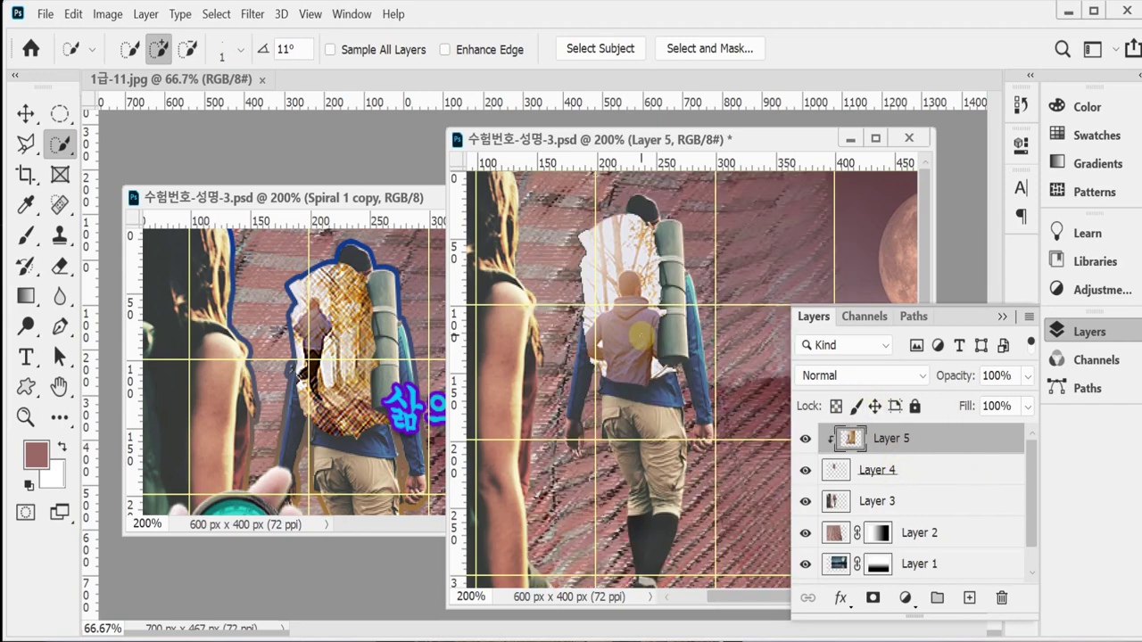
{"action": "key", "text": "ctrl+t"}
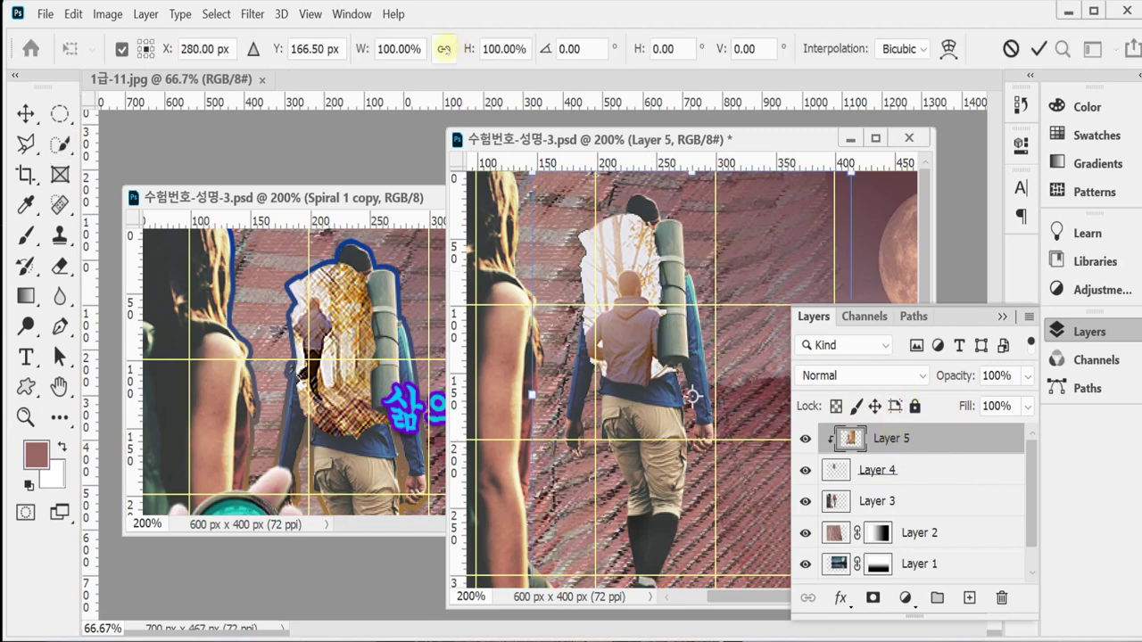
{"action": "left_click", "coordinate": [443, 49]}
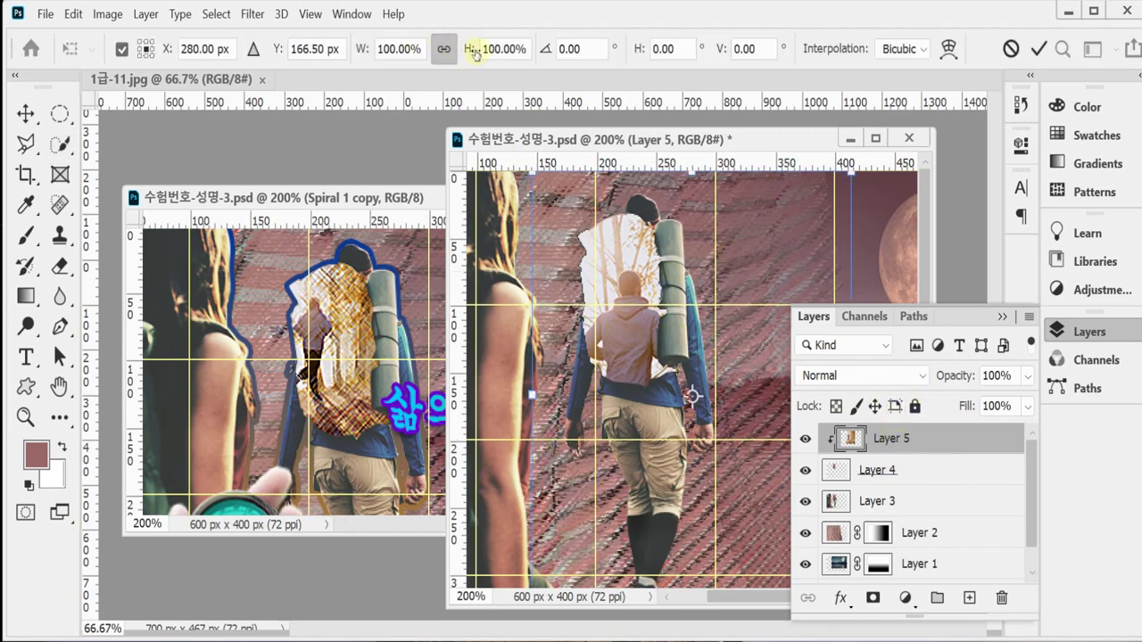
{"action": "left_click_drag", "start_coordinate": [361, 50], "coordinate": [357, 52]}
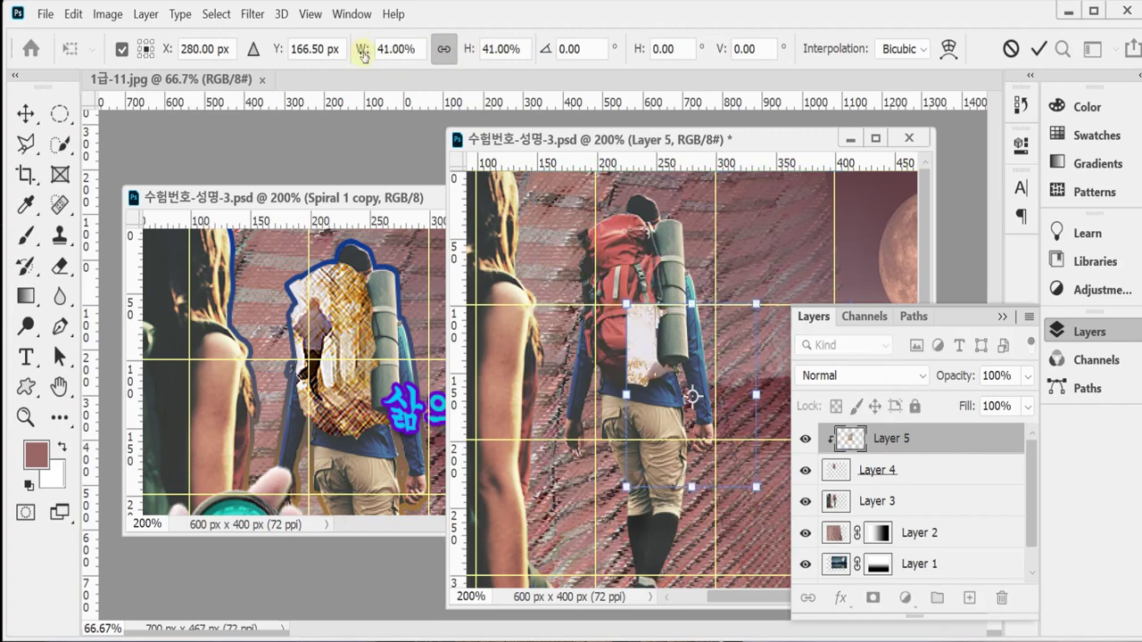
{"action": "left_click_drag", "start_coordinate": [693, 435], "coordinate": [649, 371]}
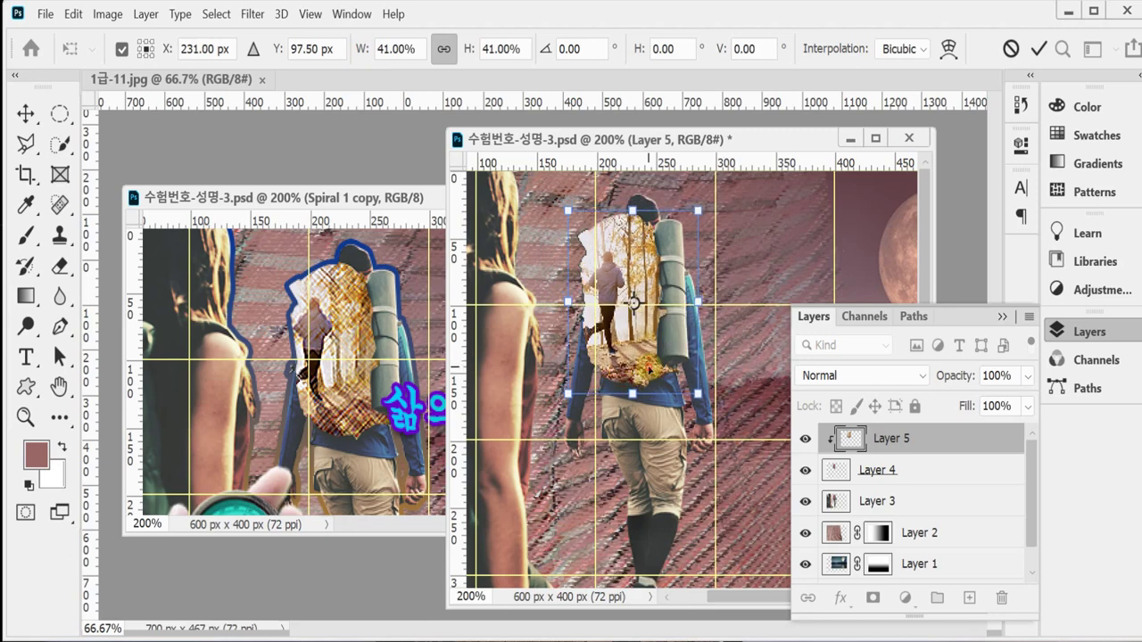
{"action": "key", "text": "w"}
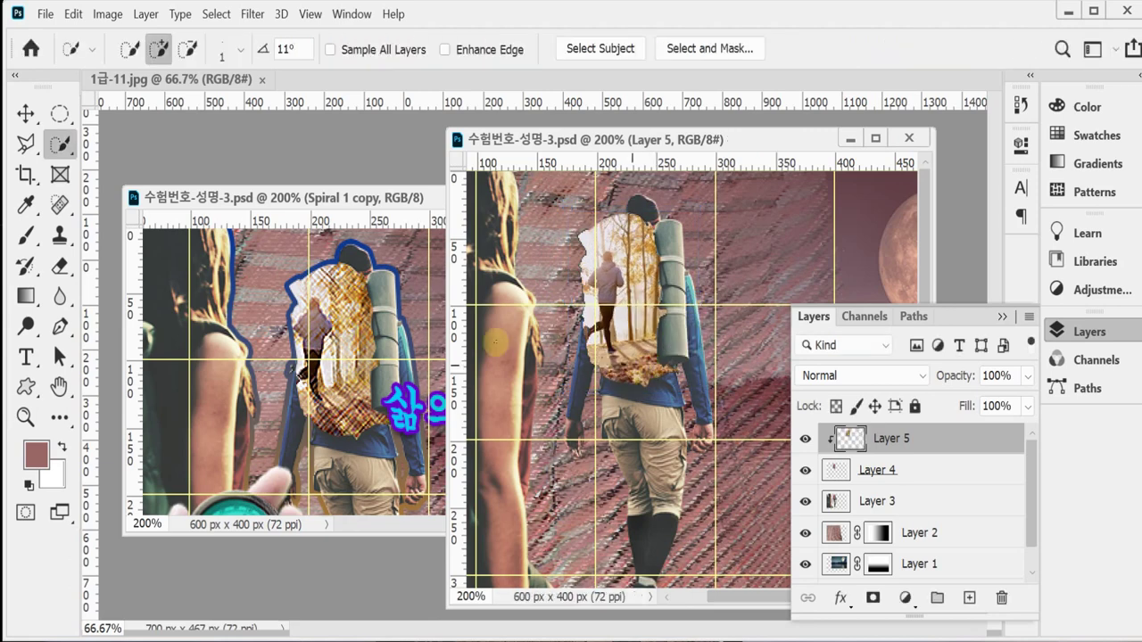
Apply the Crosshatch filter to the clipped photo with stroke length 9, sharpness 6 and strength 1, and save the document
{"action": "left_click", "coordinate": [252, 14]}
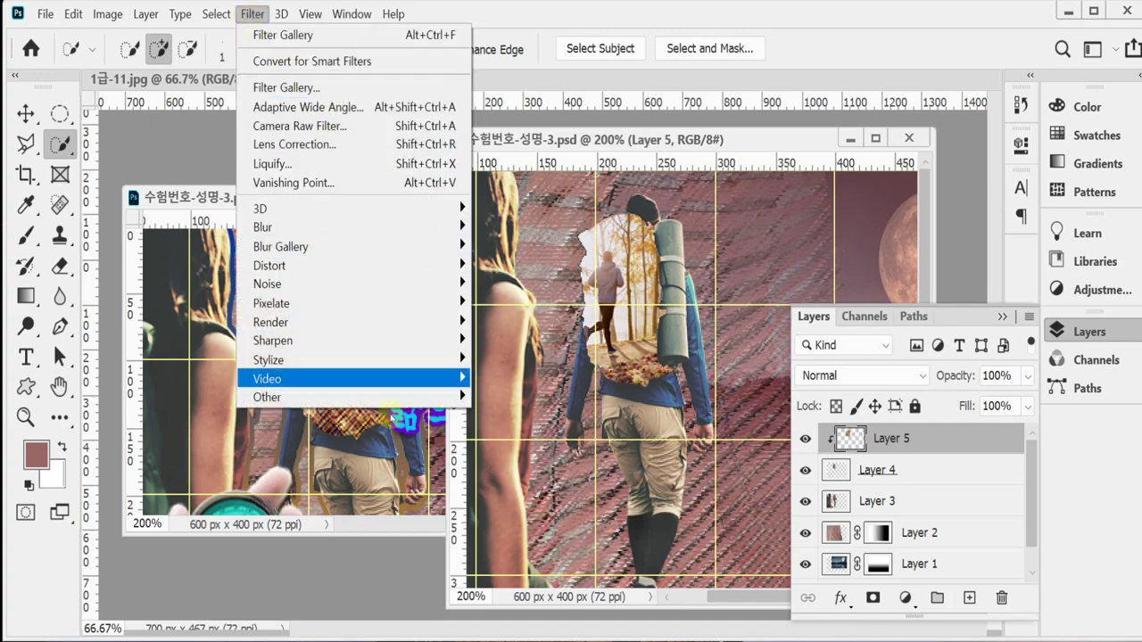
{"action": "left_click", "coordinate": [321, 88]}
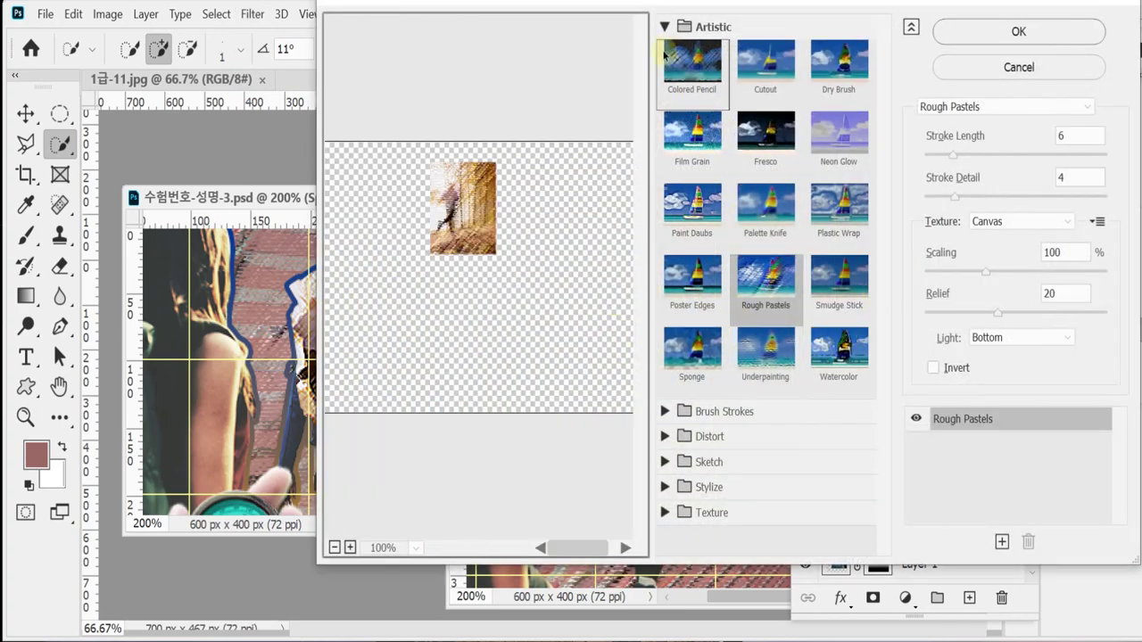
{"action": "left_click", "coordinate": [667, 27]}
{"action": "left_click", "coordinate": [664, 51]}
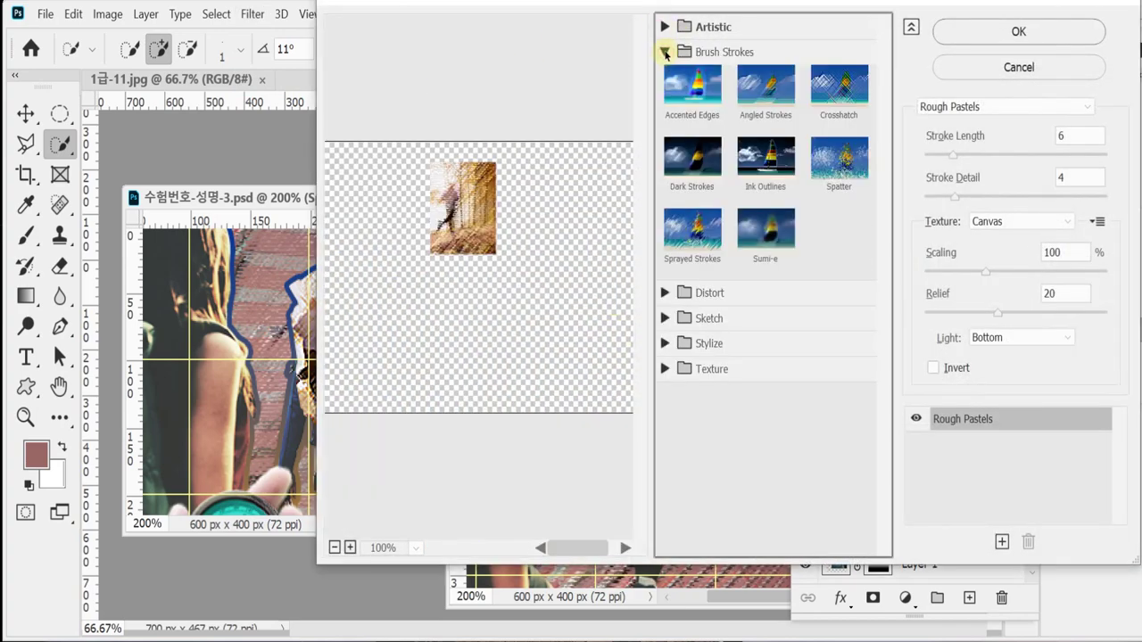
{"action": "left_click", "coordinate": [839, 90]}
{"action": "left_click", "coordinate": [1018, 33]}
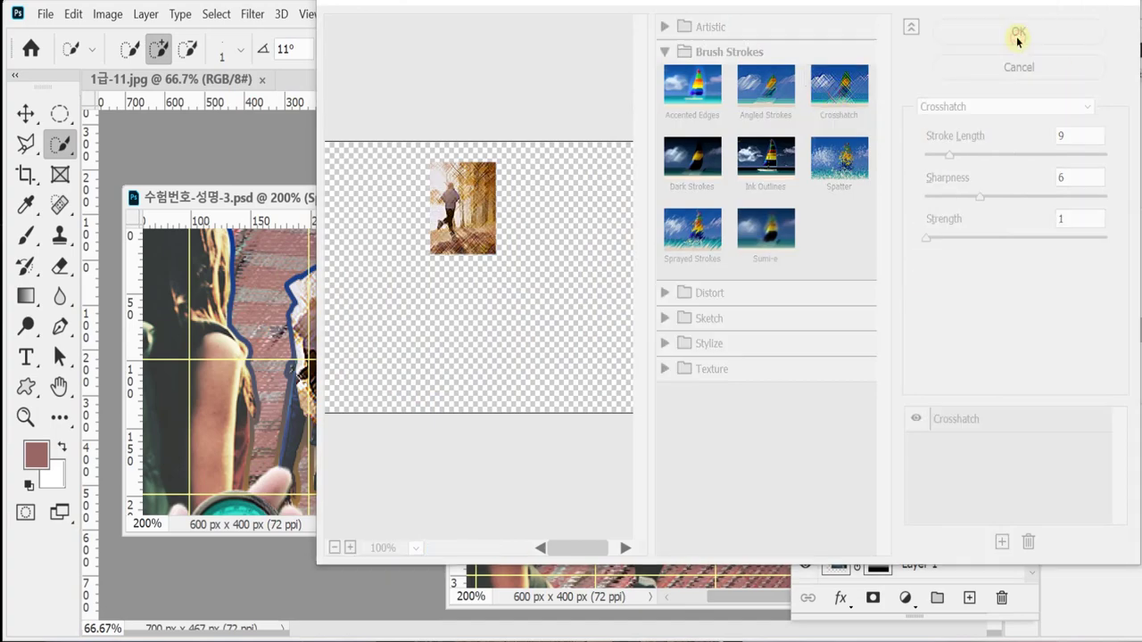
{"action": "key", "text": "ctrl+s"}
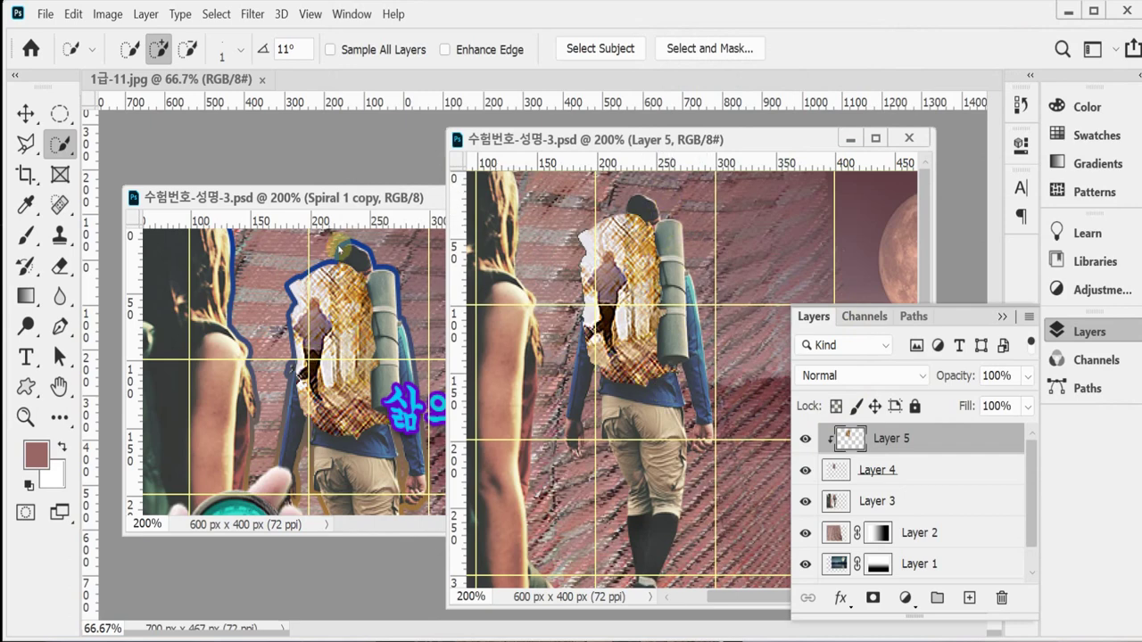
Examine the stroke settings and the first gradient stop's color on Layer 3 in the reference document, leaving them unchanged
{"action": "left_click", "coordinate": [385, 344]}
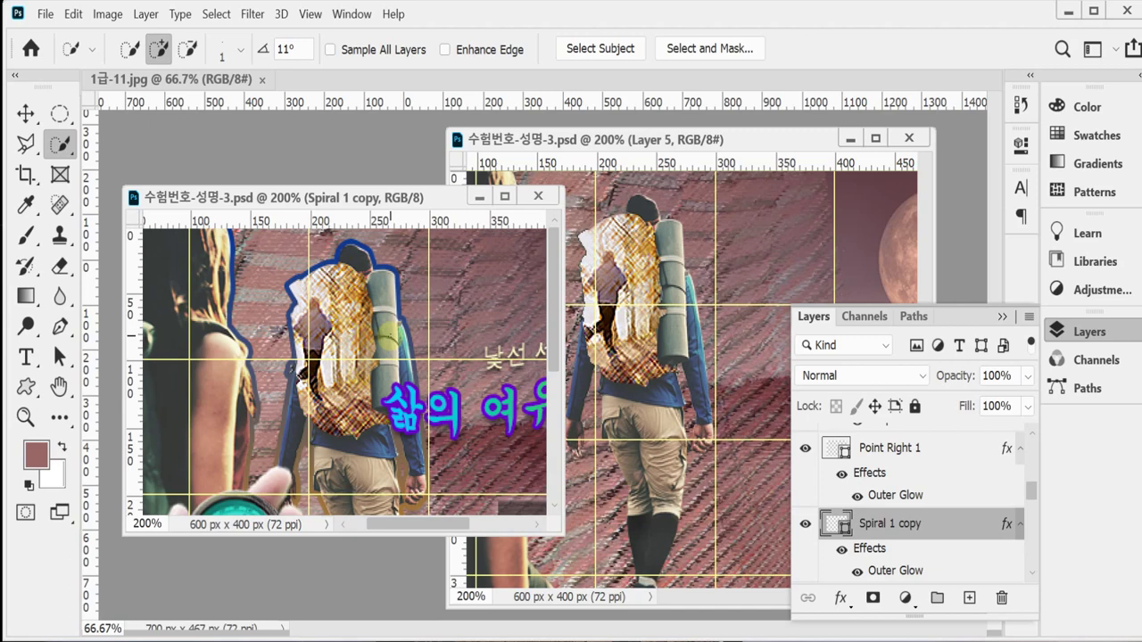
{"action": "left_click", "coordinate": [26, 113]}
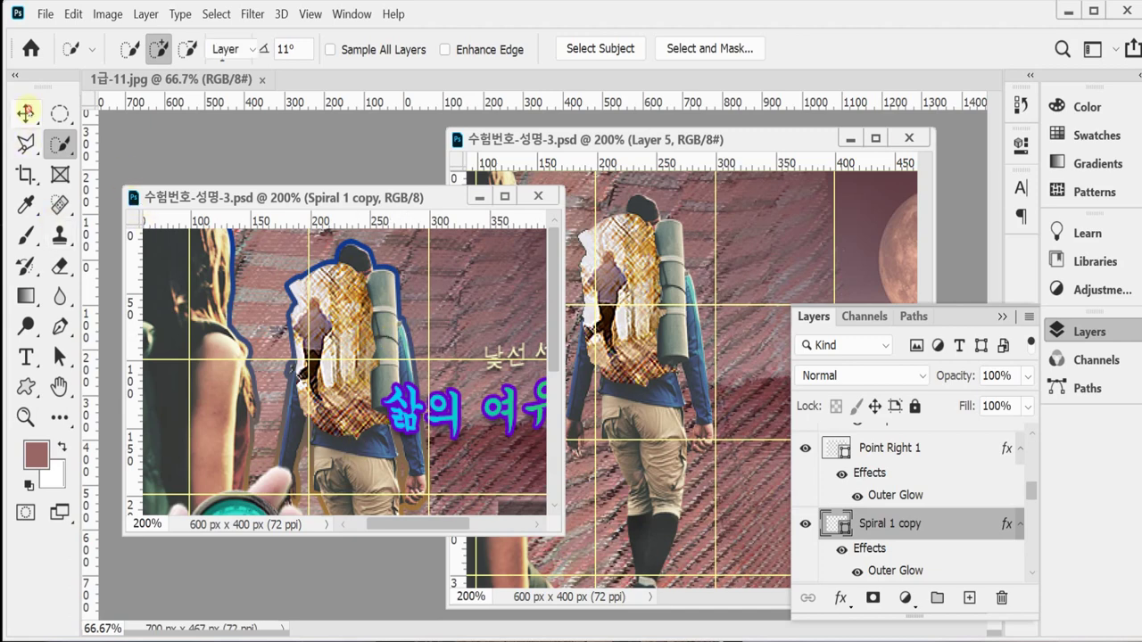
{"action": "left_click", "coordinate": [326, 323]}
{"action": "scroll", "coordinate": [928, 555], "scroll_direction": "down", "scroll_amount": 2}
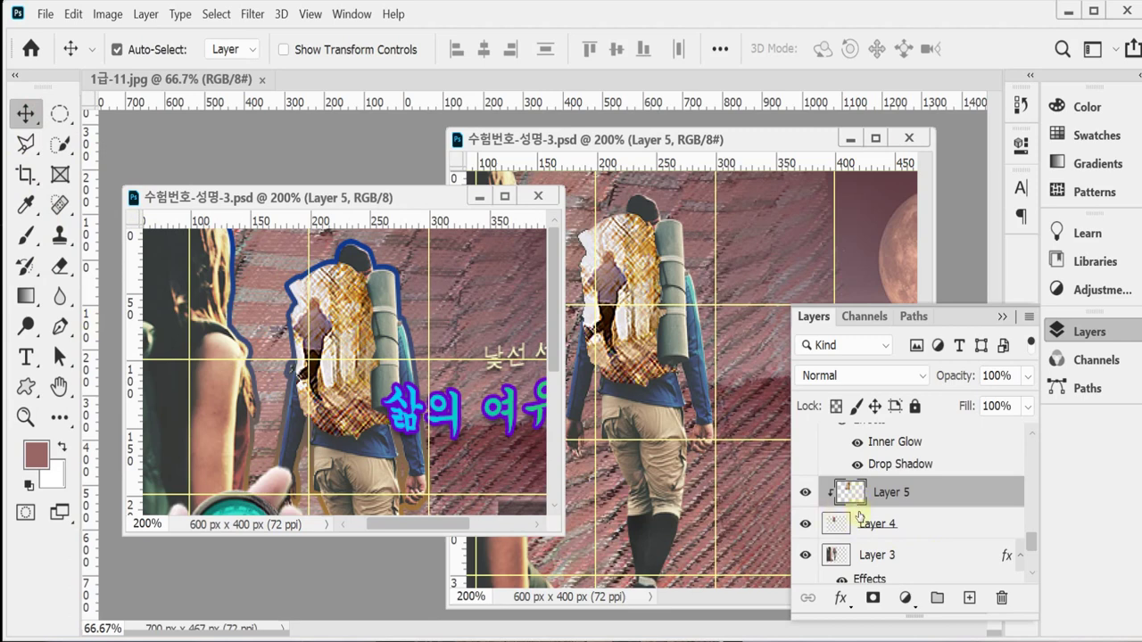
{"action": "scroll", "coordinate": [849, 509], "scroll_direction": "down", "scroll_amount": 2}
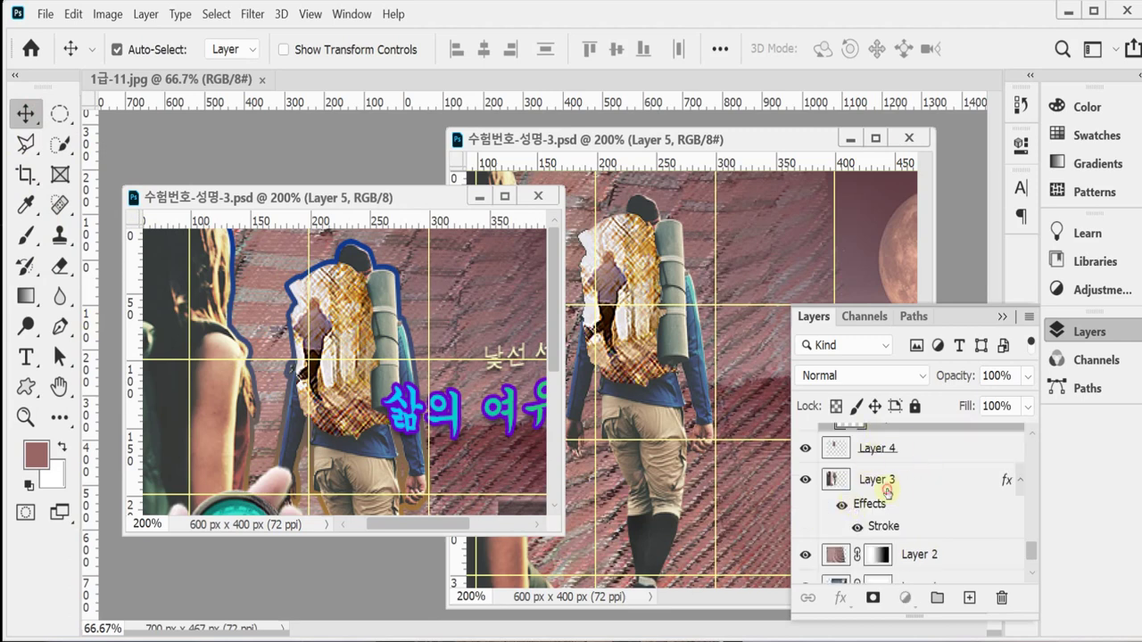
{"action": "left_click", "coordinate": [887, 489]}
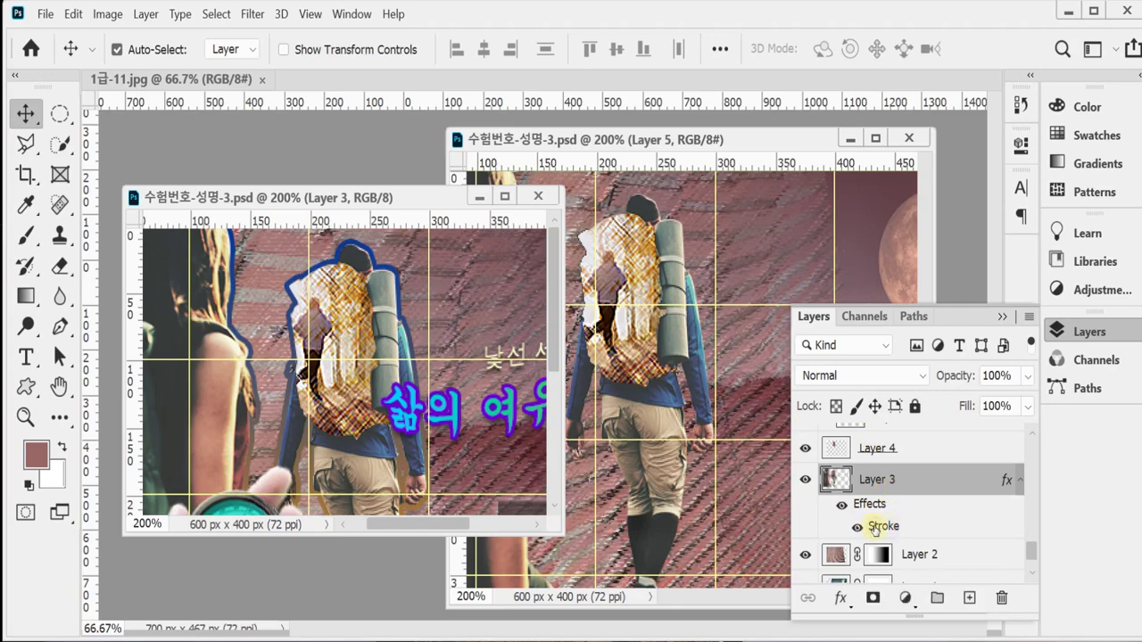
{"action": "double_click", "coordinate": [875, 526]}
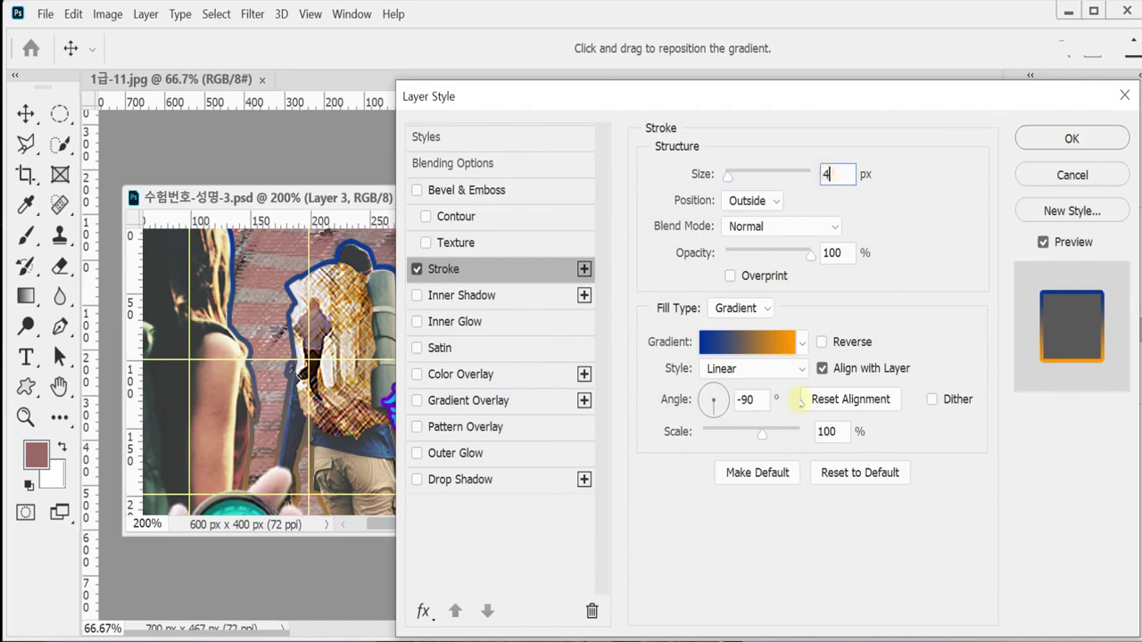
{"action": "left_click", "coordinate": [763, 352]}
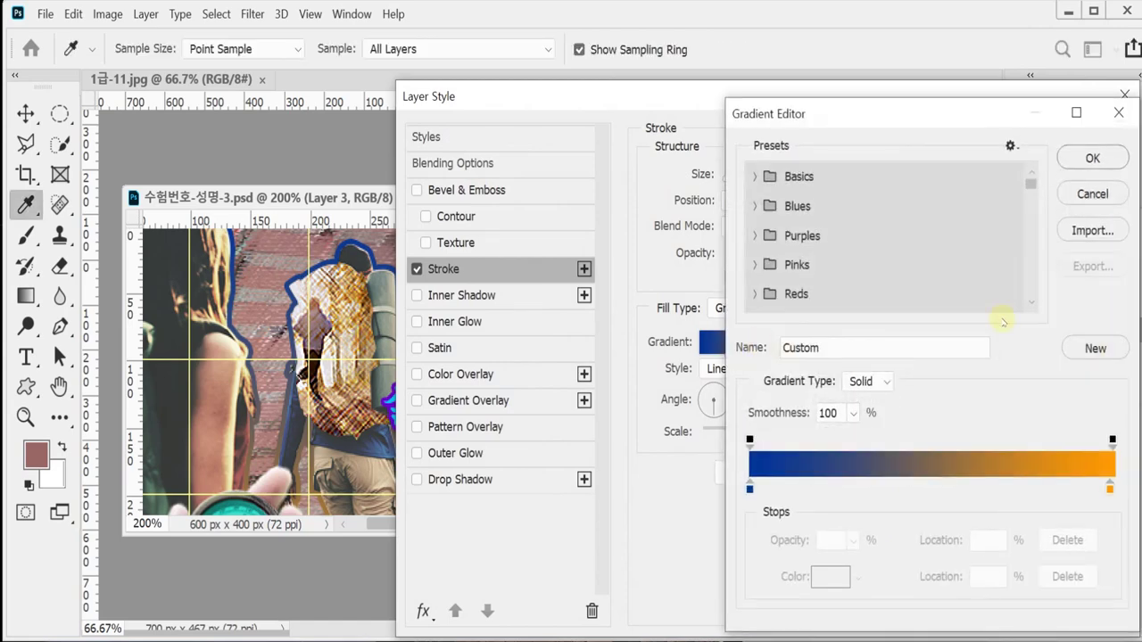
{"action": "double_click", "coordinate": [749, 487]}
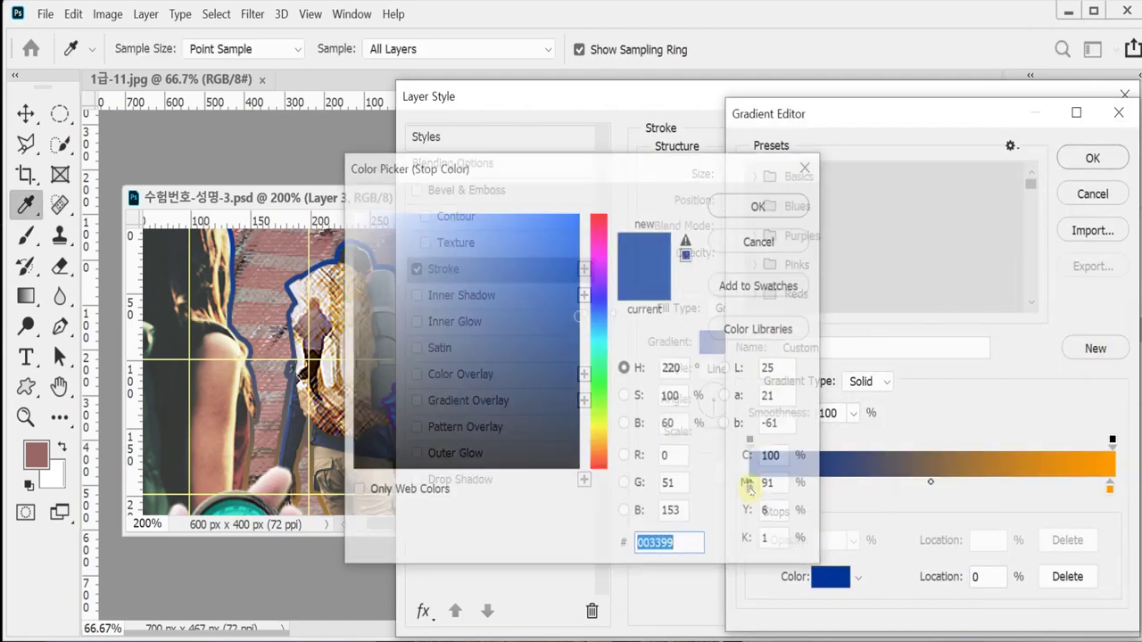
{"action": "left_click", "coordinate": [782, 244]}
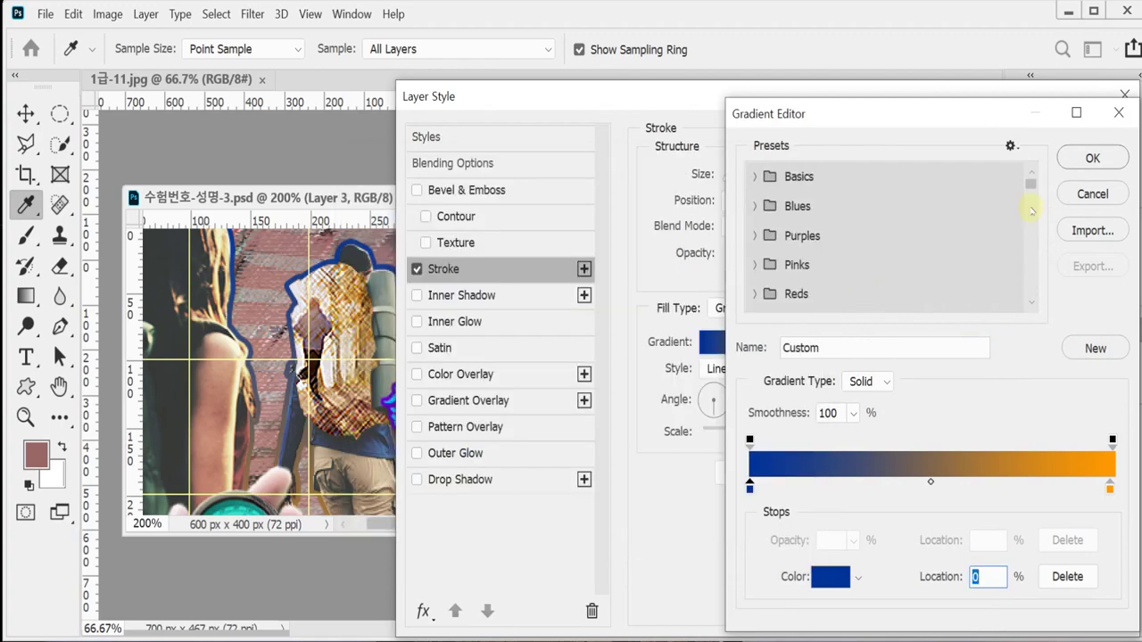
{"action": "left_click", "coordinate": [1069, 202]}
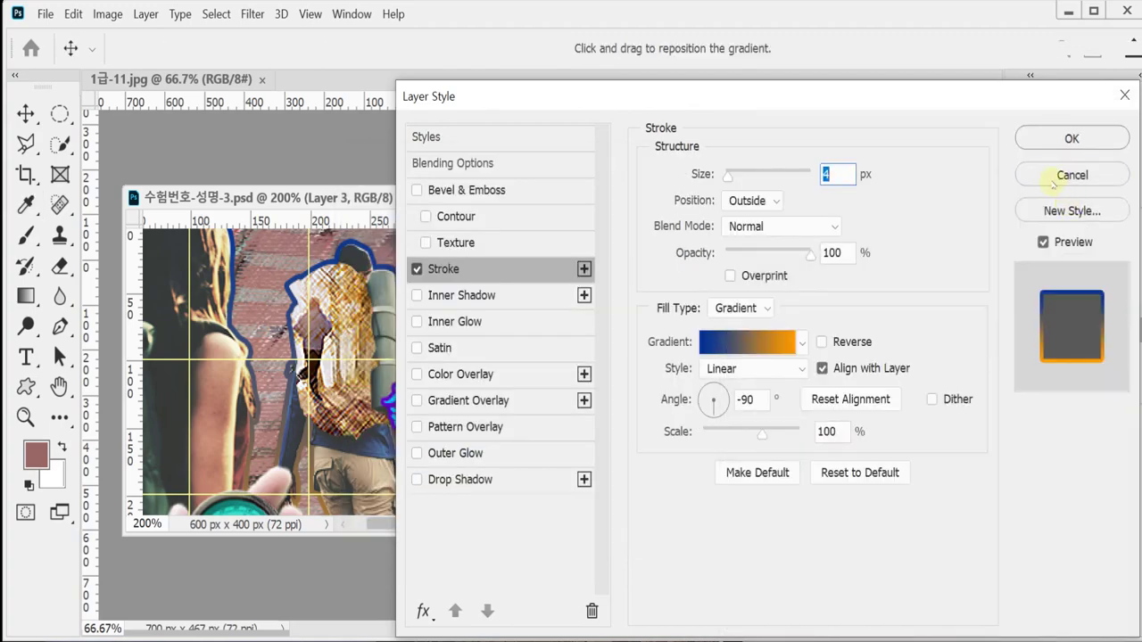
{"action": "left_click", "coordinate": [1057, 179]}
Copy the layer style from the reference document's Layer 3 and paste it onto Layer 3 of the working document
{"action": "right_click", "coordinate": [1017, 496]}
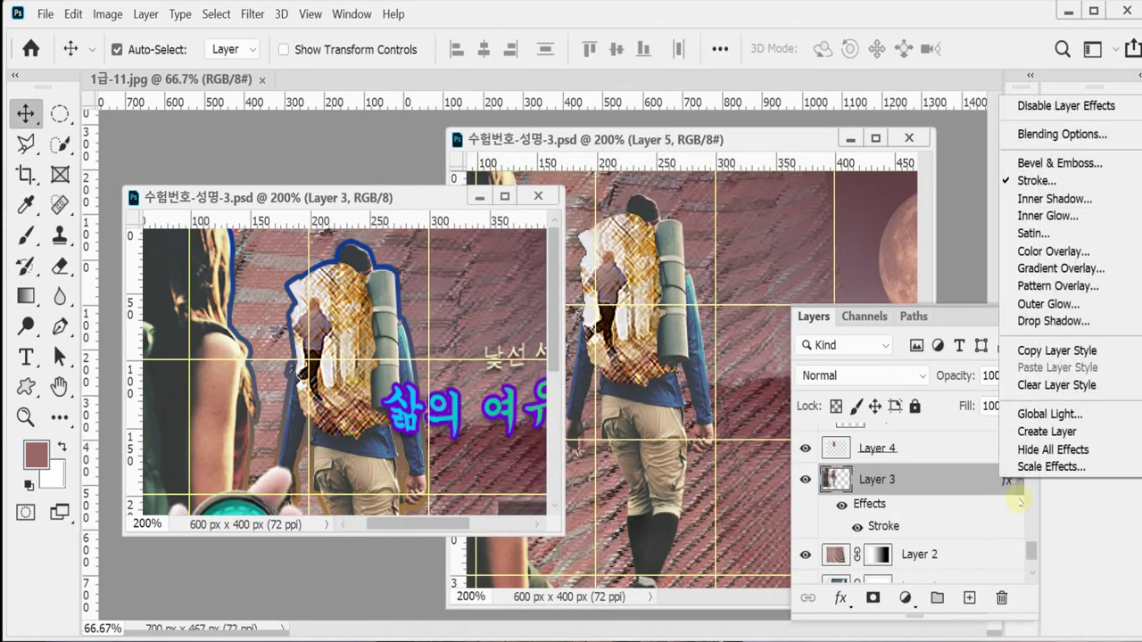
{"action": "left_click", "coordinate": [1082, 351]}
{"action": "left_click", "coordinate": [729, 454]}
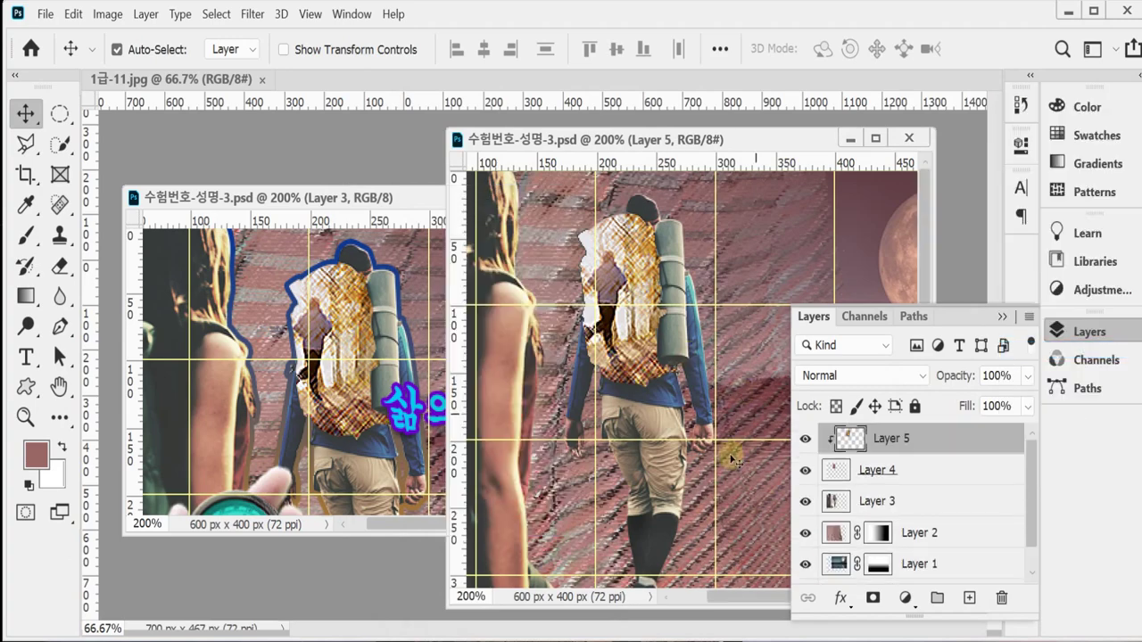
{"action": "left_click", "coordinate": [903, 503]}
{"action": "right_click", "coordinate": [915, 502]}
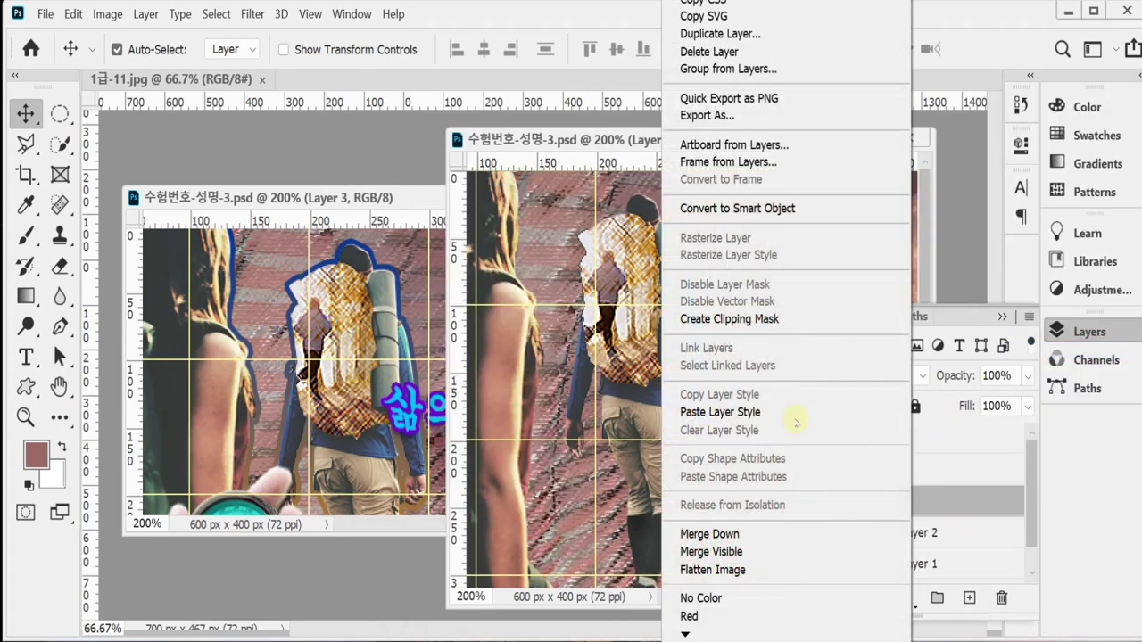
{"action": "left_click", "coordinate": [818, 412]}
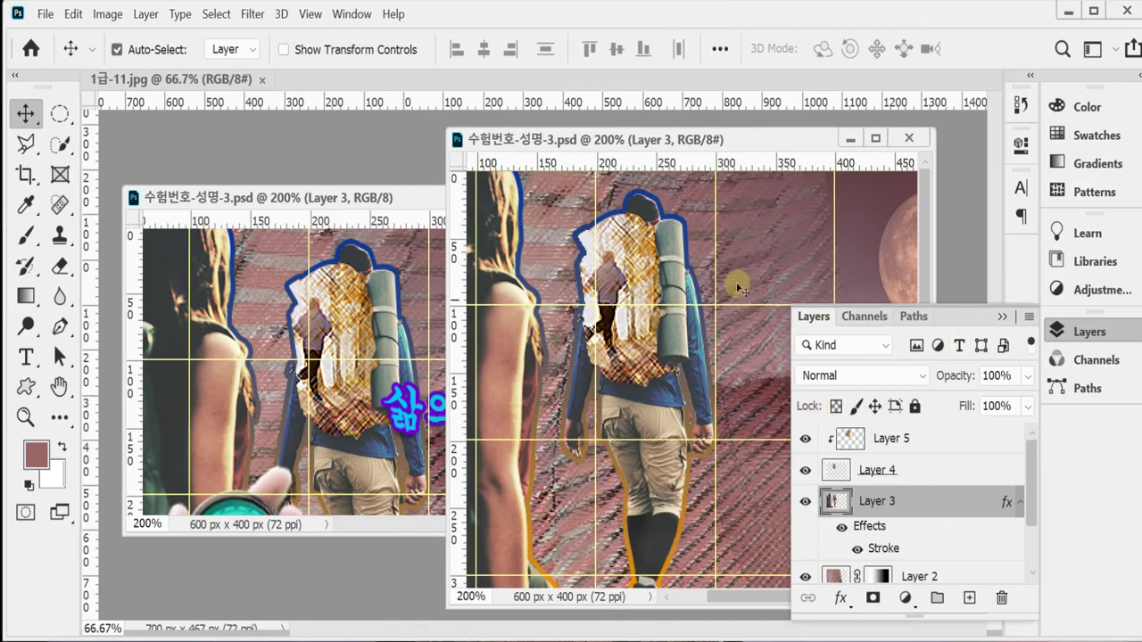
Check the compass hand in the reference composition and float the 1급-11.jpg photo in its own window at 100% zoom
{"action": "left_click", "coordinate": [615, 357], "text": "ctrl+alt"}
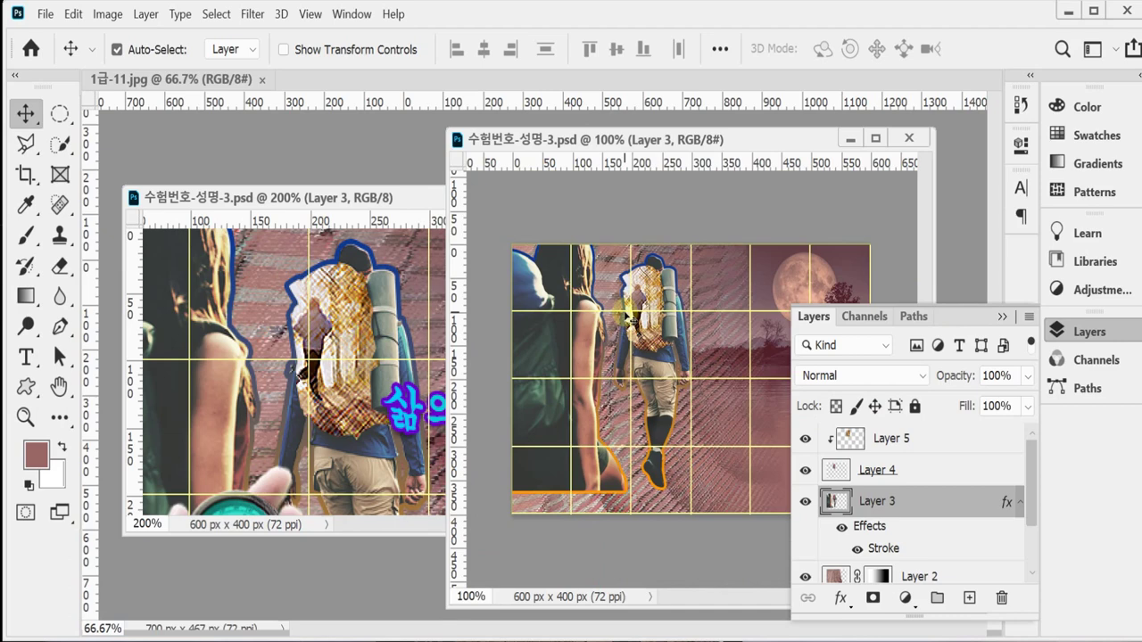
{"action": "left_click", "coordinate": [358, 439]}
{"action": "left_click_drag", "start_coordinate": [358, 439], "coordinate": [383, 375]}
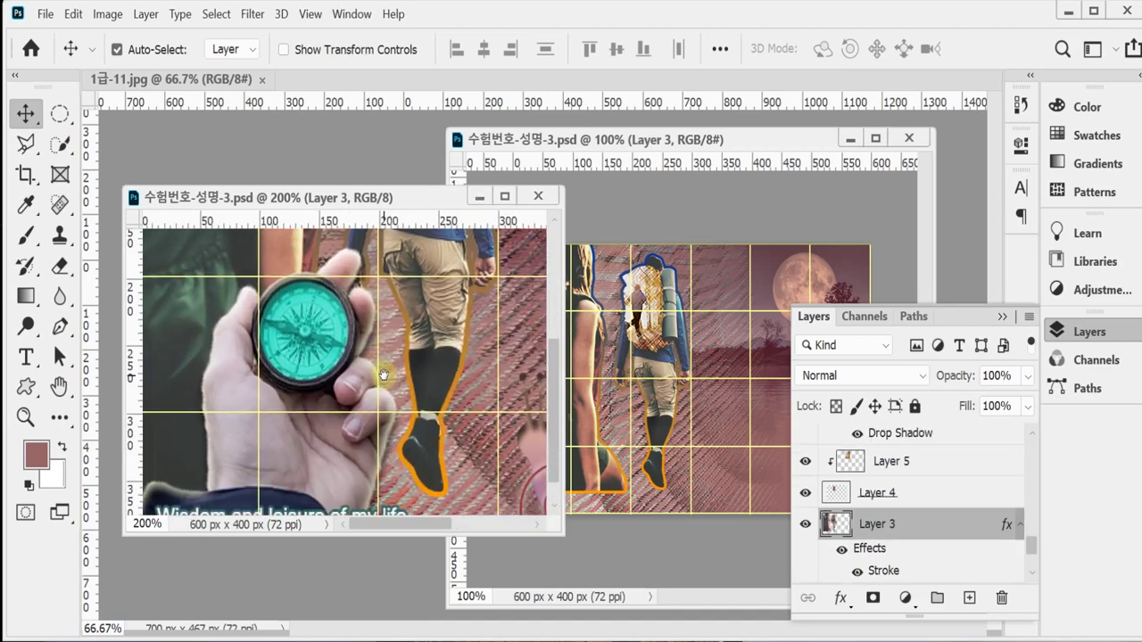
{"action": "left_click", "coordinate": [580, 397]}
{"action": "left_click", "coordinate": [1069, 331]}
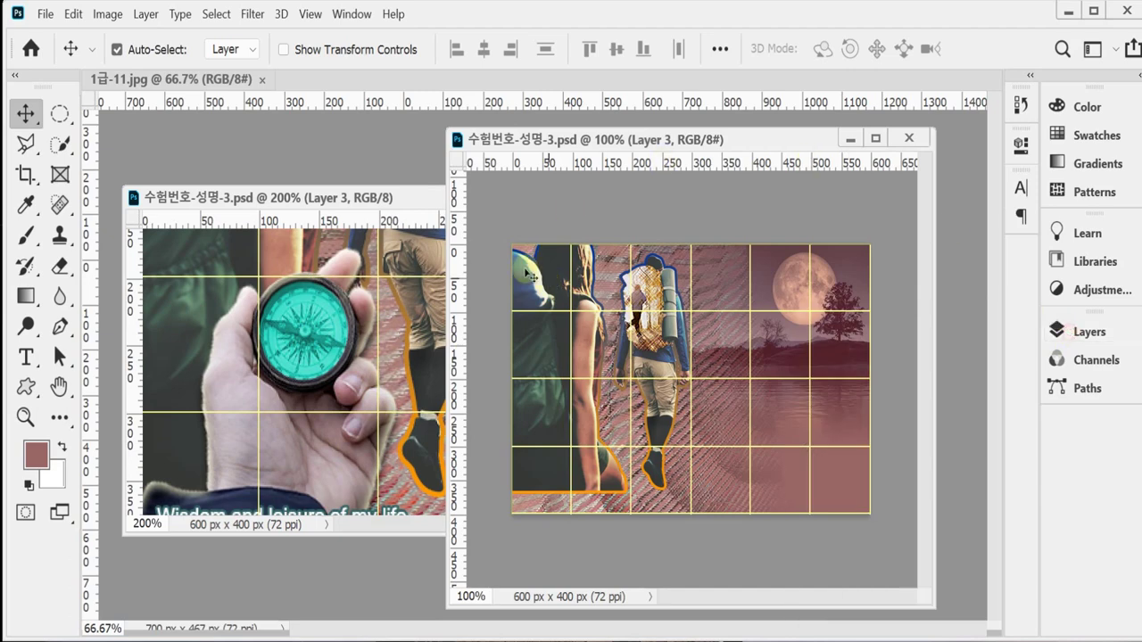
{"action": "left_click_drag", "start_coordinate": [215, 100], "coordinate": [263, 143]}
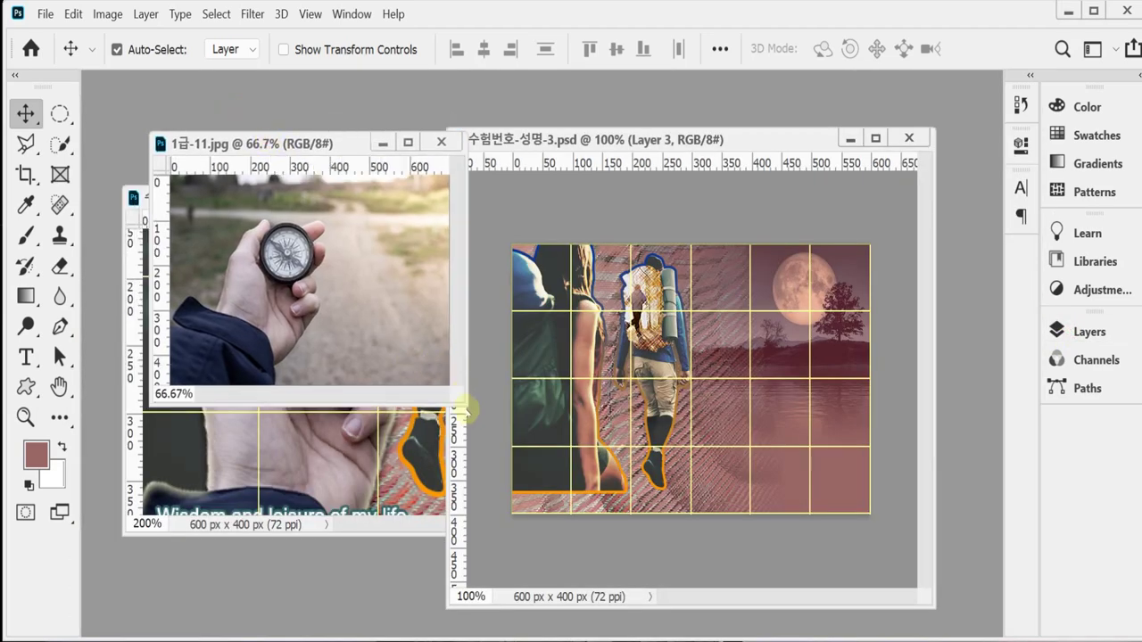
{"action": "key", "text": "ctrl+plus"}
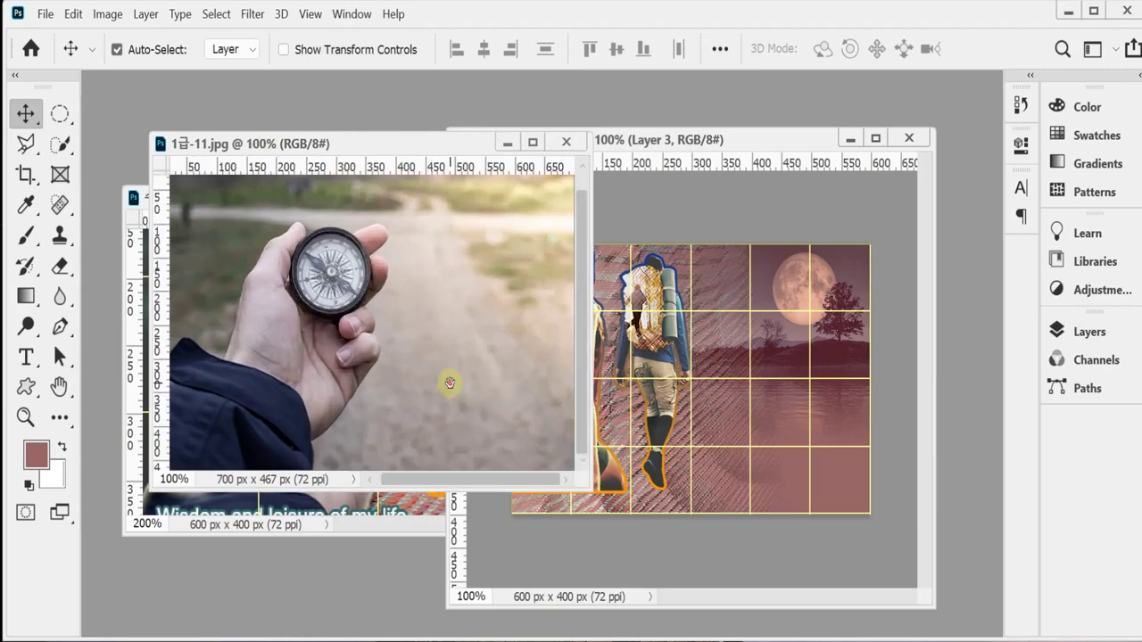
{"action": "left_click_drag", "start_coordinate": [446, 383], "coordinate": [515, 366]}
Select the hand, sleeve and compass in the 1급-11.jpg photo with the Quick Selection tool, enlarging the brush to 70
{"action": "left_click", "coordinate": [60, 144]}
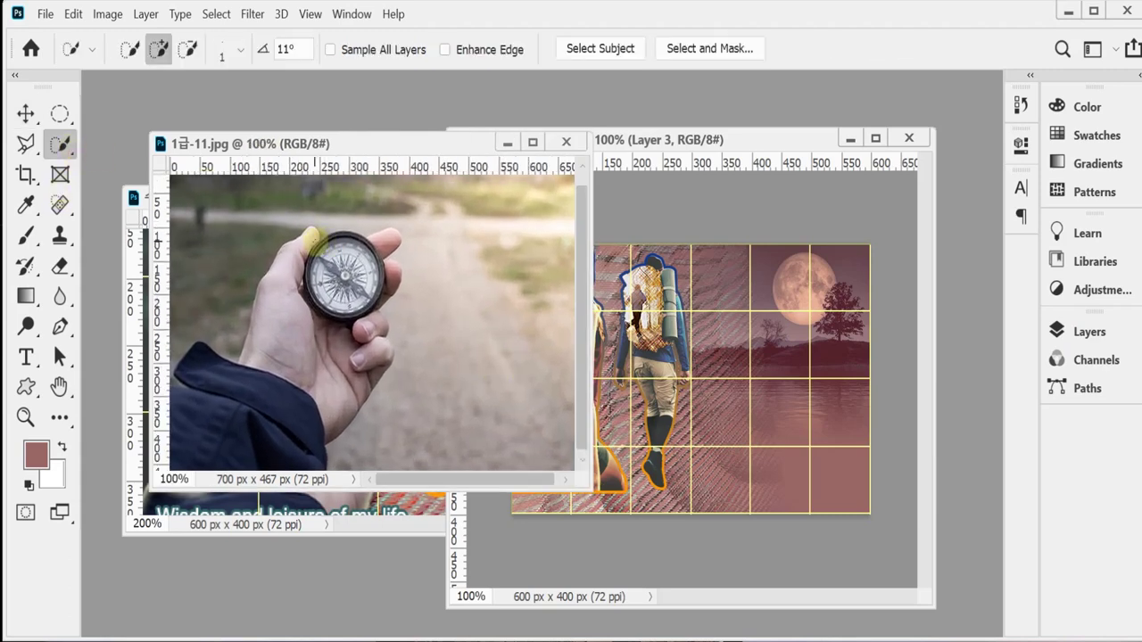
{"action": "mouse_move", "coordinate": [295, 272]}
{"action": "left_mouse_down"}
{"action": "mouse_move", "coordinate": [257, 459]}
{"action": "mouse_move", "coordinate": [270, 441]}
{"action": "left_mouse_up"}
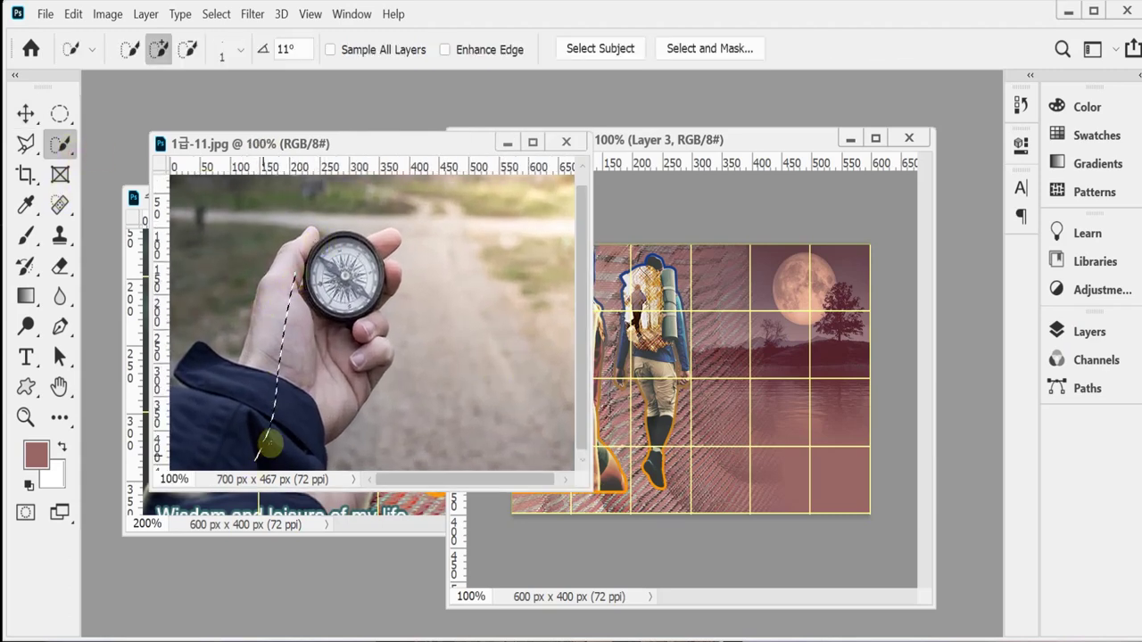
{"action": "key", "text": "bracketright"}
{"action": "key", "text": "bracketright"}
{"action": "key", "text": "bracketright"}
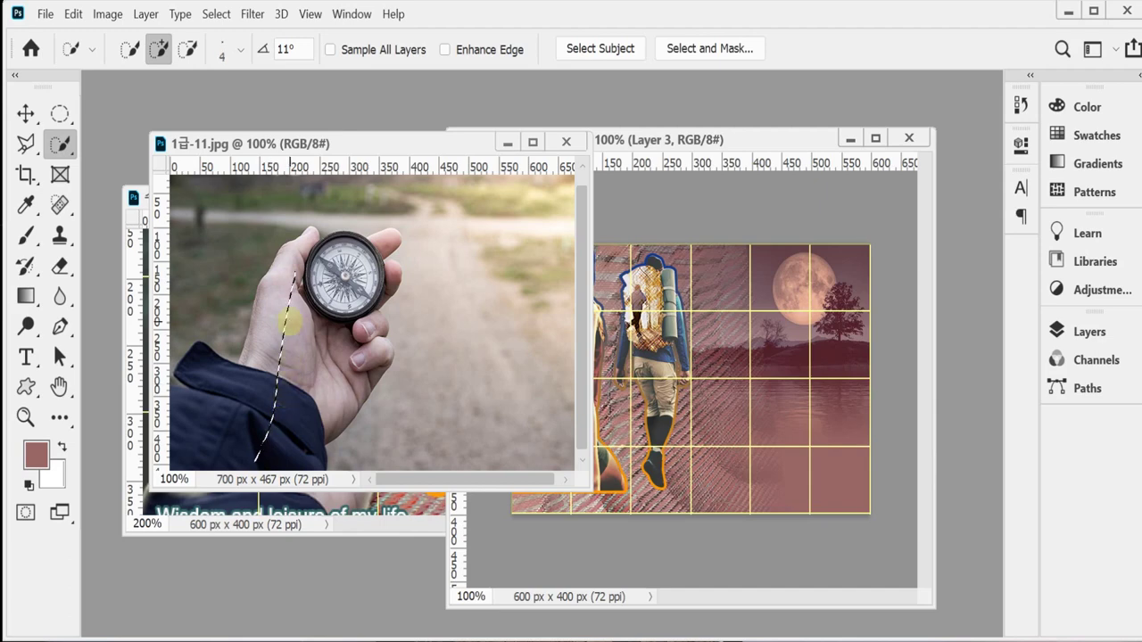
{"action": "key", "text": "bracketright"}
{"action": "key", "text": "bracketright"}
{"action": "key", "text": "bracketright"}
{"action": "key", "text": "bracketright"}
{"action": "key", "text": "bracketright"}
{"action": "key", "text": "bracketright"}
{"action": "key", "text": "bracketright"}
{"action": "key", "text": "bracketright"}
{"action": "mouse_move", "coordinate": [295, 320]}
{"action": "left_mouse_down"}
{"action": "mouse_move", "coordinate": [325, 268]}
{"action": "mouse_move", "coordinate": [345, 272]}
{"action": "left_mouse_up"}
{"action": "key", "text": "bracketright"}
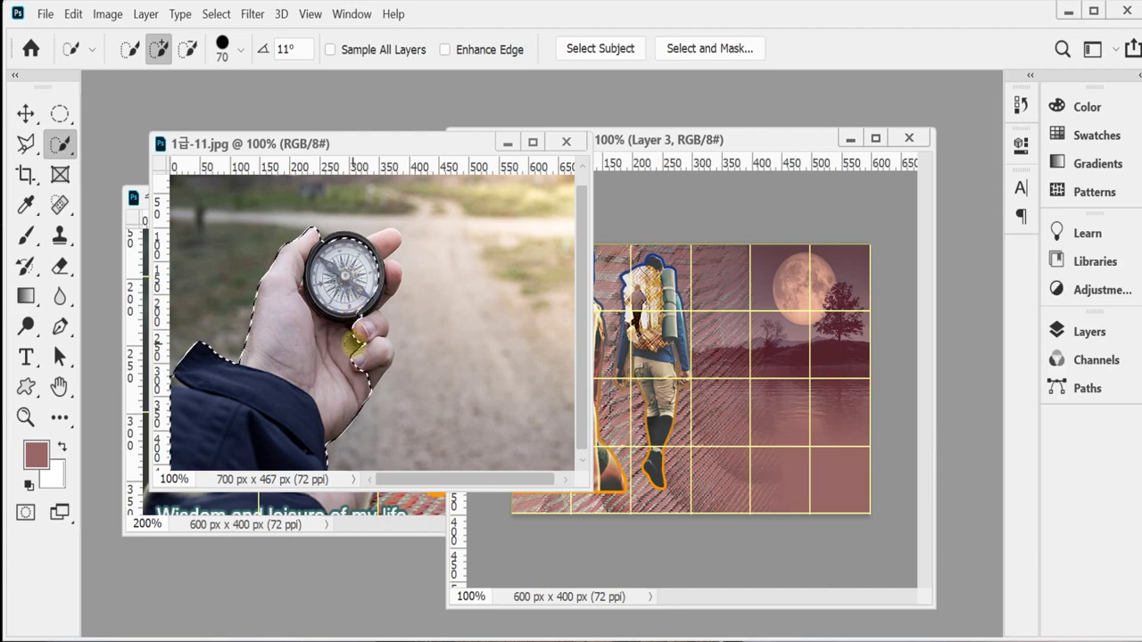
{"action": "left_click", "coordinate": [359, 355]}
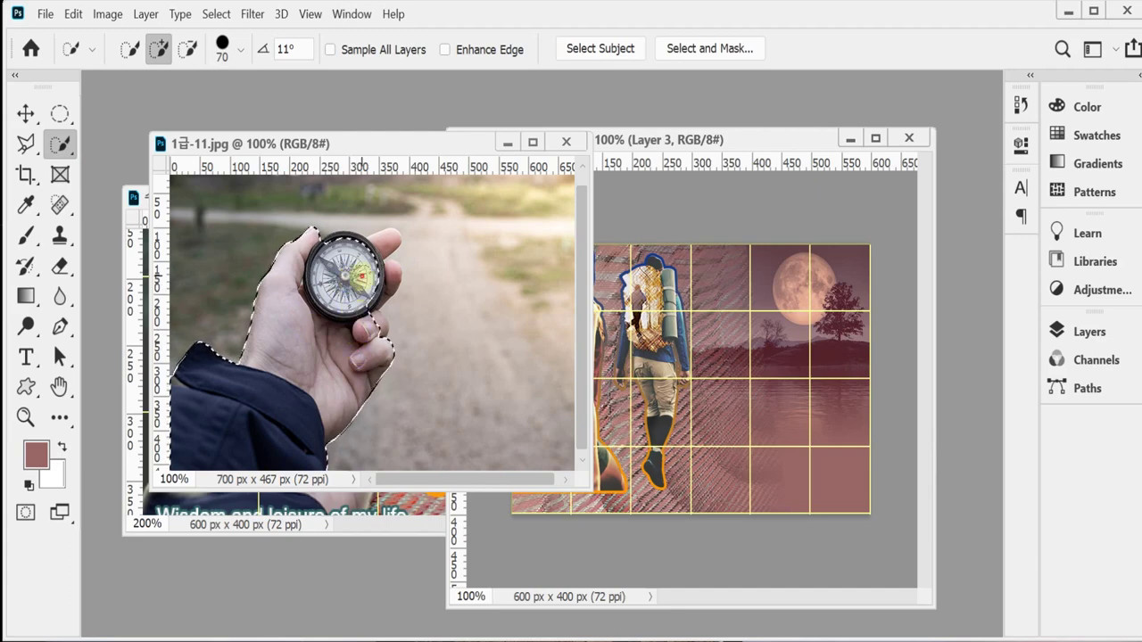
Add the remaining fingers beside and below the compass to the selection with the Quick Selection brush reduced to 8
{"action": "key", "text": "ctrl+plus"}
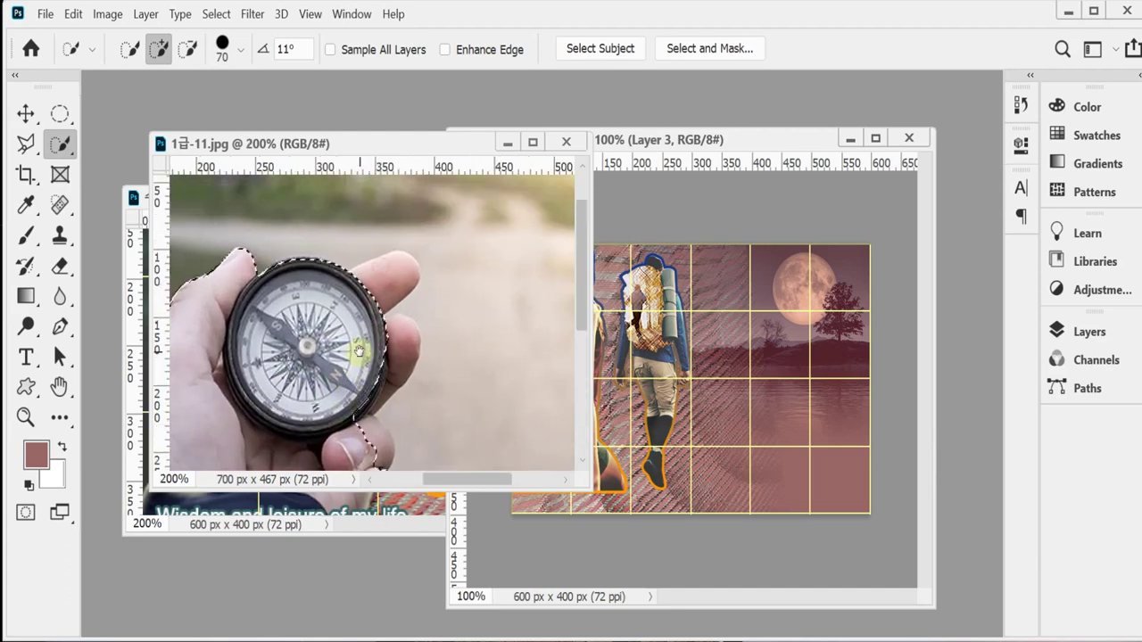
{"action": "key", "text": "bracketleft"}
{"action": "key", "text": "bracketleft"}
{"action": "key", "text": "bracketleft"}
{"action": "key", "text": "bracketleft"}
{"action": "key", "text": "bracketleft"}
{"action": "key", "text": "bracketleft"}
{"action": "key", "text": "bracketleft"}
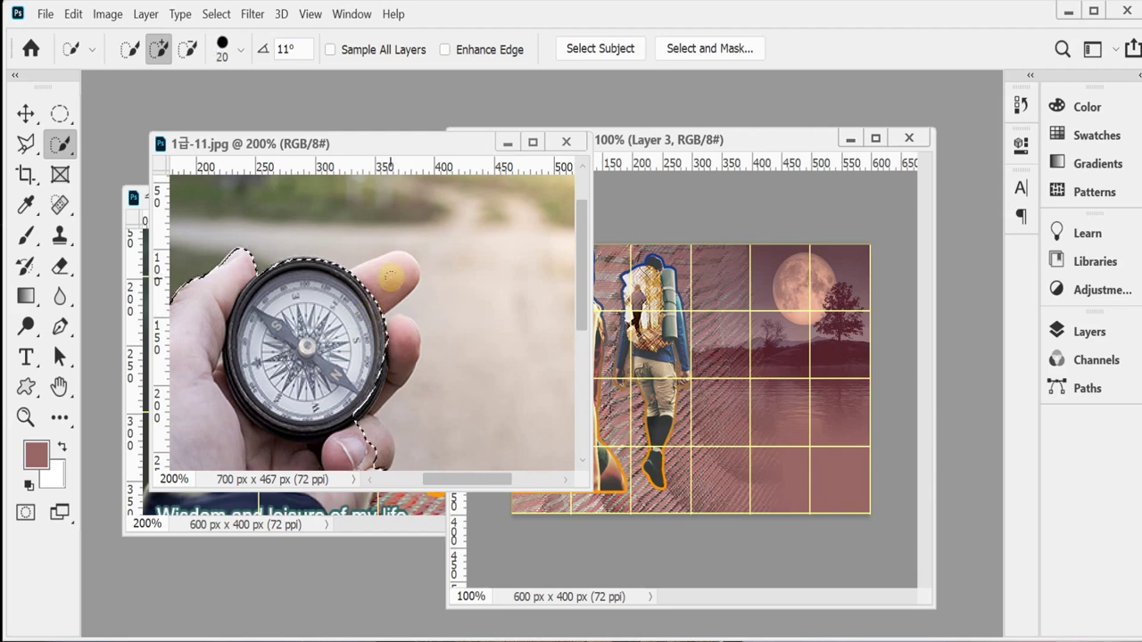
{"action": "key", "text": "bracketleft"}
{"action": "left_click", "coordinate": [391, 278]}
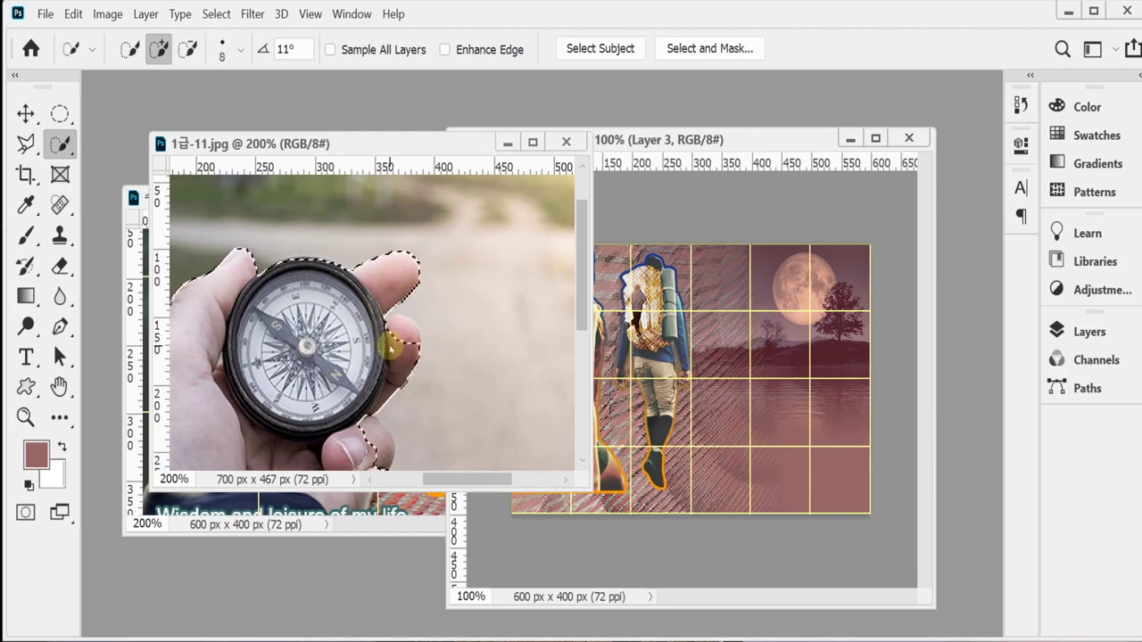
{"action": "left_click_drag", "start_coordinate": [363, 409], "coordinate": [362, 332]}
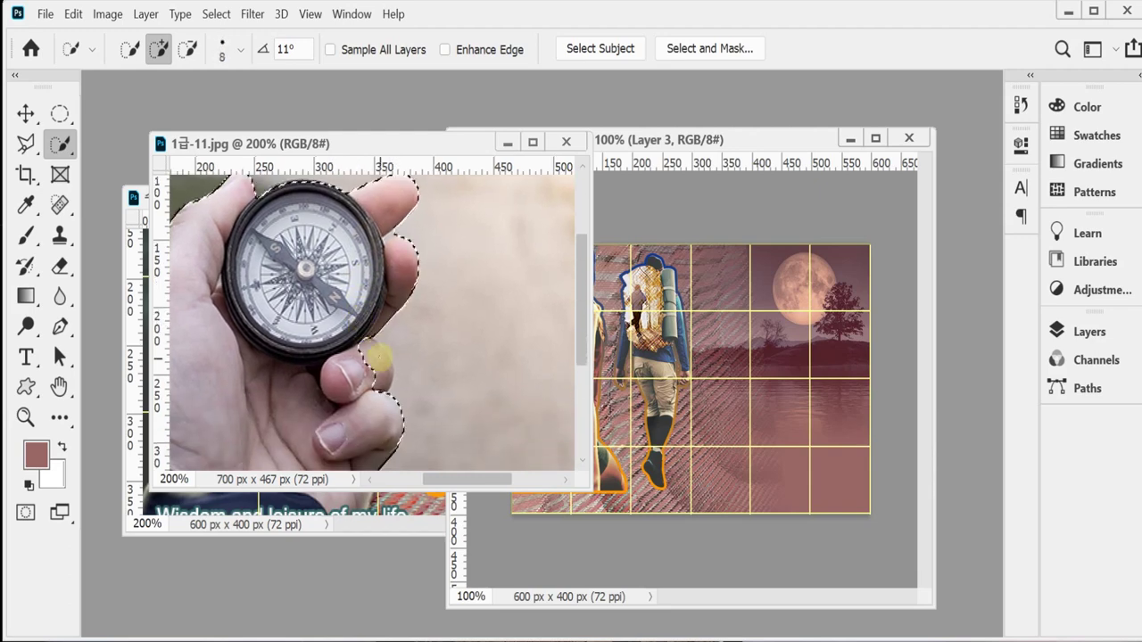
{"action": "mouse_move", "coordinate": [387, 389]}
{"action": "left_mouse_down"}
{"action": "mouse_move", "coordinate": [364, 385]}
{"action": "mouse_move", "coordinate": [368, 430]}
{"action": "left_mouse_up"}
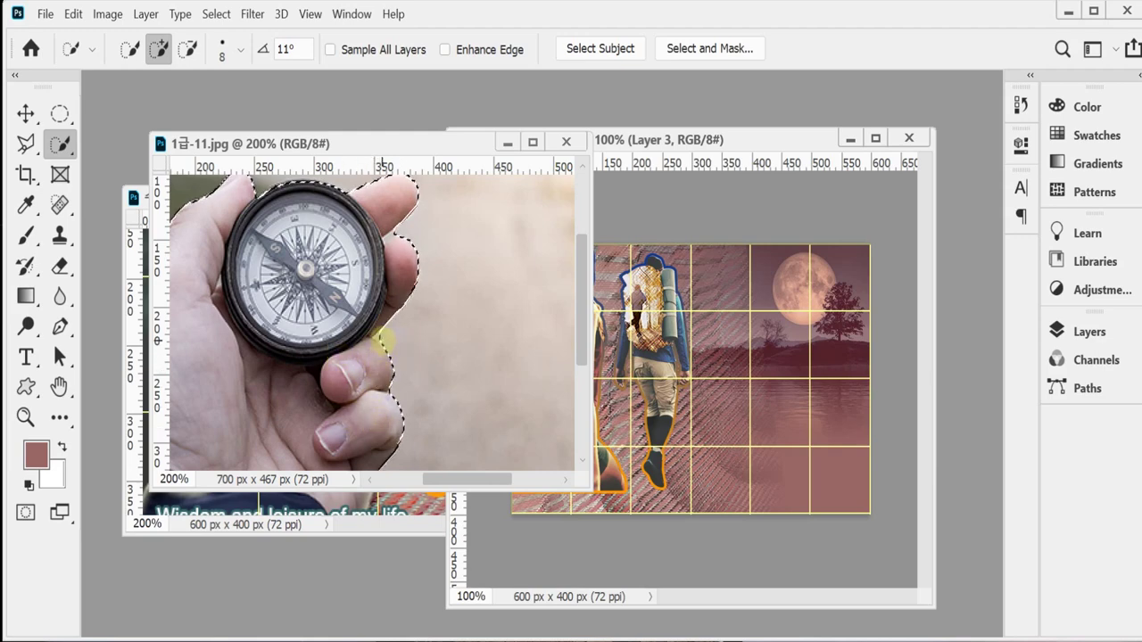
Subtract the background gap between the fingers beside the compass from the selection
{"action": "key", "text": "alt"}
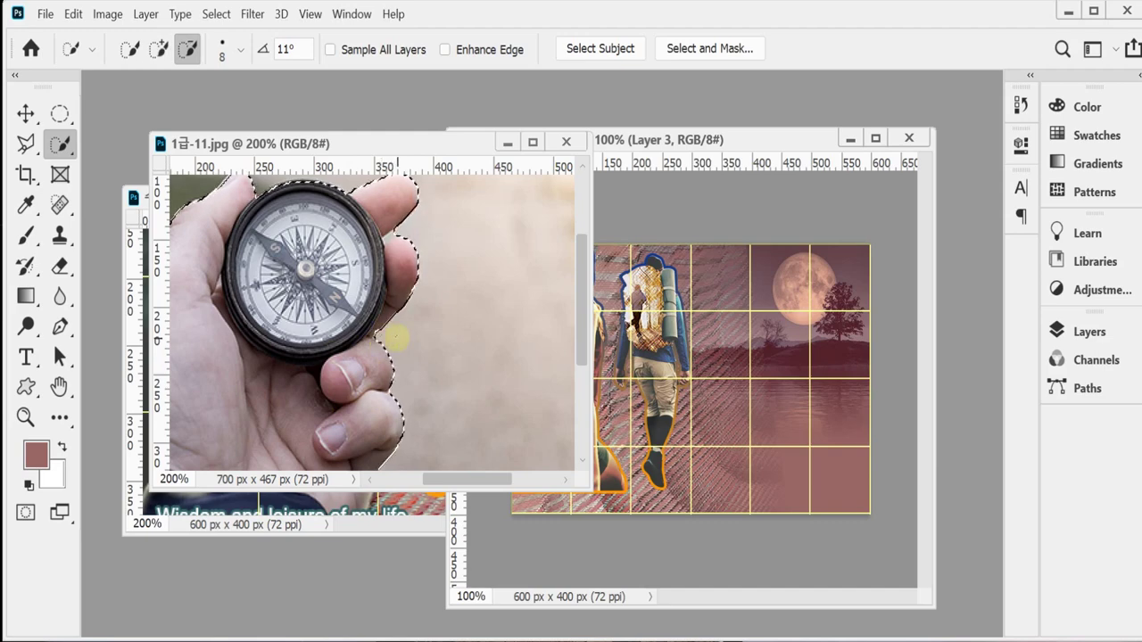
{"action": "left_click_drag", "start_coordinate": [391, 265], "coordinate": [408, 287]}
{"action": "scroll", "coordinate": [409, 287], "scroll_direction": "up", "scroll_amount": 3}
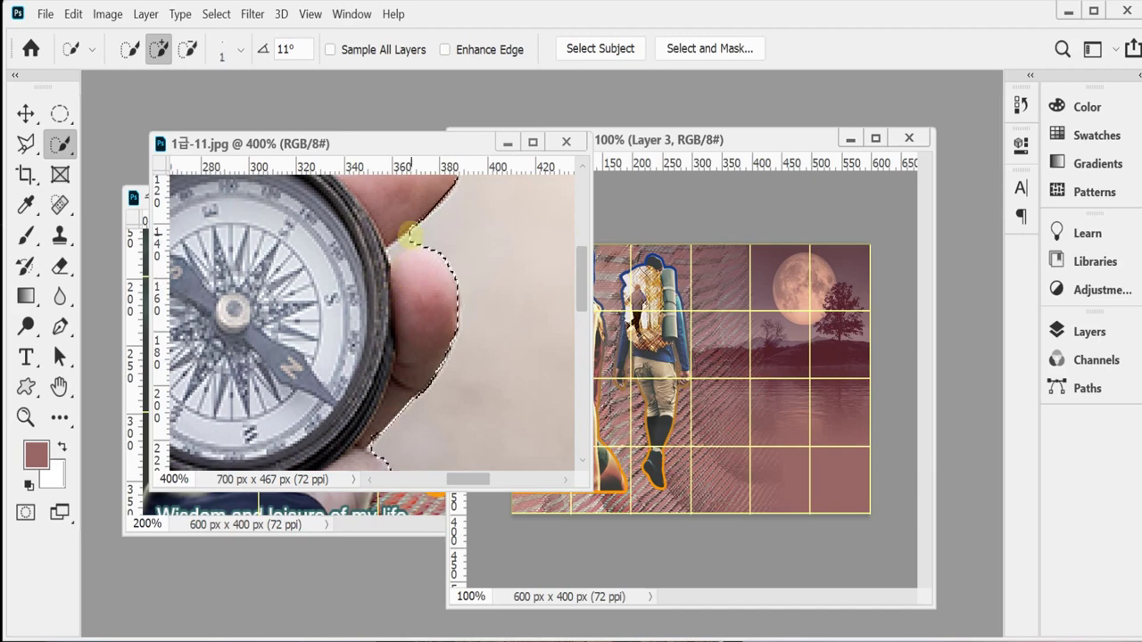
Subtract the area along the compass edge between the fingers from the hand-and-compass selection
{"action": "key", "text": "alt"}
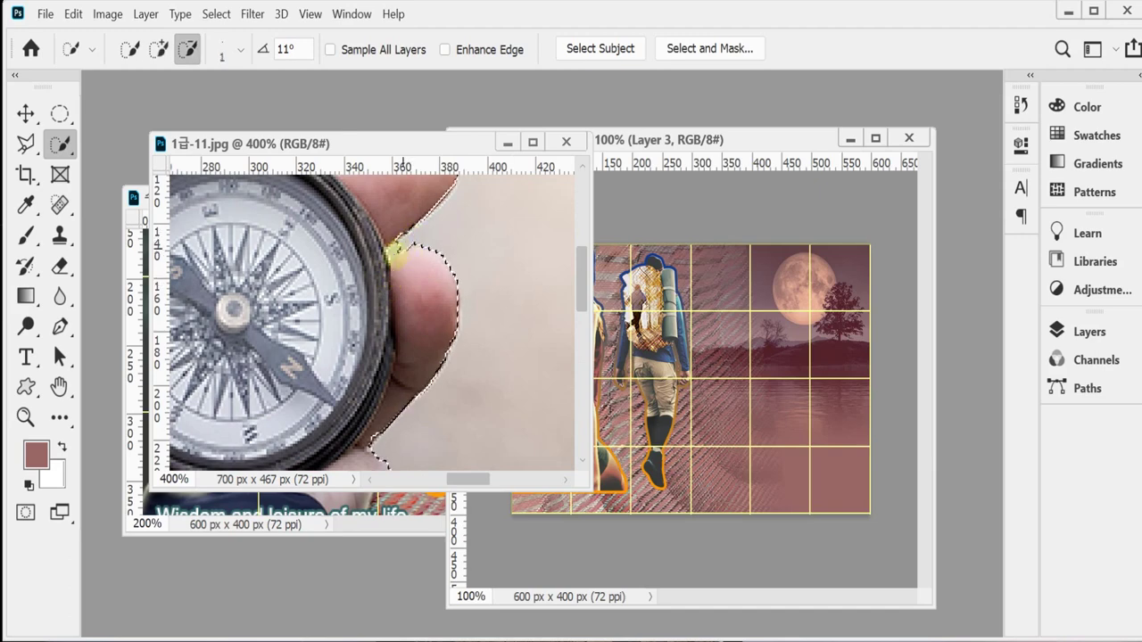
{"action": "left_click_drag", "start_coordinate": [396, 256], "coordinate": [384, 328]}
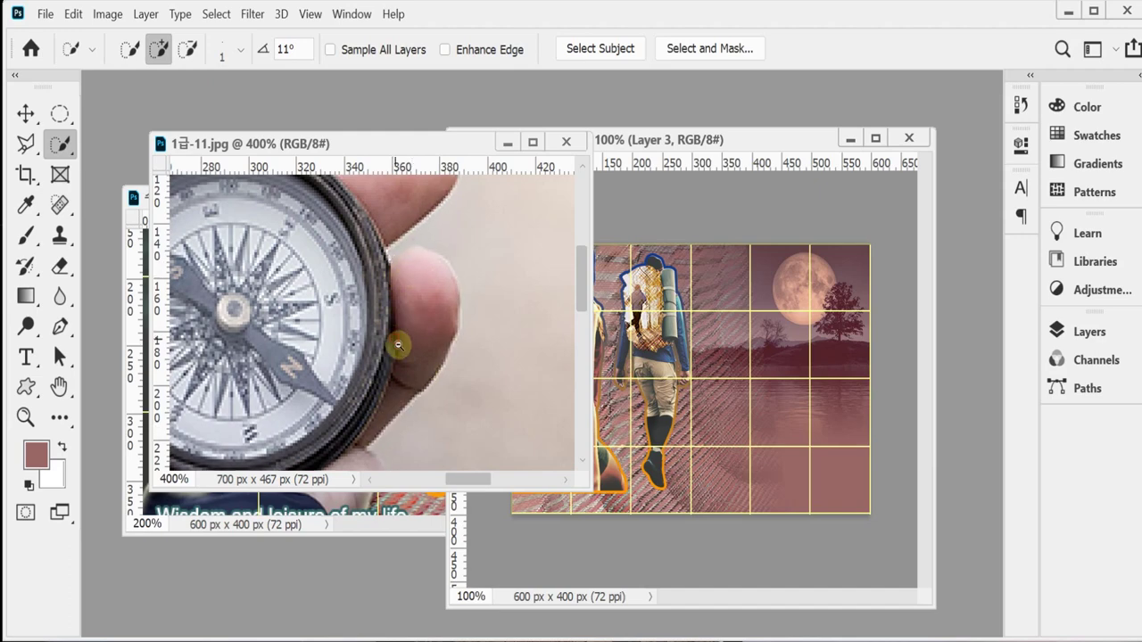
{"action": "key", "text": "ctrl+minus"}
{"action": "key", "text": "ctrl+minus"}
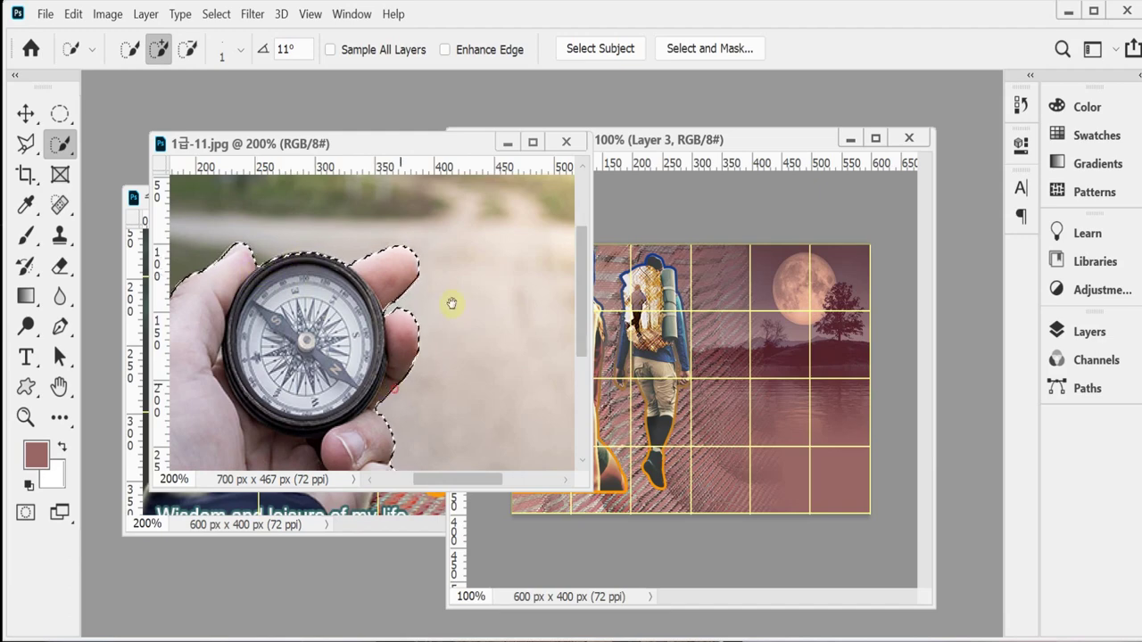
{"action": "left_click_drag", "start_coordinate": [452, 303], "coordinate": [467, 469]}
{"action": "key", "text": "ctrl+minus"}
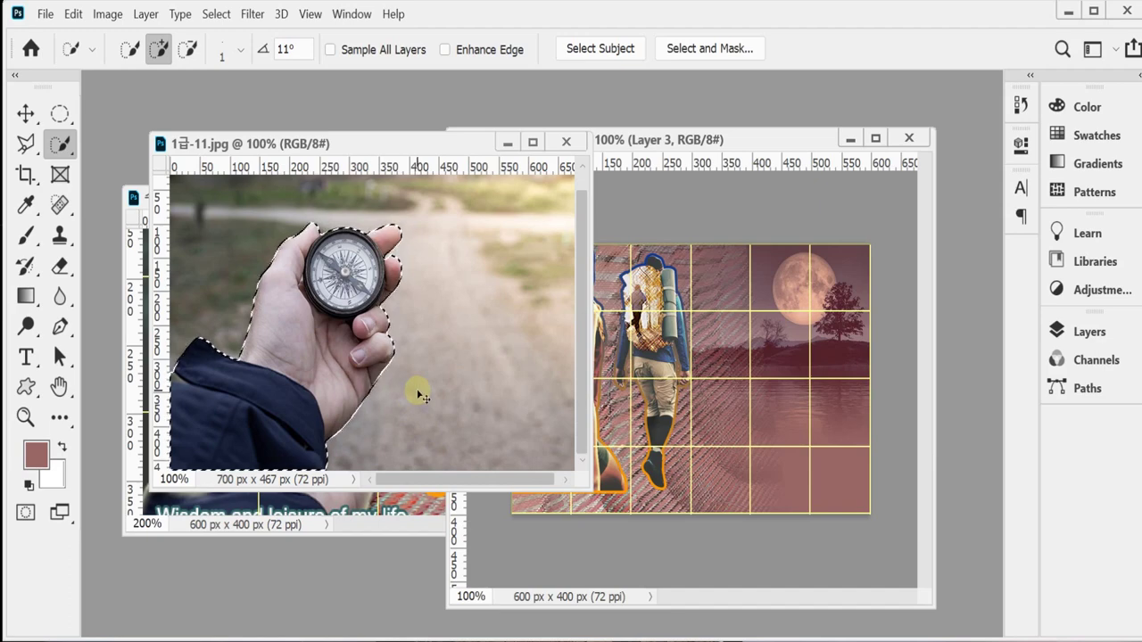
Bring the selected hand with the compass into the gridless-text composite as a new layer and close 1급-11.jpg
{"action": "key", "text": "ctrl+w"}
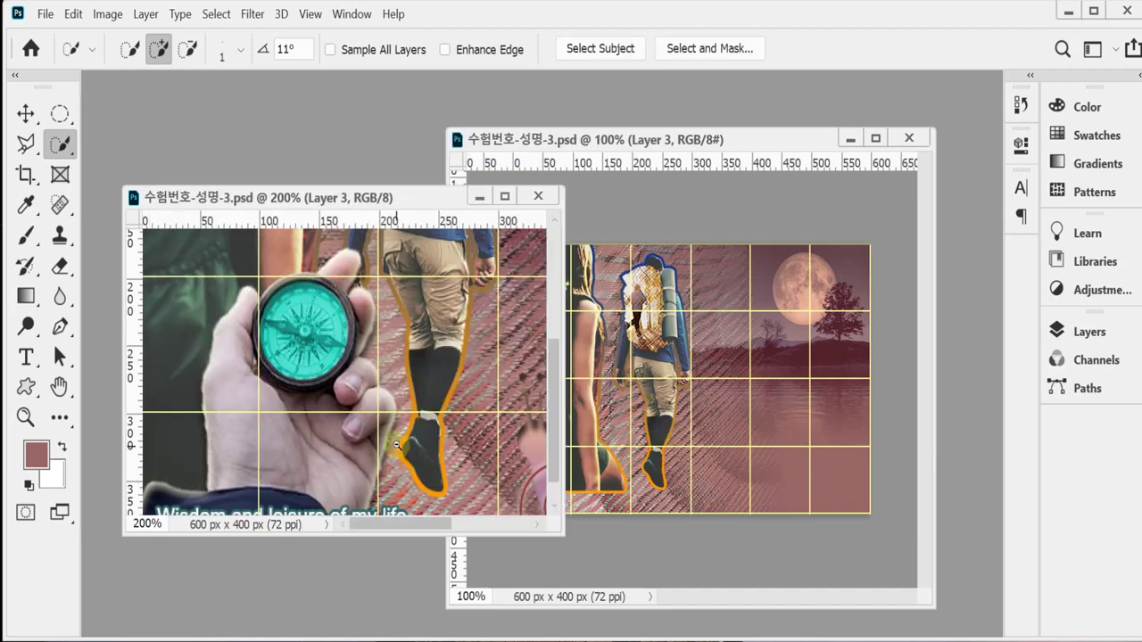
{"action": "key", "text": "ctrl+minus"}
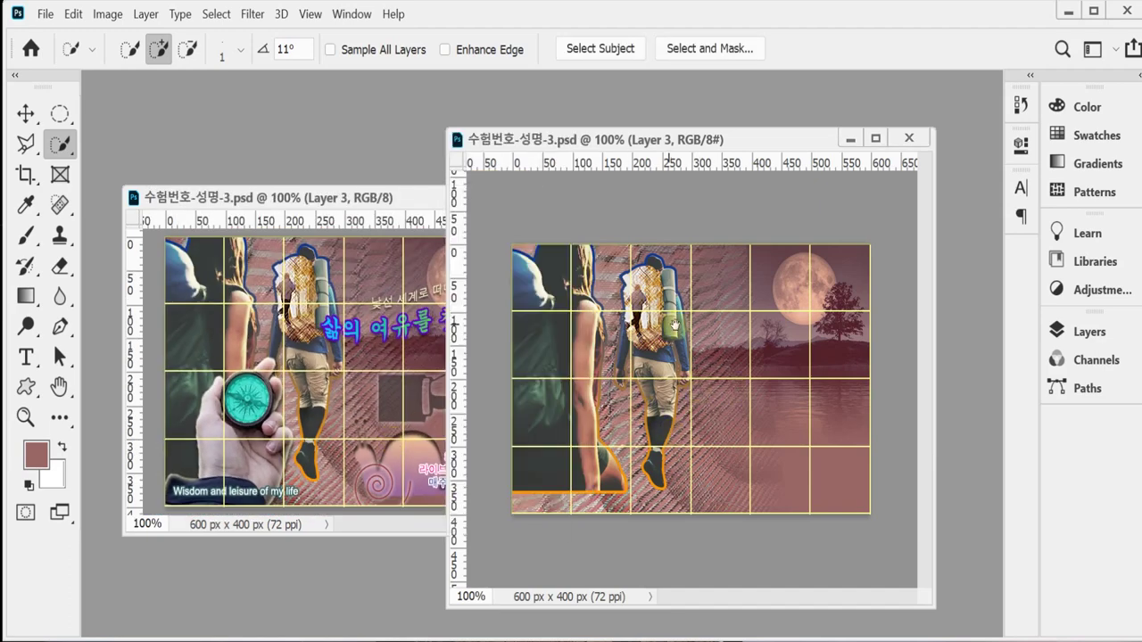
{"action": "key", "text": "ctrl+v"}
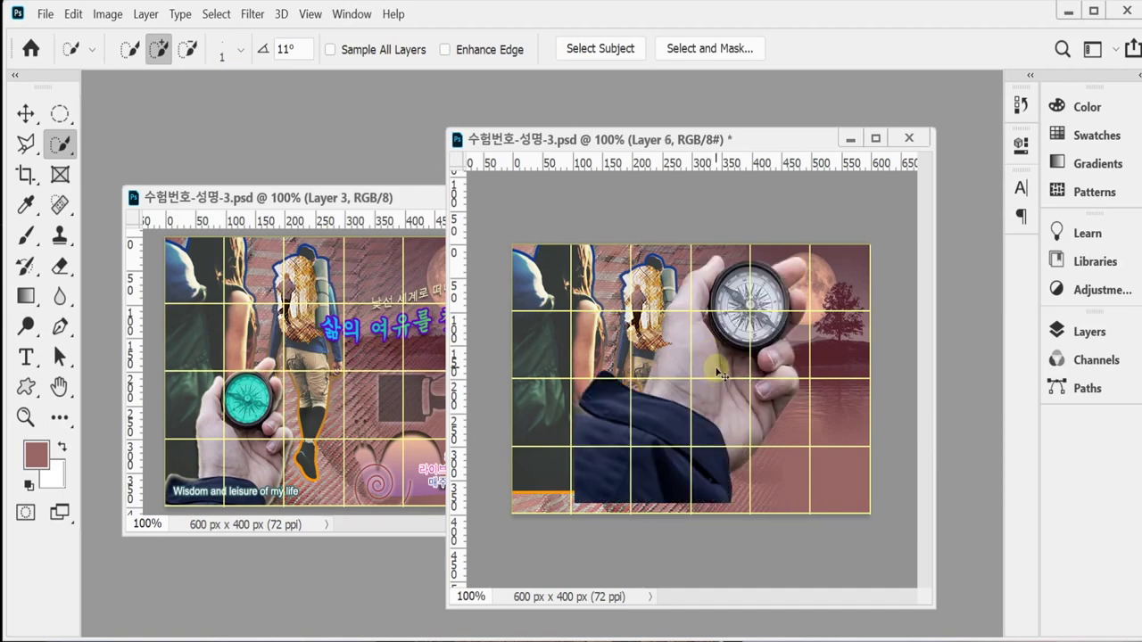
Scale the pasted hand proportionally to 65% and move it to the lower-left corner of the composite
{"action": "key", "text": "ctrl+t"}
{"action": "left_click_drag", "start_coordinate": [806, 254], "coordinate": [732, 350]}
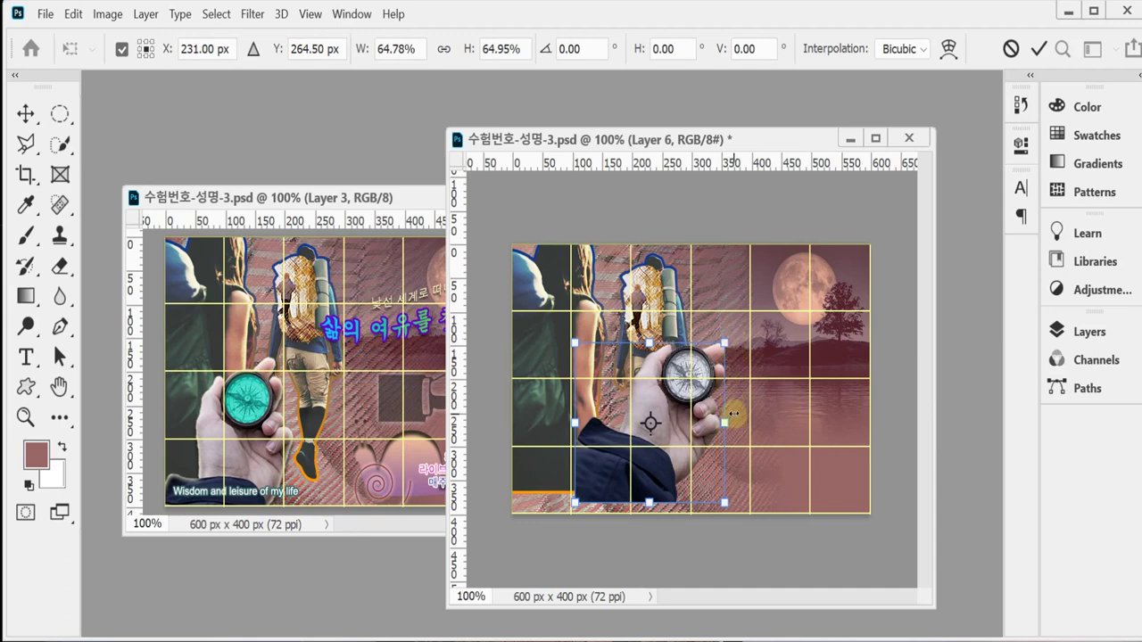
{"action": "left_click_drag", "start_coordinate": [595, 470], "coordinate": [533, 505]}
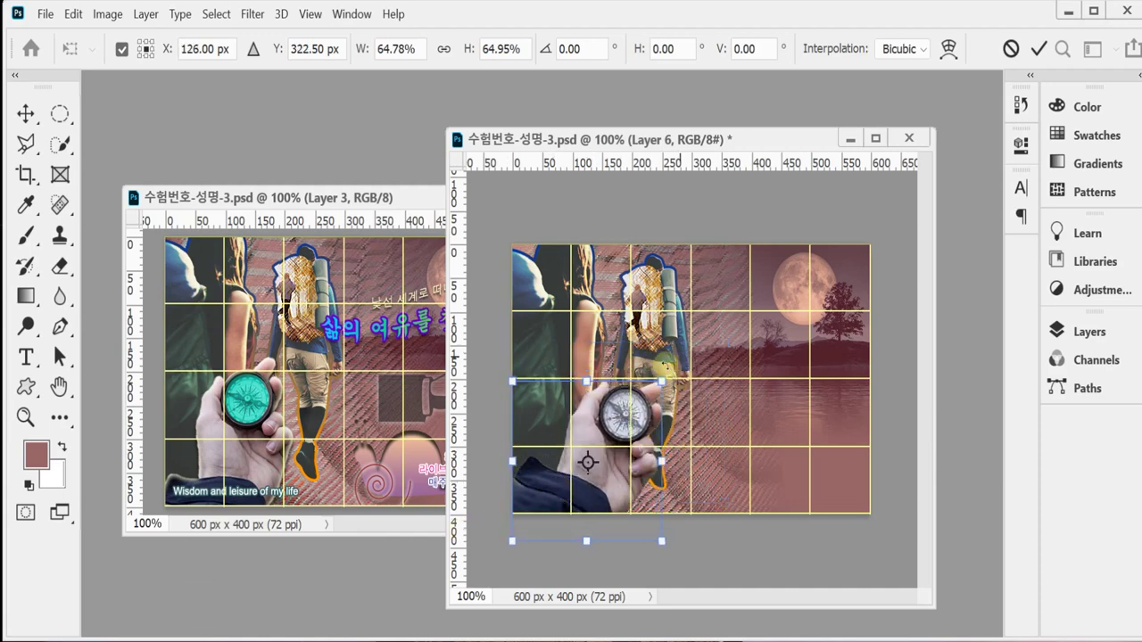
{"action": "left_click", "coordinate": [443, 48]}
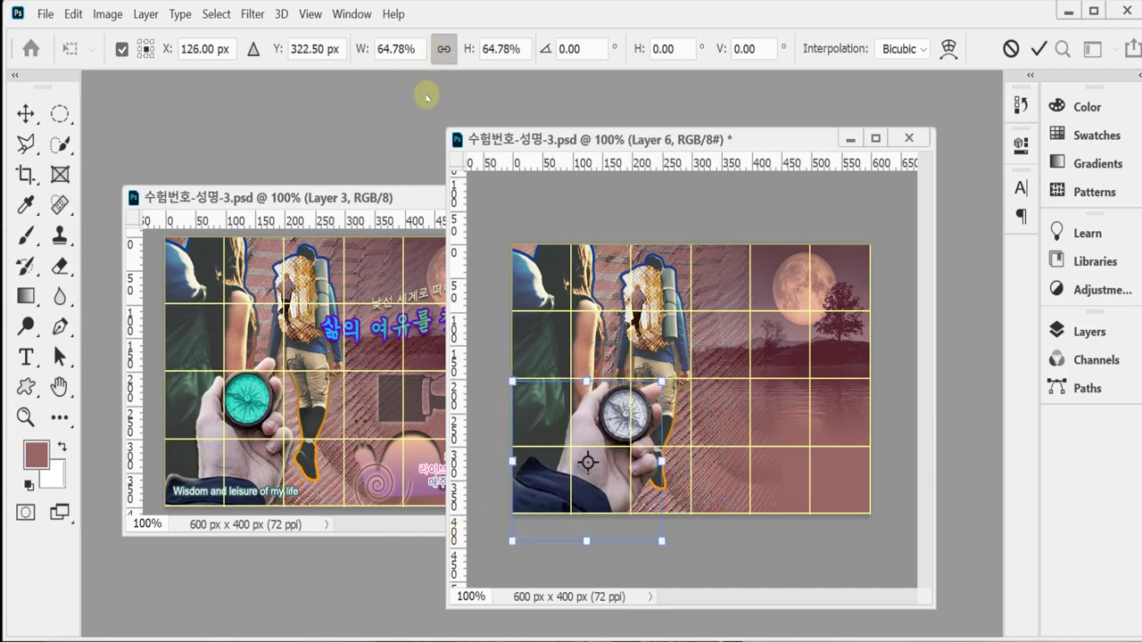
{"action": "left_click", "coordinate": [360, 48]}
{"action": "type", "text": "5"}
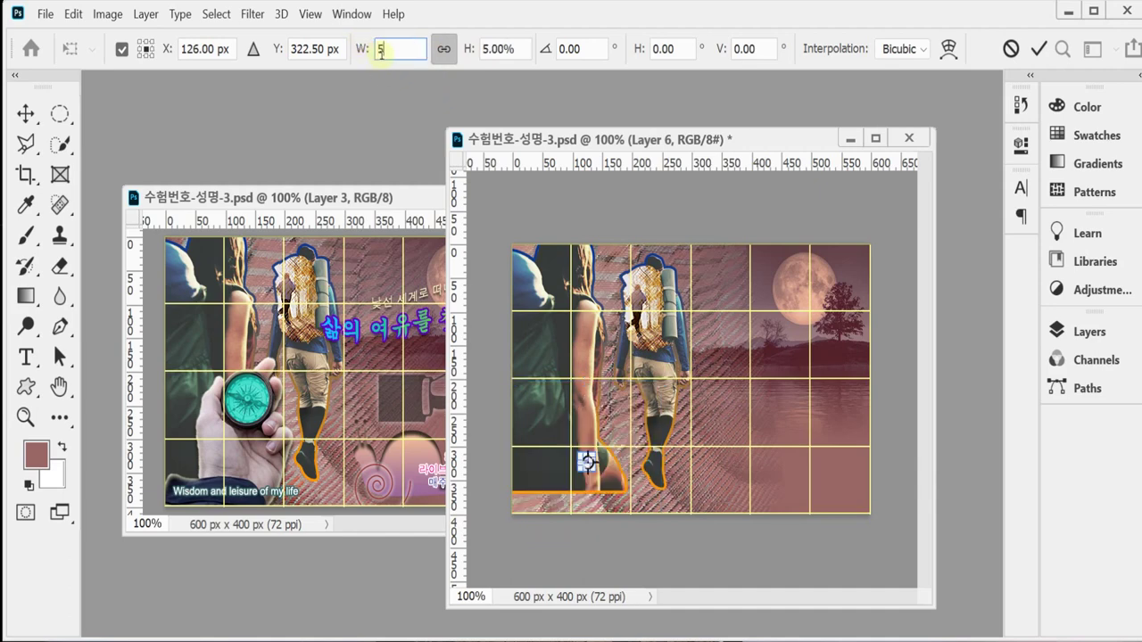
{"action": "type", "text": "65"}
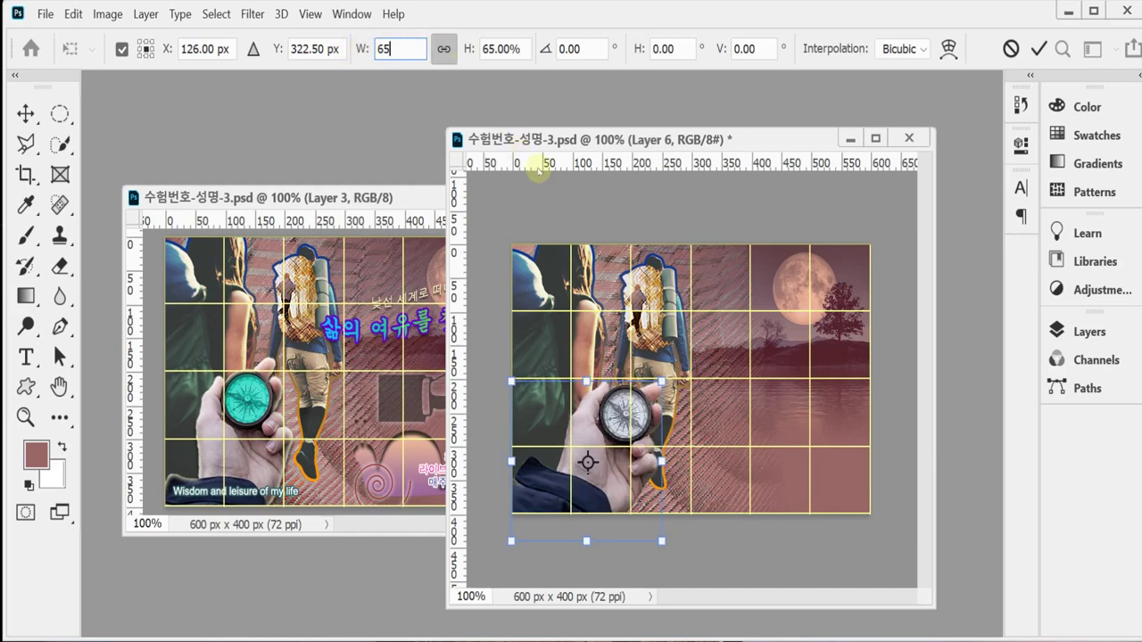
{"action": "key", "text": "Return"}
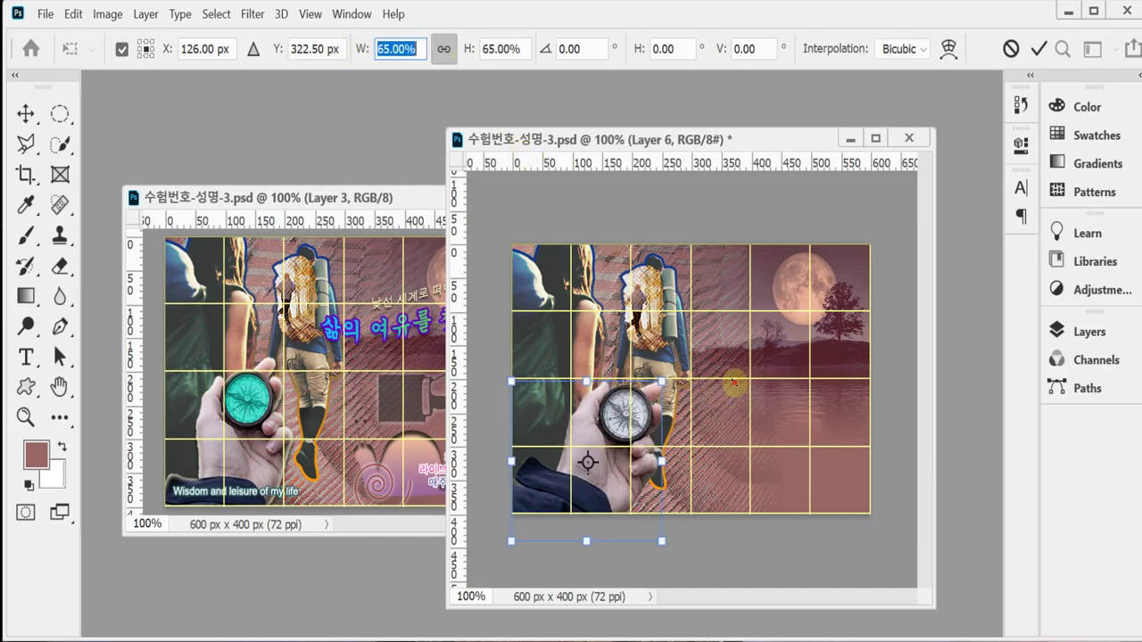
Rotate the hand by about -19.75° and reposition its center at about X 99 px, Y 327.5 px, committing the transform
{"action": "left_click_drag", "start_coordinate": [735, 393], "coordinate": [685, 407]}
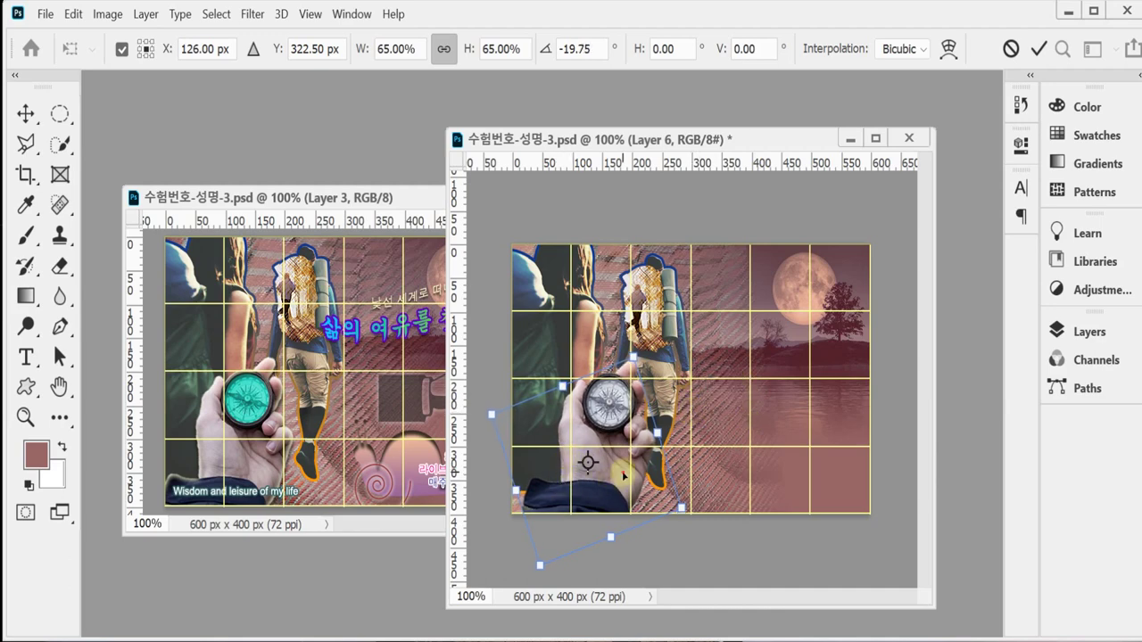
{"action": "left_click_drag", "start_coordinate": [634, 473], "coordinate": [631, 440]}
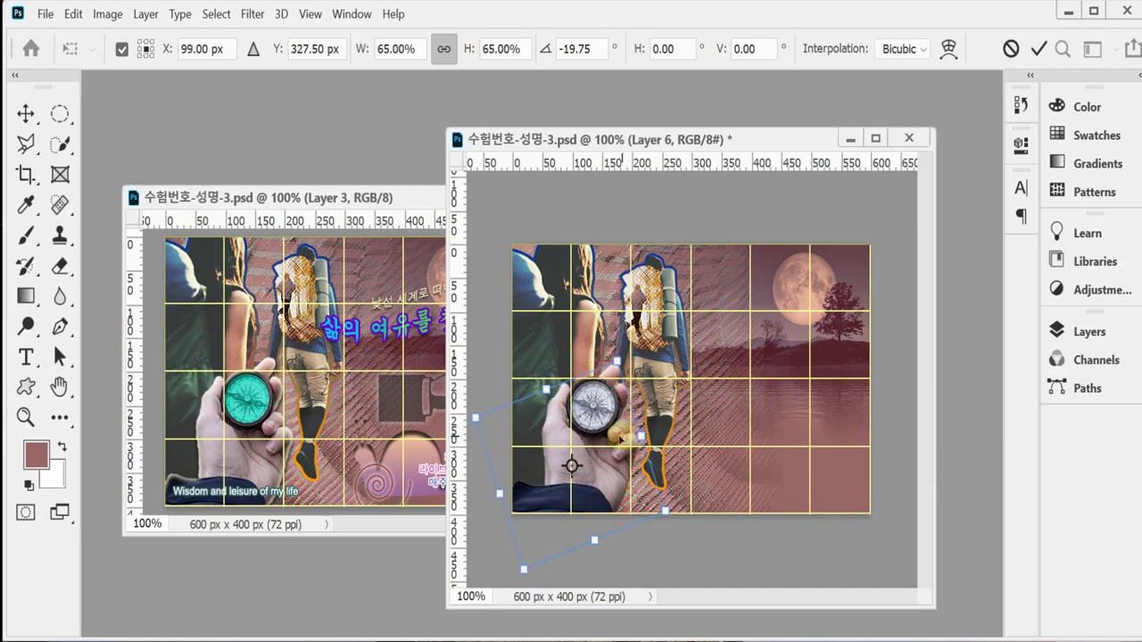
{"action": "key", "text": "Return"}
{"action": "key", "text": "w"}
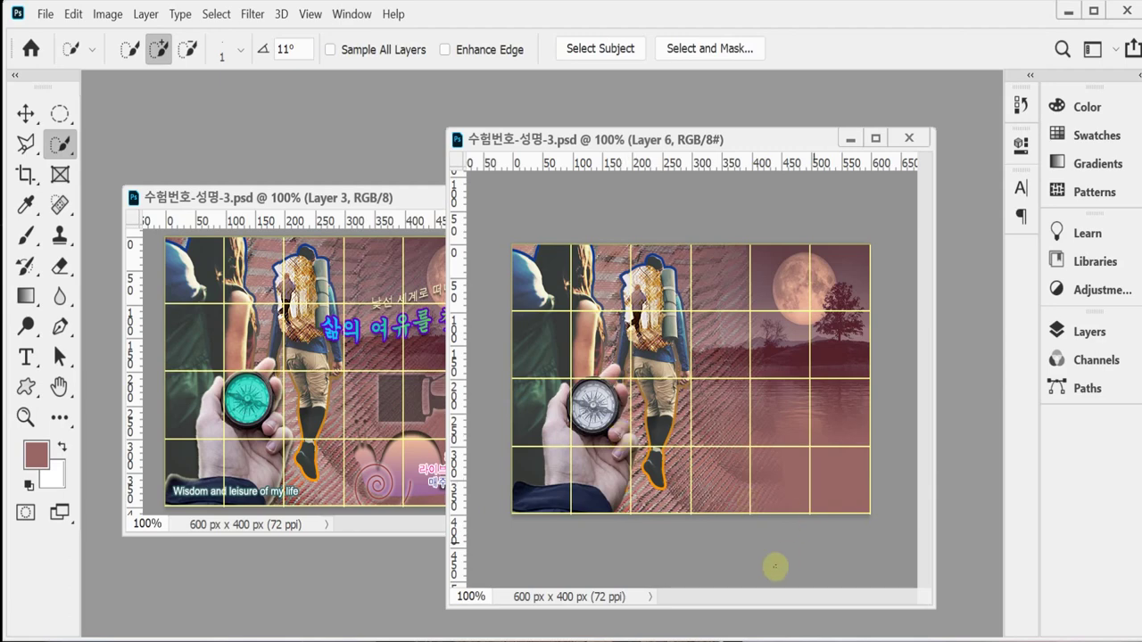
Add an Inner Glow effect to the hand layer and adjust the glow's size
{"action": "left_click", "coordinate": [1087, 332]}
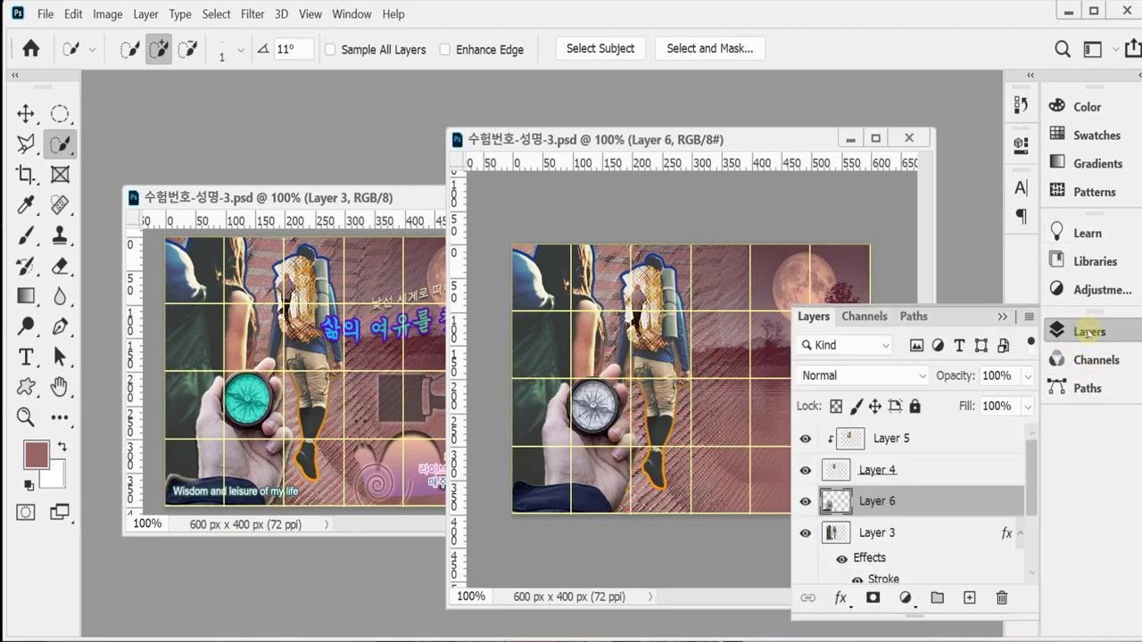
{"action": "left_click", "coordinate": [839, 599]}
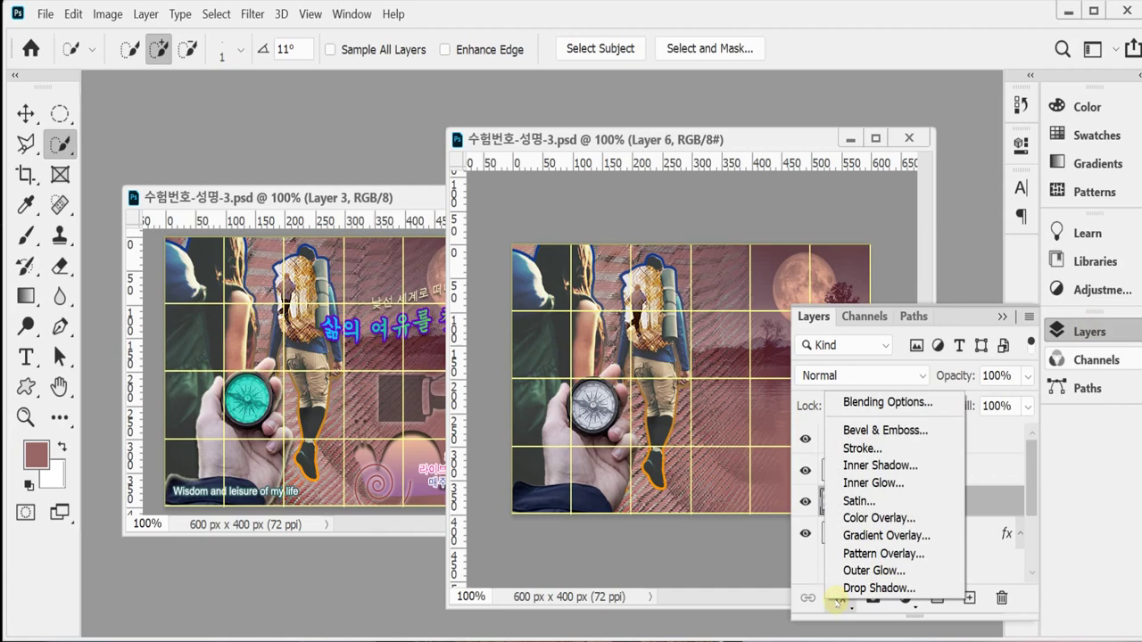
{"action": "left_click", "coordinate": [924, 482]}
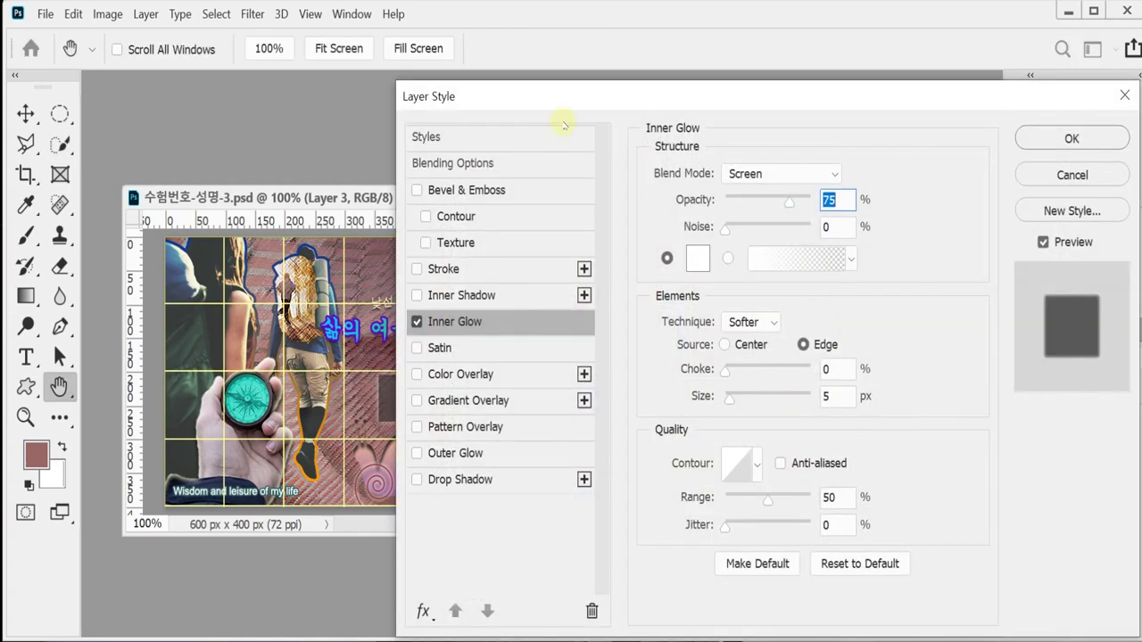
{"action": "left_click_drag", "start_coordinate": [566, 98], "coordinate": [718, 87]}
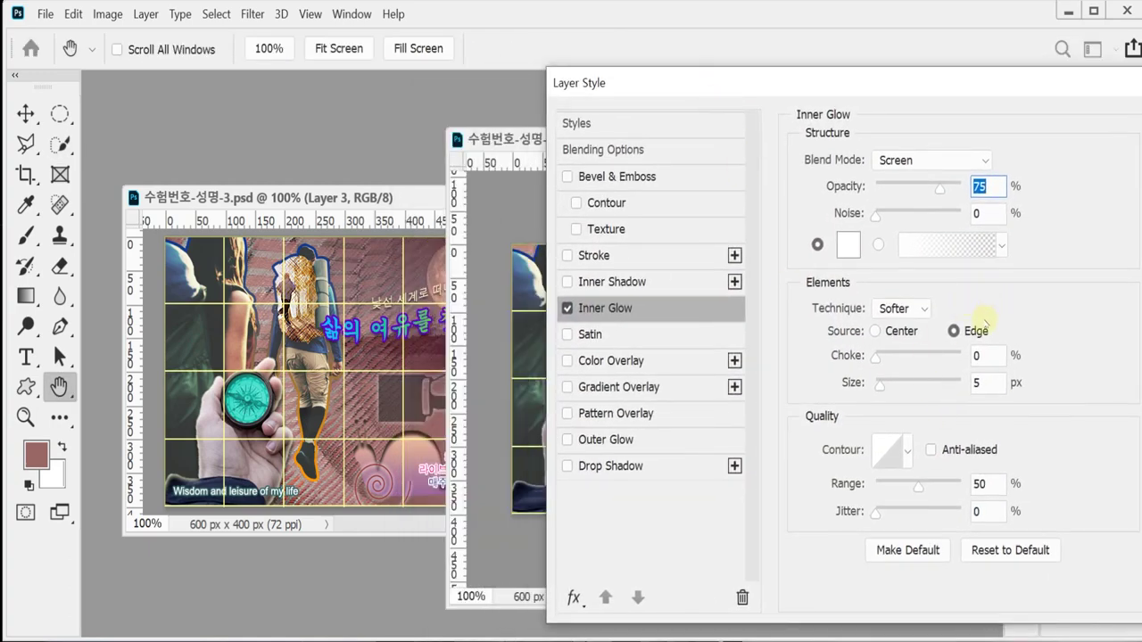
{"action": "left_click", "coordinate": [987, 385]}
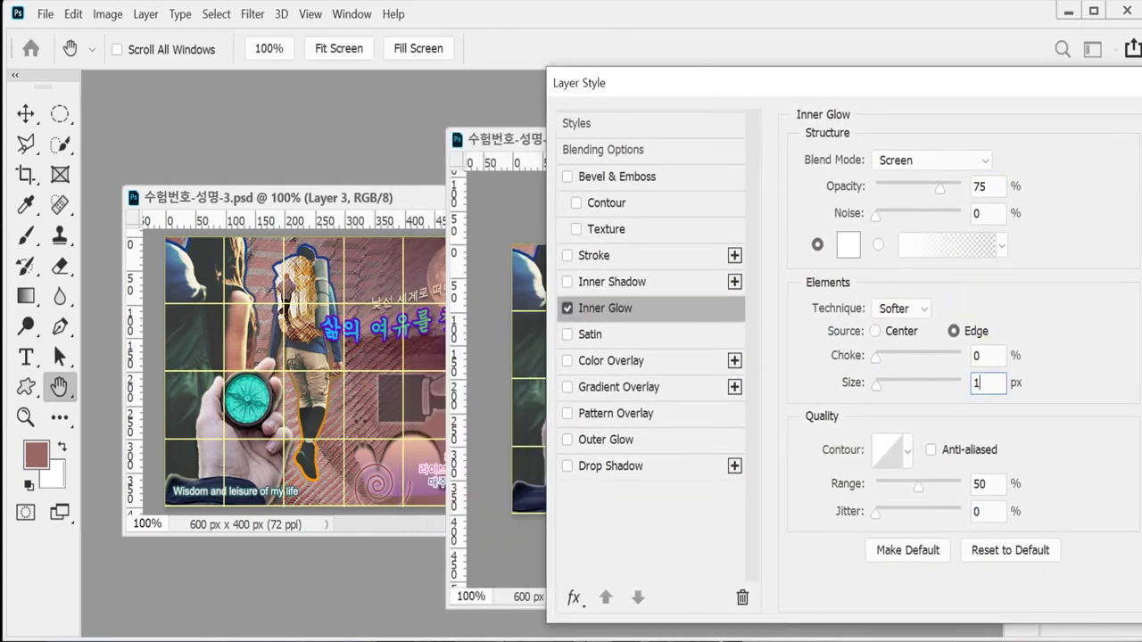
Add a Drop Shadow to the hand layer with a distance of 7 px and a size of 11 px, and apply the layer style
{"action": "left_click", "coordinate": [619, 466]}
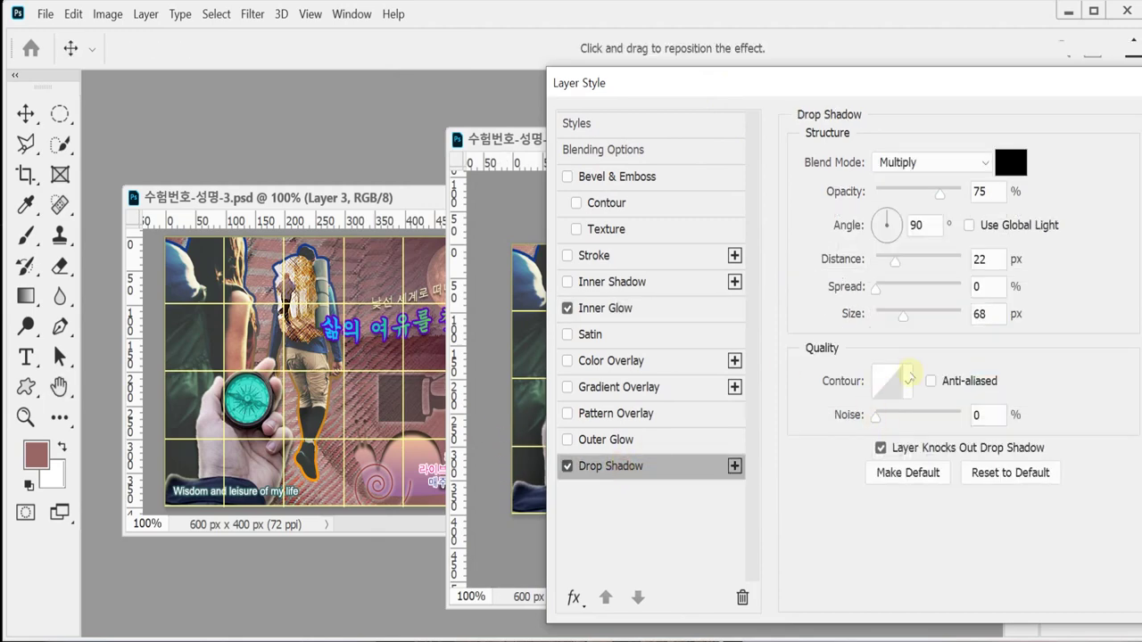
{"action": "left_click", "coordinate": [994, 257]}
{"action": "left_click", "coordinate": [992, 313]}
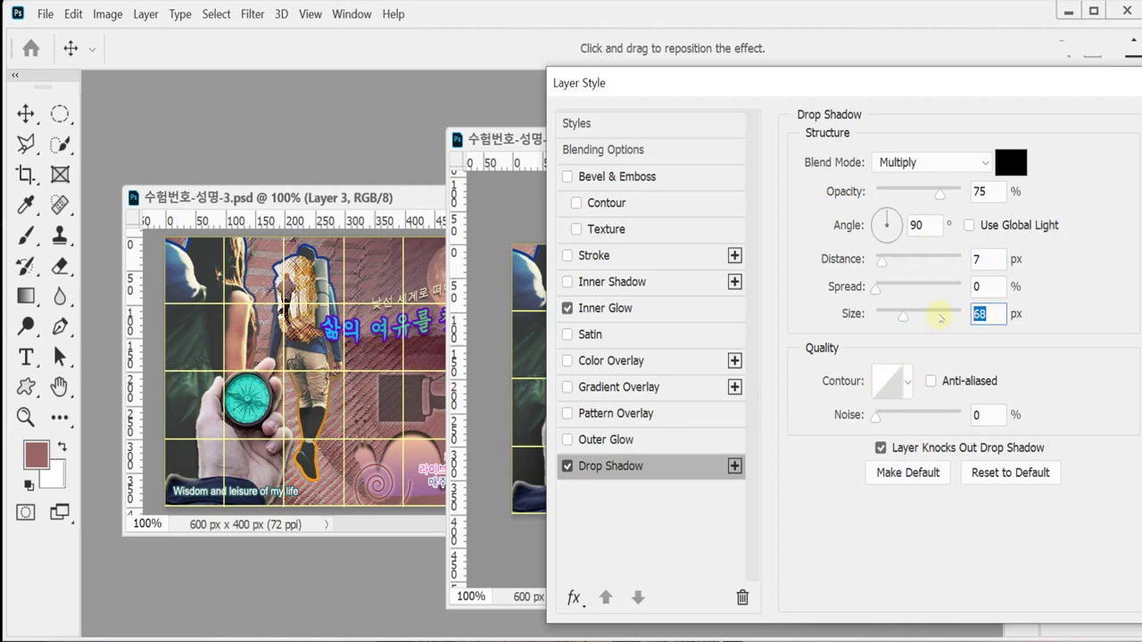
{"action": "type", "text": "11"}
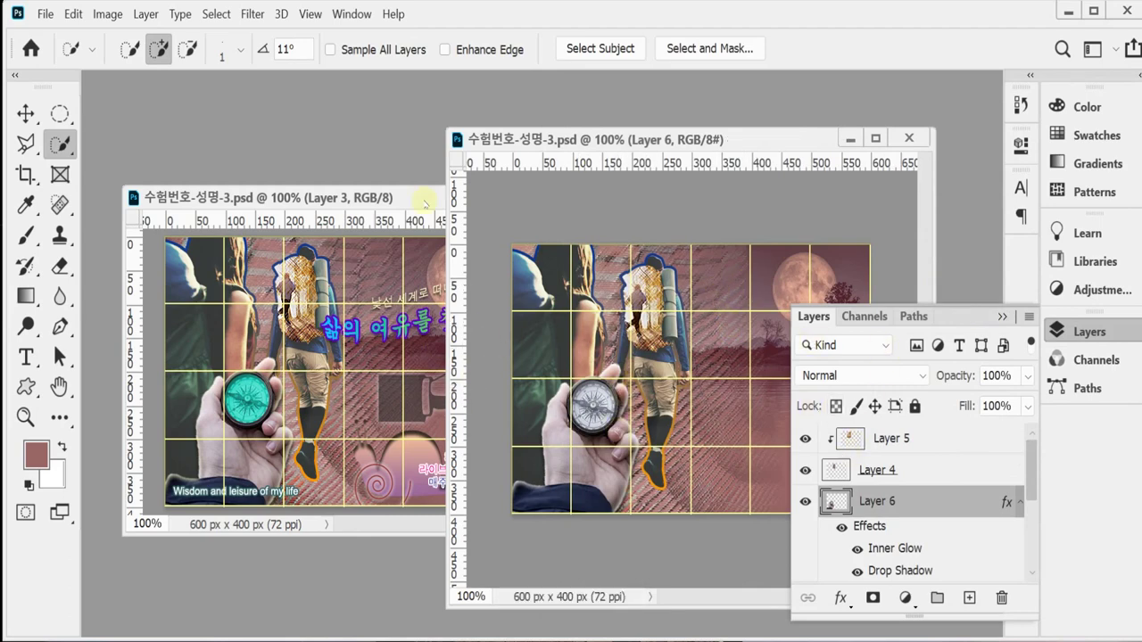
Choose the Elliptical Marquee tool and reset it to its default settings
{"action": "scroll", "coordinate": [575, 412], "scroll_direction": "up", "scroll_amount": 1}
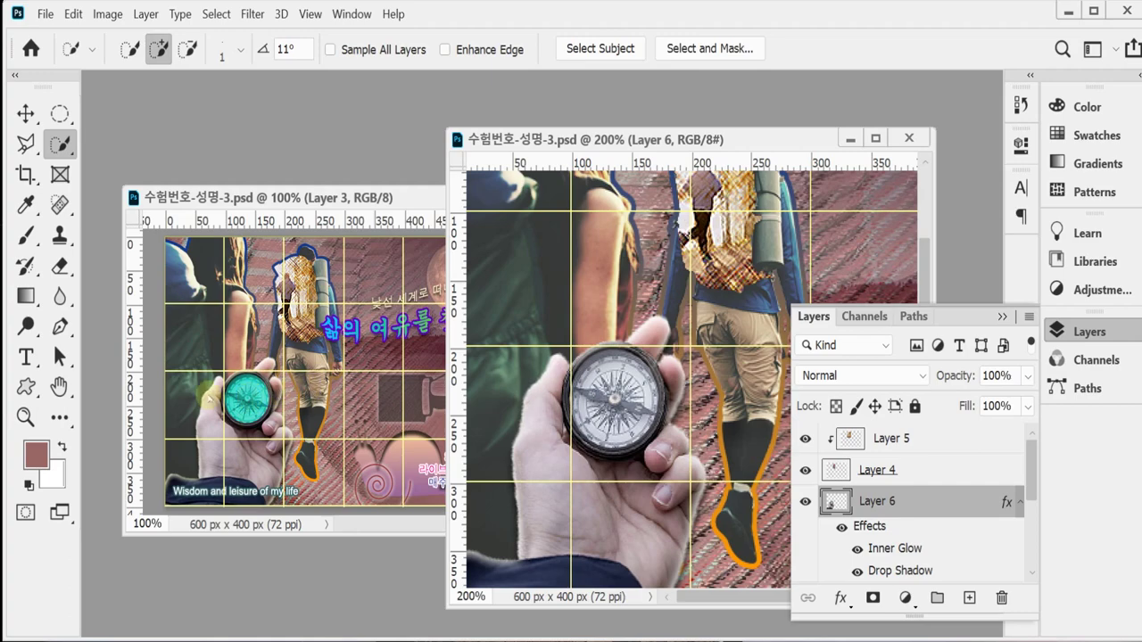
{"action": "scroll", "coordinate": [647, 414], "scroll_direction": "up", "scroll_amount": 1}
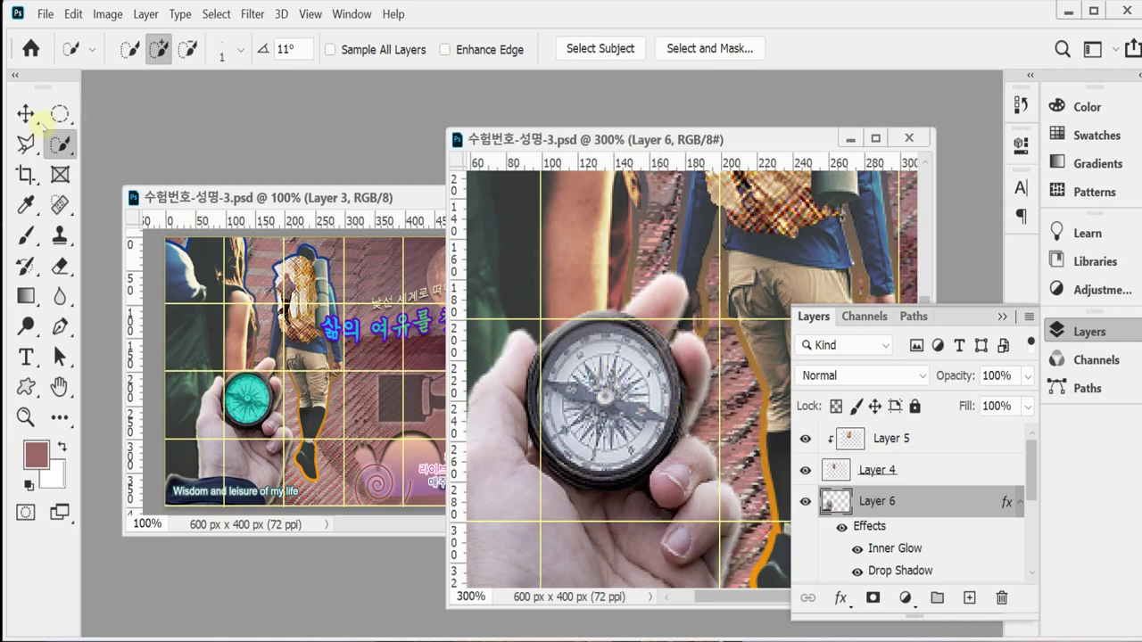
{"action": "left_click", "coordinate": [59, 113]}
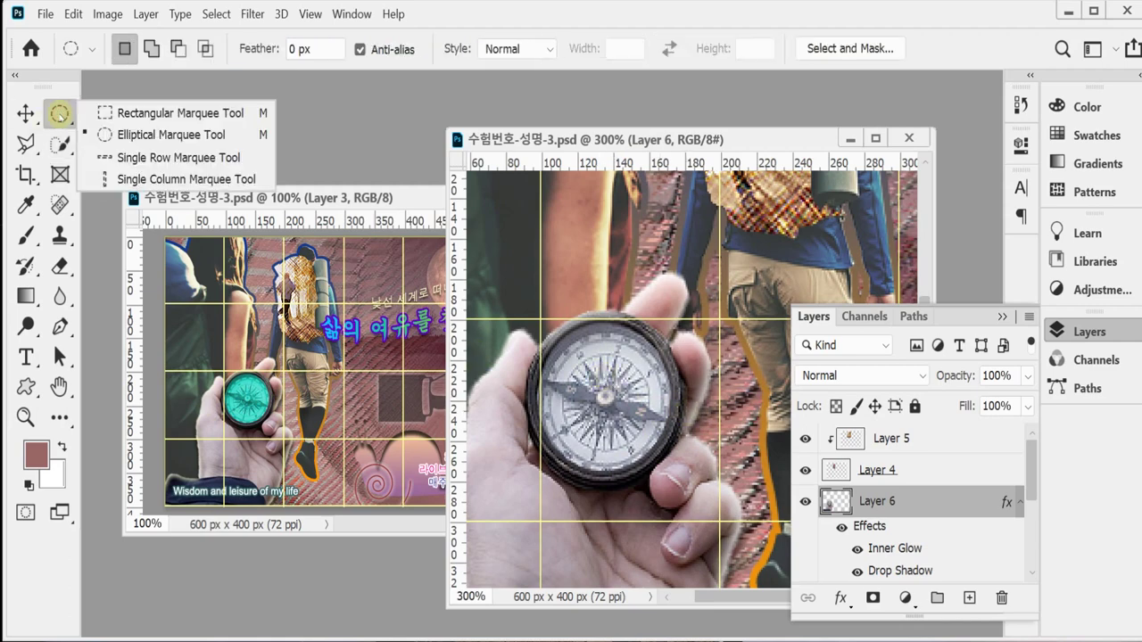
{"action": "left_click", "coordinate": [132, 134]}
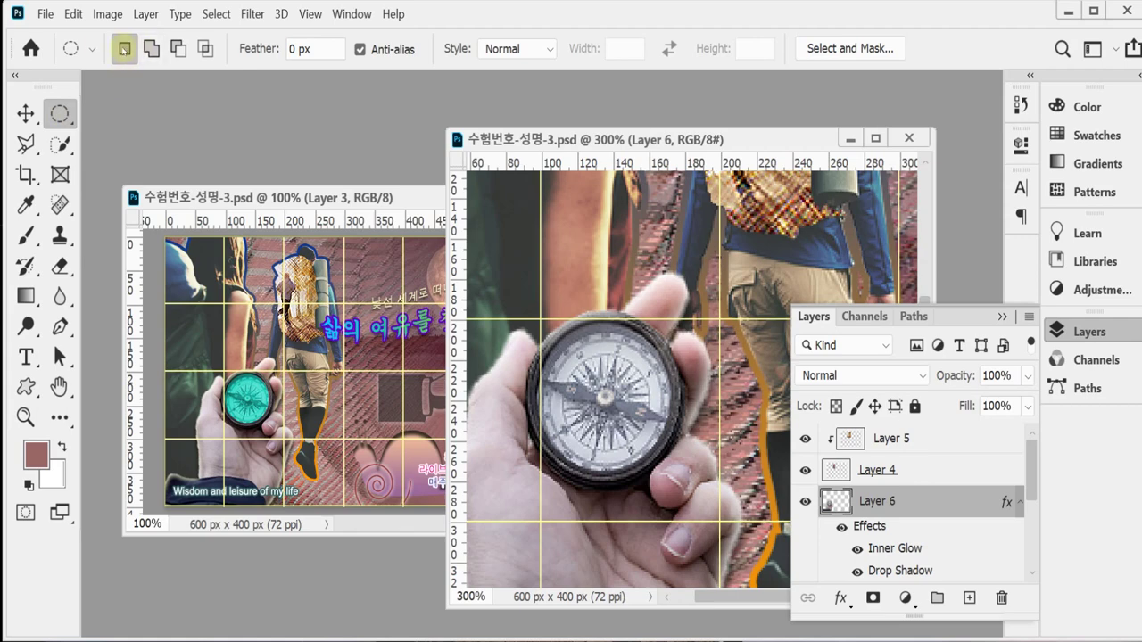
{"action": "right_click", "coordinate": [70, 49]}
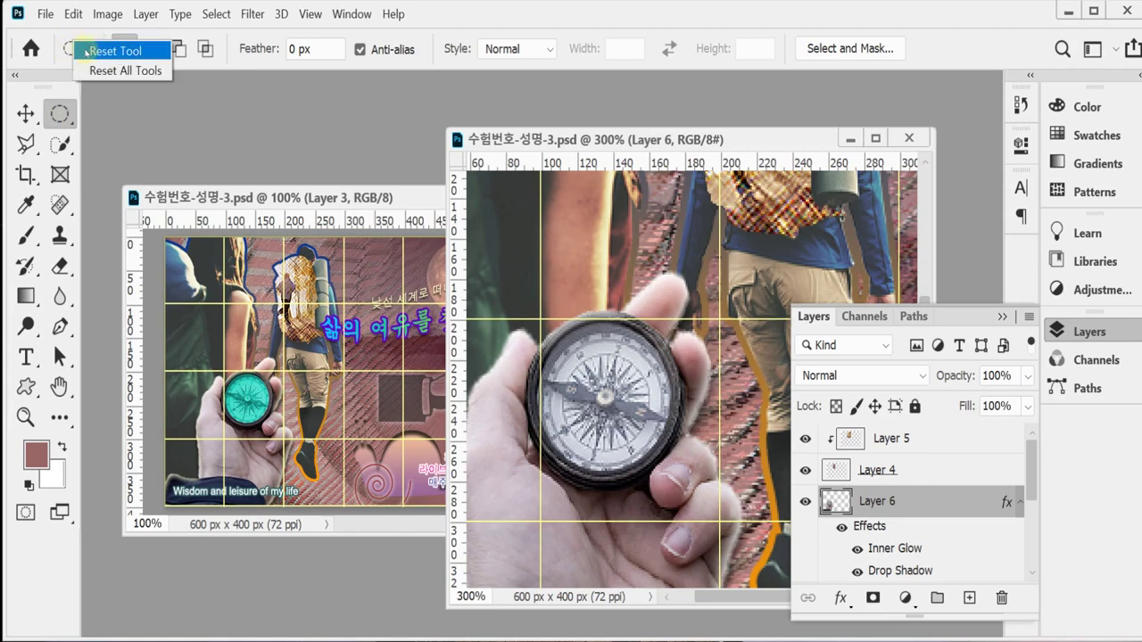
{"action": "left_click", "coordinate": [86, 52]}
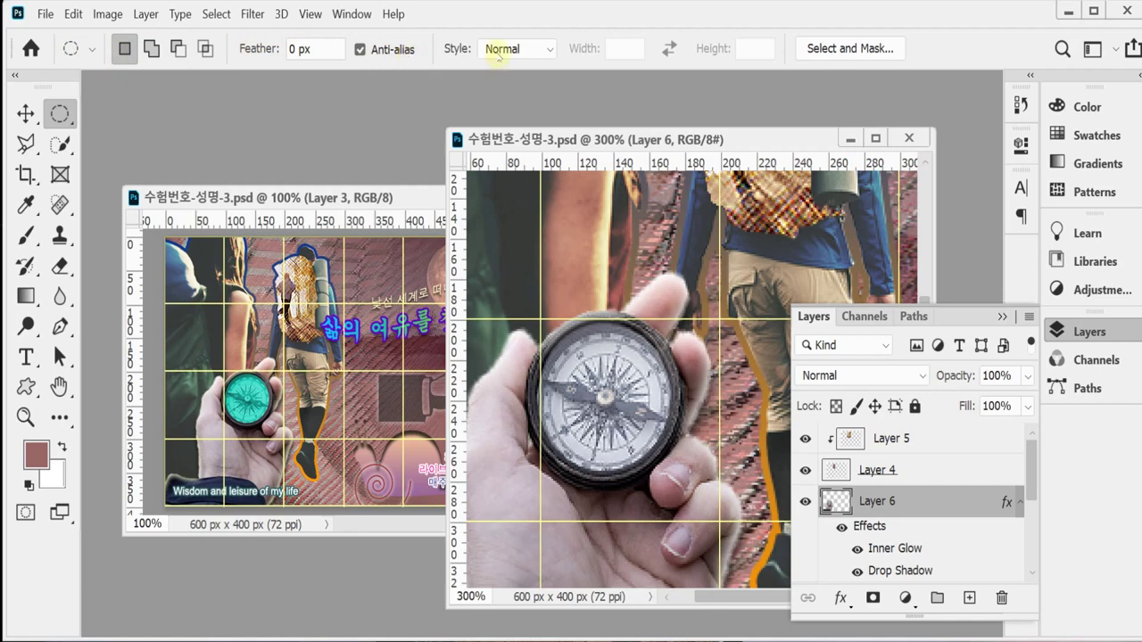
Select the compass dial with an elliptical selection drawn outward from its center, shifting the selection to fit and keeping it active
{"action": "scroll", "coordinate": [635, 412], "scroll_direction": "up", "scroll_amount": 2}
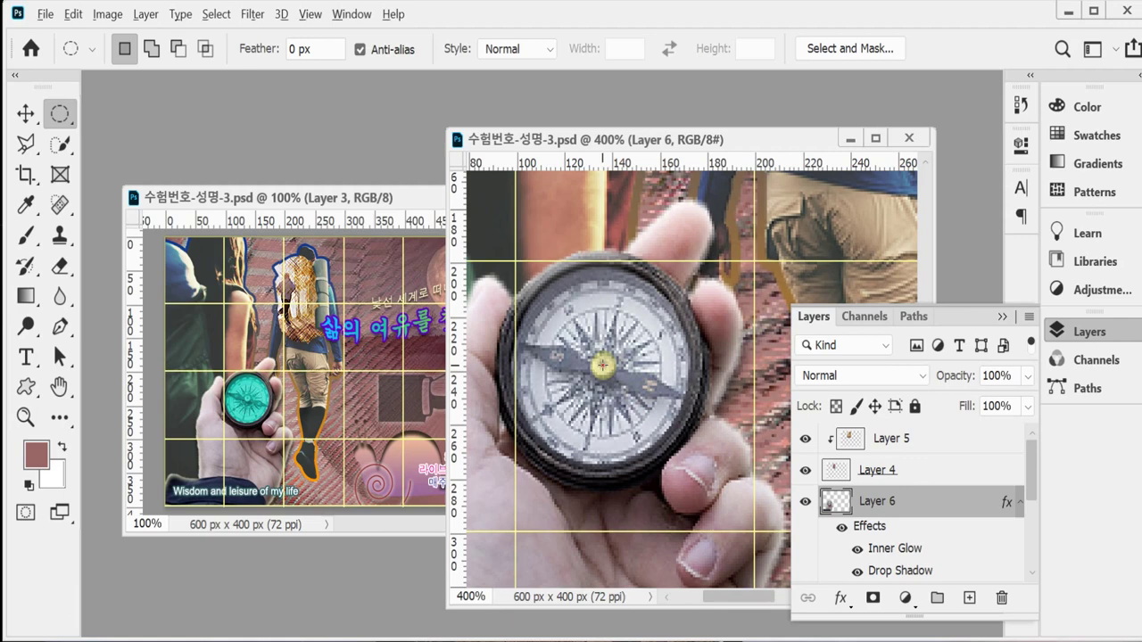
{"action": "left_click_drag", "start_coordinate": [603, 364], "coordinate": [689, 464]}
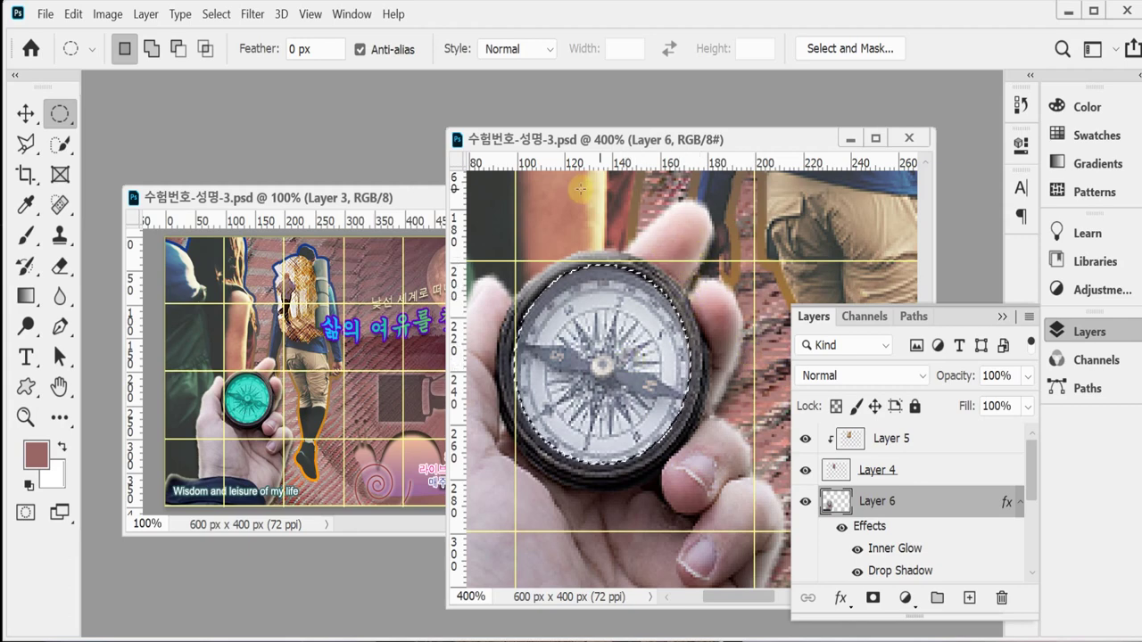
{"action": "left_click_drag", "start_coordinate": [636, 332], "coordinate": [639, 336]}
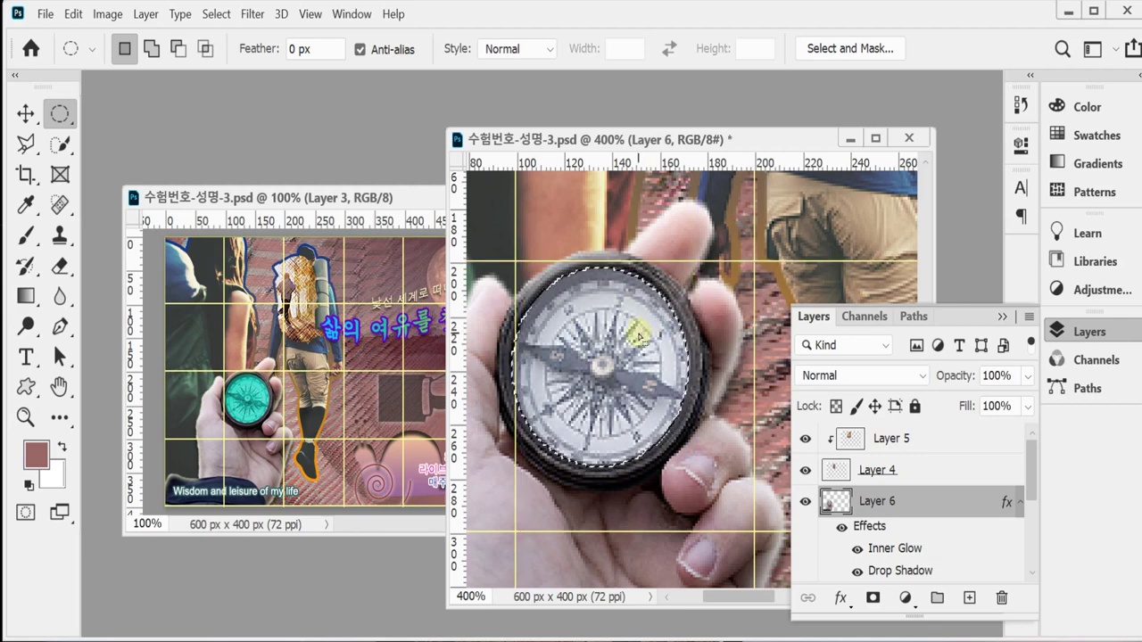
{"action": "left_click", "coordinate": [667, 352]}
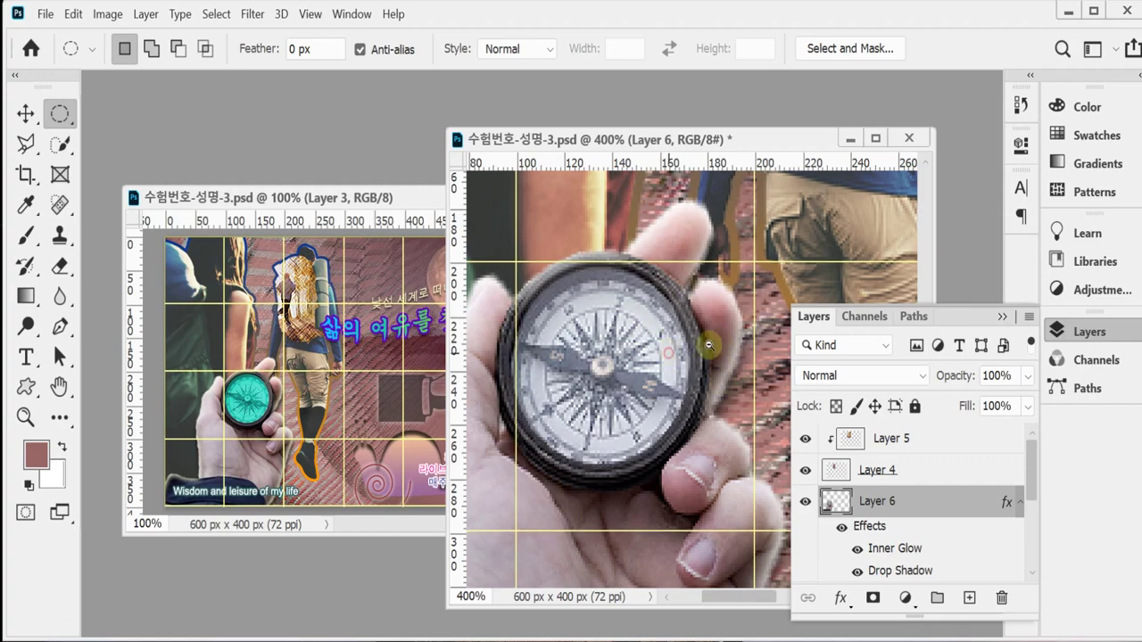
{"action": "left_click", "coordinate": [709, 344], "text": "alt"}
{"action": "key", "text": "ctrl+z"}
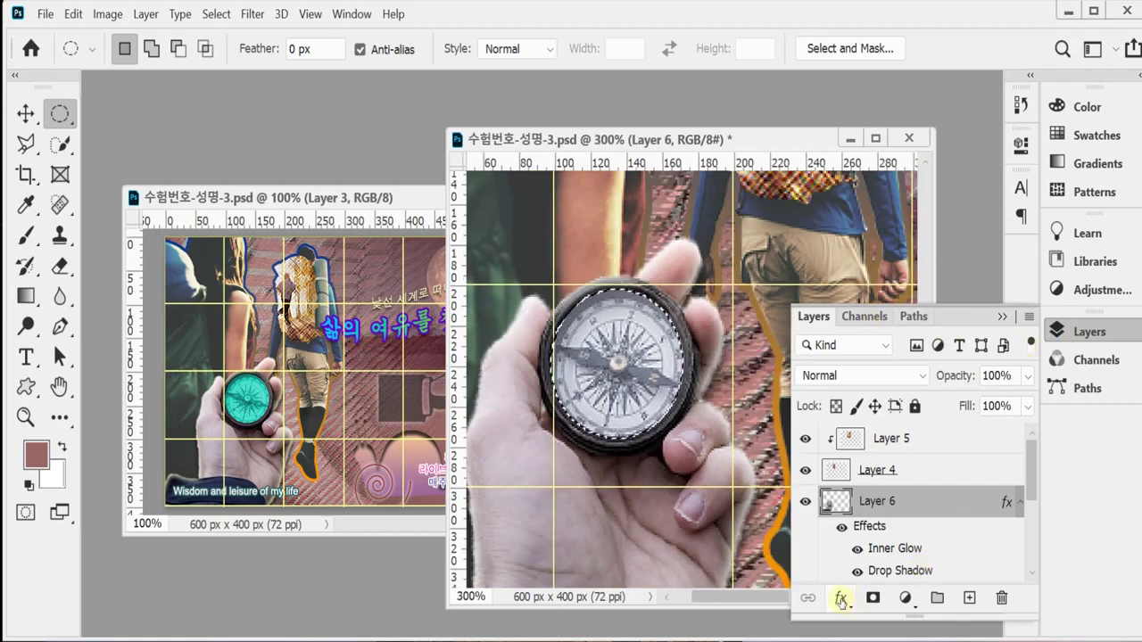
Add a Hue/Saturation adjustment layer to the selected compass dial and enable Colorize
{"action": "left_click", "coordinate": [905, 597]}
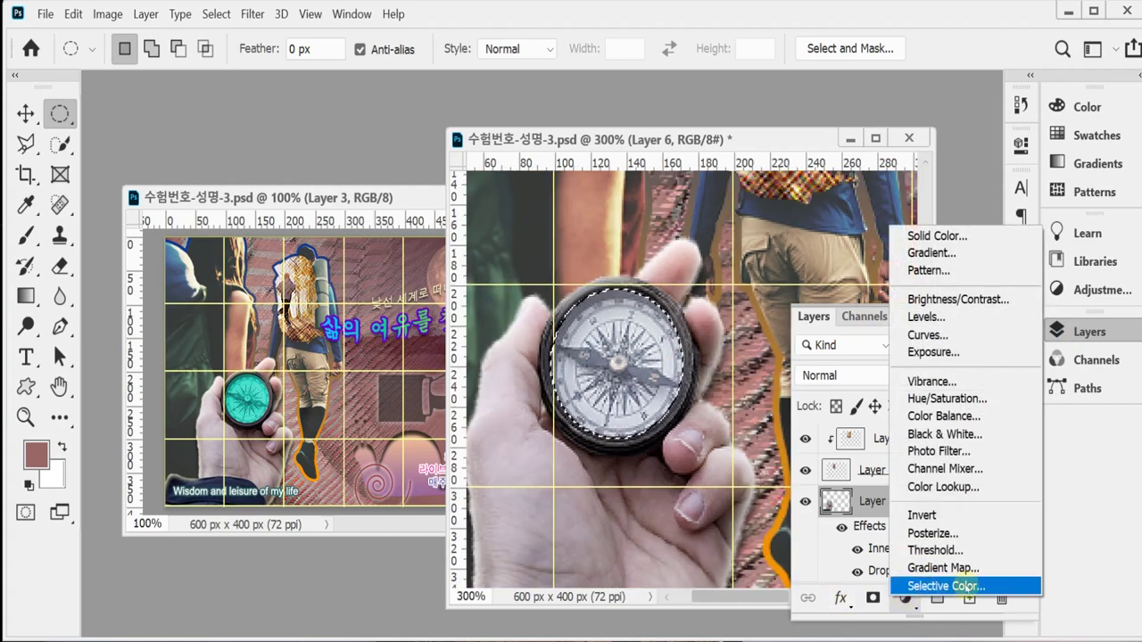
{"action": "left_click", "coordinate": [1007, 399]}
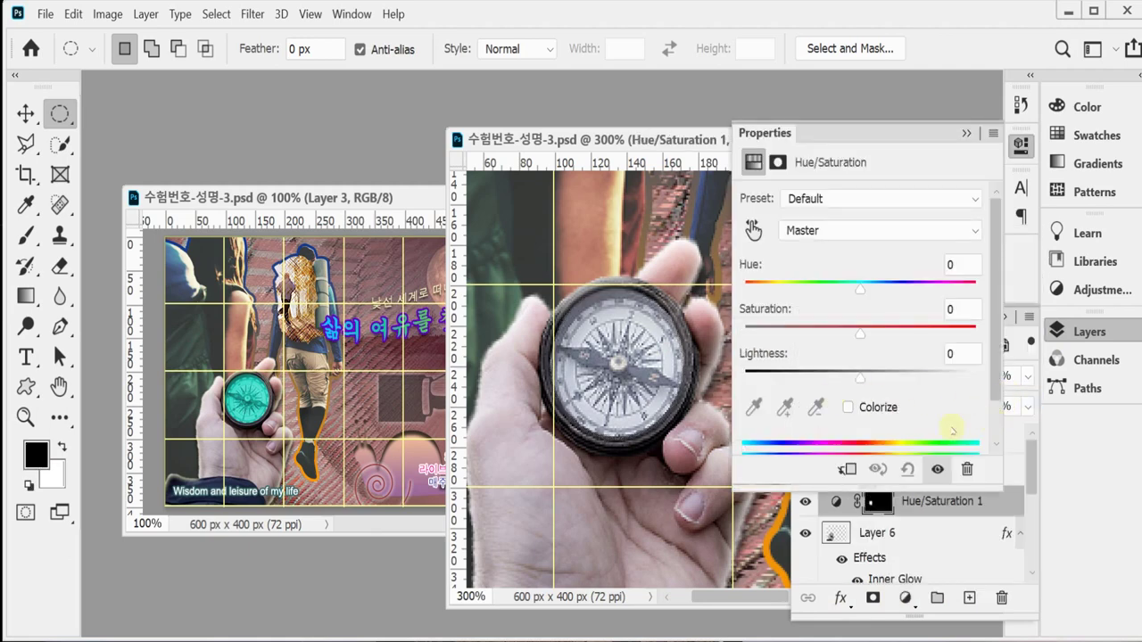
{"action": "left_click", "coordinate": [866, 409]}
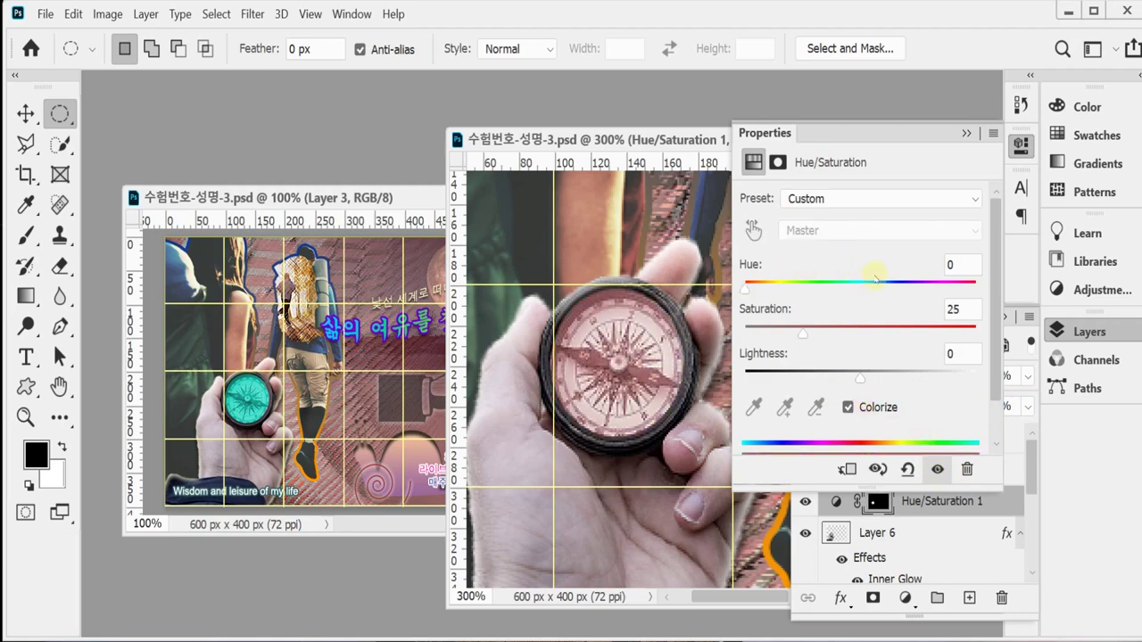
Recolor the compass dial turquoise with a hue of 175, a saturation of 70 and a lightness of -30
{"action": "left_click", "coordinate": [955, 268]}
{"action": "type", "text": "175"}
{"action": "key", "text": "Caps_Lock"}
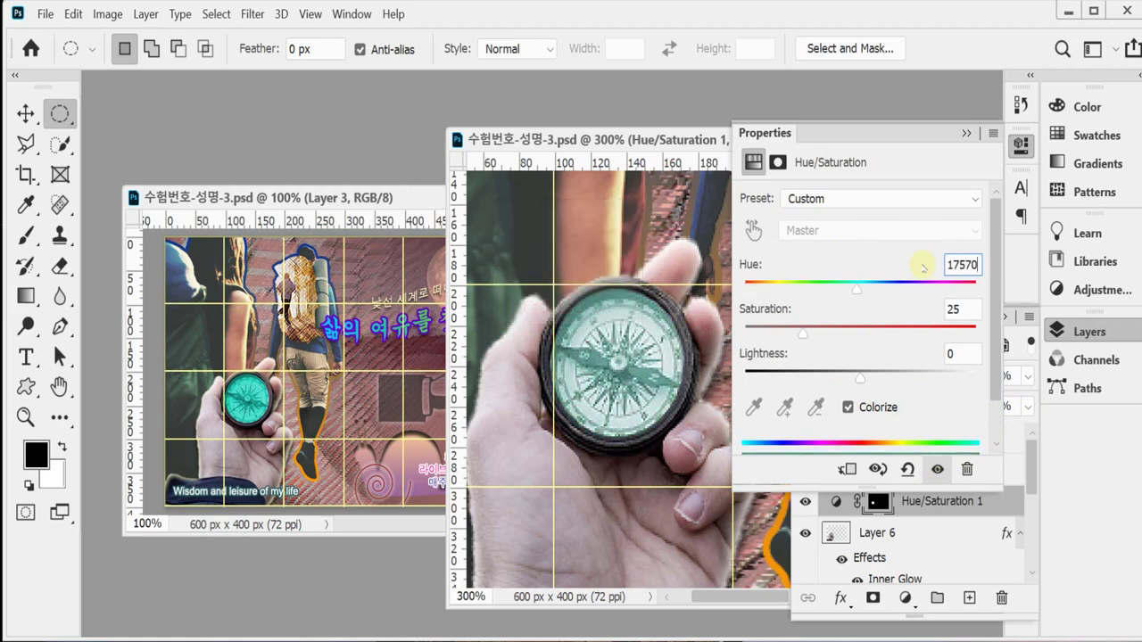
{"action": "key", "text": "Caps_Lock"}
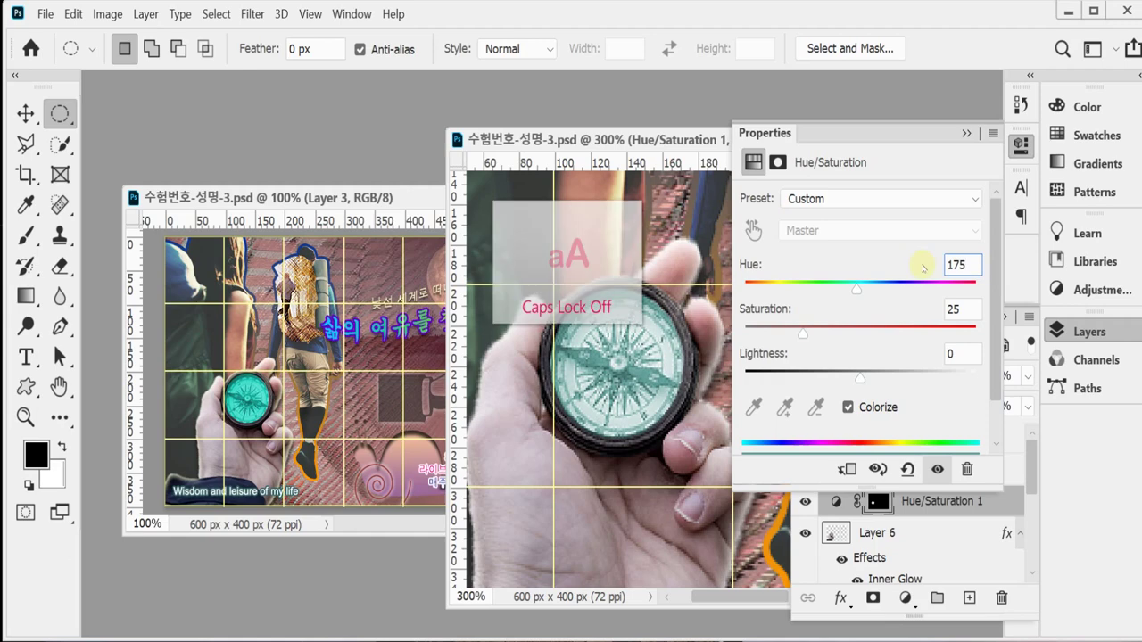
{"action": "key", "text": "Tab"}
{"action": "key", "text": "Caps_Lock"}
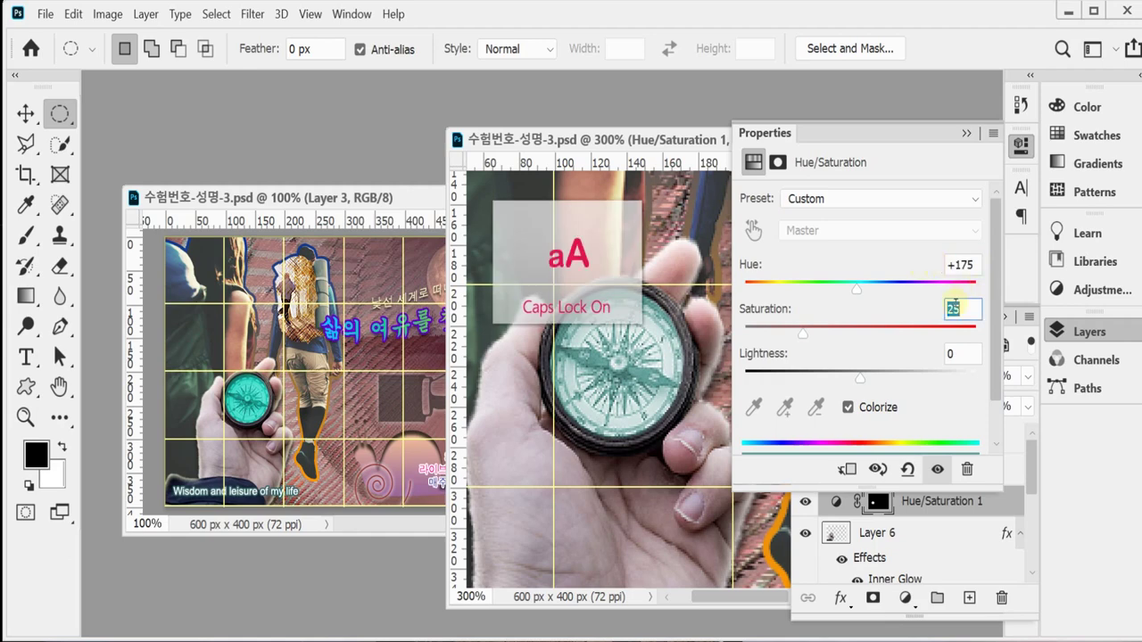
{"action": "type", "text": "70"}
{"action": "key", "text": "Tab"}
{"action": "type", "text": "-"}
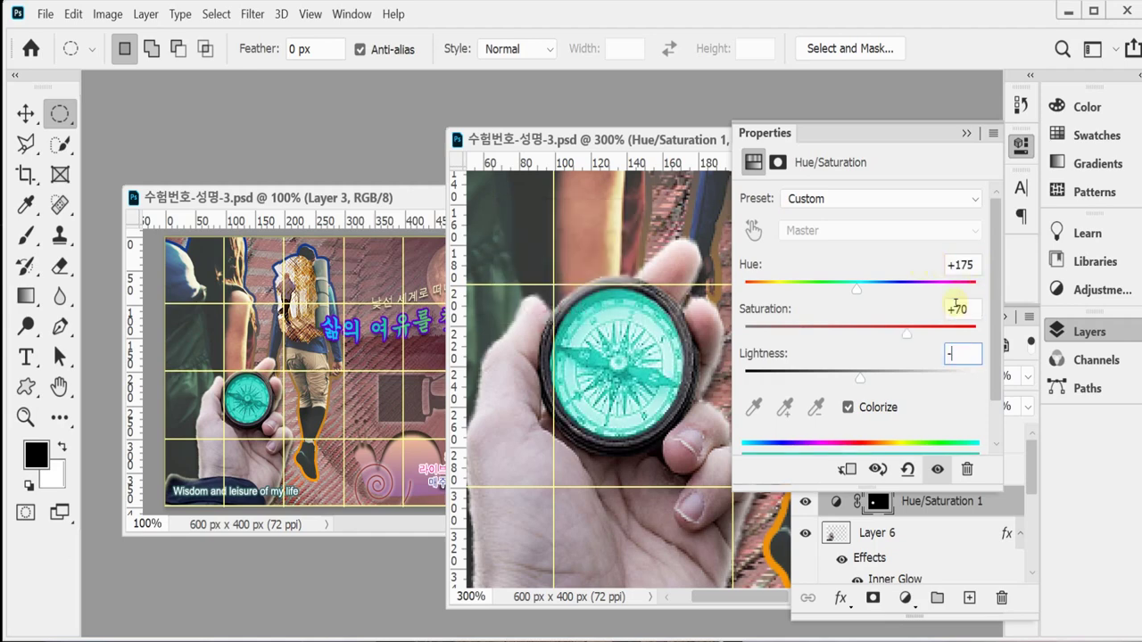
{"action": "type", "text": "30"}
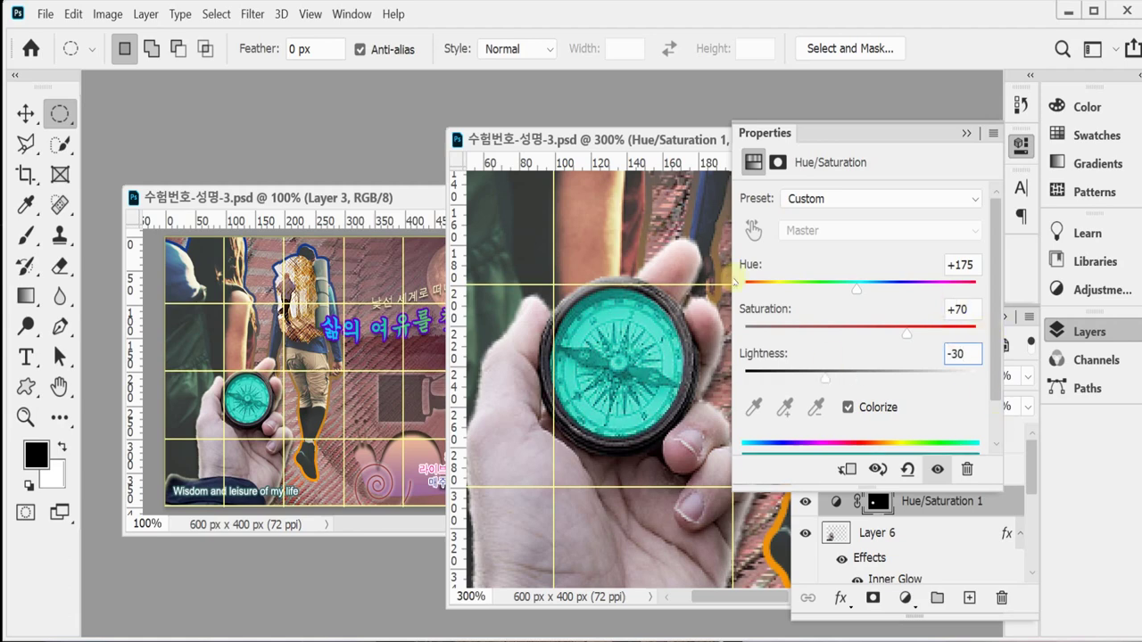
Reopen the dial's Hue/Saturation properties, shift the hue slightly, and set it back to 175
{"action": "left_click", "coordinate": [1081, 333]}
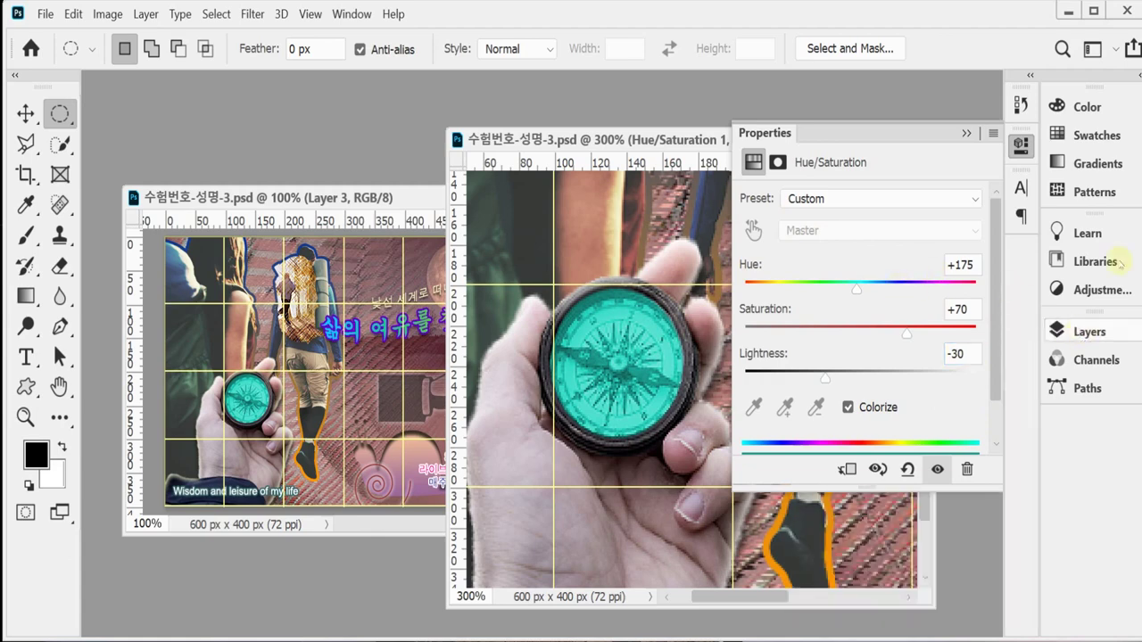
{"action": "left_click", "coordinate": [1020, 145]}
{"action": "left_click", "coordinate": [1020, 145]}
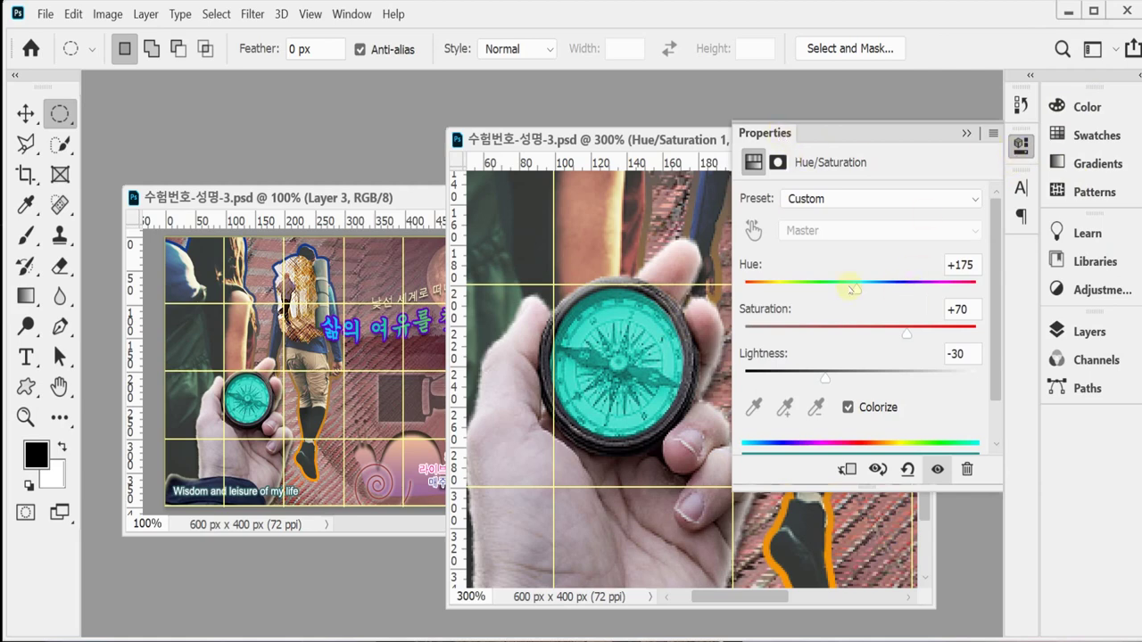
{"action": "mouse_move", "coordinate": [852, 289]}
{"action": "left_mouse_down"}
{"action": "mouse_move", "coordinate": [873, 286]}
{"action": "mouse_move", "coordinate": [849, 289]}
{"action": "left_mouse_up"}
{"action": "left_click", "coordinate": [957, 265]}
{"action": "type", "text": "175"}
{"action": "key", "text": "Return"}
{"action": "left_click", "coordinate": [1020, 144]}
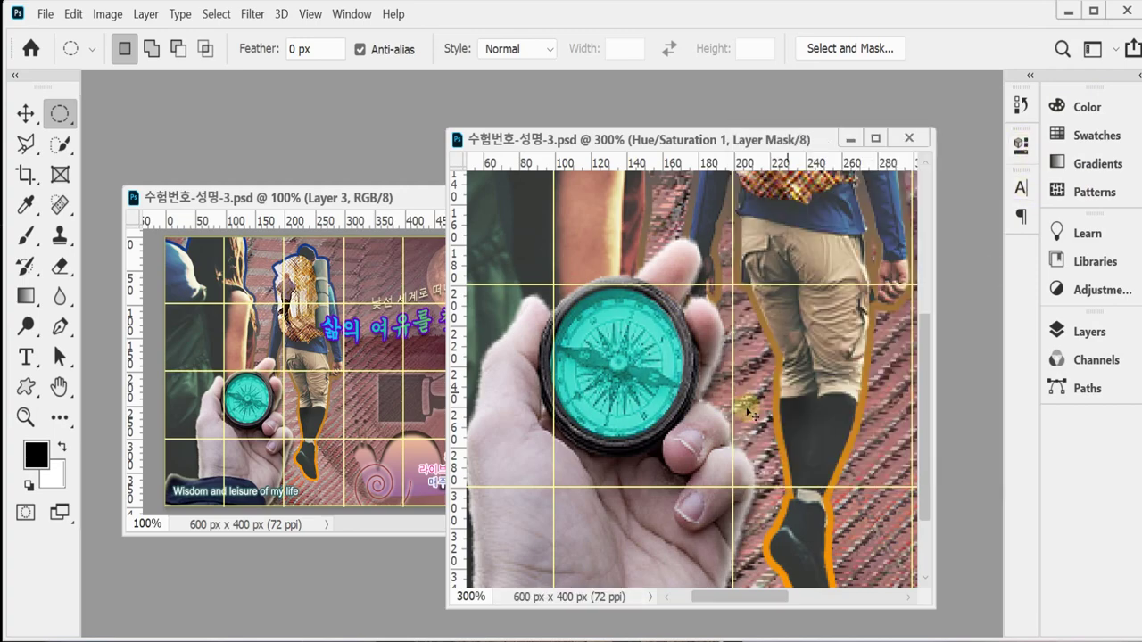
Compare with the reference's snail area, and choose the Custom Shape tool with the snail from the legacy Animals shapes
{"action": "key", "text": "ctrl+minus"}
{"action": "key", "text": "ctrl+minus"}
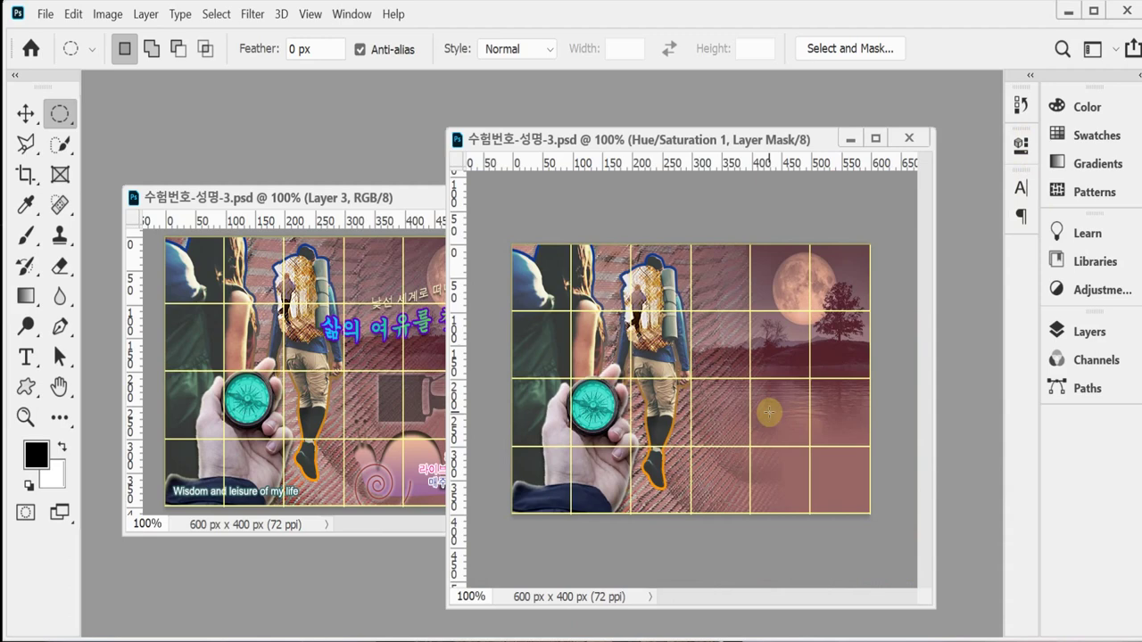
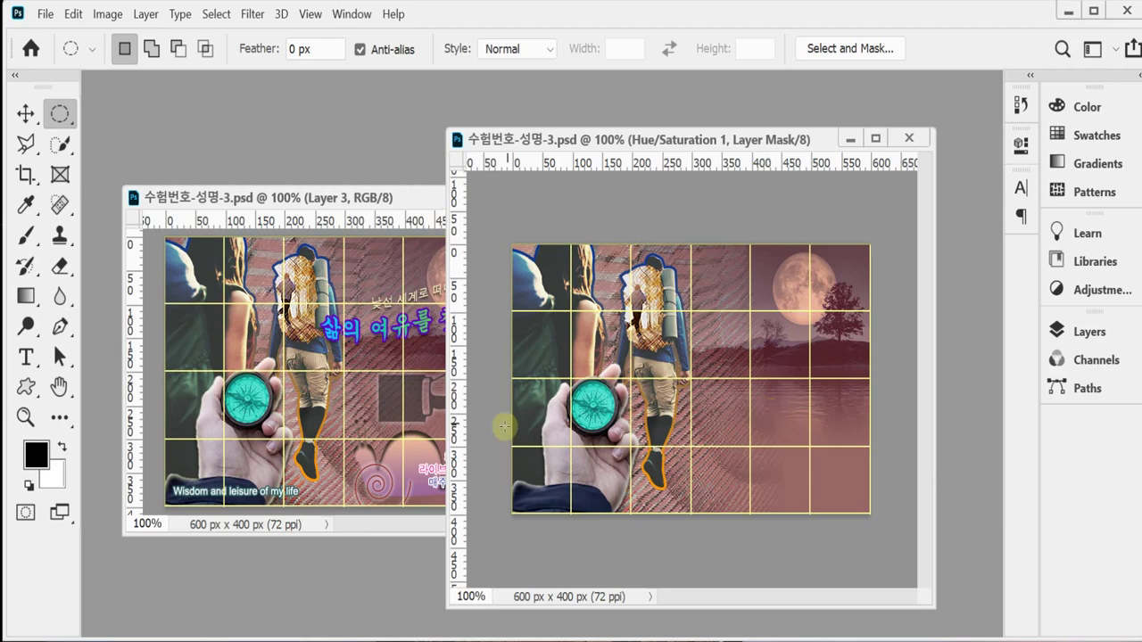
{"action": "left_click", "coordinate": [382, 478]}
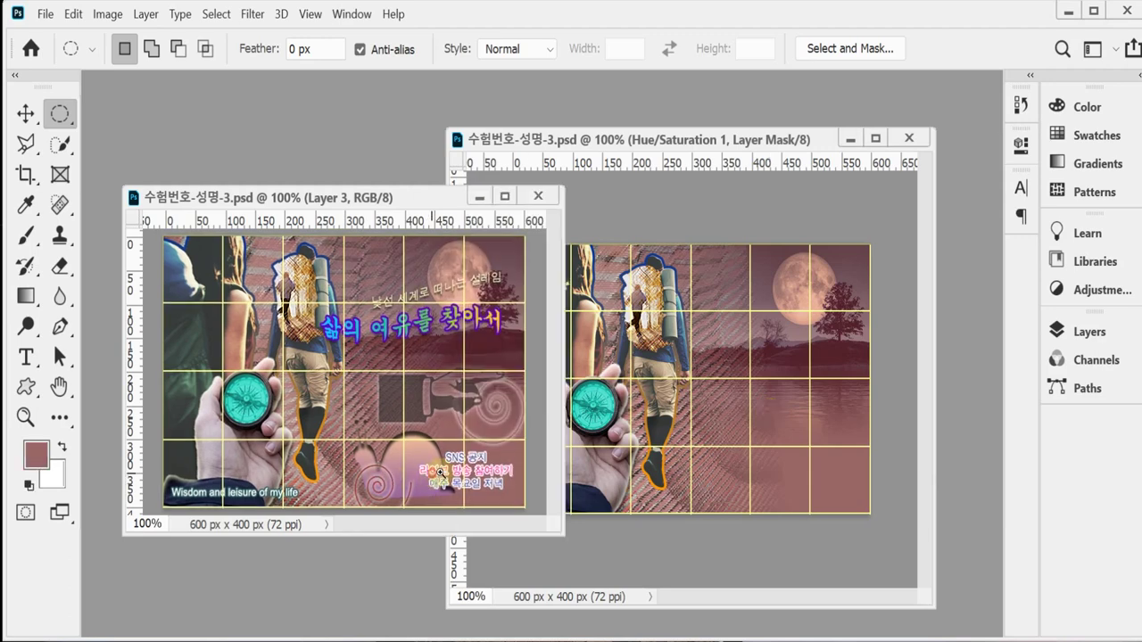
{"action": "scroll", "coordinate": [429, 487], "scroll_direction": "up", "scroll_amount": 2}
{"action": "scroll", "coordinate": [429, 487], "scroll_direction": "right", "scroll_amount": 2}
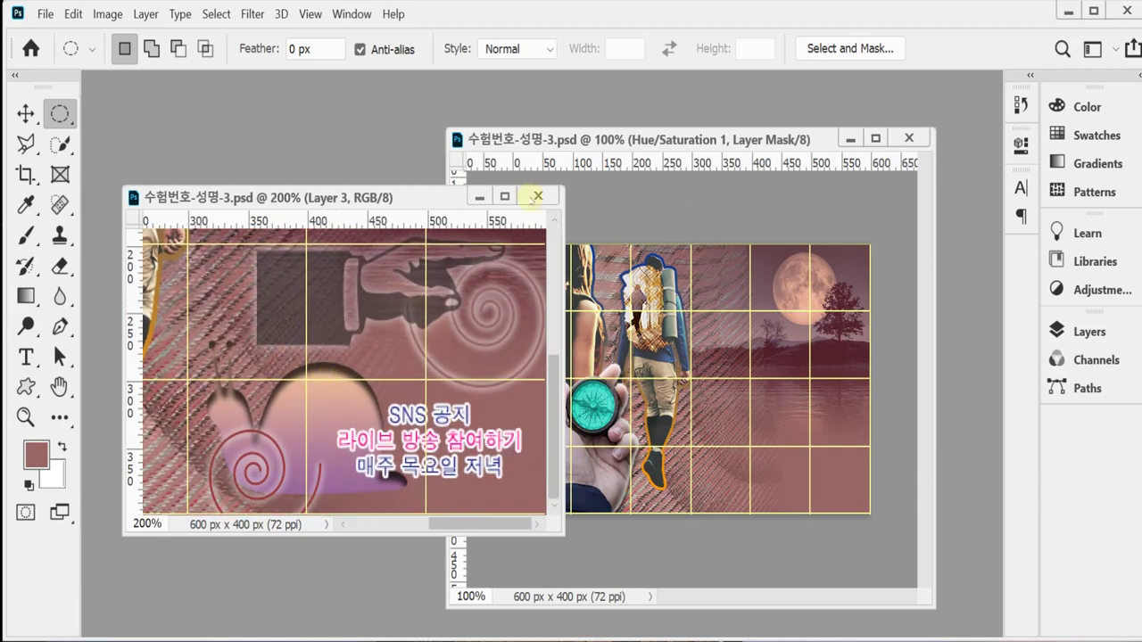
{"action": "left_click", "coordinate": [651, 136]}
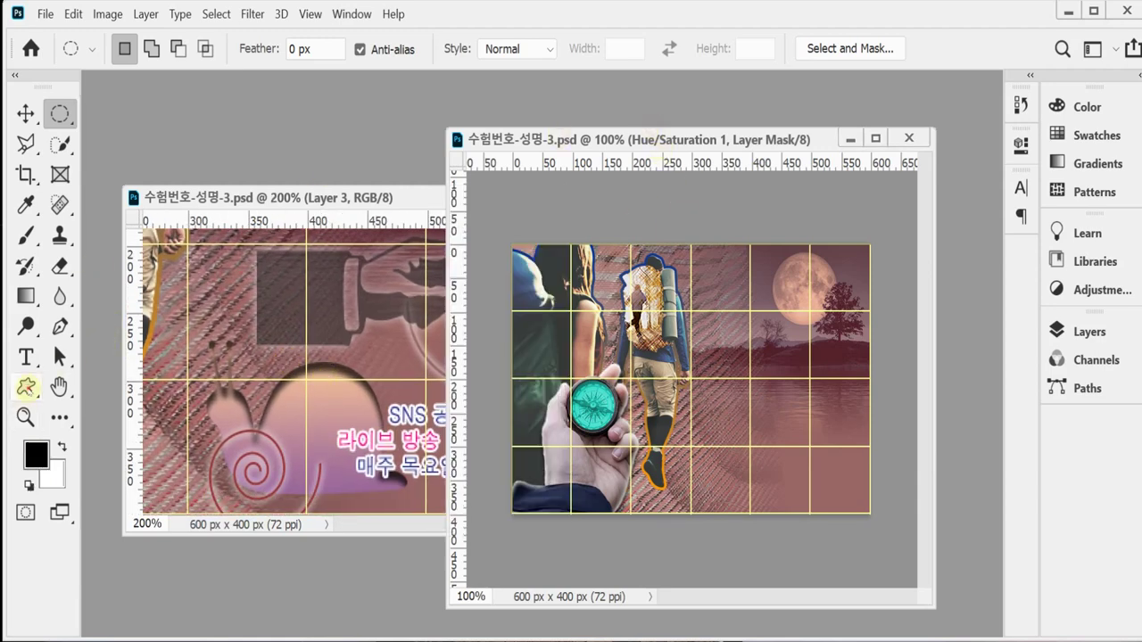
{"action": "left_click_drag", "start_coordinate": [26, 386], "coordinate": [135, 502]}
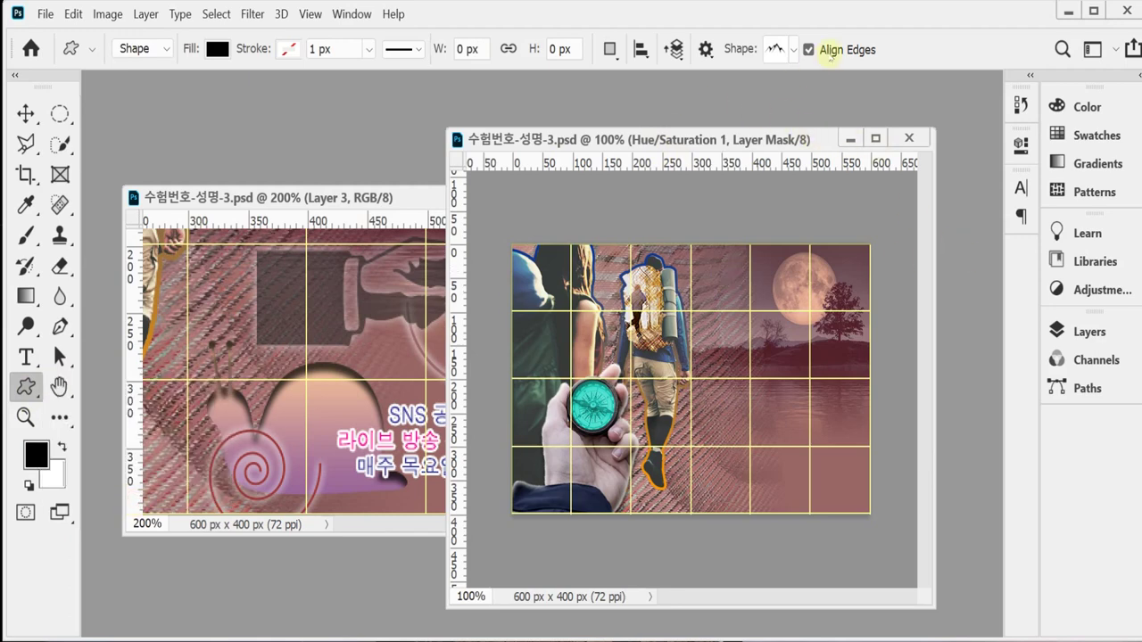
{"action": "left_click", "coordinate": [793, 51]}
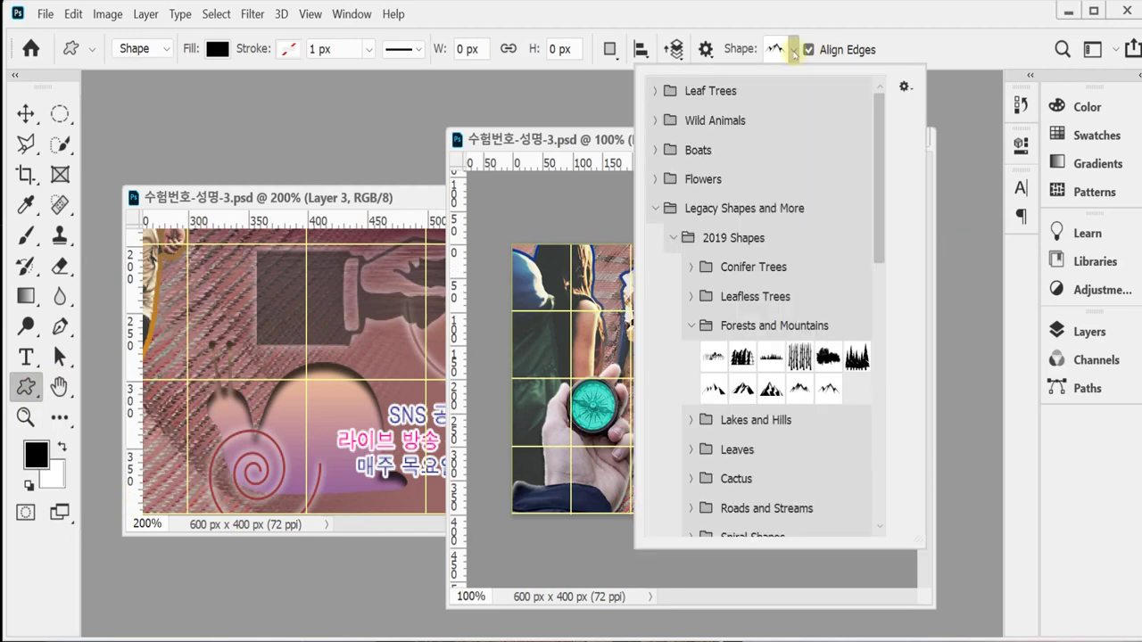
{"action": "left_click", "coordinate": [657, 211]}
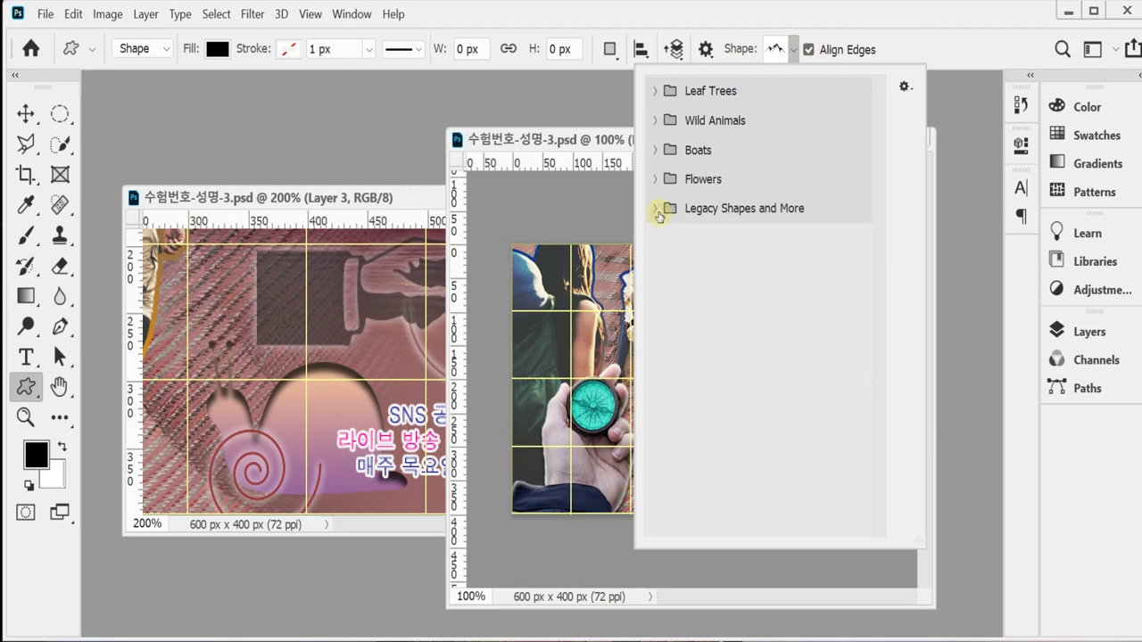
{"action": "left_click", "coordinate": [658, 210]}
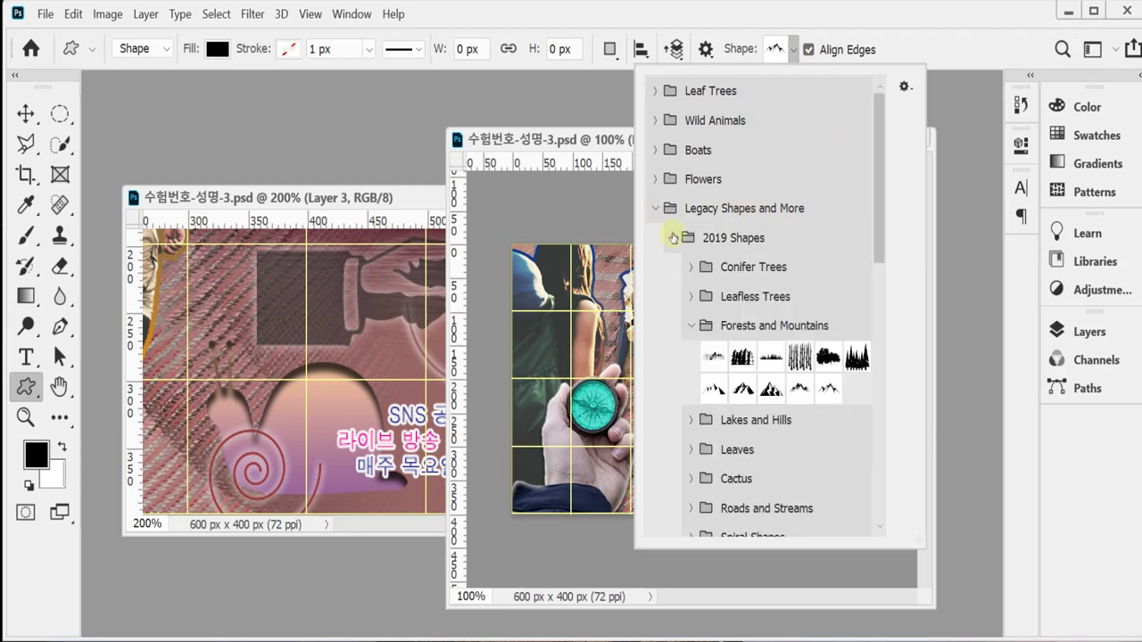
{"action": "left_click", "coordinate": [674, 238]}
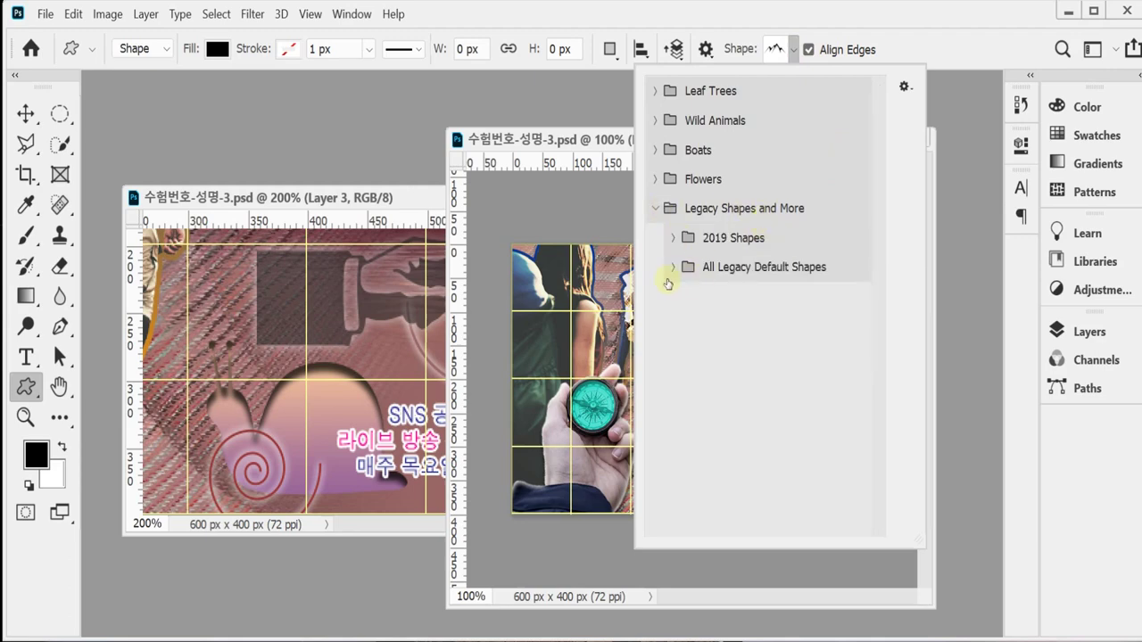
{"action": "left_click", "coordinate": [673, 267]}
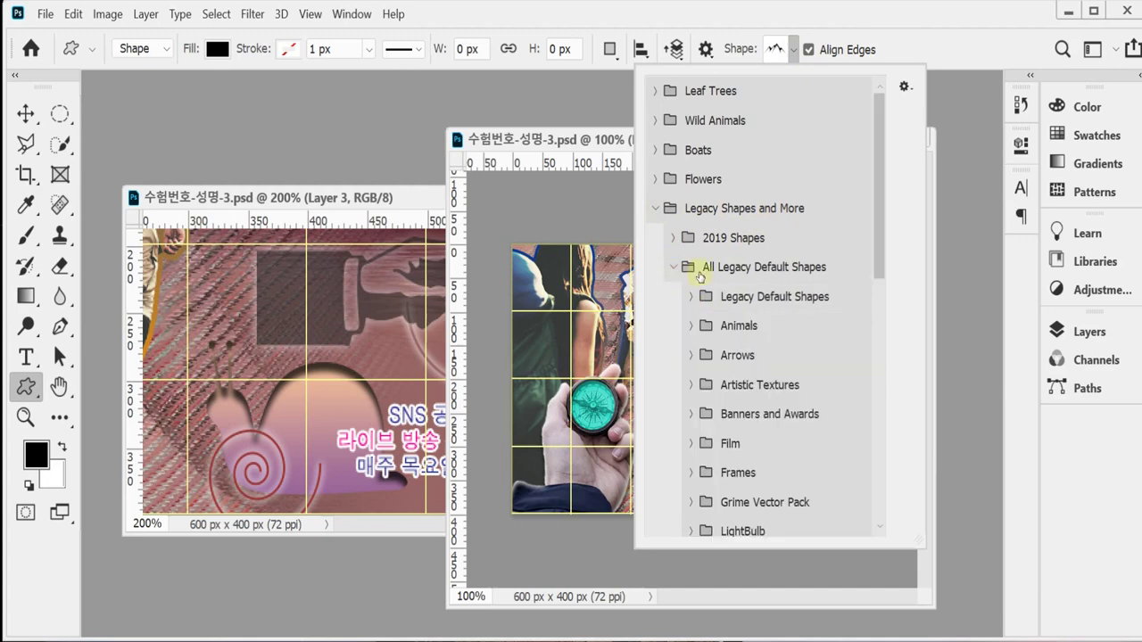
{"action": "scroll", "coordinate": [760, 386], "scroll_direction": "down", "scroll_amount": 1}
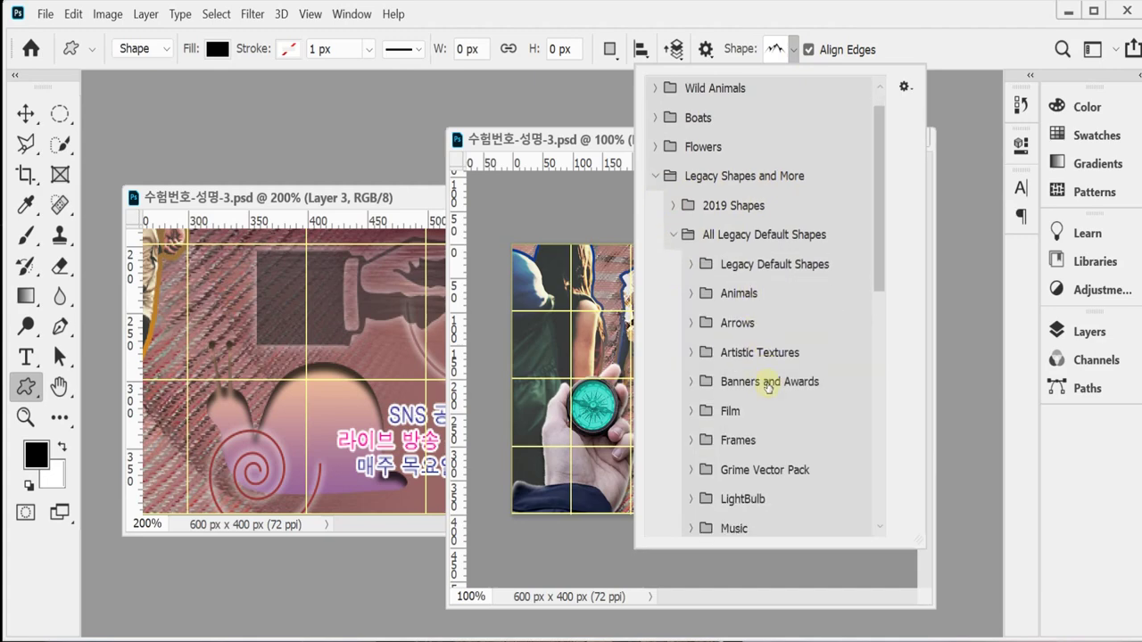
{"action": "left_click", "coordinate": [690, 294]}
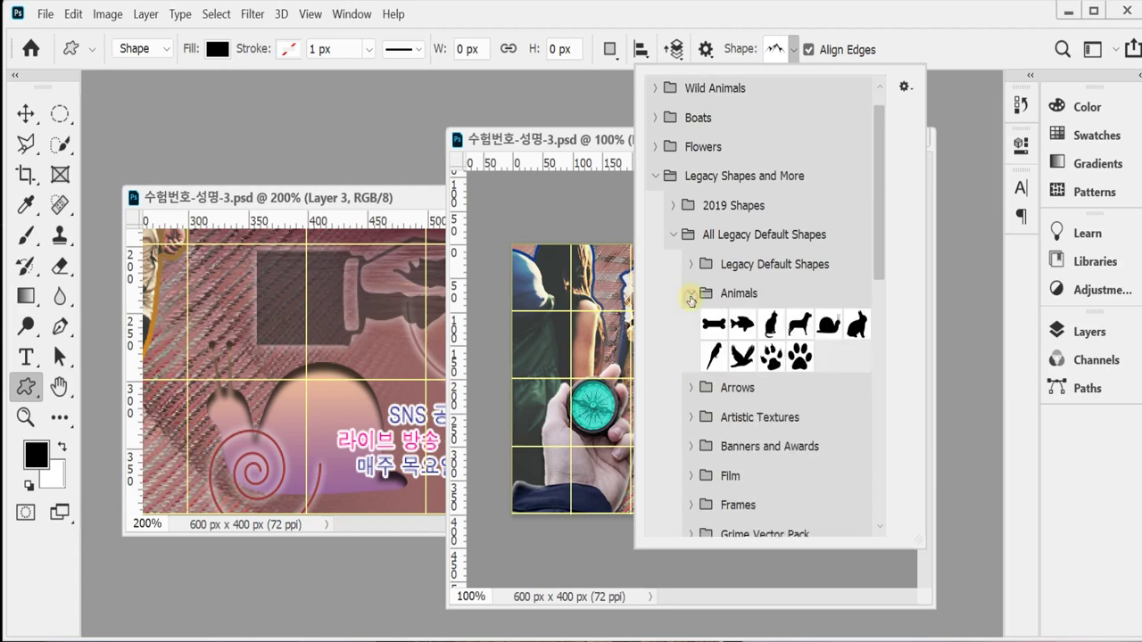
{"action": "left_click", "coordinate": [830, 323]}
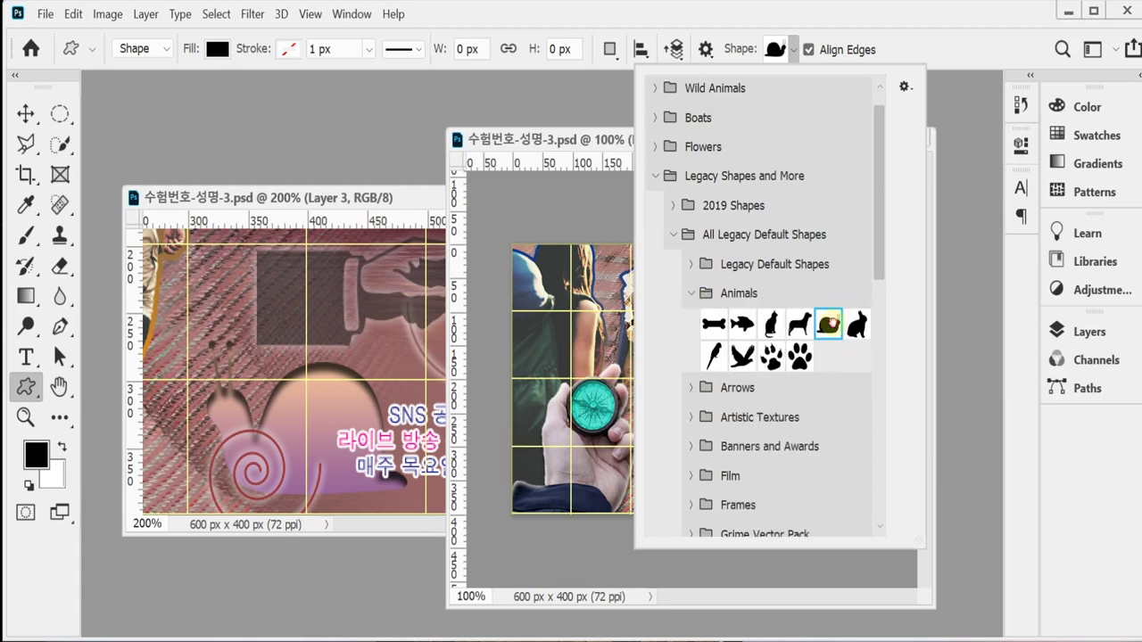
{"action": "left_click", "coordinate": [681, 32]}
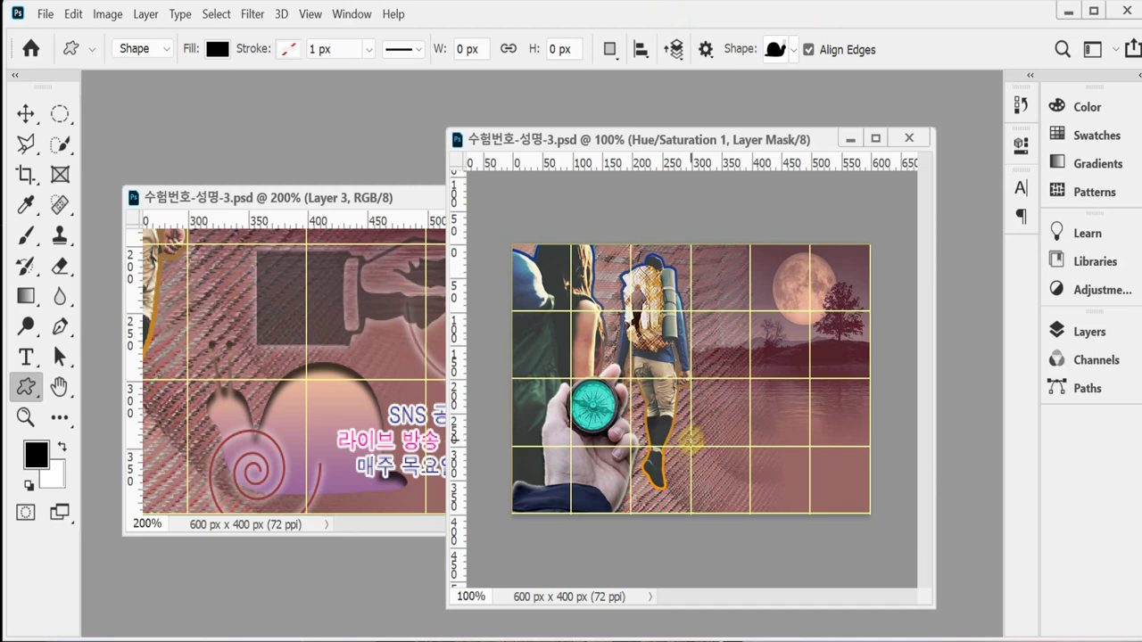
Draw a snail about 181 × 124 px in the lower part of the composite, beside the backpacker's feet, and flip it horizontally
{"action": "left_click_drag", "start_coordinate": [693, 441], "coordinate": [798, 525]}
{"action": "mouse_move", "coordinate": [749, 482]}
{"action": "left_mouse_down"}
{"action": "mouse_move", "coordinate": [740, 475]}
{"action": "mouse_move", "coordinate": [750, 482]}
{"action": "left_mouse_up"}
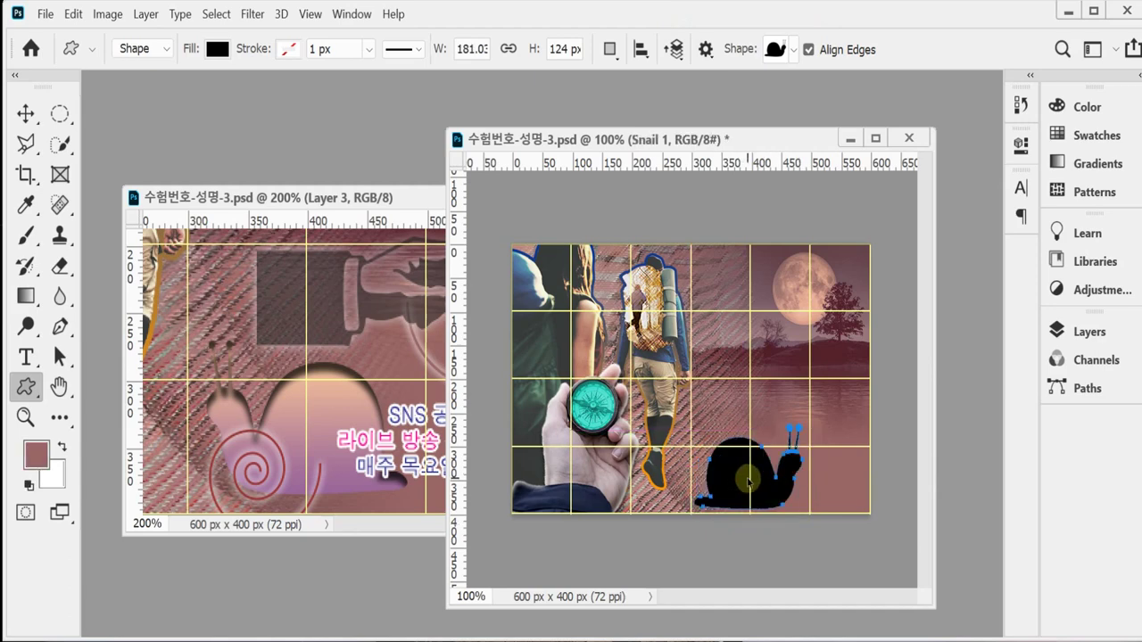
{"action": "key", "text": "ctrl+t"}
{"action": "right_click", "coordinate": [748, 481]}
{"action": "left_click", "coordinate": [776, 444]}
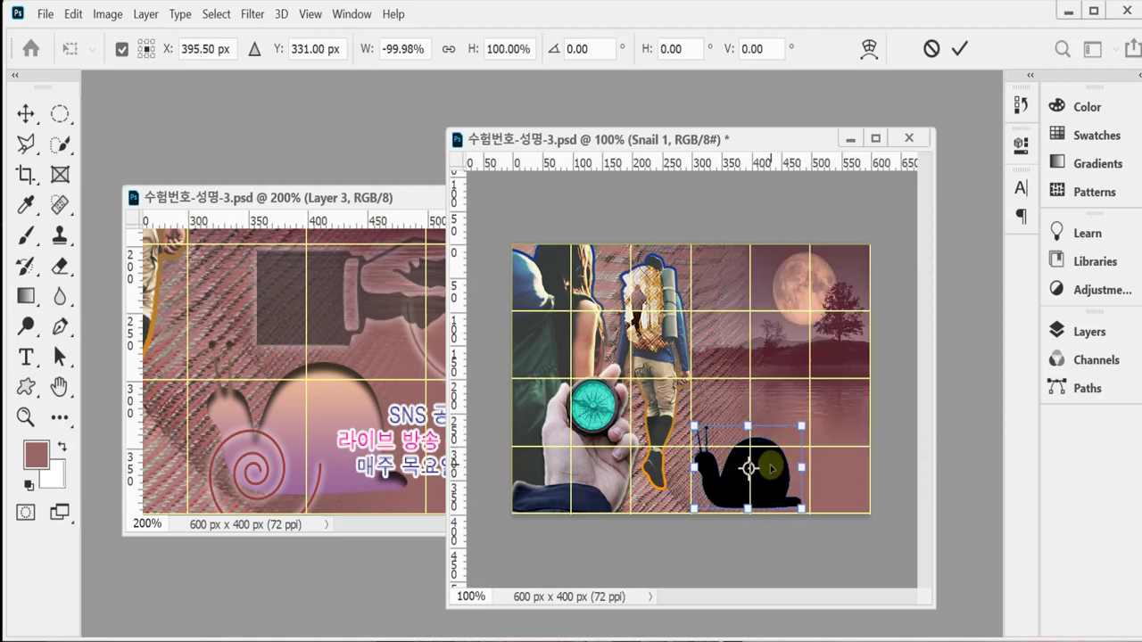
{"action": "key", "text": "Return"}
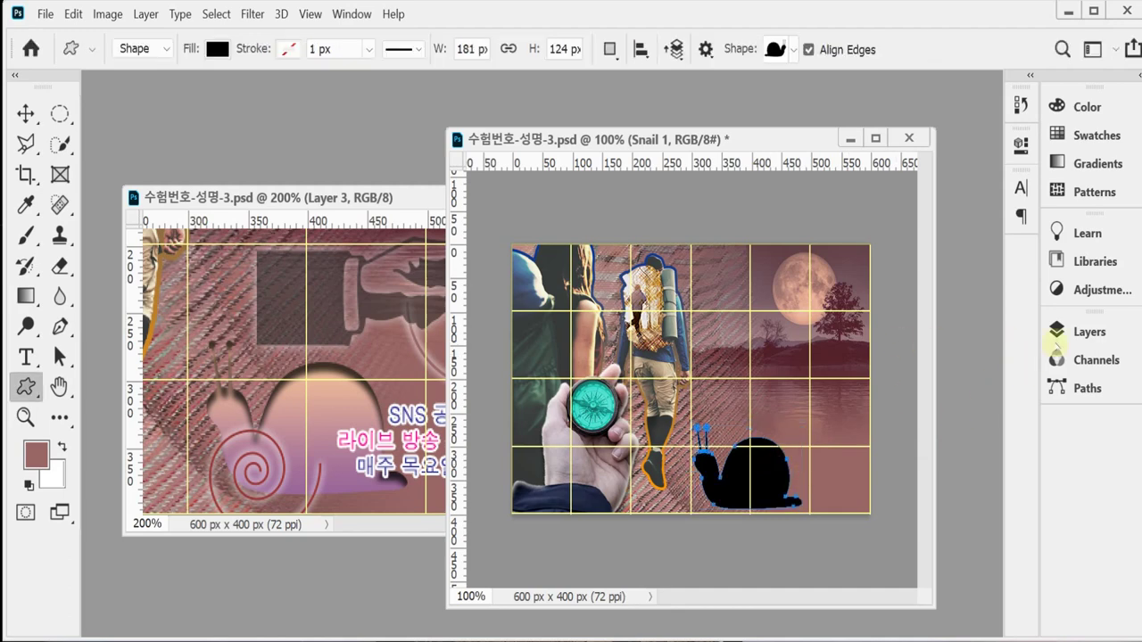
Change the snail shape's fill color to light pink, f5d5d5
{"action": "left_click", "coordinate": [1057, 331]}
{"action": "double_click", "coordinate": [834, 501]}
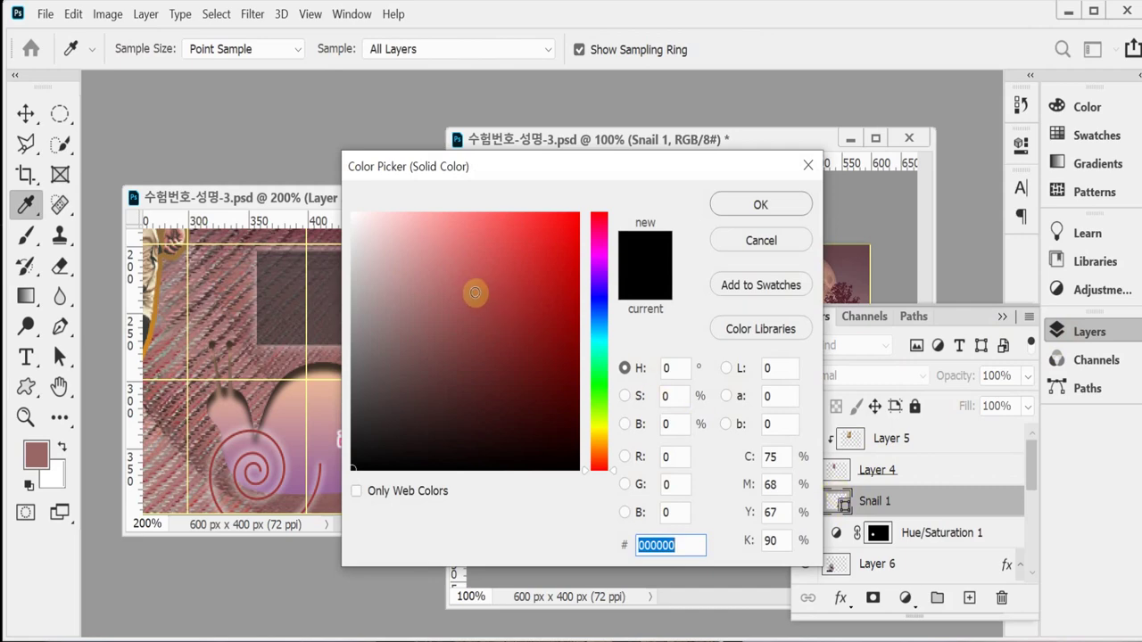
{"action": "left_click_drag", "start_coordinate": [450, 166], "coordinate": [527, 131]}
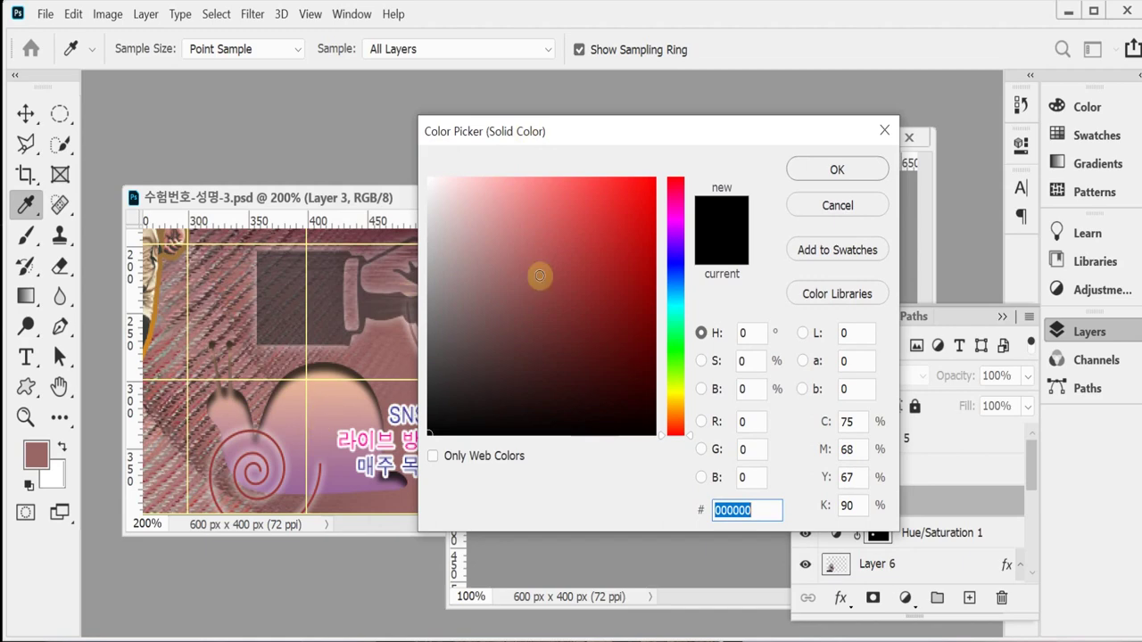
{"action": "left_click", "coordinate": [457, 187]}
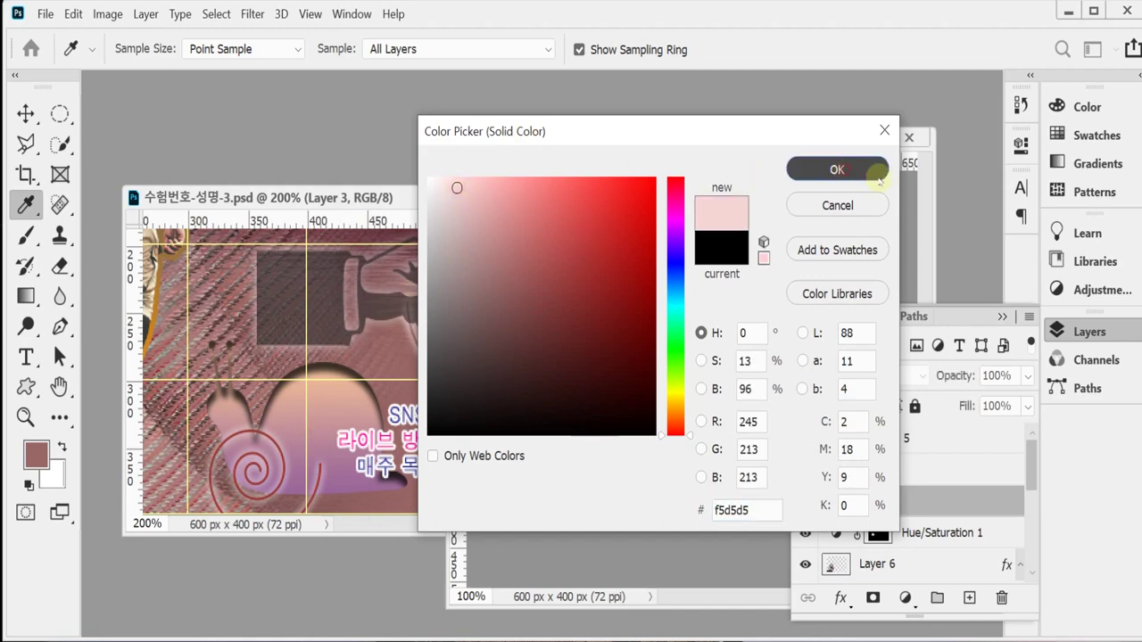
{"action": "left_click", "coordinate": [847, 170]}
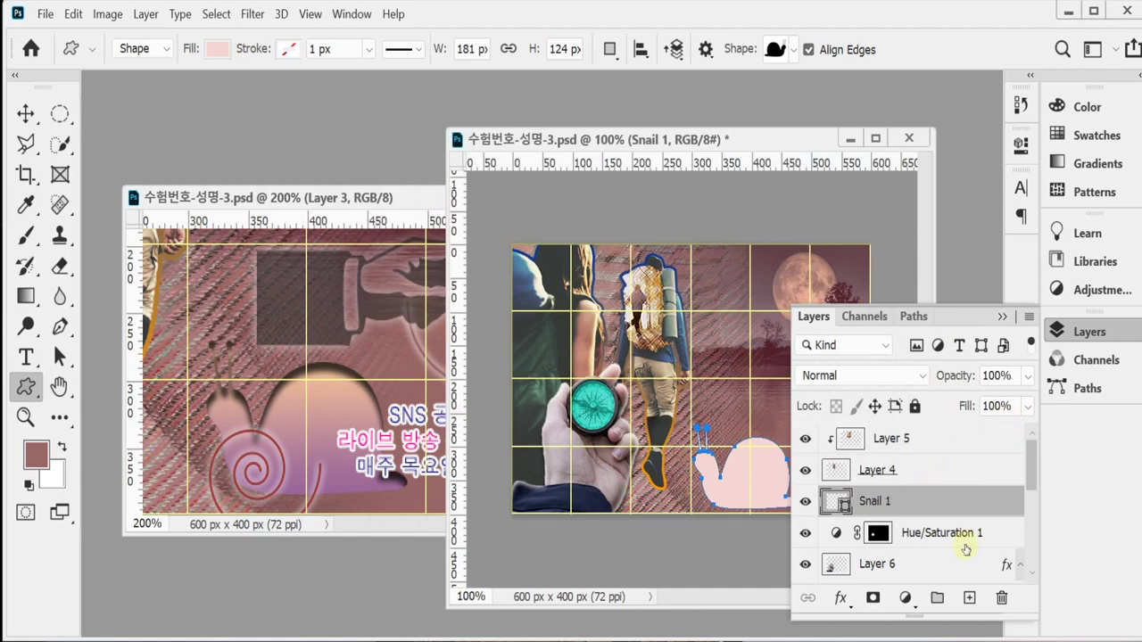
Add an inner shadow to the snail shape with a distance of 7 px and a size of 5 px
{"action": "left_click", "coordinate": [841, 600]}
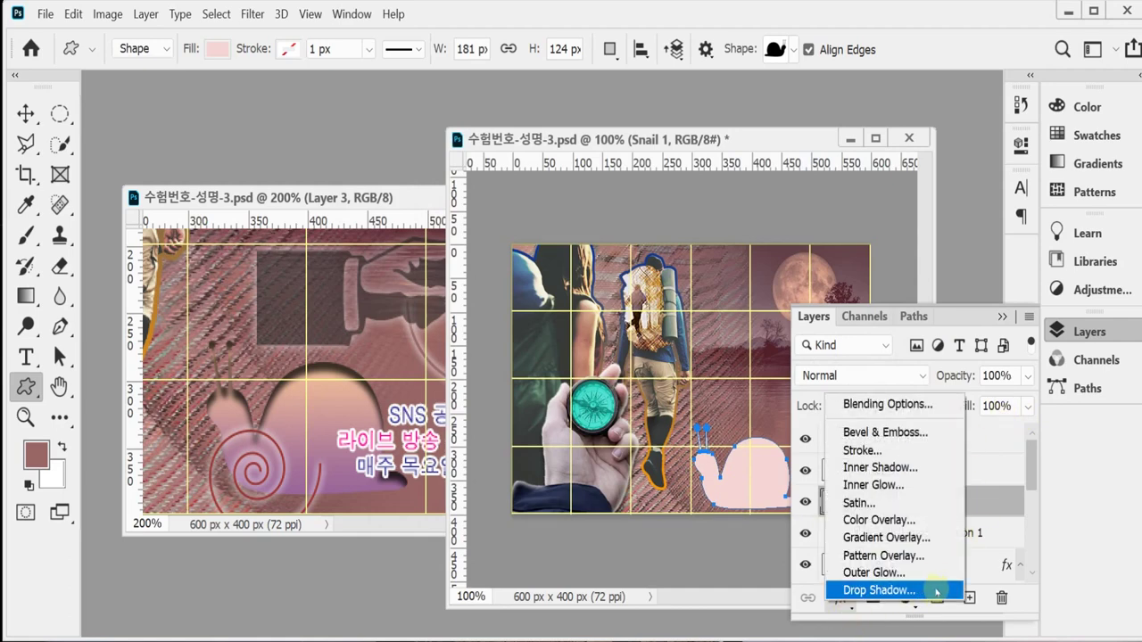
{"action": "left_click", "coordinate": [943, 468]}
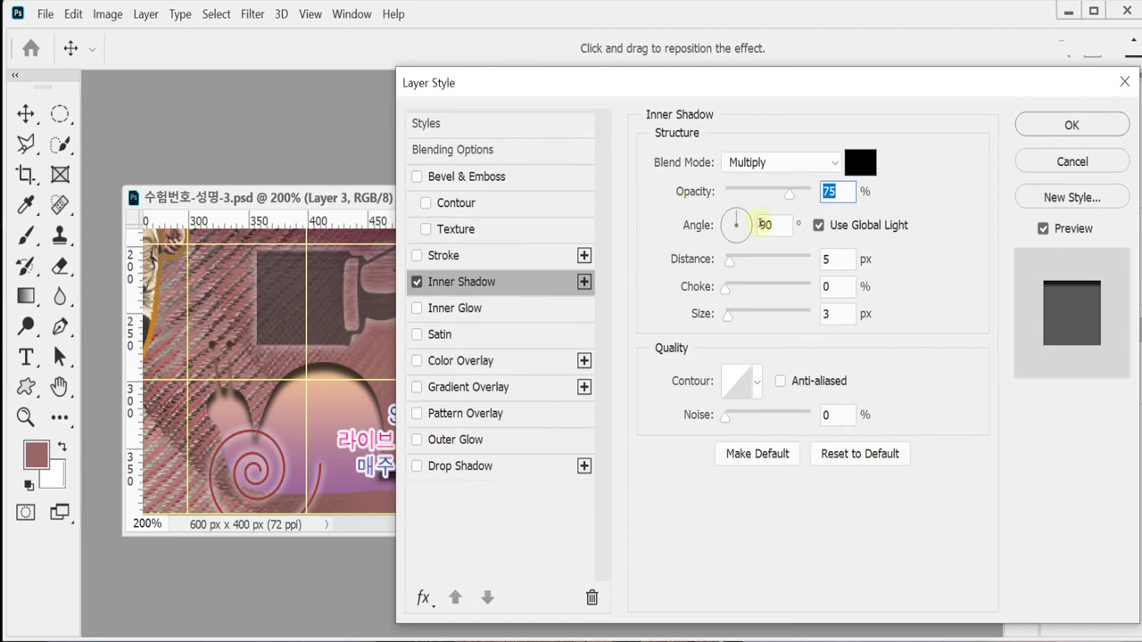
{"action": "left_click", "coordinate": [830, 259]}
{"action": "type", "text": "7"}
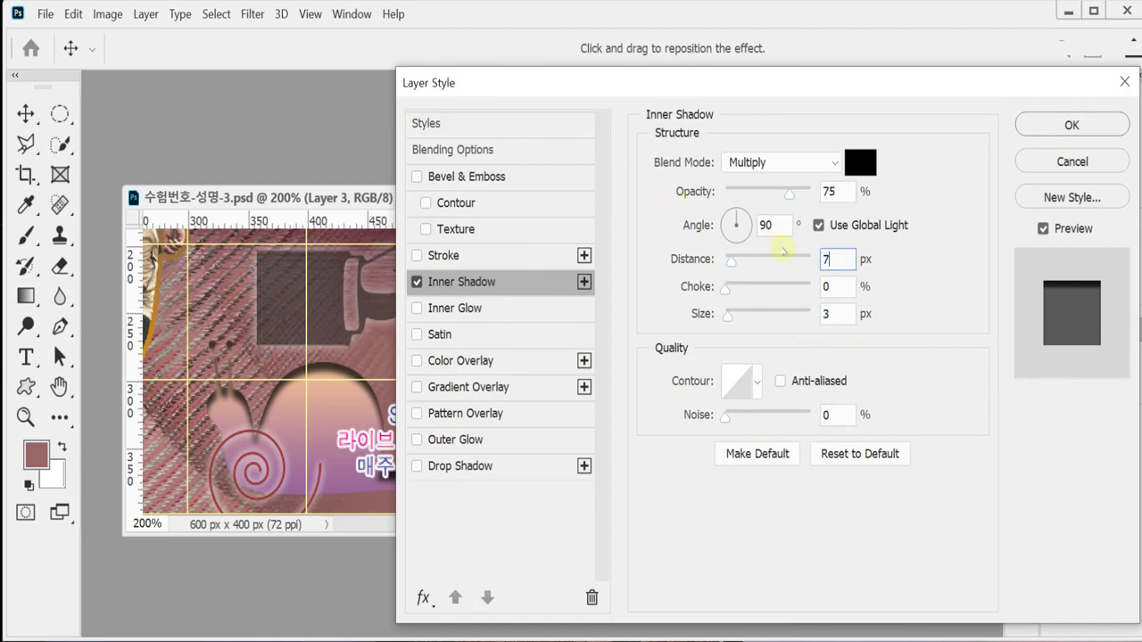
{"action": "left_click", "coordinate": [836, 310]}
{"action": "type", "text": "5"}
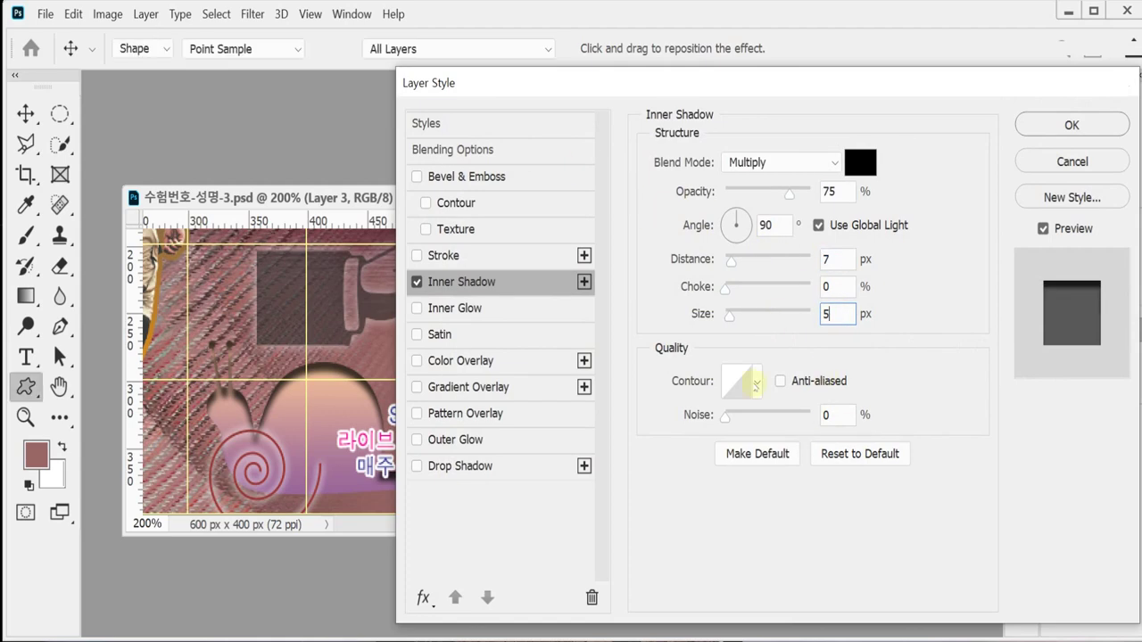
{"action": "key", "text": "Return"}
Add a gradient overlay to the snail, without a drop shadow, starting with color 969 and with the white middle stop removed
{"action": "left_click", "coordinate": [840, 600]}
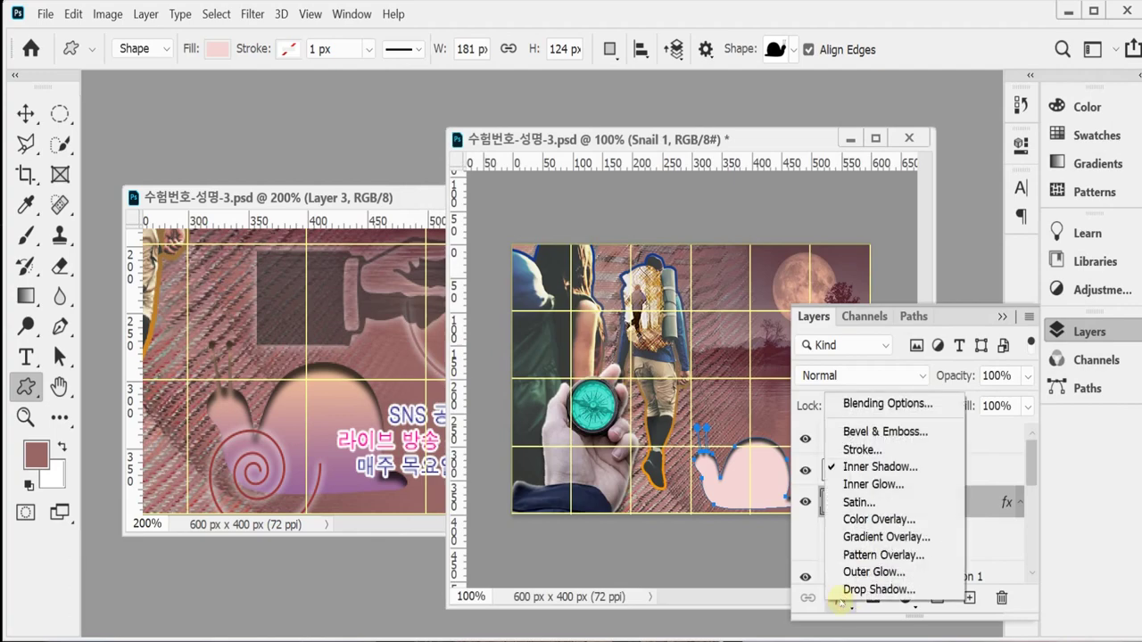
{"action": "key", "text": "Escape"}
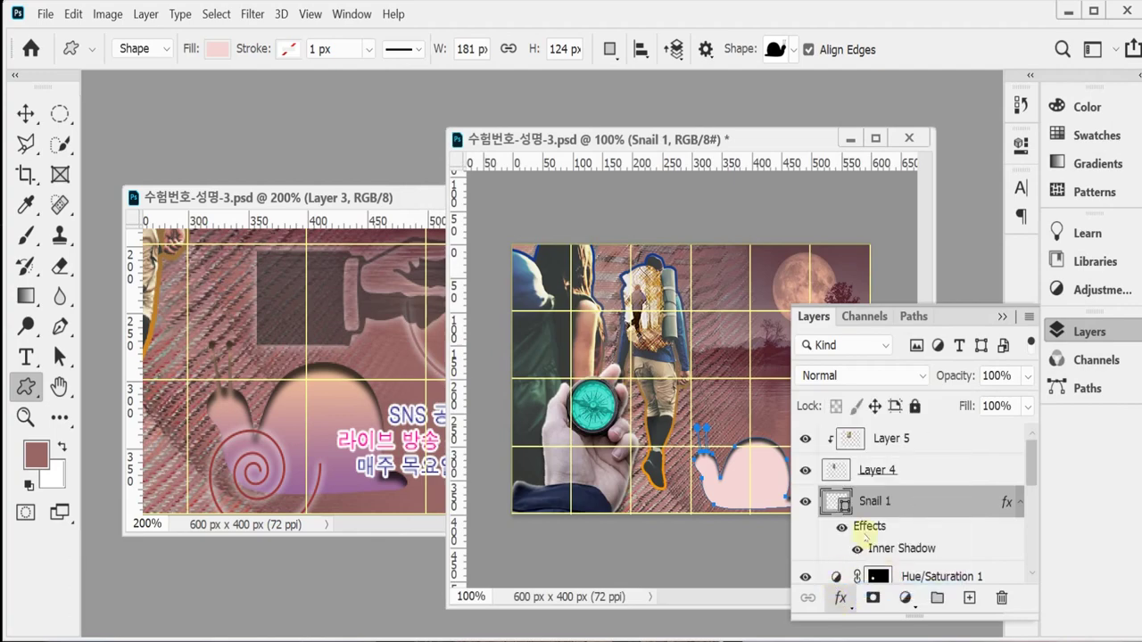
{"action": "left_click", "coordinate": [841, 598]}
{"action": "left_click", "coordinate": [854, 471]}
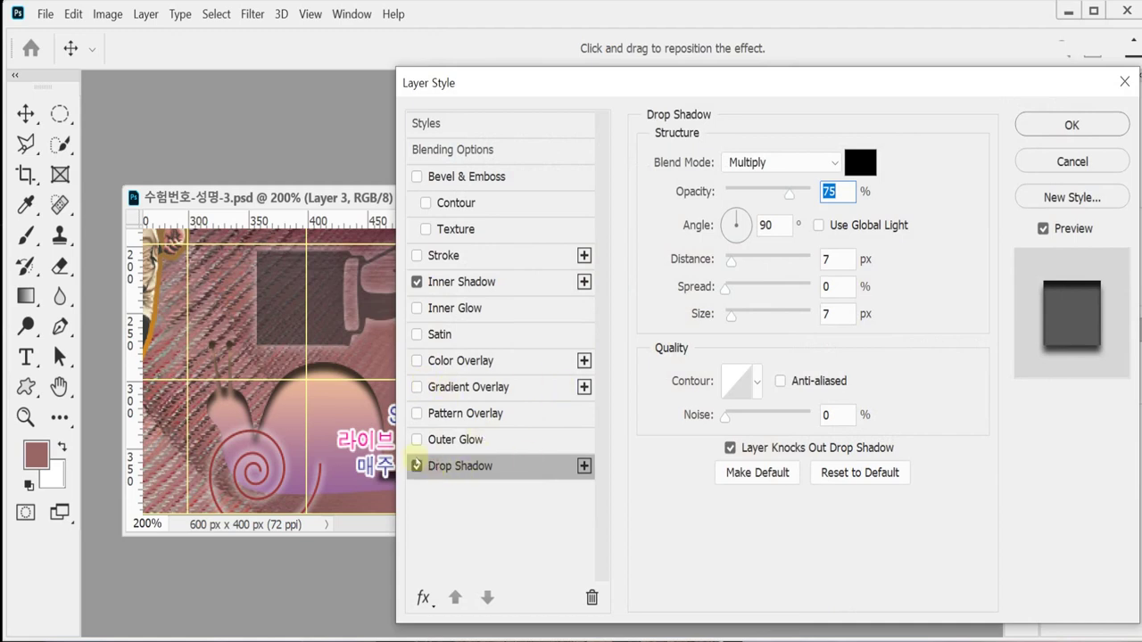
{"action": "left_click", "coordinate": [416, 465]}
{"action": "left_click", "coordinate": [466, 388]}
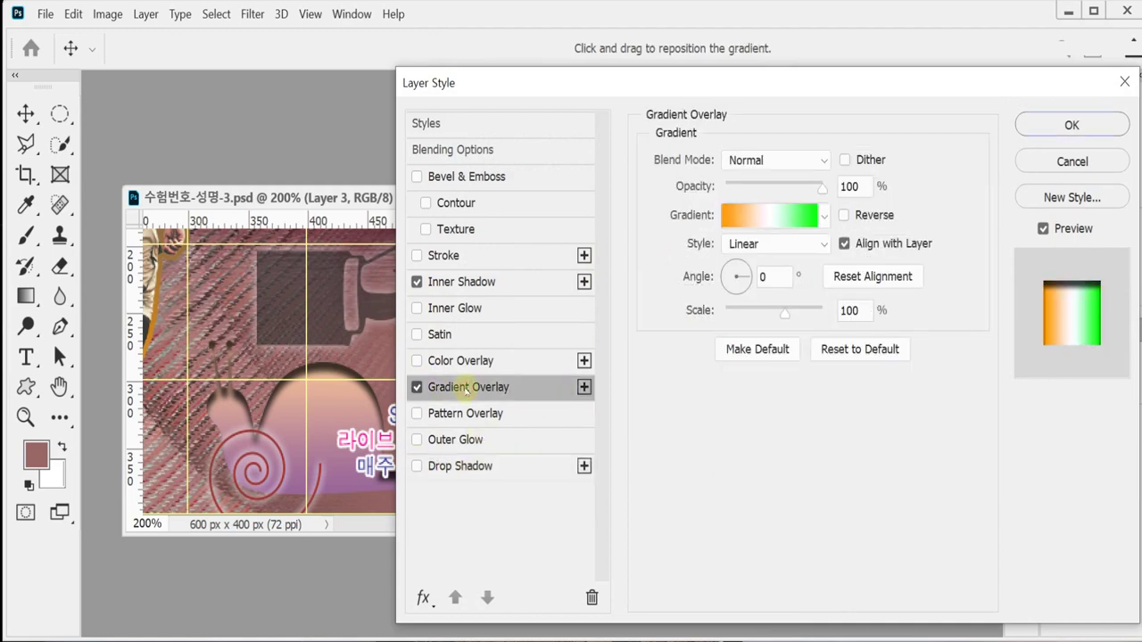
{"action": "left_click", "coordinate": [756, 218]}
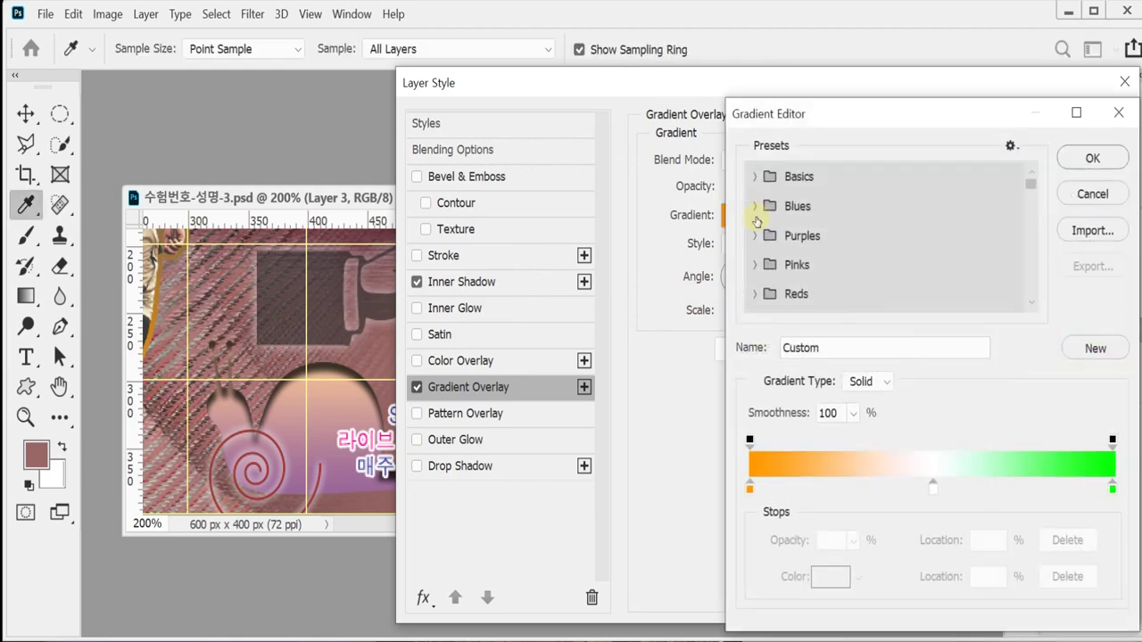
{"action": "left_click", "coordinate": [749, 490]}
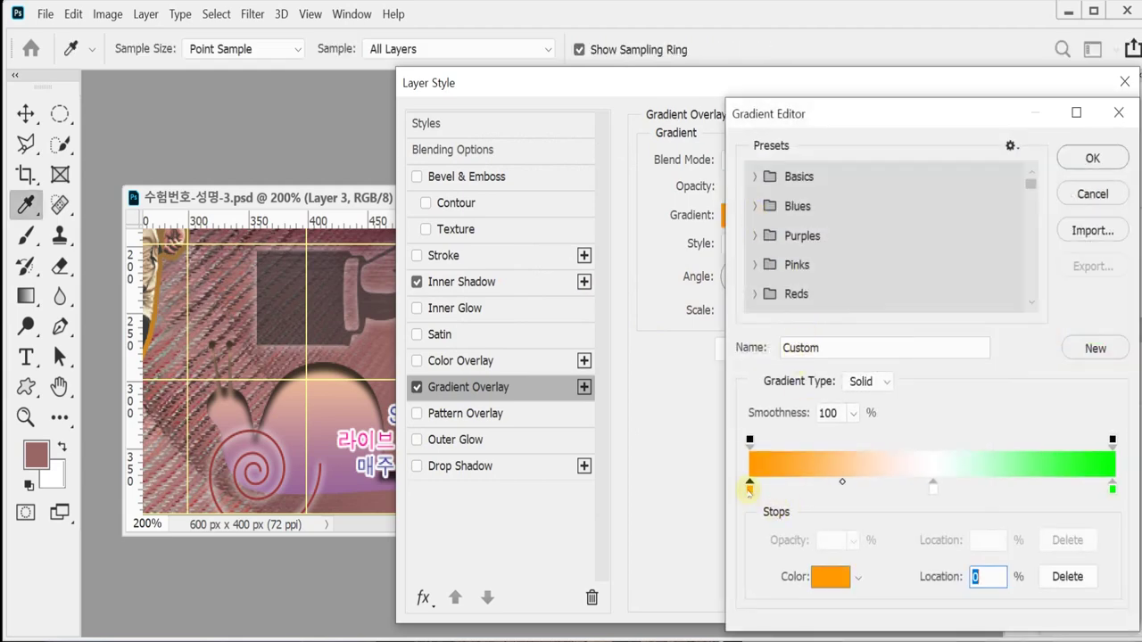
{"action": "double_click", "coordinate": [749, 490]}
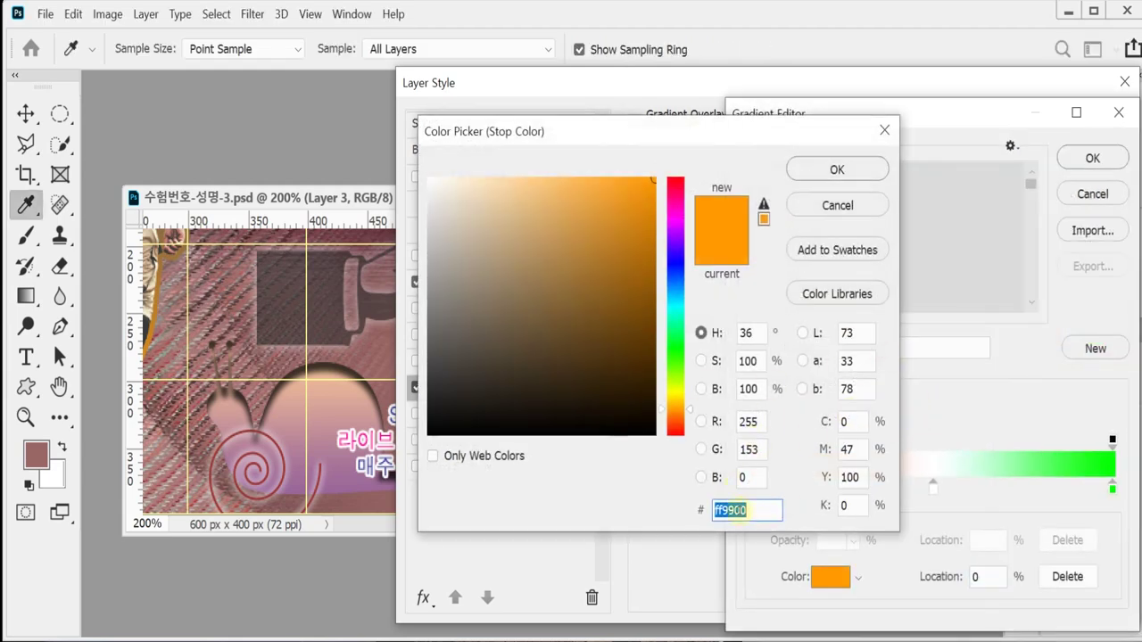
{"action": "type", "text": "969"}
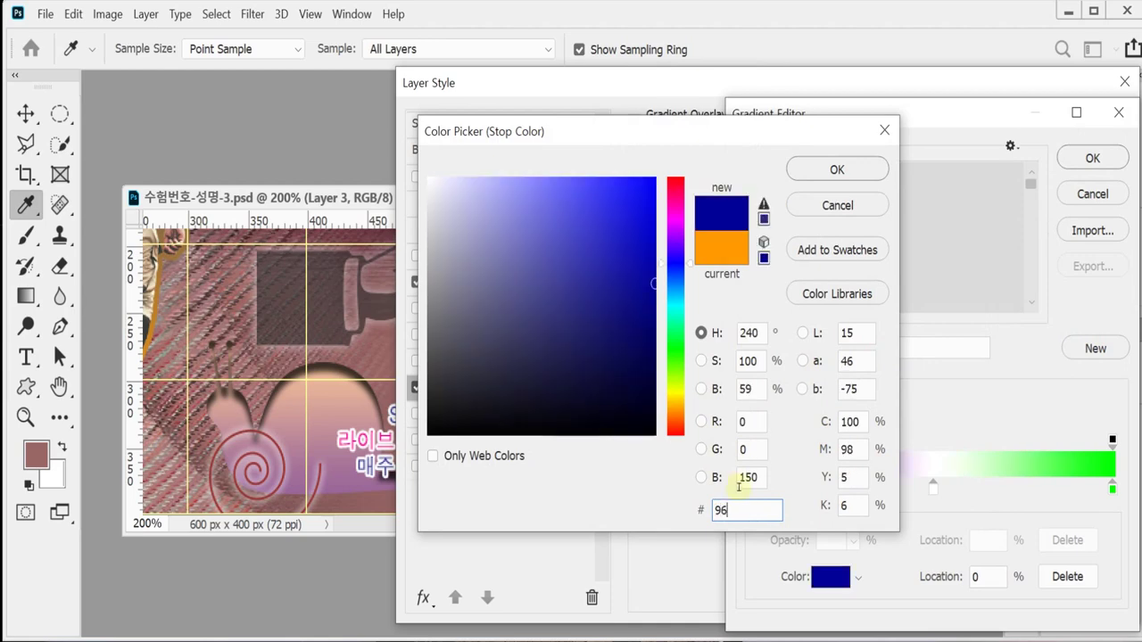
{"action": "left_click", "coordinate": [855, 169]}
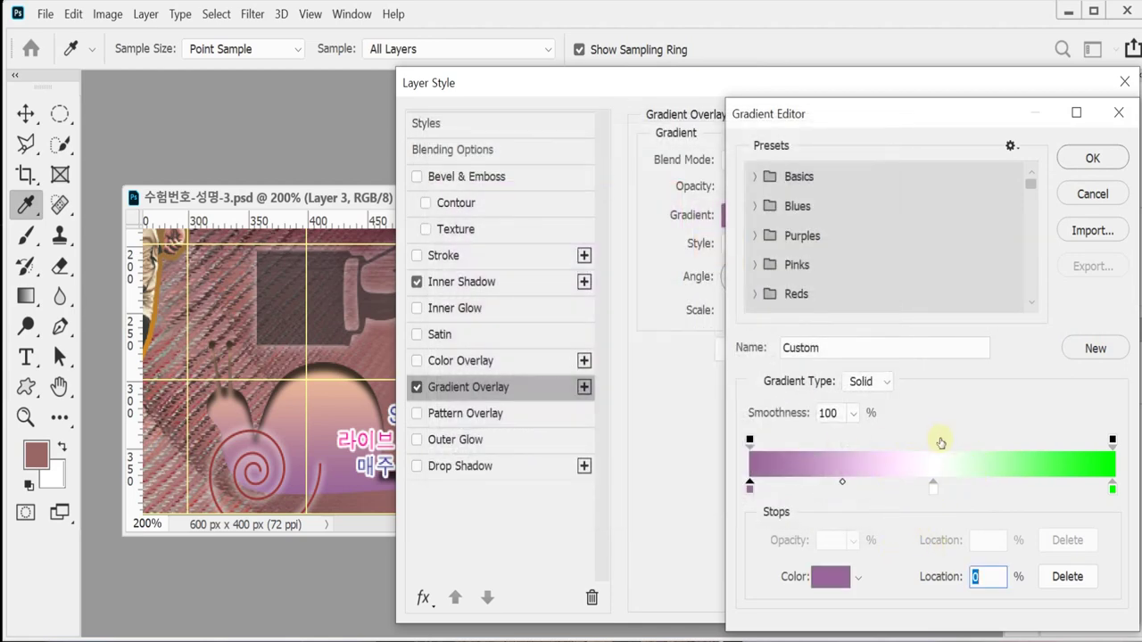
{"action": "left_click_drag", "start_coordinate": [933, 488], "coordinate": [933, 530]}
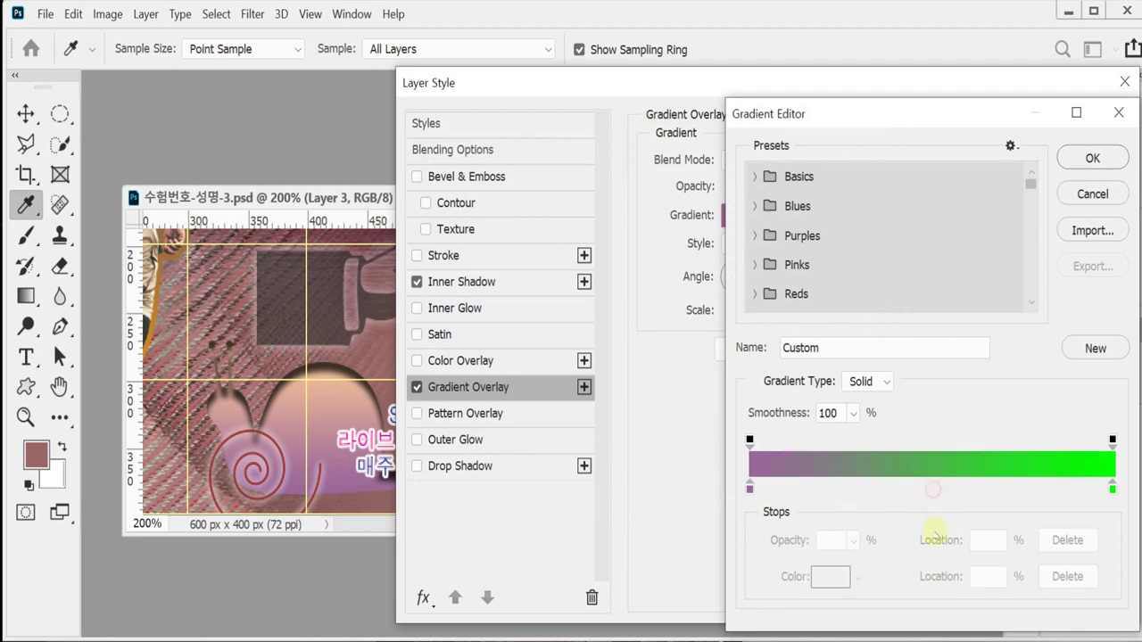
Set the gradient's end stop to color fc9 and run the overlay vertically, with purple at the snail's base and peach above
{"action": "left_click", "coordinate": [1113, 489]}
{"action": "double_click", "coordinate": [1112, 489]}
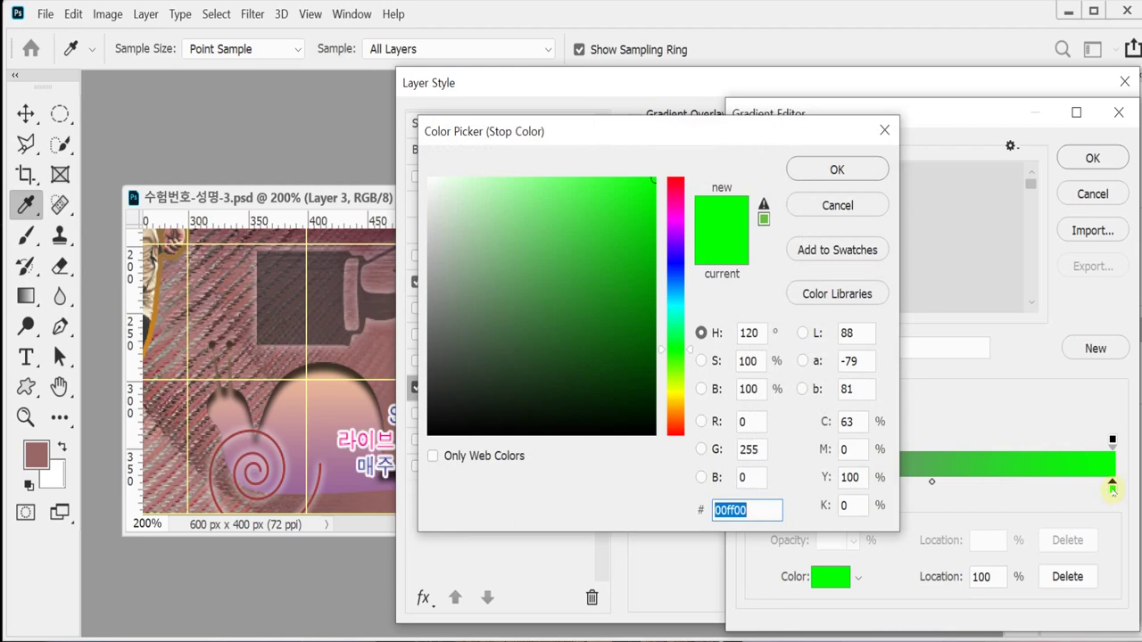
{"action": "type", "text": "FC"}
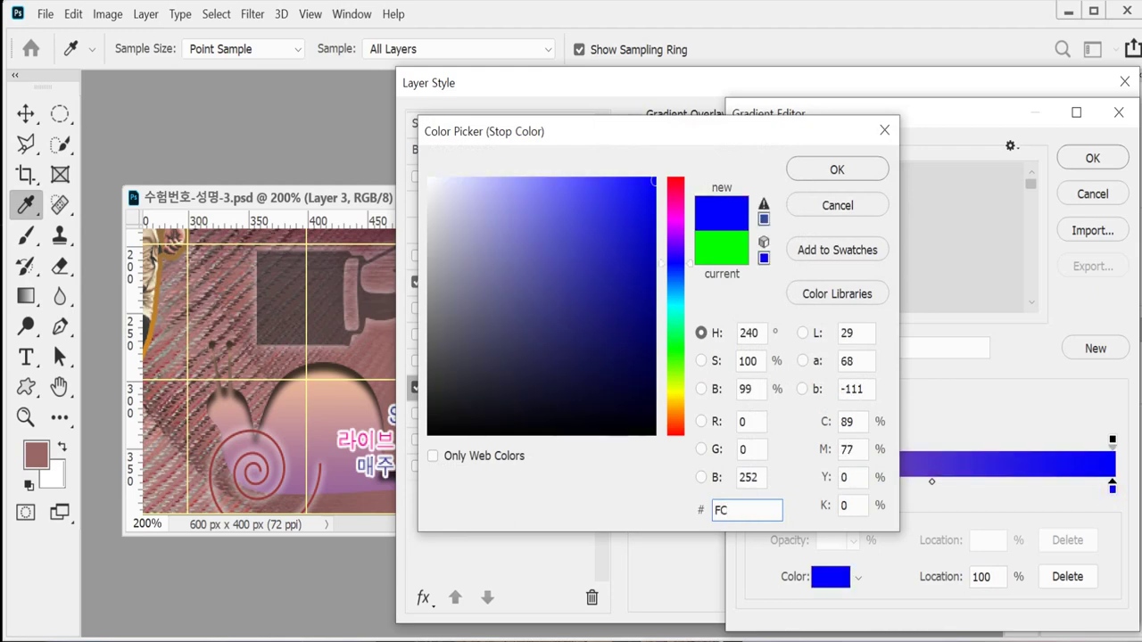
{"action": "type", "text": "9"}
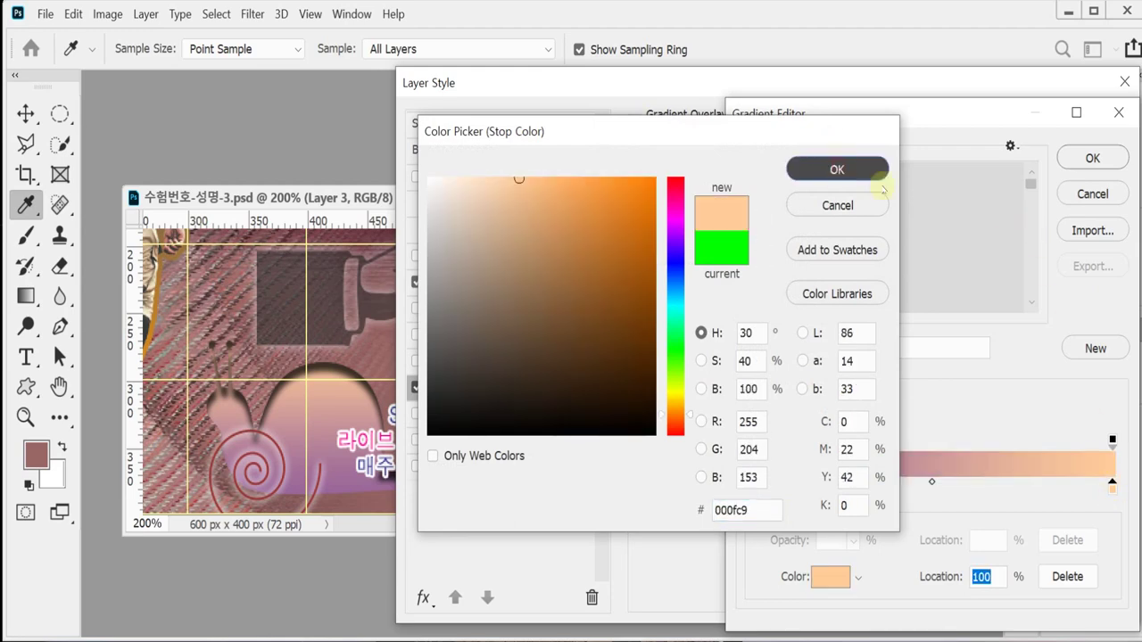
{"action": "left_click", "coordinate": [878, 176]}
{"action": "left_click", "coordinate": [1090, 157]}
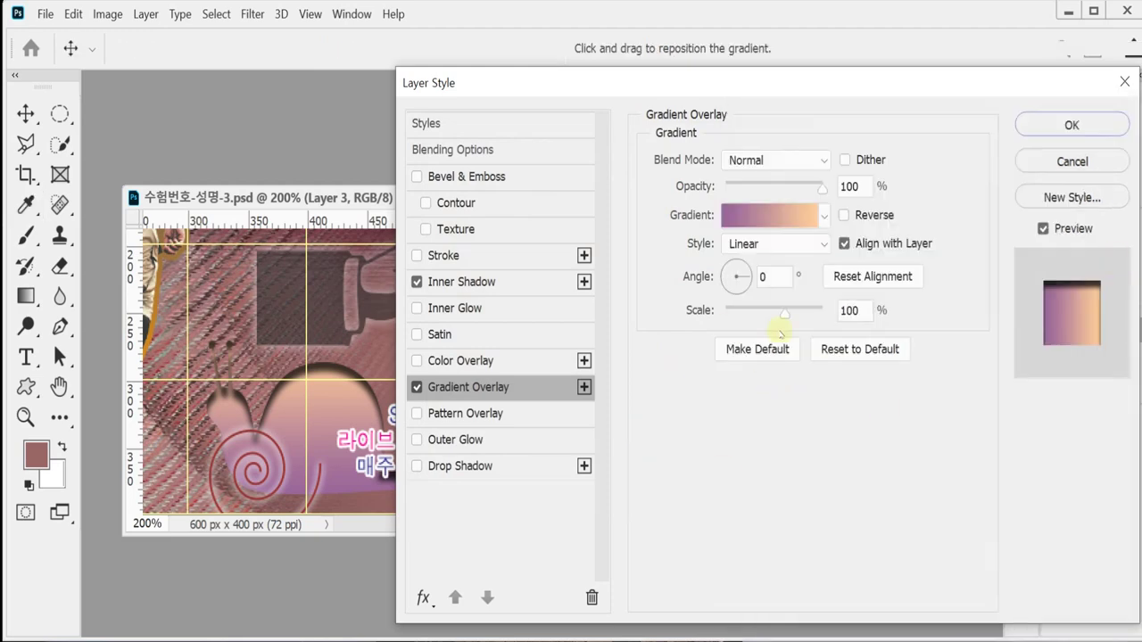
{"action": "left_click", "coordinate": [783, 275]}
{"action": "type", "text": "0"}
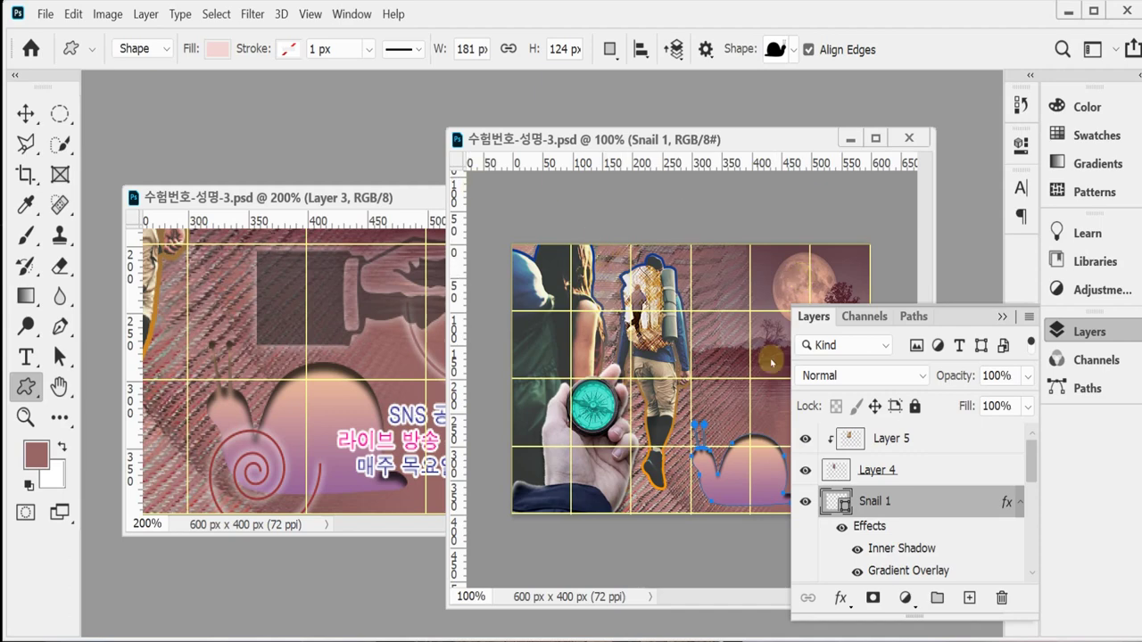
Choose the Spiral custom shape from the legacy Ornaments shapes
{"action": "left_click", "coordinate": [792, 53]}
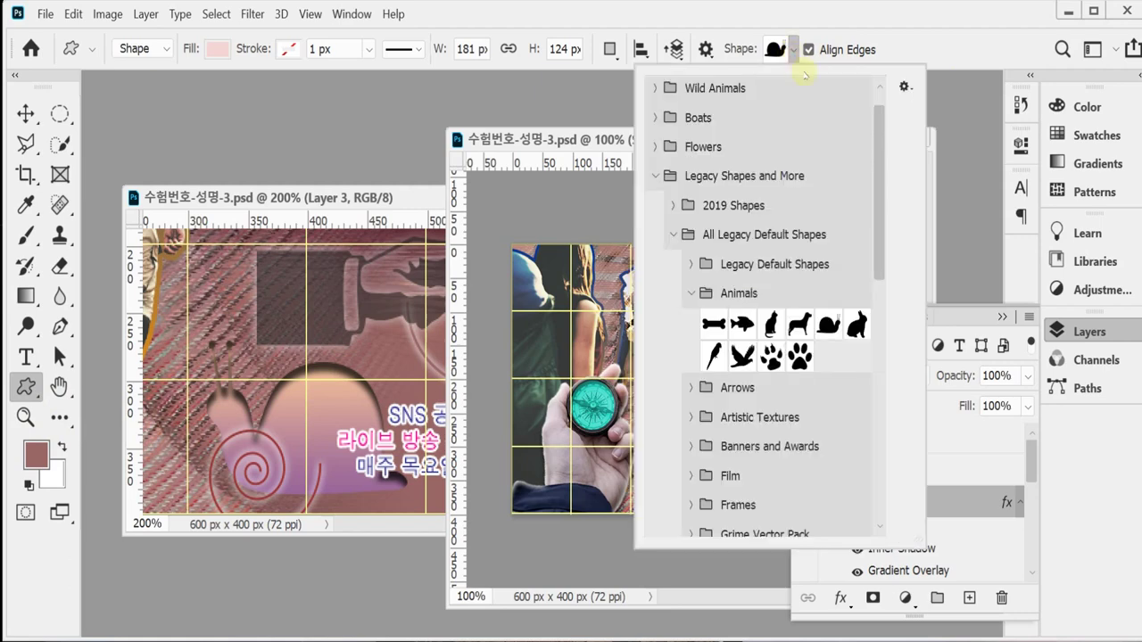
{"action": "left_click", "coordinate": [691, 292]}
{"action": "scroll", "coordinate": [788, 419], "scroll_direction": "down", "scroll_amount": 2}
{"action": "left_click", "coordinate": [788, 428]}
{"action": "scroll", "coordinate": [777, 428], "scroll_direction": "down", "scroll_amount": 2}
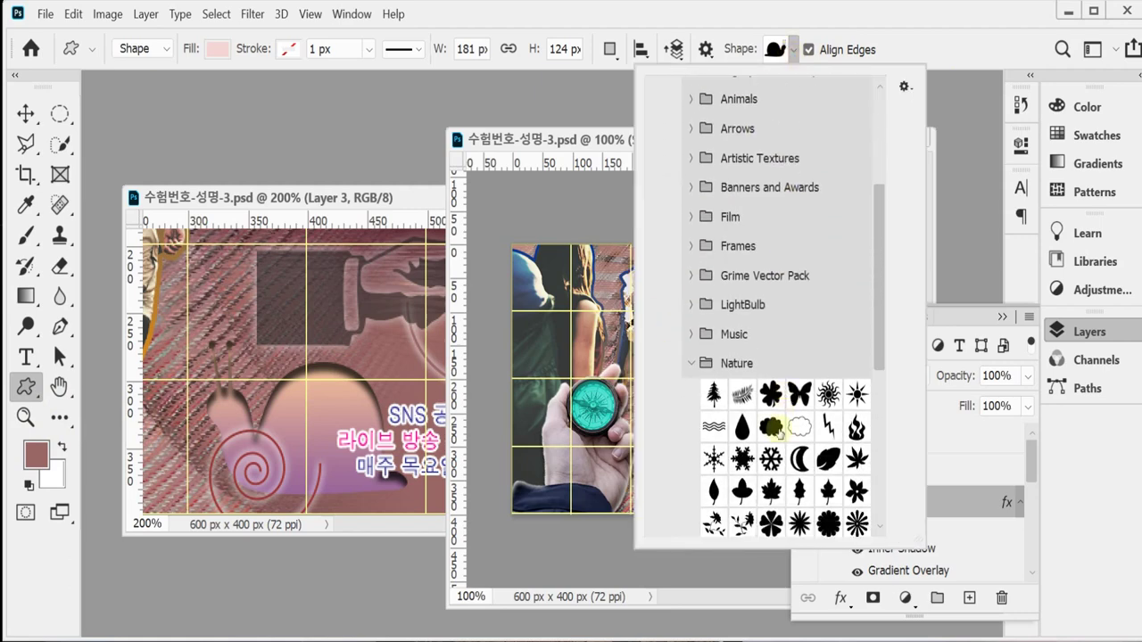
{"action": "left_click", "coordinate": [693, 365]}
{"action": "scroll", "coordinate": [695, 367], "scroll_direction": "down", "scroll_amount": 2}
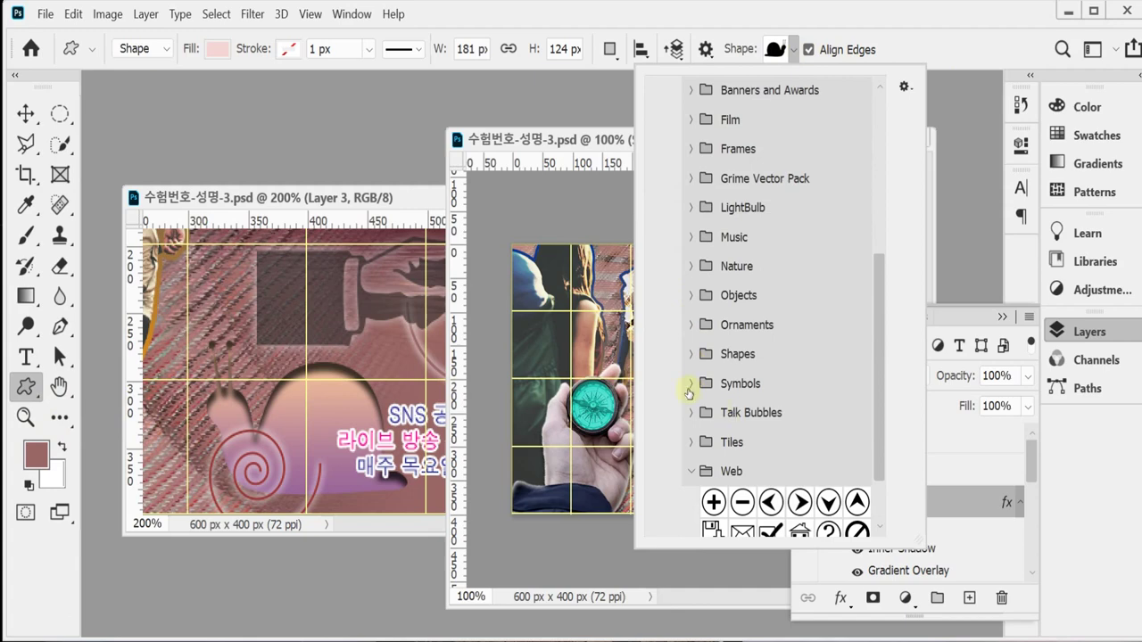
{"action": "left_click", "coordinate": [691, 324]}
{"action": "scroll", "coordinate": [799, 386], "scroll_direction": "down", "scroll_amount": 2}
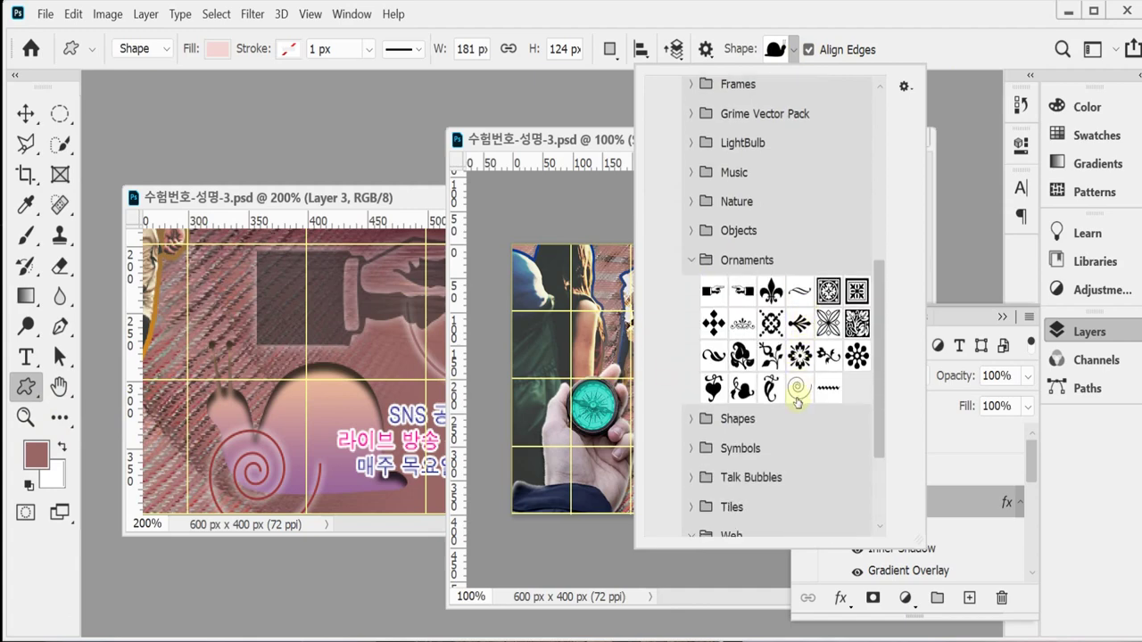
{"action": "left_click", "coordinate": [797, 390]}
{"action": "left_click", "coordinate": [705, 9]}
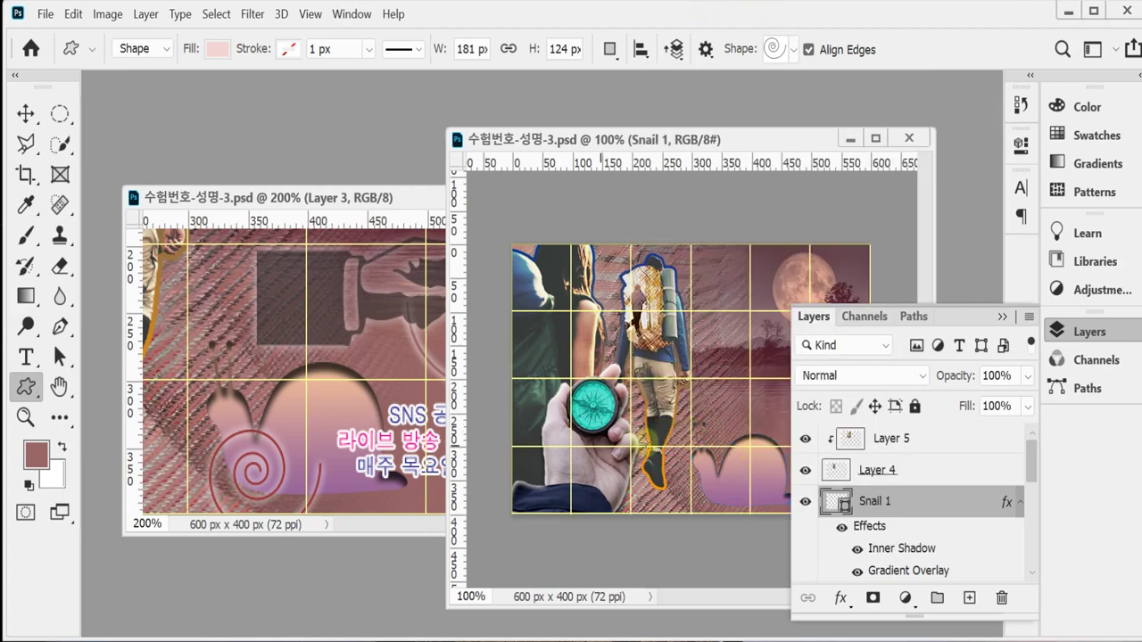
Draw a spiral over the front of the snail's body and scale it to about 106 × 87 px
{"action": "left_click_drag", "start_coordinate": [687, 461], "coordinate": [754, 521]}
{"action": "key", "text": "ctrl+t"}
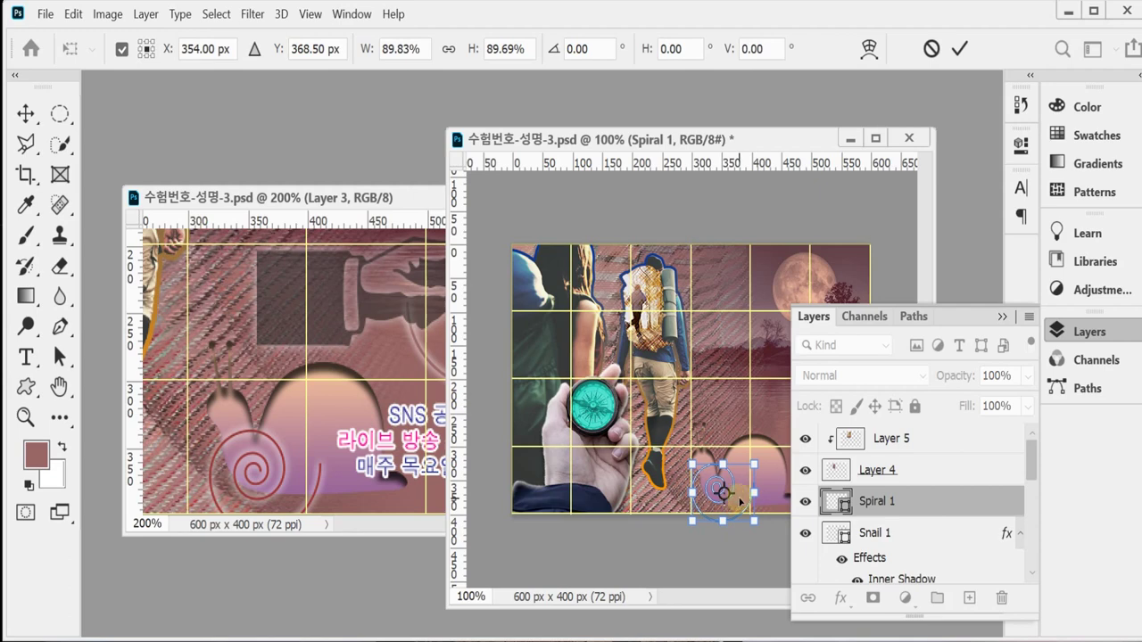
{"action": "key", "text": "Return"}
{"action": "key", "text": "ctrl+Return"}
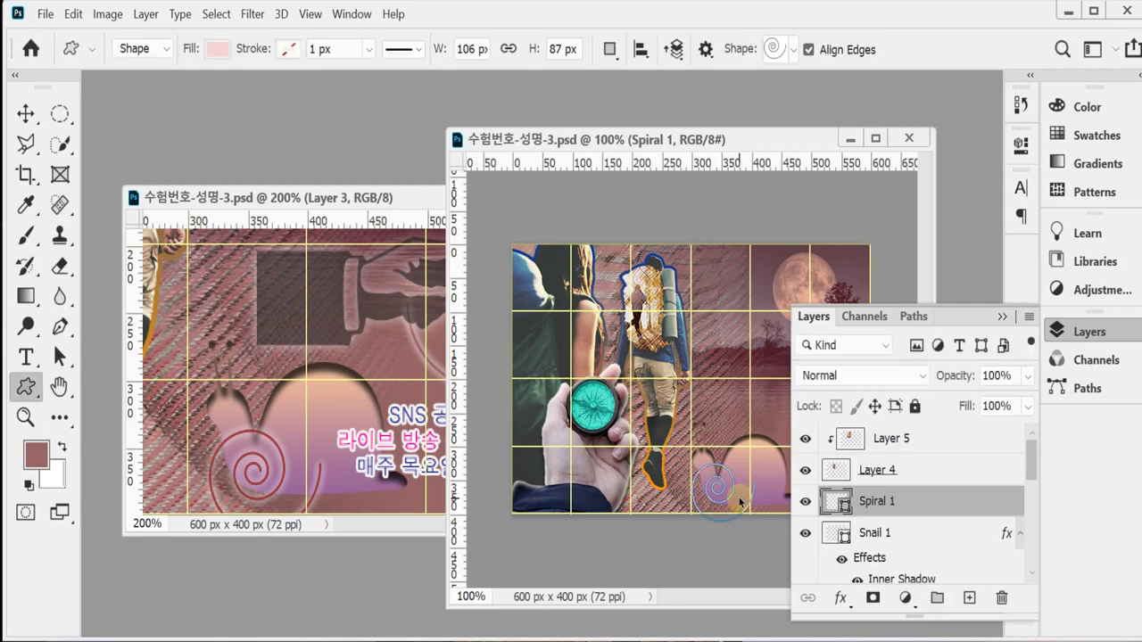
Shift the spiral about 11 px to the right over the snail's body
{"action": "mouse_move", "coordinate": [741, 502]}
{"action": "left_mouse_down"}
{"action": "mouse_move", "coordinate": [705, 473]}
{"action": "mouse_move", "coordinate": [721, 499]}
{"action": "left_mouse_up"}
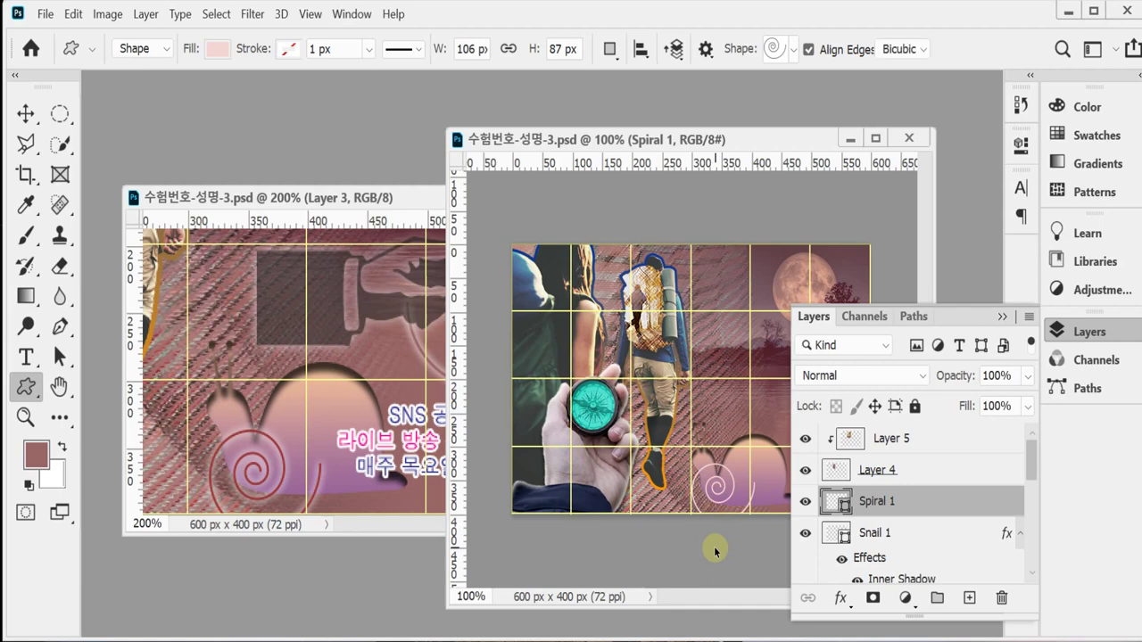
{"action": "key", "text": "ctrl+t"}
{"action": "key", "text": "shift+Right"}
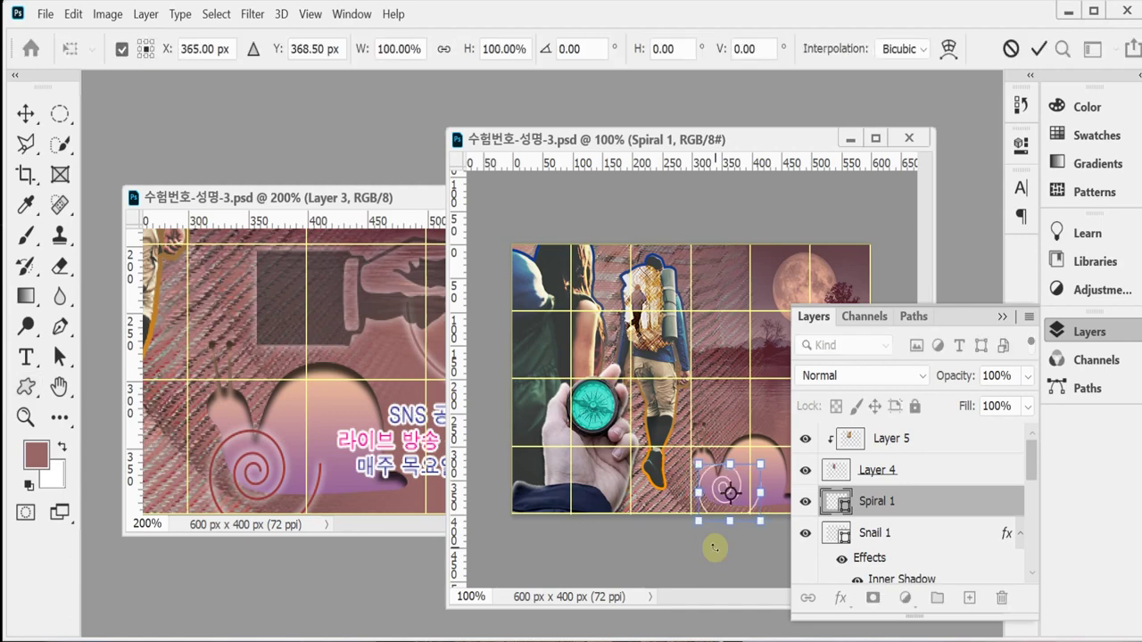
{"action": "key", "text": "Right"}
{"action": "key", "text": "Return"}
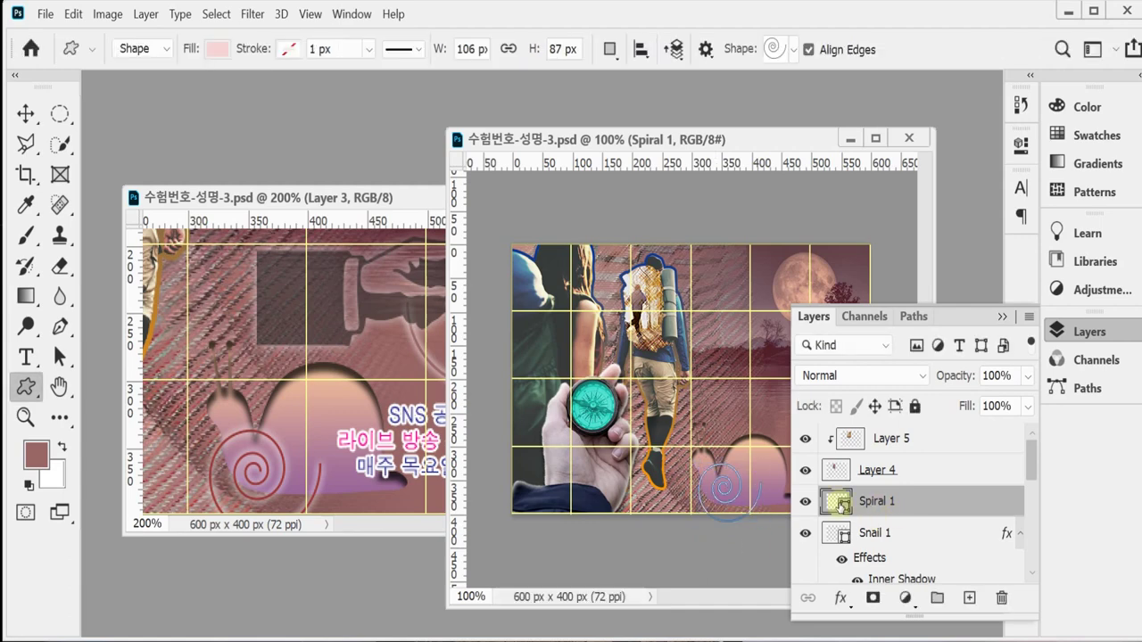
Change the spiral's fill color to 993333 and add a white outer glow with 75% opacity and a size of 7 px
{"action": "double_click", "coordinate": [841, 505]}
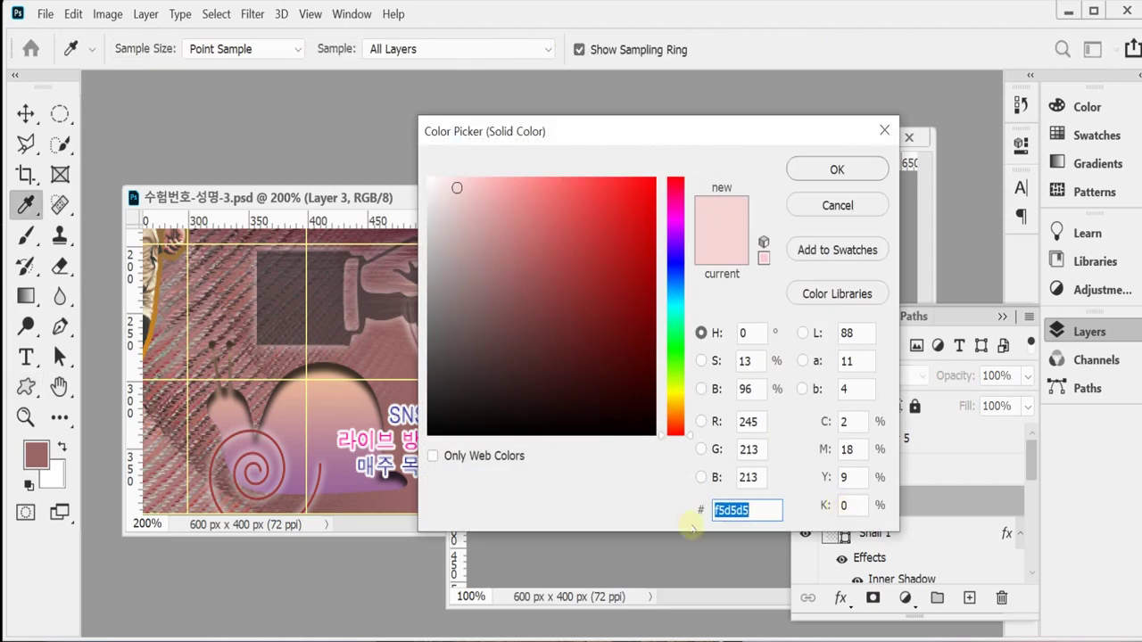
{"action": "type", "text": "993333"}
{"action": "key", "text": "Return"}
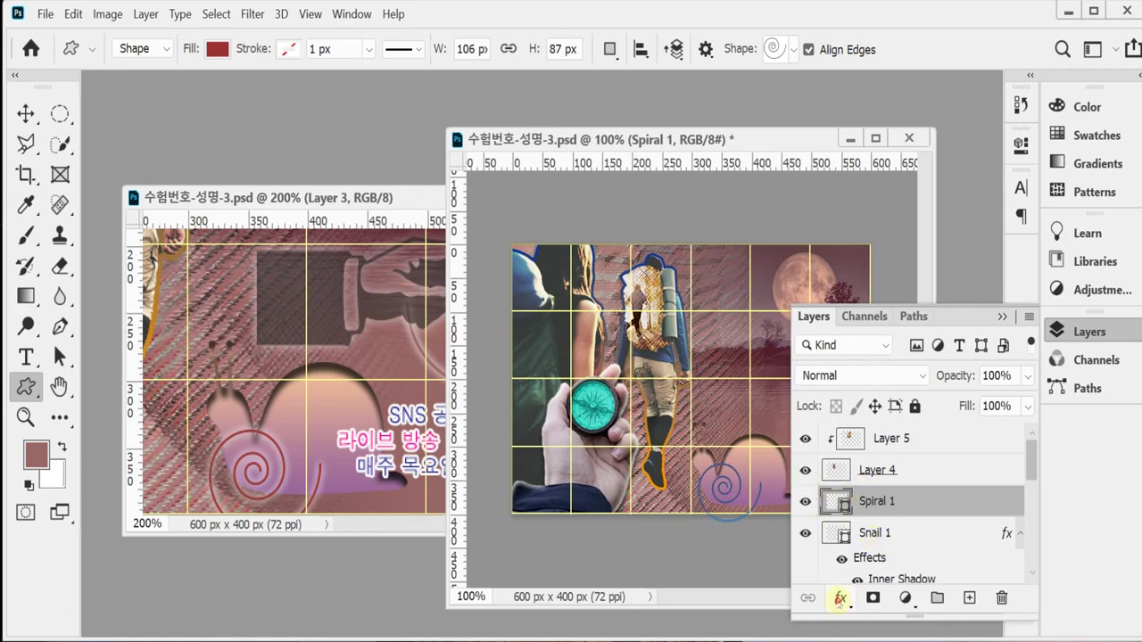
{"action": "left_click", "coordinate": [839, 599]}
{"action": "left_click", "coordinate": [855, 575]}
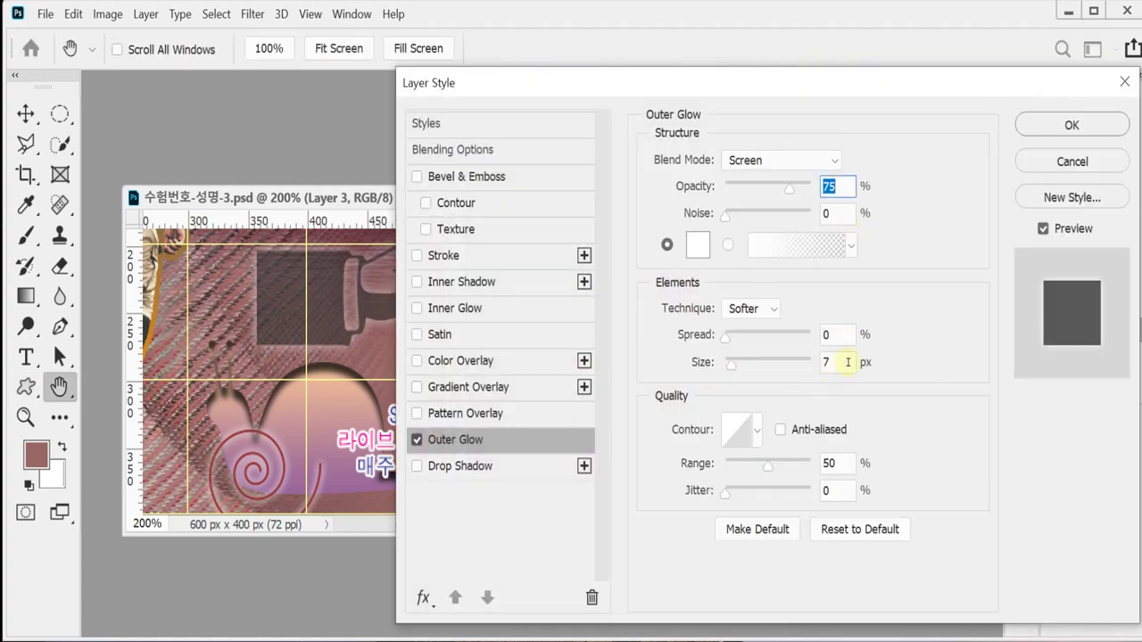
{"action": "left_click", "coordinate": [1050, 125]}
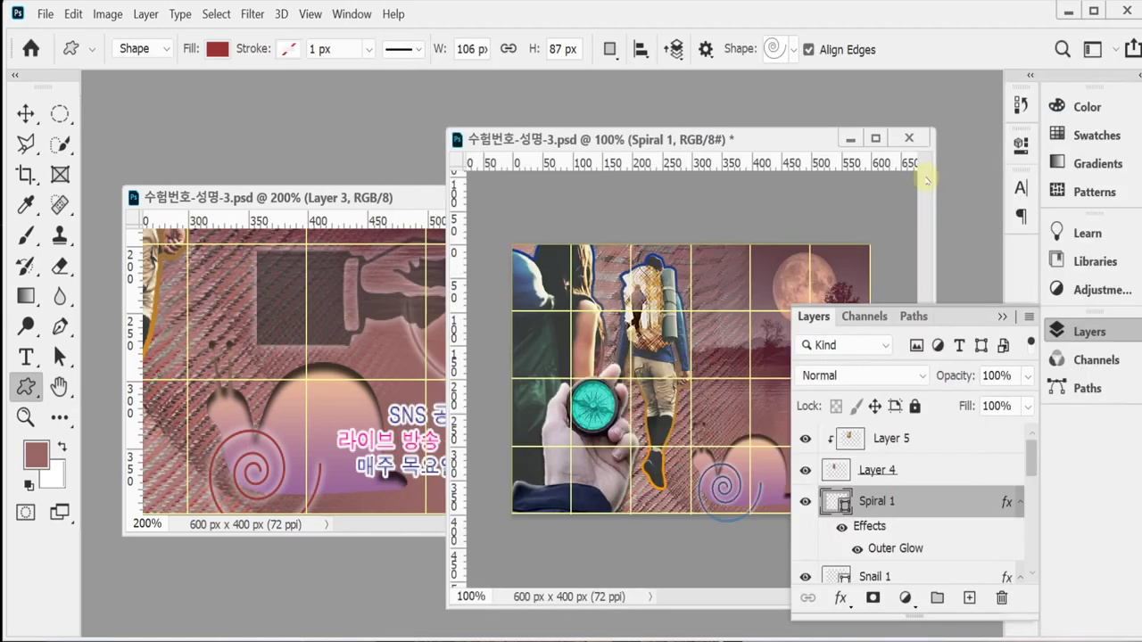
Check the full reference composite, and duplicate the spiral layer with its outer glow in the working document
{"action": "left_click", "coordinate": [400, 383]}
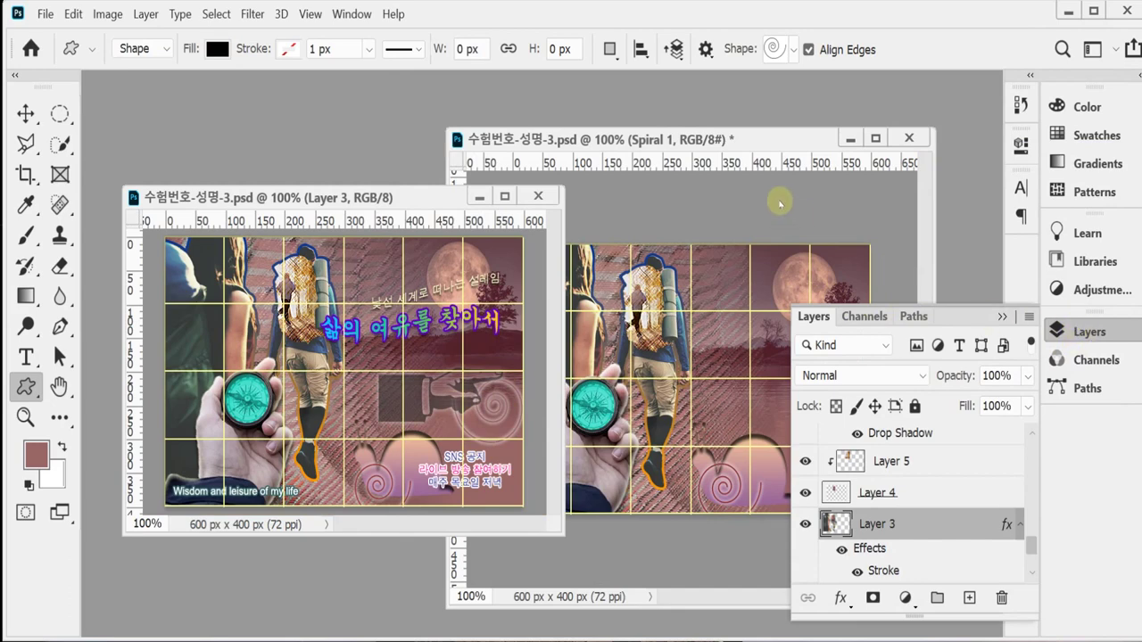
{"action": "left_click", "coordinate": [761, 172]}
{"action": "key", "text": "ctrl+j"}
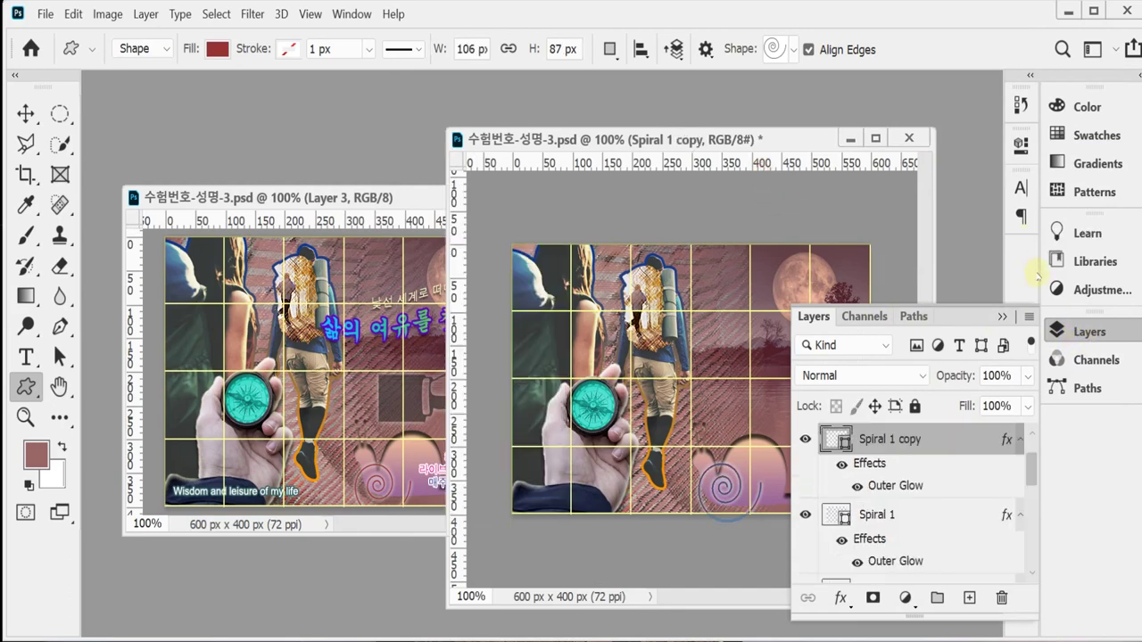
Move the duplicated spiral from the snail's body to the composite's right edge, over the water below the tree
{"action": "left_click", "coordinate": [1076, 327]}
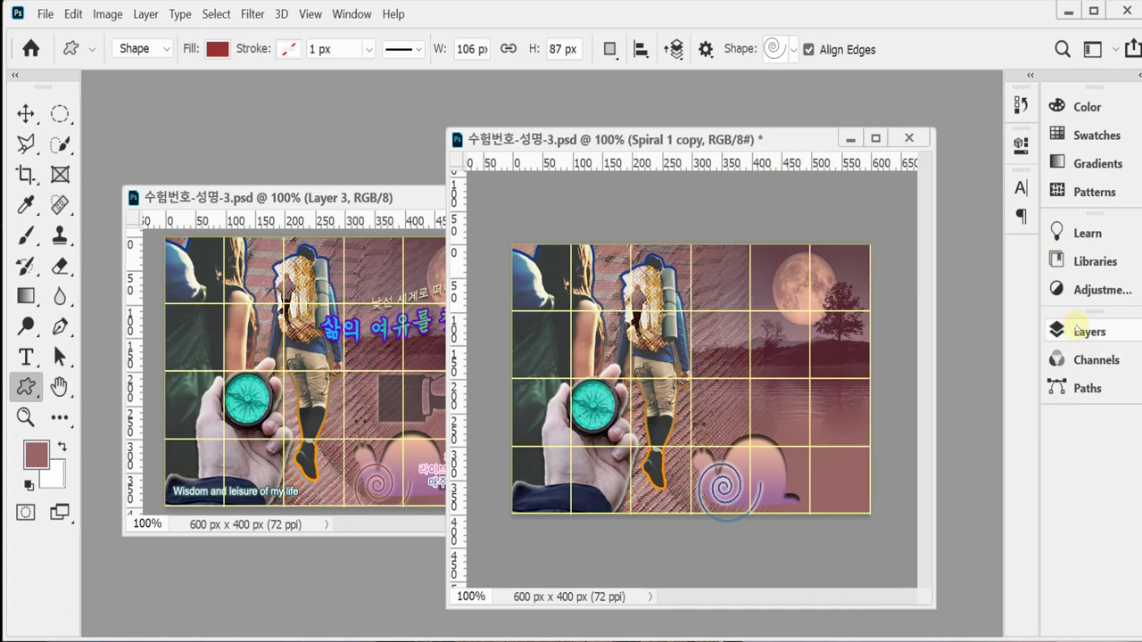
{"action": "key", "text": "ctrl+t"}
{"action": "left_click_drag", "start_coordinate": [600, 134], "coordinate": [685, 117]}
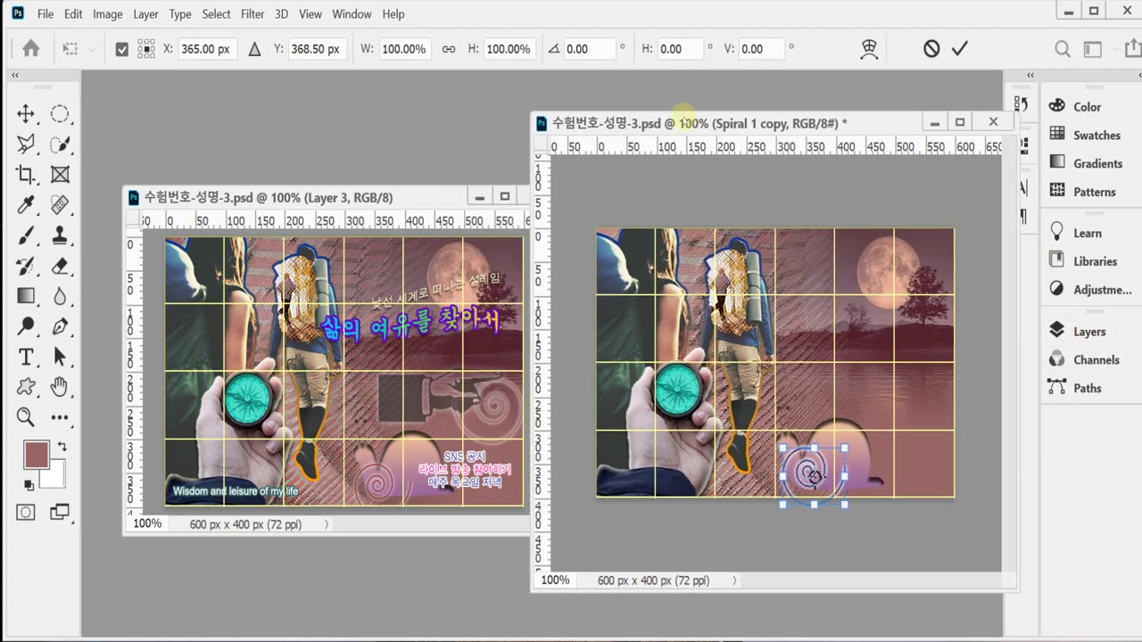
{"action": "left_click_drag", "start_coordinate": [785, 489], "coordinate": [924, 401]}
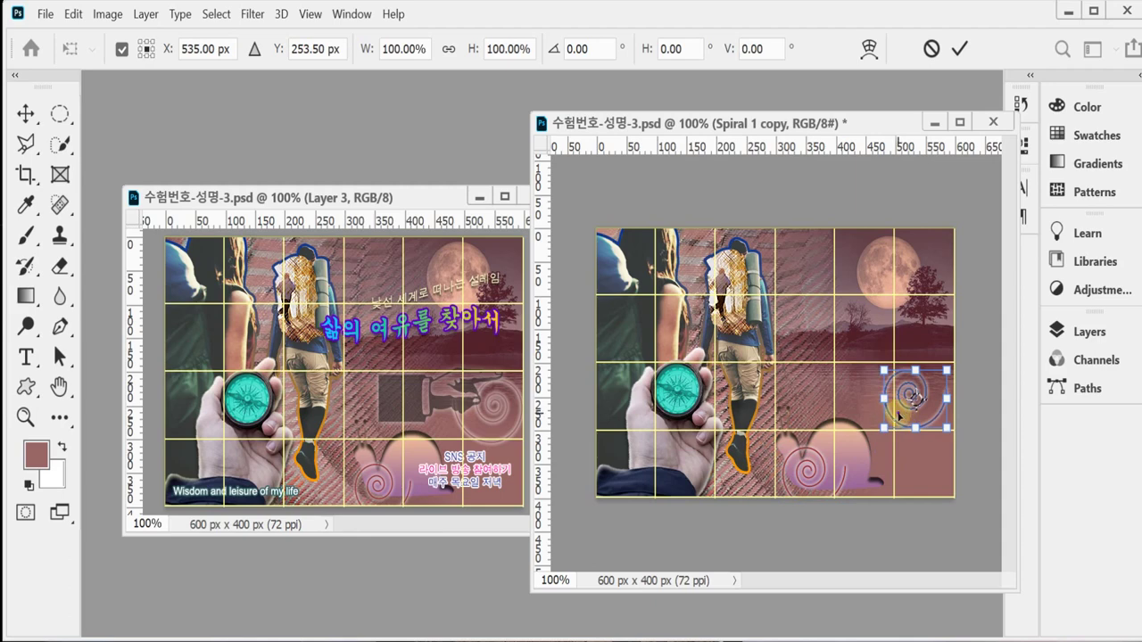
Flip the duplicated spiral horizontally and enlarge it to about 123 × 101 px
{"action": "right_click", "coordinate": [896, 411]}
{"action": "left_click", "coordinate": [948, 384]}
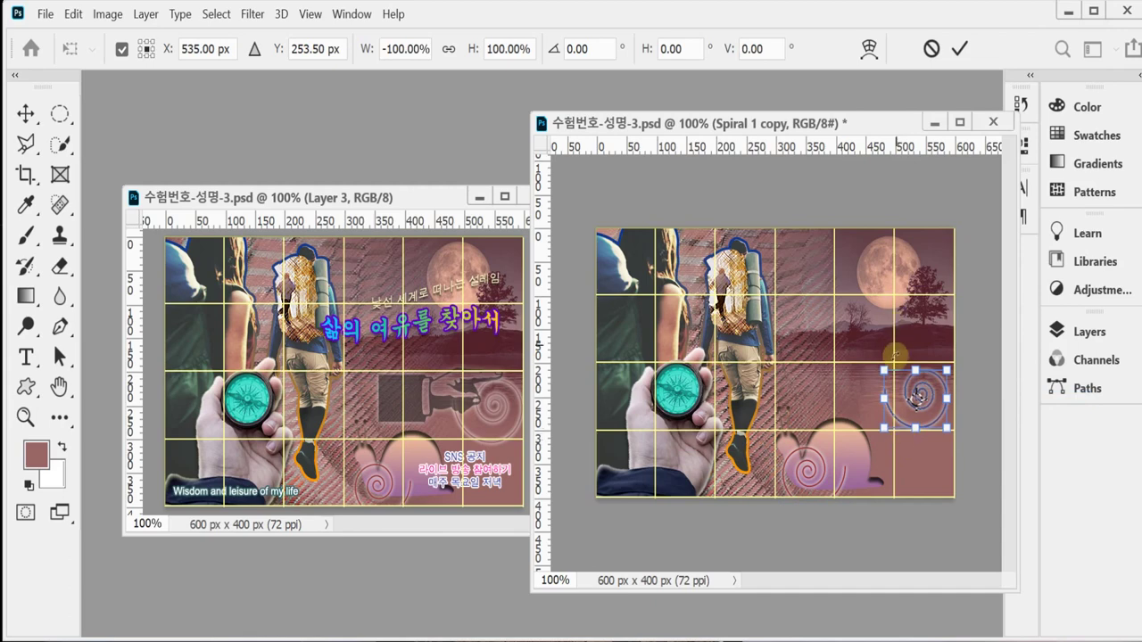
{"action": "left_click_drag", "start_coordinate": [883, 369], "coordinate": [875, 362]}
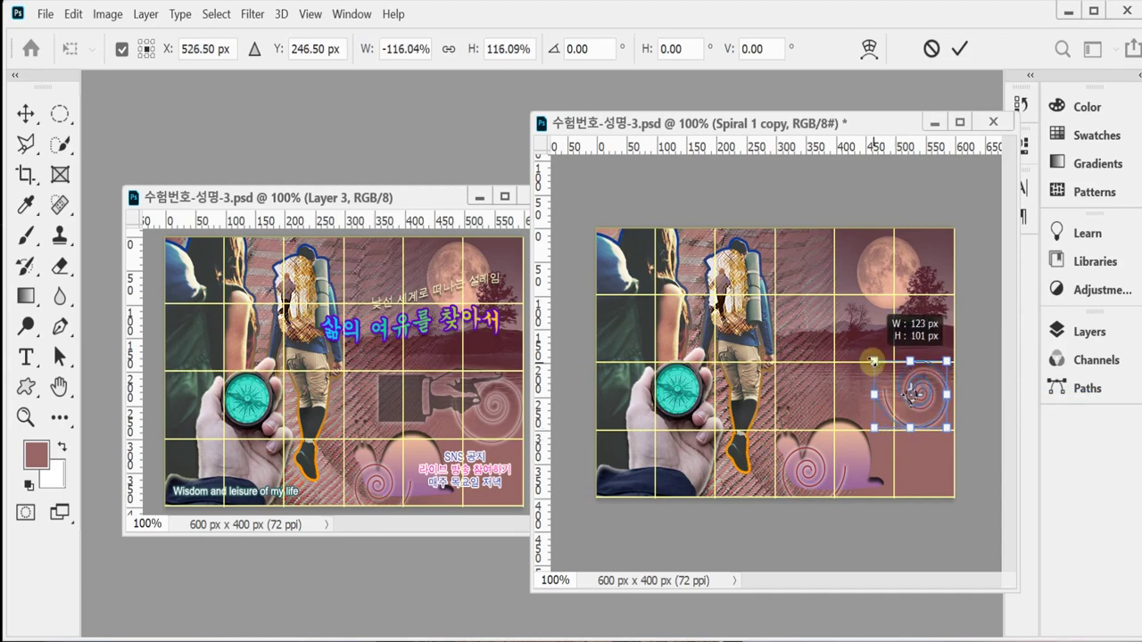
{"action": "left_click_drag", "start_coordinate": [939, 417], "coordinate": [944, 423]}
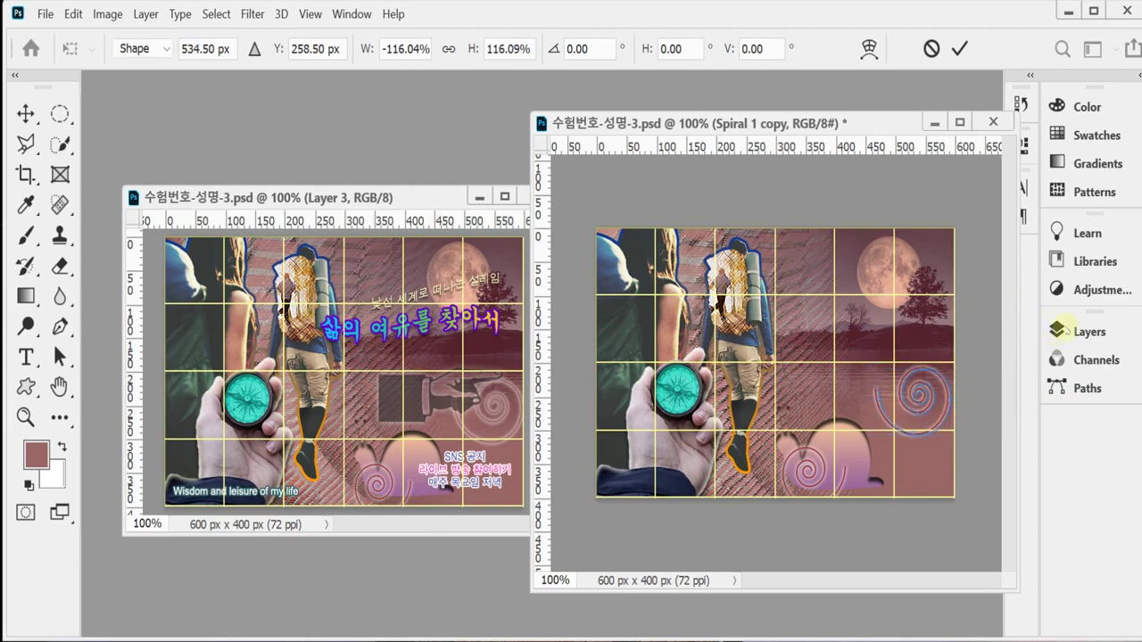
Change the duplicated spiral's fill color to 996666 and save the document
{"action": "left_click", "coordinate": [1058, 331]}
{"action": "double_click", "coordinate": [825, 503]}
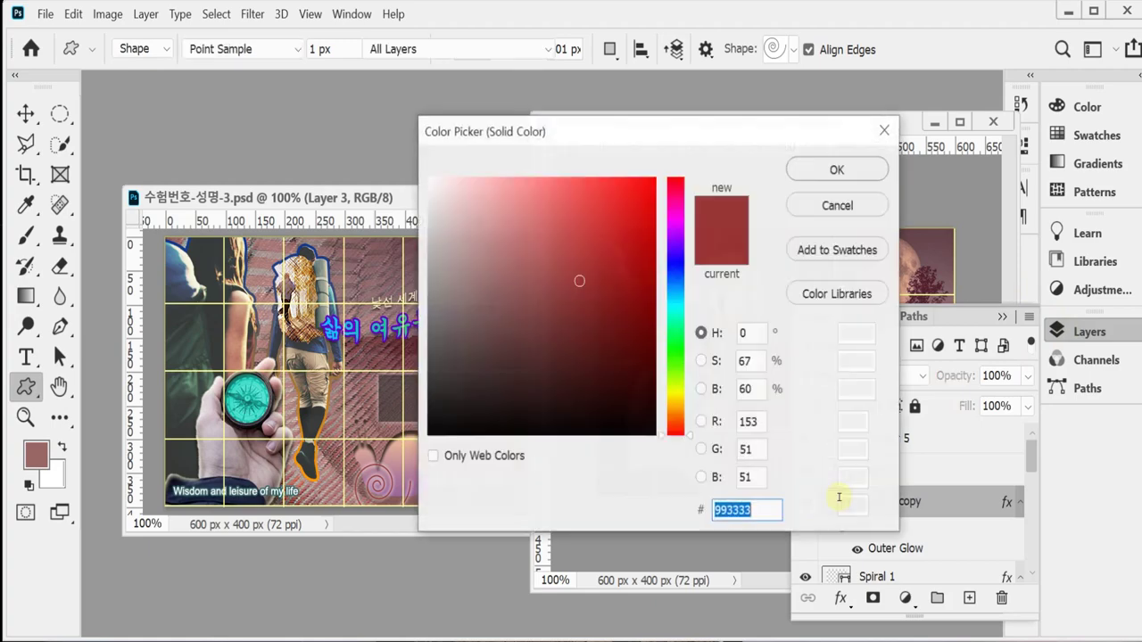
{"action": "type", "text": "996666"}
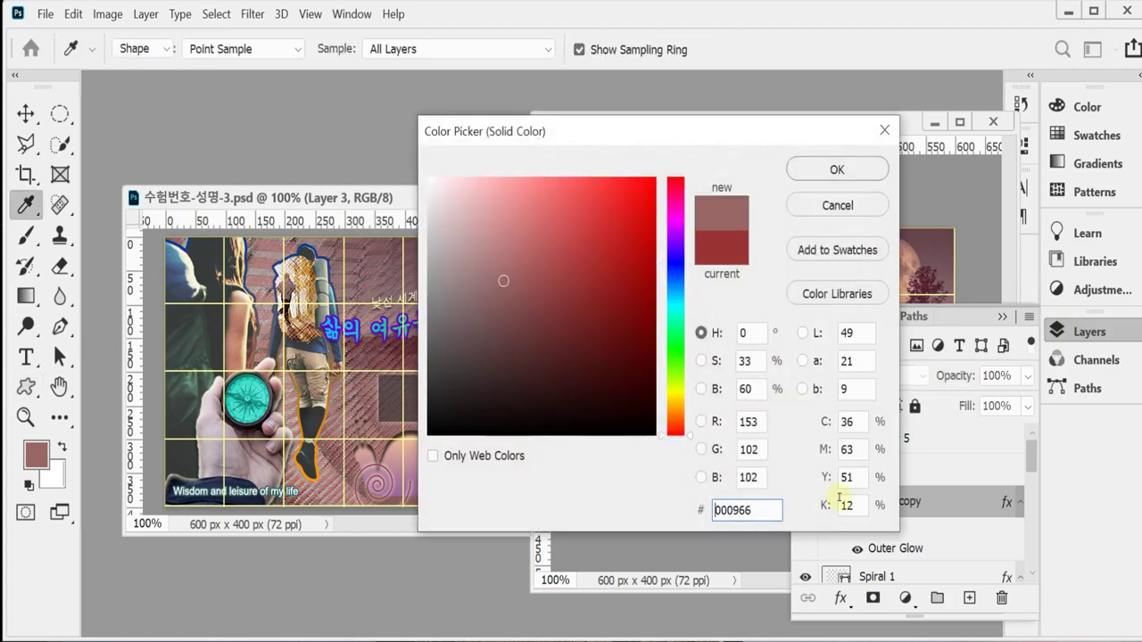
{"action": "key", "text": "Return"}
{"action": "key", "text": "ctrl+s"}
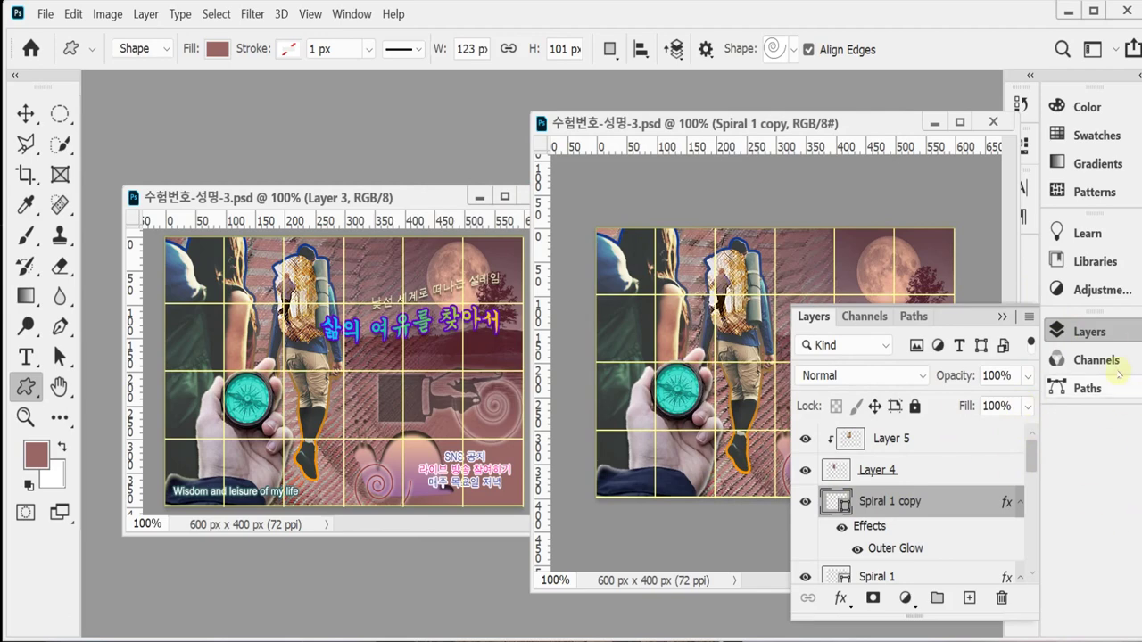
{"action": "left_click", "coordinate": [1080, 328]}
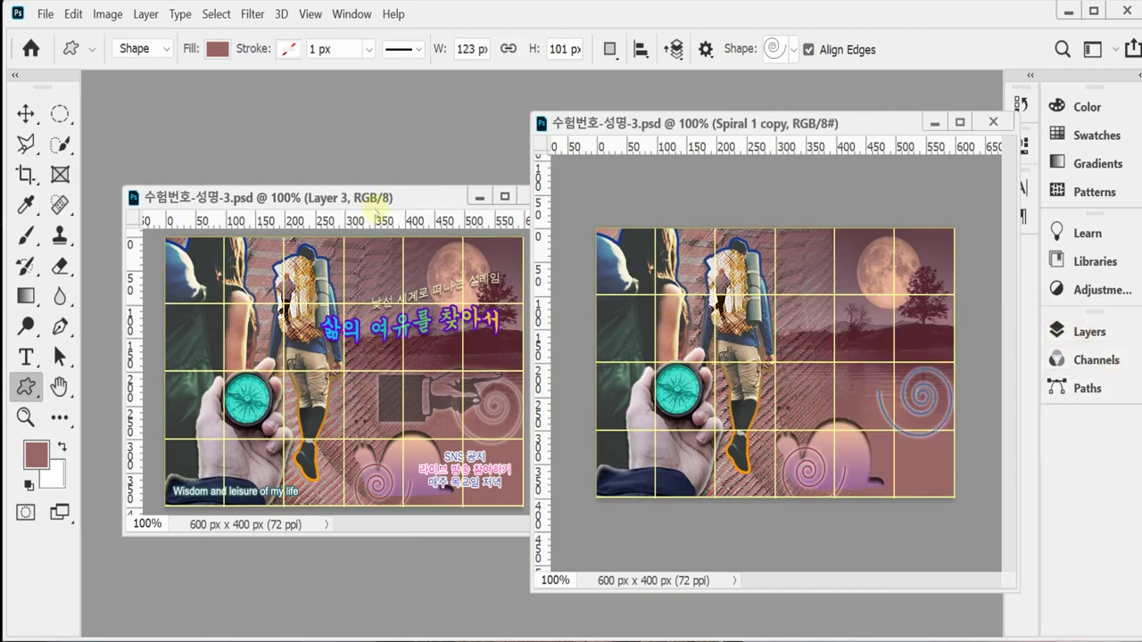
Arrange the reference and working document windows side by side, and save the working document
{"action": "left_click_drag", "start_coordinate": [369, 199], "coordinate": [310, 139]}
{"action": "left_click_drag", "start_coordinate": [616, 116], "coordinate": [564, 110]}
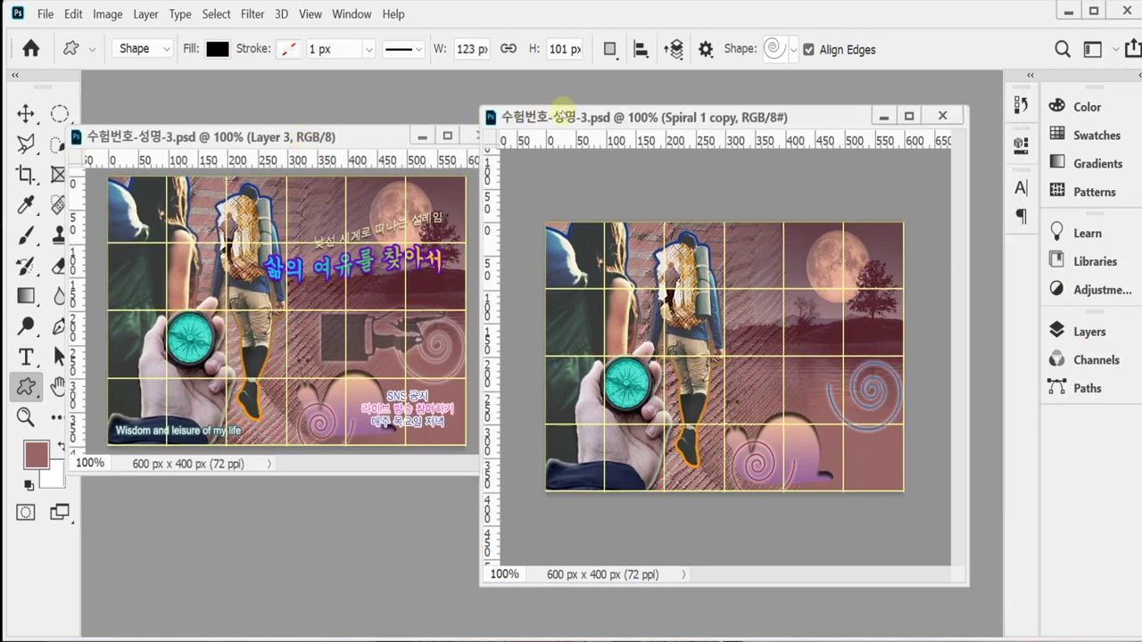
{"action": "key", "text": "ctrl+s"}
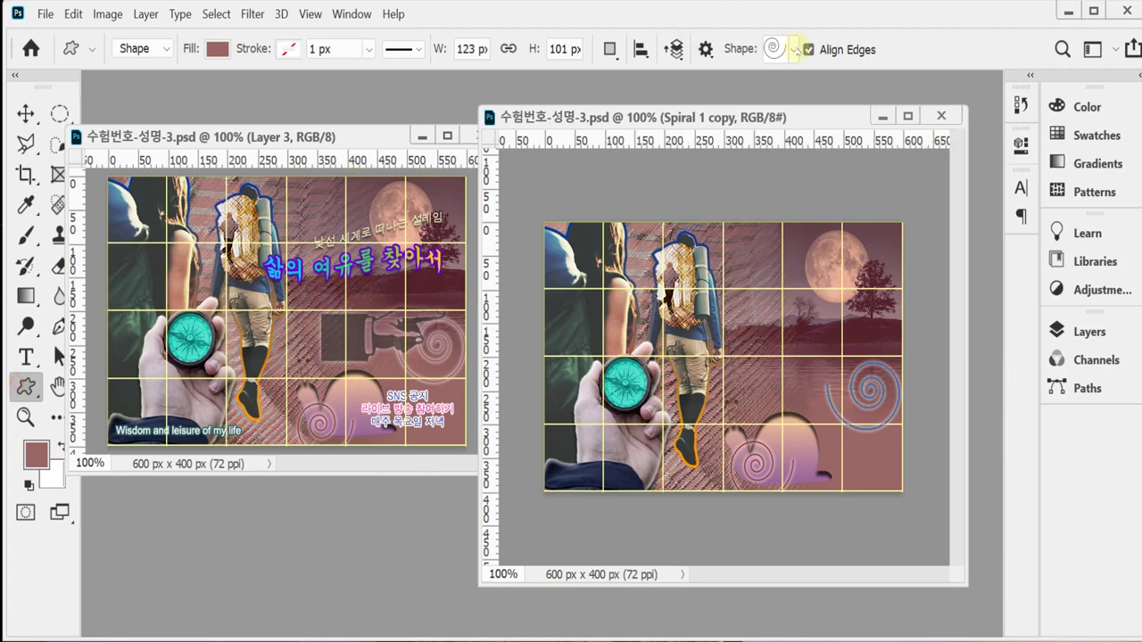
Draw the Point Right ornament shape beside the flipped spiral at about 182 × 71 px
{"action": "left_click", "coordinate": [794, 50]}
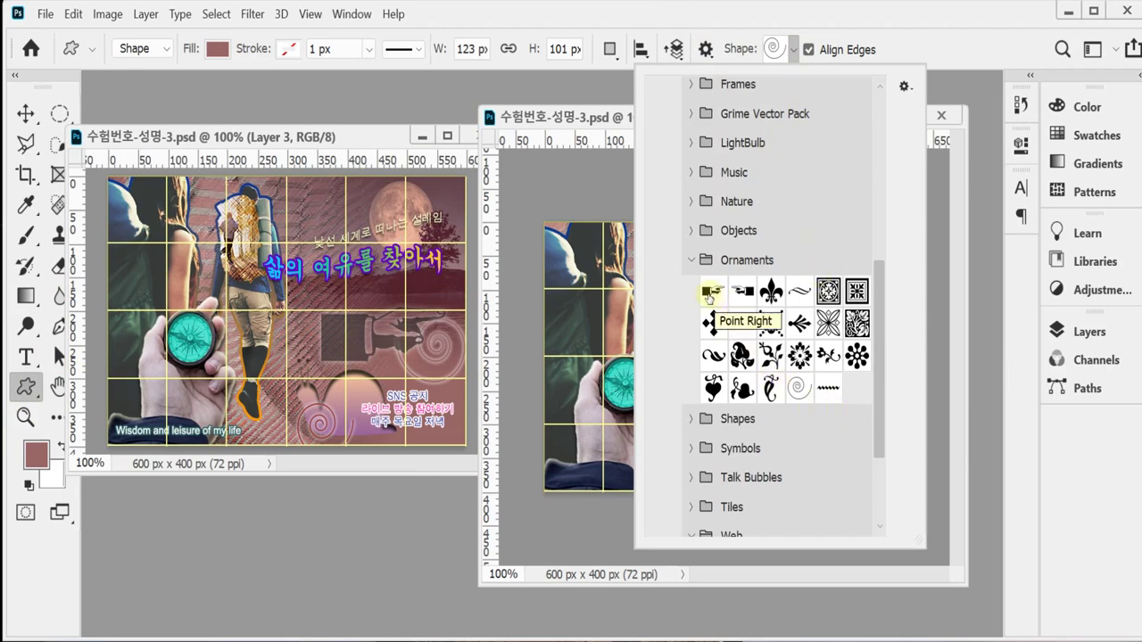
{"action": "left_click", "coordinate": [709, 295]}
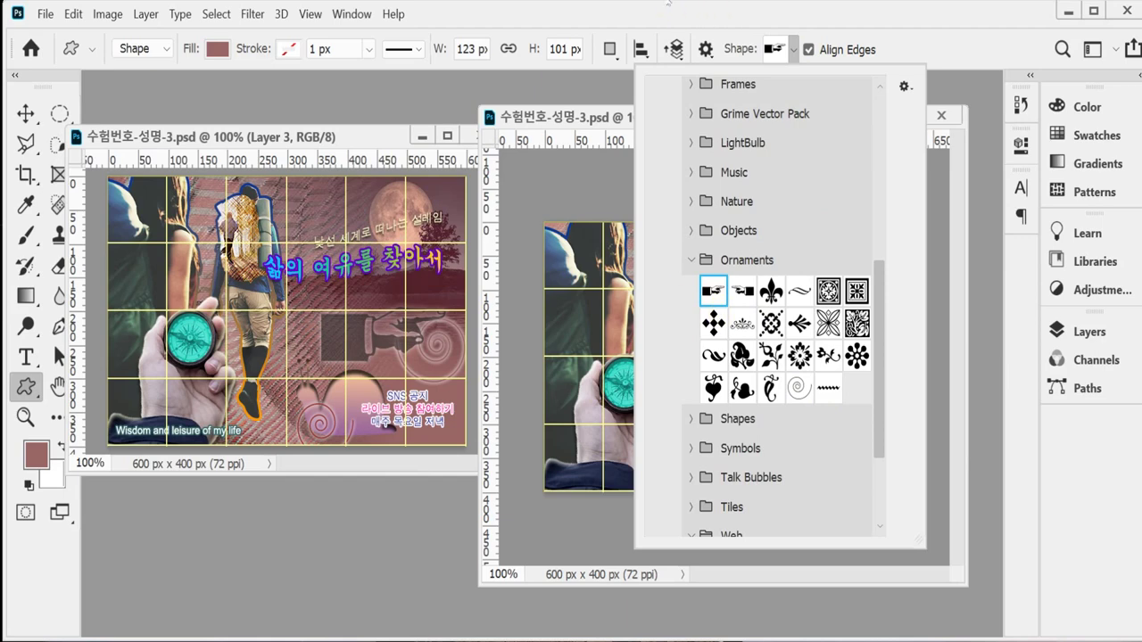
{"action": "left_click", "coordinate": [662, 19]}
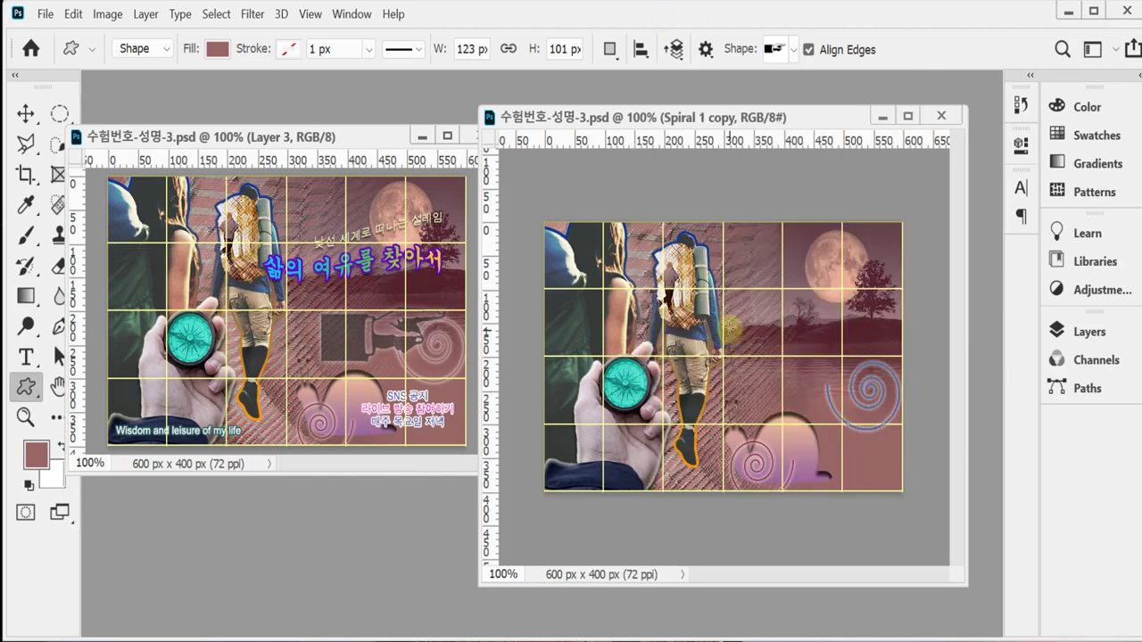
{"action": "left_click", "coordinate": [733, 327]}
{"action": "left_click", "coordinate": [641, 223]}
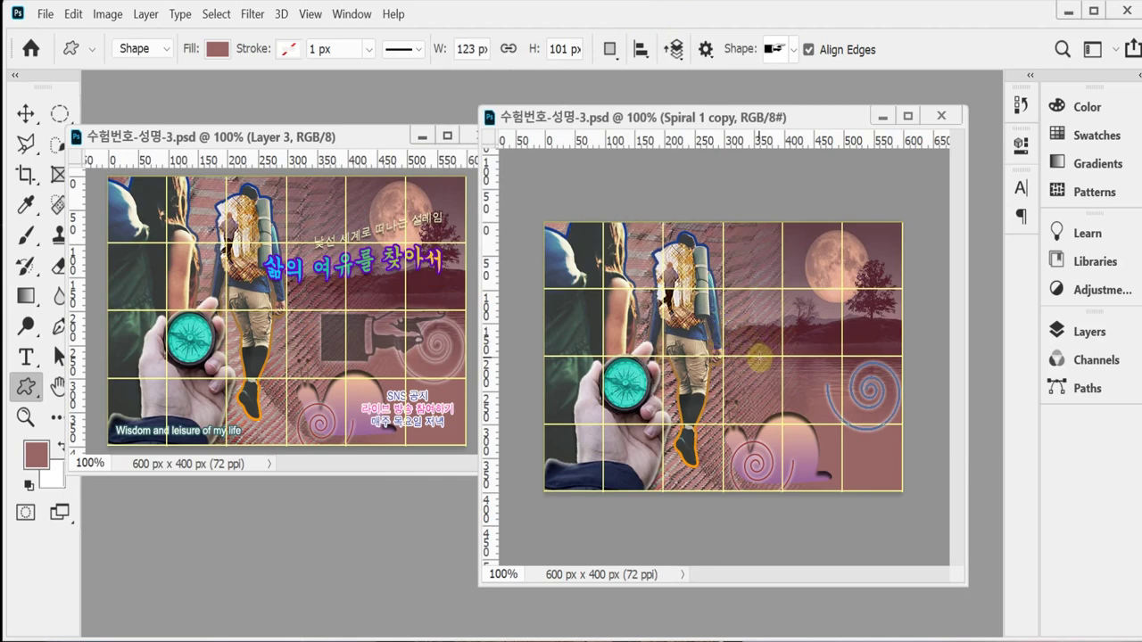
{"action": "left_click_drag", "start_coordinate": [759, 358], "coordinate": [866, 401]}
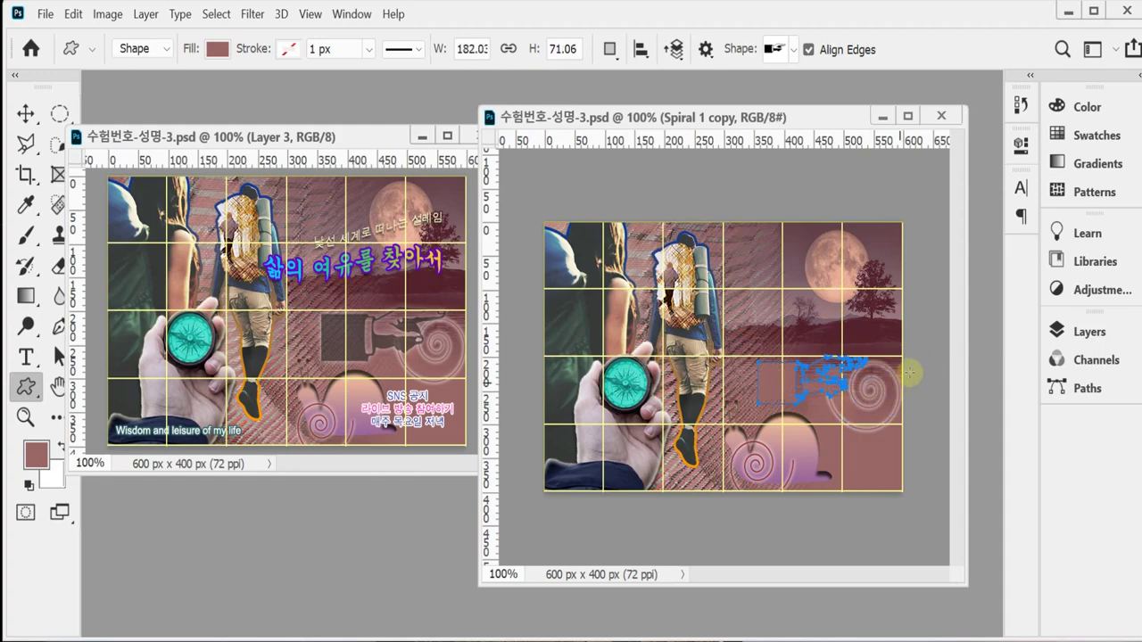
Change the pointing-hand shape's fill color to 333333
{"action": "left_click", "coordinate": [1086, 337]}
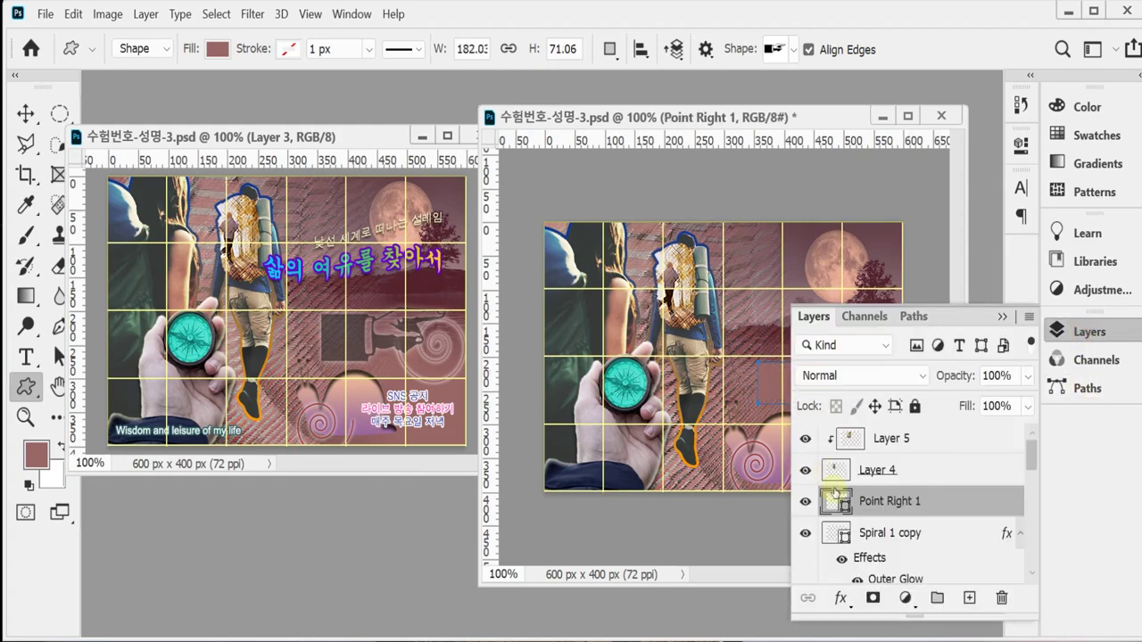
{"action": "double_click", "coordinate": [832, 505]}
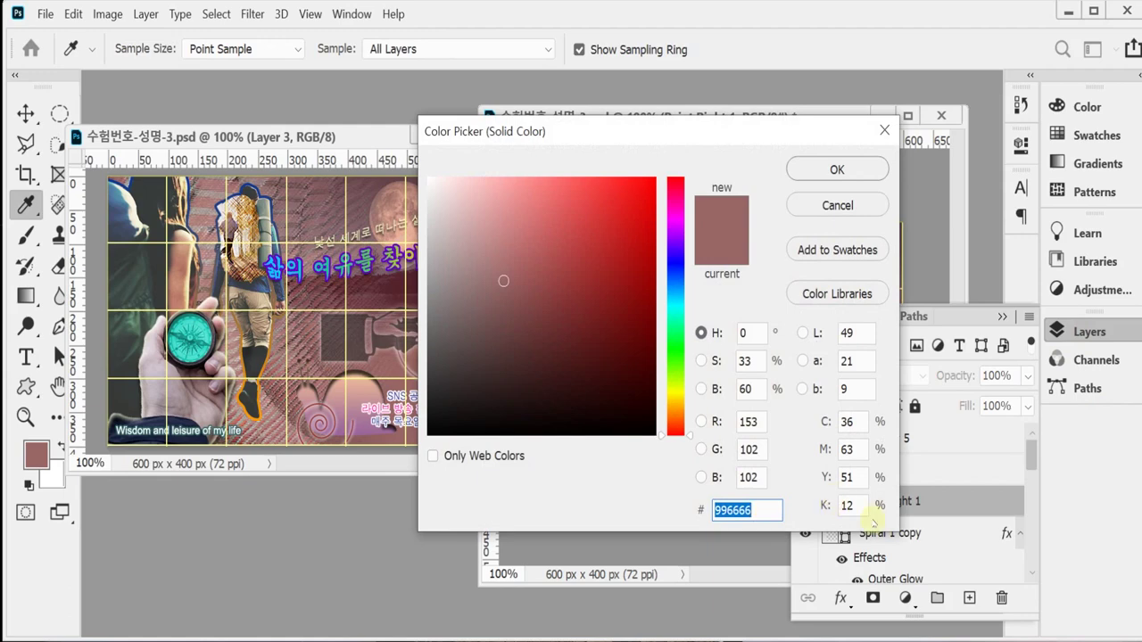
{"action": "type", "text": "333333"}
{"action": "key", "text": "Return"}
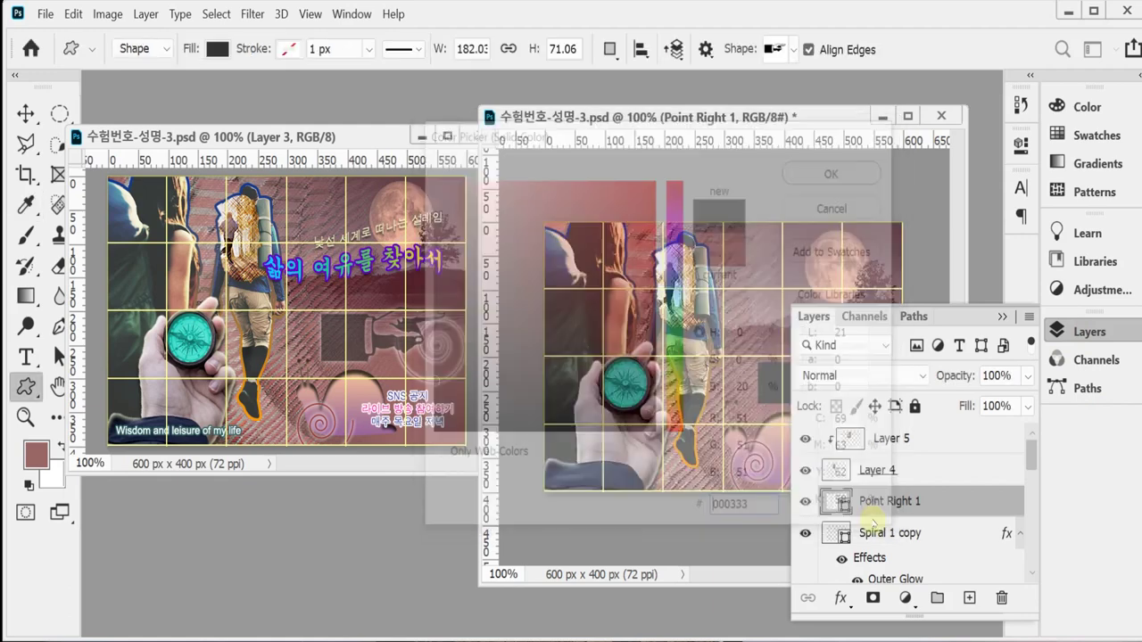
Add a white outer glow to the pointing-hand shape with 50% opacity and a size of 10 px
{"action": "left_click", "coordinate": [840, 599]}
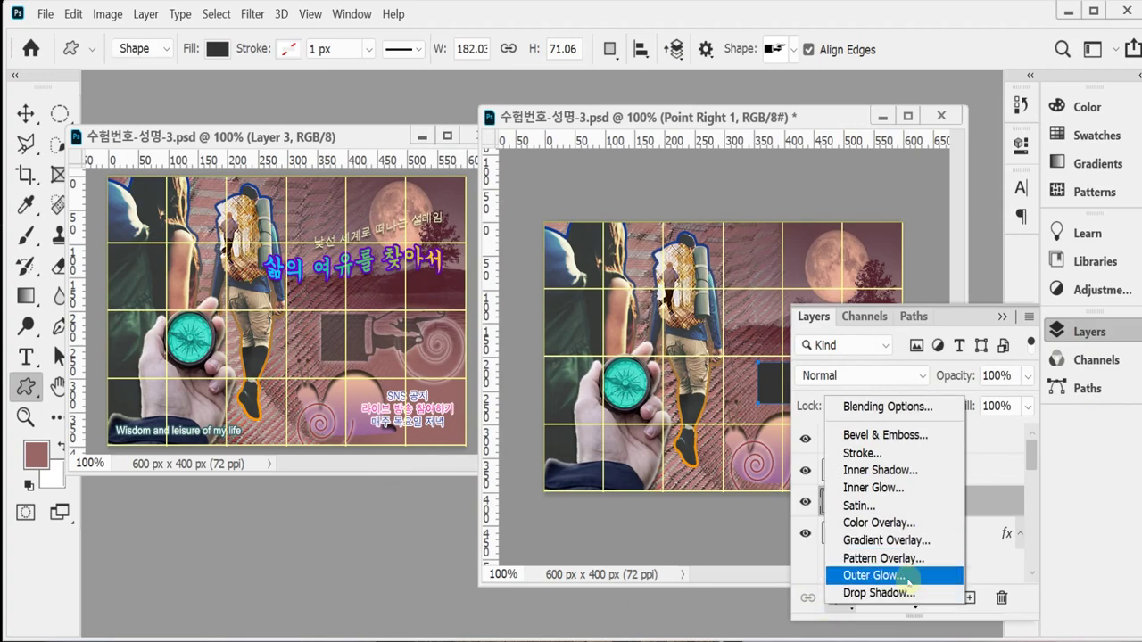
{"action": "left_click", "coordinate": [906, 576]}
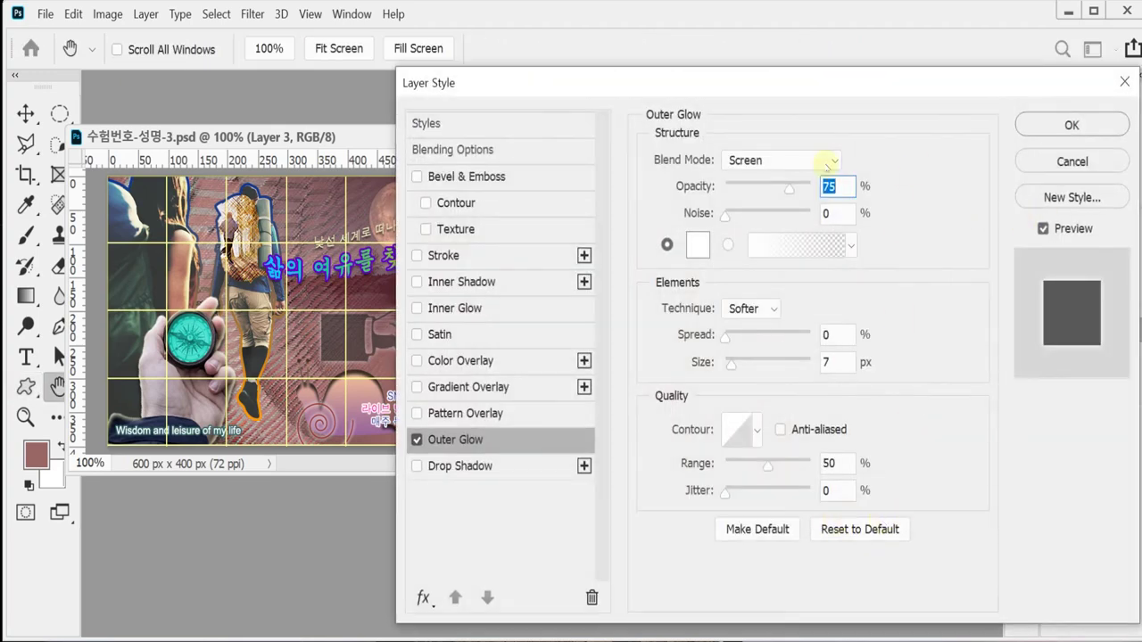
{"action": "type", "text": "50"}
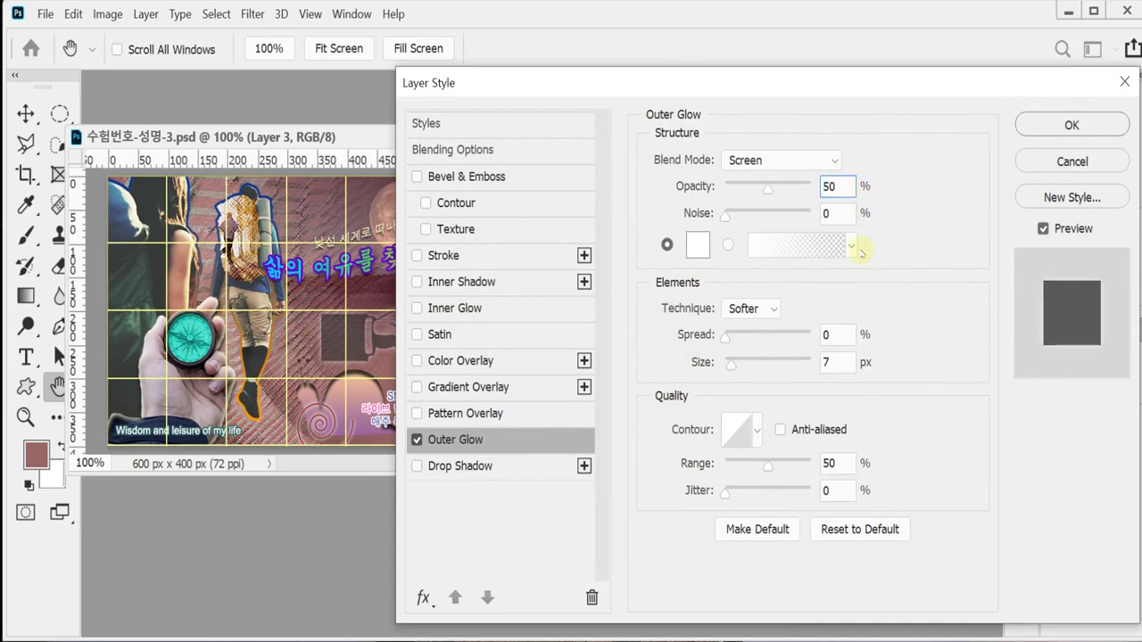
{"action": "left_click", "coordinate": [846, 361]}
{"action": "type", "text": "10"}
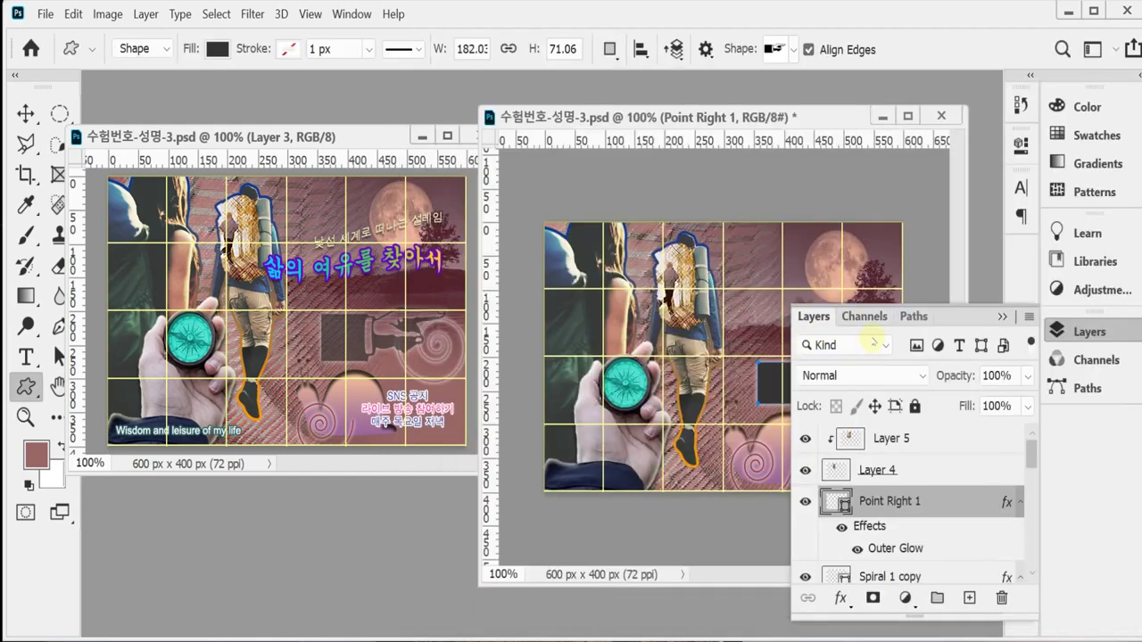
Set the pointing-hand shape layer's opacity to 60%
{"action": "left_click", "coordinate": [949, 375]}
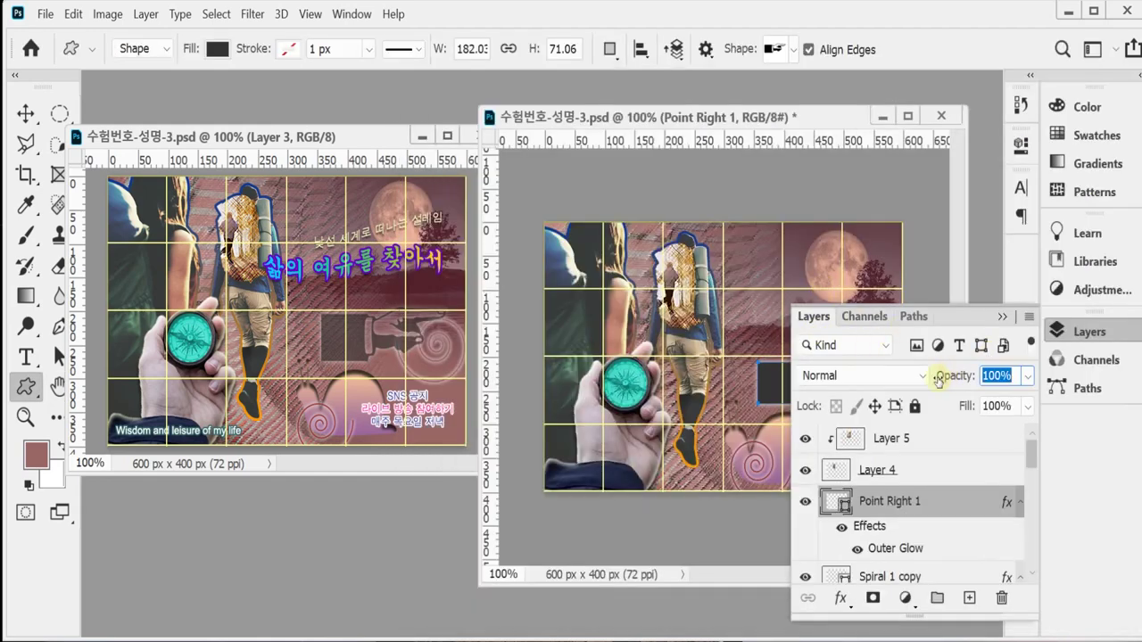
{"action": "type", "text": "60"}
{"action": "key", "text": "Return"}
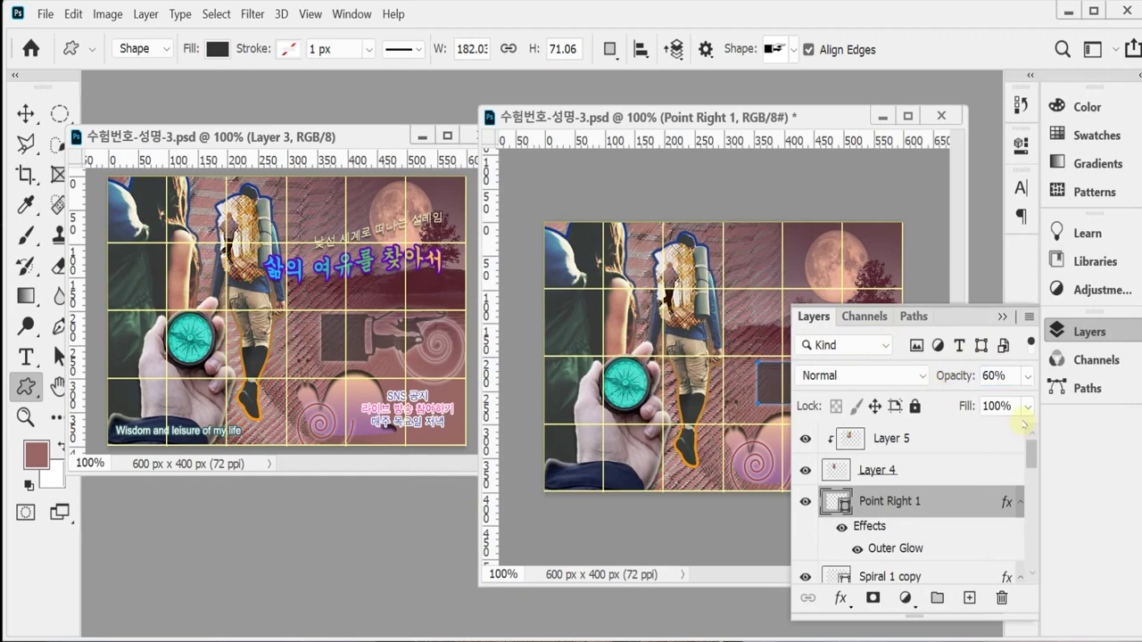
{"action": "left_click", "coordinate": [1089, 331]}
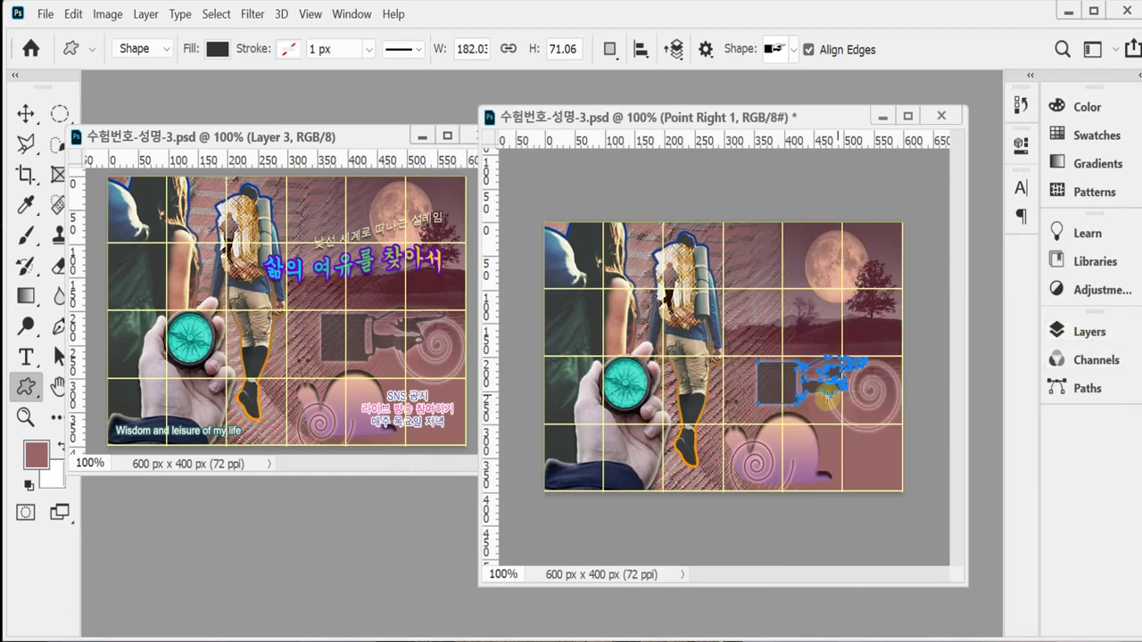
{"action": "left_click", "coordinate": [800, 368]}
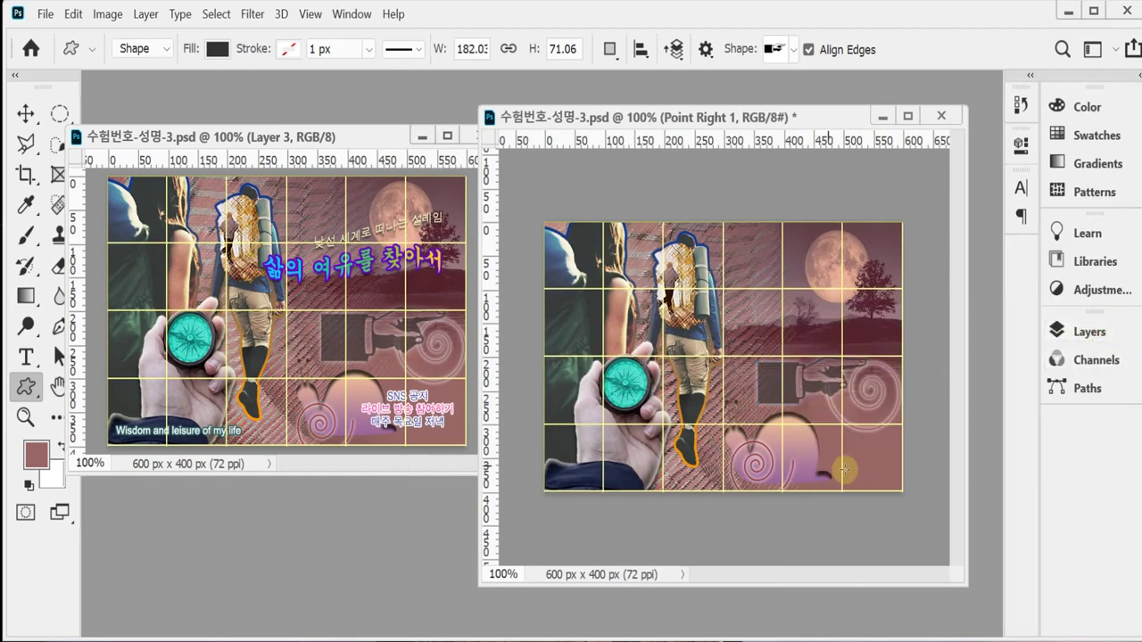
Enlarge the pointing-hand shape to about 110% and place it at X 462, Y 233 px, and save the document
{"action": "key", "text": "ctrl+t"}
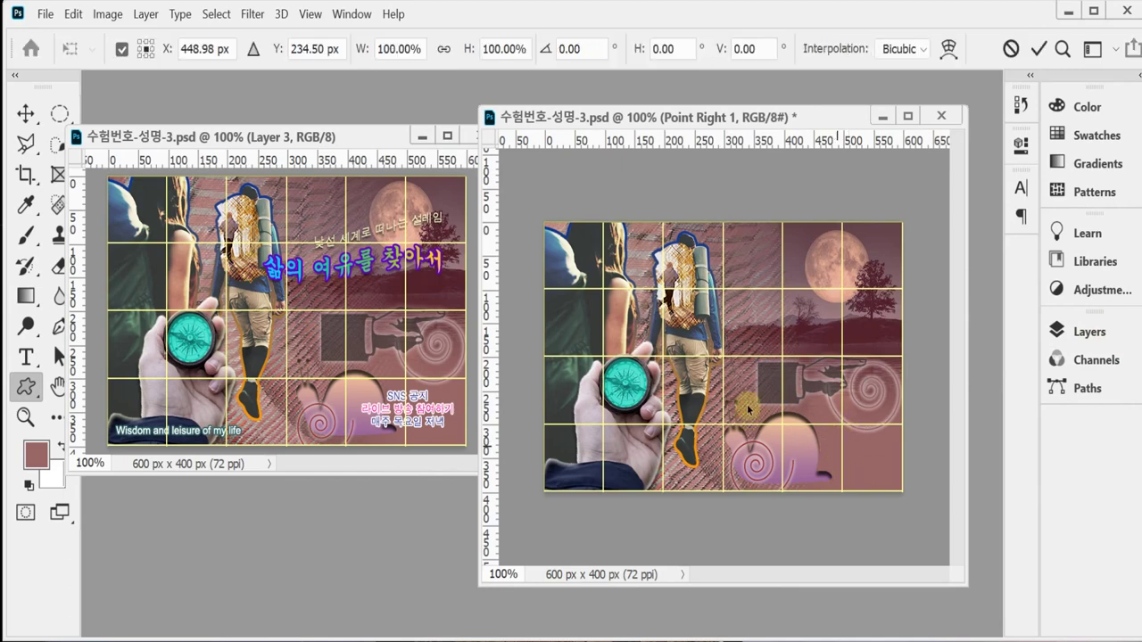
{"action": "left_click_drag", "start_coordinate": [757, 356], "coordinate": [784, 383]}
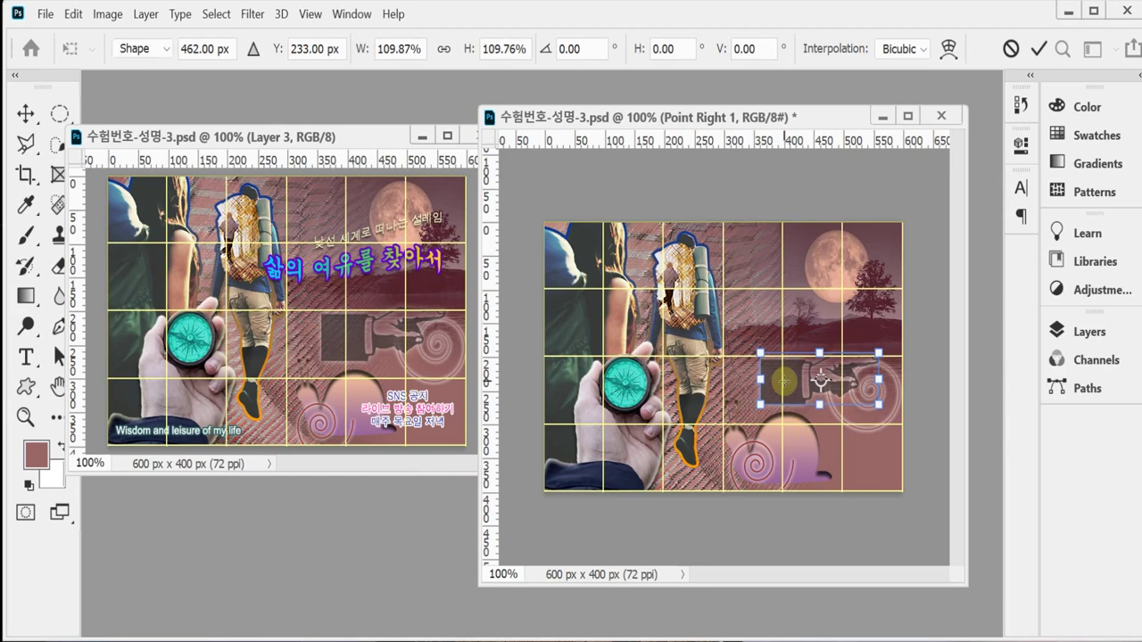
{"action": "key", "text": "Return"}
{"action": "key", "text": "ctrl+s"}
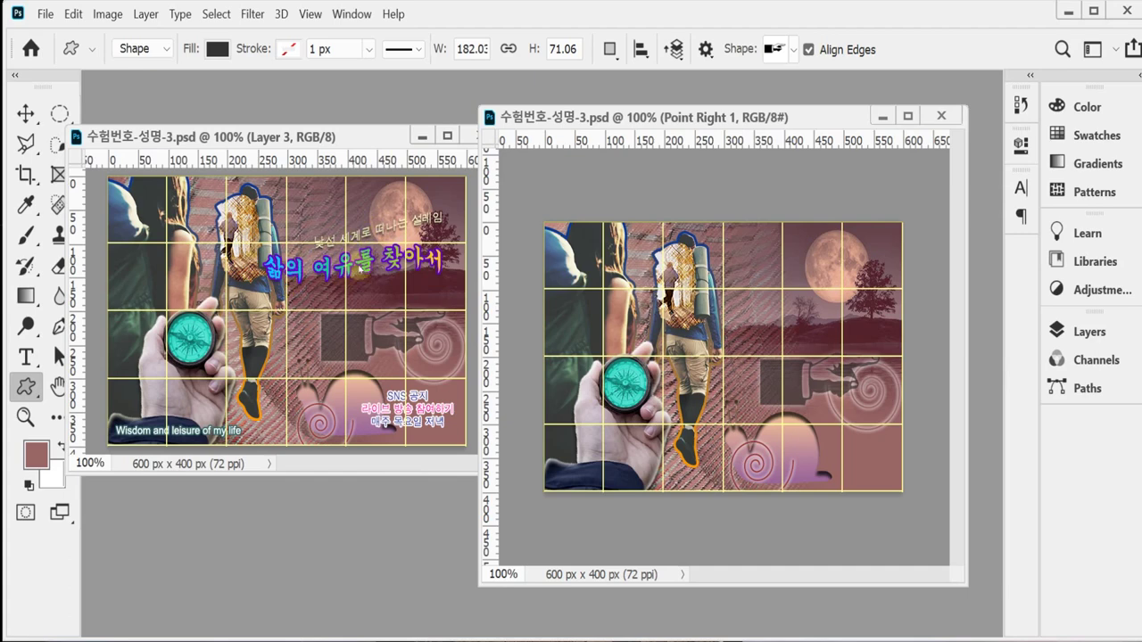
Examine the font, size and text color of the subtitle "낯선 세계로 떠나는 설레임" in the reference document
{"action": "key", "text": "ctrl+plus"}
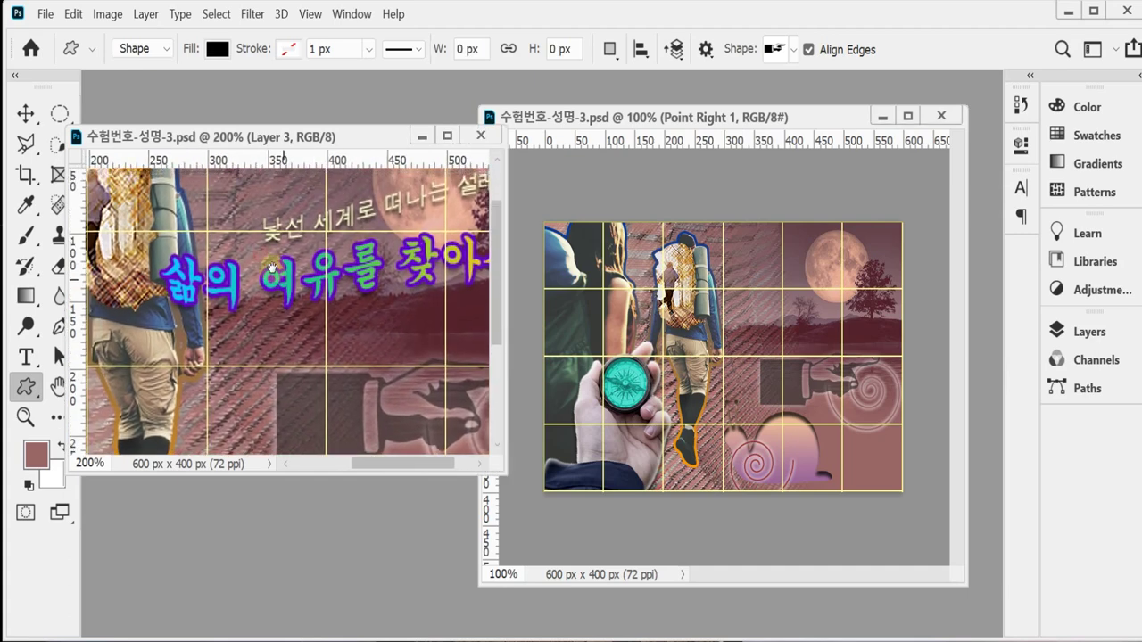
{"action": "left_click", "coordinate": [26, 356]}
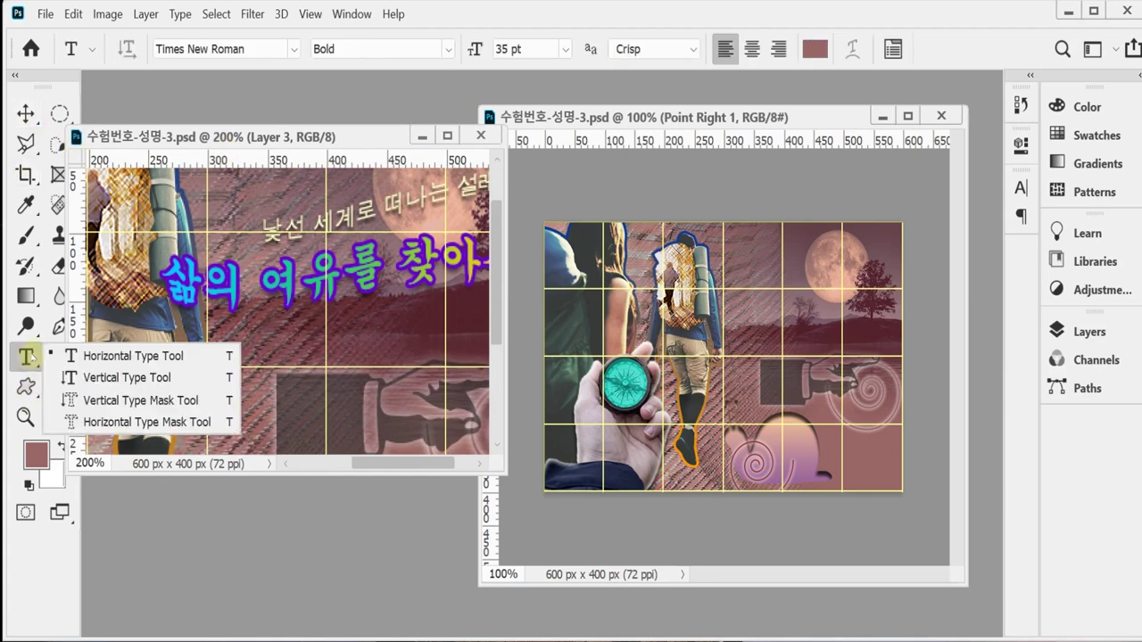
{"action": "left_click", "coordinate": [87, 360]}
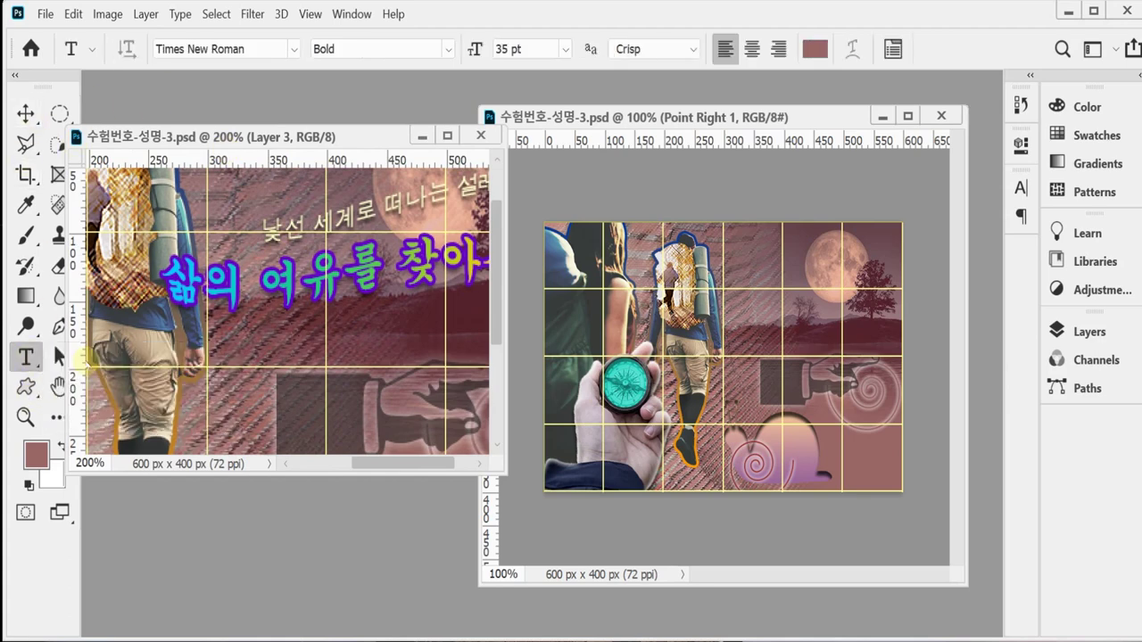
{"action": "left_click_drag", "start_coordinate": [628, 117], "coordinate": [658, 121]}
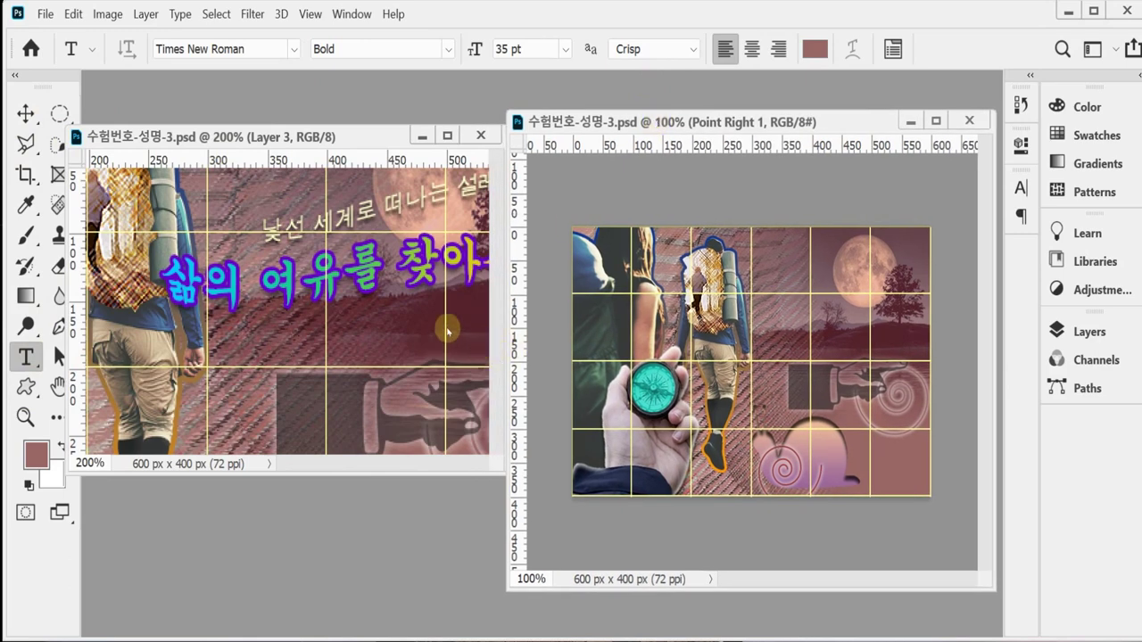
{"action": "left_click_drag", "start_coordinate": [384, 252], "coordinate": [322, 291]}
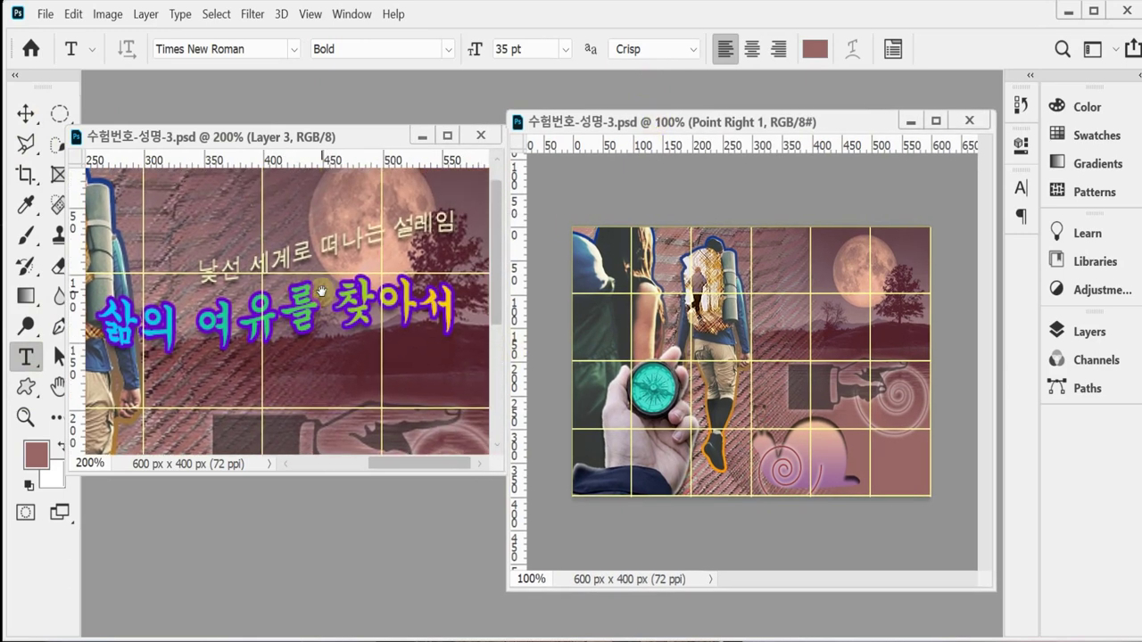
{"action": "left_click", "coordinate": [19, 360]}
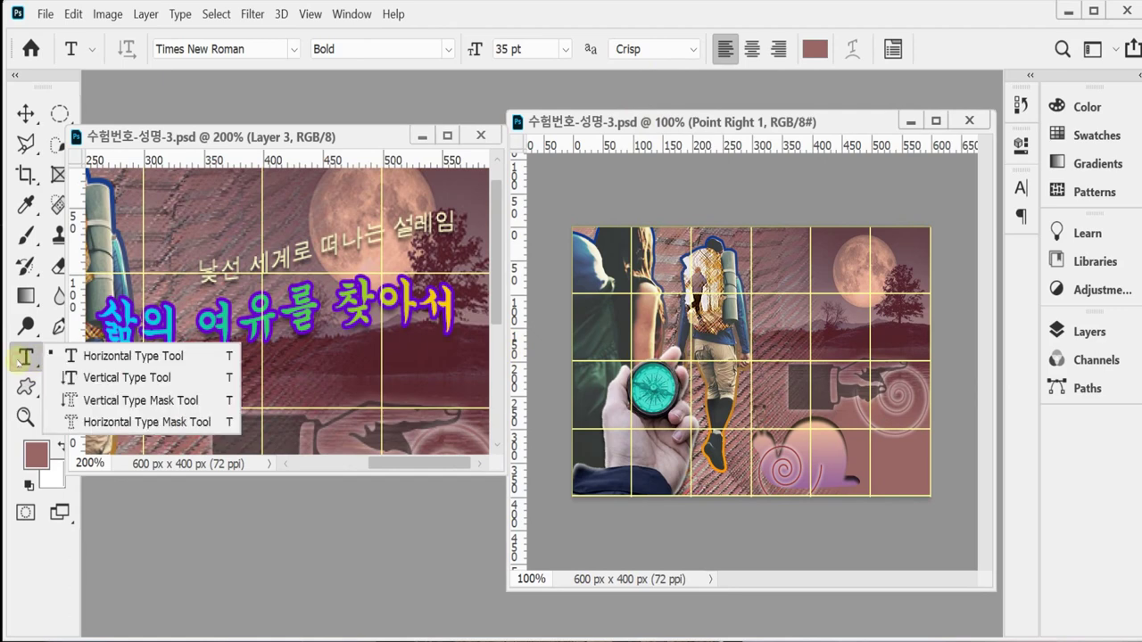
{"action": "left_click", "coordinate": [107, 355]}
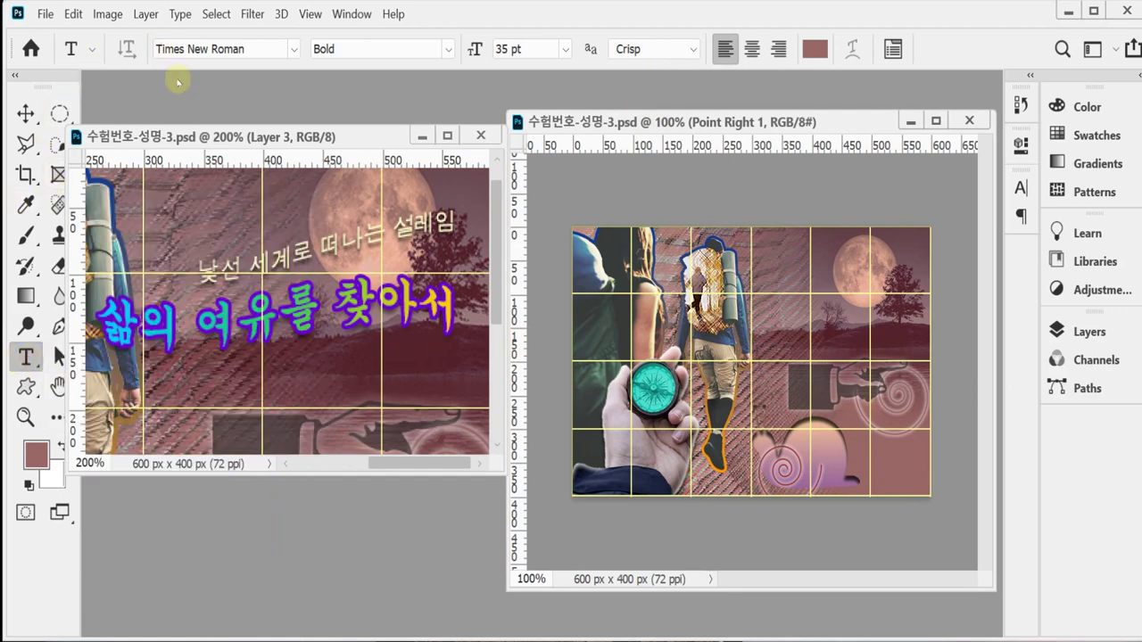
{"action": "left_click", "coordinate": [302, 263]}
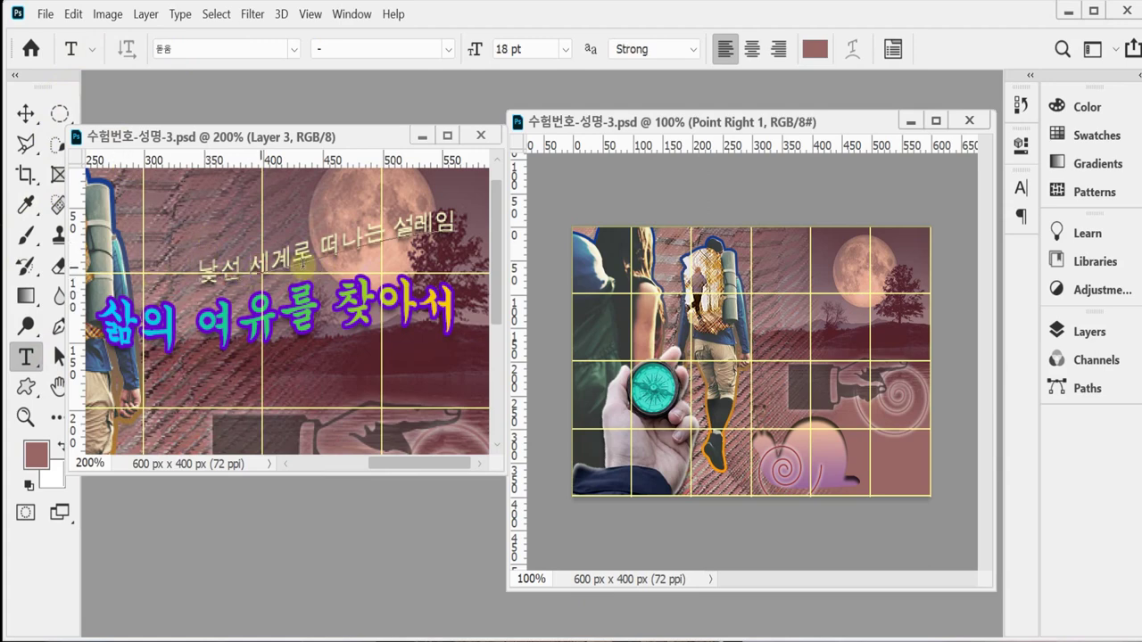
{"action": "left_click_drag", "start_coordinate": [264, 266], "coordinate": [249, 266]}
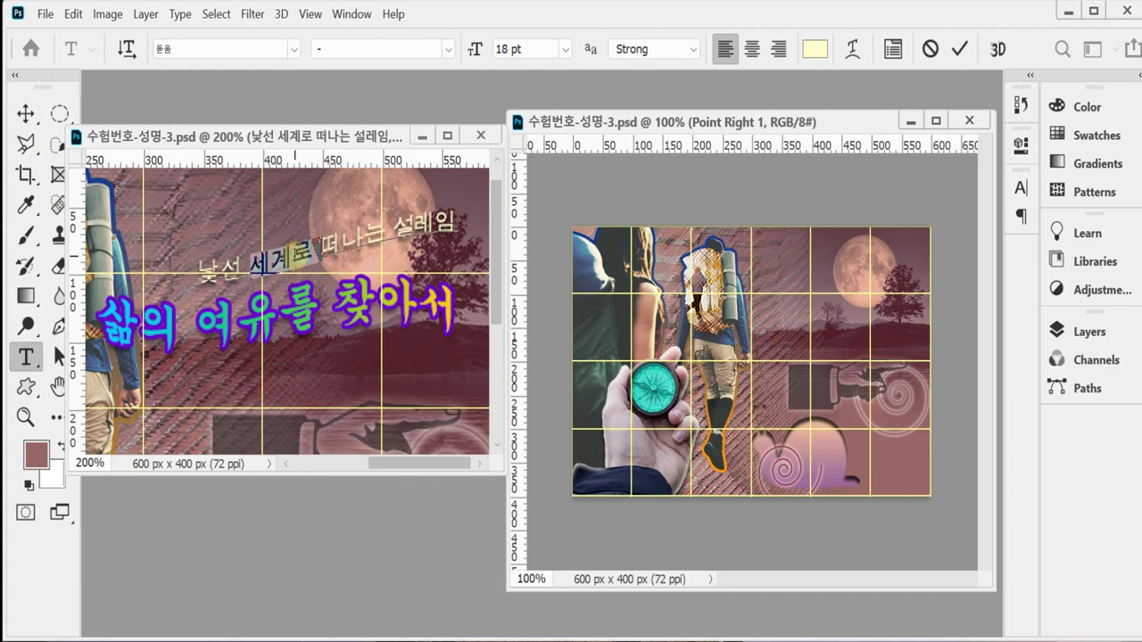
{"action": "left_click", "coordinate": [809, 51]}
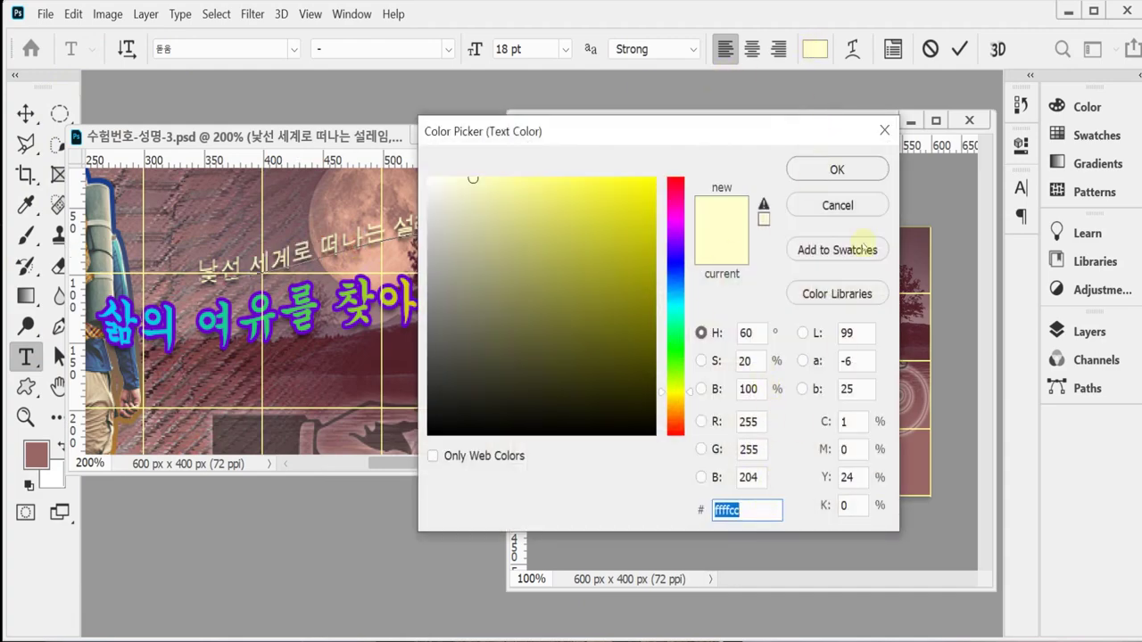
{"action": "left_click", "coordinate": [835, 205]}
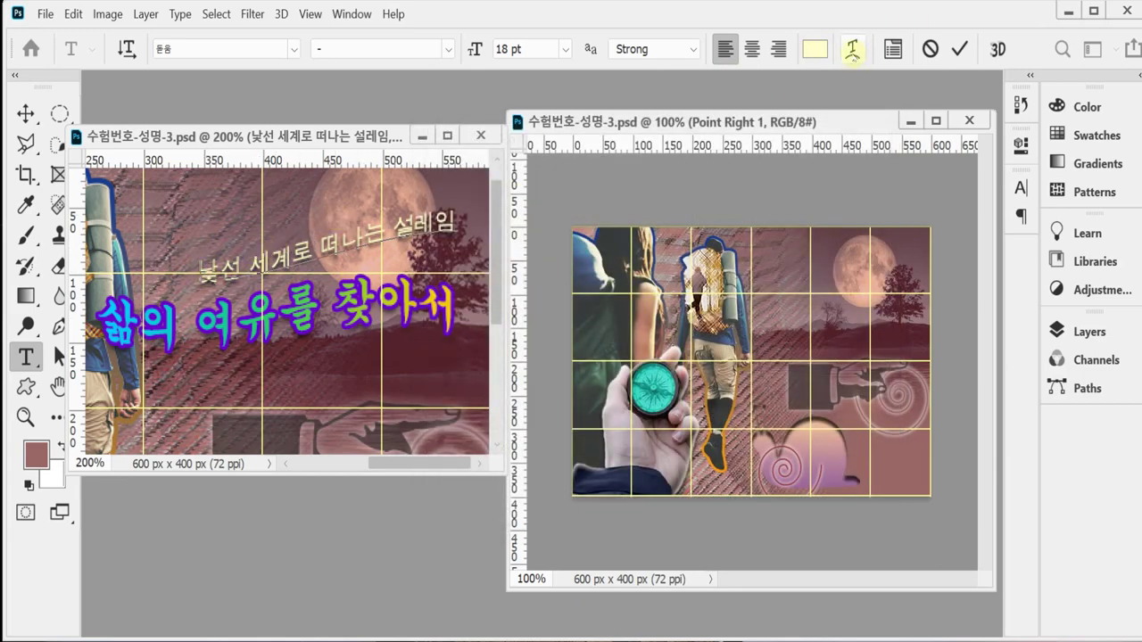
Check the text warp settings and layer effects of the reference subtitle
{"action": "left_click", "coordinate": [852, 49]}
{"action": "left_click_drag", "start_coordinate": [754, 190], "coordinate": [623, 185]}
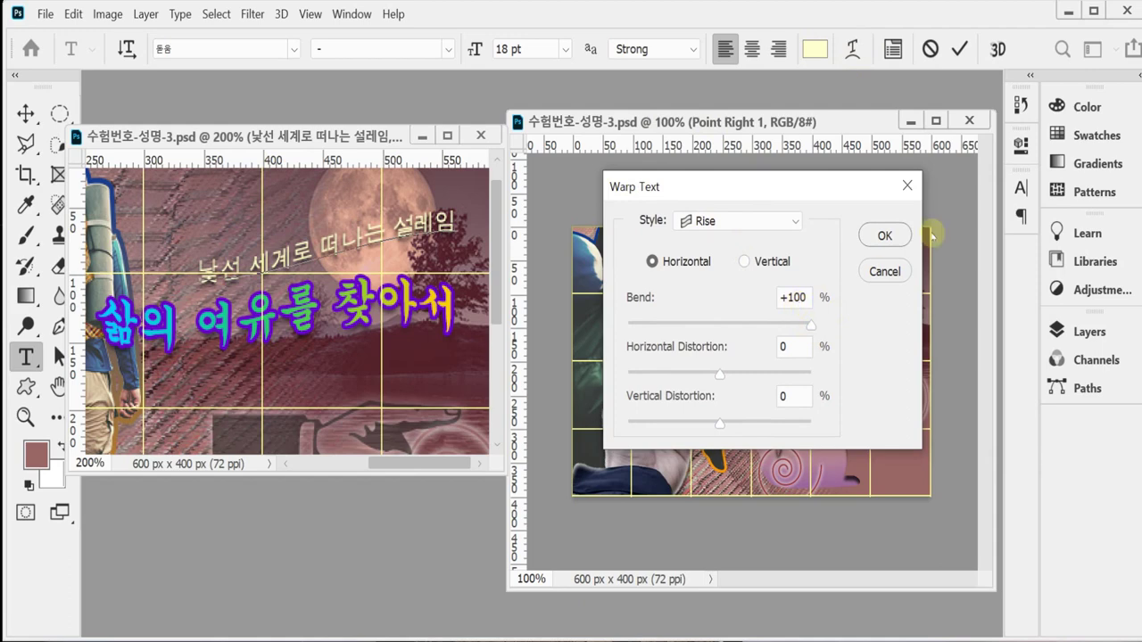
{"action": "left_click", "coordinate": [883, 235]}
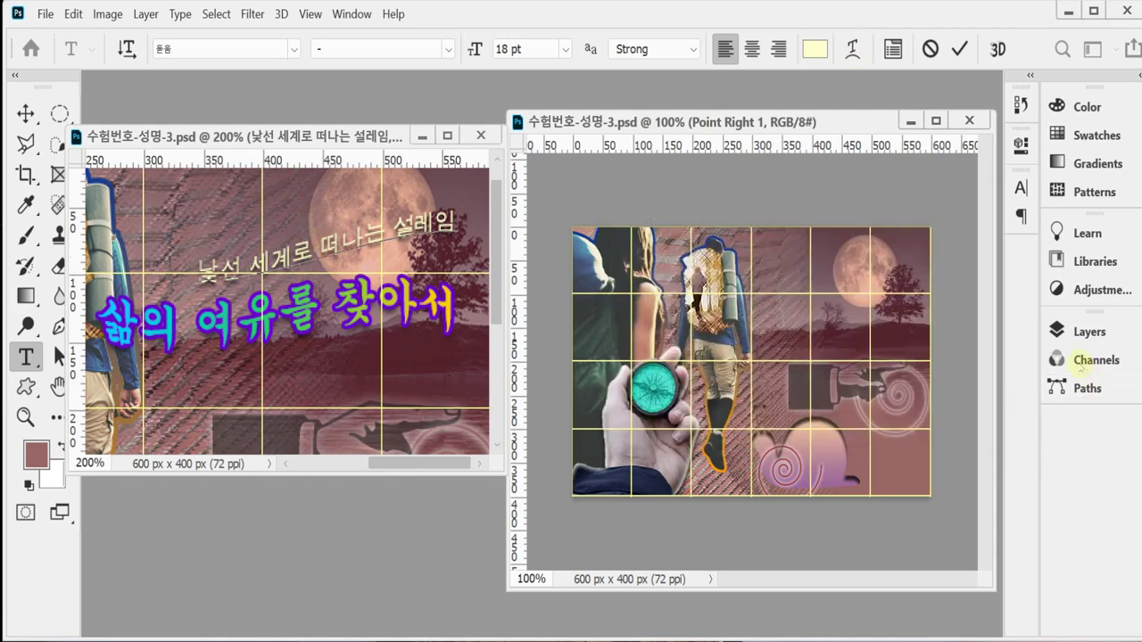
{"action": "left_click", "coordinate": [1062, 331]}
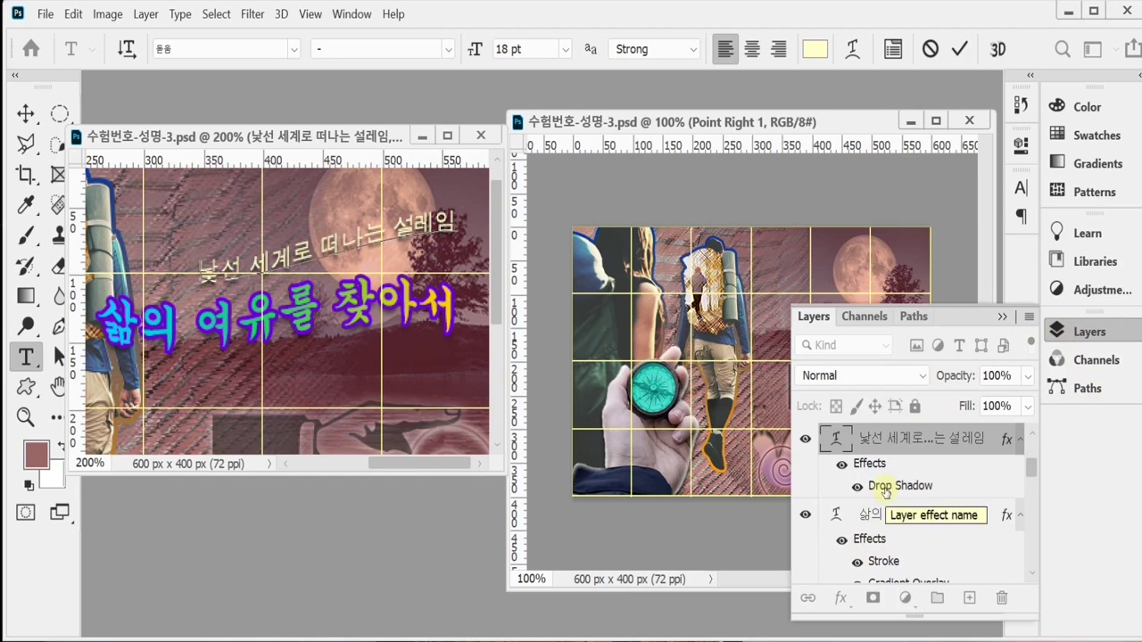
{"action": "left_click", "coordinate": [1060, 331]}
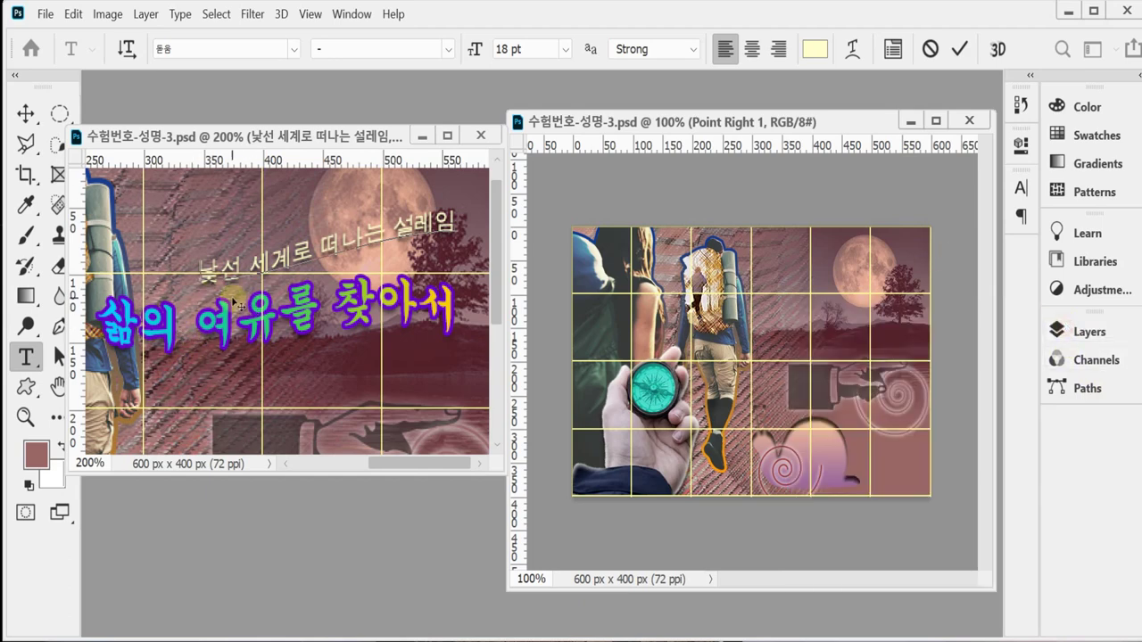
{"action": "key", "text": "ctrl+Return"}
Check the font and text warp settings of the reference title "삶의 여유를 찾아서"
{"action": "left_click", "coordinate": [267, 329]}
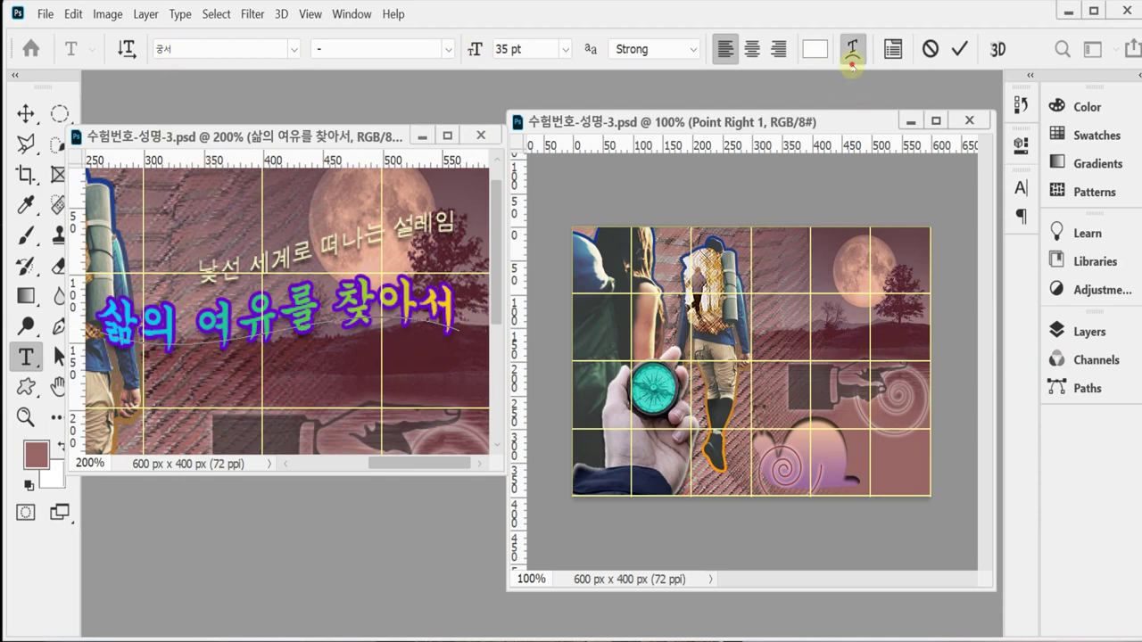
{"action": "left_click", "coordinate": [852, 49]}
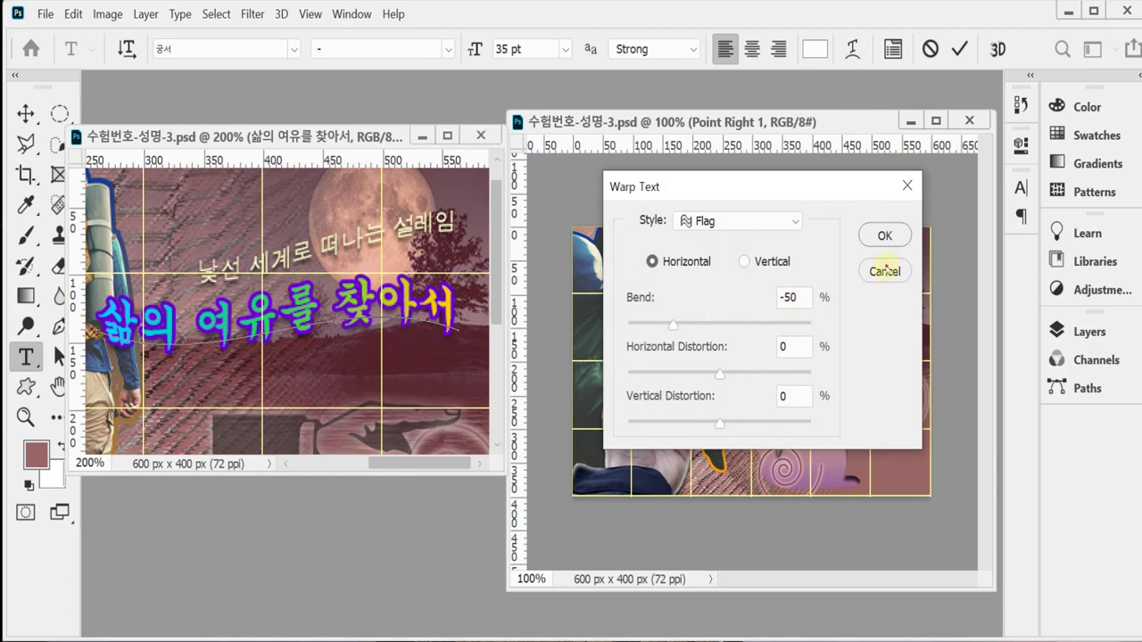
{"action": "left_click", "coordinate": [885, 270]}
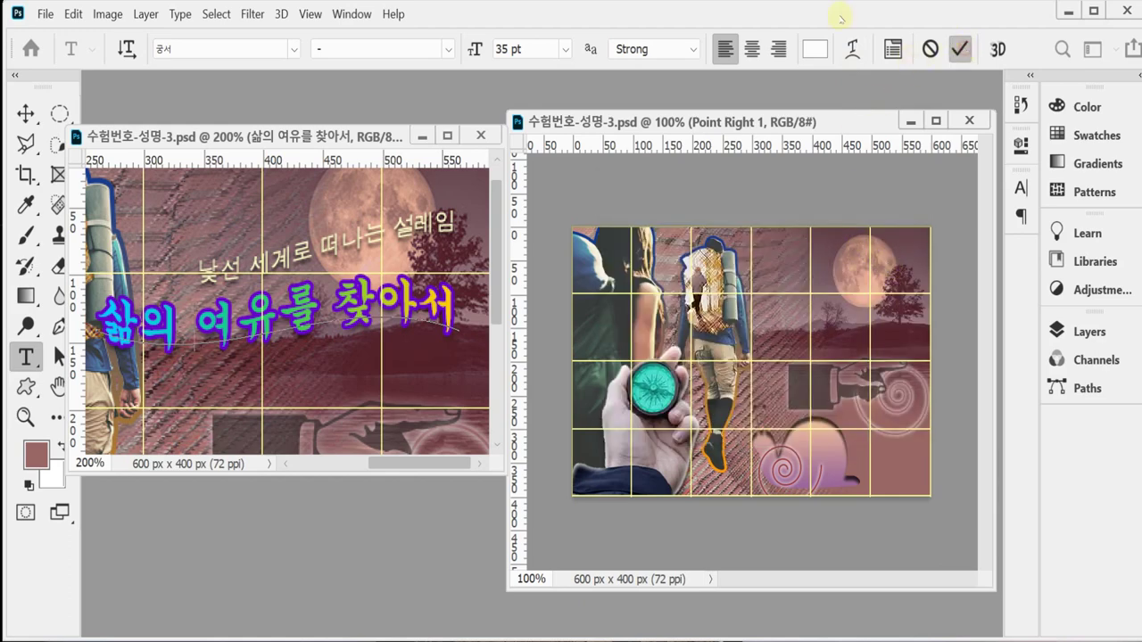
Copy the title "삶의 여유를 찾아서" and the subtitle "낯선 세계로 떠나는 설레임" from the reference document into the working composite at their matching places
{"action": "left_click", "coordinate": [25, 112]}
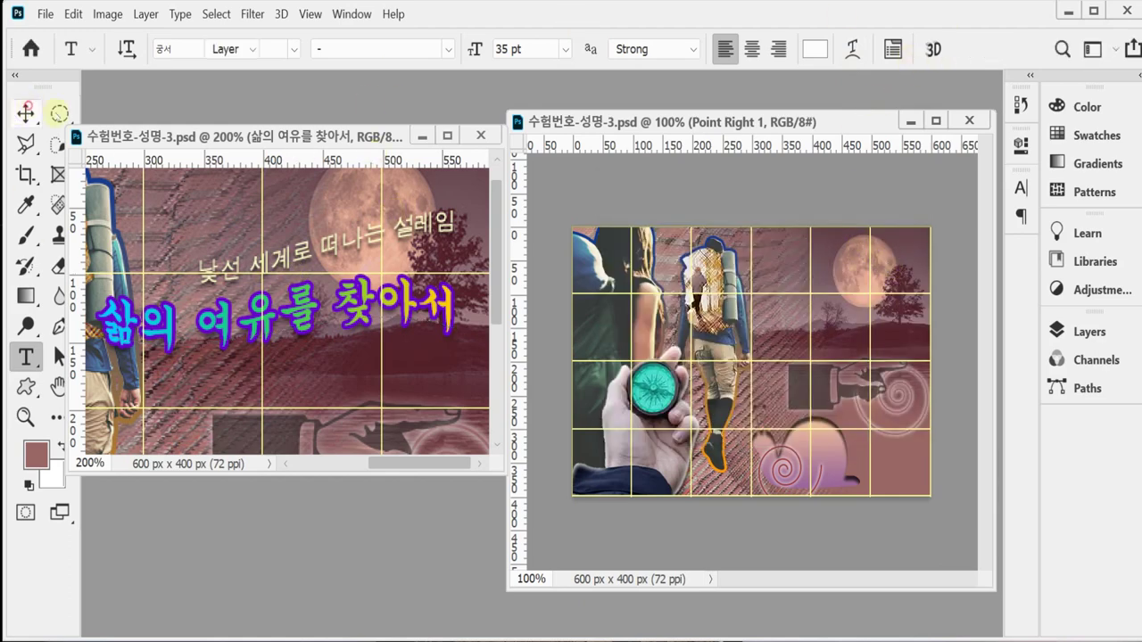
{"action": "left_click", "coordinate": [310, 266]}
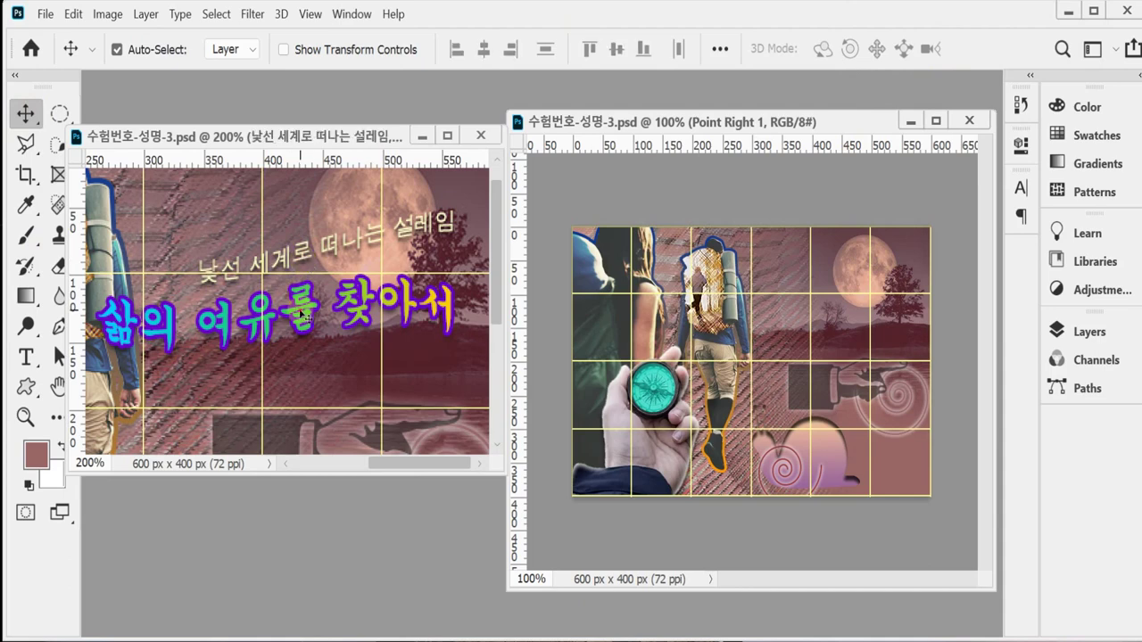
{"action": "left_click_drag", "start_coordinate": [305, 317], "coordinate": [812, 291]}
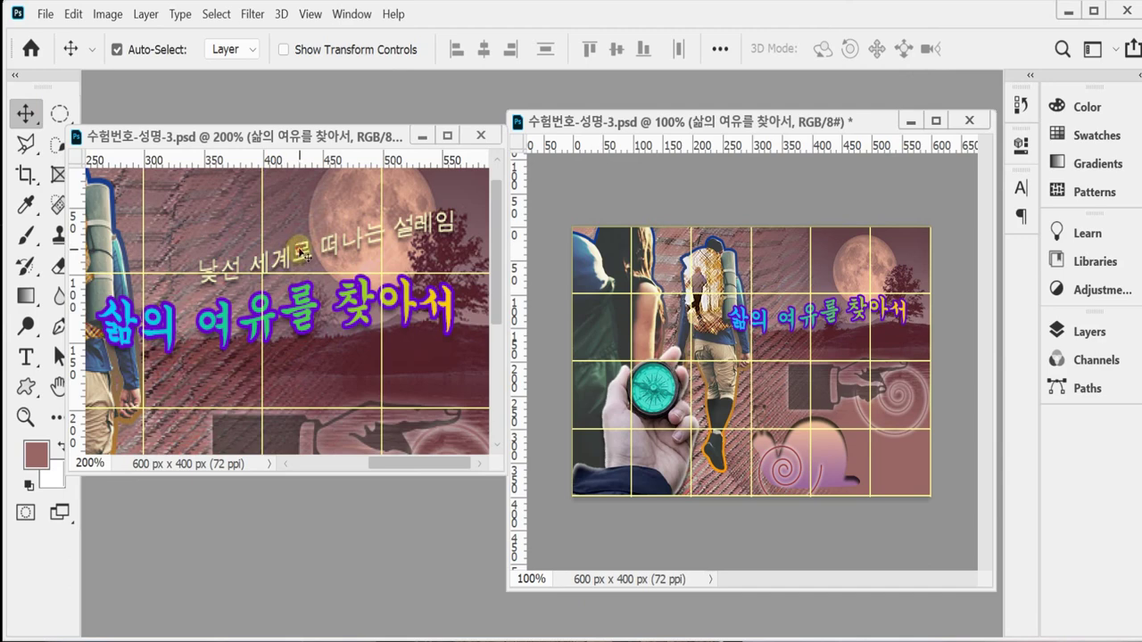
{"action": "left_click_drag", "start_coordinate": [304, 256], "coordinate": [832, 275]}
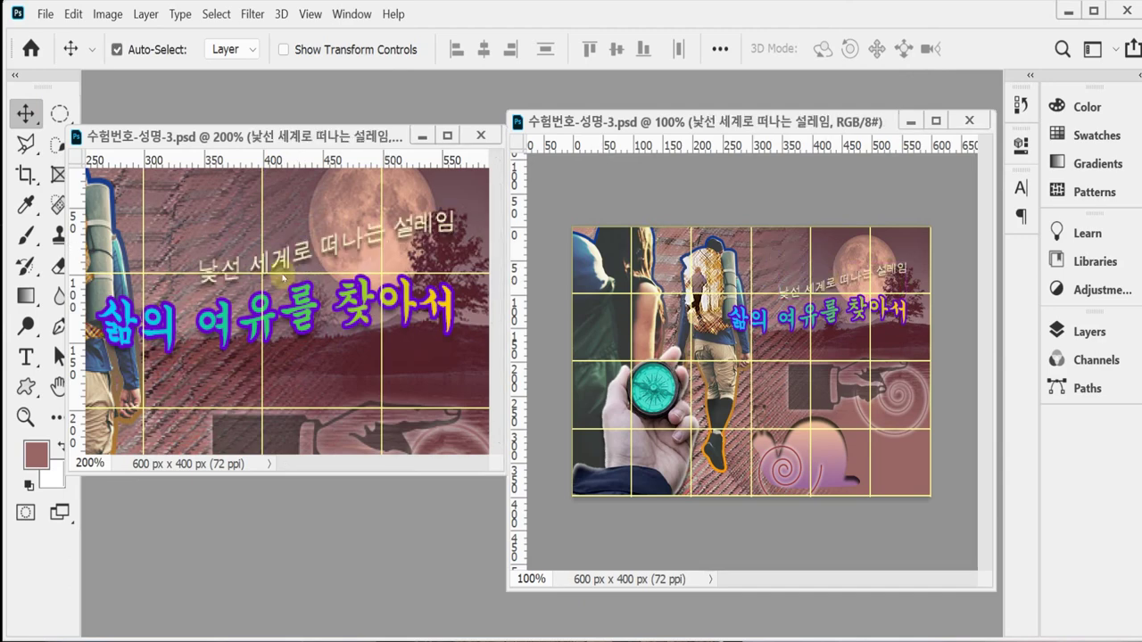
Examine the font, size and color of the reference caption "Wisdom and leisure of my life"
{"action": "left_click_drag", "start_coordinate": [379, 408], "coordinate": [429, 432]}
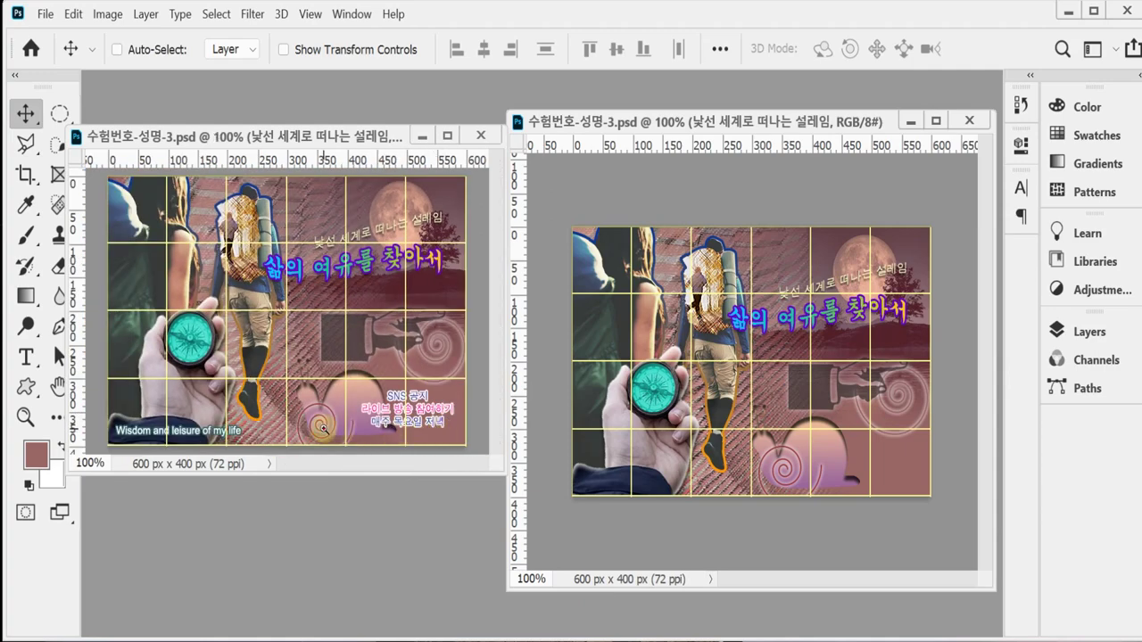
{"action": "left_click_drag", "start_coordinate": [324, 429], "coordinate": [360, 367]}
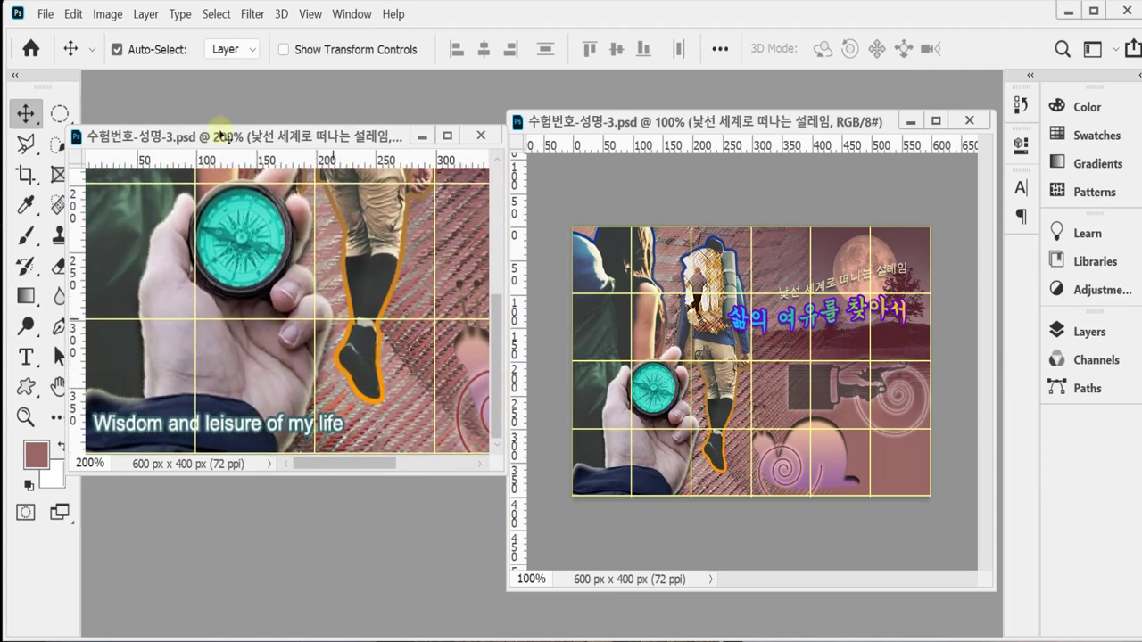
{"action": "left_click", "coordinate": [27, 356]}
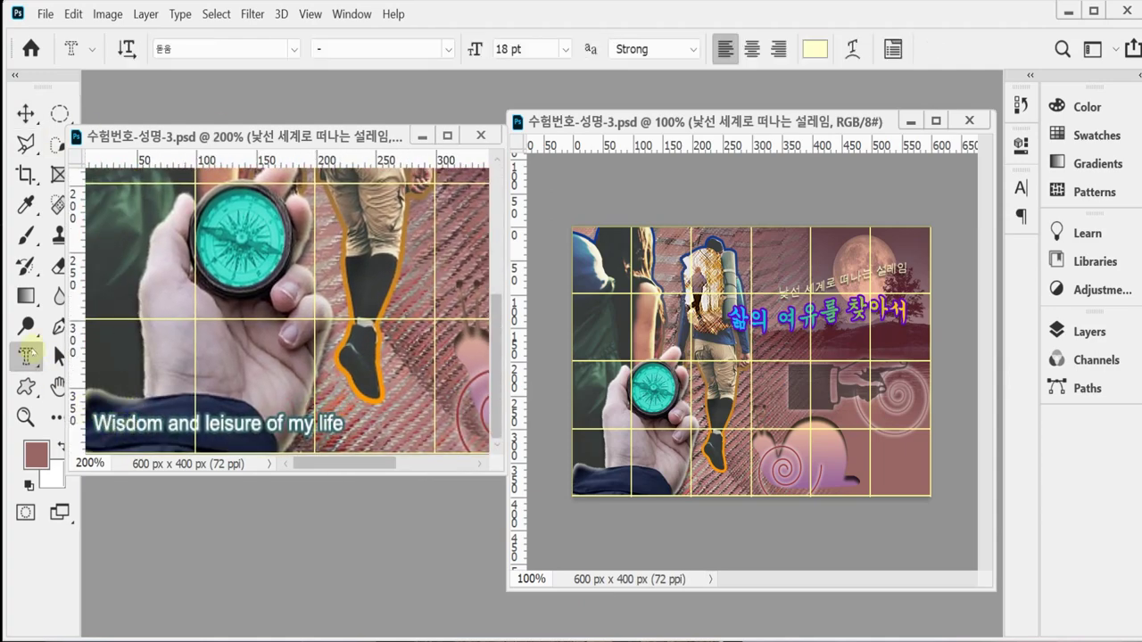
{"action": "left_click", "coordinate": [117, 426]}
{"action": "left_click", "coordinate": [26, 356]}
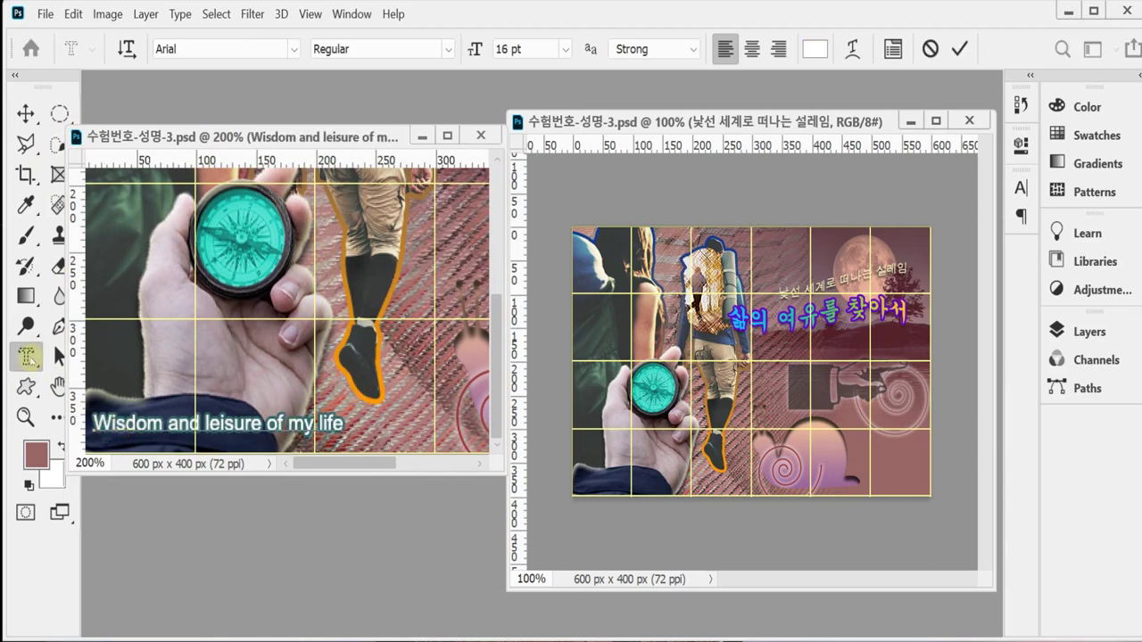
{"action": "left_click", "coordinate": [89, 353]}
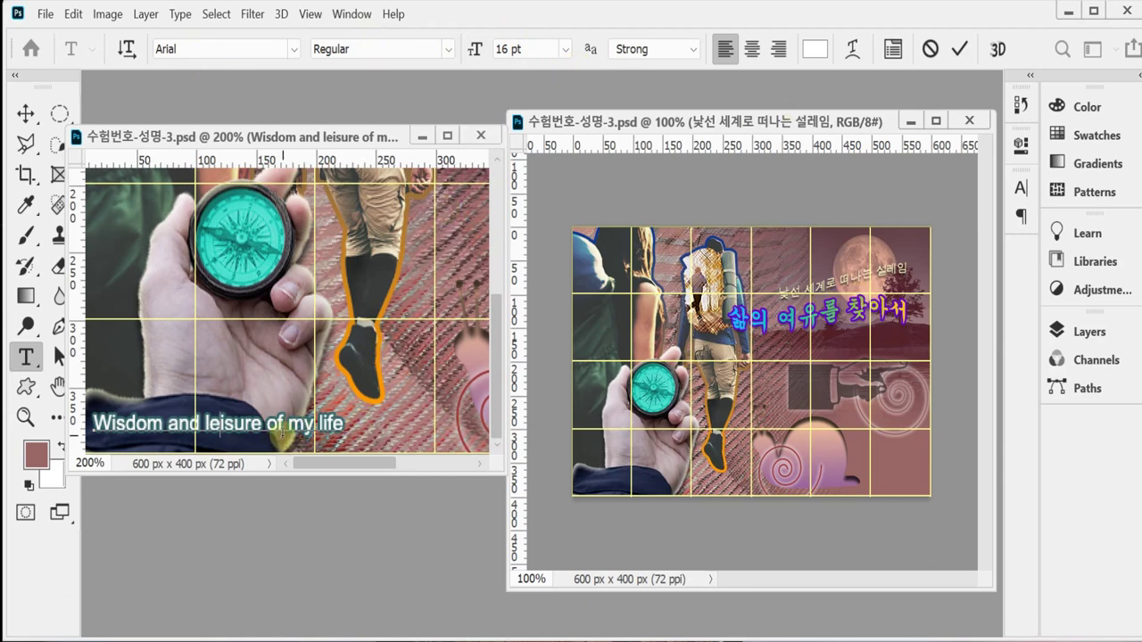
{"action": "left_click", "coordinate": [25, 417]}
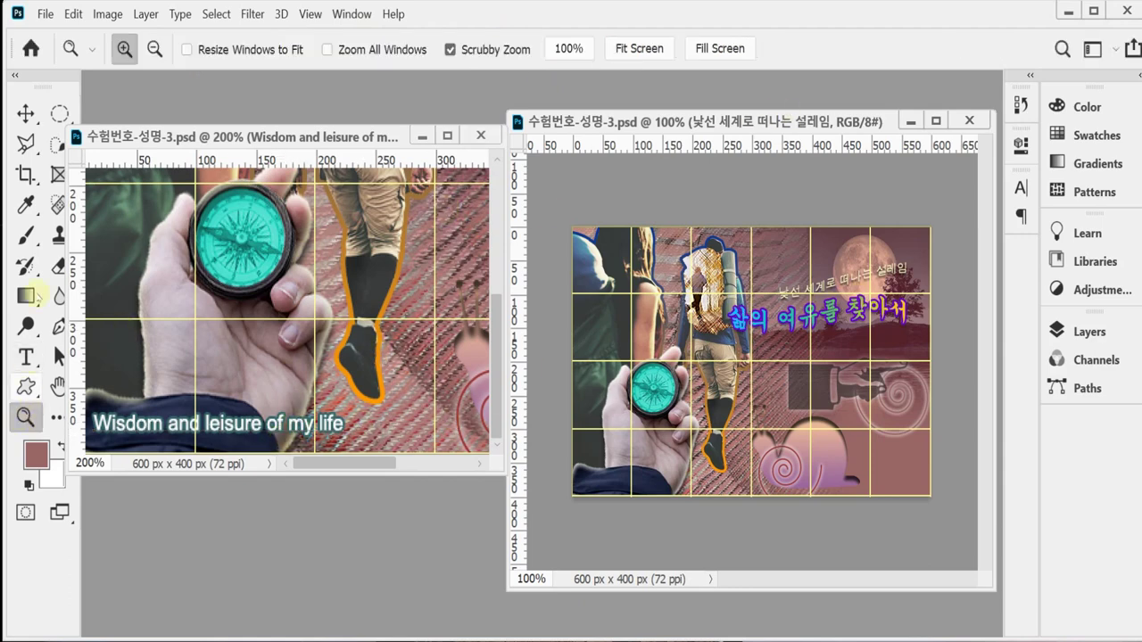
Examine the font, size and alignment of the three-line "SNS 공지" caption beside the snail in the reference document
{"action": "left_click", "coordinate": [25, 114]}
{"action": "left_click", "coordinate": [434, 397]}
{"action": "scroll", "coordinate": [363, 401], "scroll_direction": "right", "scroll_amount": 10}
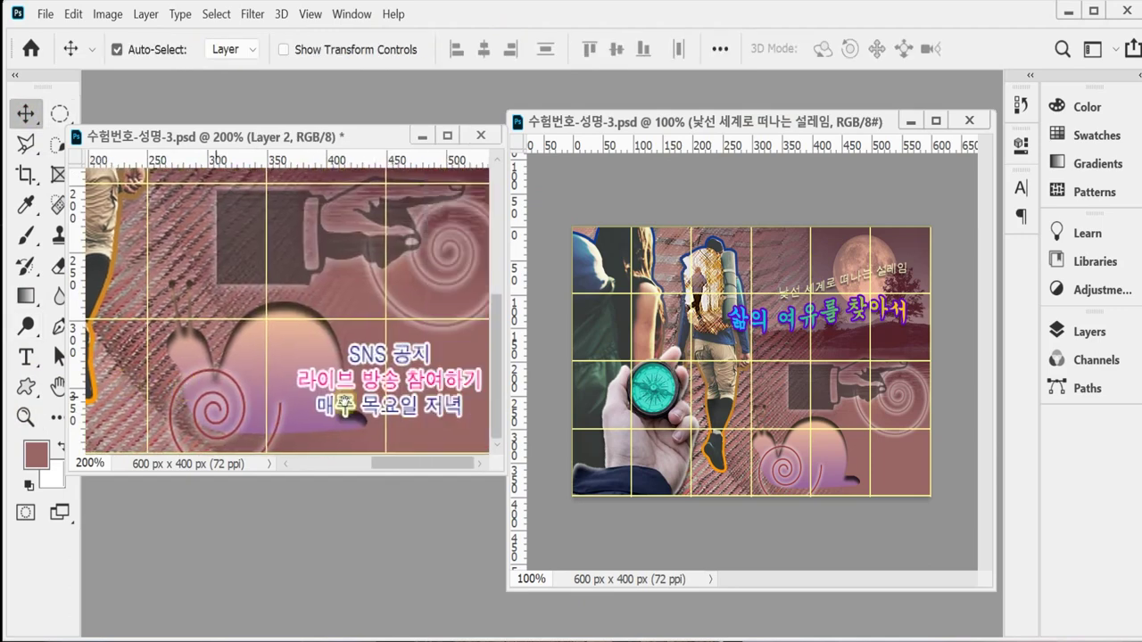
{"action": "left_click", "coordinate": [382, 359]}
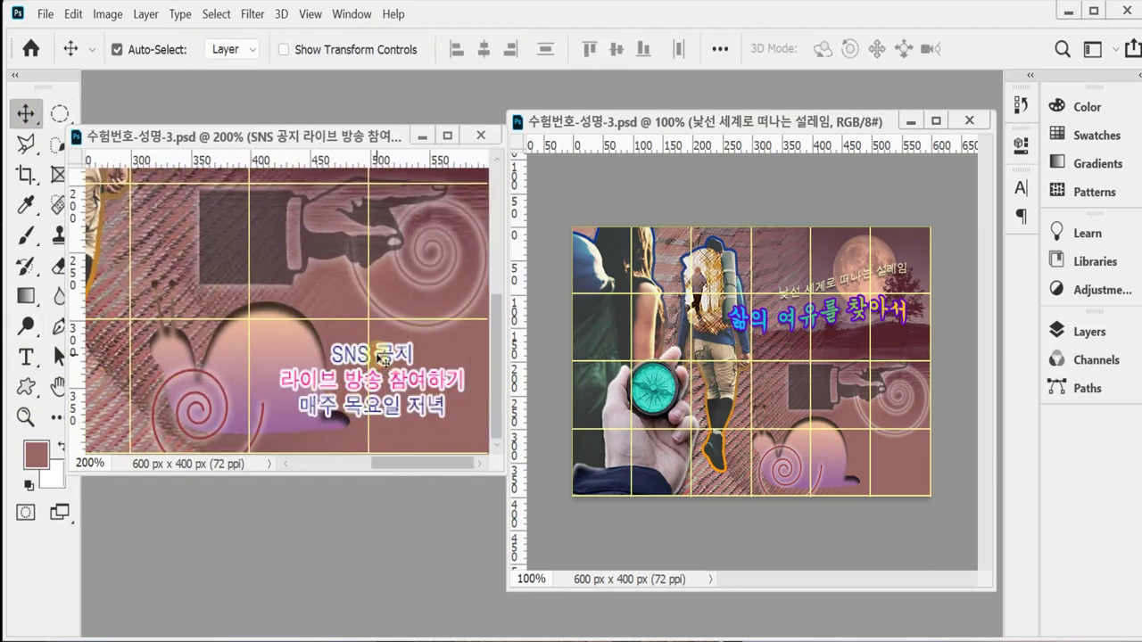
{"action": "left_click", "coordinate": [25, 357]}
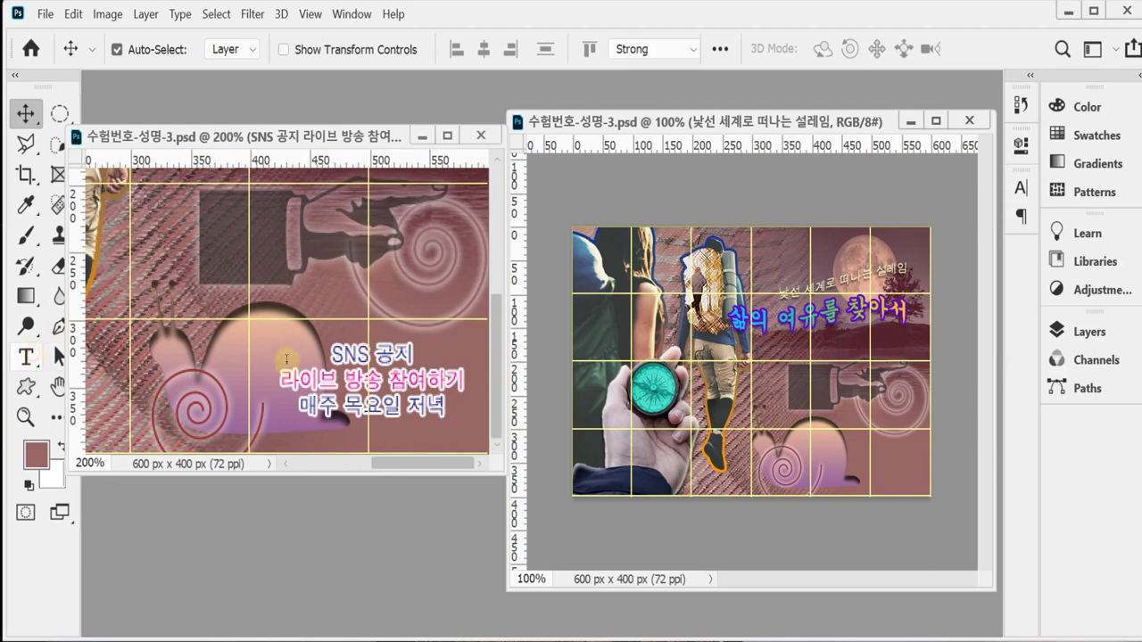
{"action": "left_click", "coordinate": [361, 355]}
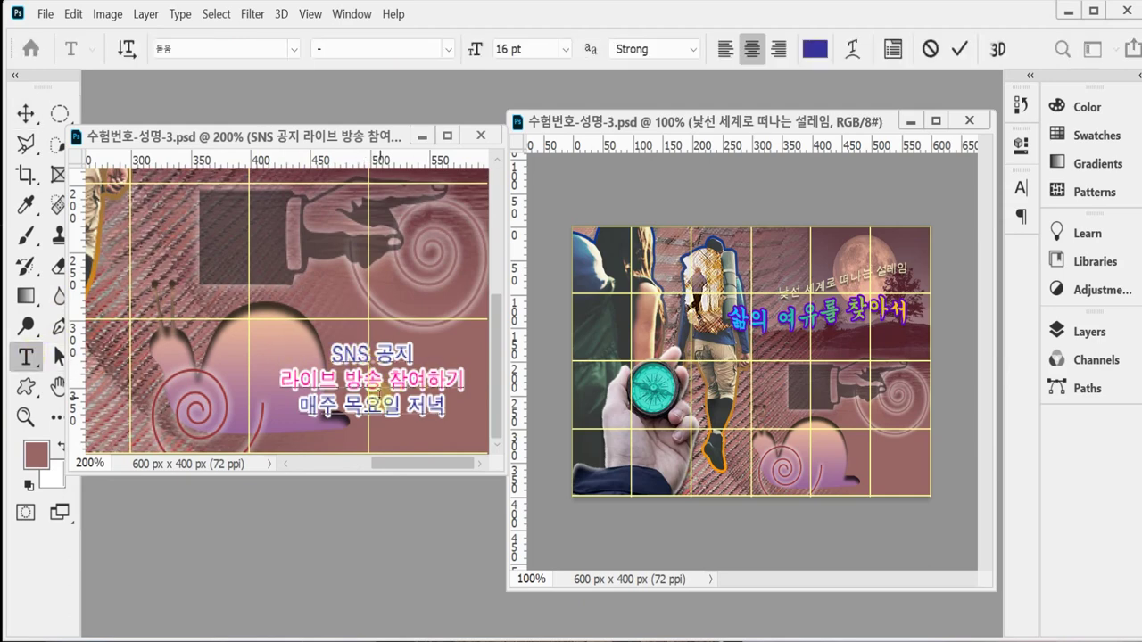
{"action": "left_click_drag", "start_coordinate": [407, 408], "coordinate": [374, 357]}
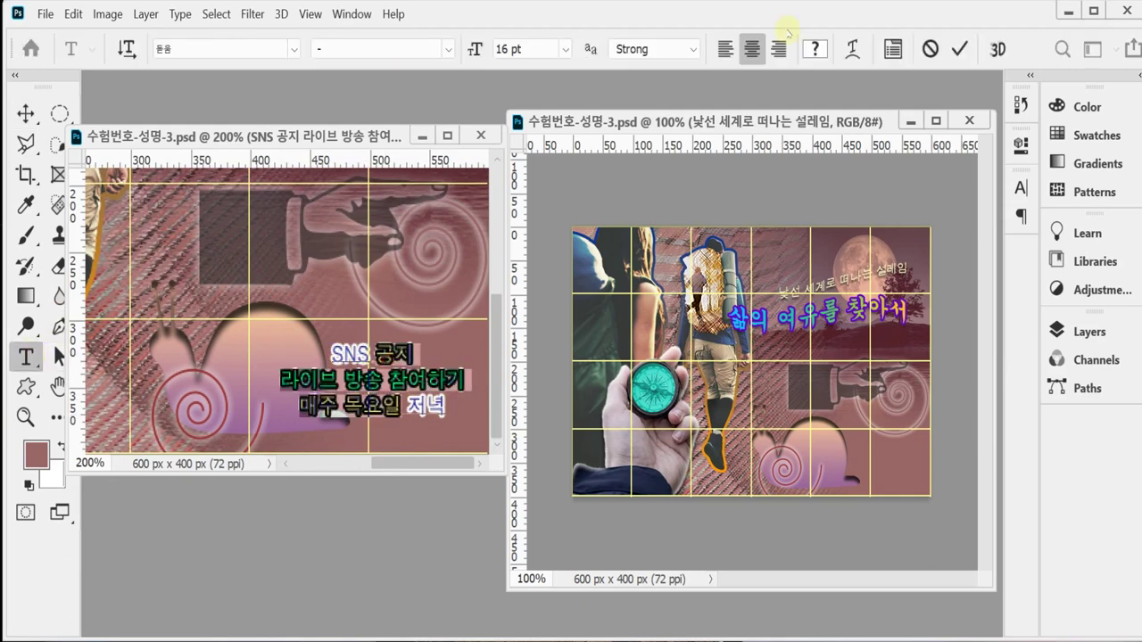
Examine the text color of the "라이브 방송 참여하기" line in the reference caption beside the snail
{"action": "left_click", "coordinate": [387, 352]}
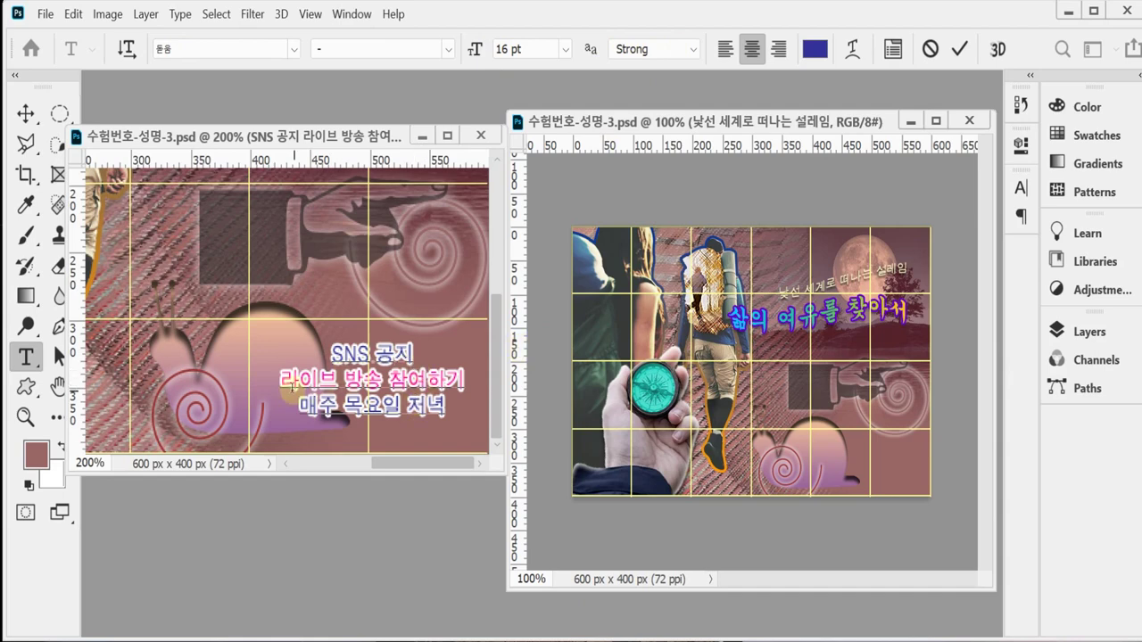
{"action": "left_click_drag", "start_coordinate": [278, 382], "coordinate": [466, 382]}
{"action": "left_click", "coordinate": [809, 51]}
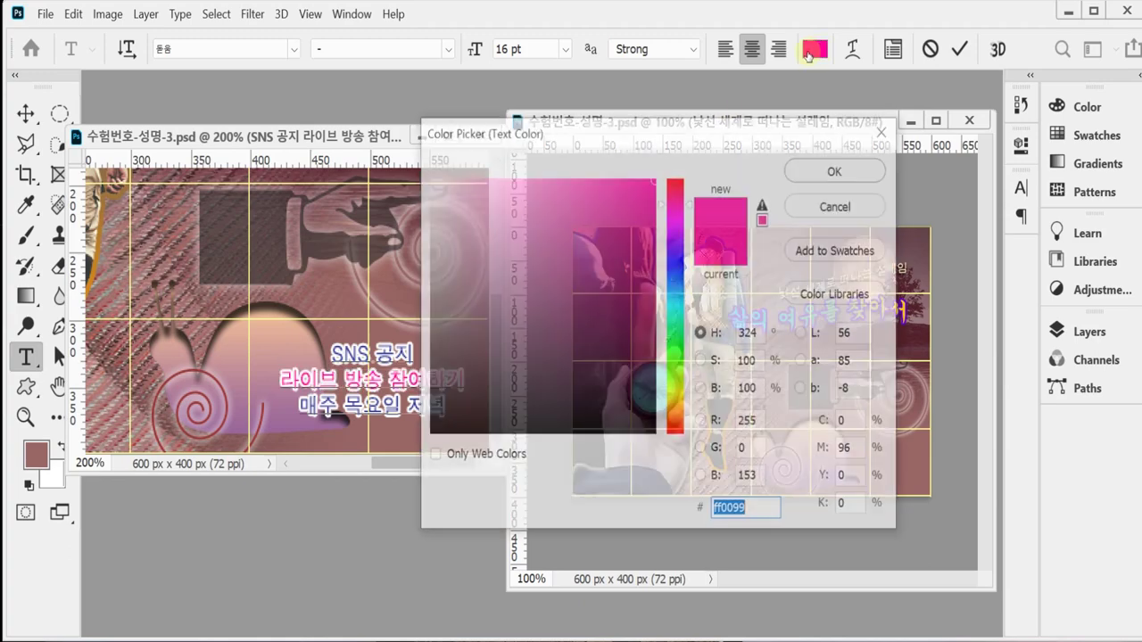
{"action": "left_click", "coordinate": [763, 509]}
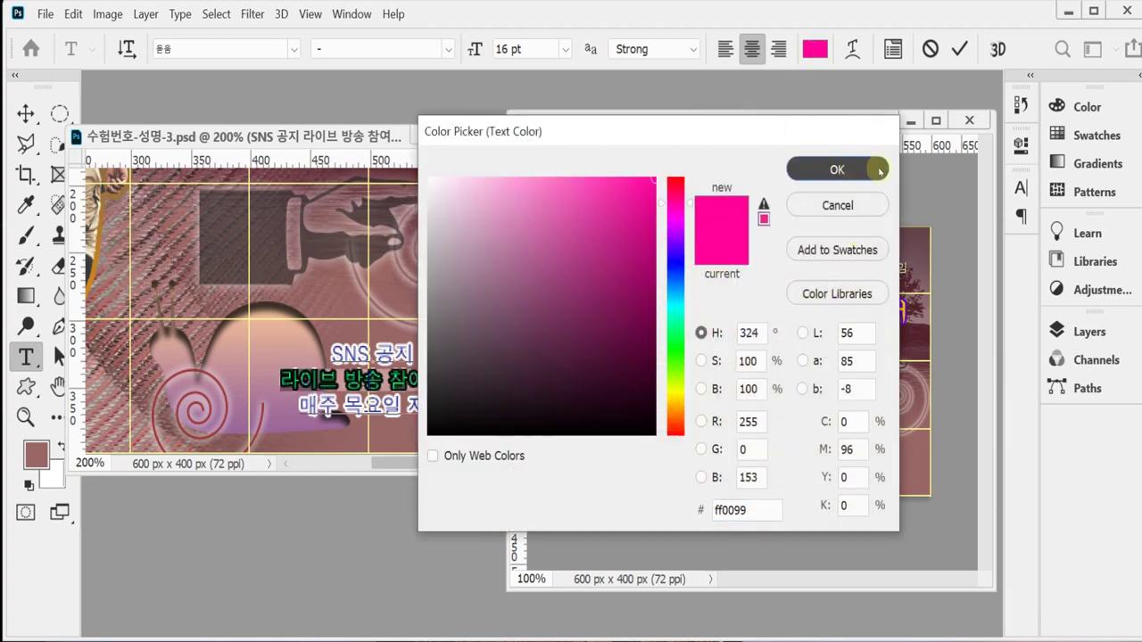
{"action": "left_click", "coordinate": [847, 170]}
{"action": "left_click", "coordinate": [431, 384]}
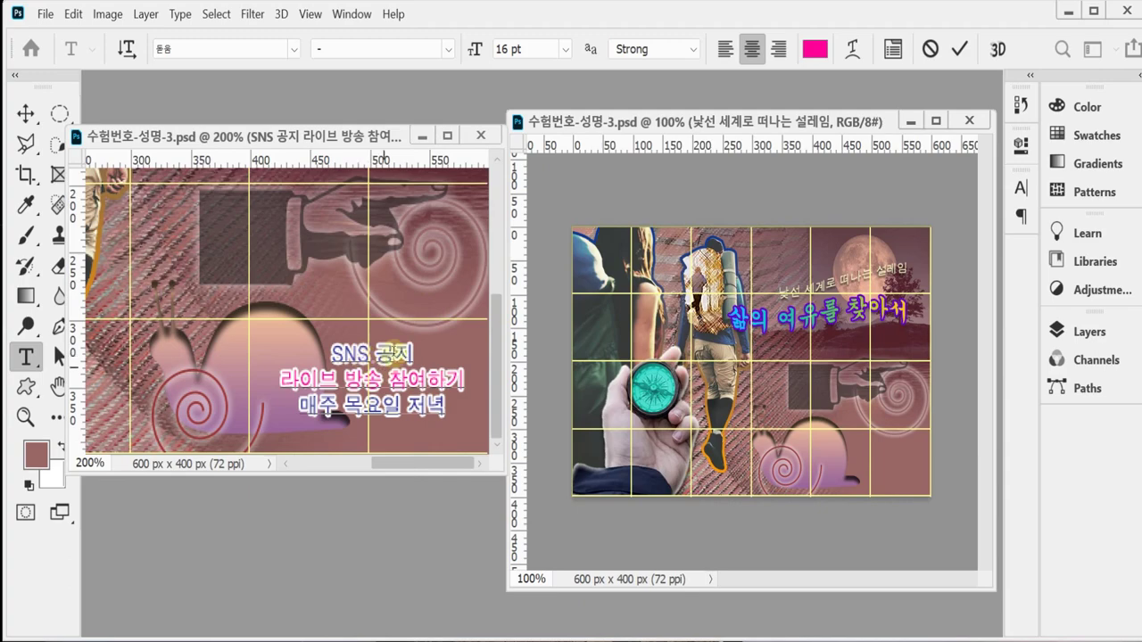
Enlarge the reference document's window, show the whole composite at 100% without the grid, and leave text editing
{"action": "left_click_drag", "start_coordinate": [375, 137], "coordinate": [581, 119]}
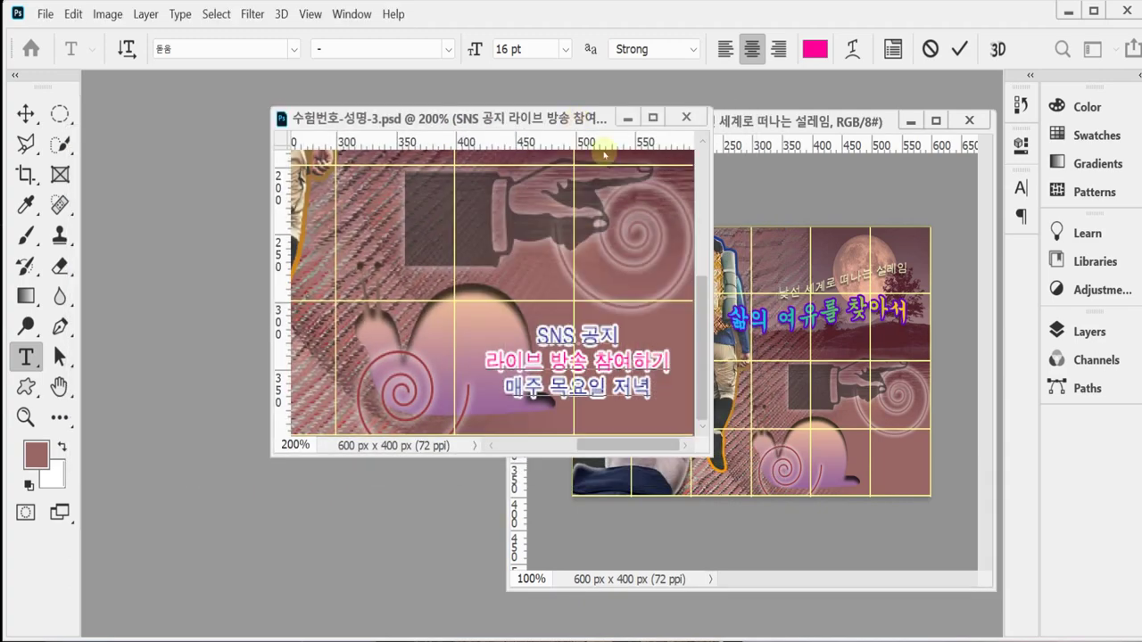
{"action": "left_click_drag", "start_coordinate": [707, 456], "coordinate": [970, 578]}
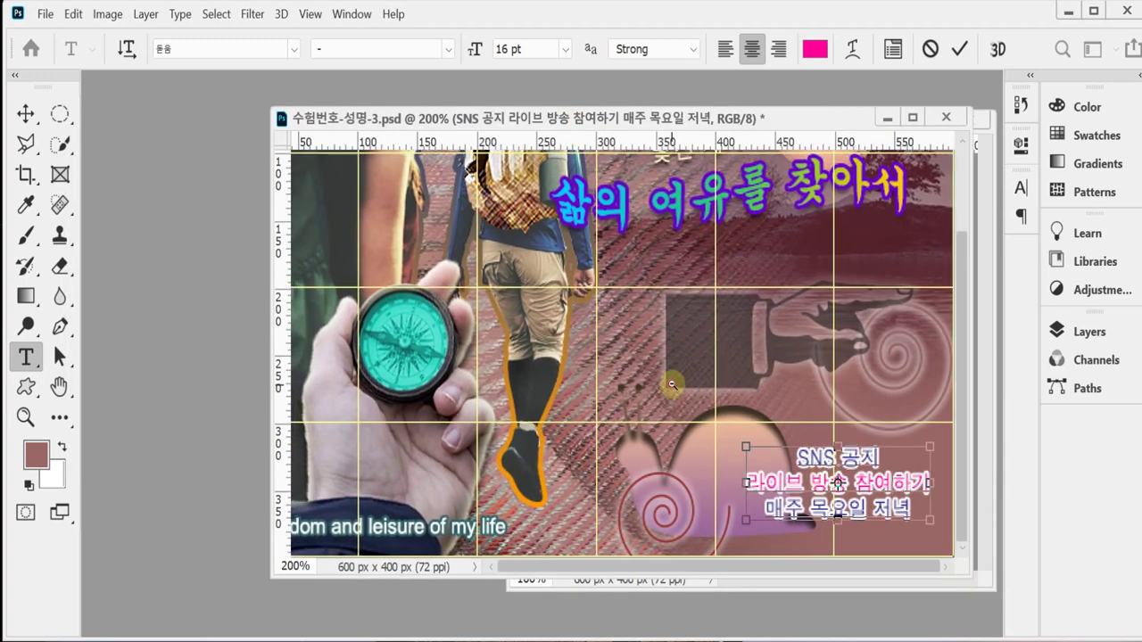
{"action": "key", "text": "ctrl+minus"}
{"action": "key", "text": "ctrl+apostrophe"}
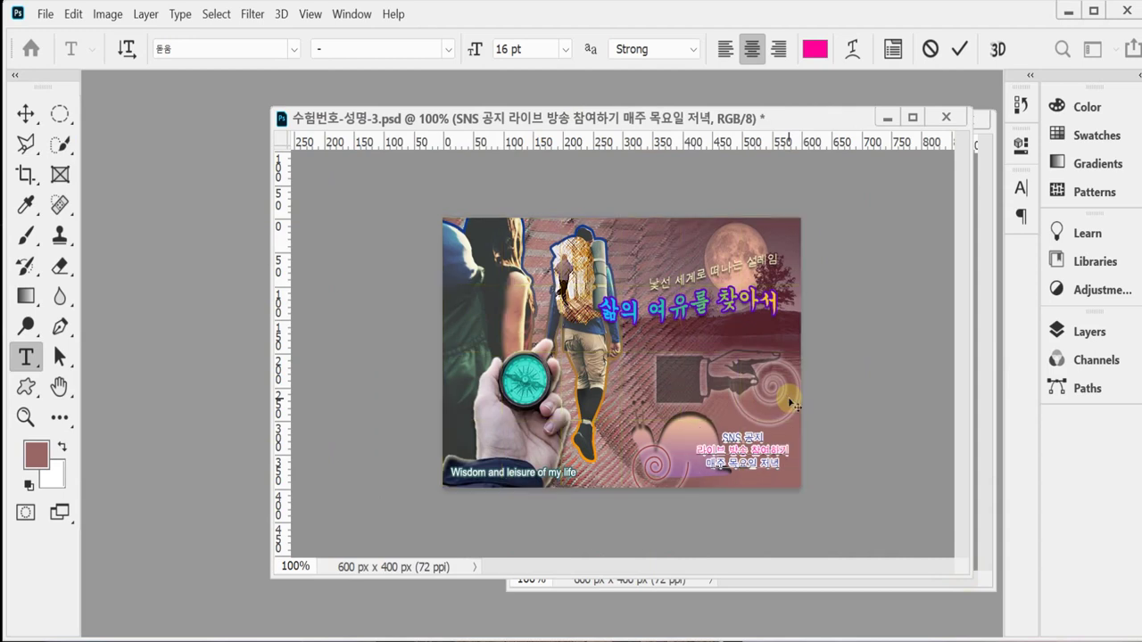
{"action": "key", "text": "Escape"}
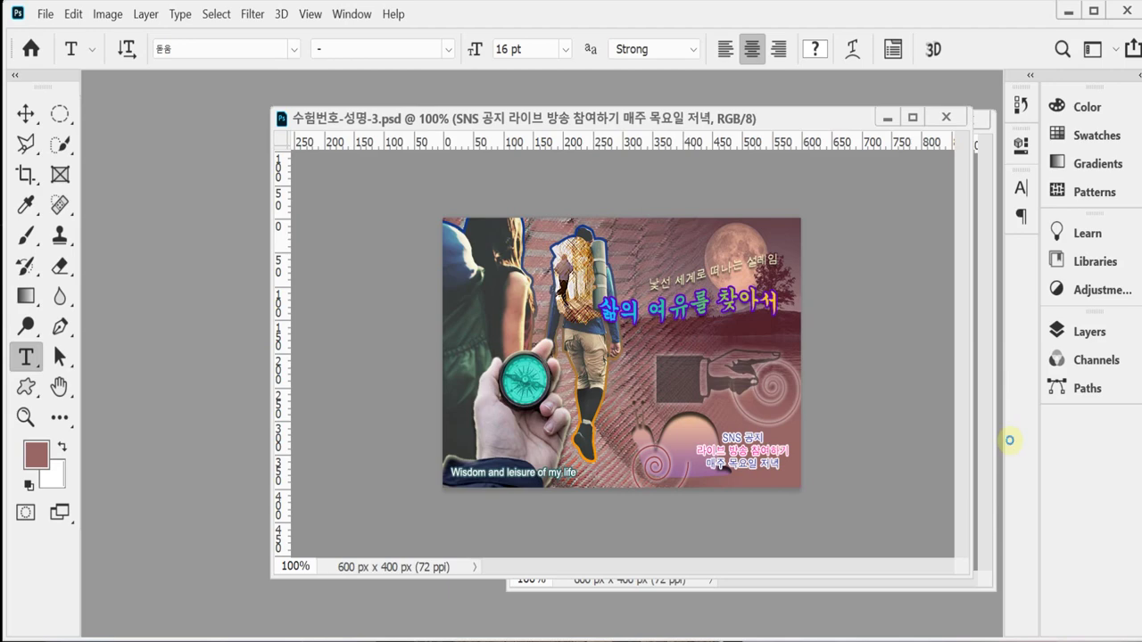
Set up saving the finished composite in JPEG format as 수험번호-성명-3.jpg in the GTQ folder under Documents
{"action": "key", "text": "ctrl+shift+s"}
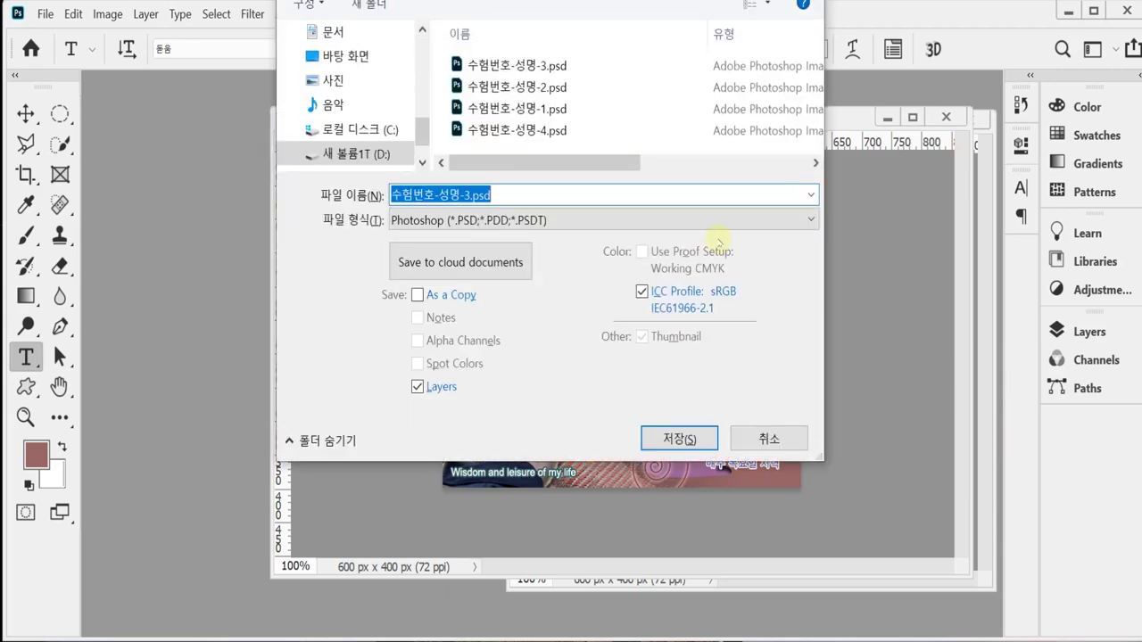
{"action": "scroll", "coordinate": [357, 89], "scroll_direction": "up", "scroll_amount": 2}
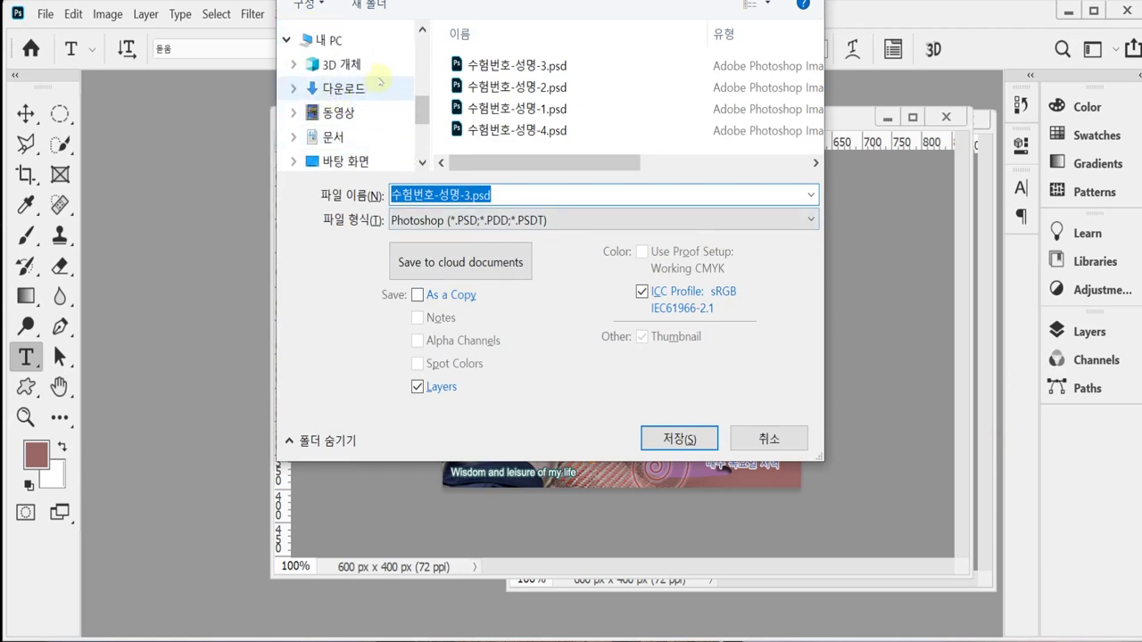
{"action": "left_click", "coordinate": [370, 136]}
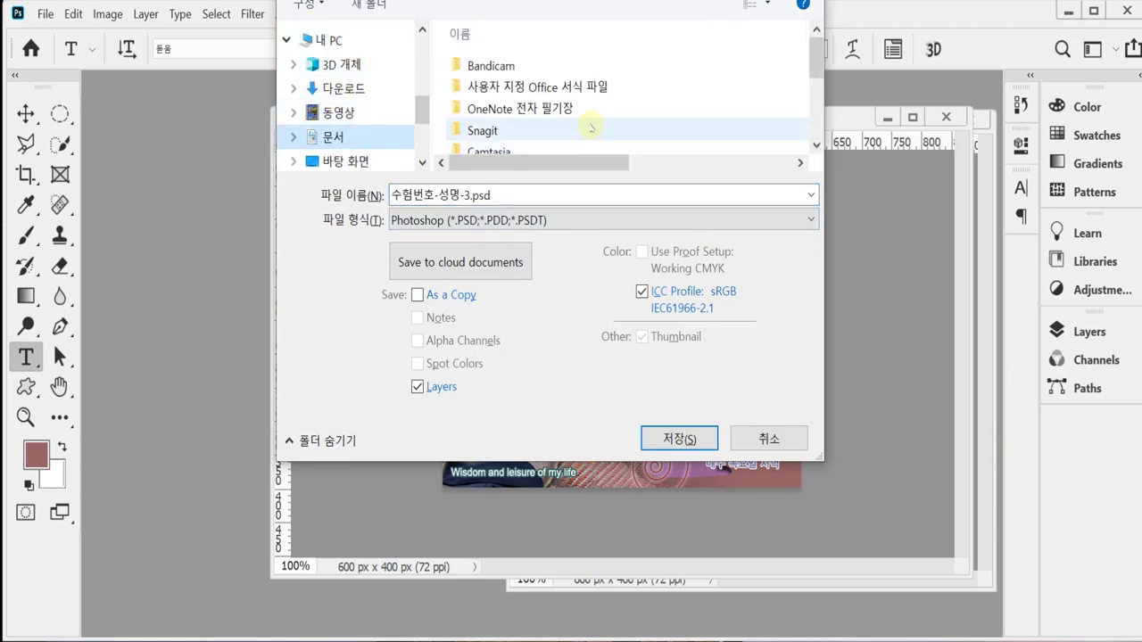
{"action": "scroll", "coordinate": [571, 125], "scroll_direction": "down", "scroll_amount": 3}
{"action": "double_click", "coordinate": [564, 141]}
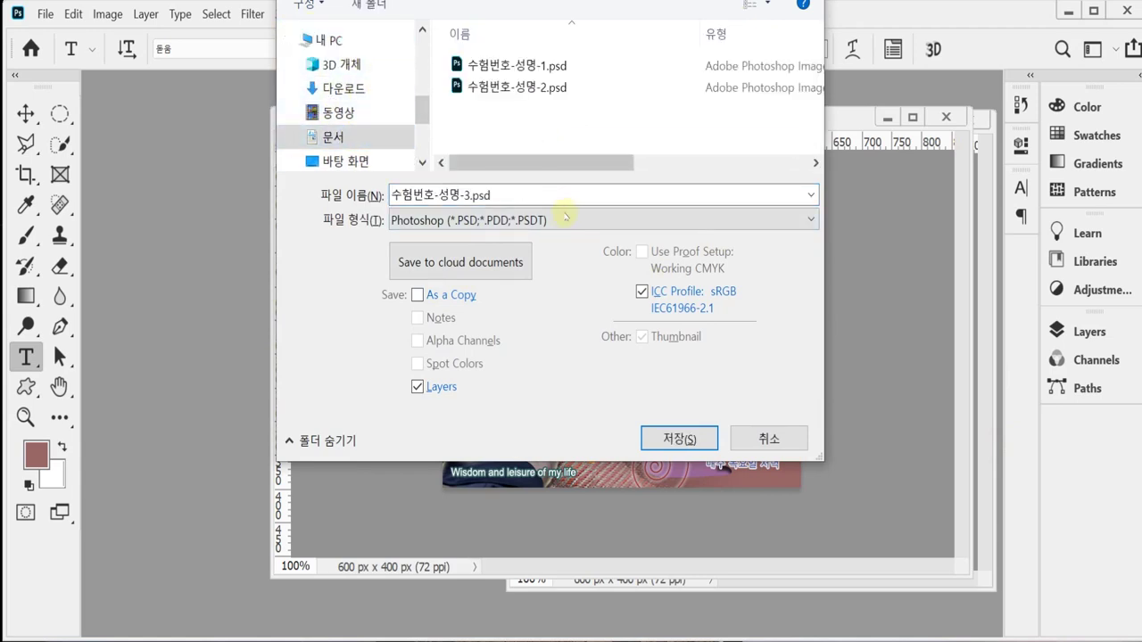
{"action": "left_click", "coordinate": [544, 220]}
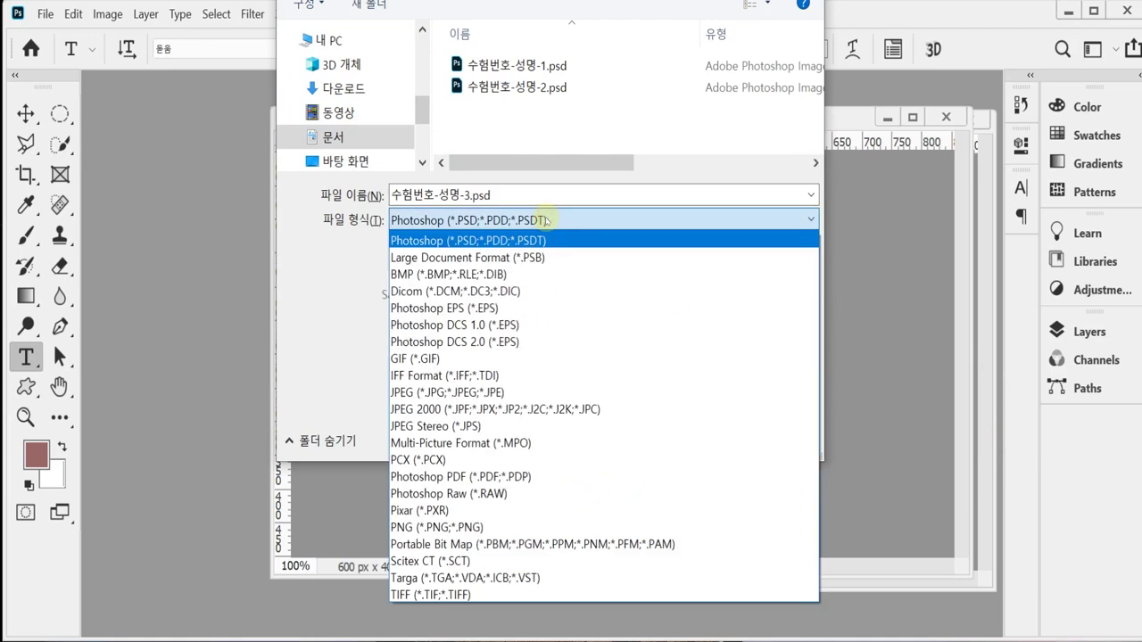
{"action": "left_click", "coordinate": [525, 392]}
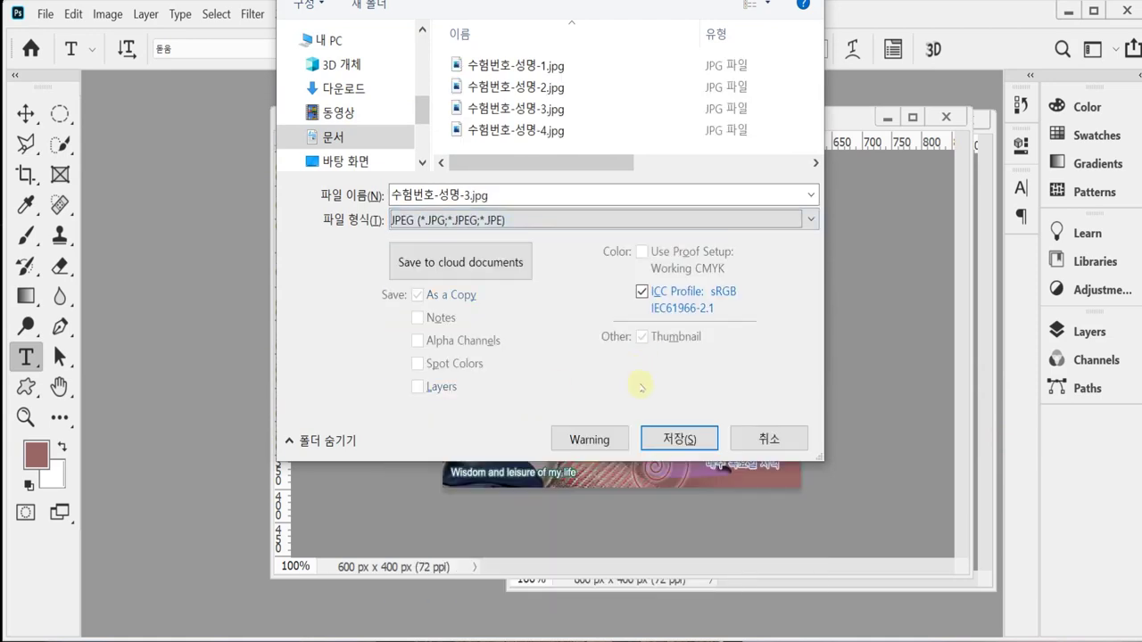
Save the JPEG over the existing 수험번호-성명-3.jpg with image quality 8
{"action": "left_click", "coordinate": [678, 438]}
{"action": "left_click", "coordinate": [603, 294]}
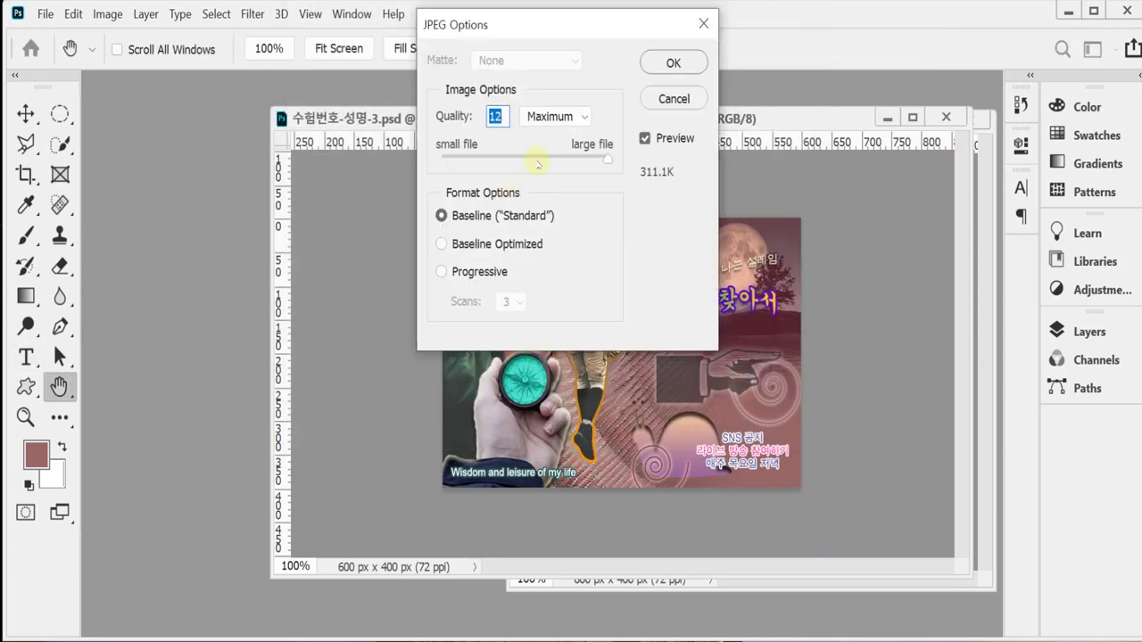
{"action": "type", "text": "8"}
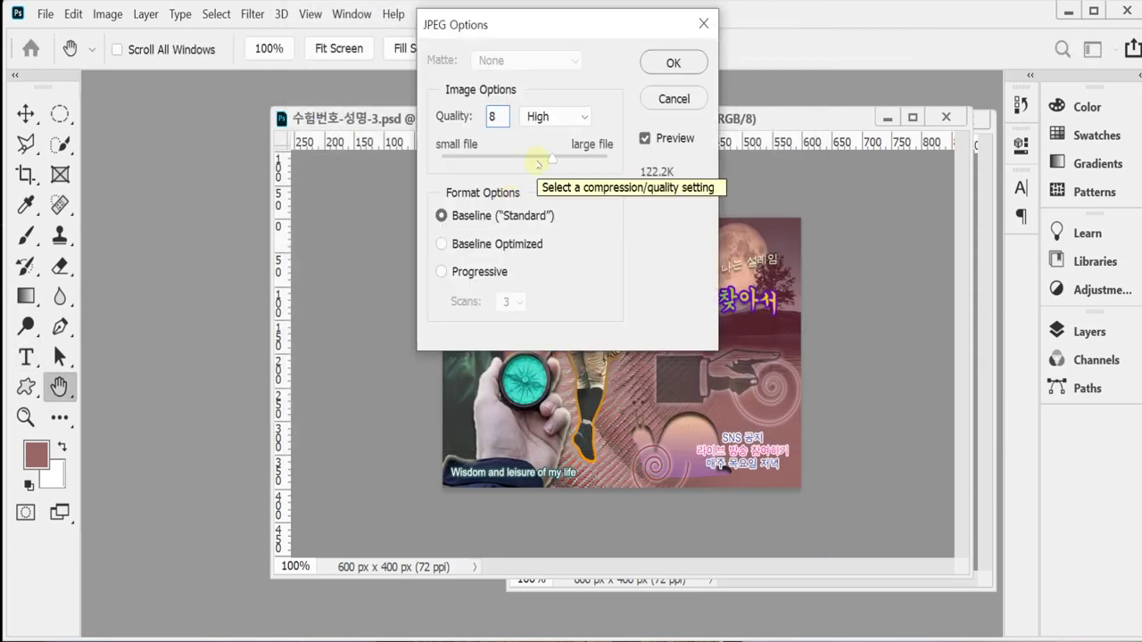
{"action": "key", "text": "Return"}
{"action": "key", "text": "t"}
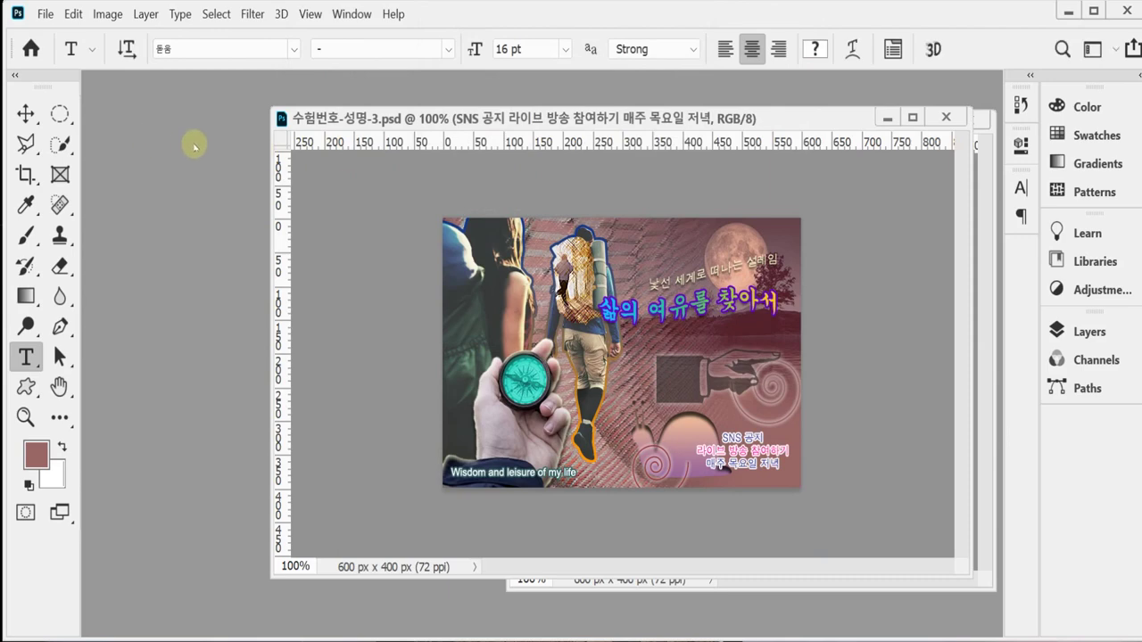
Resize the composite to 60 px wide and 40 px high
{"action": "left_click", "coordinate": [107, 14]}
{"action": "left_click", "coordinate": [166, 155]}
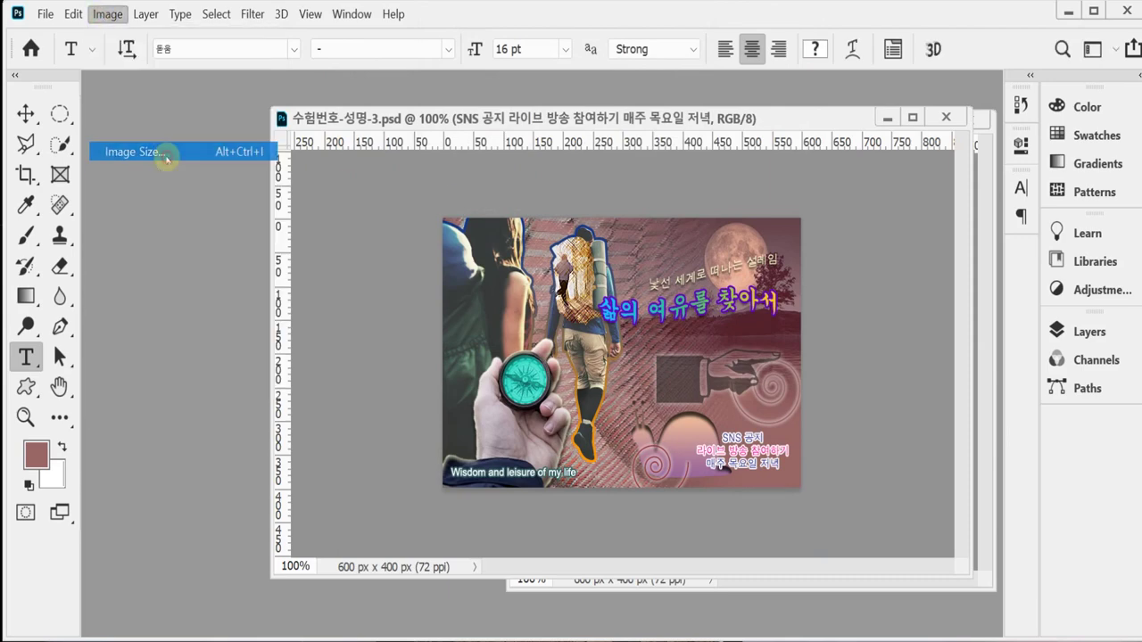
{"action": "type", "text": "60"}
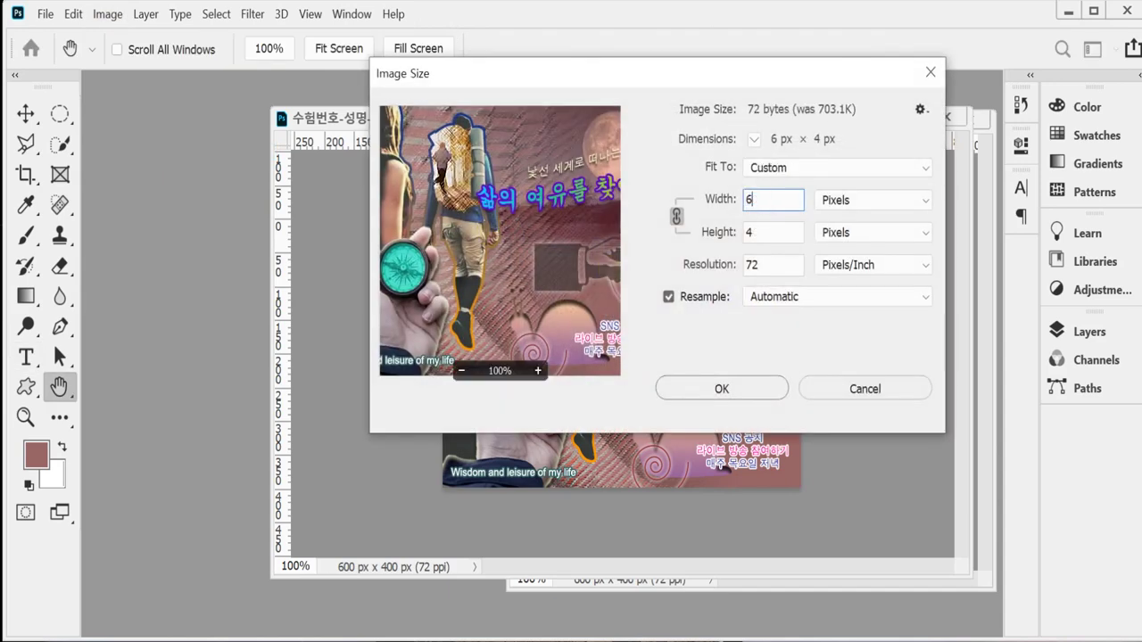
{"action": "left_click", "coordinate": [722, 389]}
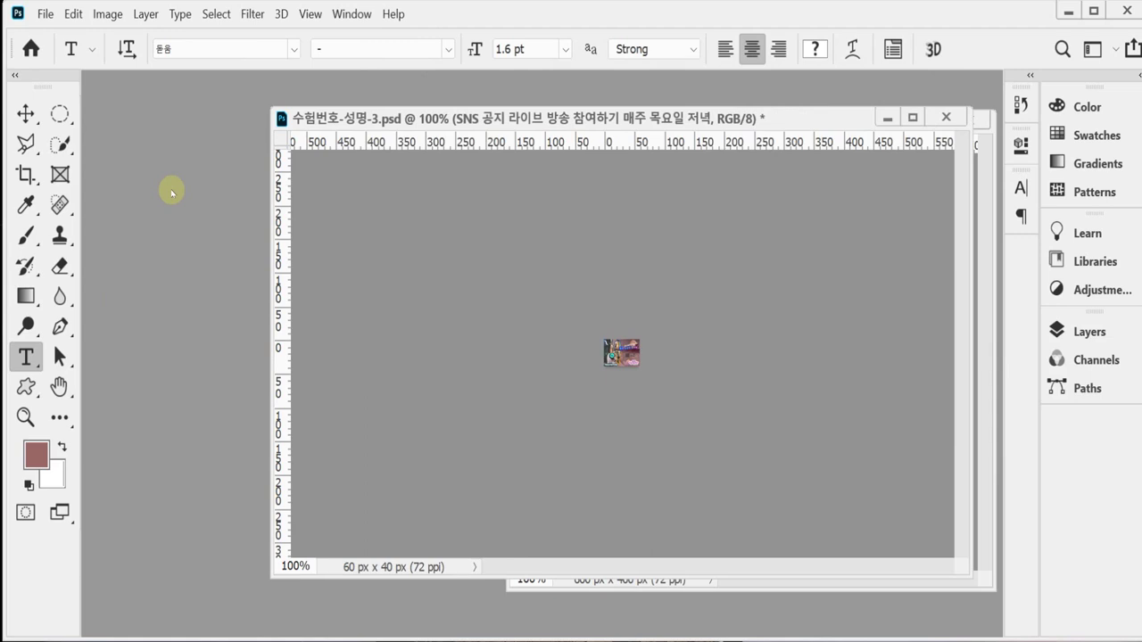
Save the reduced composite as the Photoshop file 수험번호-성명-3.psd in the GTQ folder under Documents
{"action": "key", "text": "ctrl+shift+s"}
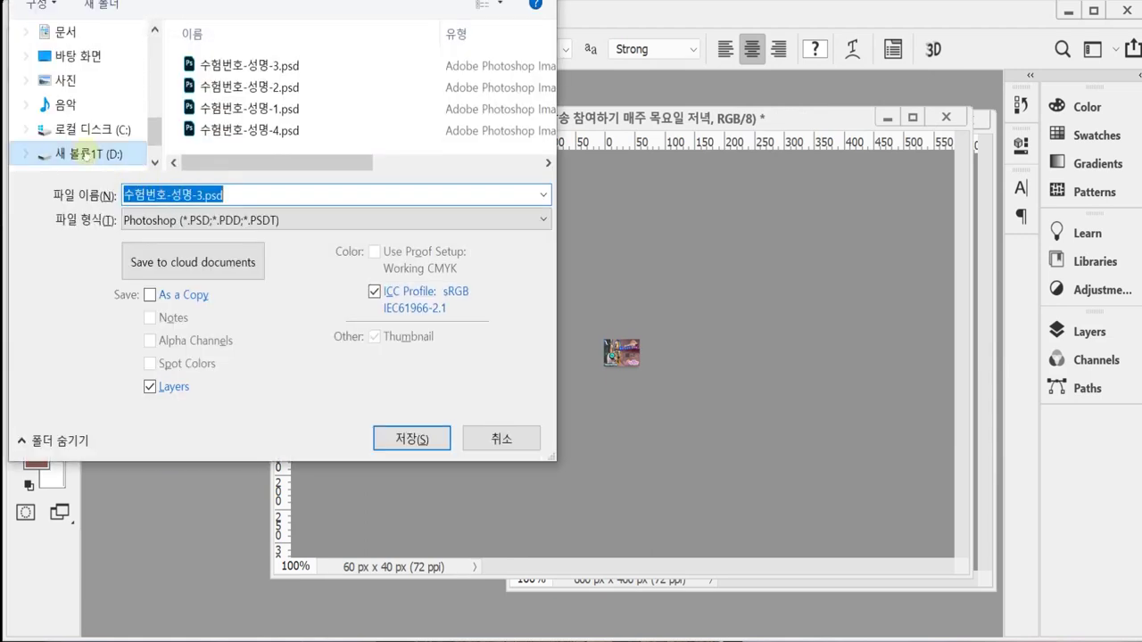
{"action": "left_click", "coordinate": [63, 40]}
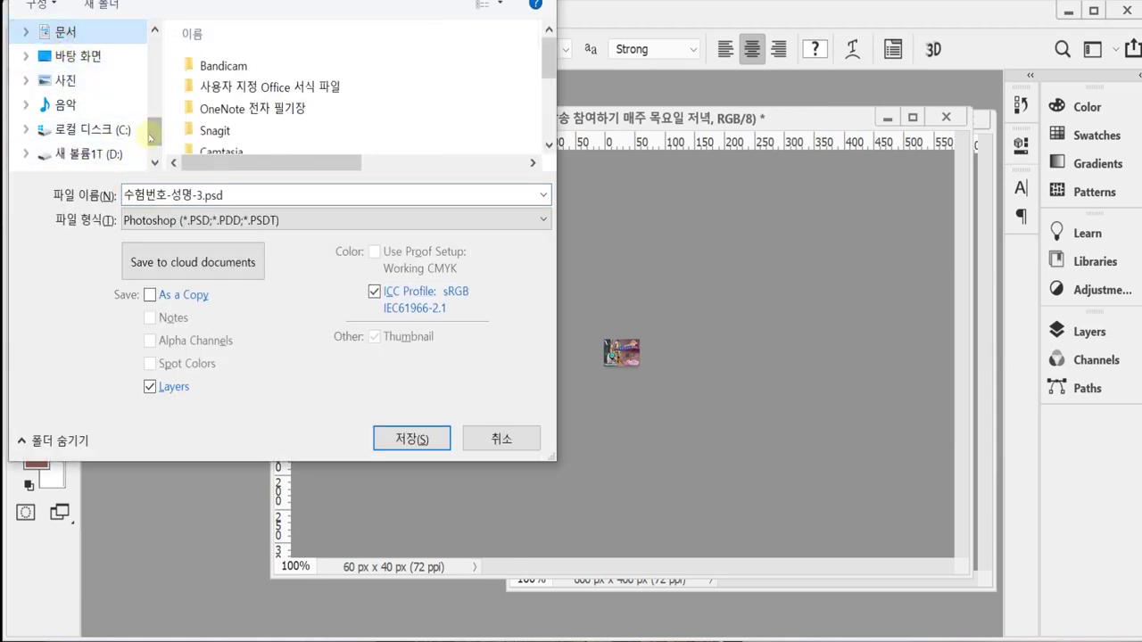
{"action": "scroll", "coordinate": [99, 147], "scroll_direction": "down", "scroll_amount": 1}
{"action": "scroll", "coordinate": [98, 134], "scroll_direction": "up", "scroll_amount": 3}
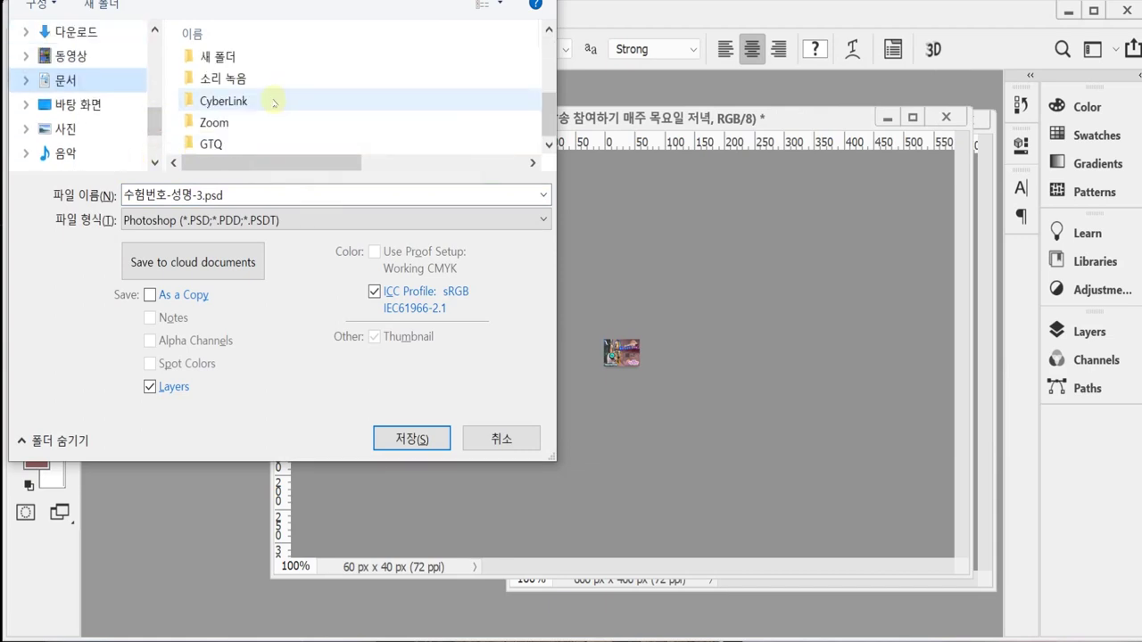
{"action": "left_click", "coordinate": [239, 146]}
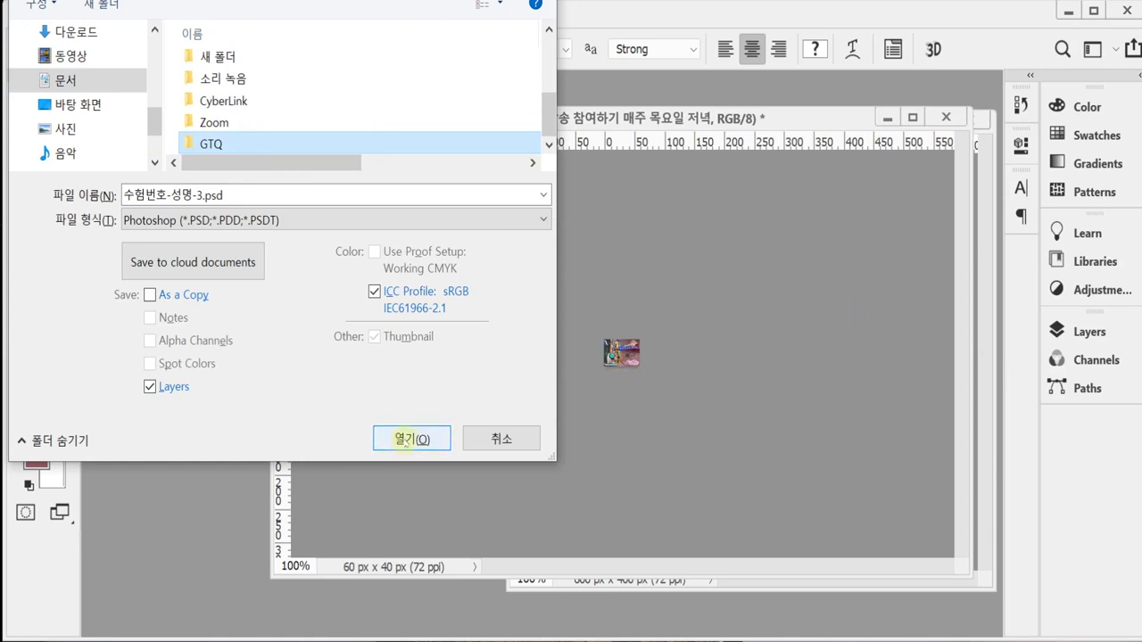
{"action": "left_click", "coordinate": [412, 439]}
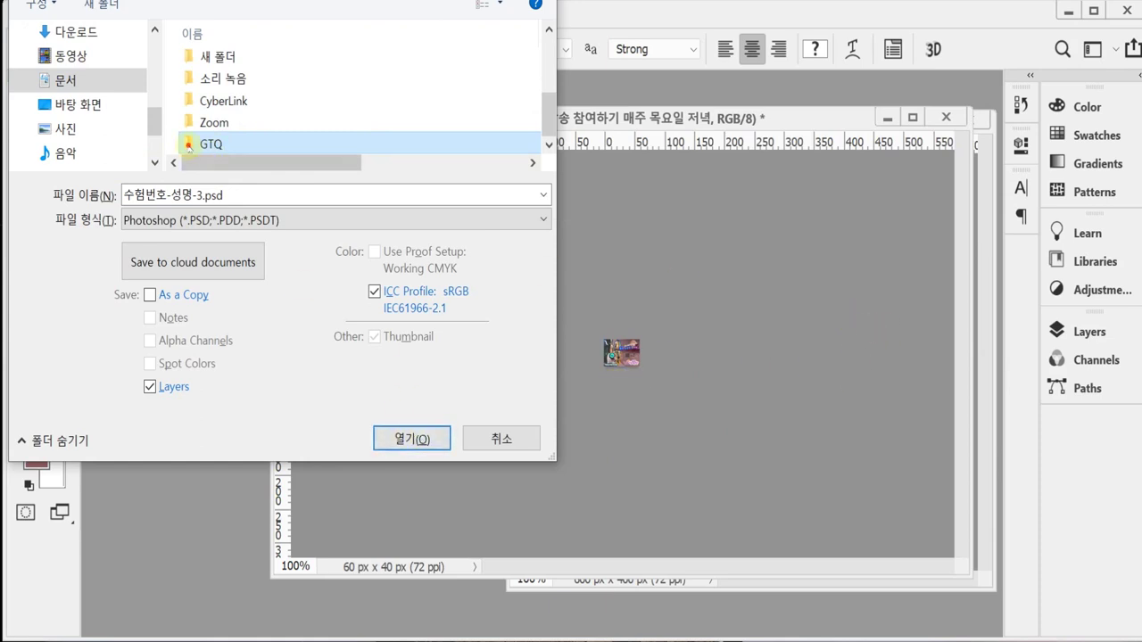
{"action": "left_click", "coordinate": [403, 441]}
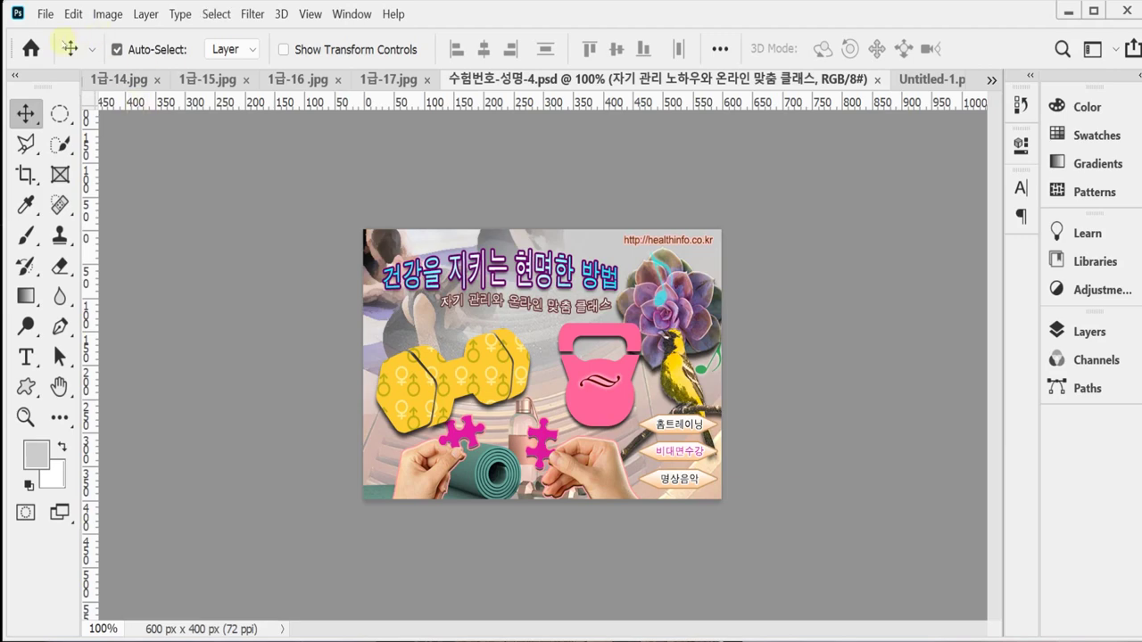
Create a new 600 x 400 px document at 72 pixels/inch in RGB Color, 8 bit, with a white background
{"action": "left_click", "coordinate": [45, 15]}
{"action": "left_click", "coordinate": [40, 35]}
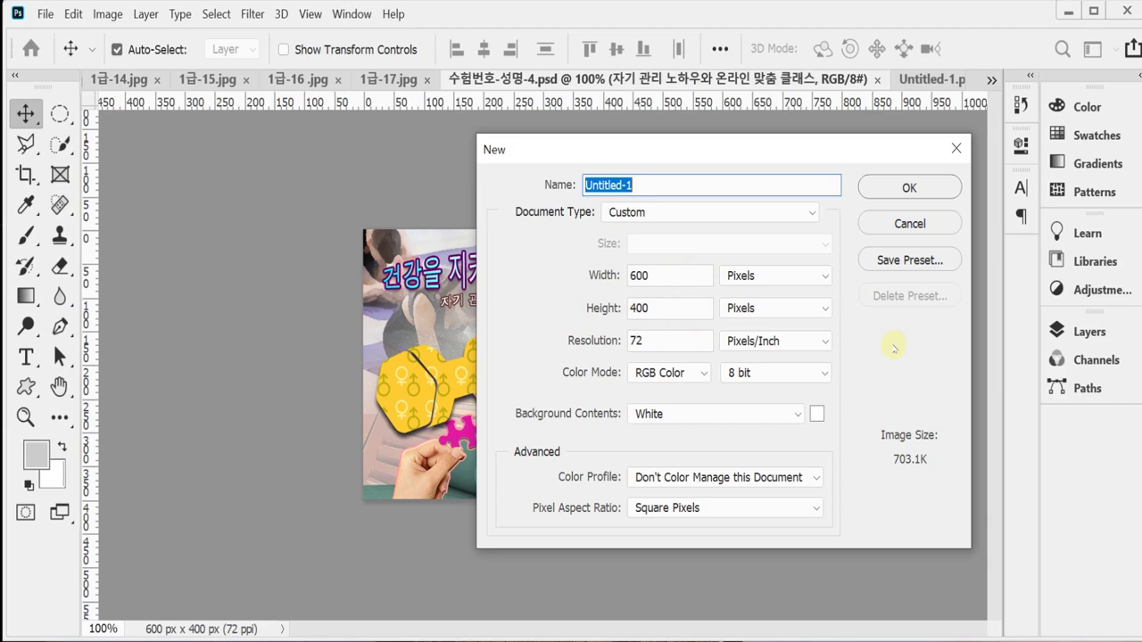
{"action": "key", "text": "Return"}
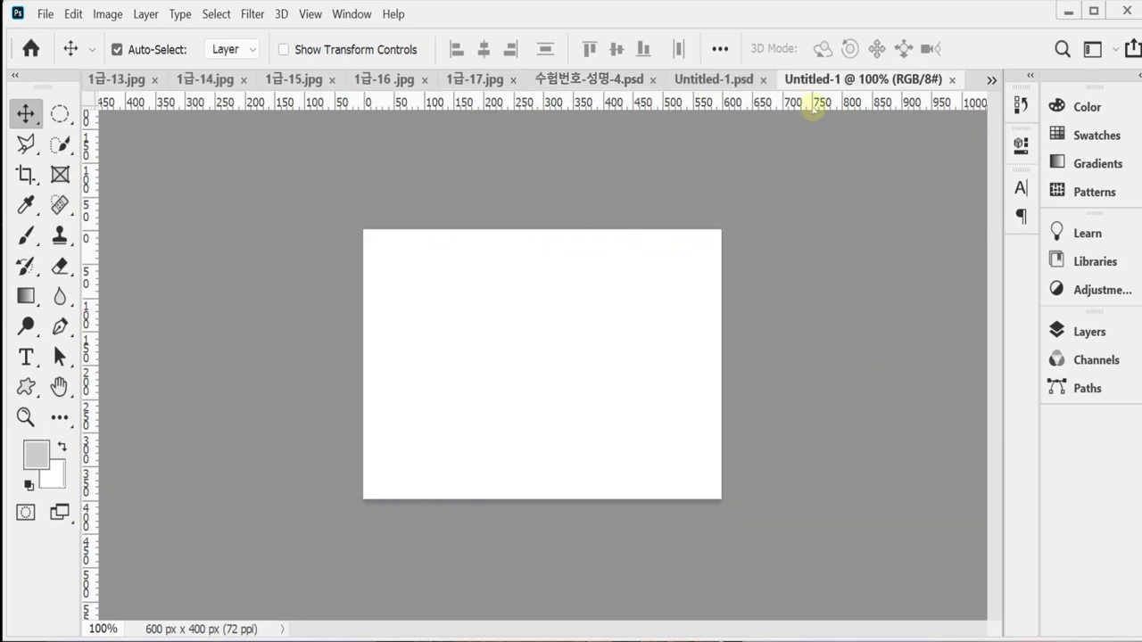
Float the new document and the 수험번호-성명-4.psd reference side by side, and display the grid in both
{"action": "left_click_drag", "start_coordinate": [805, 79], "coordinate": [568, 198]}
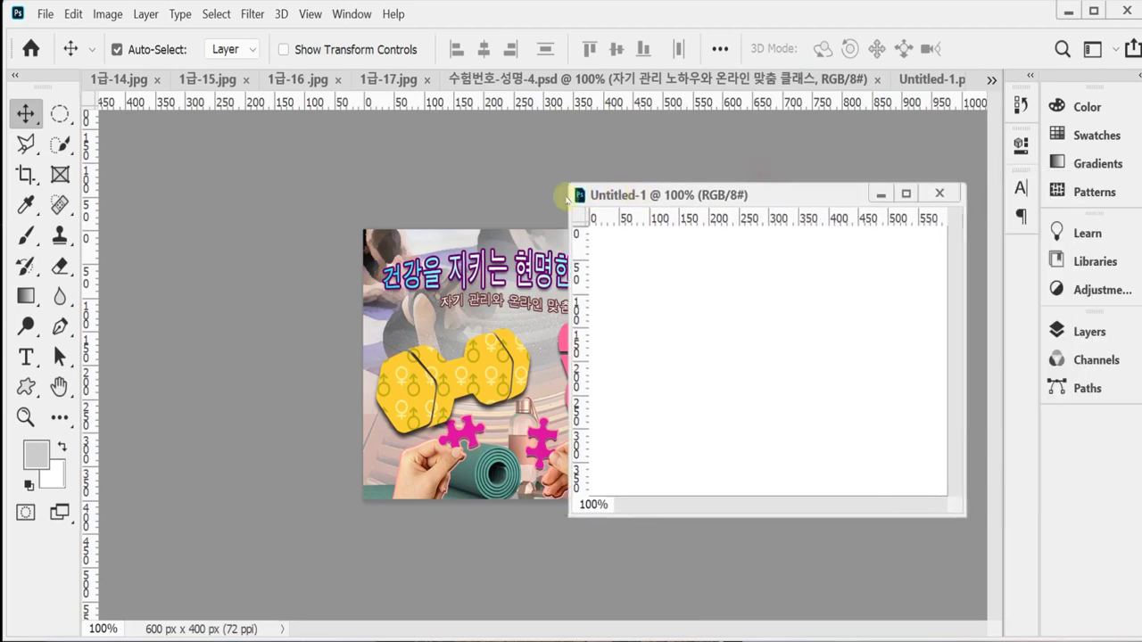
{"action": "left_click_drag", "start_coordinate": [640, 80], "coordinate": [327, 186]}
{"action": "key", "text": "ctrl+apostrophe"}
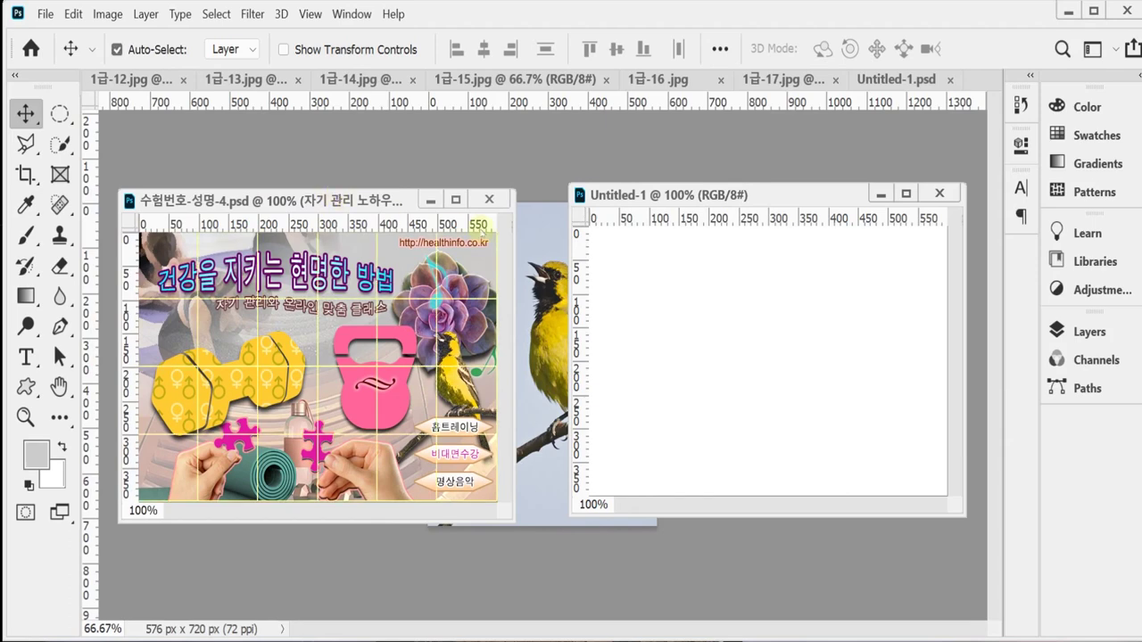
{"action": "left_click_drag", "start_coordinate": [612, 193], "coordinate": [562, 200]}
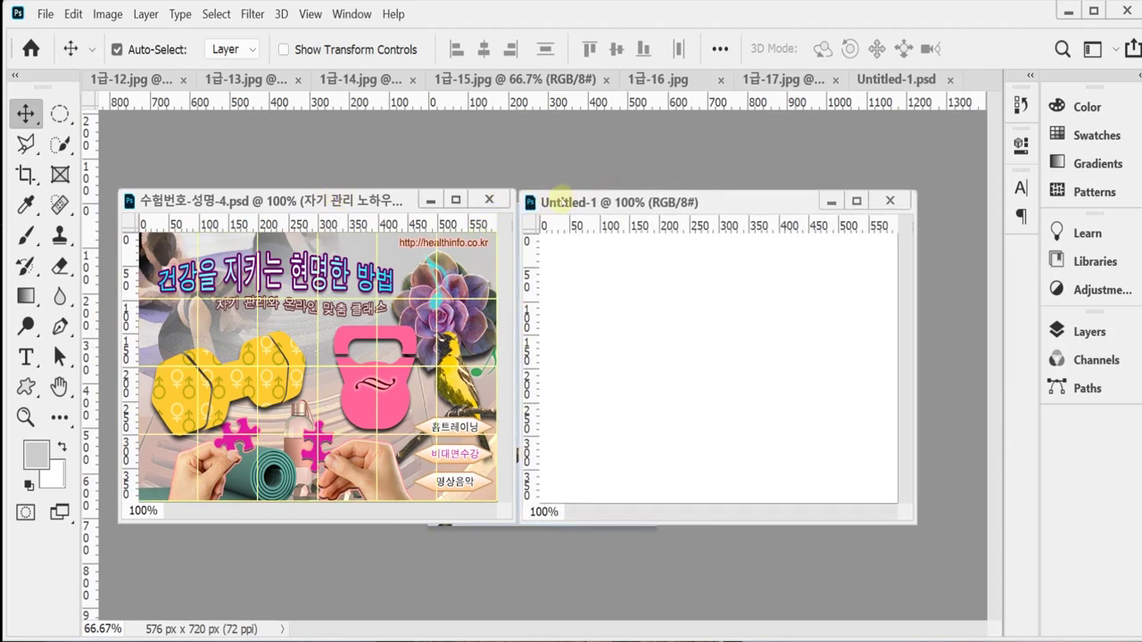
{"action": "key", "text": "ctrl+apostrophe"}
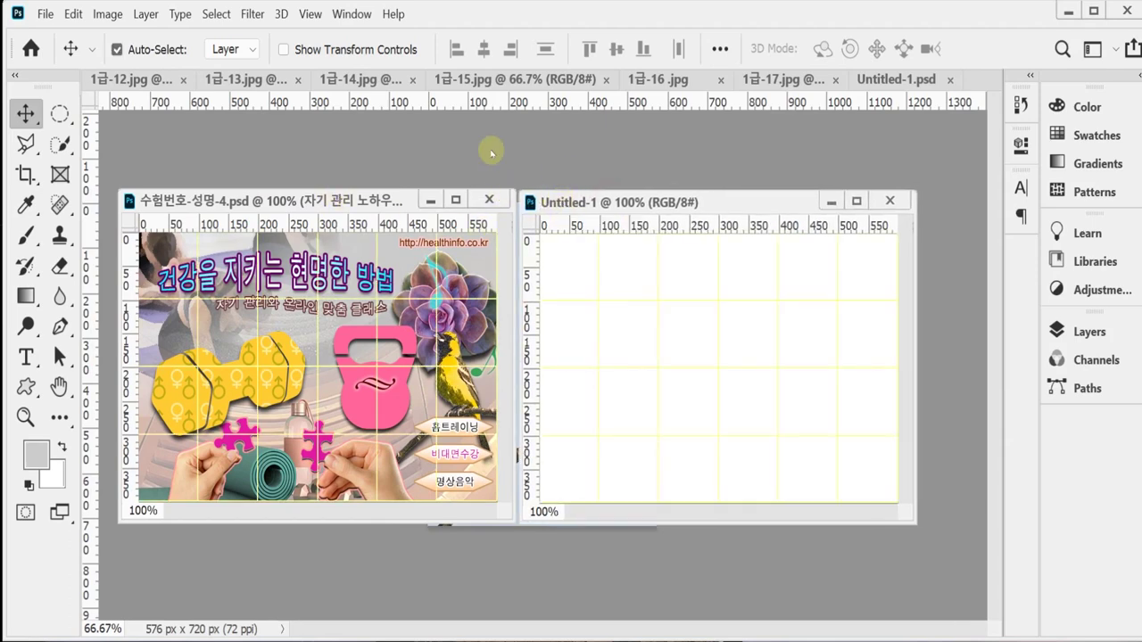
Float the 1급-12.jpg source photo, select the entire image for copying, and close its document
{"action": "left_click_drag", "start_coordinate": [143, 86], "coordinate": [199, 147]}
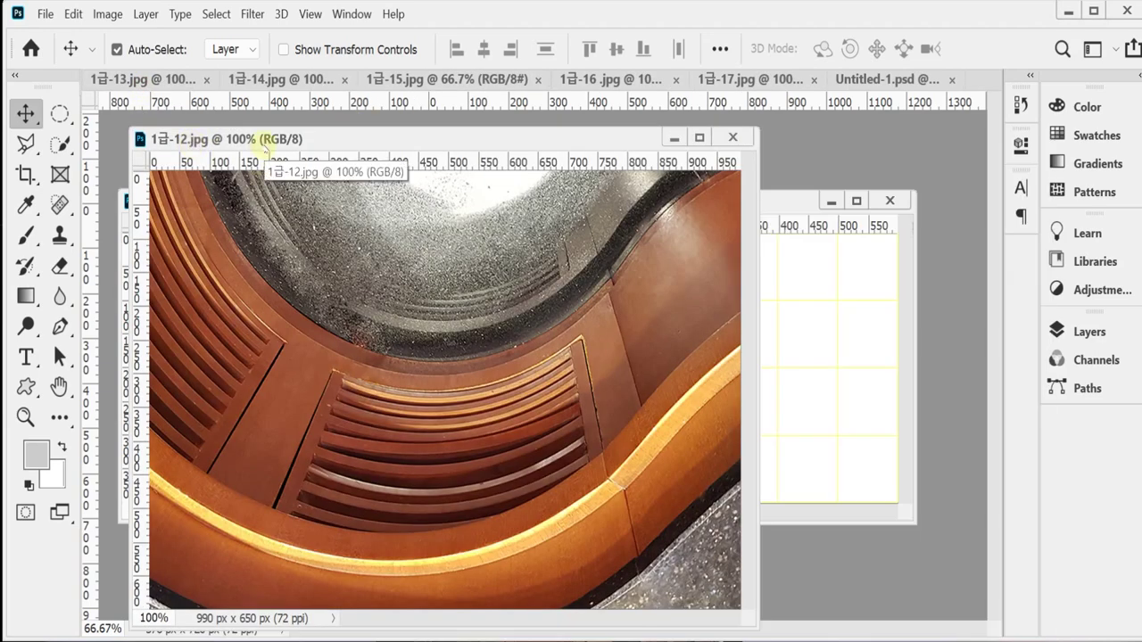
{"action": "key", "text": "ctrl+a"}
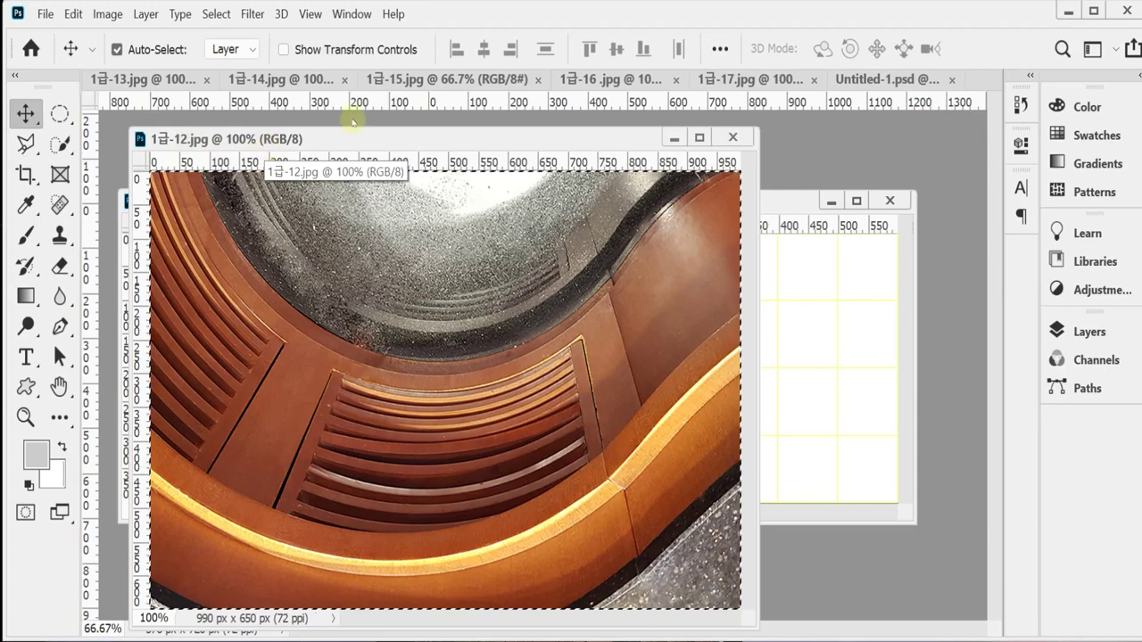
{"action": "left_click", "coordinate": [733, 137]}
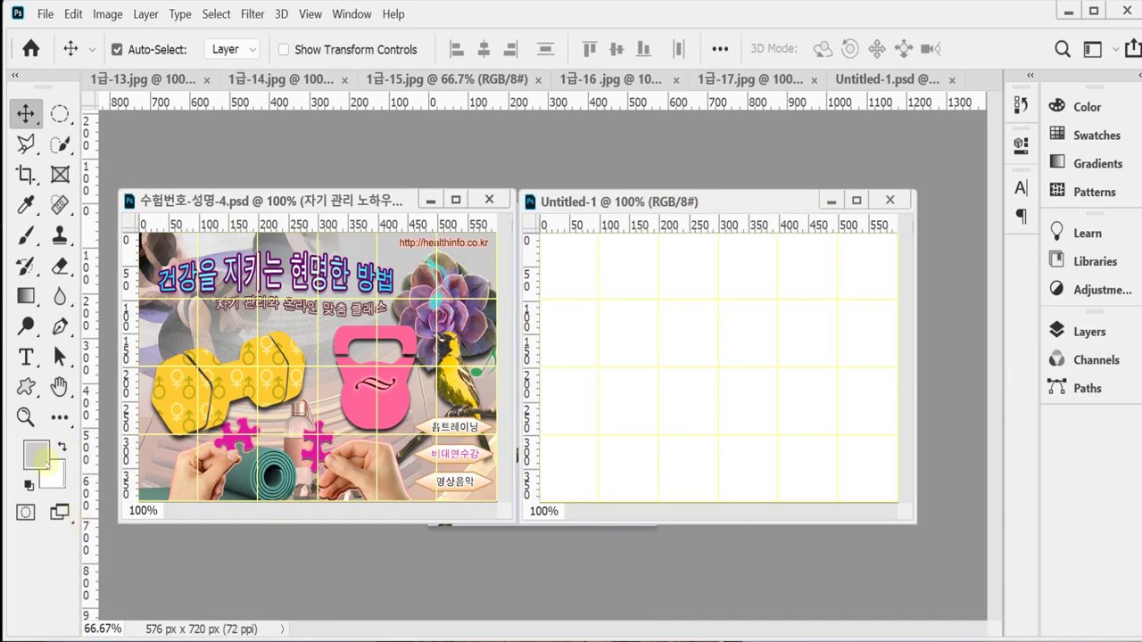
Fill the background of the new document with the light gray foreground color #cccccc
{"action": "left_click", "coordinate": [42, 459]}
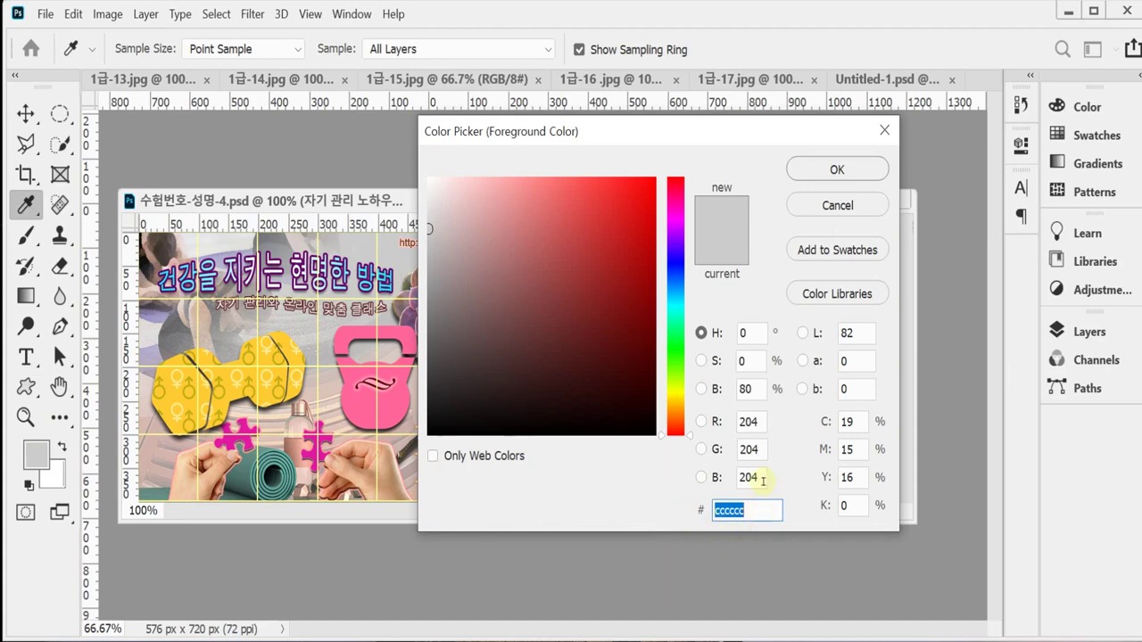
{"action": "key", "text": "v"}
{"action": "key", "text": "Return"}
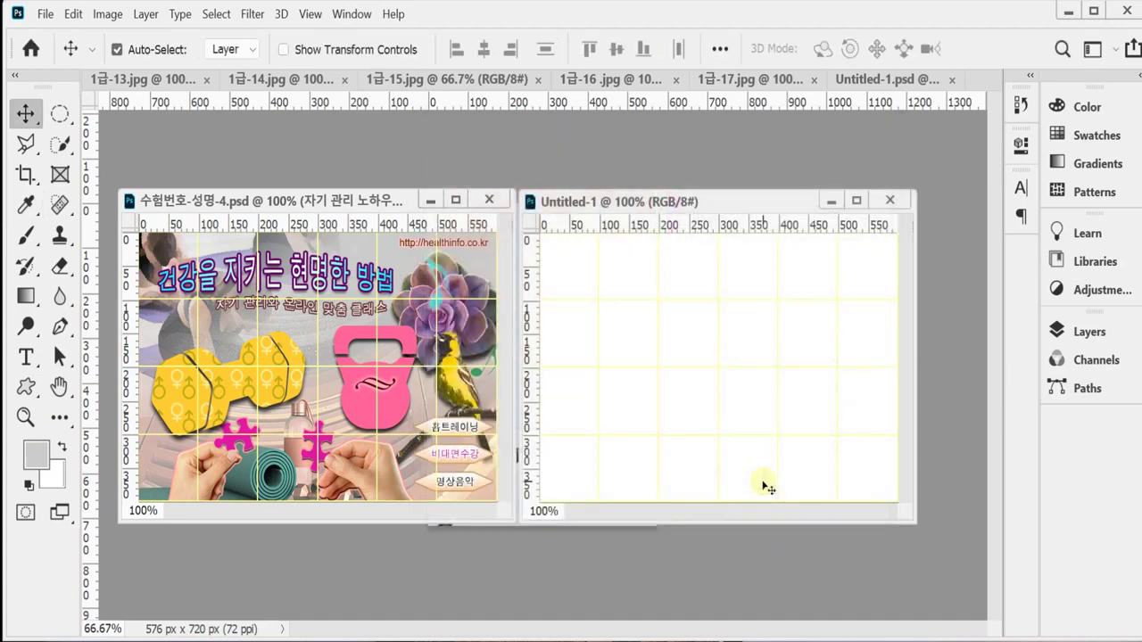
{"action": "key", "text": "alt+BackSpace"}
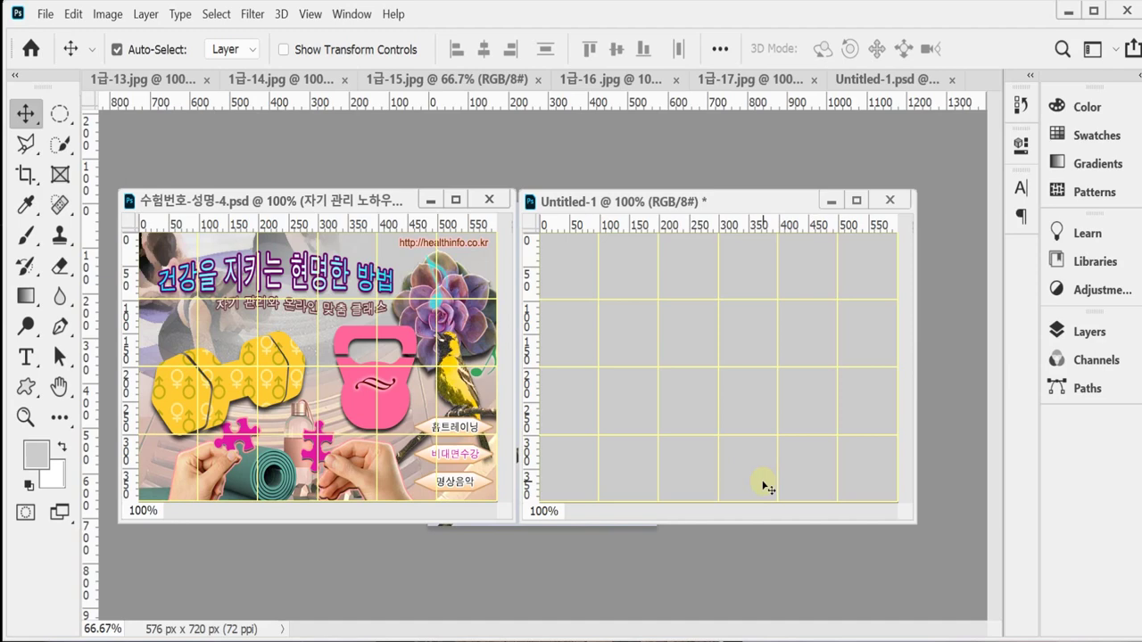
Paste the copied 1급-12.jpg photo into the new document and shift it so the curved wooden slats fill the lower half
{"action": "key", "text": "ctrl+v"}
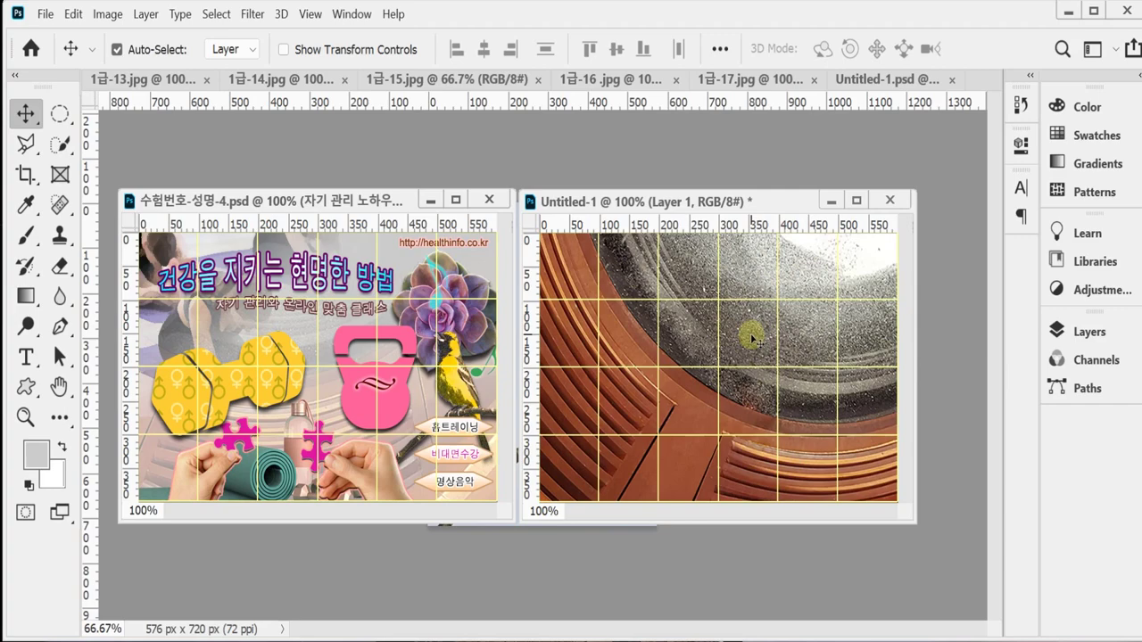
{"action": "left_click_drag", "start_coordinate": [753, 337], "coordinate": [700, 341]}
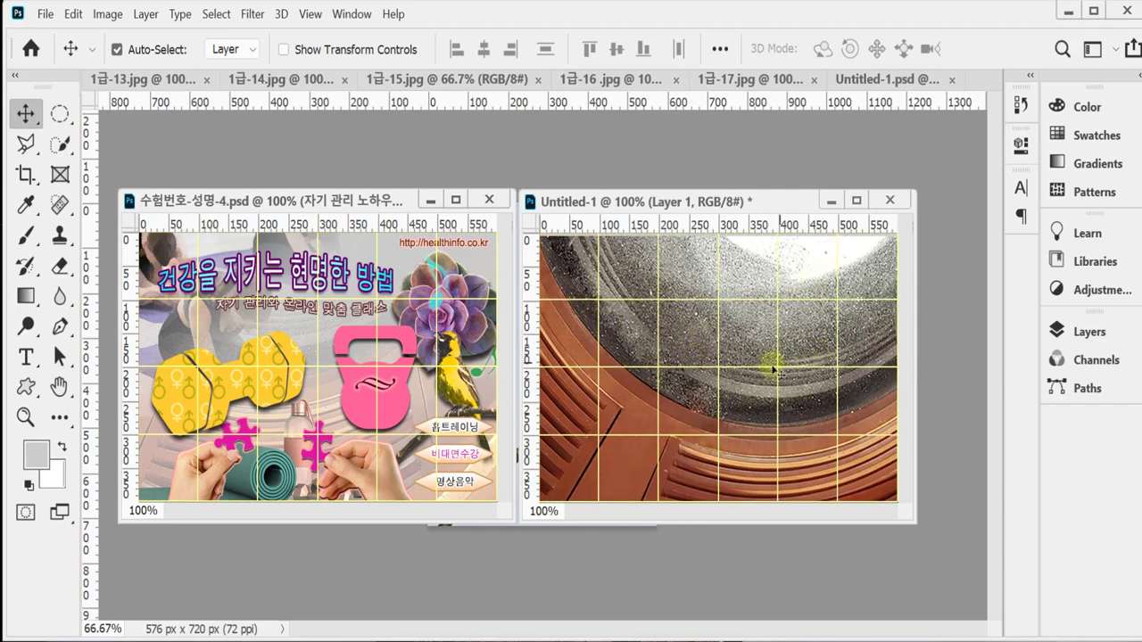
{"action": "left_click_drag", "start_coordinate": [782, 327], "coordinate": [728, 325]}
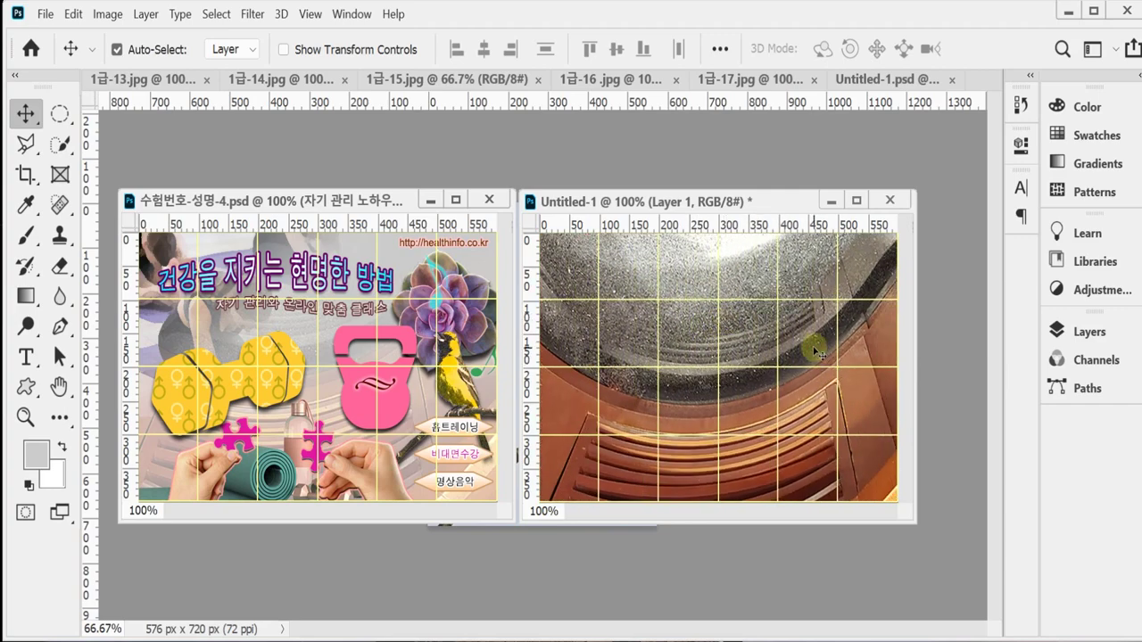
{"action": "left_click_drag", "start_coordinate": [809, 344], "coordinate": [804, 404]}
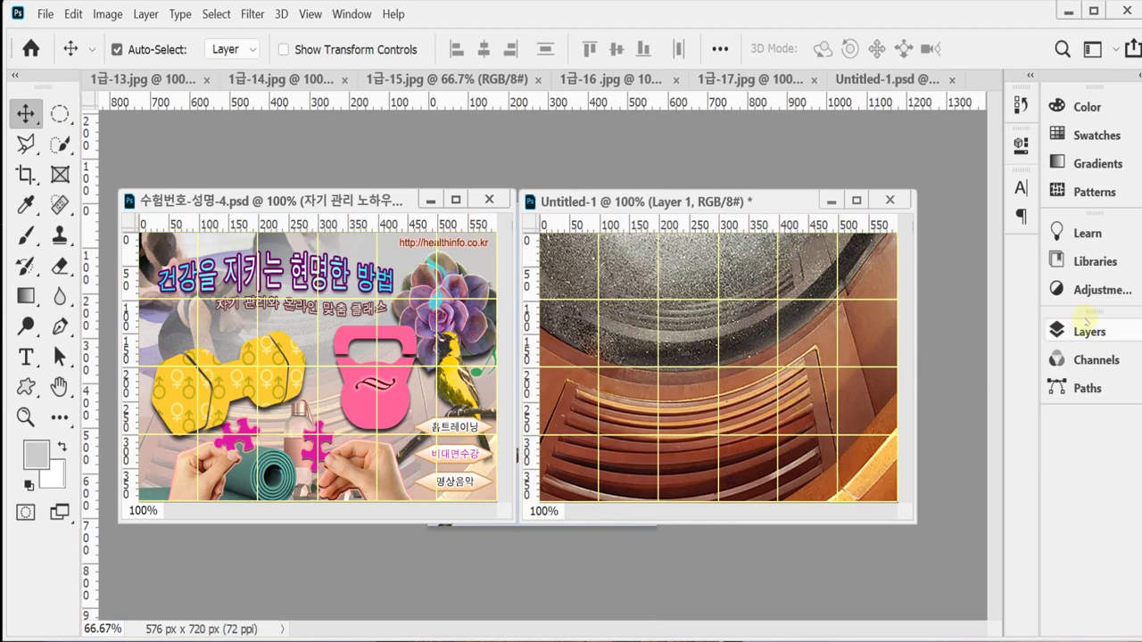
Set the blending mode of the pasted photo layer to Overlay
{"action": "left_click", "coordinate": [1082, 332]}
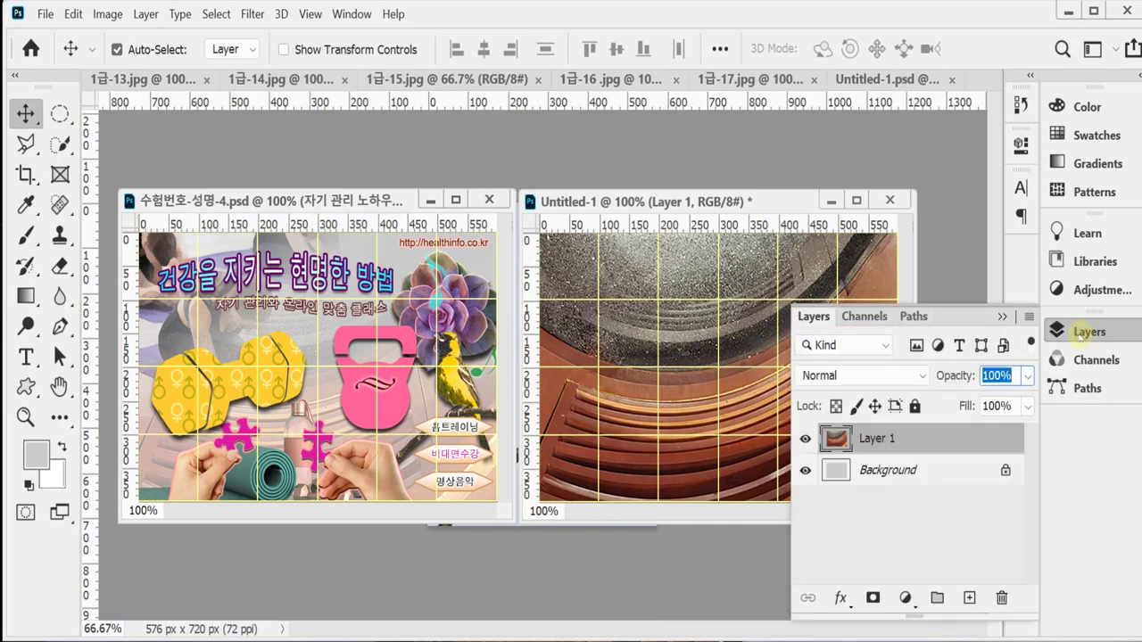
{"action": "left_click", "coordinate": [870, 376]}
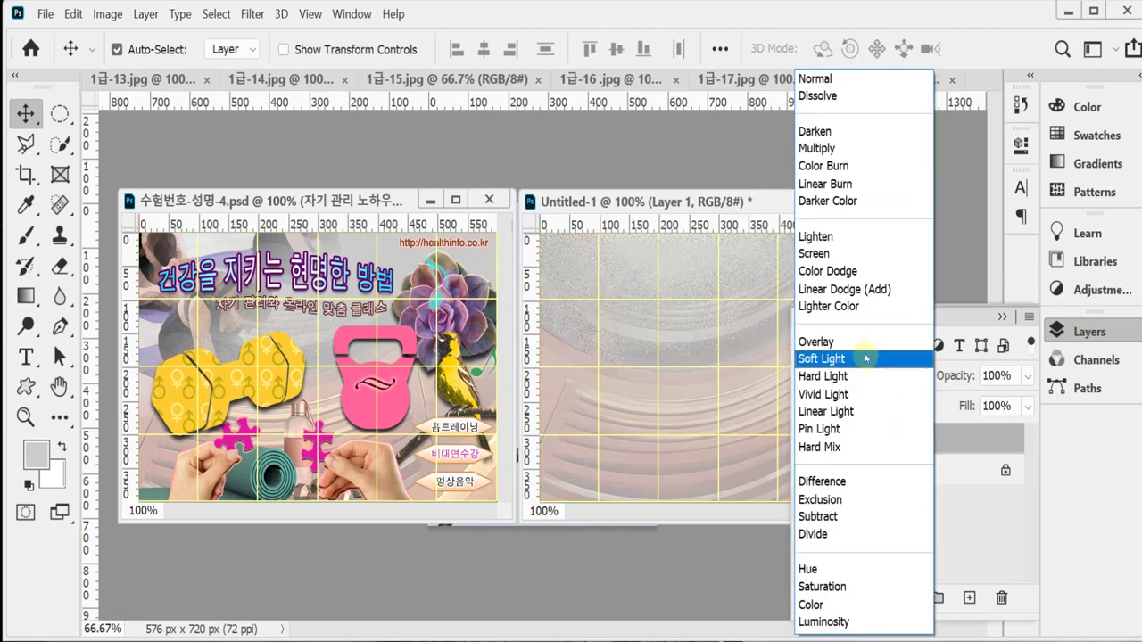
{"action": "left_click", "coordinate": [861, 342]}
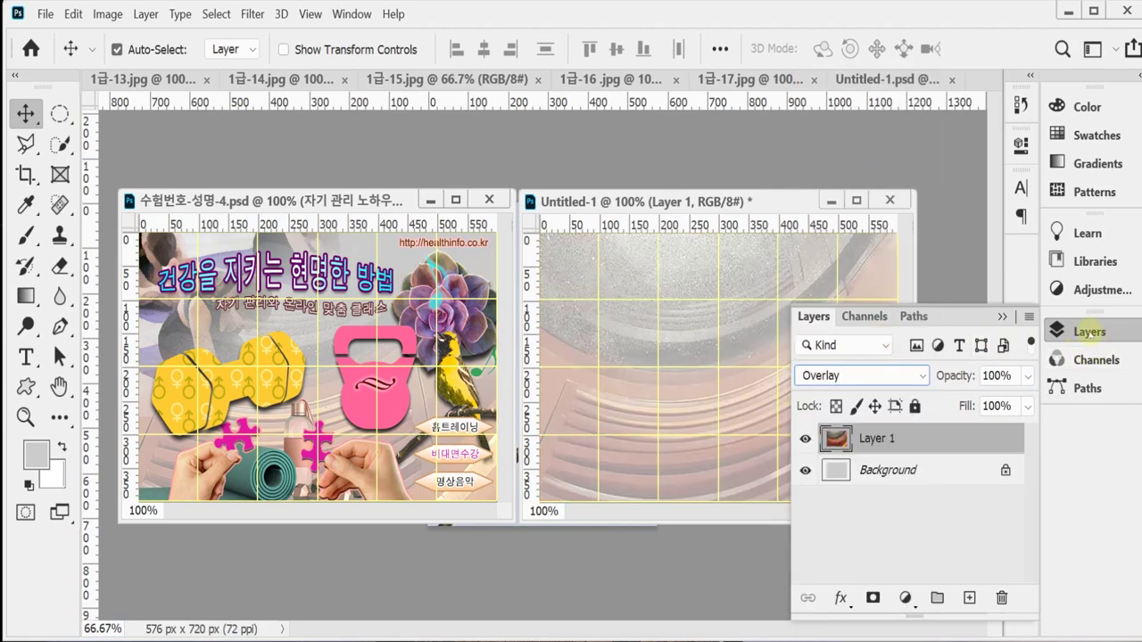
{"action": "left_click", "coordinate": [1089, 328]}
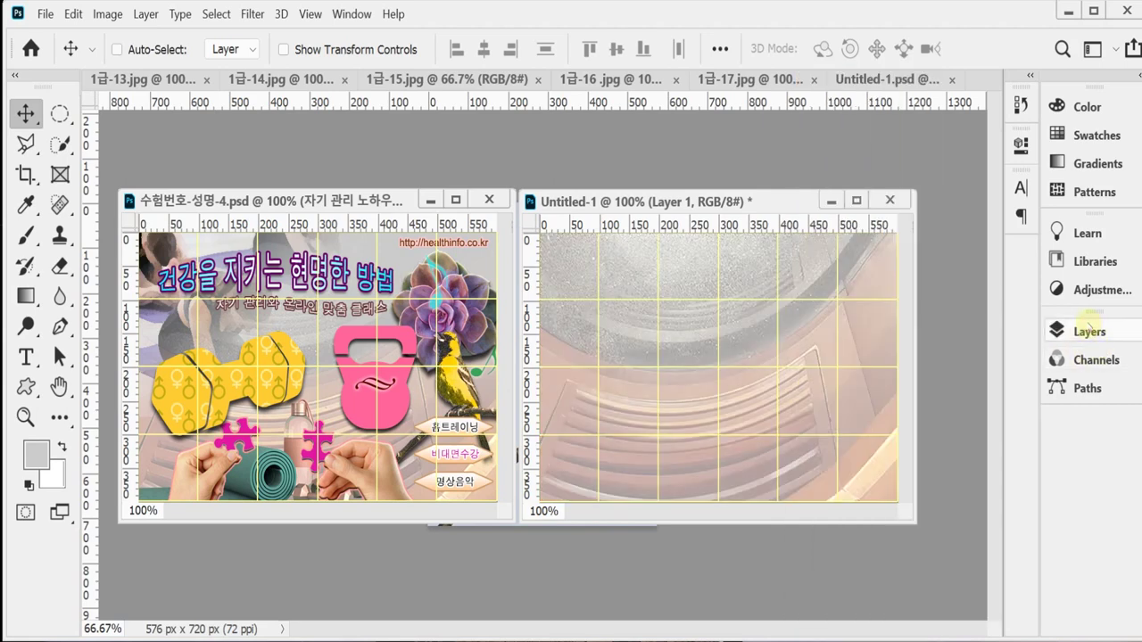
Save the document as the Photoshop file 수험번호-성명-4 in the 임시 folder on the desktop
{"action": "key", "text": "ctrl+s"}
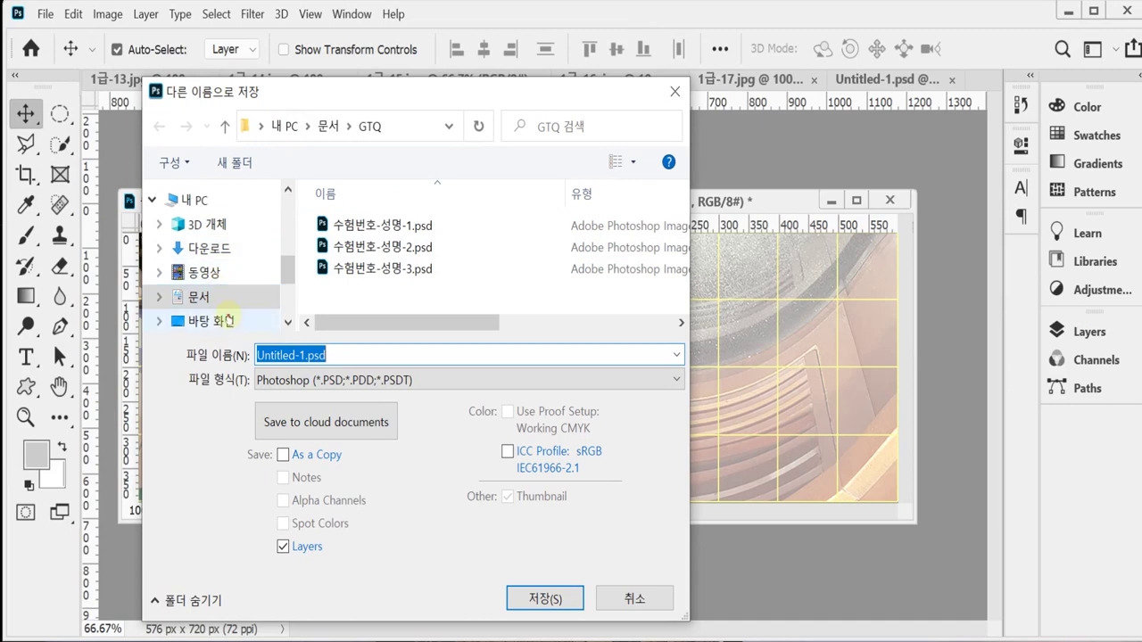
{"action": "left_click", "coordinate": [219, 319]}
{"action": "left_click", "coordinate": [344, 247]}
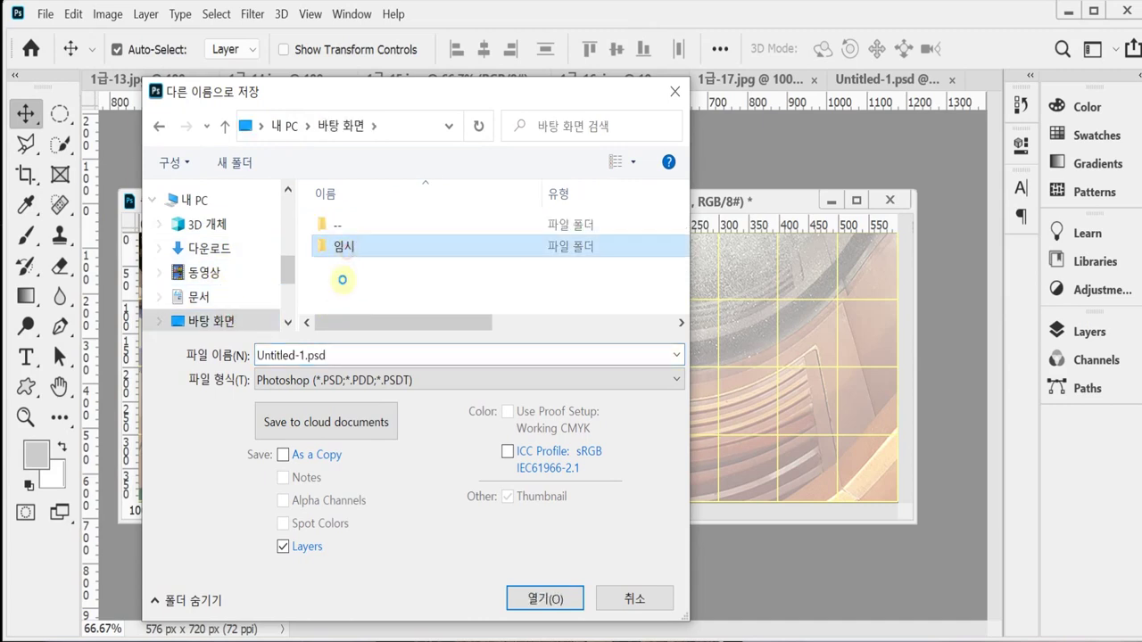
{"action": "double_click", "coordinate": [344, 247]}
{"action": "left_click", "coordinate": [366, 269]}
{"action": "double_click", "coordinate": [366, 355]}
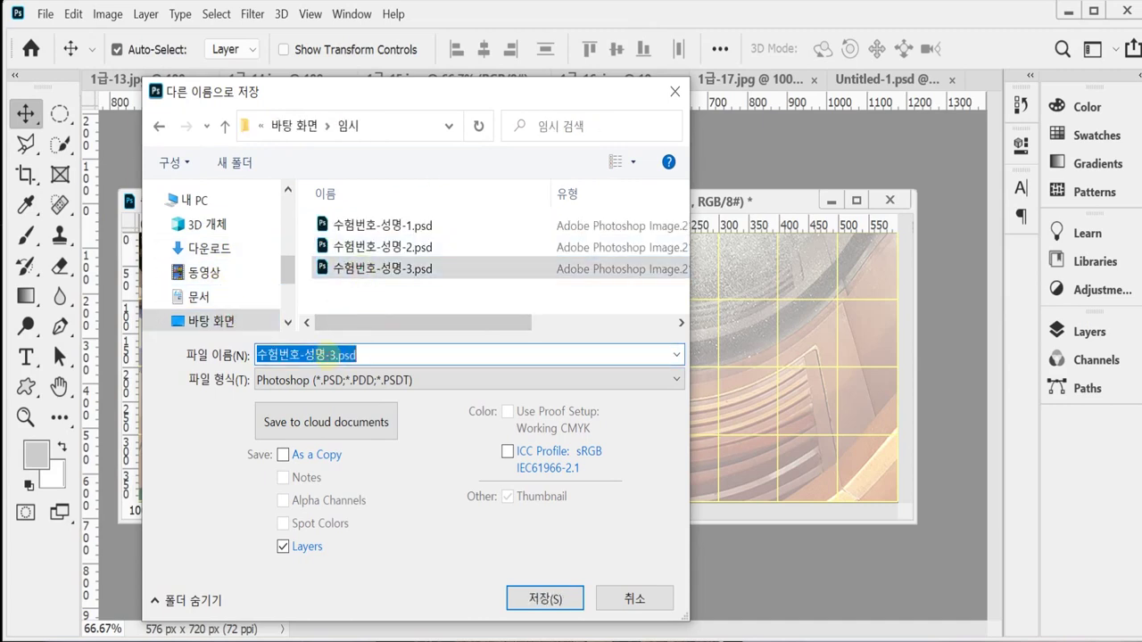
{"action": "left_click", "coordinate": [329, 354]}
{"action": "left_click_drag", "start_coordinate": [330, 354], "coordinate": [443, 362]}
{"action": "type", "text": "4"}
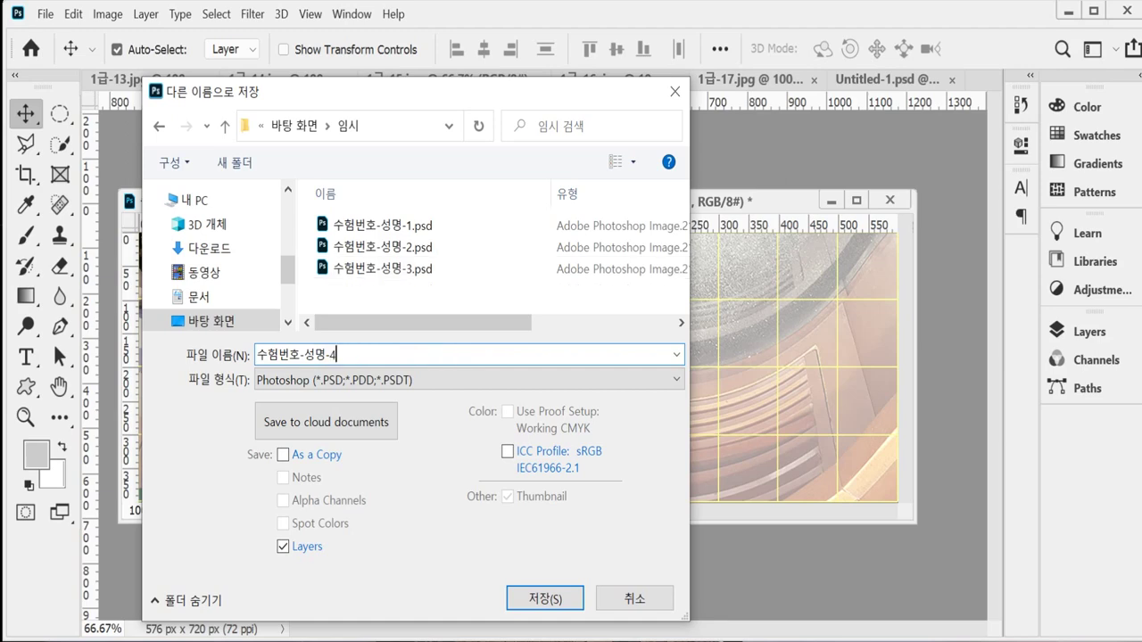
{"action": "key", "text": "Return"}
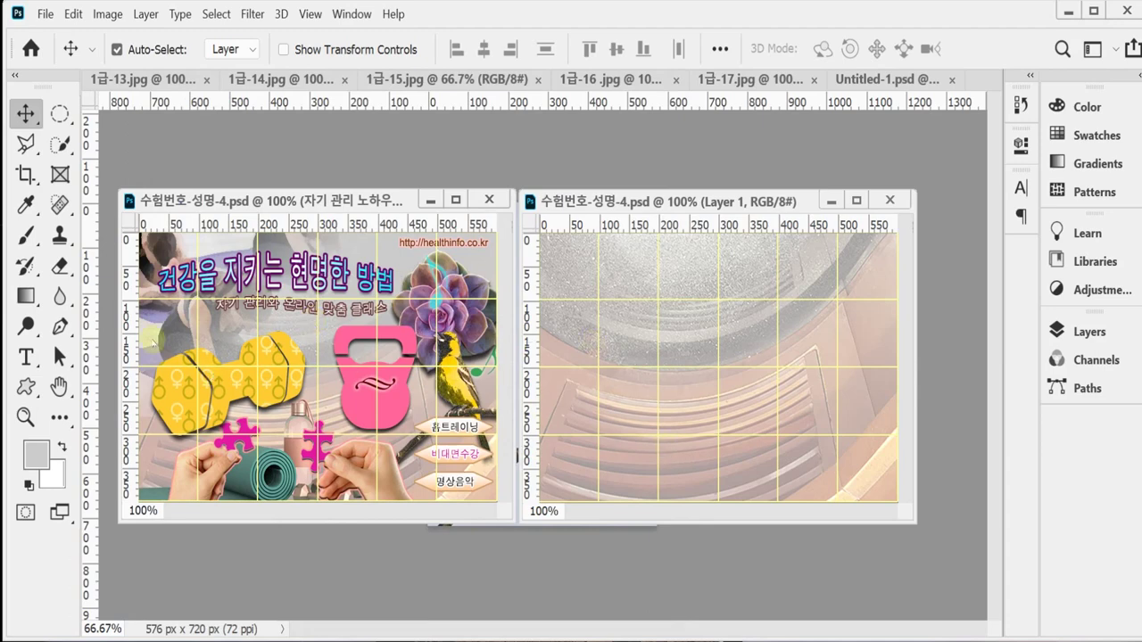
Add a layer mask to Layer 1 and draw a vertical black-to-white linear gradient on it from the canvas's upper edge down about three quarters
{"action": "left_click", "coordinate": [25, 295]}
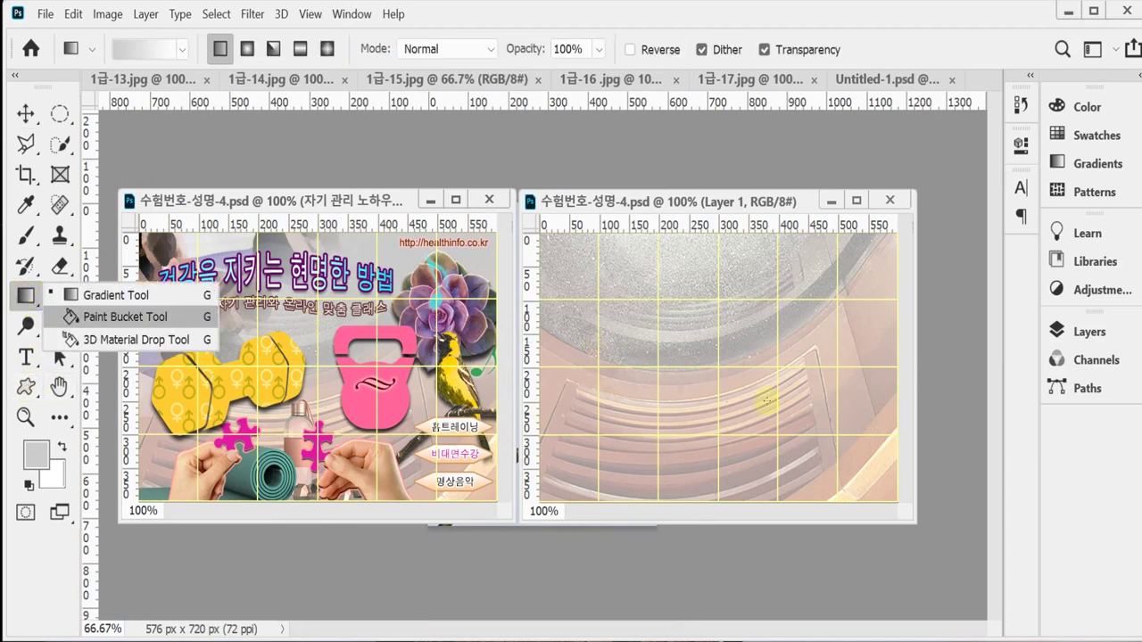
{"action": "left_click", "coordinate": [171, 293]}
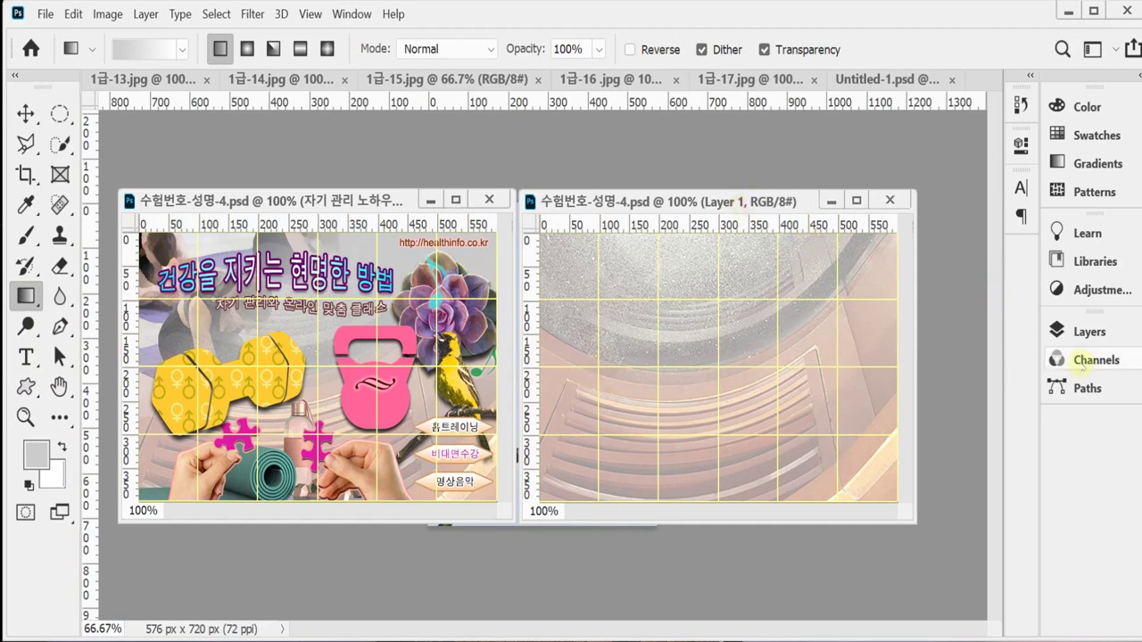
{"action": "left_click", "coordinate": [1081, 332]}
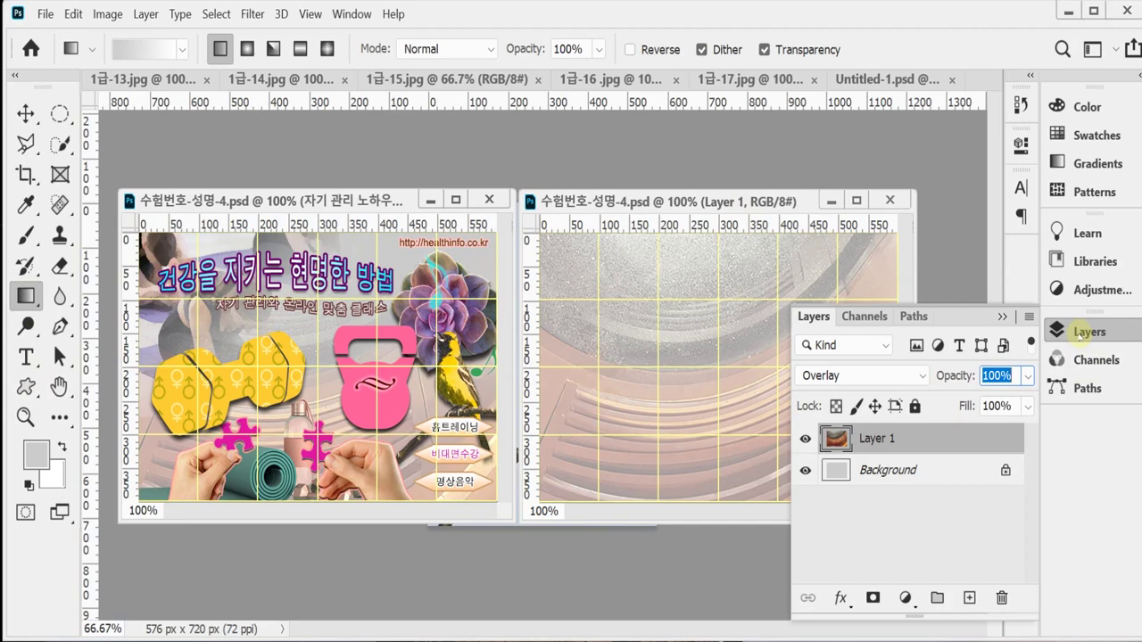
{"action": "left_click", "coordinate": [872, 599]}
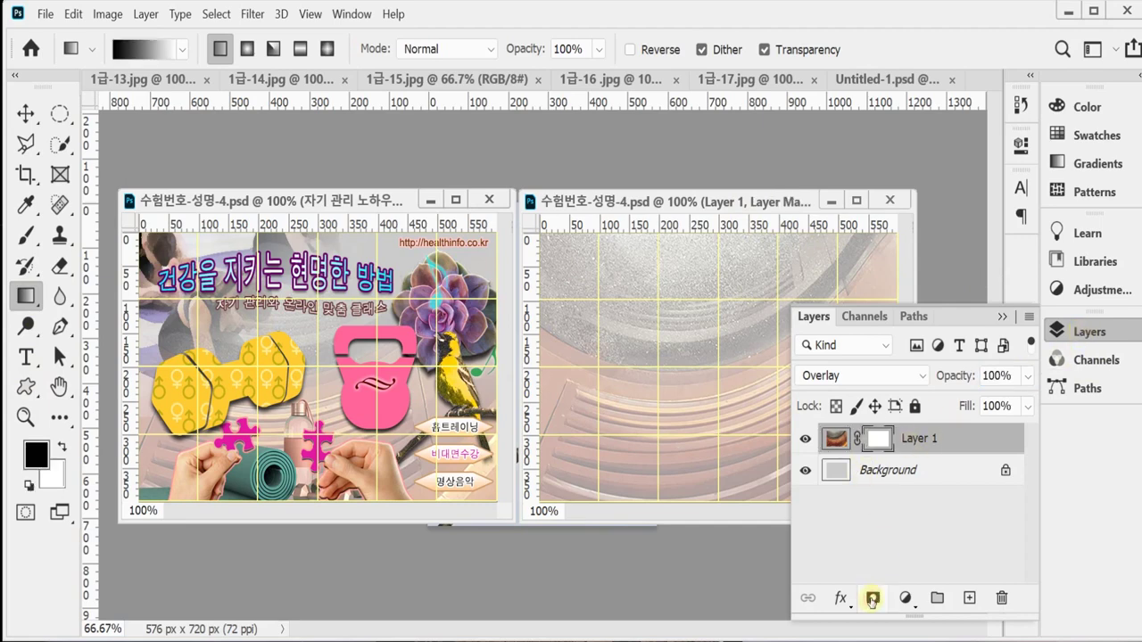
{"action": "left_click", "coordinate": [1081, 331]}
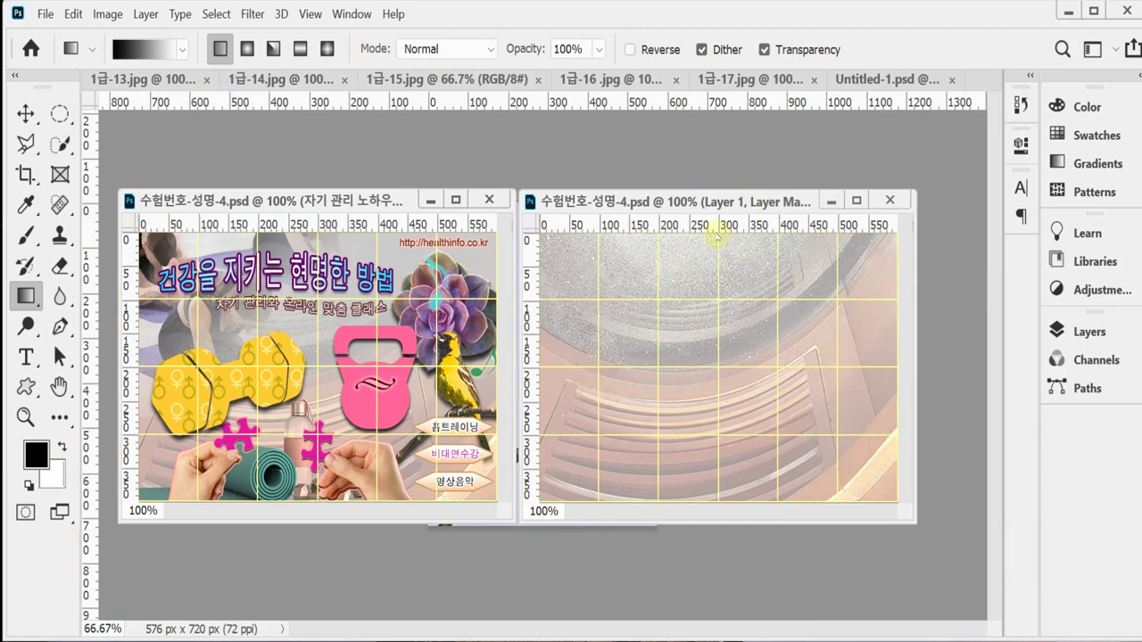
{"action": "left_click_drag", "start_coordinate": [719, 236], "coordinate": [724, 432]}
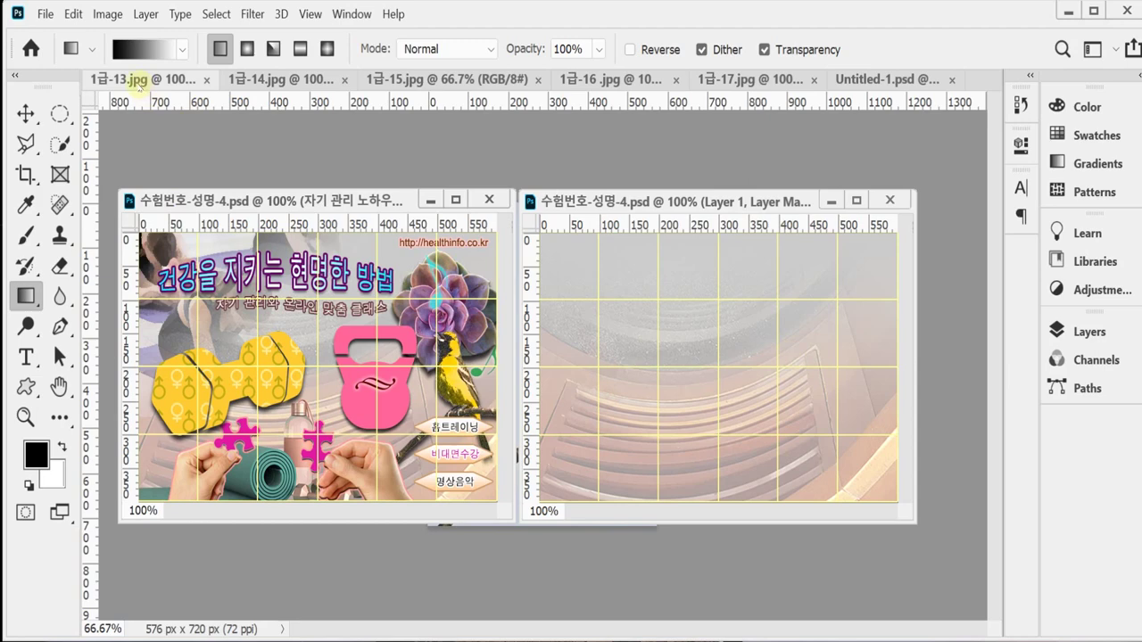
Float the 1급-13.jpg yoga photo, select the entire image for copying, and close its document
{"action": "left_click_drag", "start_coordinate": [138, 83], "coordinate": [221, 145]}
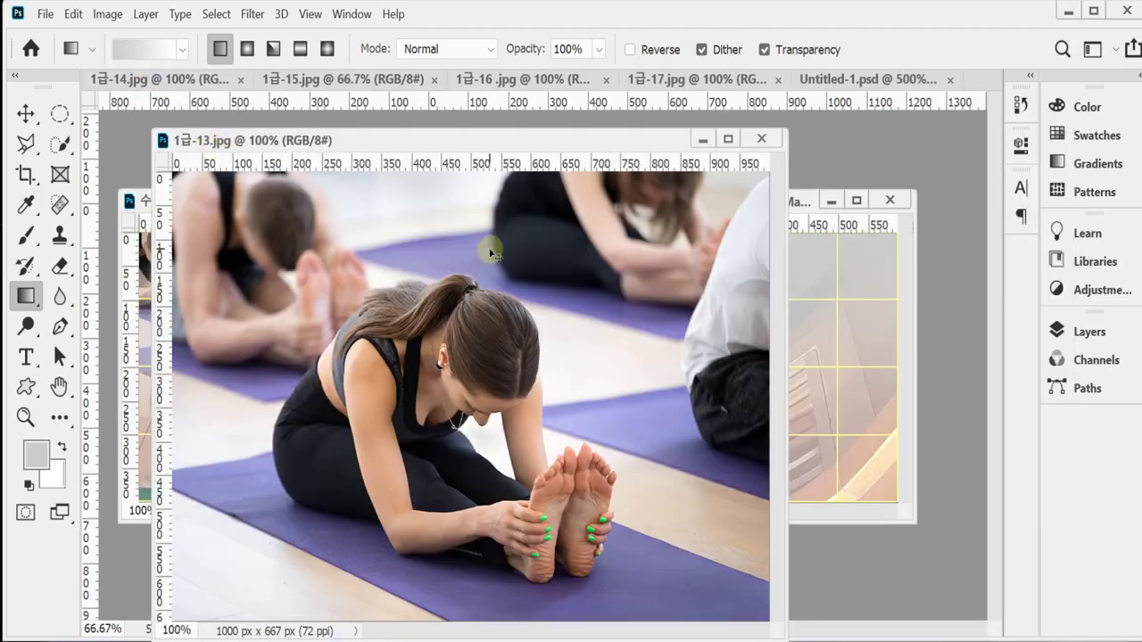
{"action": "key", "text": "ctrl+a"}
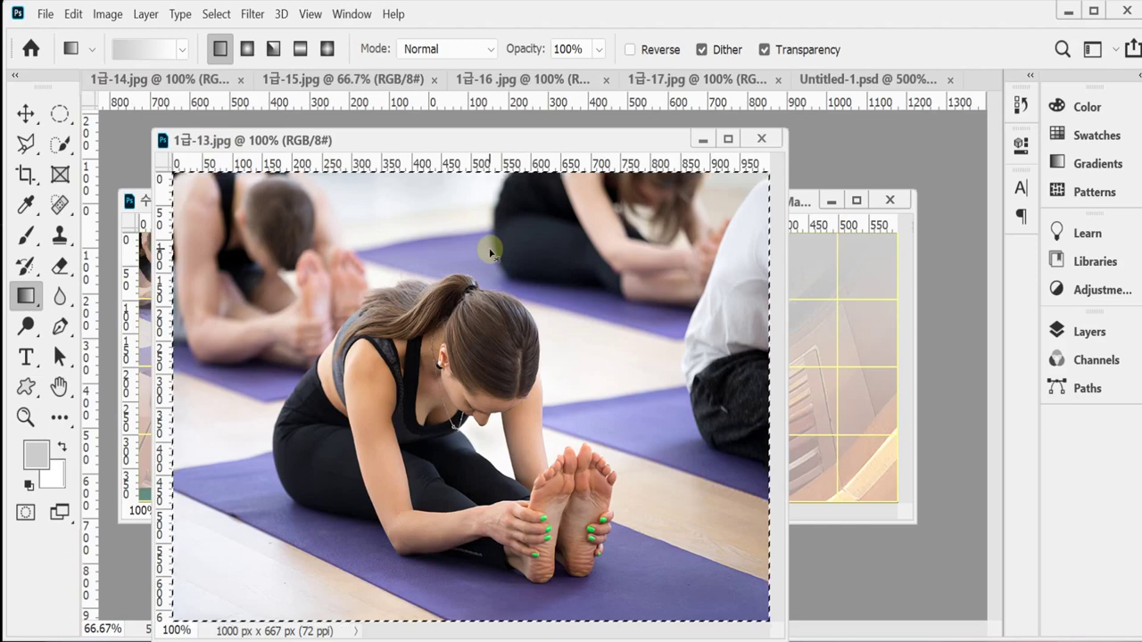
{"action": "key", "text": "ctrl+w"}
{"action": "key", "text": "d"}
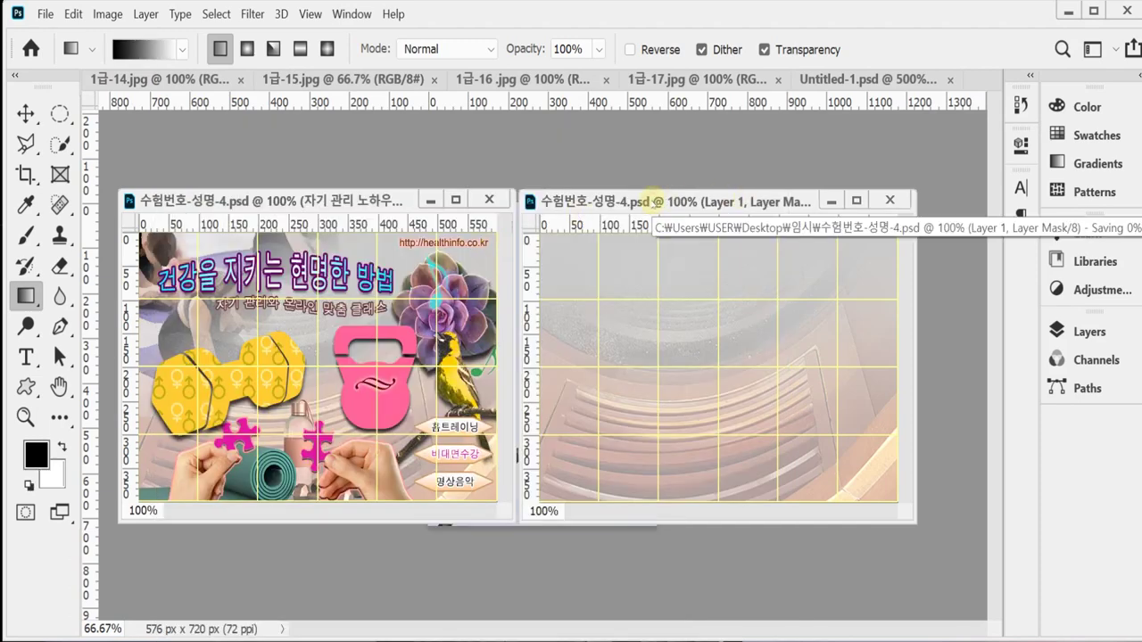
Paste the yoga photo into the new composite and scale it proportionally to 42.5%
{"action": "key", "text": "ctrl+v"}
{"action": "key", "text": "ctrl+t"}
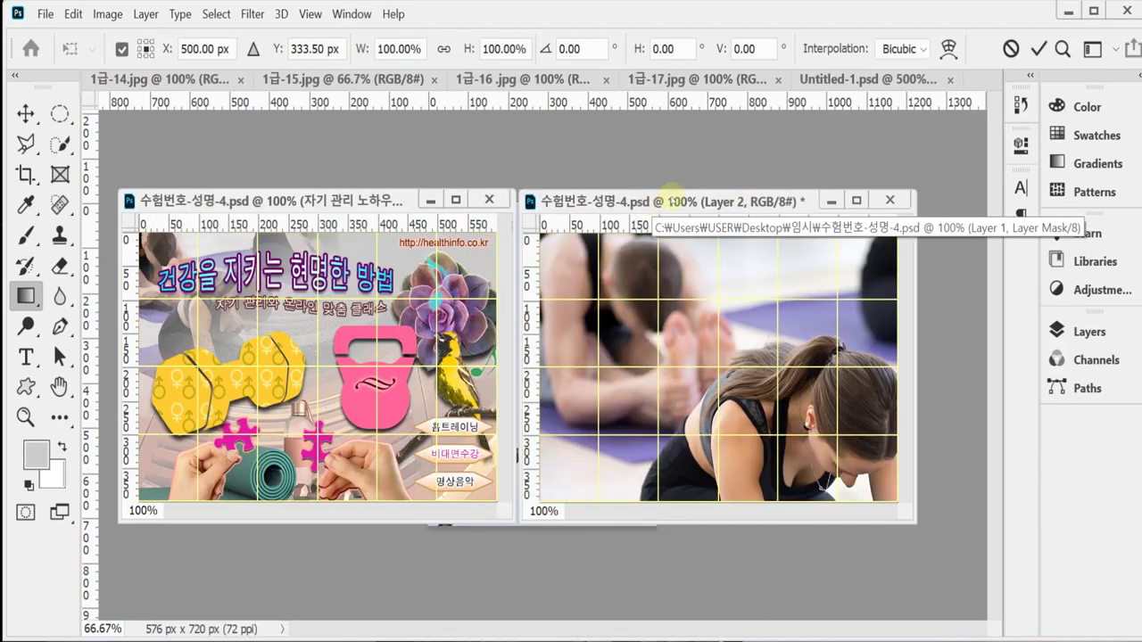
{"action": "left_click", "coordinate": [441, 49]}
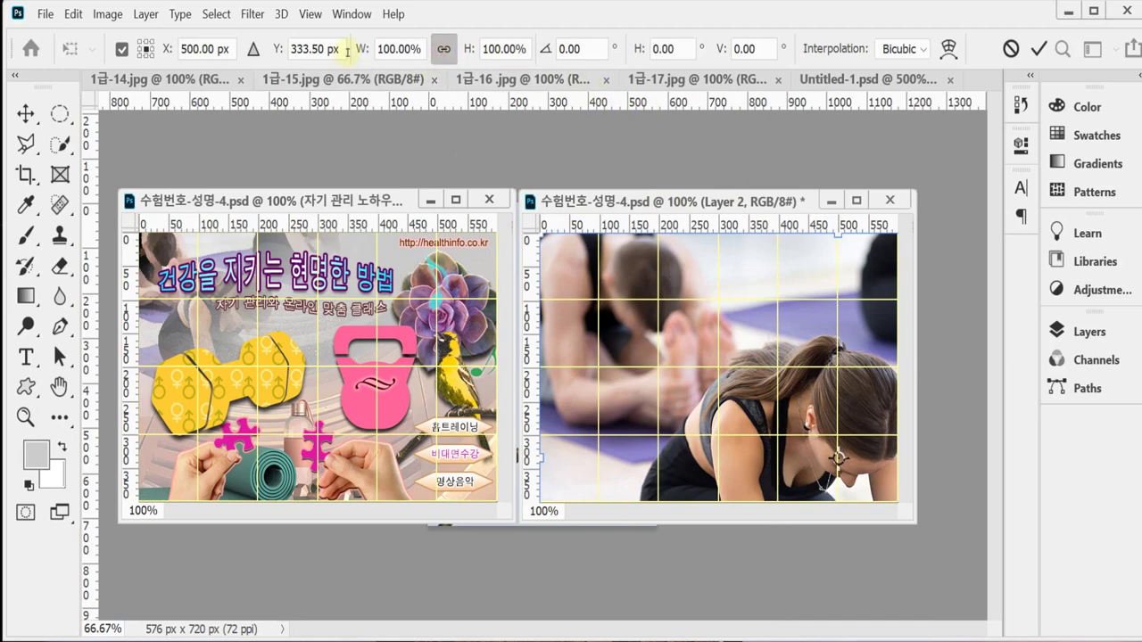
{"action": "left_click_drag", "start_coordinate": [362, 49], "coordinate": [329, 49]}
{"action": "key", "text": "Down"}
{"action": "key", "text": "Down"}
{"action": "key", "text": "Down"}
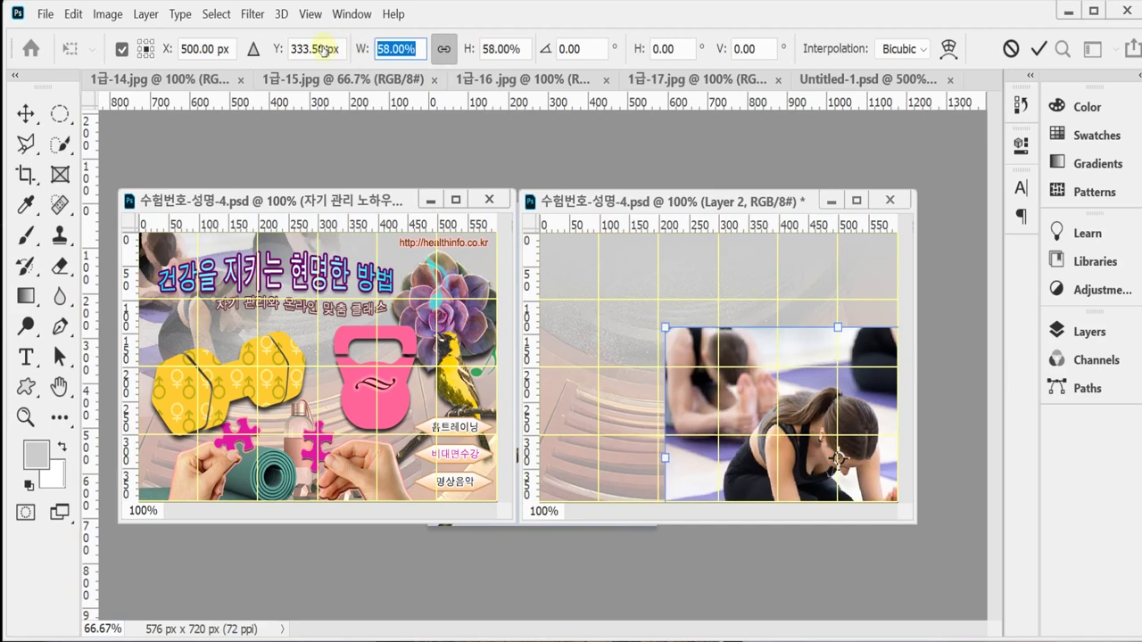
{"action": "key", "text": "Down"}
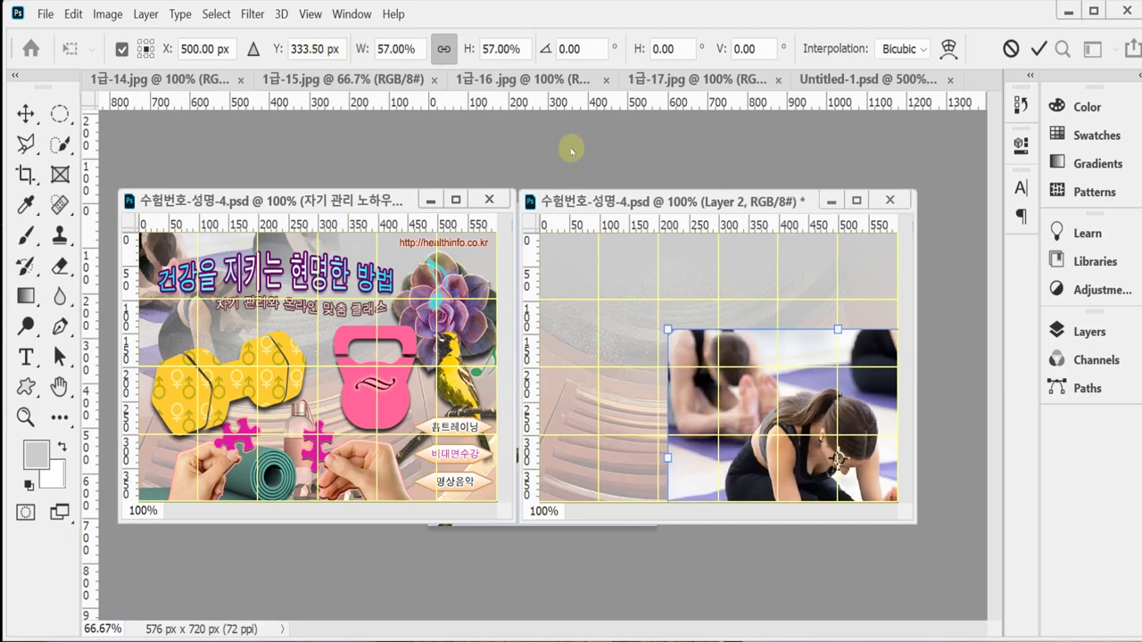
{"action": "left_click", "coordinate": [360, 49]}
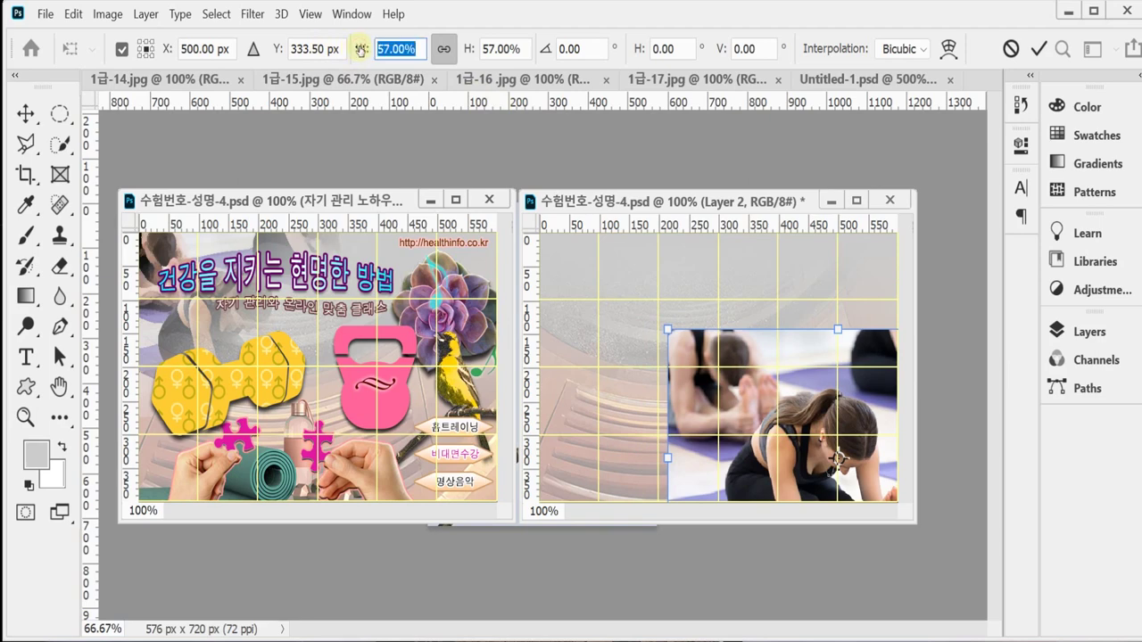
{"action": "type", "text": "42.5"}
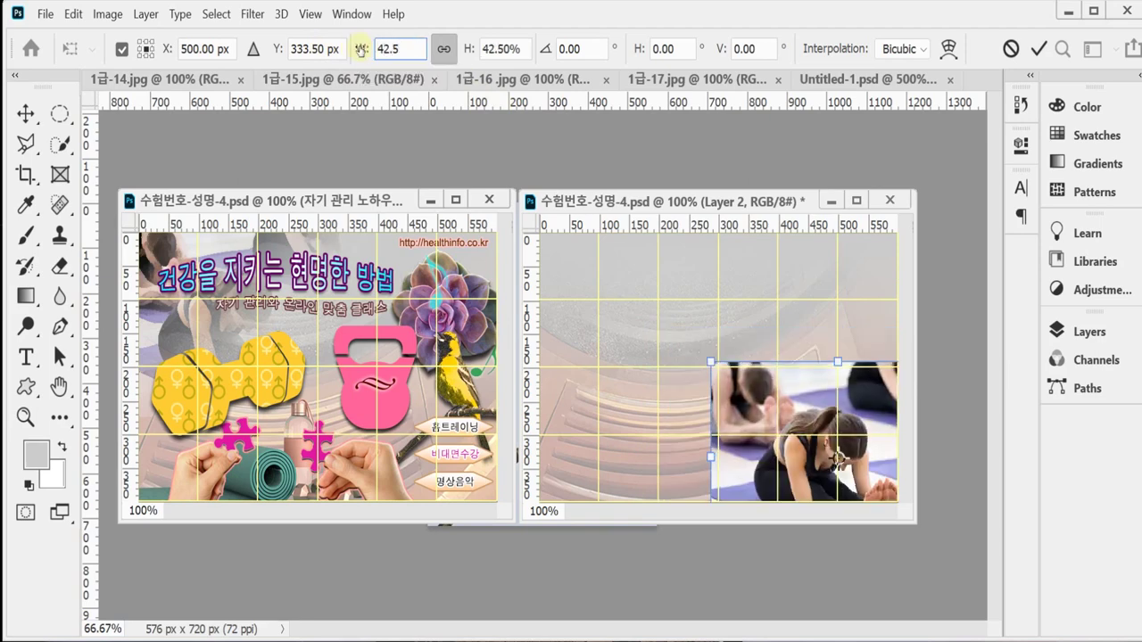
{"action": "key", "text": "Return"}
Move the scaled yoga photo to the upper-left part of the canvas and apply the transform
{"action": "left_click_drag", "start_coordinate": [821, 400], "coordinate": [623, 227]}
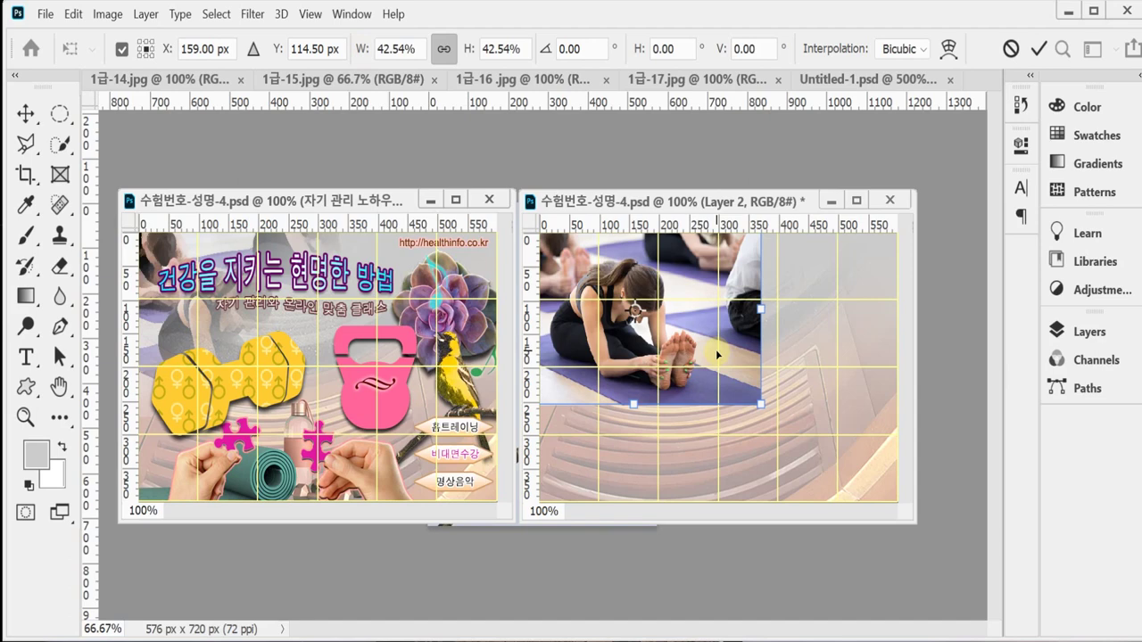
{"action": "left_click_drag", "start_coordinate": [719, 355], "coordinate": [725, 363]}
{"action": "key", "text": "Return"}
Apply the Dry Brush artistic filter to the yoga photo layer
{"action": "key", "text": "g"}
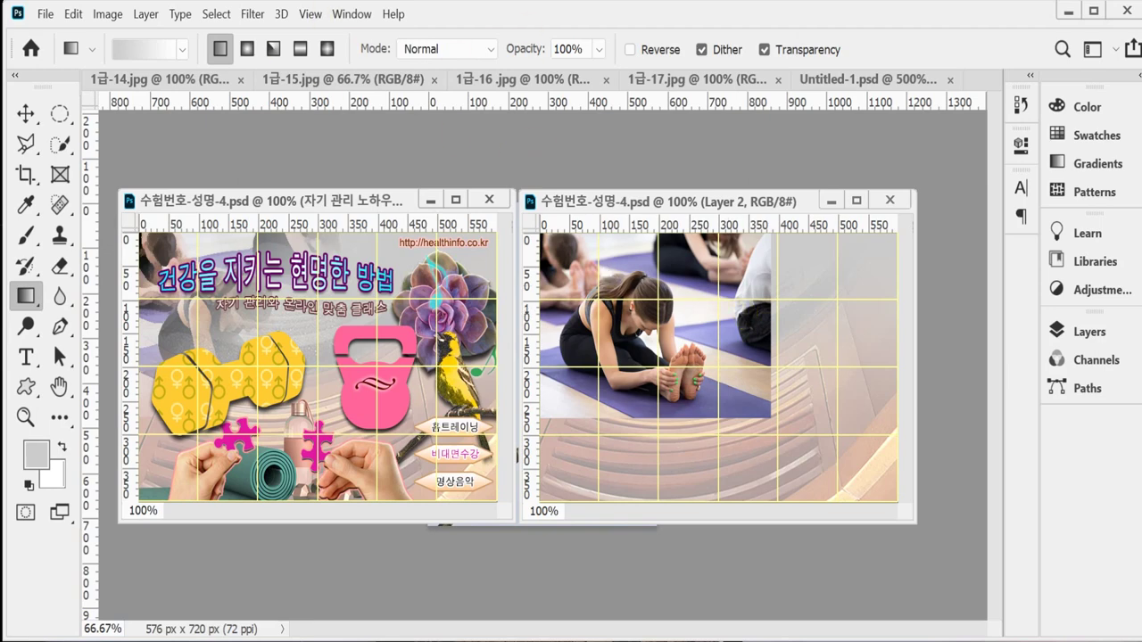
{"action": "left_click", "coordinate": [253, 17]}
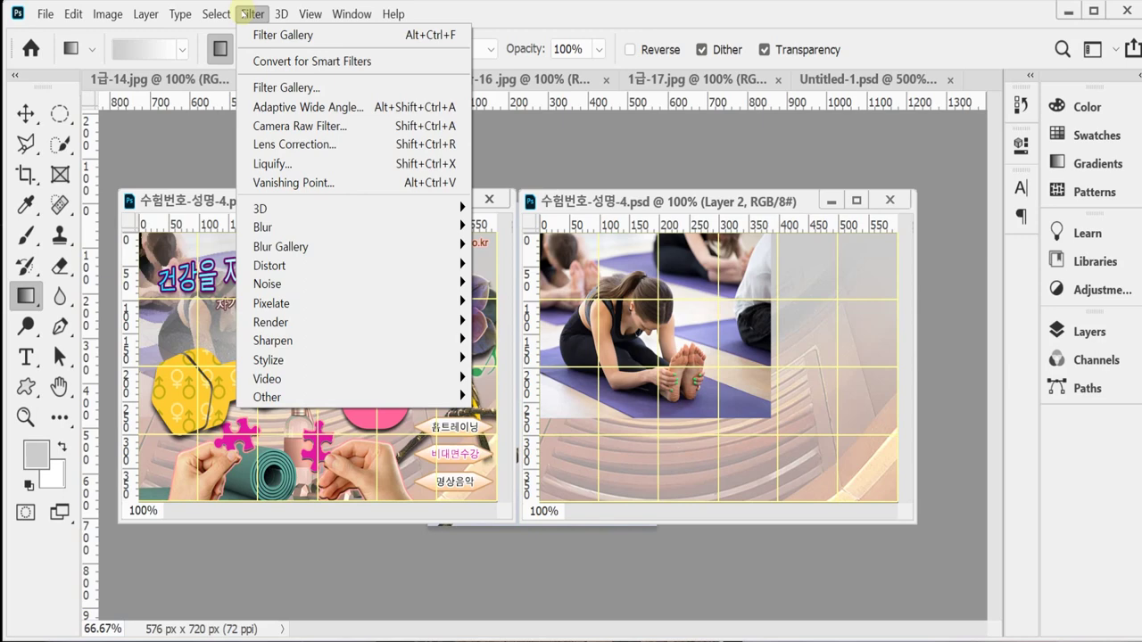
{"action": "left_click", "coordinate": [280, 88]}
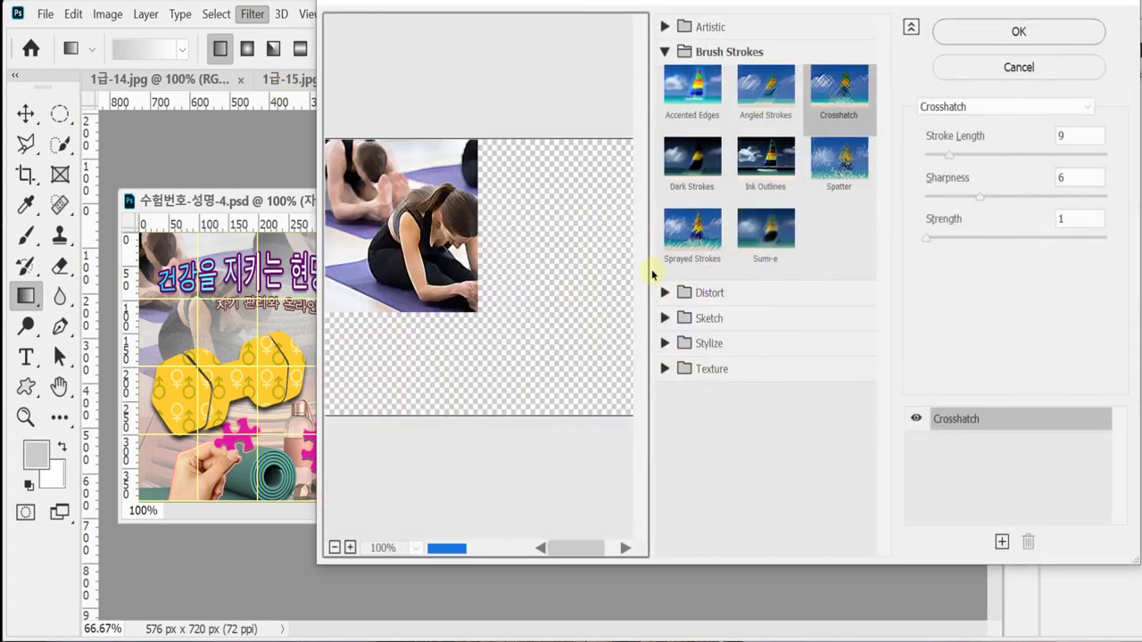
{"action": "left_click", "coordinate": [665, 51]}
{"action": "left_click", "coordinate": [662, 28]}
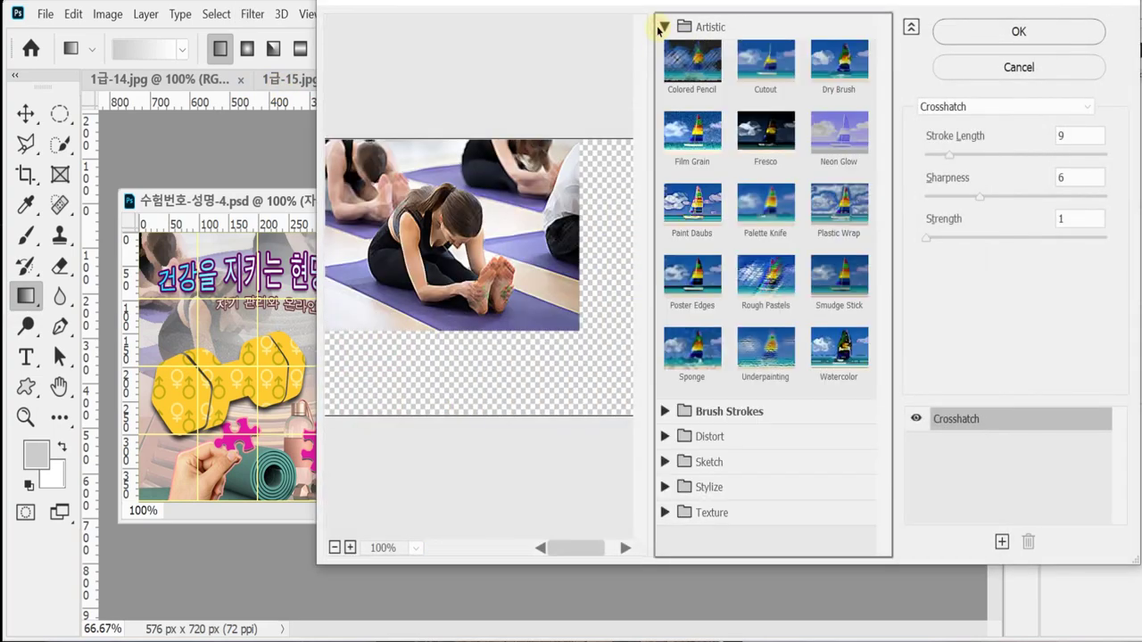
{"action": "left_click", "coordinate": [839, 64]}
{"action": "left_click", "coordinate": [990, 38]}
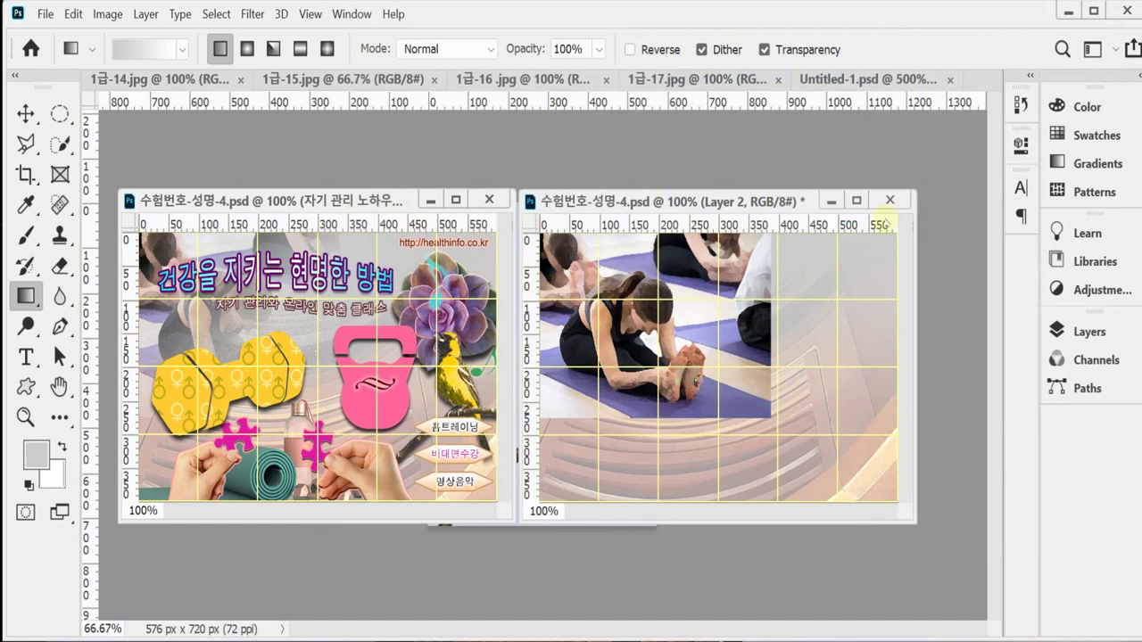
Add a layer mask to Layer 2 and draw a diagonal black-to-white linear gradient from the woman's feet toward the canvas's upper-left corner
{"action": "left_click", "coordinate": [1088, 328]}
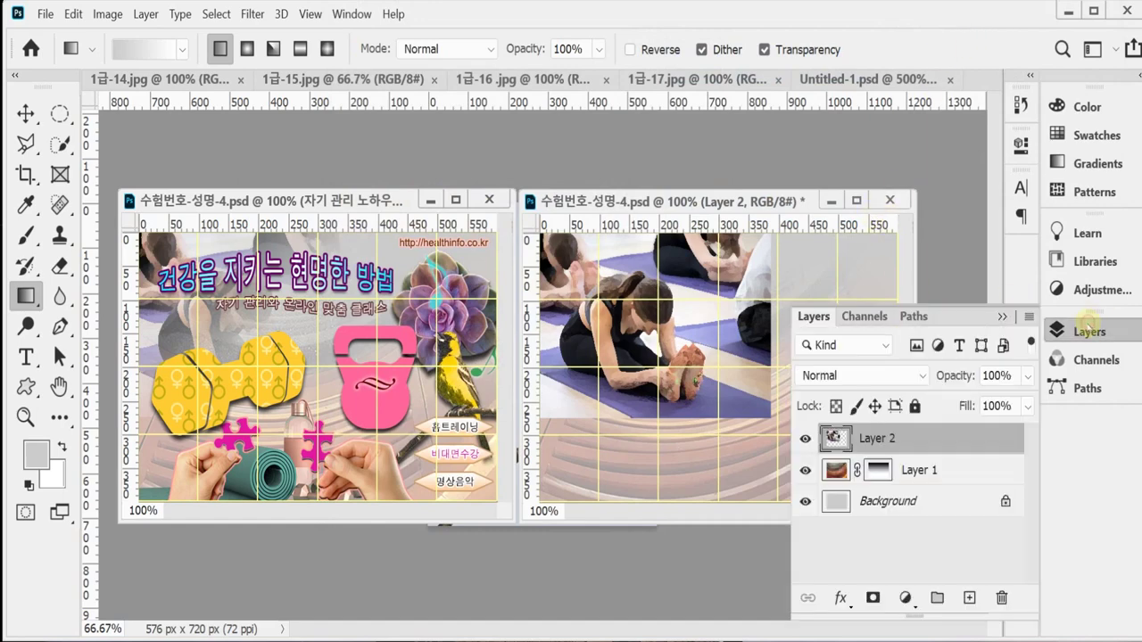
{"action": "left_click", "coordinate": [872, 598]}
{"action": "key", "text": "d"}
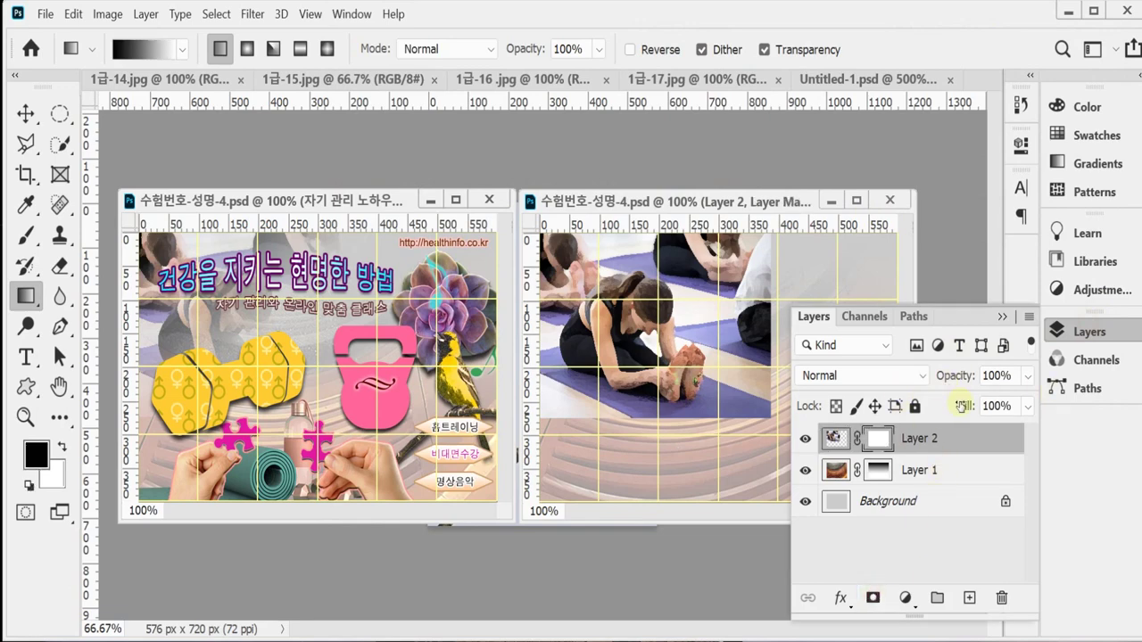
{"action": "left_click", "coordinate": [1061, 331]}
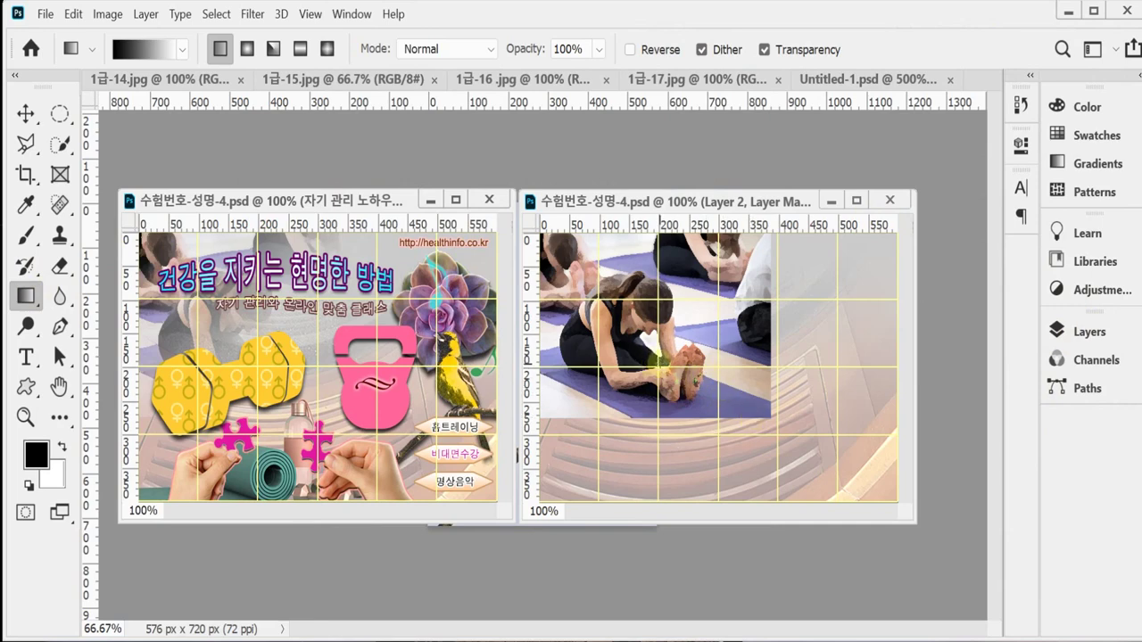
{"action": "left_click_drag", "start_coordinate": [658, 367], "coordinate": [565, 252]}
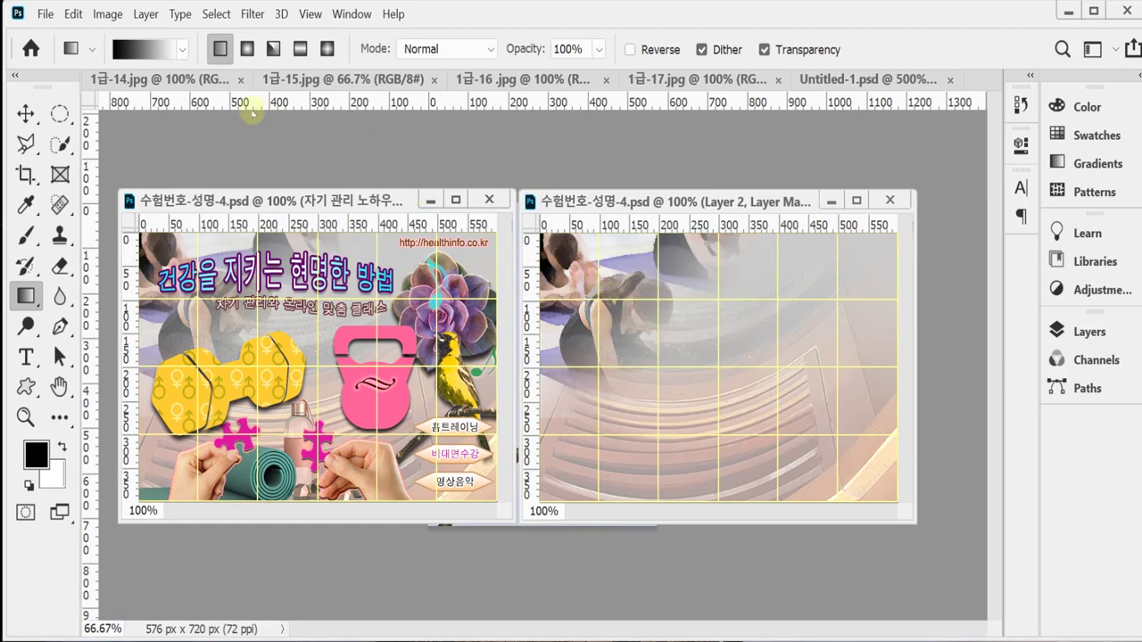
Float the 1급-14.jpg succulent photo and quick-select the purple flower's left petals
{"action": "left_click_drag", "start_coordinate": [165, 79], "coordinate": [263, 192]}
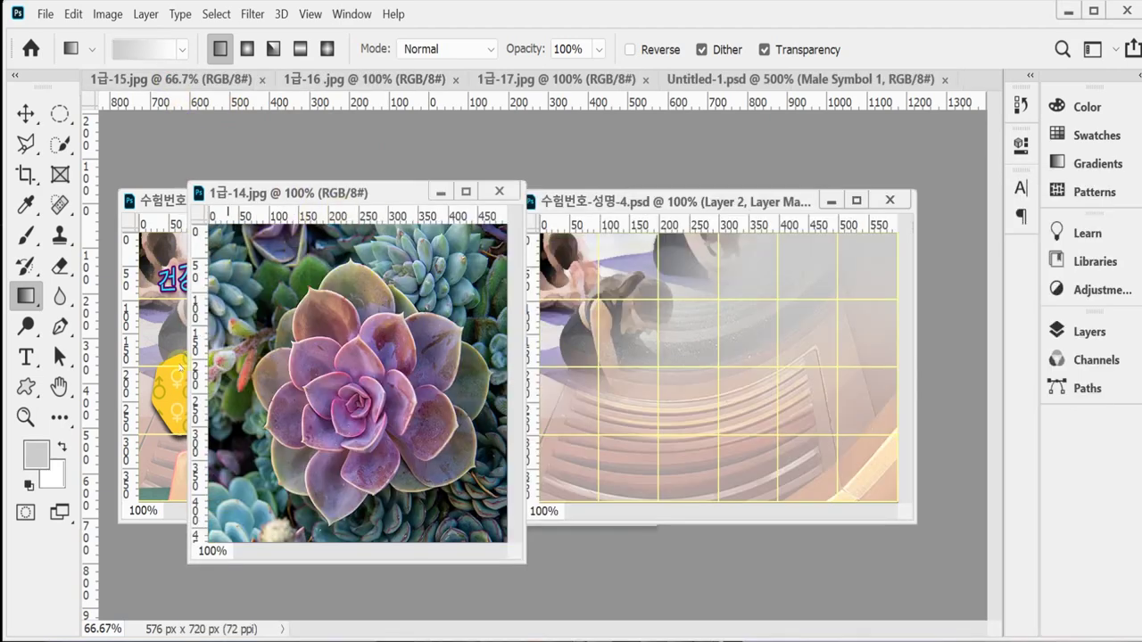
{"action": "left_click", "coordinate": [60, 143]}
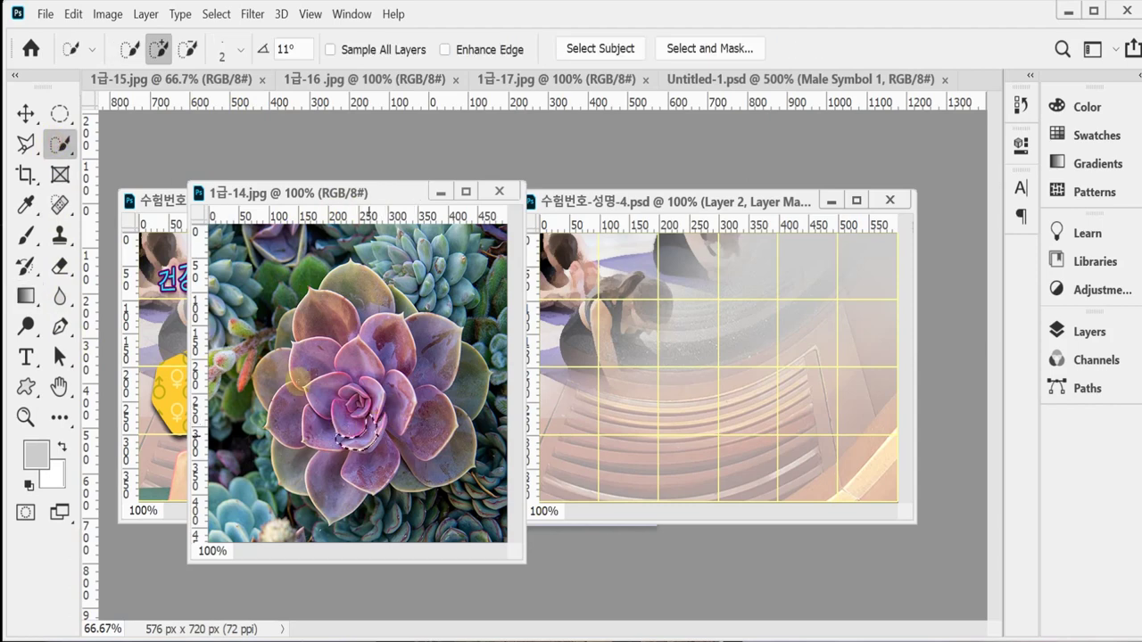
{"action": "mouse_move", "coordinate": [299, 384]}
{"action": "left_mouse_down"}
{"action": "mouse_move", "coordinate": [312, 339]}
{"action": "mouse_move", "coordinate": [366, 308]}
{"action": "left_mouse_up"}
Extend the selection over the whole purple flower with an 80 px Quick Selection brush for copying, and close the photo
{"action": "key", "text": "bracketright"}
{"action": "key", "text": "bracketright"}
{"action": "key", "text": "bracketright"}
{"action": "key", "text": "bracketright"}
{"action": "key", "text": "bracketright"}
{"action": "key", "text": "bracketright"}
{"action": "key", "text": "bracketright"}
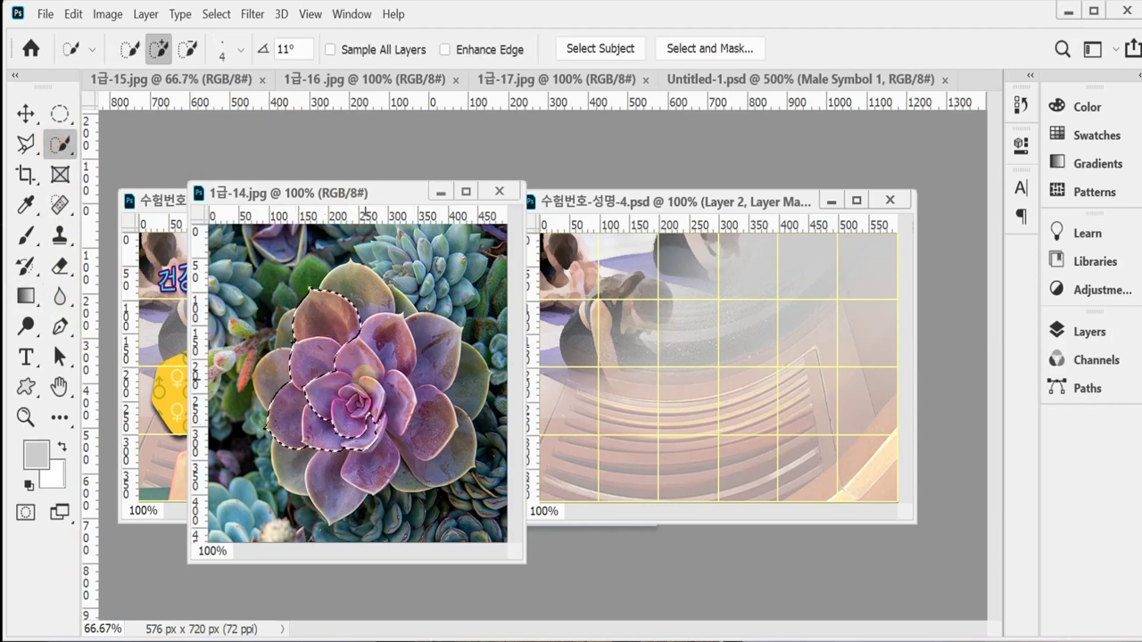
{"action": "key", "text": "bracketright"}
{"action": "key", "text": "bracketright"}
{"action": "key", "text": "bracketright"}
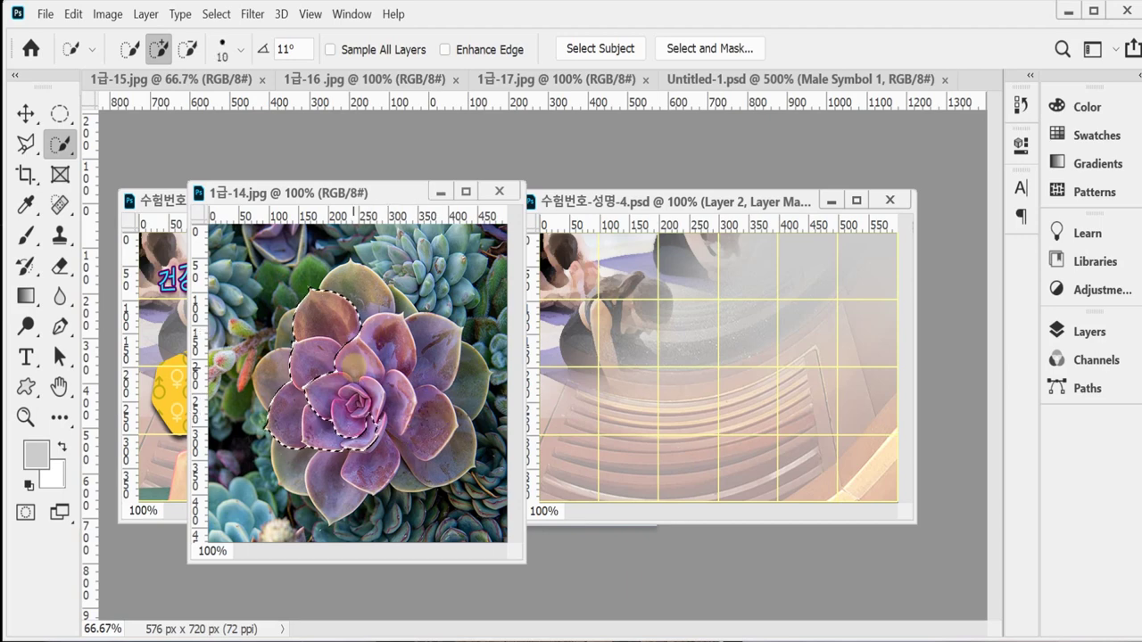
{"action": "key", "text": "bracketright"}
{"action": "key", "text": "bracketright"}
{"action": "key", "text": "bracketright"}
{"action": "key", "text": "bracketright"}
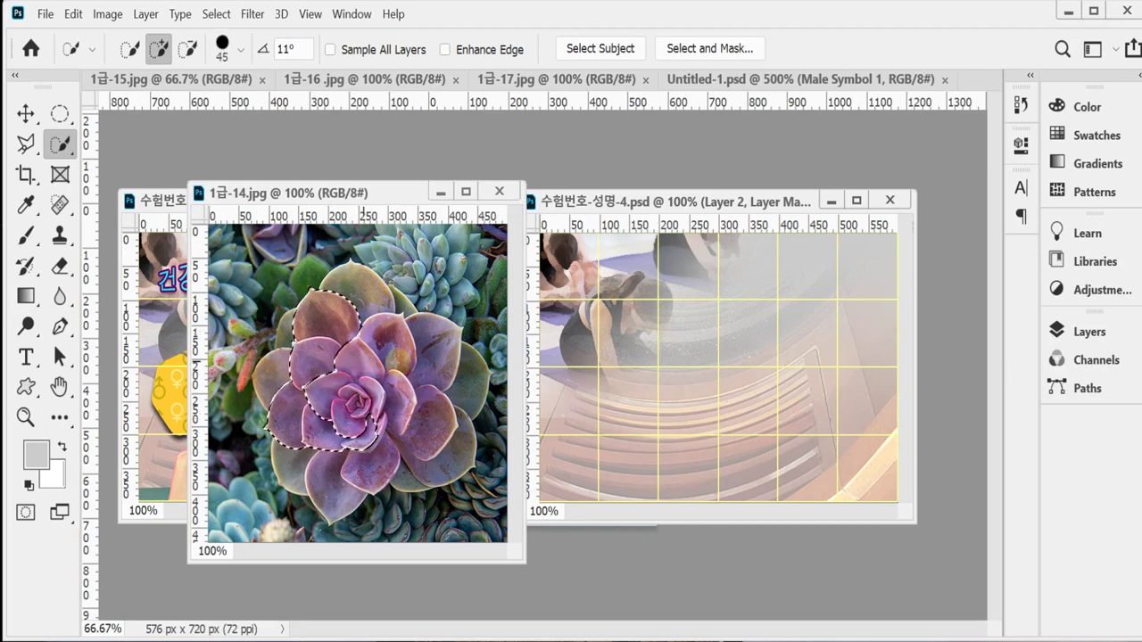
{"action": "key", "text": "bracketleft"}
{"action": "key", "text": "bracketleft"}
{"action": "key", "text": "bracketleft"}
{"action": "key", "text": "bracketleft"}
{"action": "key", "text": "bracketright"}
{"action": "key", "text": "bracketright"}
{"action": "key", "text": "bracketright"}
{"action": "key", "text": "bracketright"}
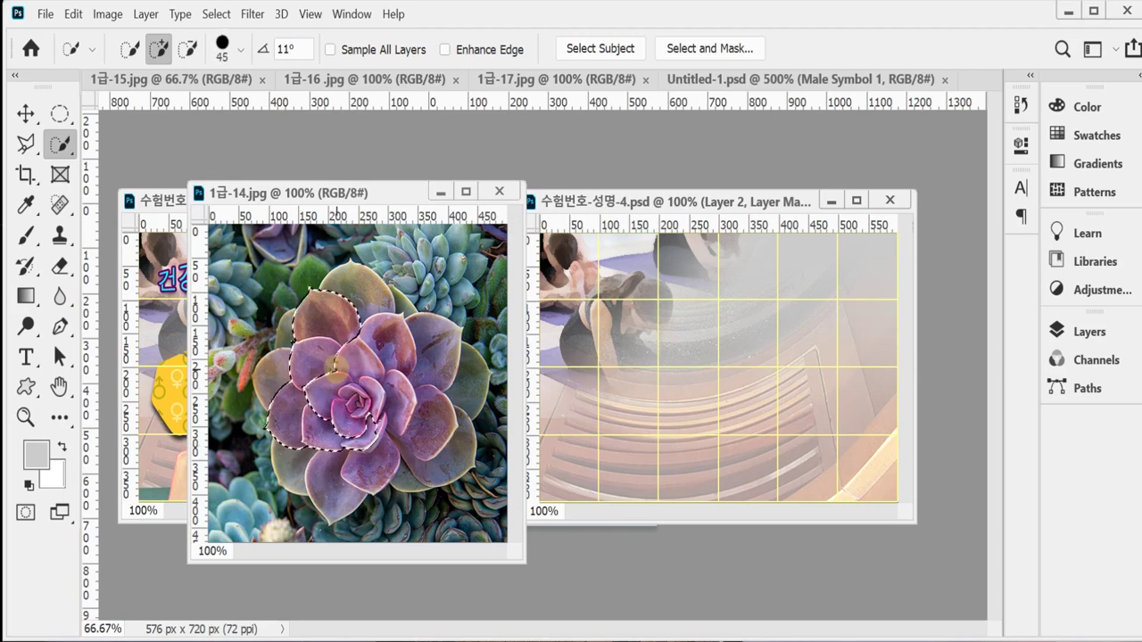
{"action": "key", "text": "bracketright"}
{"action": "key", "text": "bracketright"}
{"action": "mouse_move", "coordinate": [382, 374]}
{"action": "left_mouse_down"}
{"action": "mouse_move", "coordinate": [395, 399]}
{"action": "mouse_move", "coordinate": [378, 340]}
{"action": "mouse_move", "coordinate": [426, 378]}
{"action": "mouse_move", "coordinate": [425, 405]}
{"action": "mouse_move", "coordinate": [330, 448]}
{"action": "mouse_move", "coordinate": [288, 375]}
{"action": "mouse_move", "coordinate": [328, 350]}
{"action": "mouse_move", "coordinate": [298, 330]}
{"action": "mouse_move", "coordinate": [328, 330]}
{"action": "mouse_move", "coordinate": [359, 302]}
{"action": "mouse_move", "coordinate": [444, 375]}
{"action": "mouse_move", "coordinate": [438, 431]}
{"action": "mouse_move", "coordinate": [402, 447]}
{"action": "left_mouse_up"}
{"action": "mouse_move", "coordinate": [366, 322]}
{"action": "left_mouse_down"}
{"action": "mouse_move", "coordinate": [393, 321]}
{"action": "mouse_move", "coordinate": [358, 282]}
{"action": "mouse_move", "coordinate": [386, 309]}
{"action": "left_mouse_up"}
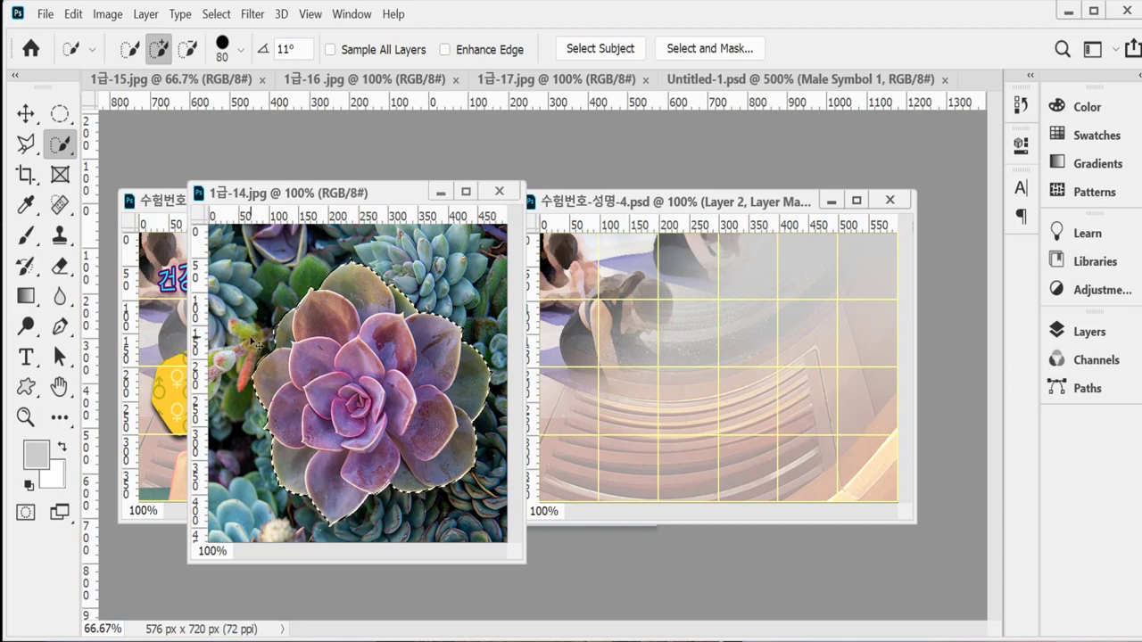
{"action": "key", "text": "ctrl+w"}
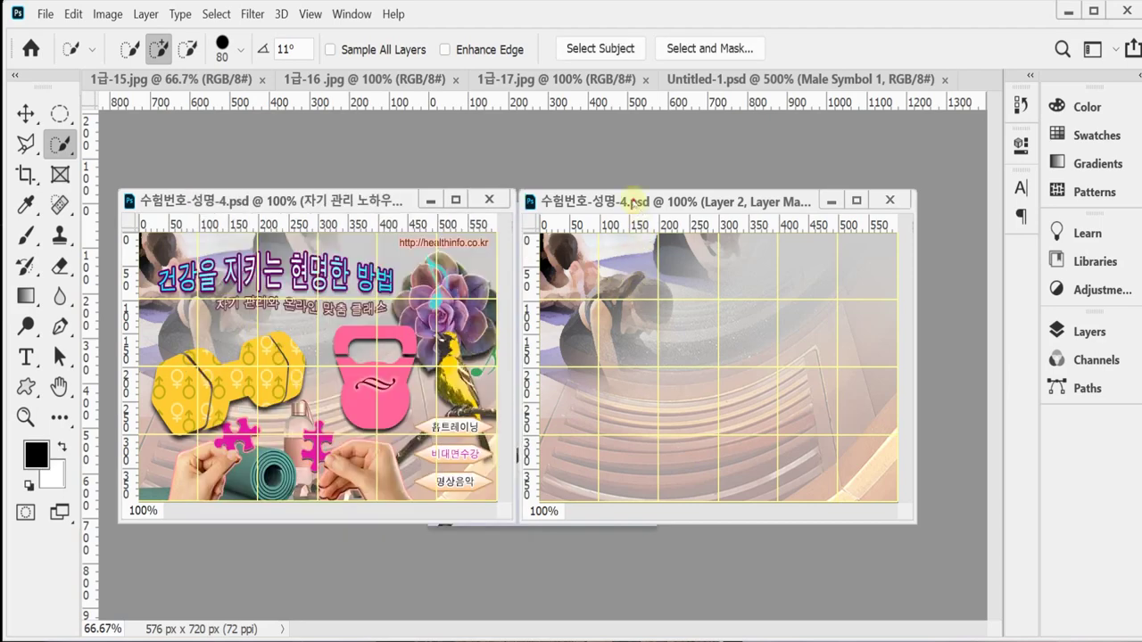
Paste the flower into the new composite and scale it proportionally to 47%
{"action": "key", "text": "ctrl+v"}
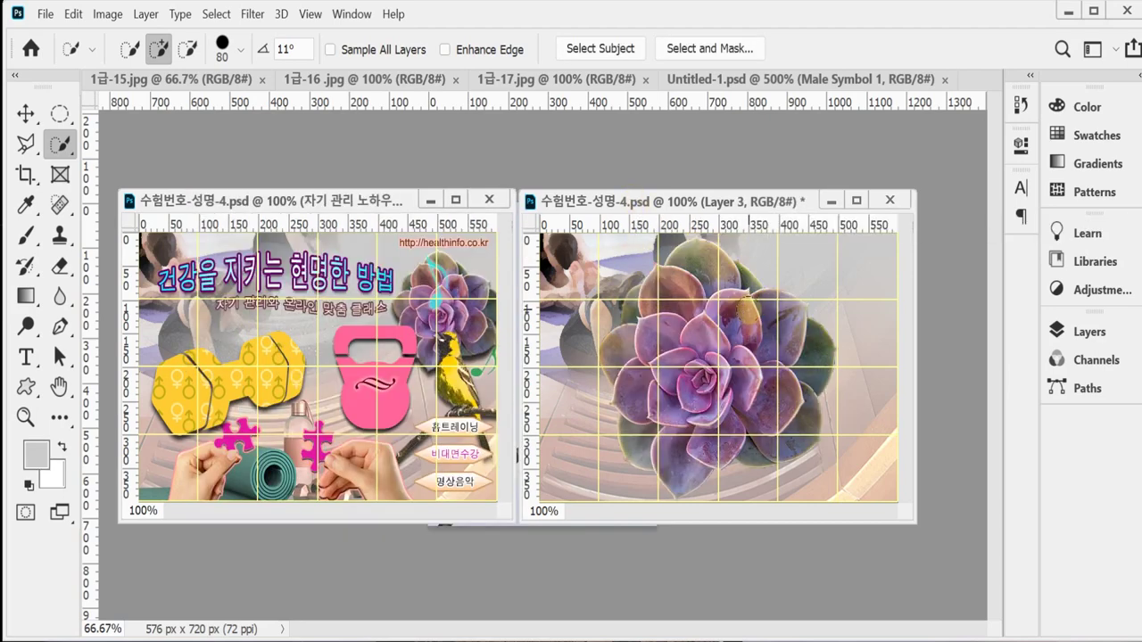
{"action": "key", "text": "ctrl+t"}
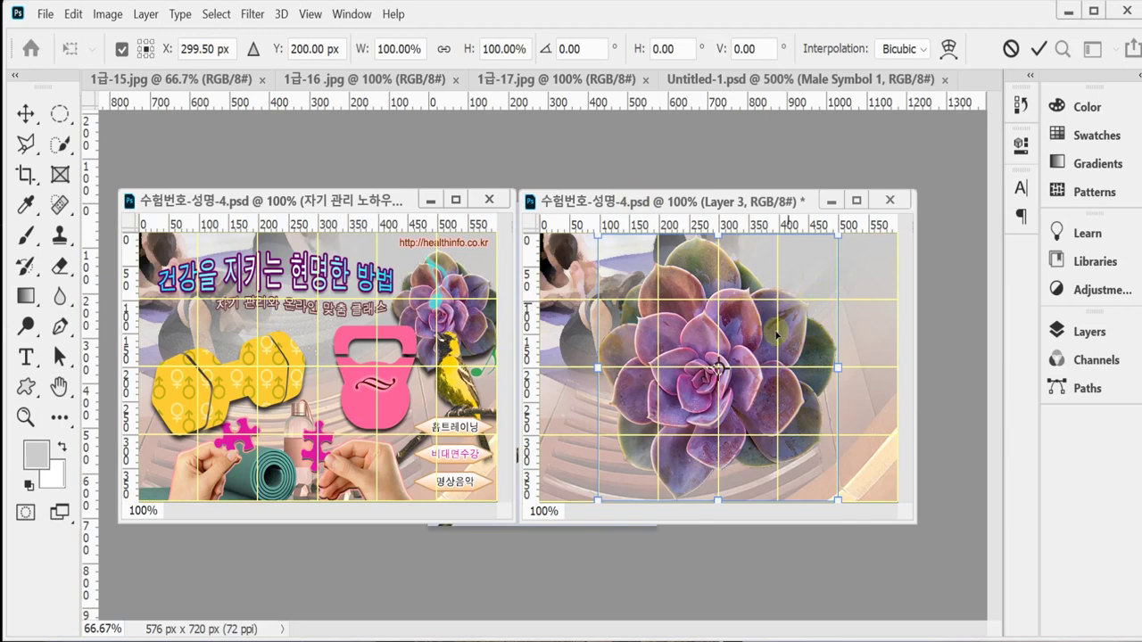
{"action": "left_click", "coordinate": [443, 49]}
{"action": "left_click_drag", "start_coordinate": [363, 48], "coordinate": [332, 49]}
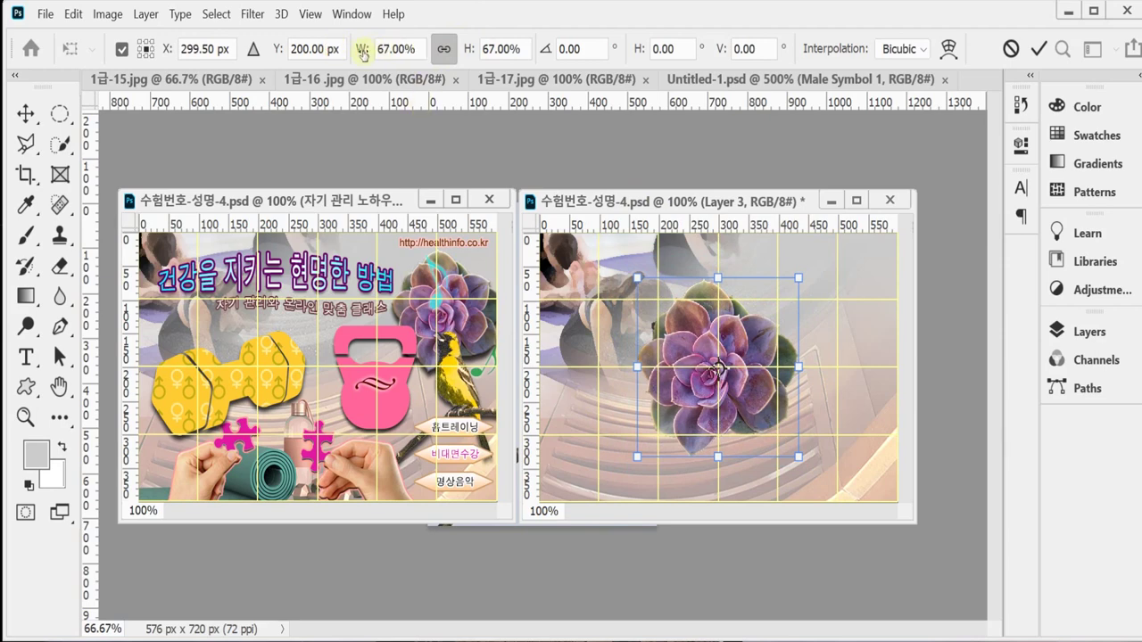
{"action": "left_click_drag", "start_coordinate": [357, 50], "coordinate": [337, 51]}
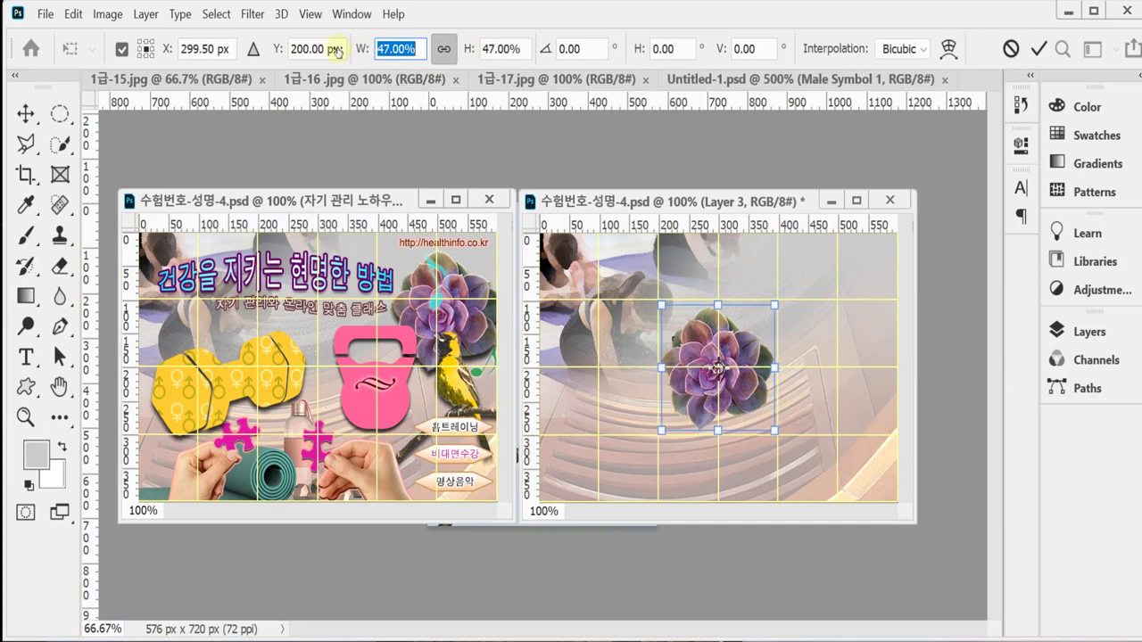
Move the scaled flower to the upper-right part of the canvas and apply the transform
{"action": "left_click_drag", "start_coordinate": [737, 395], "coordinate": [866, 337]}
{"action": "key", "text": "Return"}
{"action": "key", "text": "w"}
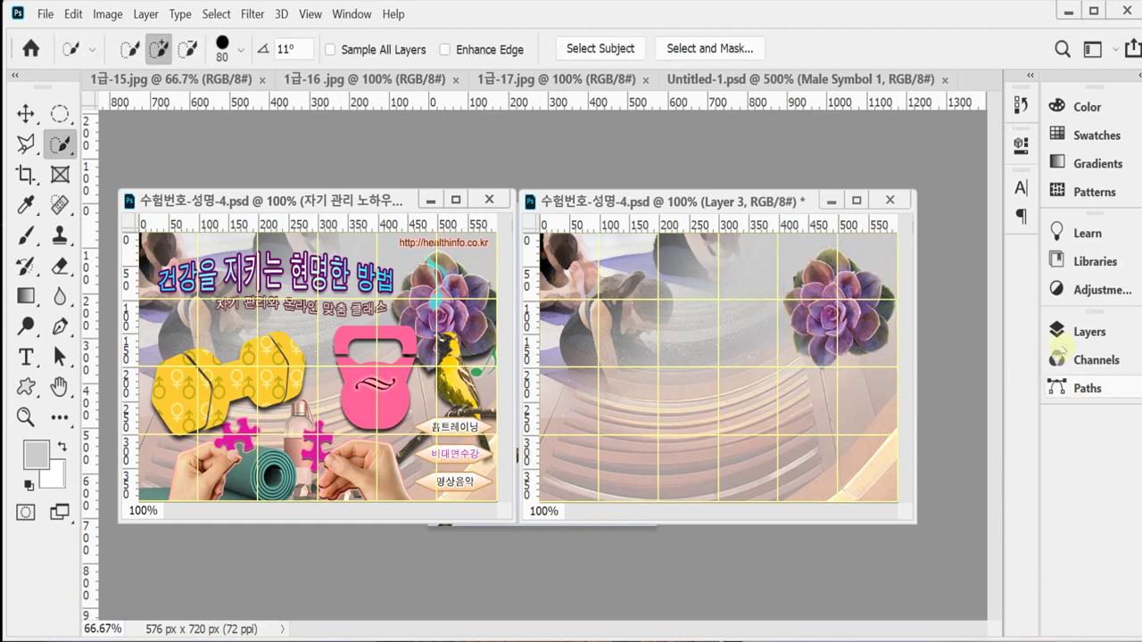
Give the flower layer an Inner Bevel with a size of 3 px and a Drop Shadow with the preset values
{"action": "left_click", "coordinate": [1087, 332]}
{"action": "left_click", "coordinate": [839, 599]}
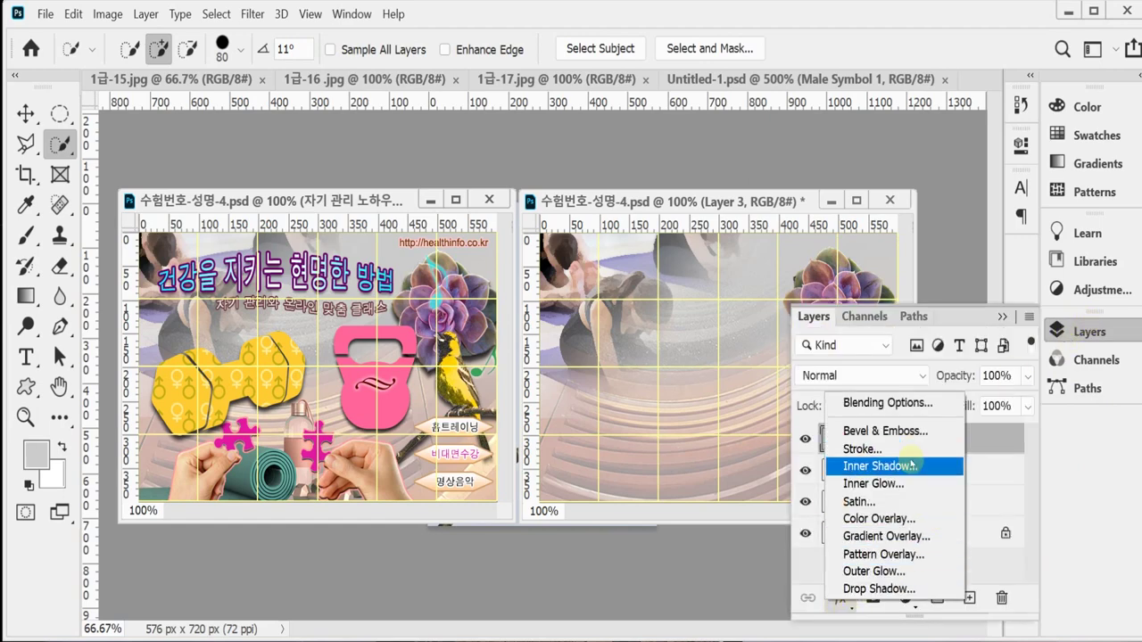
{"action": "left_click", "coordinate": [903, 431]}
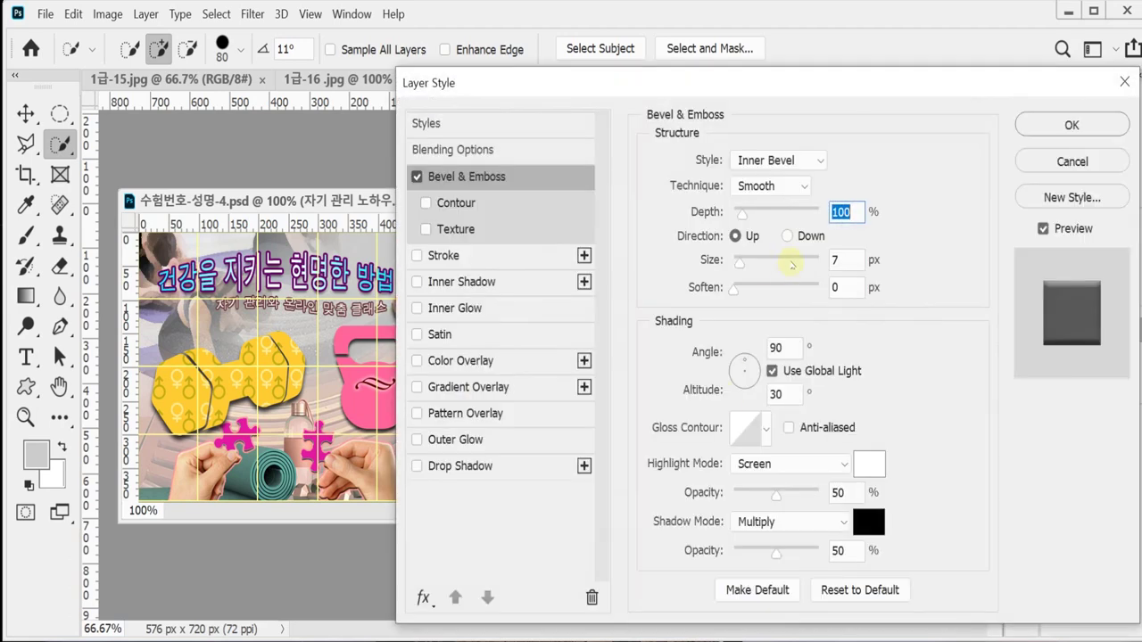
{"action": "left_click", "coordinate": [853, 261]}
{"action": "type", "text": "3"}
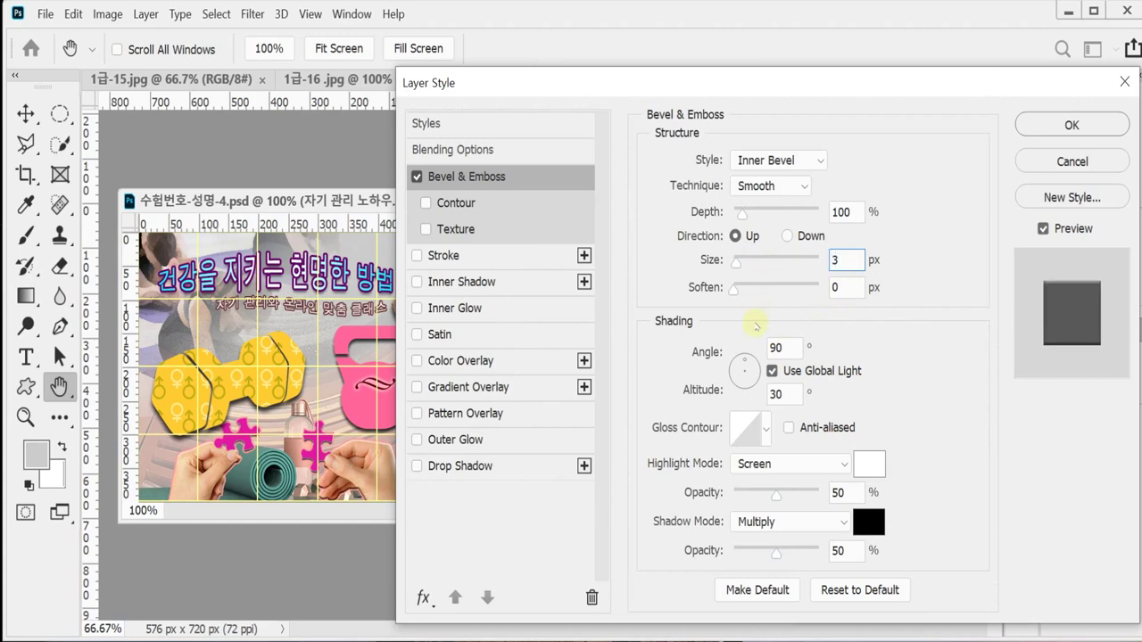
{"action": "left_click", "coordinate": [460, 466]}
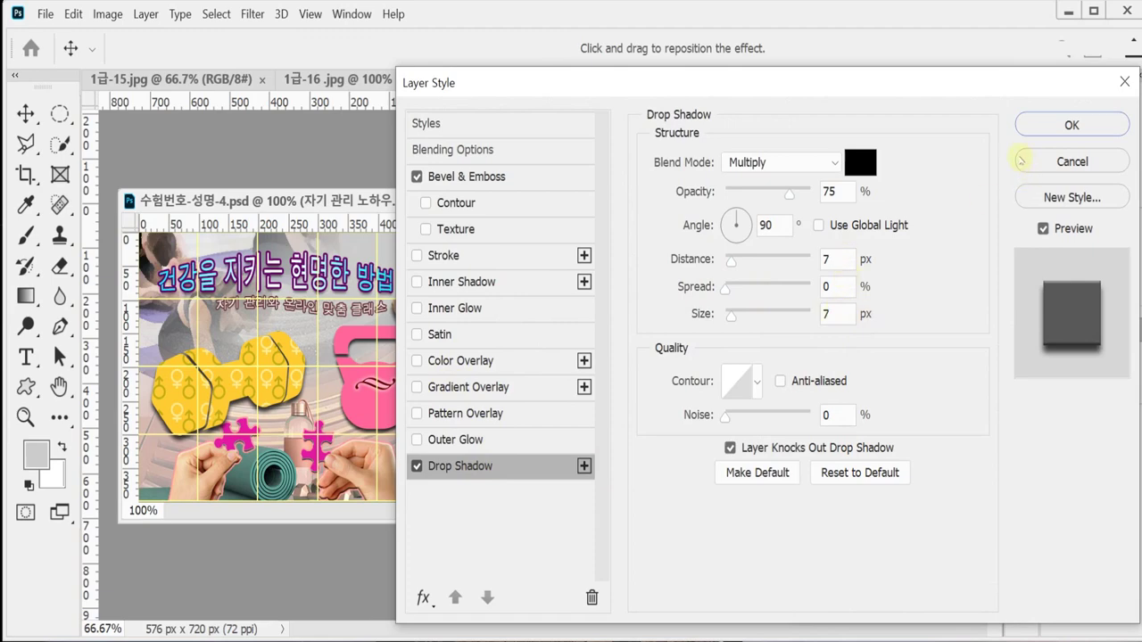
{"action": "left_click", "coordinate": [1055, 124]}
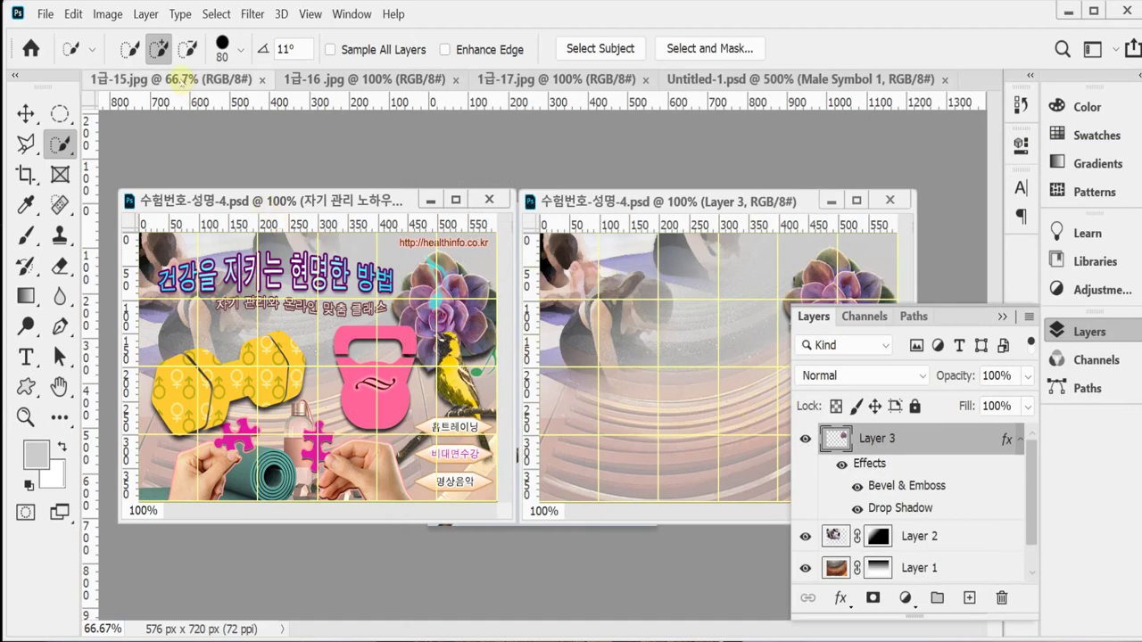
Float the 1급-15.jpg bird photo and switch to the Magic Wand tool
{"action": "left_click_drag", "start_coordinate": [181, 79], "coordinate": [277, 133]}
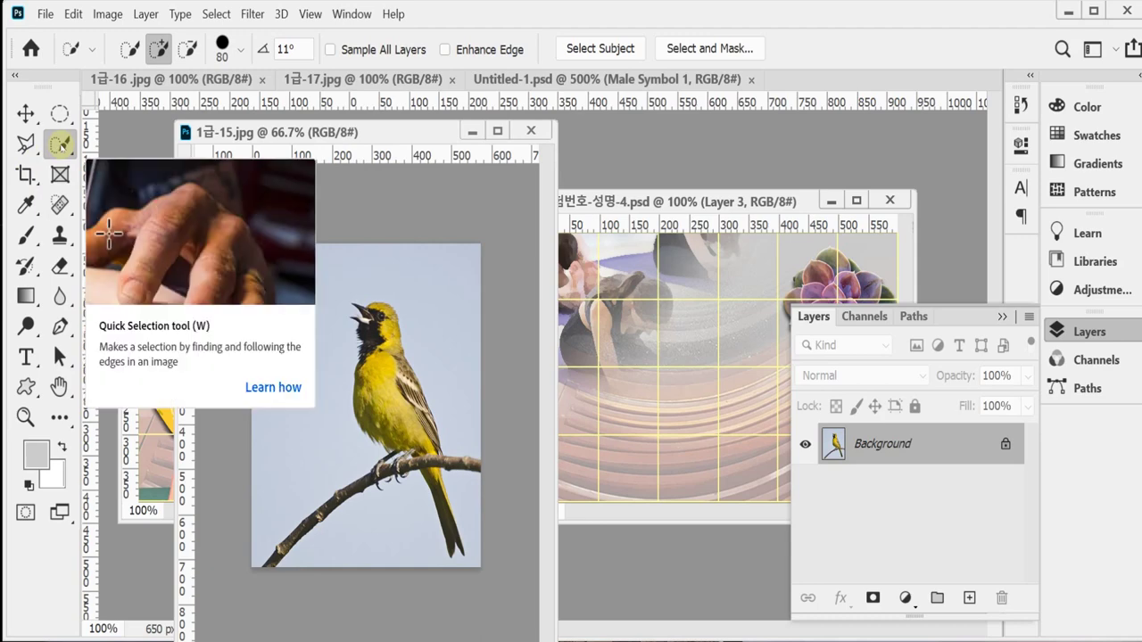
{"action": "right_click", "coordinate": [60, 144]}
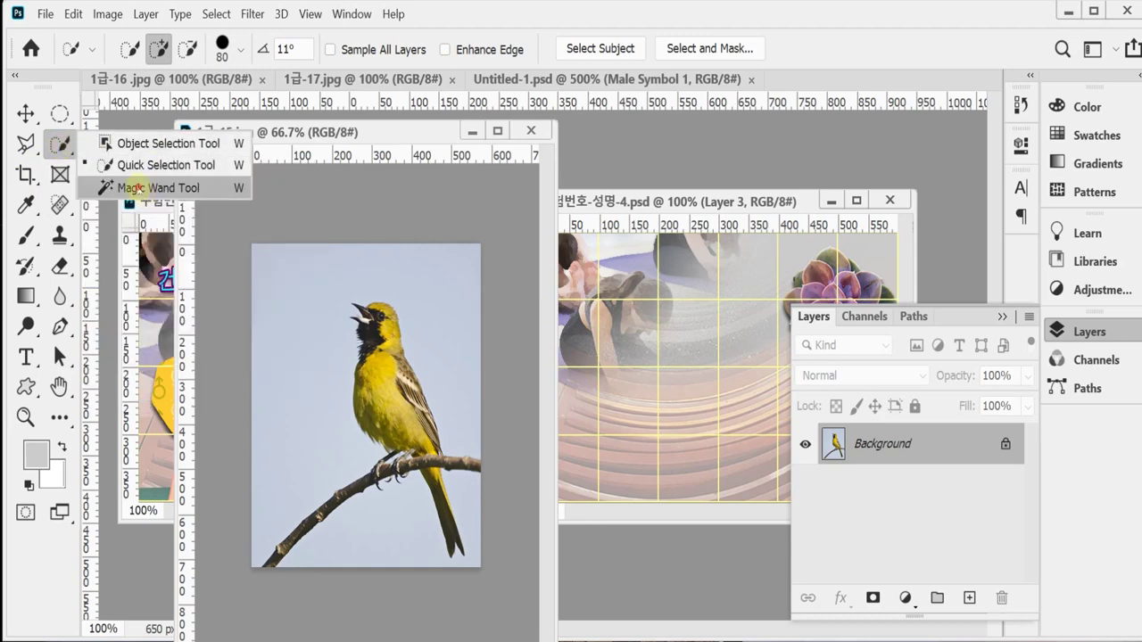
{"action": "left_click", "coordinate": [138, 187]}
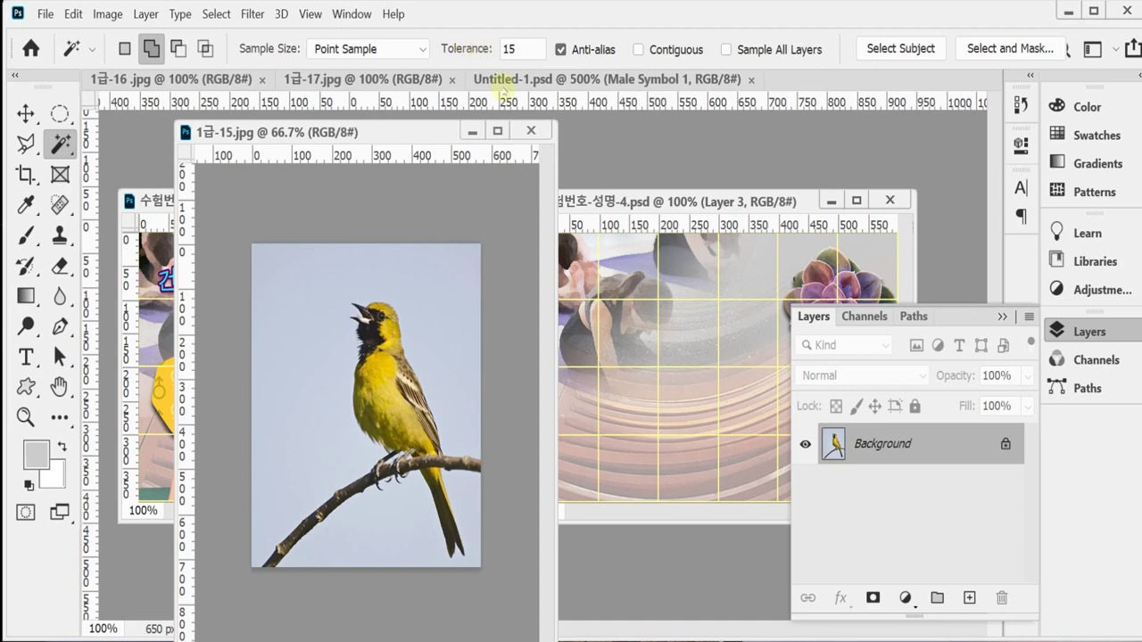
Try selecting the sky around the bird with Contiguous enabled, and clear that selection and option
{"action": "left_click", "coordinate": [638, 50]}
{"action": "left_click", "coordinate": [313, 261]}
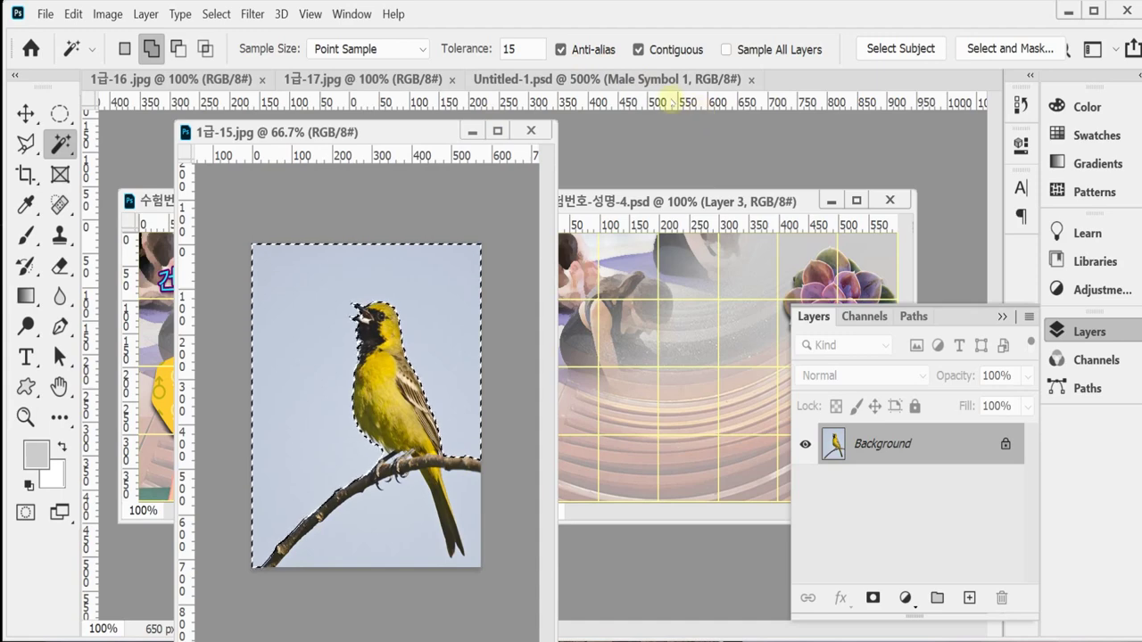
{"action": "key", "text": "ctrl+d"}
{"action": "left_click", "coordinate": [639, 51]}
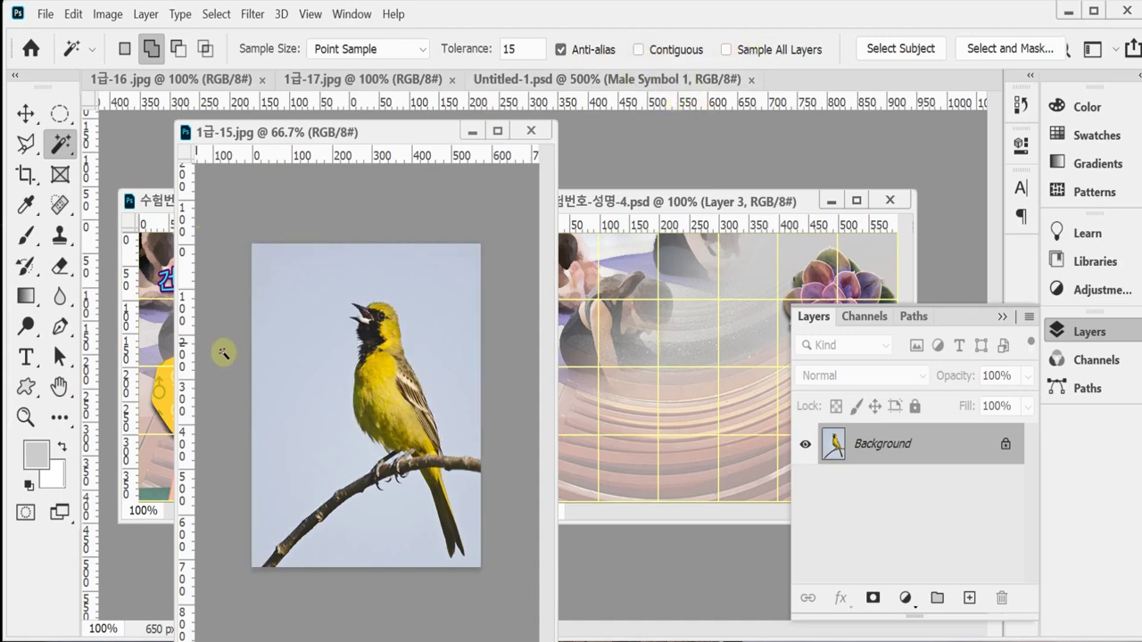
Select the whole sky with Contiguous off, invert to the bird and branch for copying, and close the photo
{"action": "left_click", "coordinate": [283, 292]}
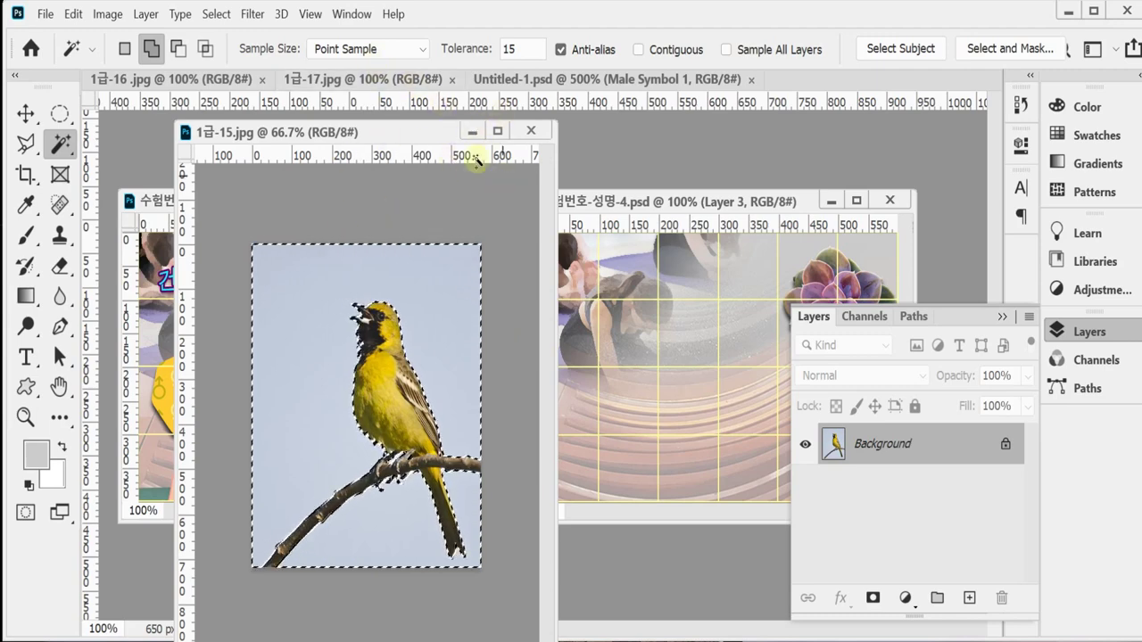
{"action": "left_click", "coordinate": [216, 13]}
{"action": "left_click", "coordinate": [264, 94]}
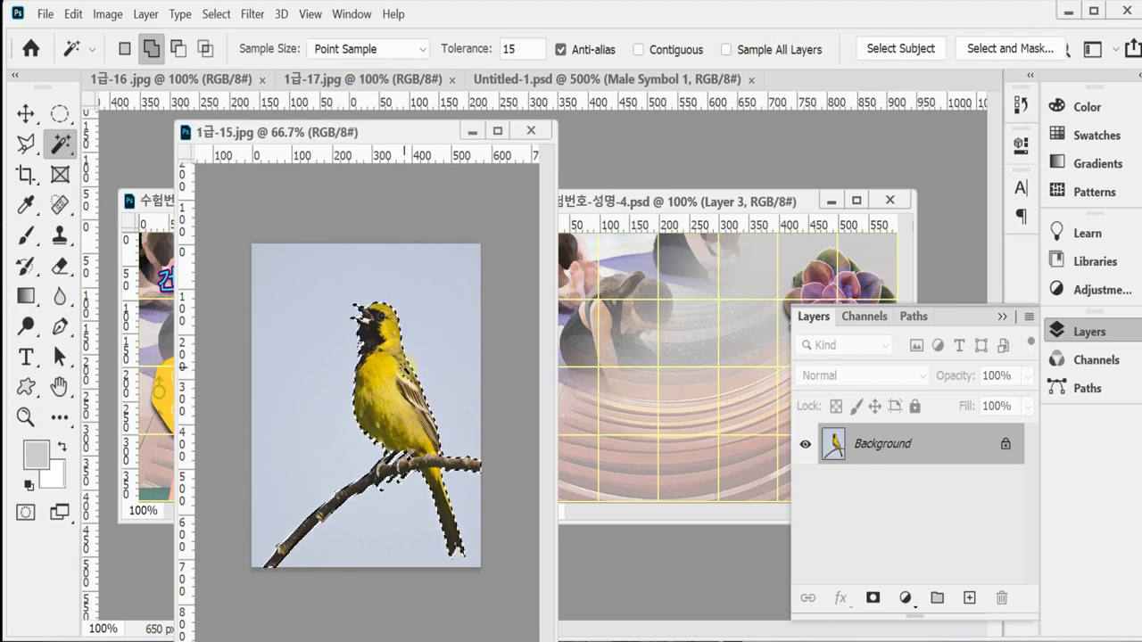
{"action": "key", "text": "ctrl+w"}
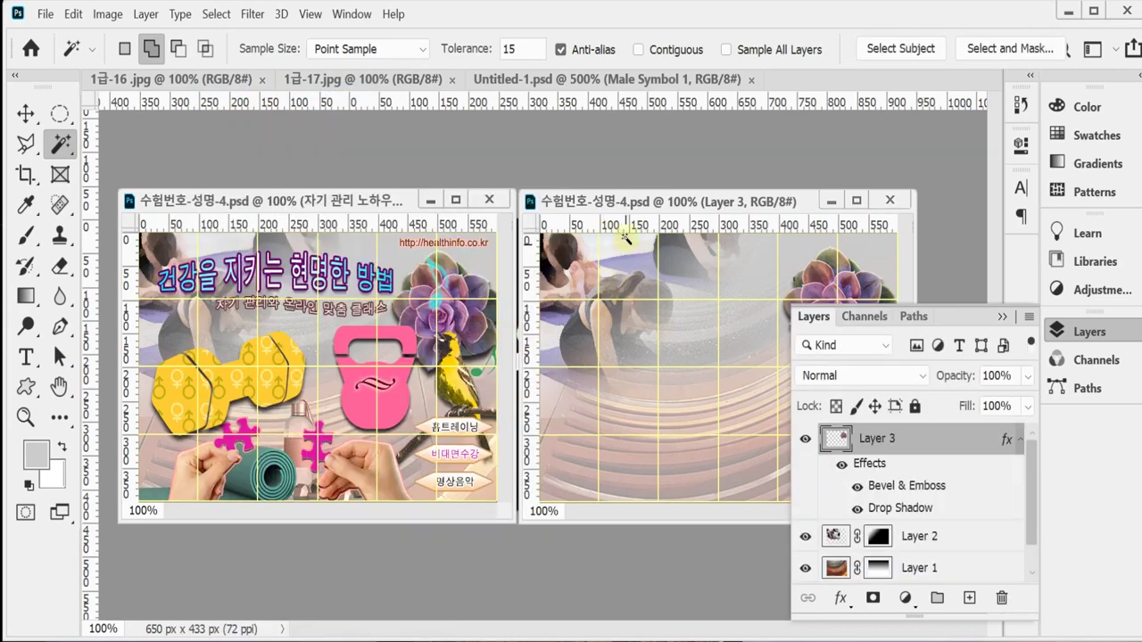
Paste the bird cut-out into the working document and scale it to about 59%, moving it below the flower
{"action": "key", "text": "ctrl+v"}
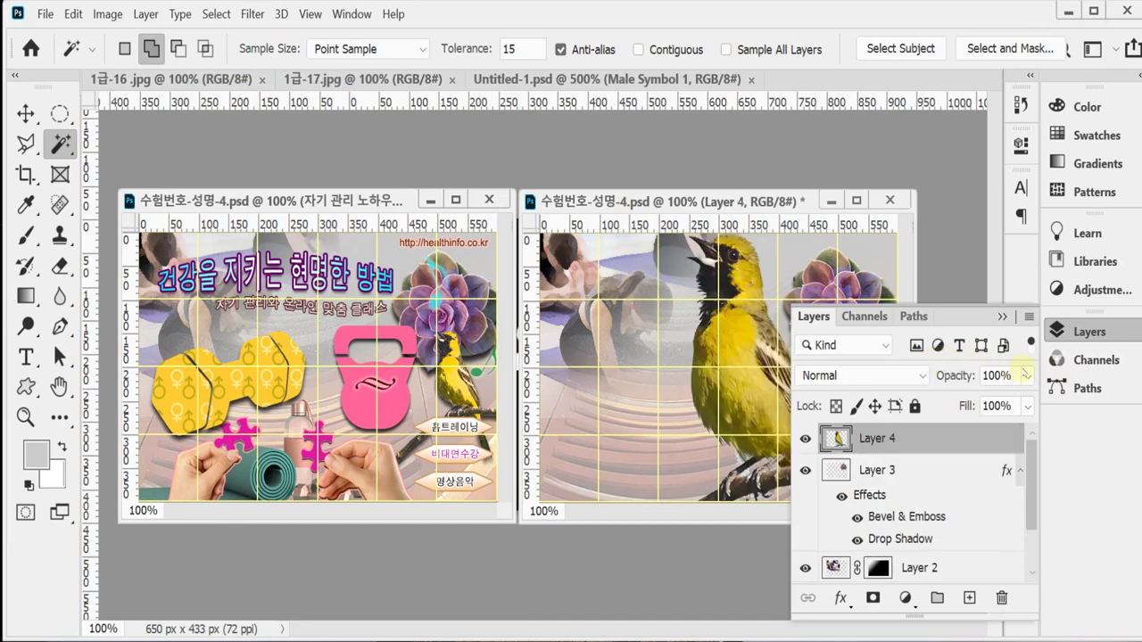
{"action": "left_click", "coordinate": [1079, 332]}
{"action": "key", "text": "ctrl+t"}
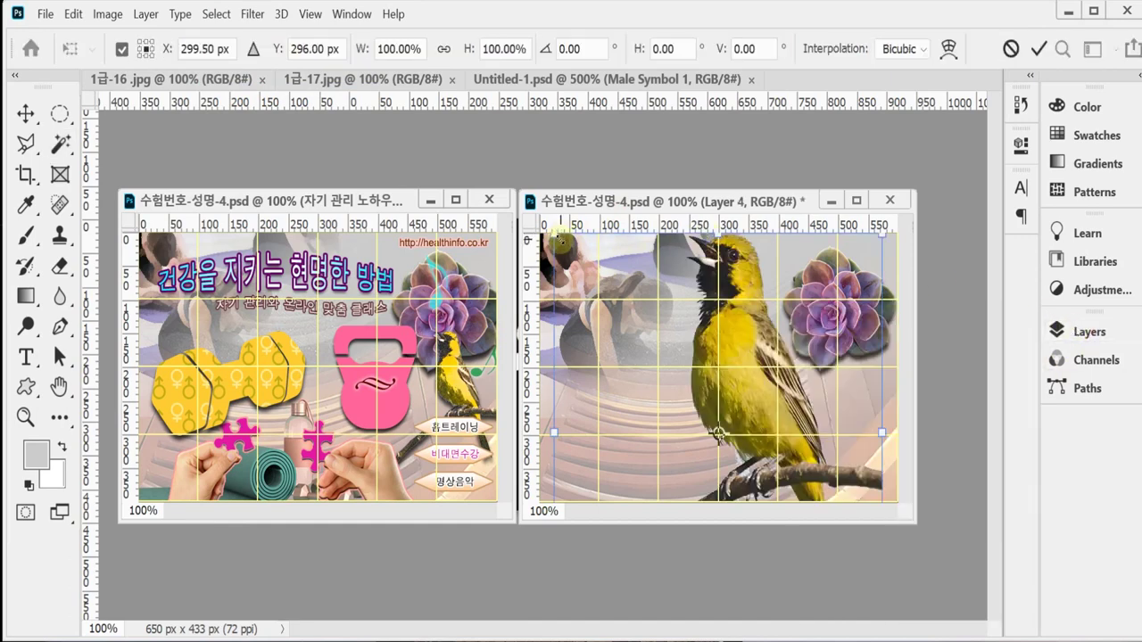
{"action": "left_click_drag", "start_coordinate": [559, 239], "coordinate": [770, 323]}
{"action": "left_click_drag", "start_coordinate": [794, 446], "coordinate": [847, 357]}
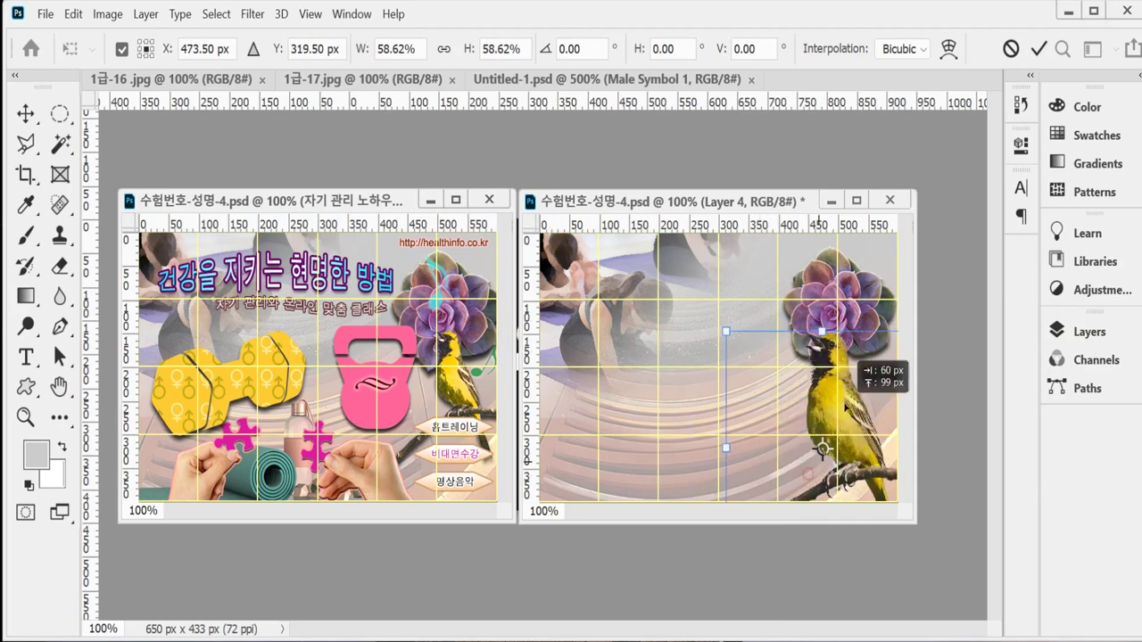
{"action": "left_click_drag", "start_coordinate": [819, 406], "coordinate": [825, 384]}
Set the bird's scale to 33% and place it so its head overlaps the flower's lower edge
{"action": "left_click", "coordinate": [368, 51]}
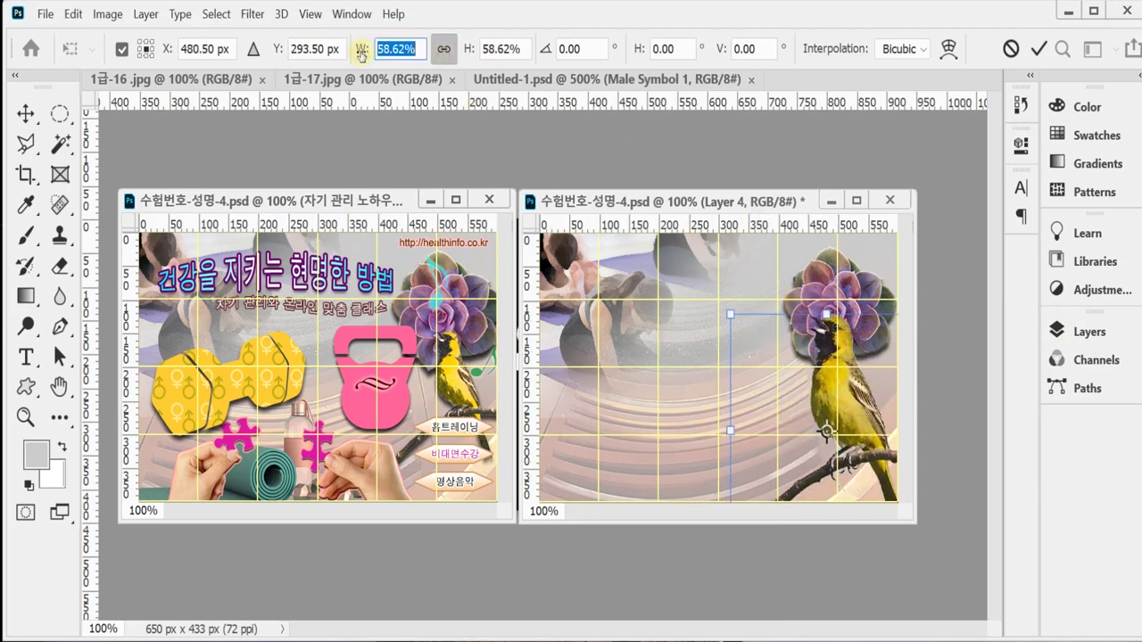
{"action": "type", "text": "33"}
{"action": "key", "text": "Return"}
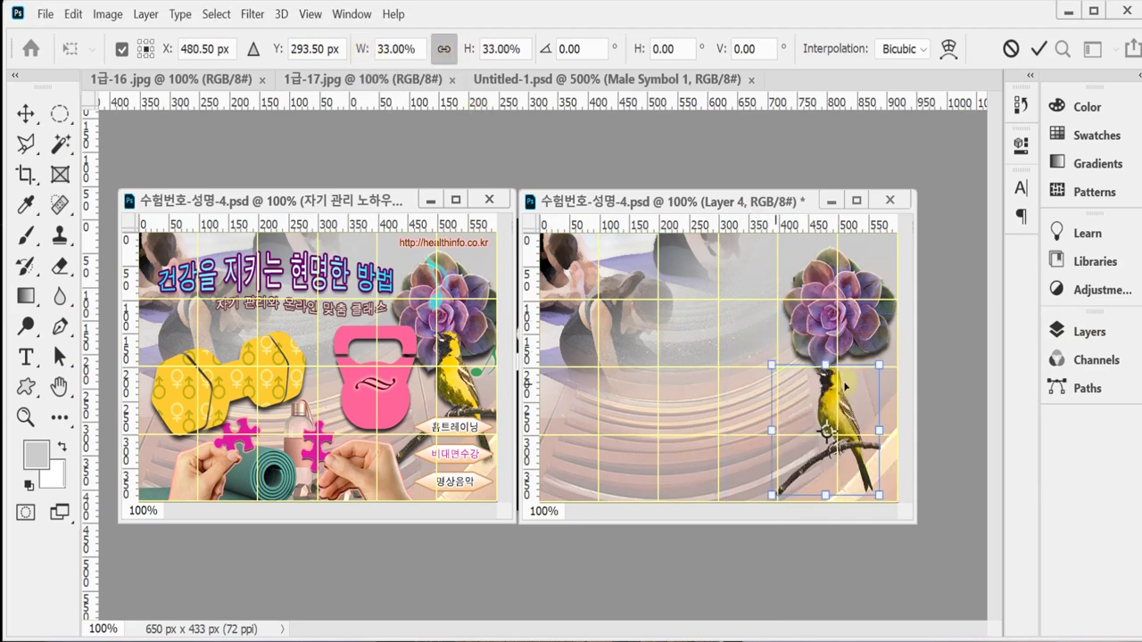
{"action": "left_click_drag", "start_coordinate": [838, 418], "coordinate": [846, 378]}
{"action": "key", "text": "Return"}
{"action": "key", "text": "w"}
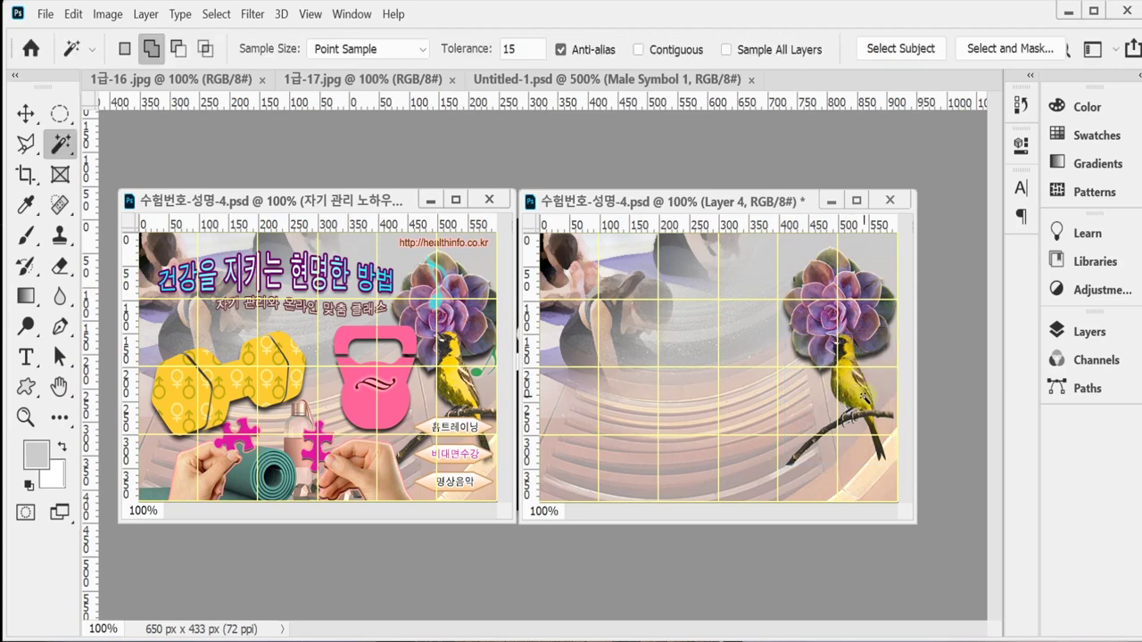
{"action": "left_click", "coordinate": [864, 397]}
{"action": "left_click", "coordinate": [857, 391]}
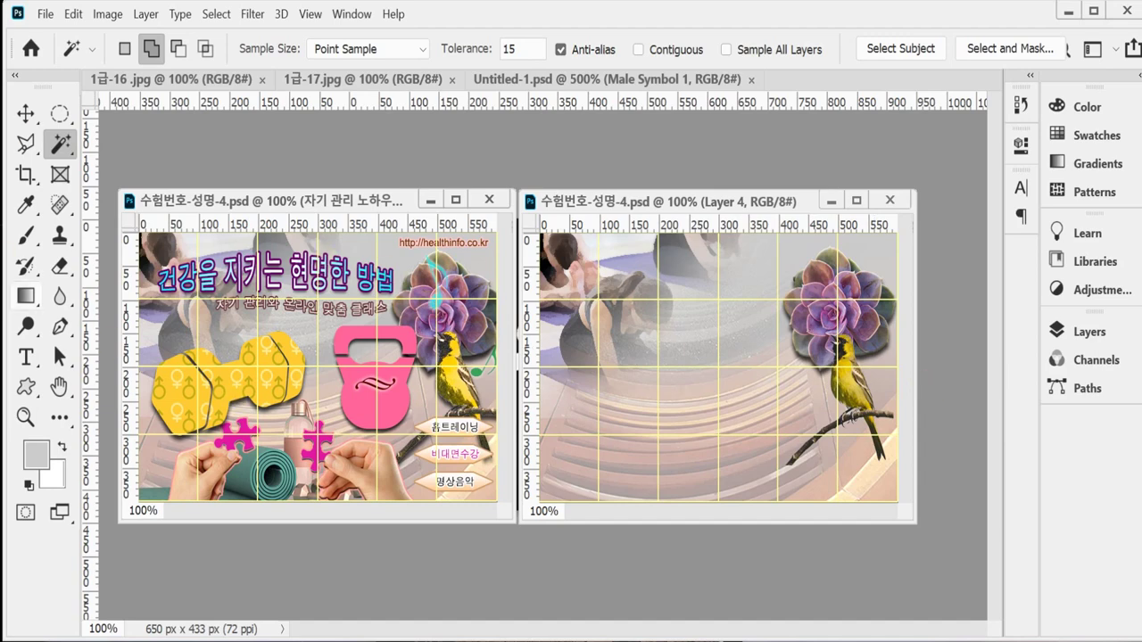
Apply the Film Grain filter to the bird with Grain 4, Highlight Area 0 and Intensity 10
{"action": "left_click", "coordinate": [255, 14]}
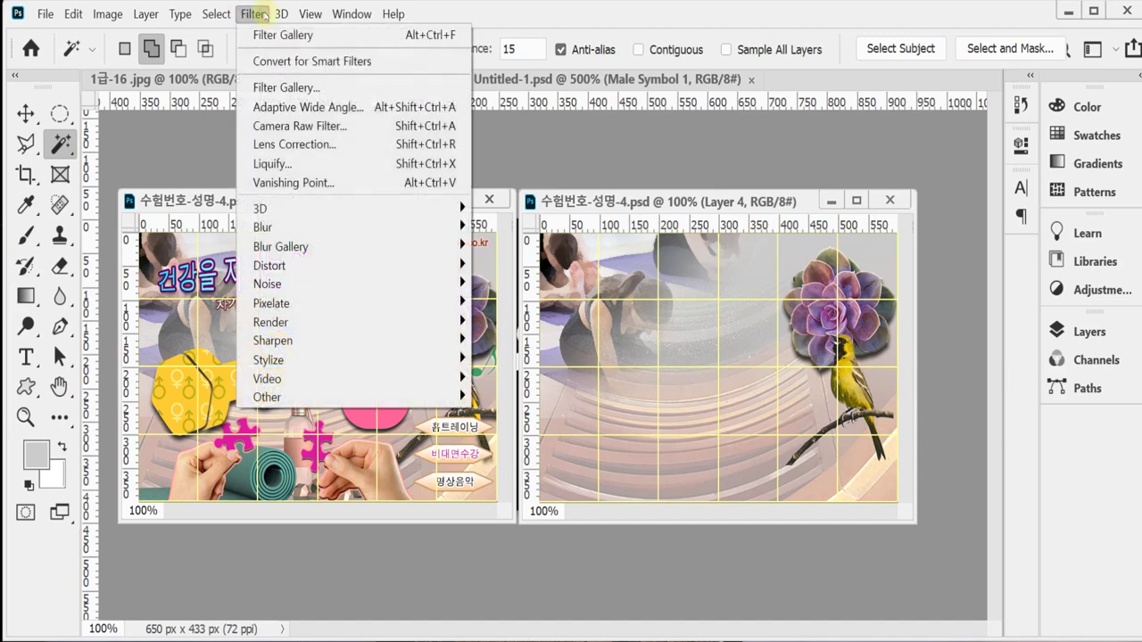
{"action": "left_click", "coordinate": [267, 90]}
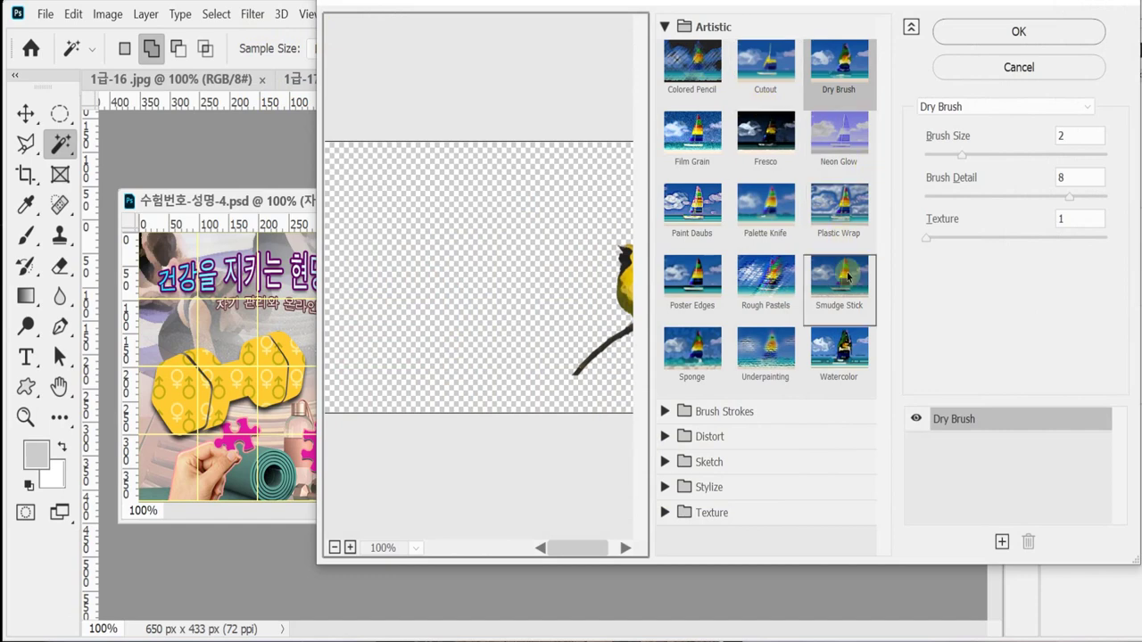
{"action": "left_click", "coordinate": [678, 165]}
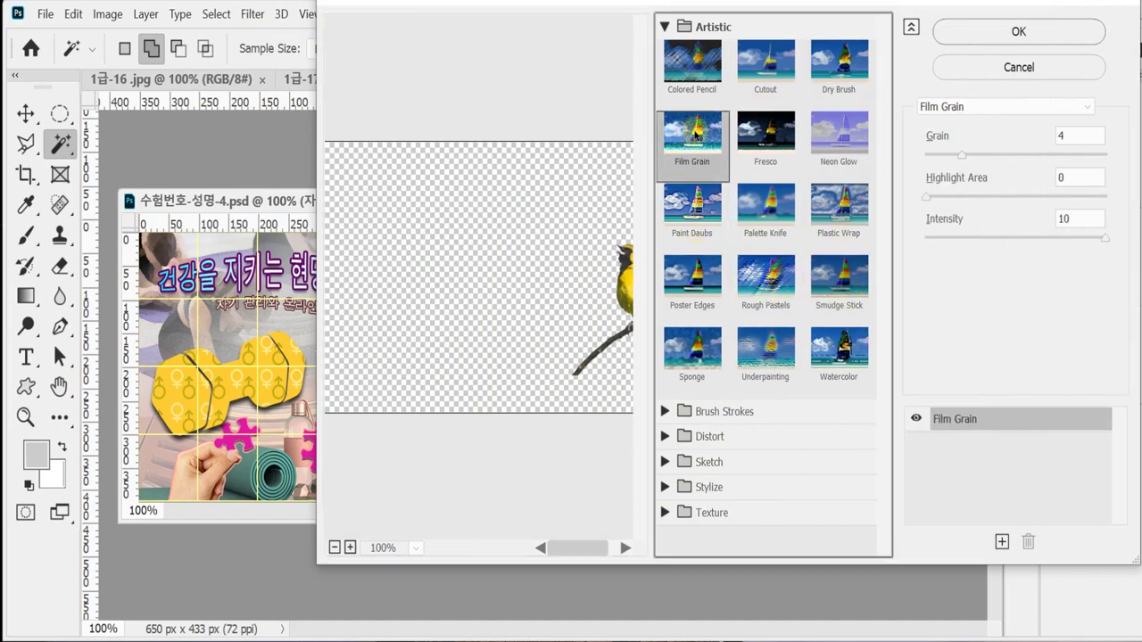
{"action": "left_click", "coordinate": [964, 37]}
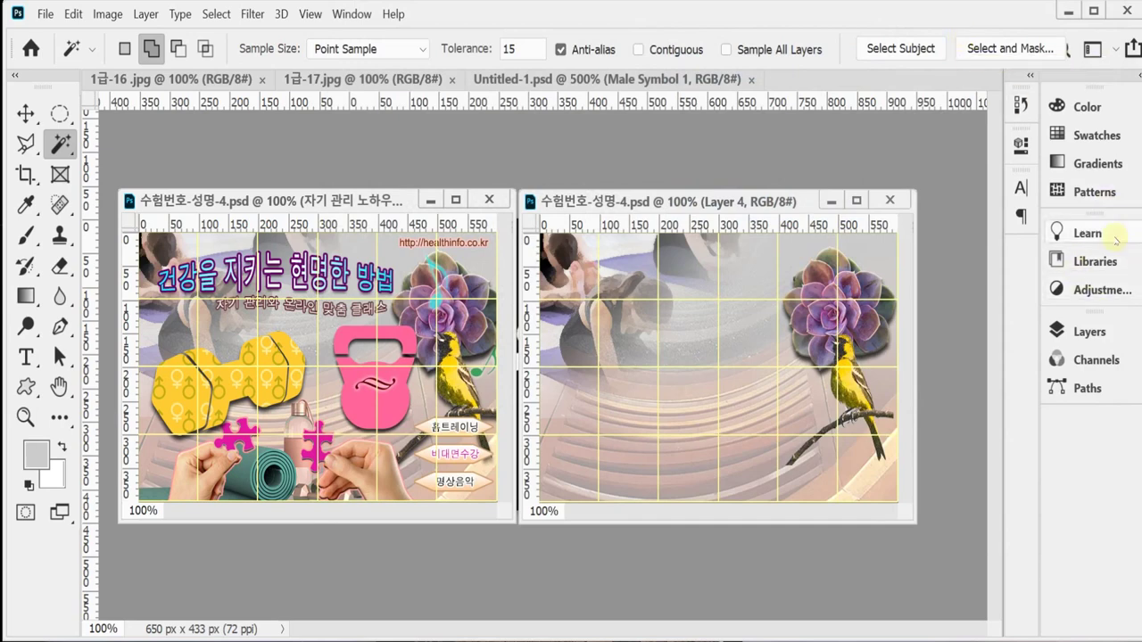
Add a Drop Shadow to the bird layer with the preset 75% opacity, 90° angle, 7 px distance and 7 px size
{"action": "left_click", "coordinate": [1062, 336]}
{"action": "left_click", "coordinate": [839, 598]}
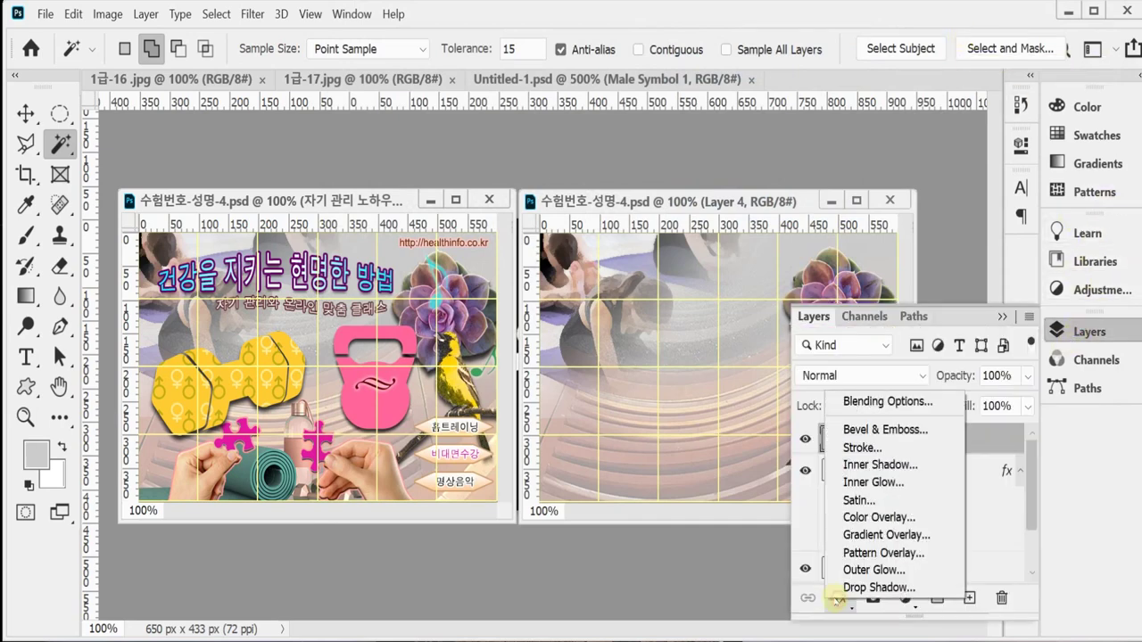
{"action": "left_click", "coordinate": [870, 587]}
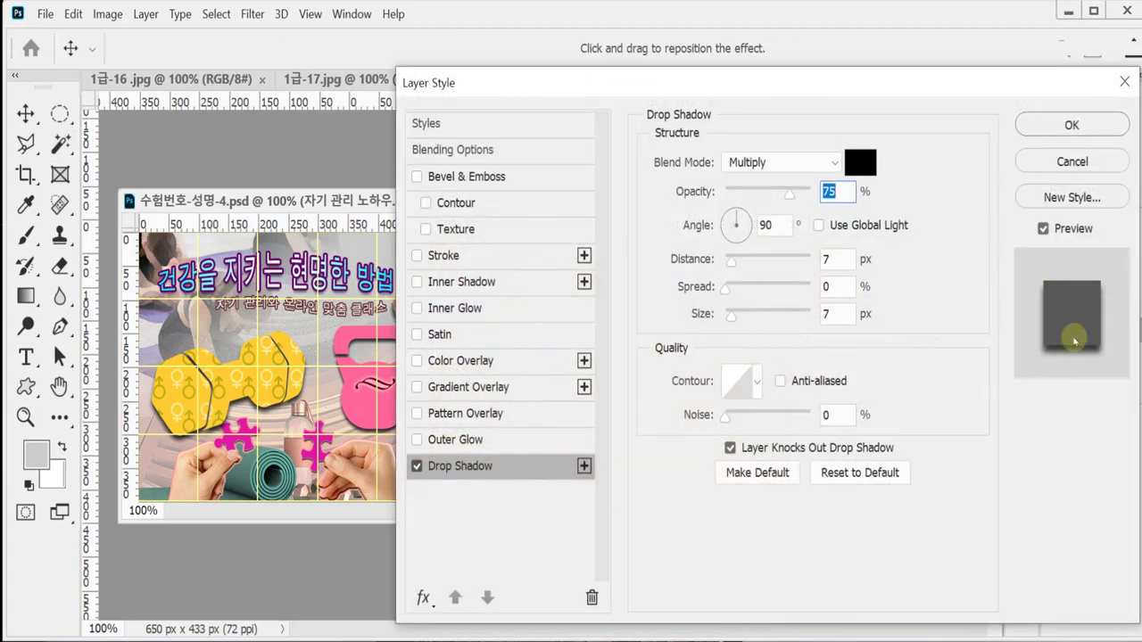
{"action": "left_click", "coordinate": [1071, 122]}
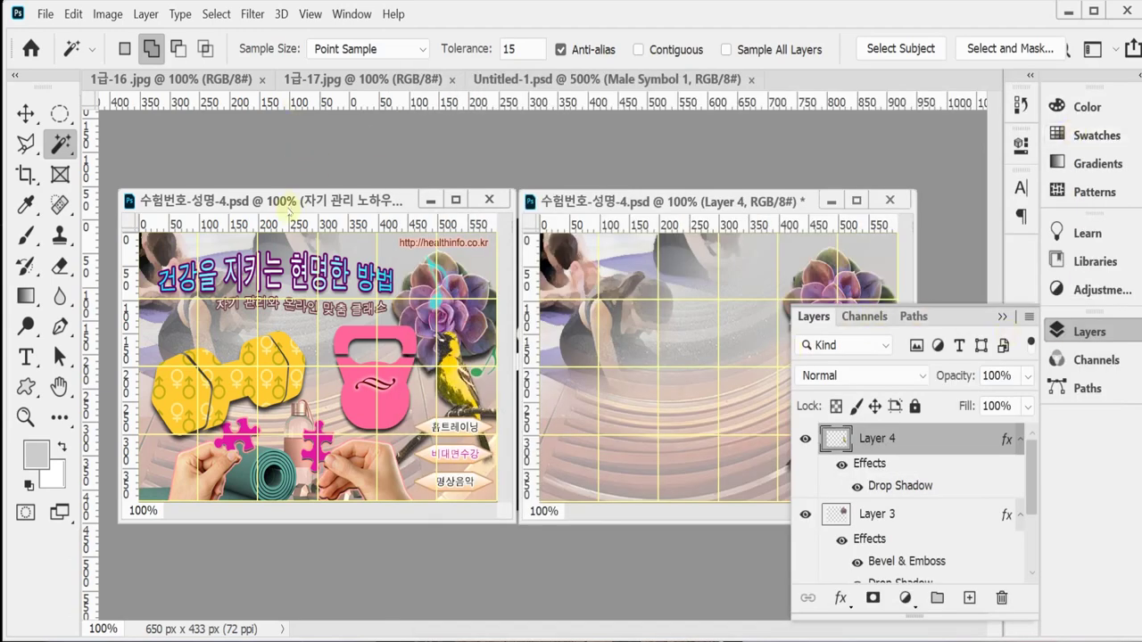
Shift the reference and working document windows slightly upward and float the 1급-16 .jpg hands photo
{"action": "left_click_drag", "start_coordinate": [288, 200], "coordinate": [272, 179]}
{"action": "left_click_drag", "start_coordinate": [582, 188], "coordinate": [564, 161]}
{"action": "left_click", "coordinate": [1055, 329]}
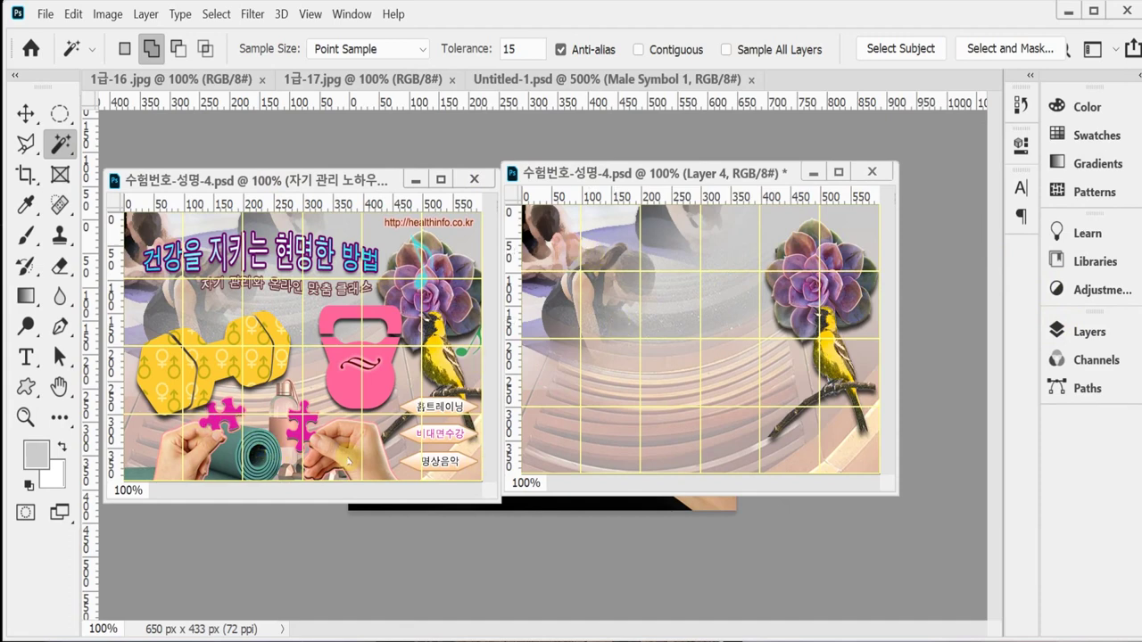
{"action": "left_click_drag", "start_coordinate": [154, 78], "coordinate": [234, 160]}
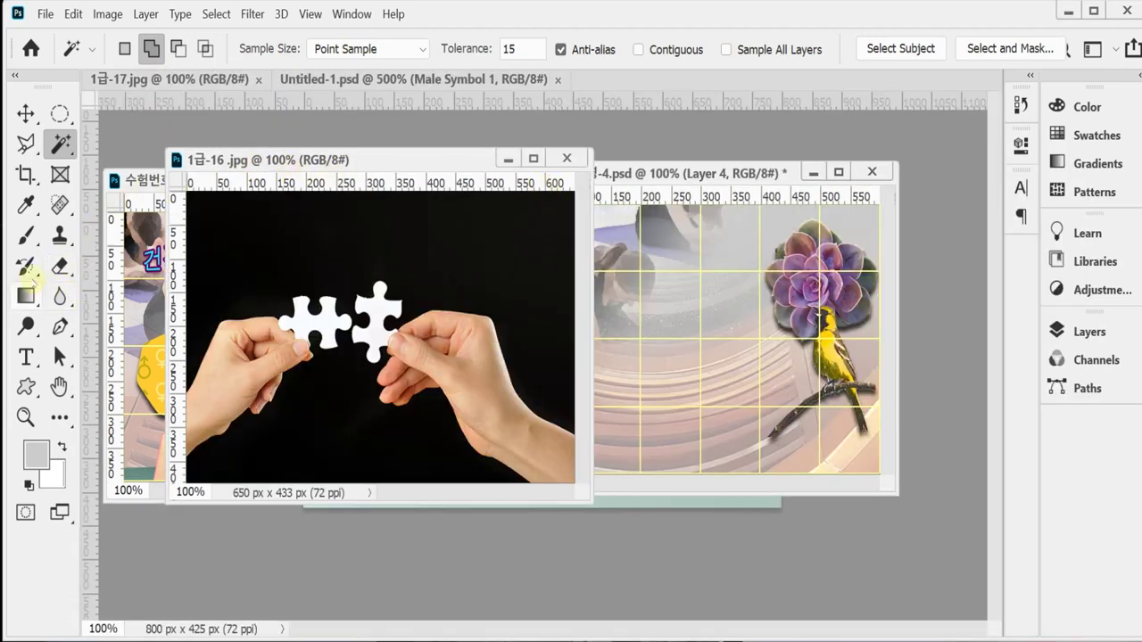
Select the black background with the Magic Wand, invert to the hands and puzzle pieces for copying, and minimize the photo
{"action": "right_click", "coordinate": [59, 144]}
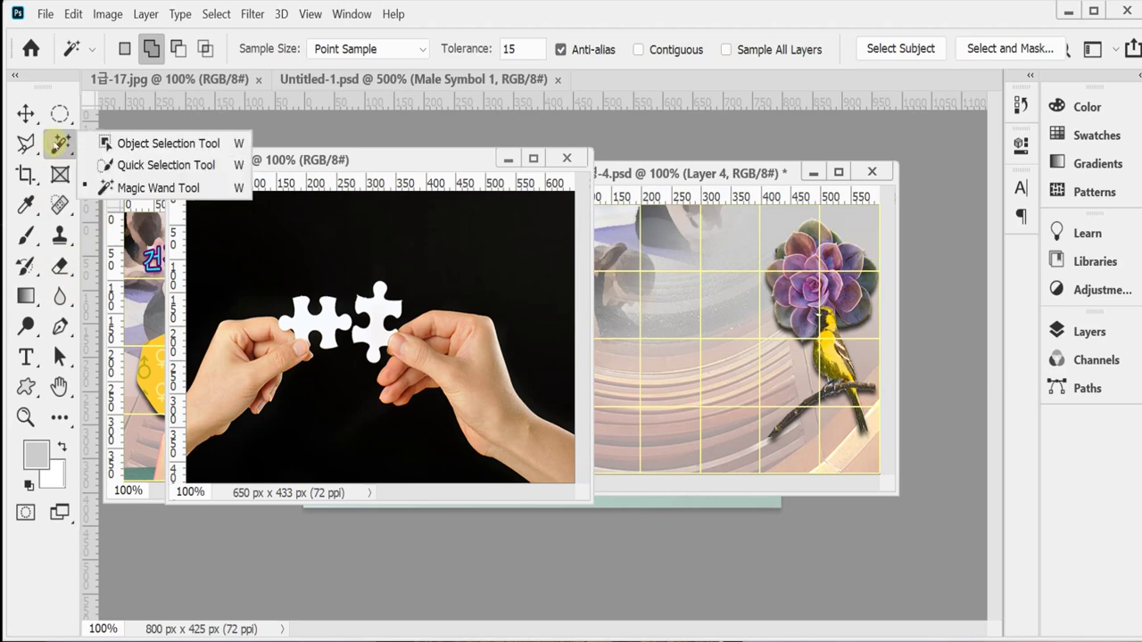
{"action": "left_click", "coordinate": [295, 158]}
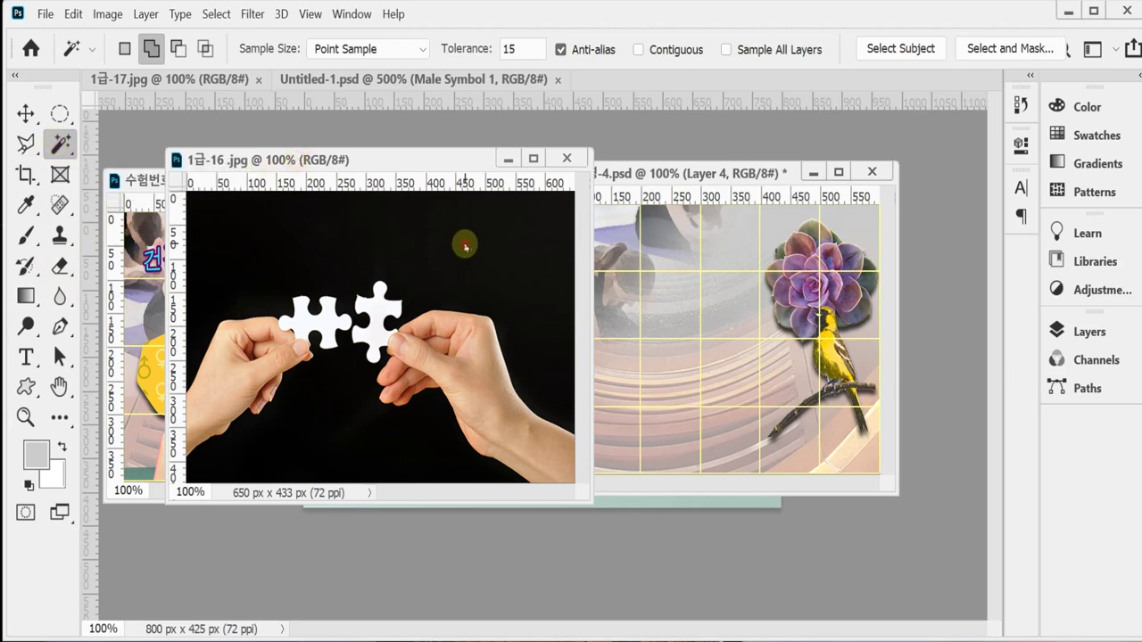
{"action": "left_click", "coordinate": [465, 247]}
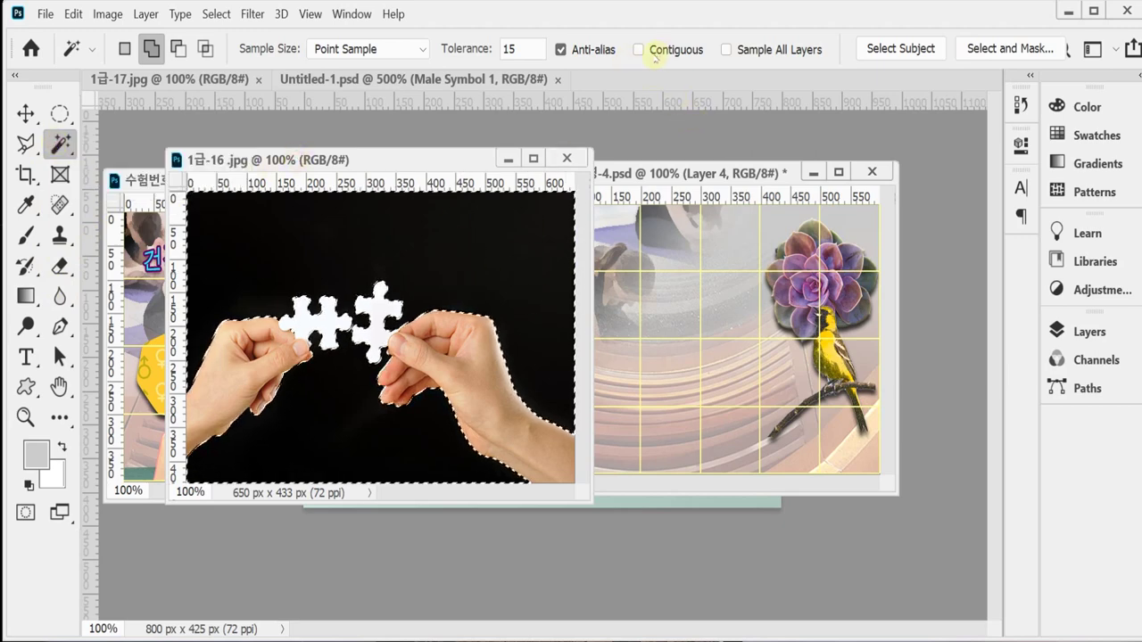
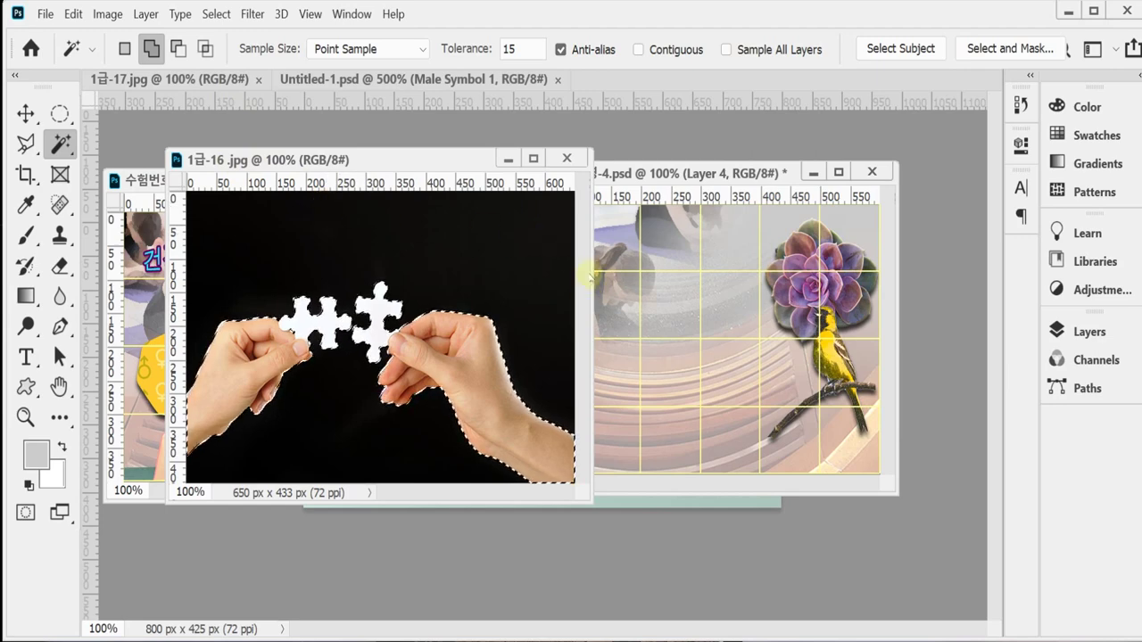
{"action": "left_click", "coordinate": [508, 159]}
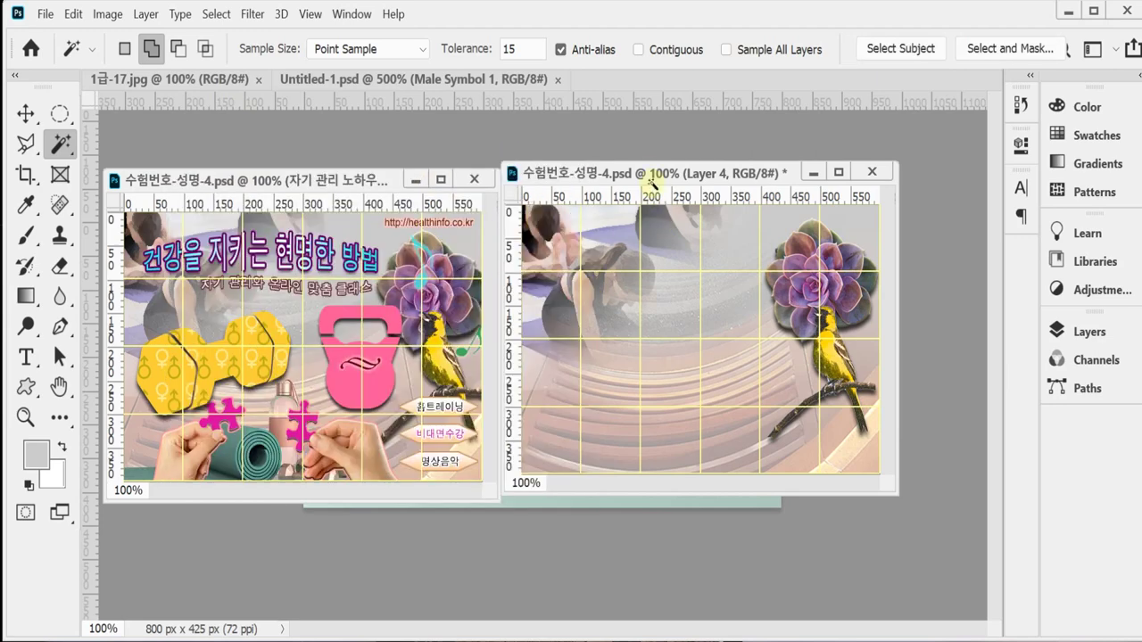
Paste the hands and puzzle pieces into the working document, scale them proportionally to 64% and move them to the lower centre
{"action": "key", "text": "ctrl+v"}
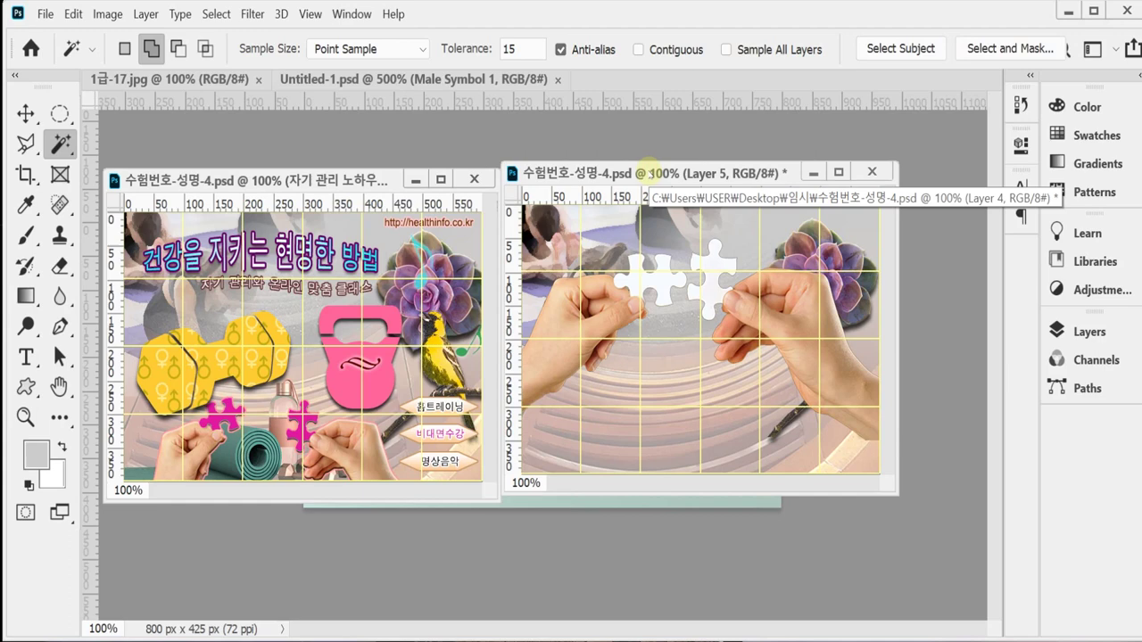
{"action": "key", "text": "ctrl+t"}
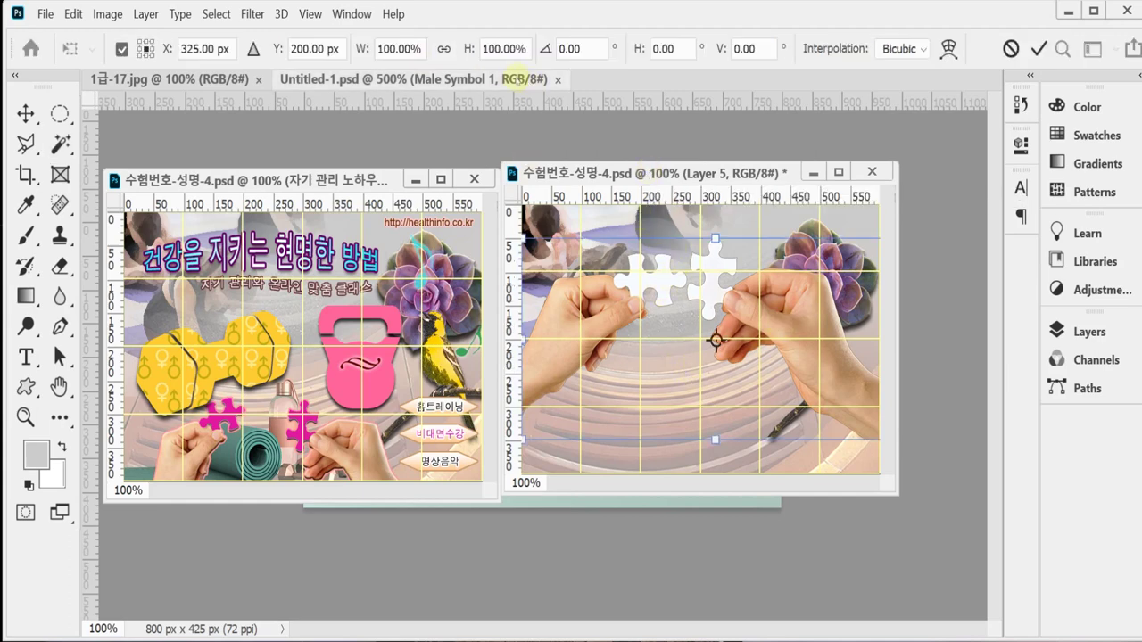
{"action": "left_click", "coordinate": [443, 48]}
{"action": "left_click", "coordinate": [361, 52]}
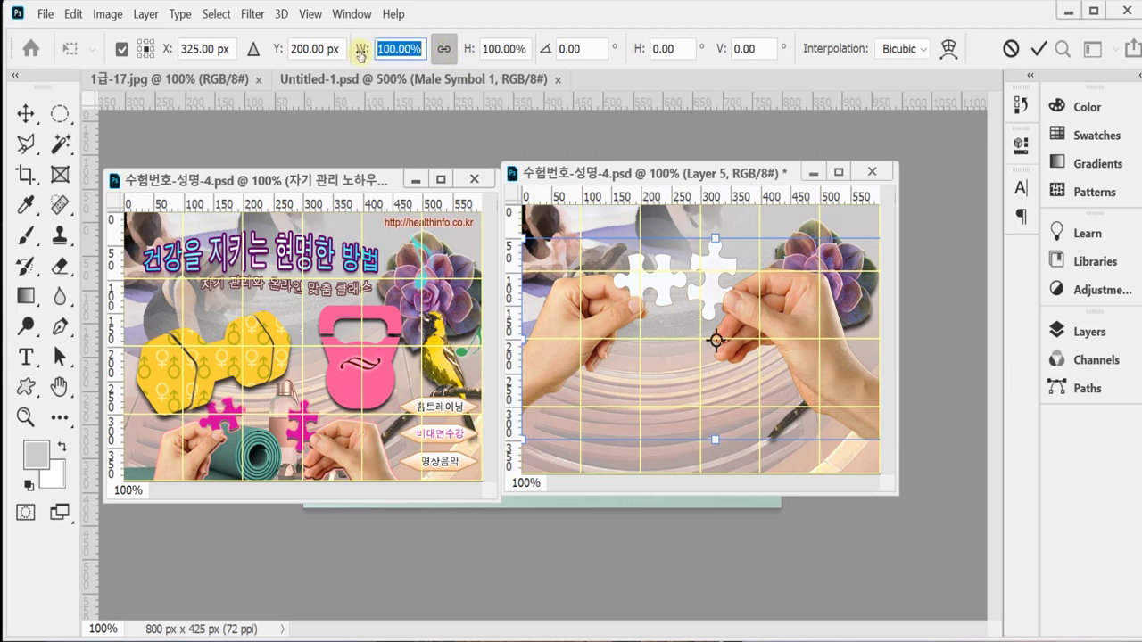
{"action": "type", "text": "64"}
{"action": "key", "text": "Return"}
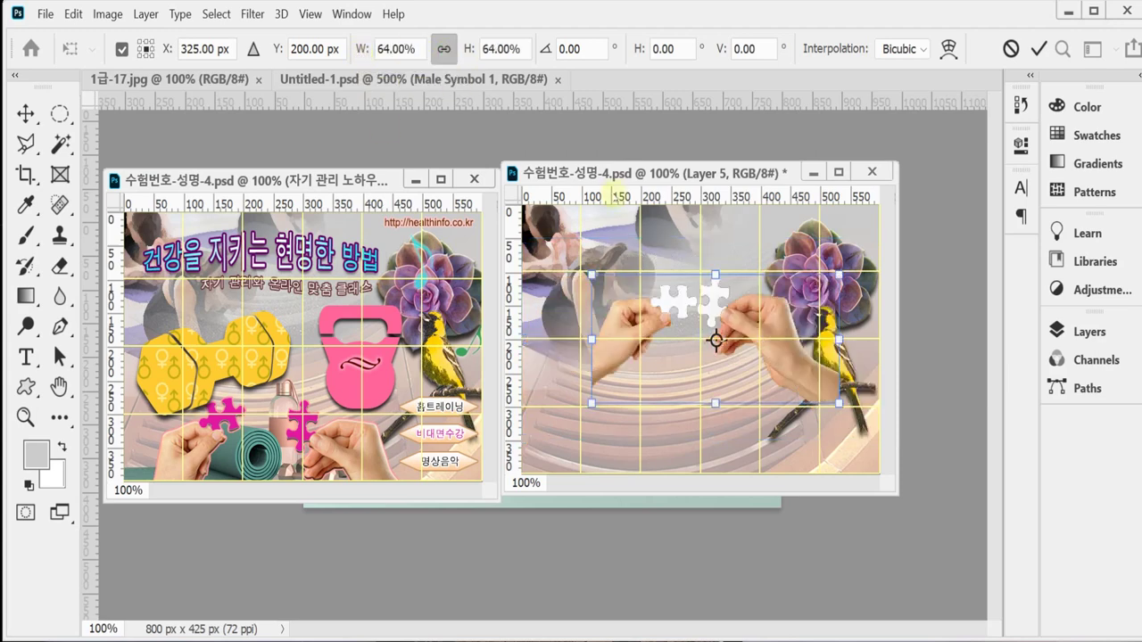
{"action": "left_click_drag", "start_coordinate": [785, 349], "coordinate": [739, 405]}
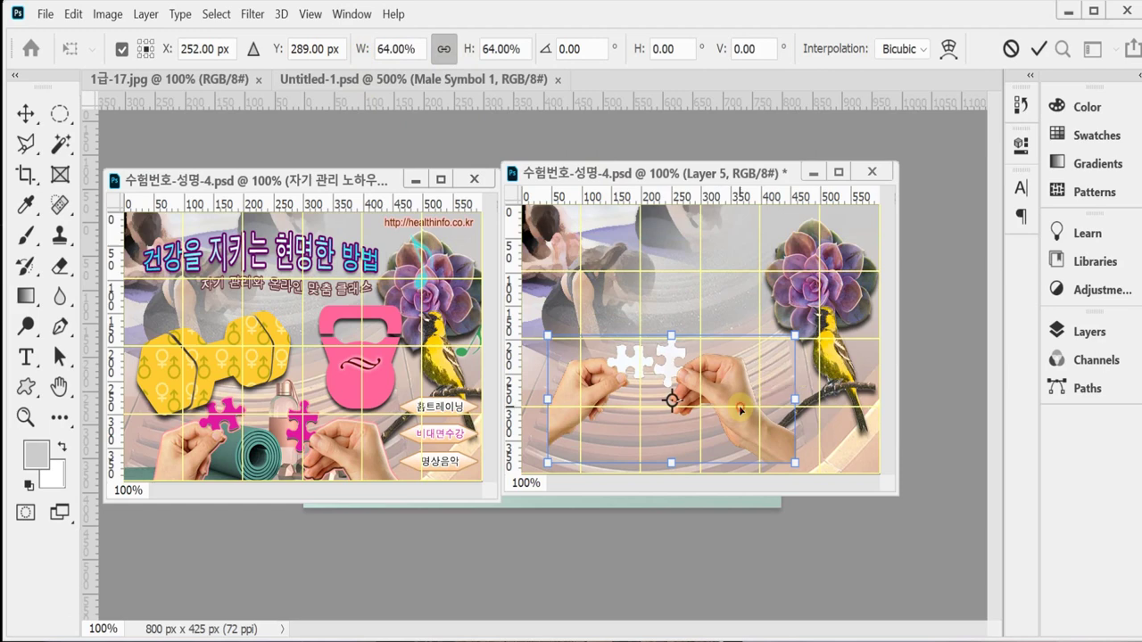
{"action": "key", "text": "Return"}
{"action": "key", "text": "w"}
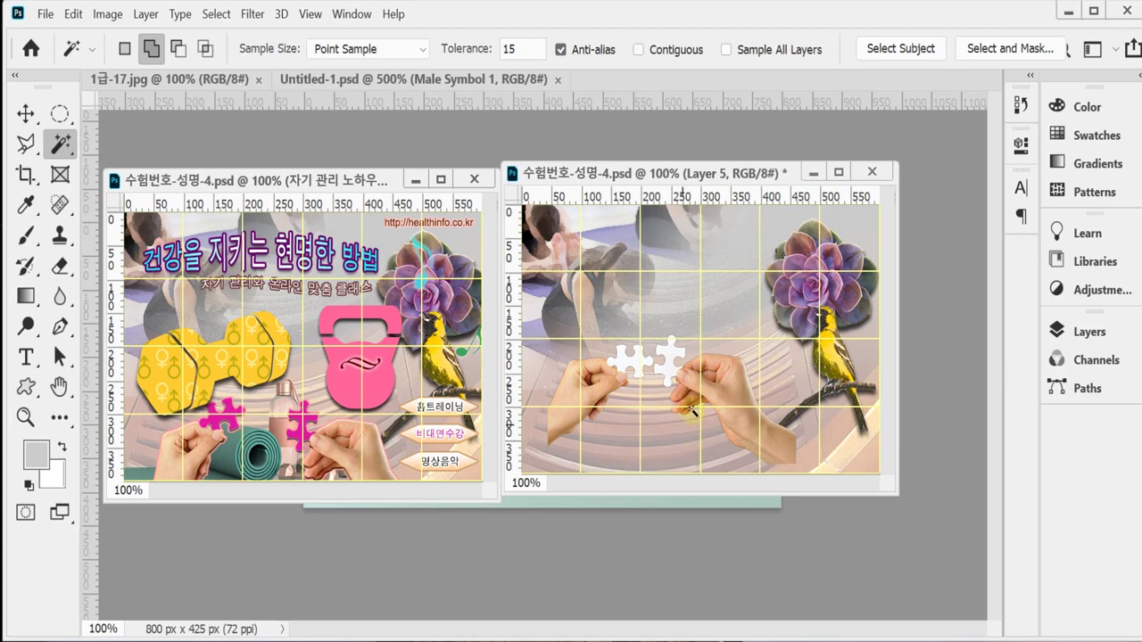
Nudge the hands layer slightly right and down with the Move tool
{"action": "left_click", "coordinate": [20, 116]}
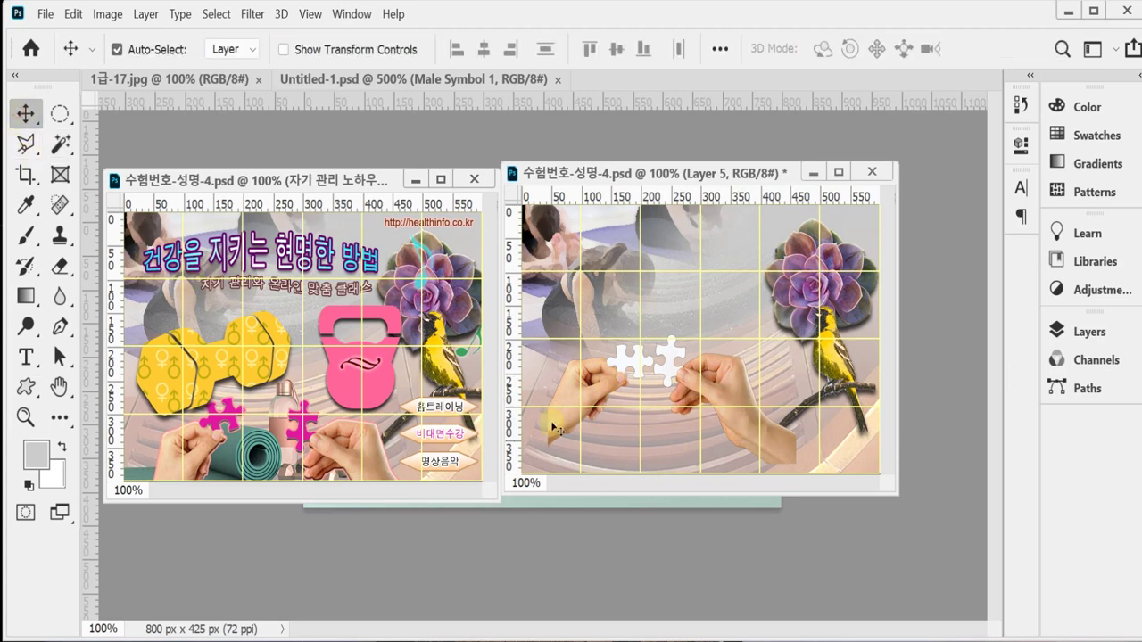
{"action": "left_click_drag", "start_coordinate": [754, 437], "coordinate": [760, 442]}
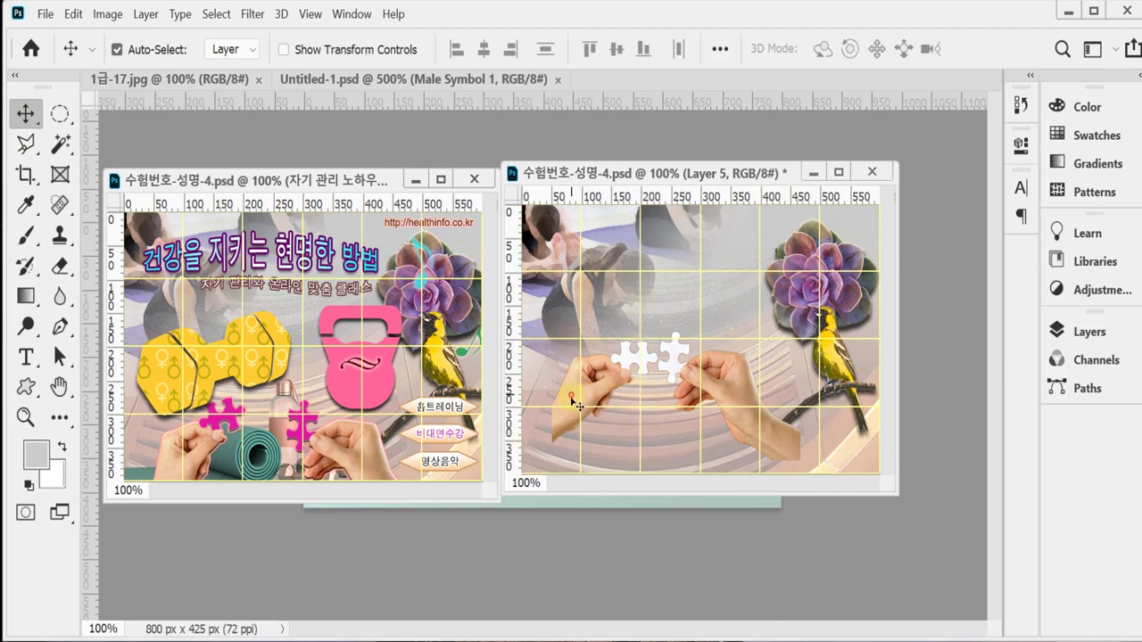
{"action": "left_click_drag", "start_coordinate": [571, 394], "coordinate": [573, 401]}
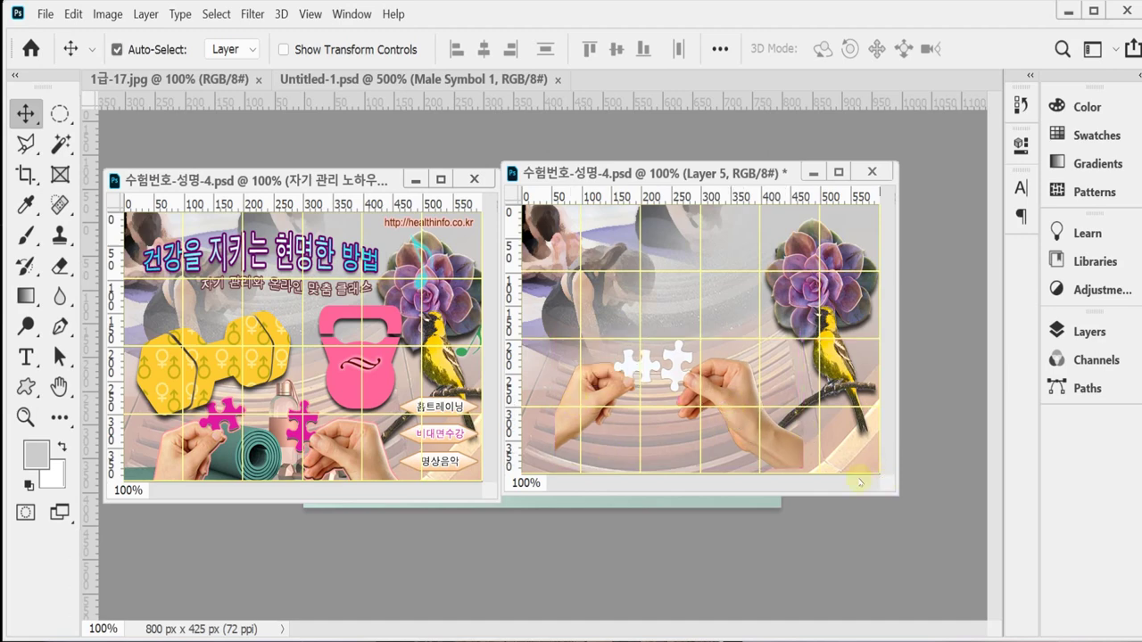
Outline the left hand and its puzzle piece with the Polygonal Lasso, passing between the two puzzle pieces, and close the selection
{"action": "left_click_drag", "start_coordinate": [701, 375], "coordinate": [725, 262]}
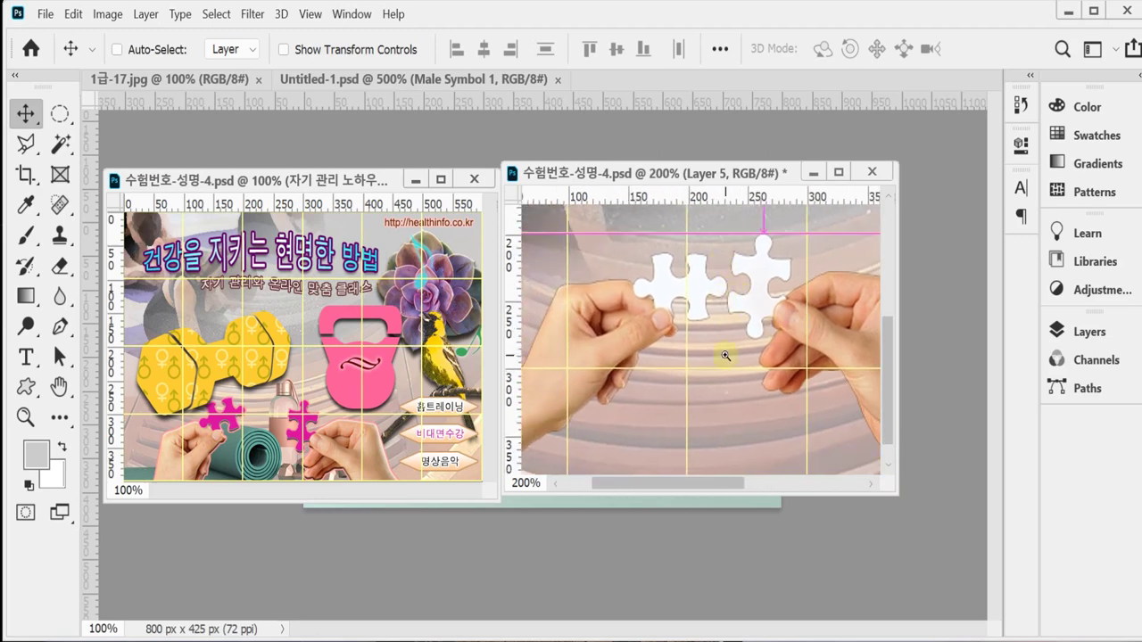
{"action": "key", "text": "ctrl+minus"}
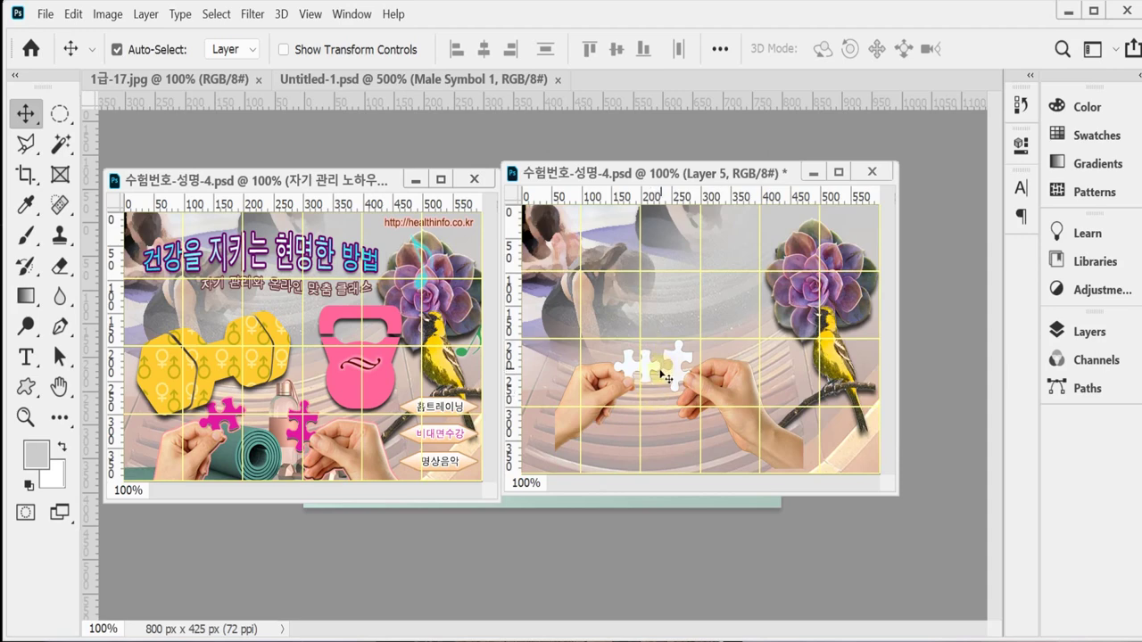
{"action": "left_click", "coordinate": [25, 144]}
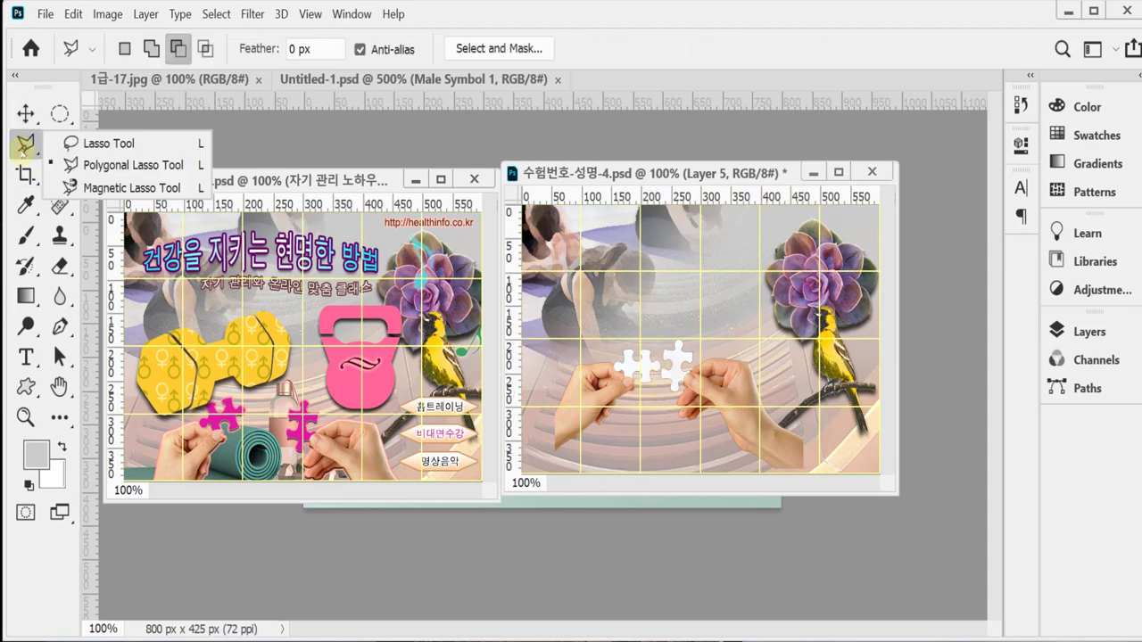
{"action": "left_click", "coordinate": [77, 164]}
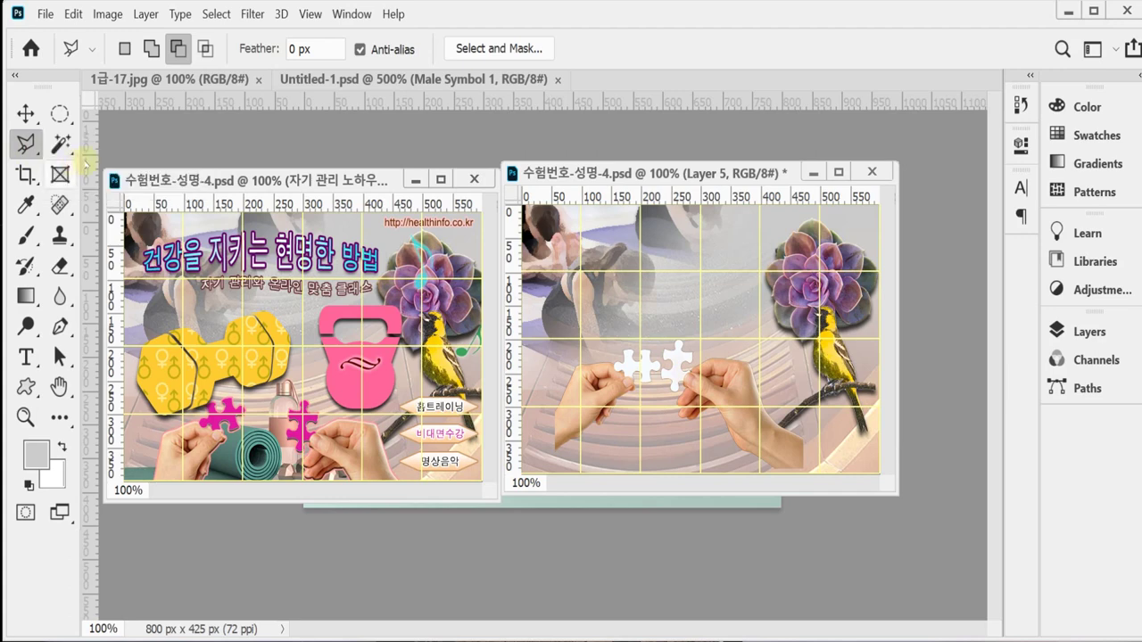
{"action": "left_click", "coordinate": [537, 432]}
{"action": "left_click", "coordinate": [560, 317]}
{"action": "left_click", "coordinate": [575, 316]}
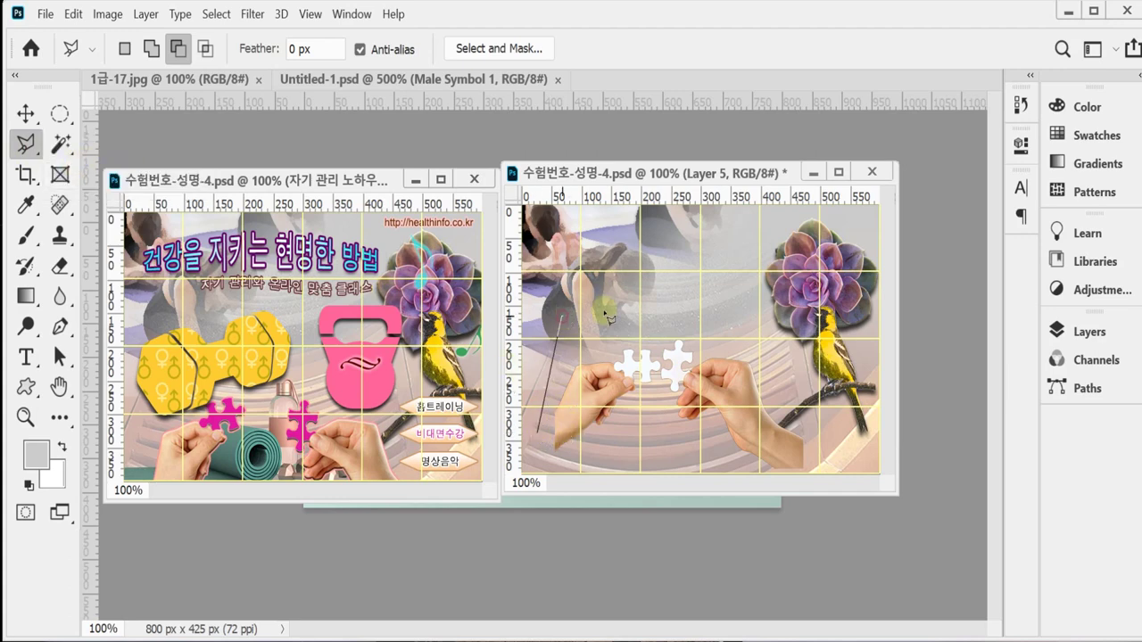
{"action": "left_click", "coordinate": [653, 319]}
{"action": "left_click", "coordinate": [661, 356]}
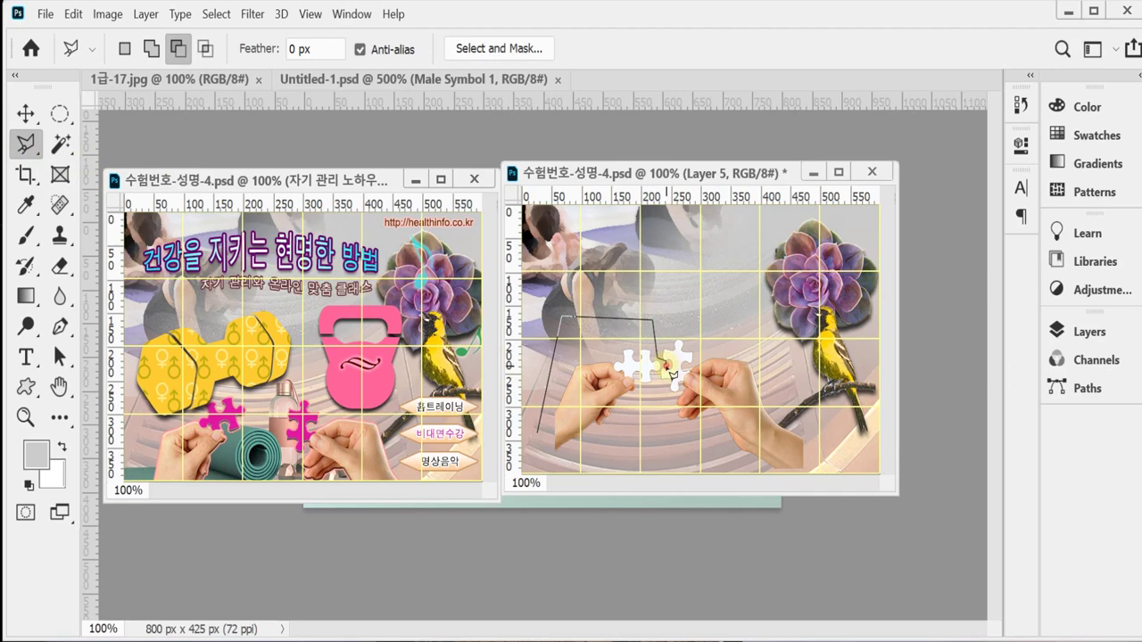
{"action": "scroll", "coordinate": [665, 369], "scroll_direction": "up", "scroll_amount": 2}
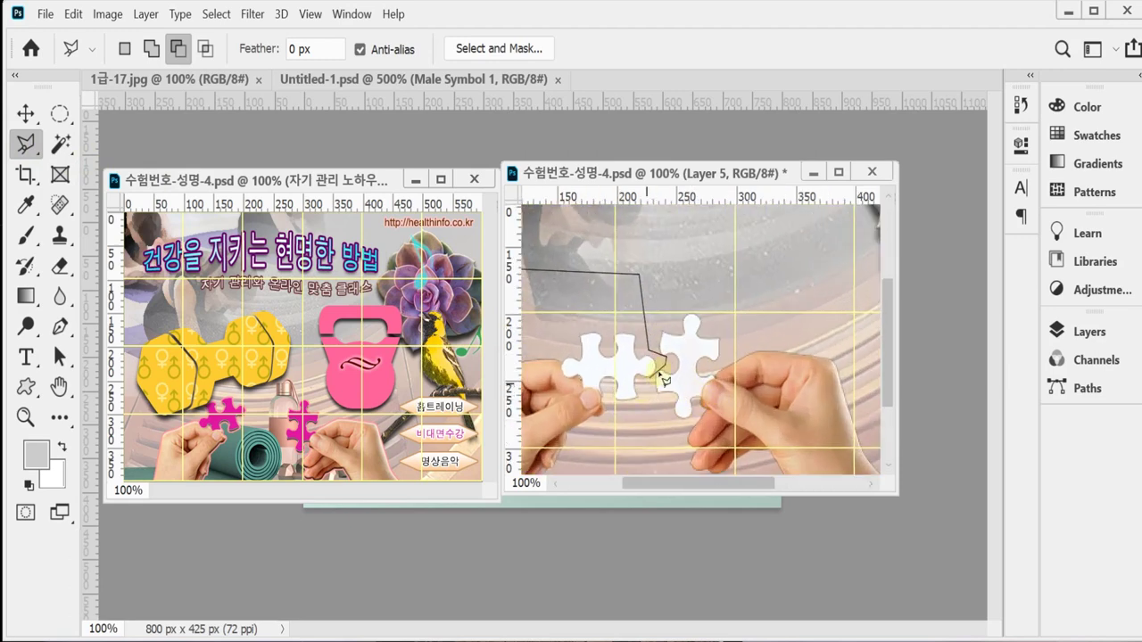
{"action": "scroll", "coordinate": [661, 368], "scroll_direction": "up", "scroll_amount": 3}
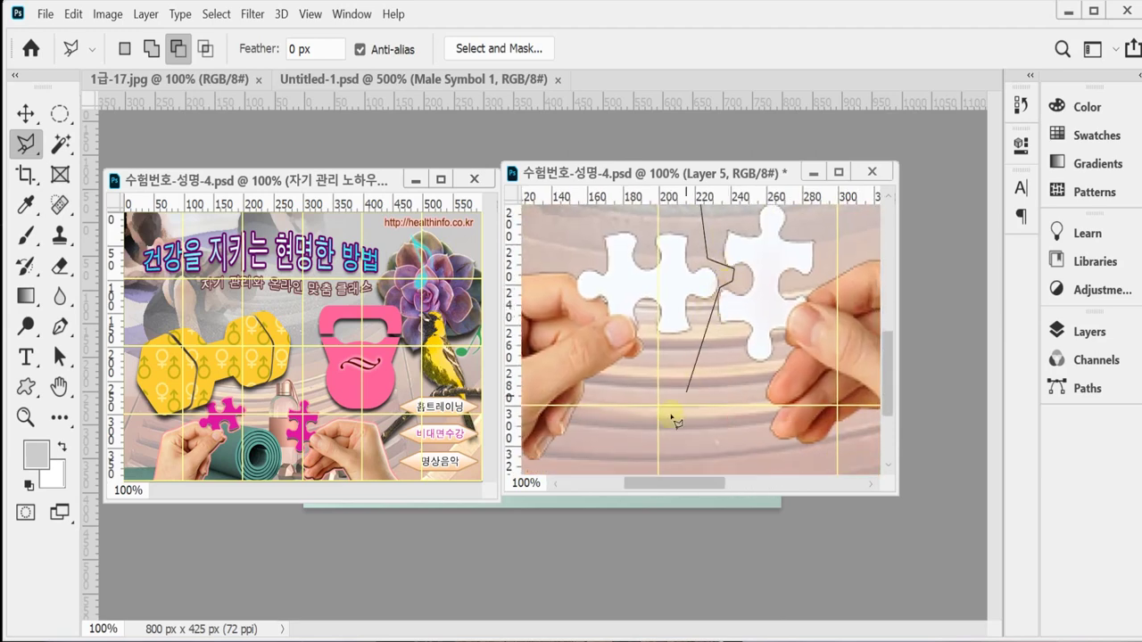
{"action": "scroll", "coordinate": [656, 436], "scroll_direction": "up", "scroll_amount": 1}
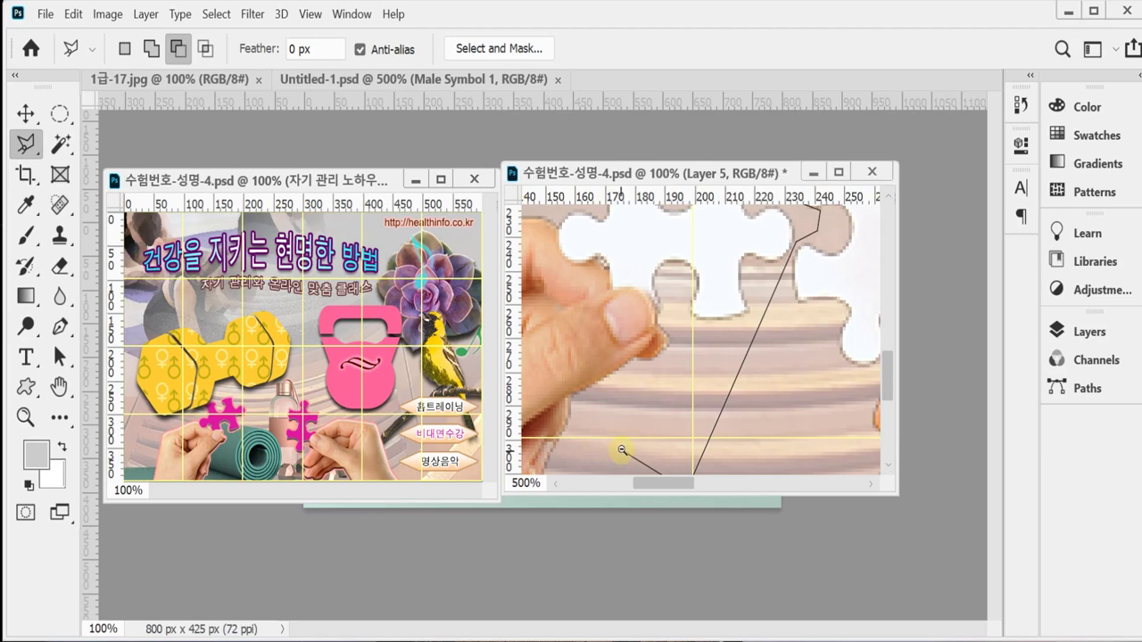
{"action": "left_click", "coordinate": [622, 450], "text": "alt"}
{"action": "left_click", "coordinate": [619, 403], "text": "alt"}
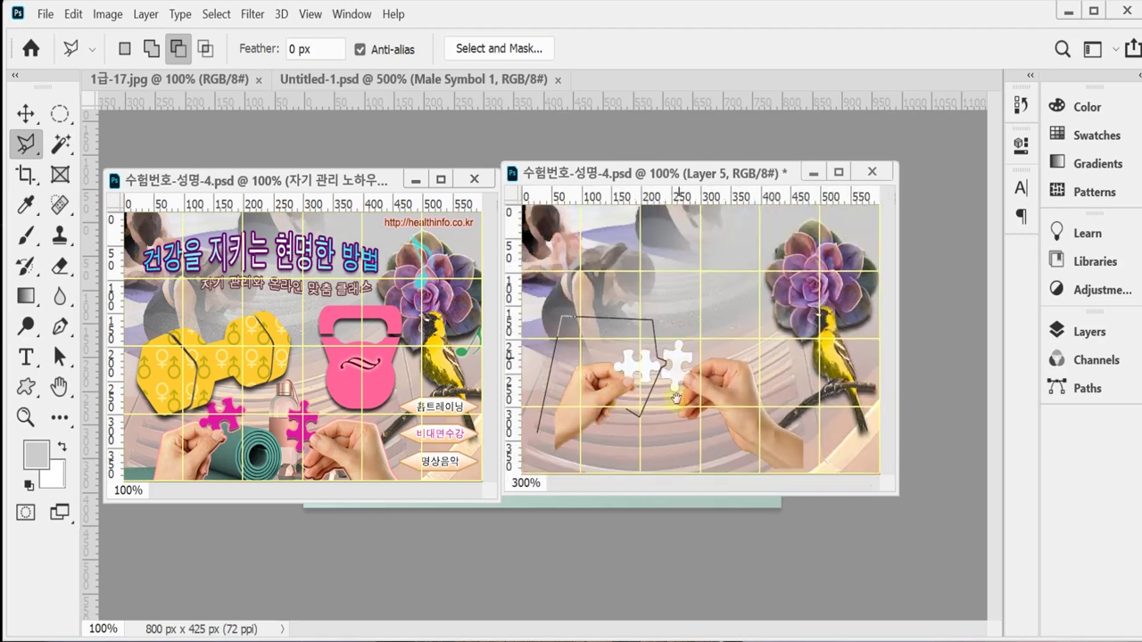
{"action": "left_click", "coordinate": [535, 451]}
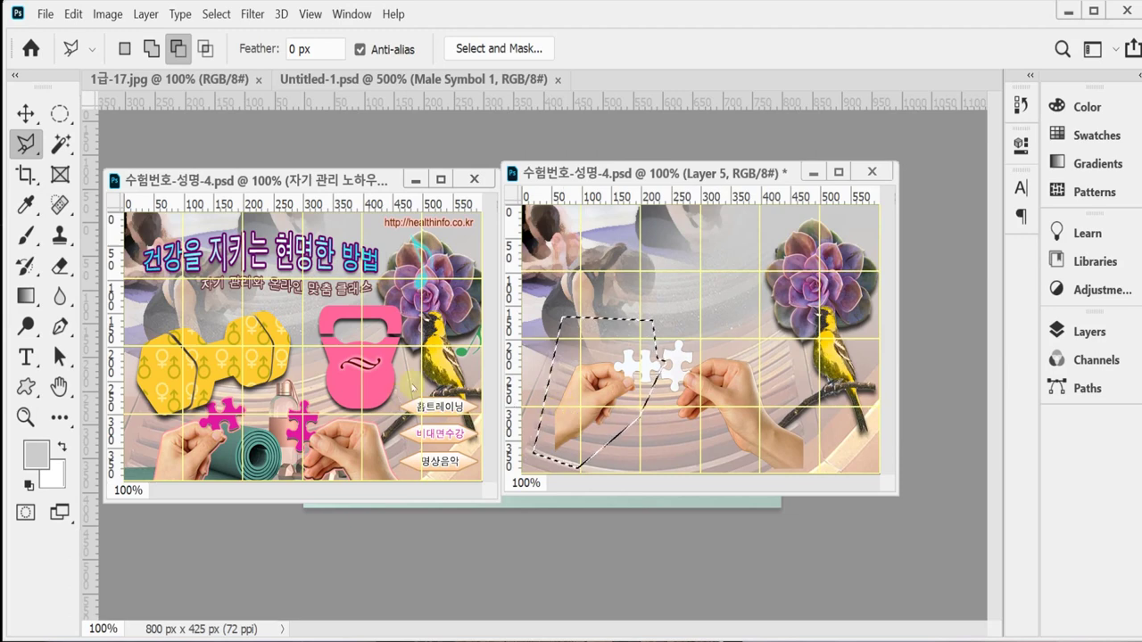
Separate the selected left hand and puzzle piece from Layer 5 onto their own layer using Layer Via Cut
{"action": "left_click", "coordinate": [1082, 332]}
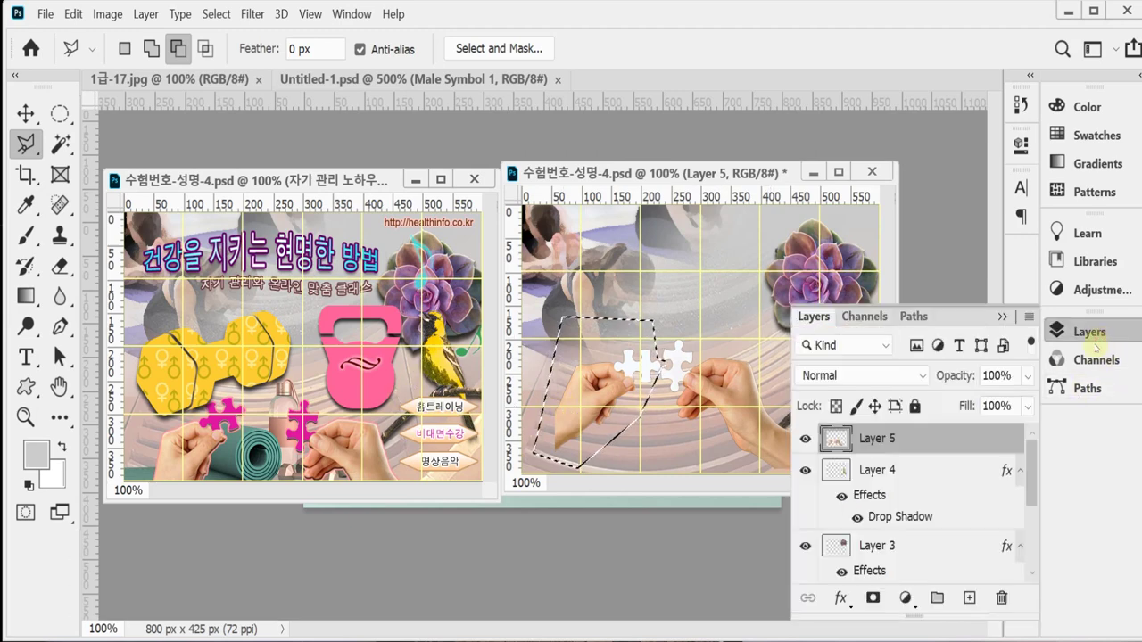
{"action": "left_click", "coordinate": [1080, 332]}
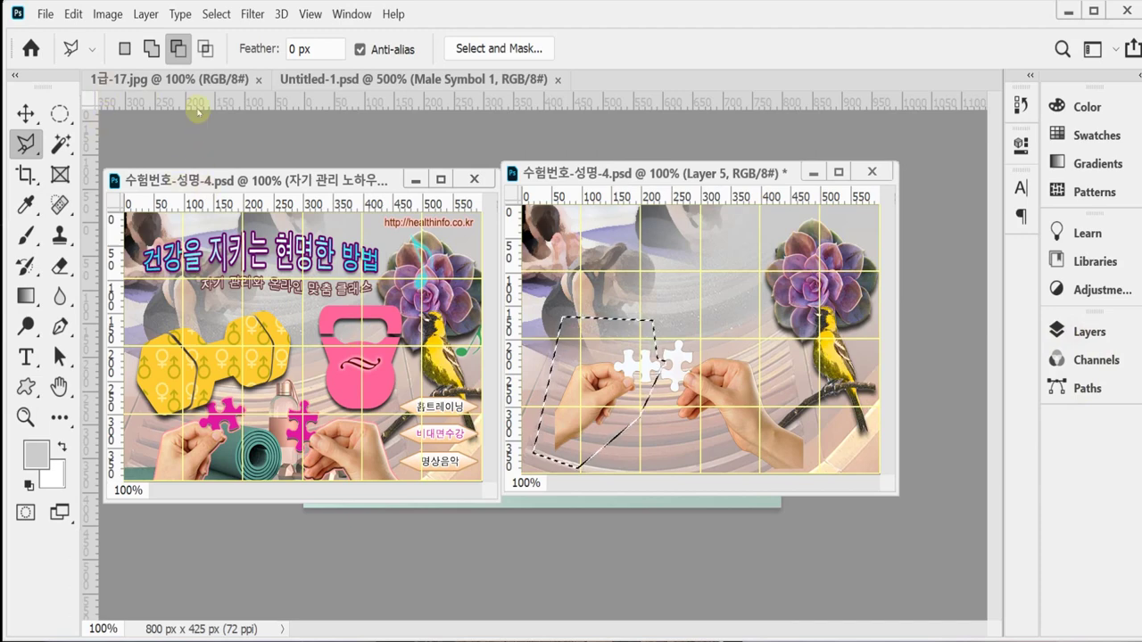
{"action": "left_click", "coordinate": [143, 15]}
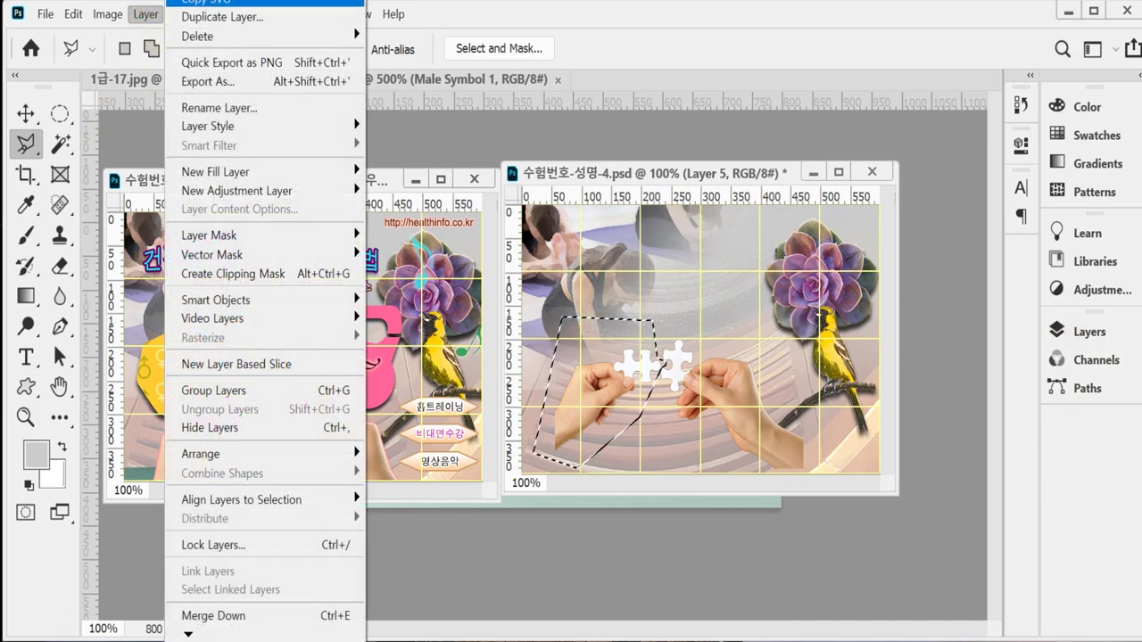
{"action": "mouse_move", "coordinate": [205, 1]}
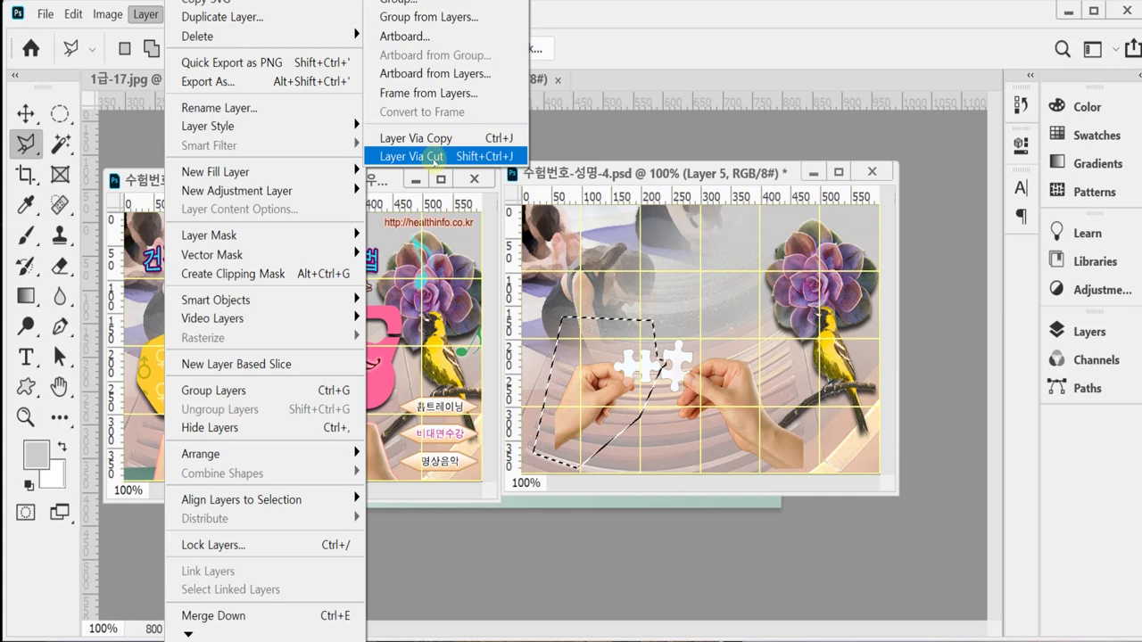
{"action": "left_click", "coordinate": [436, 158]}
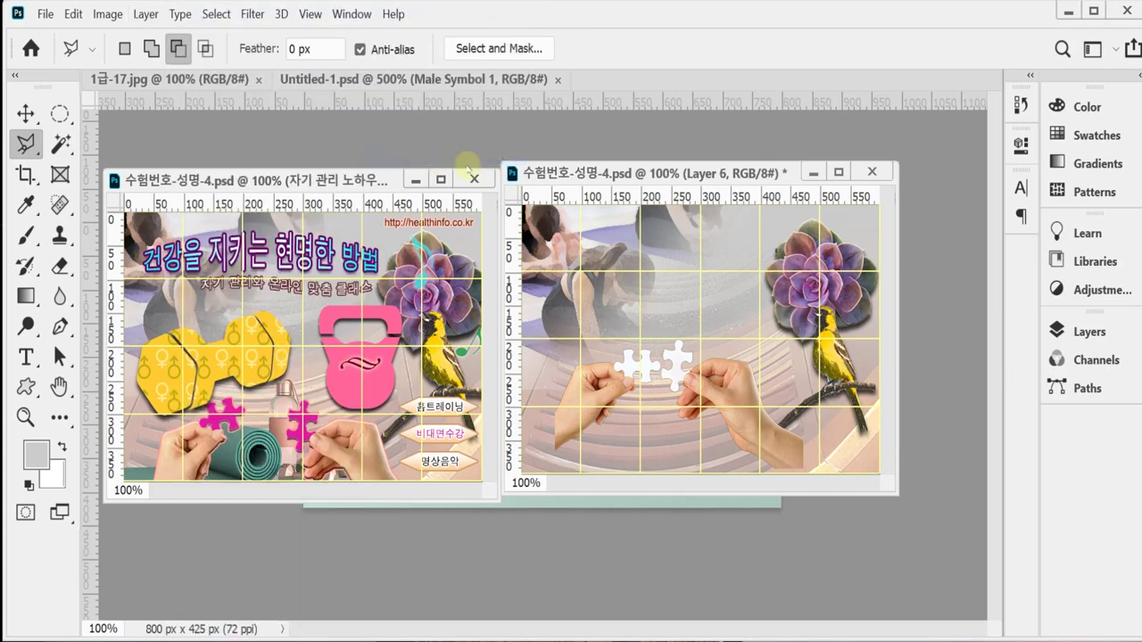
Toggle the visibility of Layer 6 to check that the left hand is separated from the right hand
{"action": "left_click", "coordinate": [1083, 333]}
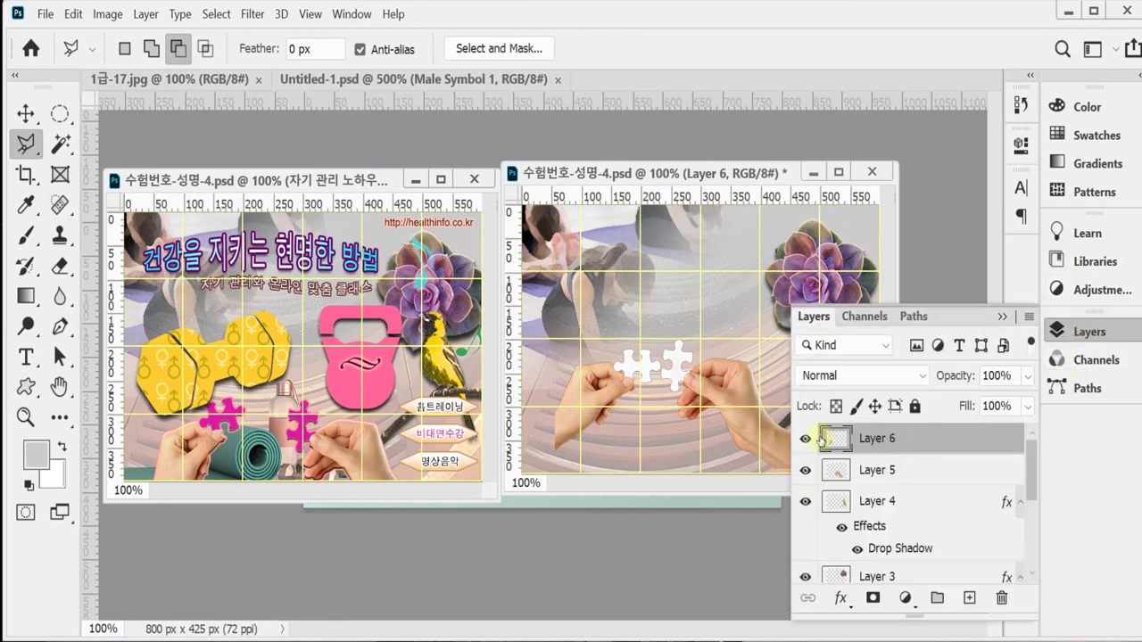
{"action": "left_click", "coordinate": [805, 440]}
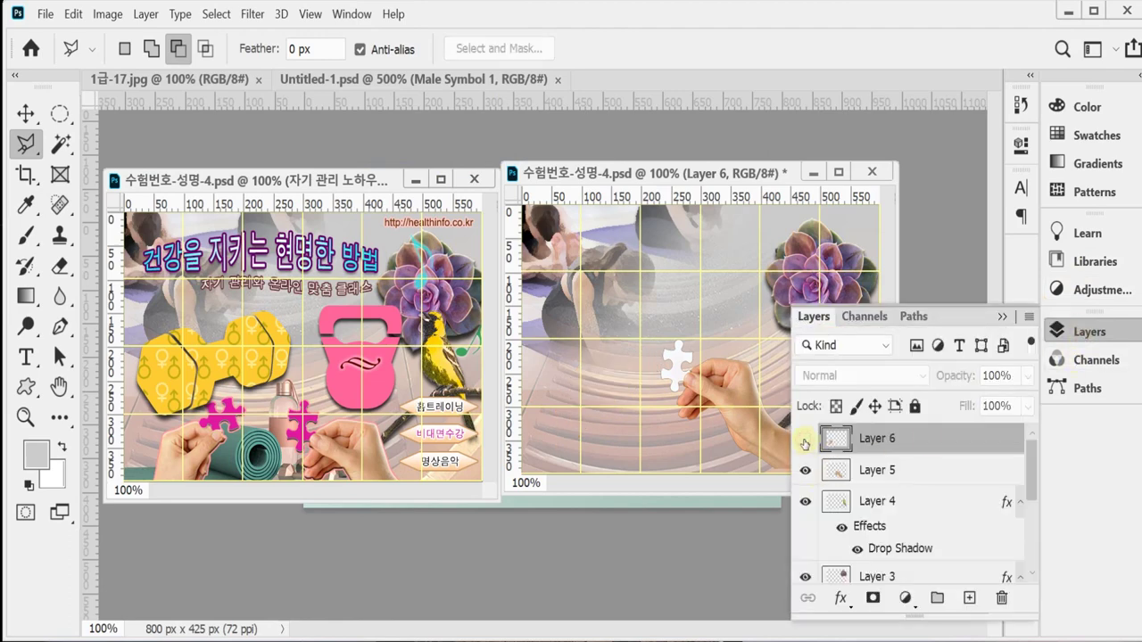
{"action": "left_click", "coordinate": [805, 440]}
{"action": "left_click", "coordinate": [805, 440]}
{"action": "left_click", "coordinate": [804, 440]}
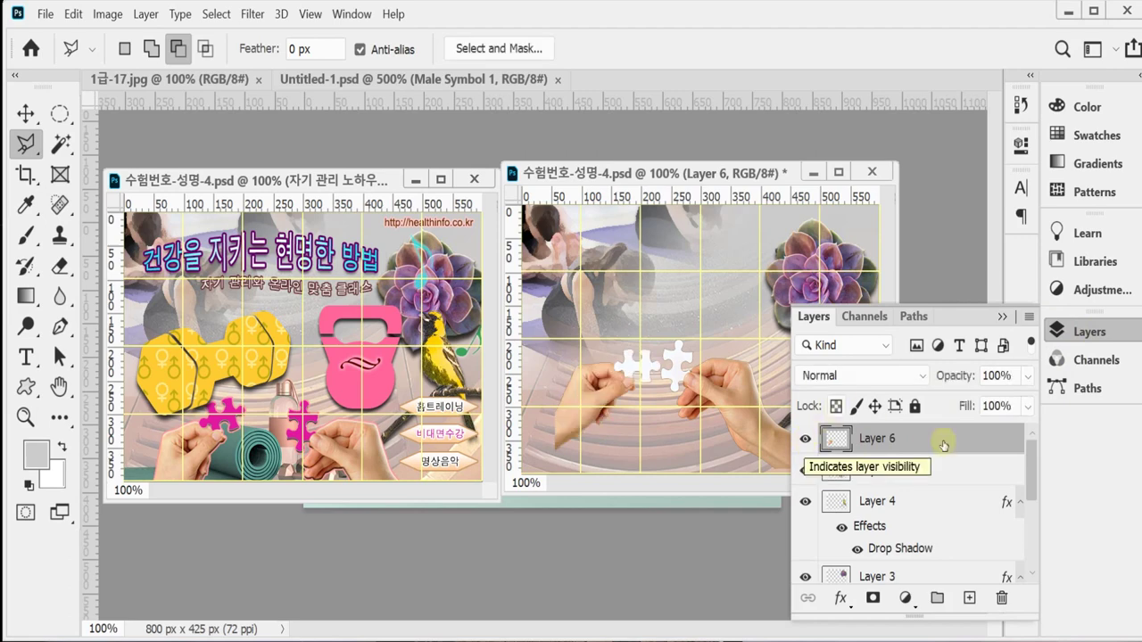
{"action": "left_click", "coordinate": [1089, 331]}
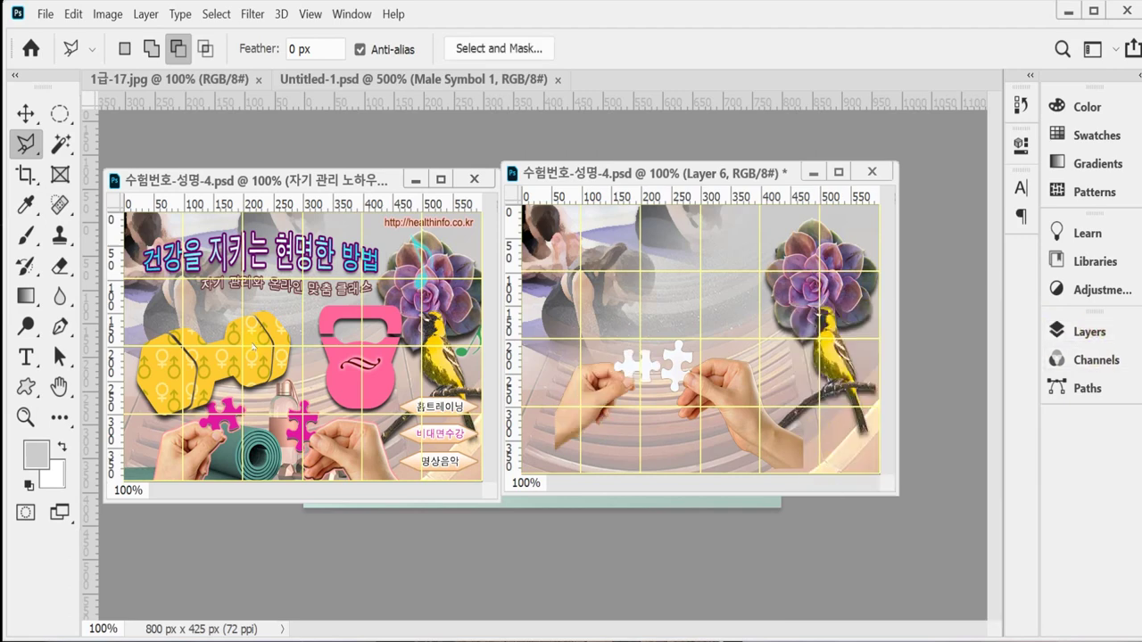
Move the left and right hands separately down to the canvas's lower edge, matching their placement in the reference
{"action": "left_click", "coordinate": [26, 113]}
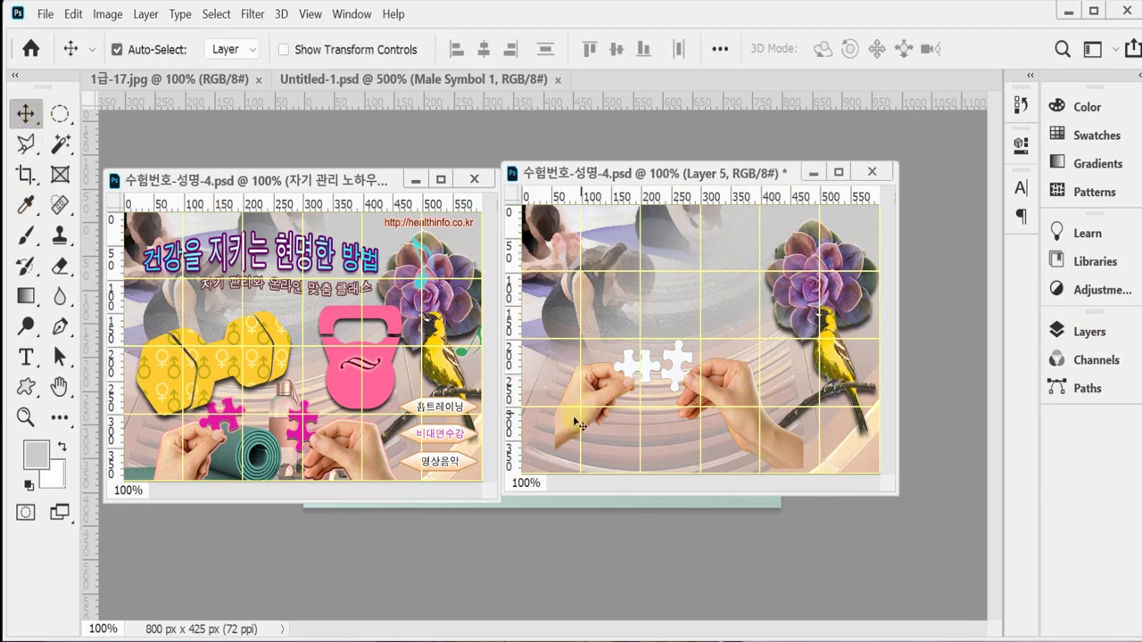
{"action": "left_click_drag", "start_coordinate": [573, 417], "coordinate": [548, 478]}
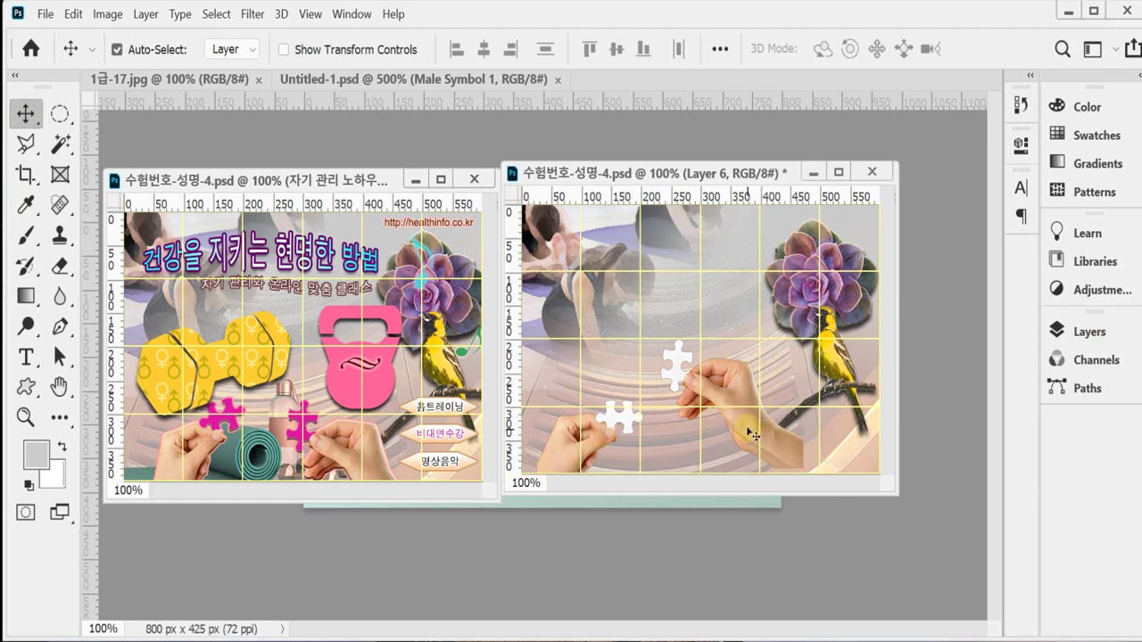
{"action": "left_click_drag", "start_coordinate": [751, 409], "coordinate": [741, 444]}
{"action": "left_click_drag", "start_coordinate": [593, 434], "coordinate": [635, 436]}
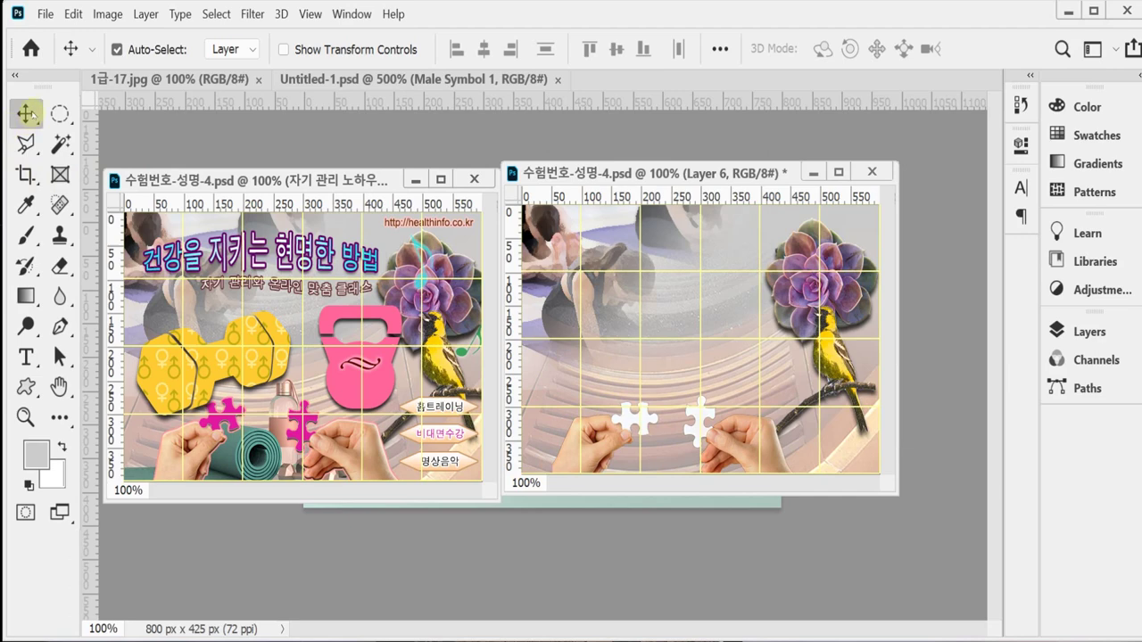
Rotate the left hand and its puzzle piece about 21° counterclockwise with Free Transform and nudge them into position
{"action": "left_click", "coordinate": [129, 51]}
{"action": "key", "text": "ctrl"}
{"action": "key", "text": "ctrl+t"}
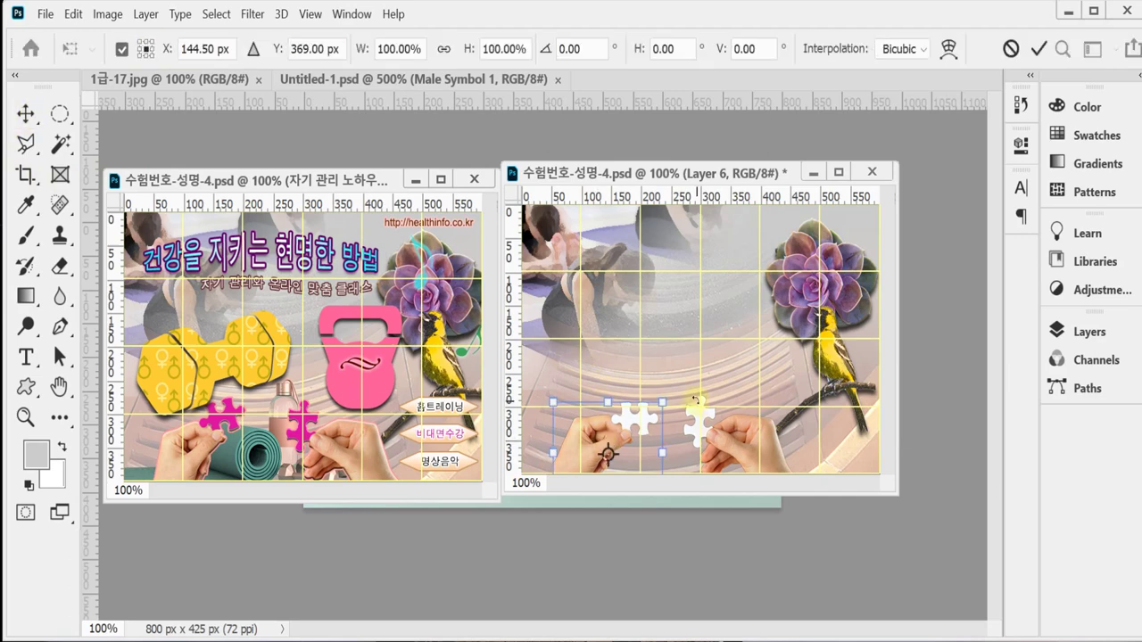
{"action": "left_click_drag", "start_coordinate": [677, 398], "coordinate": [658, 363]}
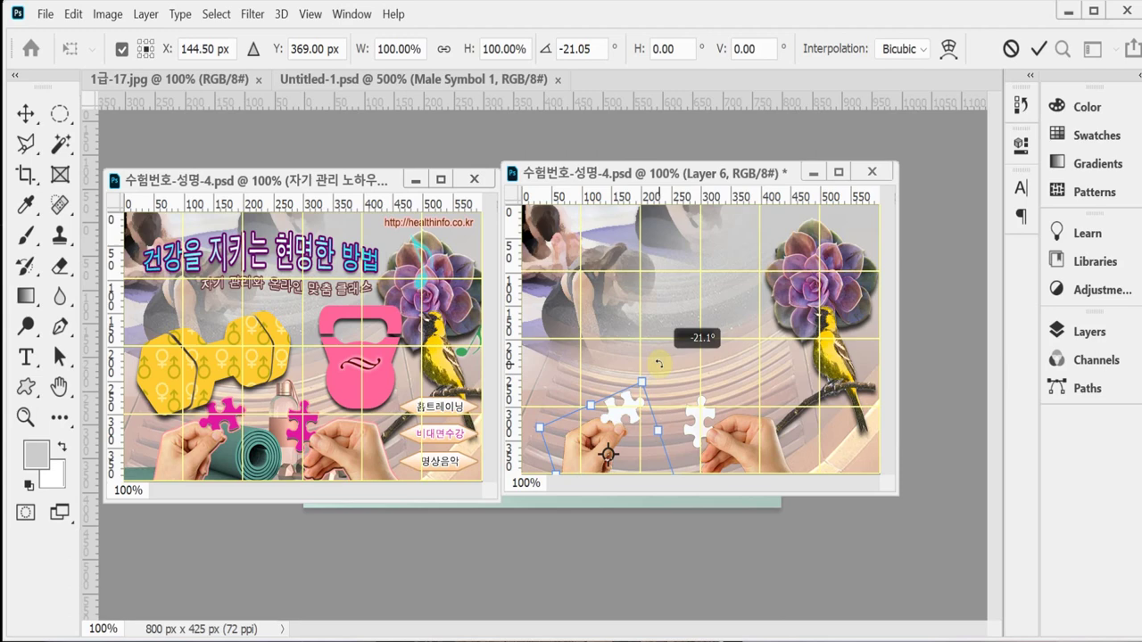
{"action": "left_click_drag", "start_coordinate": [657, 364], "coordinate": [657, 364]}
{"action": "key", "text": "Return"}
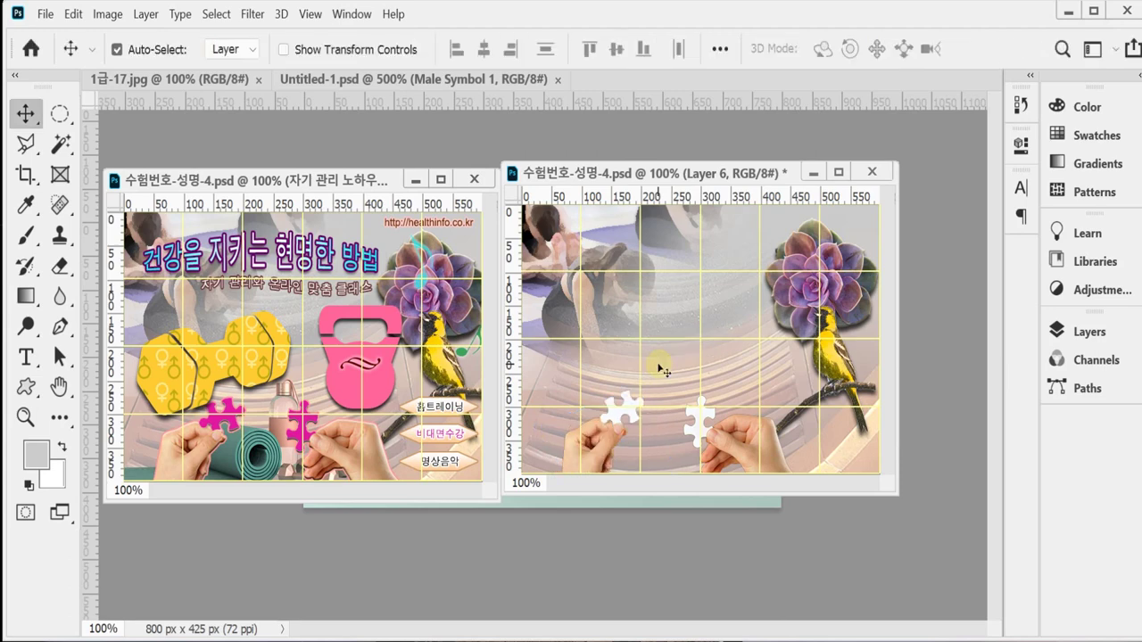
{"action": "key", "text": "ctrl+s"}
{"action": "left_click_drag", "start_coordinate": [571, 467], "coordinate": [620, 428]}
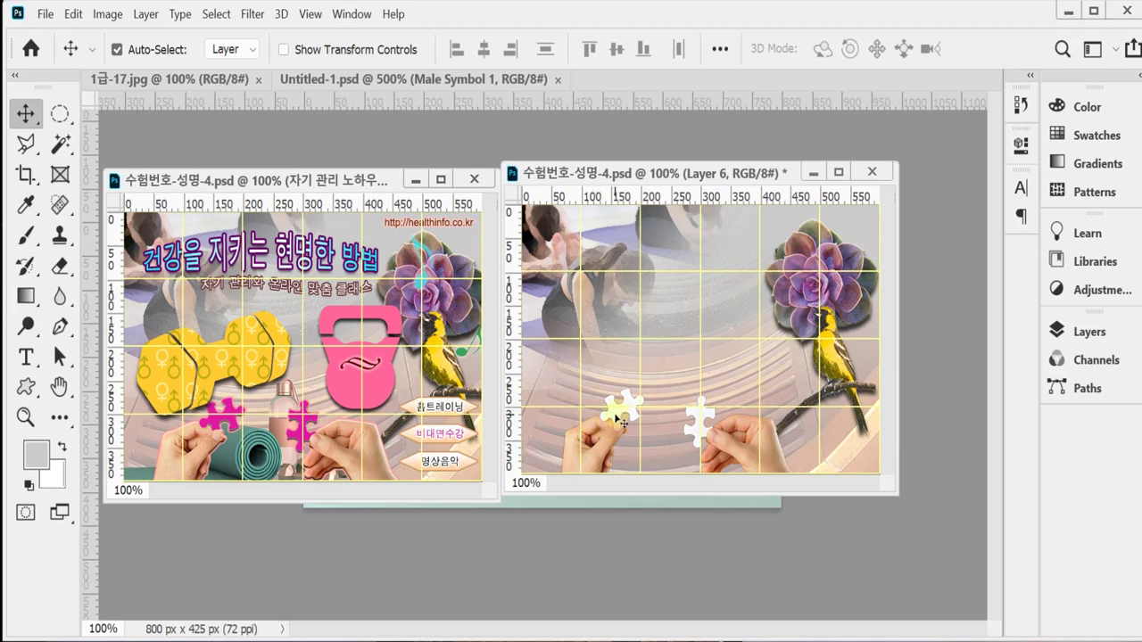
{"action": "left_click_drag", "start_coordinate": [615, 419], "coordinate": [618, 418]}
Toggle the visibility of Layer 6 and Layer 5 to check which hand is on each layer
{"action": "left_click", "coordinate": [1084, 331]}
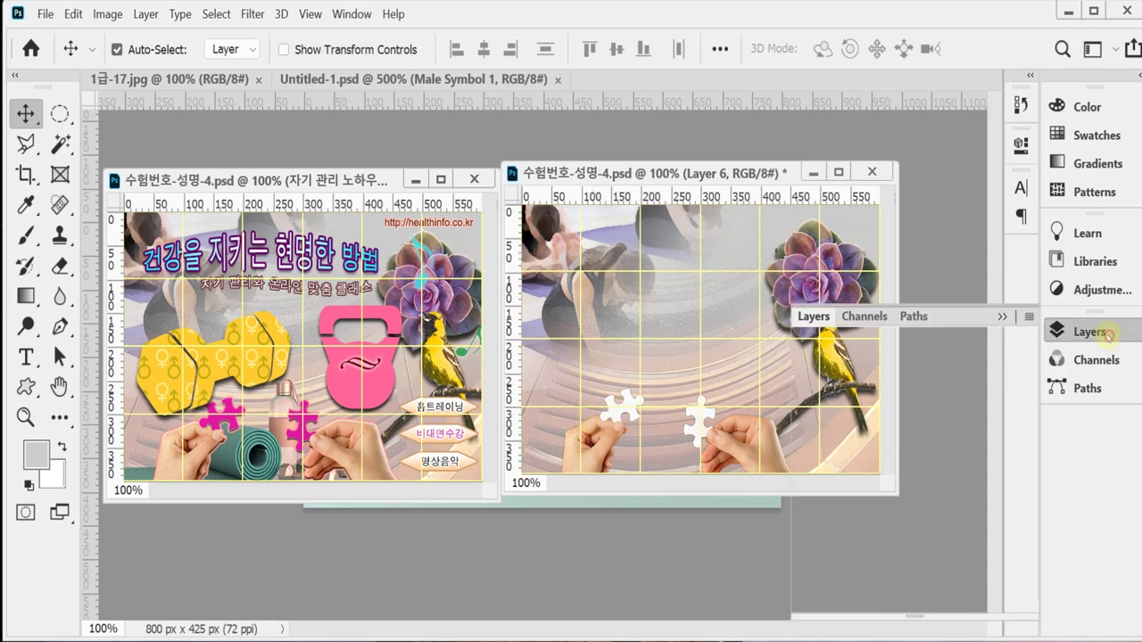
{"action": "left_click", "coordinate": [805, 441]}
{"action": "left_click", "coordinate": [805, 441]}
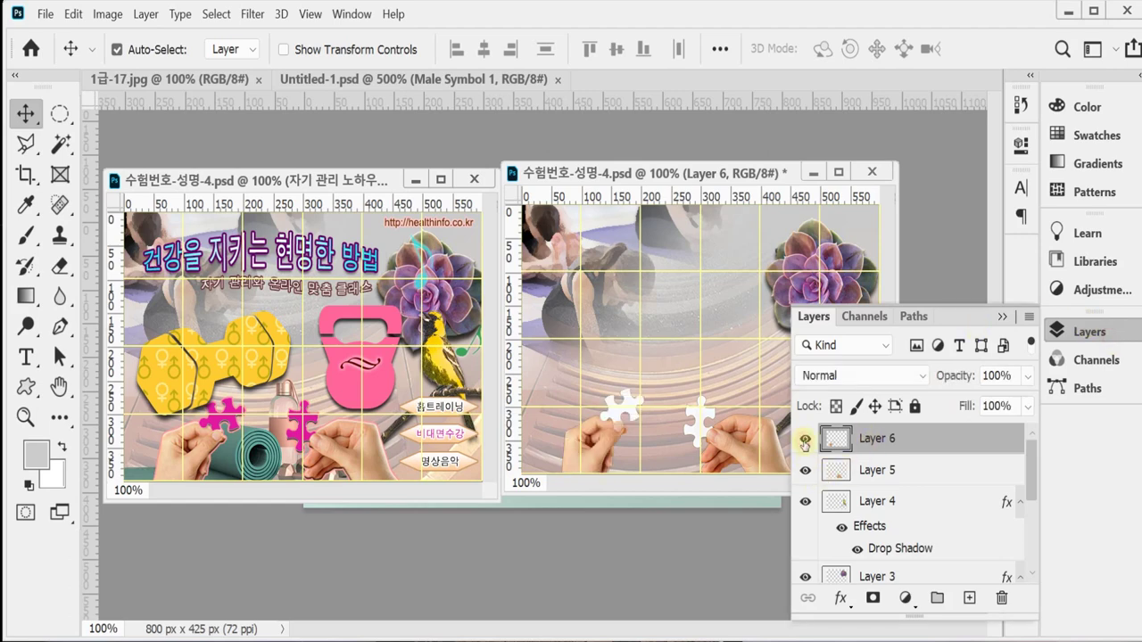
{"action": "left_click", "coordinate": [805, 471]}
{"action": "left_click", "coordinate": [806, 471]}
{"action": "left_click", "coordinate": [1080, 330]}
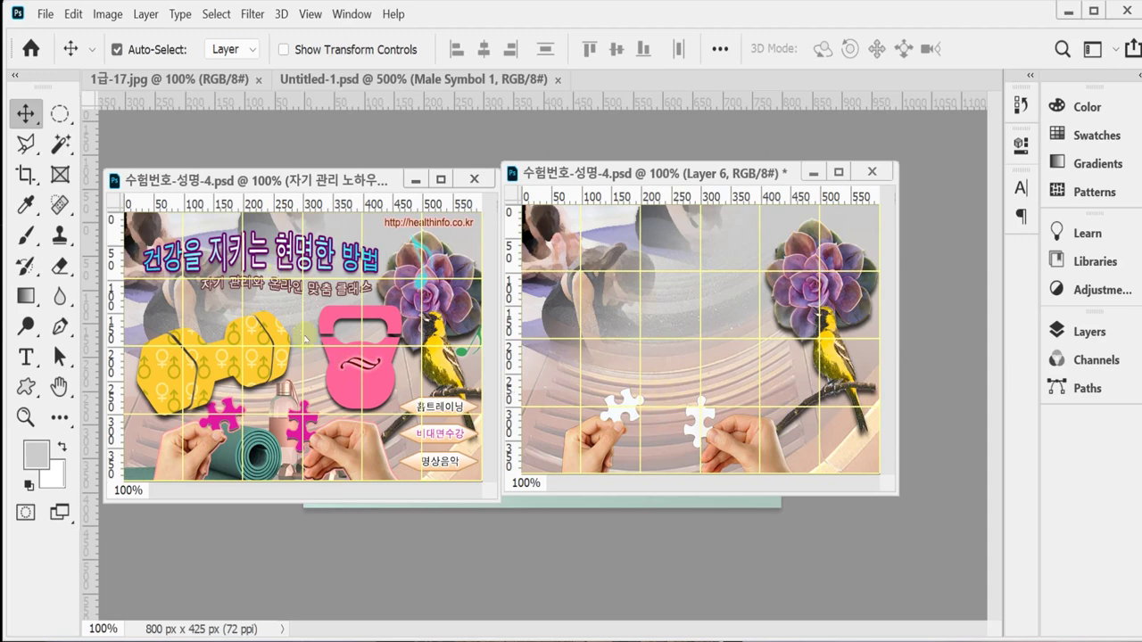
Pick each puzzle piece on the canvas in turn to check which layer it belongs to
{"action": "left_click", "coordinate": [60, 143]}
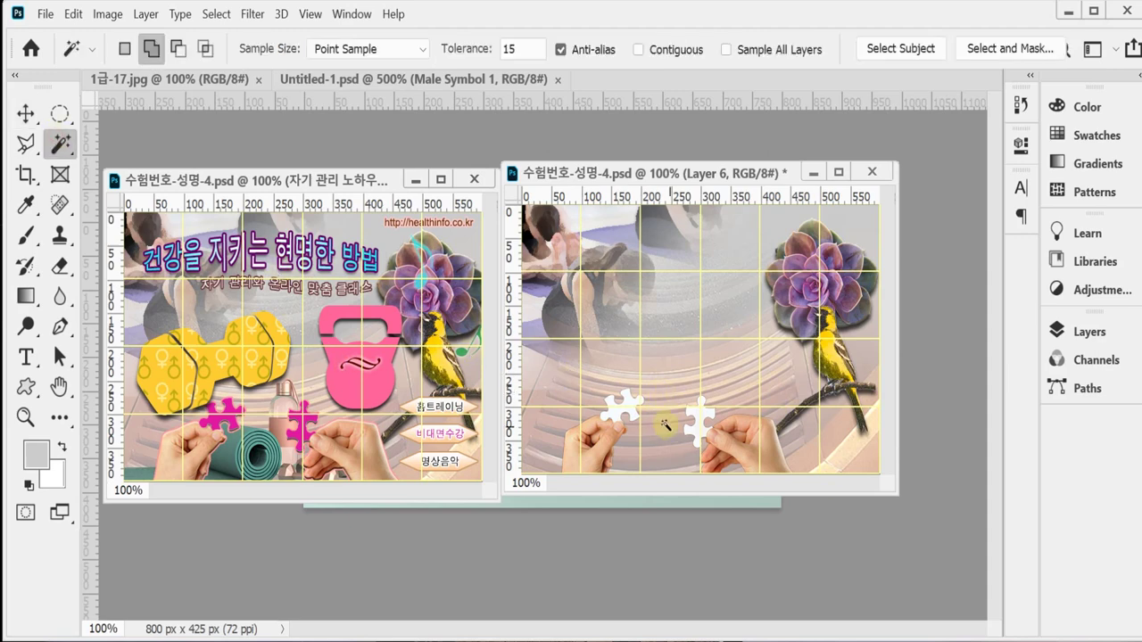
{"action": "left_click", "coordinate": [691, 430]}
{"action": "scroll", "coordinate": [691, 429], "scroll_direction": "up", "scroll_amount": 1}
{"action": "scroll", "coordinate": [705, 356], "scroll_direction": "down", "scroll_amount": 2}
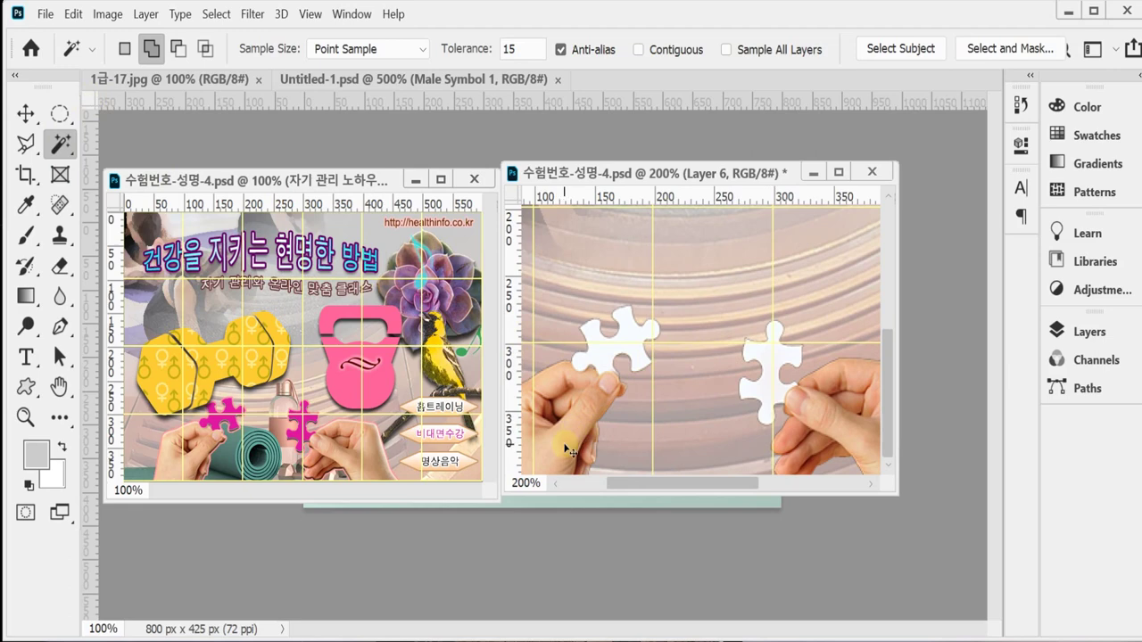
{"action": "left_click", "coordinate": [1091, 334]}
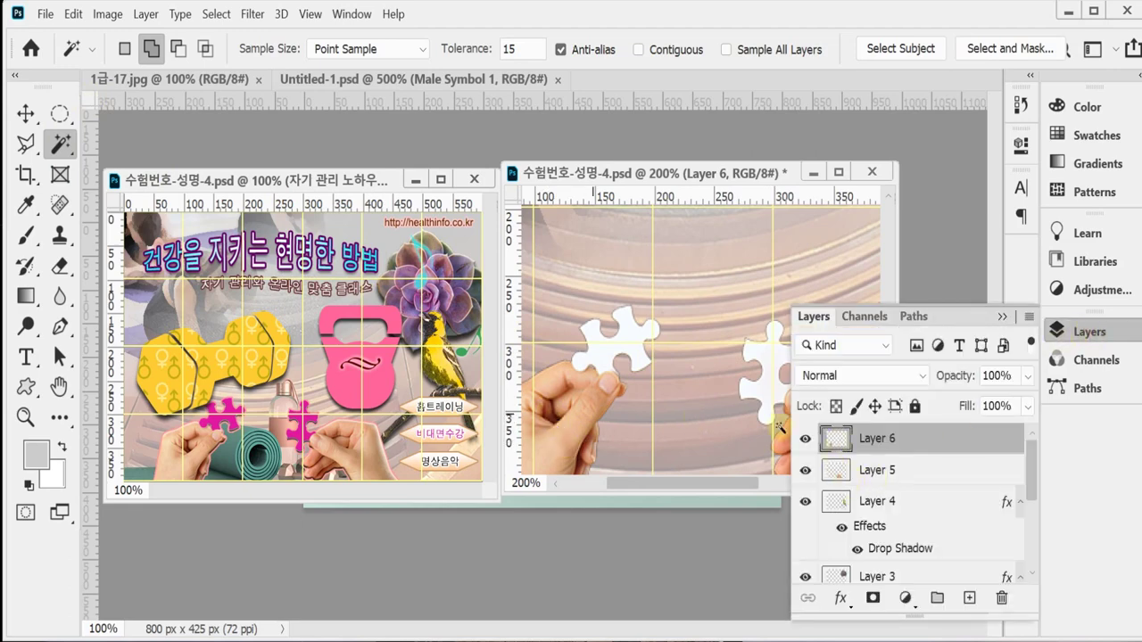
{"action": "left_click", "coordinate": [764, 388], "text": "ctrl"}
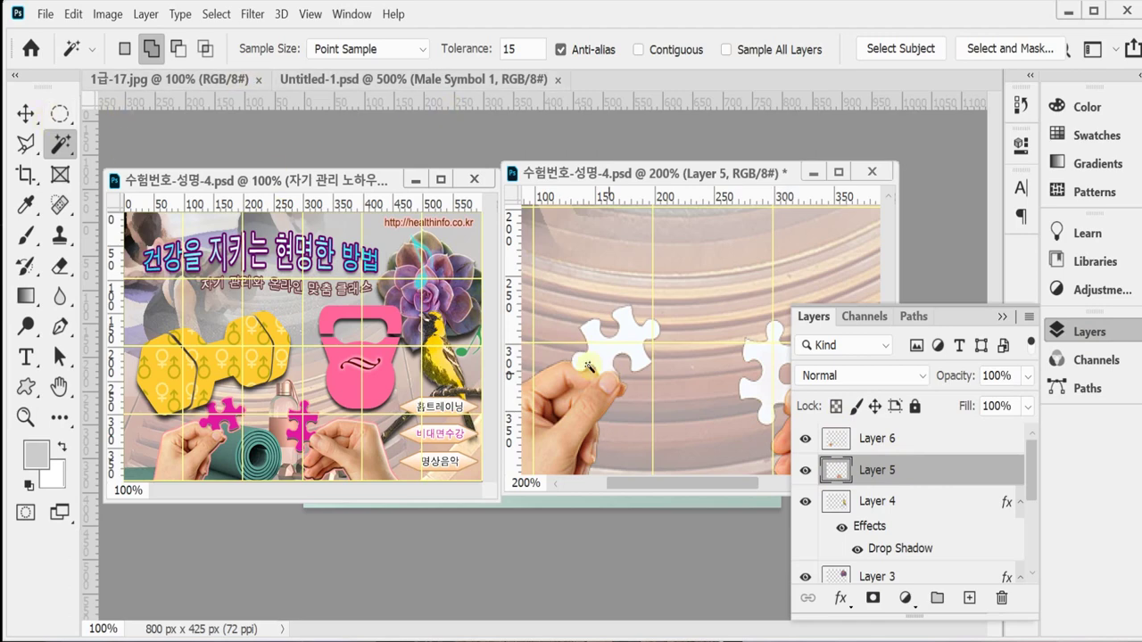
{"action": "left_click", "coordinate": [25, 113]}
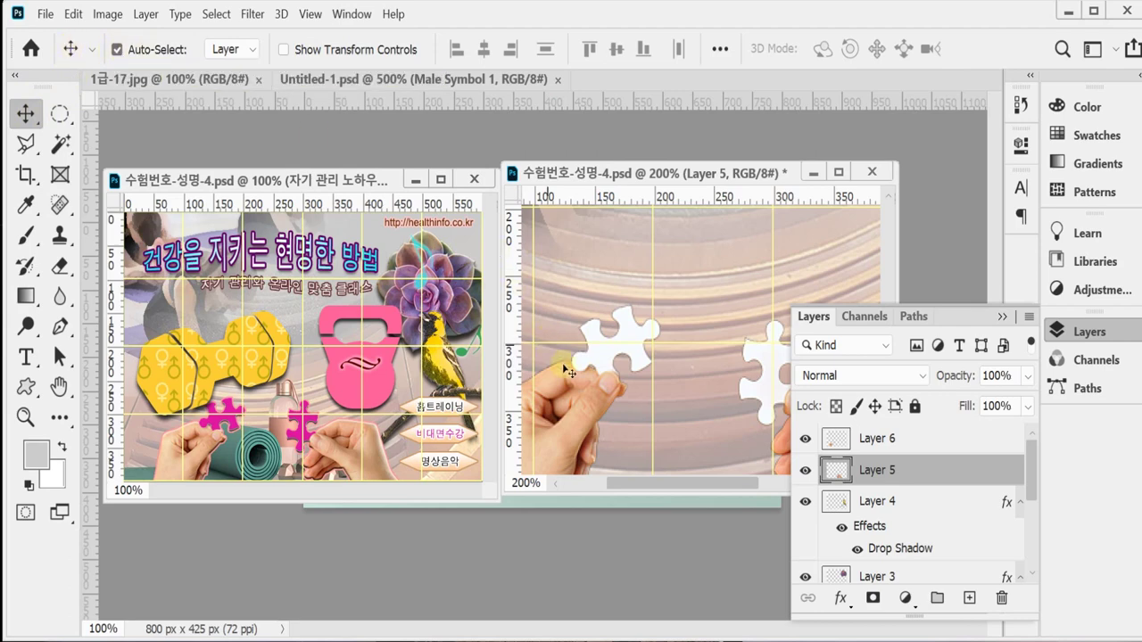
{"action": "left_click", "coordinate": [609, 362]}
{"action": "left_click", "coordinate": [772, 378]}
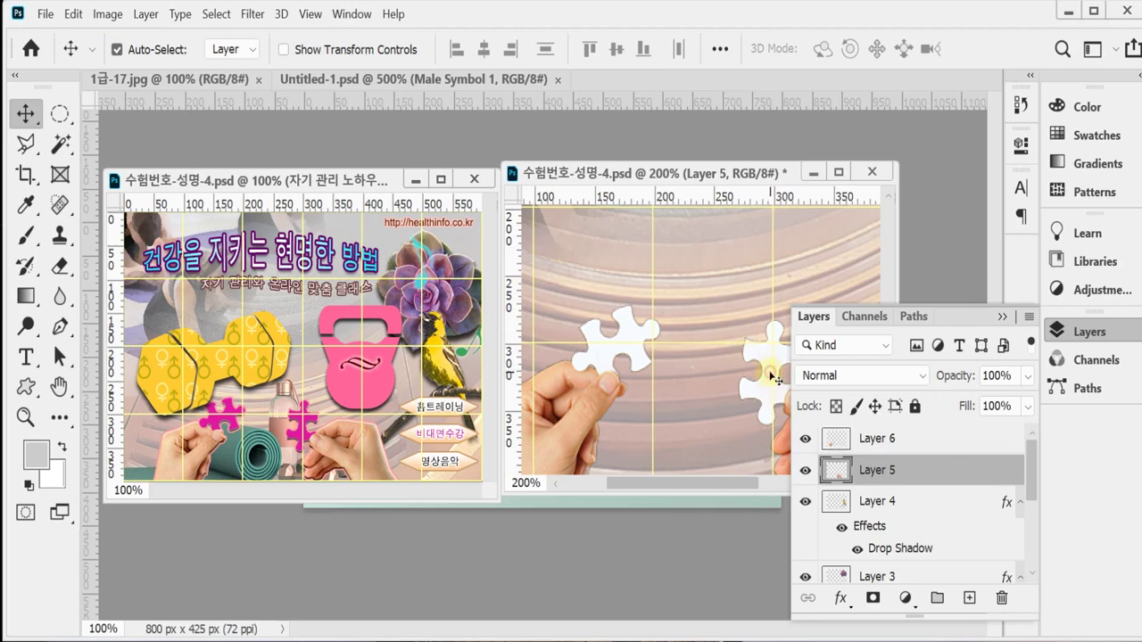
{"action": "left_click", "coordinate": [598, 407]}
{"action": "left_click", "coordinate": [694, 353]}
{"action": "left_click", "coordinate": [633, 356]}
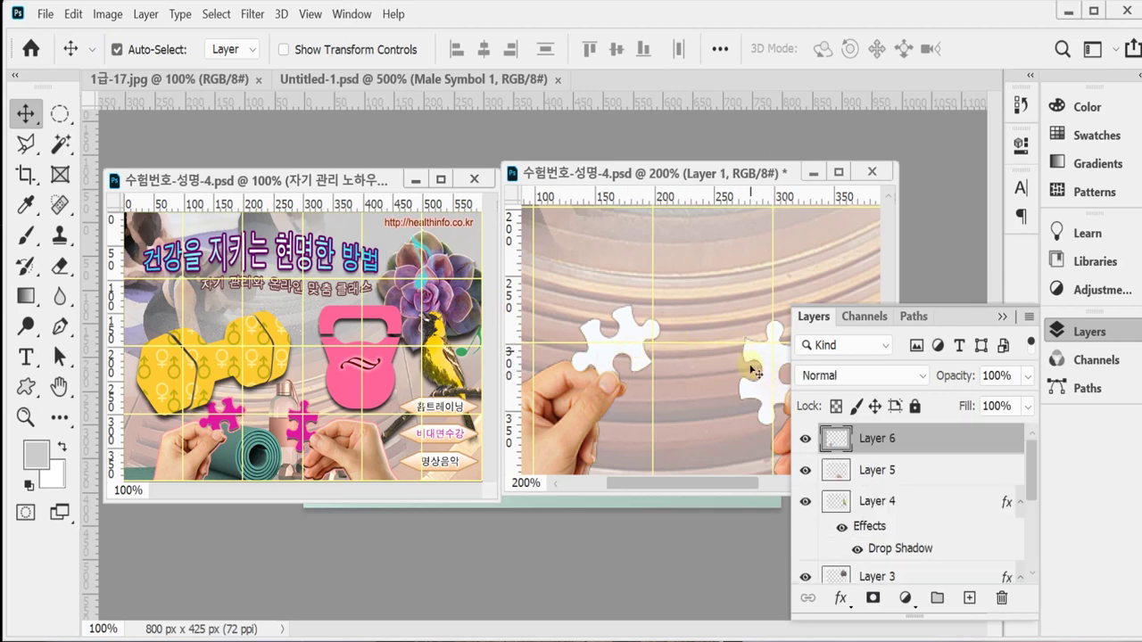
{"action": "left_click", "coordinate": [773, 367]}
{"action": "left_click", "coordinate": [1089, 331]}
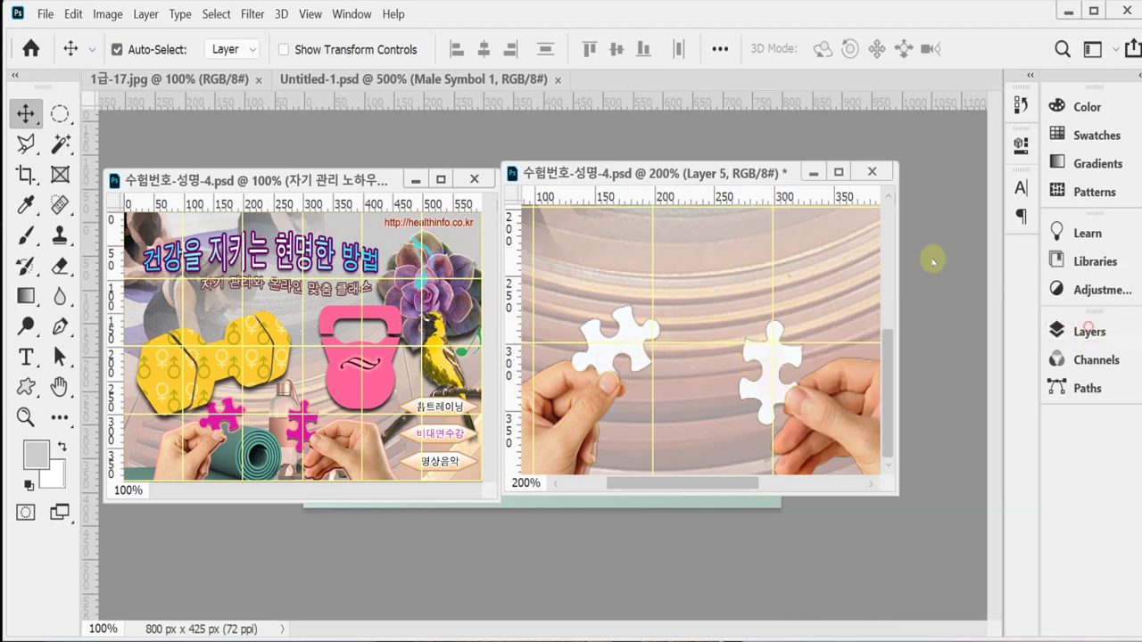
{"action": "left_click", "coordinate": [596, 343]}
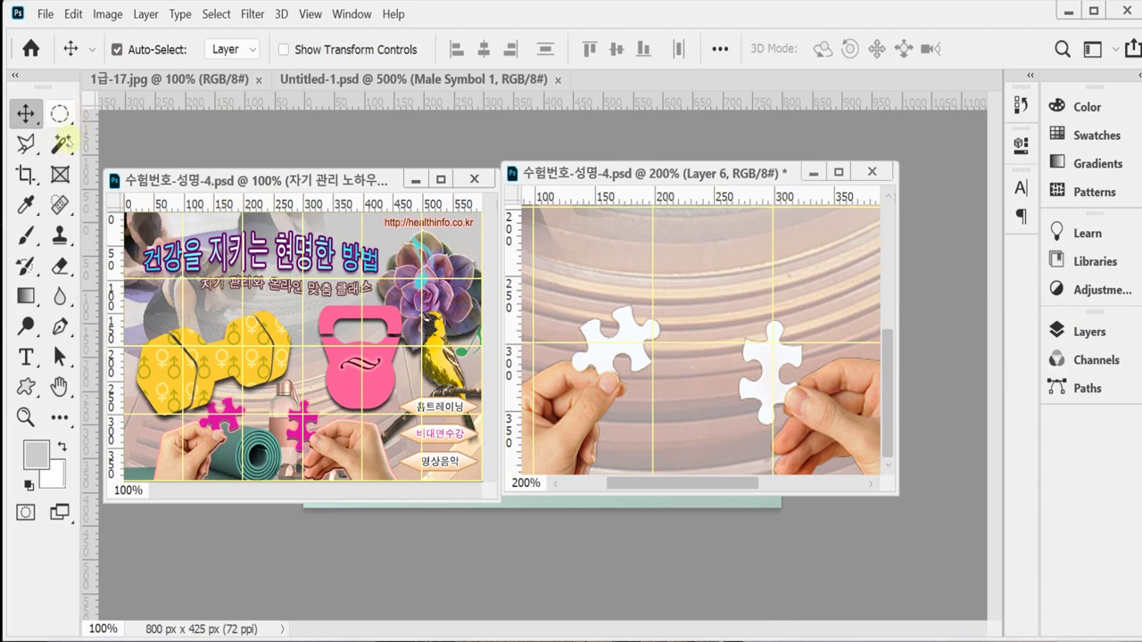
Turn on Contiguous for the Magic Wand, try selecting the left puzzle piece on Layer 6, and clear the selection
{"action": "left_click_drag", "start_coordinate": [60, 142], "coordinate": [102, 148]}
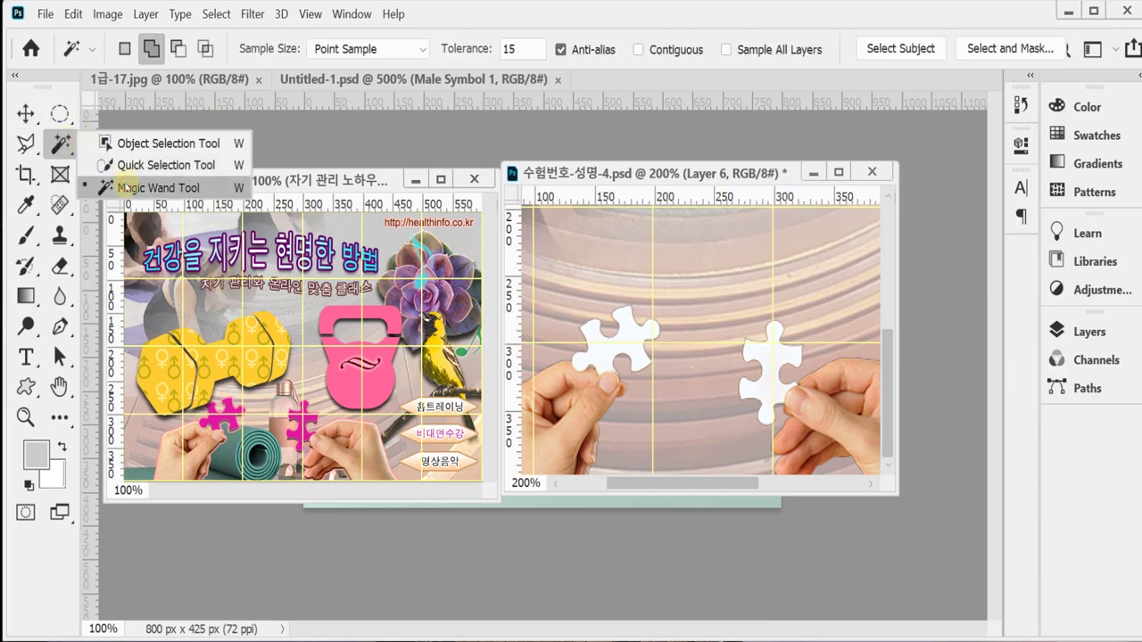
{"action": "left_click", "coordinate": [128, 187]}
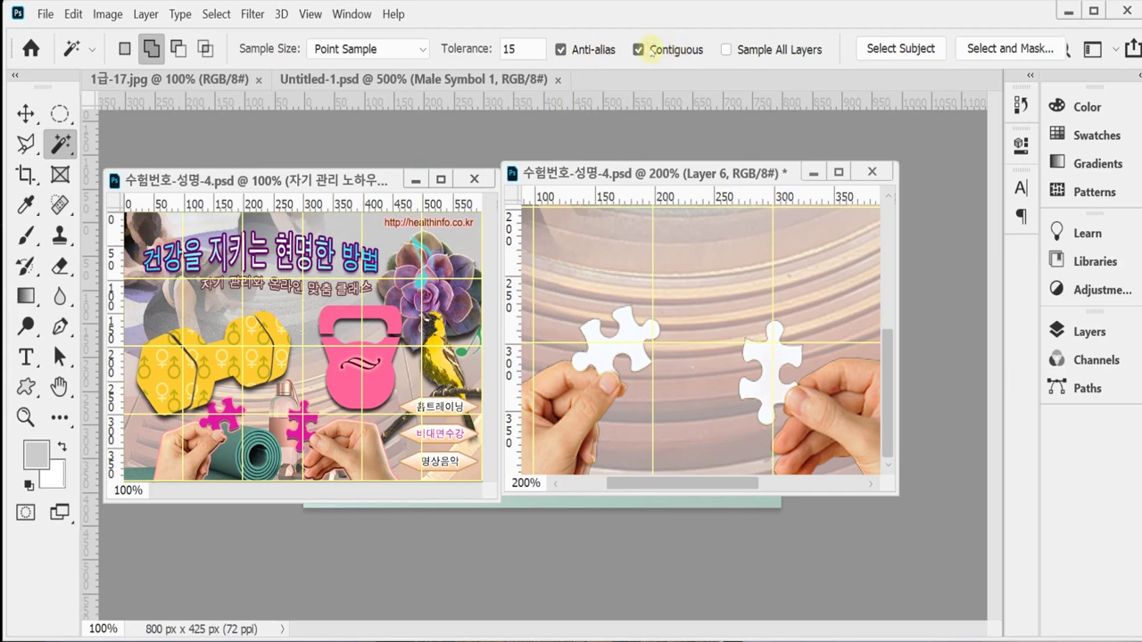
{"action": "left_click", "coordinate": [596, 360]}
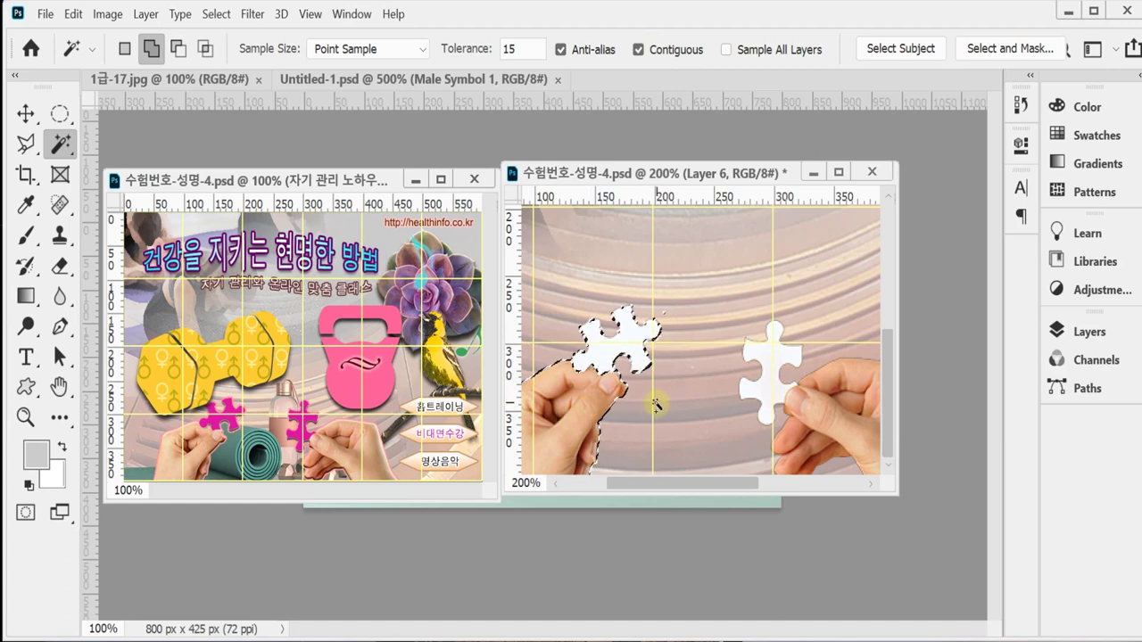
{"action": "key", "text": "ctrl+d"}
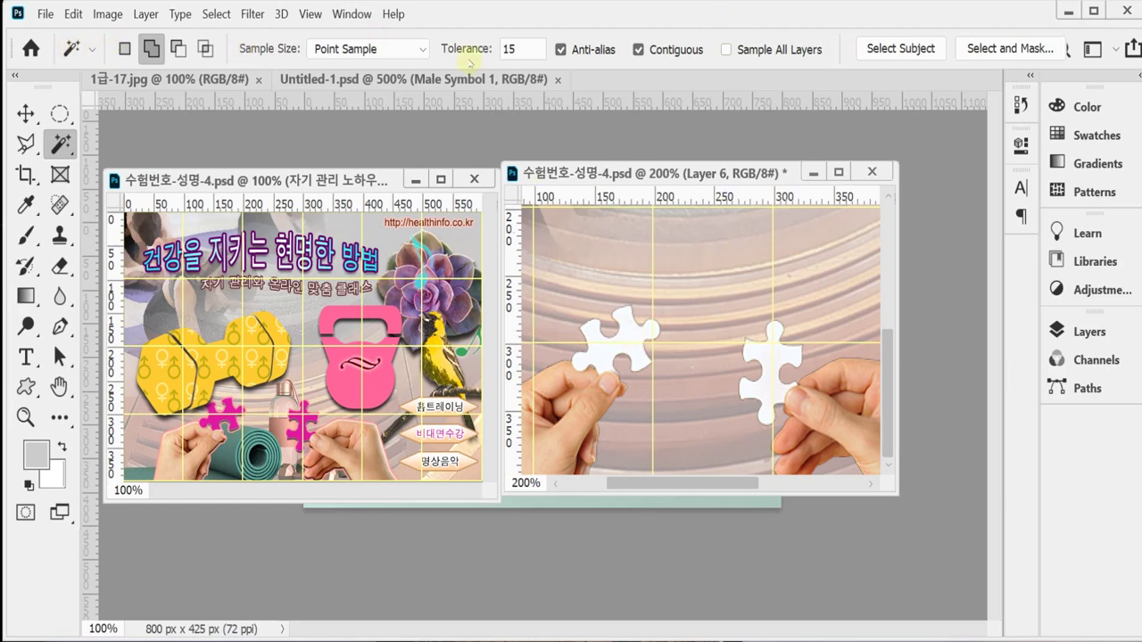
Enable Sample All Layers for the Magic Wand and select both white puzzle pieces together
{"action": "left_click", "coordinate": [742, 49]}
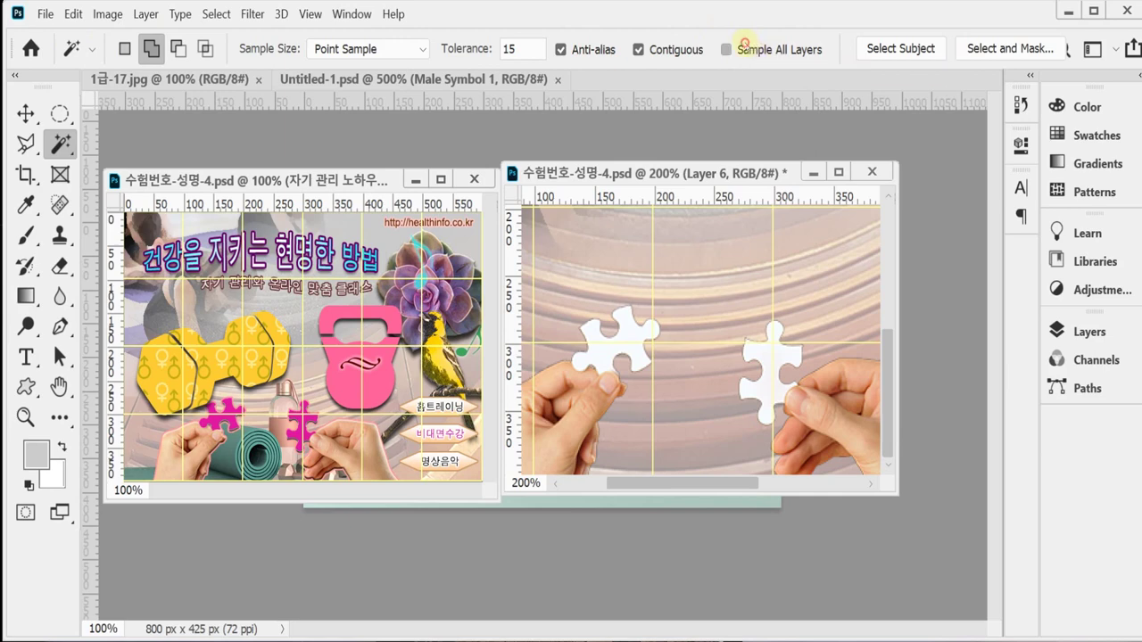
{"action": "left_click", "coordinate": [630, 335]}
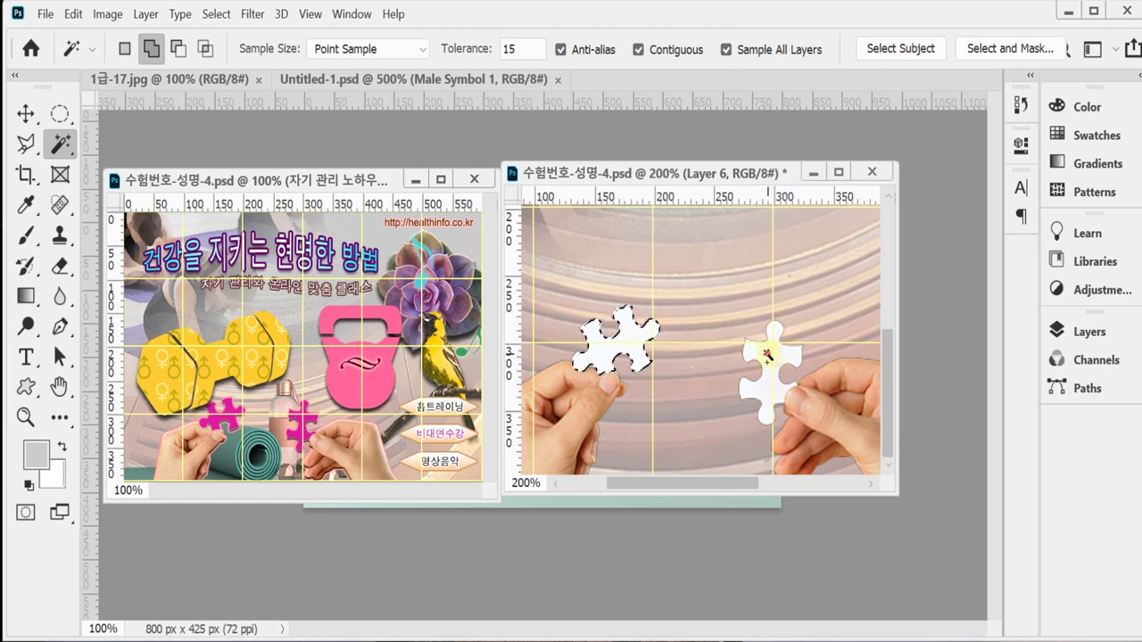
{"action": "left_click", "coordinate": [768, 357]}
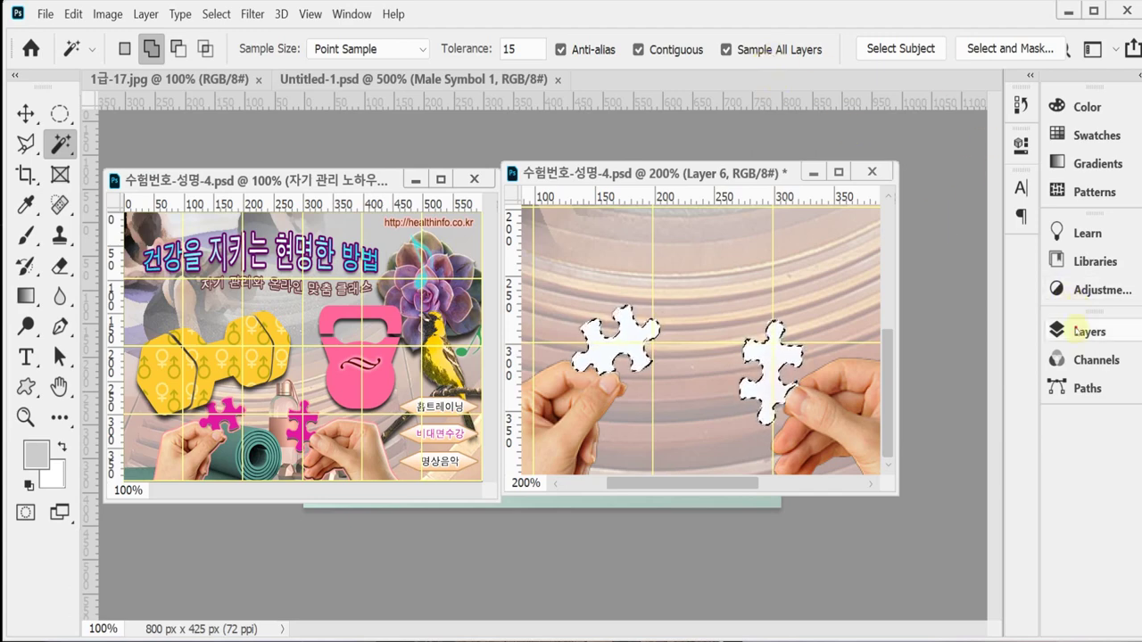
Add a Hue/Saturation adjustment layer above Layer 6 from the puzzle-piece selection and enable Colorize
{"action": "left_click", "coordinate": [1078, 332]}
{"action": "scroll", "coordinate": [941, 522], "scroll_direction": "down", "scroll_amount": 2}
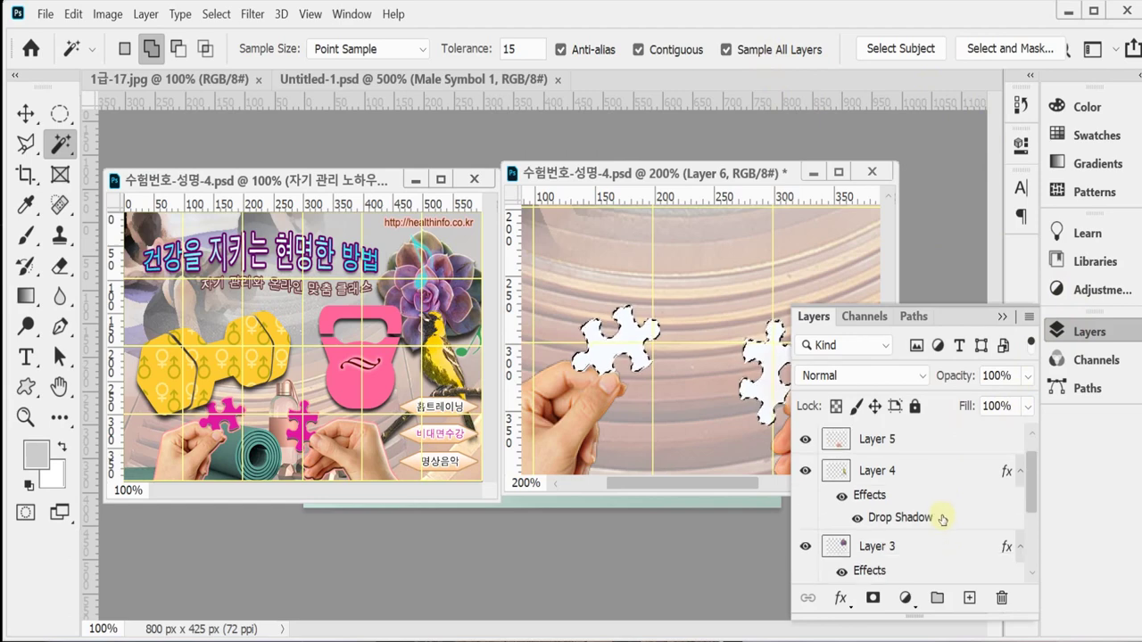
{"action": "scroll", "coordinate": [933, 526], "scroll_direction": "up", "scroll_amount": 2}
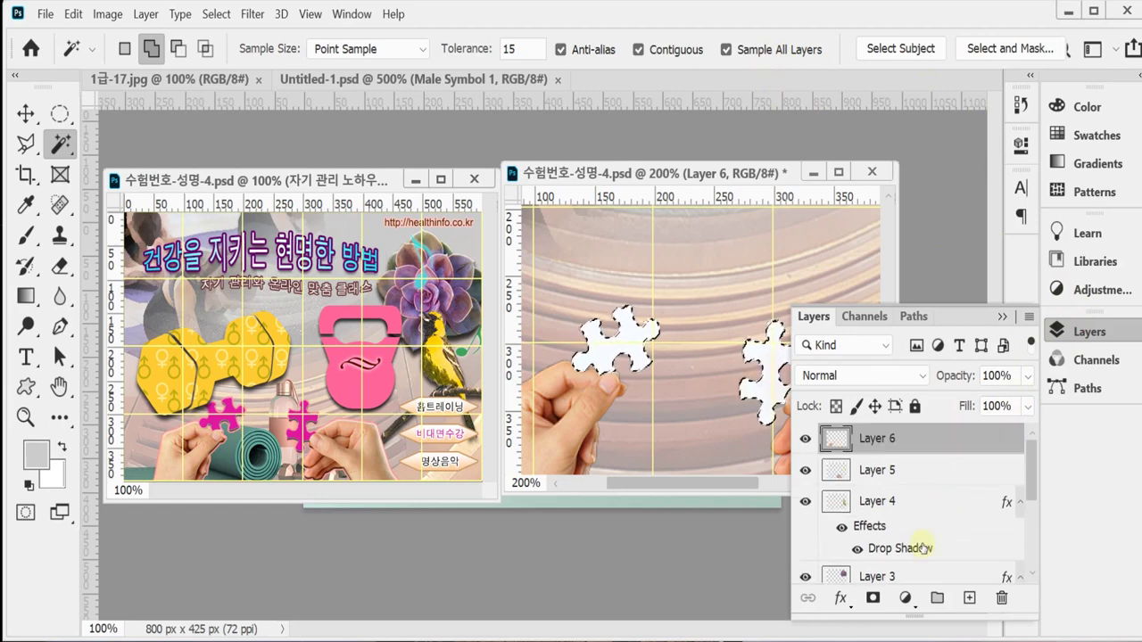
{"action": "left_click", "coordinate": [905, 598]}
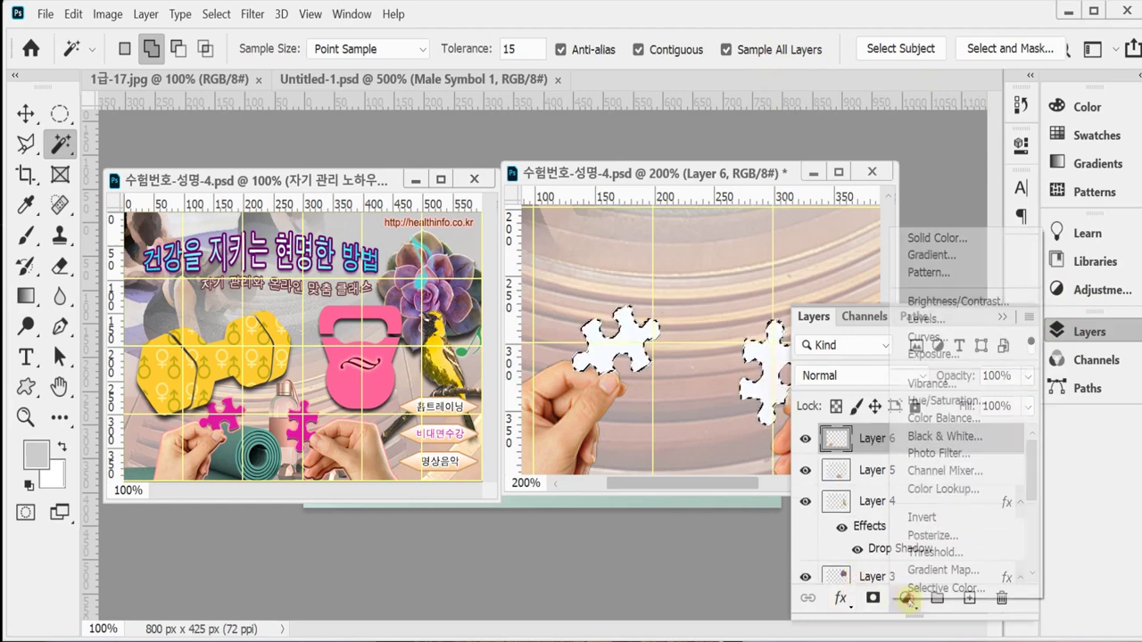
{"action": "left_click", "coordinate": [1012, 401]}
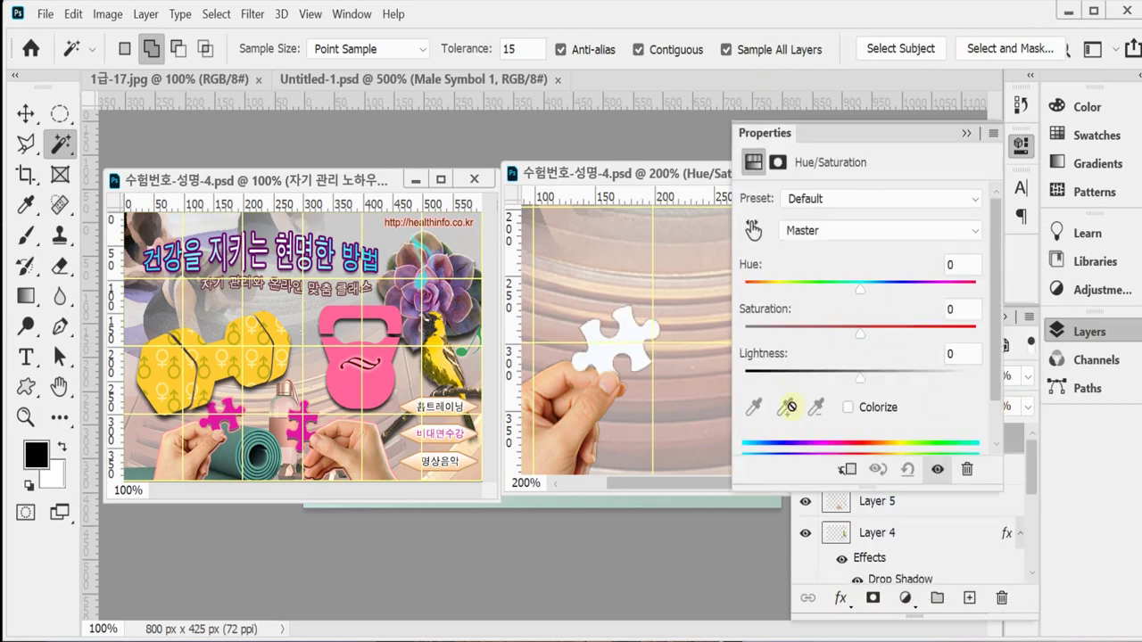
{"action": "left_click", "coordinate": [848, 408]}
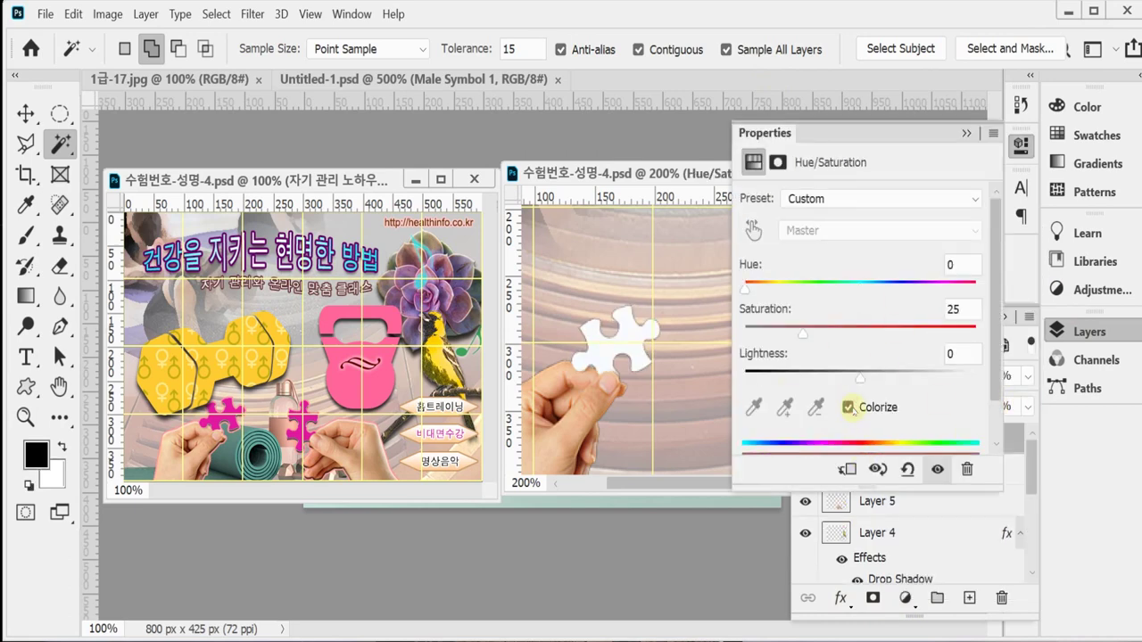
Set the puzzle pieces' adjustment Hue to 320 and collapse its settings
{"action": "left_click", "coordinate": [942, 286]}
{"action": "left_click_drag", "start_coordinate": [942, 287], "coordinate": [960, 288]}
{"action": "left_click", "coordinate": [964, 265]}
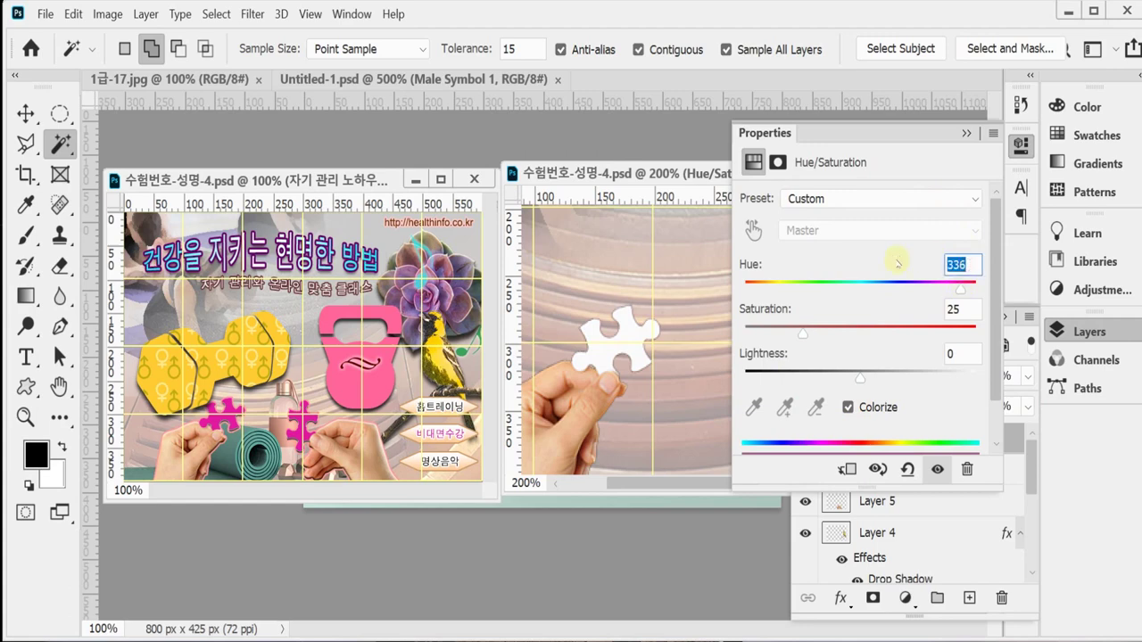
{"action": "type", "text": "320"}
{"action": "key", "text": "Tab"}
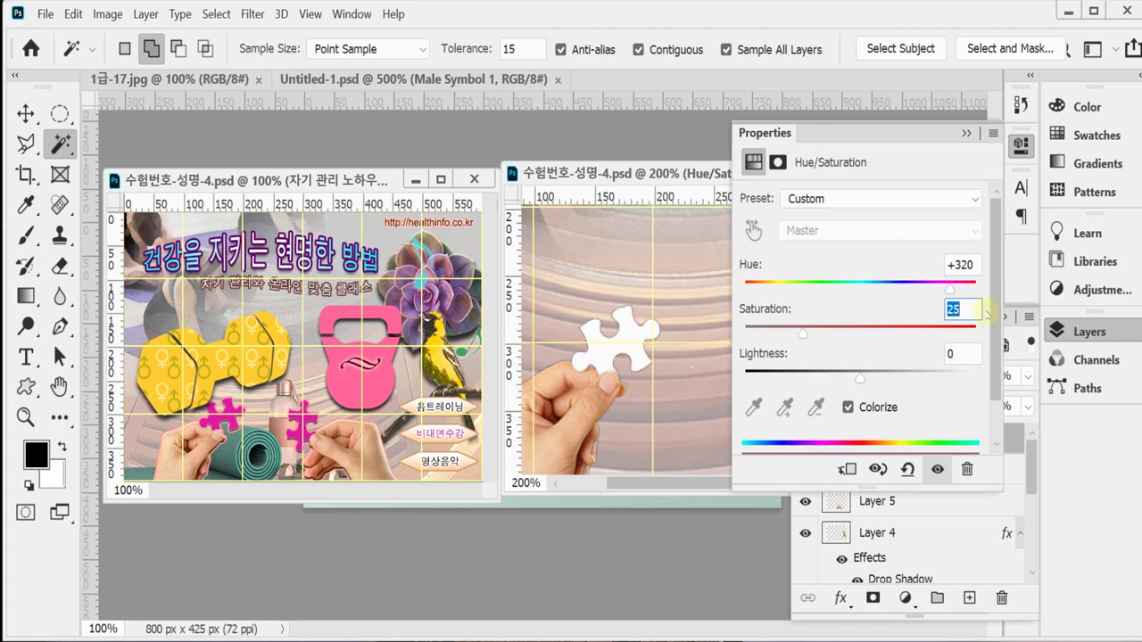
{"action": "left_click", "coordinate": [1075, 329]}
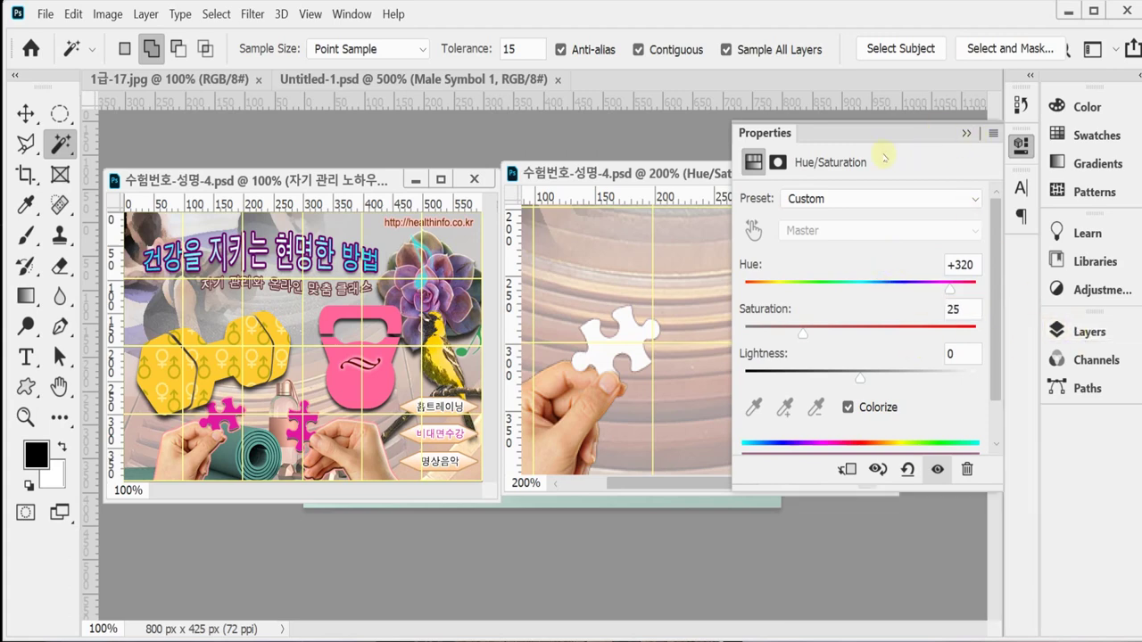
{"action": "left_click", "coordinate": [967, 133]}
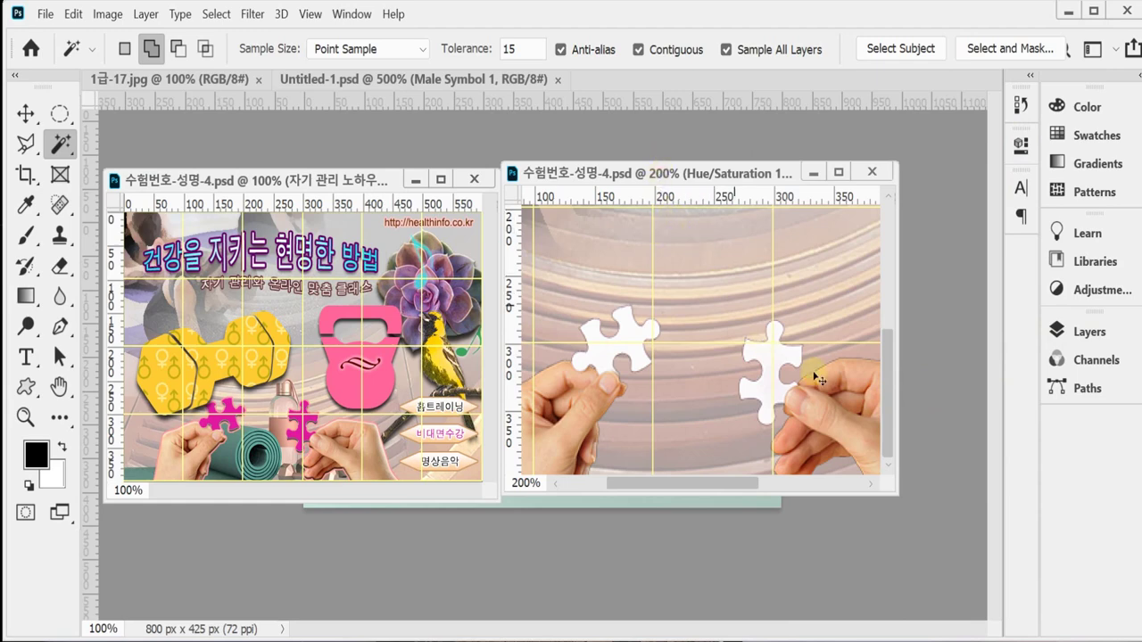
Reopen the puzzle pieces' Hue/Saturation adjustment and set Saturation to 80 and Lightness to -50
{"action": "left_click", "coordinate": [1077, 330]}
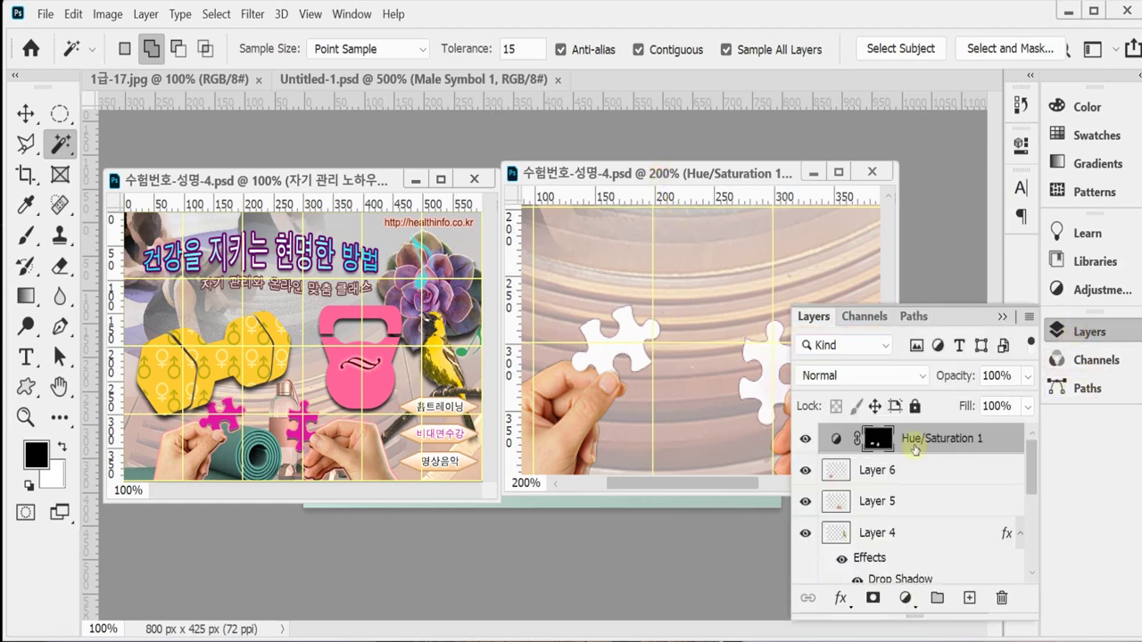
{"action": "left_click", "coordinate": [1079, 334]}
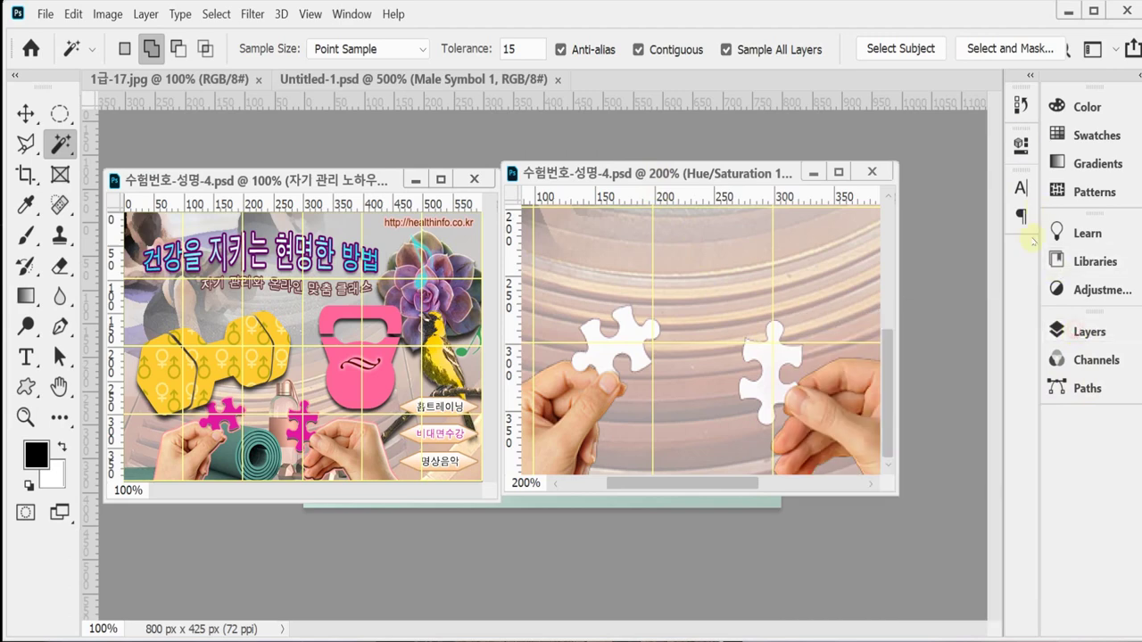
{"action": "left_click", "coordinate": [1060, 330]}
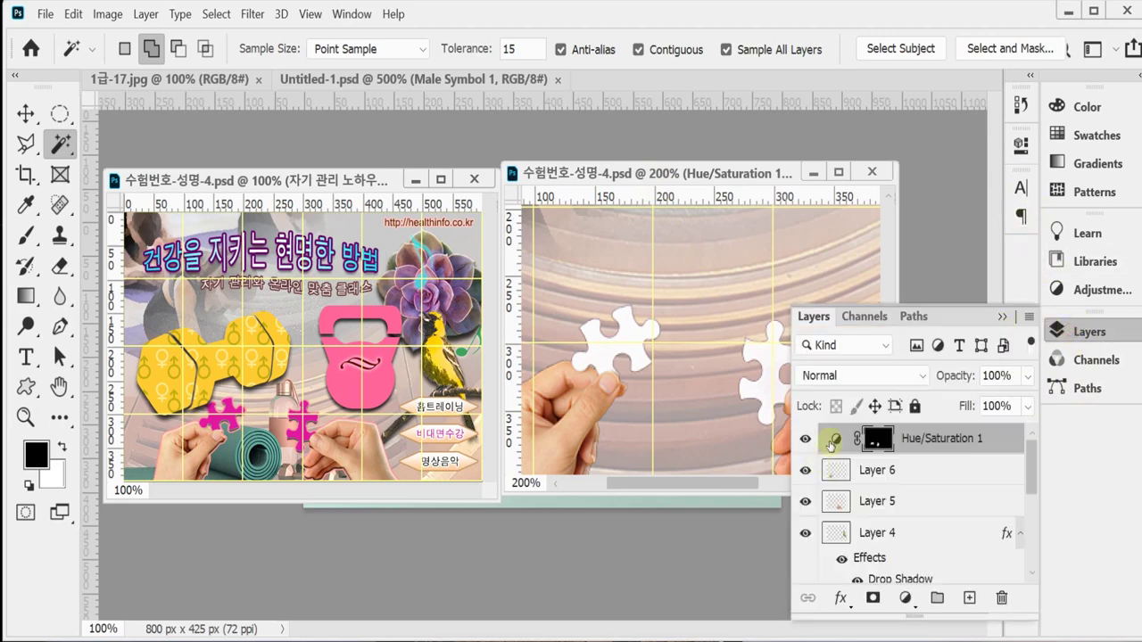
{"action": "double_click", "coordinate": [837, 440]}
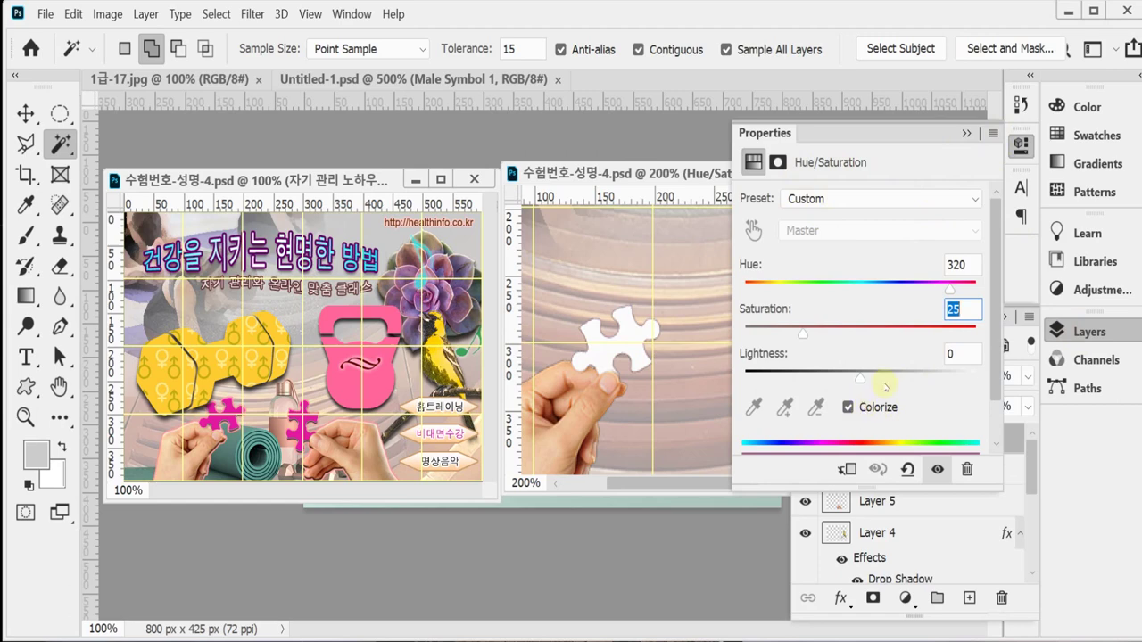
{"action": "type", "text": "80"}
{"action": "key", "text": "Tab"}
{"action": "type", "text": "-"}
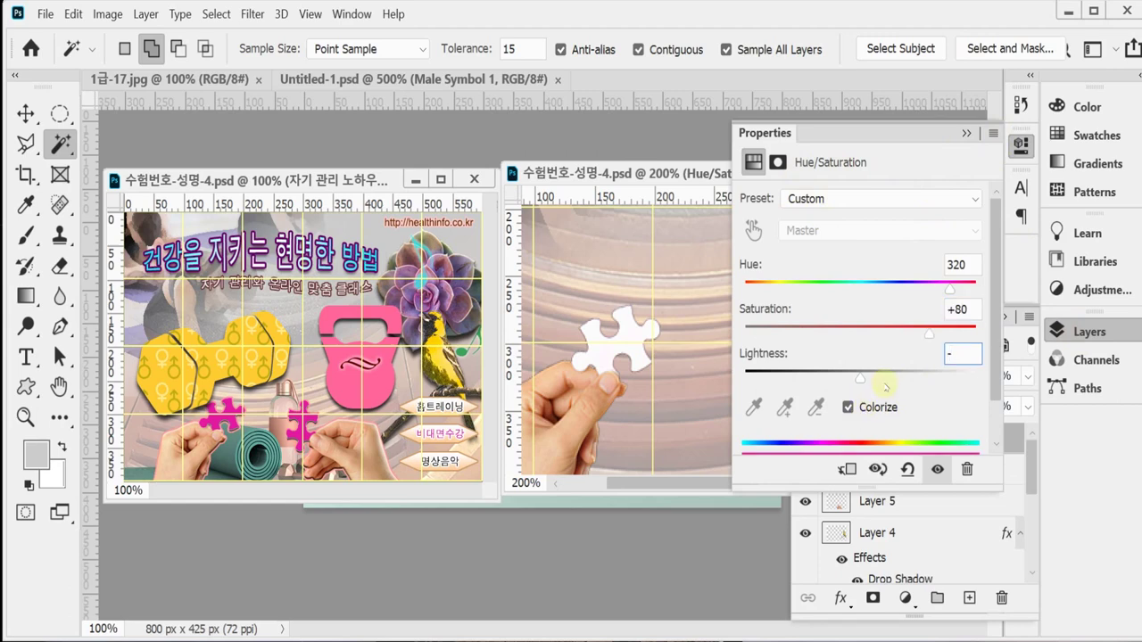
{"action": "type", "text": "50"}
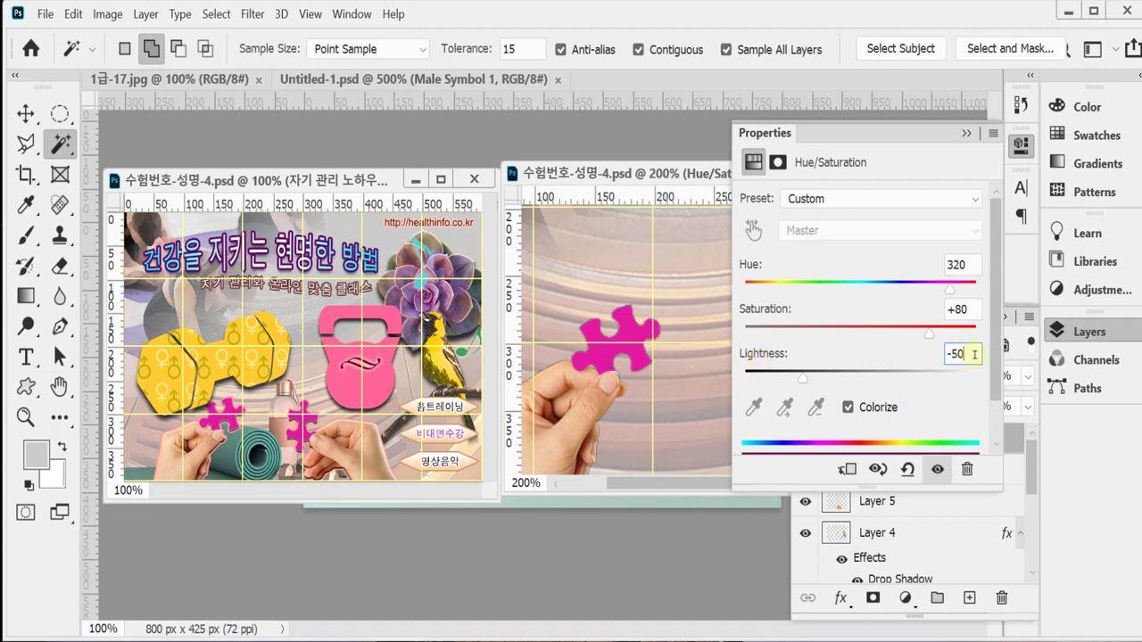
{"action": "left_click", "coordinate": [1020, 143]}
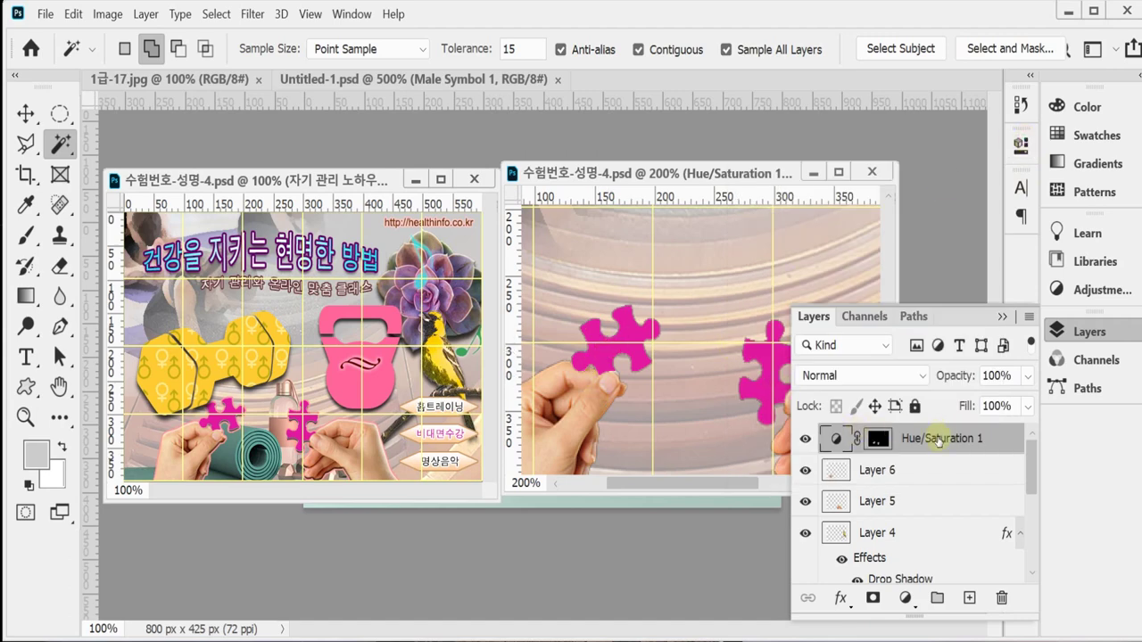
Reopen the Hue/Saturation adjustment's settings to review its values, and close them again
{"action": "double_click", "coordinate": [838, 441]}
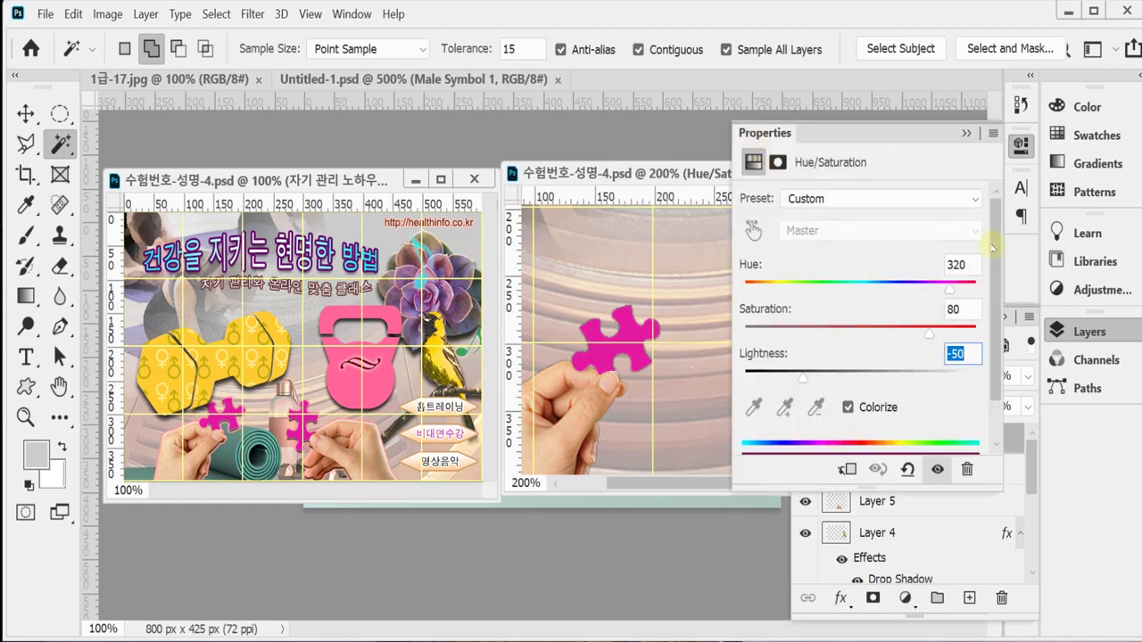
{"action": "left_click", "coordinate": [1021, 144]}
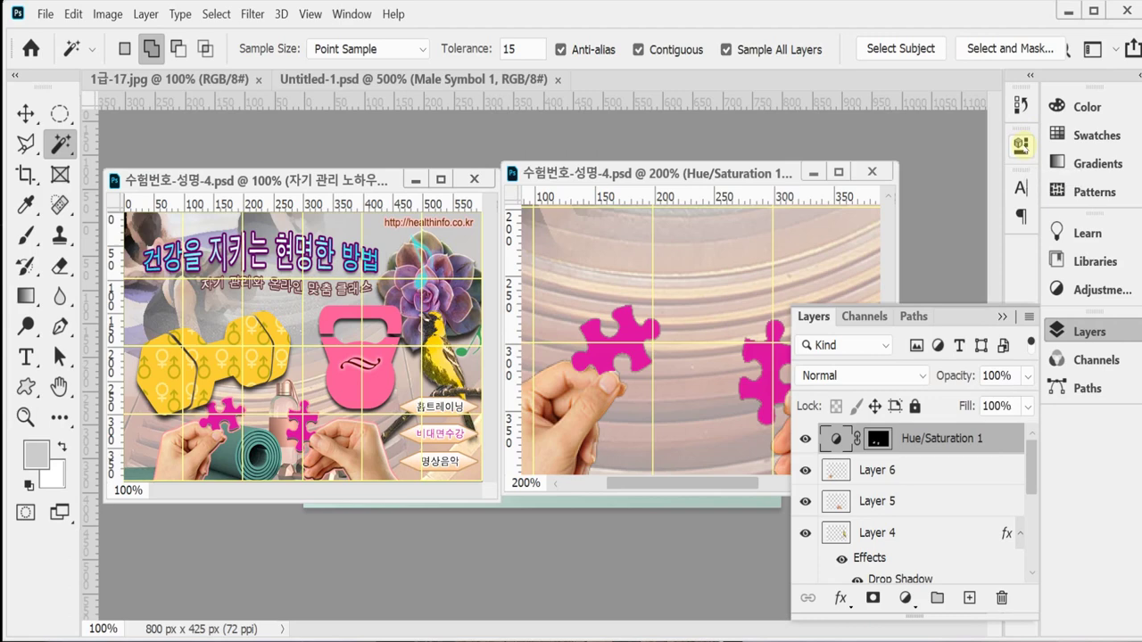
{"action": "left_click", "coordinate": [1088, 331]}
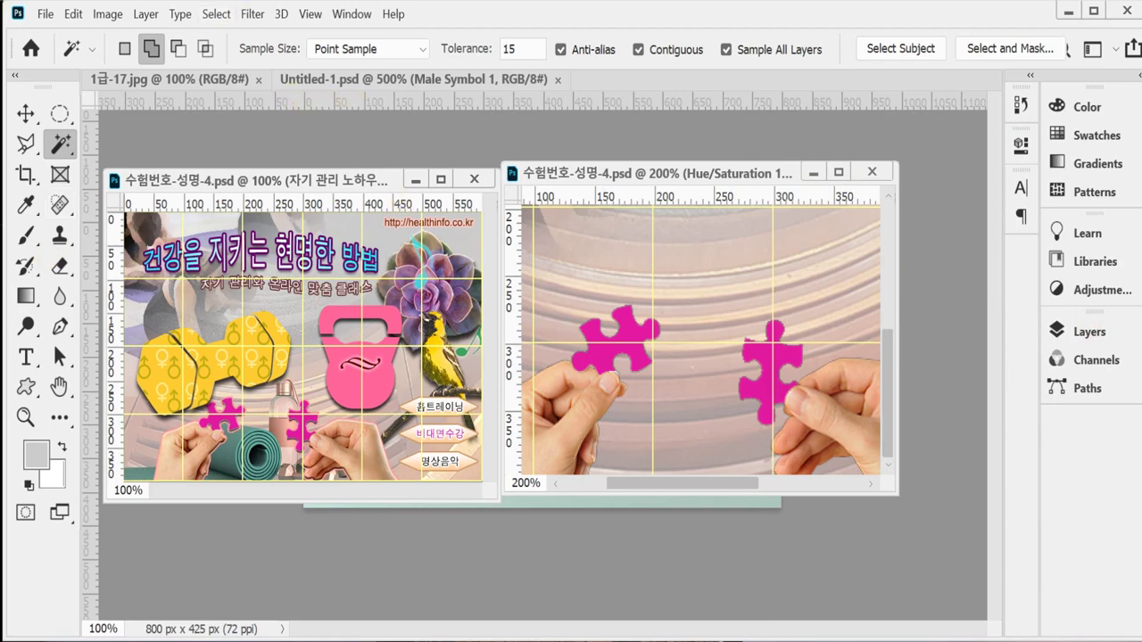
Float 1급-17.jpg in its own window, select the bottle, dumbbells and green mat with the Quick Selection tool, and close the image
{"action": "left_click_drag", "start_coordinate": [179, 79], "coordinate": [255, 182]}
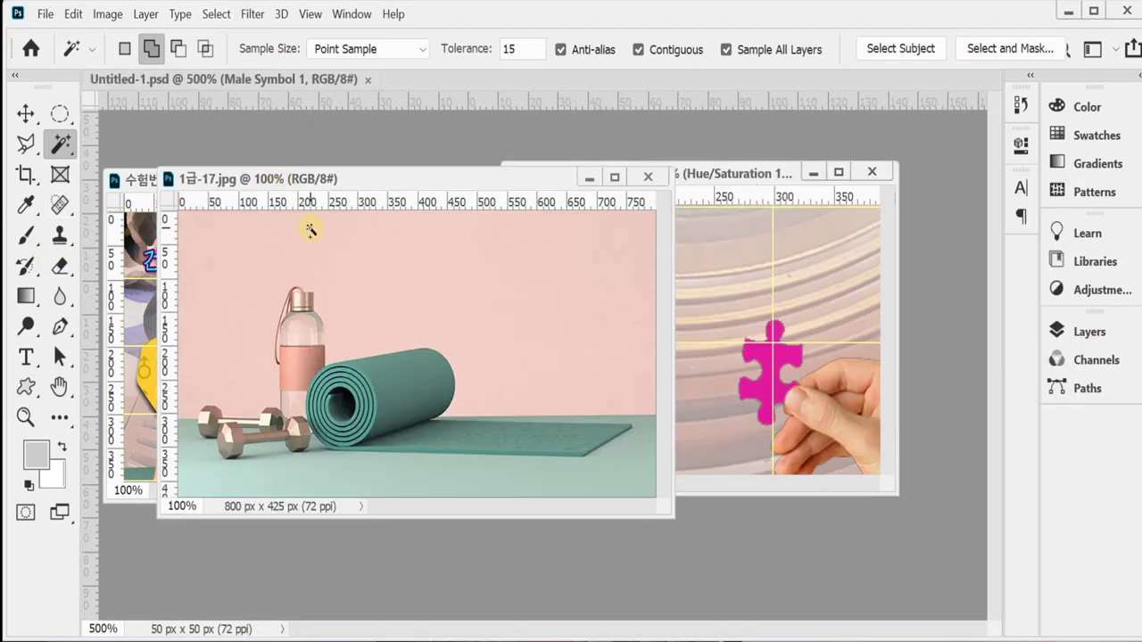
{"action": "right_click", "coordinate": [59, 144]}
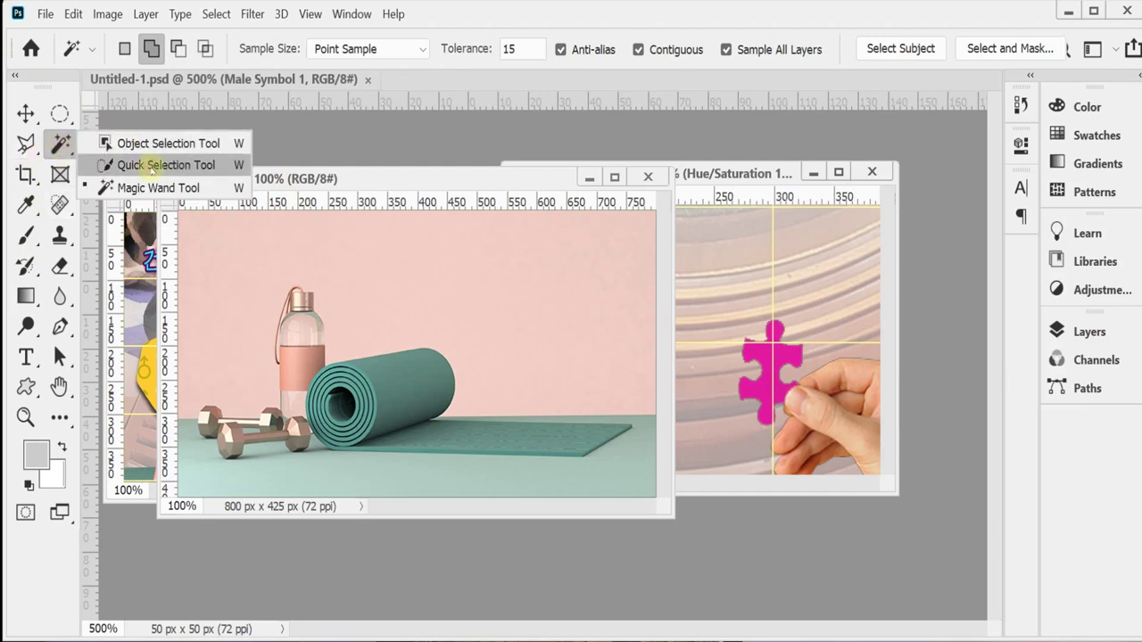
{"action": "left_click", "coordinate": [151, 165]}
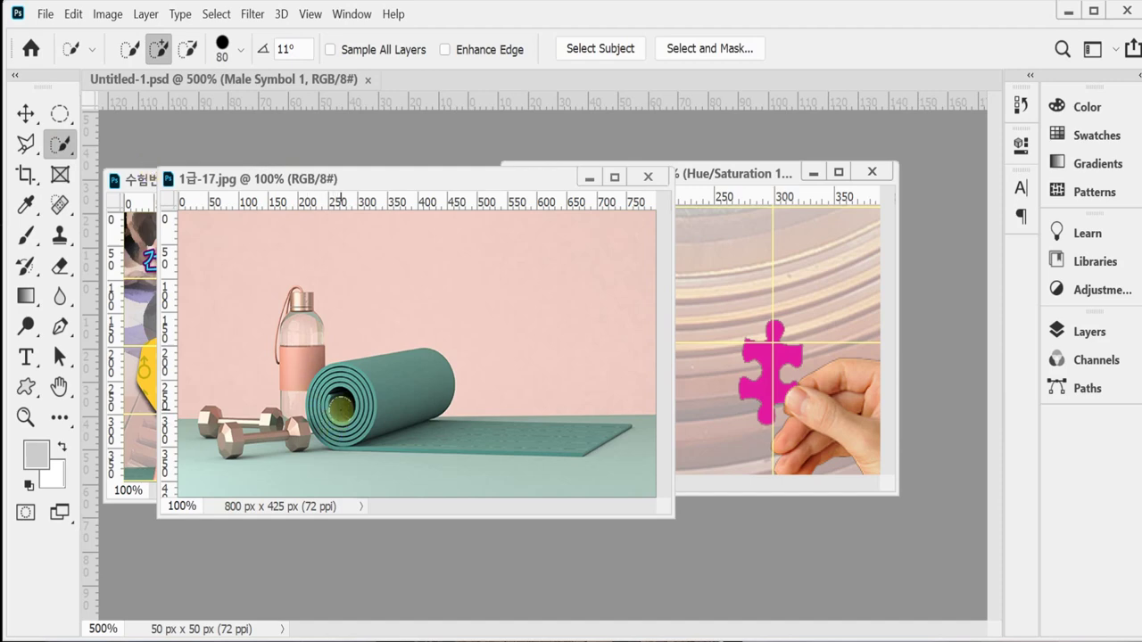
{"action": "left_click", "coordinate": [342, 412]}
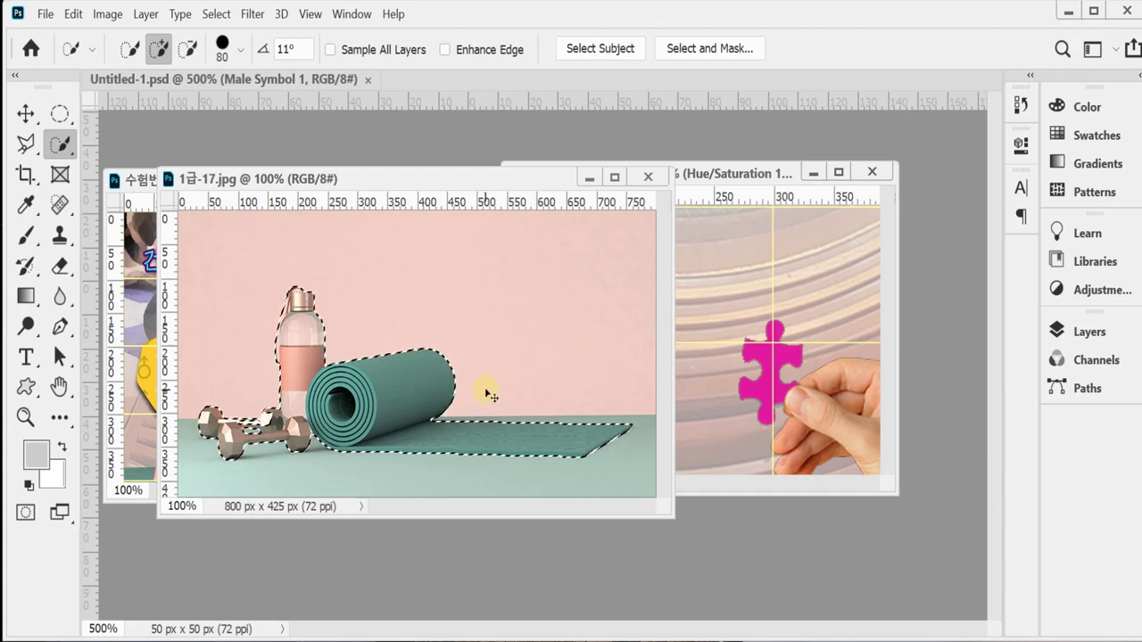
{"action": "key", "text": "ctrl+w"}
Return to the working composite with the puzzle pieces, show the whole canvas at 100% and activate the Move tool
{"action": "left_click_drag", "start_coordinate": [650, 172], "coordinate": [651, 171]}
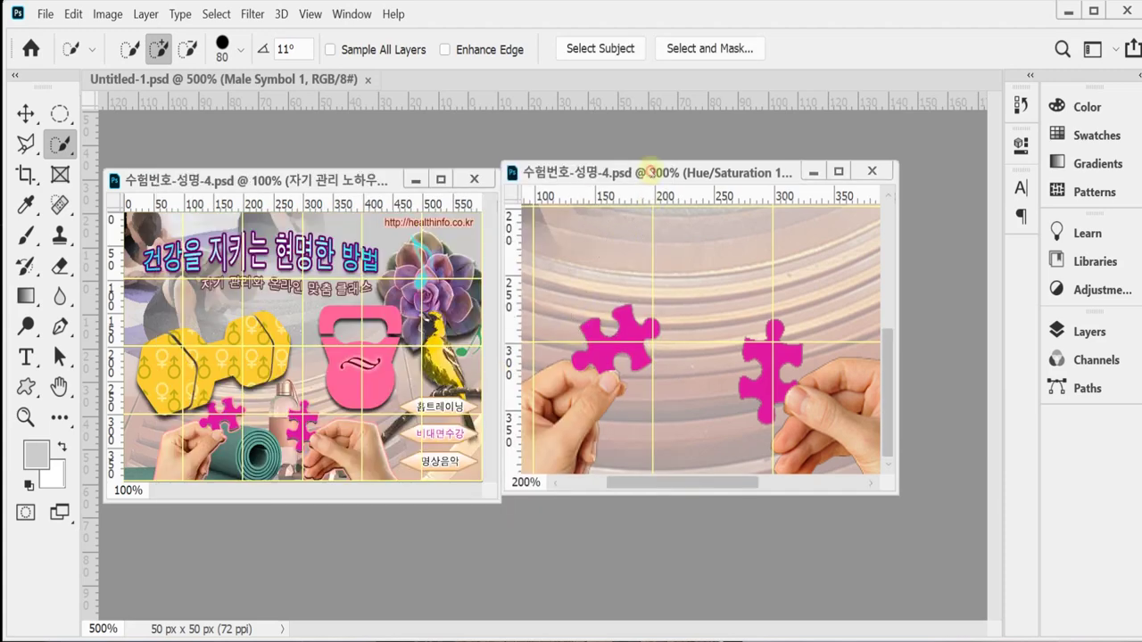
{"action": "left_click", "coordinate": [735, 357], "text": "ctrl+alt"}
{"action": "left_click", "coordinate": [719, 379], "text": "ctrl"}
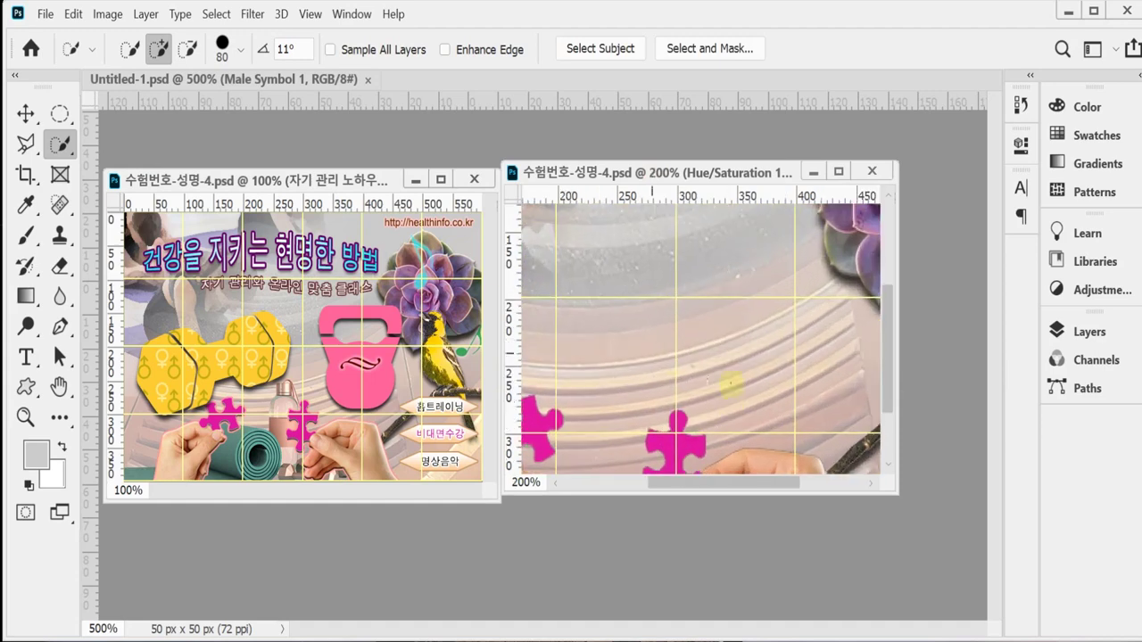
{"action": "left_click", "coordinate": [731, 395], "text": "ctrl+alt"}
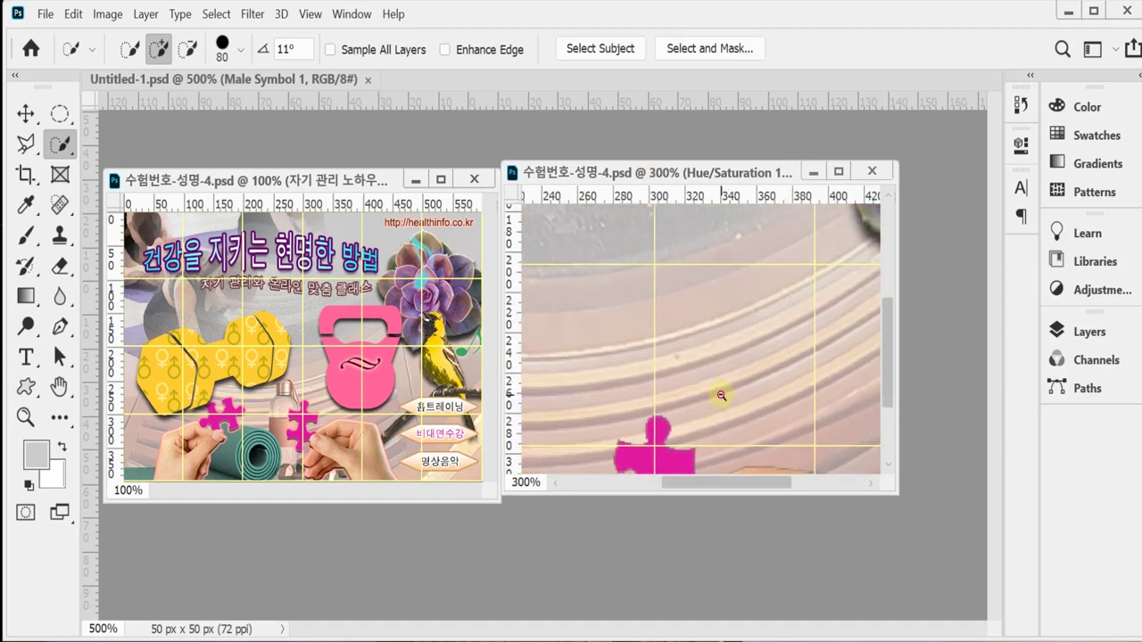
{"action": "left_click", "coordinate": [25, 112]}
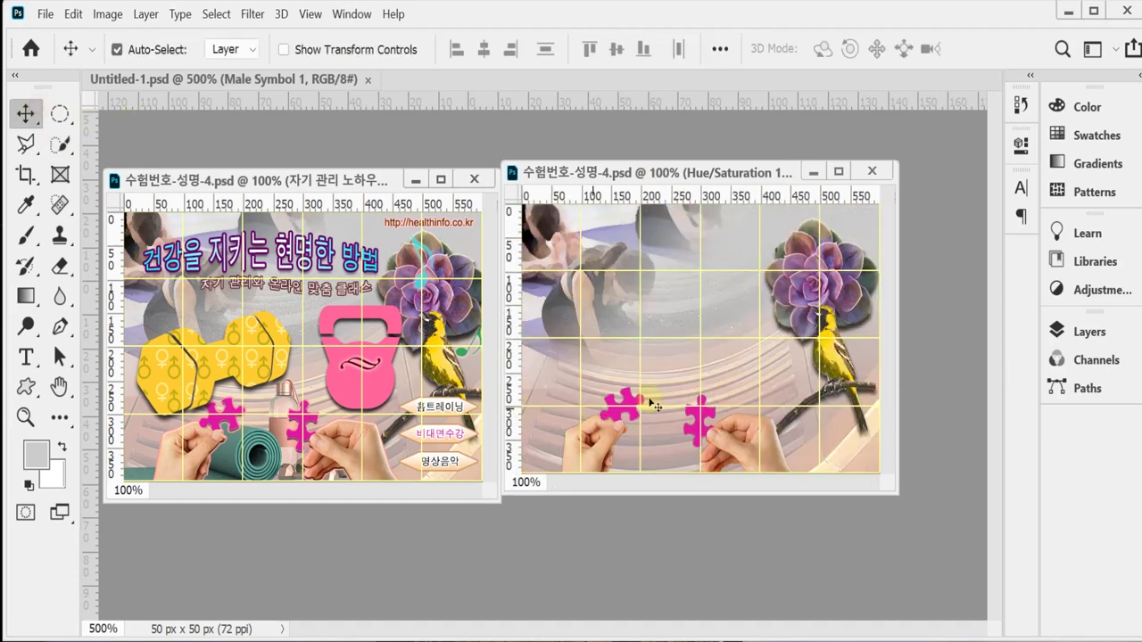
Paste the copied yoga mat and bottle image into the working document and move it down behind the hands
{"action": "left_click", "coordinate": [676, 453]}
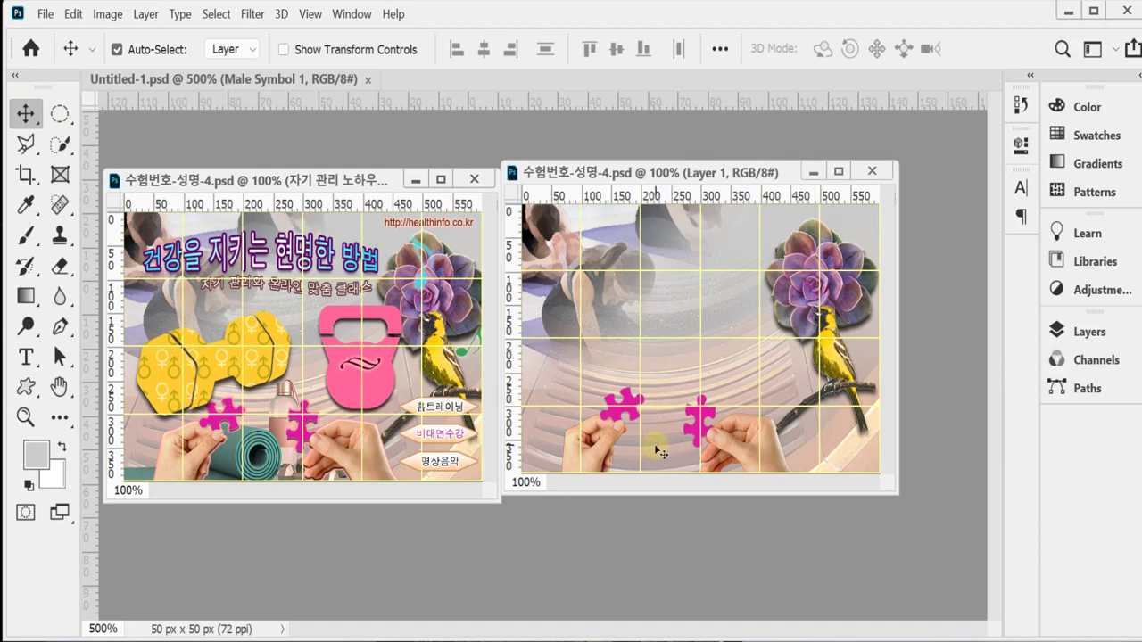
{"action": "key", "text": "ctrl+v"}
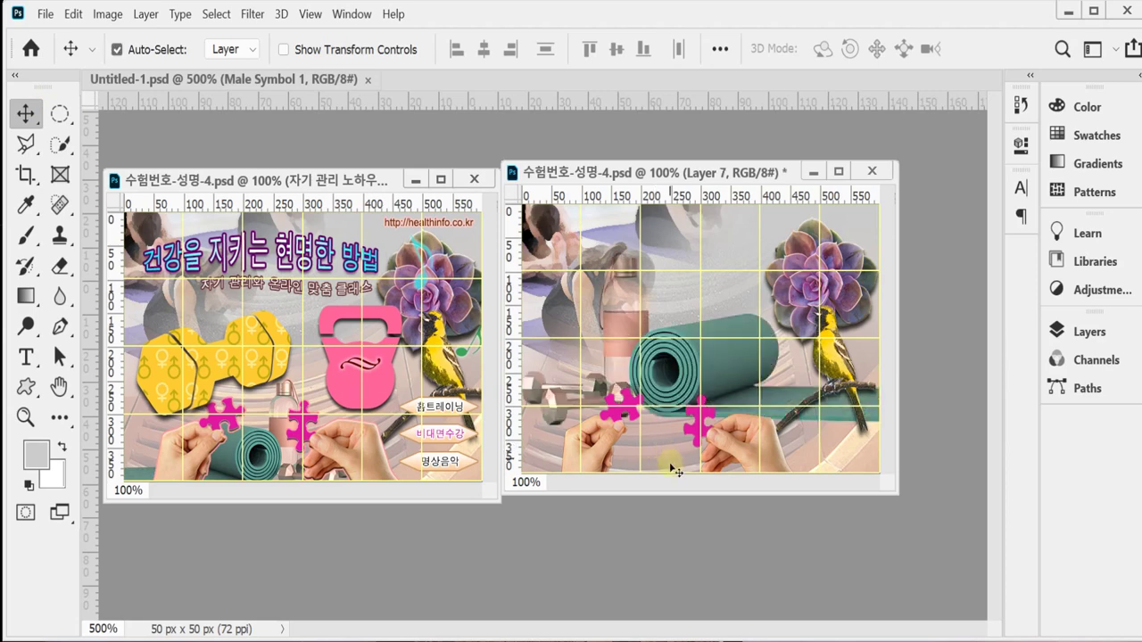
{"action": "left_click_drag", "start_coordinate": [716, 356], "coordinate": [681, 393]}
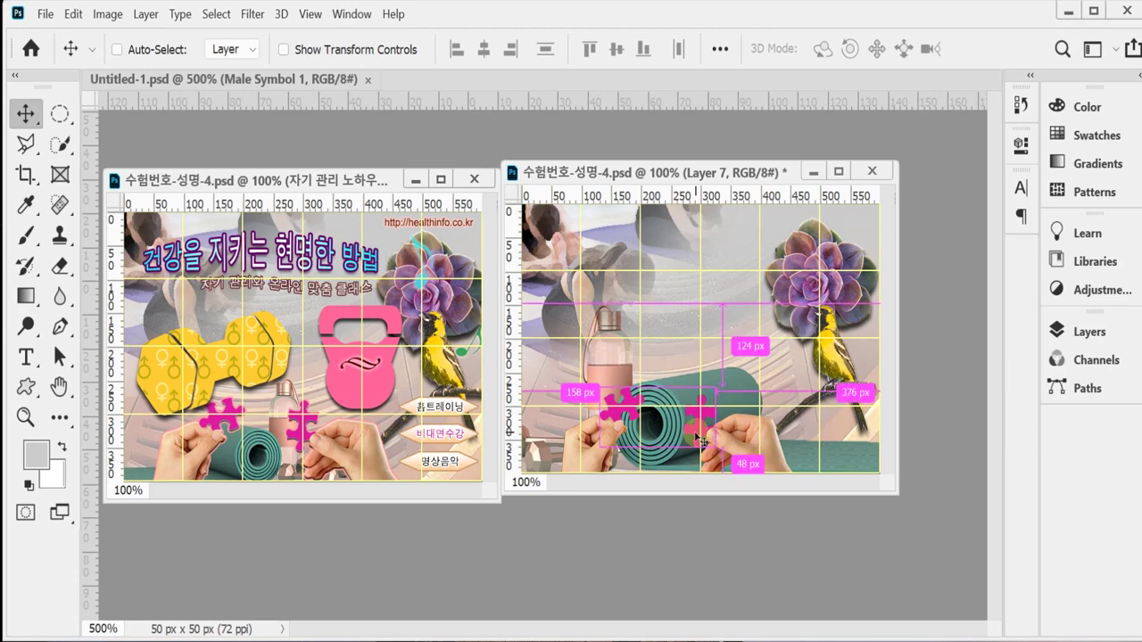
Try flipping the pasted mat and bottle image horizontally and scaling it to 80%, and undo the transformation
{"action": "key", "text": "ctrl+t"}
{"action": "right_click", "coordinate": [685, 386]}
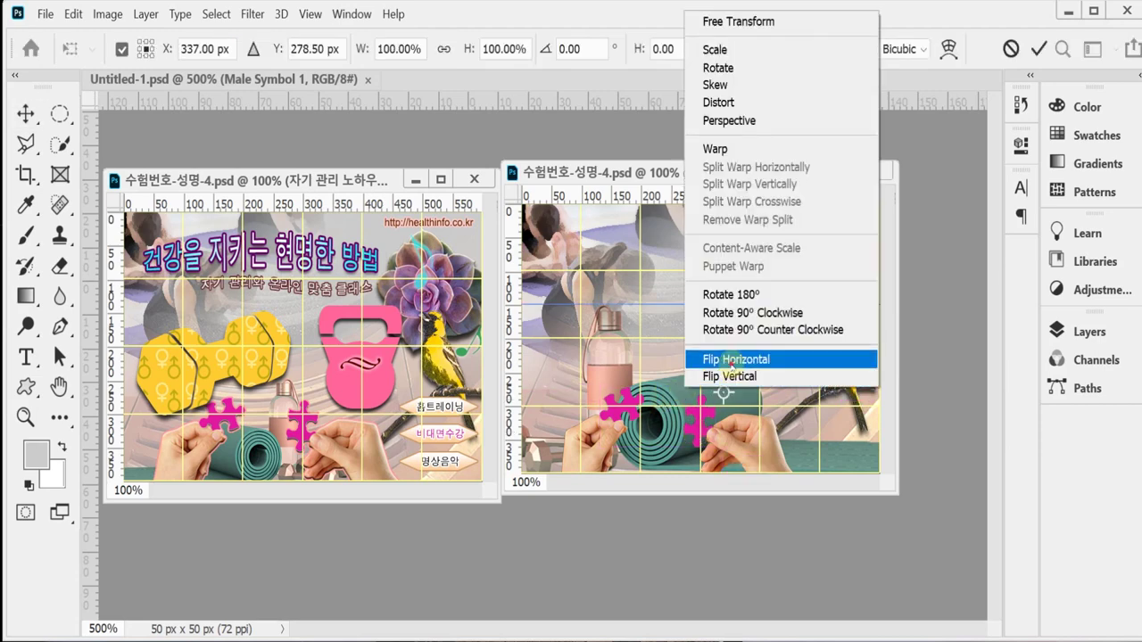
{"action": "left_click", "coordinate": [723, 359]}
{"action": "left_click_drag", "start_coordinate": [775, 391], "coordinate": [692, 404]}
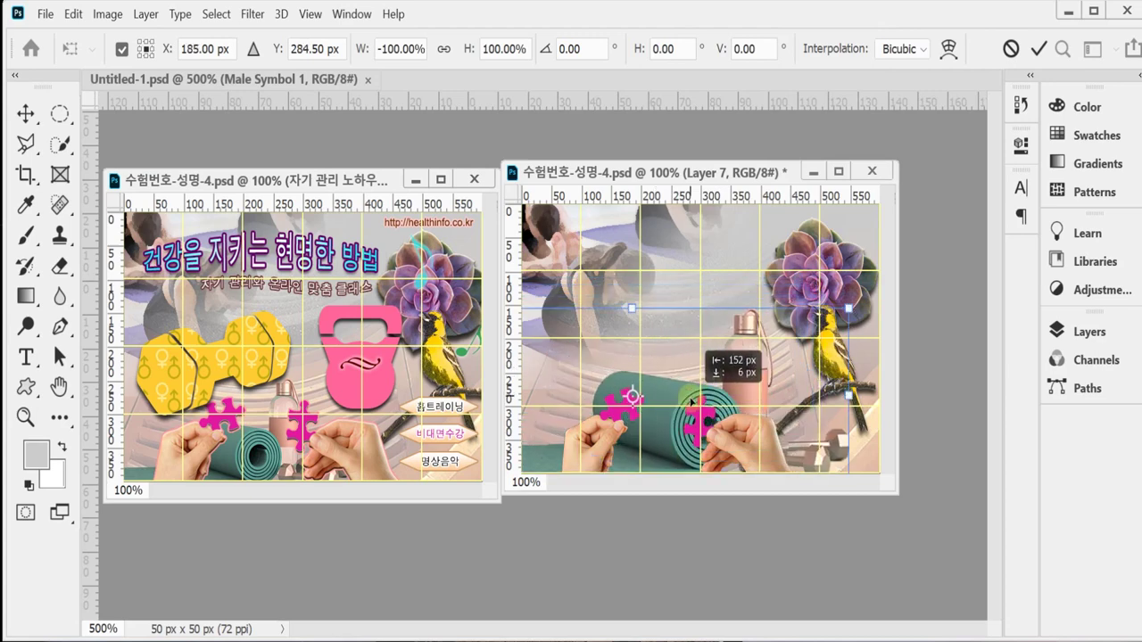
{"action": "left_click_drag", "start_coordinate": [693, 403], "coordinate": [692, 403]}
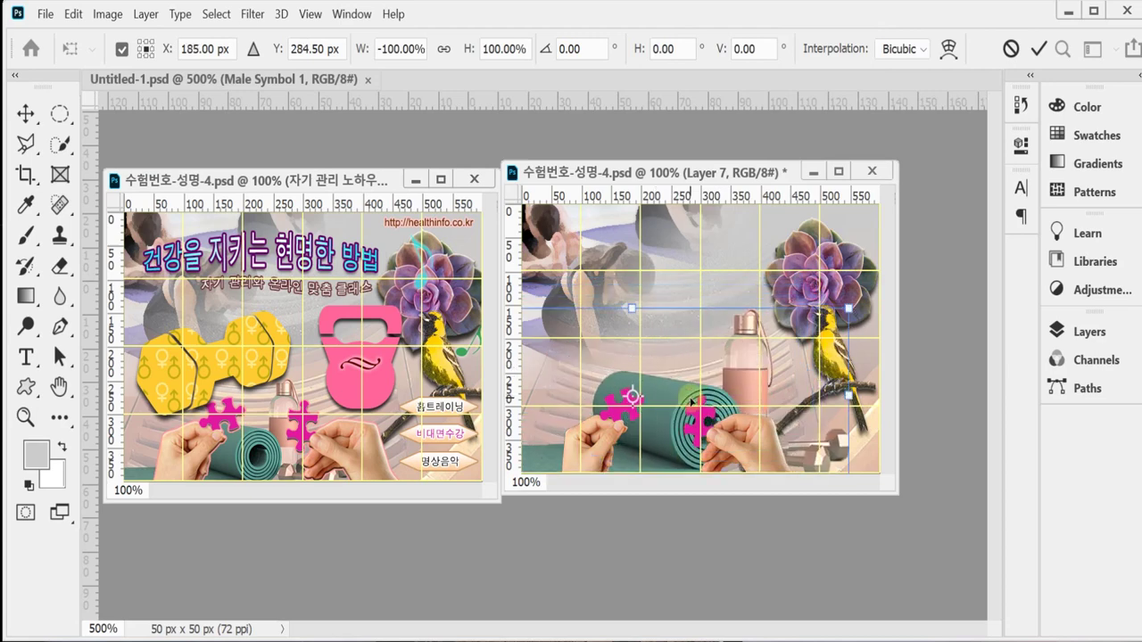
{"action": "left_click", "coordinate": [444, 48]}
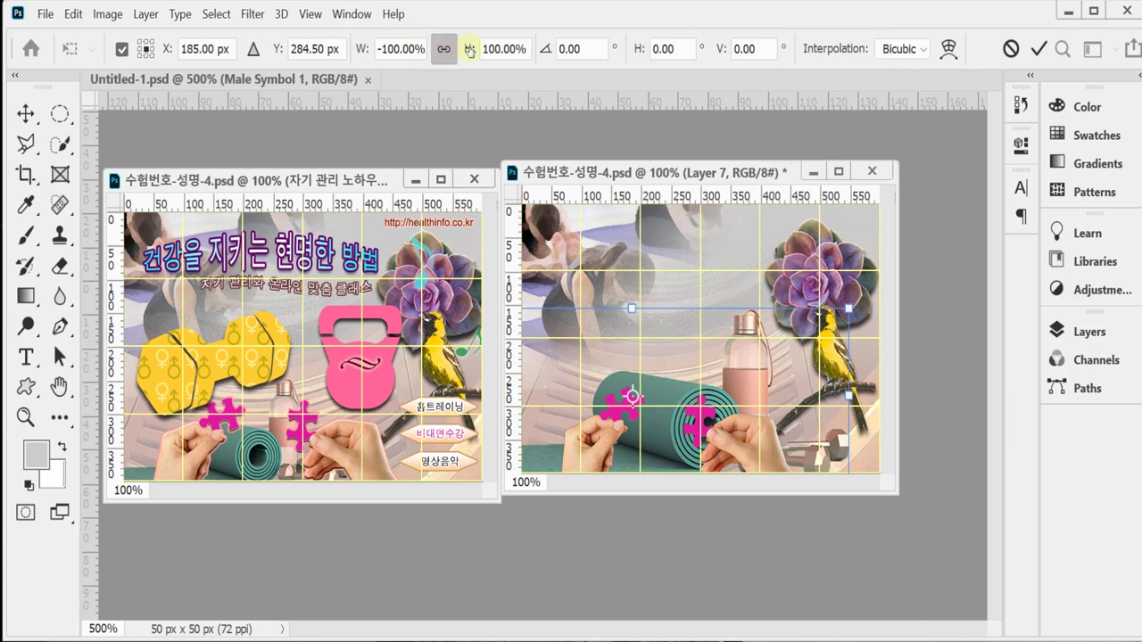
{"action": "left_click_drag", "start_coordinate": [469, 50], "coordinate": [449, 50]}
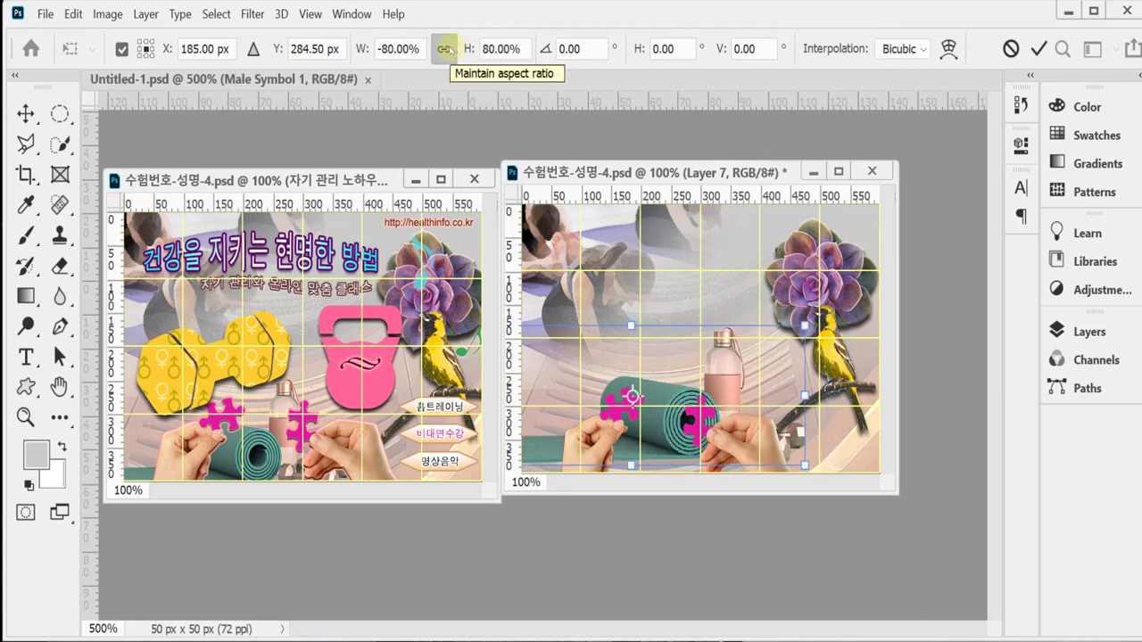
{"action": "key", "text": "Return"}
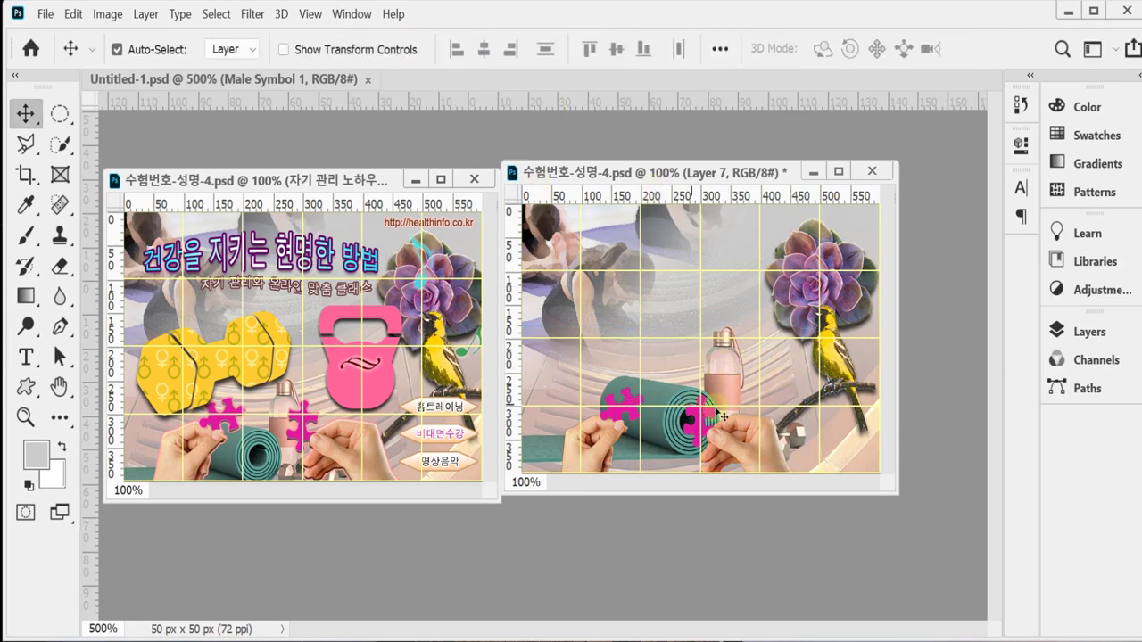
{"action": "key", "text": "ctrl+z"}
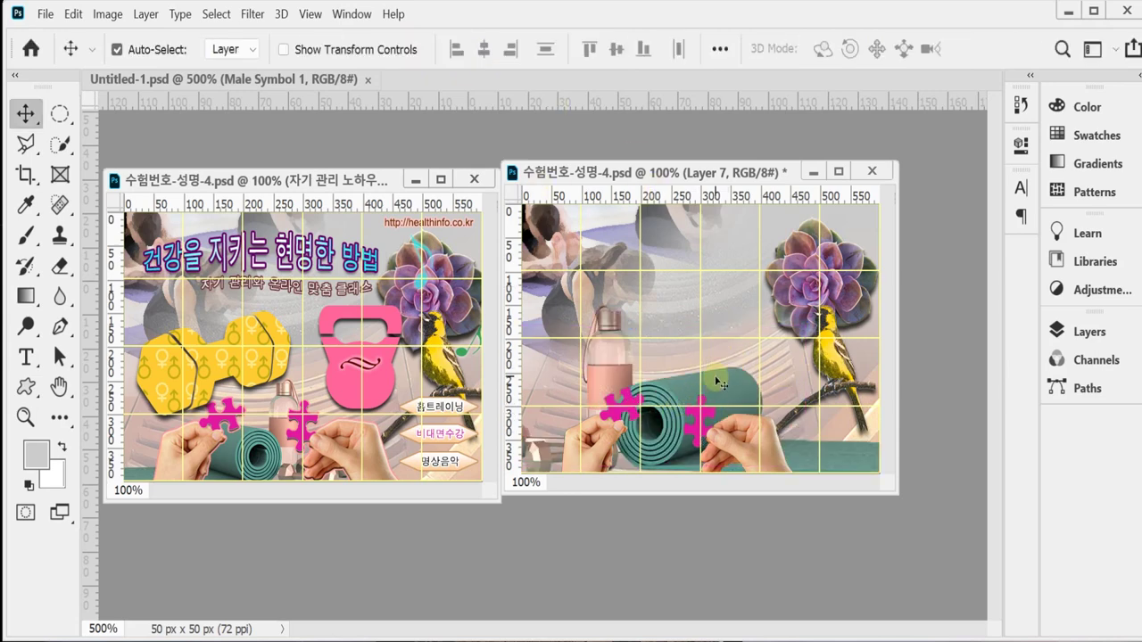
{"action": "left_click_drag", "start_coordinate": [707, 396], "coordinate": [702, 394]}
{"action": "key", "text": "t"}
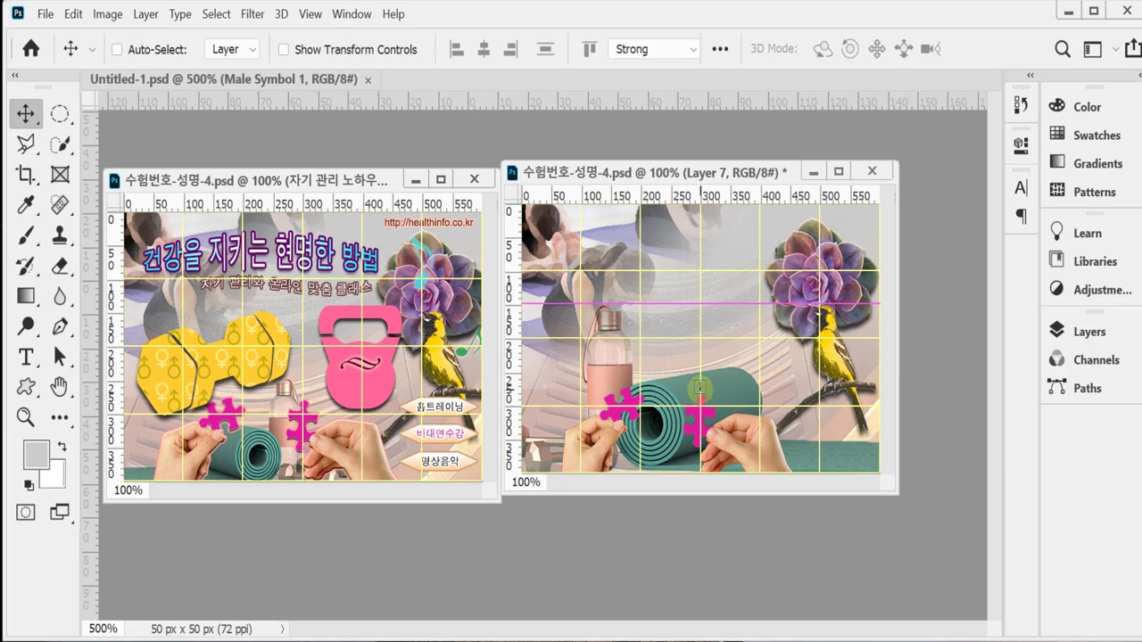
{"action": "right_click", "coordinate": [702, 392]}
{"action": "left_click", "coordinate": [27, 114]}
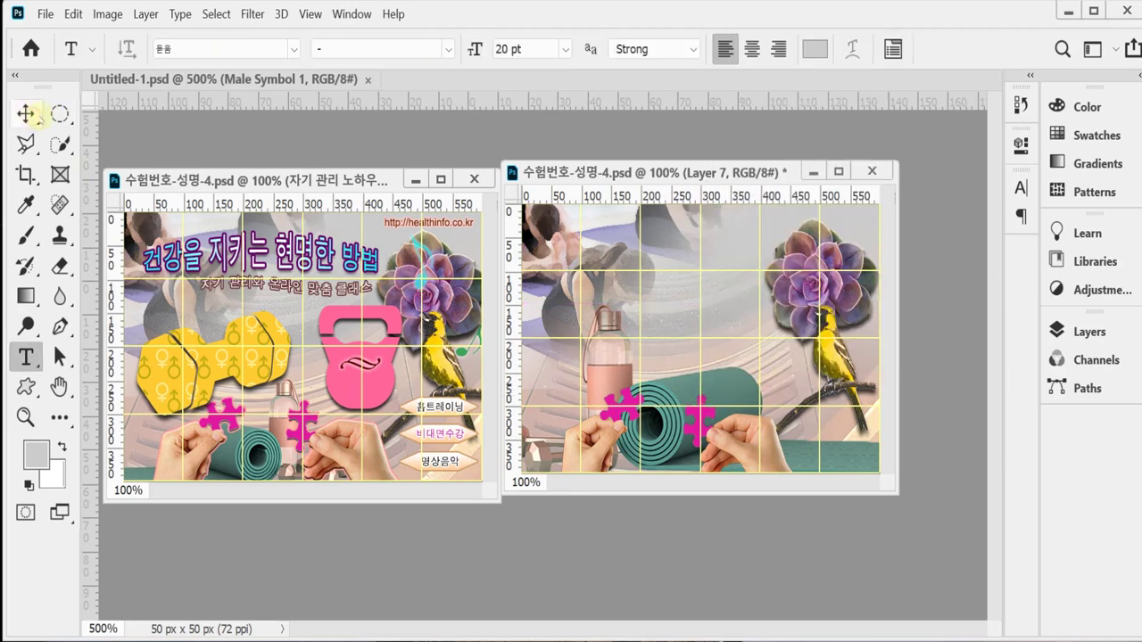
{"action": "left_click", "coordinate": [27, 114]}
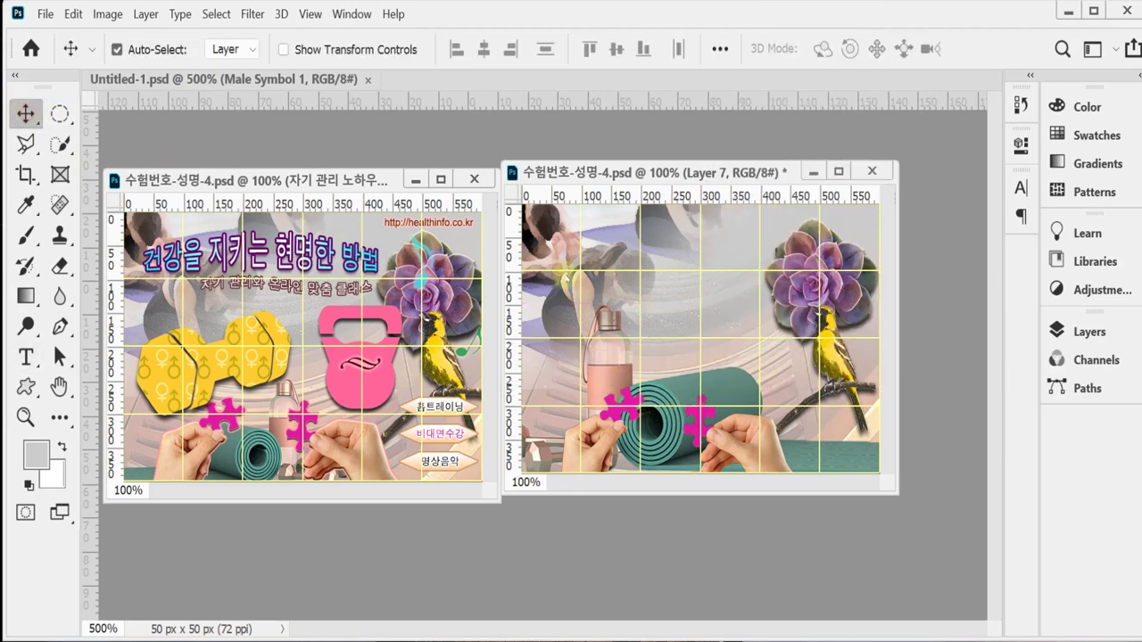
Flip the mat and bottle image horizontally and scale it proportionally to 64% with Free Transform
{"action": "left_click_drag", "start_coordinate": [668, 397], "coordinate": [669, 399]}
{"action": "key", "text": "ctrl+t"}
{"action": "right_click", "coordinate": [669, 399]}
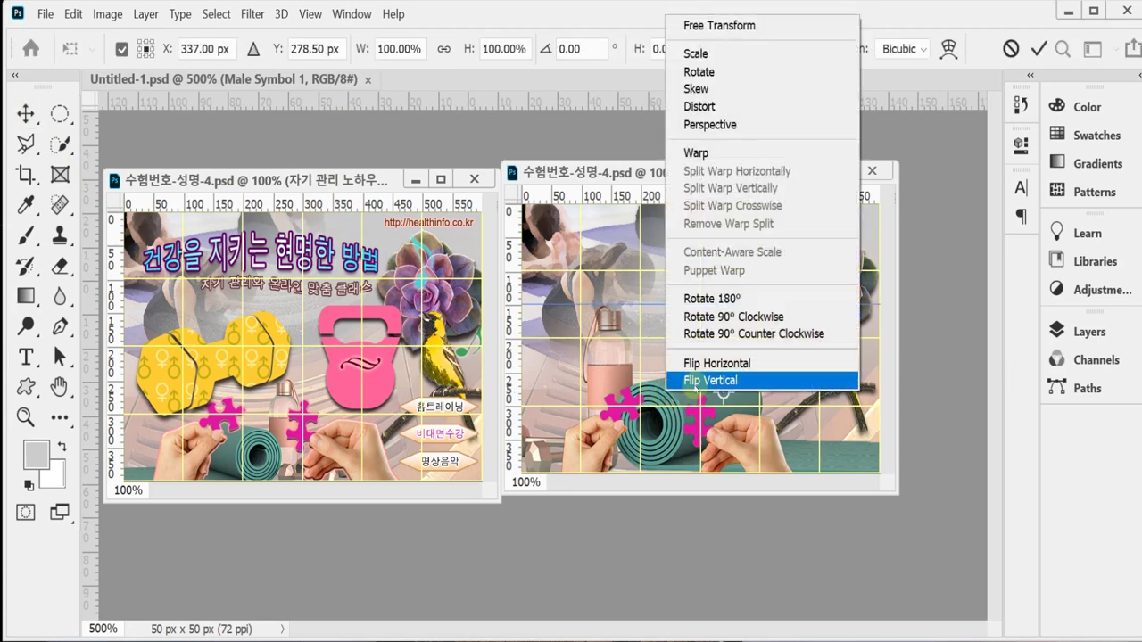
{"action": "left_click", "coordinate": [705, 360]}
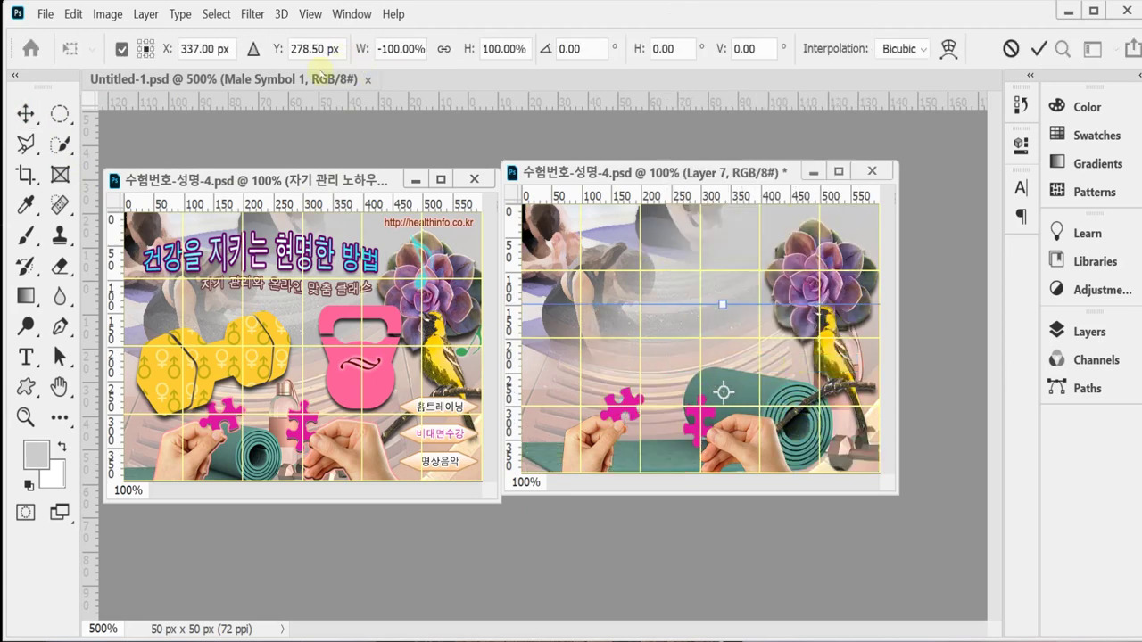
{"action": "left_click", "coordinate": [444, 49]}
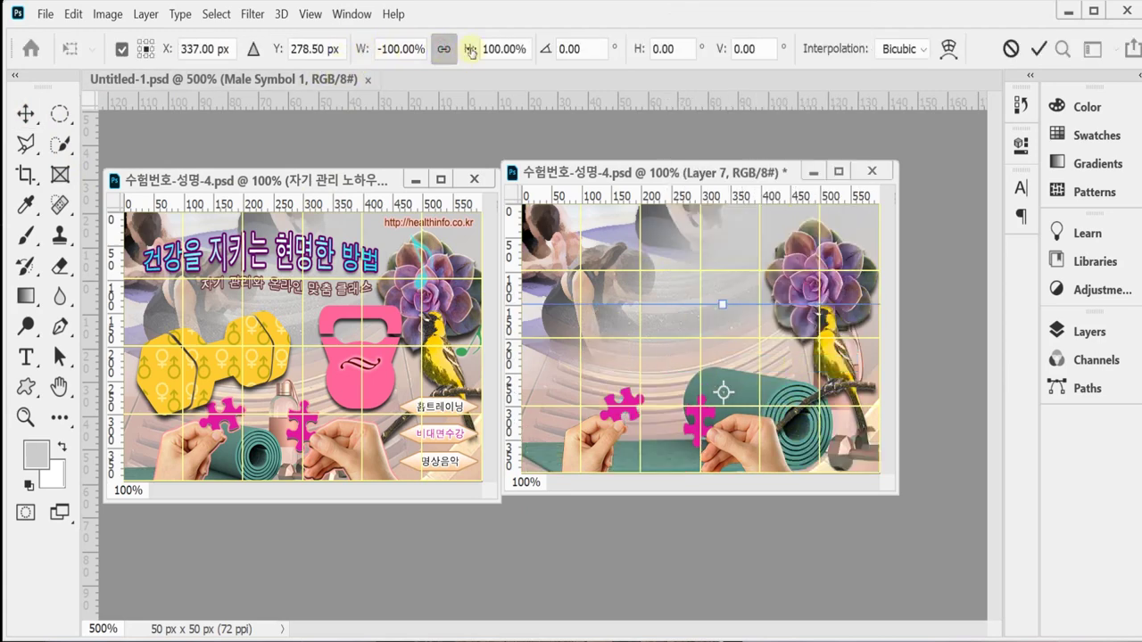
{"action": "left_click_drag", "start_coordinate": [472, 48], "coordinate": [444, 48]}
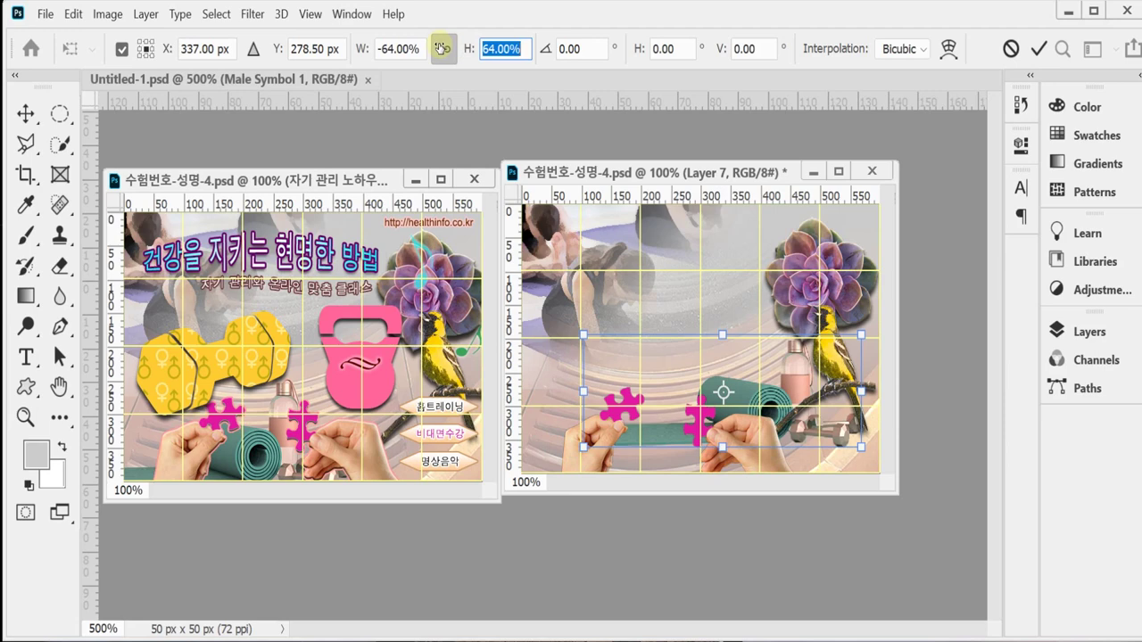
{"action": "key", "text": "Up"}
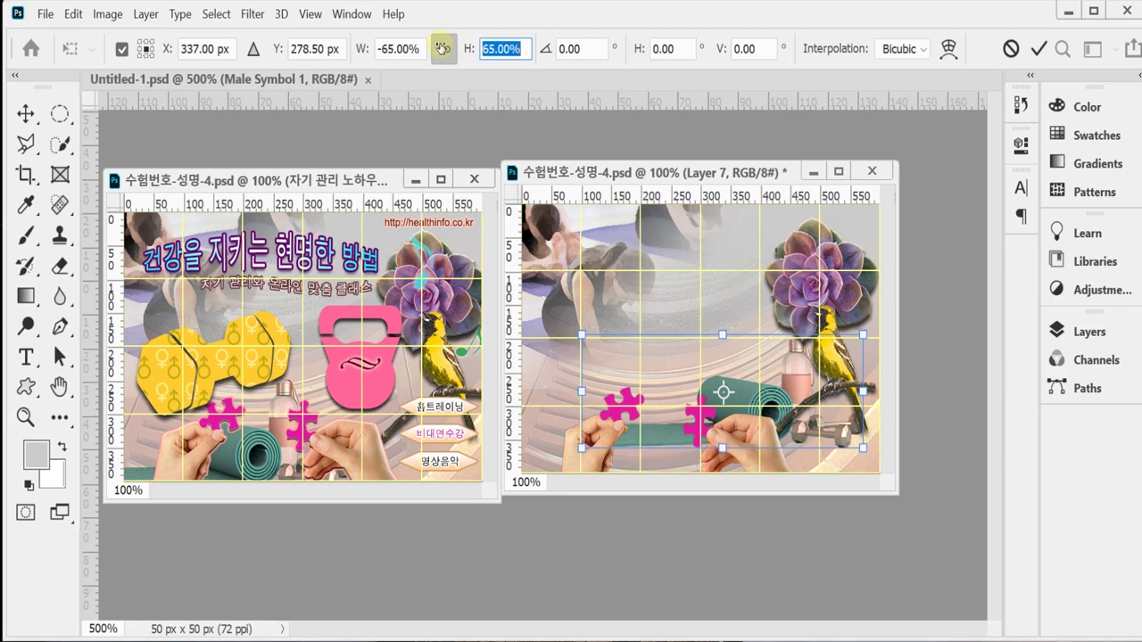
{"action": "key", "text": "Down"}
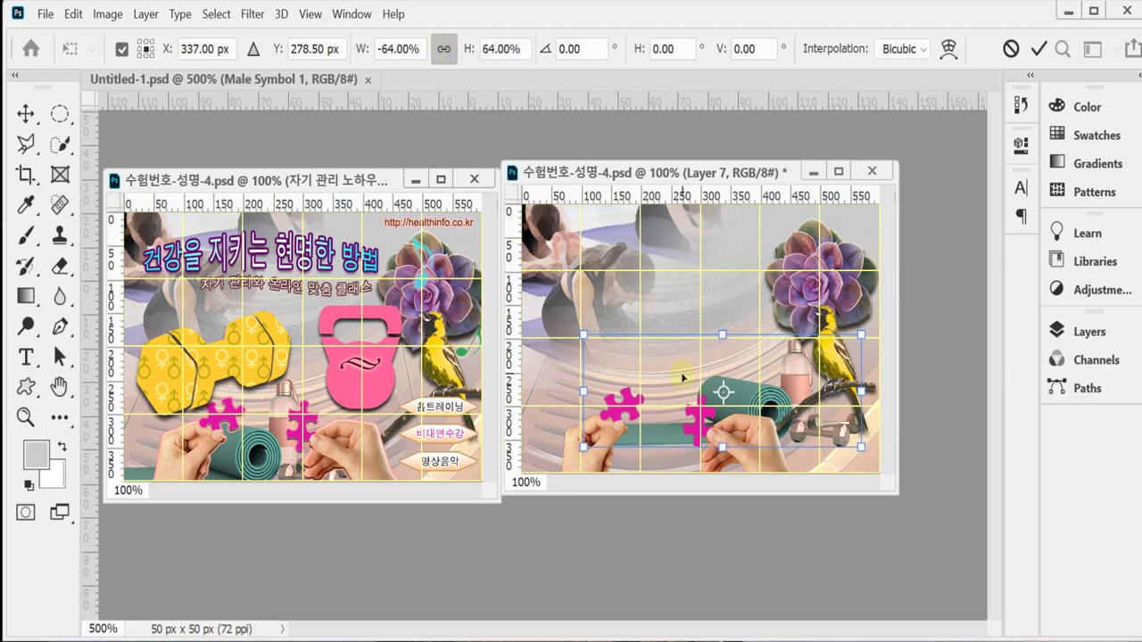
Position the flipped image between the two hands at X 163 px, Y 331.5 px and apply the transformation
{"action": "left_click_drag", "start_coordinate": [854, 367], "coordinate": [670, 442]}
{"action": "key", "text": "Right"}
{"action": "key", "text": "Right"}
{"action": "key", "text": "Right"}
{"action": "key", "text": "Right"}
{"action": "key", "text": "Right"}
{"action": "key", "text": "Right"}
{"action": "key", "text": "Right"}
{"action": "key", "text": "Right"}
{"action": "key", "text": "Right"}
{"action": "key", "text": "Right"}
{"action": "key", "text": "Right"}
{"action": "key", "text": "Right"}
{"action": "key", "text": "Right"}
{"action": "key", "text": "Right"}
{"action": "key", "text": "Up"}
{"action": "key", "text": "Up"}
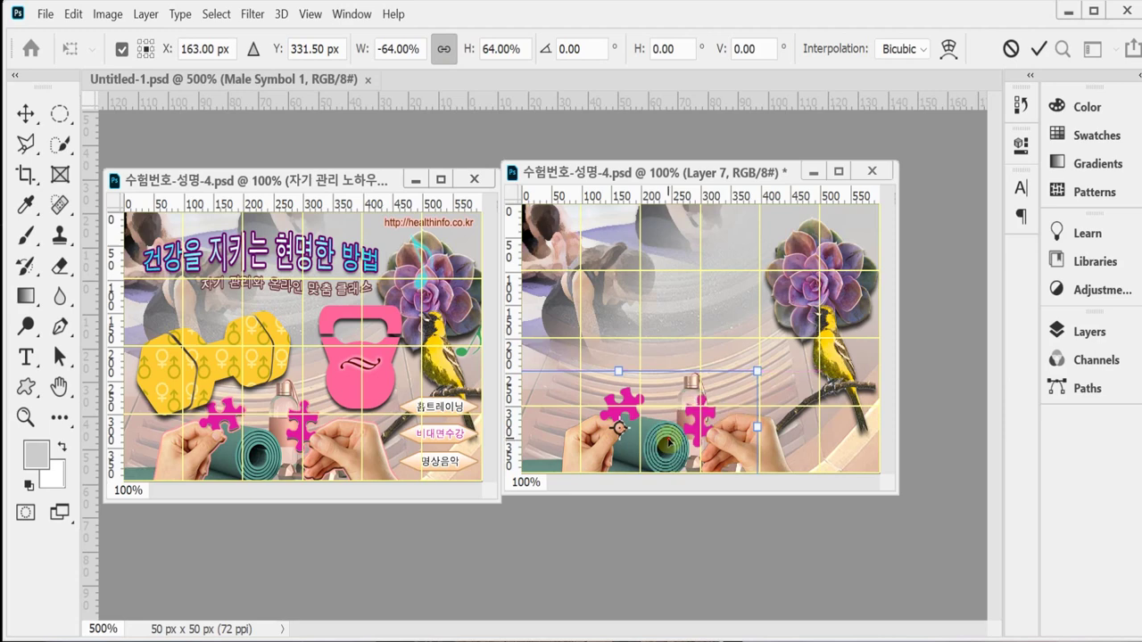
{"action": "key", "text": "Return"}
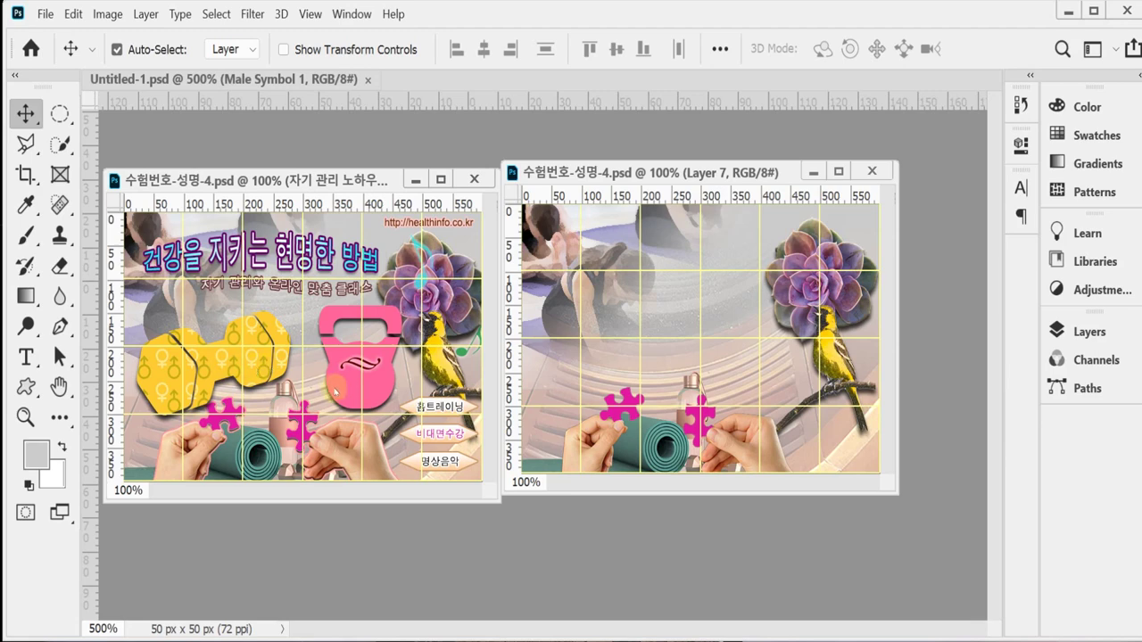
Examine the yellow patterned dumbbell and the pink kettlebell shape layers in the finished reference document
{"action": "left_click", "coordinate": [260, 367]}
{"action": "left_click", "coordinate": [261, 369]}
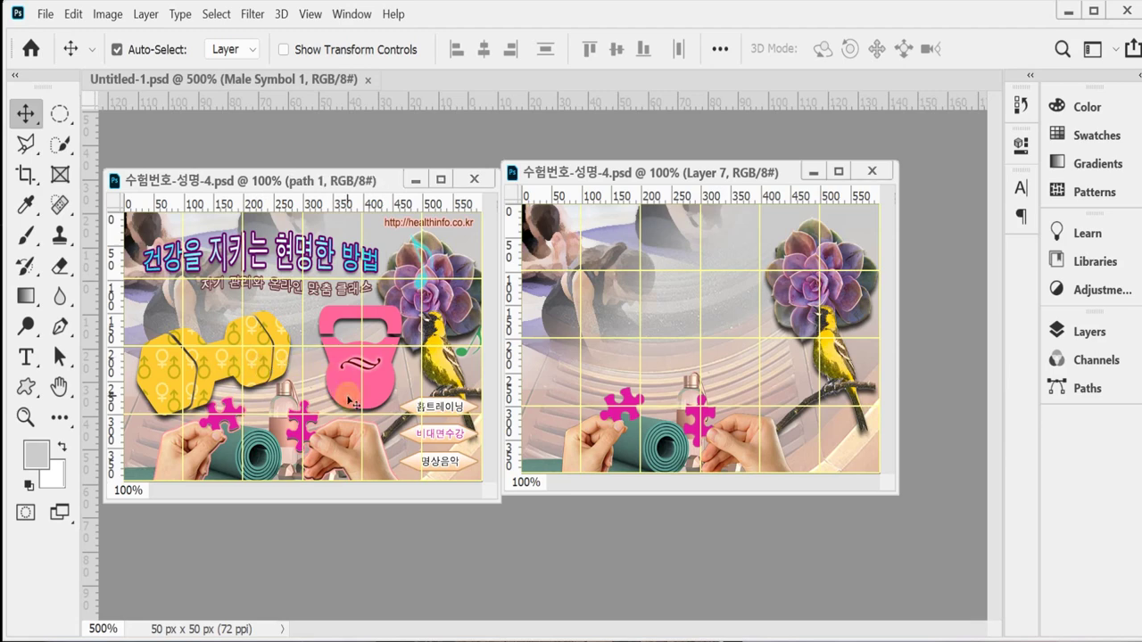
{"action": "left_click", "coordinate": [267, 369]}
{"action": "left_click", "coordinate": [347, 385]}
{"action": "left_click", "coordinate": [348, 388]}
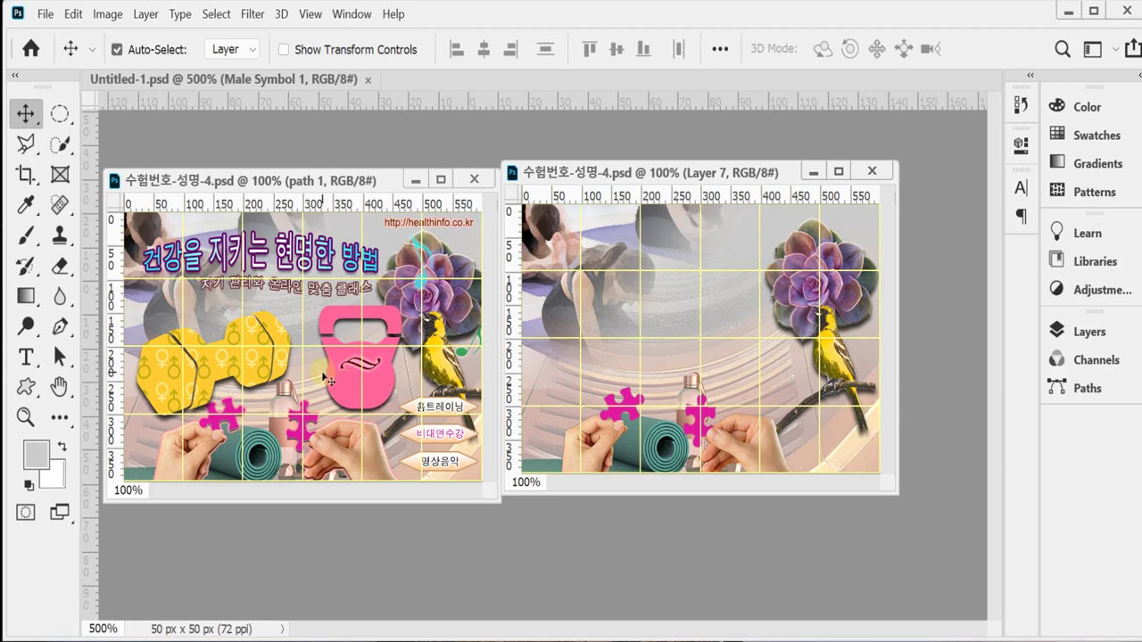
{"action": "left_click", "coordinate": [263, 366]}
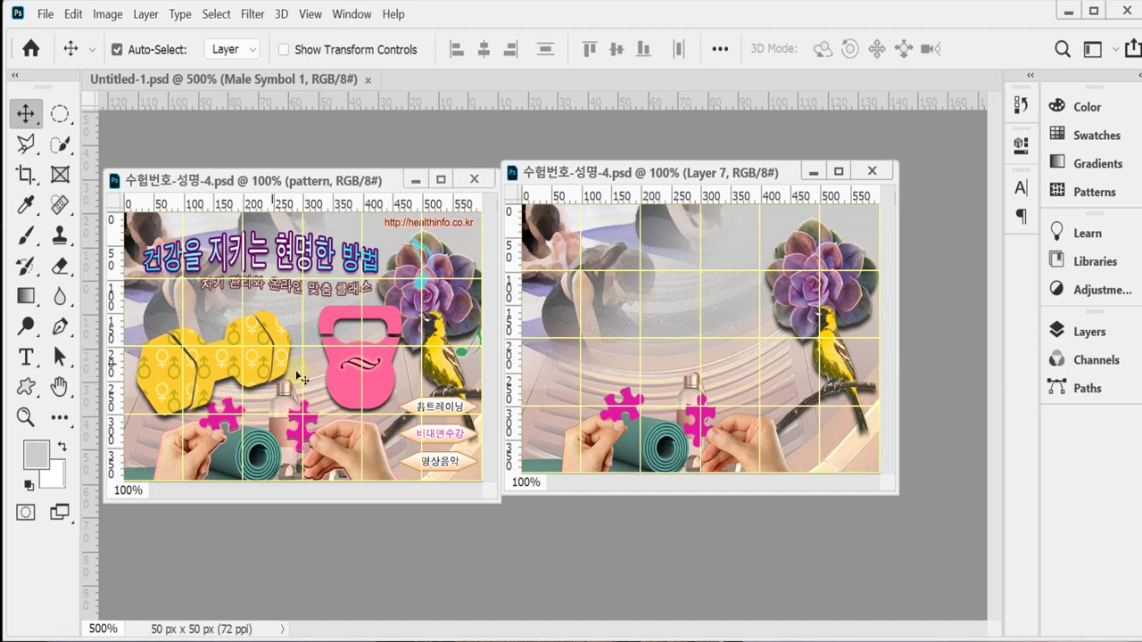
{"action": "left_click", "coordinate": [373, 387]}
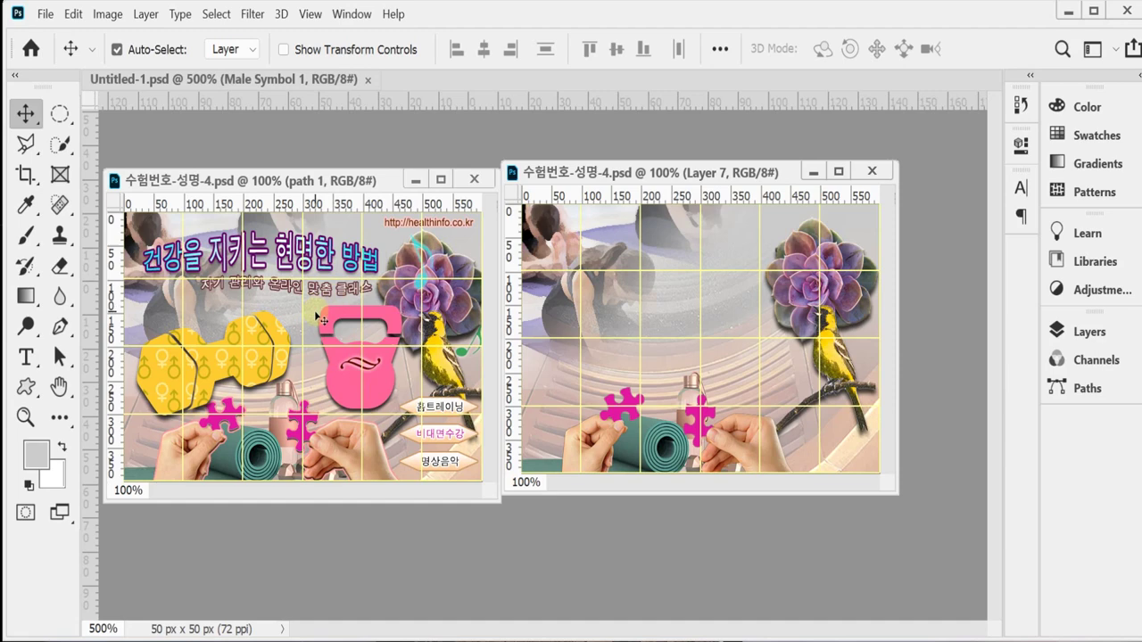
{"action": "left_click", "coordinate": [383, 332]}
Activate the Custom Shape Tool, heighten the reference document's window and zoom to 300% on the pink kettlebell
{"action": "left_click", "coordinate": [27, 385]}
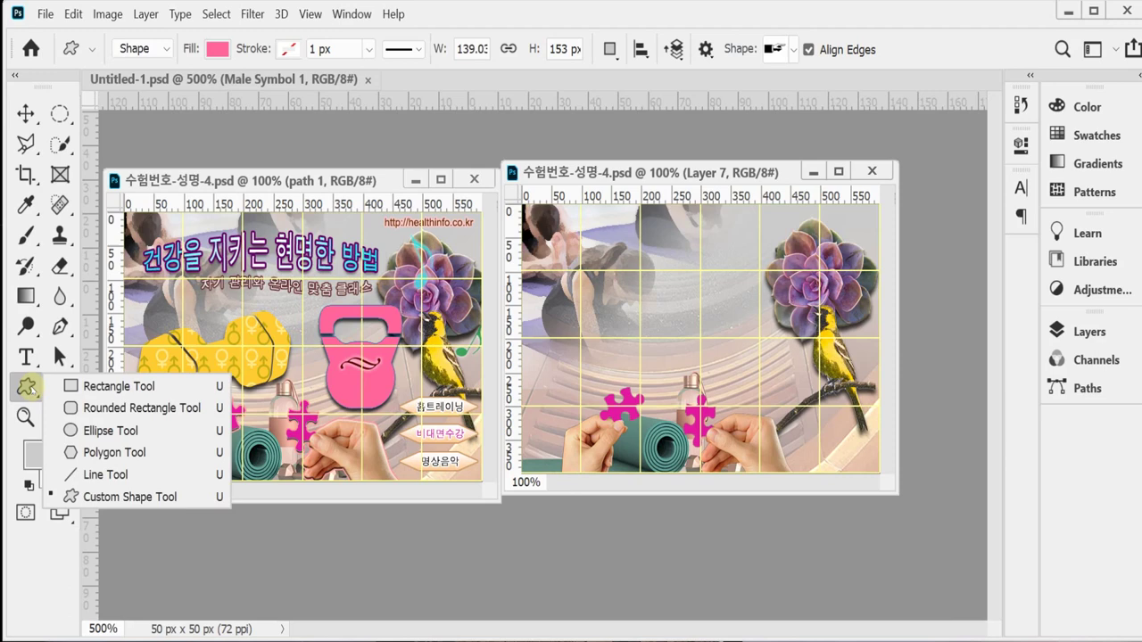
{"action": "left_click", "coordinate": [27, 386]}
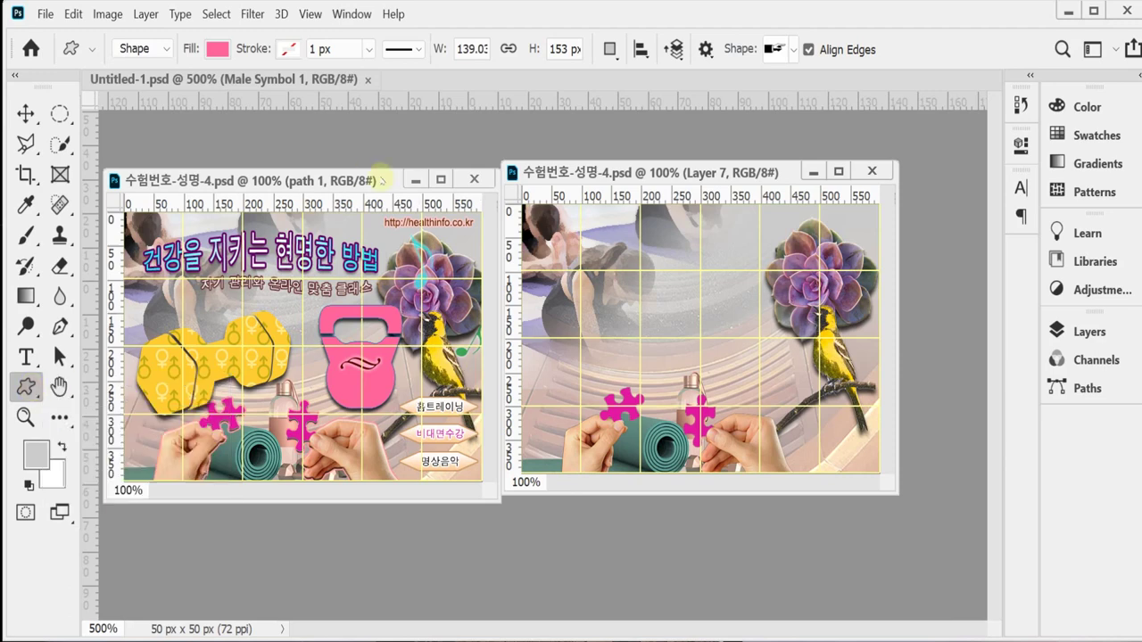
{"action": "scroll", "coordinate": [357, 367], "scroll_direction": "up", "scroll_amount": 2}
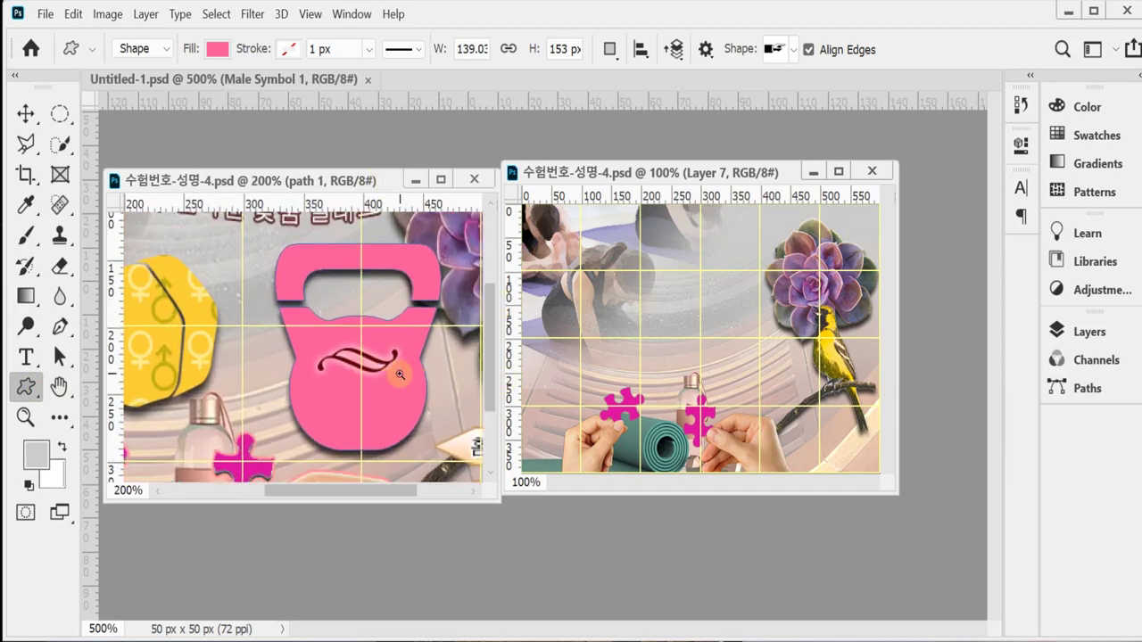
{"action": "left_click_drag", "start_coordinate": [352, 502], "coordinate": [352, 596]}
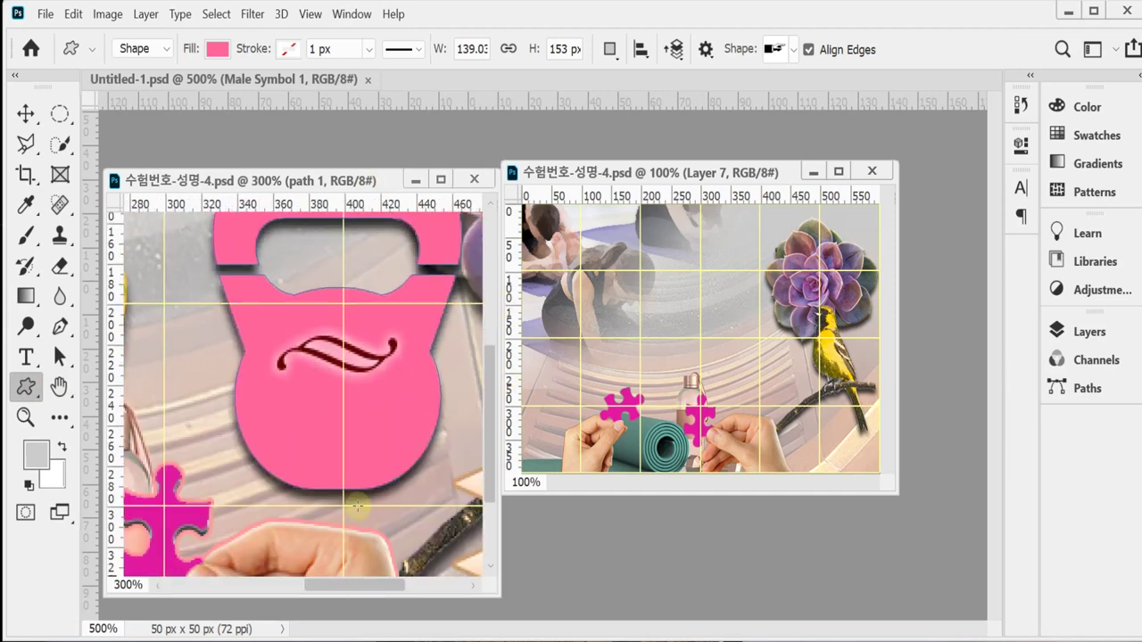
{"action": "left_click_drag", "start_coordinate": [282, 407], "coordinate": [290, 384]}
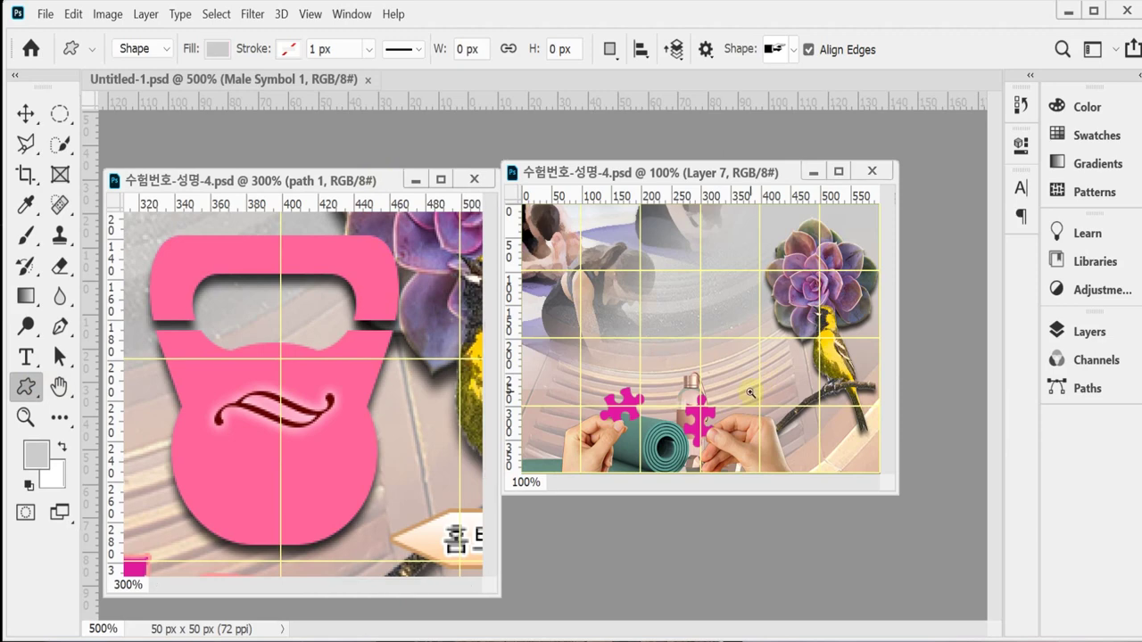
Zoom the working document to 200% over the kettlebell's empty area and heighten its window to match the reference
{"action": "left_click", "coordinate": [750, 392], "text": "alt"}
{"action": "left_click", "coordinate": [750, 393], "text": "alt"}
{"action": "left_click", "coordinate": [713, 386]}
{"action": "left_click", "coordinate": [714, 388]}
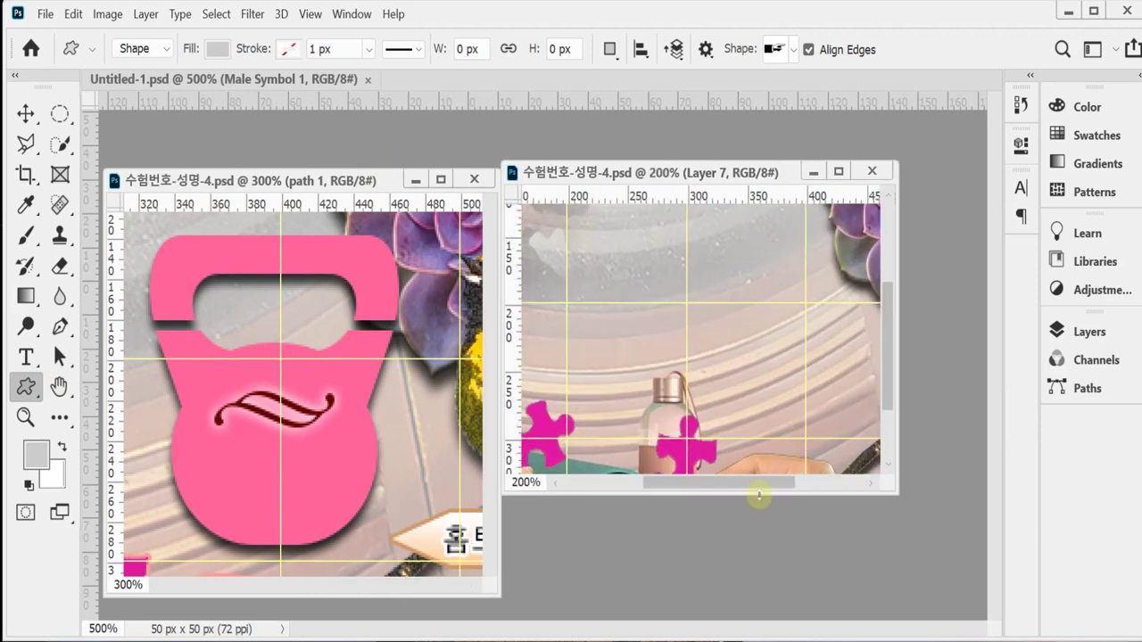
{"action": "left_click_drag", "start_coordinate": [757, 493], "coordinate": [776, 600]}
{"action": "left_click_drag", "start_coordinate": [839, 246], "coordinate": [672, 412]}
{"action": "left_click_drag", "start_coordinate": [758, 350], "coordinate": [887, 287]}
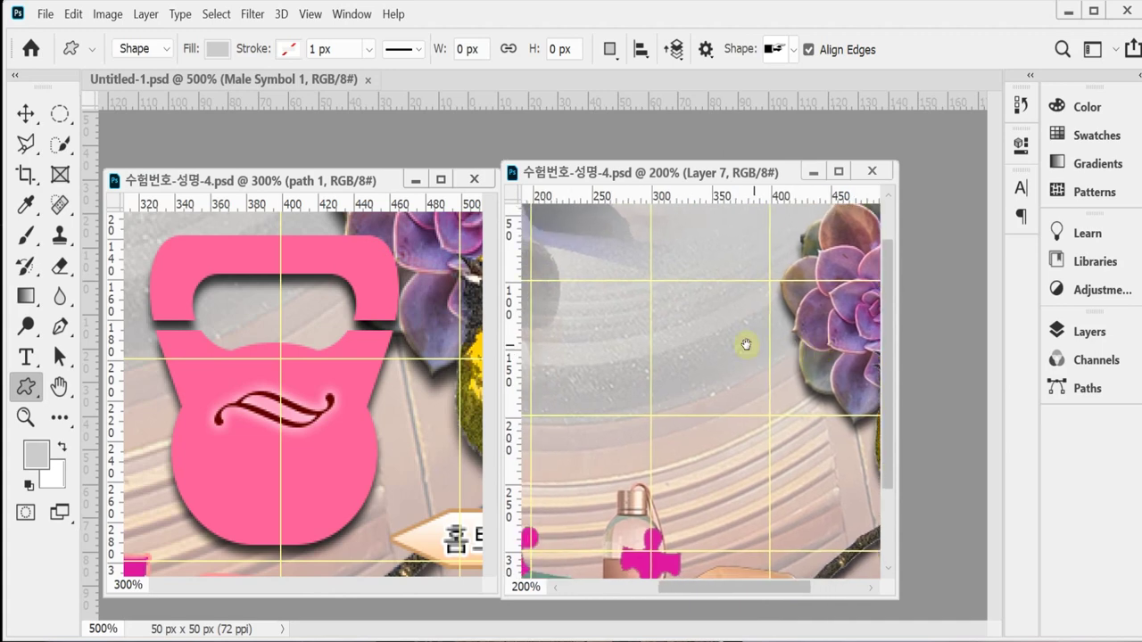
{"action": "left_click_drag", "start_coordinate": [744, 345], "coordinate": [751, 348]}
{"action": "left_click_drag", "start_coordinate": [667, 171], "coordinate": [677, 171]}
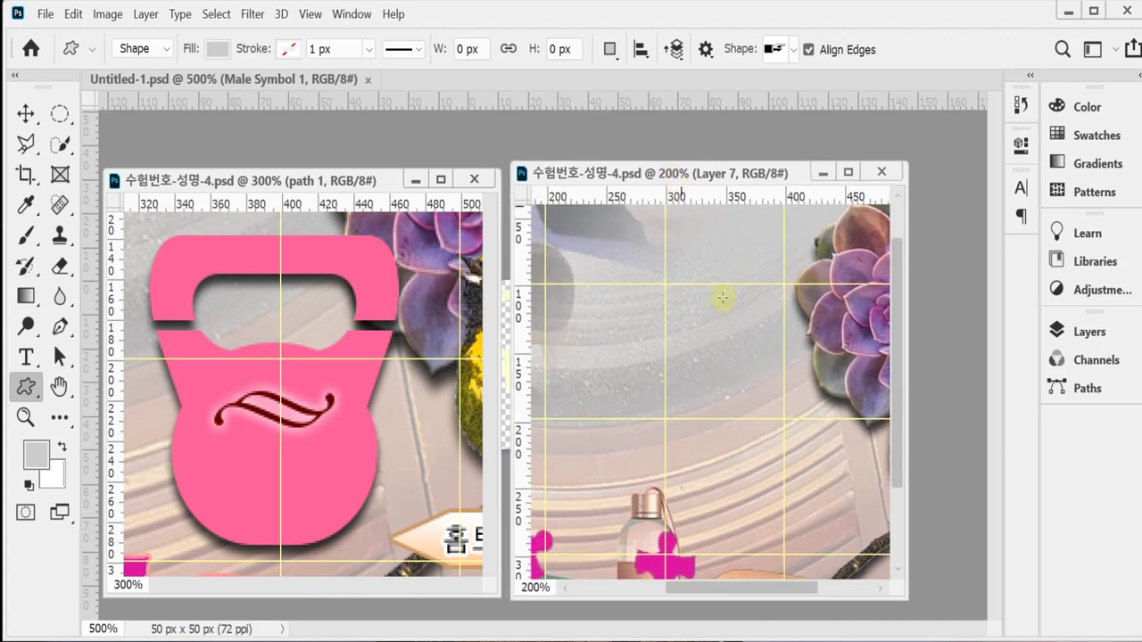
{"action": "left_click_drag", "start_coordinate": [603, 174], "coordinate": [595, 173]}
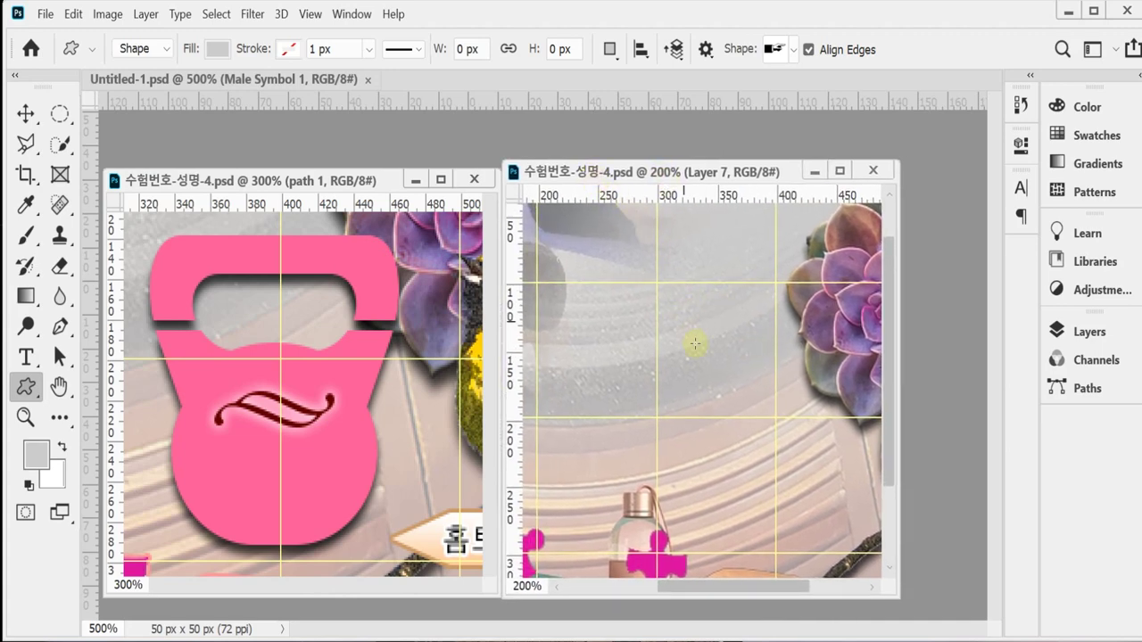
{"action": "left_click", "coordinate": [359, 392]}
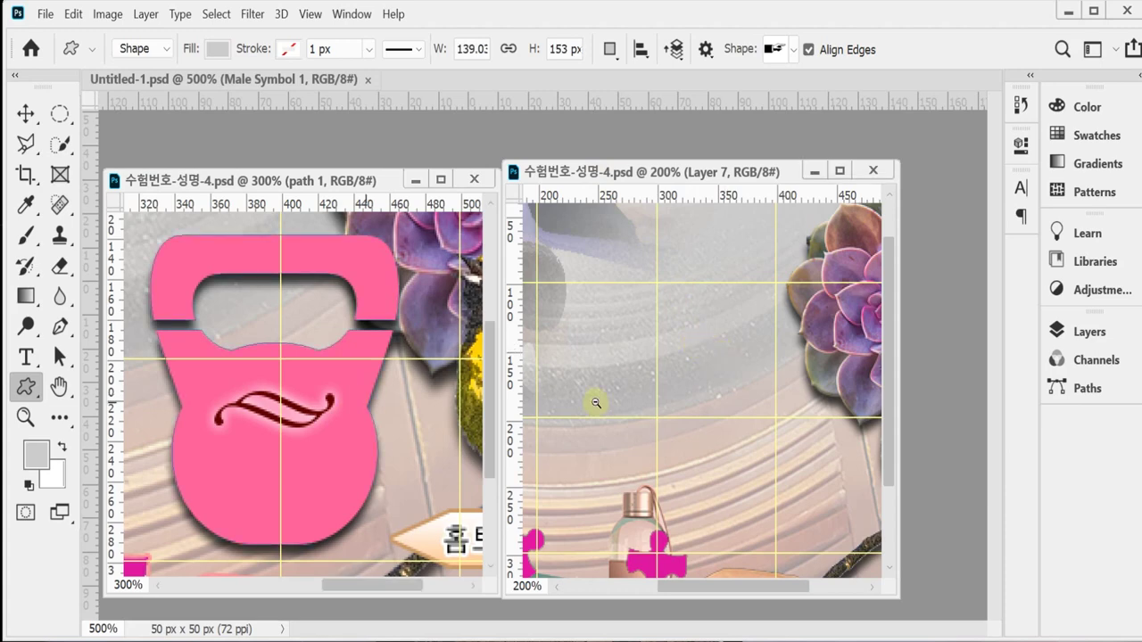
Draw a rounded rectangle shape with 60 px corner radius, about 119 × 93 px, as the kettlebell's base, matching the reference at 200% zoom
{"action": "left_click", "coordinate": [326, 412], "text": "alt"}
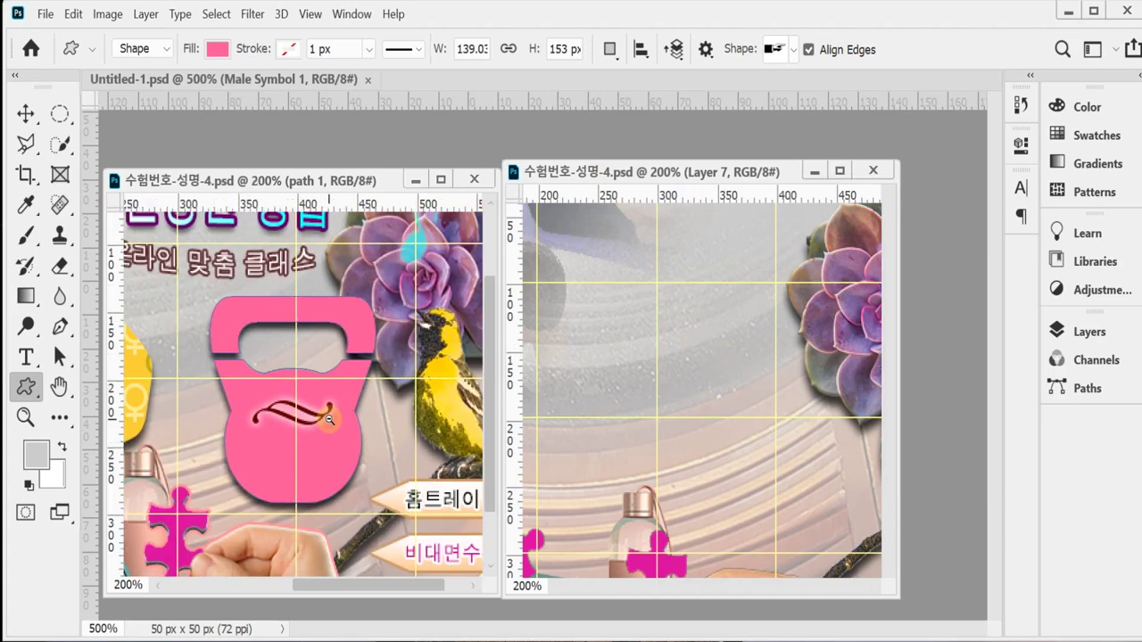
{"action": "left_click_drag", "start_coordinate": [365, 397], "coordinate": [373, 365]}
{"action": "left_click", "coordinate": [680, 321]}
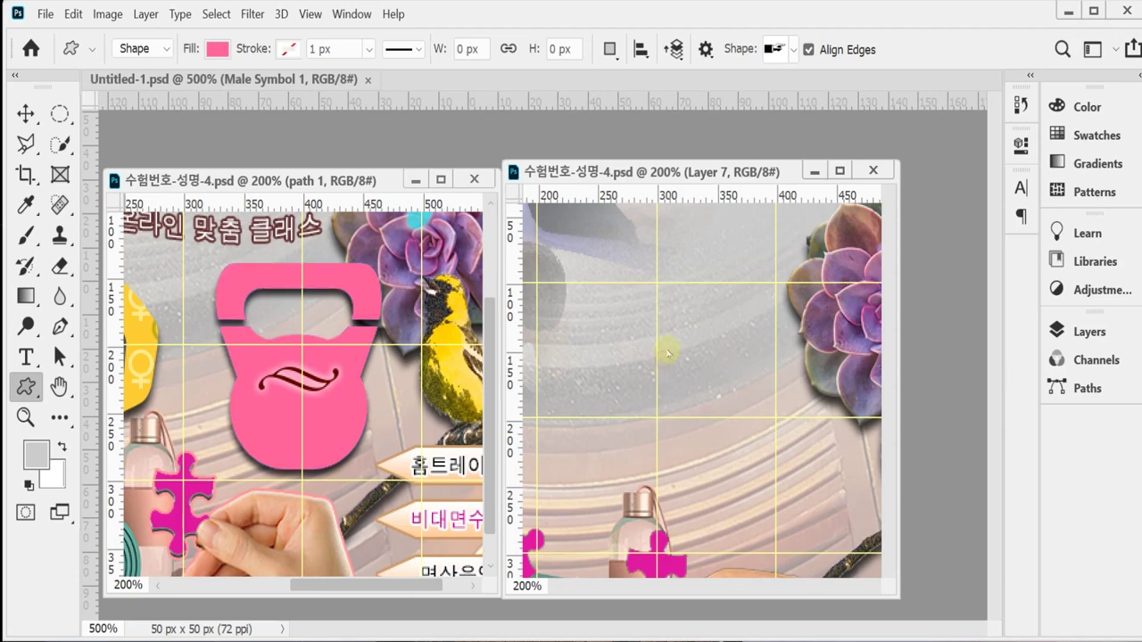
{"action": "left_click_drag", "start_coordinate": [680, 321], "coordinate": [675, 342]}
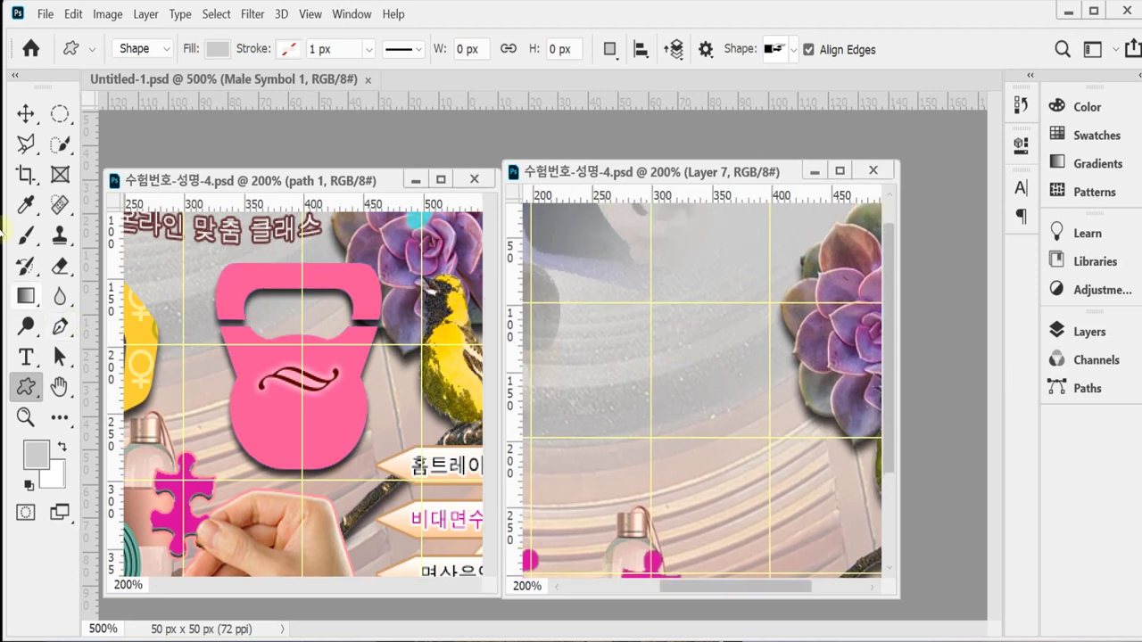
{"action": "right_click", "coordinate": [25, 385]}
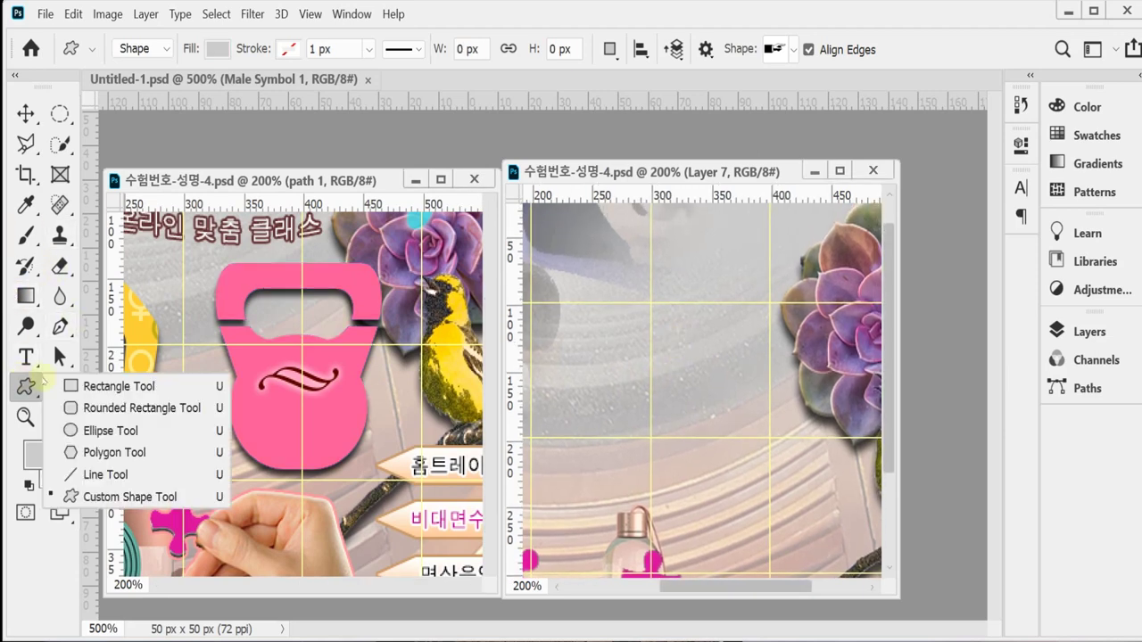
{"action": "left_click", "coordinate": [142, 408]}
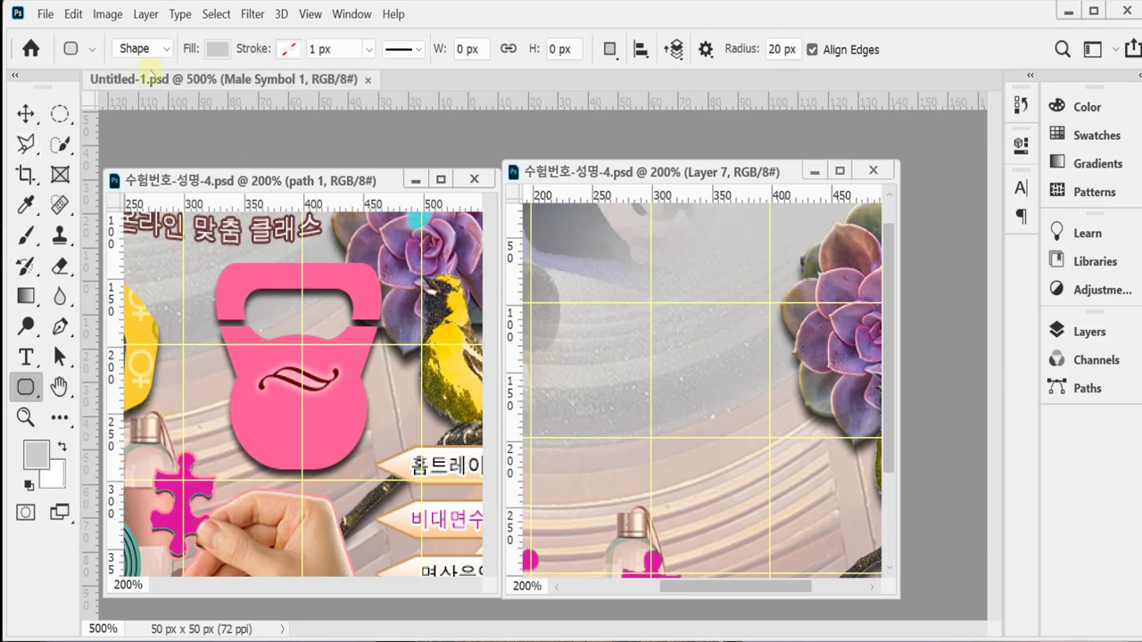
{"action": "left_click", "coordinate": [134, 49]}
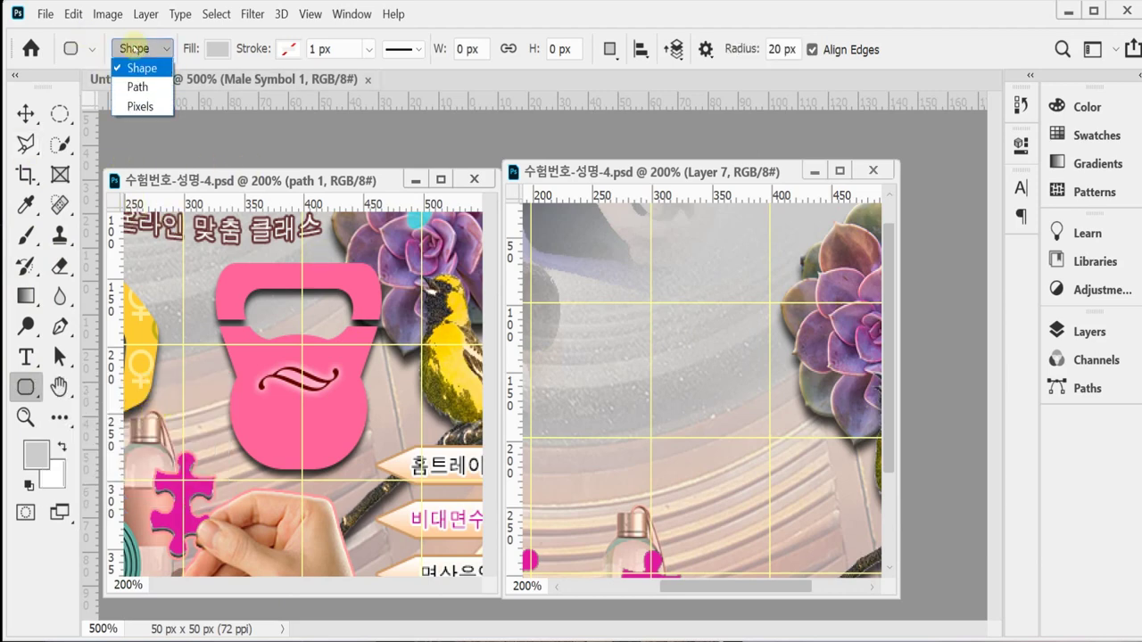
{"action": "left_click", "coordinate": [139, 70]}
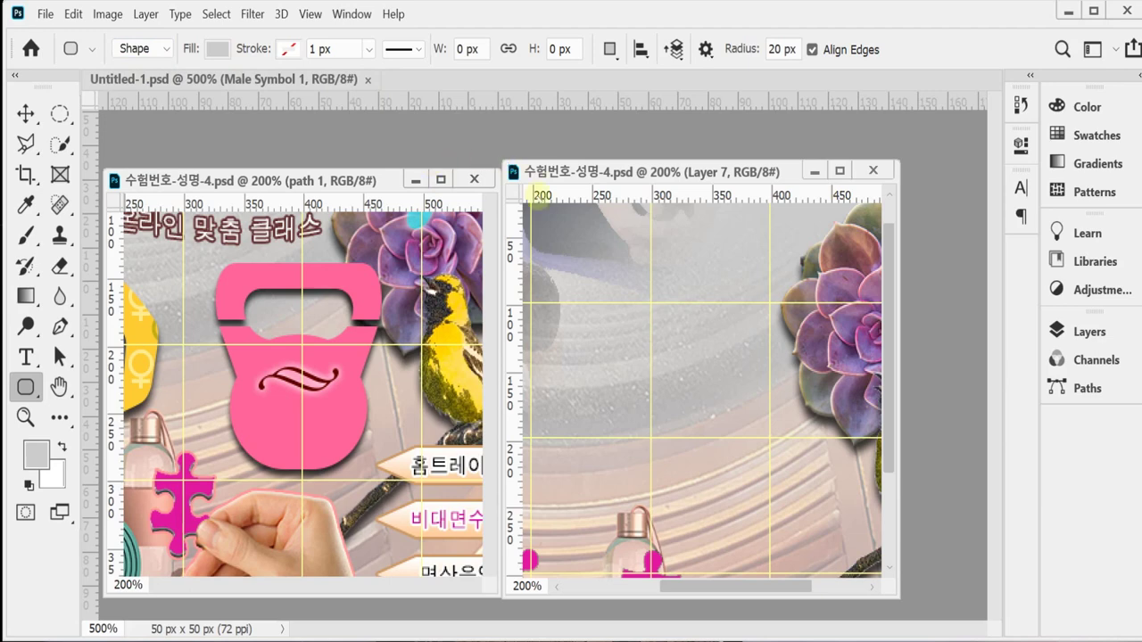
{"action": "left_click", "coordinate": [740, 51]}
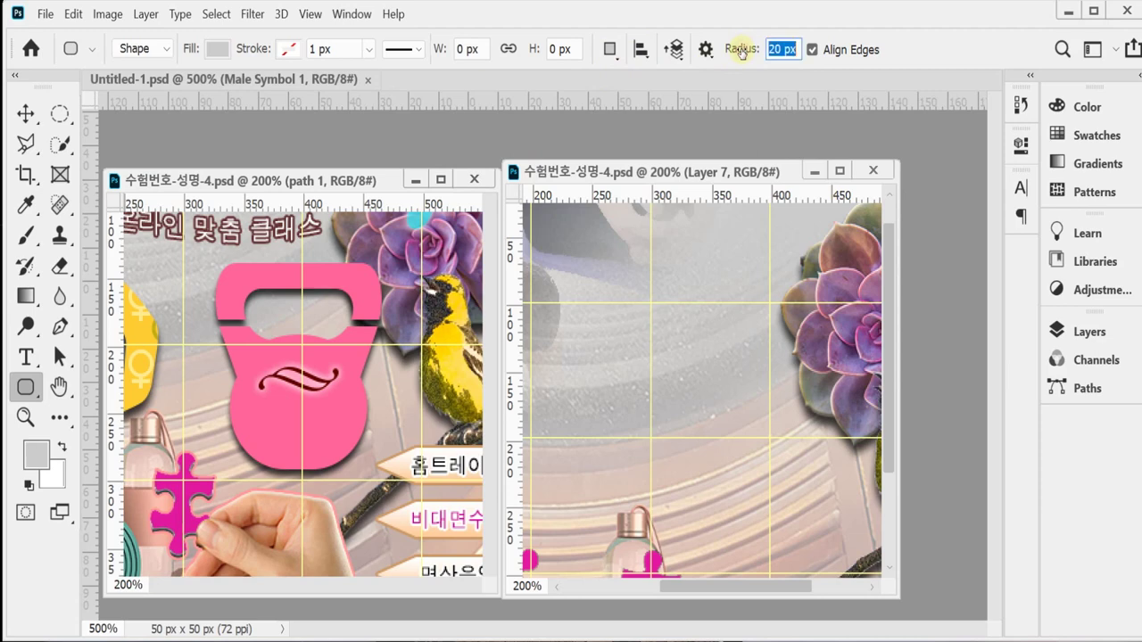
{"action": "type", "text": "60"}
{"action": "key", "text": "Return"}
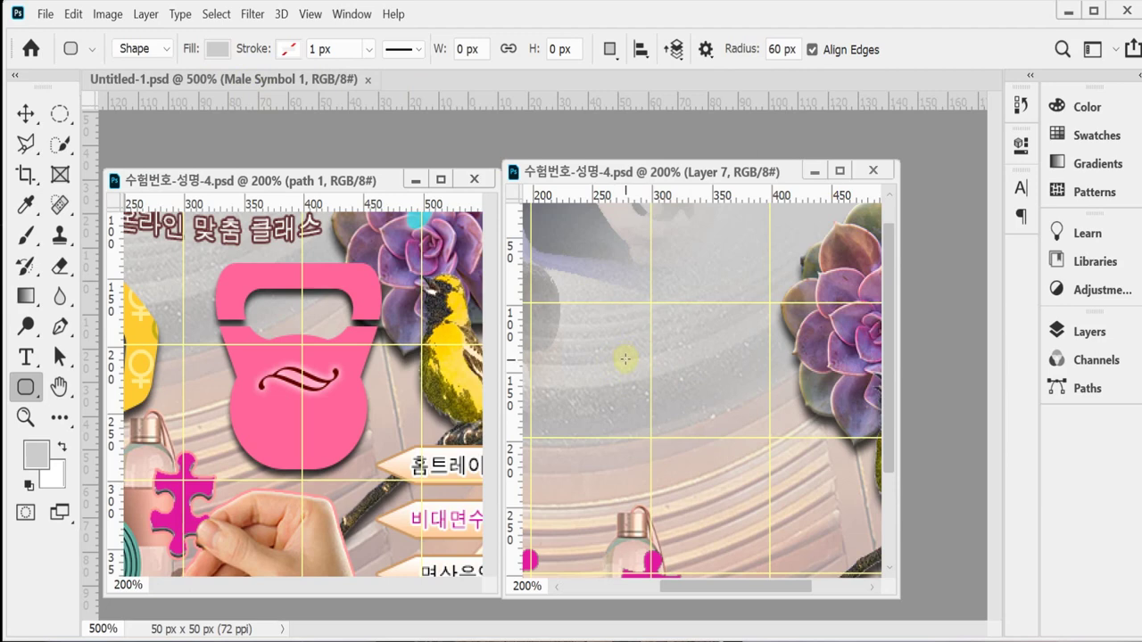
{"action": "left_click_drag", "start_coordinate": [625, 350], "coordinate": [765, 476]}
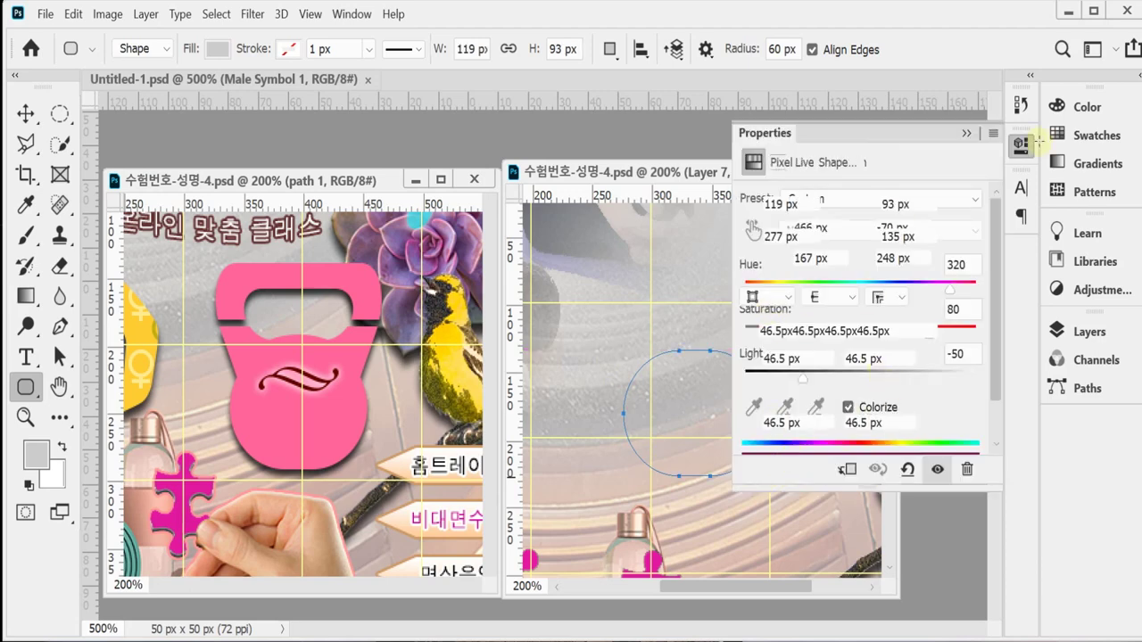
Fill the rounded rectangle shape layer with the pink colour f69
{"action": "left_click", "coordinate": [1088, 331]}
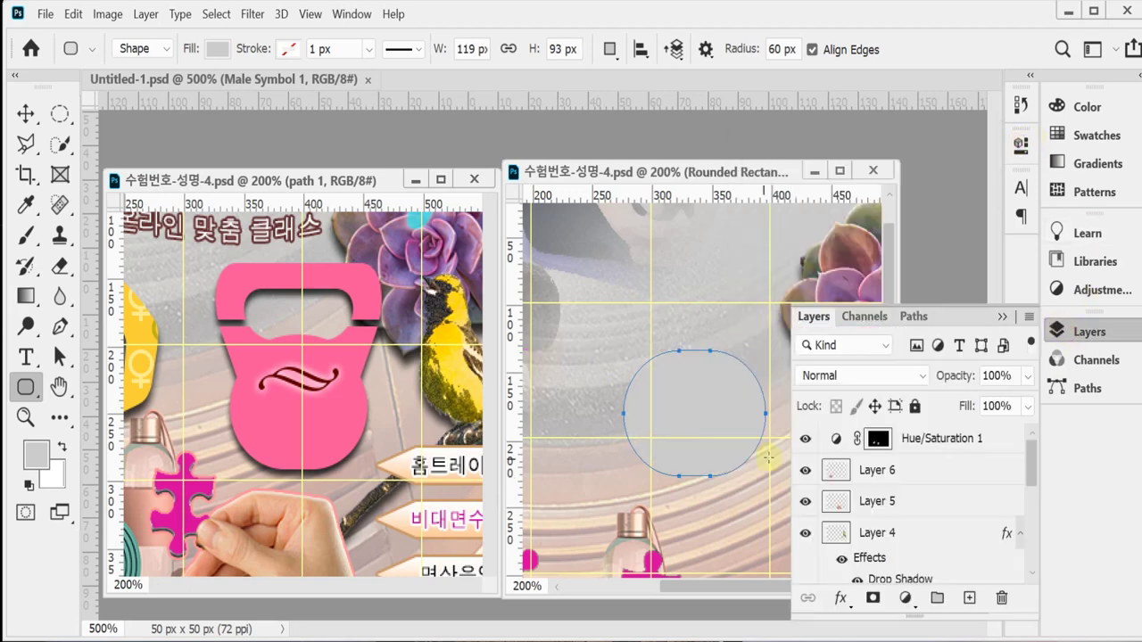
{"action": "scroll", "coordinate": [969, 486], "scroll_direction": "down", "scroll_amount": 5}
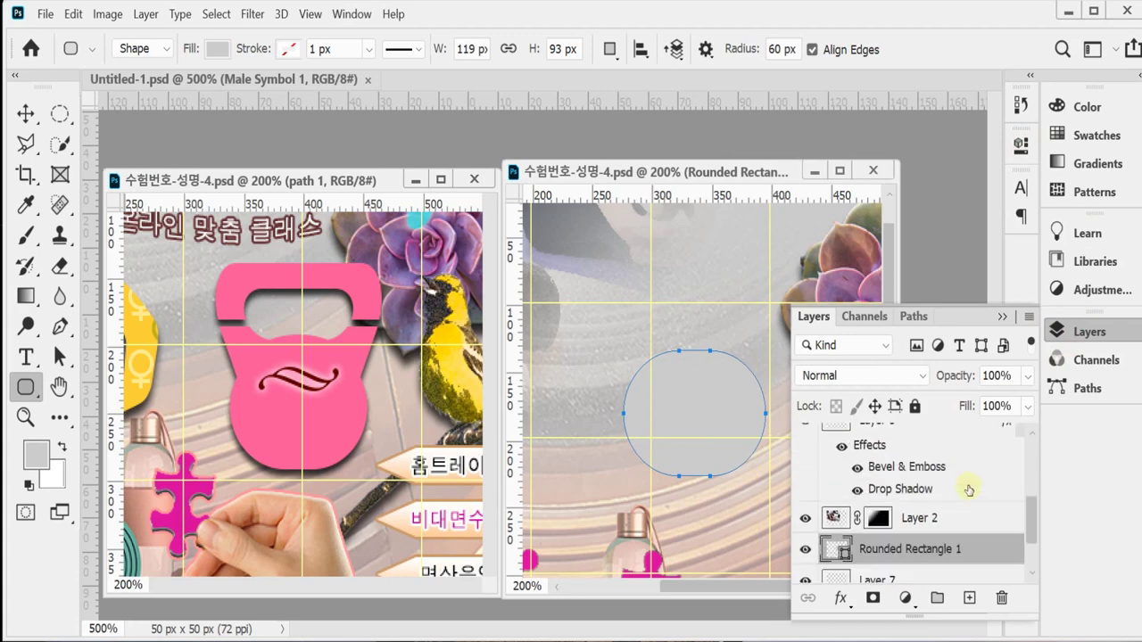
{"action": "scroll", "coordinate": [969, 489], "scroll_direction": "down", "scroll_amount": 1}
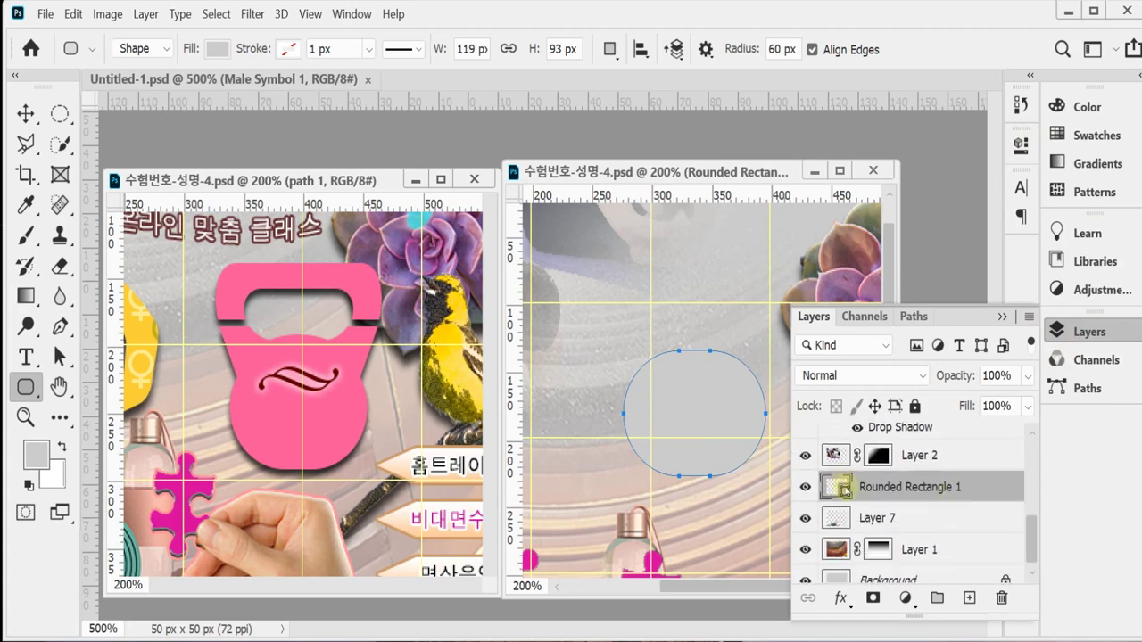
{"action": "double_click", "coordinate": [830, 484]}
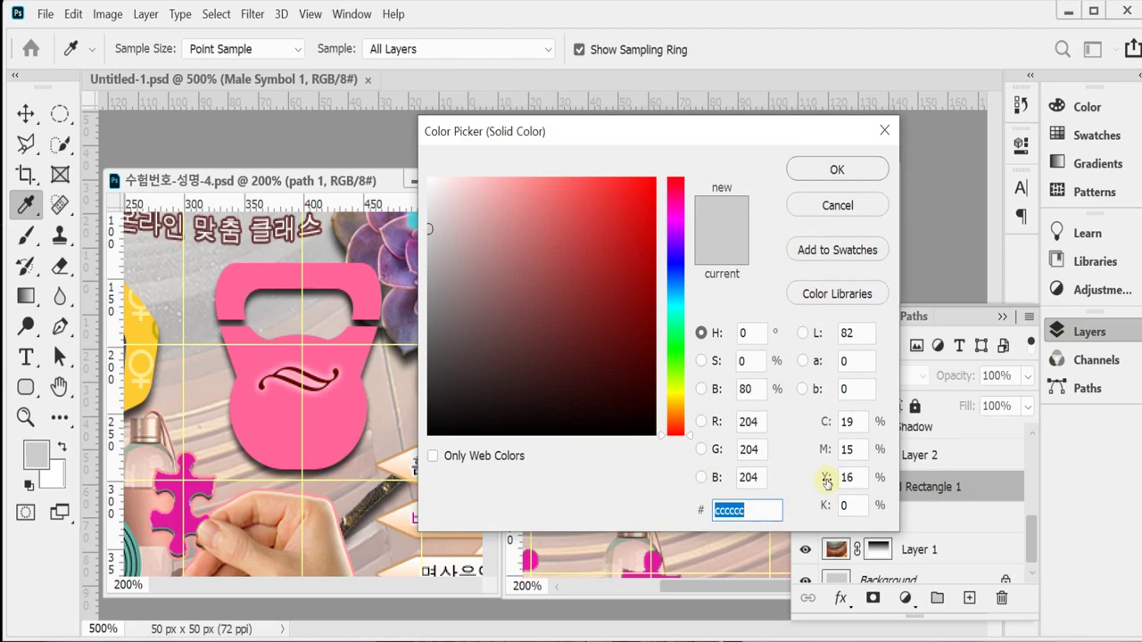
{"action": "type", "text": "f69"}
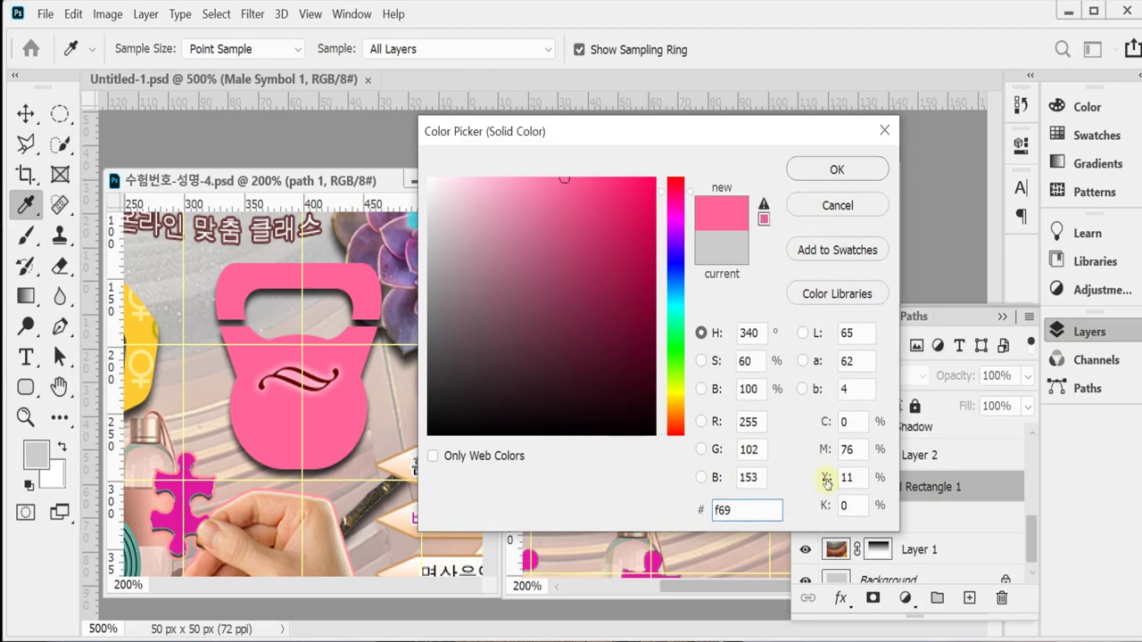
{"action": "key", "text": "Return"}
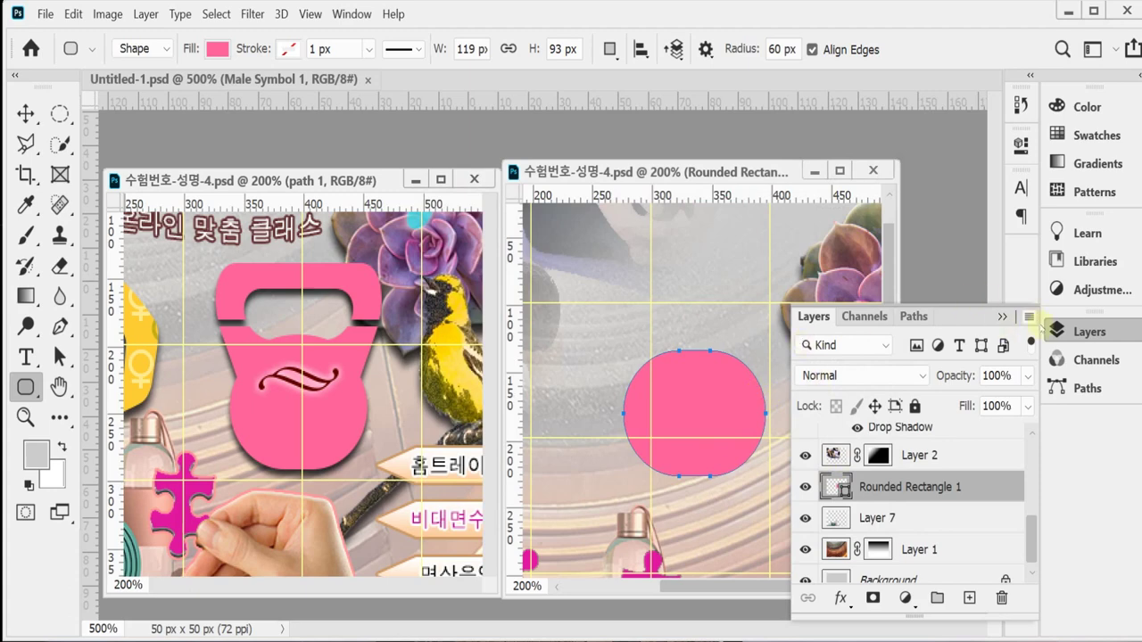
{"action": "left_click", "coordinate": [1079, 331]}
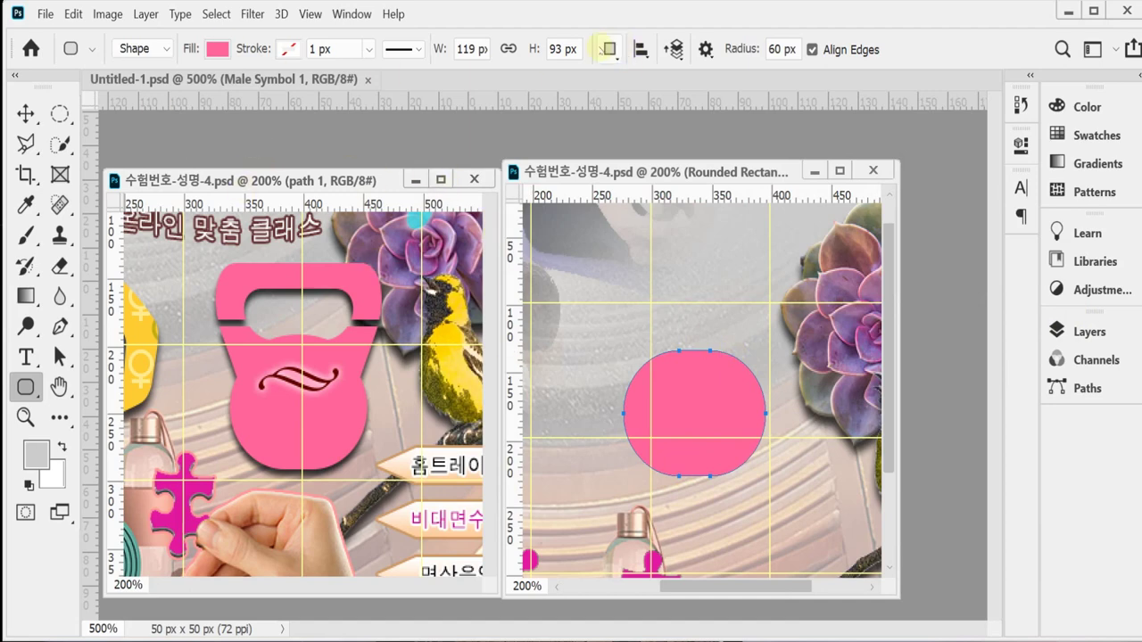
Examine the path operation options for combining shapes and the rounded rectangle's layer in the layer stack
{"action": "left_click", "coordinate": [601, 49]}
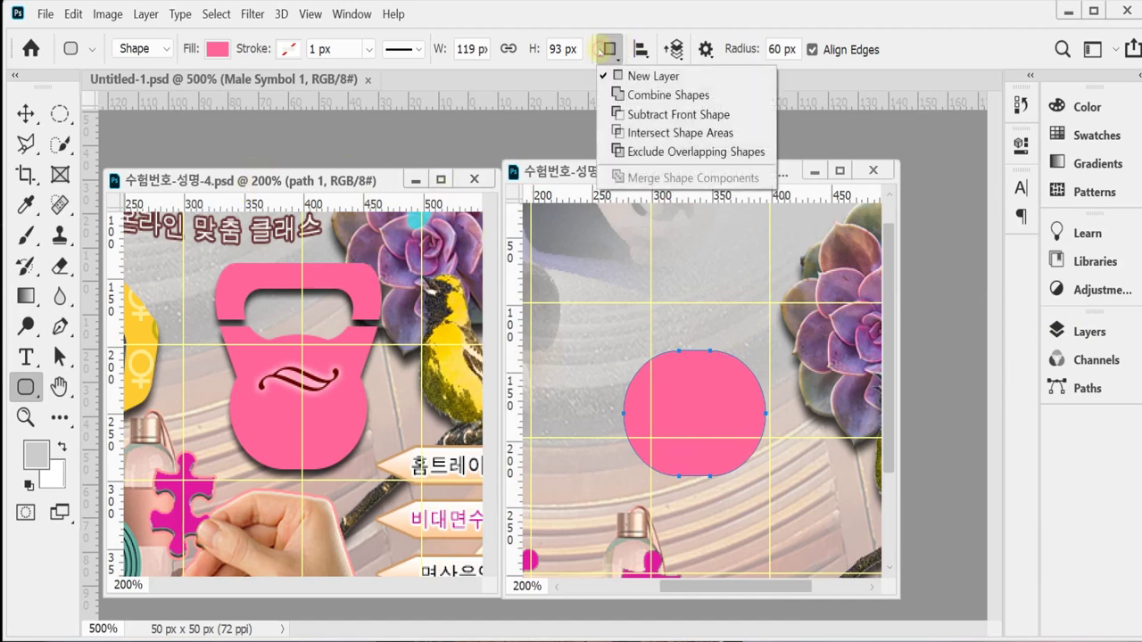
{"action": "left_click", "coordinate": [654, 77]}
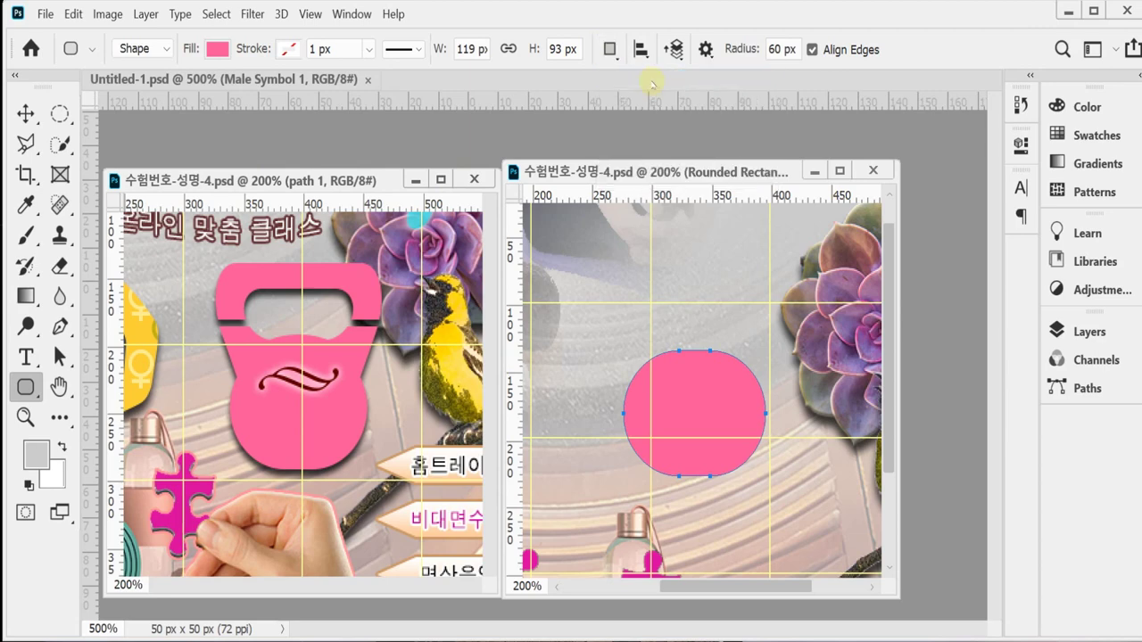
{"action": "left_click", "coordinate": [1065, 331]}
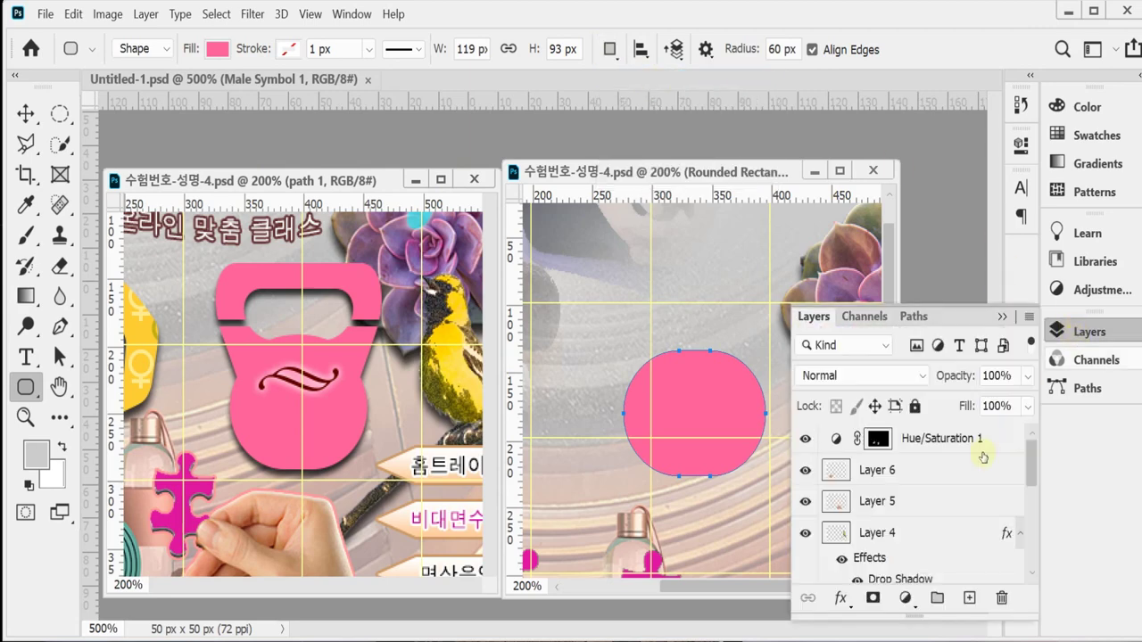
{"action": "scroll", "coordinate": [953, 504], "scroll_direction": "down", "scroll_amount": 6}
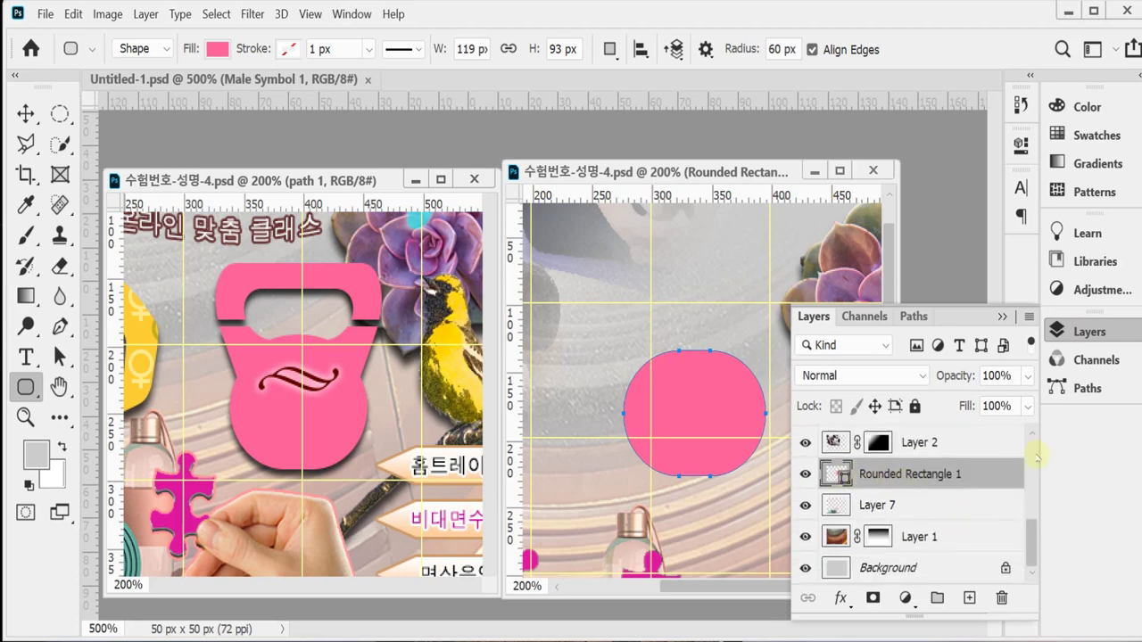
{"action": "left_click", "coordinate": [1082, 325]}
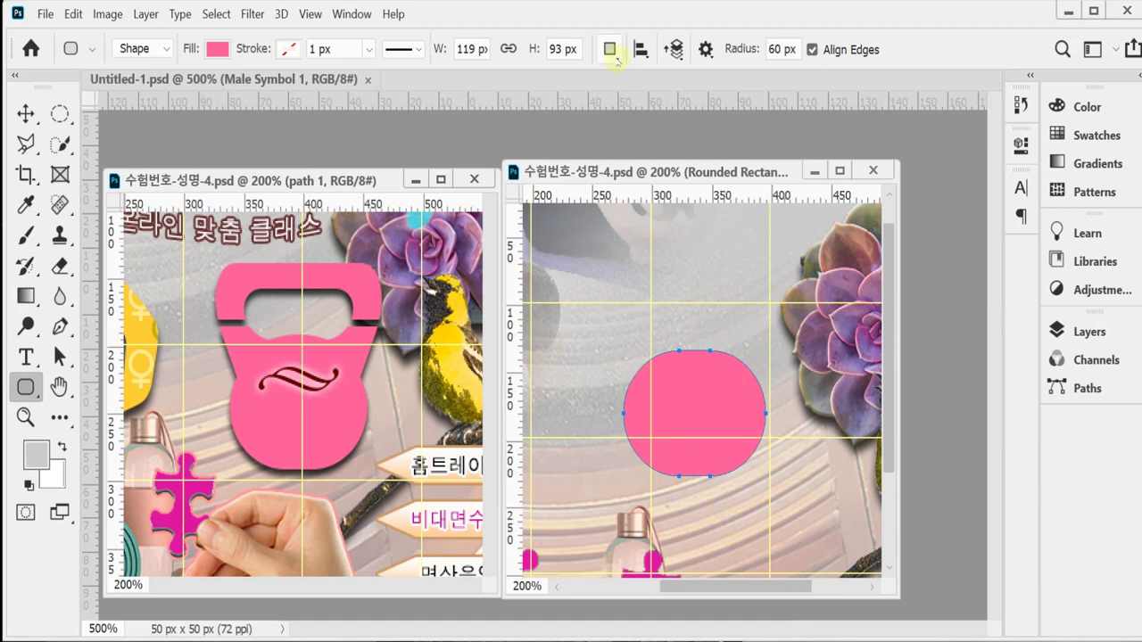
{"action": "left_click", "coordinate": [610, 50]}
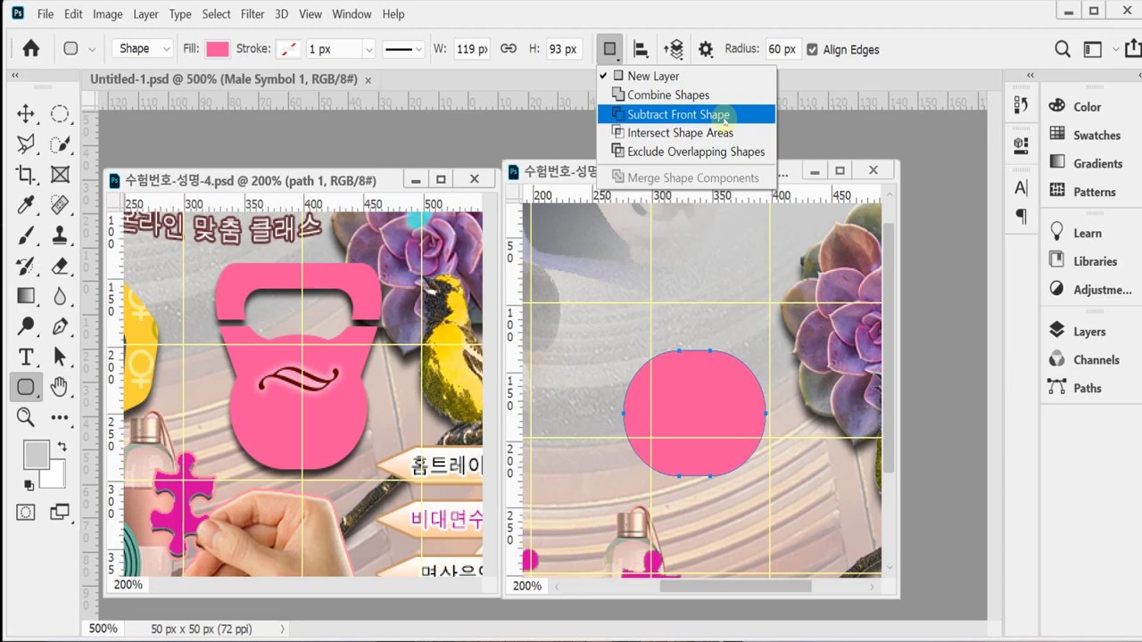
{"action": "left_click", "coordinate": [651, 9]}
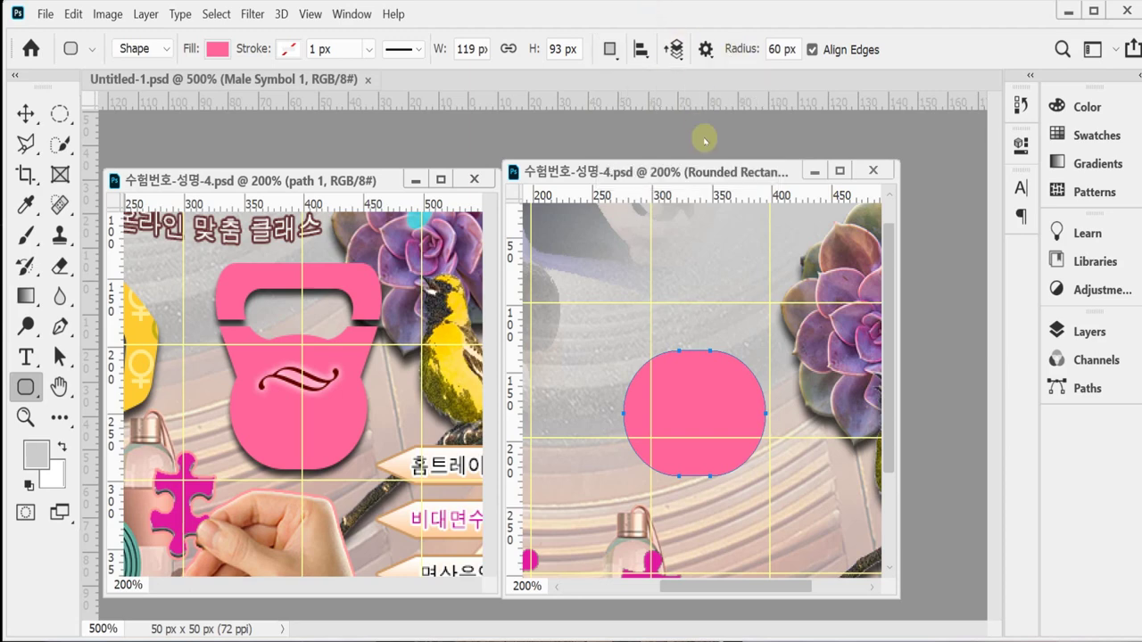
Using Combine Shapes and a 30 px corner radius, add a rounded rectangle about 121 × 123 px overlapping the upper part of the base
{"action": "left_click", "coordinate": [610, 49]}
{"action": "left_click", "coordinate": [673, 94]}
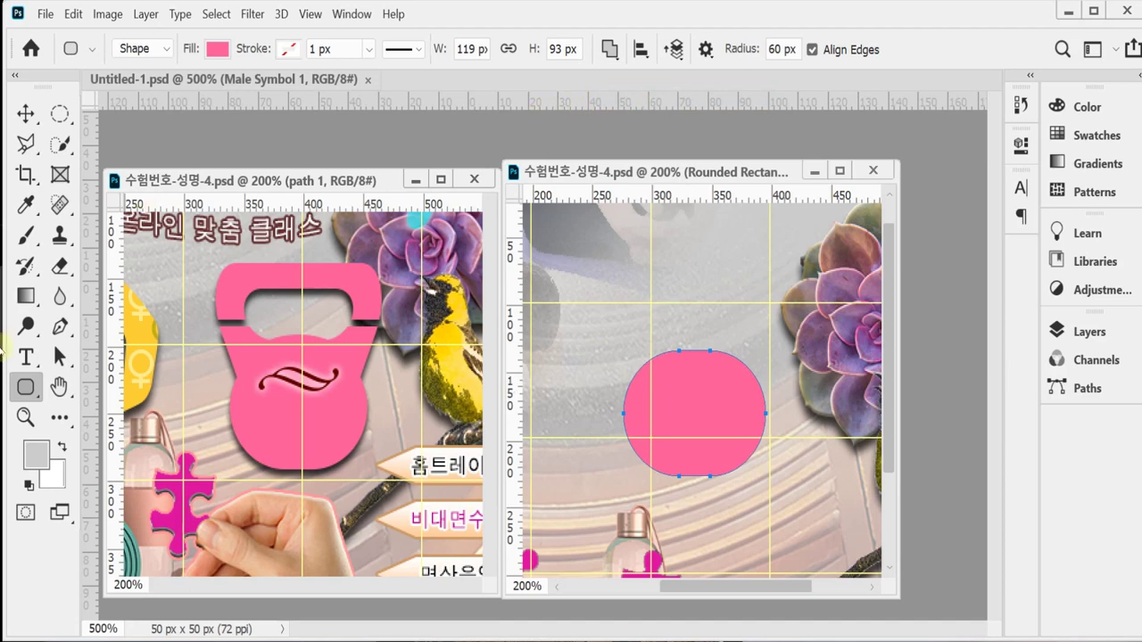
{"action": "left_click", "coordinate": [744, 51]}
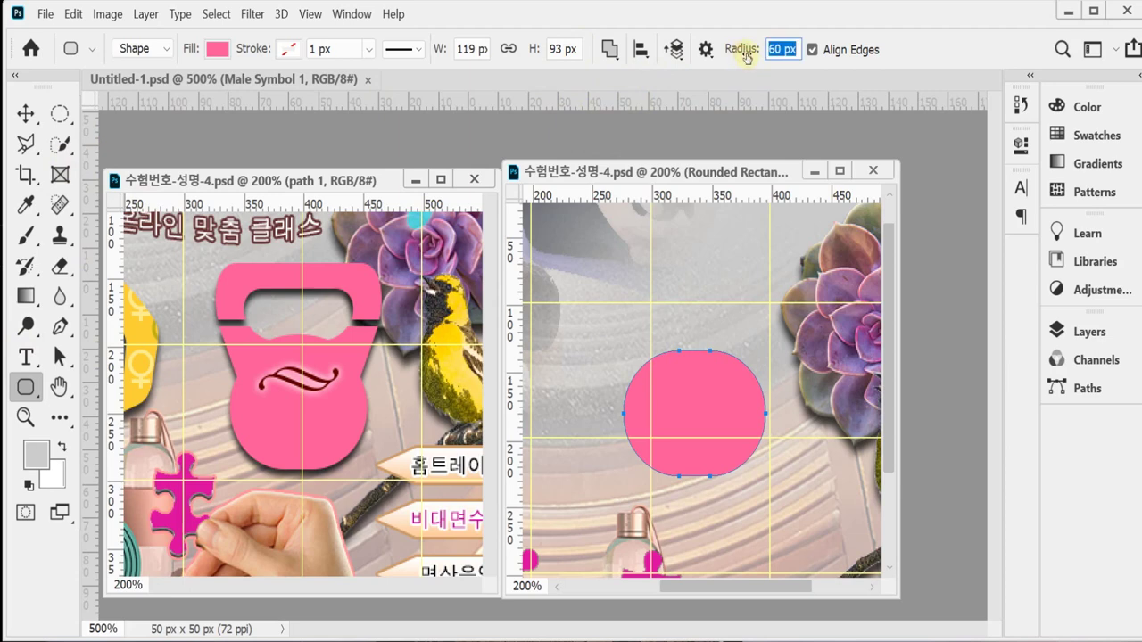
{"action": "type", "text": "30"}
{"action": "key", "text": "Return"}
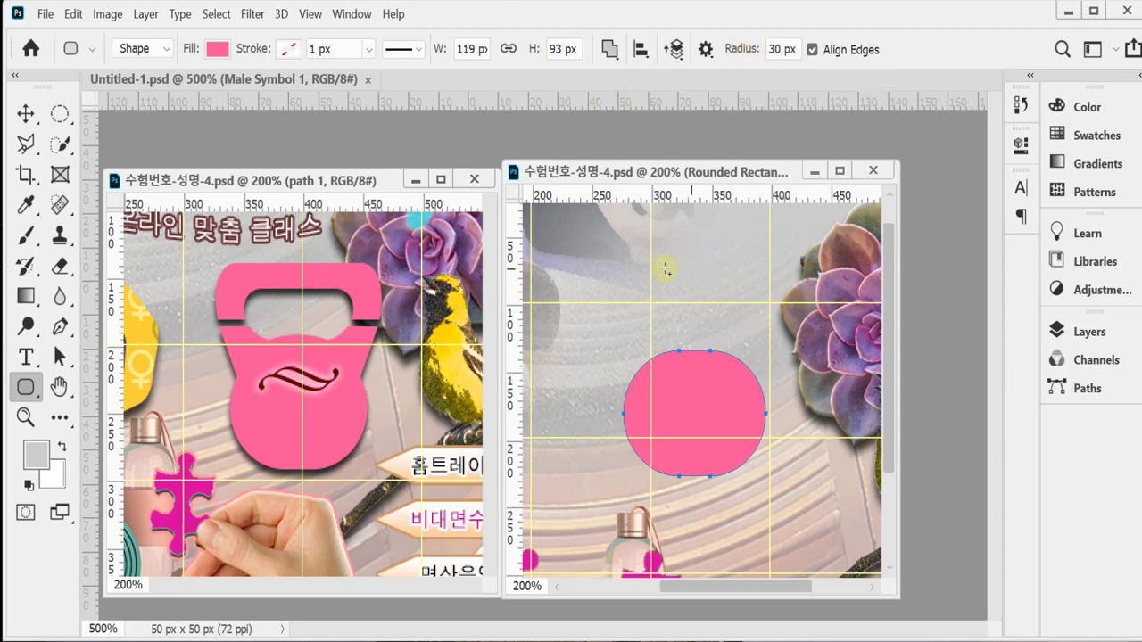
{"action": "left_click_drag", "start_coordinate": [621, 275], "coordinate": [767, 442]}
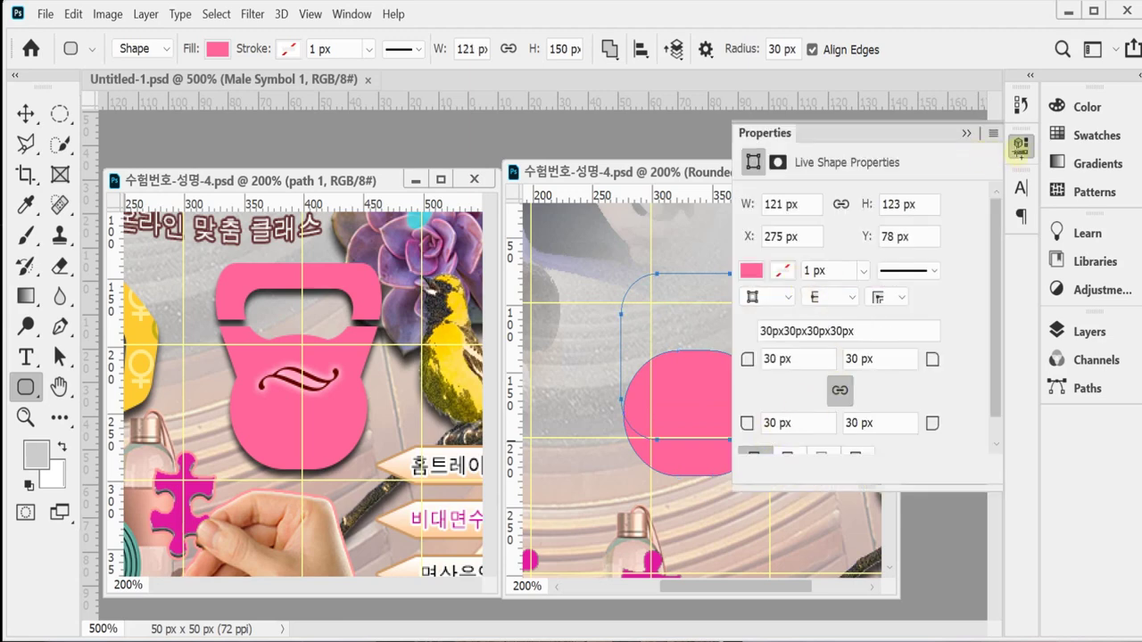
{"action": "left_click", "coordinate": [1020, 148]}
{"action": "left_click", "coordinate": [1089, 331]}
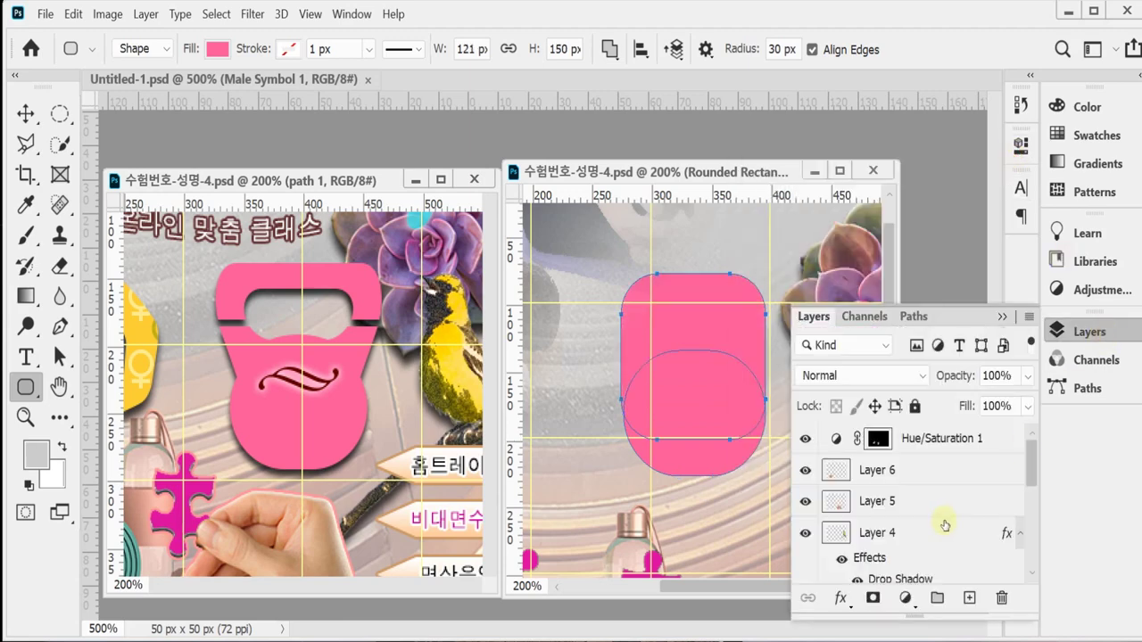
{"action": "scroll", "coordinate": [944, 525], "scroll_direction": "down", "scroll_amount": 5}
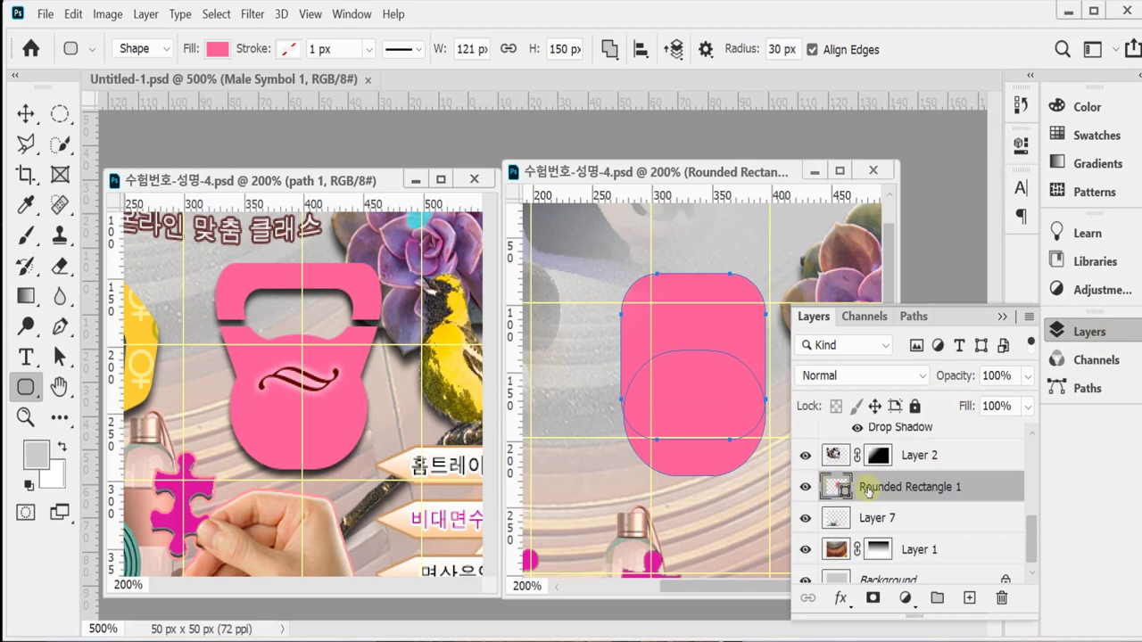
{"action": "left_click", "coordinate": [1088, 332]}
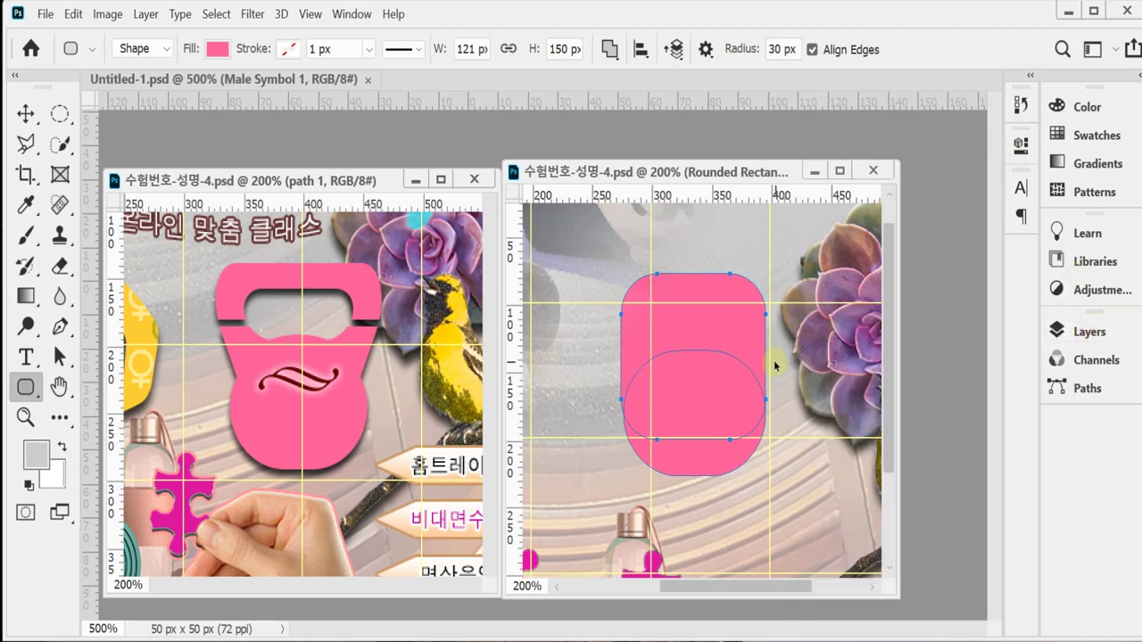
Apply a symmetric Perspective transform to the upper rounded rectangle, widening its top and narrowing its bottom, and convert it to a regular path
{"action": "key", "text": "ctrl+t"}
{"action": "right_click", "coordinate": [685, 304]}
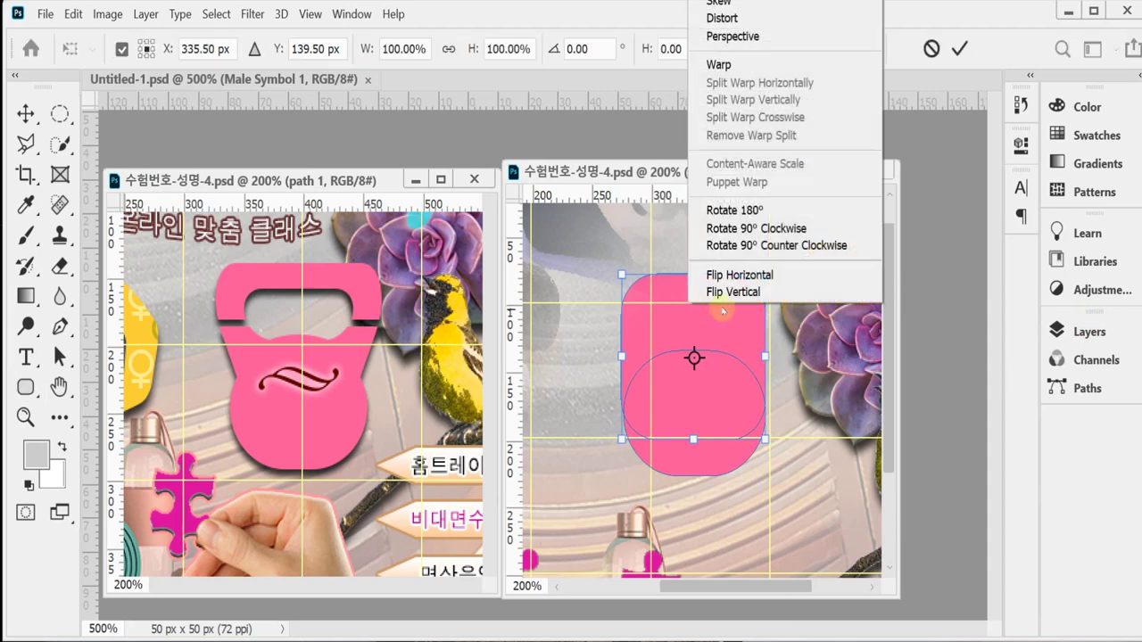
{"action": "left_click", "coordinate": [785, 35]}
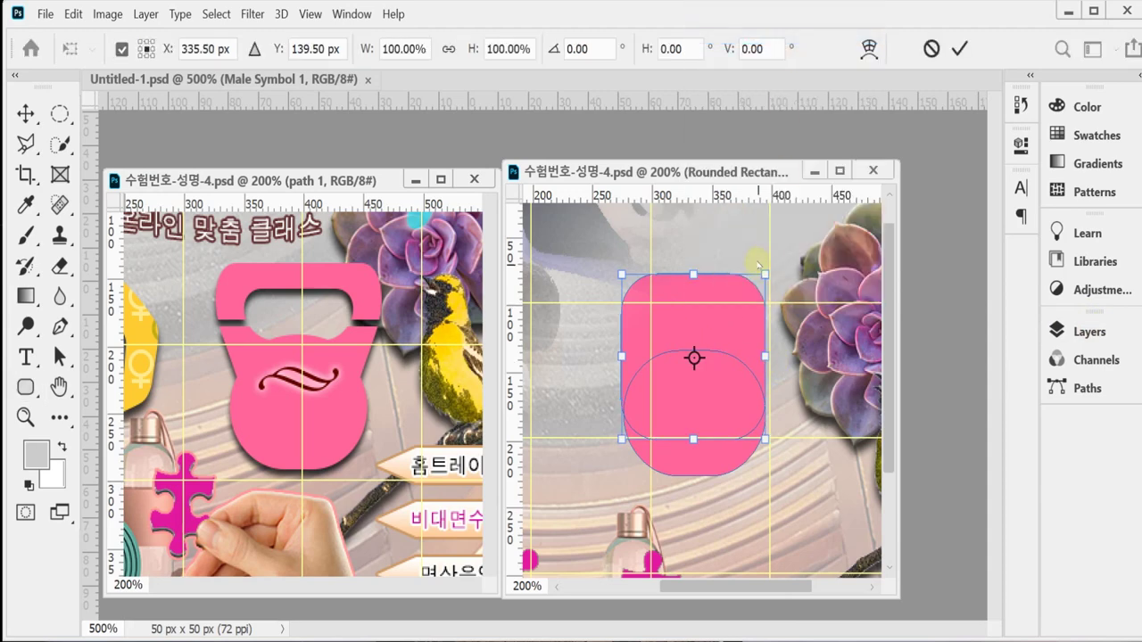
{"action": "left_click_drag", "start_coordinate": [621, 275], "coordinate": [593, 276]}
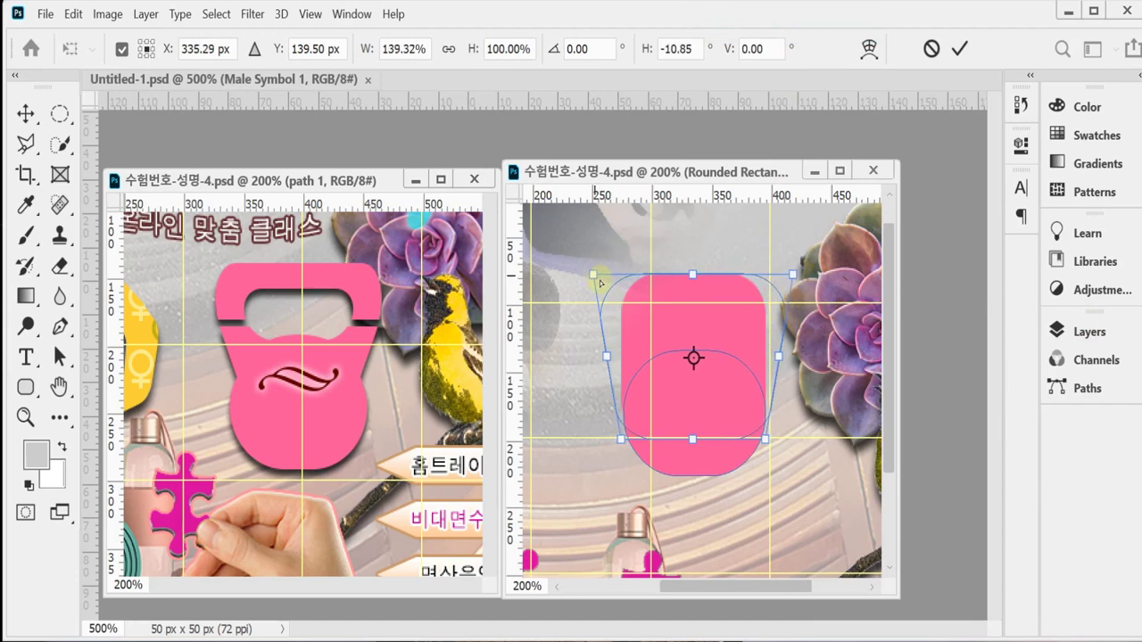
{"action": "left_click_drag", "start_coordinate": [621, 441], "coordinate": [648, 441]}
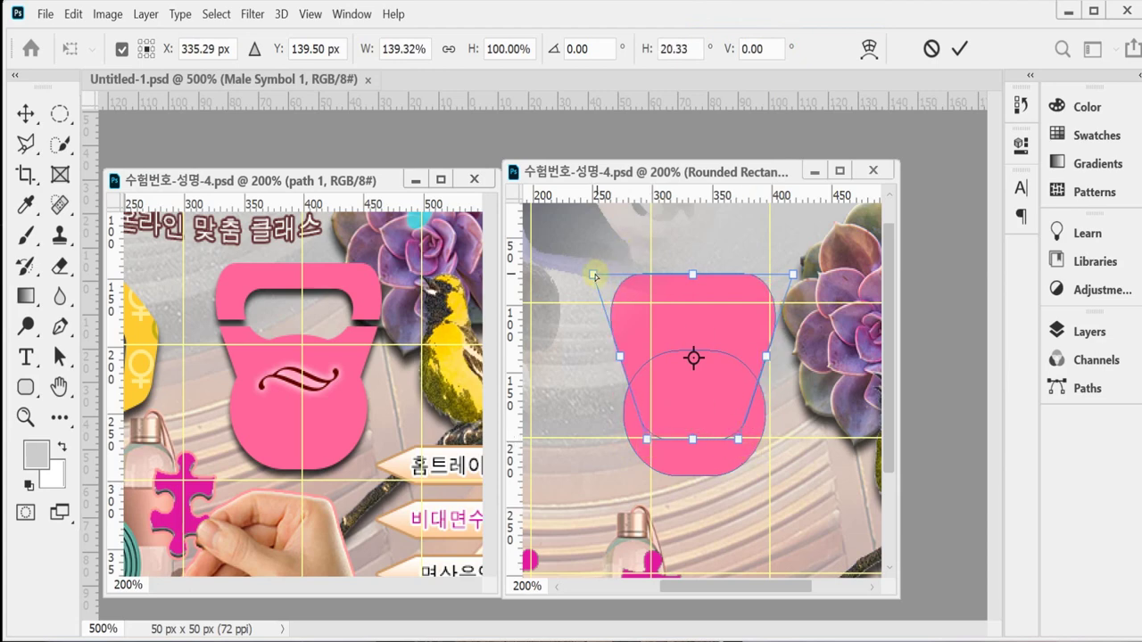
{"action": "left_click_drag", "start_coordinate": [593, 274], "coordinate": [588, 274]}
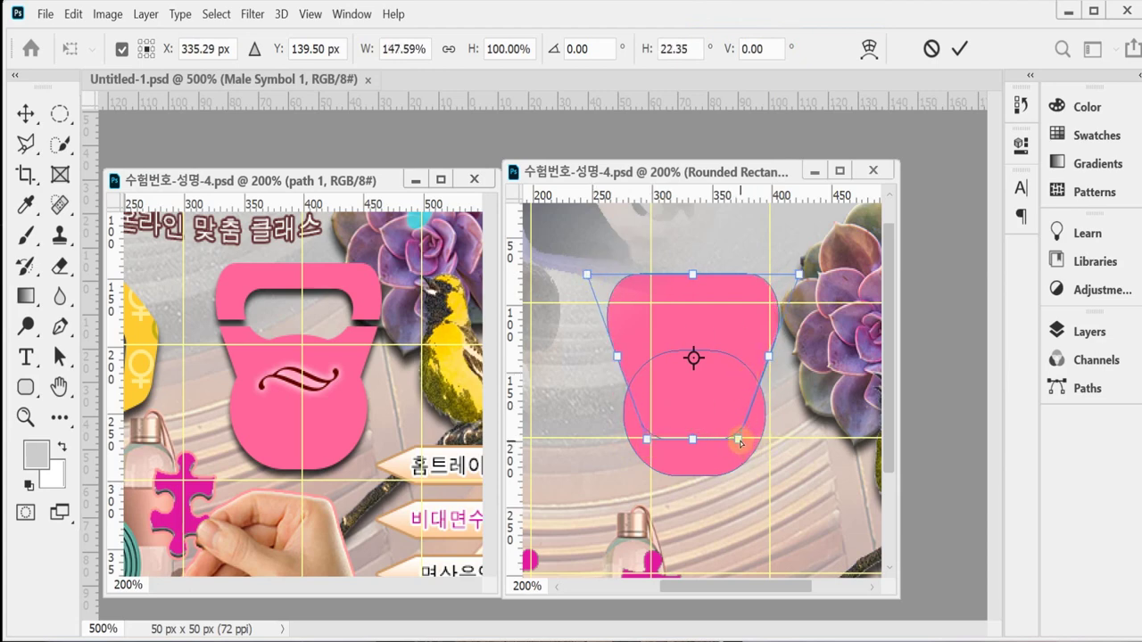
{"action": "left_click_drag", "start_coordinate": [739, 441], "coordinate": [739, 441]}
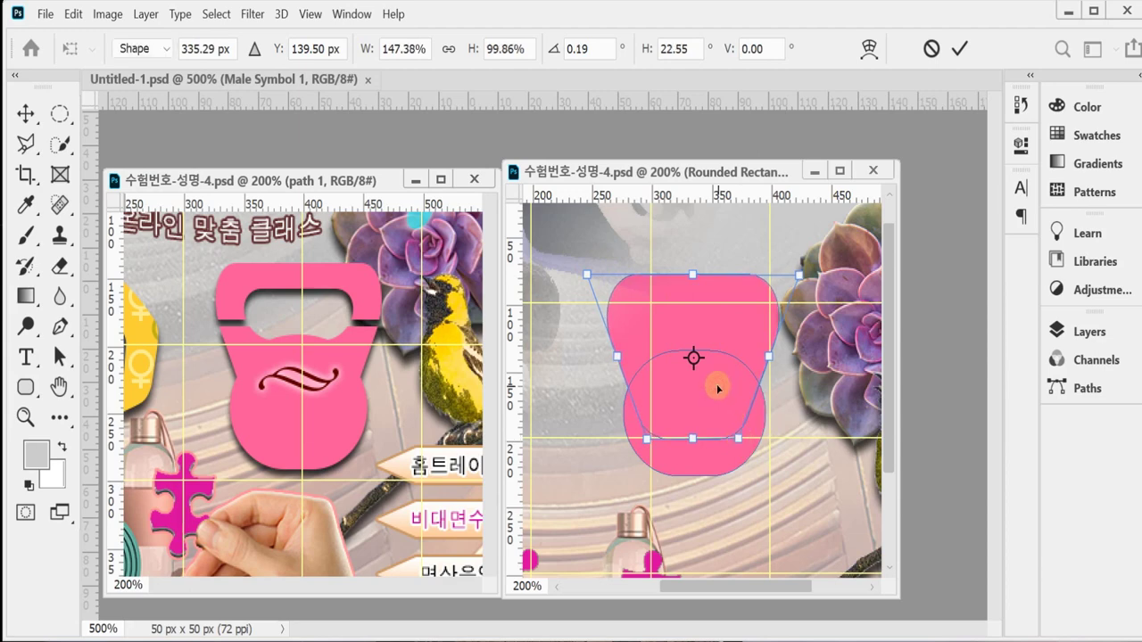
{"action": "key", "text": "Return"}
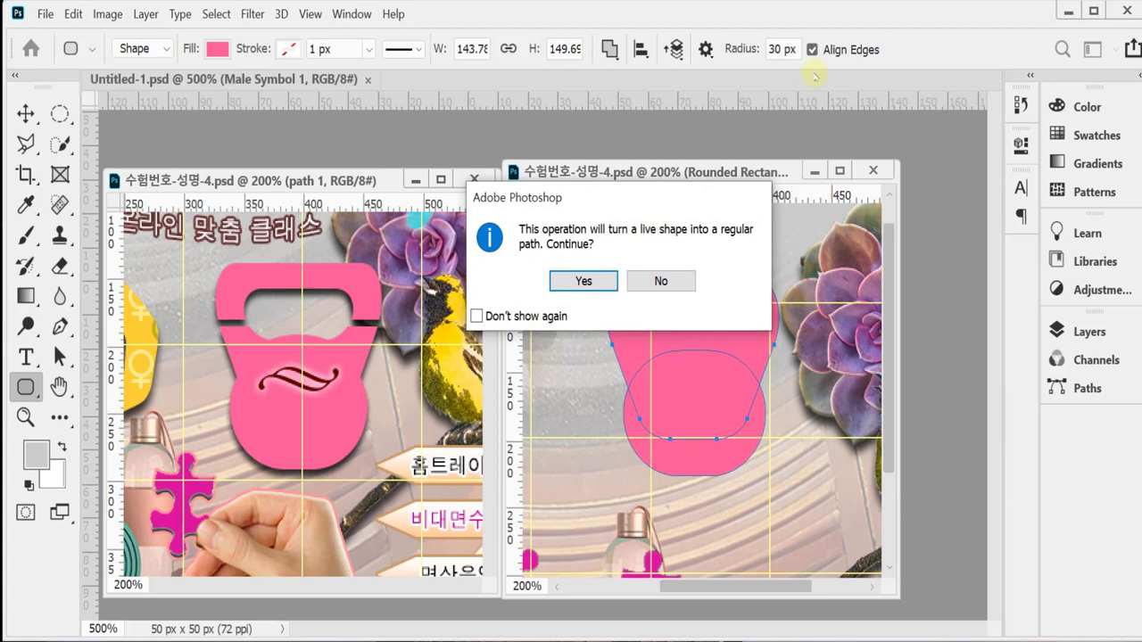
{"action": "left_click", "coordinate": [584, 281]}
Set the Rounded Rectangle tool's corner radius to 20 px
{"action": "left_click", "coordinate": [741, 49]}
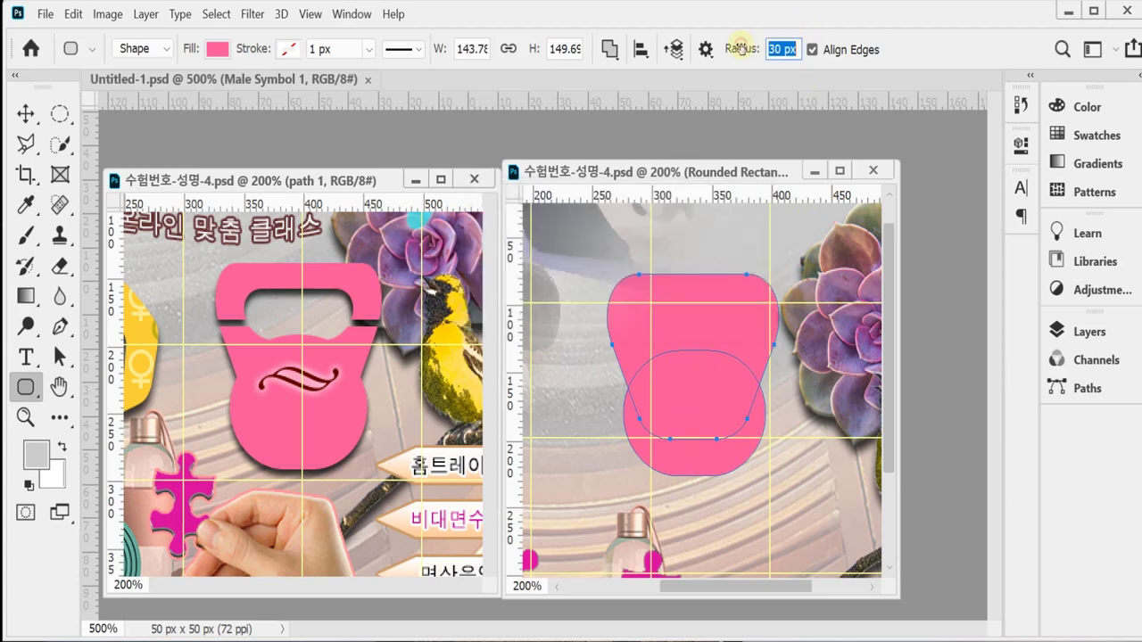
{"action": "type", "text": "20"}
{"action": "key", "text": "Return"}
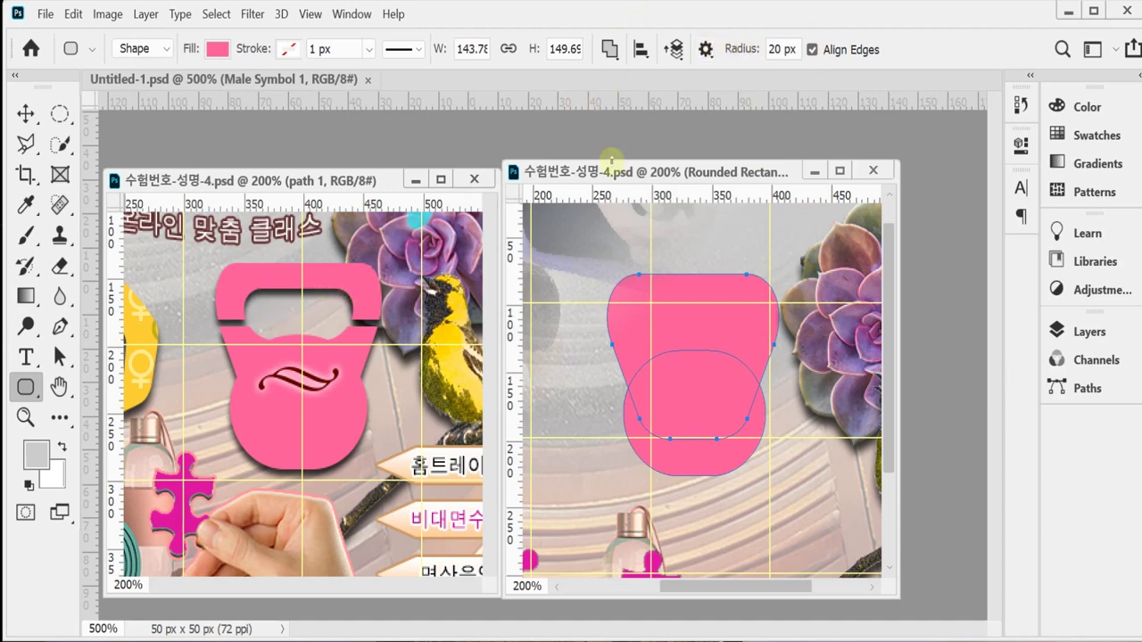
{"action": "left_click", "coordinate": [610, 50]}
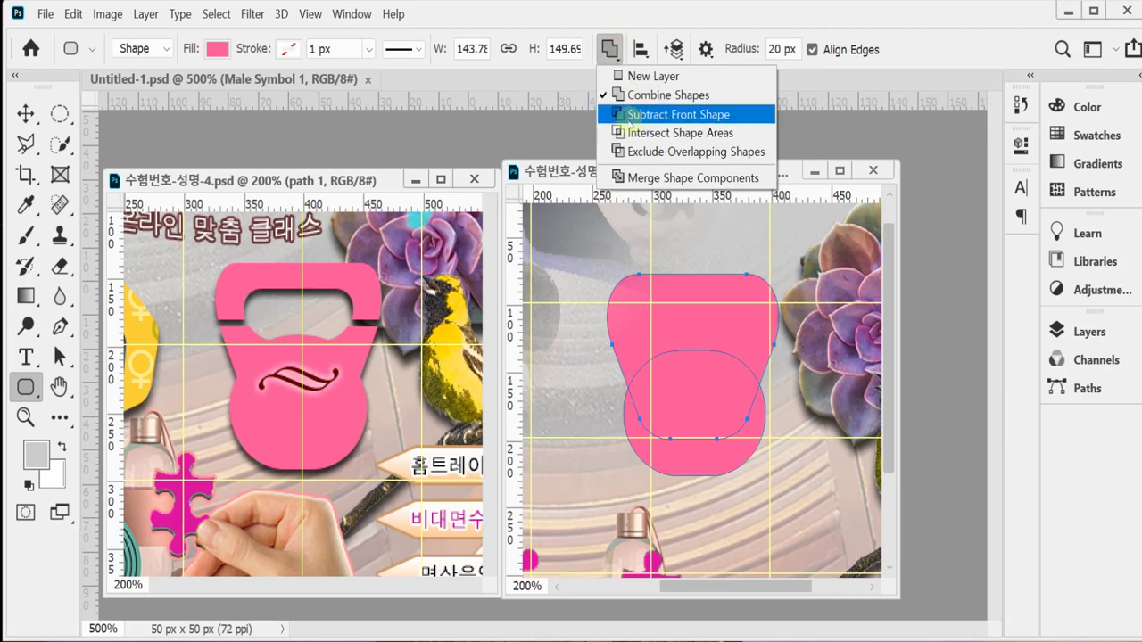
{"action": "left_click", "coordinate": [678, 114]}
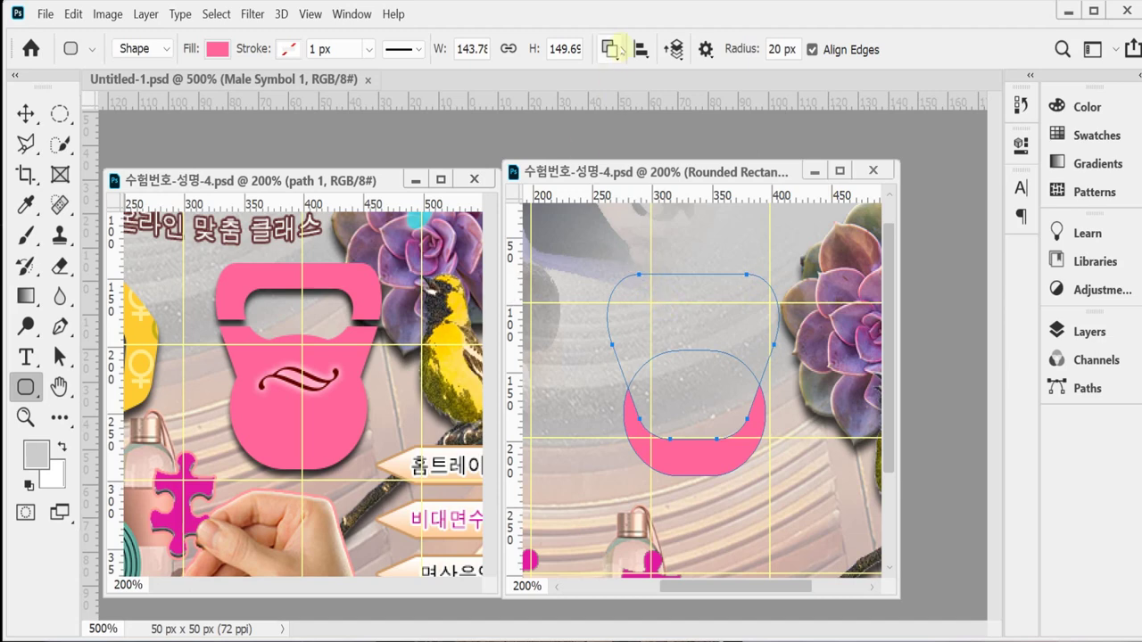
{"action": "left_click", "coordinate": [75, 14]}
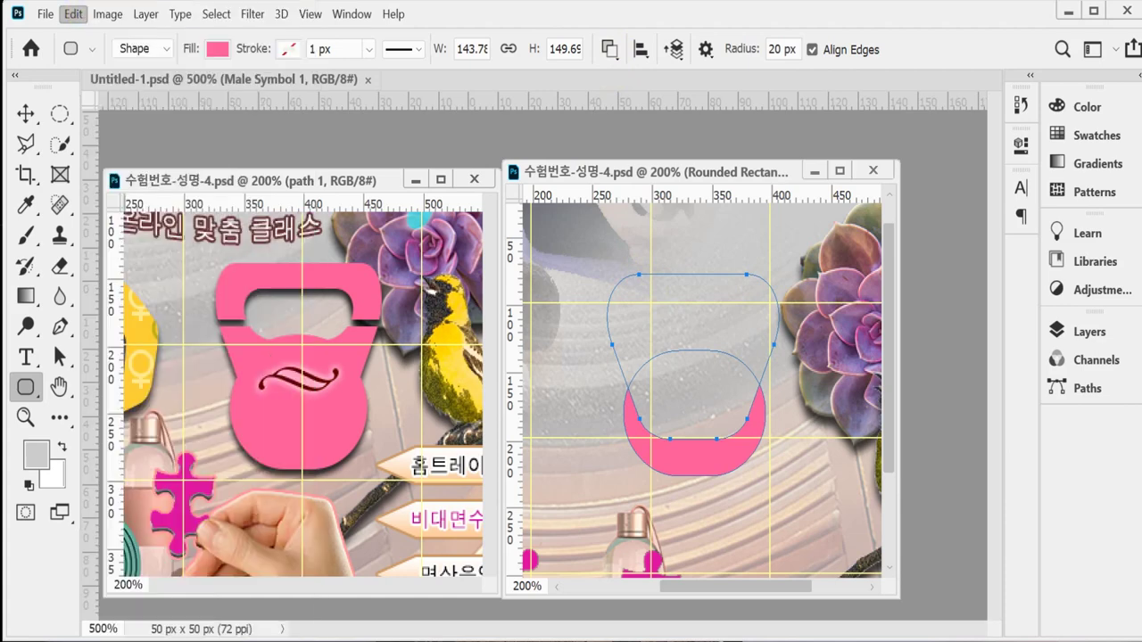
{"action": "left_click", "coordinate": [76, 14]}
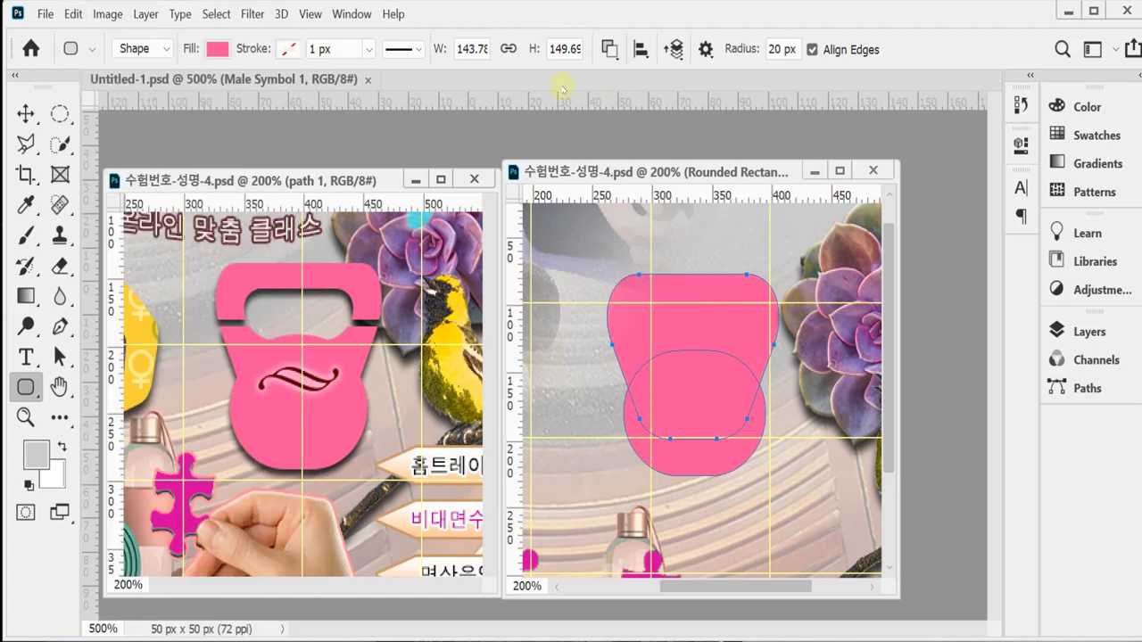
With no path selected, use Subtract Front Shape to cut a rounded rectangle handle opening about 83 × 30 px into the tapered shape
{"action": "key", "text": "Escape"}
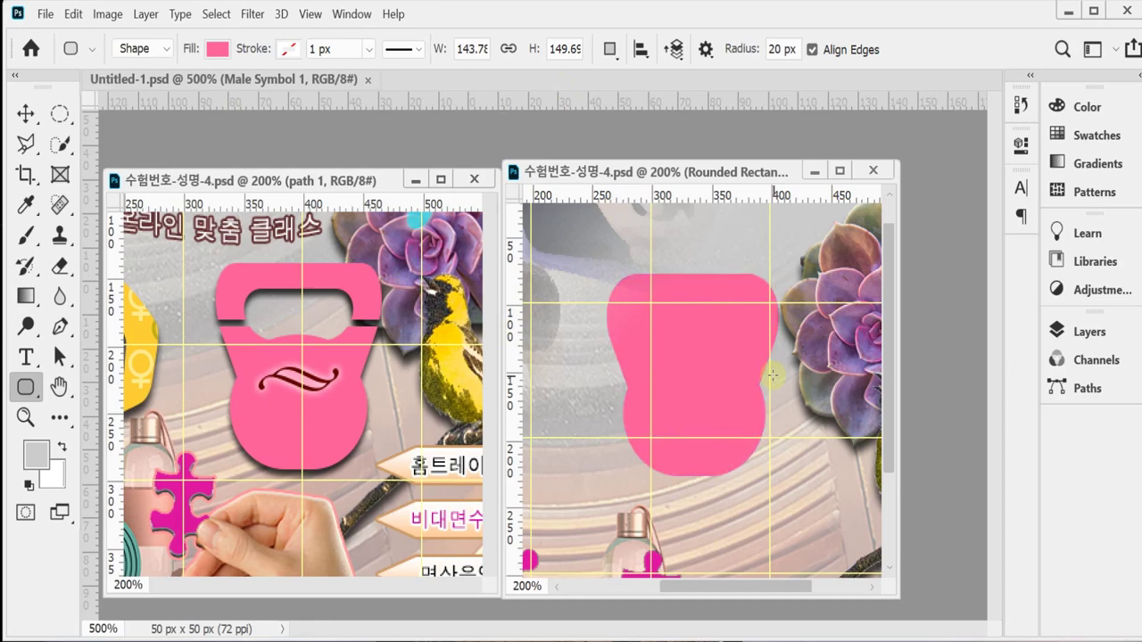
{"action": "key", "text": "shift"}
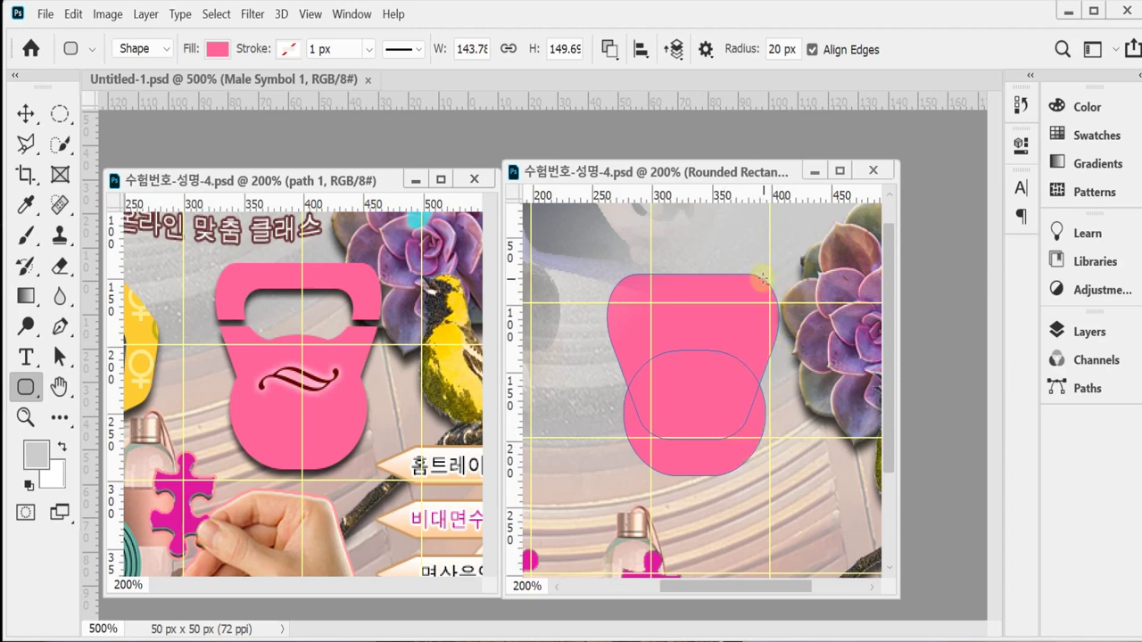
{"action": "left_click", "coordinate": [609, 49]}
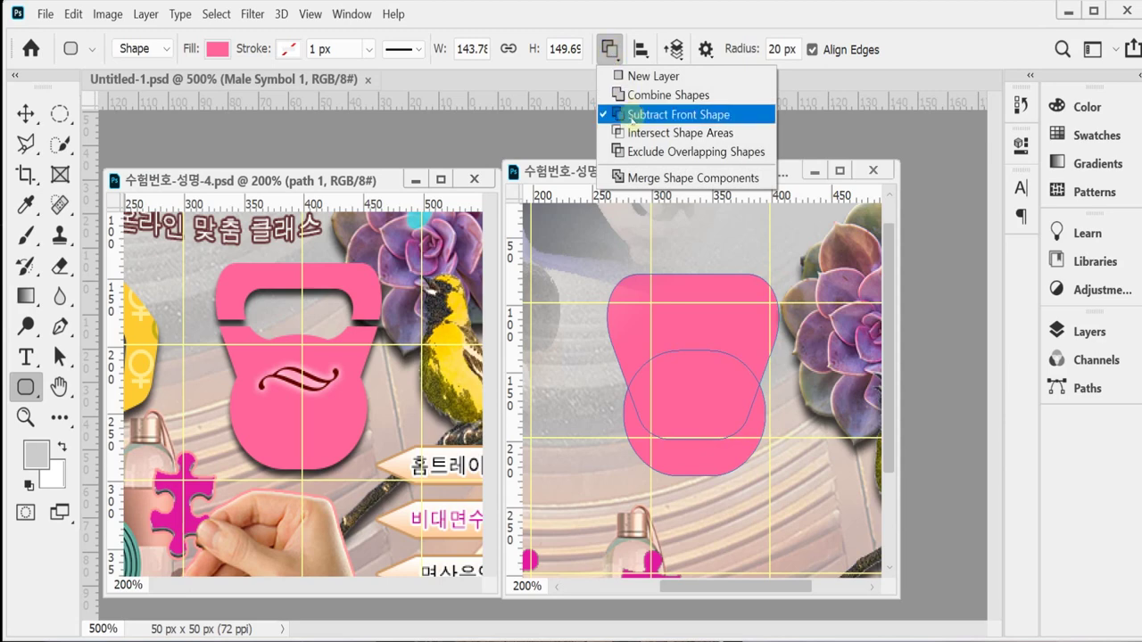
{"action": "left_click", "coordinate": [629, 116]}
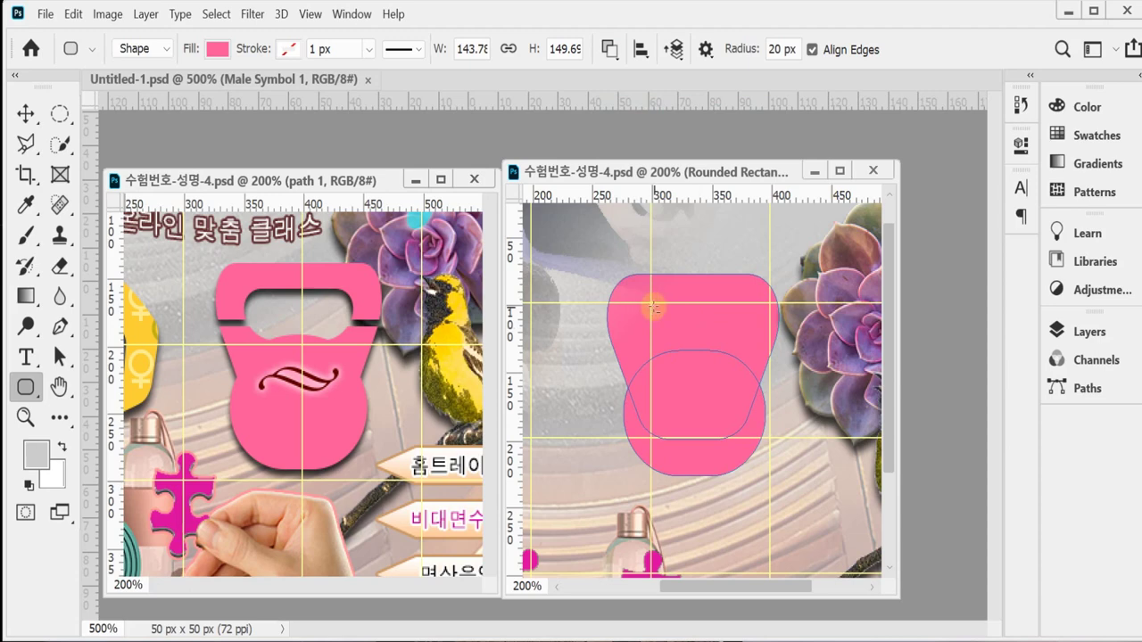
{"action": "left_click_drag", "start_coordinate": [653, 306], "coordinate": [750, 347]}
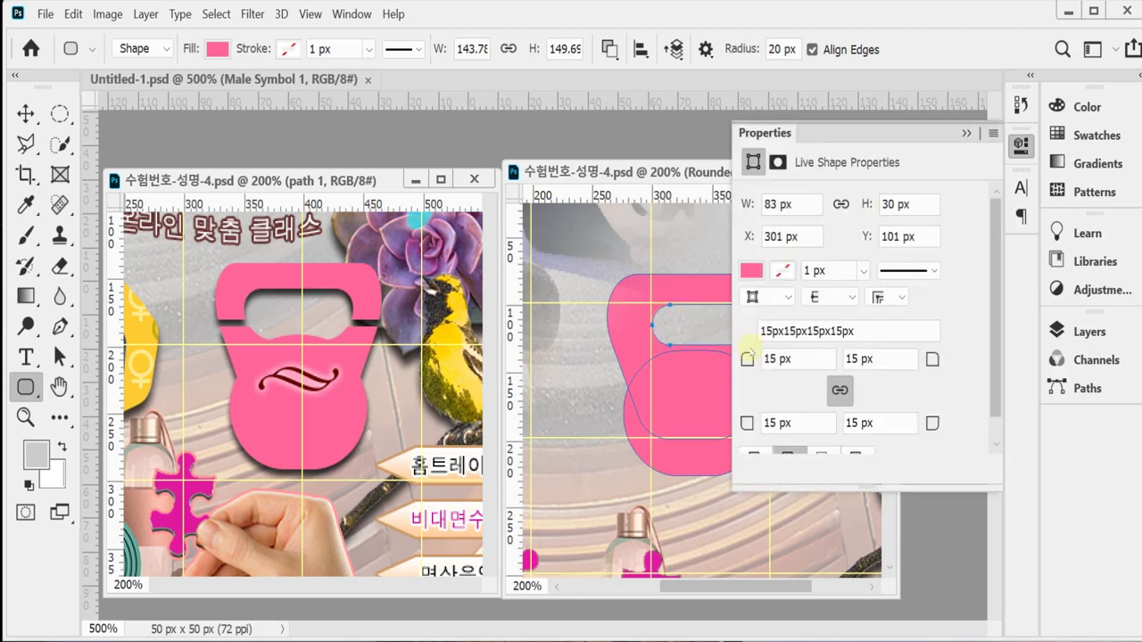
{"action": "left_click", "coordinate": [1022, 147]}
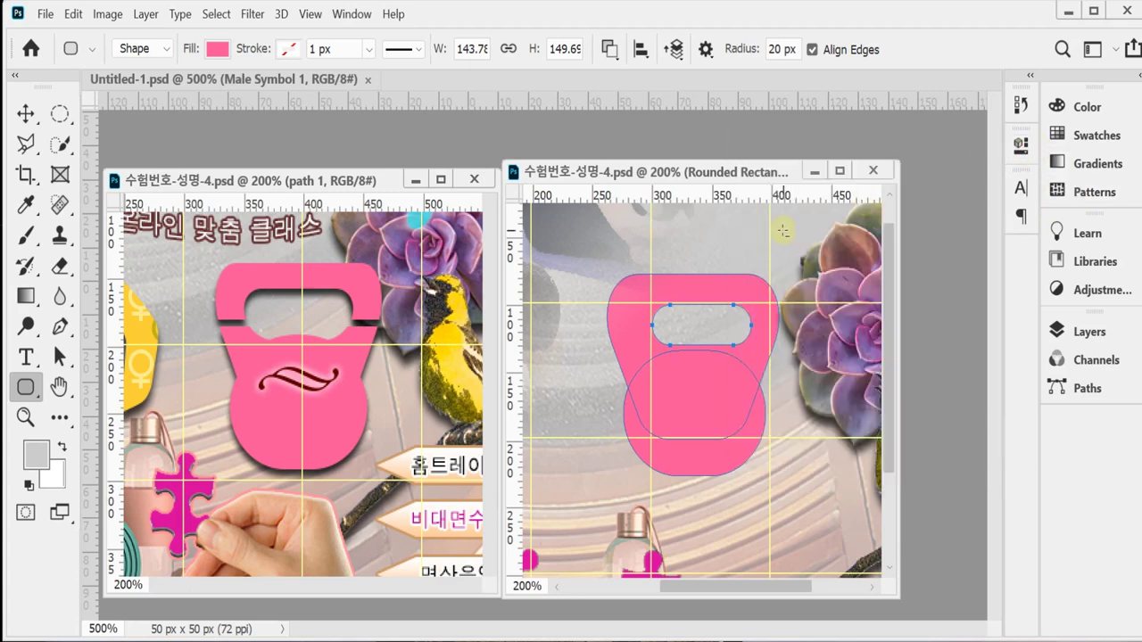
Apply a Perspective transform to the handle opening so that its top is wider than its bottom
{"action": "left_click", "coordinate": [749, 300]}
{"action": "key", "text": "ctrl+t"}
{"action": "right_click", "coordinate": [665, 329]}
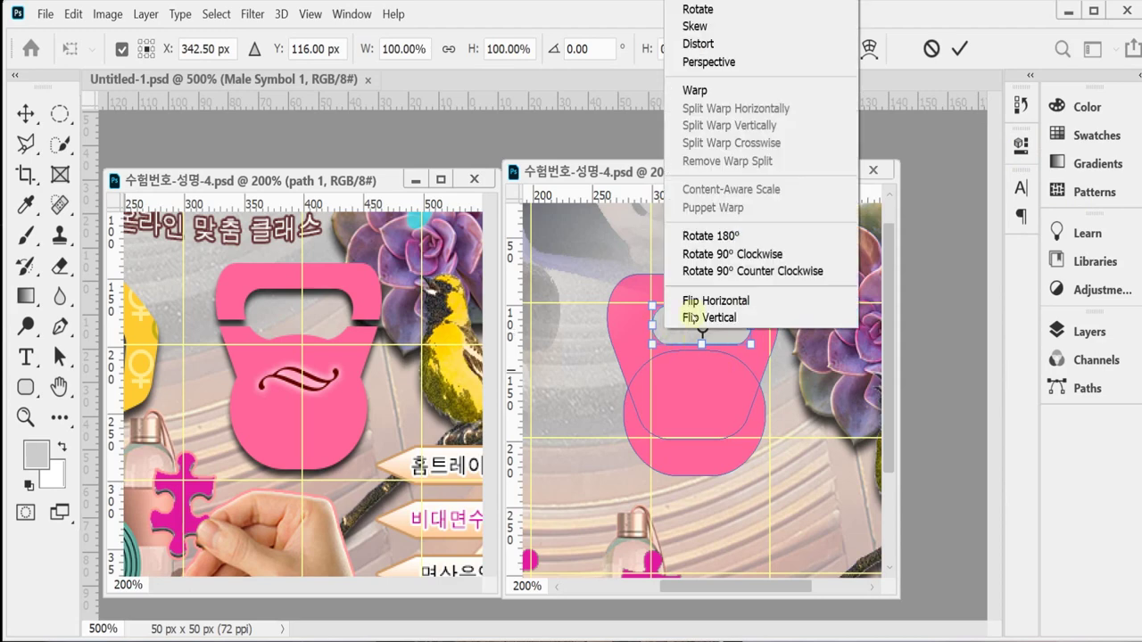
{"action": "left_click", "coordinate": [701, 63]}
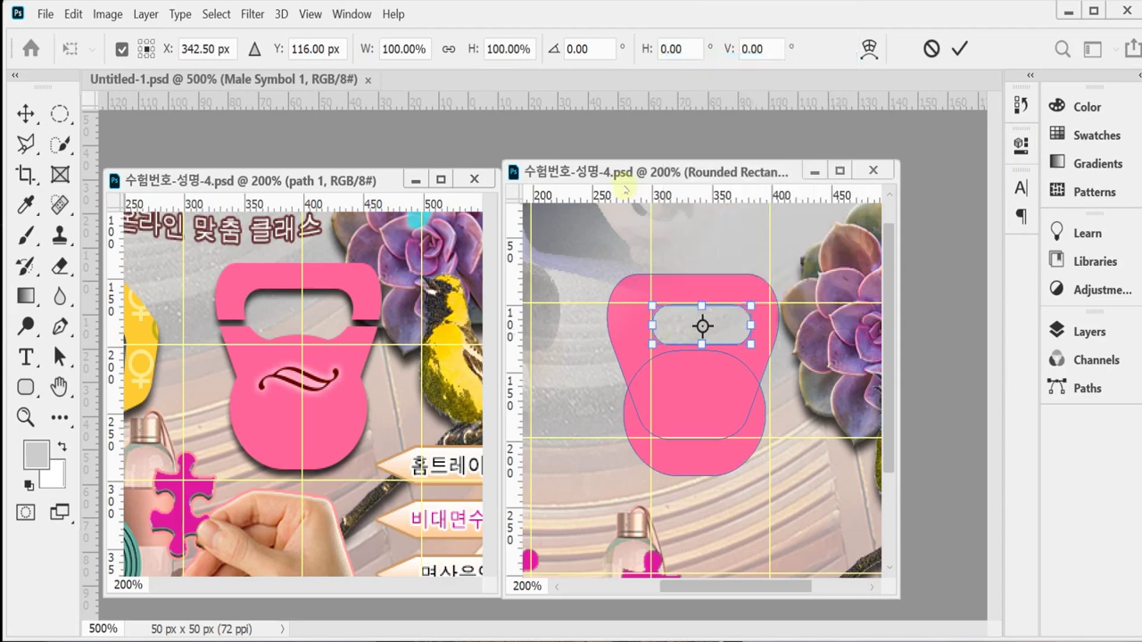
{"action": "left_click_drag", "start_coordinate": [656, 305], "coordinate": [647, 305]}
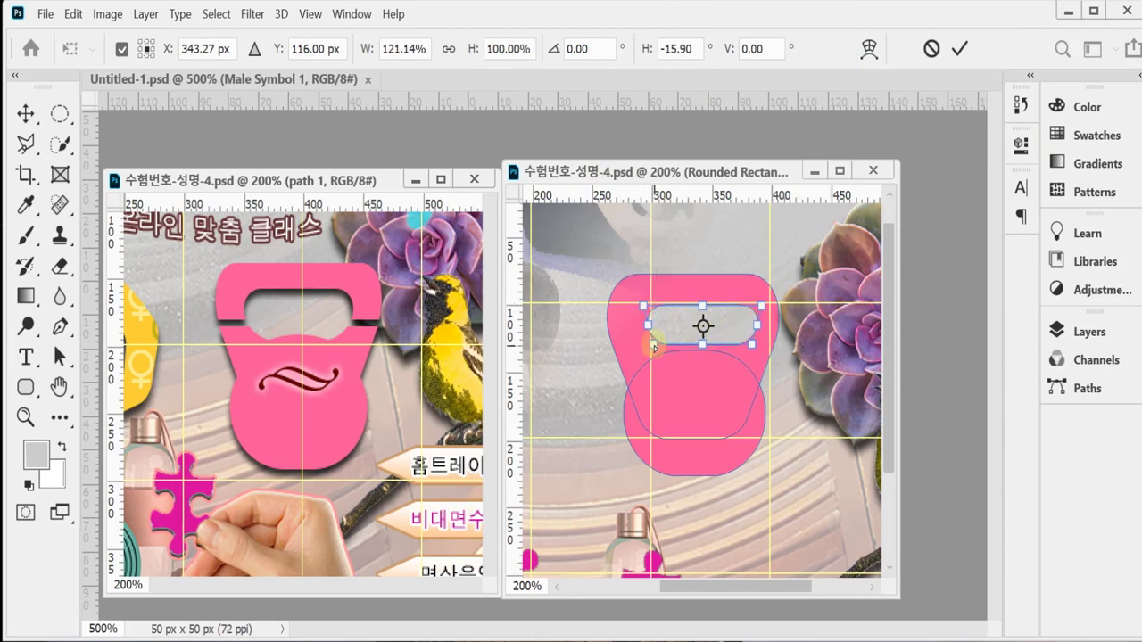
{"action": "left_click_drag", "start_coordinate": [654, 346], "coordinate": [658, 350]}
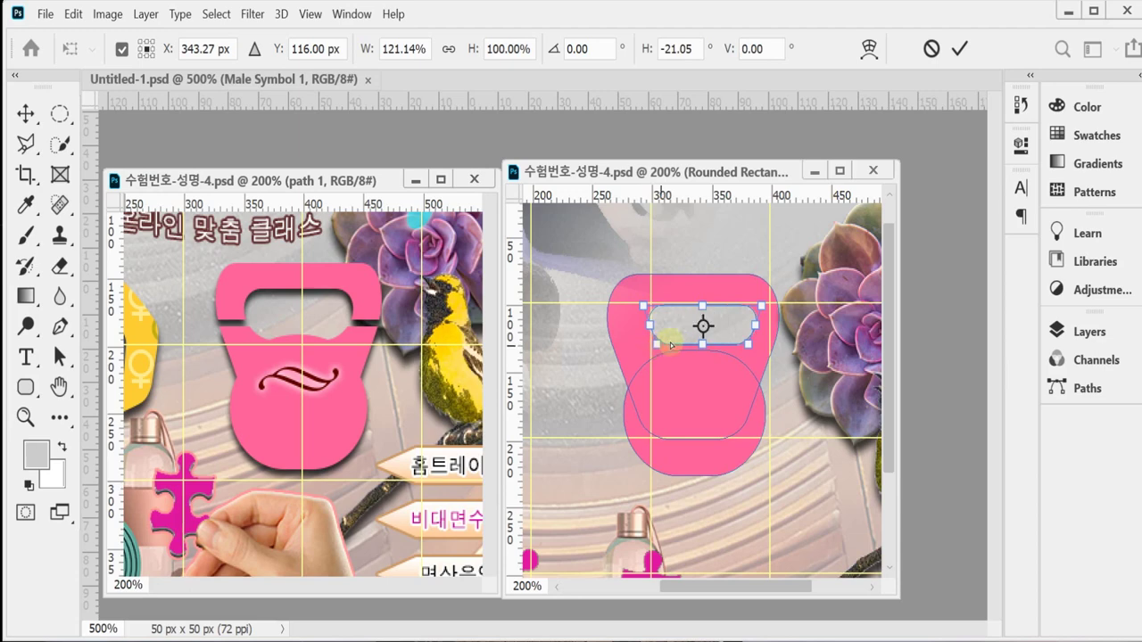
{"action": "left_click_drag", "start_coordinate": [642, 306], "coordinate": [644, 306]}
Scale the handle opening to about 130% width and 128% height, centre it in the handle, and convert it to a regular path
{"action": "right_click", "coordinate": [687, 315]}
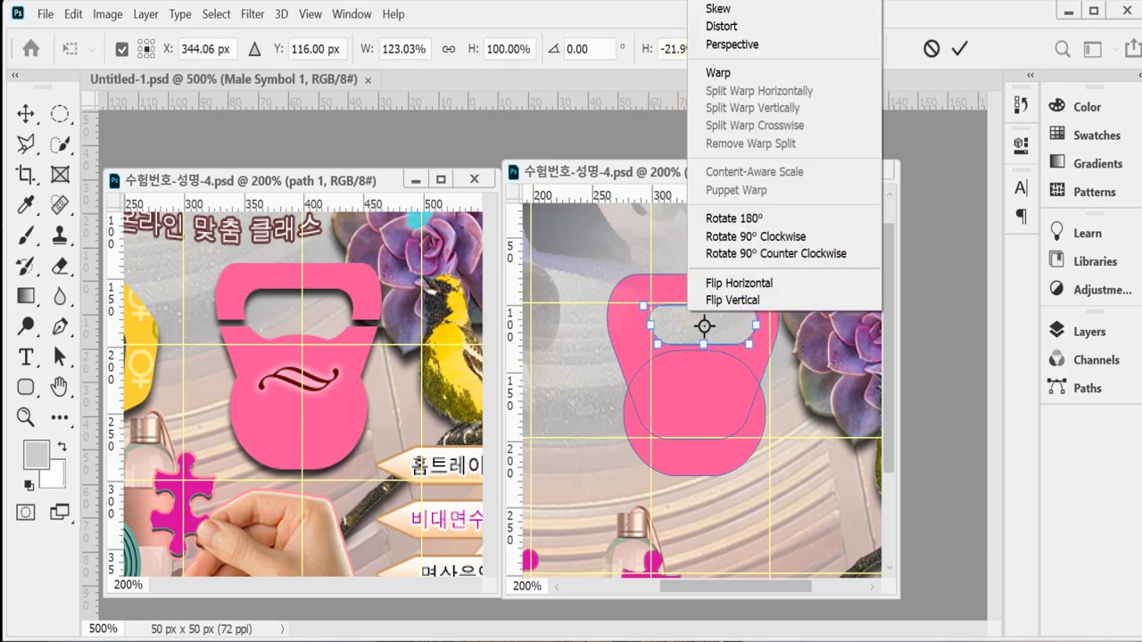
{"action": "key", "text": "Escape"}
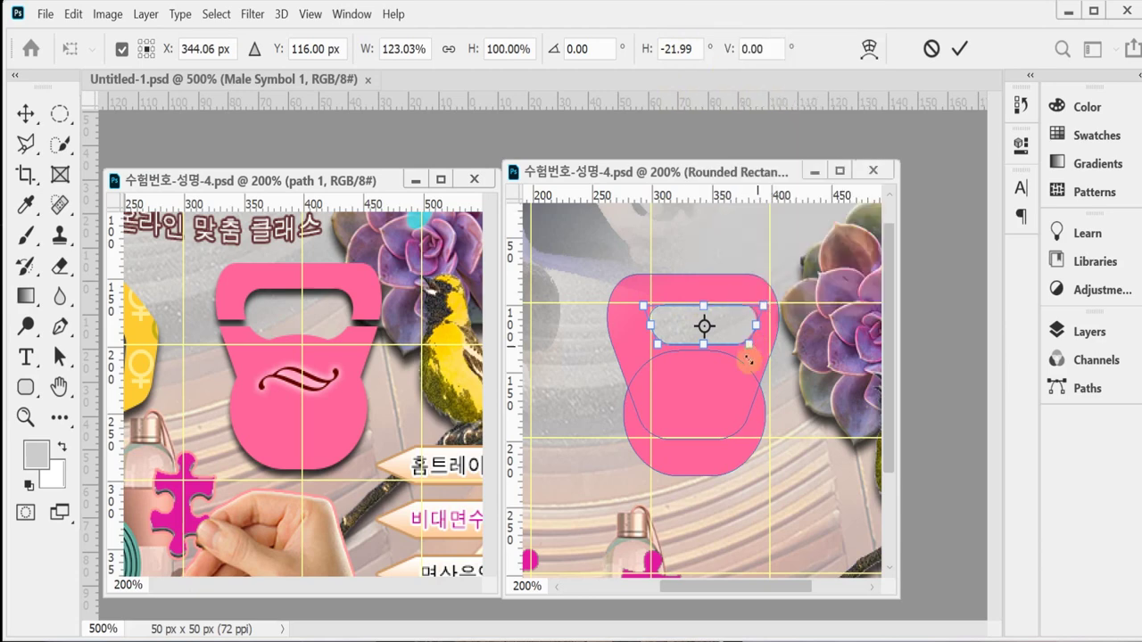
{"action": "left_click_drag", "start_coordinate": [639, 306], "coordinate": [674, 329]}
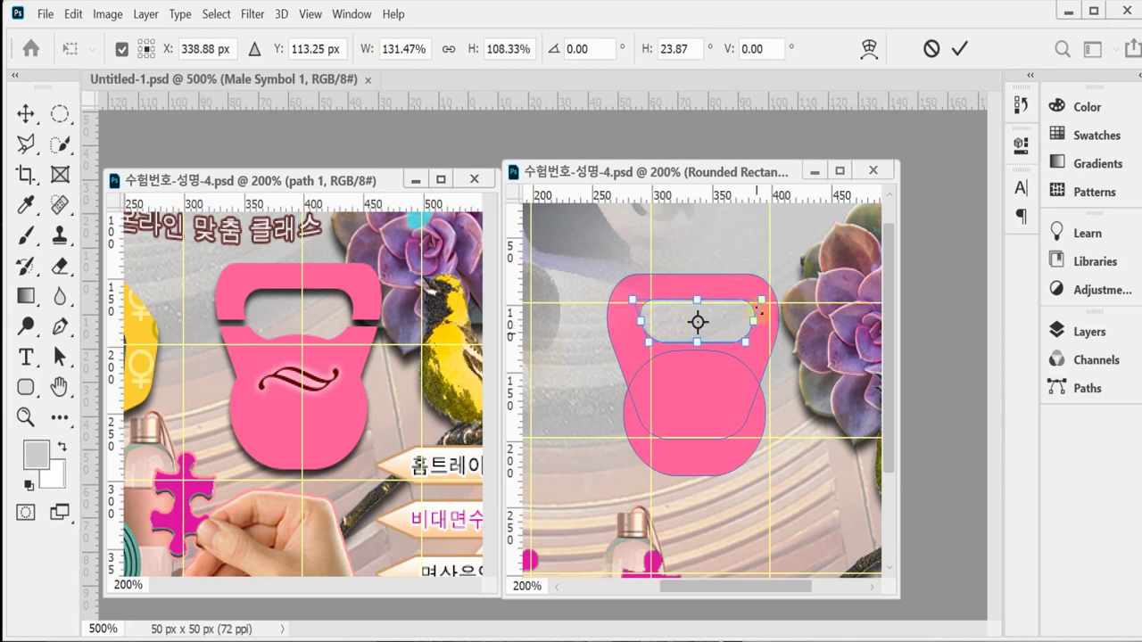
{"action": "left_click_drag", "start_coordinate": [755, 320], "coordinate": [693, 353]}
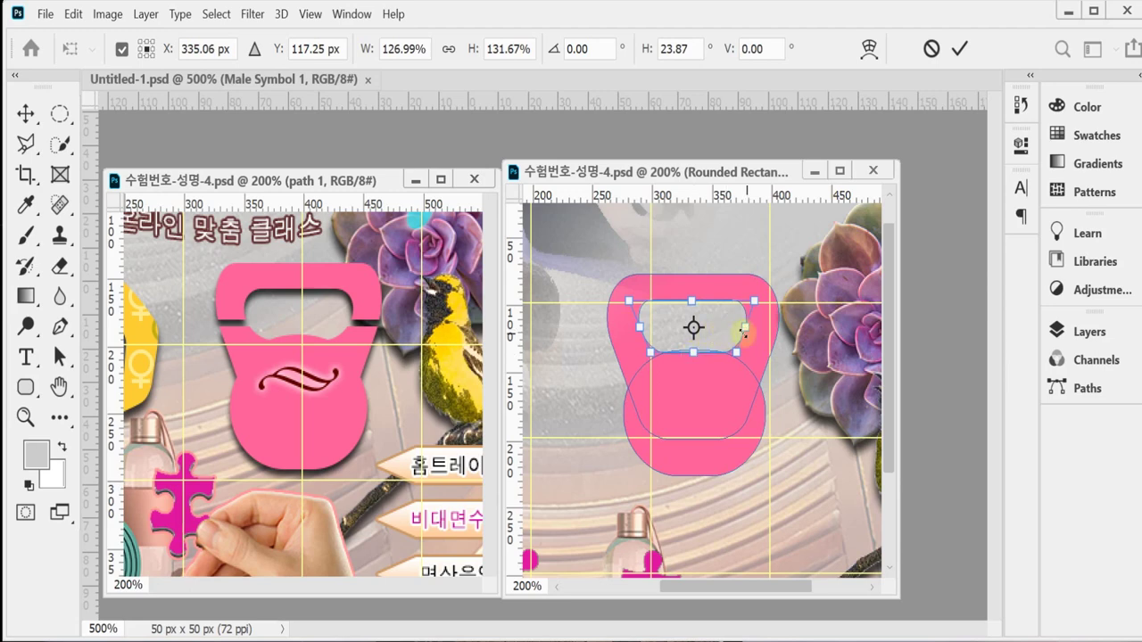
{"action": "left_click_drag", "start_coordinate": [745, 328], "coordinate": [749, 327]}
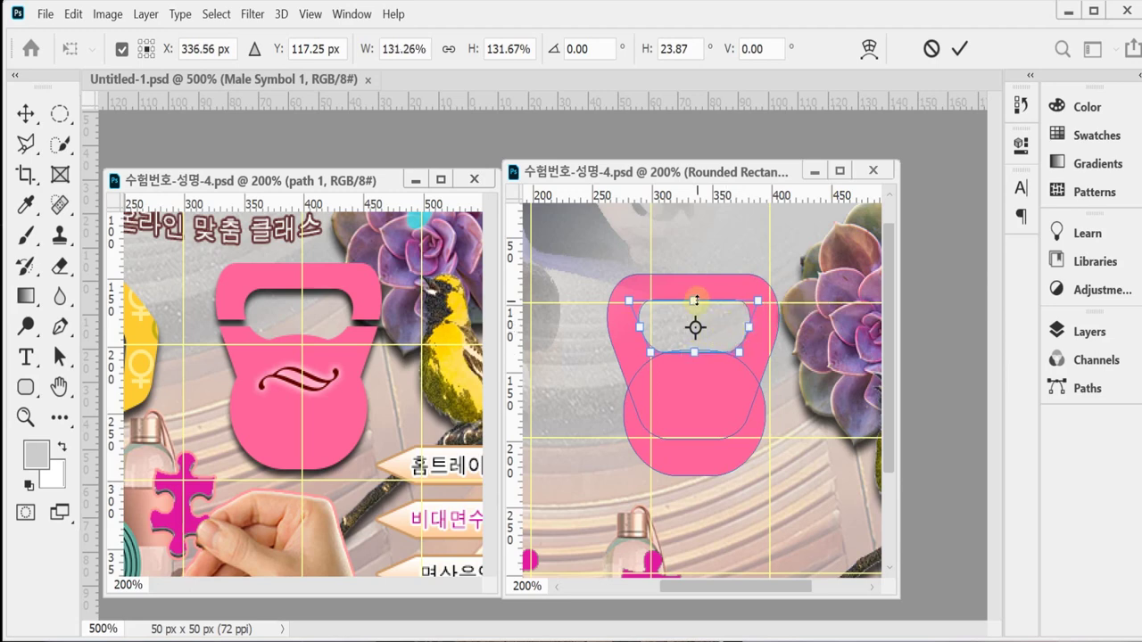
{"action": "left_click_drag", "start_coordinate": [696, 301], "coordinate": [697, 304]}
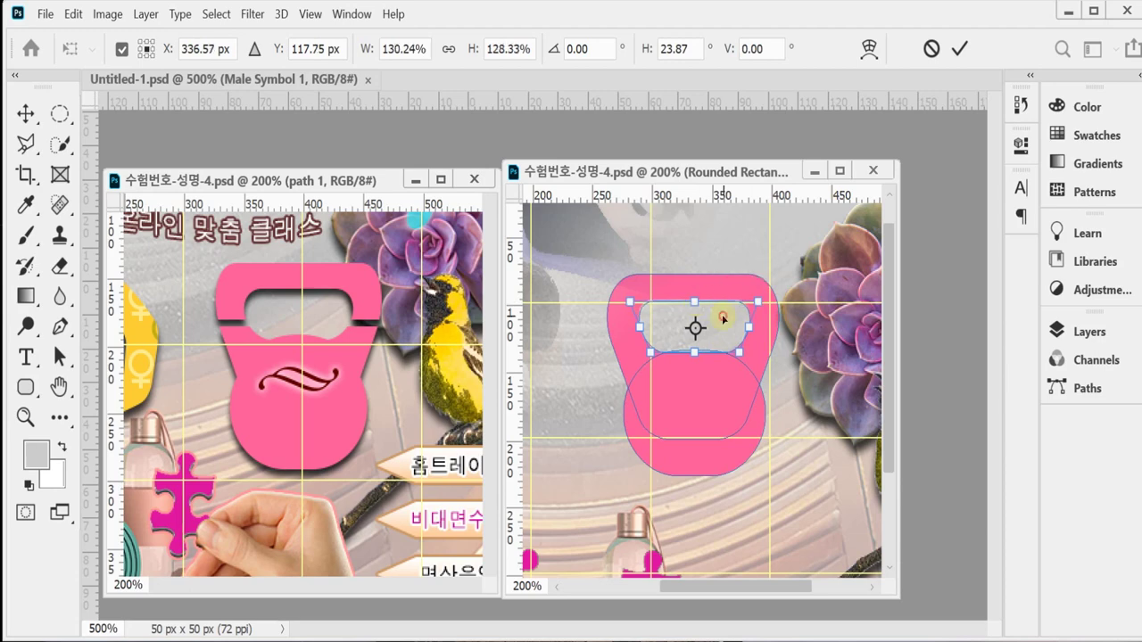
{"action": "key", "text": "Return"}
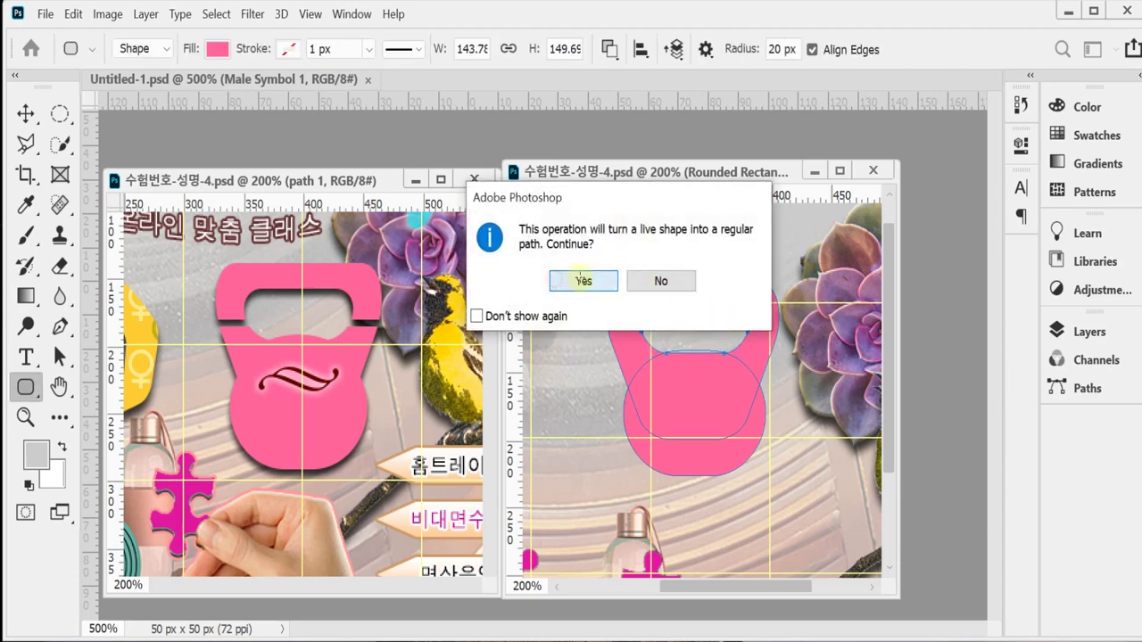
{"action": "left_click", "coordinate": [583, 280]}
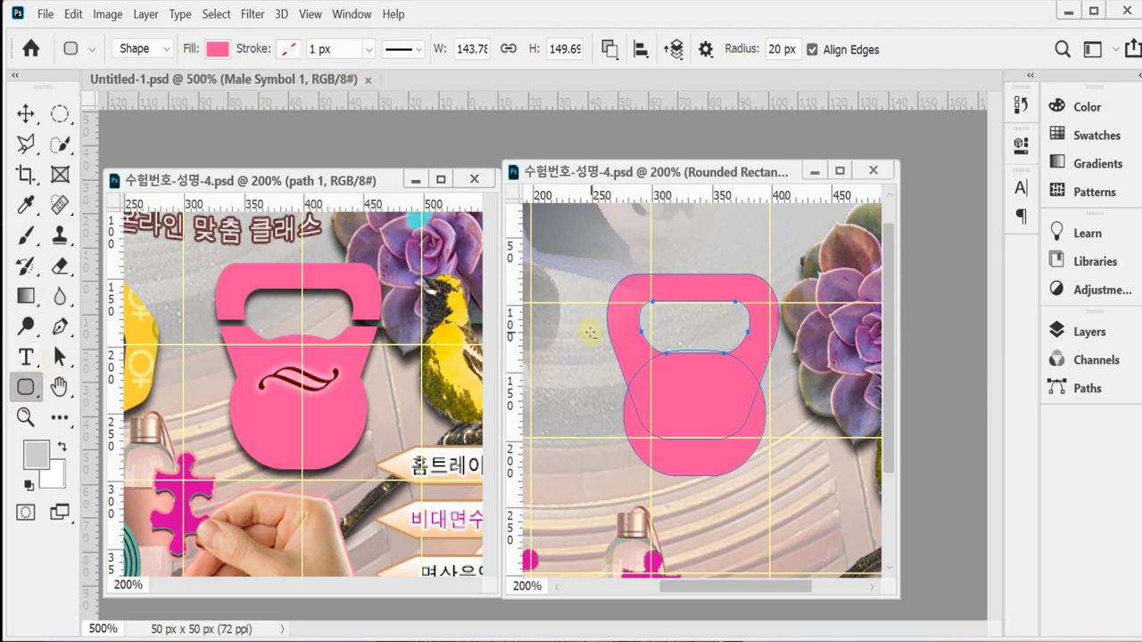
Subtract a thin rounded rectangle slit about 185 × 7 px across the full width of the handle
{"action": "left_click_drag", "start_coordinate": [591, 332], "coordinate": [808, 338]}
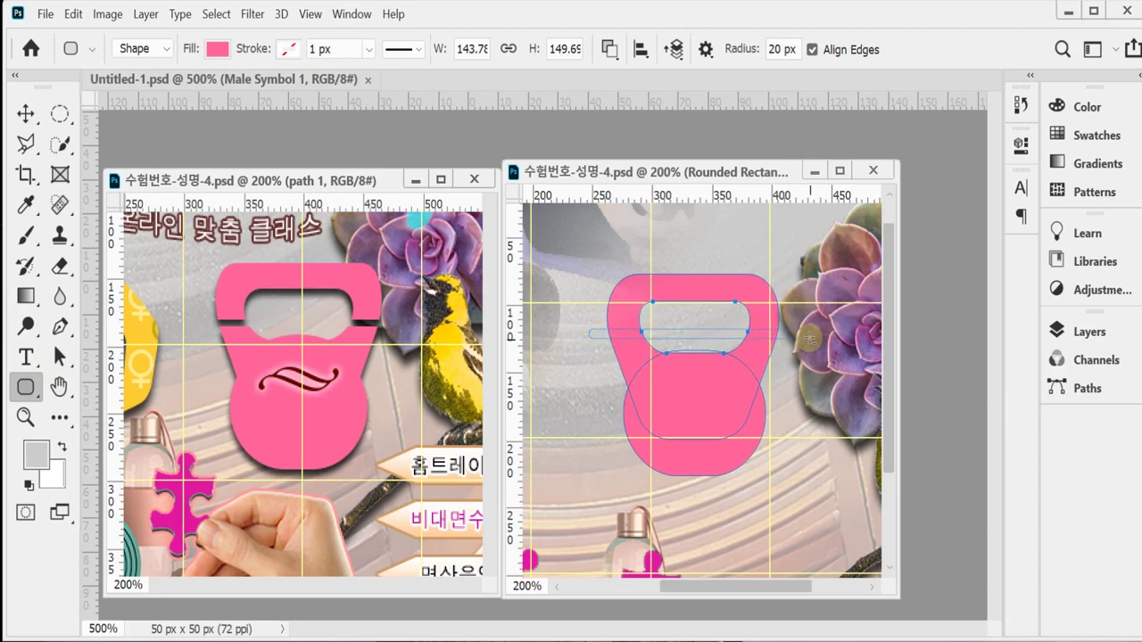
{"action": "left_click", "coordinate": [1021, 144]}
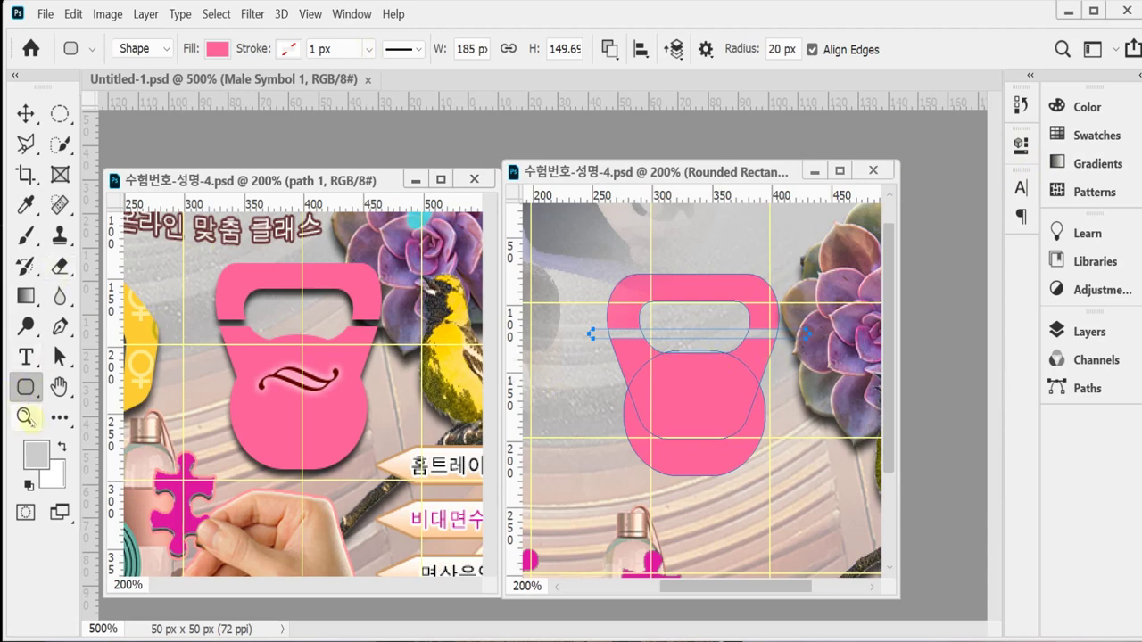
Draw an ellipse overlapping the lower edge of the handle opening and the top of the kettlebell's body
{"action": "right_click", "coordinate": [36, 382]}
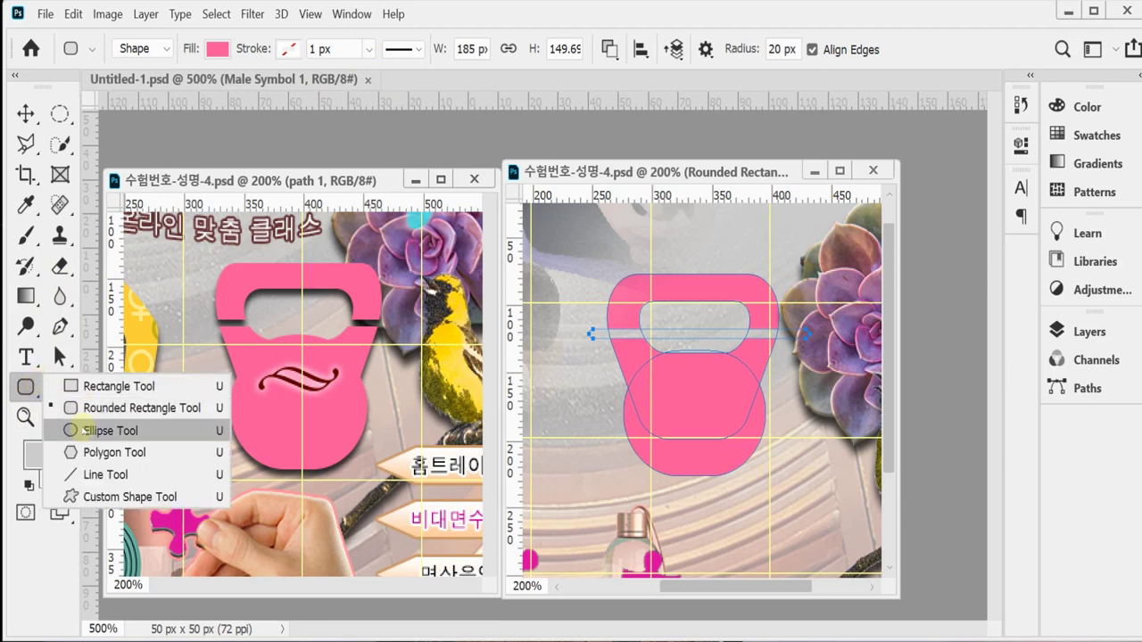
{"action": "left_click", "coordinate": [98, 431]}
{"action": "left_click_drag", "start_coordinate": [652, 387], "coordinate": [738, 340]}
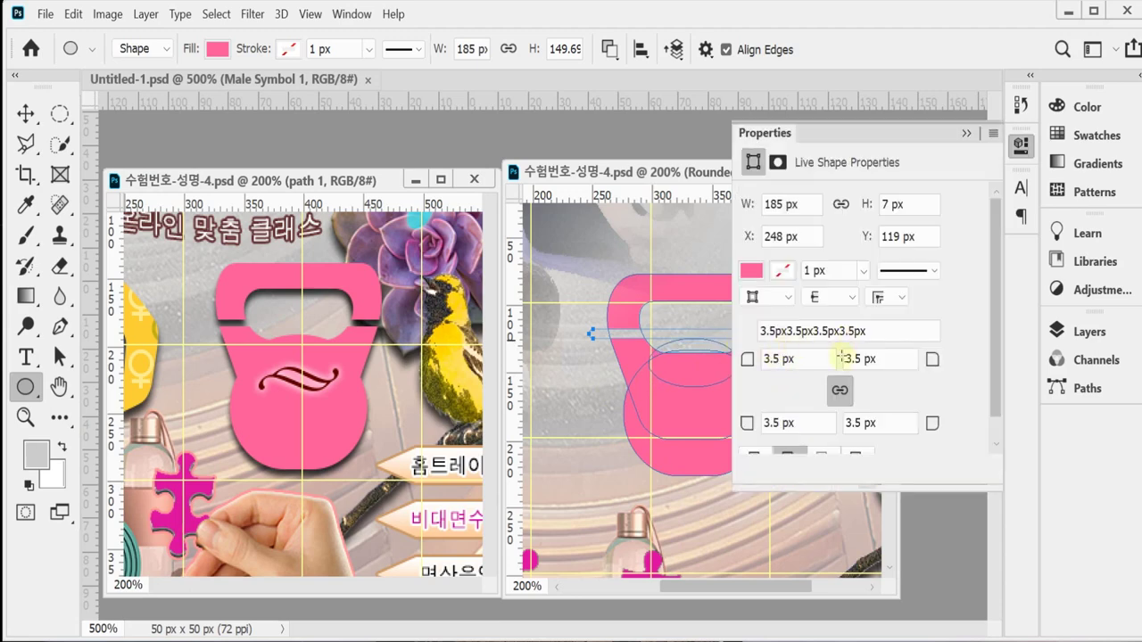
Switch the ellipse over the handle opening's lower edge from subtracting to Combine Shapes
{"action": "left_click", "coordinate": [1022, 142]}
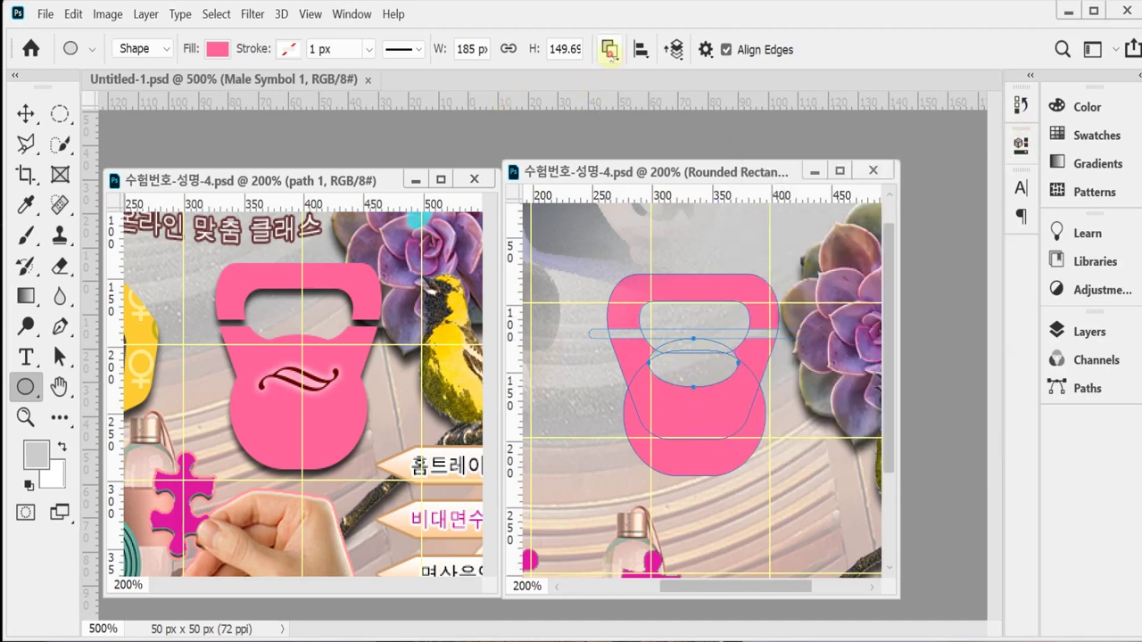
{"action": "left_click", "coordinate": [608, 50]}
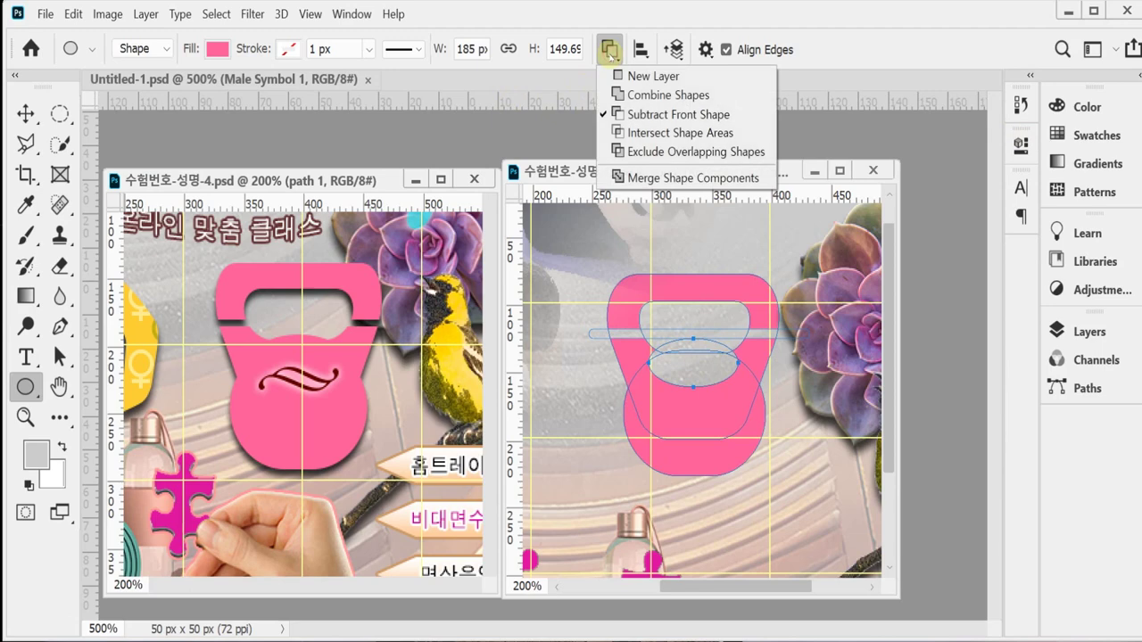
{"action": "left_click", "coordinate": [629, 97]}
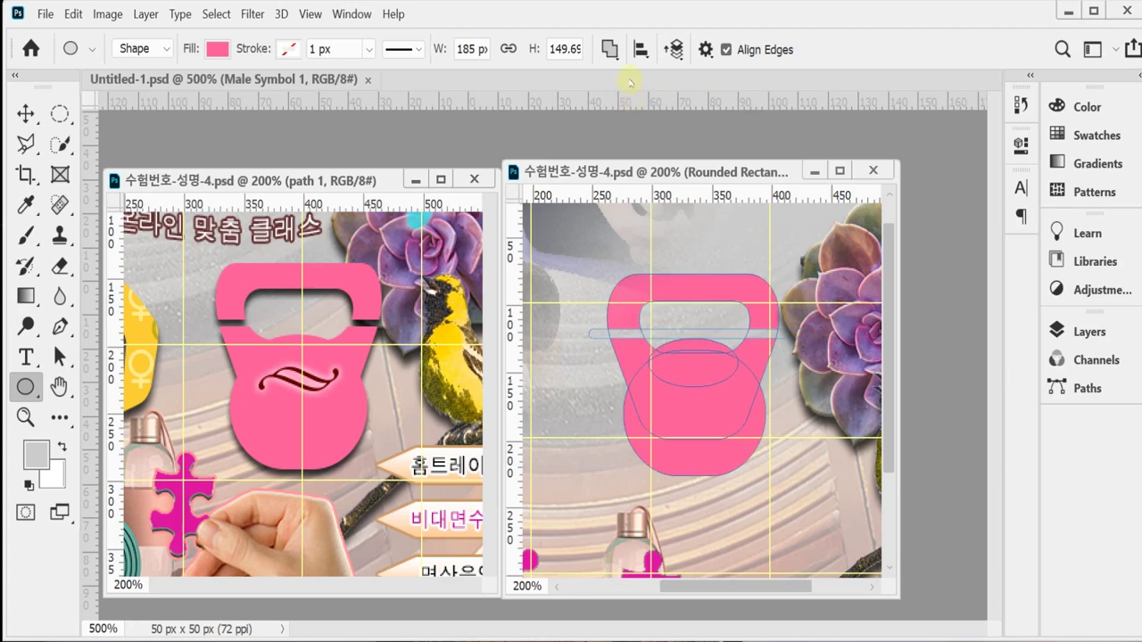
{"action": "left_click", "coordinate": [610, 49]}
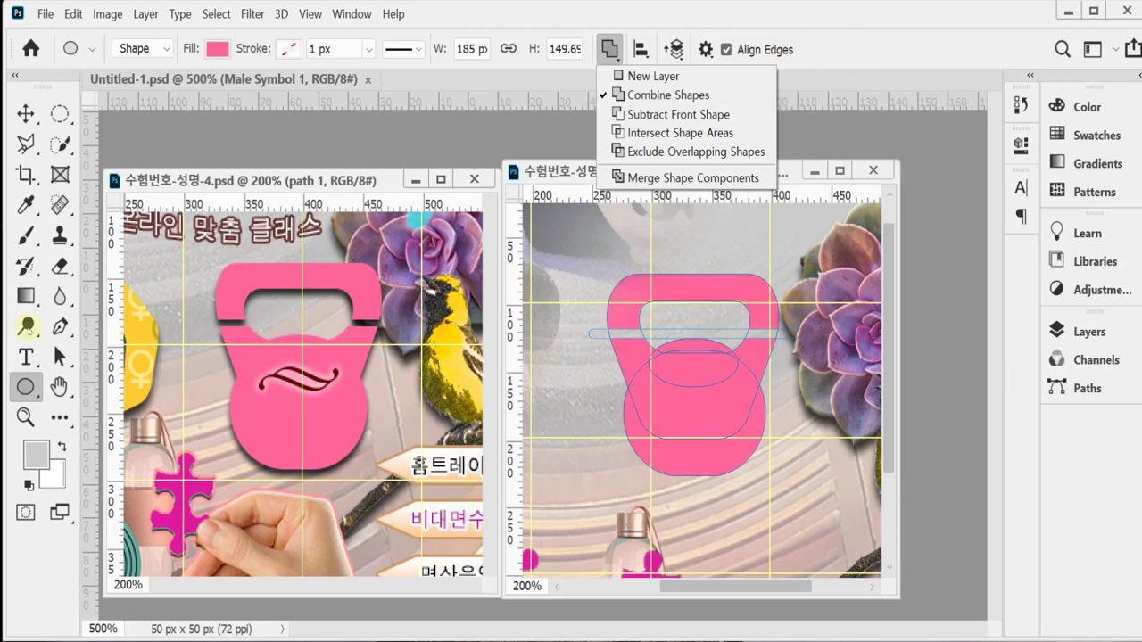
Move the kettlebell's round body component down 5 px with the Path Selection tool
{"action": "left_click", "coordinate": [62, 357]}
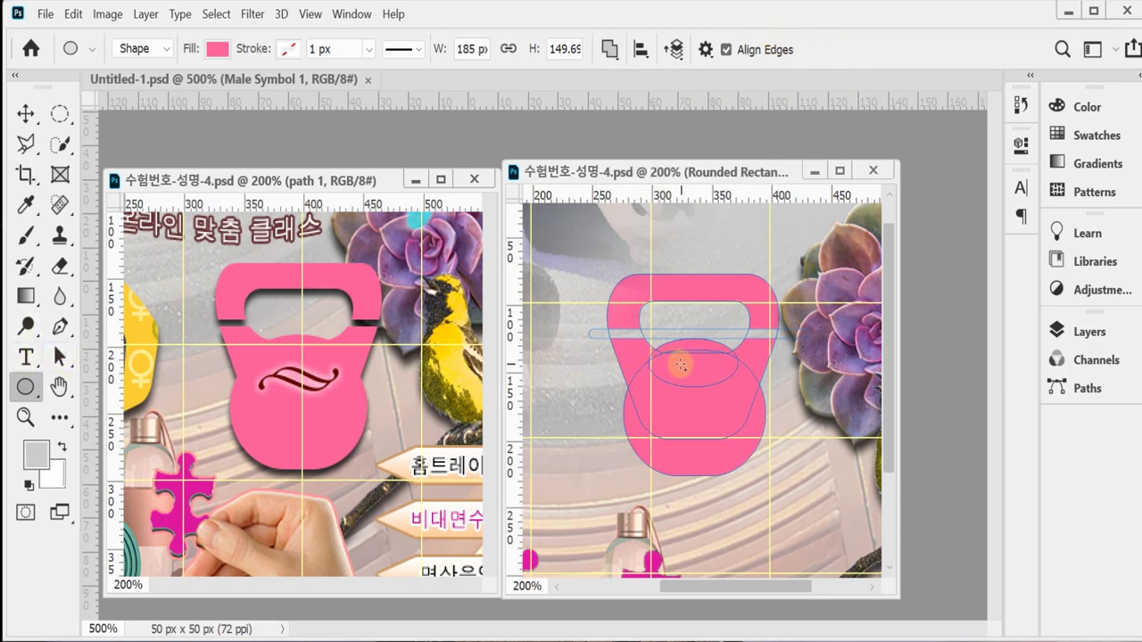
{"action": "left_click", "coordinate": [59, 357]}
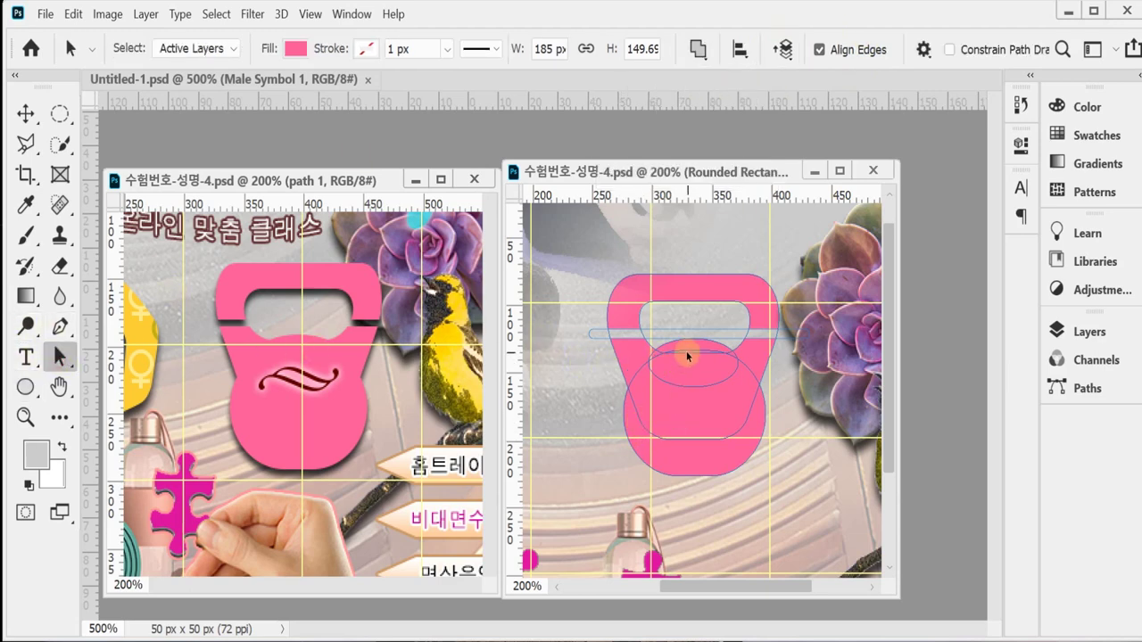
{"action": "left_click_drag", "start_coordinate": [684, 357], "coordinate": [709, 376]}
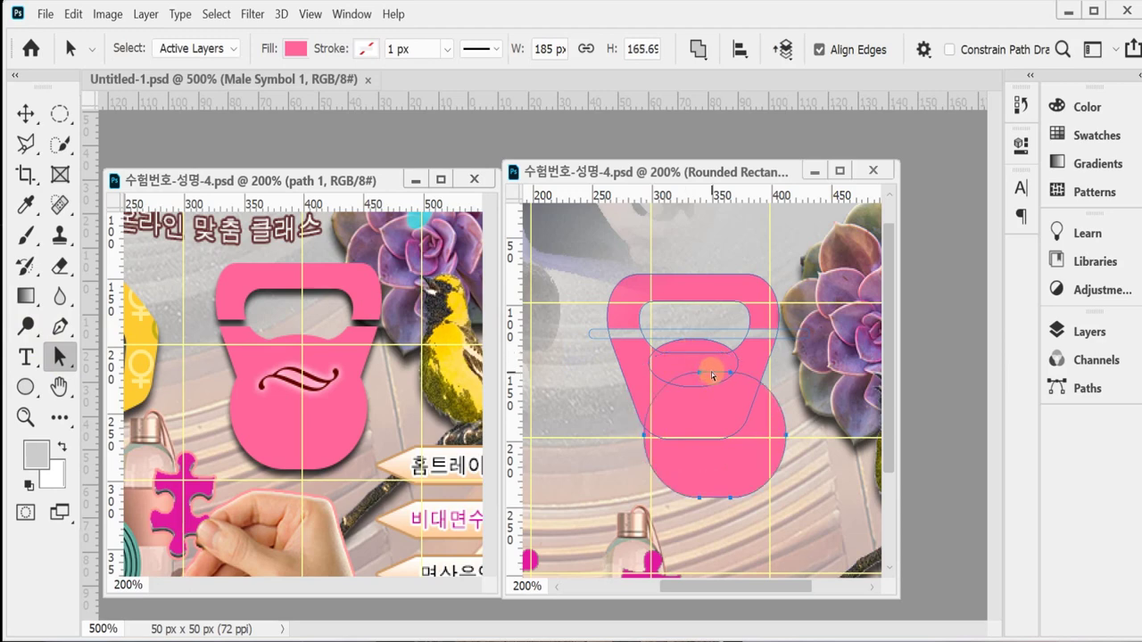
{"action": "key", "text": "ctrl+z"}
{"action": "key", "text": "Down"}
{"action": "key", "text": "Down"}
{"action": "key", "text": "Down"}
{"action": "key", "text": "Down"}
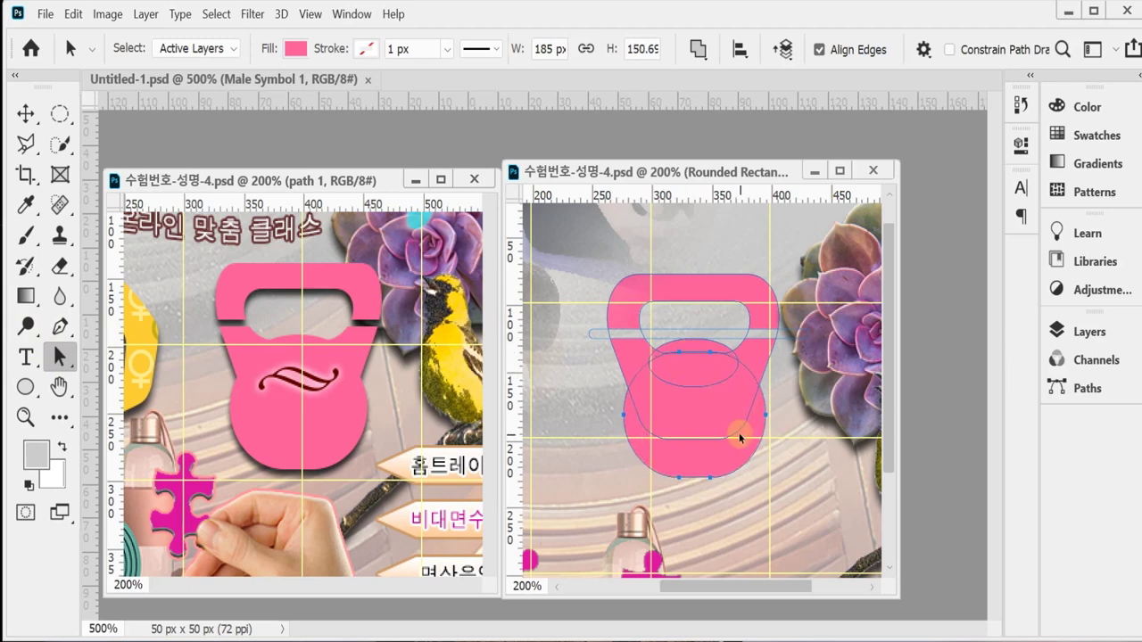
{"action": "key", "text": "Down"}
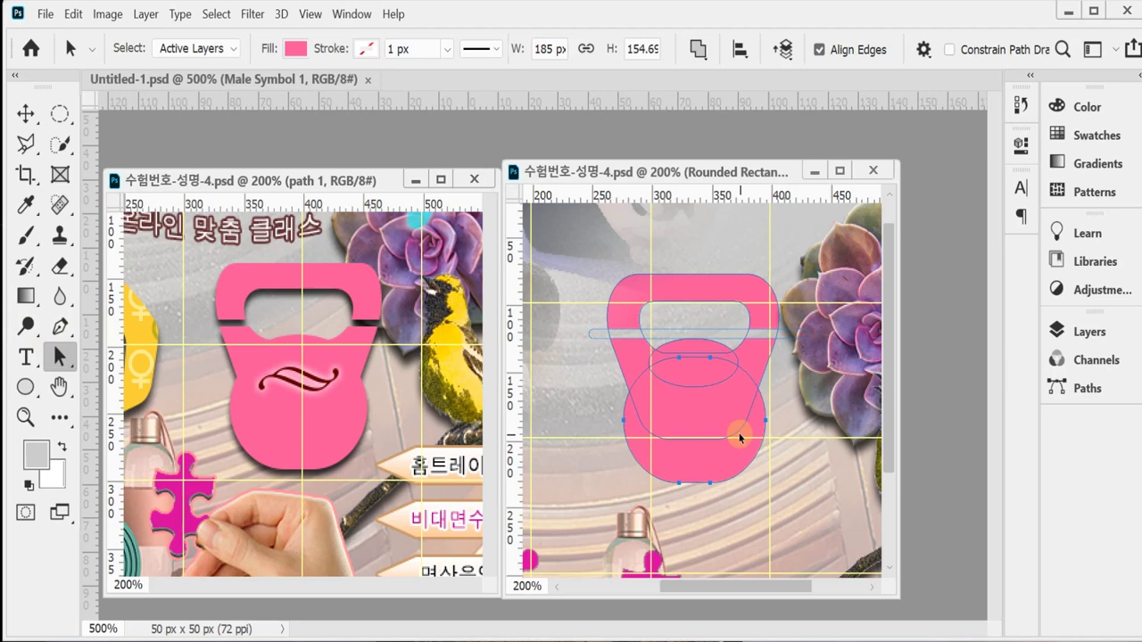
Select all of the kettlebell's path components and align them on their horizontal centres
{"action": "left_click_drag", "start_coordinate": [705, 486], "coordinate": [689, 223]}
{"action": "left_click", "coordinate": [739, 50]}
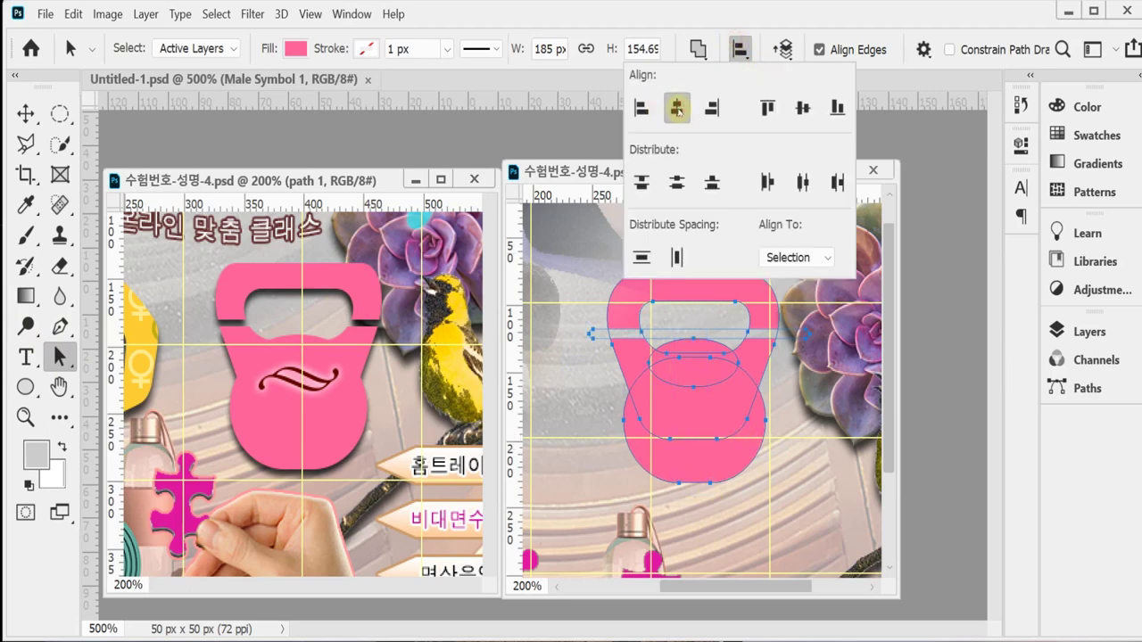
{"action": "left_click", "coordinate": [677, 107]}
{"action": "left_click", "coordinate": [767, 24]}
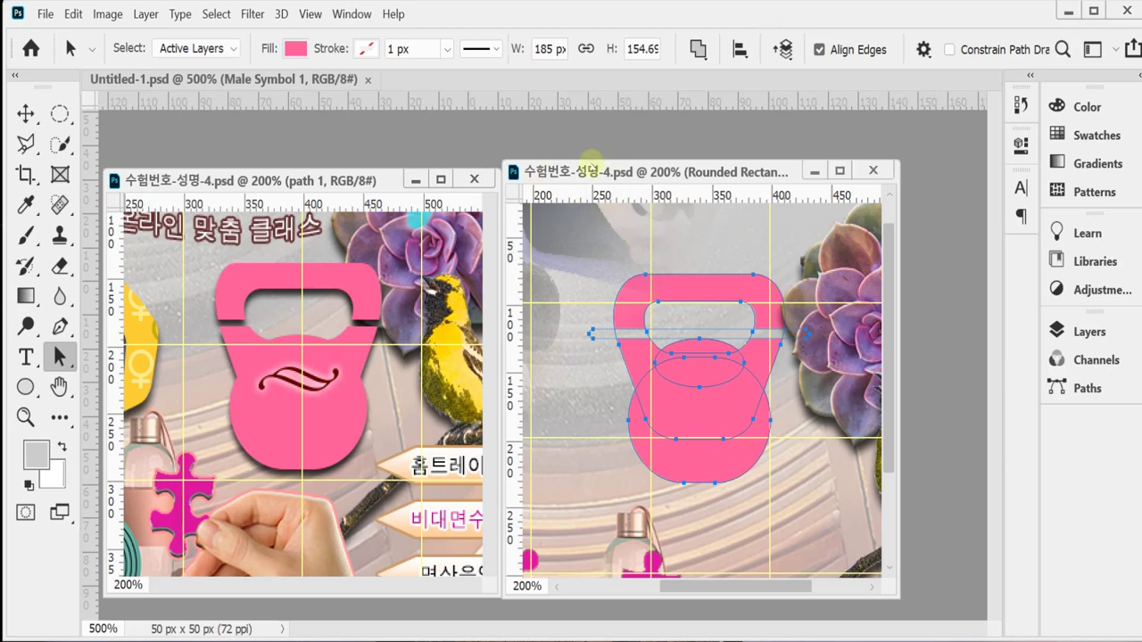
Merge the kettlebell's shape components into one regular path
{"action": "left_click", "coordinate": [696, 49]}
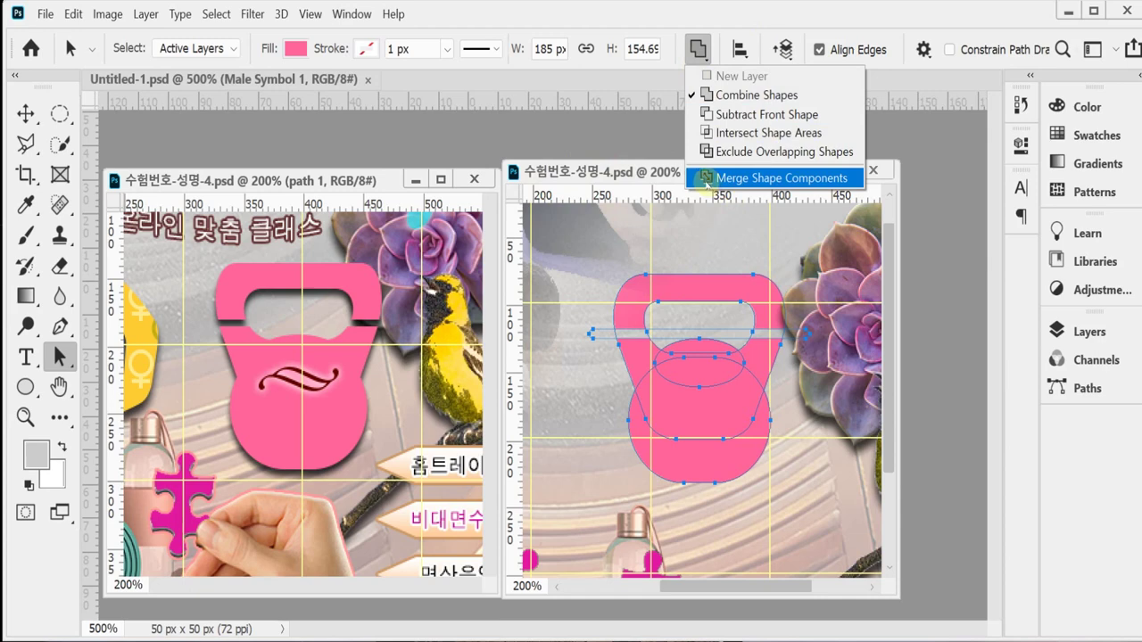
{"action": "left_click", "coordinate": [706, 180]}
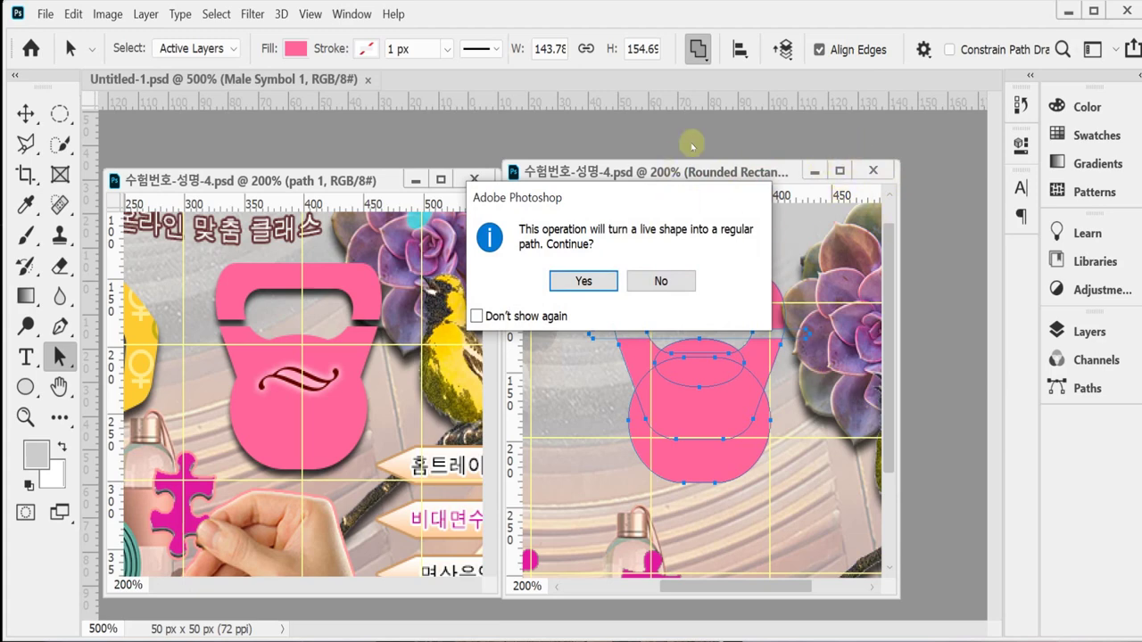
{"action": "left_click", "coordinate": [584, 283]}
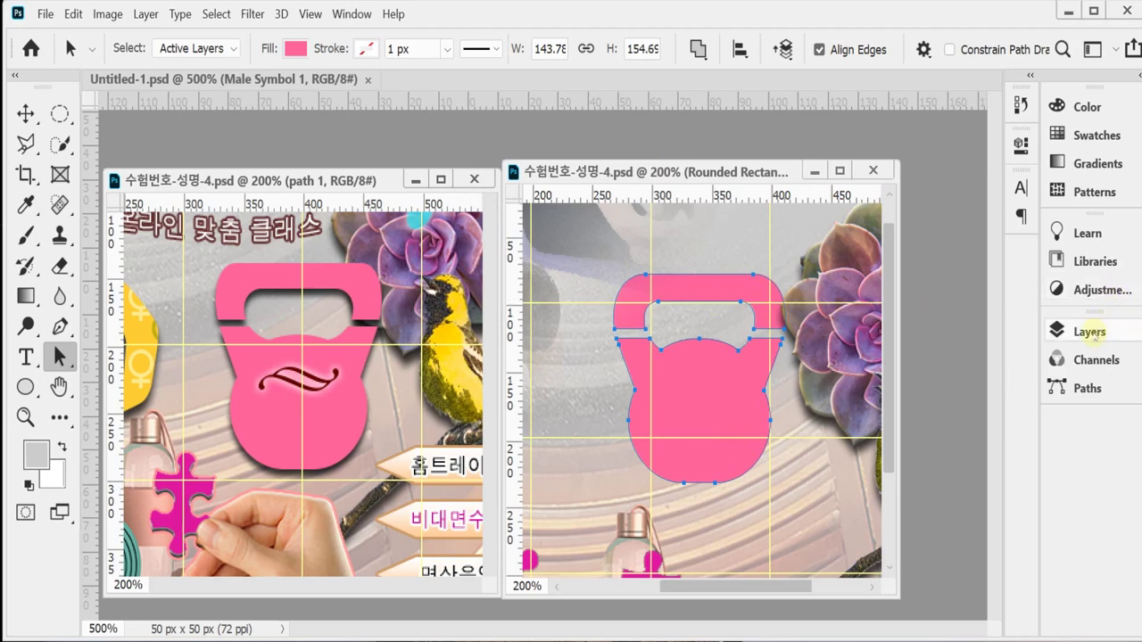
Add a Drop Shadow to the kettlebell shape with a distance of 5 px and a size of 5 px
{"action": "left_click", "coordinate": [1071, 331]}
{"action": "left_click", "coordinate": [840, 597]}
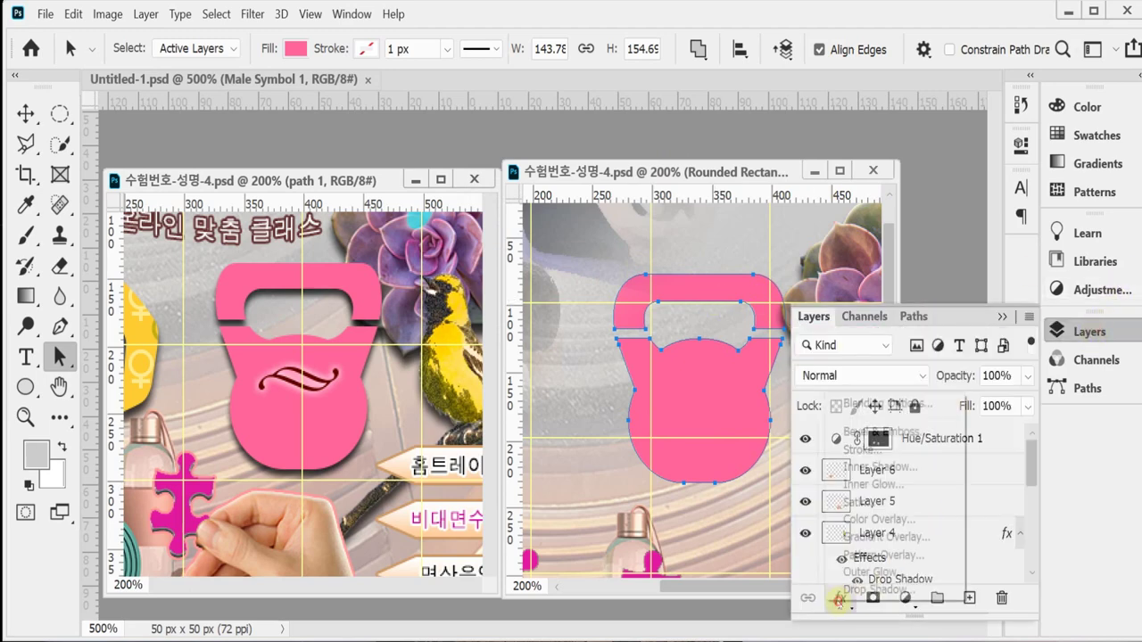
{"action": "left_click", "coordinate": [871, 590]}
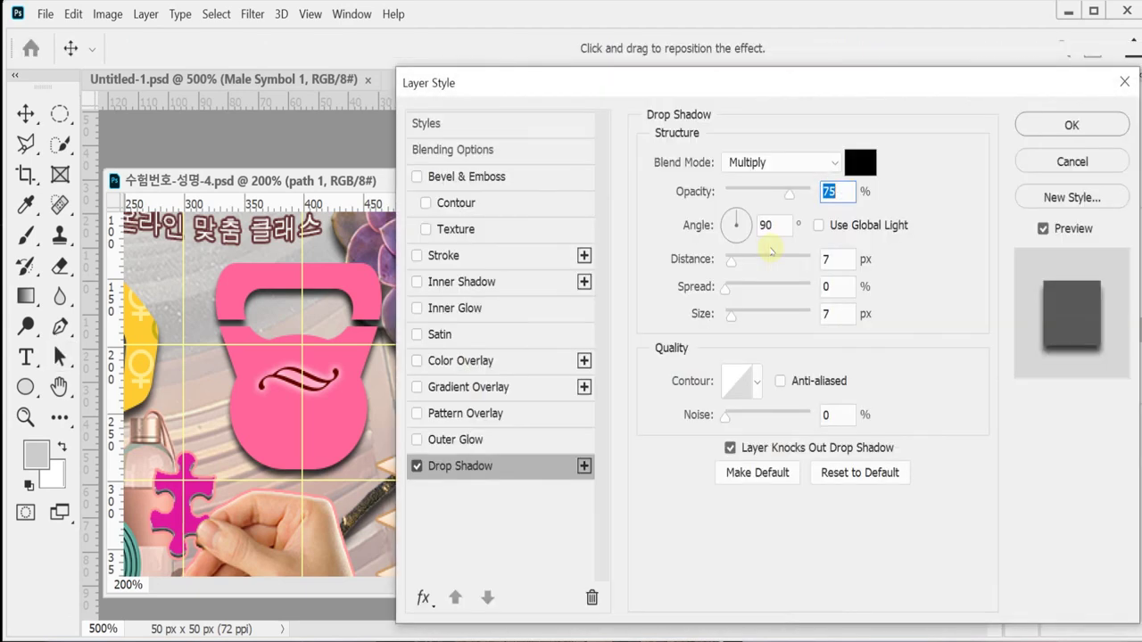
{"action": "left_click", "coordinate": [829, 259]}
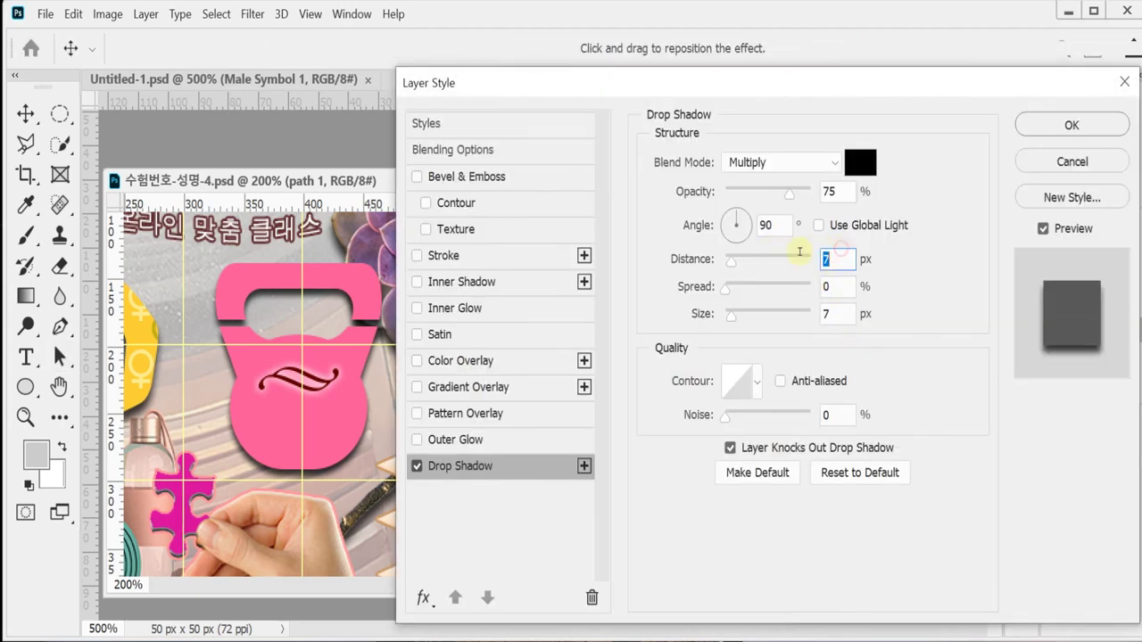
{"action": "type", "text": "5"}
{"action": "double_click", "coordinate": [841, 322]}
{"action": "type", "text": "5"}
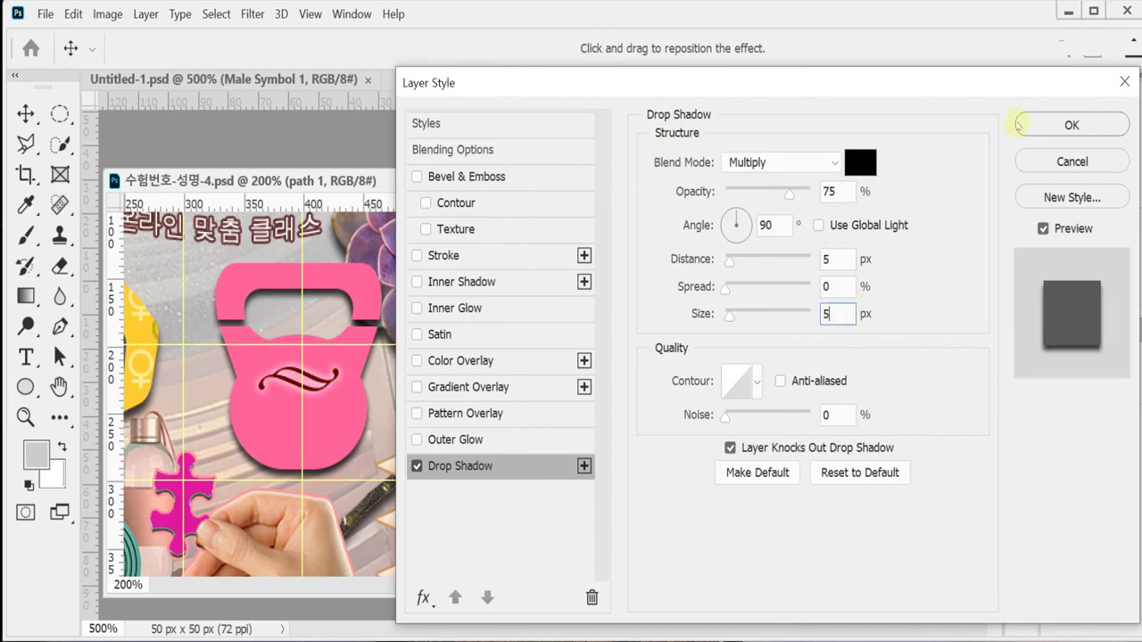
{"action": "left_click", "coordinate": [1062, 125]}
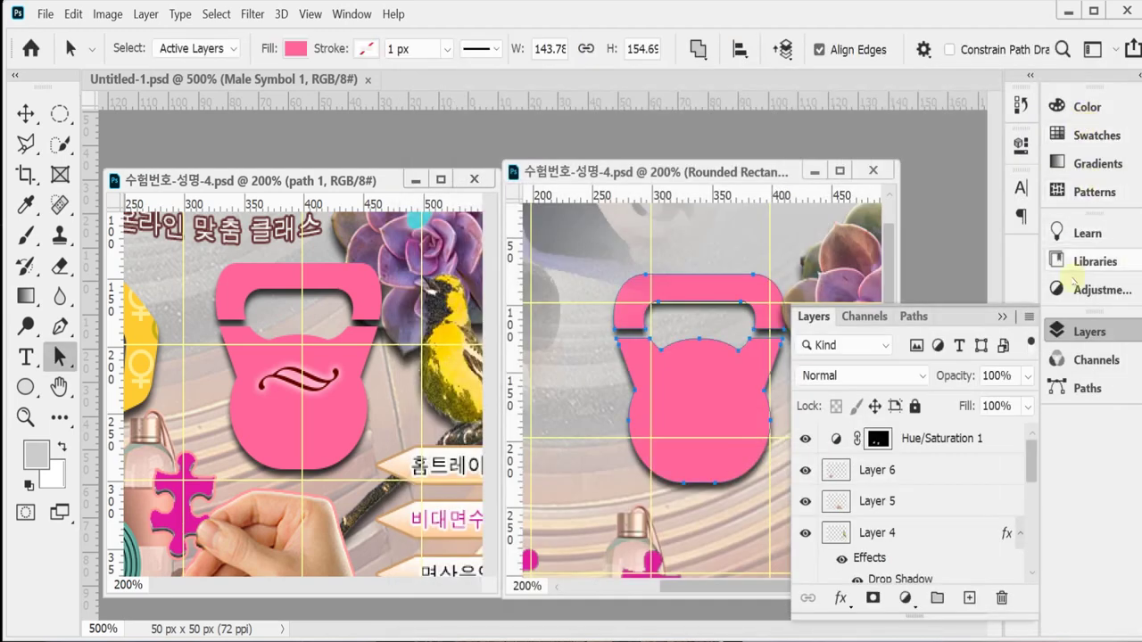
{"action": "left_click", "coordinate": [1075, 330]}
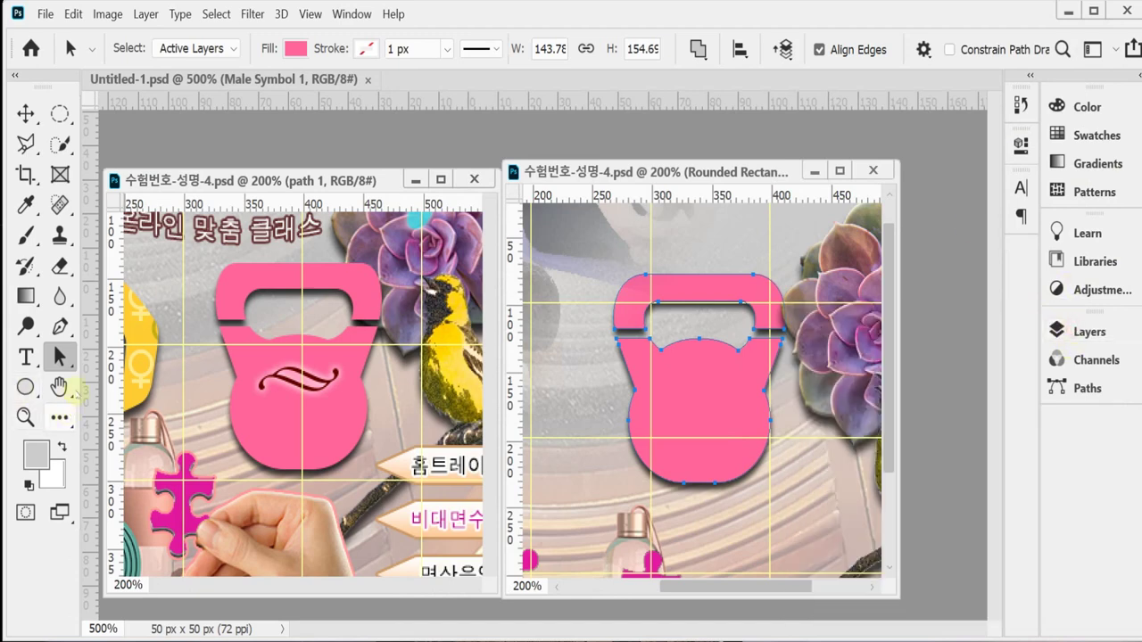
Choose the Freeform Pen tool in New Layer mode and view the finished composition full screen for reference
{"action": "left_click_drag", "start_coordinate": [604, 428], "coordinate": [551, 438]}
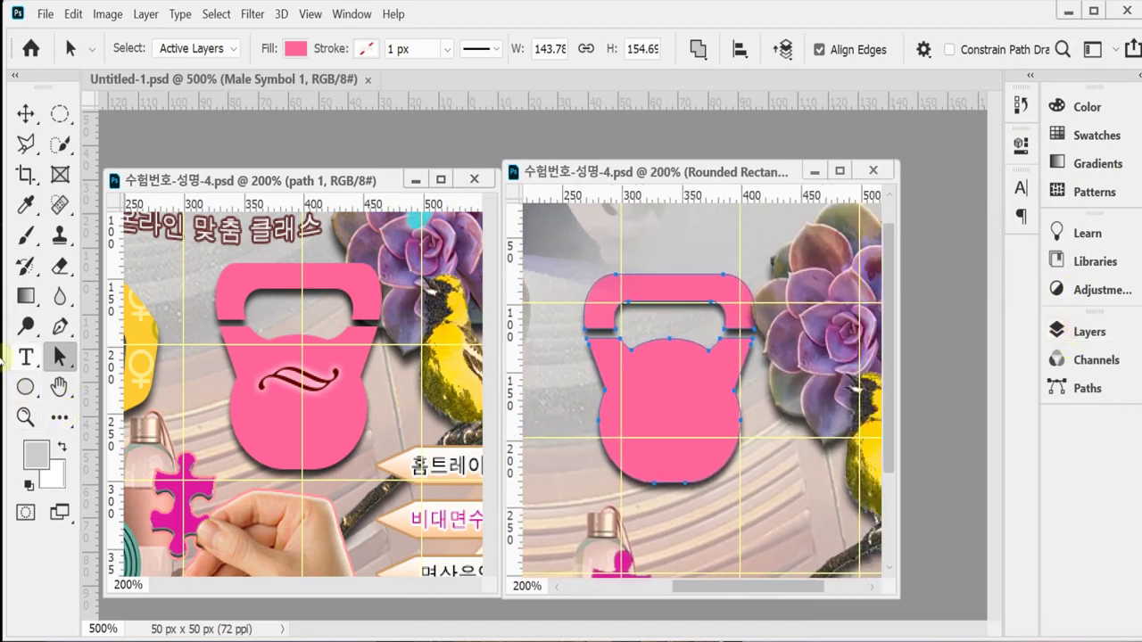
{"action": "left_click", "coordinate": [59, 327]}
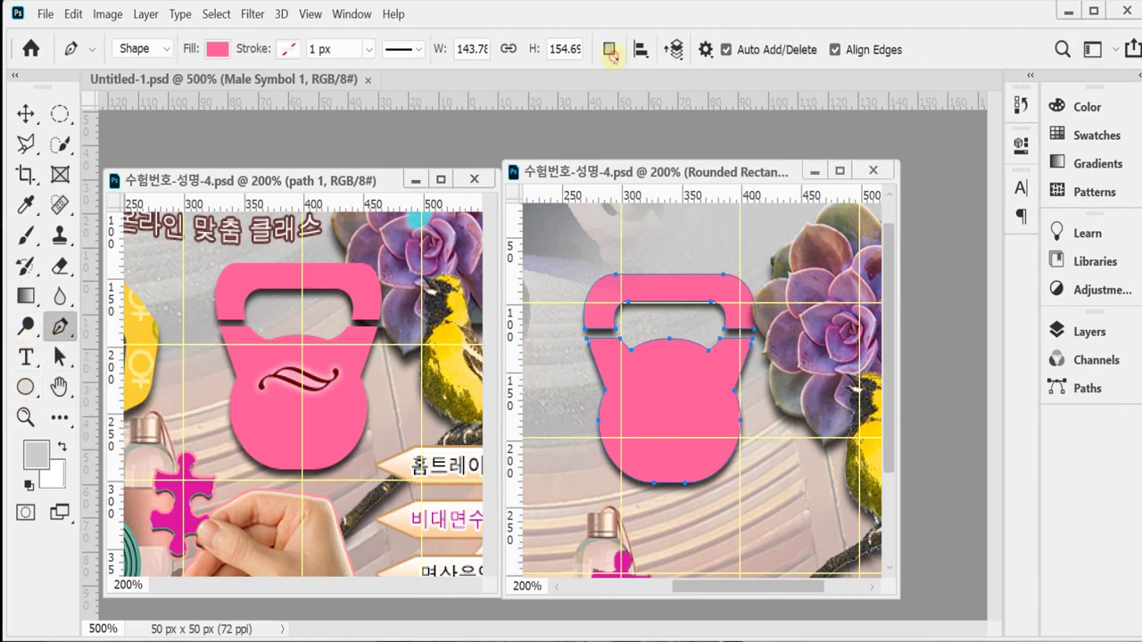
{"action": "left_click", "coordinate": [610, 50]}
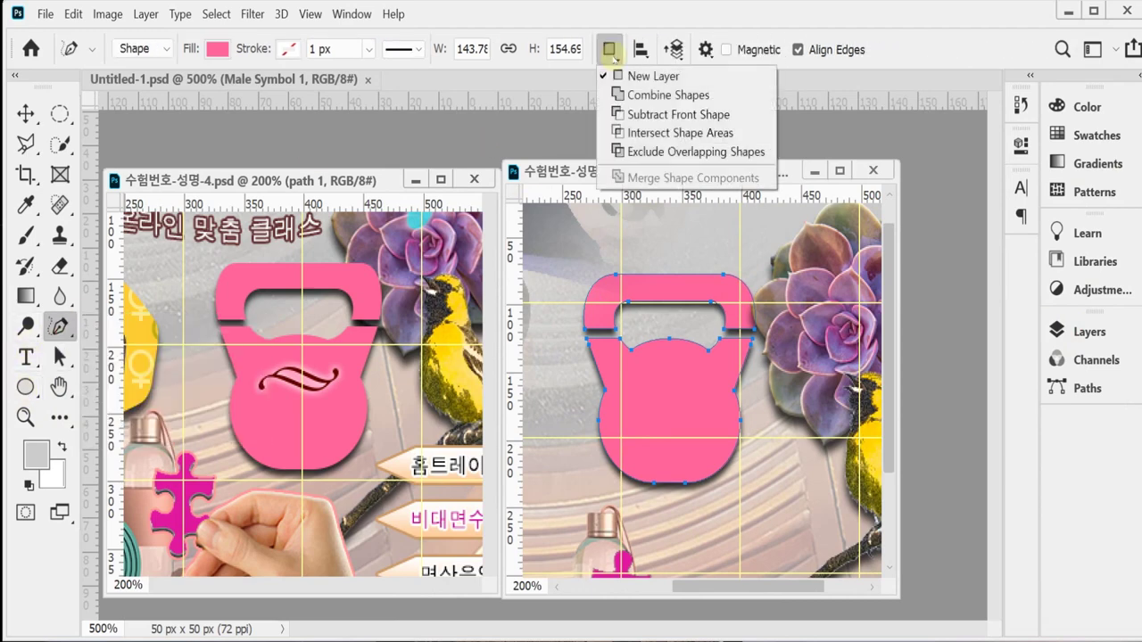
{"action": "left_click", "coordinate": [300, 182]}
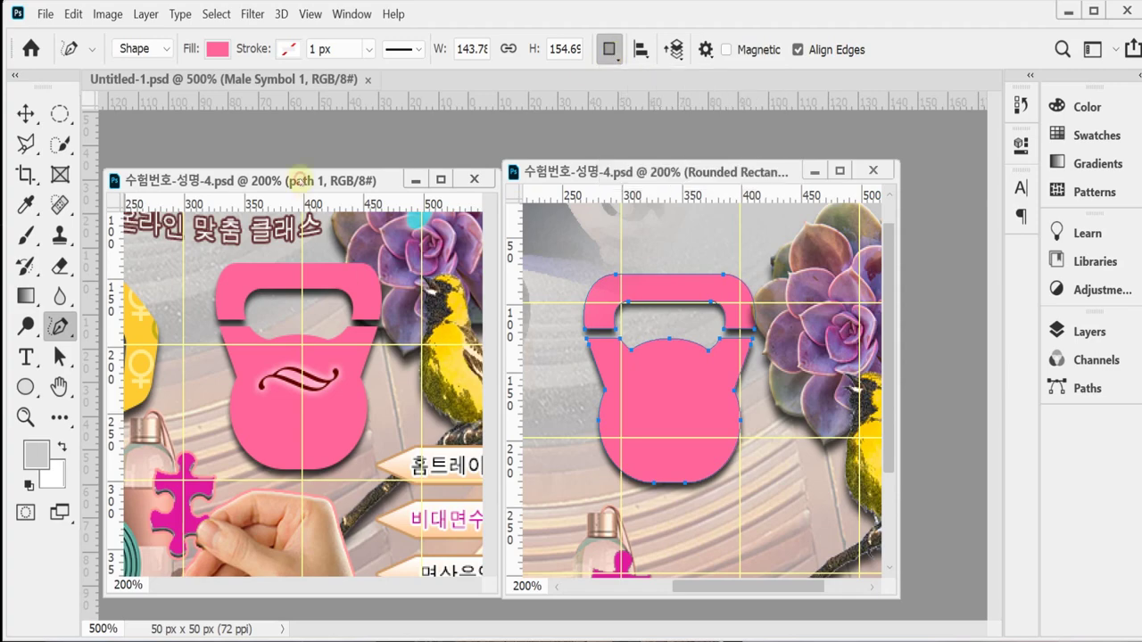
{"action": "key", "text": "f"}
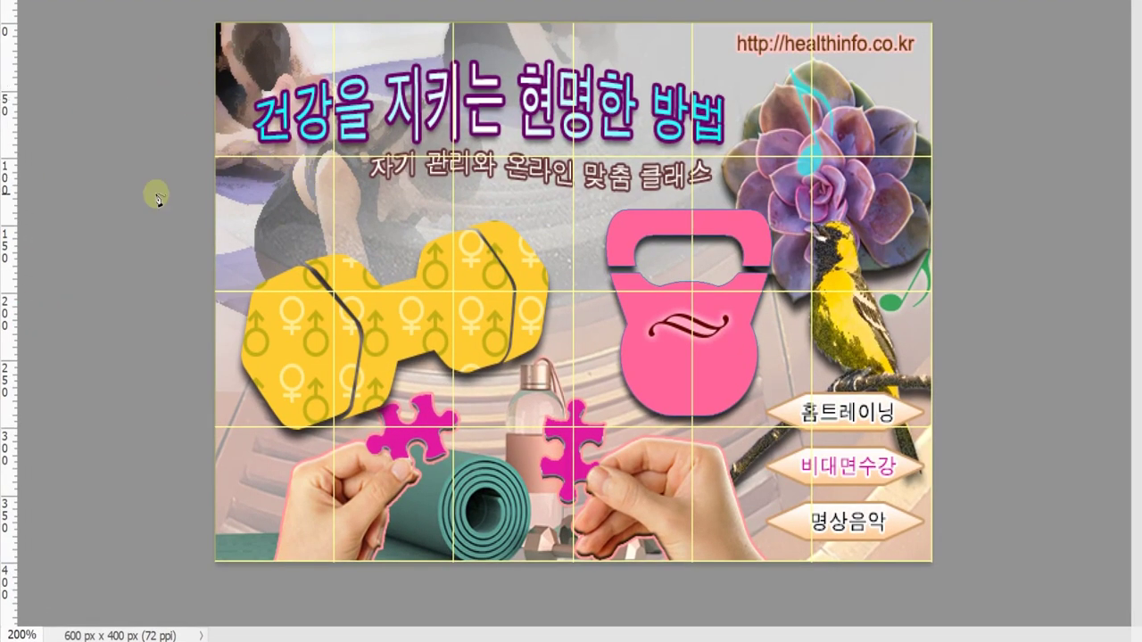
{"action": "key", "text": "f"}
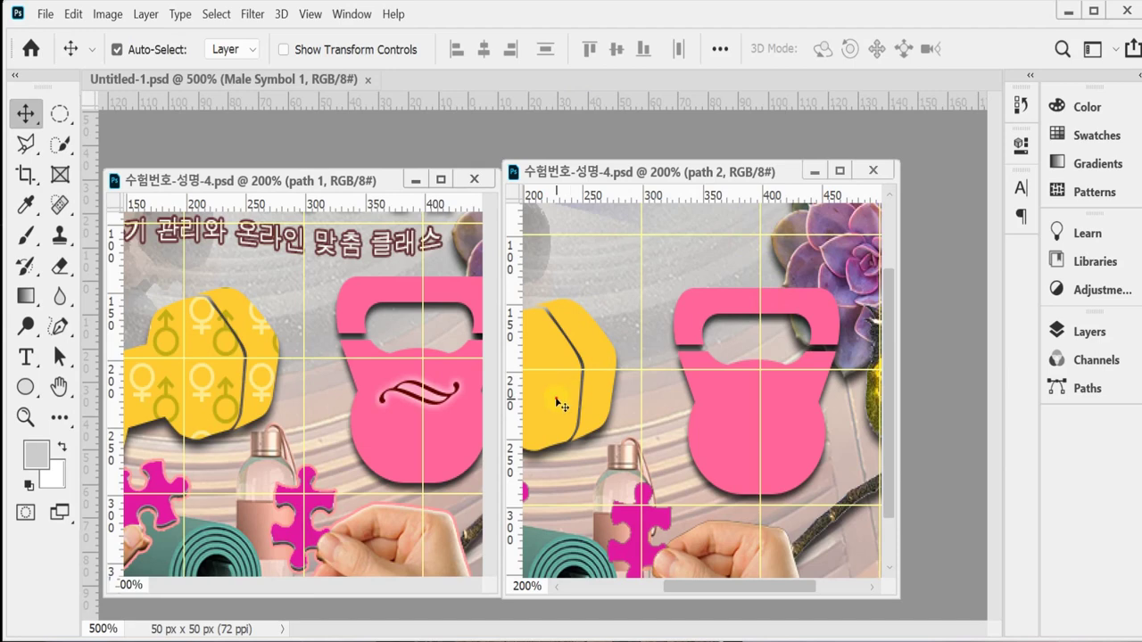
Check the layer names path 1 and path 2 of the kettlebell and dumbbell shapes
{"action": "left_click_drag", "start_coordinate": [559, 408], "coordinate": [670, 382]}
{"action": "left_click_drag", "start_coordinate": [768, 404], "coordinate": [721, 412]}
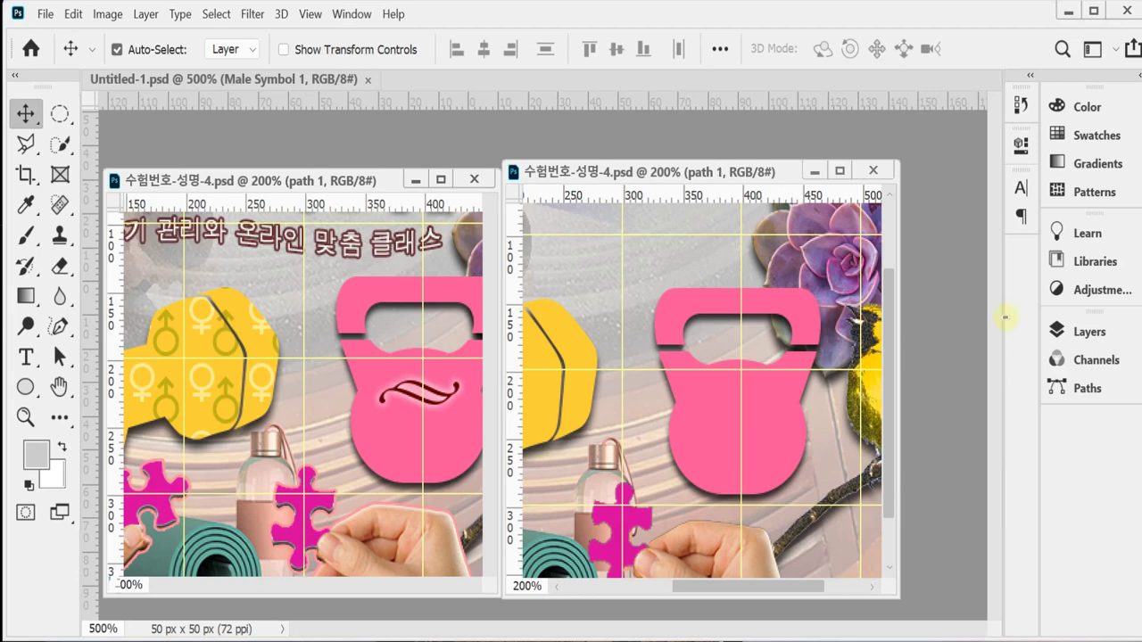
{"action": "left_click", "coordinate": [1082, 331]}
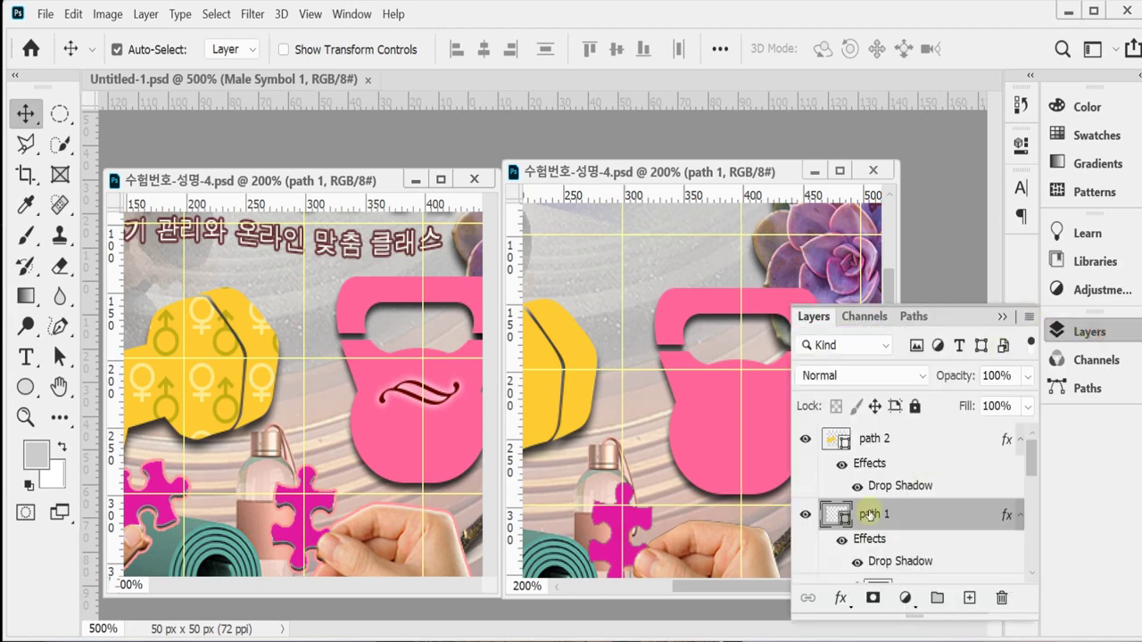
{"action": "double_click", "coordinate": [870, 514]}
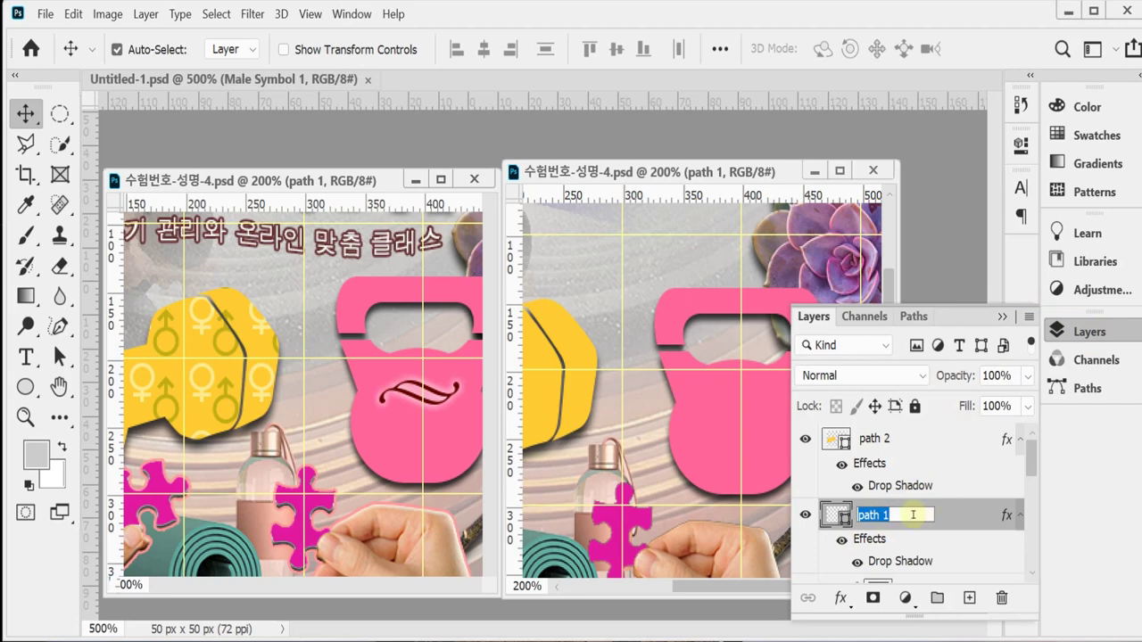
{"action": "double_click", "coordinate": [870, 439]}
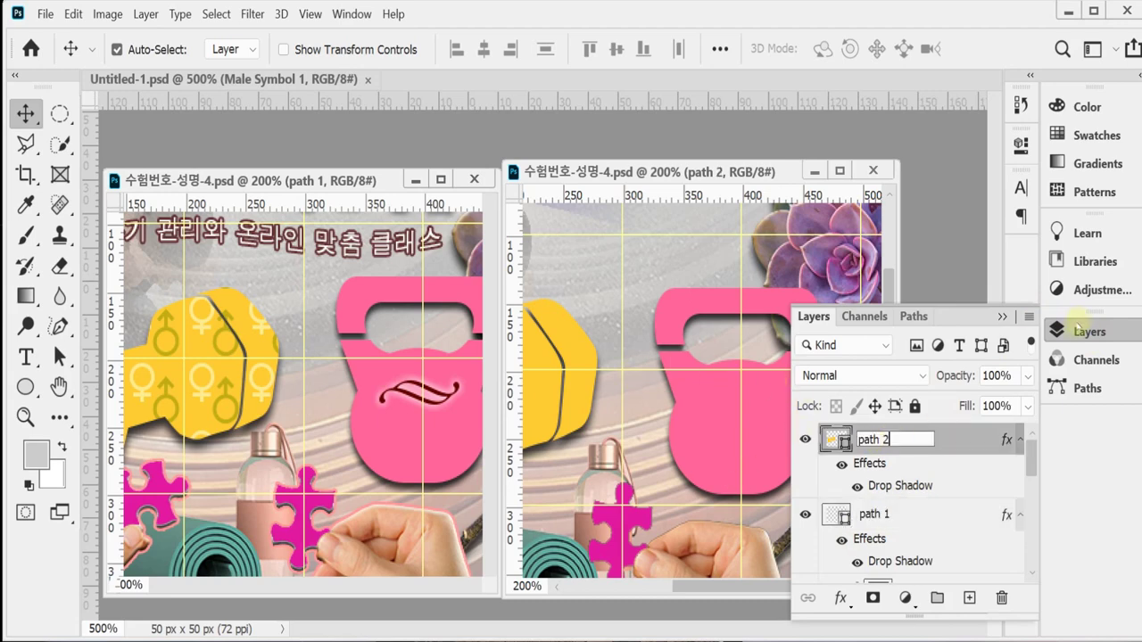
{"action": "left_click", "coordinate": [1077, 330]}
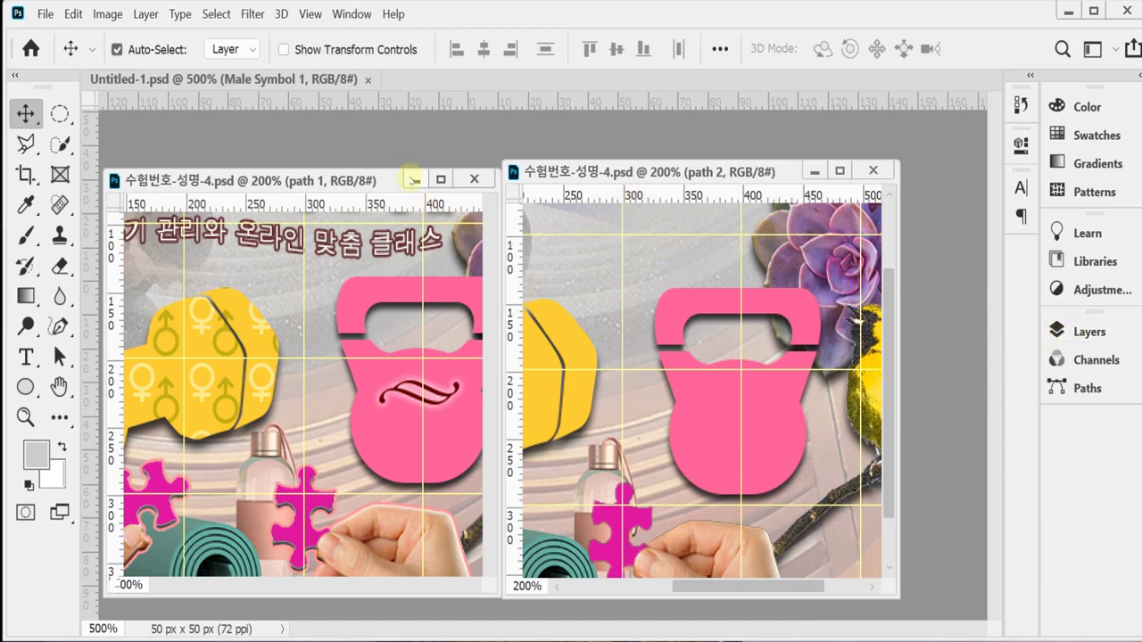
Examine the dumbbell's male and female symbol pattern in the finished reference at 300%, and minimise that document
{"action": "left_click", "coordinate": [216, 342], "text": "ctrl"}
{"action": "left_click", "coordinate": [231, 347], "text": "ctrl"}
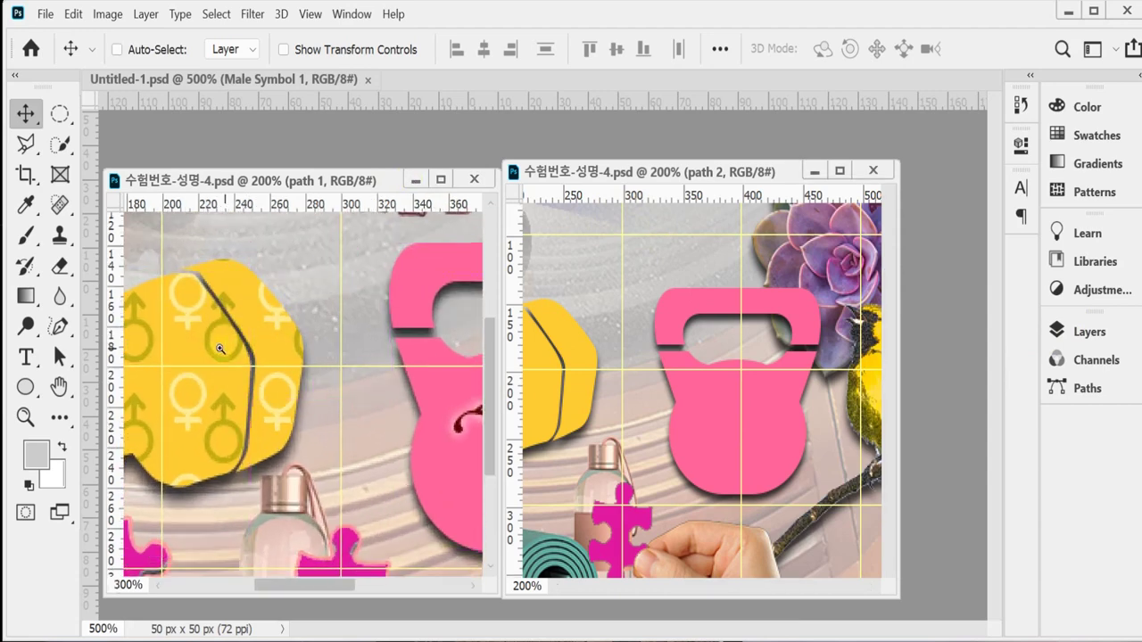
{"action": "left_click_drag", "start_coordinate": [210, 343], "coordinate": [190, 284]}
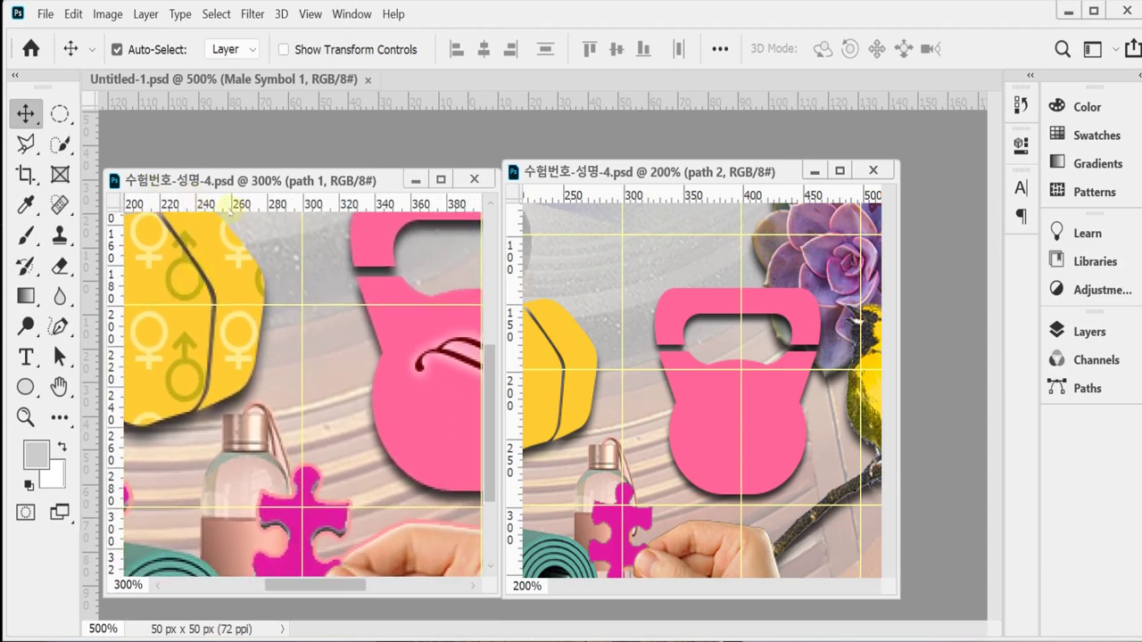
{"action": "left_click_drag", "start_coordinate": [226, 264], "coordinate": [230, 278]}
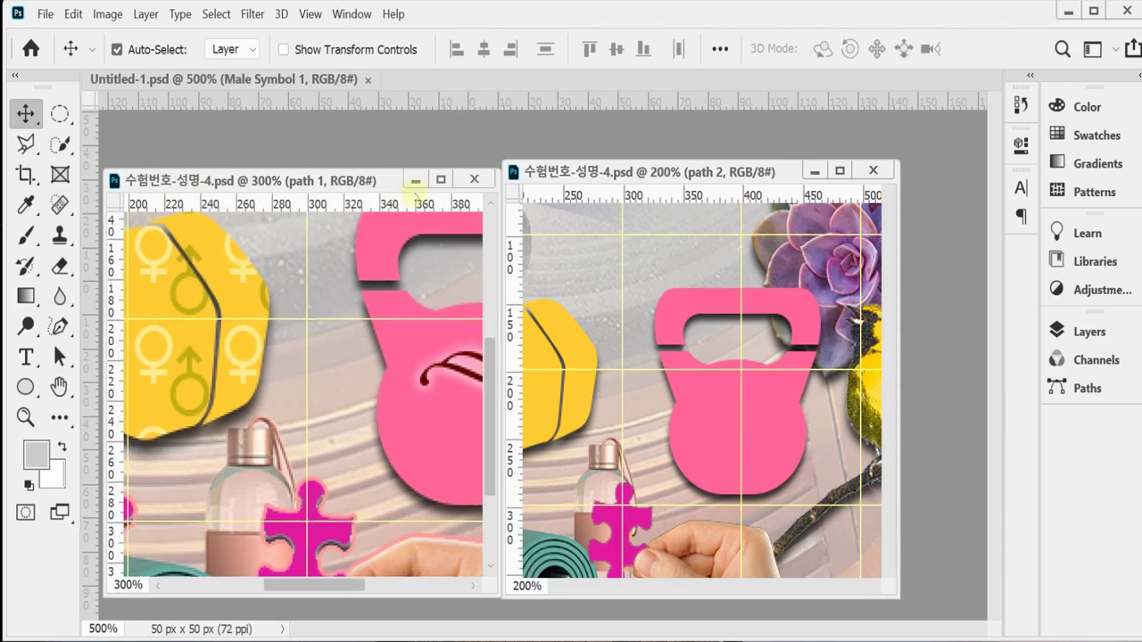
{"action": "left_click", "coordinate": [414, 181]}
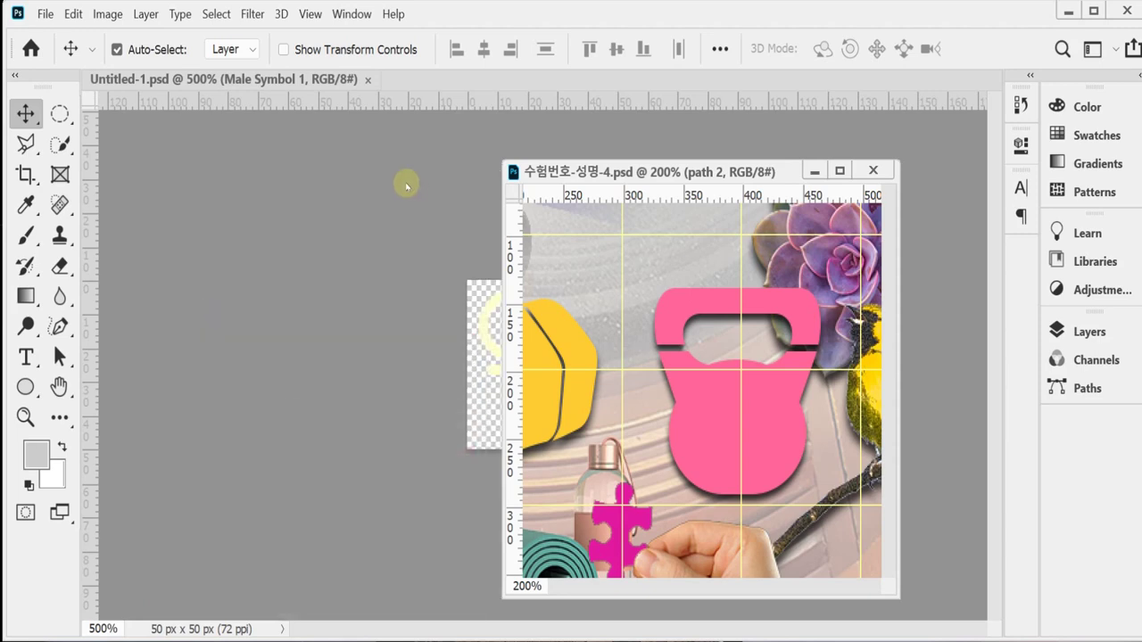
Try to set up a new 50 by 50 pixel document with a transparent background
{"action": "left_click", "coordinate": [814, 170]}
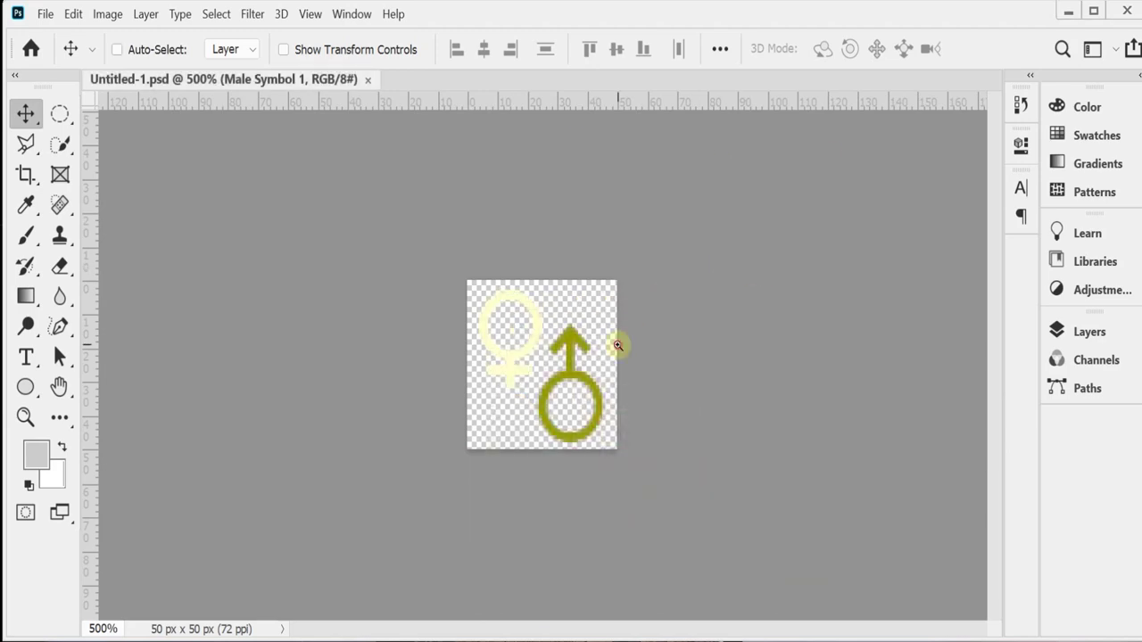
{"action": "key", "text": "ctrl+plus"}
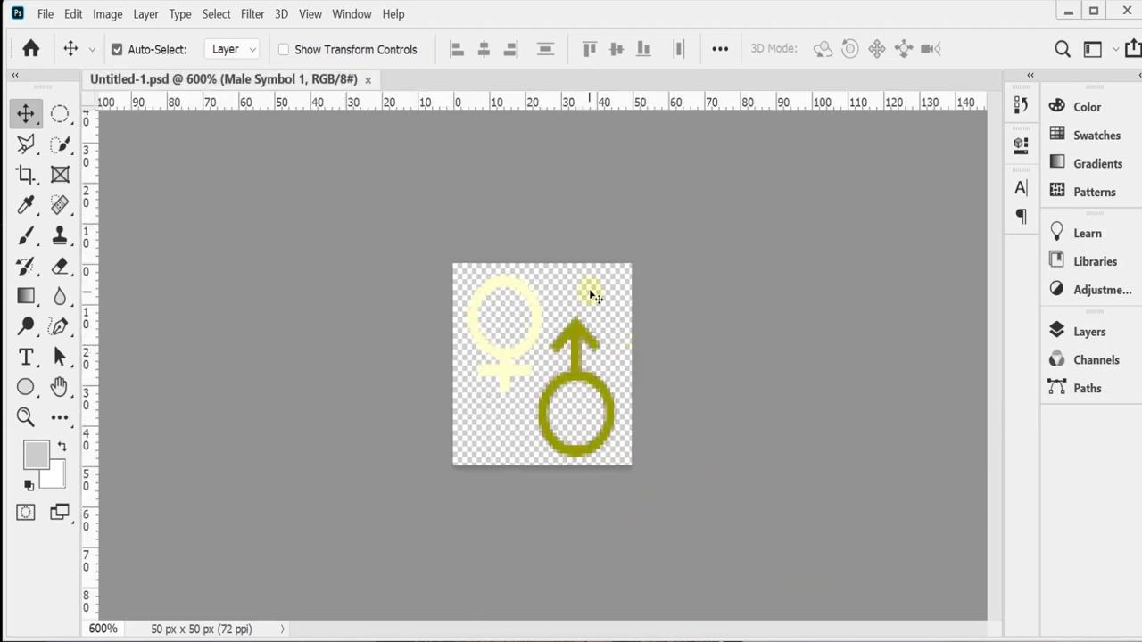
{"action": "key", "text": "ctrl+n"}
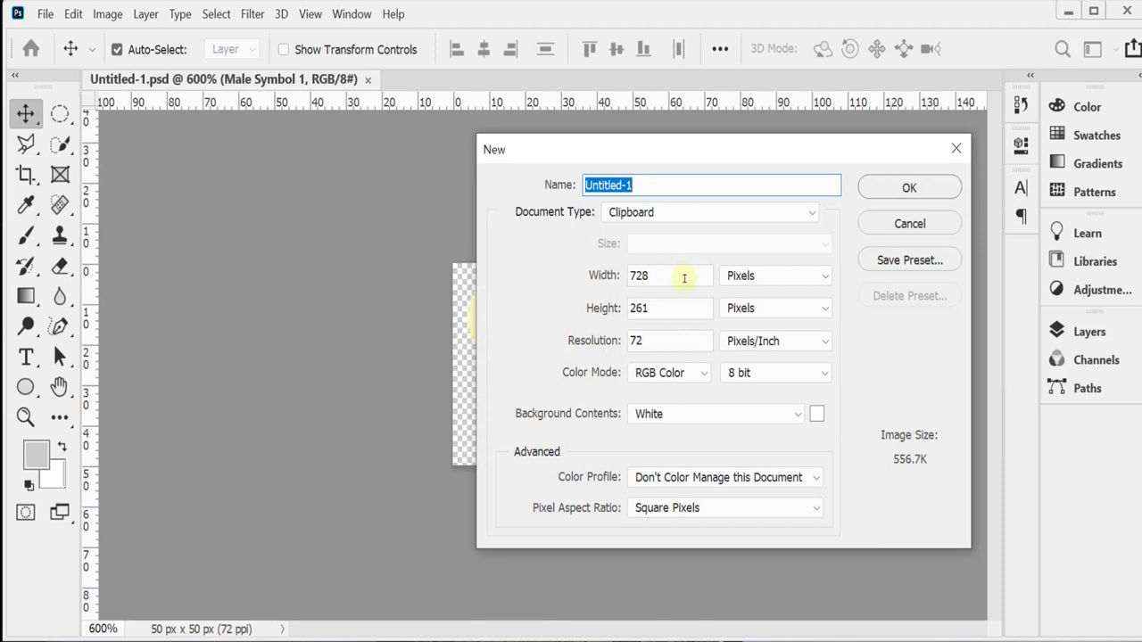
{"action": "left_click", "coordinate": [685, 278]}
{"action": "type", "text": "50"}
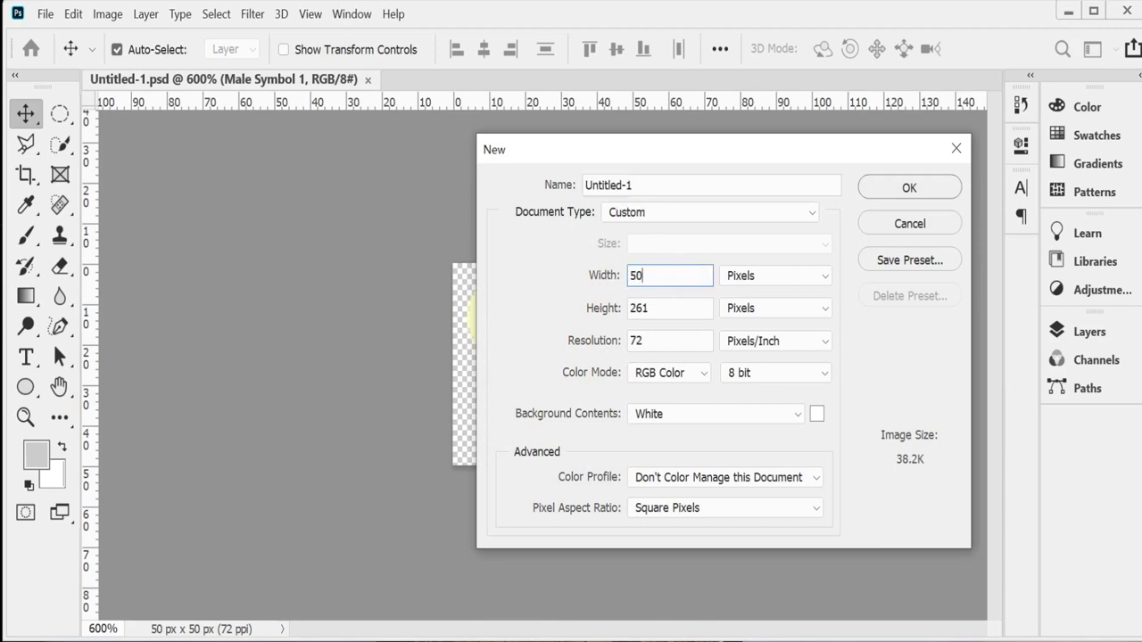
{"action": "key", "text": "Tab"}
{"action": "key", "text": "Tab"}
{"action": "type", "text": "50"}
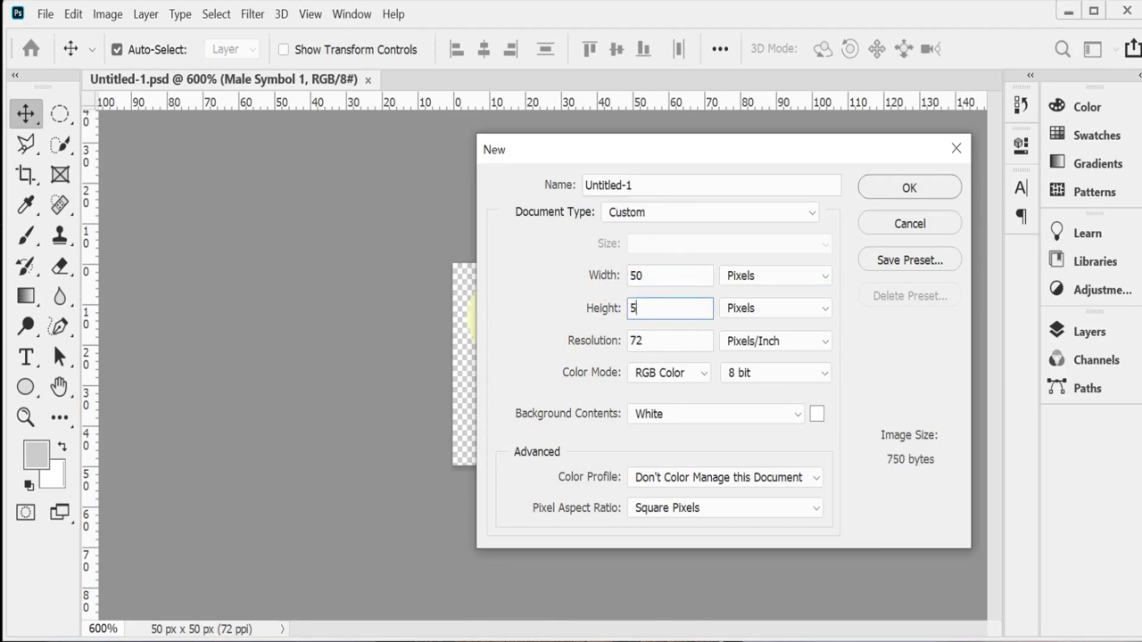
{"action": "key", "text": "Tab"}
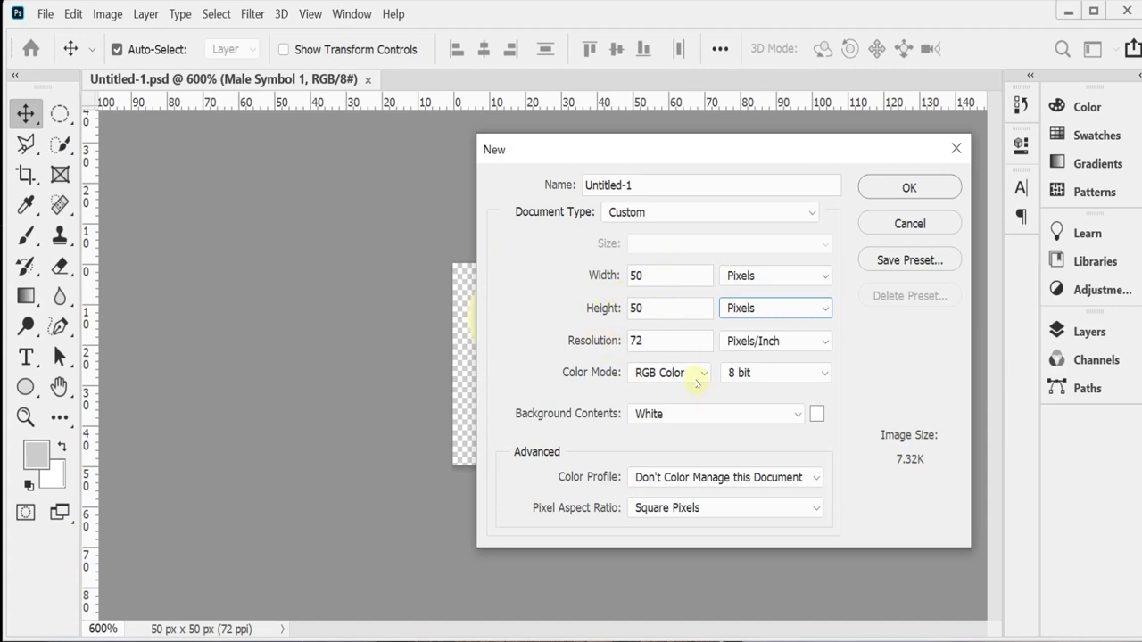
{"action": "left_click", "coordinate": [794, 417]}
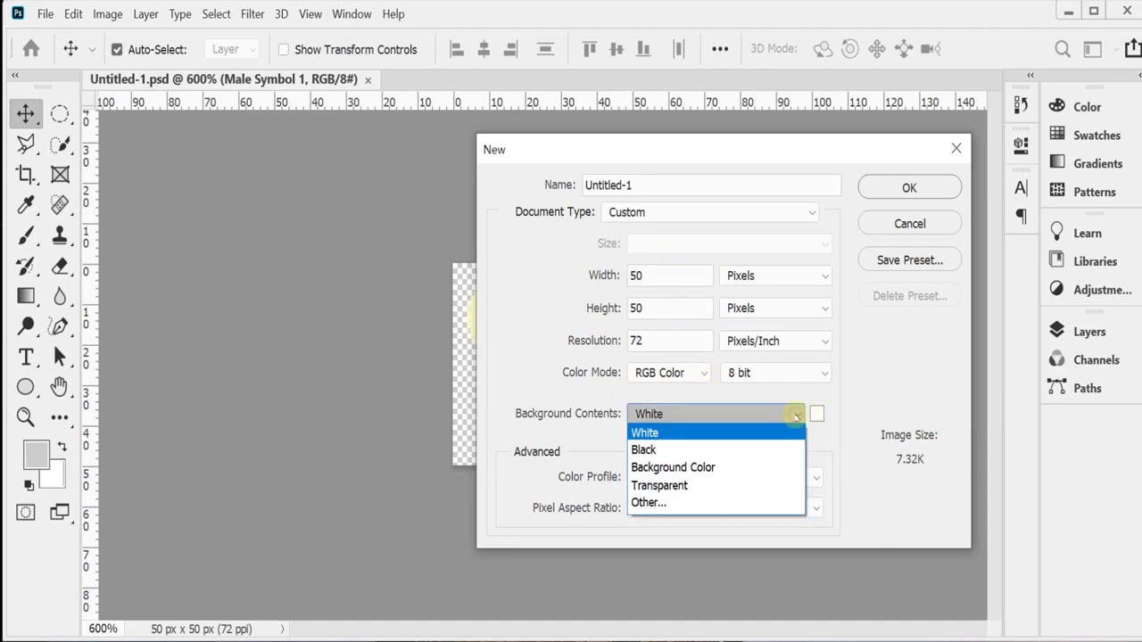
{"action": "left_click", "coordinate": [746, 487]}
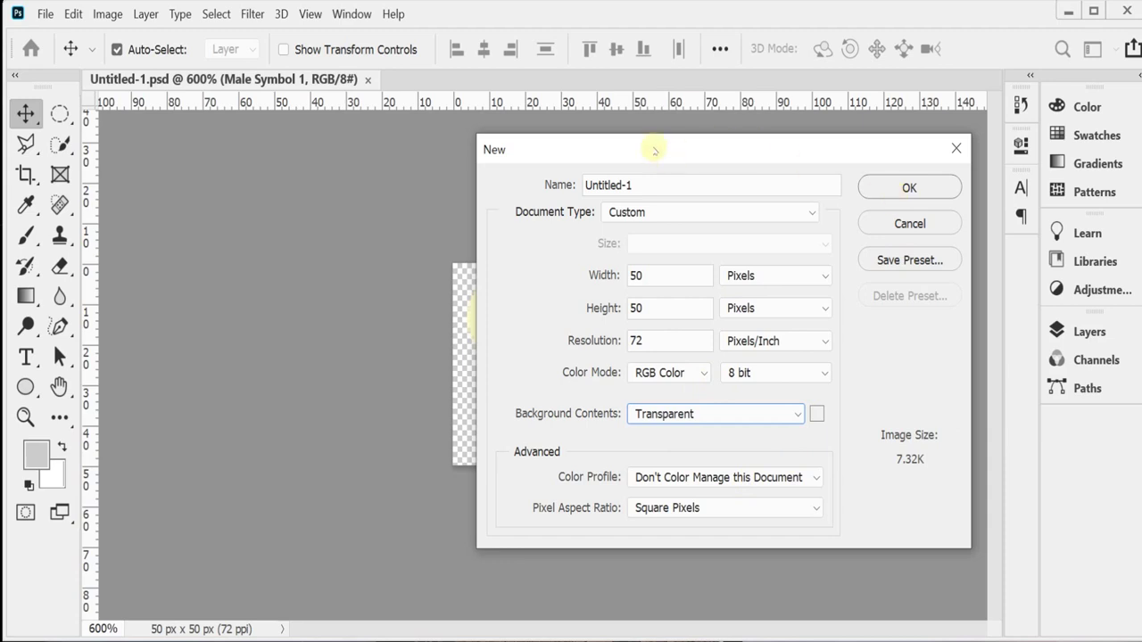
{"action": "left_click_drag", "start_coordinate": [669, 150], "coordinate": [845, 157]}
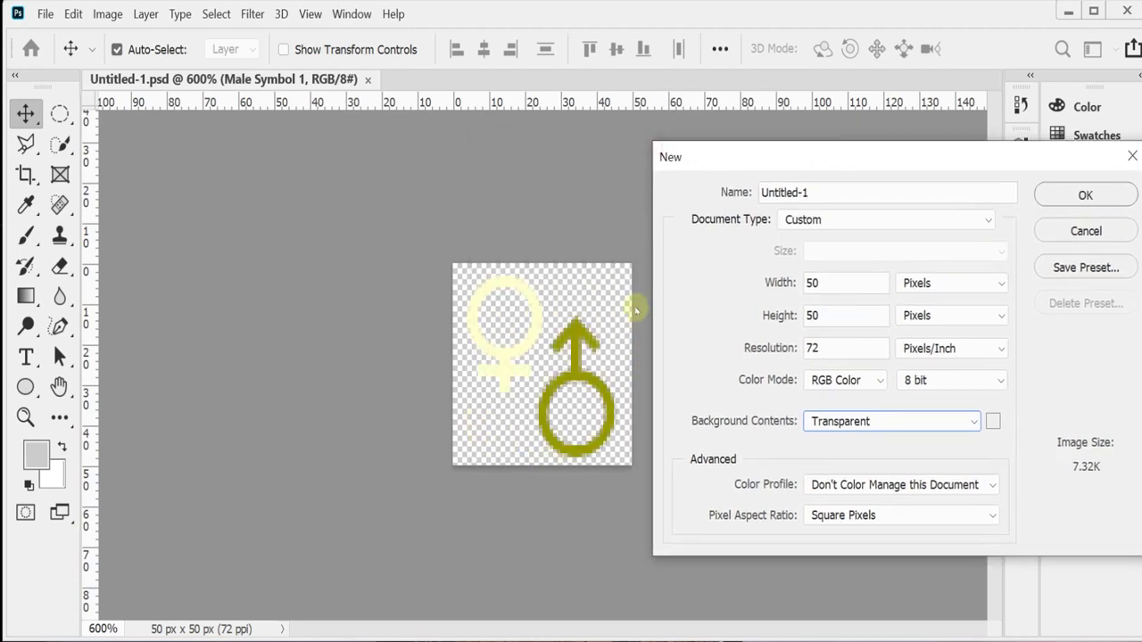
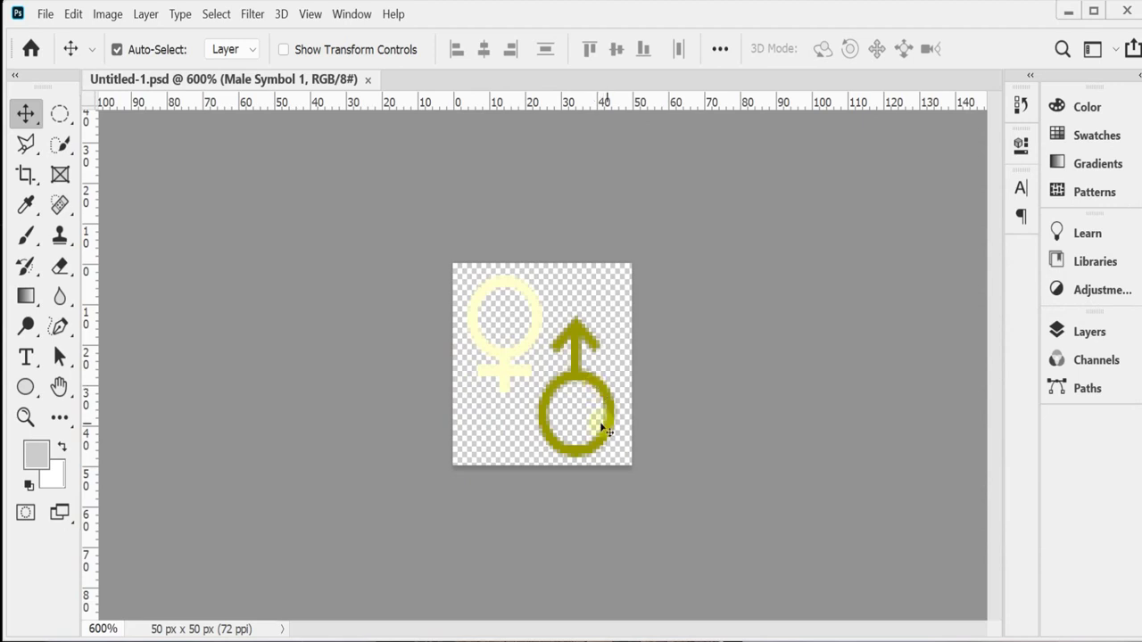
Choose the Custom Shape tool and collapse the Ornaments, Shapes and Web groups of the legacy default shapes
{"action": "left_click", "coordinate": [27, 388]}
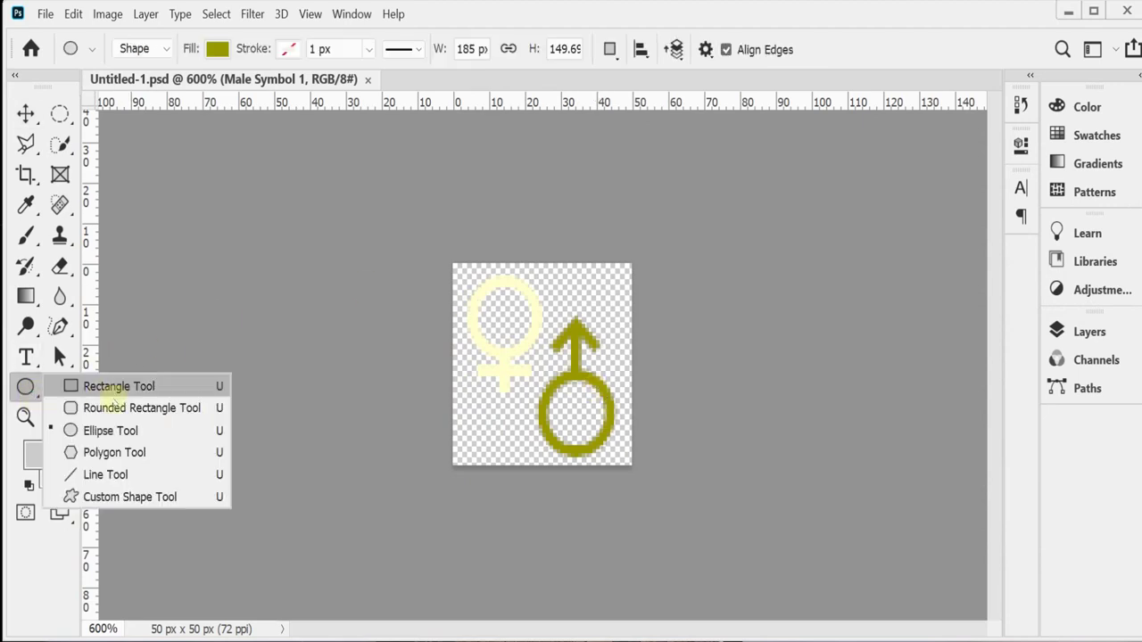
{"action": "left_click", "coordinate": [132, 497]}
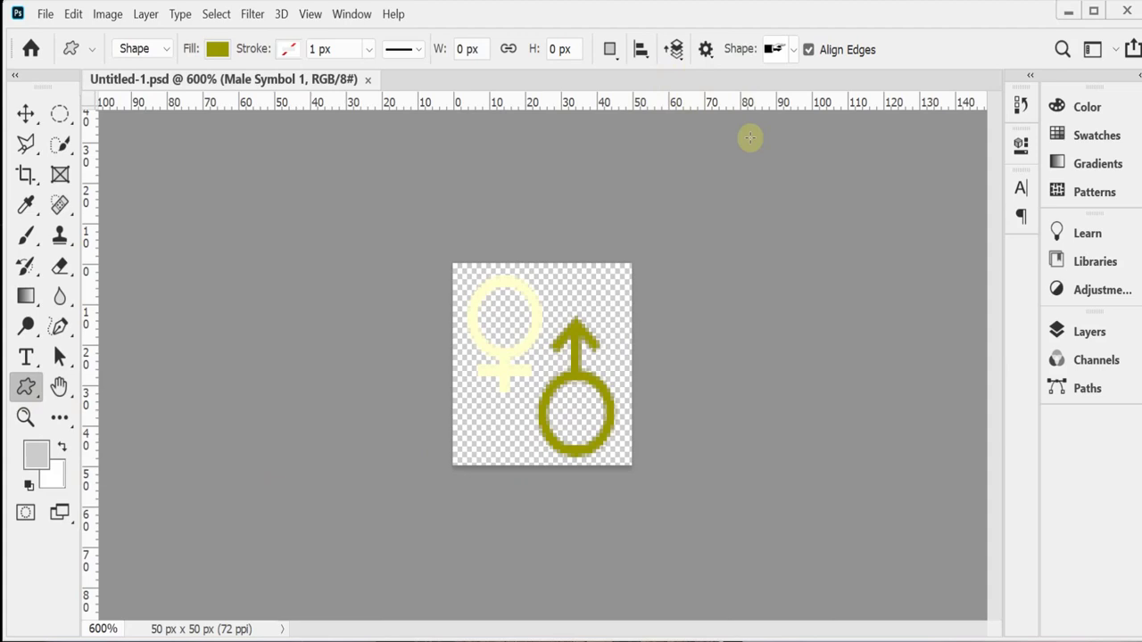
{"action": "left_click", "coordinate": [793, 51]}
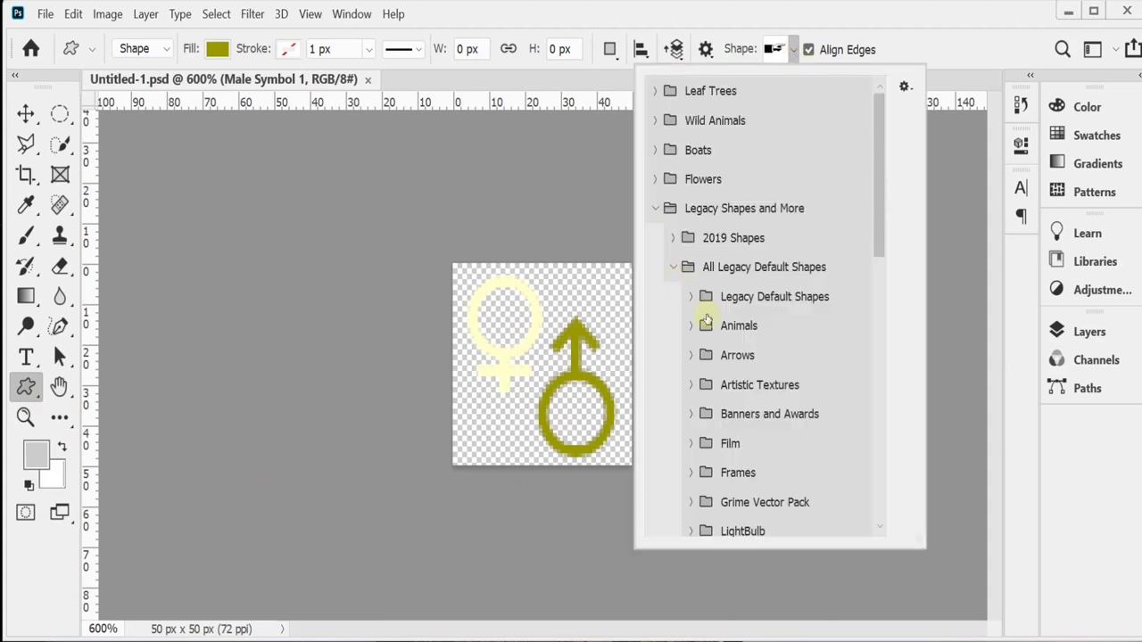
{"action": "scroll", "coordinate": [724, 332], "scroll_direction": "down", "scroll_amount": 1}
{"action": "scroll", "coordinate": [723, 330], "scroll_direction": "down", "scroll_amount": 5}
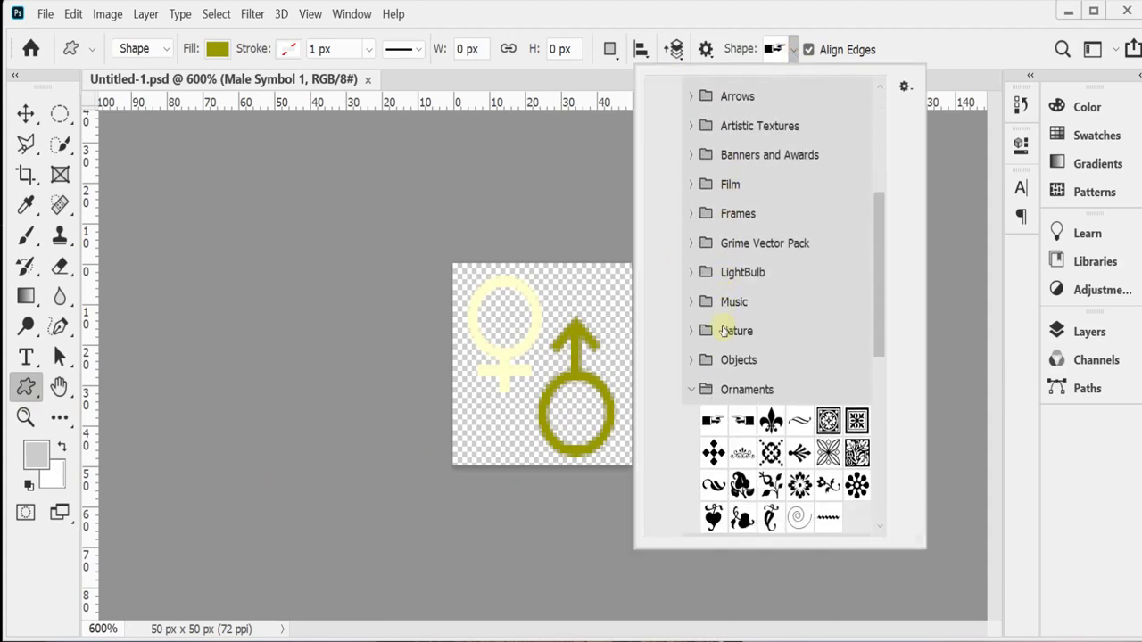
{"action": "left_click", "coordinate": [692, 359]}
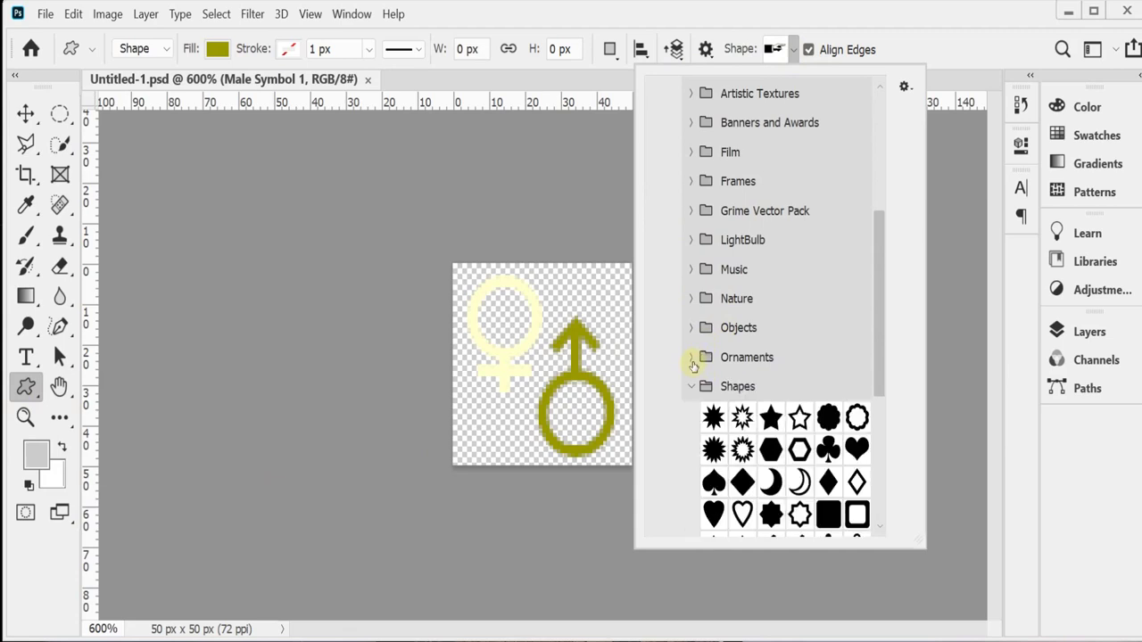
{"action": "scroll", "coordinate": [690, 393], "scroll_direction": "down", "scroll_amount": 2}
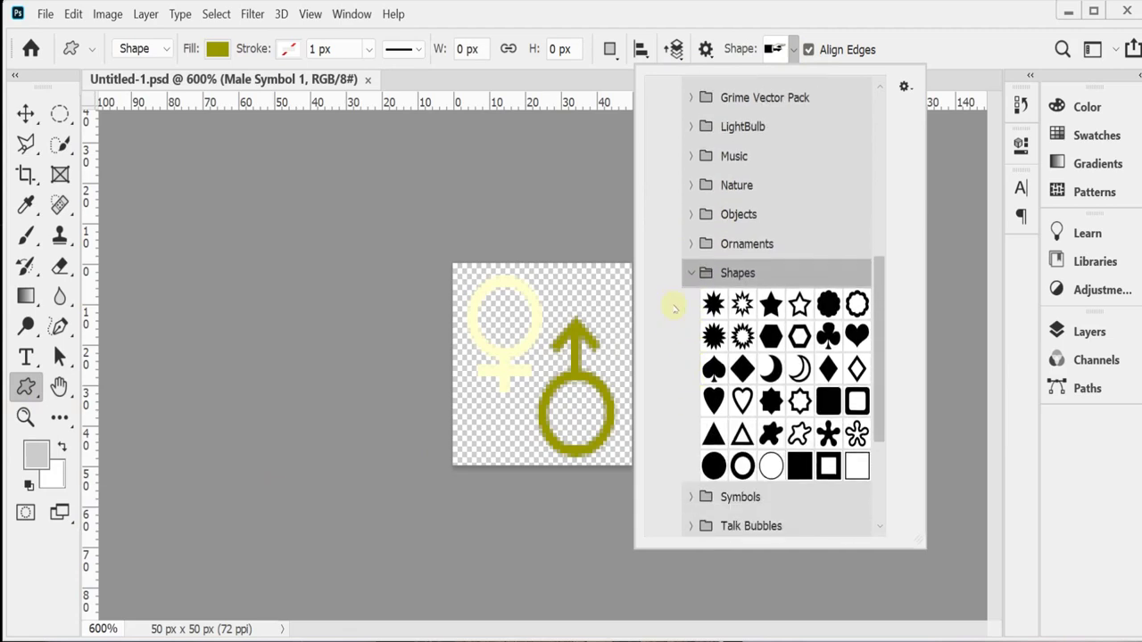
{"action": "left_click", "coordinate": [691, 275]}
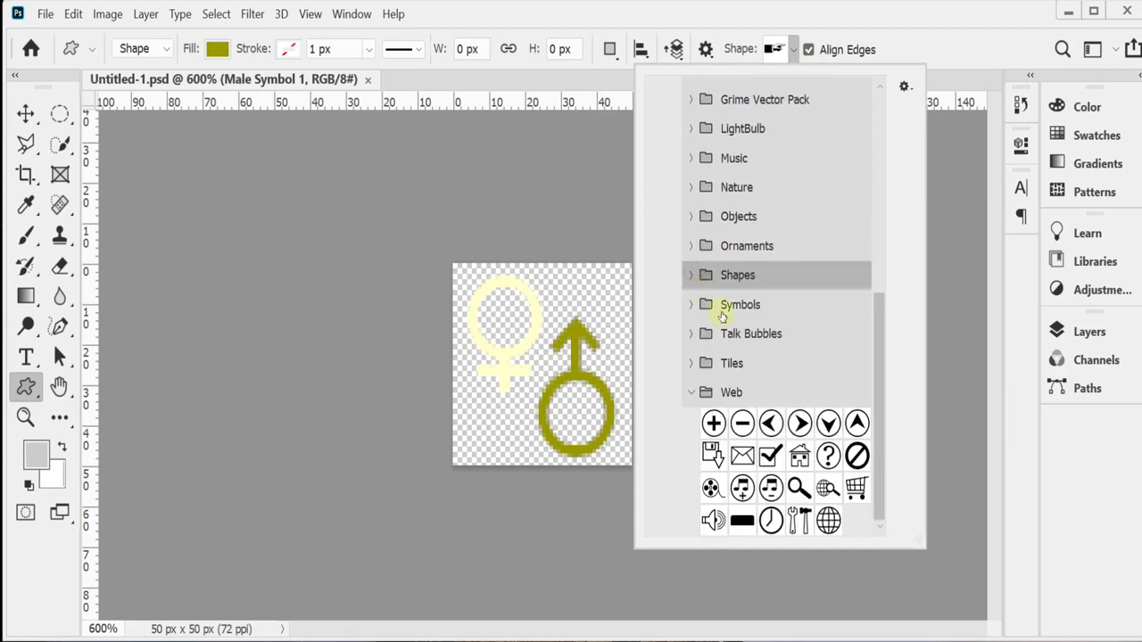
{"action": "left_click", "coordinate": [690, 392]}
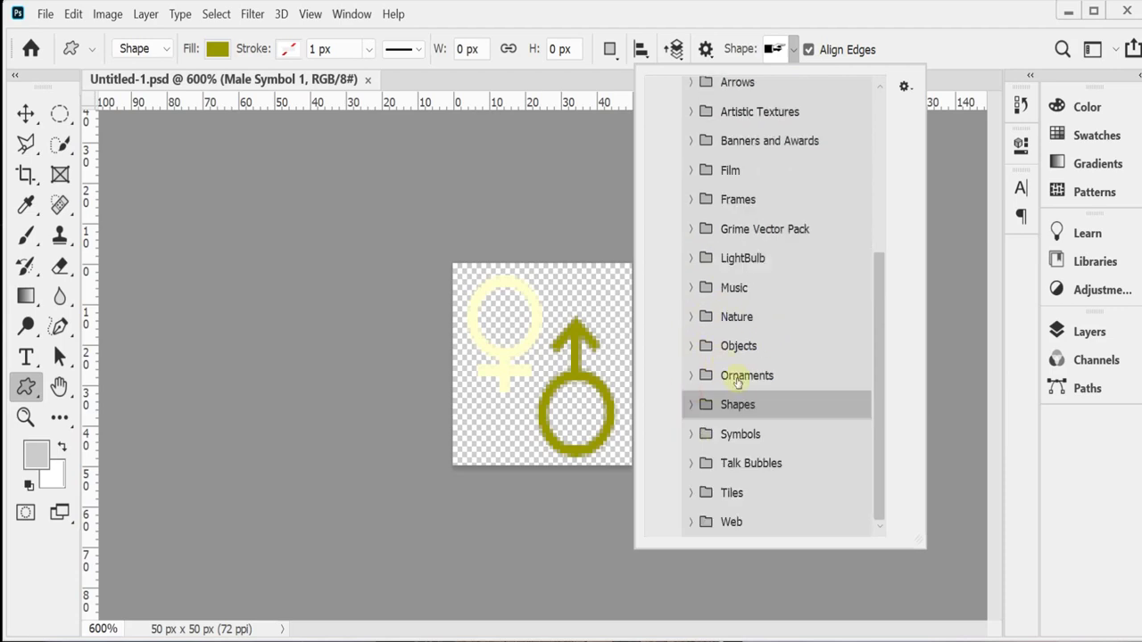
Expand the legacy Symbols group and pick the Female Symbol and finally the Male Symbol as the custom shape
{"action": "left_click", "coordinate": [691, 435]}
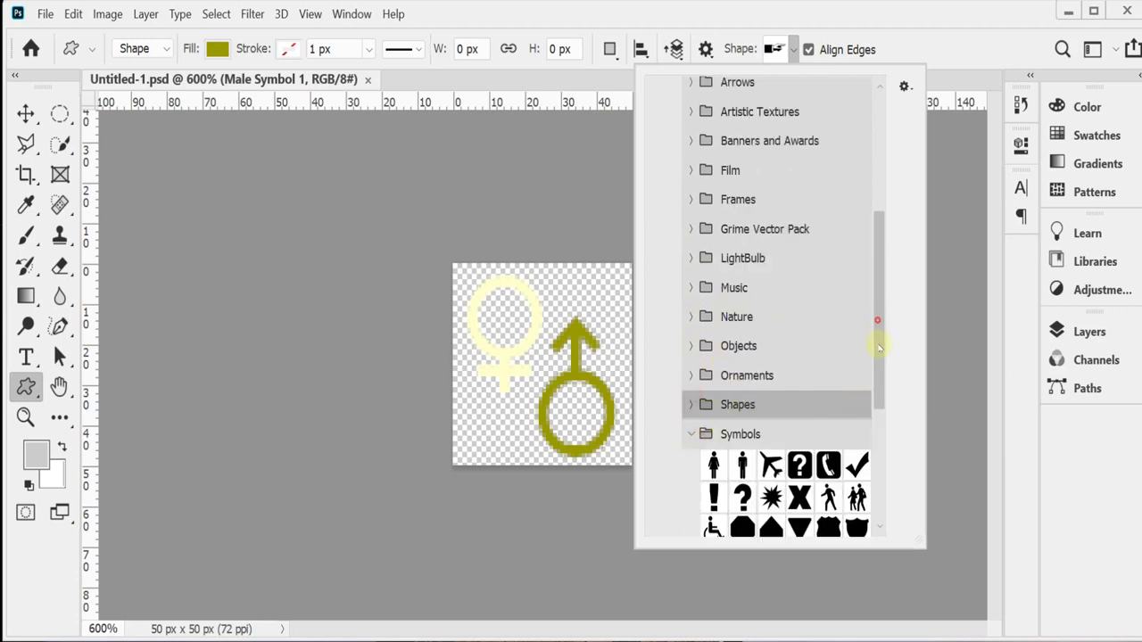
{"action": "left_click_drag", "start_coordinate": [879, 347], "coordinate": [881, 419]}
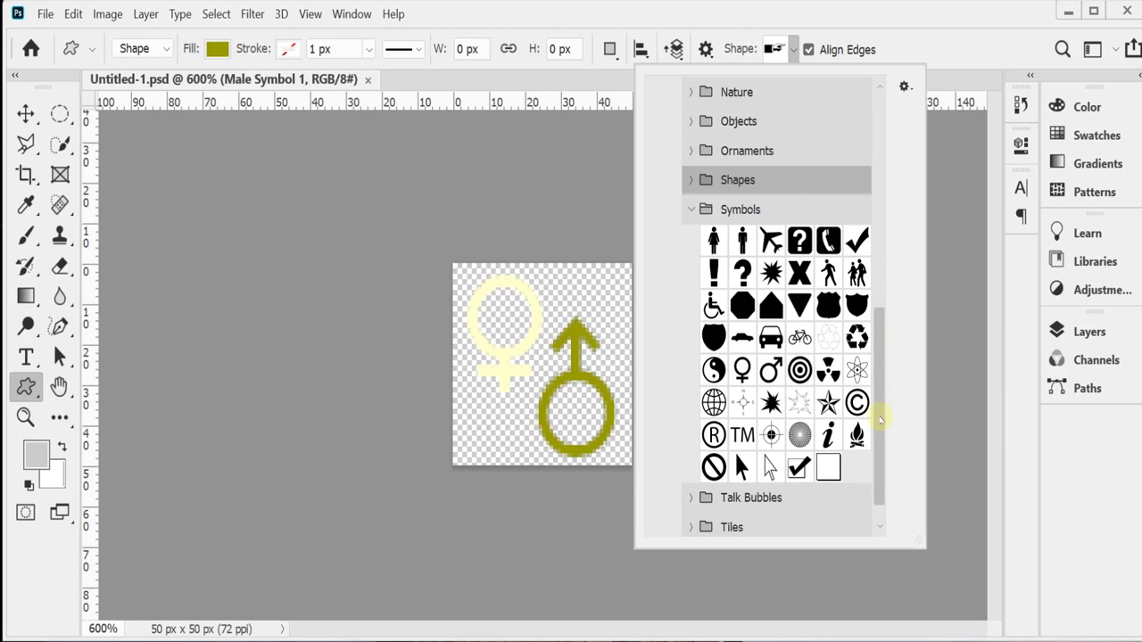
{"action": "left_click", "coordinate": [742, 370]}
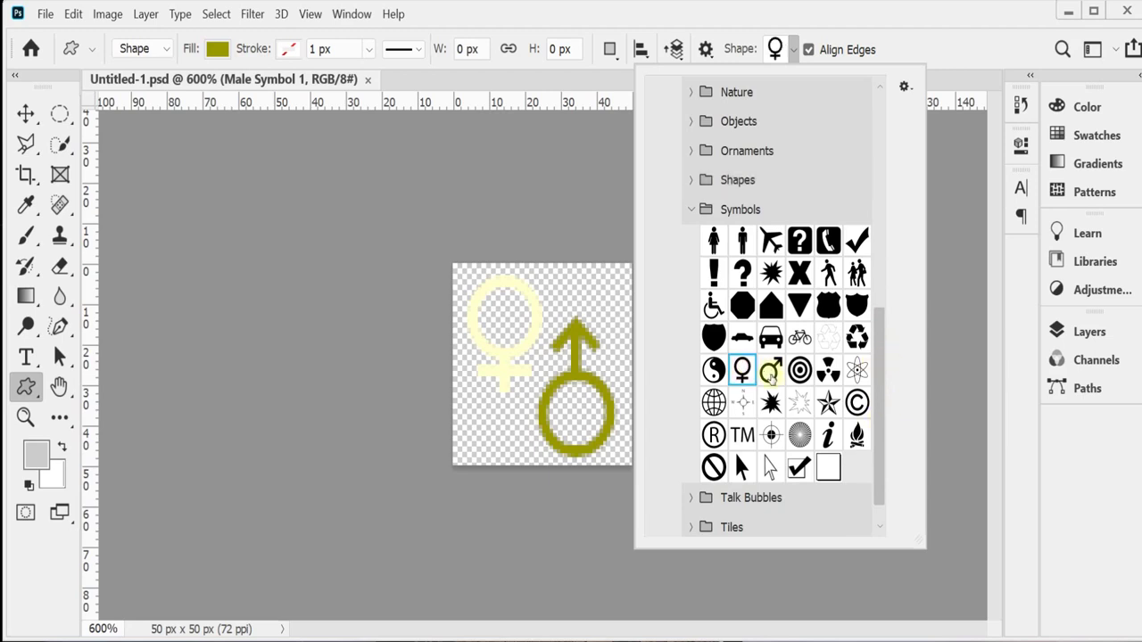
{"action": "left_click", "coordinate": [770, 371]}
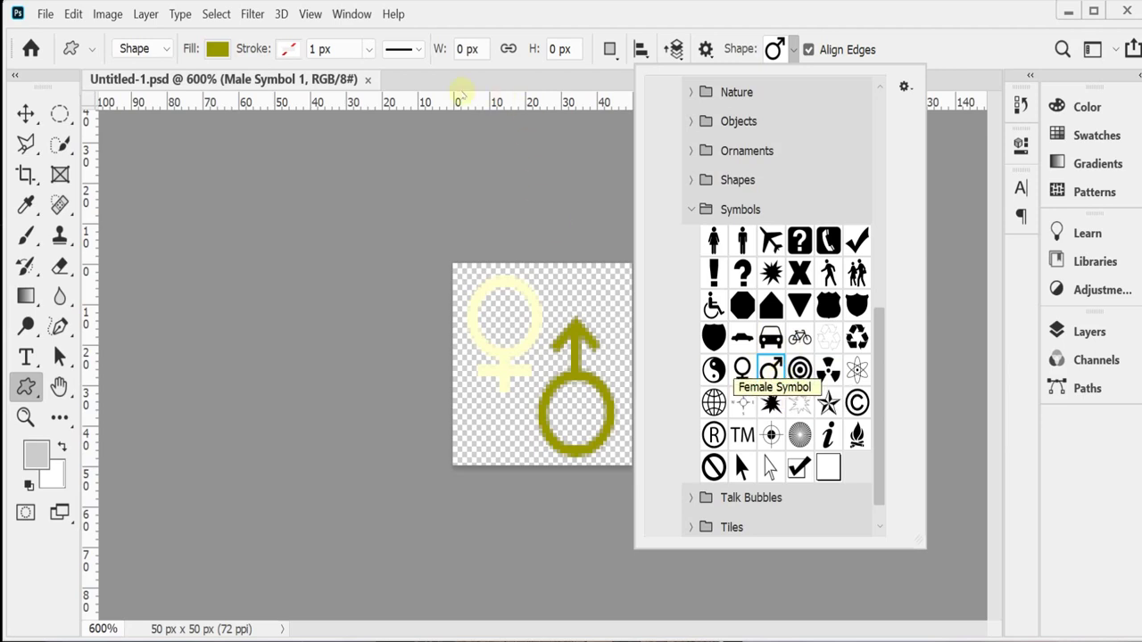
{"action": "left_click", "coordinate": [479, 32]}
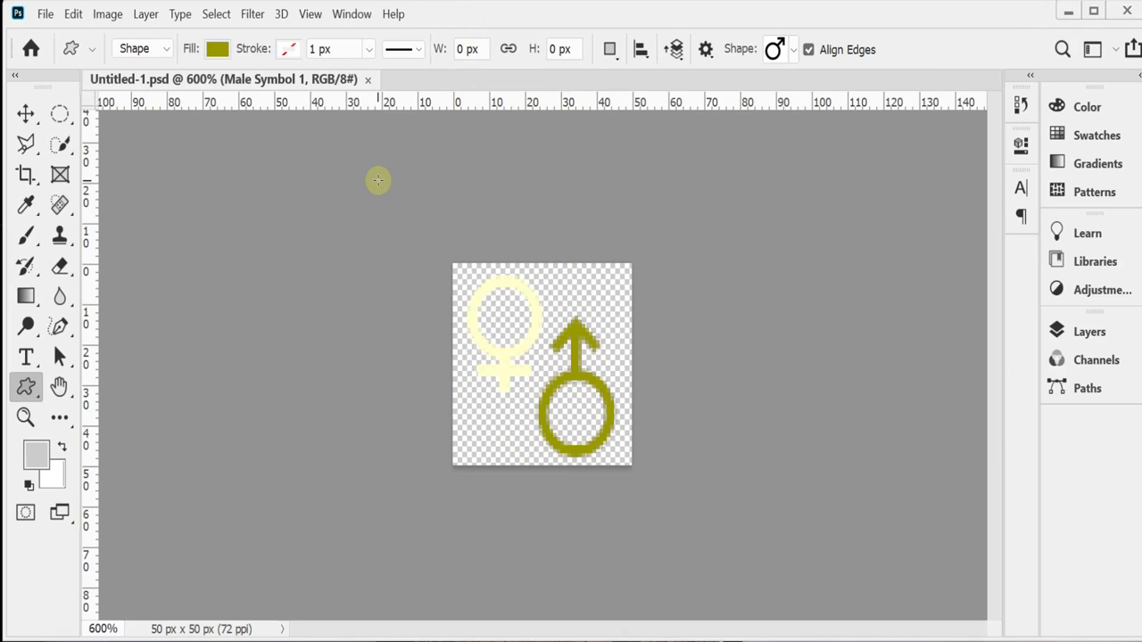
Define the female and male symbol artwork as a pattern, named in Korean for women and men
{"action": "left_click", "coordinate": [45, 13]}
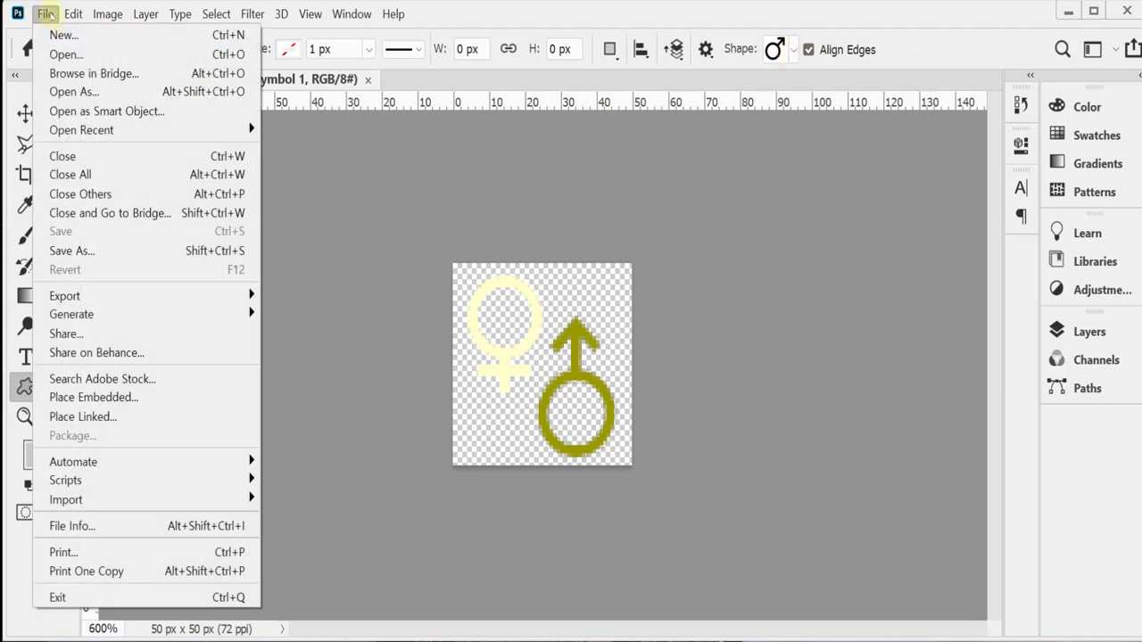
{"action": "left_click", "coordinate": [45, 13]}
{"action": "left_click", "coordinate": [73, 14]}
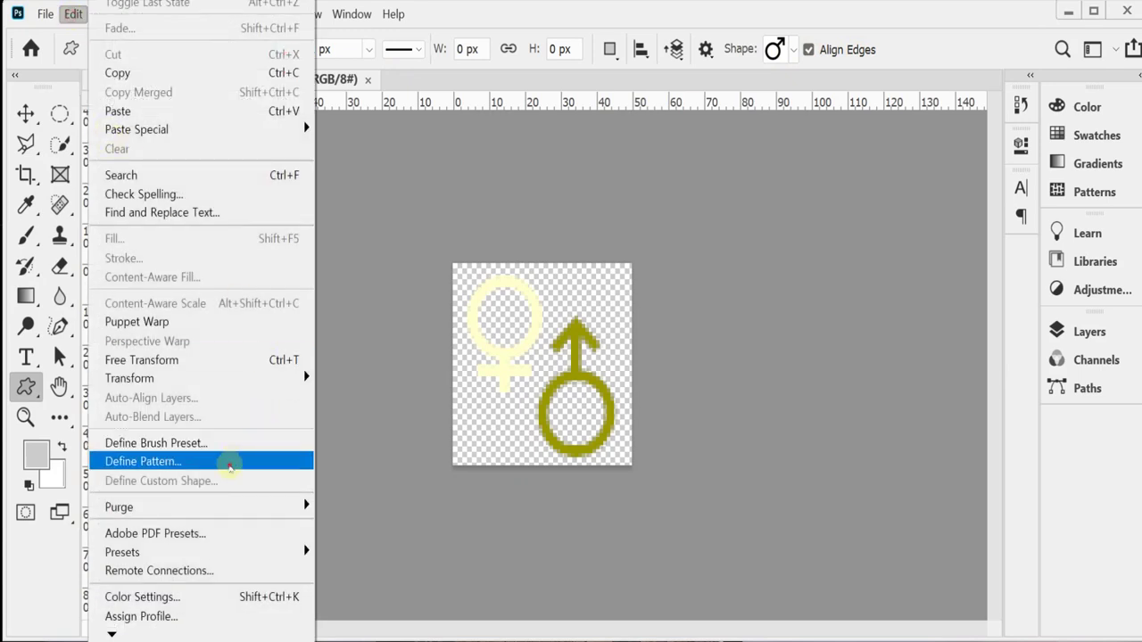
{"action": "left_click", "coordinate": [229, 462]}
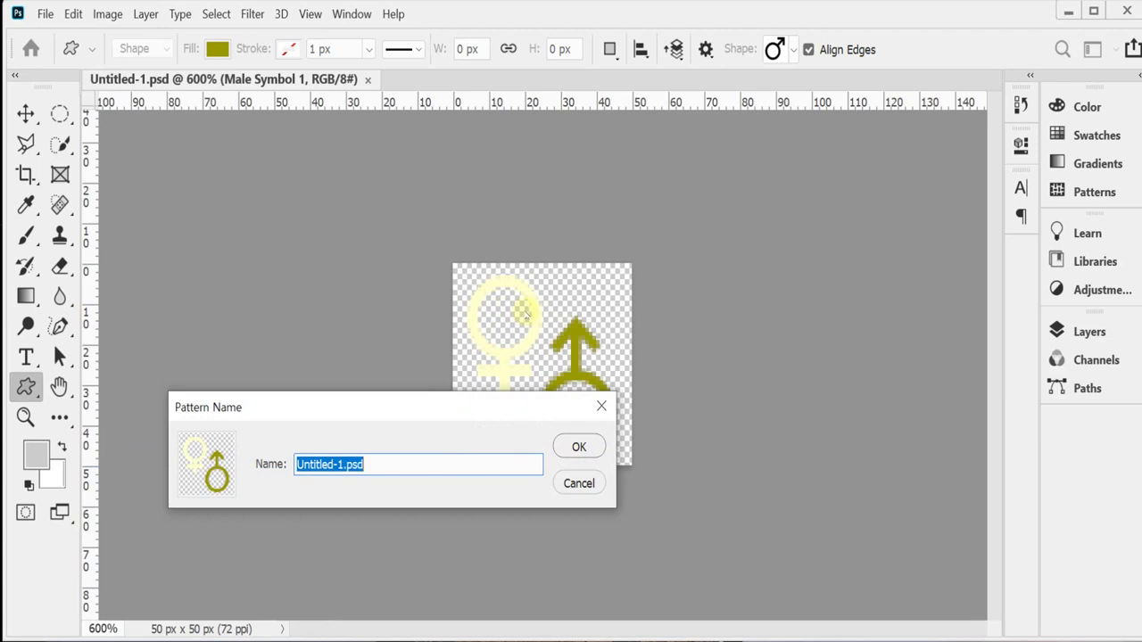
{"action": "type", "text": "o성과 "}
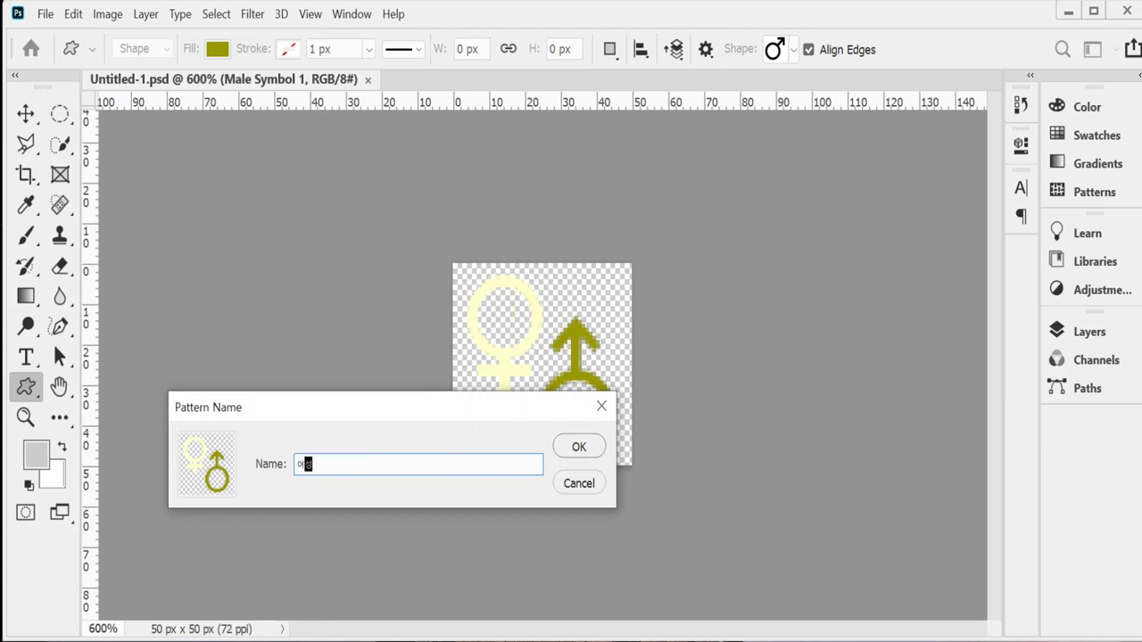
{"action": "type", "text": "ㄴ"}
{"action": "type", "text": "성과 남성"}
{"action": "key", "text": "Return"}
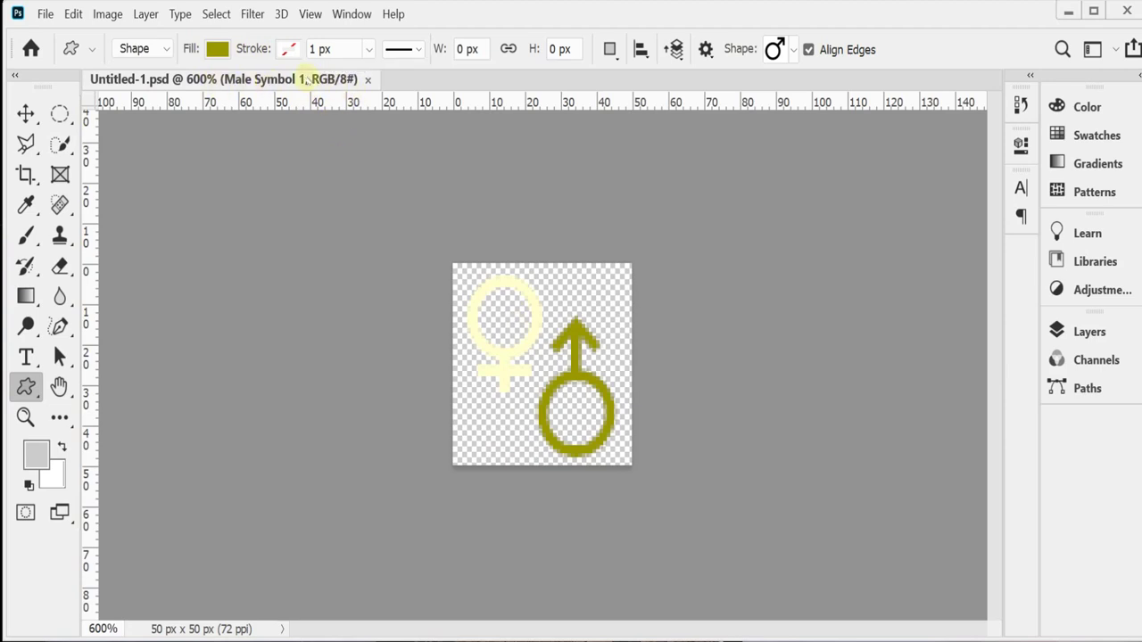
Float and minimise the Untitled-1.psd pattern document, and restore both 수험번호-성명-4.psd documents side by side
{"action": "left_click_drag", "start_coordinate": [305, 79], "coordinate": [308, 102]}
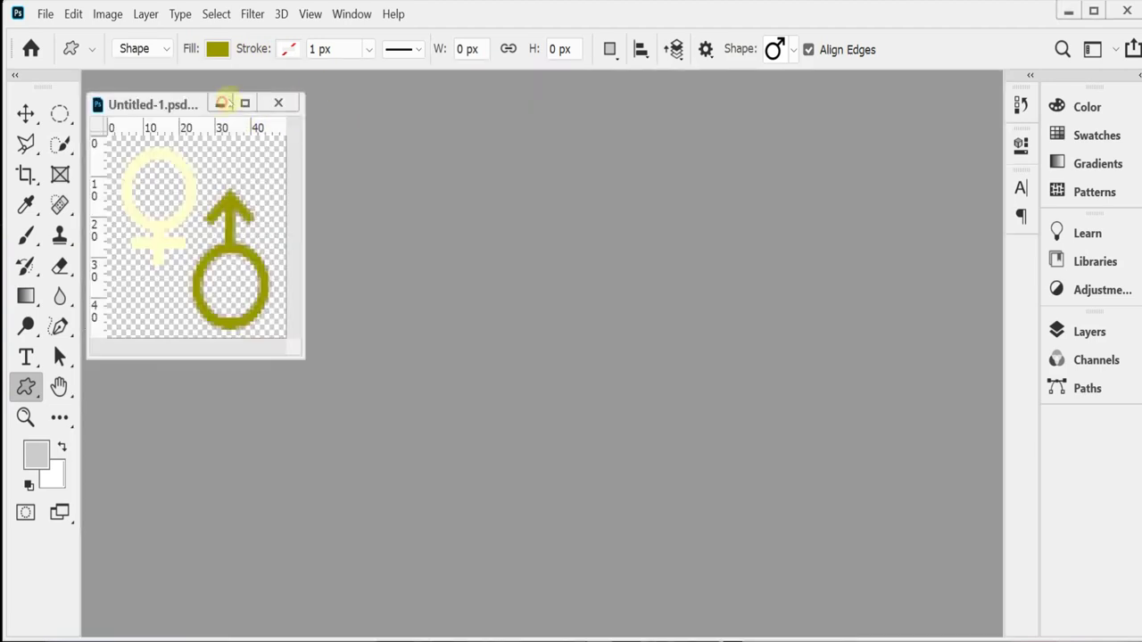
{"action": "left_click", "coordinate": [221, 102]}
{"action": "left_click", "coordinate": [352, 13]}
{"action": "left_click", "coordinate": [456, 581]}
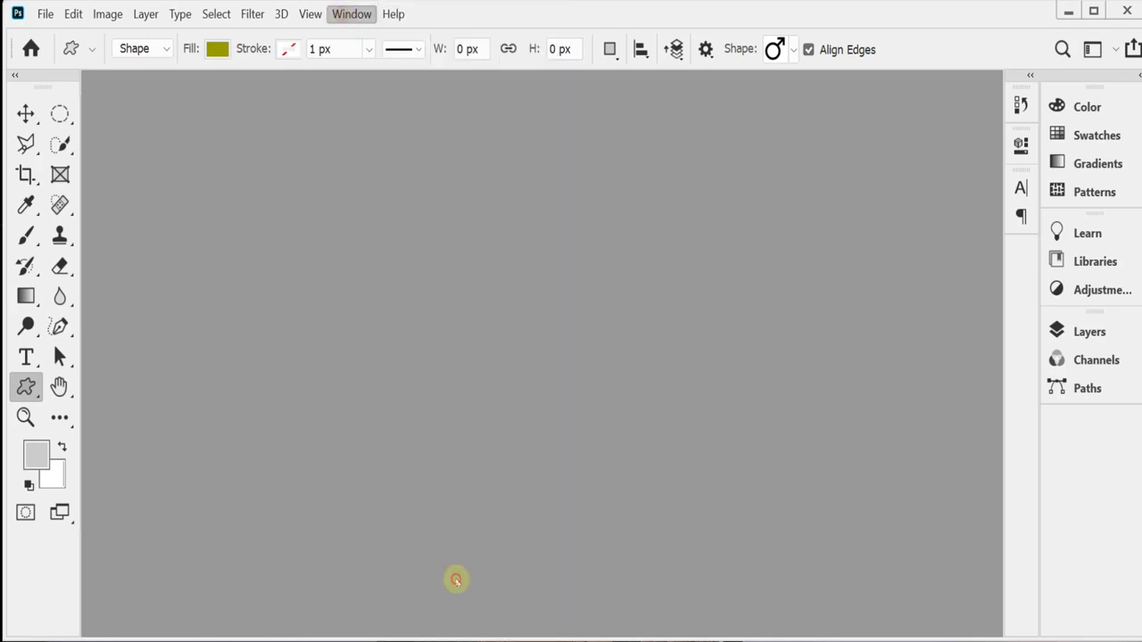
{"action": "left_click", "coordinate": [351, 13]}
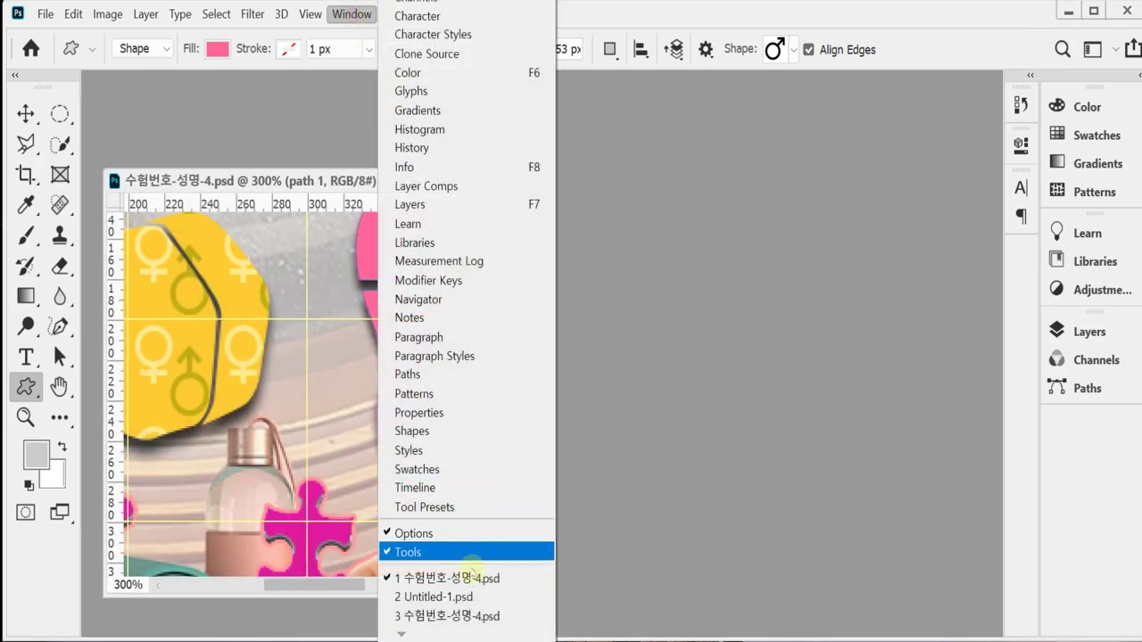
{"action": "left_click", "coordinate": [473, 616]}
Add a new layer directly above the yellow dumbbell's path 2 layer in the working 수험번호-성명-4.psd document
{"action": "left_click", "coordinate": [789, 443], "text": "ctrl+alt"}
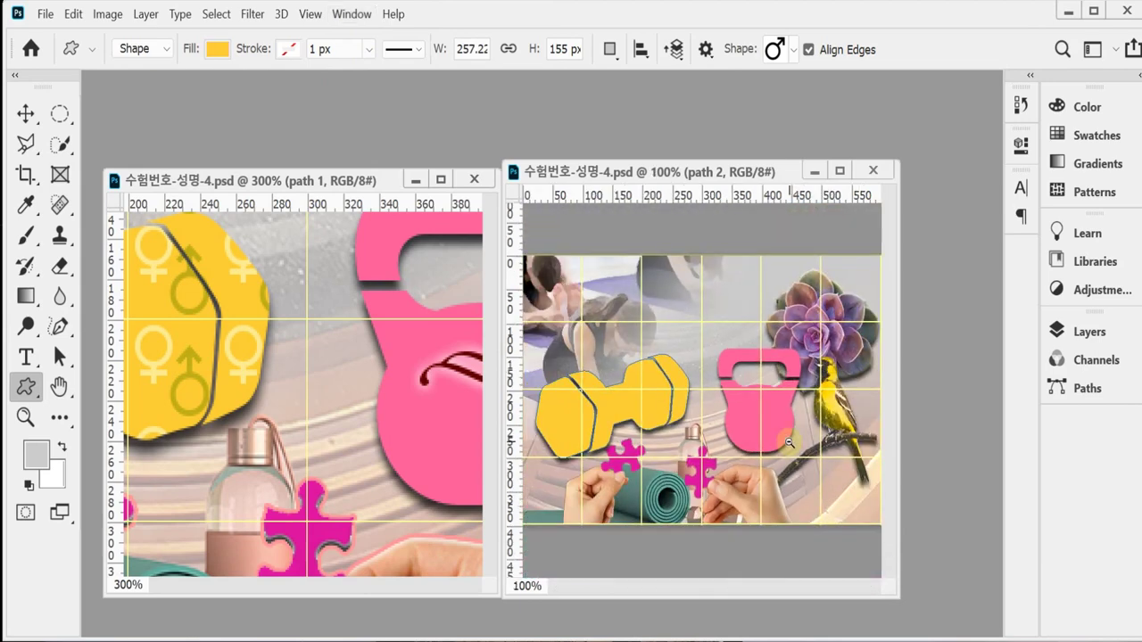
{"action": "left_click", "coordinate": [28, 115]}
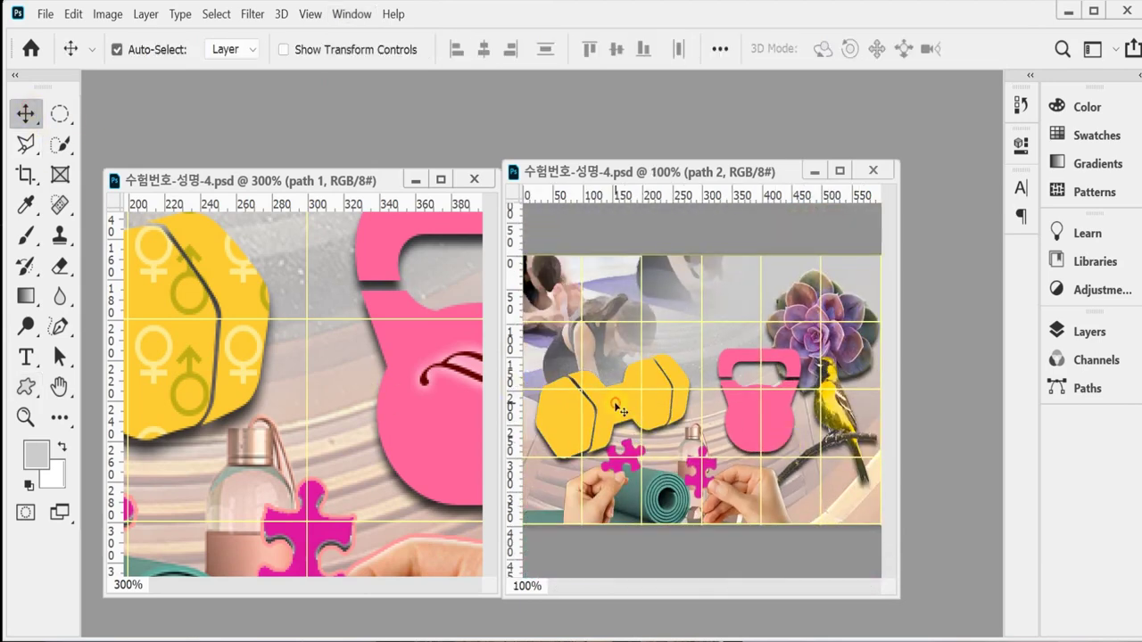
{"action": "left_click", "coordinate": [620, 408], "text": "ctrl"}
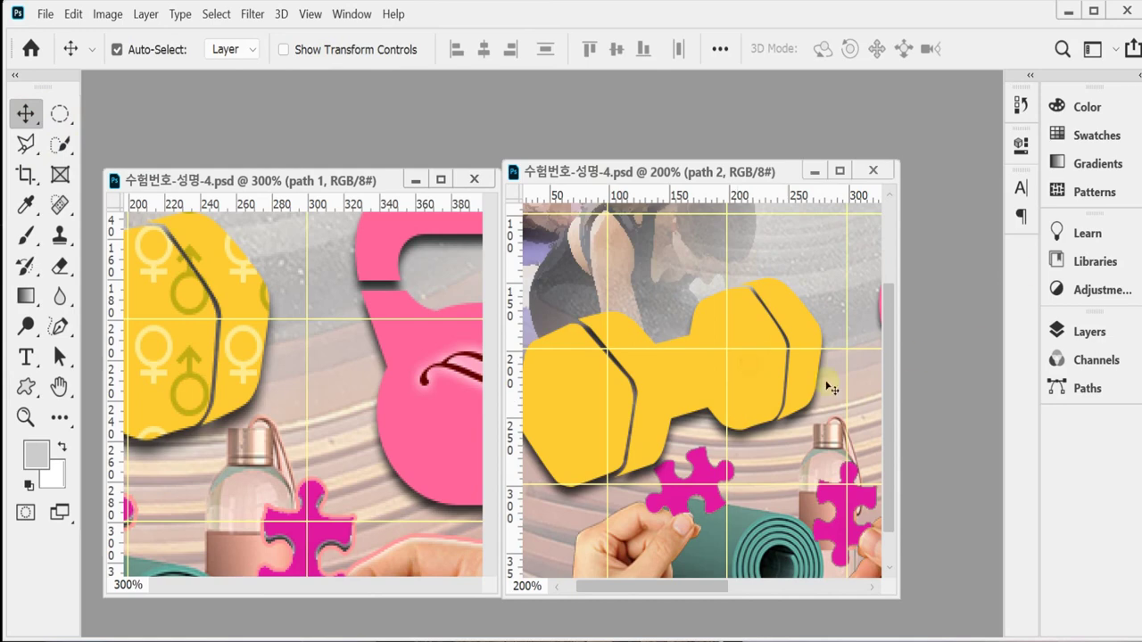
{"action": "left_click", "coordinate": [1089, 331]}
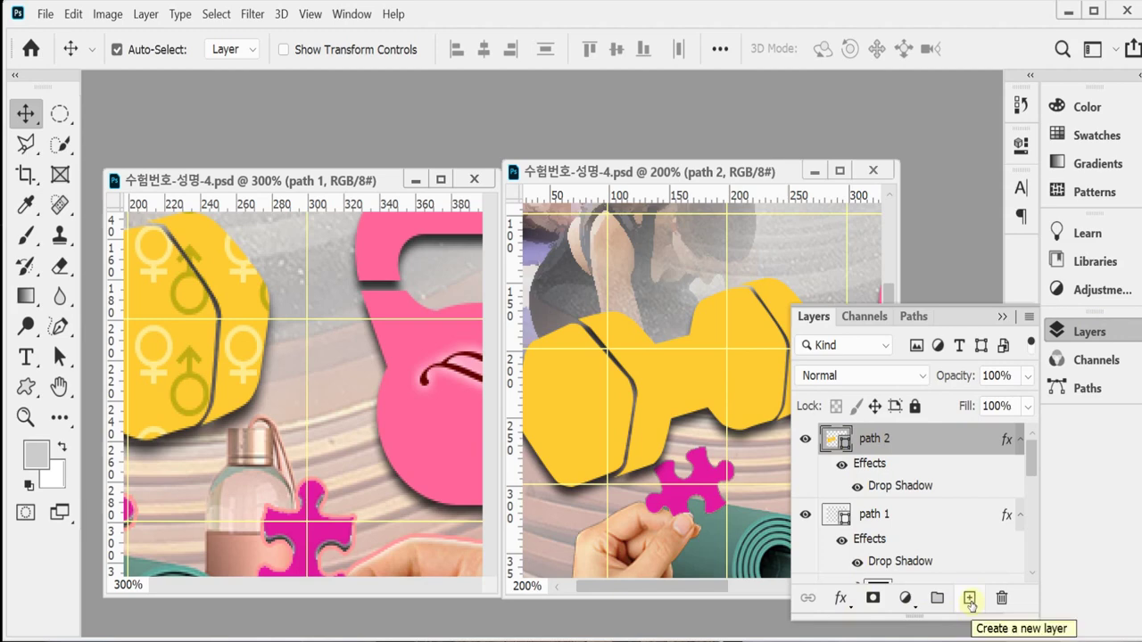
{"action": "left_click", "coordinate": [969, 599]}
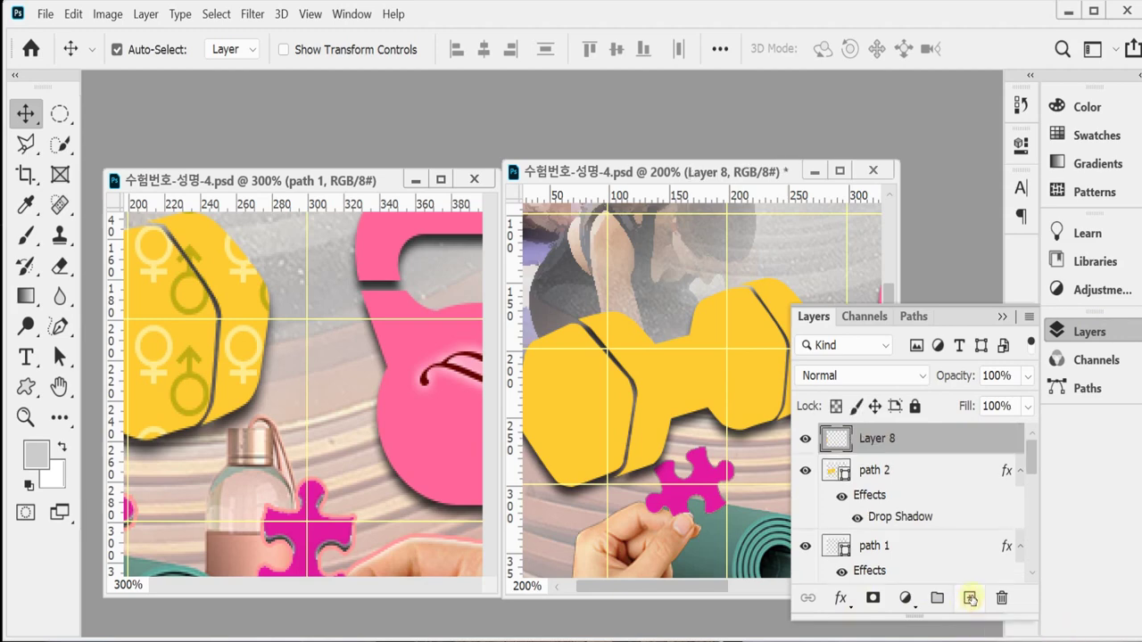
Rename the new empty layer above path 2 as pattern
{"action": "double_click", "coordinate": [881, 439]}
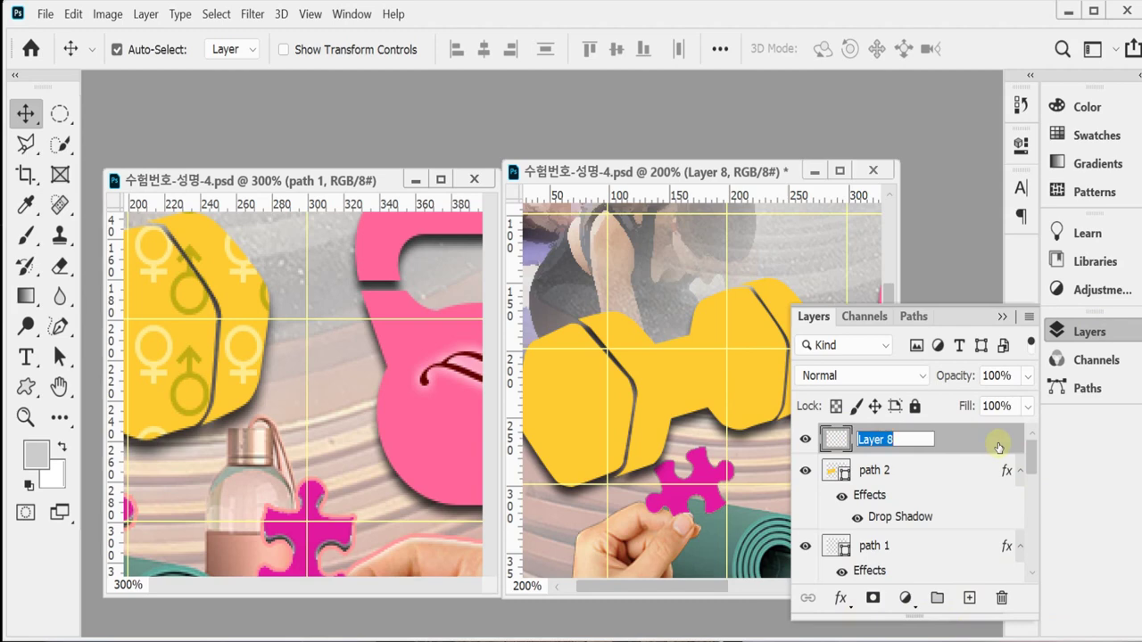
{"action": "type", "text": "ㄷ"}
{"action": "right_click", "coordinate": [999, 447]}
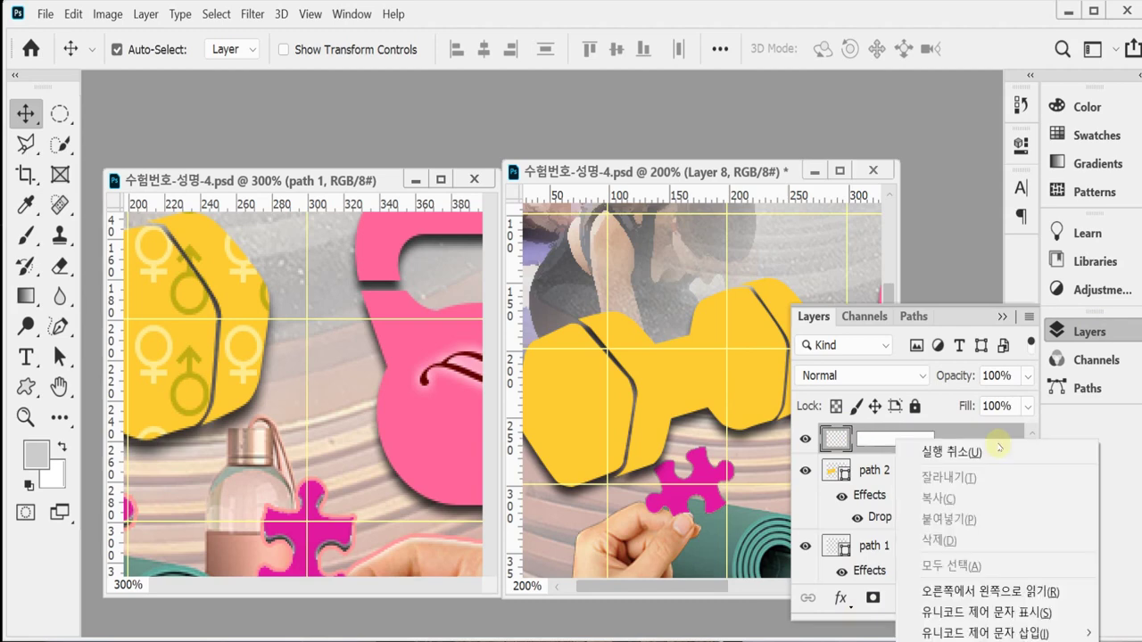
{"action": "key", "text": "Escape"}
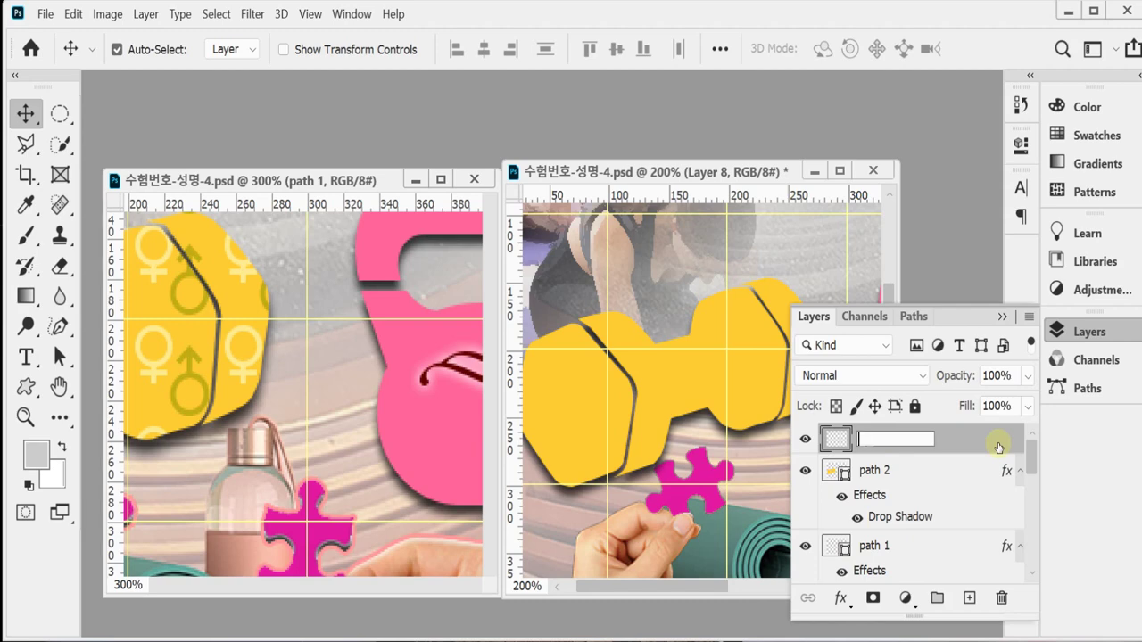
{"action": "type", "text": "pattern"}
{"action": "key", "text": "Return"}
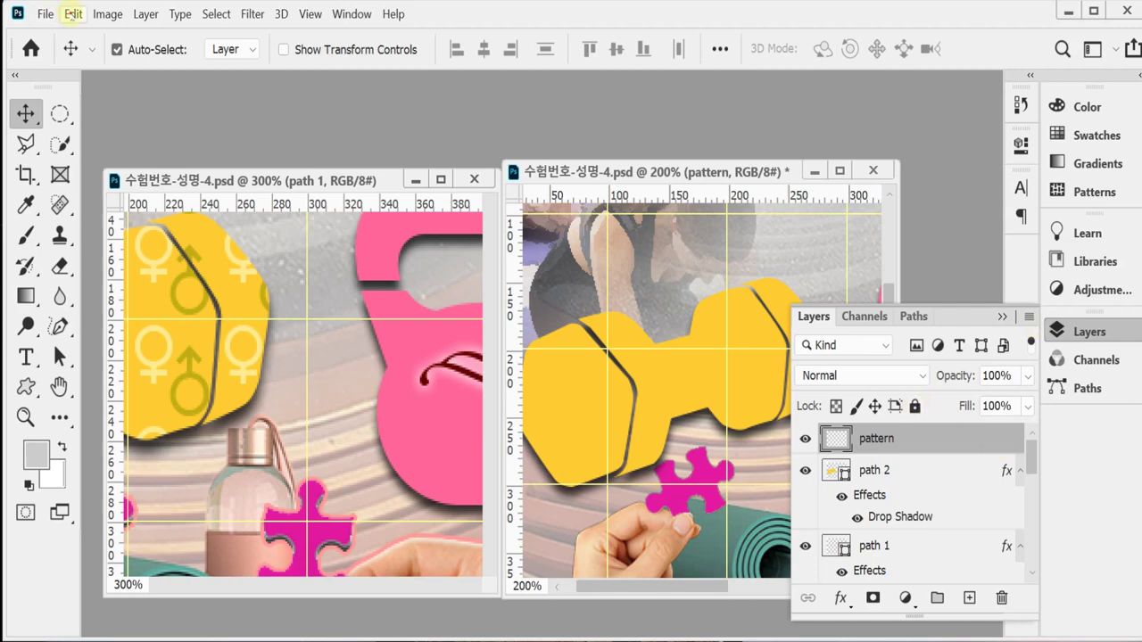
Fill the pattern layer with the newly defined female and male symbol pattern, using Normal mode and 100% opacity
{"action": "left_click", "coordinate": [72, 14]}
{"action": "left_click", "coordinate": [116, 238]}
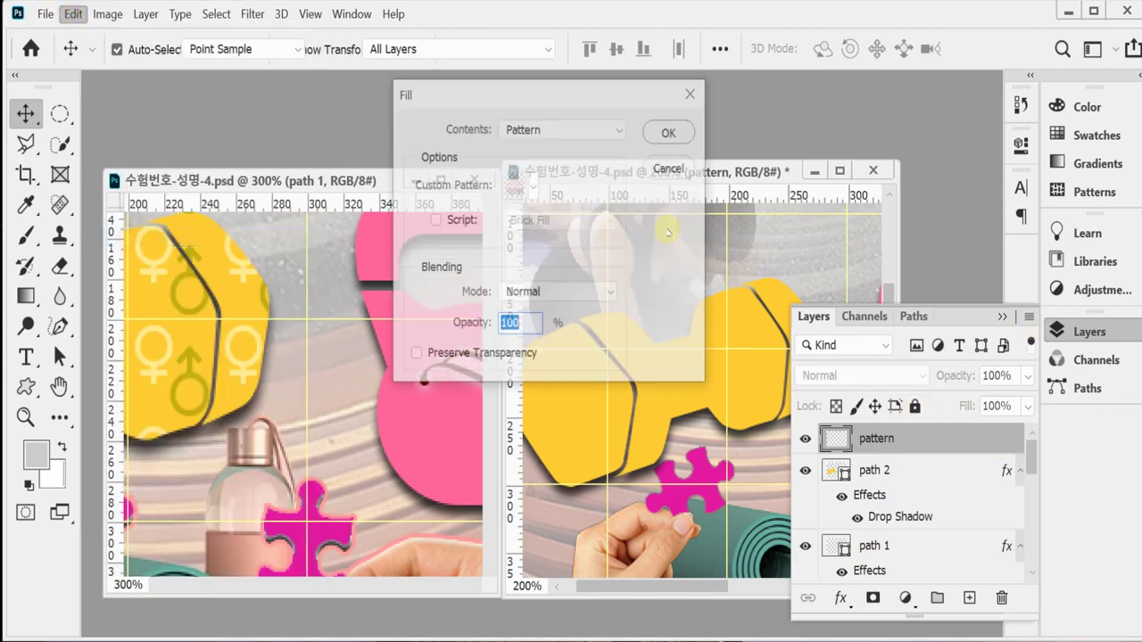
{"action": "left_click", "coordinate": [599, 125]}
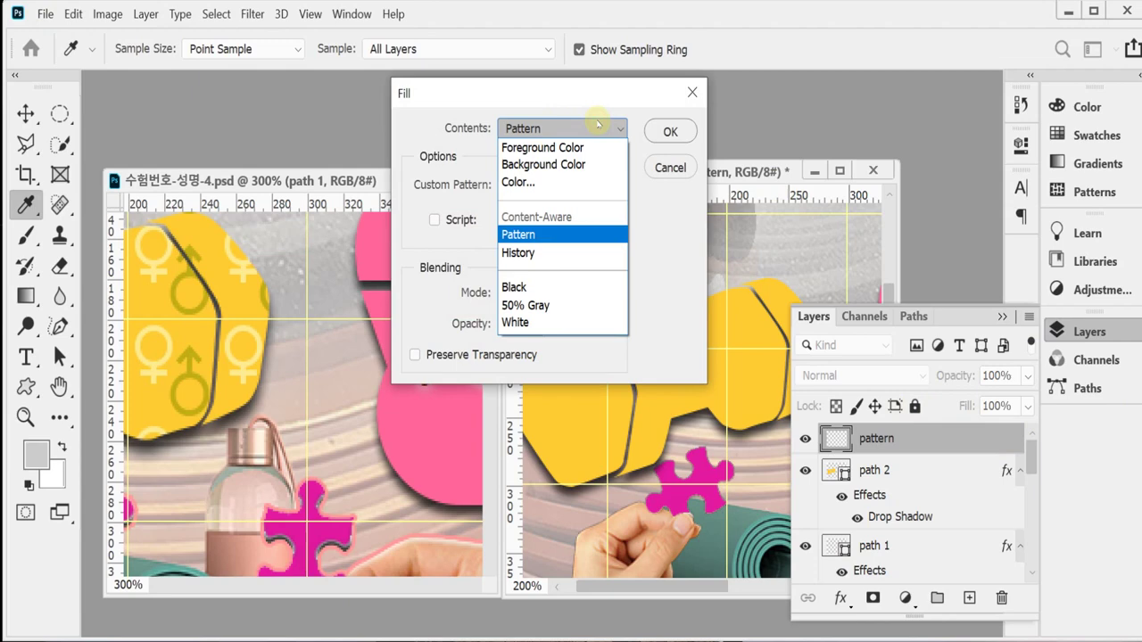
{"action": "left_click", "coordinate": [599, 125]}
{"action": "left_click", "coordinate": [534, 188]}
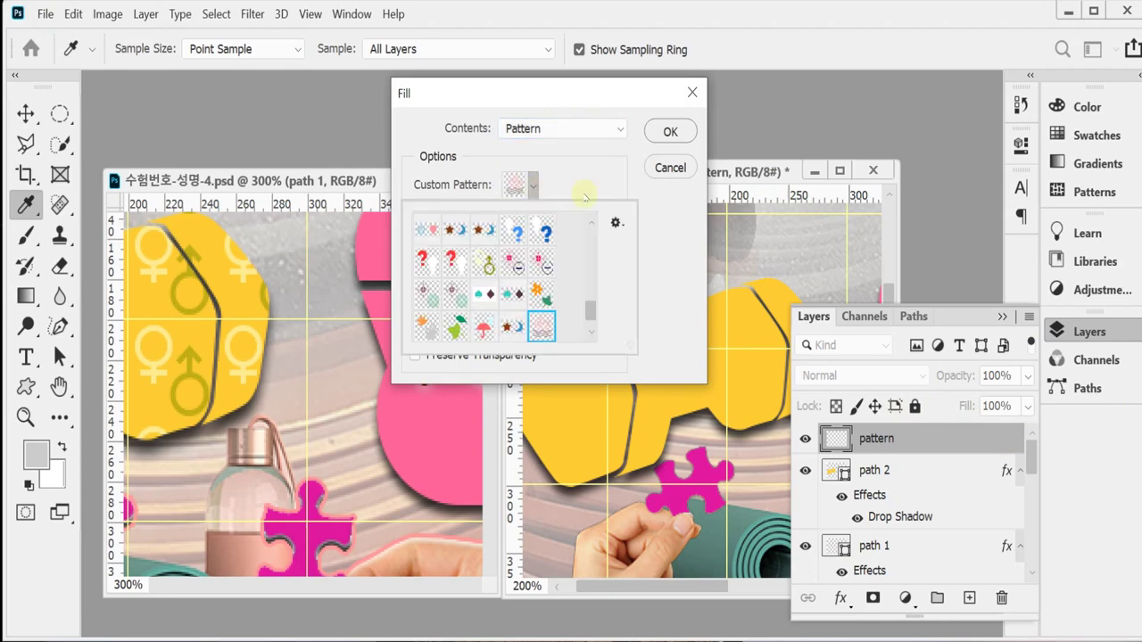
{"action": "left_click_drag", "start_coordinate": [588, 308], "coordinate": [590, 329]}
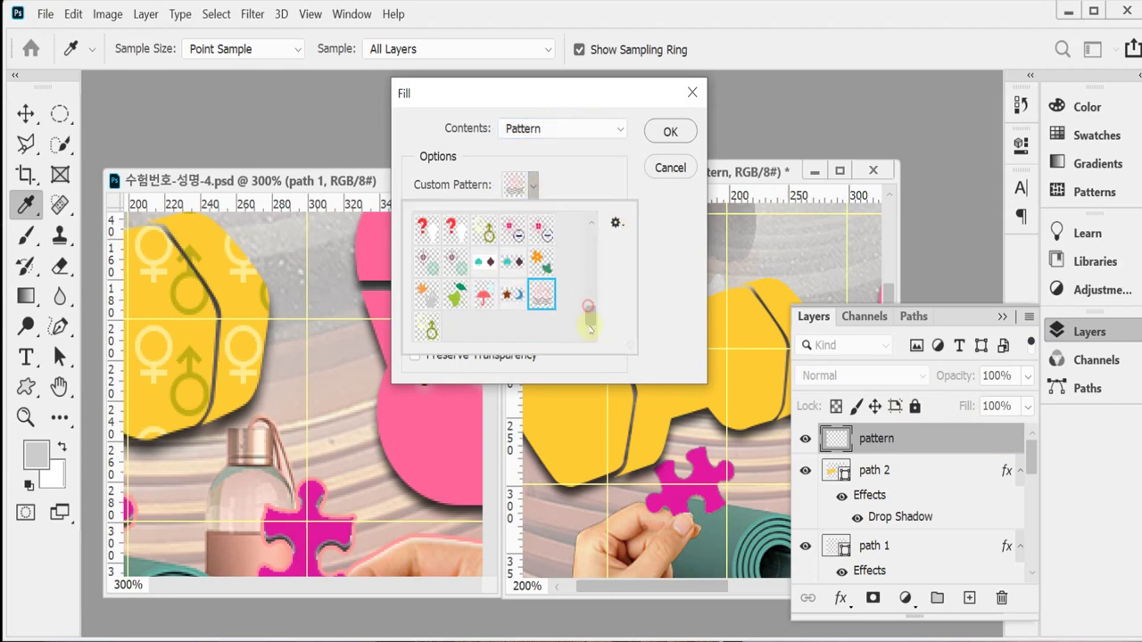
{"action": "left_click", "coordinate": [429, 330]}
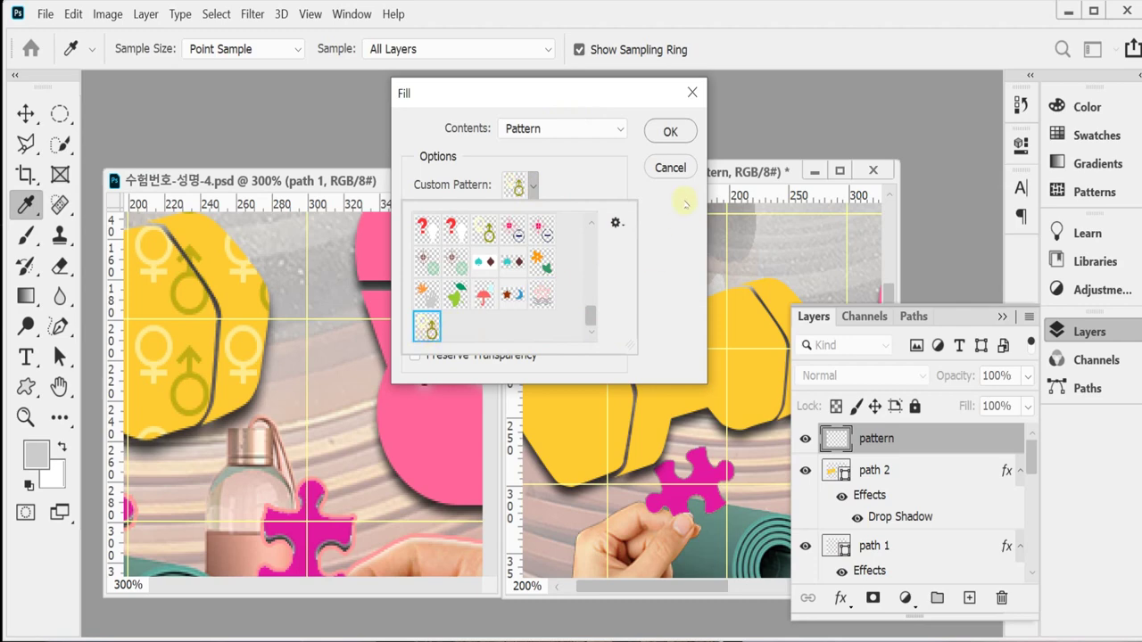
{"action": "left_click", "coordinate": [680, 223]}
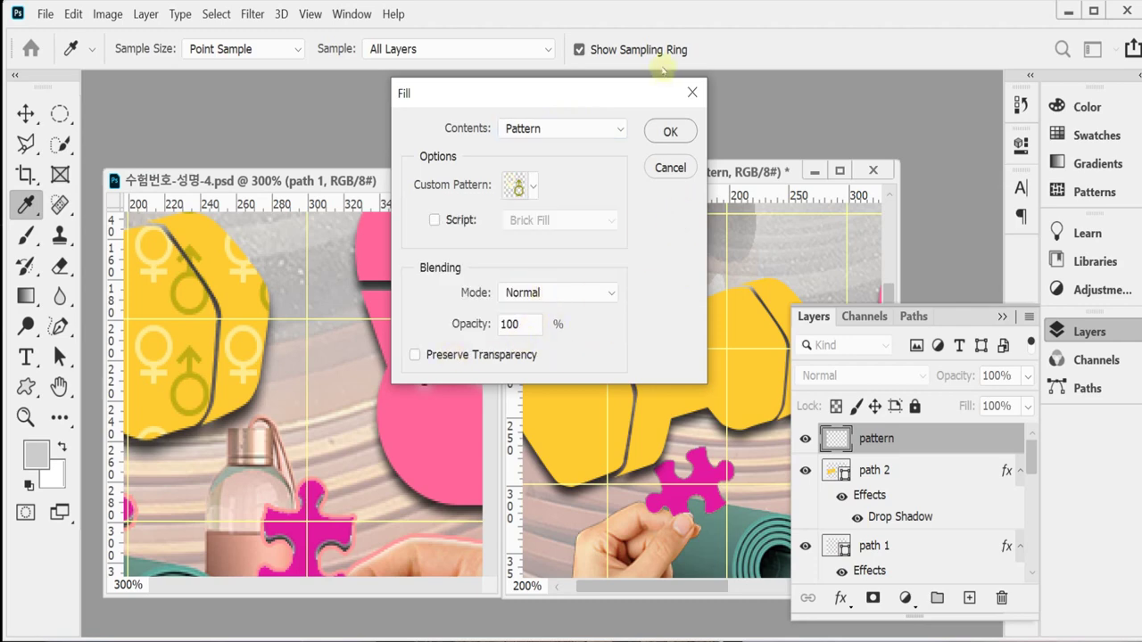
{"action": "left_click", "coordinate": [670, 132]}
{"action": "key", "text": "v"}
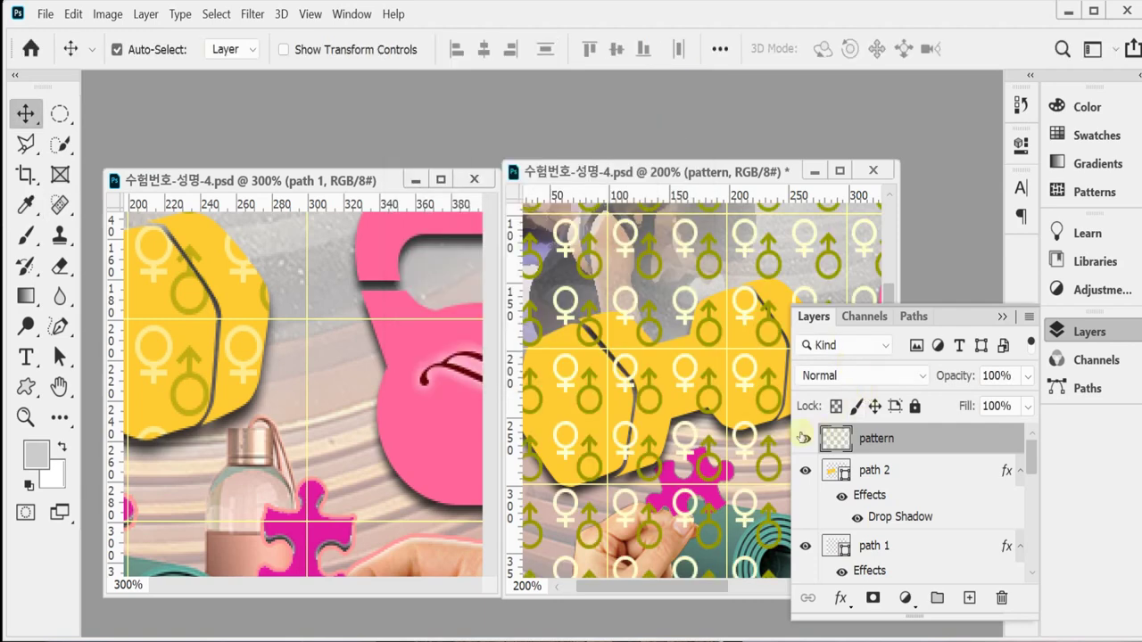
Clip the pattern layer to the path 2 layer as a clipping mask over the yellow dumbbell
{"action": "key", "text": "ctrl+minus"}
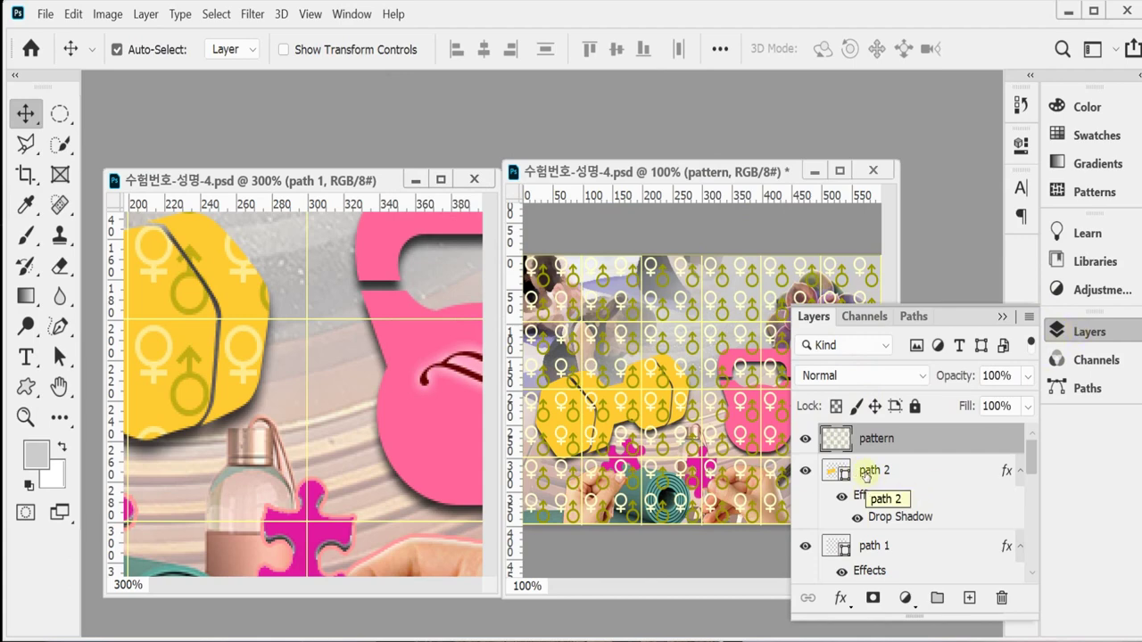
{"action": "left_click", "coordinate": [919, 451]}
{"action": "left_click_drag", "start_coordinate": [921, 456], "coordinate": [926, 450]}
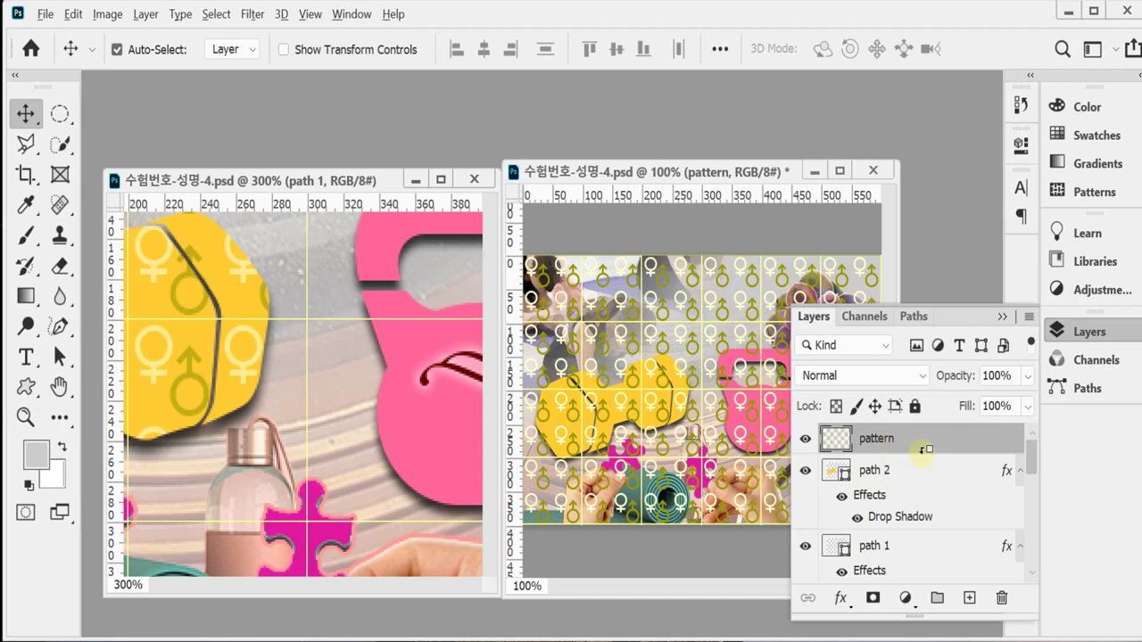
{"action": "left_click", "coordinate": [924, 448], "text": "alt"}
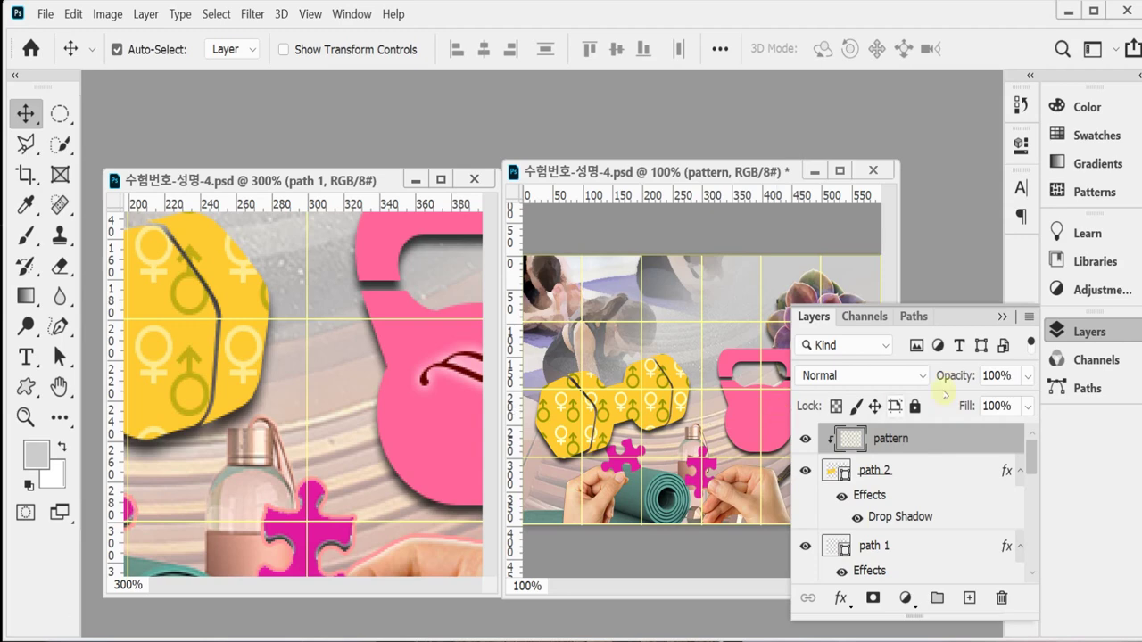
Set the clipped pattern layer's opacity to 60% and save the document
{"action": "left_click", "coordinate": [952, 377]}
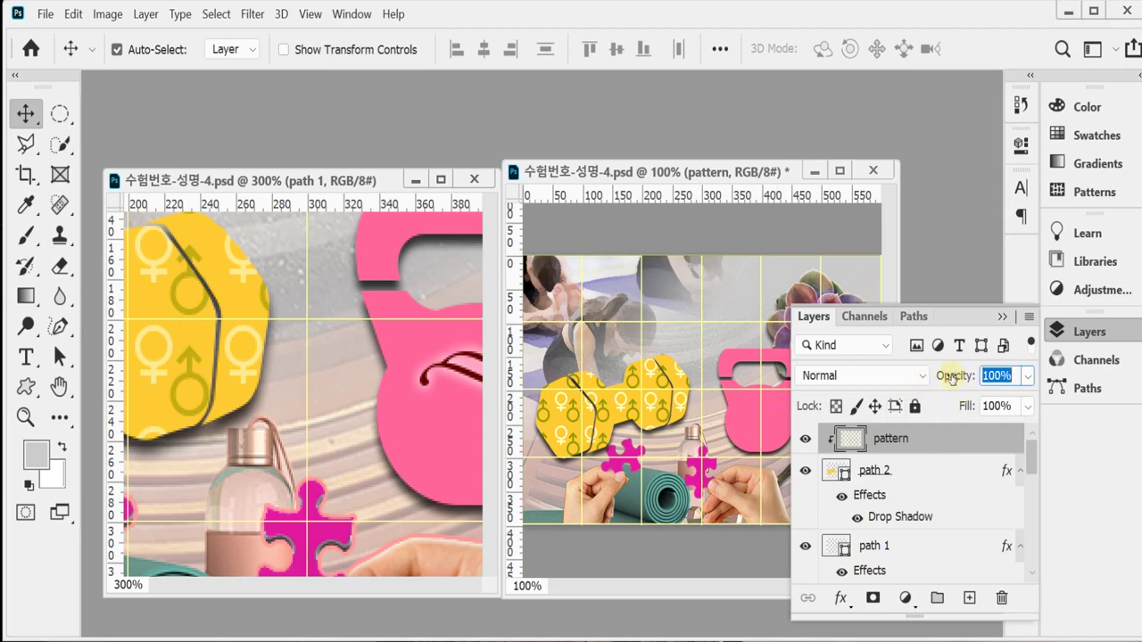
{"action": "type", "text": "60"}
{"action": "key", "text": "Return"}
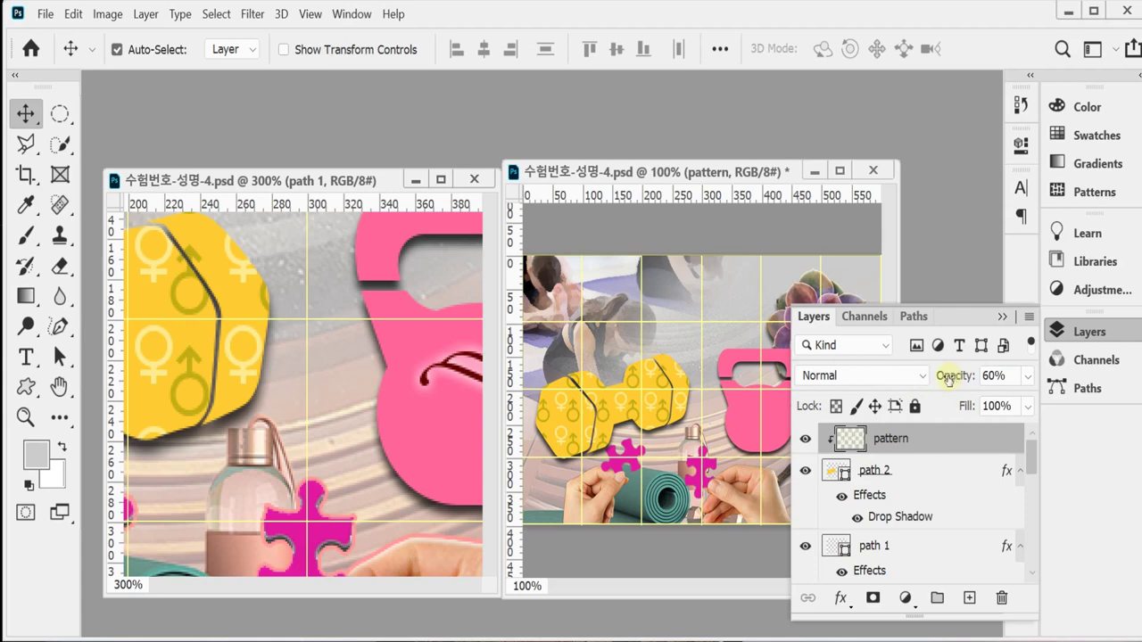
{"action": "key", "text": "ctrl+s"}
{"action": "left_click", "coordinate": [1093, 331]}
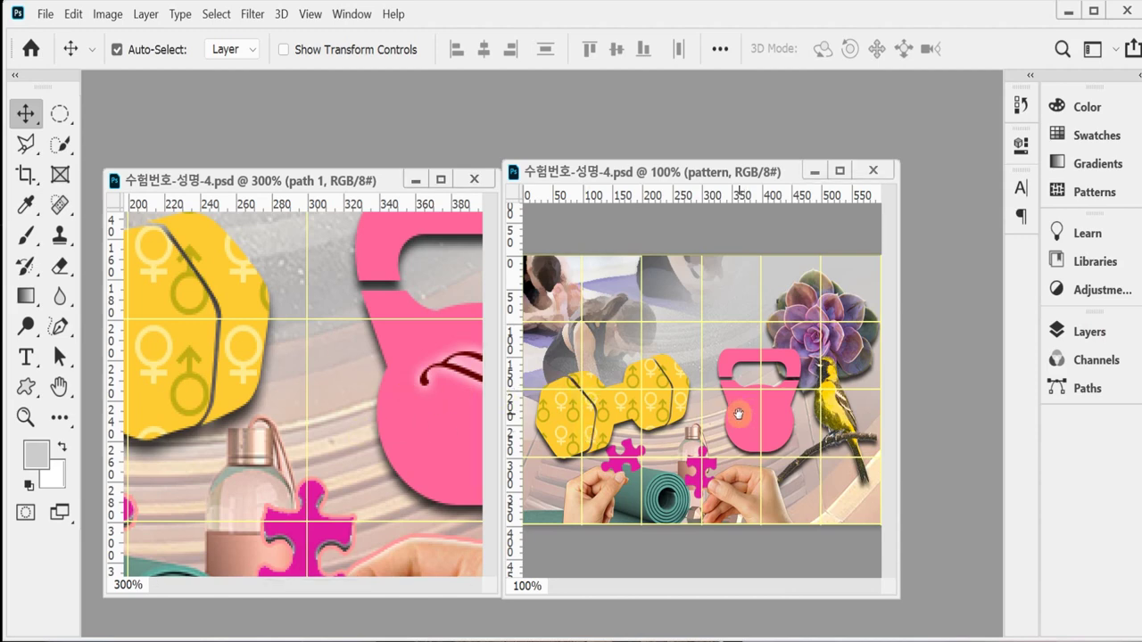
Choose the Custom Shape tool and pick the Ornament 1 scroll from the legacy Ornaments group, matching the reference kettlebell
{"action": "left_click", "coordinate": [451, 427]}
{"action": "left_click_drag", "start_coordinate": [460, 376], "coordinate": [344, 397]}
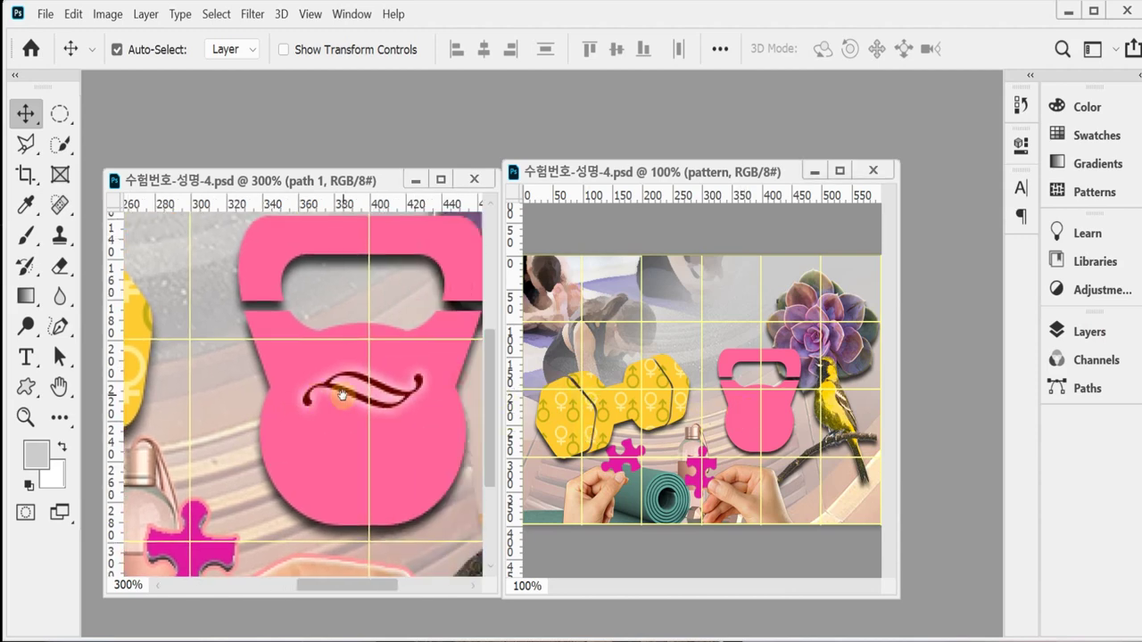
{"action": "left_click", "coordinate": [772, 421], "text": "ctrl"}
{"action": "scroll", "coordinate": [772, 421], "scroll_direction": "up", "scroll_amount": 2}
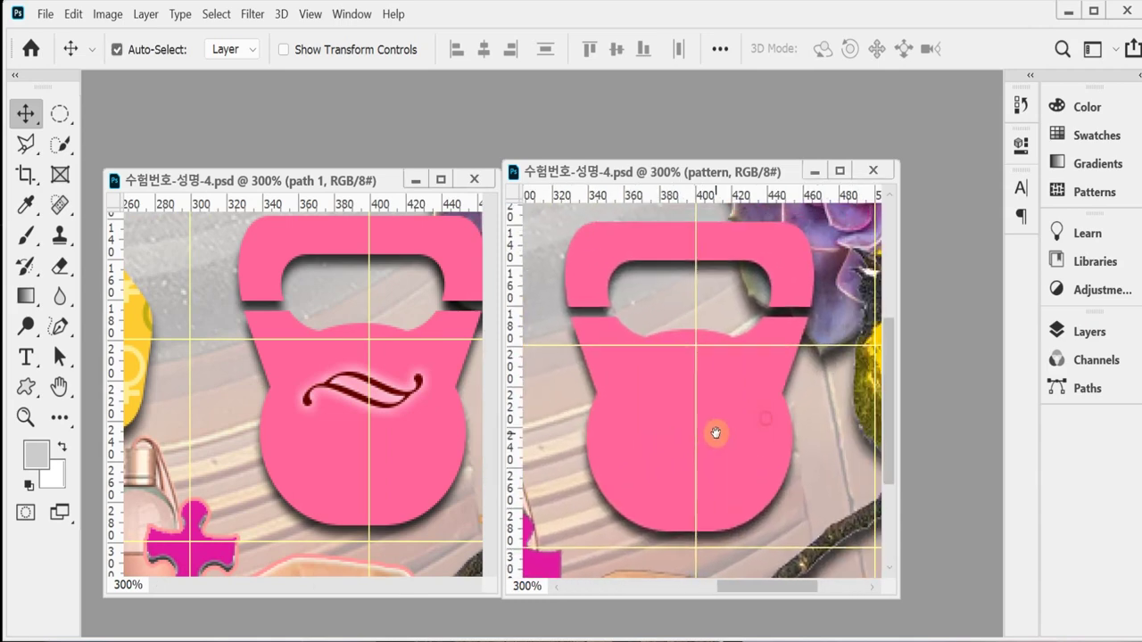
{"action": "left_click", "coordinate": [25, 386]}
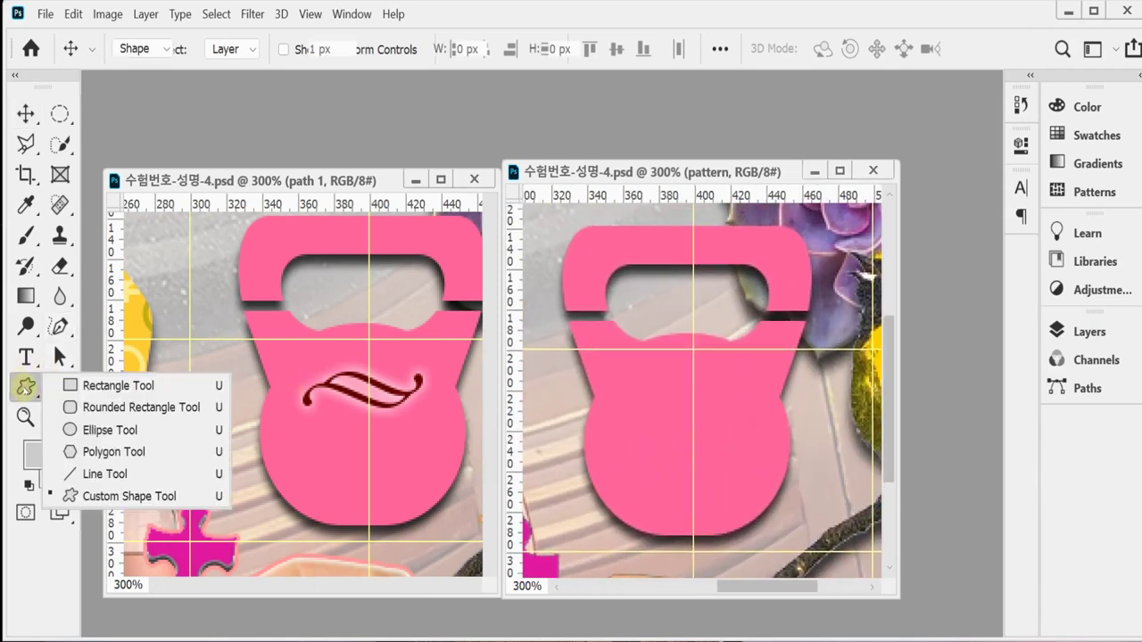
{"action": "left_click", "coordinate": [124, 496]}
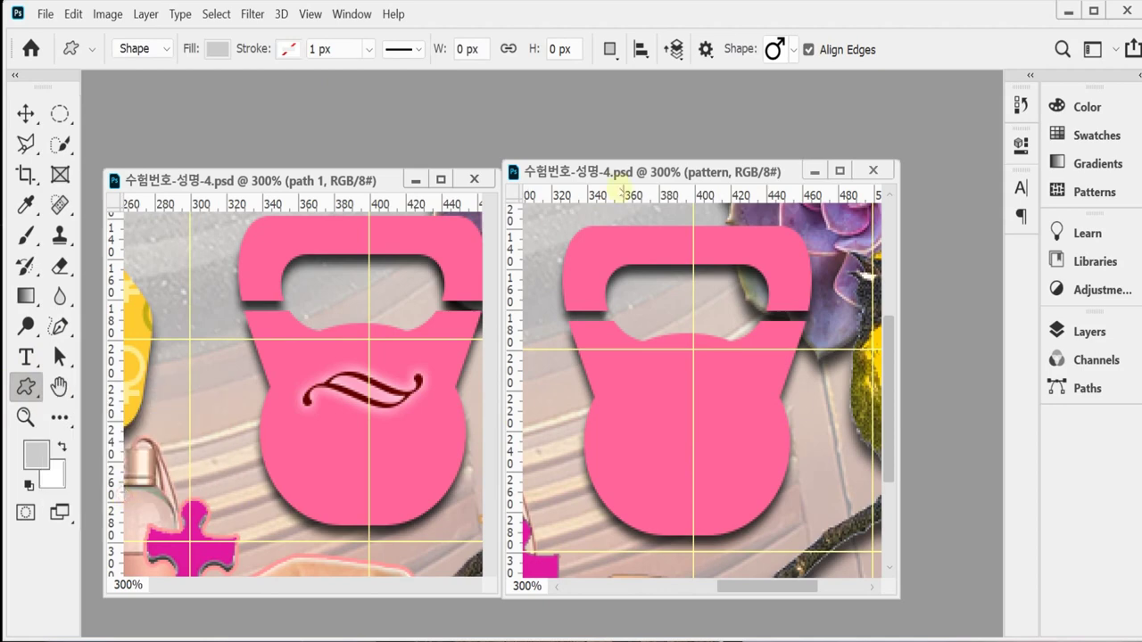
{"action": "left_click", "coordinate": [791, 54]}
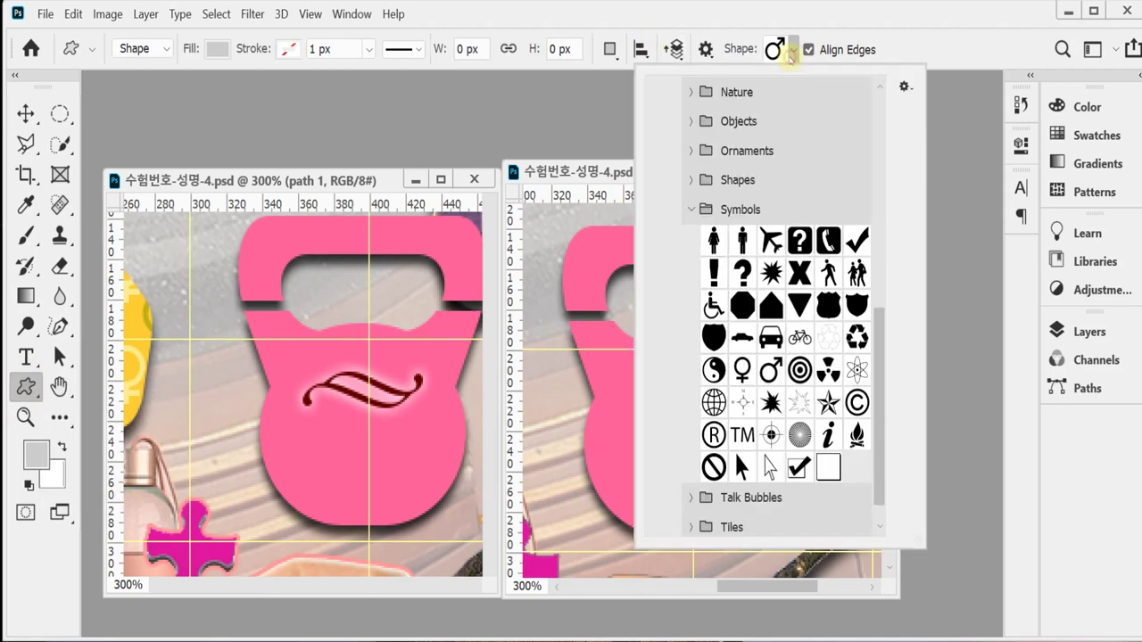
{"action": "left_click", "coordinate": [687, 205]}
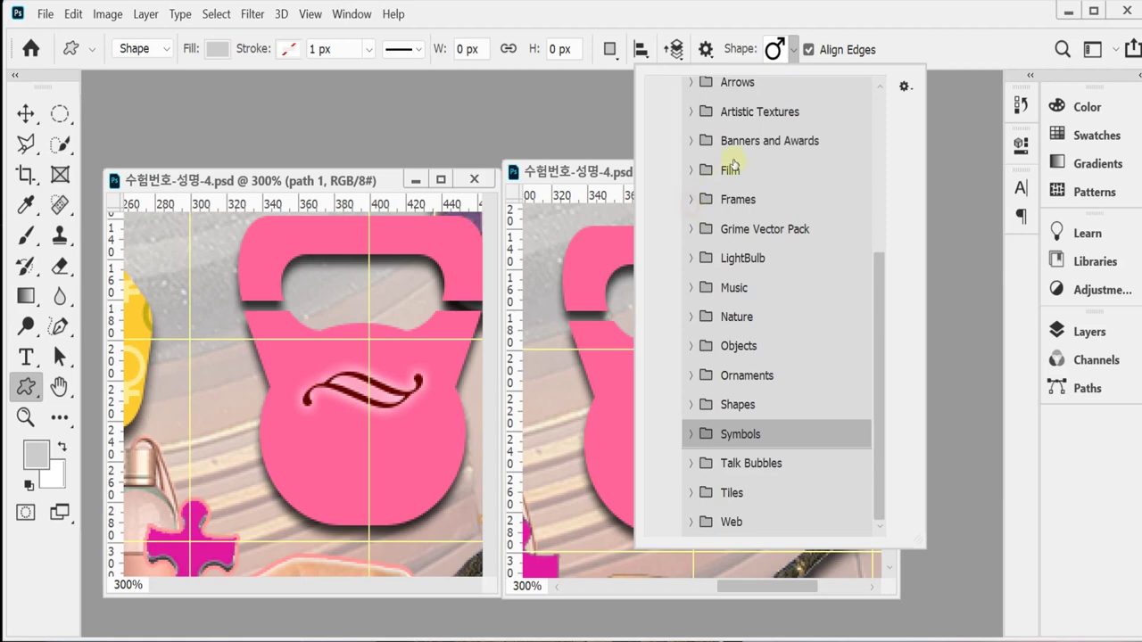
{"action": "left_click", "coordinate": [690, 375]}
{"action": "left_click_drag", "start_coordinate": [880, 288], "coordinate": [880, 373]}
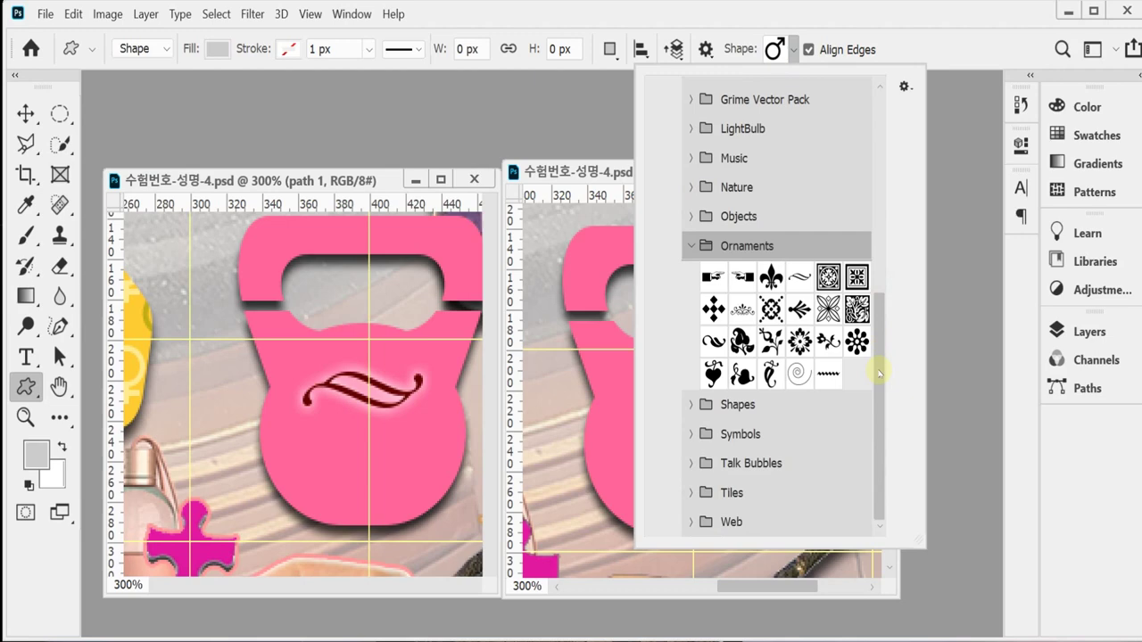
{"action": "left_click", "coordinate": [800, 277]}
{"action": "left_click", "coordinate": [695, 18]}
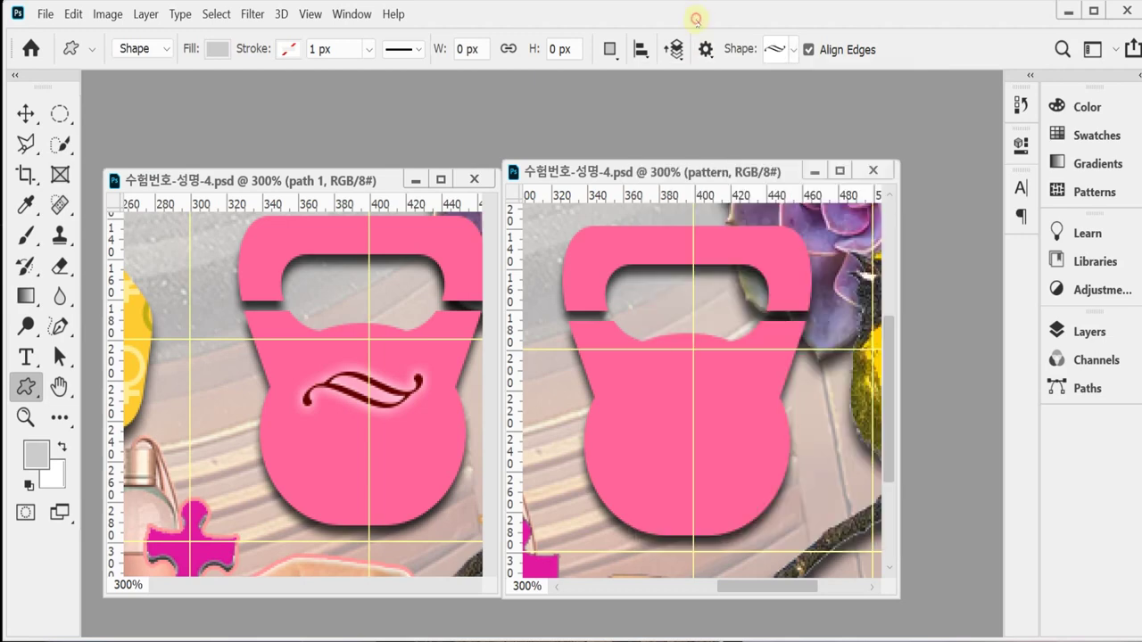
Draw the ornament scroll about 68 by 18 px across the pink kettlebell's body and fill it with #660000
{"action": "left_click_drag", "start_coordinate": [642, 387], "coordinate": [764, 455]}
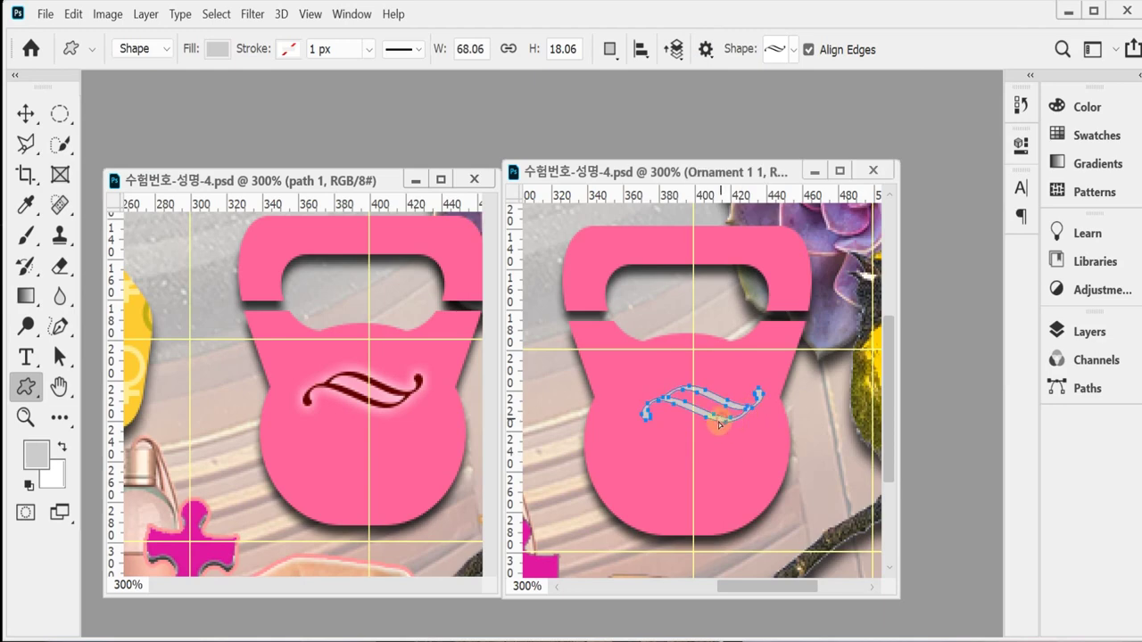
{"action": "mouse_move", "coordinate": [720, 425]}
{"action": "left_mouse_down"}
{"action": "mouse_move", "coordinate": [705, 384]}
{"action": "mouse_move", "coordinate": [713, 422]}
{"action": "left_mouse_up"}
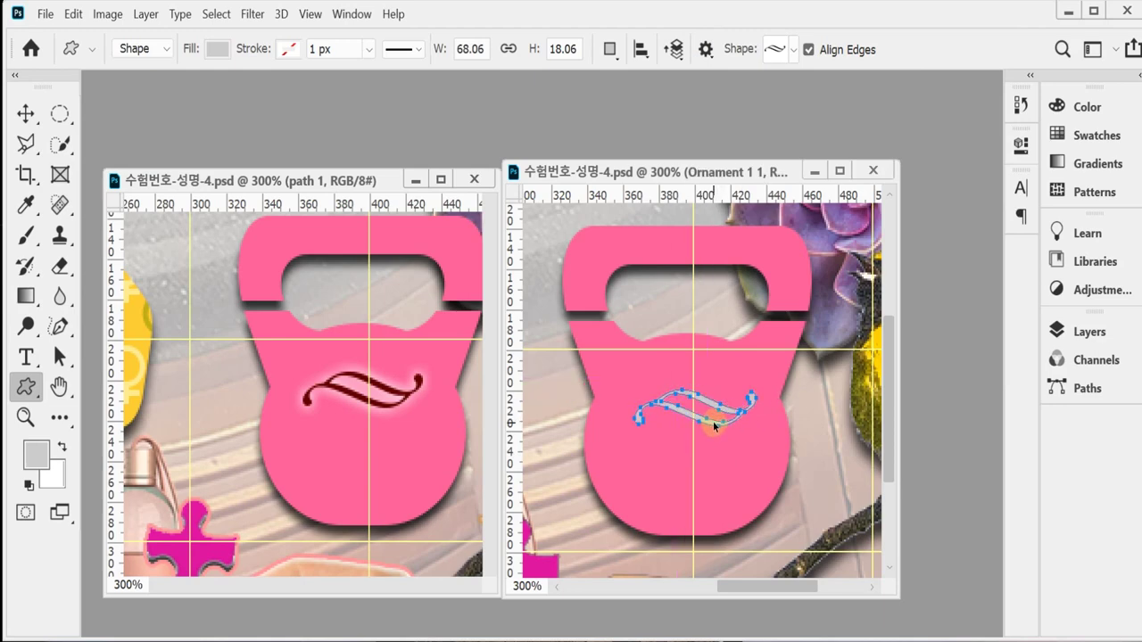
{"action": "left_click", "coordinate": [1080, 332]}
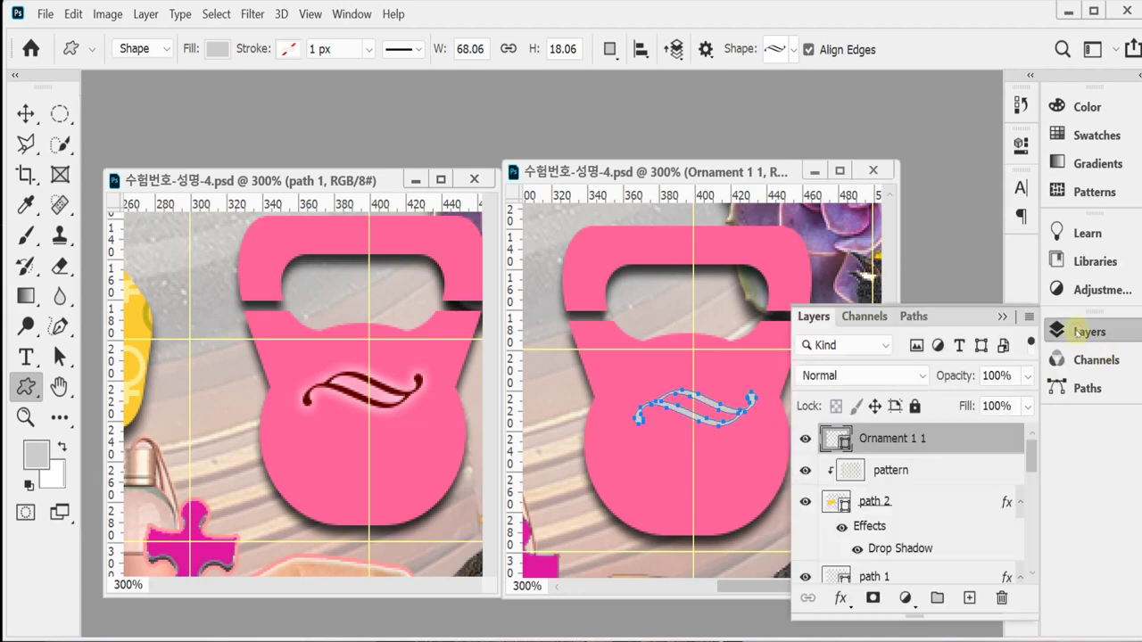
{"action": "double_click", "coordinate": [836, 441]}
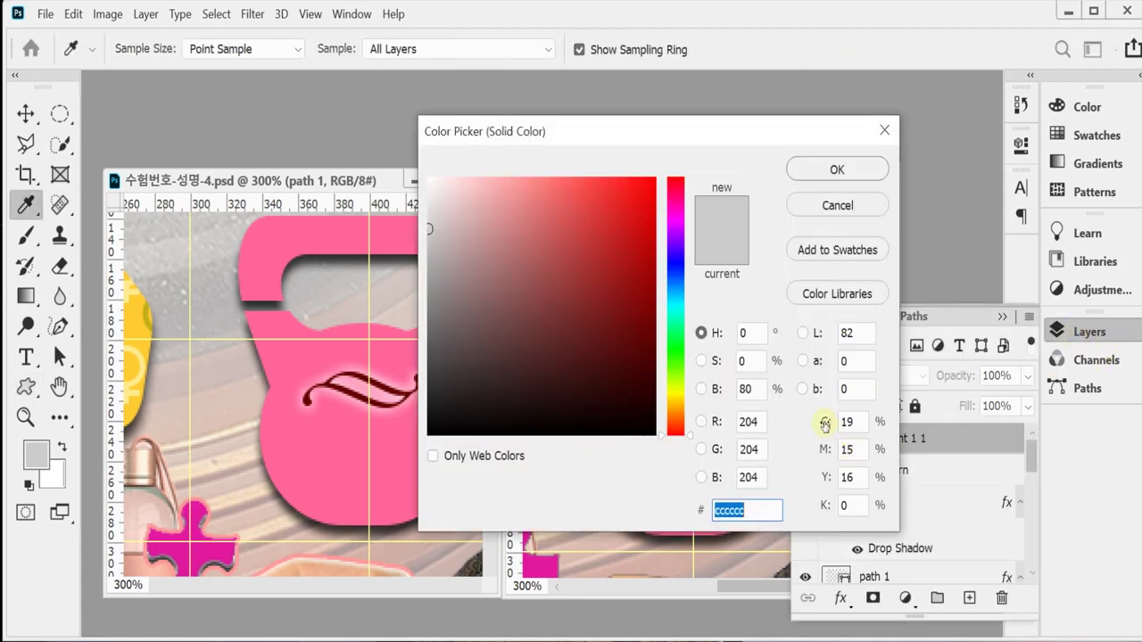
{"action": "type", "text": "660000"}
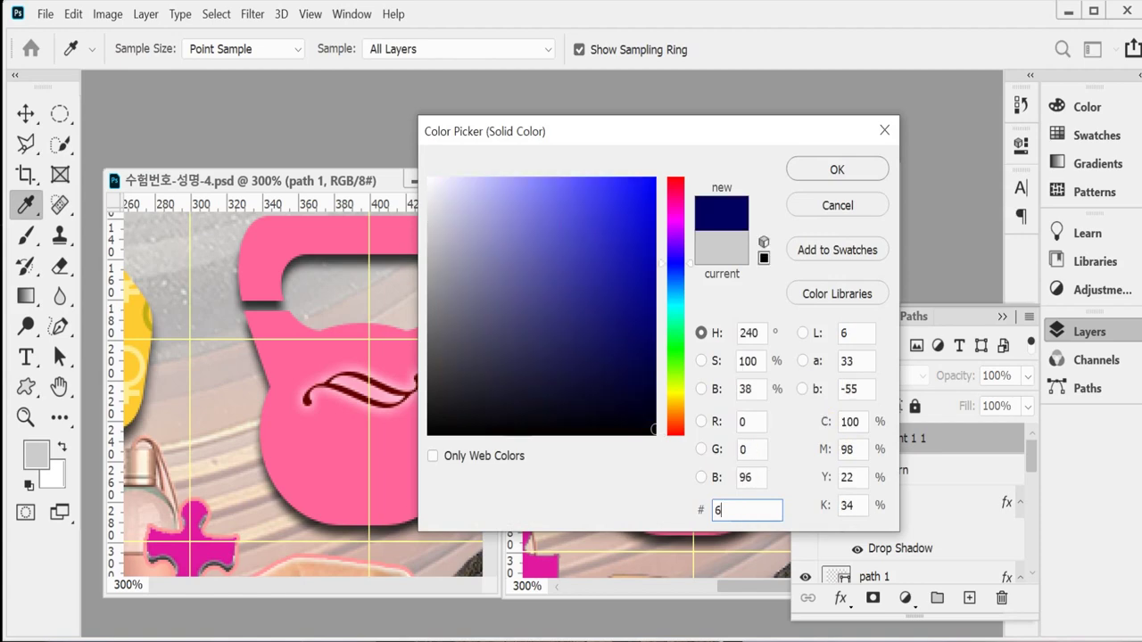
{"action": "key", "text": "Return"}
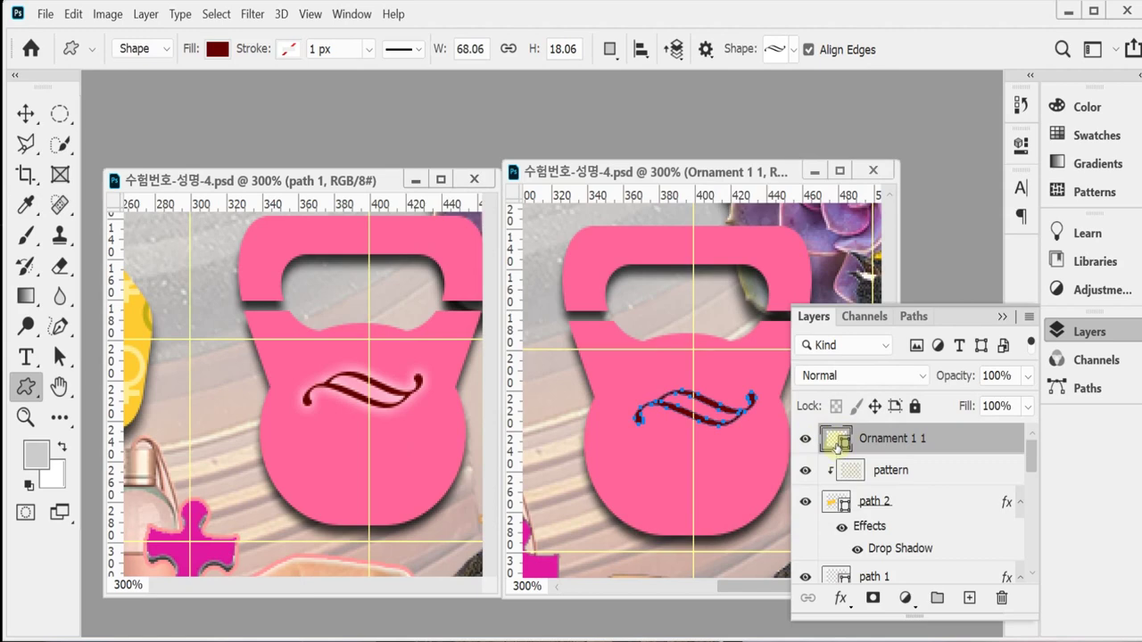
{"action": "left_click", "coordinate": [1074, 331]}
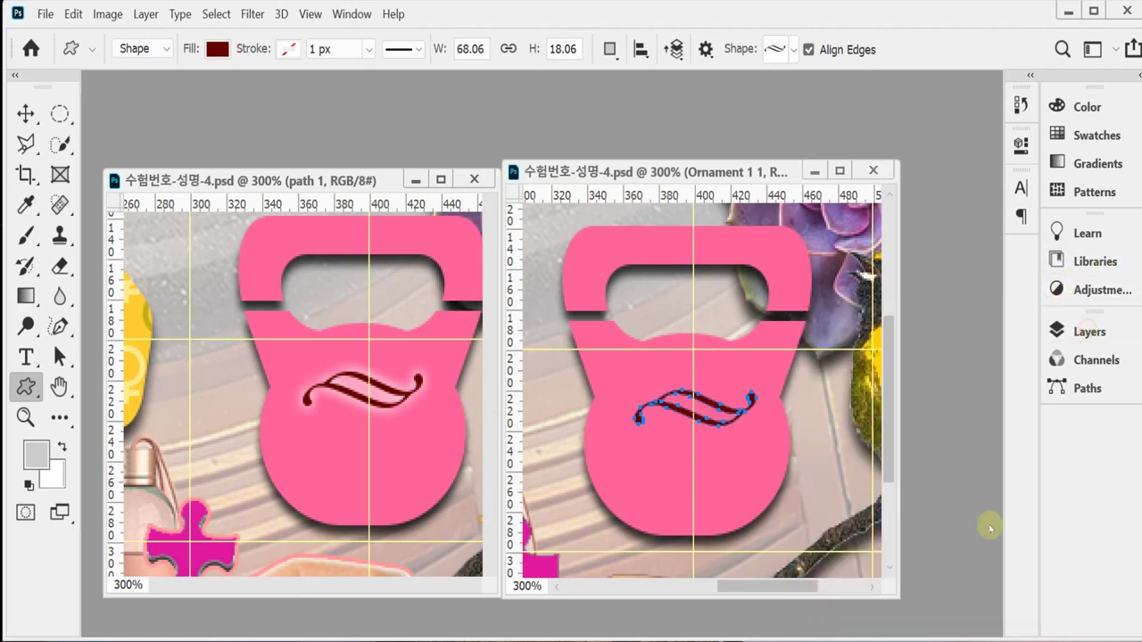
Add an Outer Glow with a size of 7 px to the ornament on the kettlebell
{"action": "left_click", "coordinate": [1078, 340]}
{"action": "left_click", "coordinate": [839, 602]}
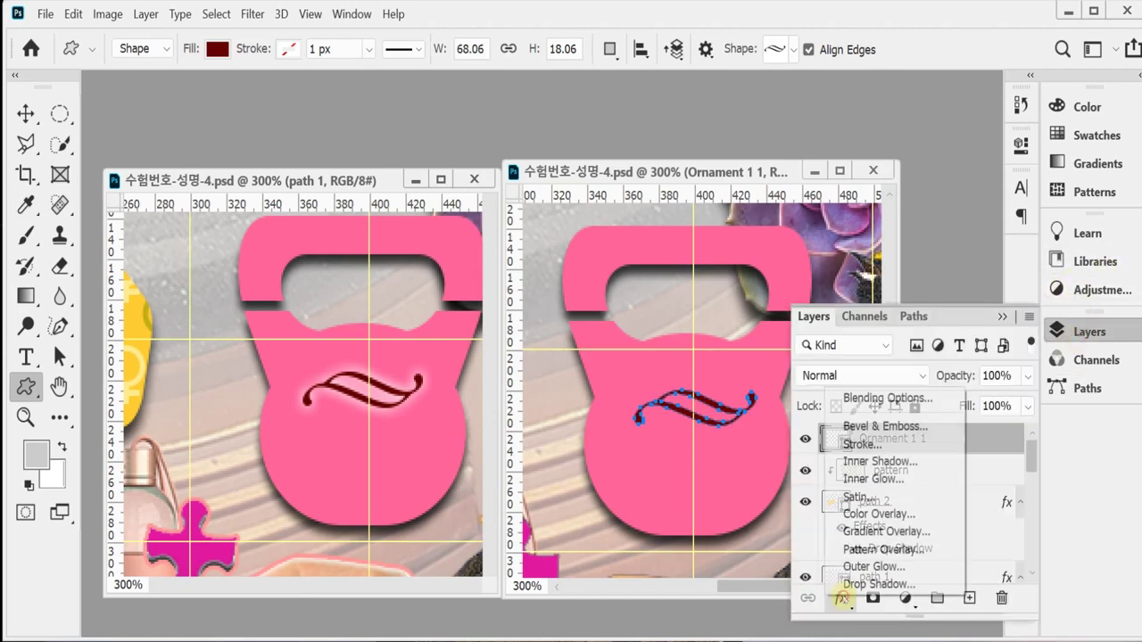
{"action": "left_click", "coordinate": [937, 567]}
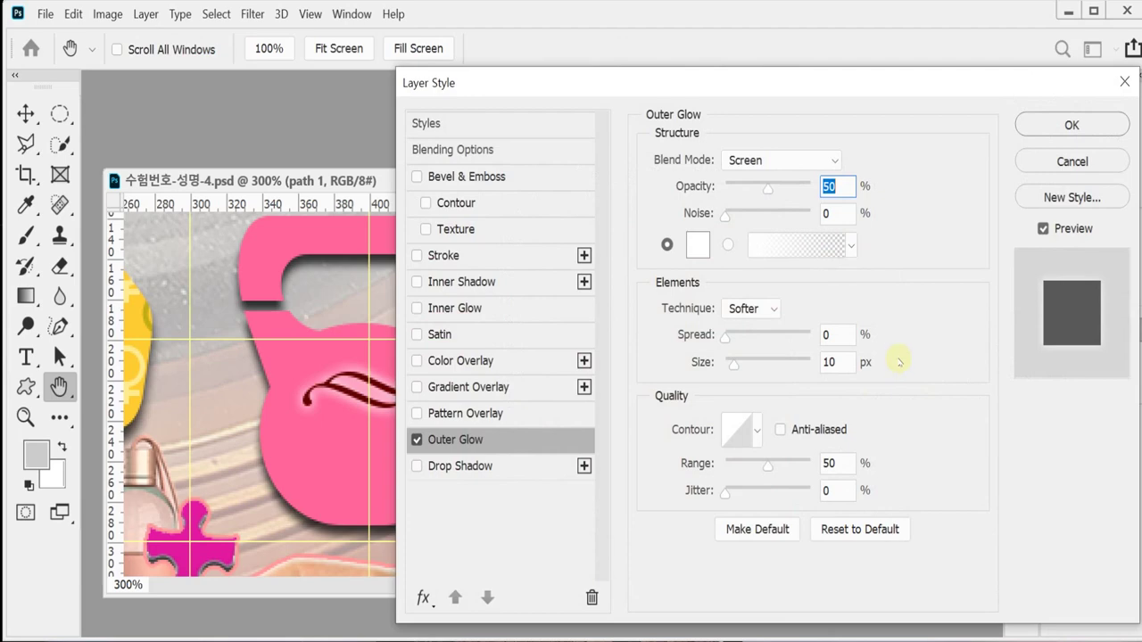
{"action": "left_click", "coordinate": [848, 361]}
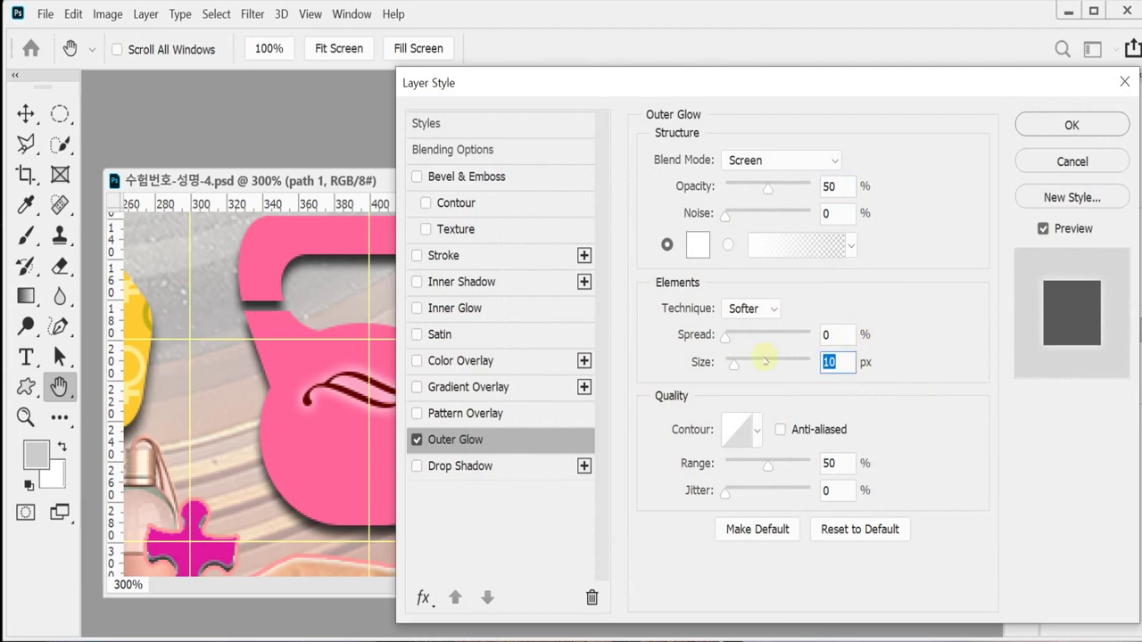
{"action": "type", "text": "7"}
{"action": "key", "text": "Return"}
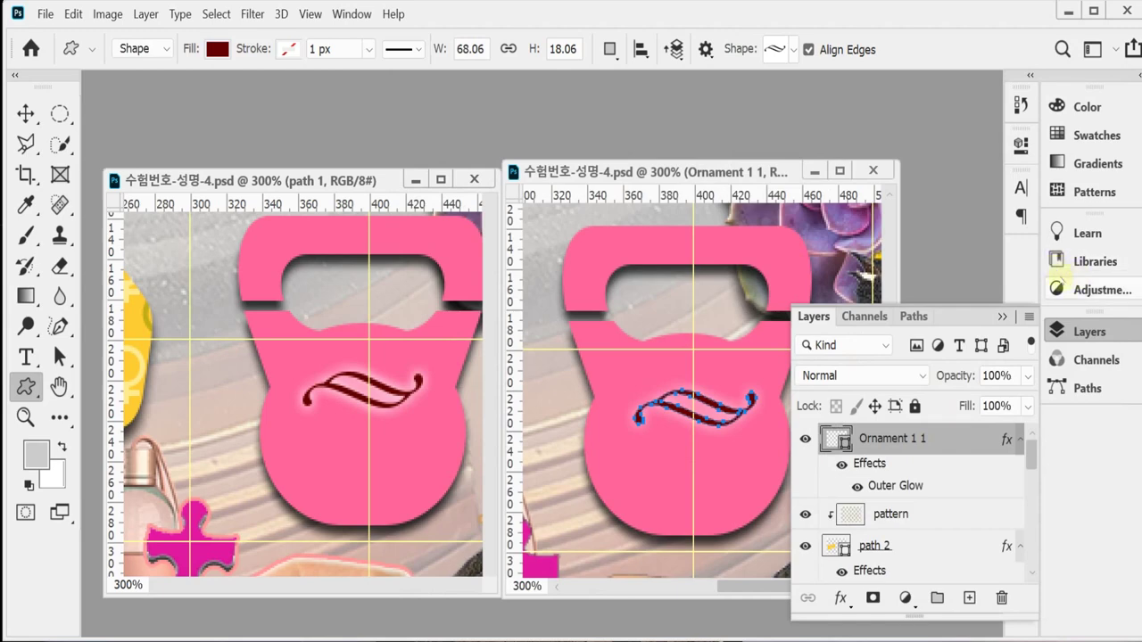
{"action": "left_click", "coordinate": [1062, 331]}
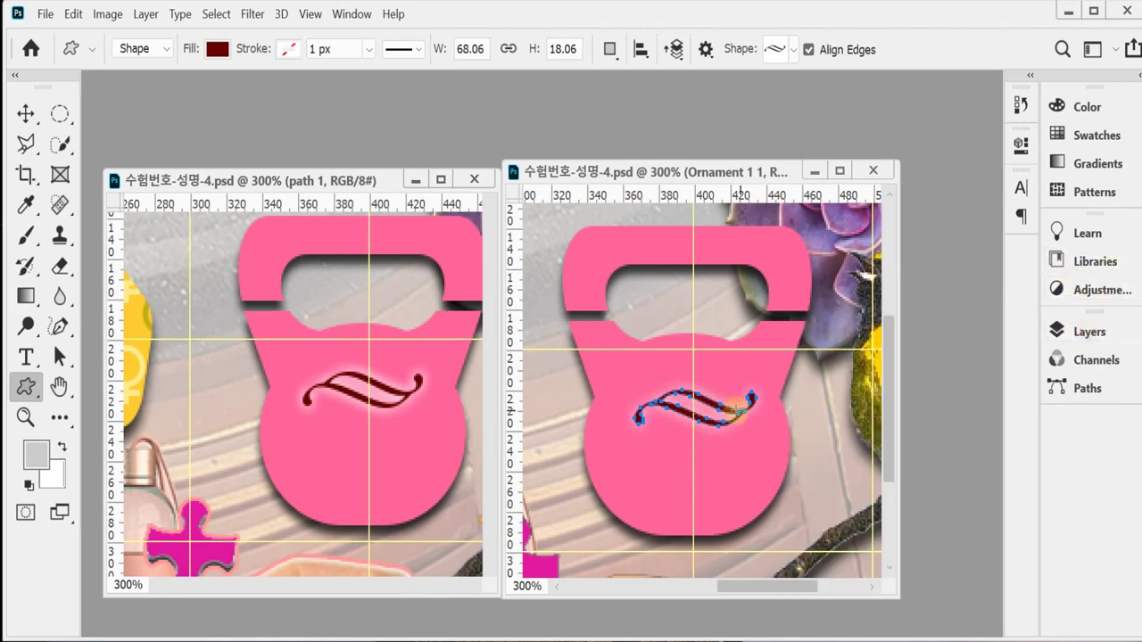
Choose the Eighth Note custom shape from the Music group, matching the note over the reference succulent
{"action": "scroll", "coordinate": [757, 409], "scroll_direction": "down", "scroll_amount": 1}
{"action": "left_click", "coordinate": [415, 376]}
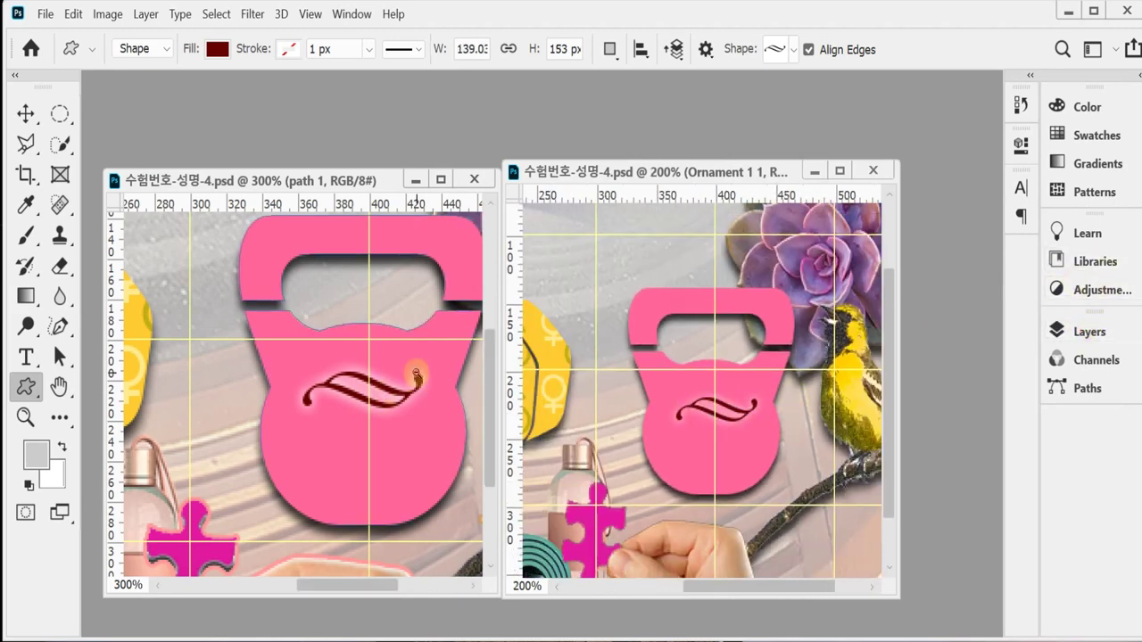
{"action": "scroll", "coordinate": [416, 377], "scroll_direction": "down", "scroll_amount": 1}
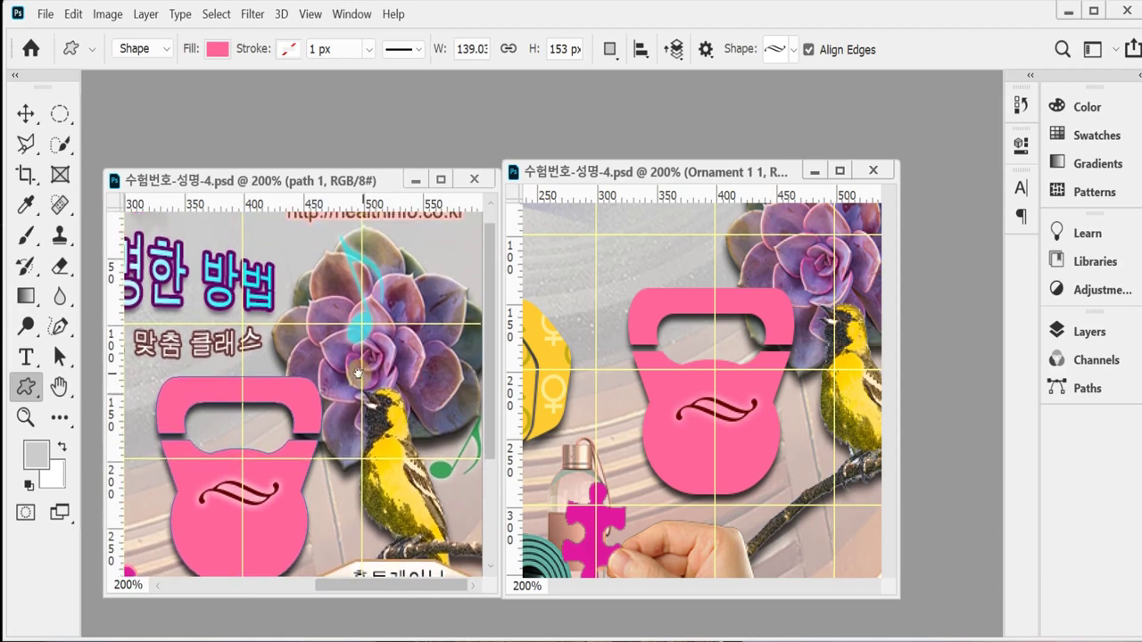
{"action": "left_click", "coordinate": [738, 413]}
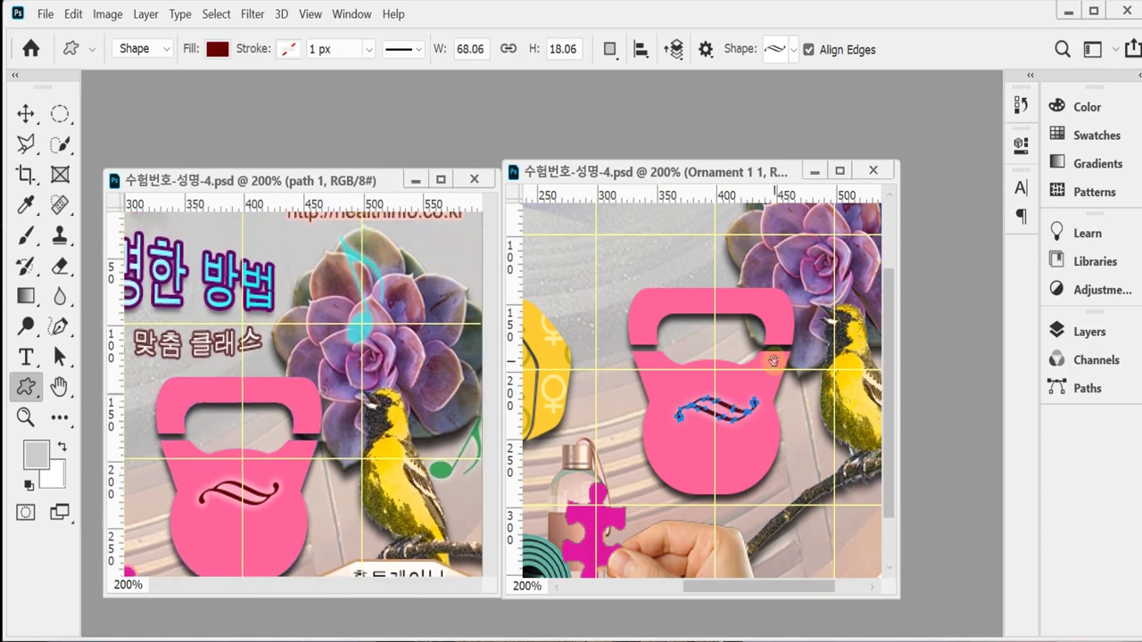
{"action": "left_click_drag", "start_coordinate": [792, 340], "coordinate": [710, 437]}
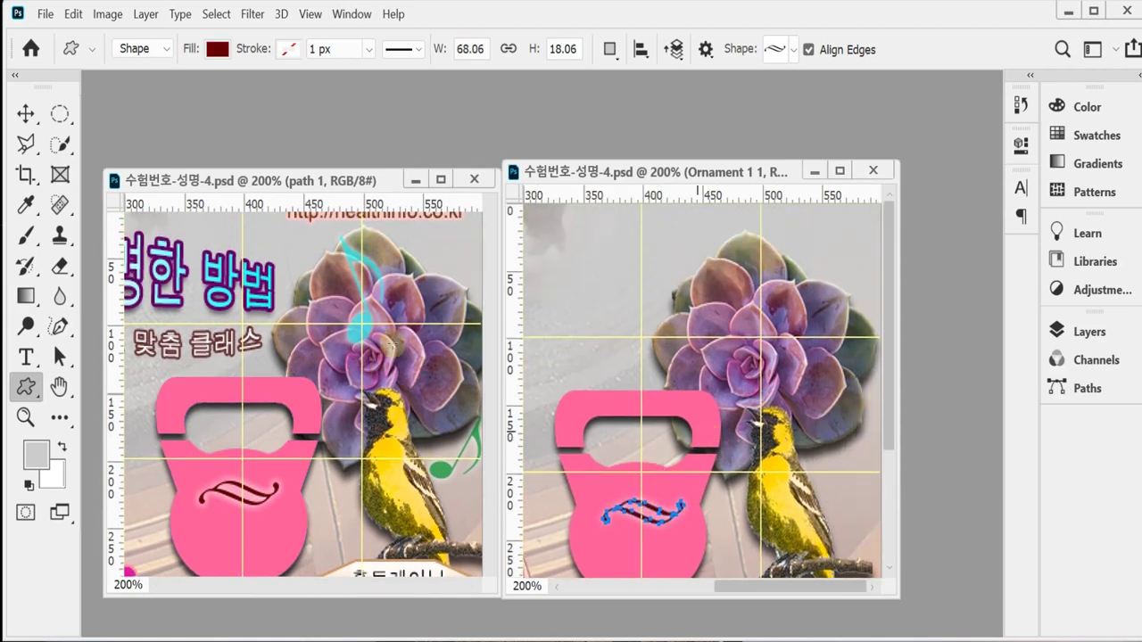
{"action": "left_click", "coordinate": [311, 184]}
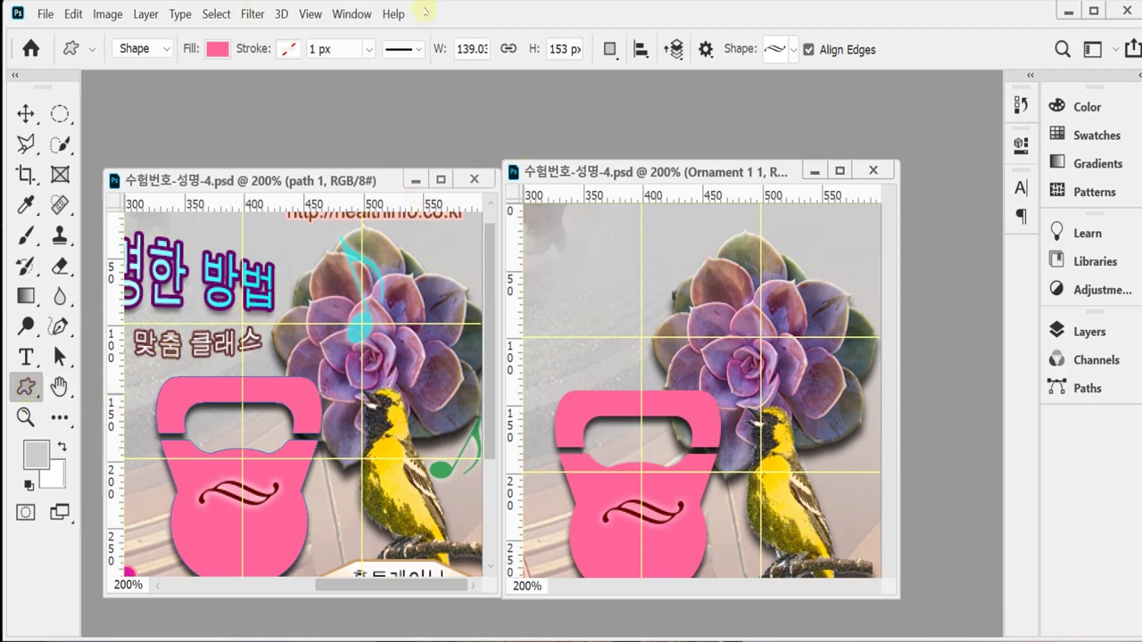
{"action": "left_click", "coordinate": [792, 52]}
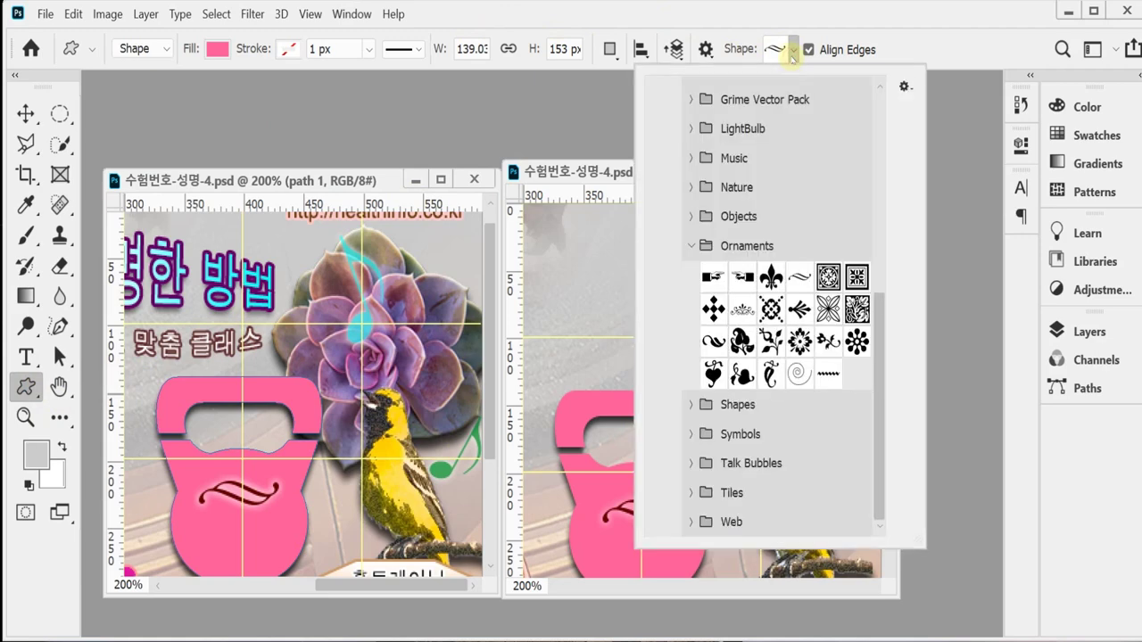
{"action": "left_click", "coordinate": [689, 248]}
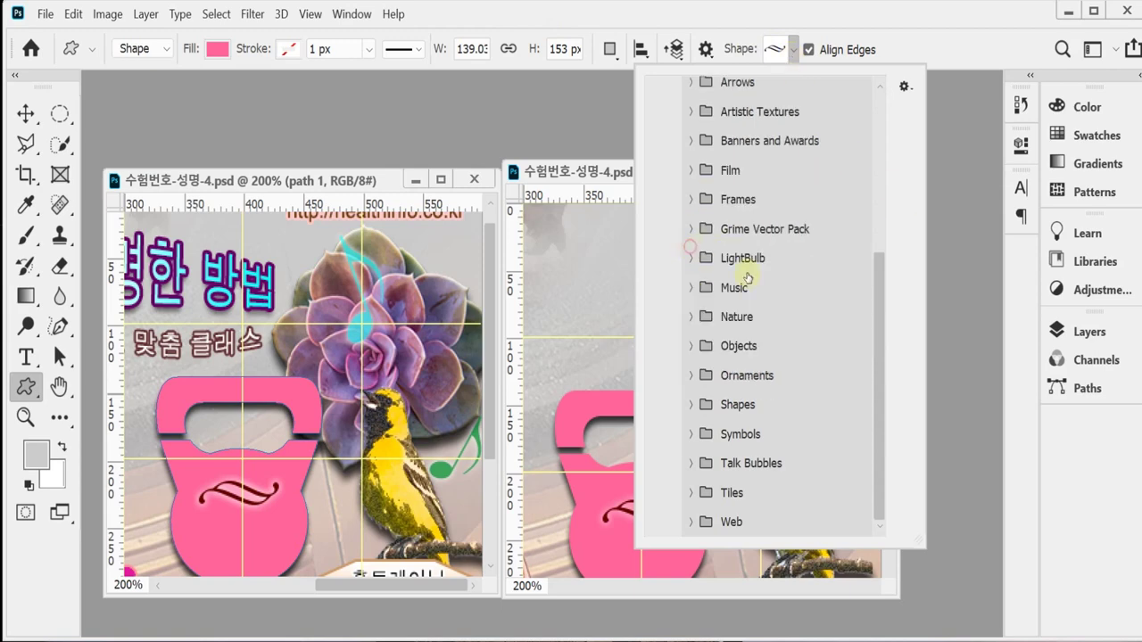
{"action": "left_click", "coordinate": [692, 289]}
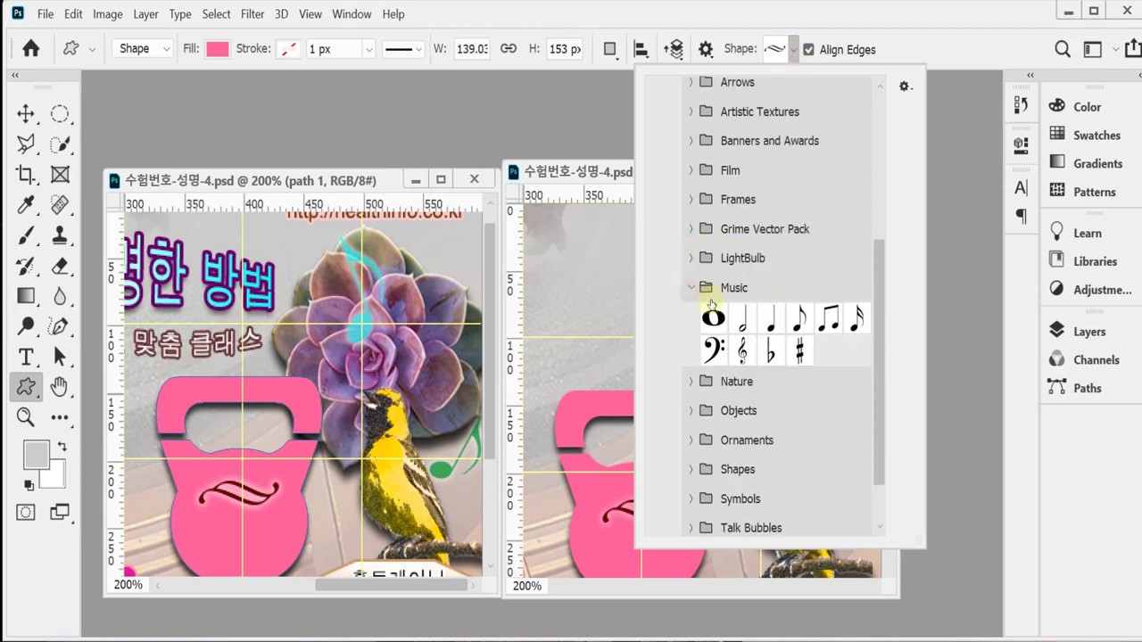
{"action": "left_click", "coordinate": [799, 319]}
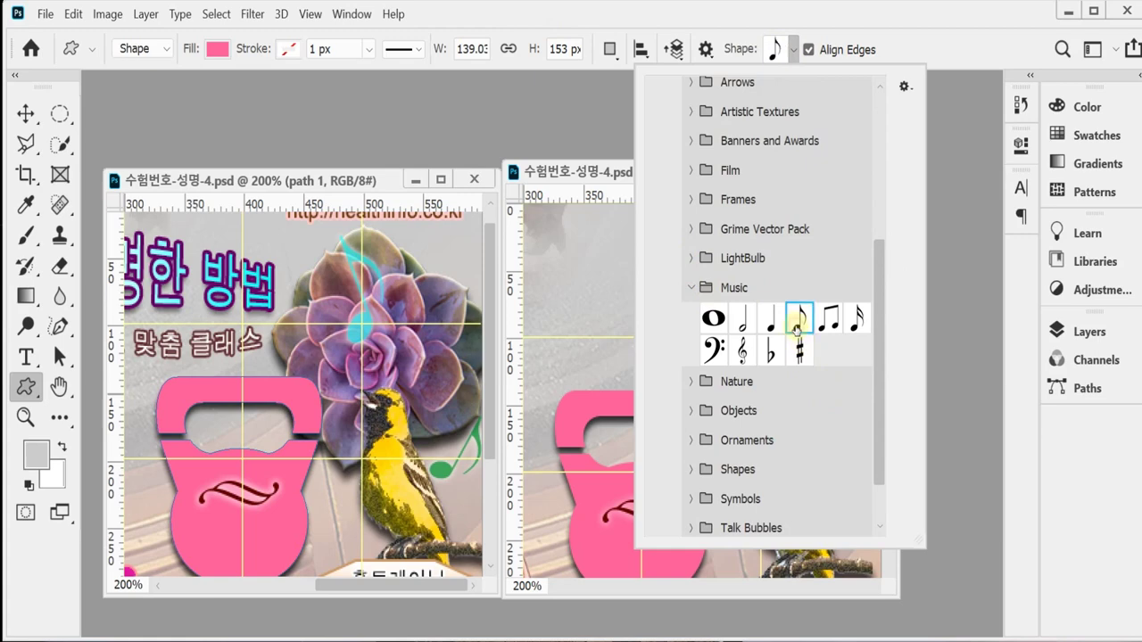
{"action": "left_click", "coordinate": [585, 20]}
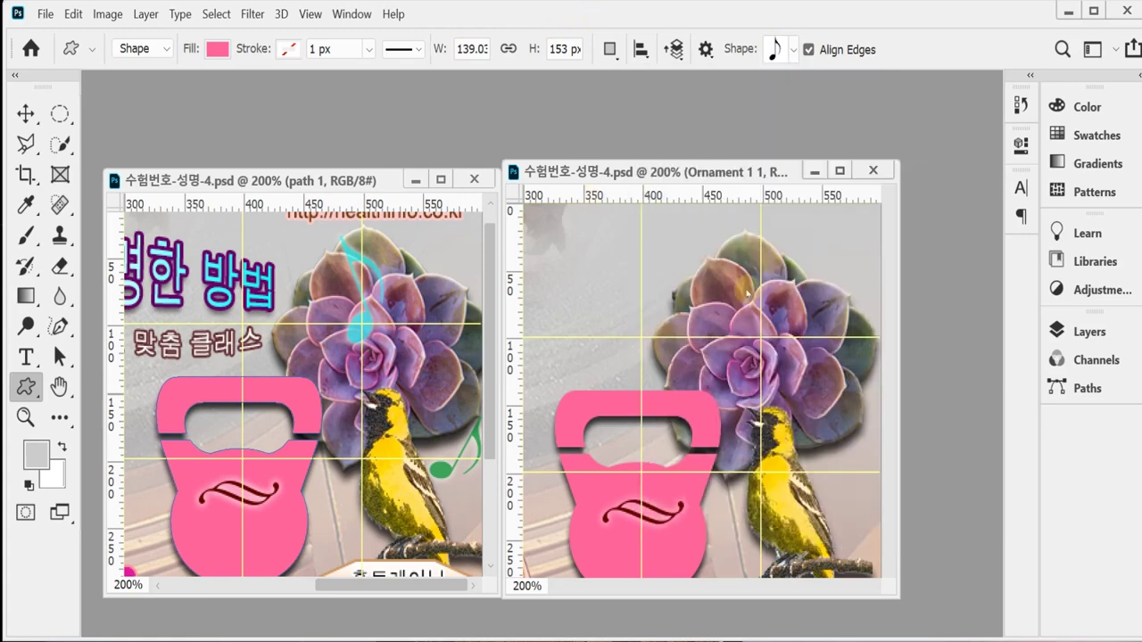
Draw an eighth note over the purple succulent's upper petals, scaled to about 79% and rotated about -22°
{"action": "left_click", "coordinate": [787, 311]}
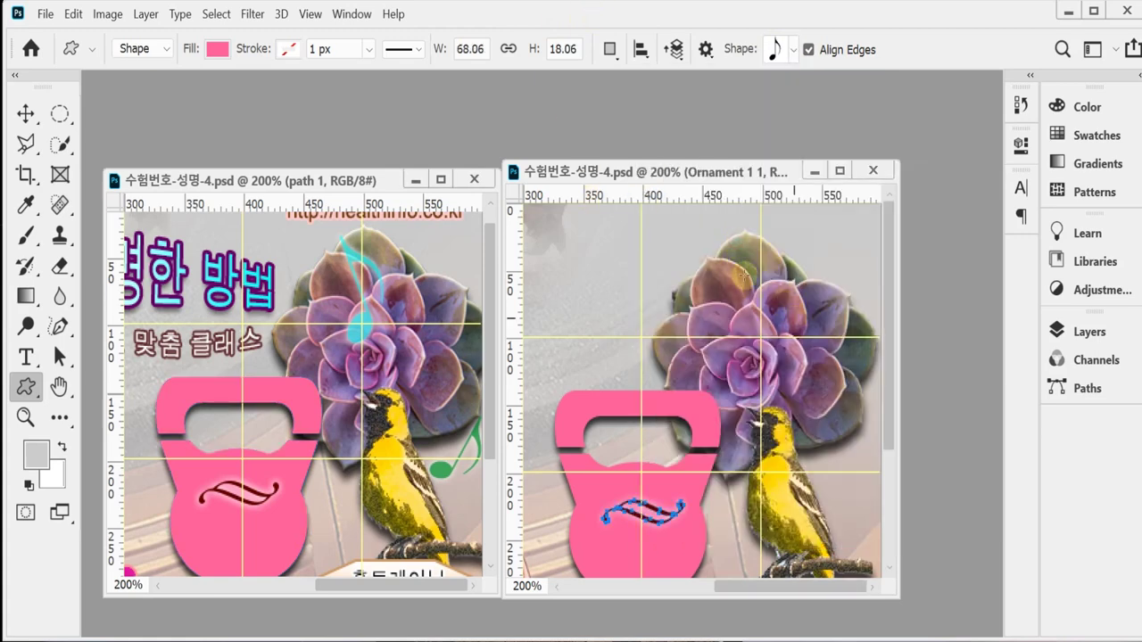
{"action": "left_click_drag", "start_coordinate": [722, 260], "coordinate": [830, 359]}
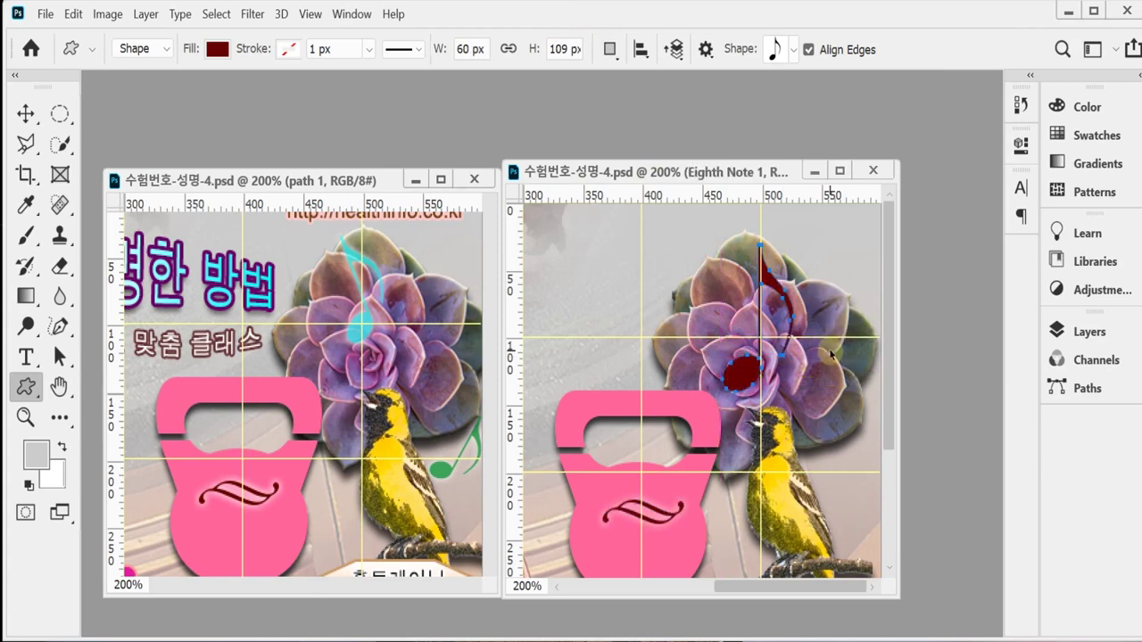
{"action": "key", "text": "ctrl+t"}
{"action": "left_click_drag", "start_coordinate": [832, 374], "coordinate": [760, 346]}
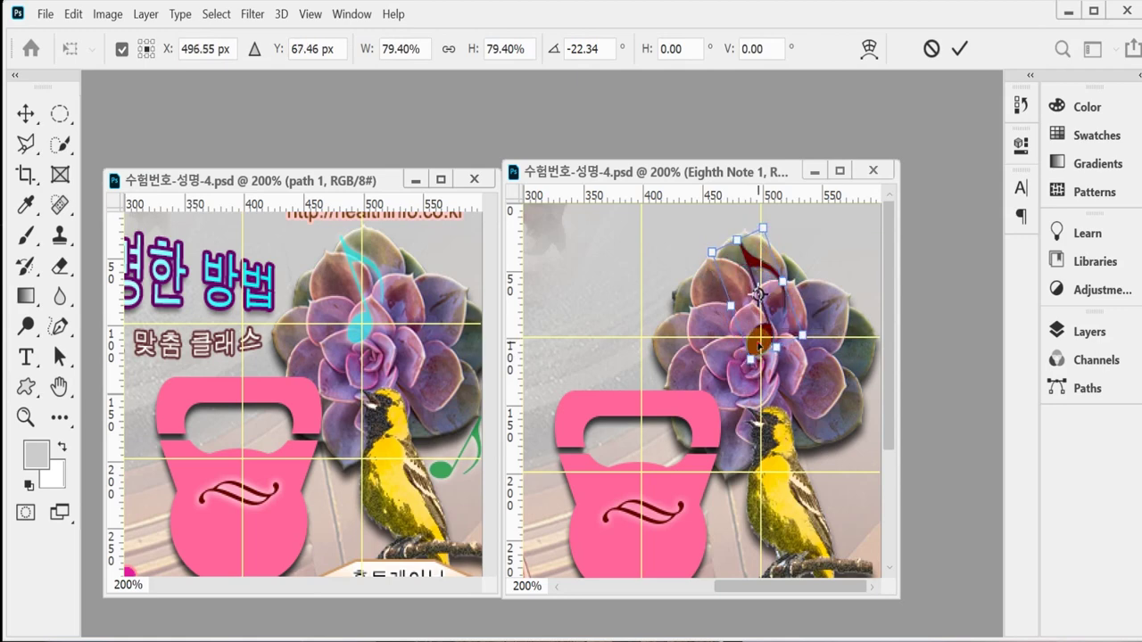
{"action": "key", "text": "Return"}
Fill the eighth note on the succulent with cyan #33ffff
{"action": "left_click", "coordinate": [1084, 331]}
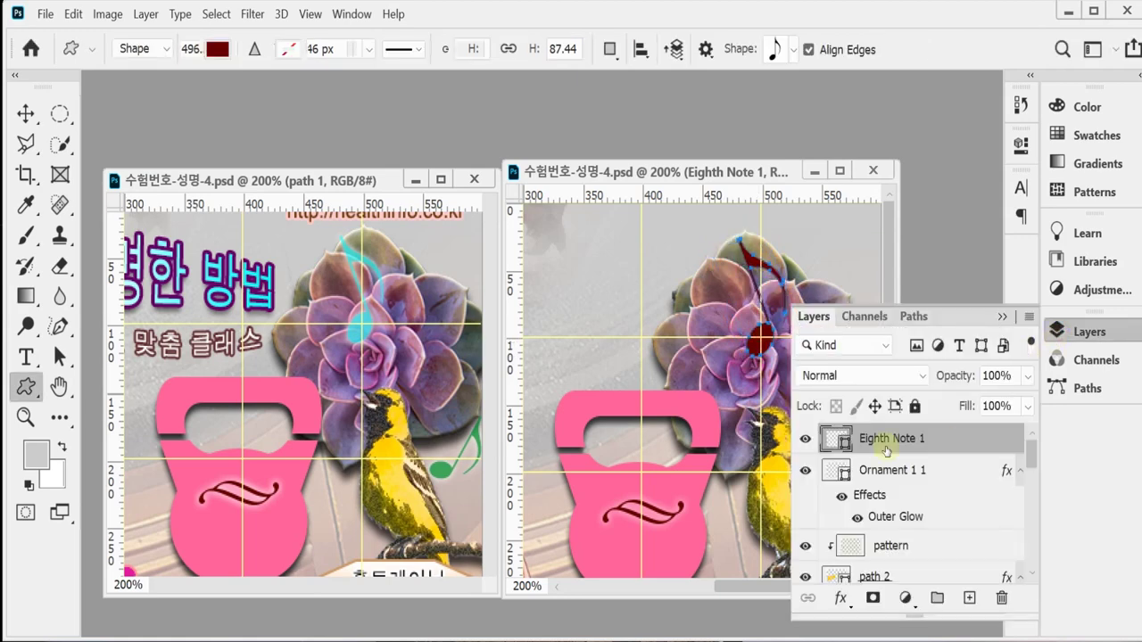
{"action": "double_click", "coordinate": [836, 440]}
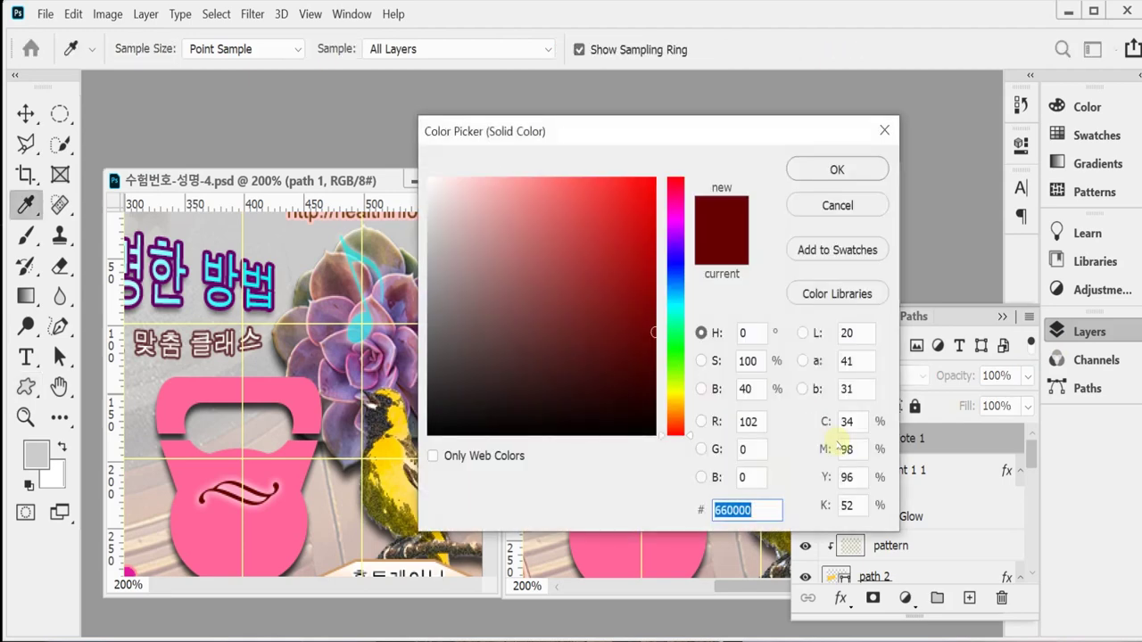
{"action": "type", "text": "3ff"}
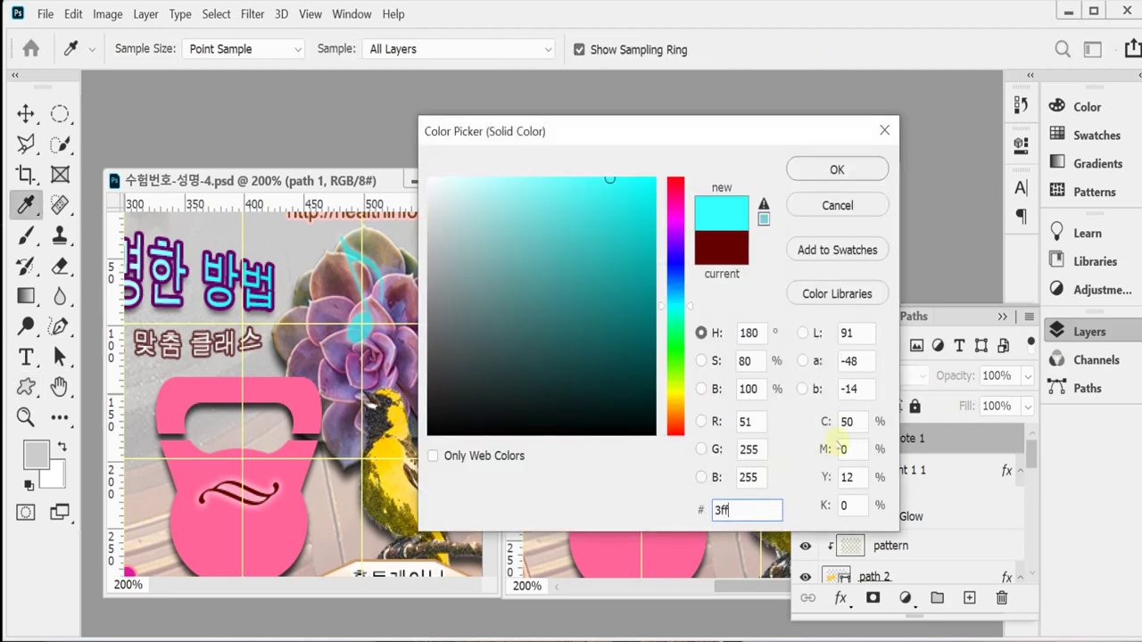
{"action": "key", "text": "Return"}
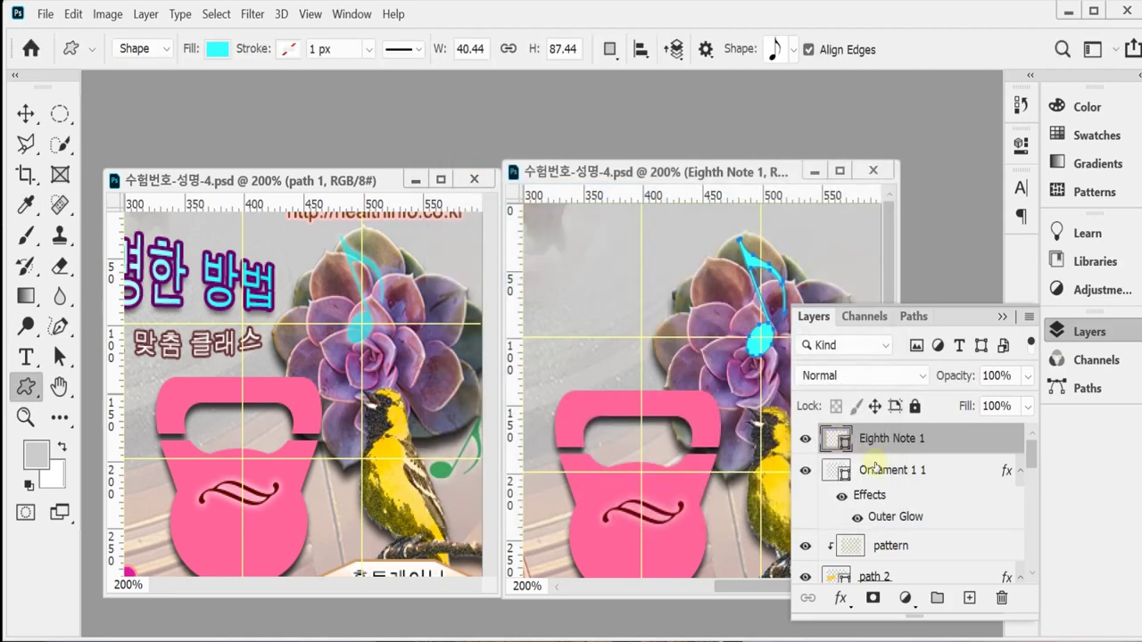
Add a 7 px Outer Glow to the cyan eighth note and set its layer opacity to 70%
{"action": "left_click", "coordinate": [839, 597]}
{"action": "left_click", "coordinate": [852, 576]}
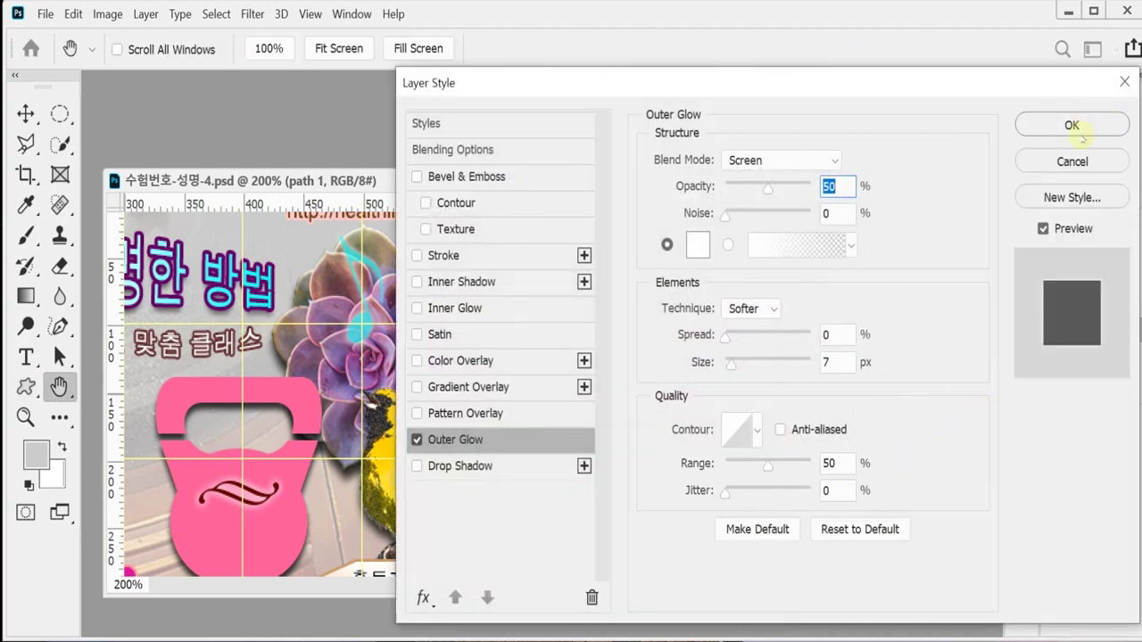
{"action": "left_click", "coordinate": [1079, 130]}
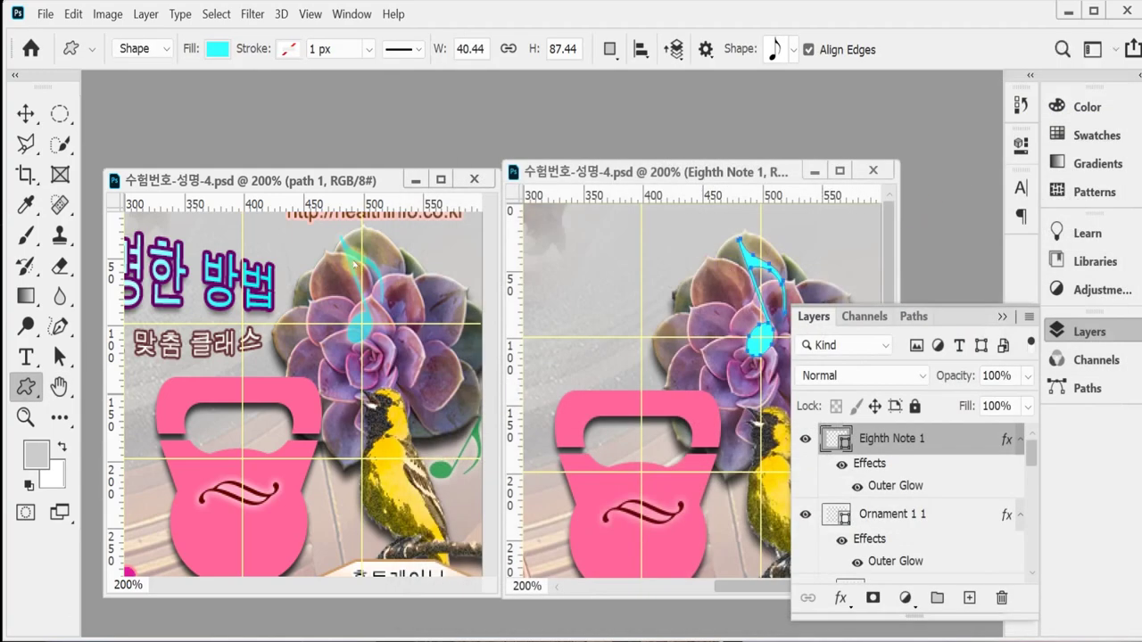
{"action": "left_click", "coordinate": [944, 382]}
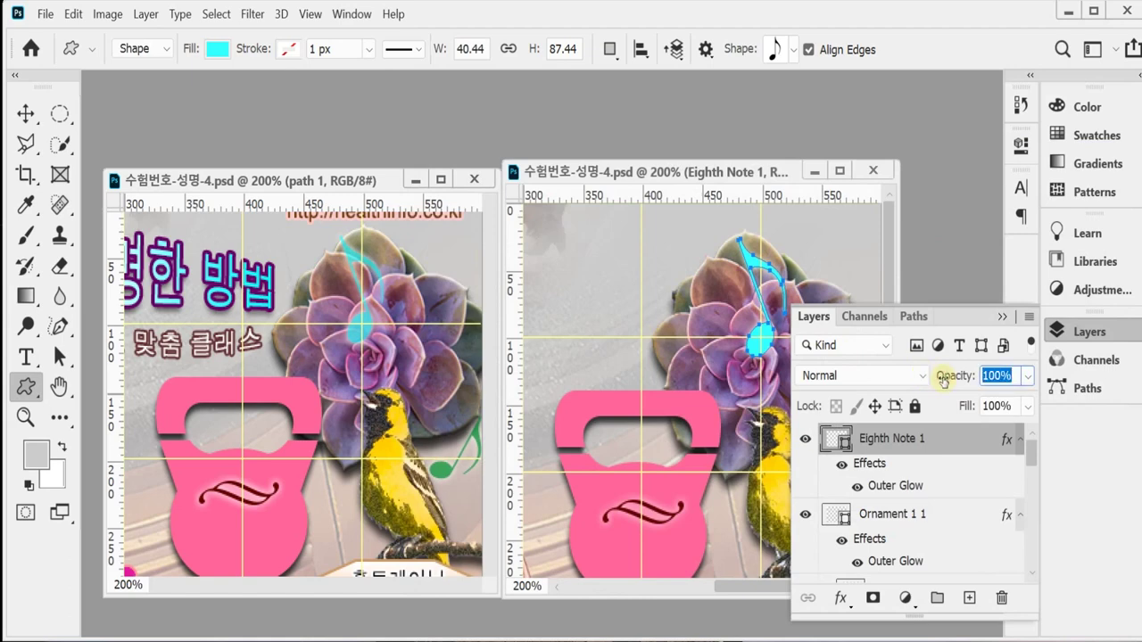
{"action": "type", "text": "70"}
{"action": "key", "text": "Return"}
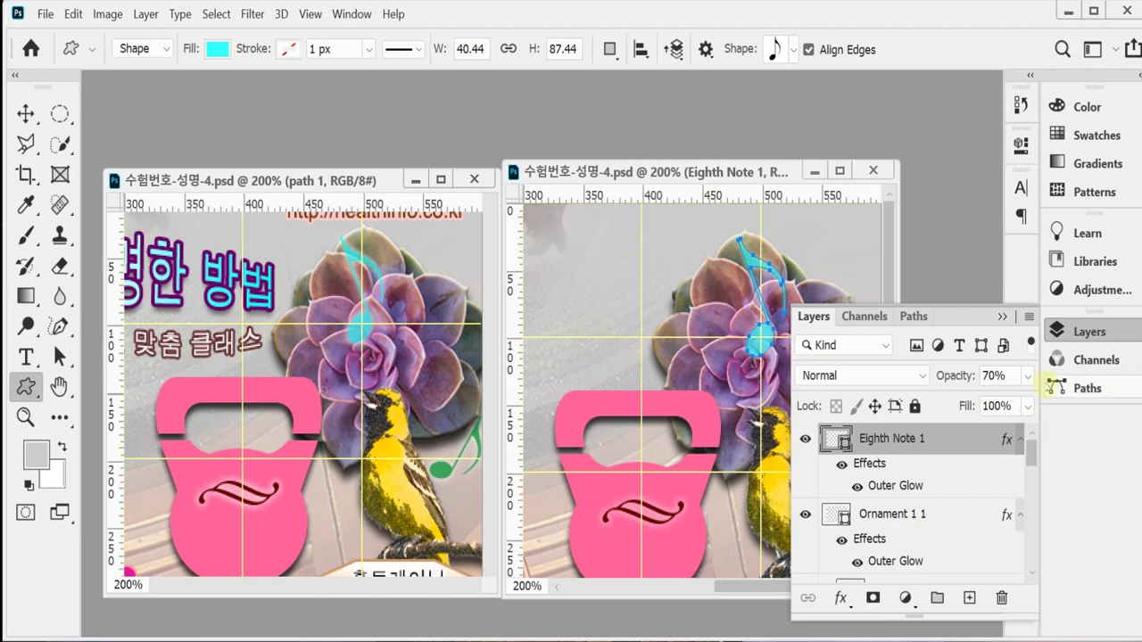
Duplicate the cyan eighth note and place the copy beside the yellow bird, scaled to about 72% and rotated about 50°
{"action": "key", "text": "ctrl+j"}
{"action": "left_click", "coordinate": [1073, 330]}
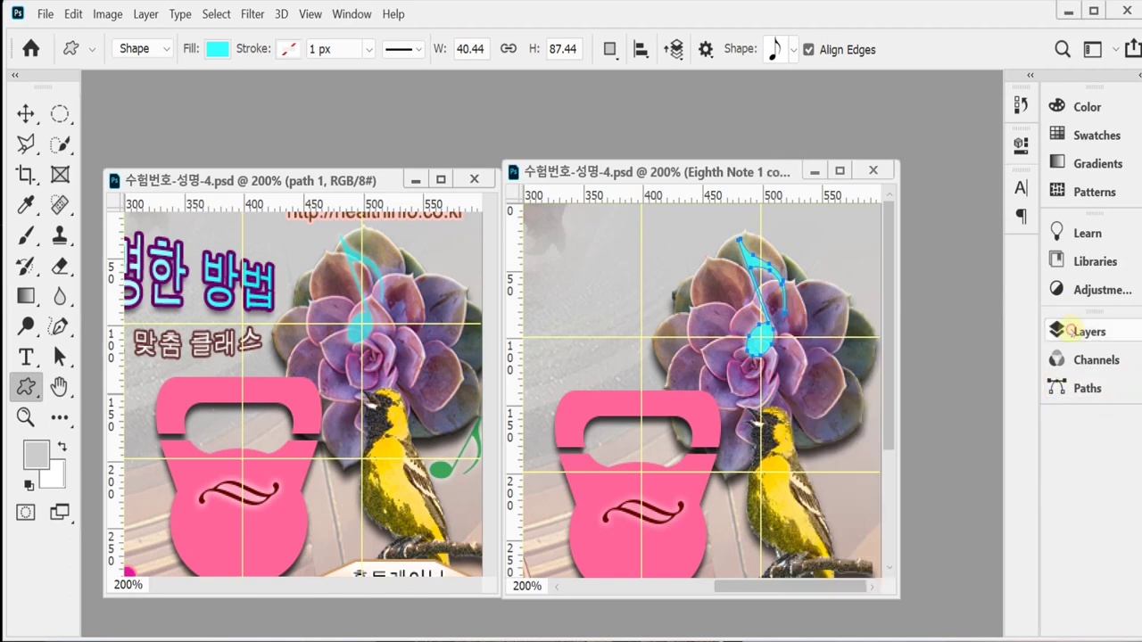
{"action": "key", "text": "ctrl+t"}
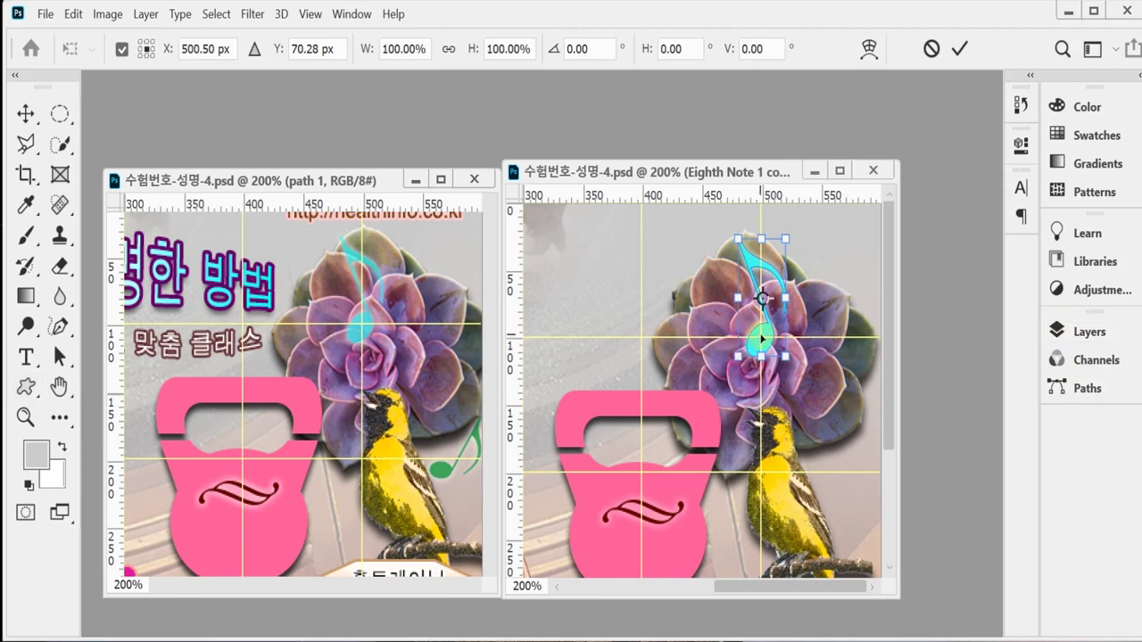
{"action": "left_click_drag", "start_coordinate": [763, 337], "coordinate": [817, 501]}
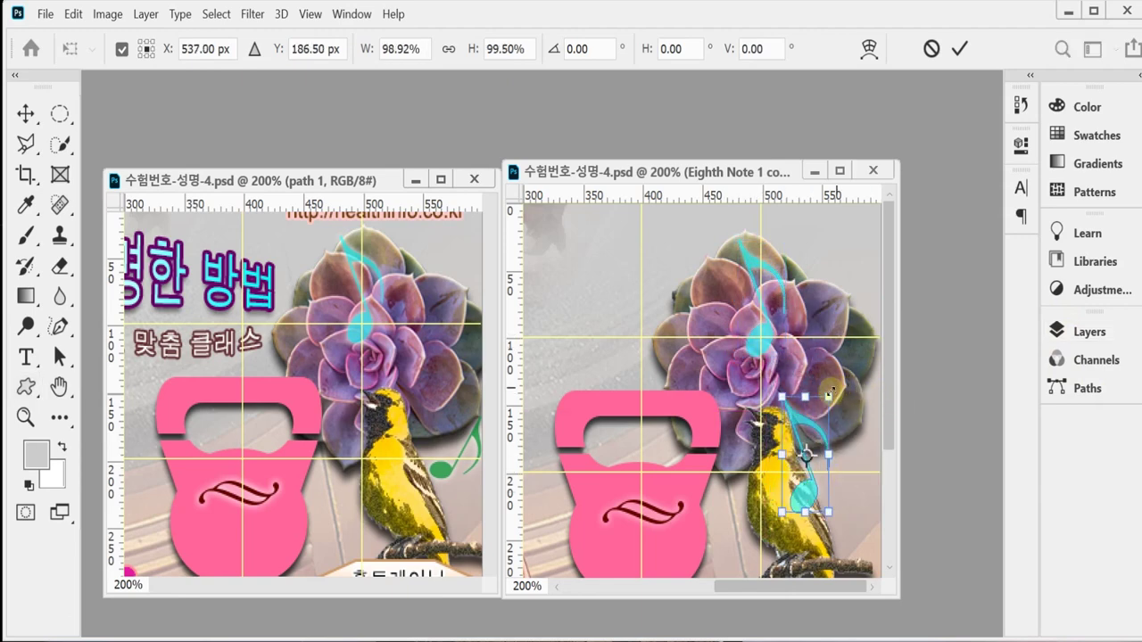
{"action": "left_click_drag", "start_coordinate": [834, 398], "coordinate": [870, 451]}
{"action": "left_click_drag", "start_coordinate": [781, 497], "coordinate": [860, 491]}
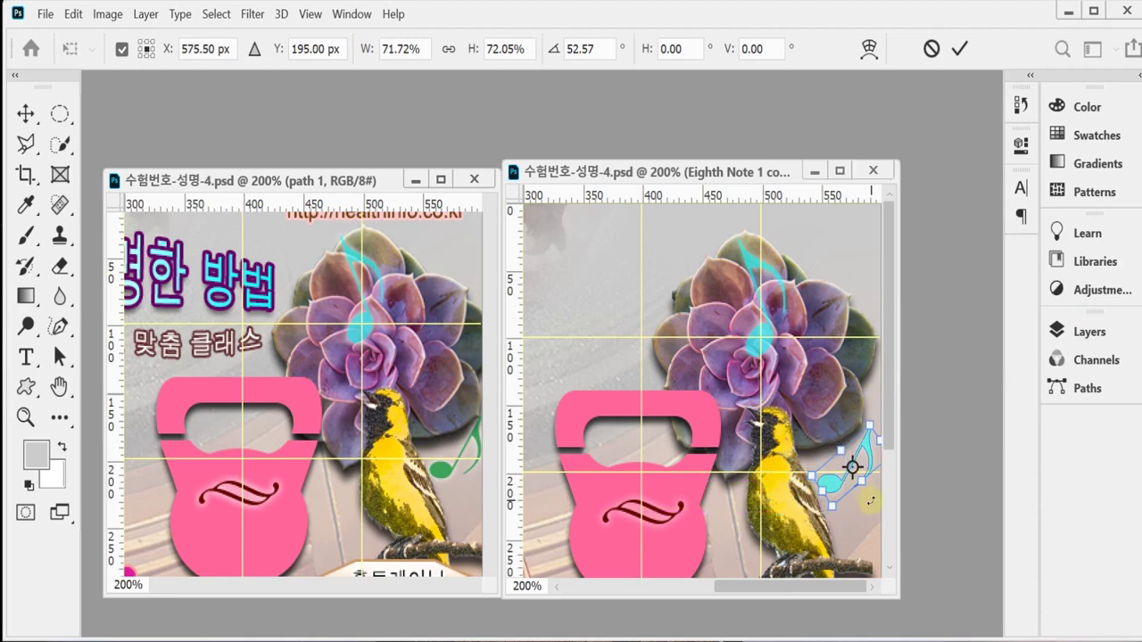
{"action": "left_click_drag", "start_coordinate": [868, 407], "coordinate": [867, 408]}
{"action": "left_click_drag", "start_coordinate": [835, 493], "coordinate": [839, 493]}
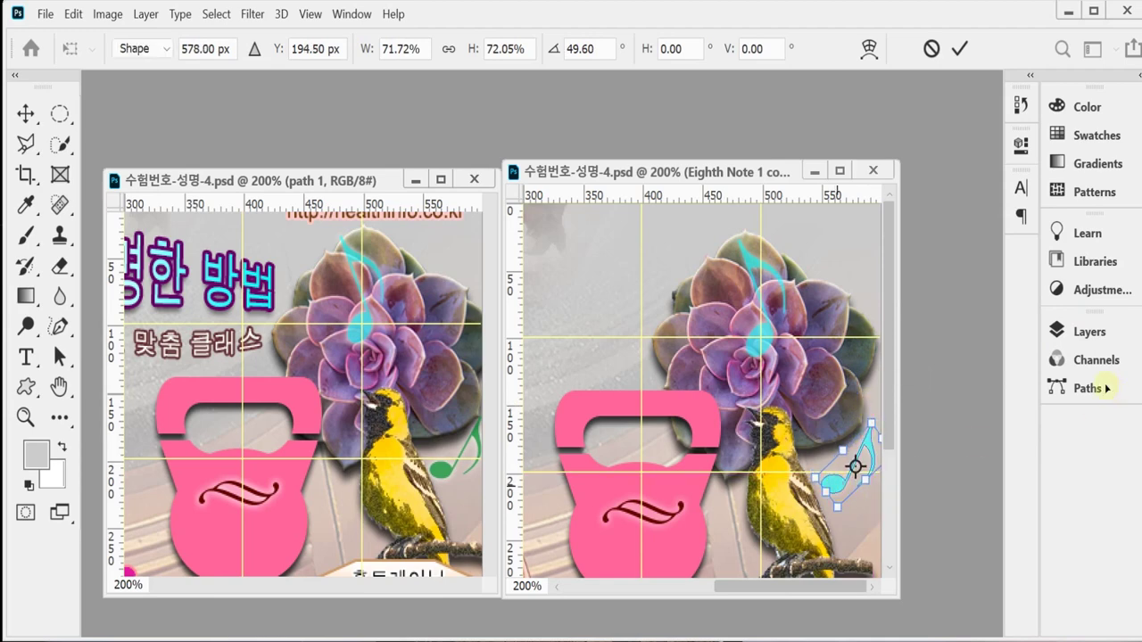
{"action": "key", "text": "Return"}
Change the fill of the copied eighth note beside the bird to green #009933
{"action": "left_click", "coordinate": [1090, 329]}
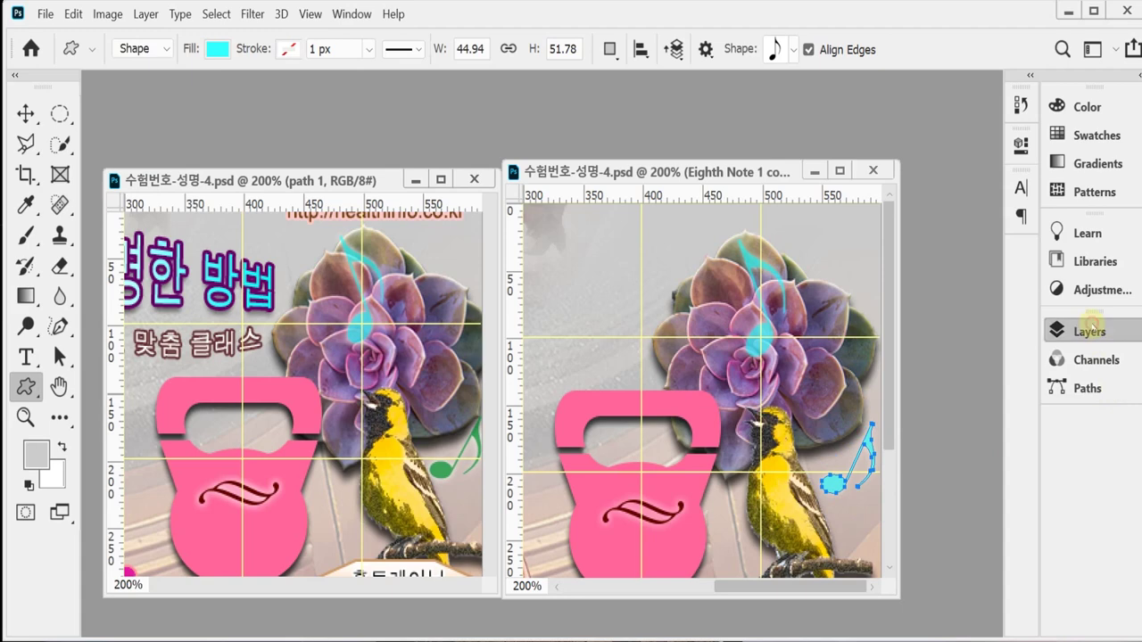
{"action": "double_click", "coordinate": [838, 442]}
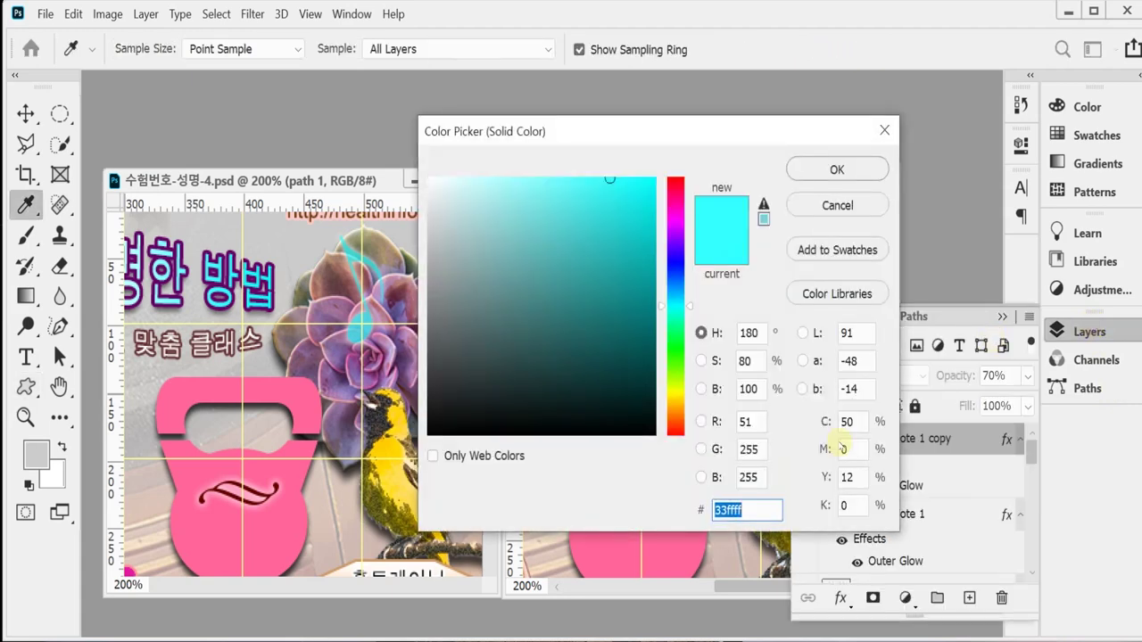
{"action": "type", "text": "00b050"}
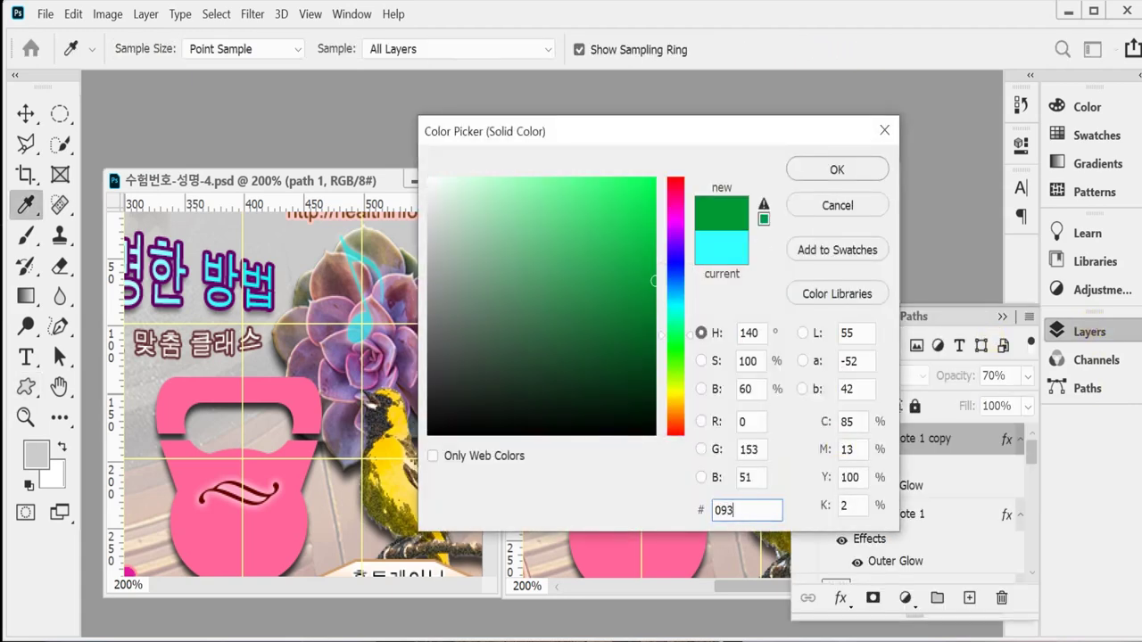
{"action": "key", "text": "Return"}
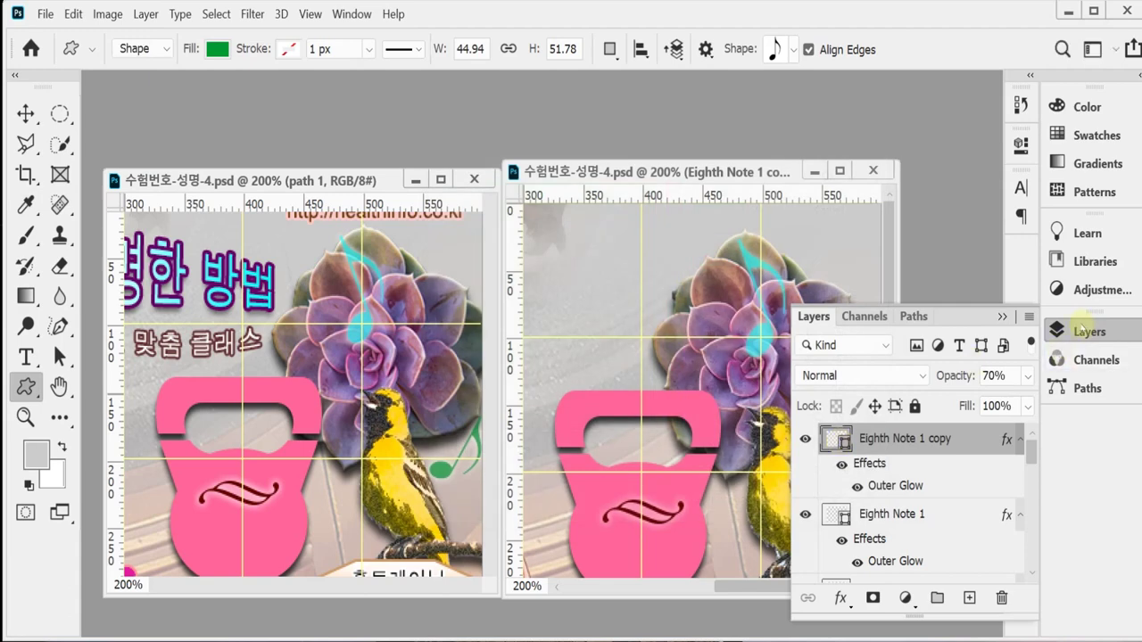
{"action": "left_click", "coordinate": [1082, 328]}
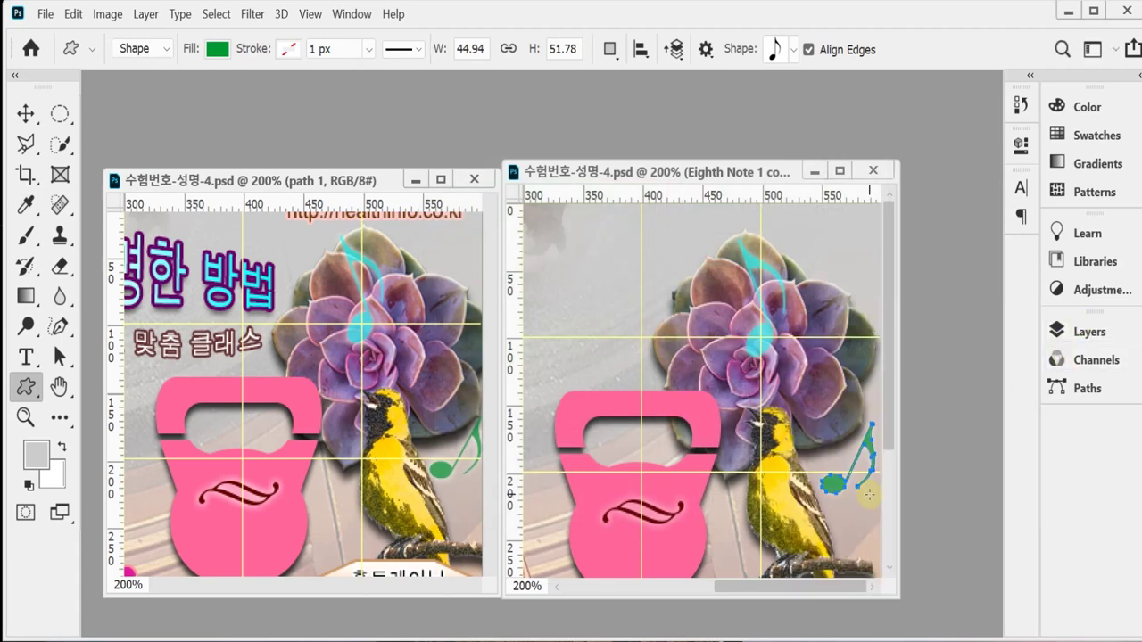
{"action": "key", "text": "Return"}
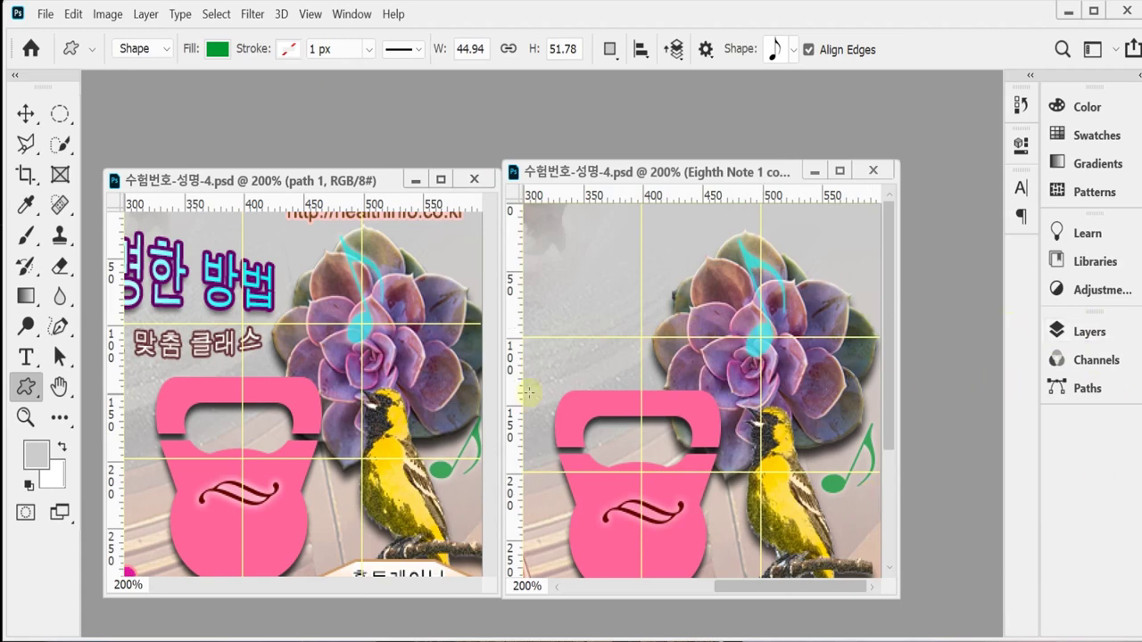
Draw a 157 × 39 px banner across the branch beneath the bird, using the Hexagon custom shape from the Shapes group
{"action": "left_click_drag", "start_coordinate": [407, 471], "coordinate": [431, 535]}
{"action": "scroll", "coordinate": [437, 536], "scroll_direction": "down", "scroll_amount": 2}
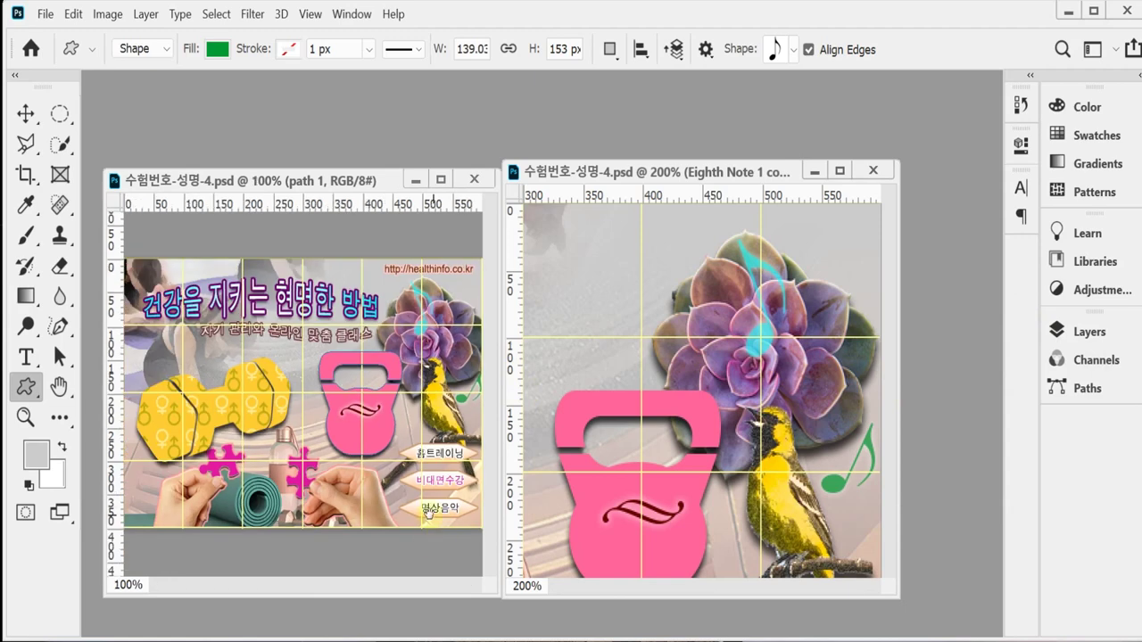
{"action": "scroll", "coordinate": [307, 385], "scroll_direction": "up", "scroll_amount": 4}
{"action": "left_click_drag", "start_coordinate": [307, 386], "coordinate": [321, 379]}
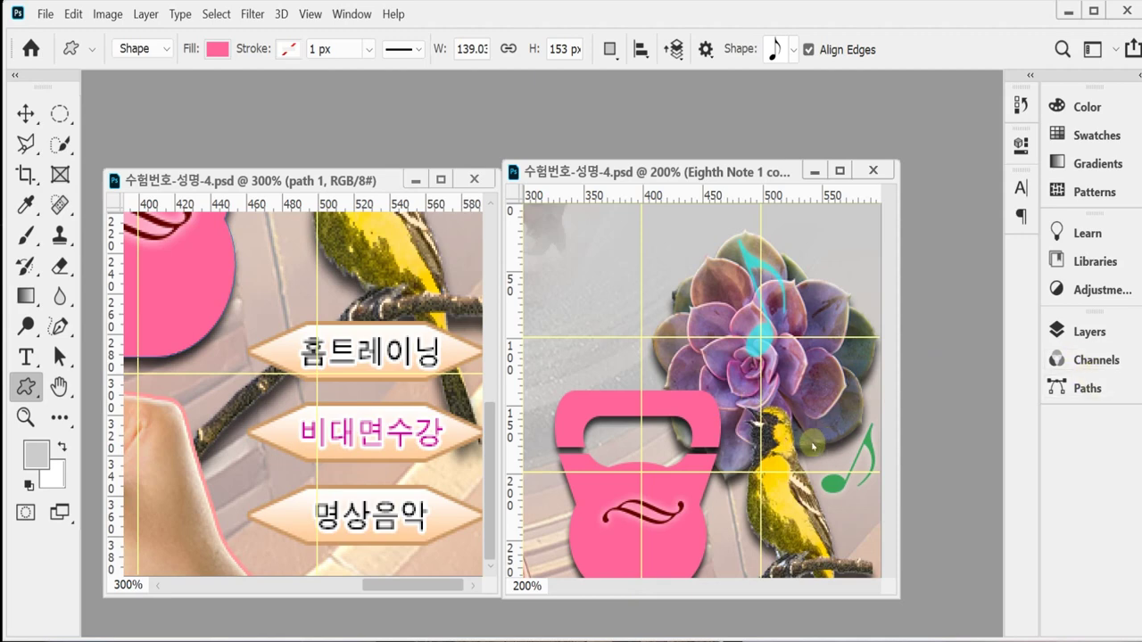
{"action": "left_click_drag", "start_coordinate": [821, 462], "coordinate": [624, 369]}
{"action": "scroll", "coordinate": [624, 369], "scroll_direction": "down", "scroll_amount": 2}
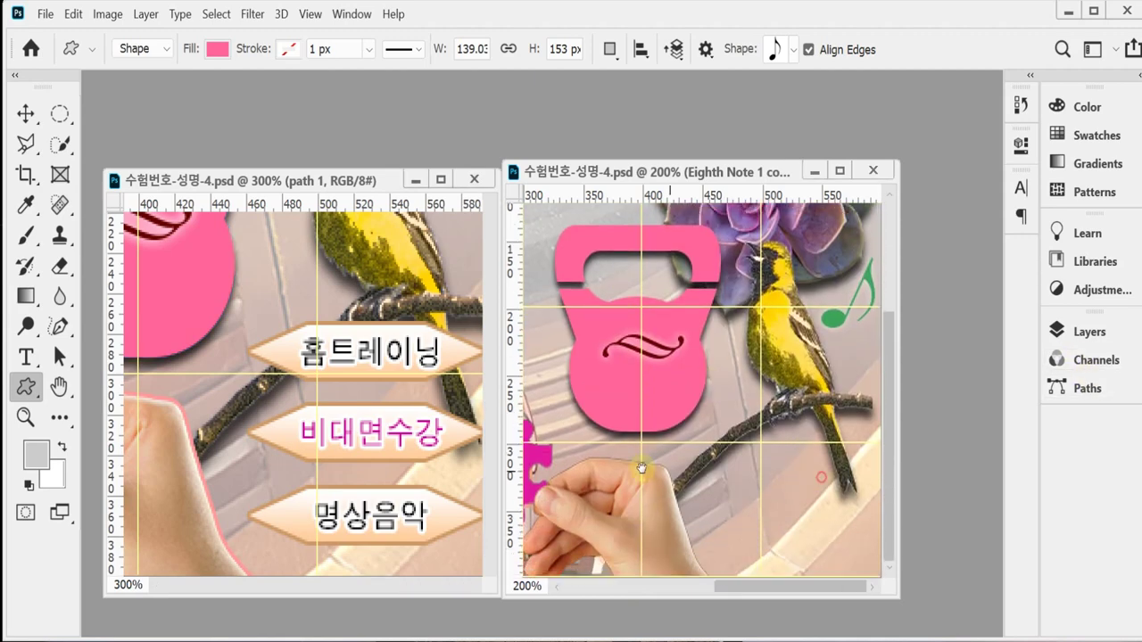
{"action": "left_click_drag", "start_coordinate": [850, 491], "coordinate": [860, 476]}
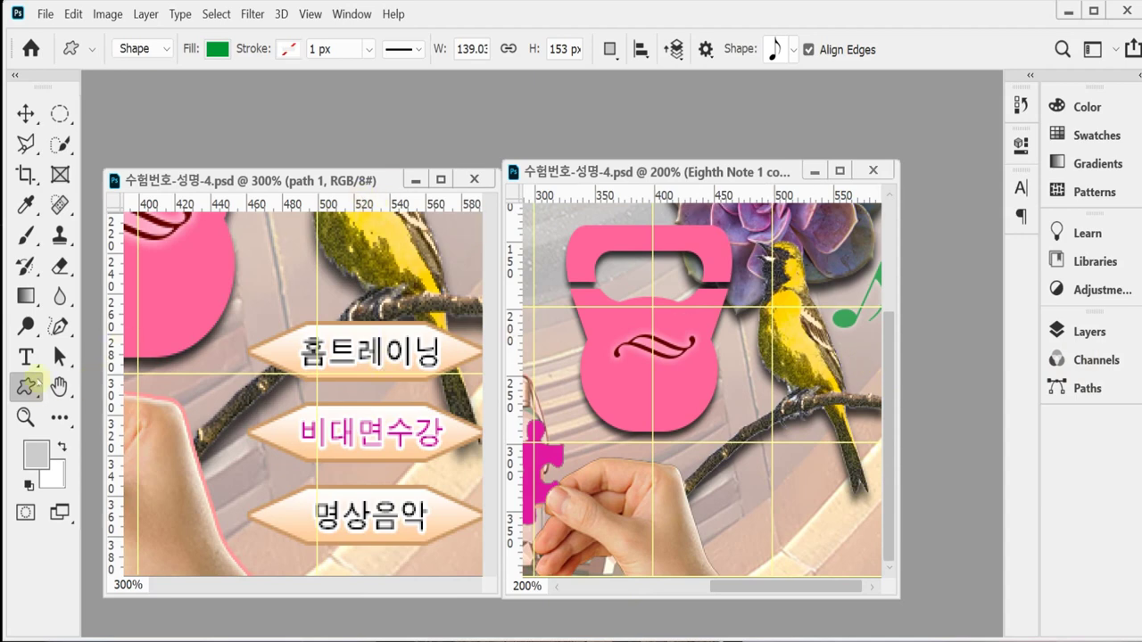
{"action": "right_click", "coordinate": [25, 386]}
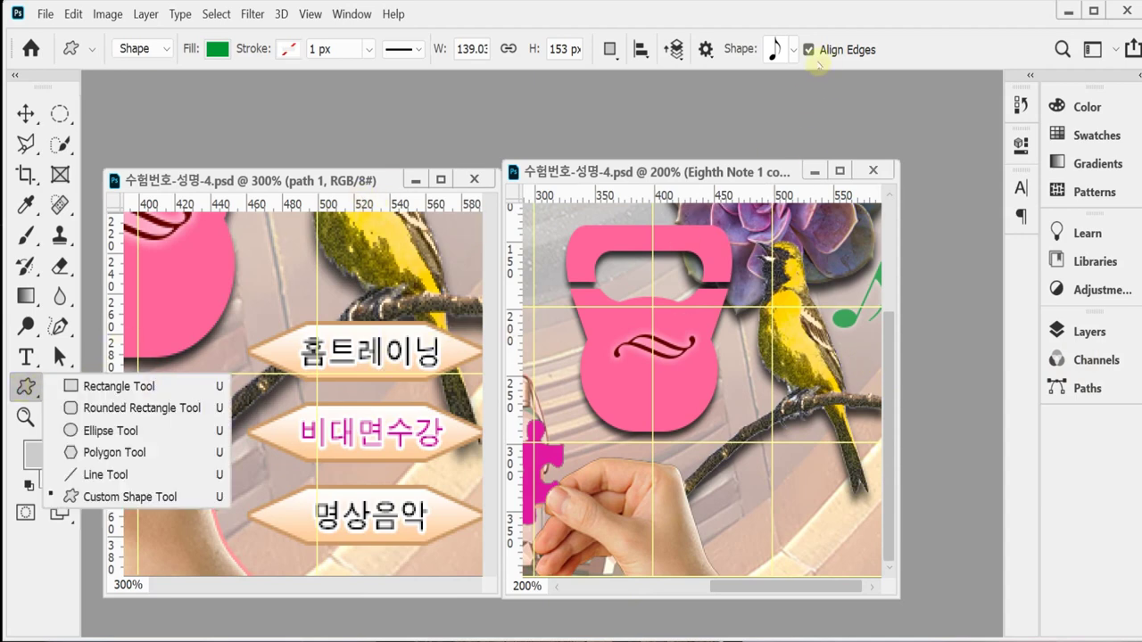
{"action": "left_click", "coordinate": [793, 50]}
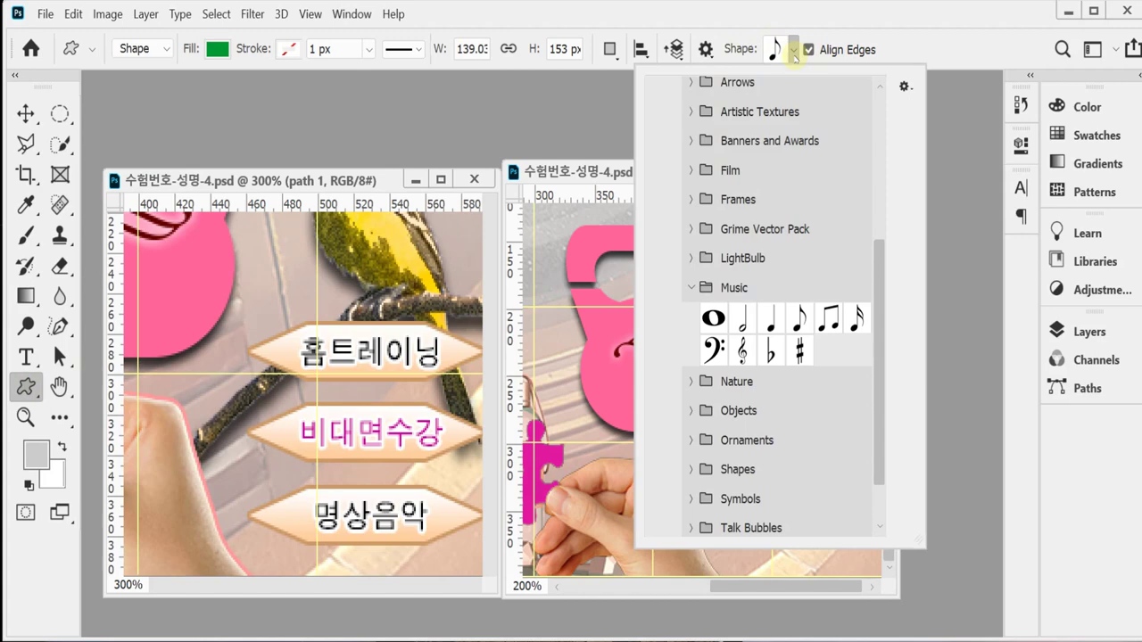
{"action": "left_click", "coordinate": [690, 287]}
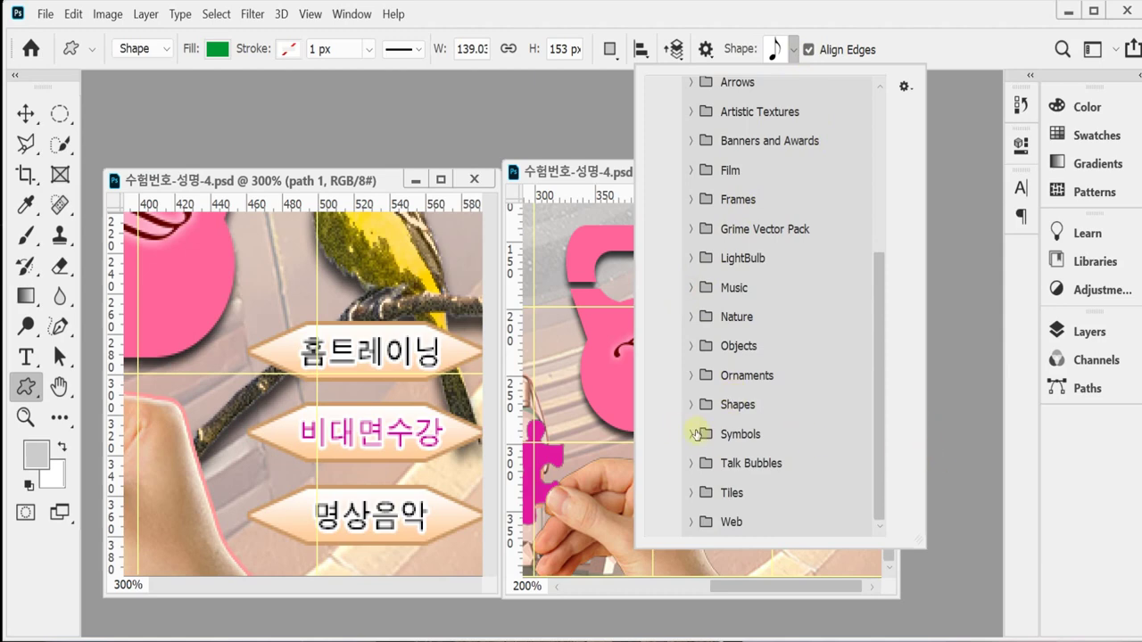
{"action": "left_click", "coordinate": [691, 404]}
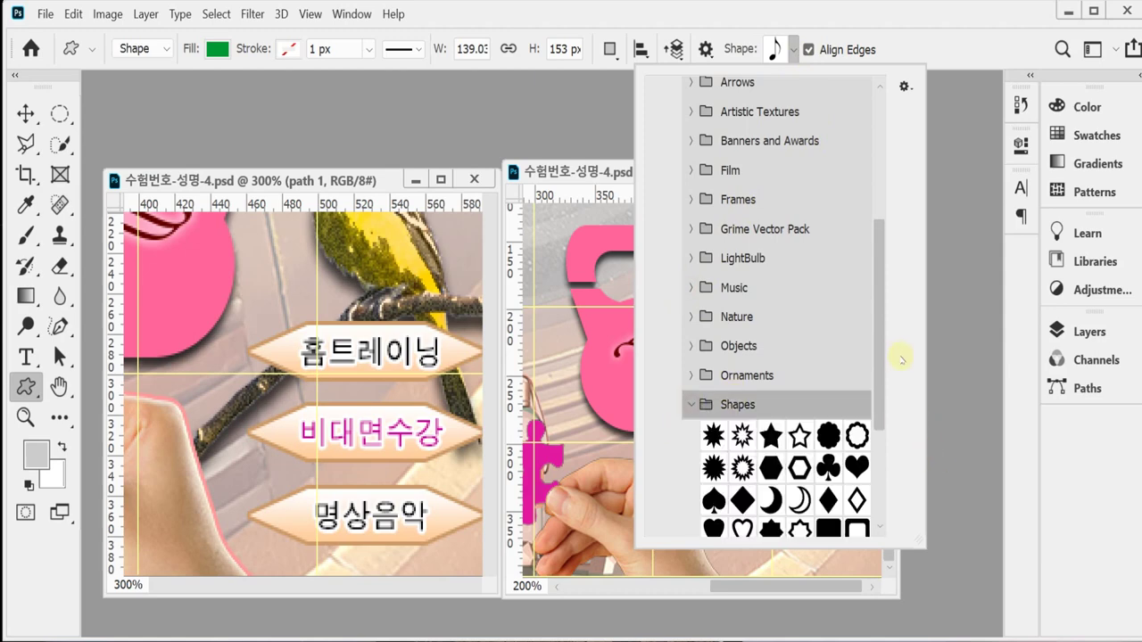
{"action": "left_click_drag", "start_coordinate": [875, 358], "coordinate": [880, 417]}
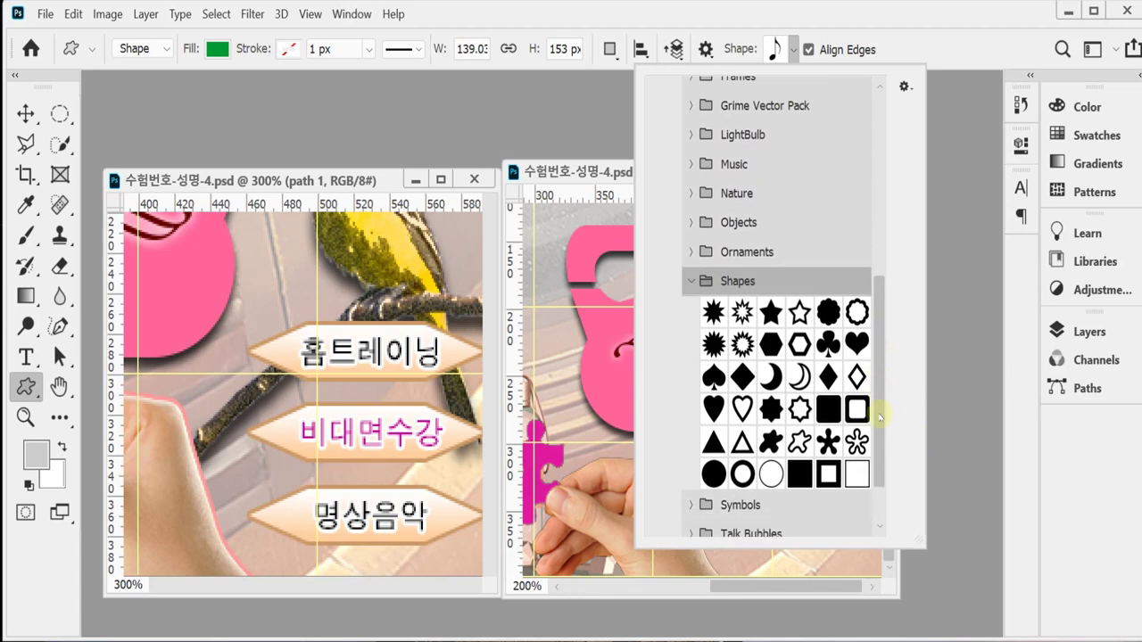
{"action": "left_click", "coordinate": [771, 344]}
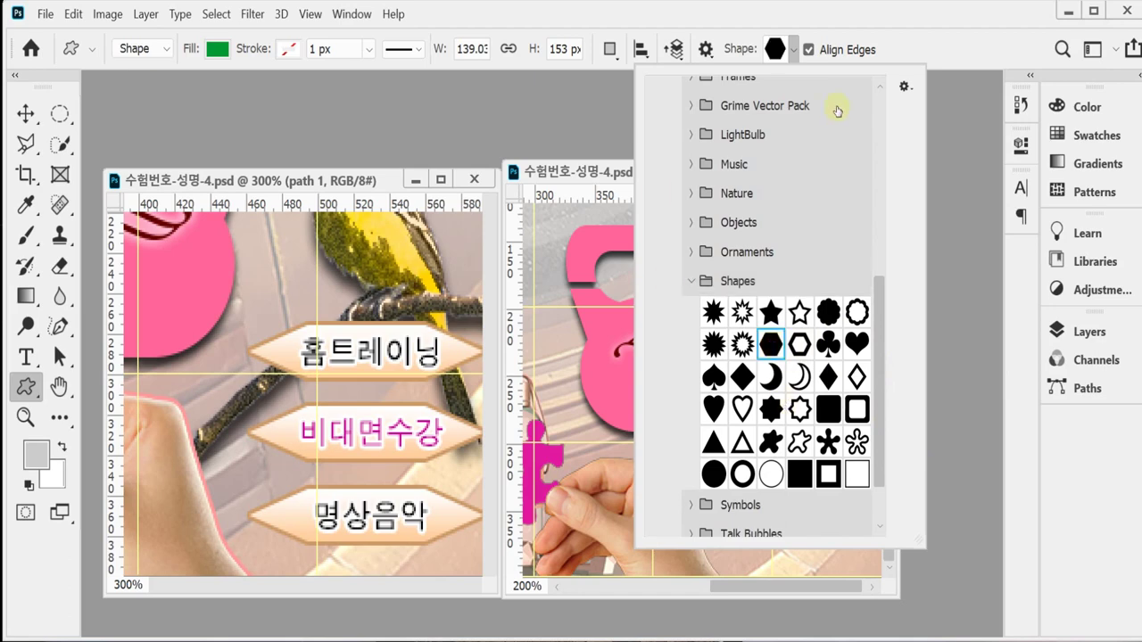
{"action": "left_click", "coordinate": [705, 14]}
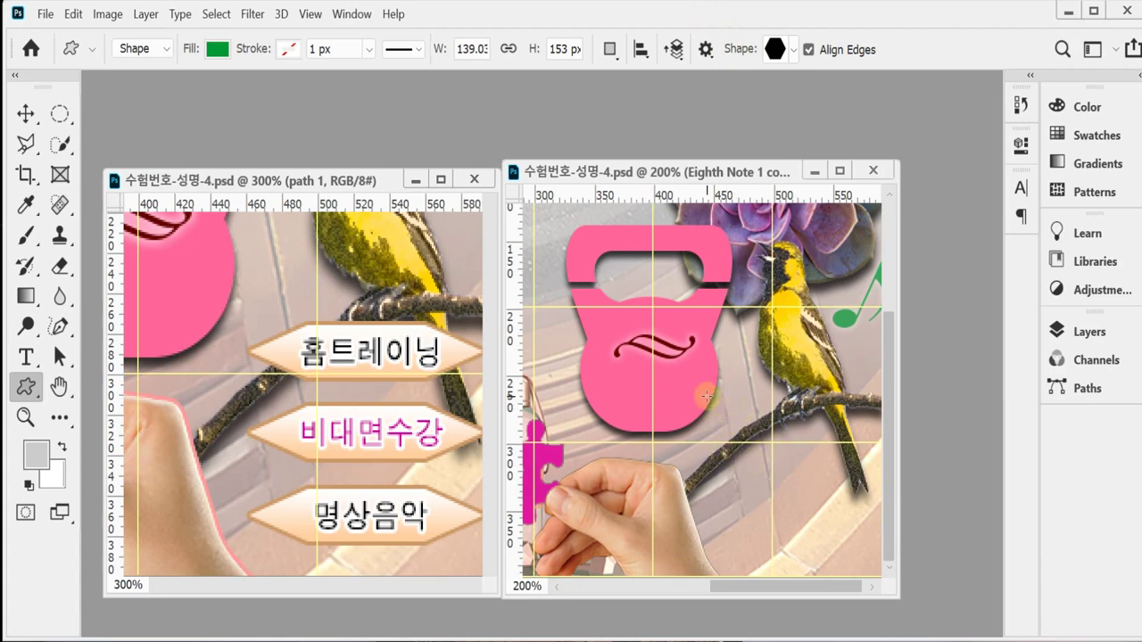
{"action": "left_click_drag", "start_coordinate": [704, 399], "coordinate": [882, 445]}
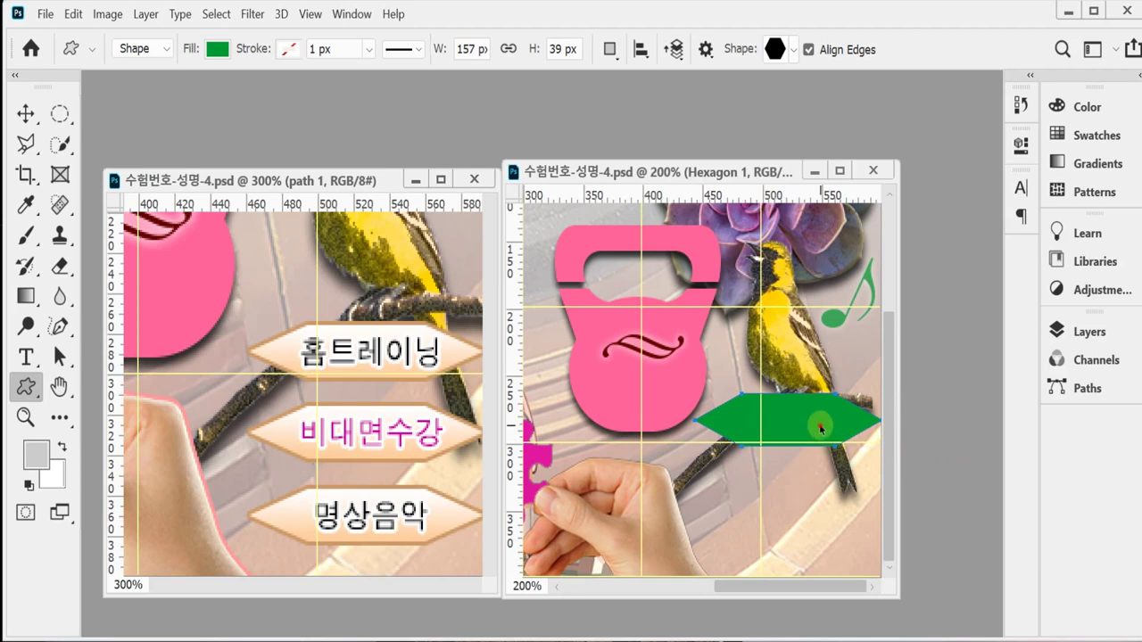
{"action": "left_click_drag", "start_coordinate": [820, 427], "coordinate": [819, 423]}
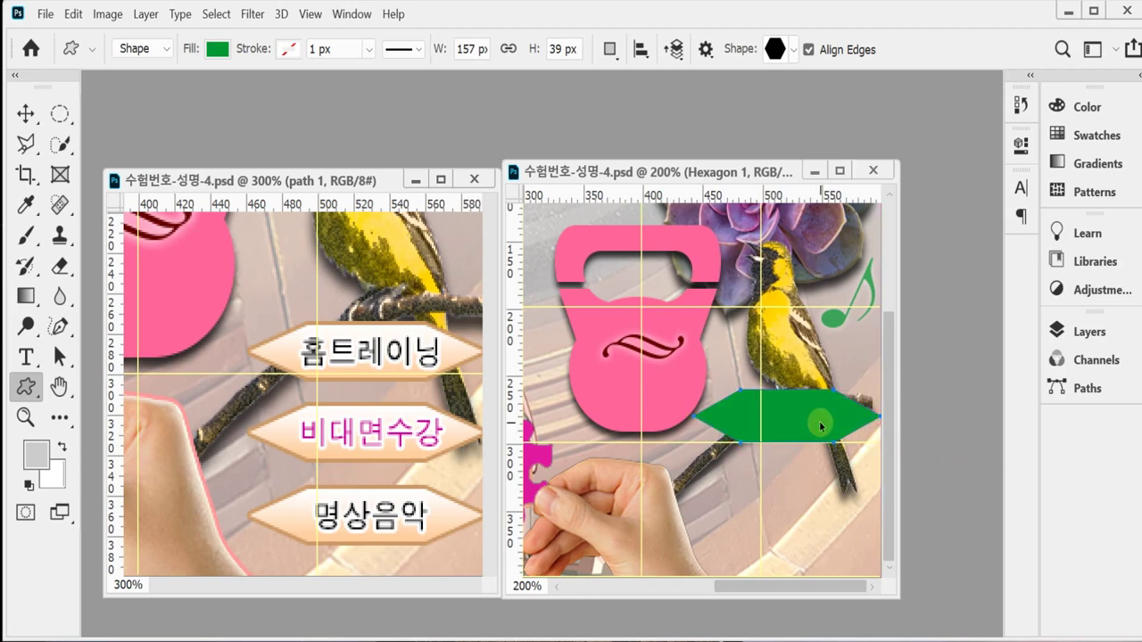
Add a 2 px outside Stroke in #cc9966 to the hexagon banner
{"action": "left_click", "coordinate": [1076, 332]}
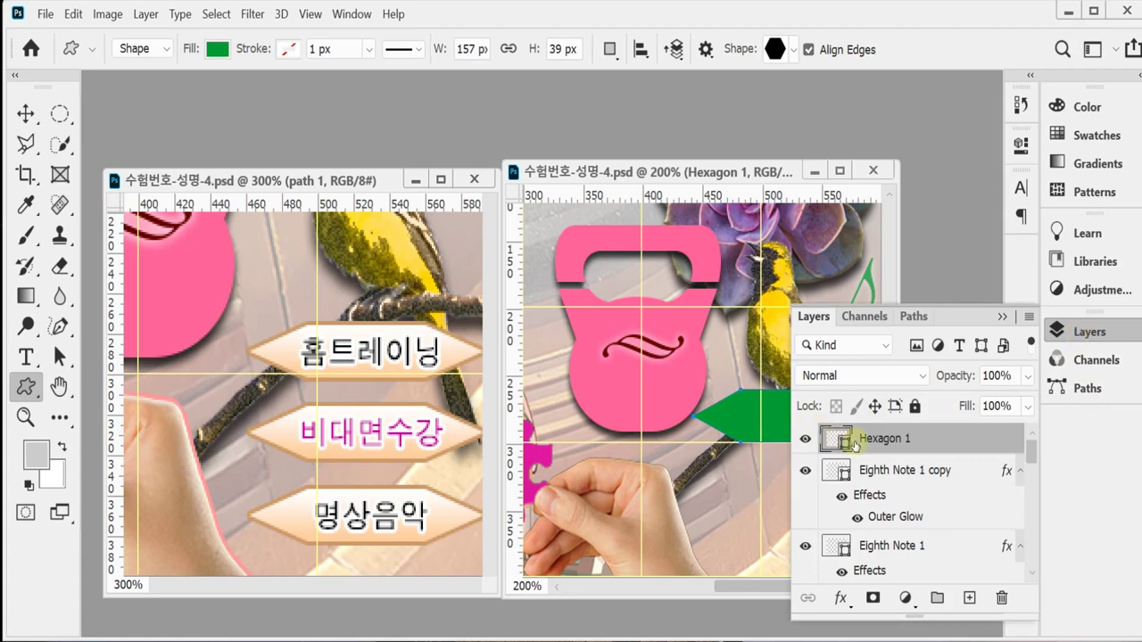
{"action": "left_click", "coordinate": [839, 599]}
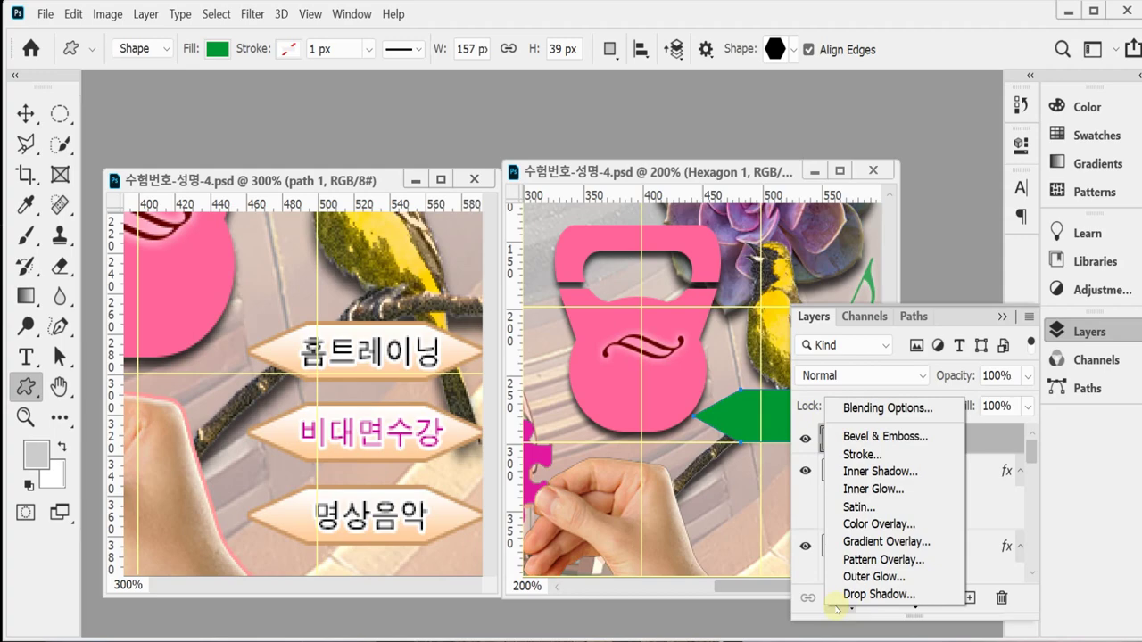
{"action": "left_click", "coordinate": [849, 455]}
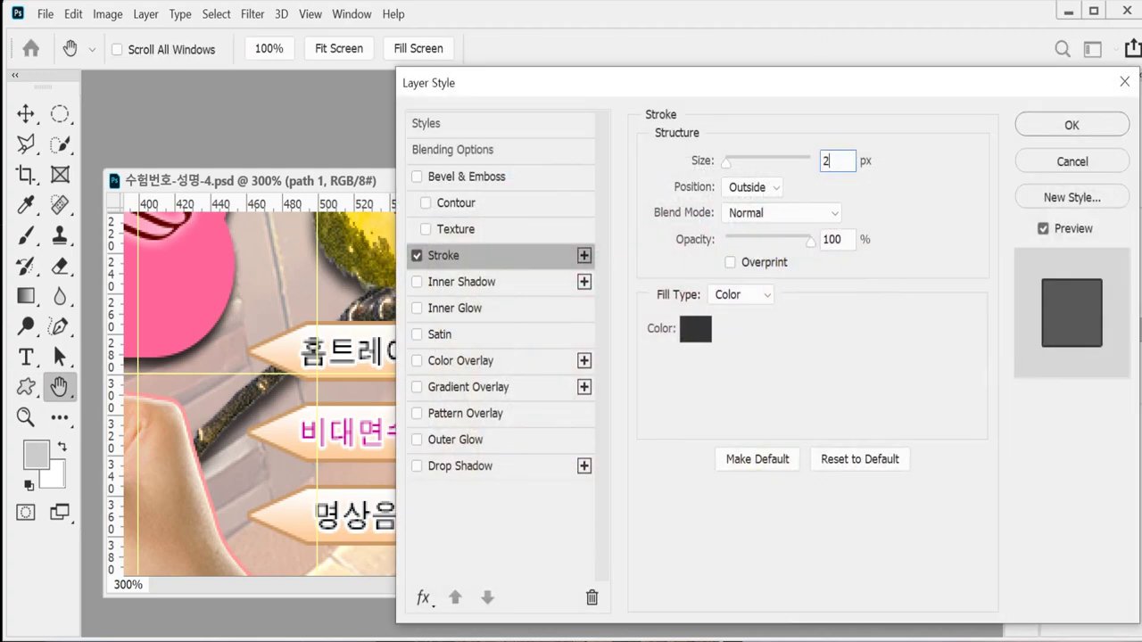
{"action": "left_click", "coordinate": [695, 328]}
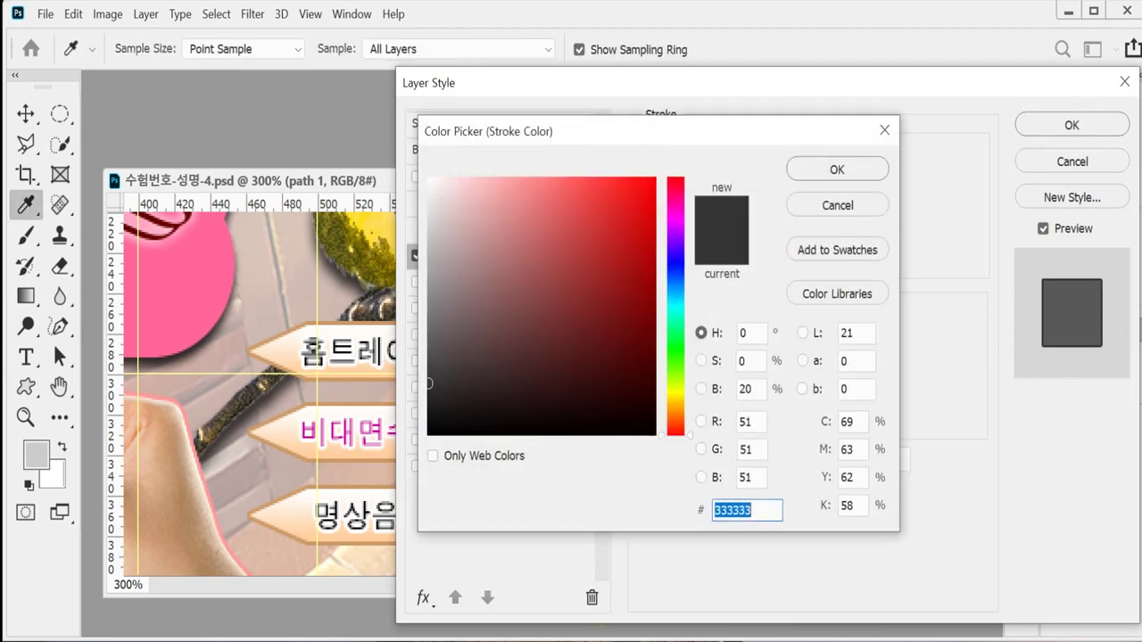
{"action": "type", "text": "c96"}
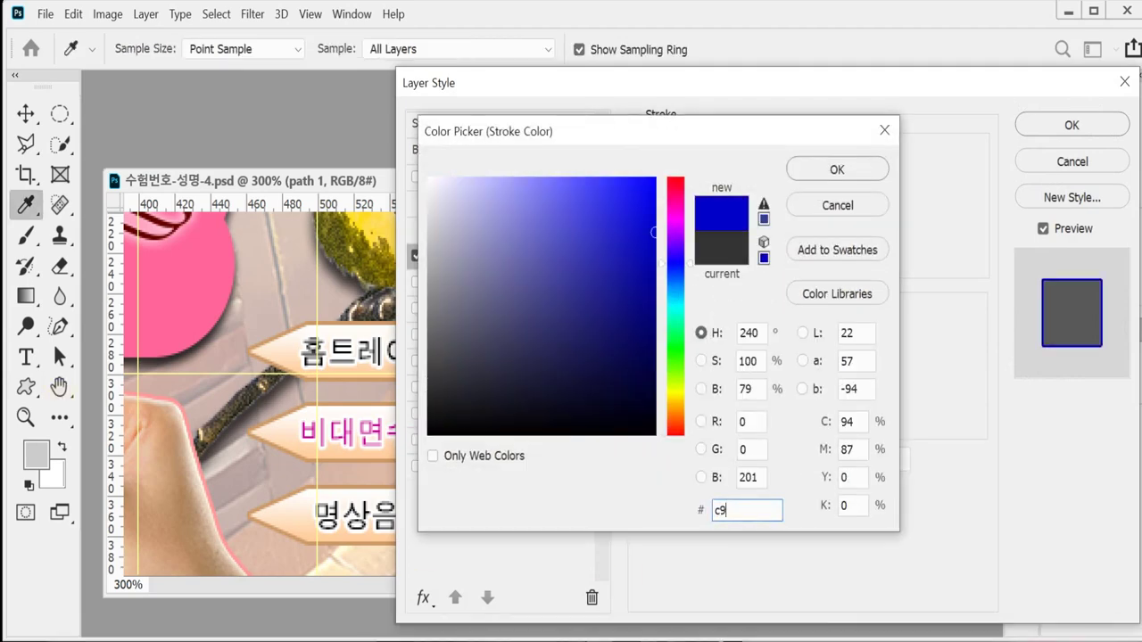
{"action": "left_click", "coordinate": [837, 170]}
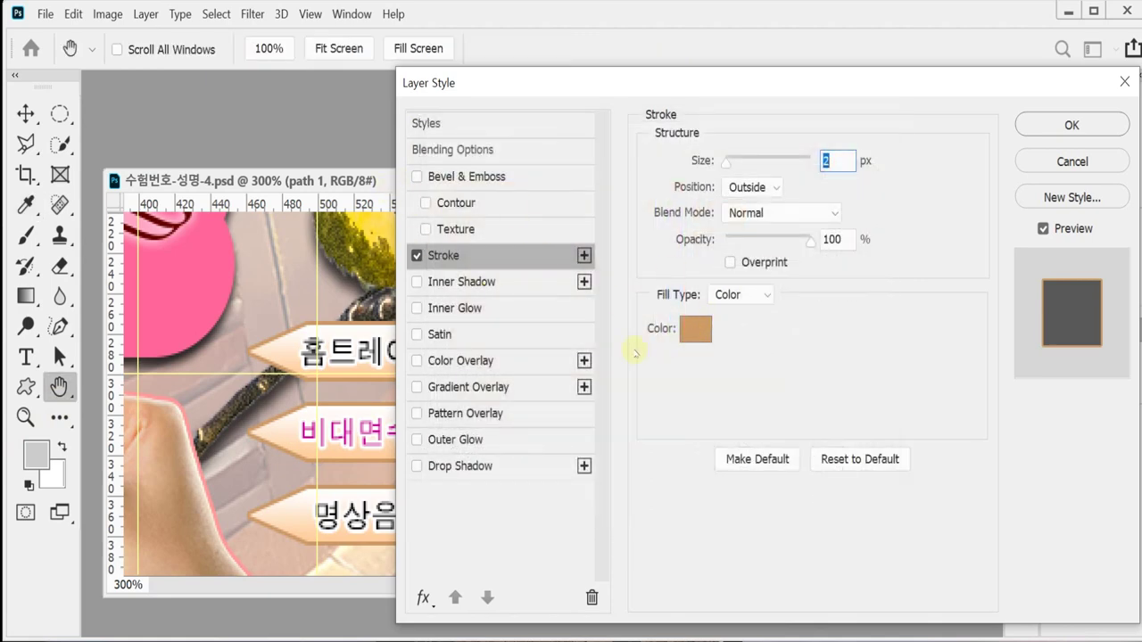
Add a Gradient Overlay to the hexagon banner and set the gradient's starting color stop to #ffcc99
{"action": "left_click", "coordinate": [482, 386]}
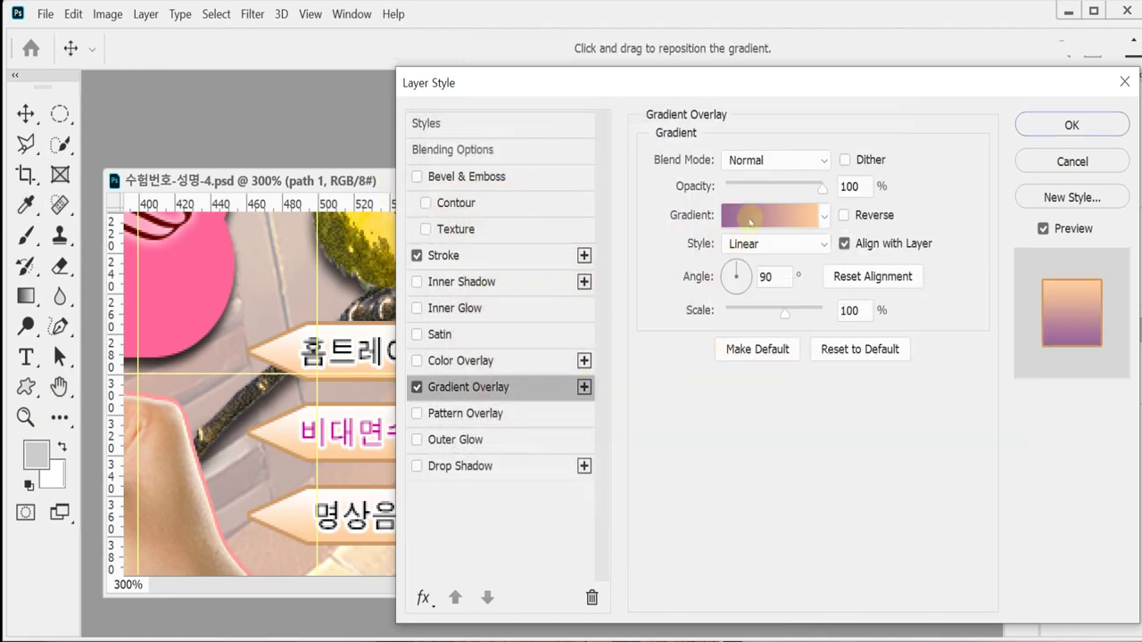
{"action": "left_click", "coordinate": [769, 215]}
{"action": "left_click", "coordinate": [749, 485]}
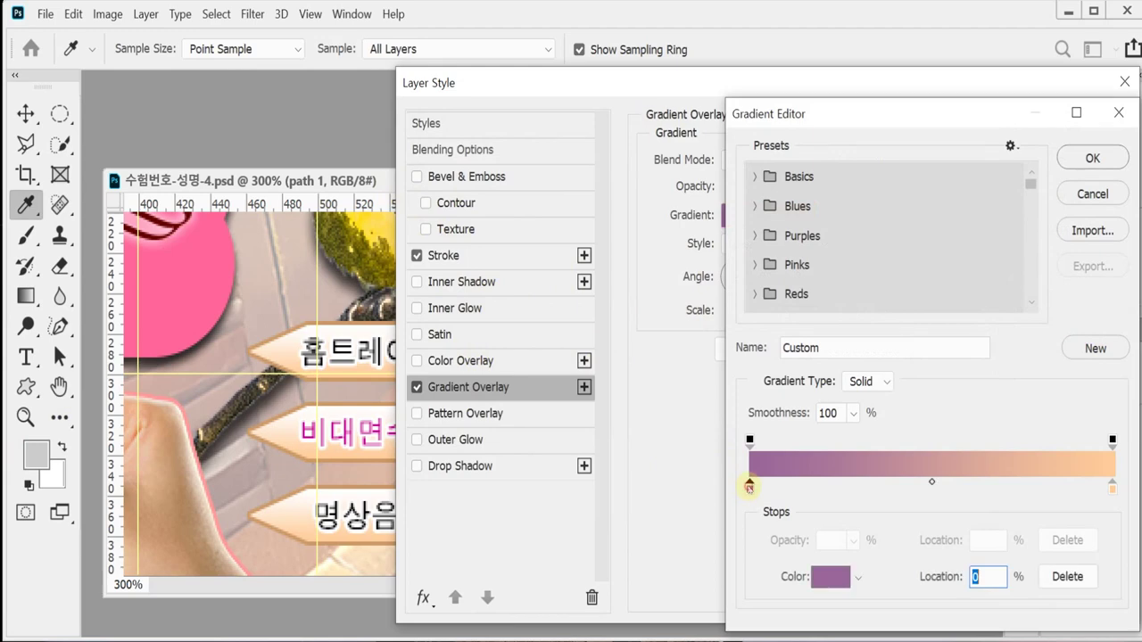
{"action": "double_click", "coordinate": [749, 486]}
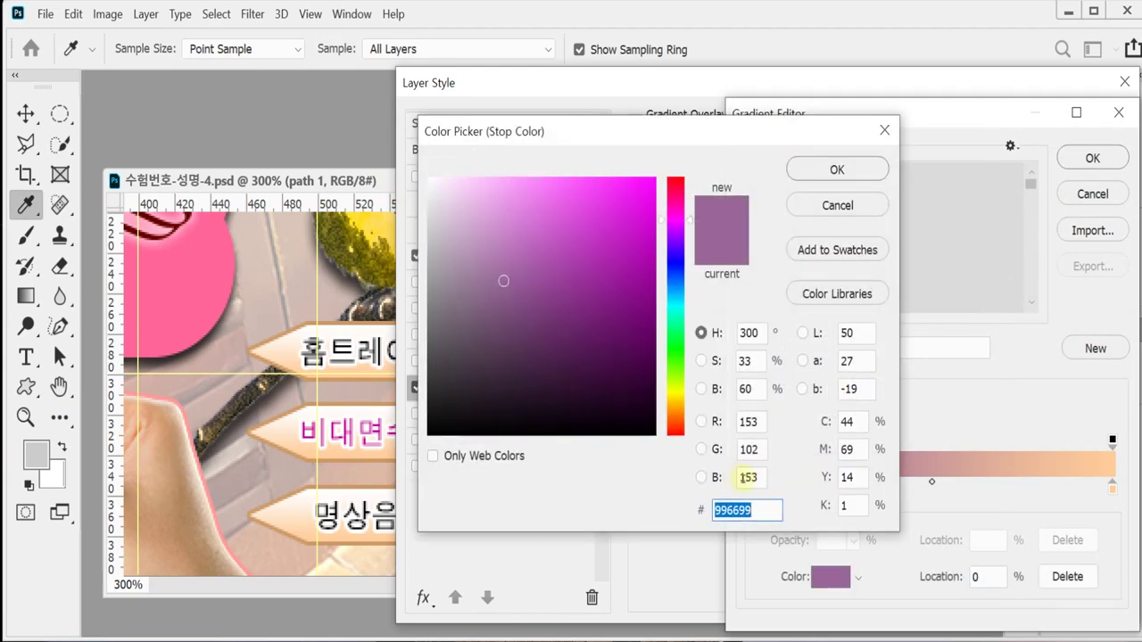
{"action": "type", "text": "fc9"}
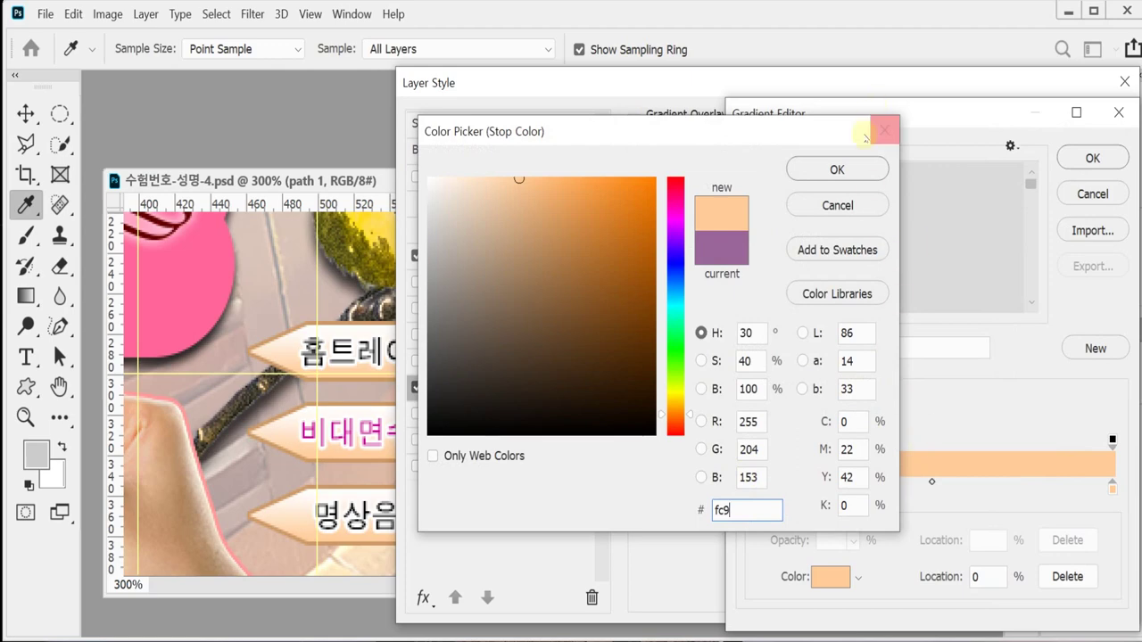
{"action": "key", "text": "Return"}
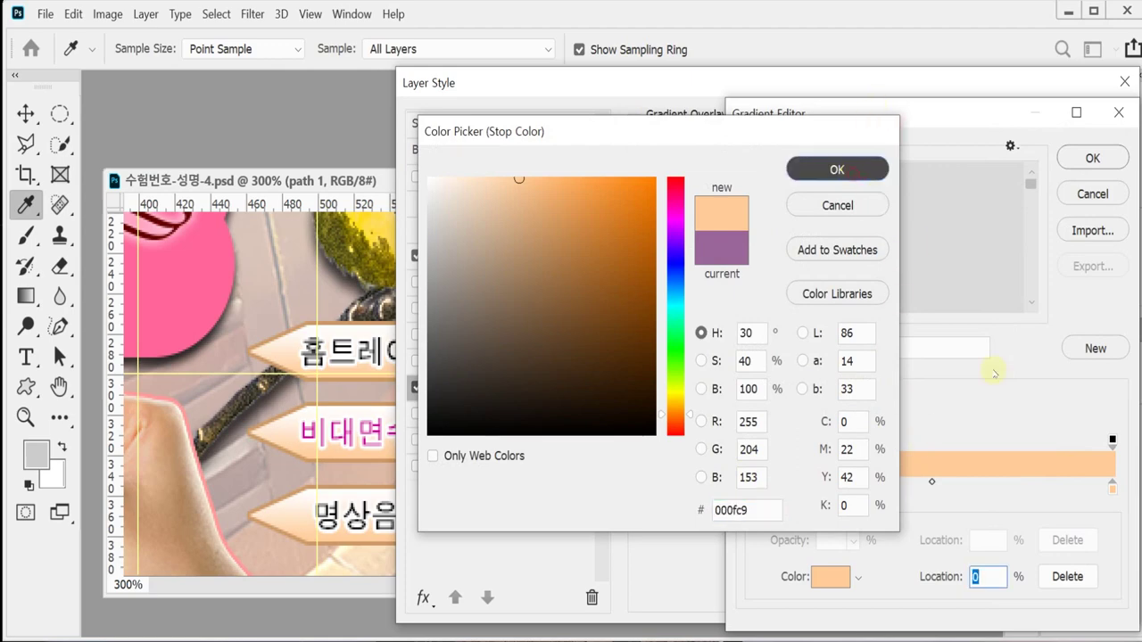
Set the gradient's end color stop to white #ffffff and apply the layer style to the hexagon banner
{"action": "double_click", "coordinate": [1111, 487]}
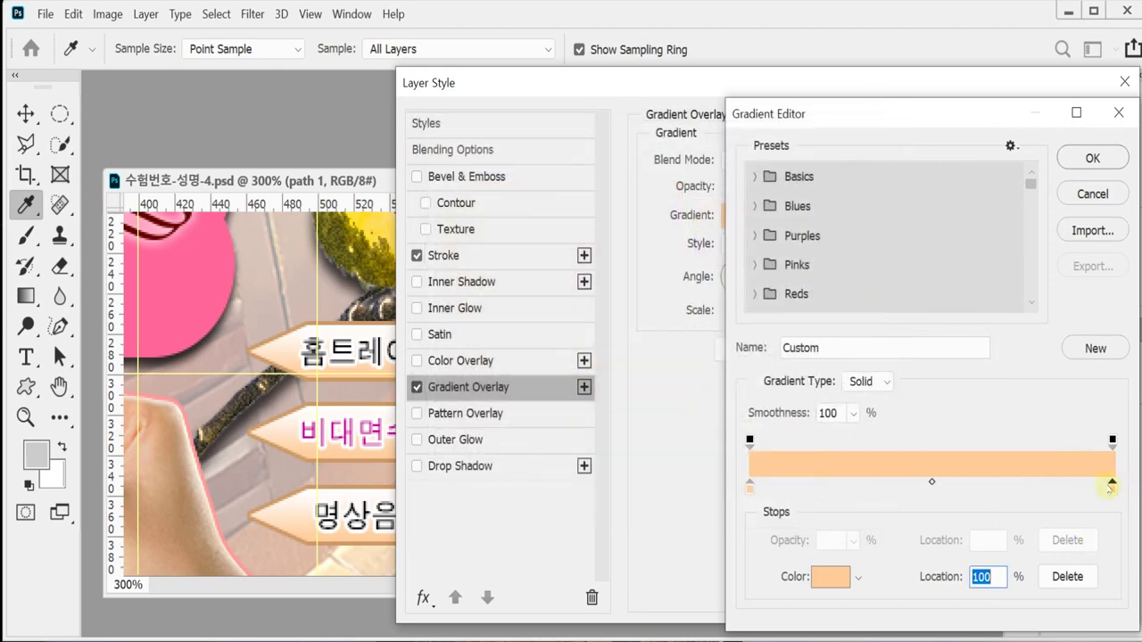
{"action": "mouse_move", "coordinate": [653, 194]}
{"action": "left_mouse_down"}
{"action": "mouse_move", "coordinate": [439, 197]}
{"action": "mouse_move", "coordinate": [413, 168]}
{"action": "left_mouse_up"}
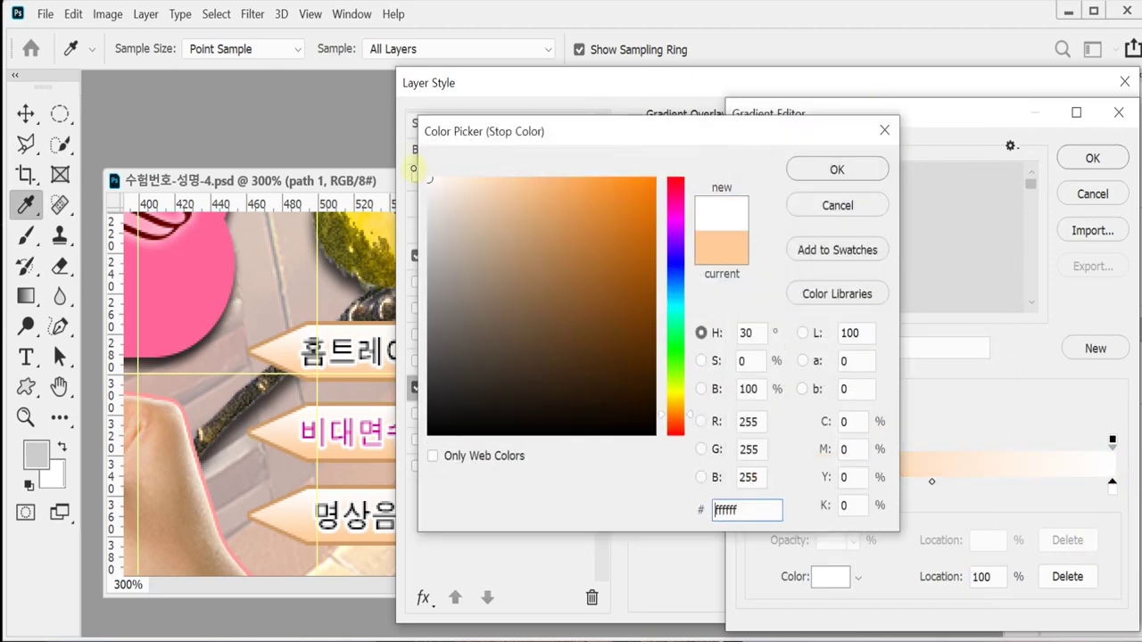
{"action": "left_click", "coordinate": [814, 168]}
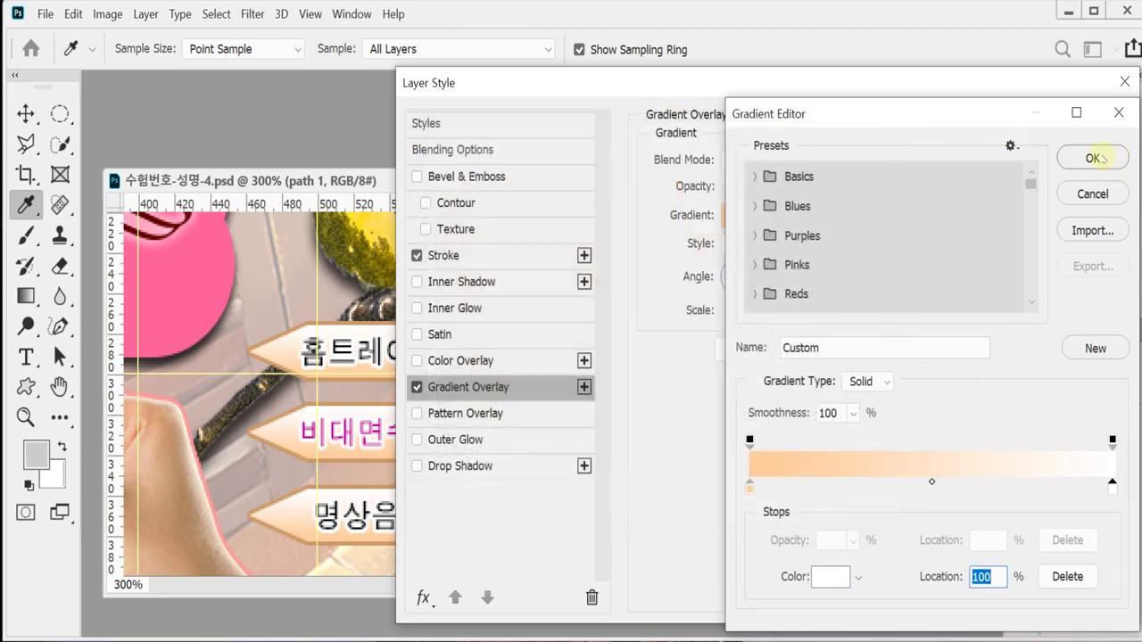
{"action": "left_click", "coordinate": [1098, 159]}
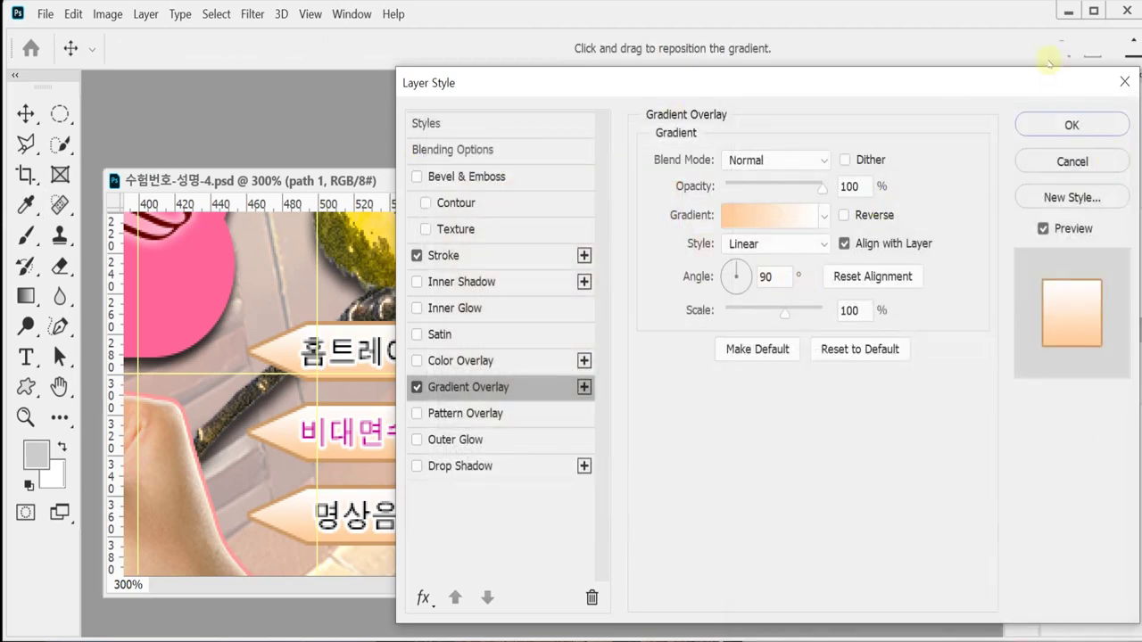
{"action": "left_click_drag", "start_coordinate": [639, 83], "coordinate": [609, 580]}
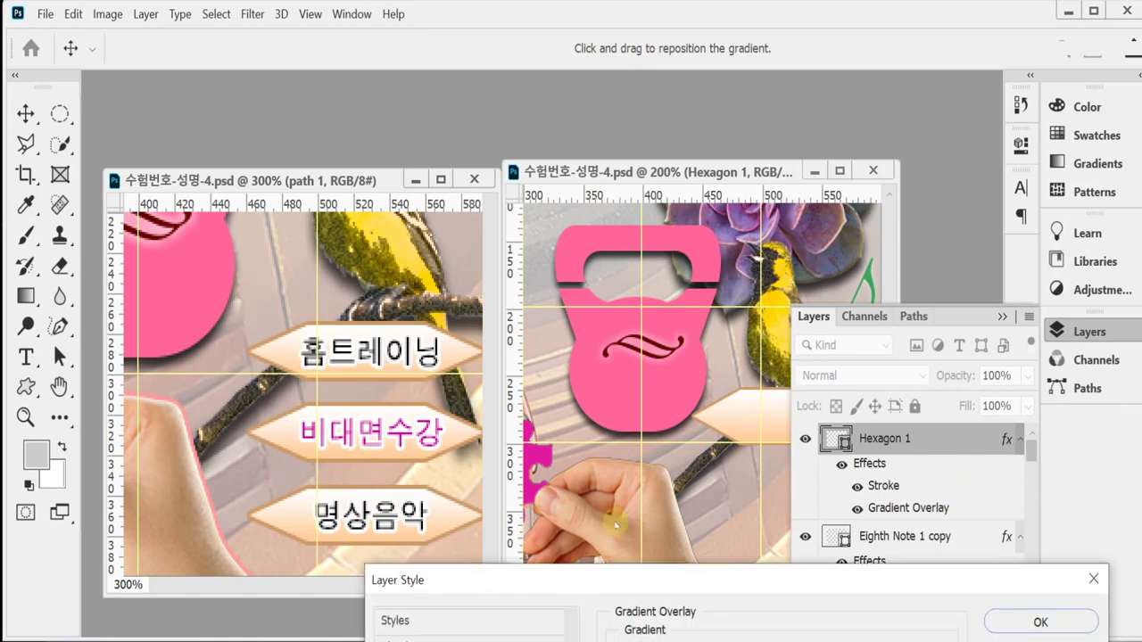
{"action": "left_click", "coordinate": [1039, 240]}
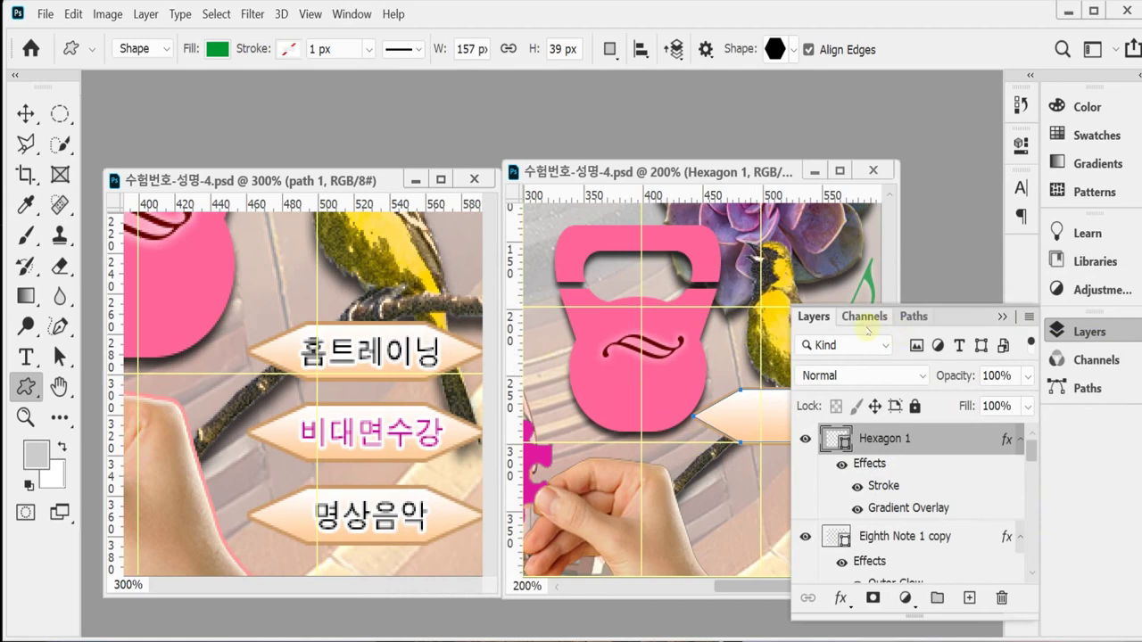
Check the font, size and color of the 홈트레이닝 label in the finished reference composition
{"action": "left_click", "coordinate": [26, 357]}
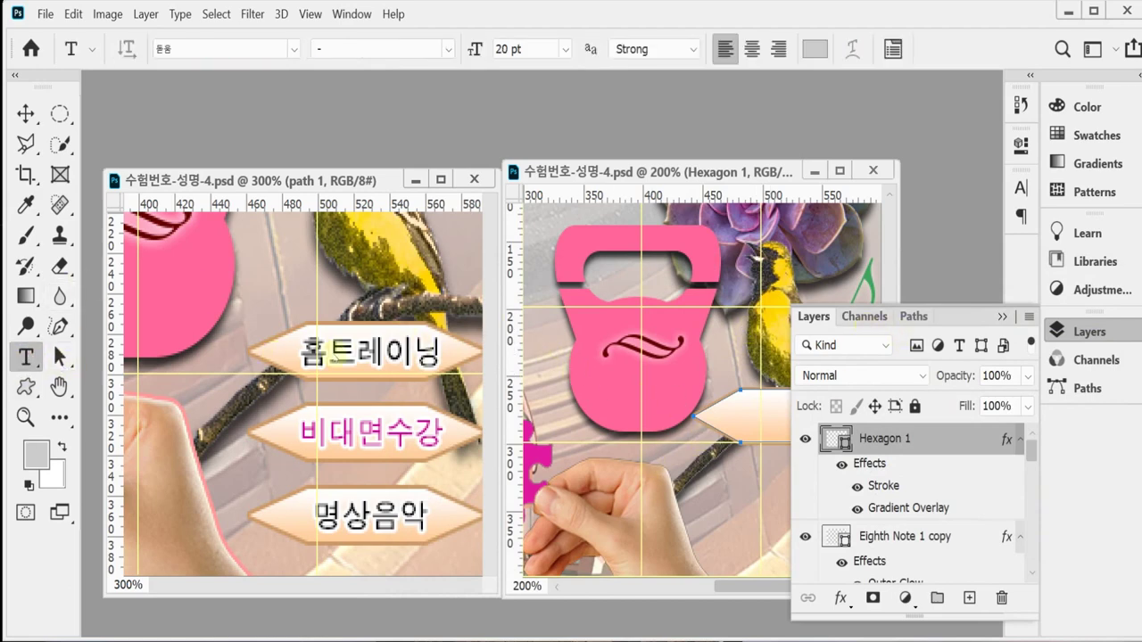
{"action": "left_click", "coordinate": [348, 340]}
{"action": "key", "text": "ctrl+a"}
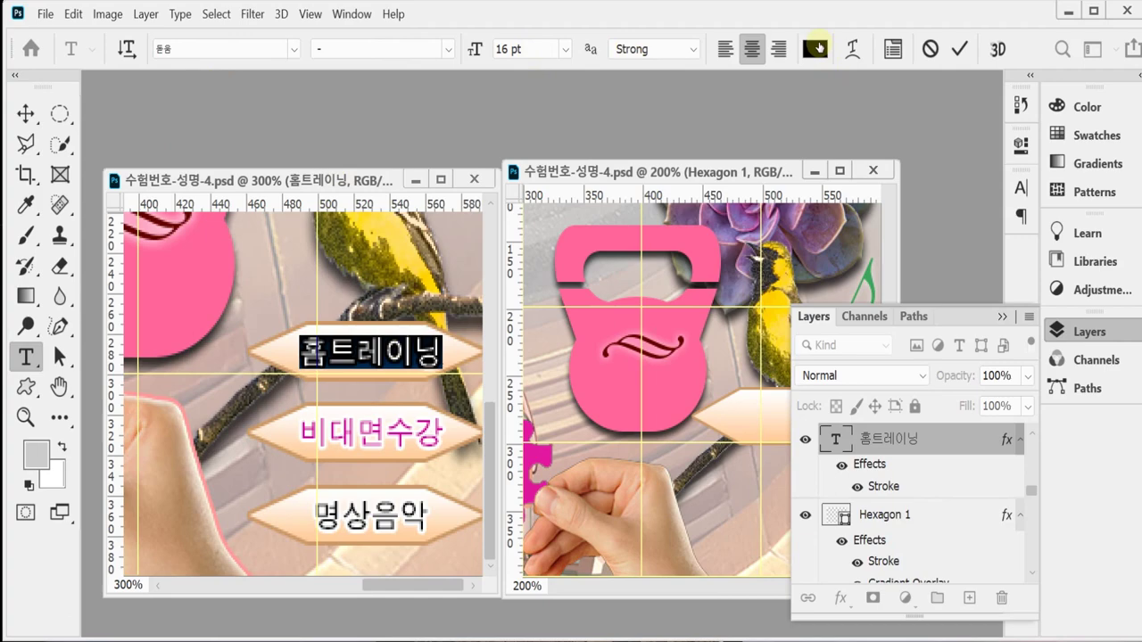
{"action": "left_click", "coordinate": [818, 46]}
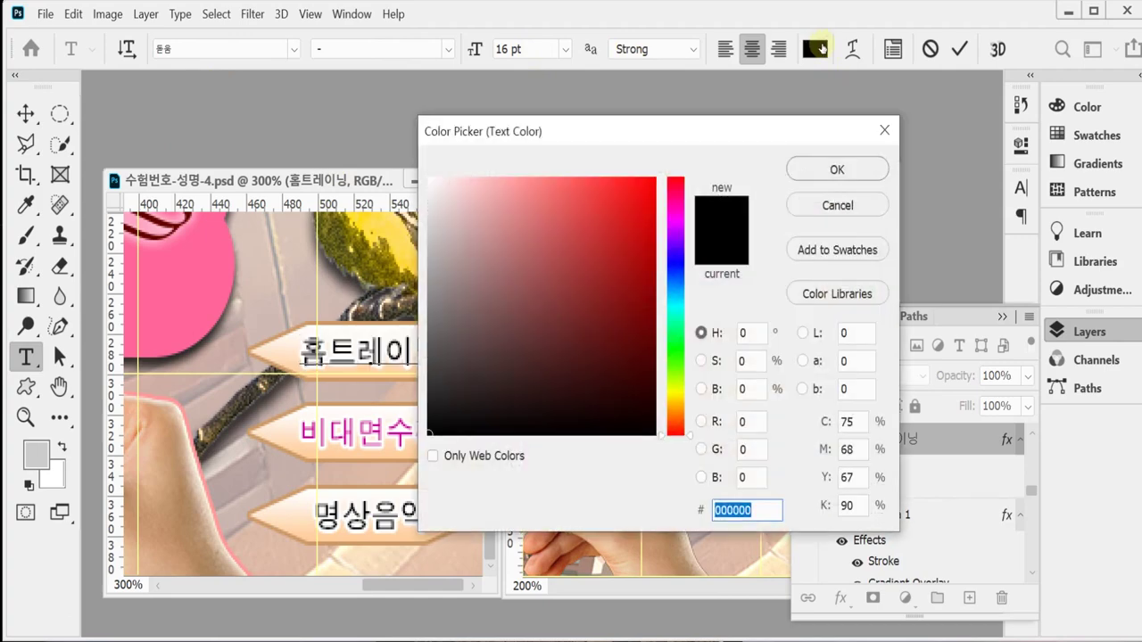
{"action": "left_click", "coordinate": [821, 206]}
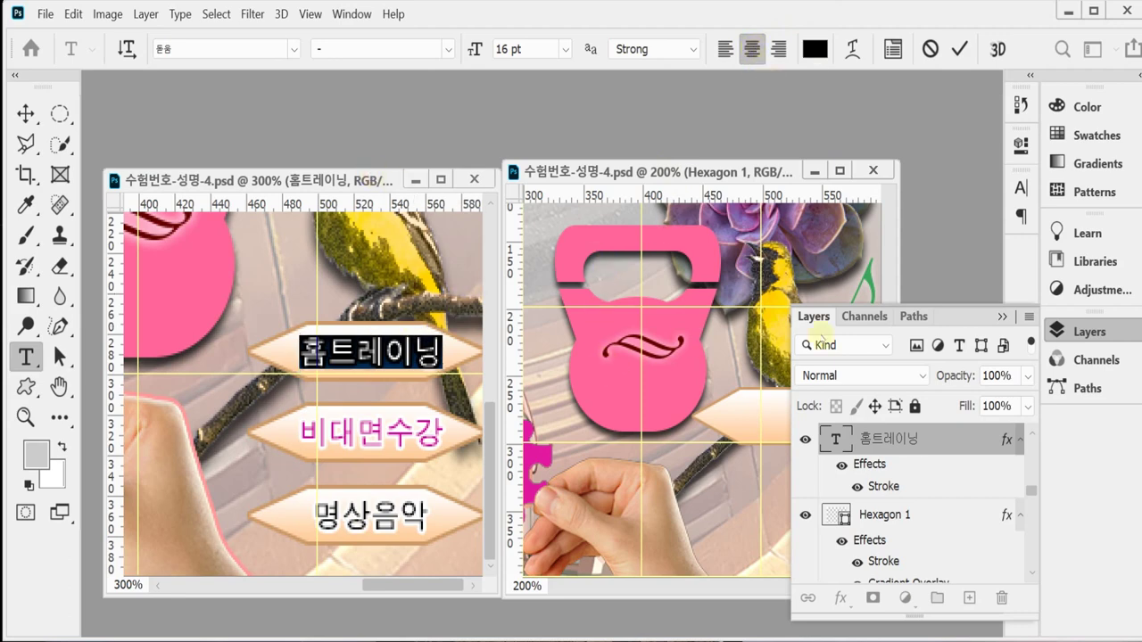
{"action": "left_click", "coordinate": [1090, 331]}
{"action": "left_click", "coordinate": [737, 418]}
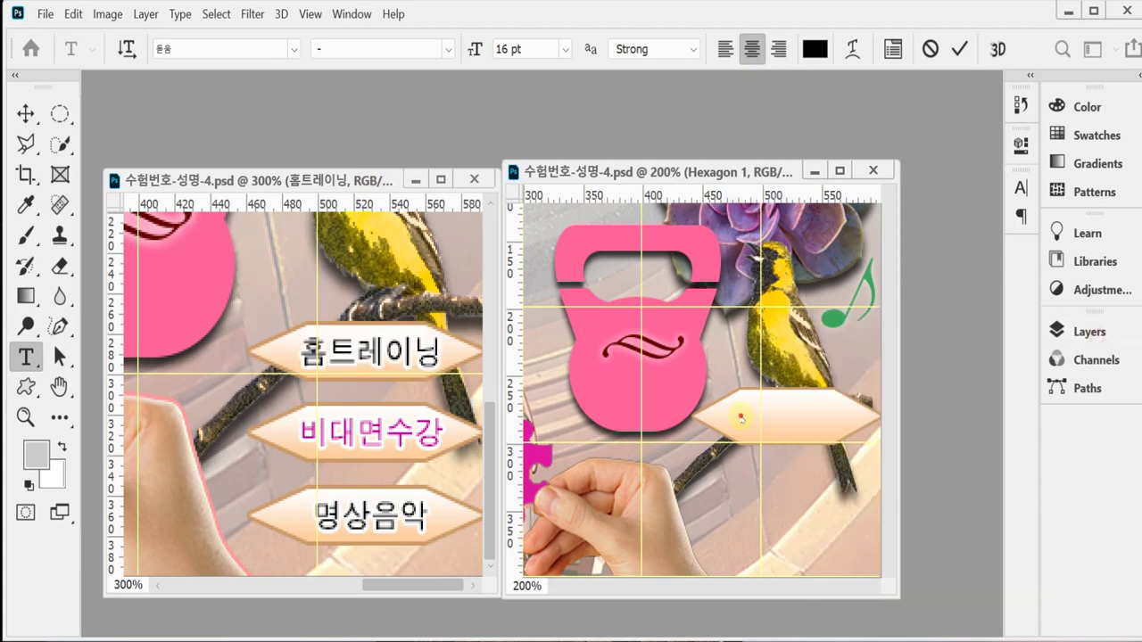
{"action": "left_click", "coordinate": [737, 418]}
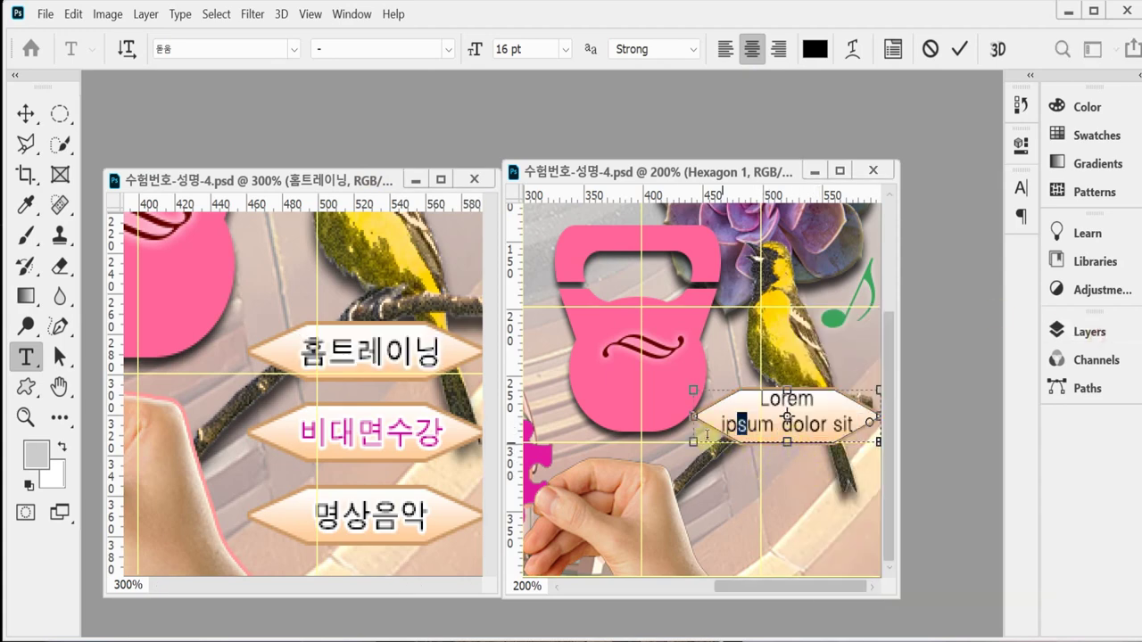
{"action": "key", "text": "ctrl+a"}
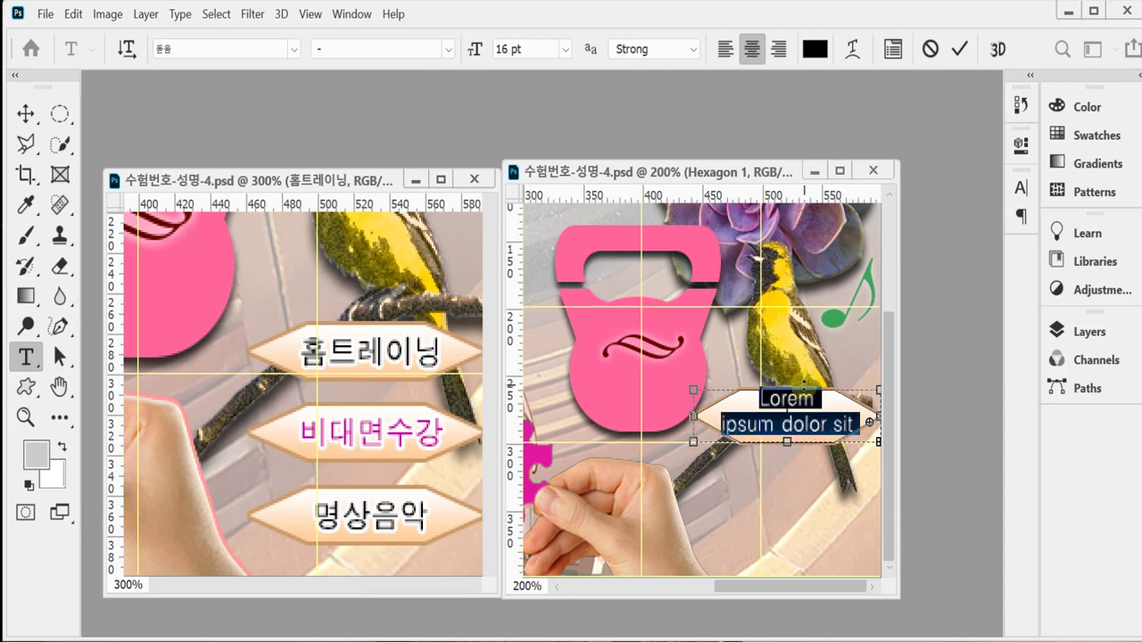
{"action": "left_click", "coordinate": [808, 379]}
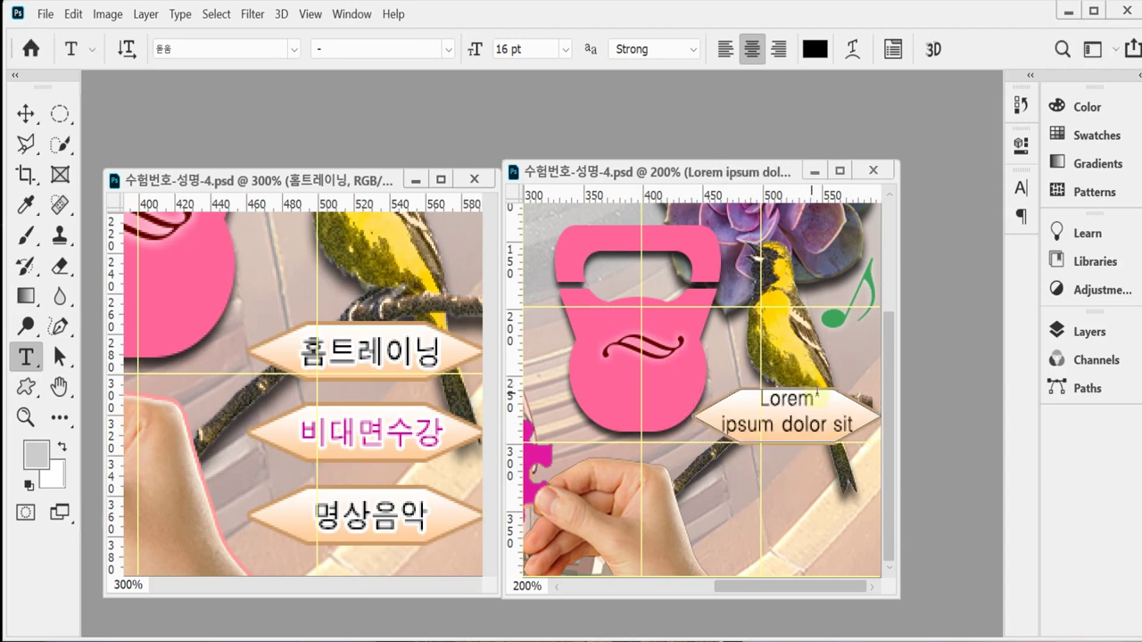
{"action": "key", "text": "ctrl+z"}
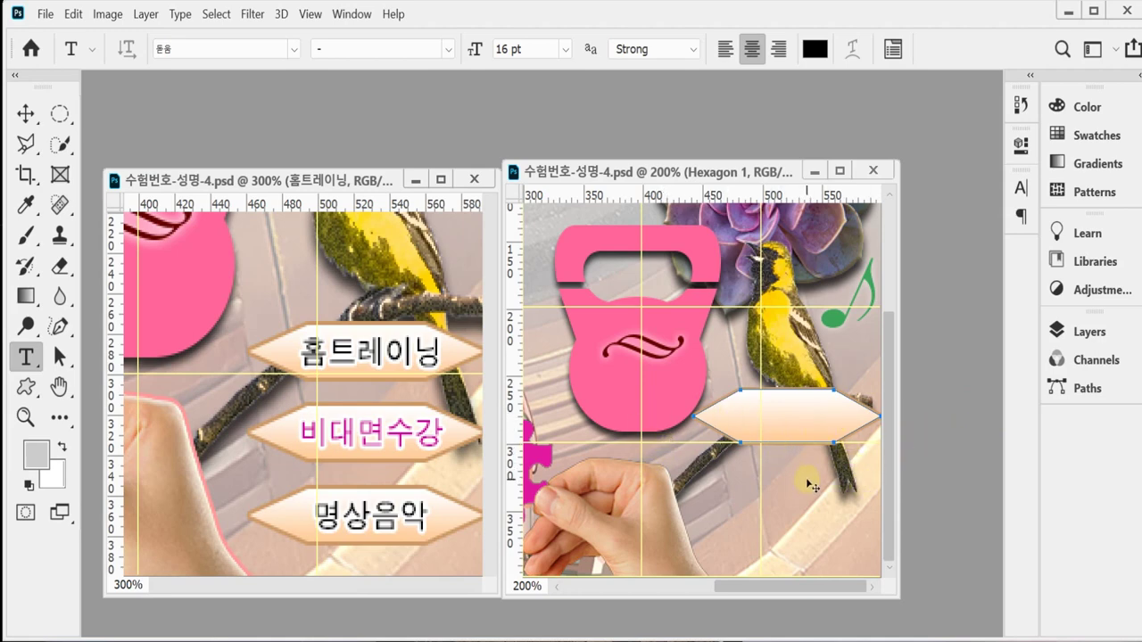
Transform the hexagon banner to about 163 px wide by extending its left end, and lower its top edge slightly
{"action": "key", "text": "ctrl+t"}
{"action": "left_click_drag", "start_coordinate": [692, 415], "coordinate": [684, 413]}
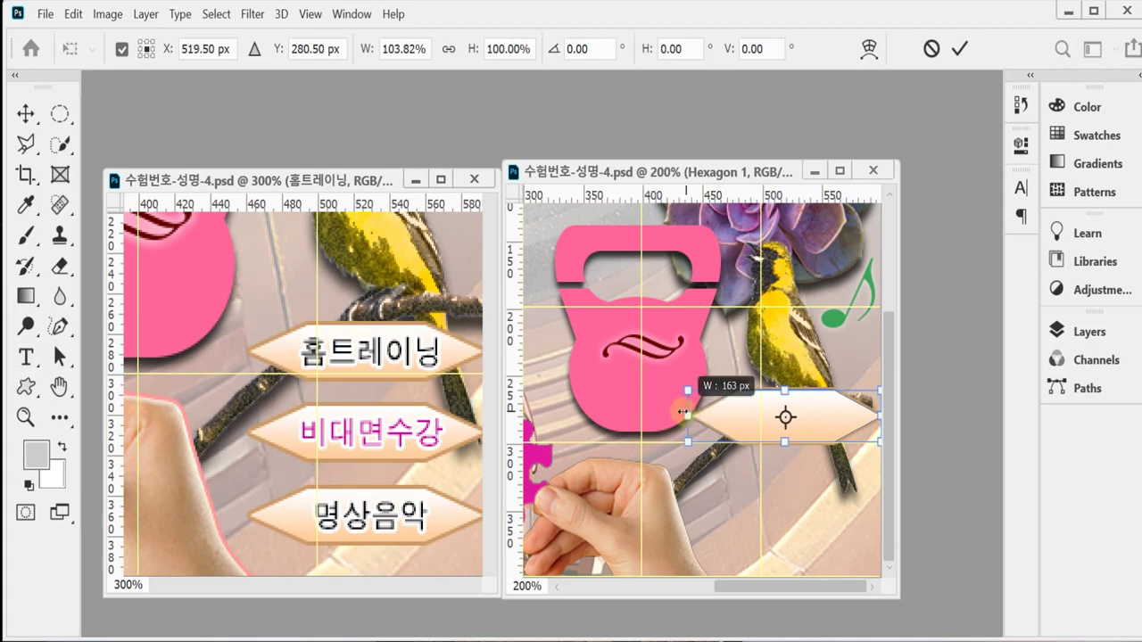
{"action": "left_click_drag", "start_coordinate": [786, 394], "coordinate": [785, 402]}
{"action": "key", "text": "Return"}
{"action": "key", "text": "t"}
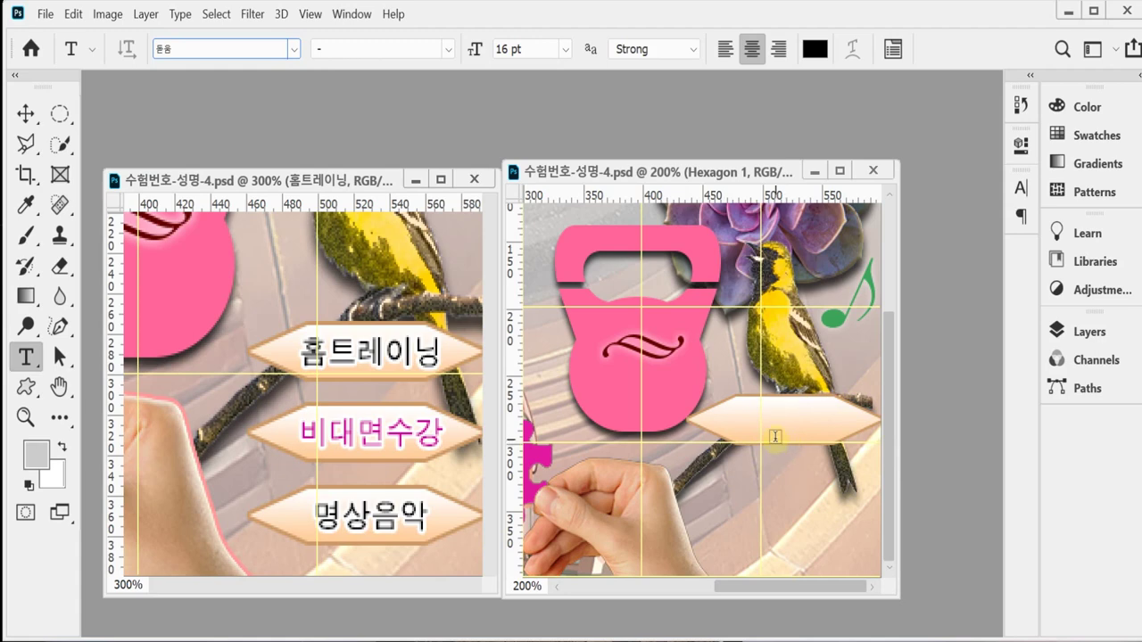
Examine the hexagon banner's layer and its corresponding shape path
{"action": "left_click", "coordinate": [1090, 331]}
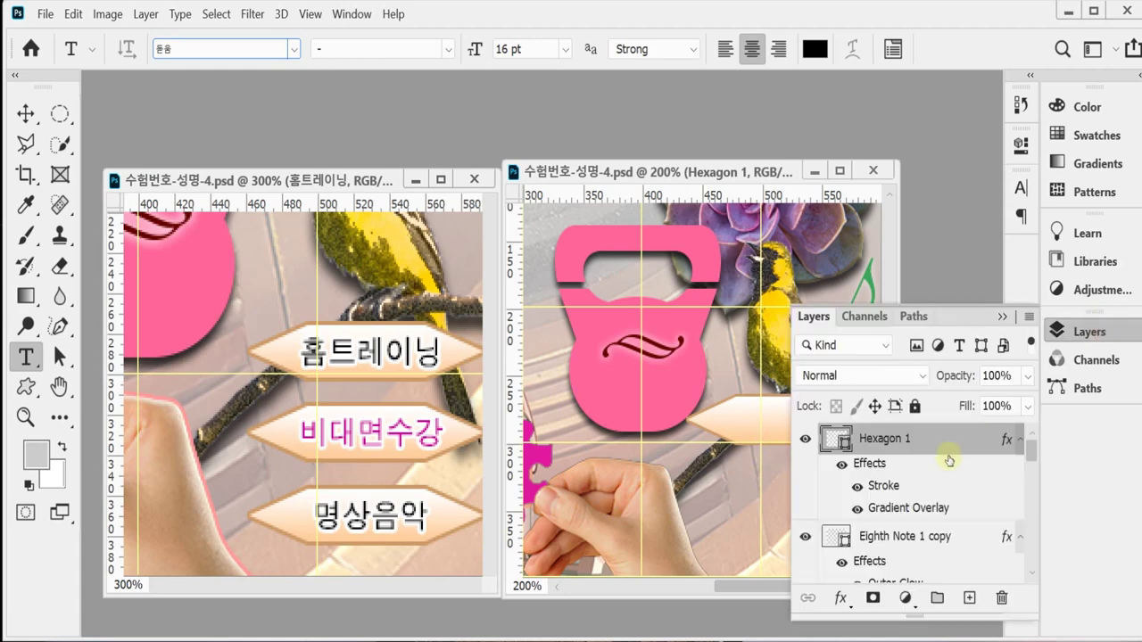
{"action": "left_click", "coordinate": [1087, 389]}
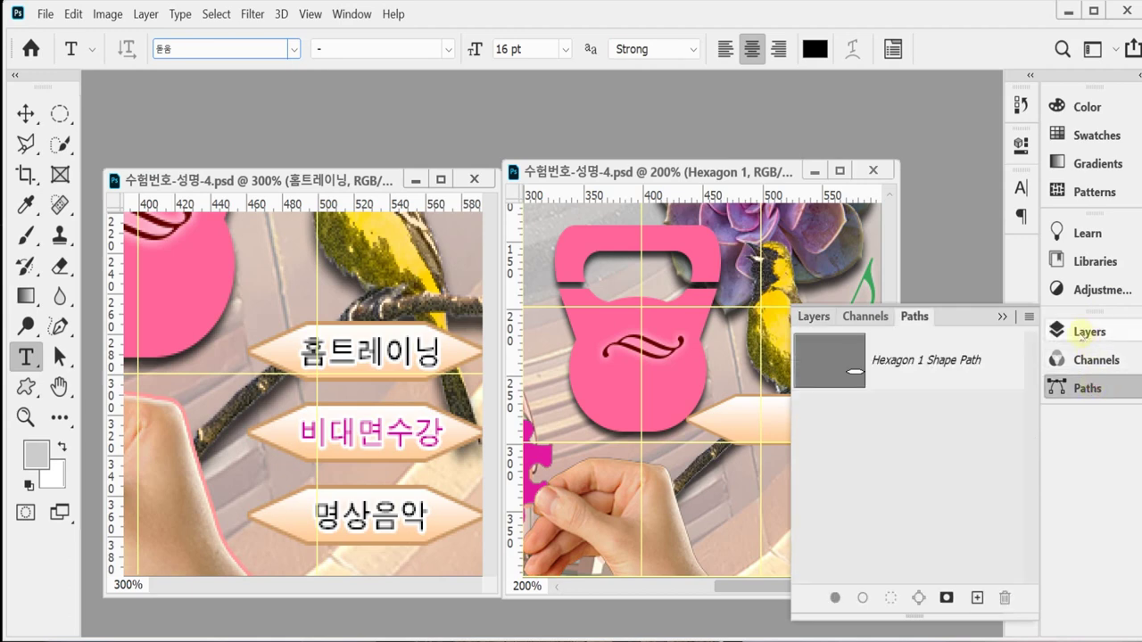
{"action": "left_click", "coordinate": [1081, 331]}
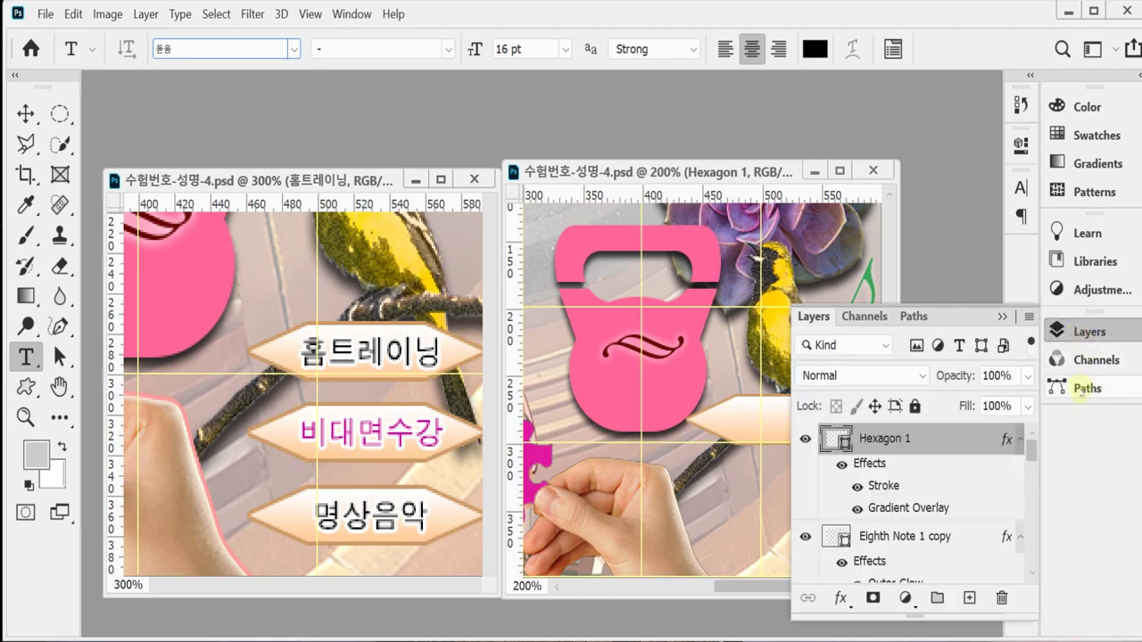
{"action": "left_click", "coordinate": [1083, 388]}
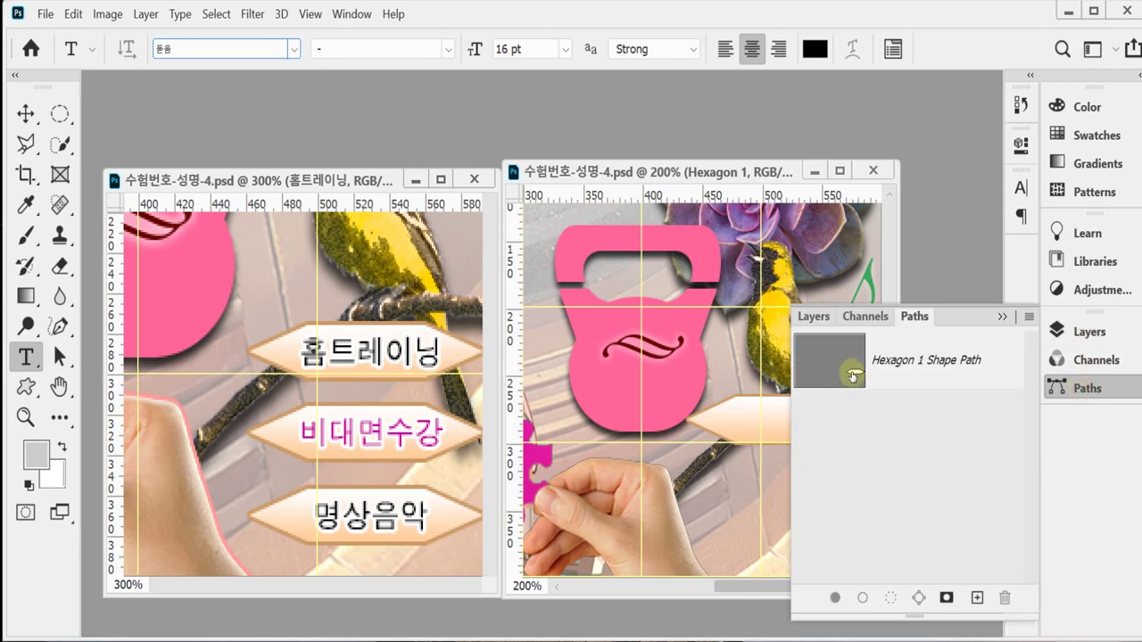
{"action": "left_click", "coordinate": [1081, 331]}
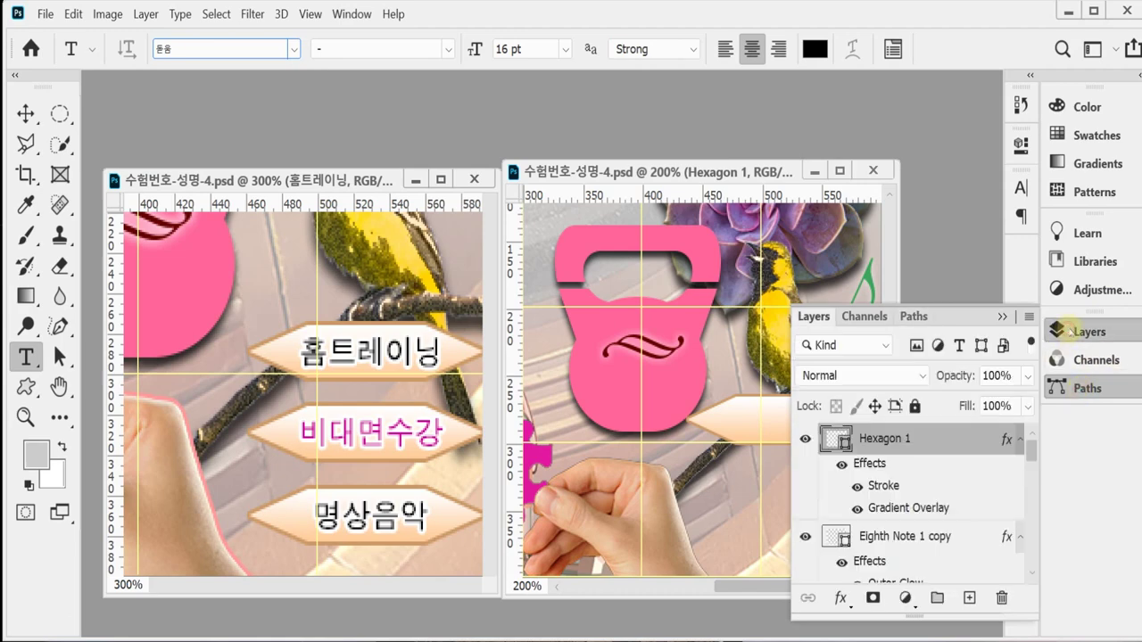
{"action": "left_click", "coordinate": [1071, 332]}
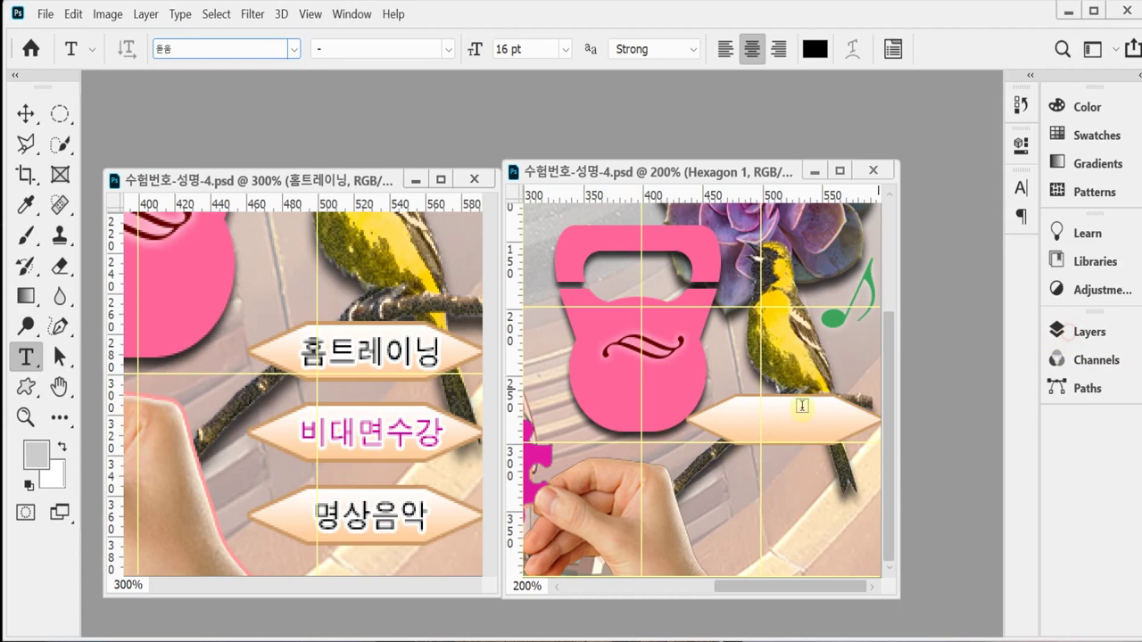
Add the text 홈트레이닝 in black 16 pt 돋움, center-aligned, and position it in the middle of the hexagon banner
{"action": "left_click", "coordinate": [756, 436]}
{"action": "left_click", "coordinate": [740, 476]}
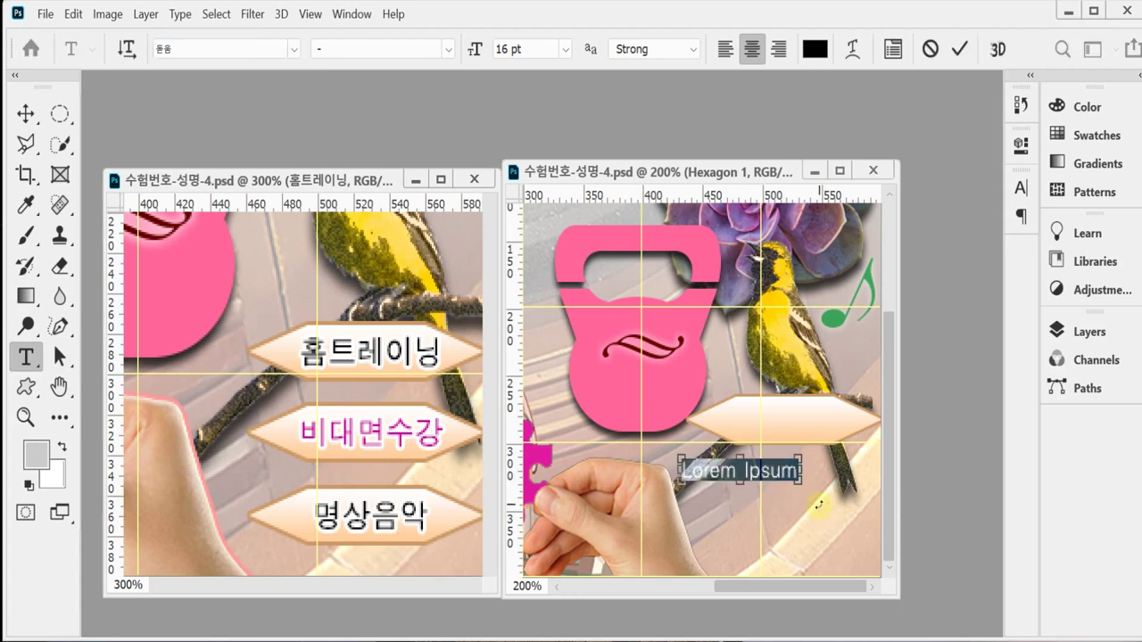
{"action": "type", "text": "홈트레이닝"}
{"action": "left_click_drag", "start_coordinate": [815, 520], "coordinate": [854, 470]}
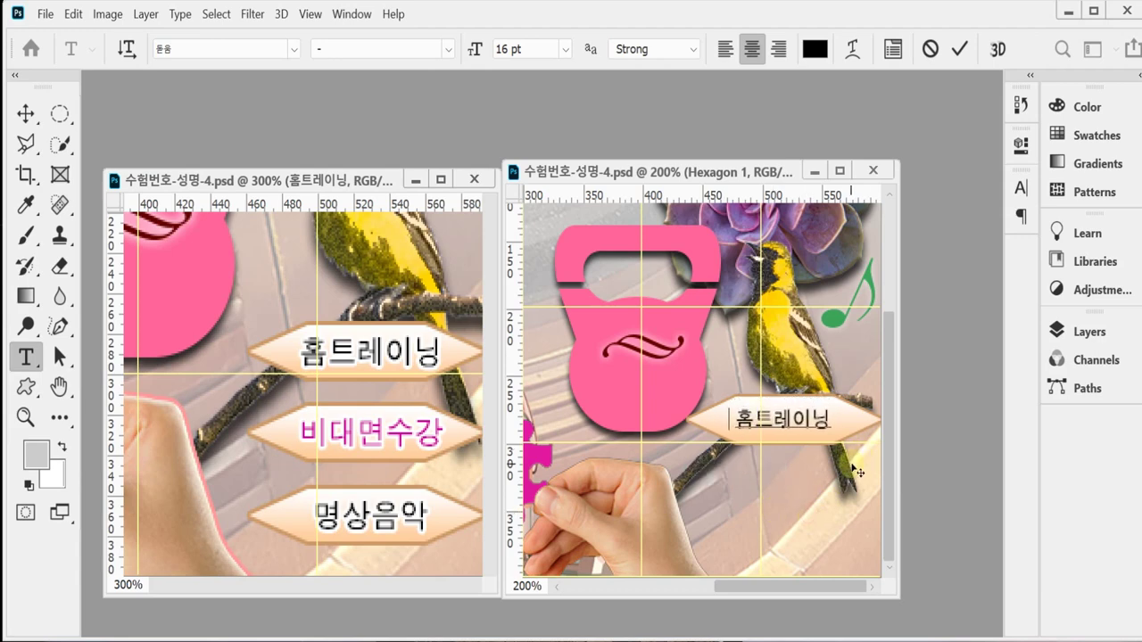
{"action": "left_click", "coordinate": [956, 381]}
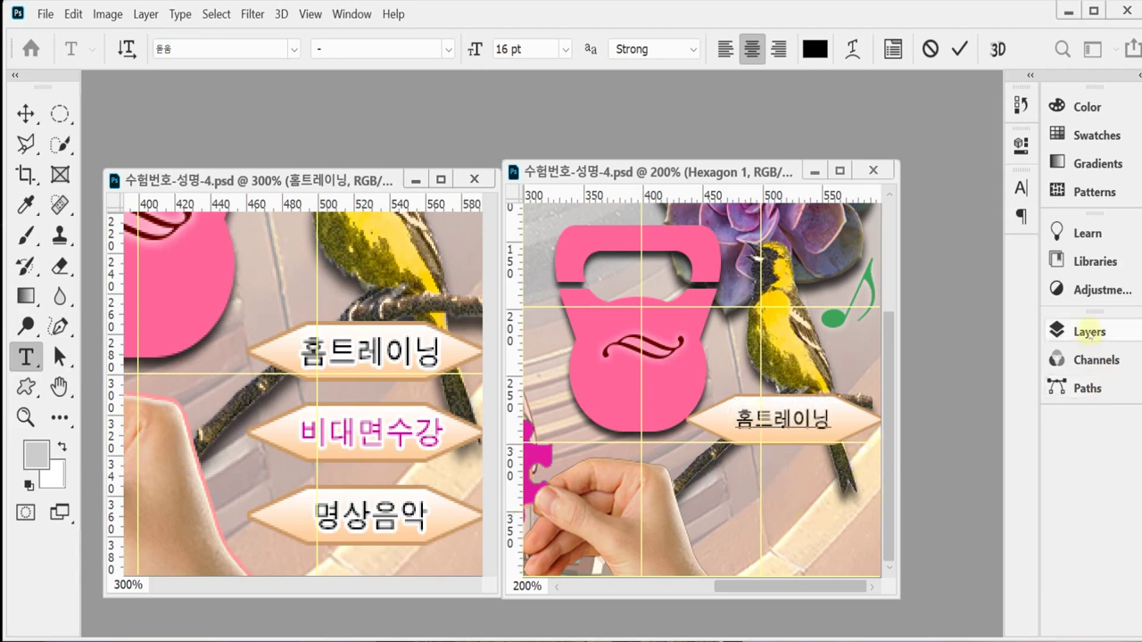
Add a 2 px outside stroke in white (ffffff) to the 홈트레이닝 text layer
{"action": "left_click", "coordinate": [1087, 331]}
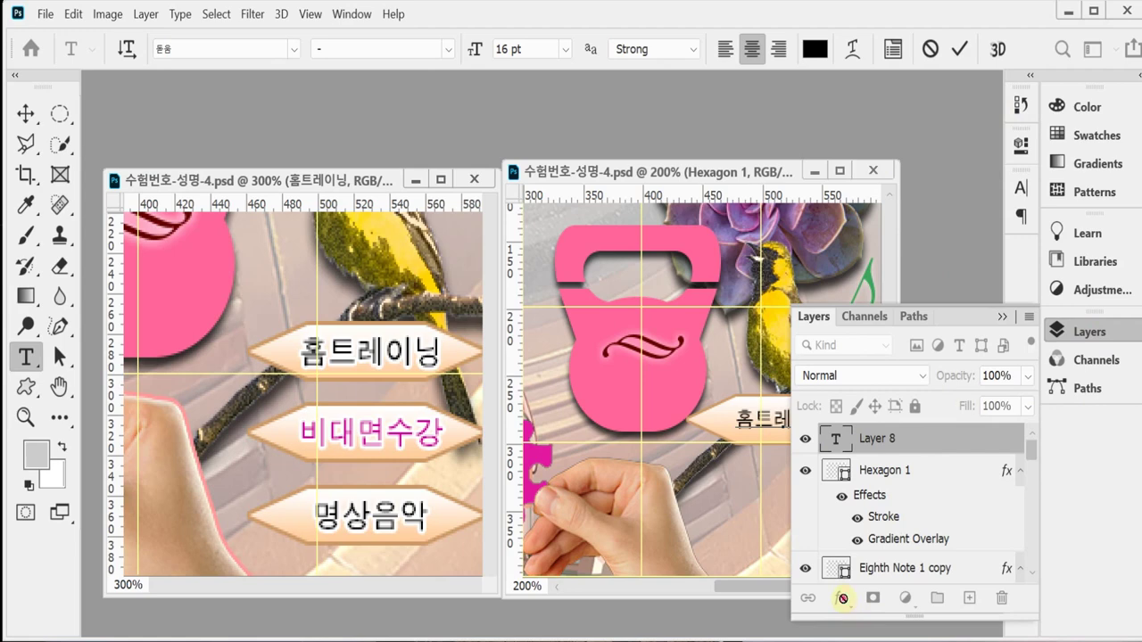
{"action": "left_click", "coordinate": [842, 599]}
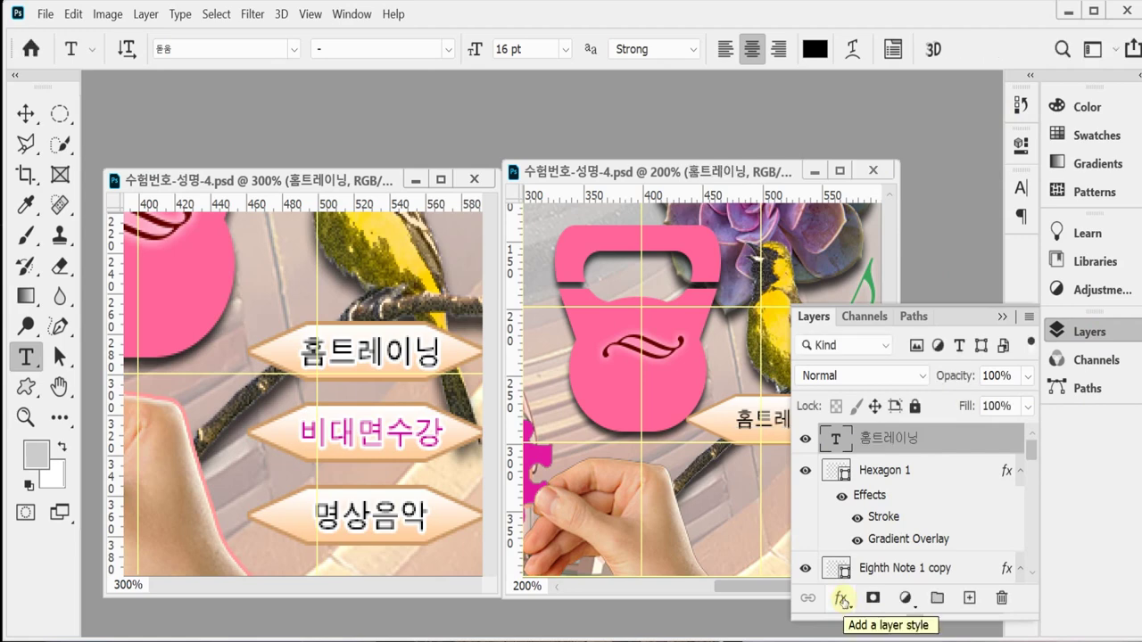
{"action": "left_click", "coordinate": [842, 599]}
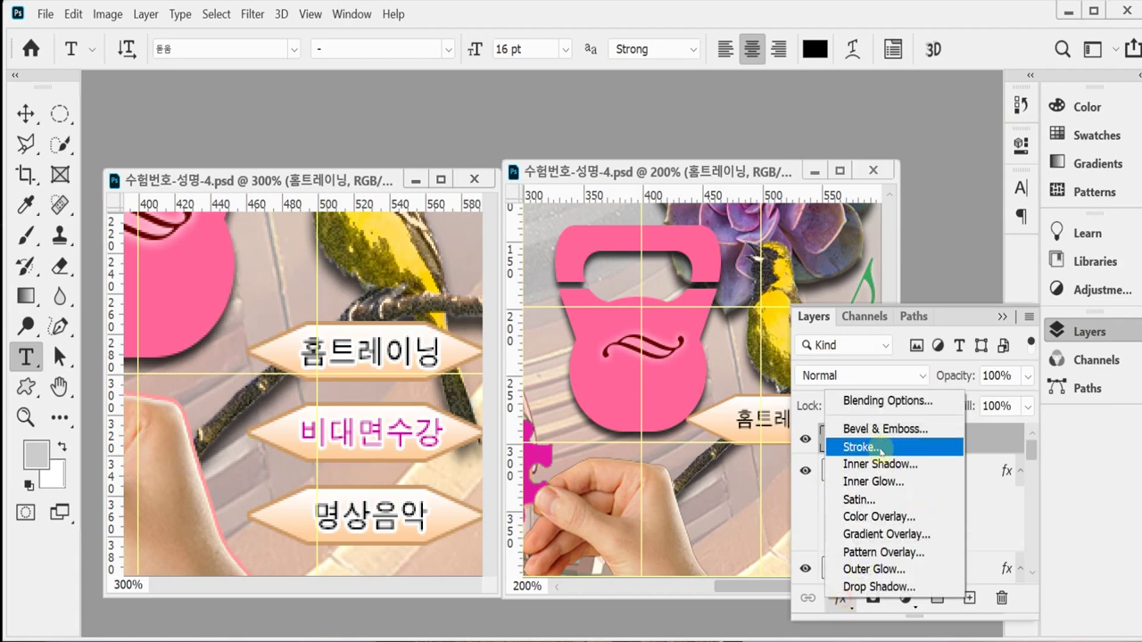
{"action": "left_click", "coordinate": [880, 446]}
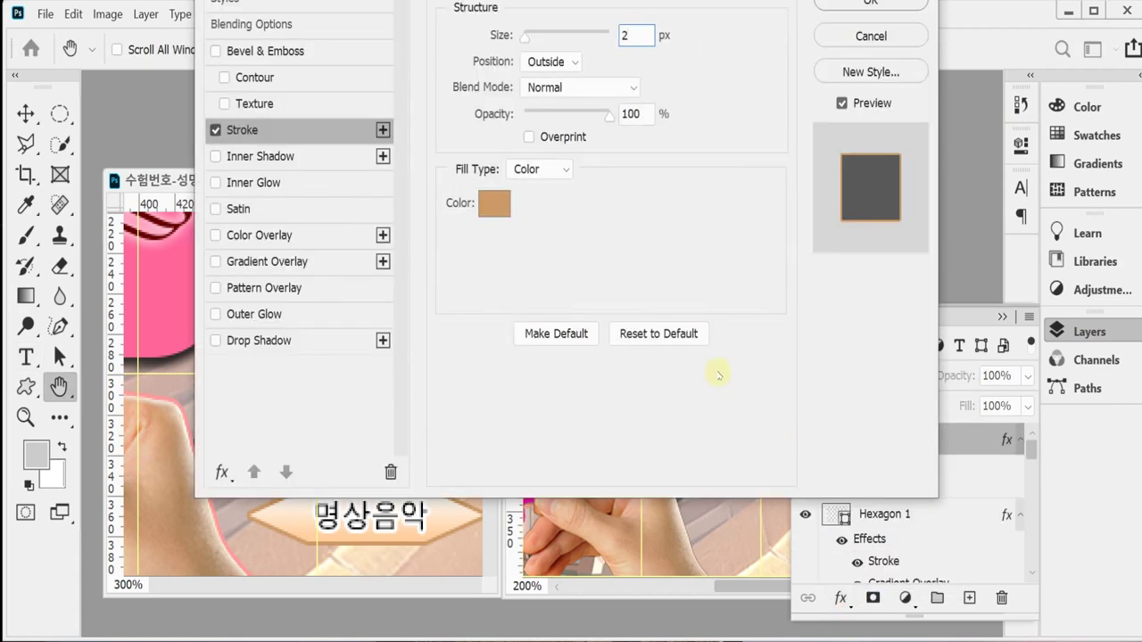
{"action": "left_click", "coordinate": [497, 205]}
{"action": "type", "text": "ffffff"}
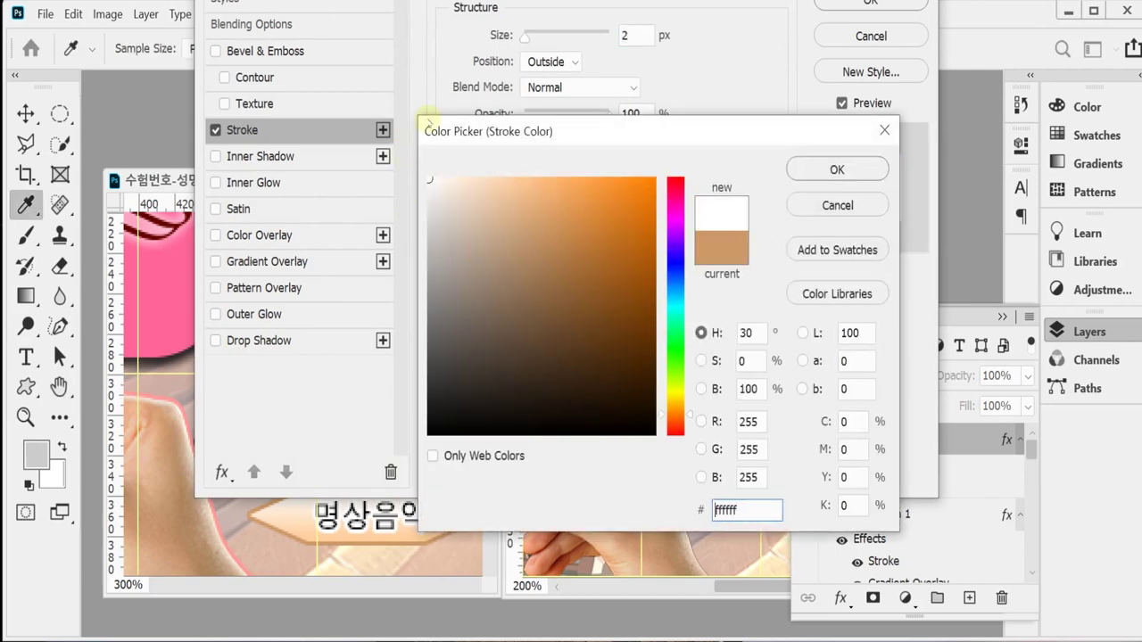
{"action": "left_click", "coordinate": [836, 170]}
{"action": "left_click", "coordinate": [863, 4]}
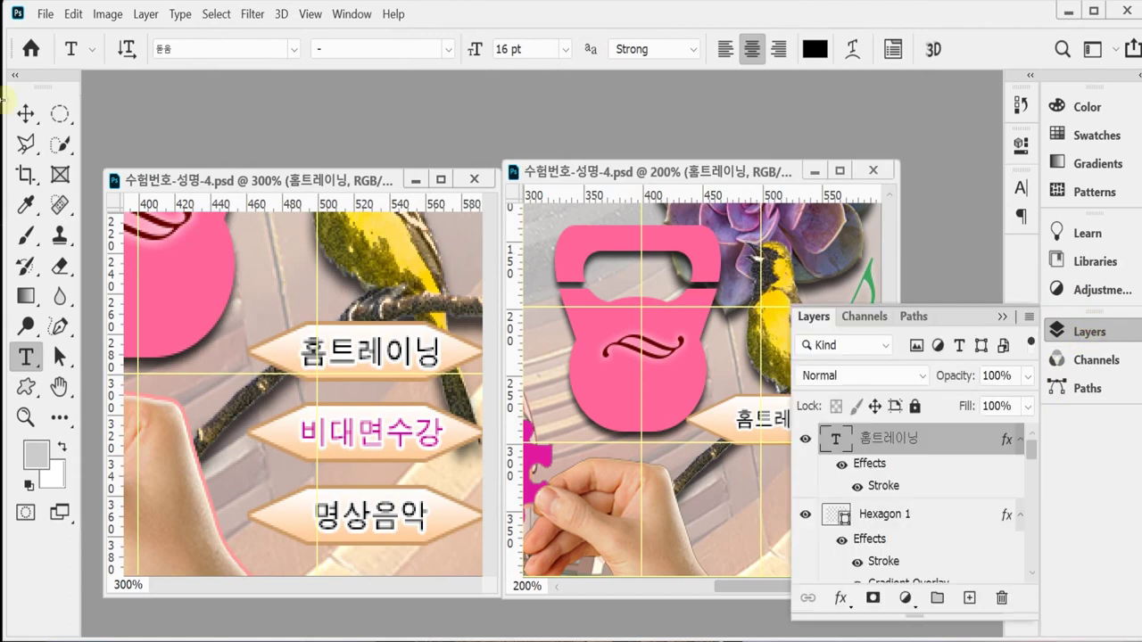
Align the 홈트레이닝 text and the Hexagon 1 banner on their horizontal and vertical centers
{"action": "left_click", "coordinate": [25, 113]}
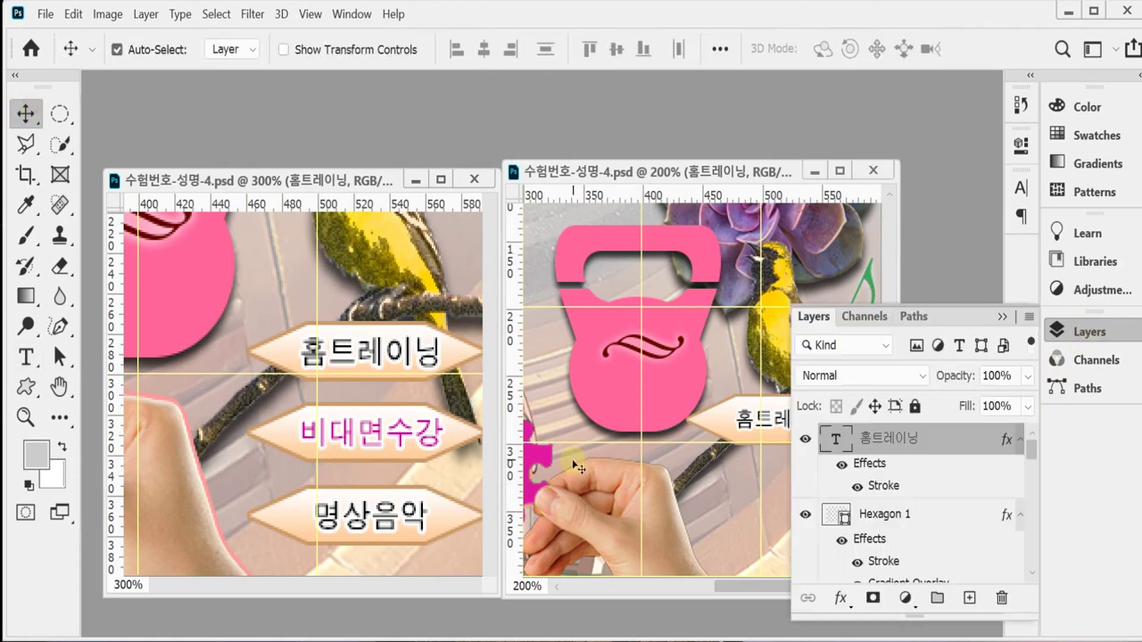
{"action": "left_click", "coordinate": [879, 515]}
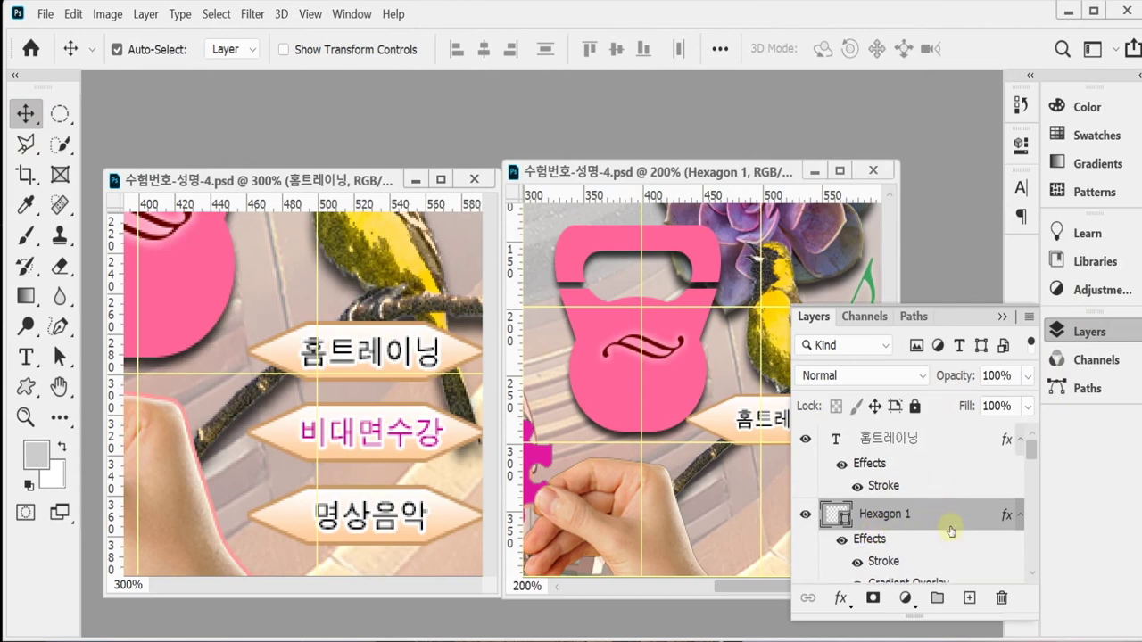
{"action": "left_click", "coordinate": [890, 439], "text": "ctrl"}
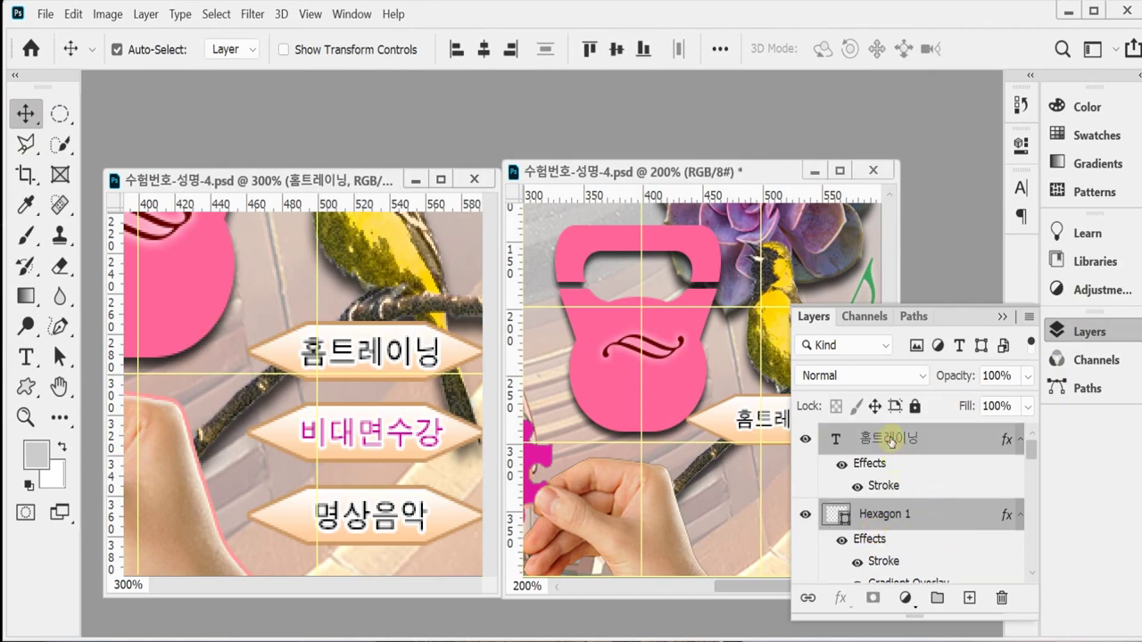
{"action": "left_click", "coordinate": [1088, 334]}
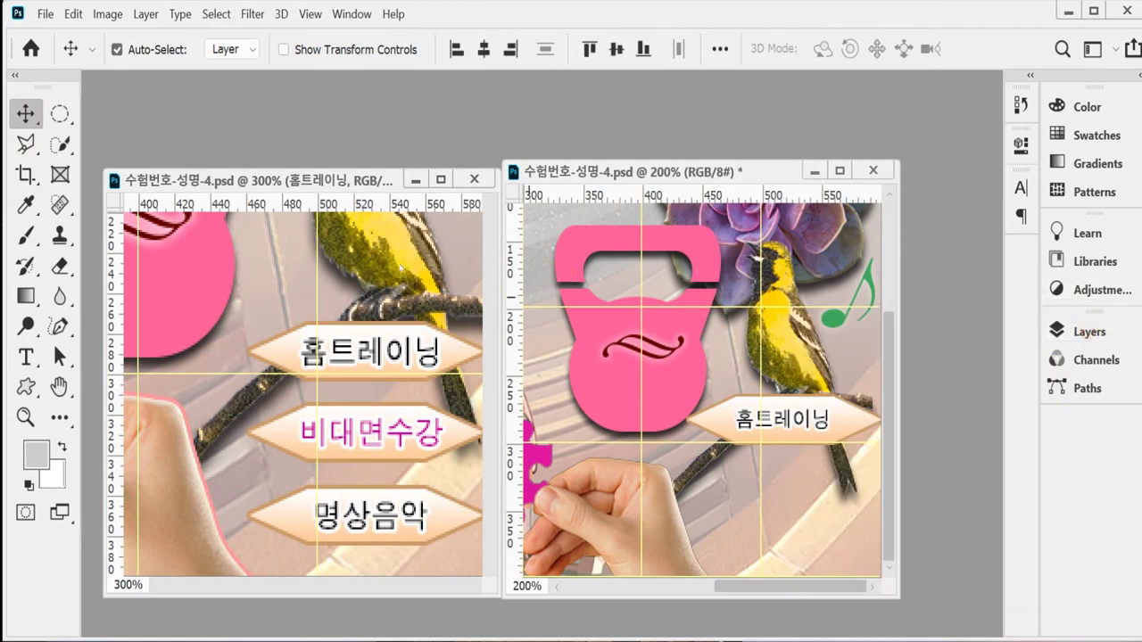
{"action": "left_click", "coordinate": [485, 50]}
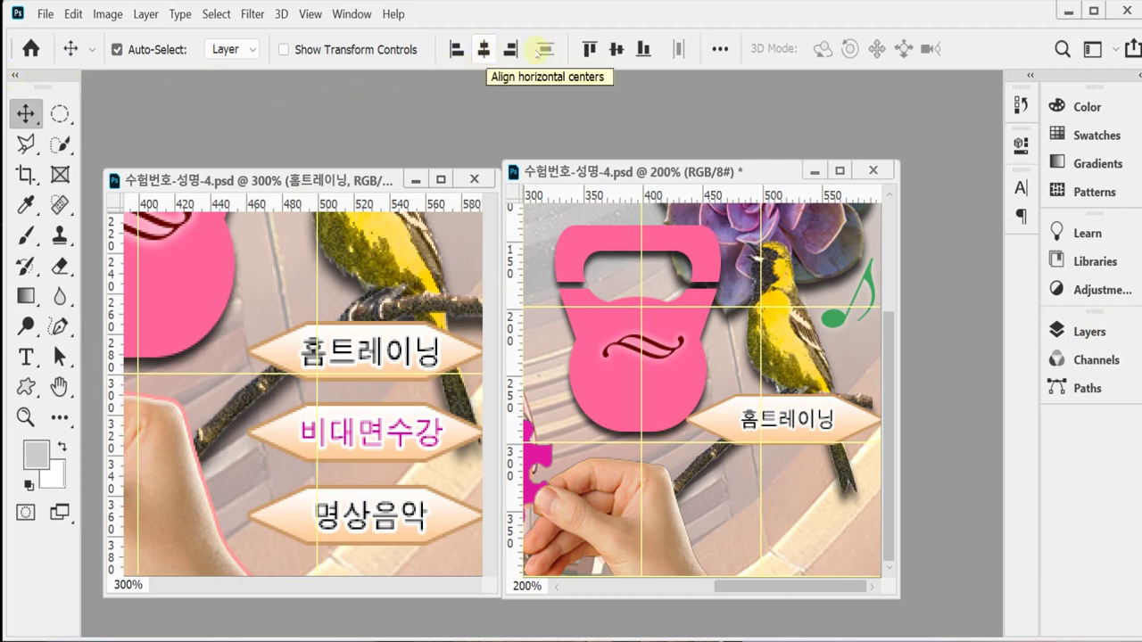
{"action": "left_click", "coordinate": [616, 49]}
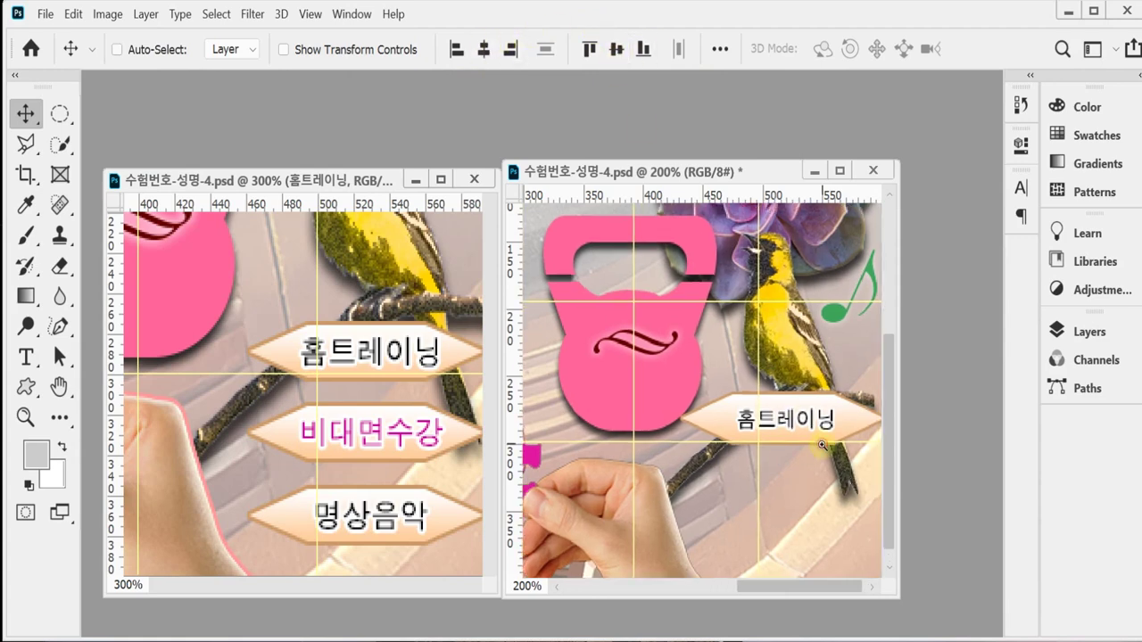
{"action": "scroll", "coordinate": [803, 446], "scroll_direction": "up", "scroll_amount": 1}
{"action": "left_click_drag", "start_coordinate": [790, 438], "coordinate": [775, 406]}
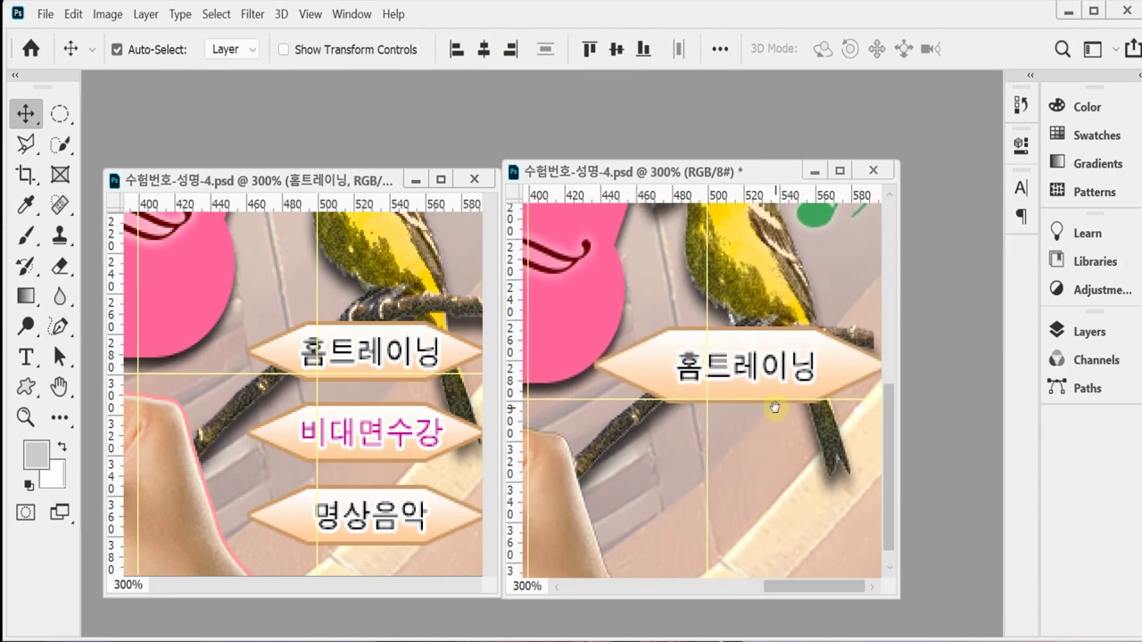
{"action": "scroll", "coordinate": [879, 437], "scroll_direction": "down", "scroll_amount": 1}
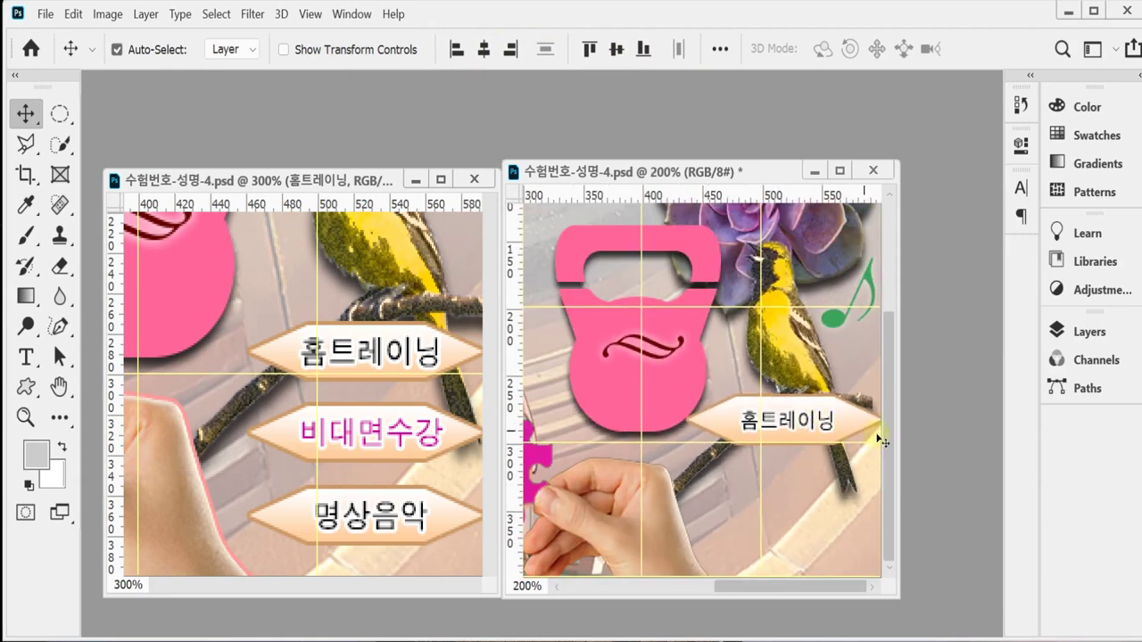
Duplicate the hexagon banner together with its label twice straight down, spacing the copies about 54 px apart
{"action": "left_click", "coordinate": [1091, 332]}
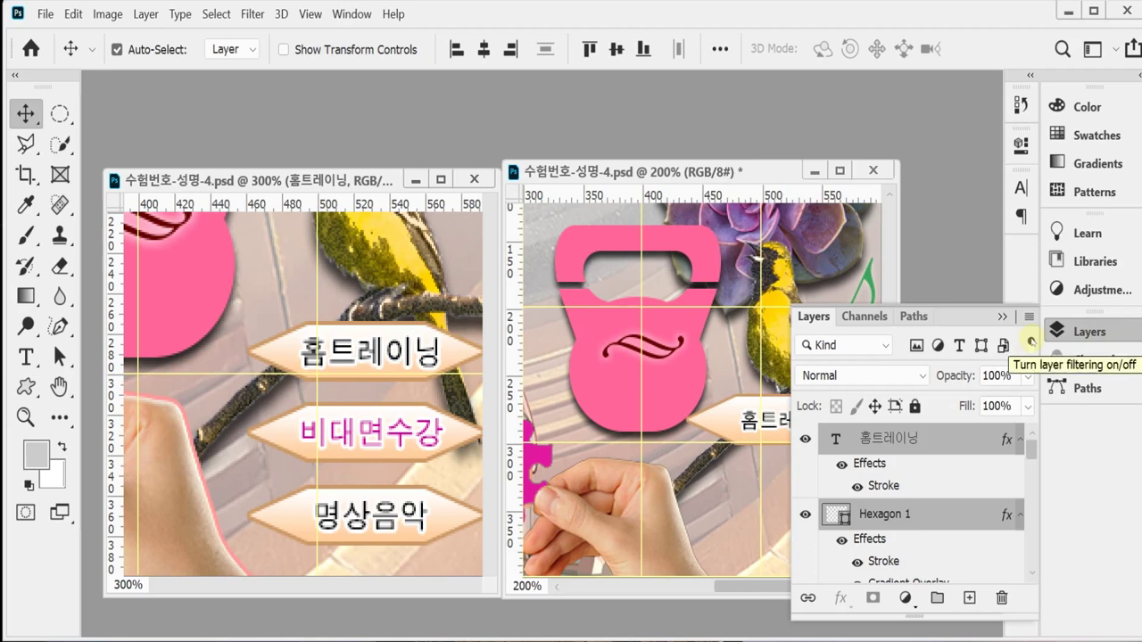
{"action": "left_click", "coordinate": [1082, 332]}
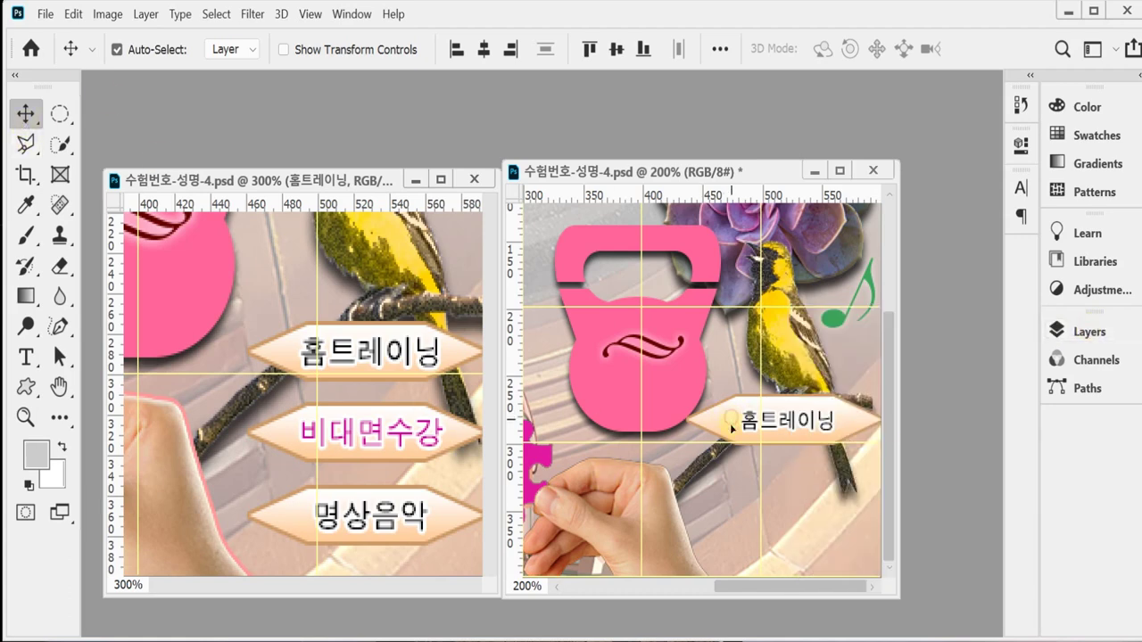
{"action": "left_click_drag", "start_coordinate": [732, 421], "coordinate": [731, 493]}
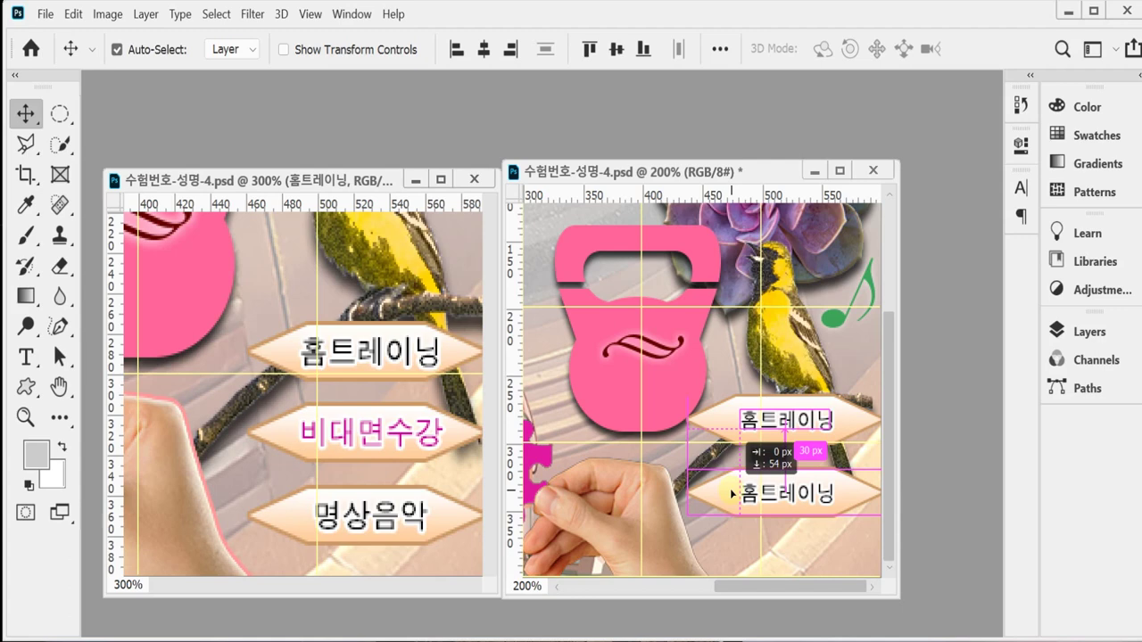
{"action": "left_click_drag", "start_coordinate": [732, 493], "coordinate": [732, 493]}
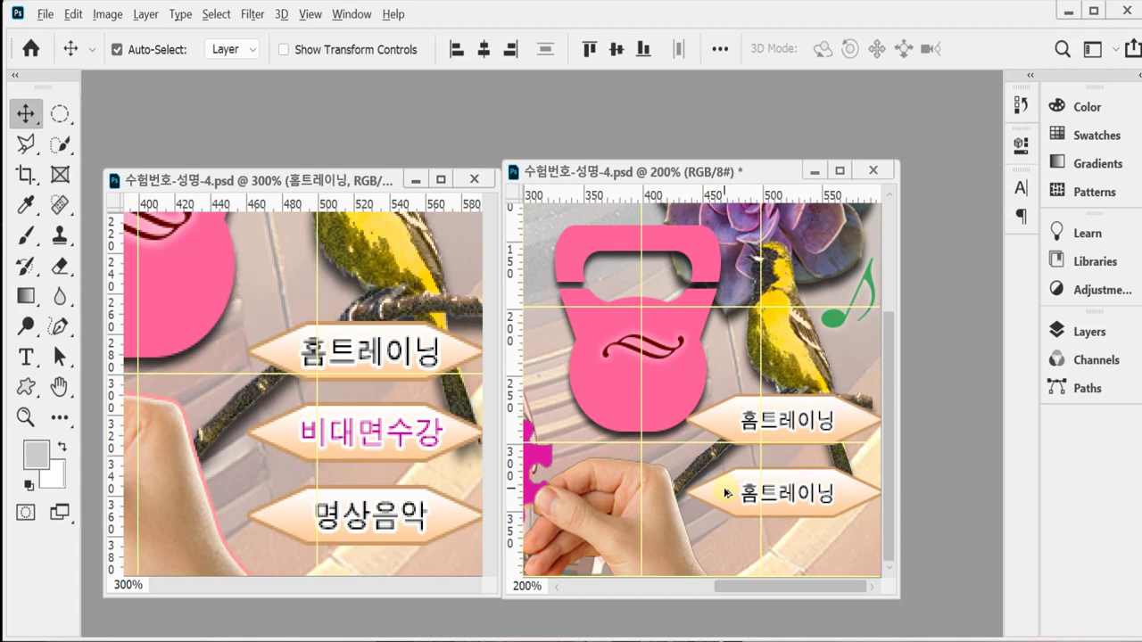
{"action": "left_click_drag", "start_coordinate": [727, 493], "coordinate": [727, 563]}
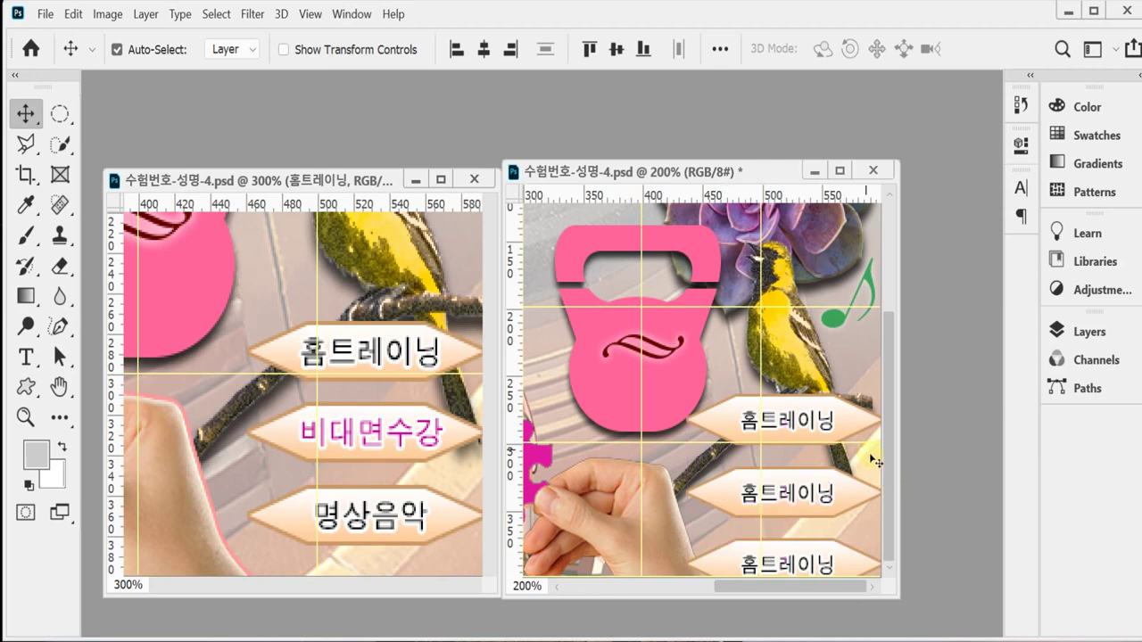
Replace the middle banner's label text with 비대면수강
{"action": "double_click", "coordinate": [793, 503]}
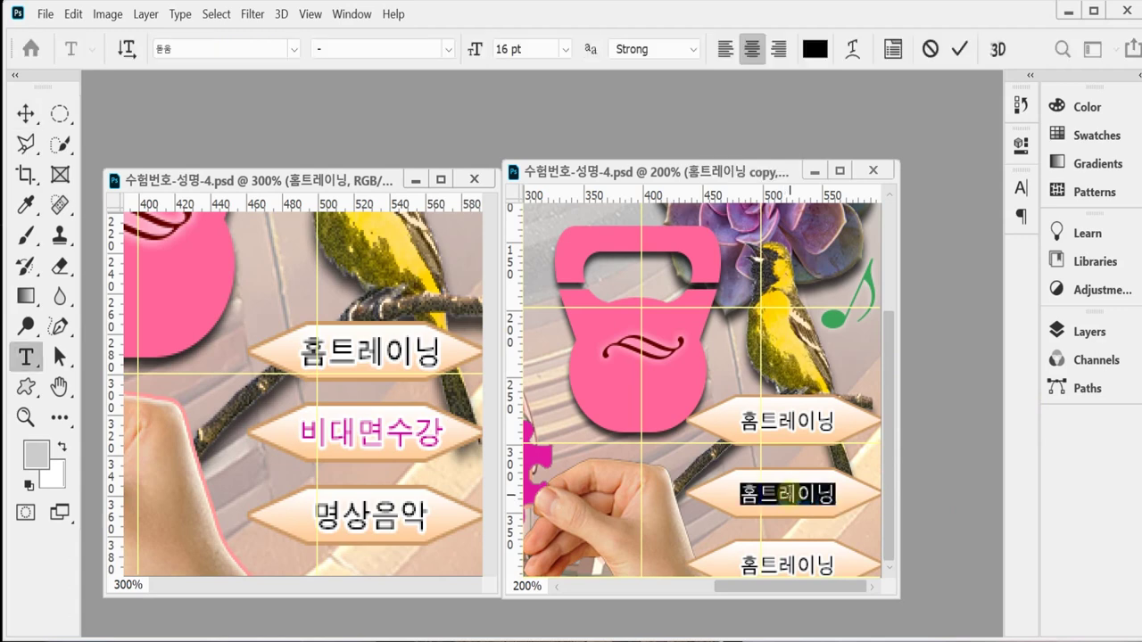
{"action": "type", "text": "베"}
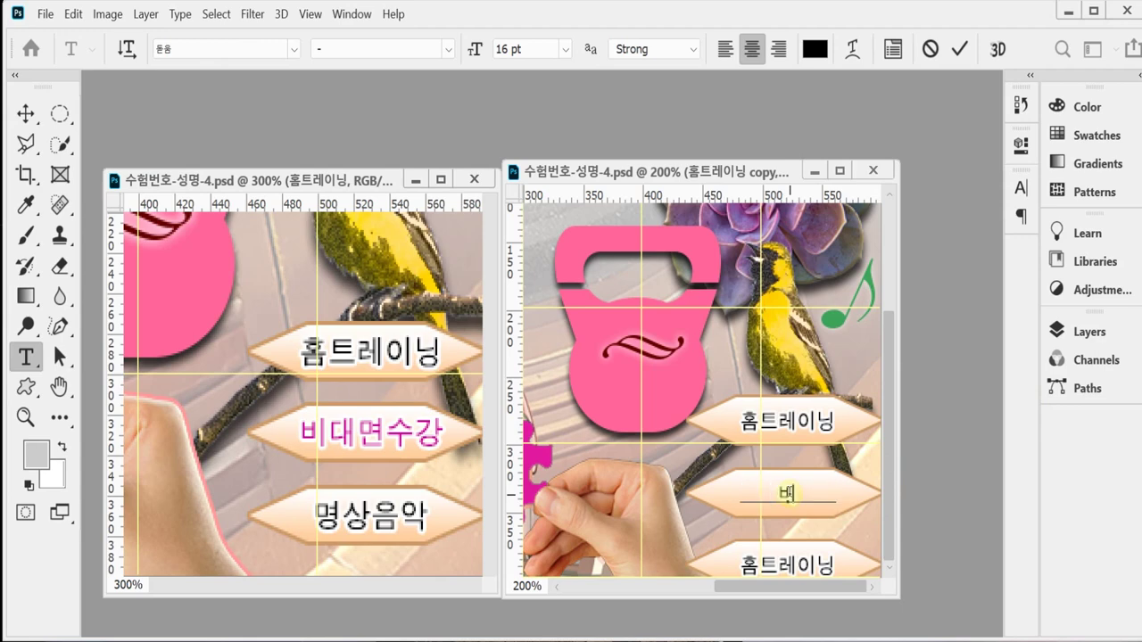
{"action": "key", "text": "BackSpace"}
{"action": "type", "text": "비대"}
{"action": "type", "text": "면수"}
{"action": "type", "text": "강"}
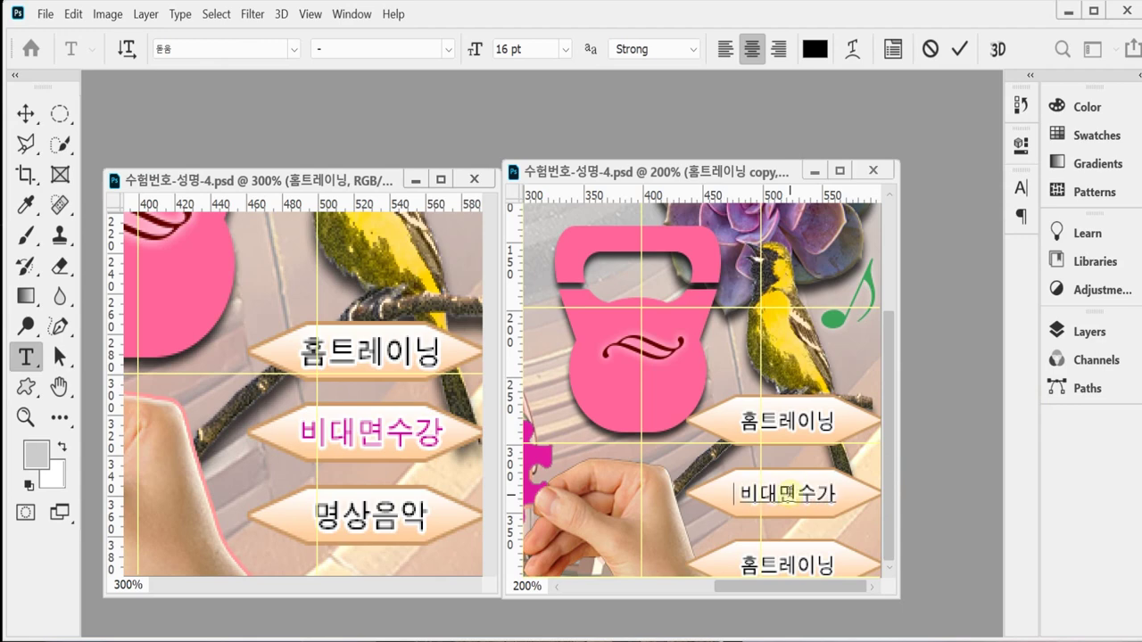
{"action": "key", "text": "ctrl+Return"}
{"action": "key", "text": "v"}
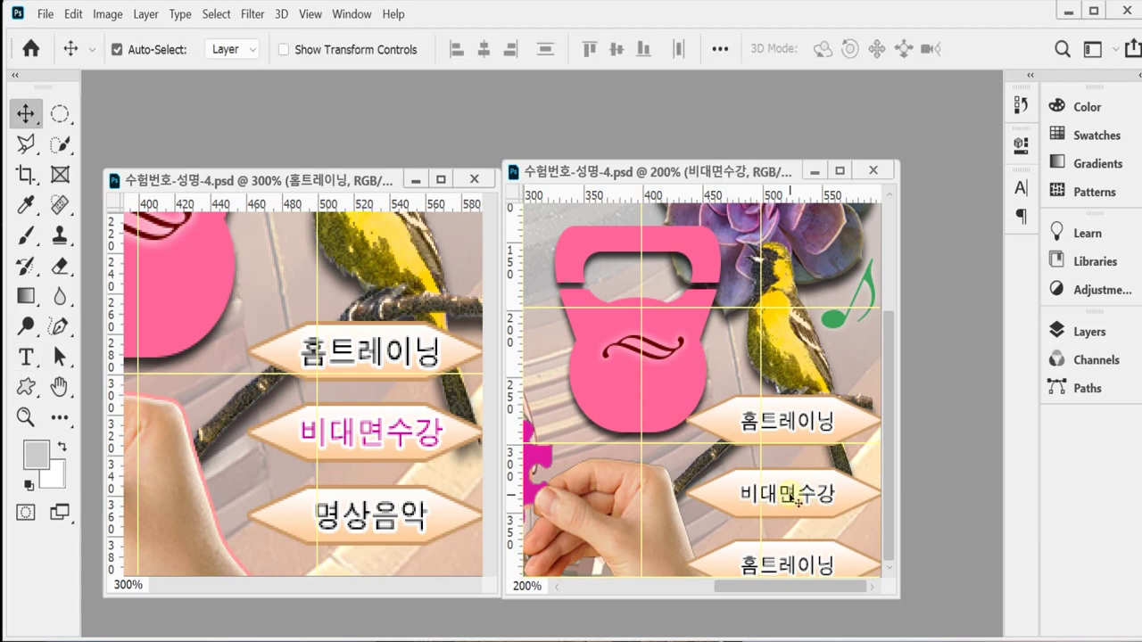
Replace the lowest banner's label text with 명상음악
{"action": "left_click", "coordinate": [795, 572]}
{"action": "double_click", "coordinate": [795, 572]}
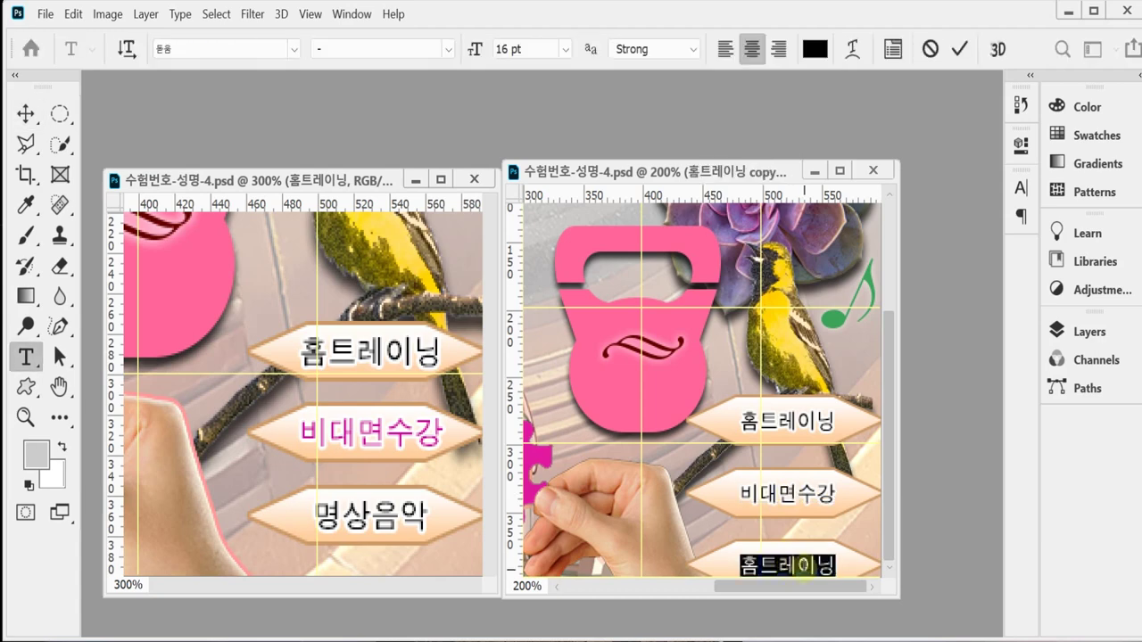
{"action": "type", "text": "명상음ㅇ"}
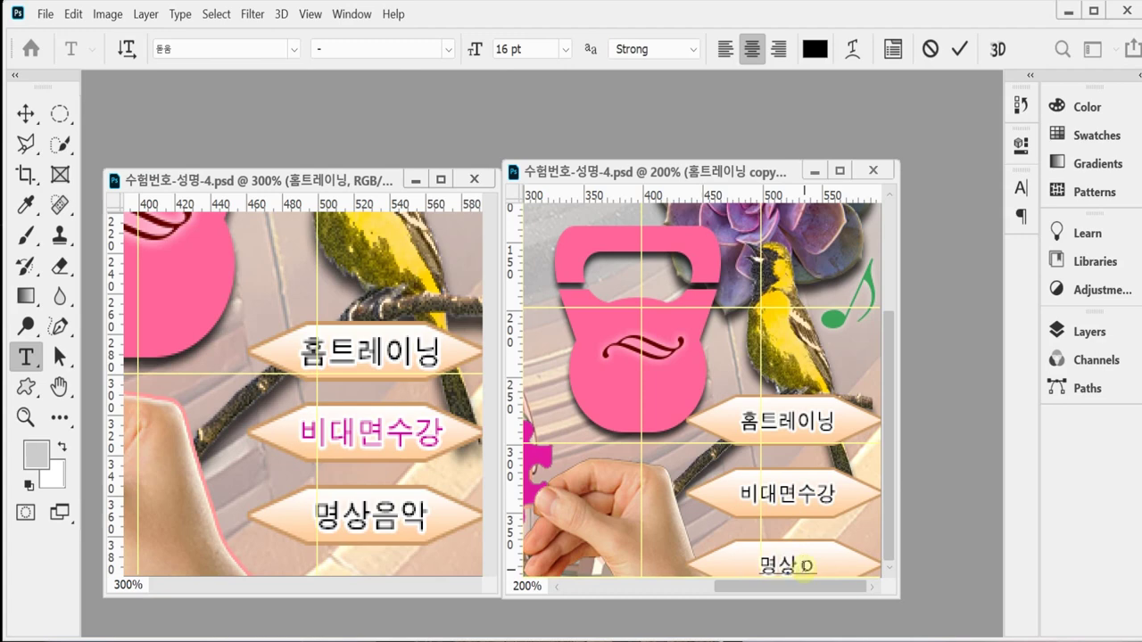
{"action": "type", "text": "ㅏㄱ"}
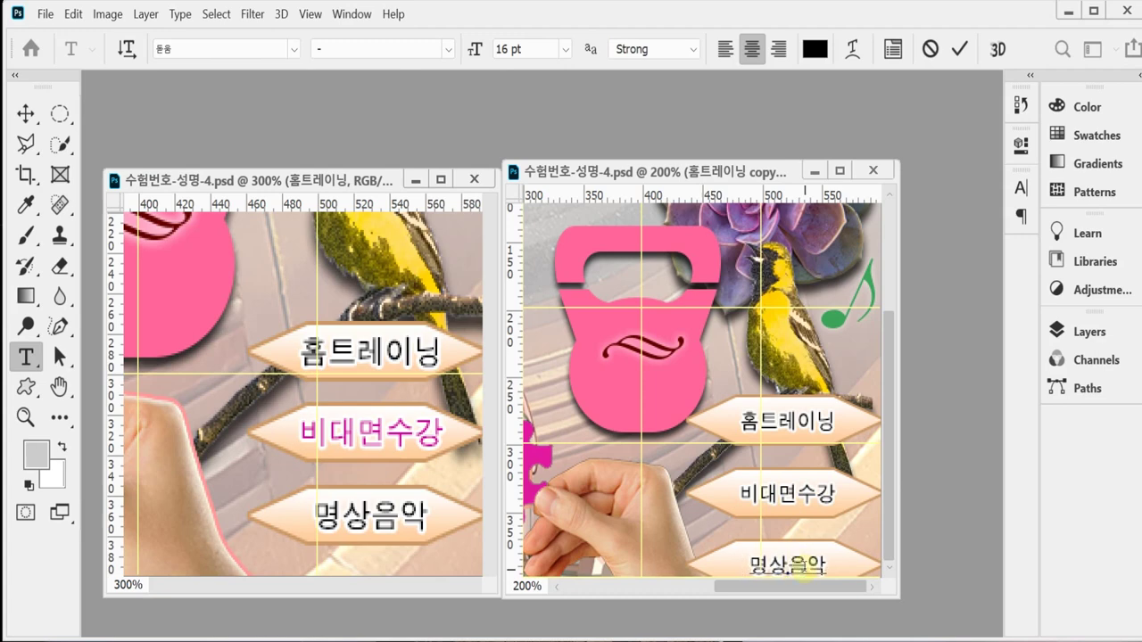
{"action": "key", "text": "ctrl+Return"}
{"action": "key", "text": "v"}
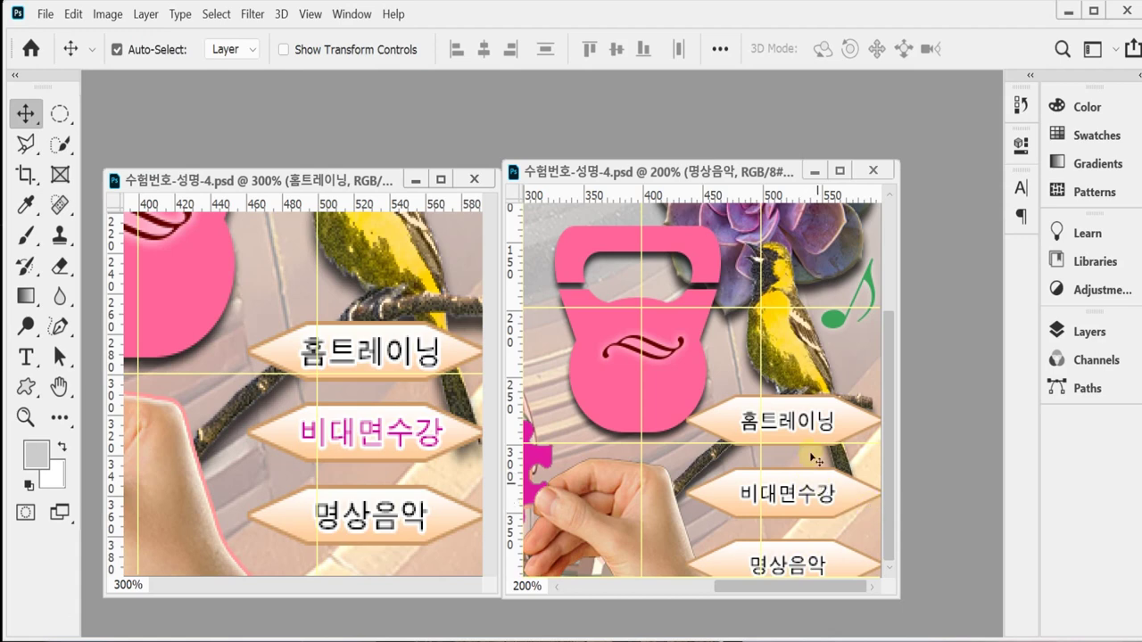
Set the text color of the middle banner's 비대면수강 label to magenta (c09)
{"action": "double_click", "coordinate": [782, 493]}
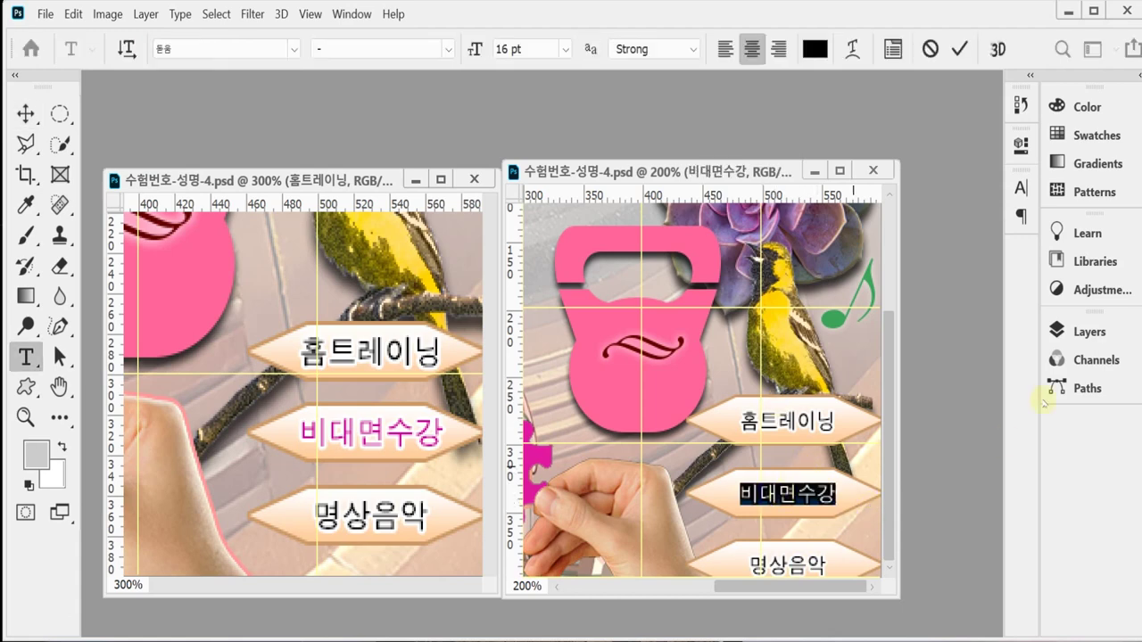
{"action": "left_click", "coordinate": [814, 49]}
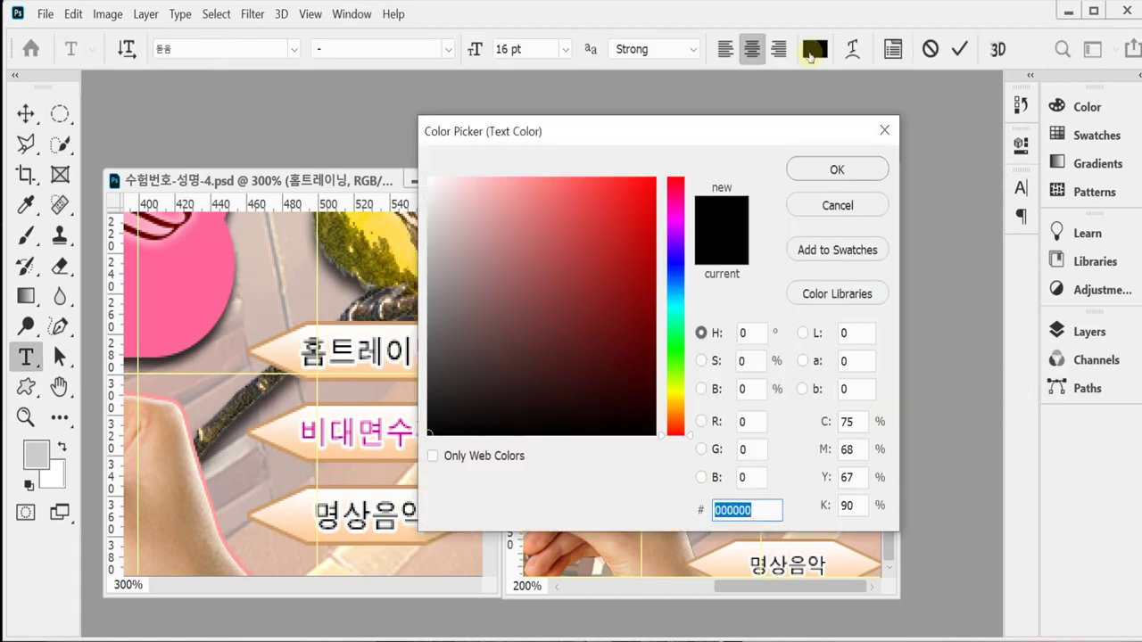
{"action": "type", "text": "ㅊ"}
{"action": "key", "text": "BackSpace"}
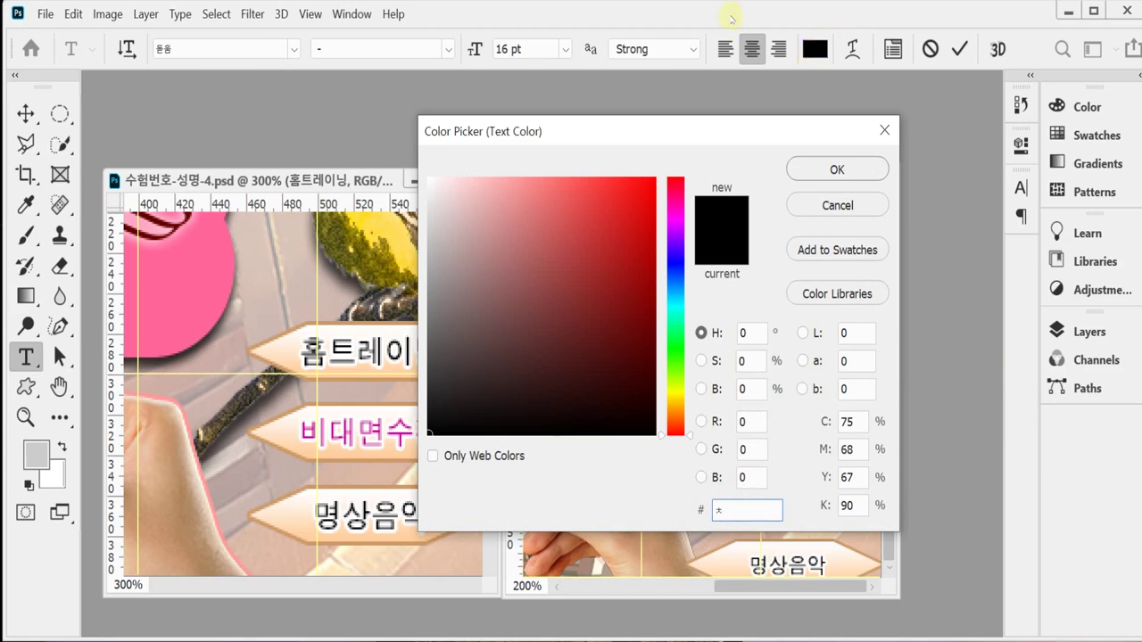
{"action": "type", "text": "09"}
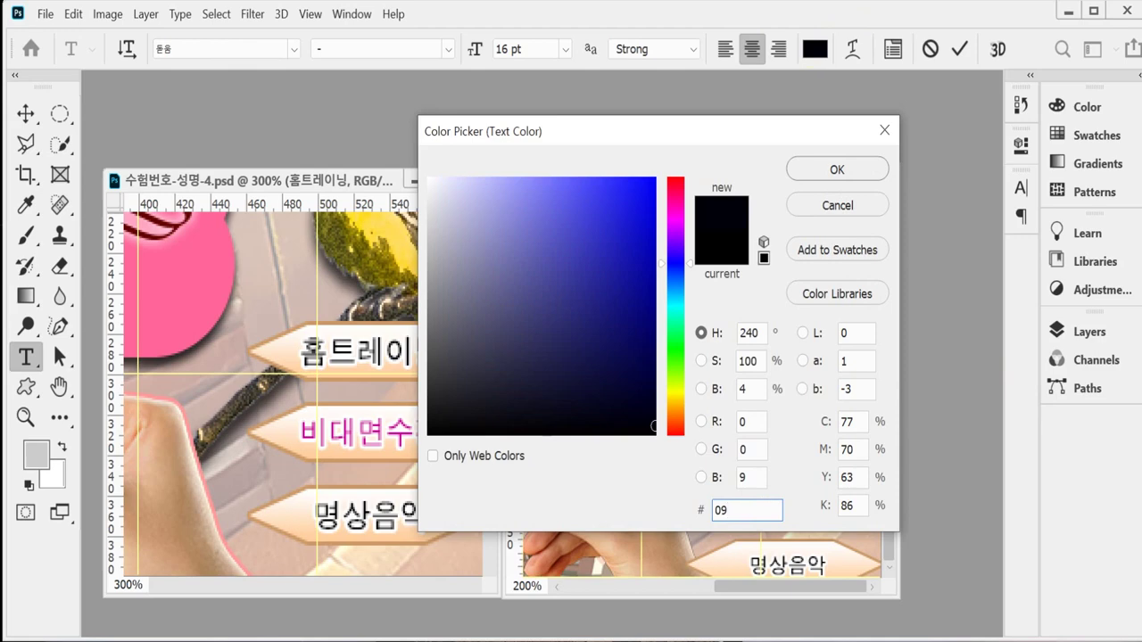
{"action": "key", "text": "BackSpace"}
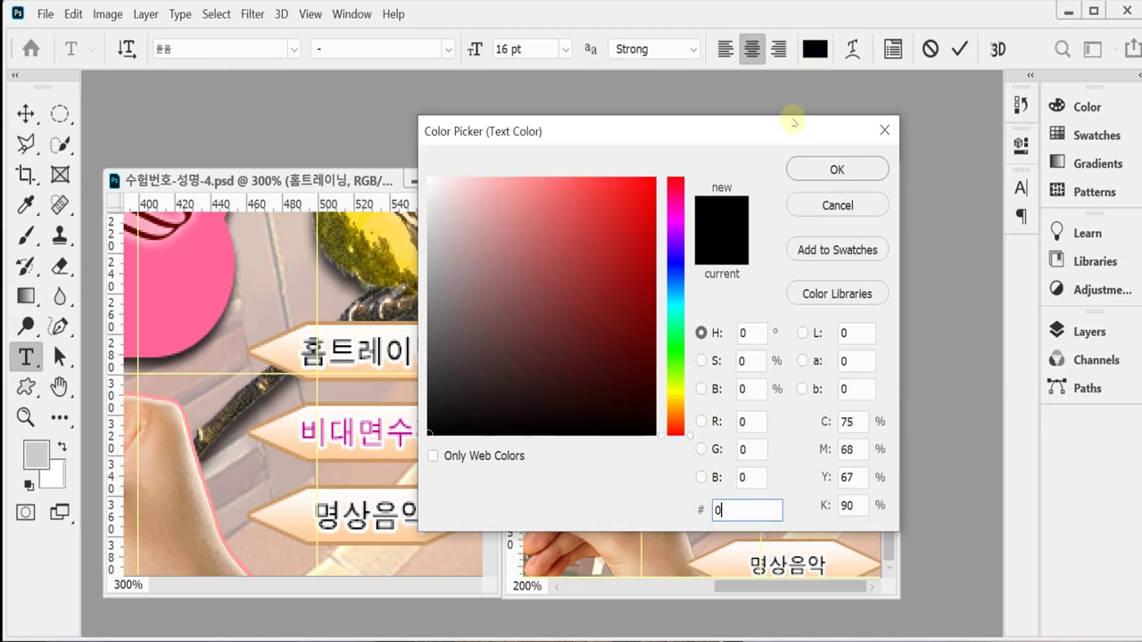
{"action": "key", "text": "BackSpace"}
{"action": "type", "text": "c"}
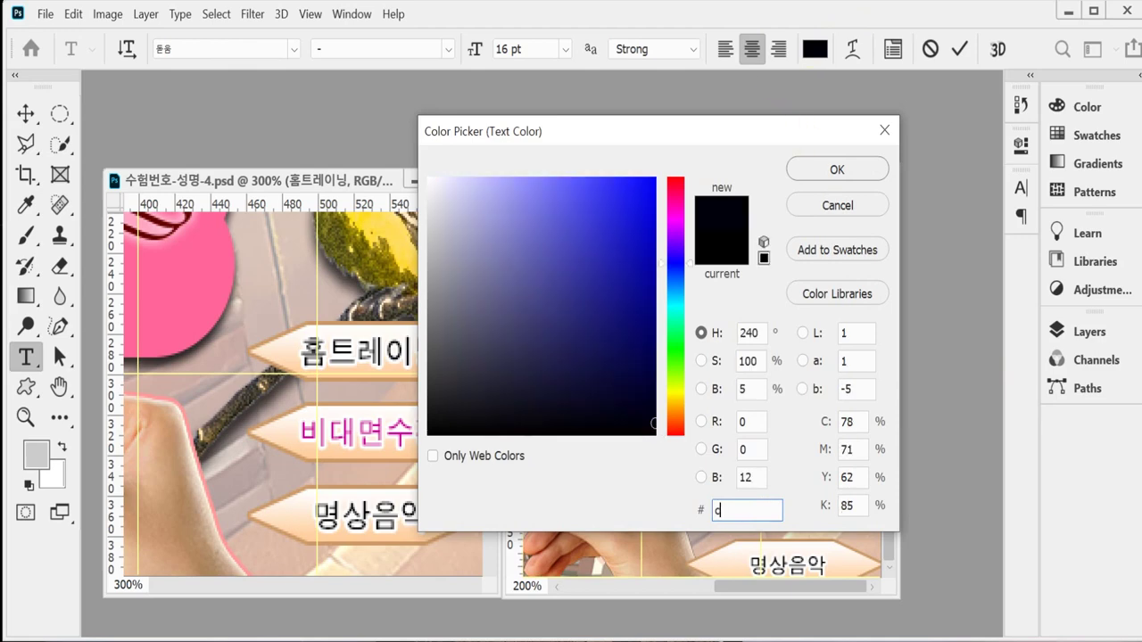
{"action": "type", "text": "09"}
{"action": "key", "text": "Return"}
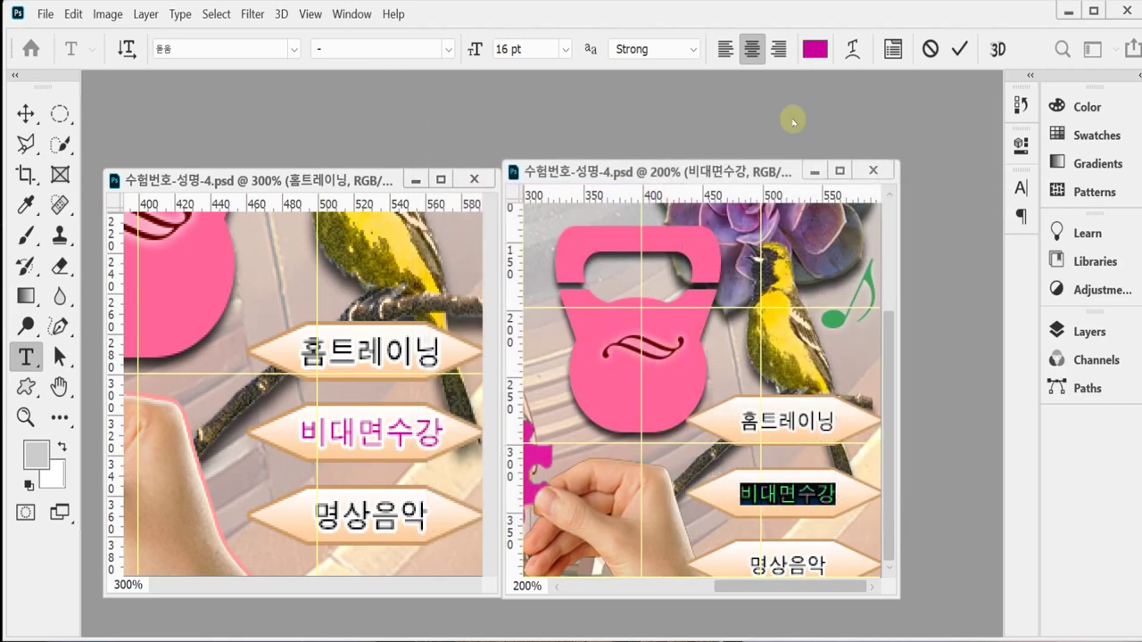
{"action": "left_click", "coordinate": [960, 49]}
{"action": "key", "text": "v"}
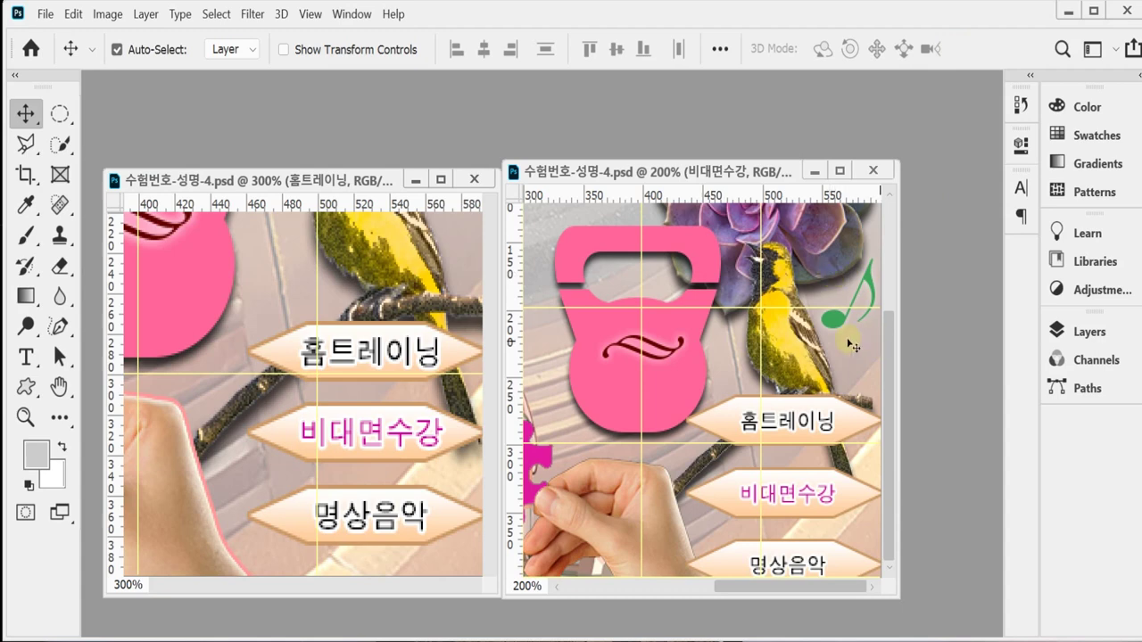
Check the font, size and vertical and horizontal character scale of the top banner's 홈트레이닝 label
{"action": "left_click", "coordinate": [789, 421]}
{"action": "double_click", "coordinate": [789, 421]}
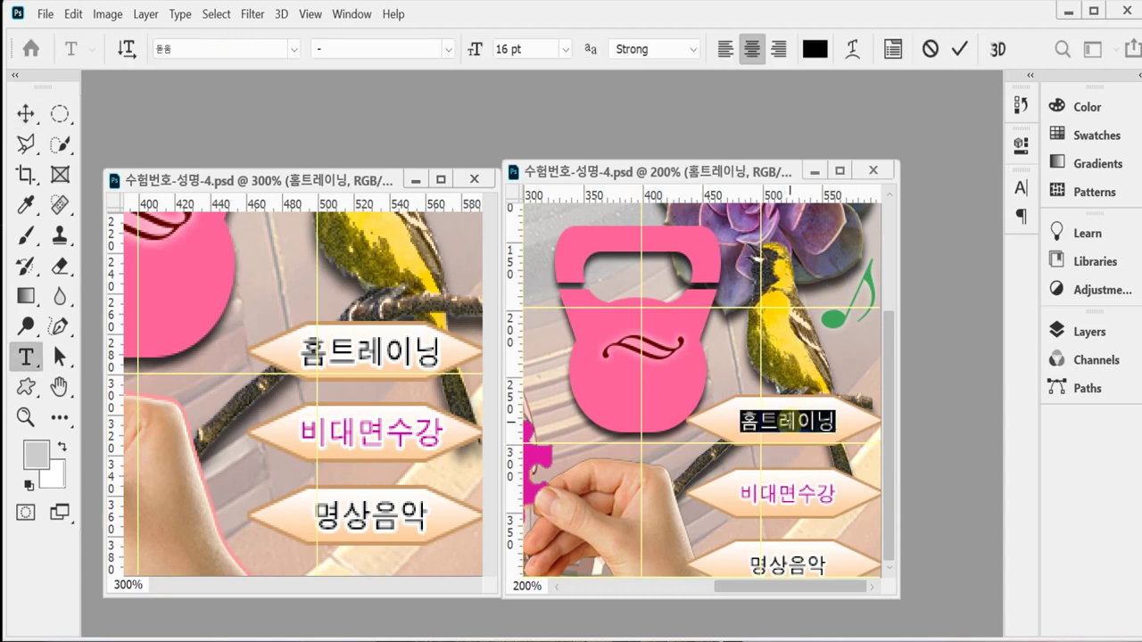
{"action": "left_click", "coordinate": [787, 425]}
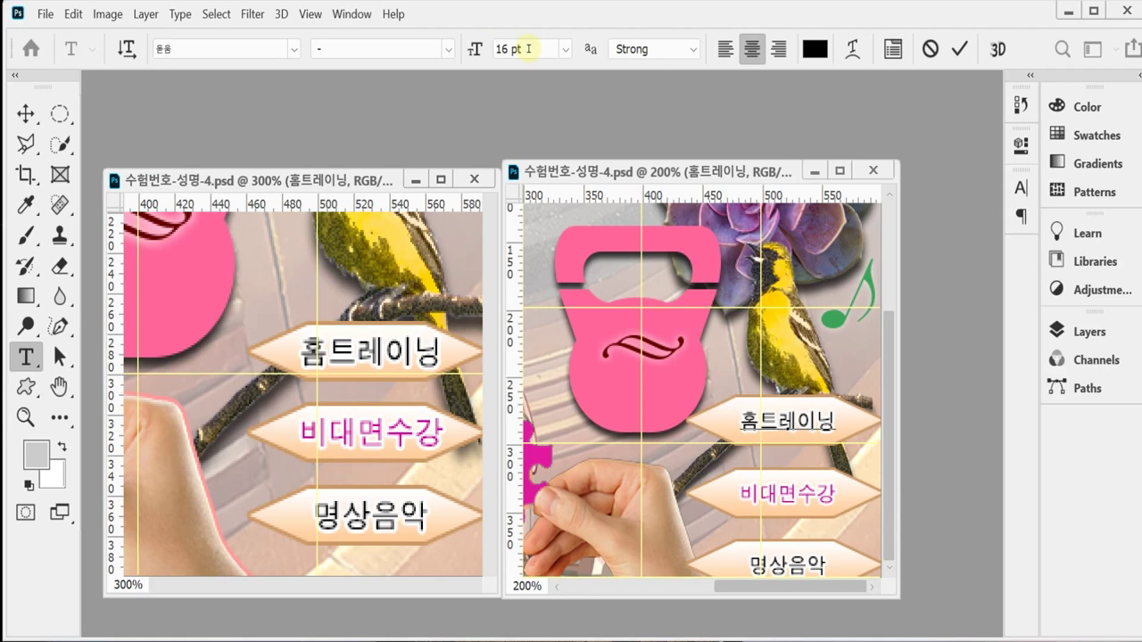
{"action": "left_click", "coordinate": [892, 49]}
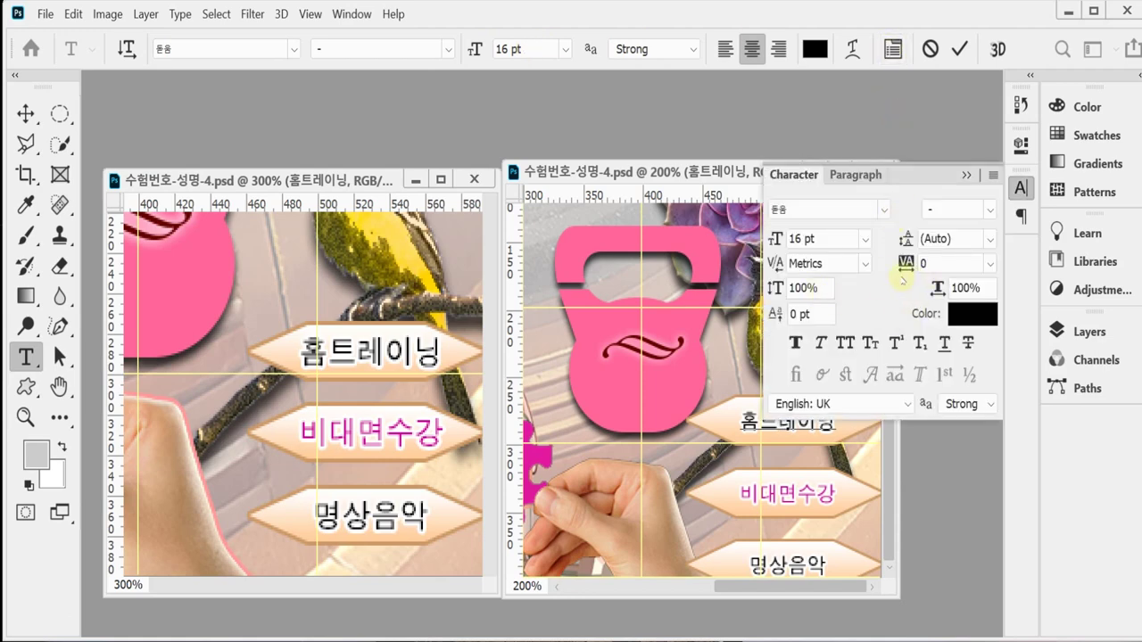
{"action": "left_click", "coordinate": [959, 287]}
{"action": "left_click", "coordinate": [795, 289]}
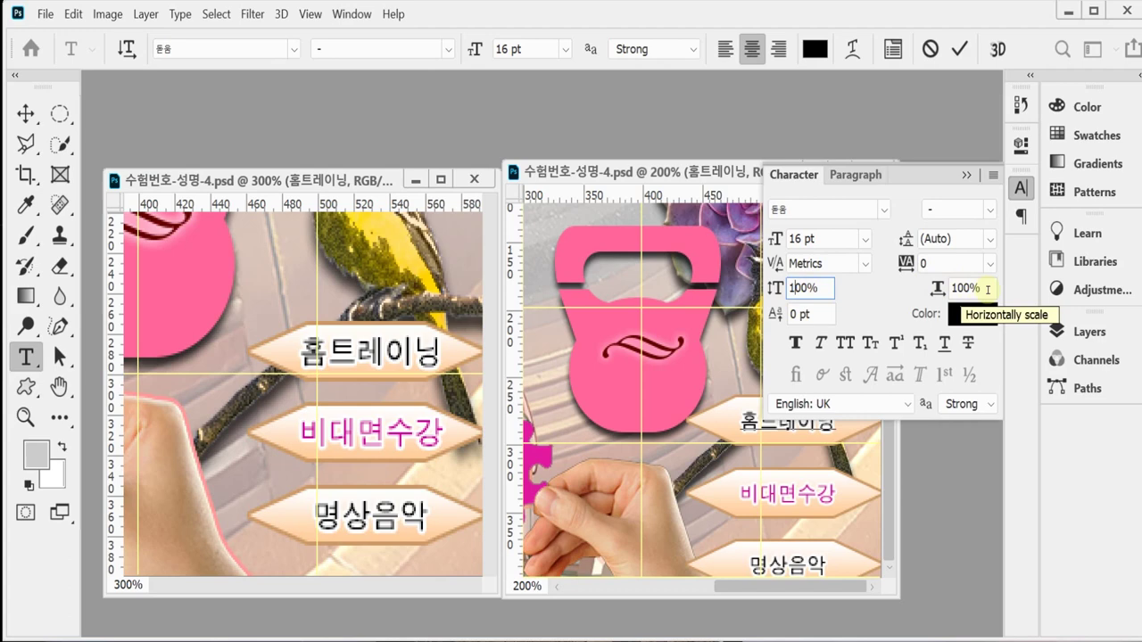
{"action": "left_click", "coordinate": [1021, 187]}
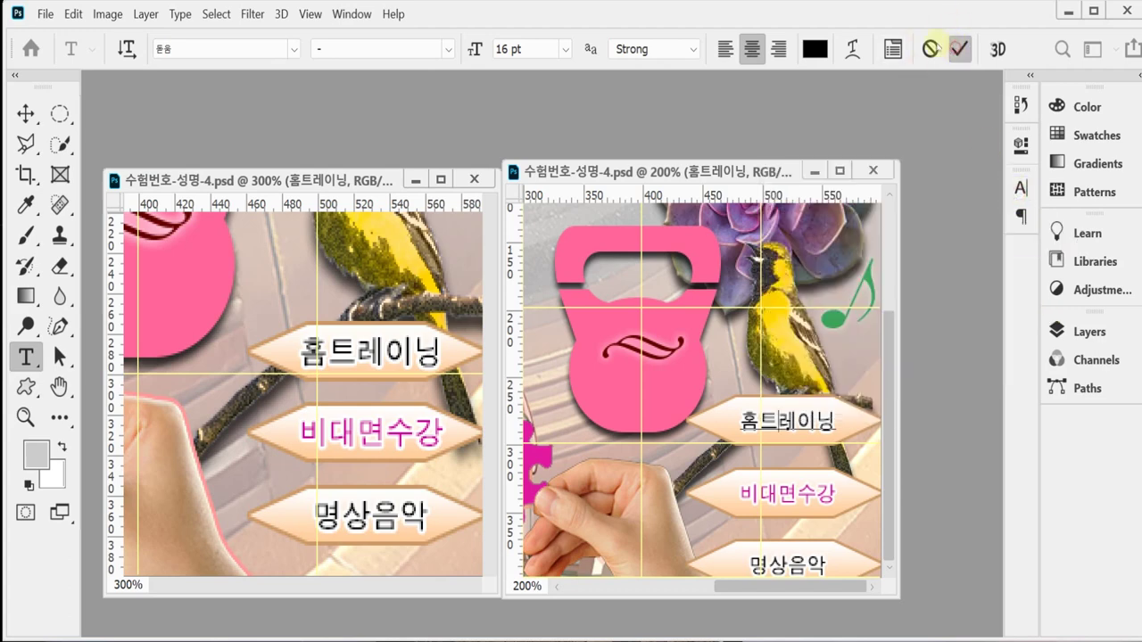
{"action": "left_click", "coordinate": [958, 45]}
Show the entire composition at 100% with the guides hidden
{"action": "key", "text": "v"}
{"action": "left_click_drag", "start_coordinate": [317, 178], "coordinate": [509, 143]}
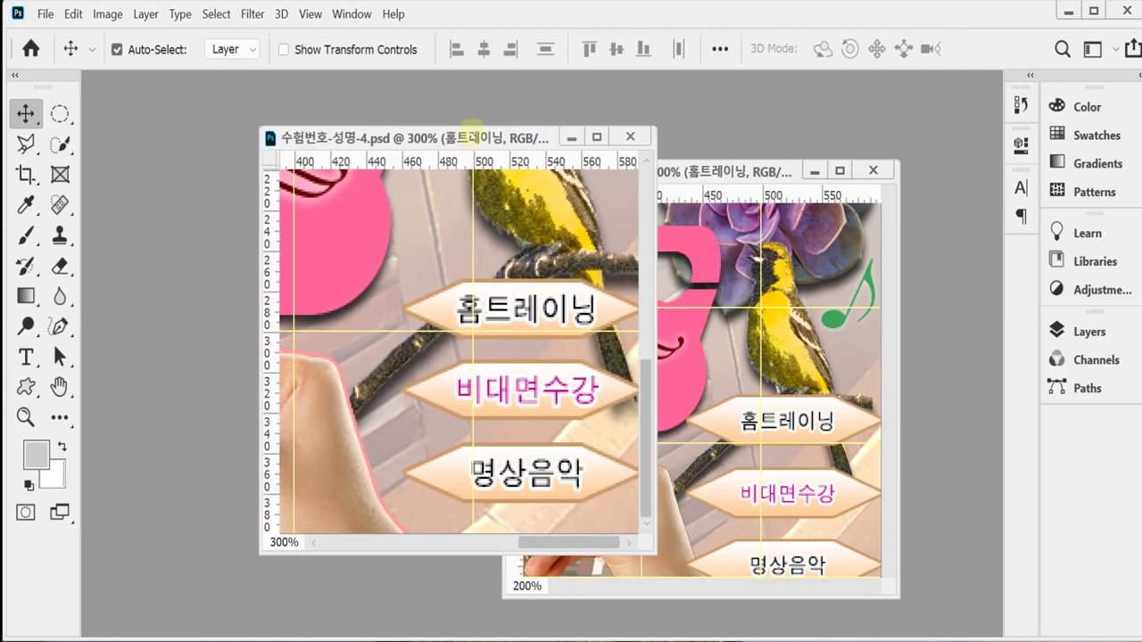
{"action": "key", "text": "ctrl+plus"}
{"action": "key", "text": "ctrl+minus"}
{"action": "key", "text": "ctrl+minus"}
{"action": "key", "text": "ctrl+minus"}
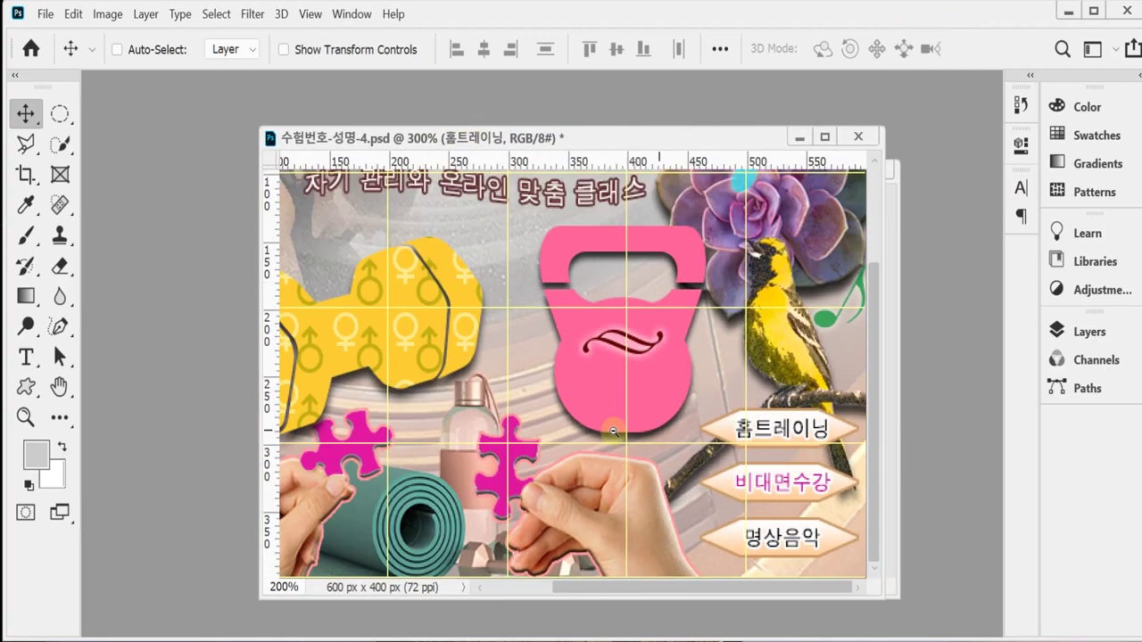
{"action": "key", "text": "ctrl+plus"}
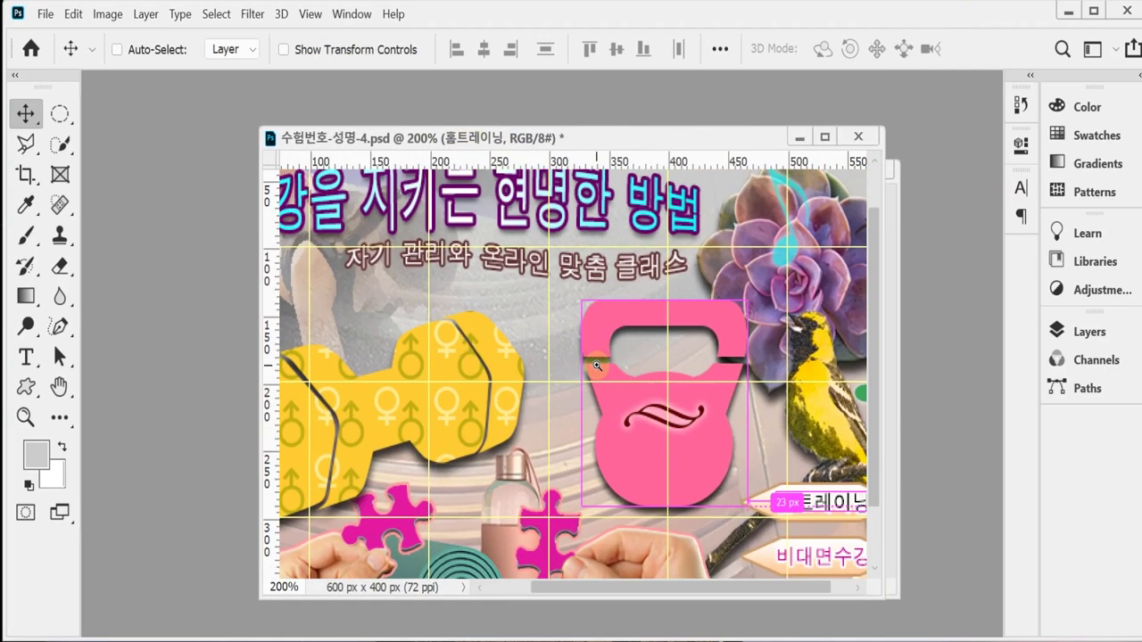
{"action": "key", "text": "ctrl+minus"}
{"action": "left_click", "coordinate": [25, 357]}
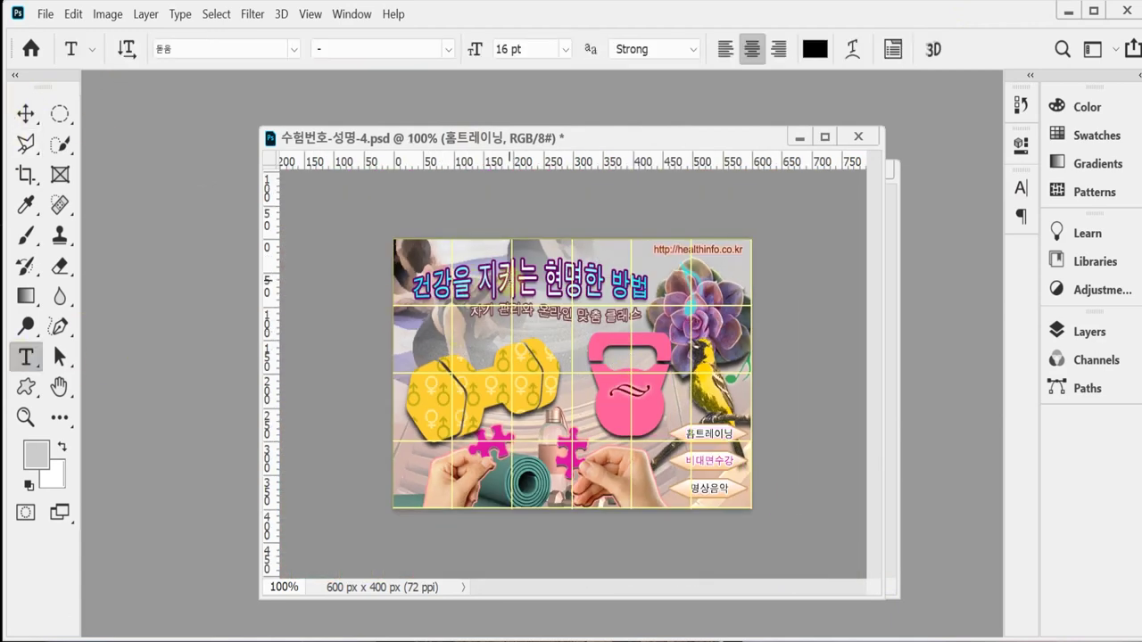
{"action": "key", "text": "ctrl+apostrophe"}
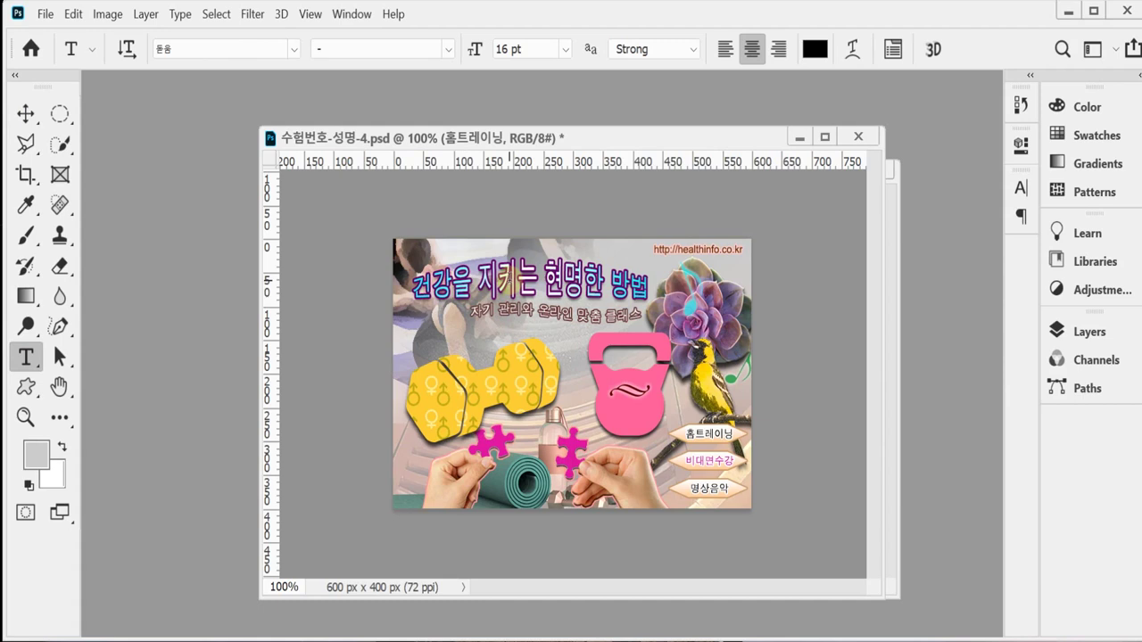
Review the warp style and bend applied to the main title 건강을 지키는 현명한 방법
{"action": "left_click", "coordinate": [533, 284]}
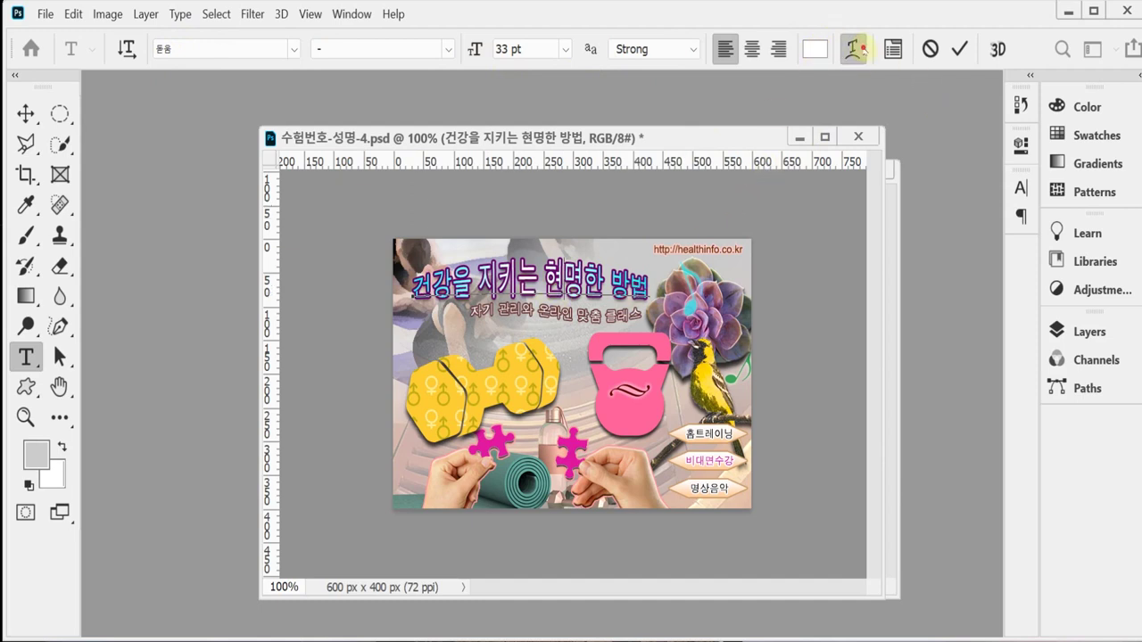
{"action": "left_click", "coordinate": [855, 50]}
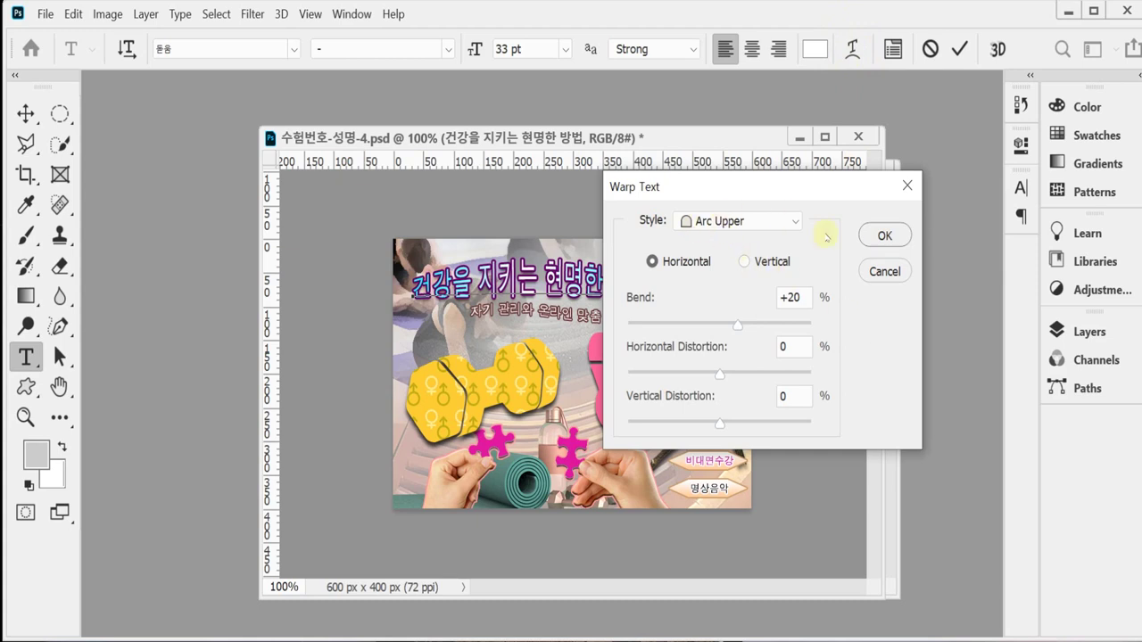
{"action": "left_click", "coordinate": [885, 235]}
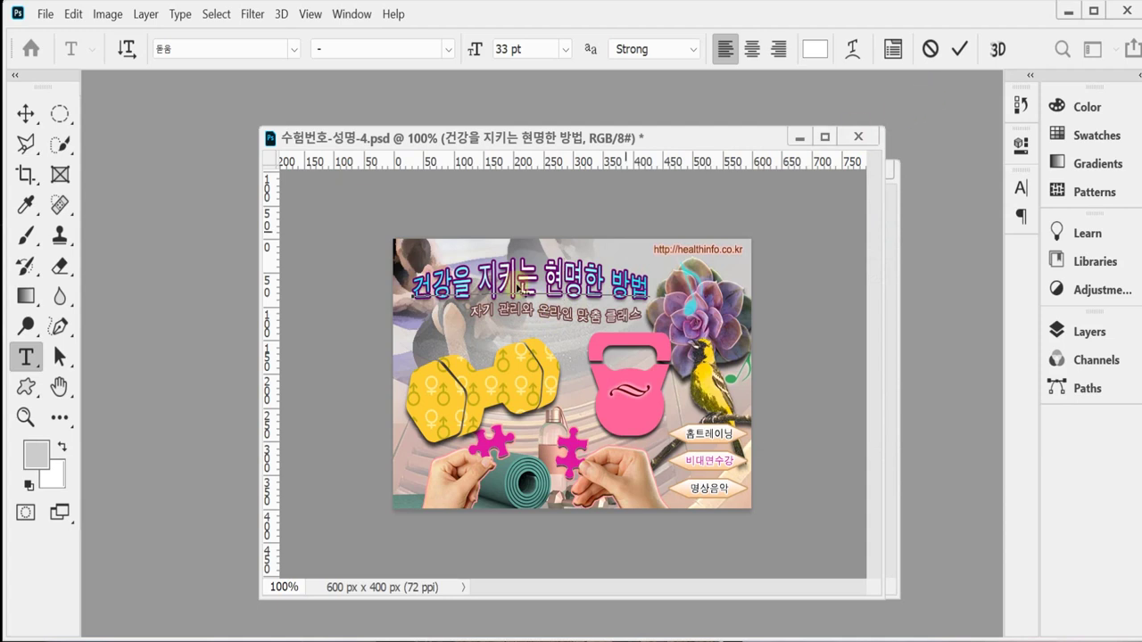
{"action": "left_click", "coordinate": [557, 321]}
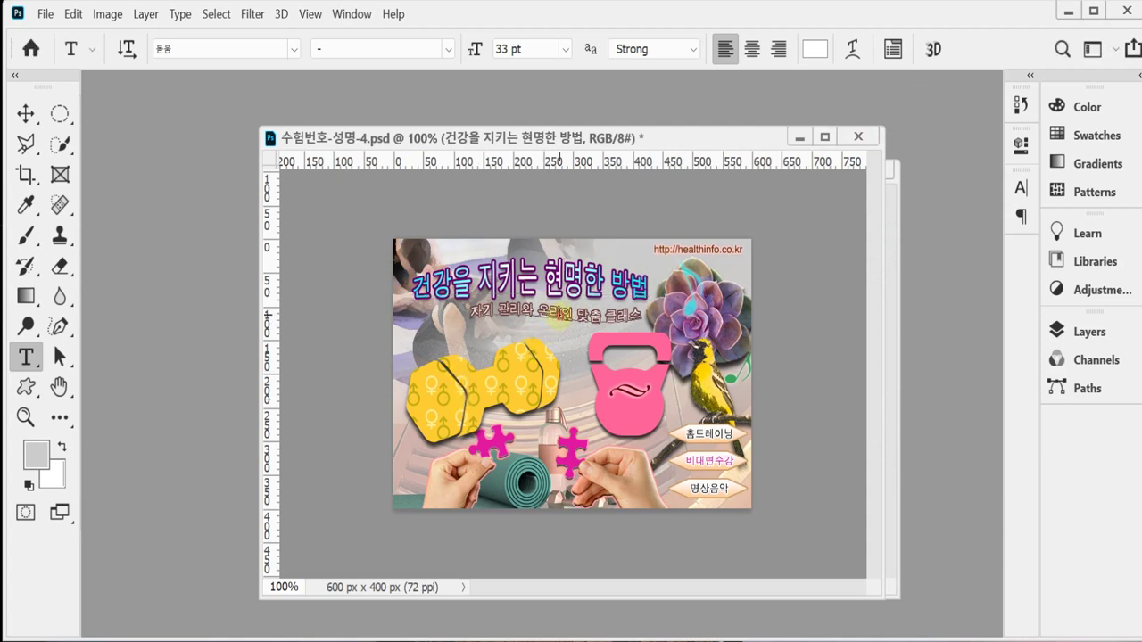
Review the warp style and bend applied to the subtitle below the main title
{"action": "left_click", "coordinate": [558, 314]}
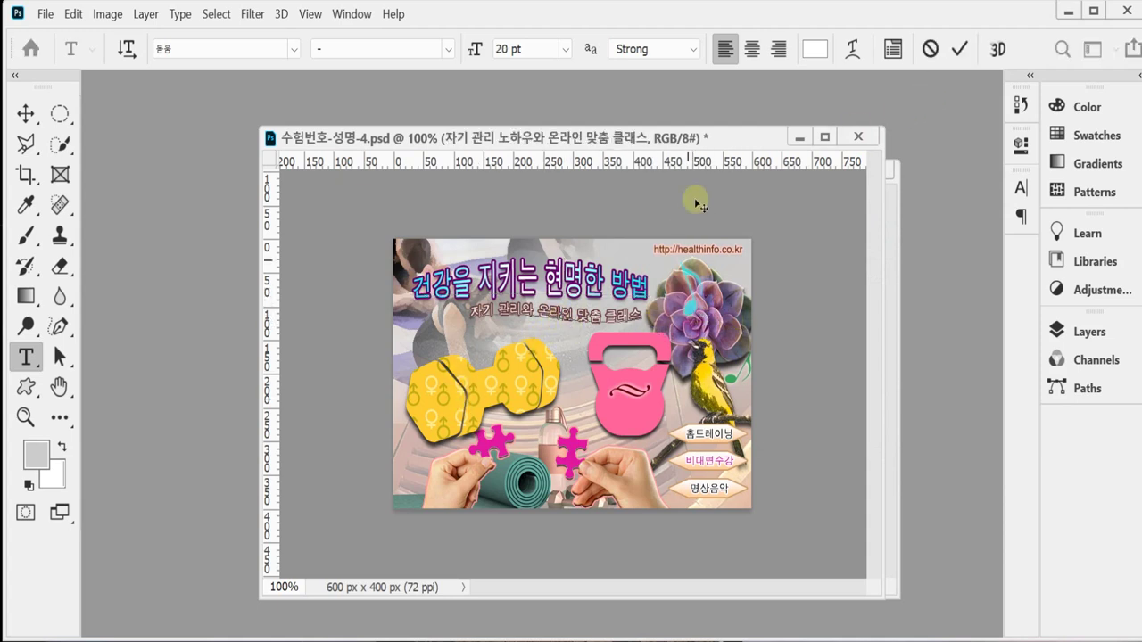
{"action": "left_click", "coordinate": [853, 50]}
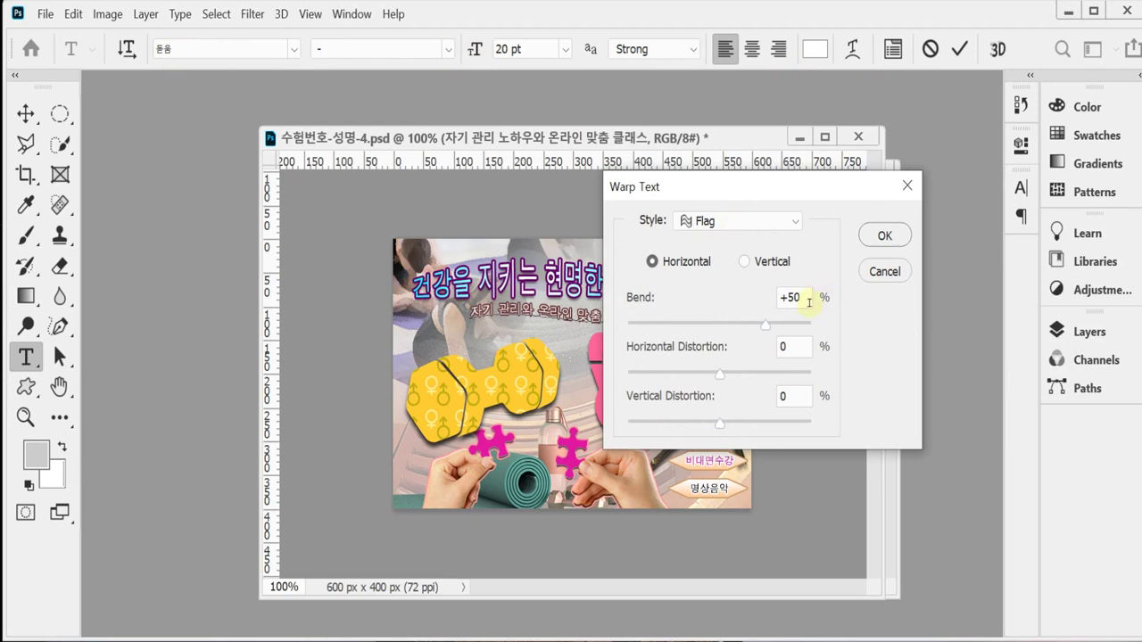
{"action": "left_click", "coordinate": [883, 235]}
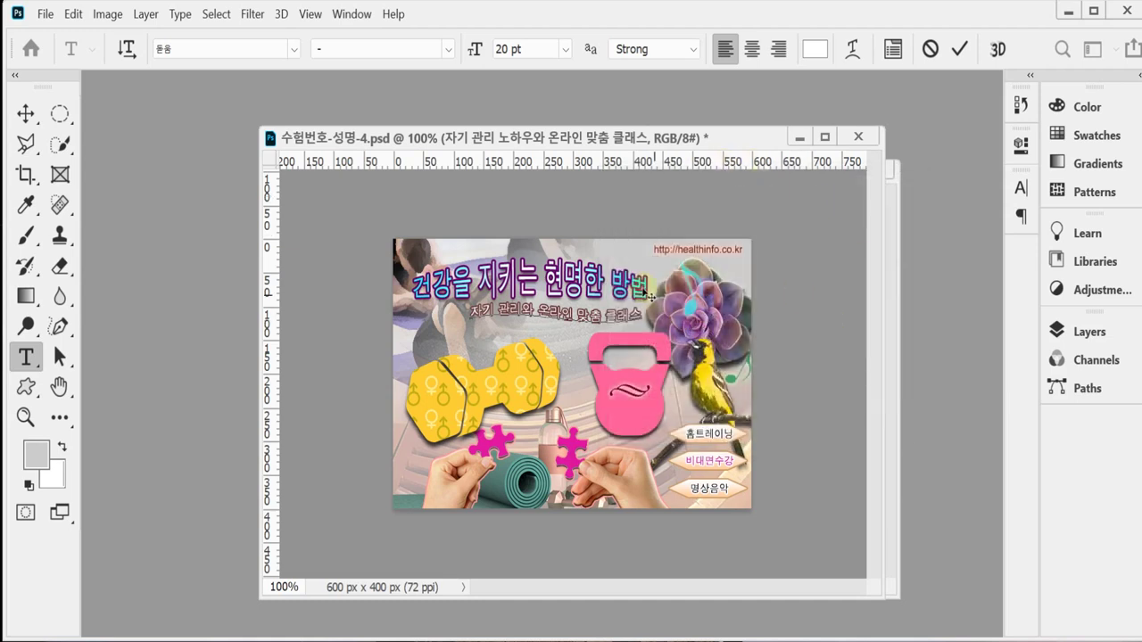
{"action": "key", "text": "ctrl+plus"}
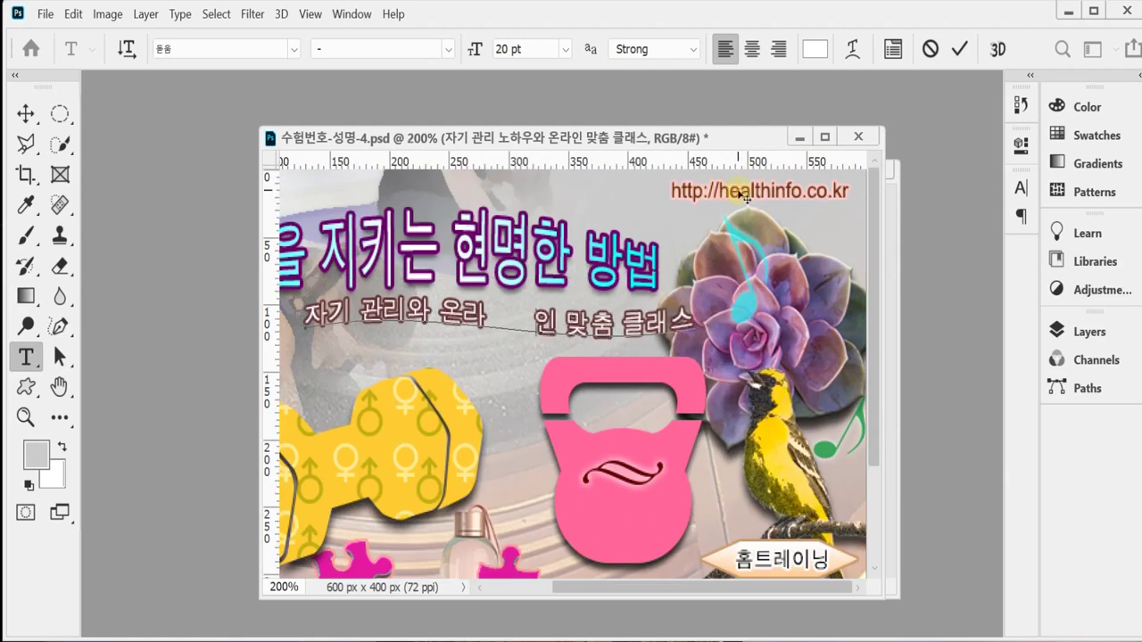
{"action": "left_click", "coordinate": [744, 193]}
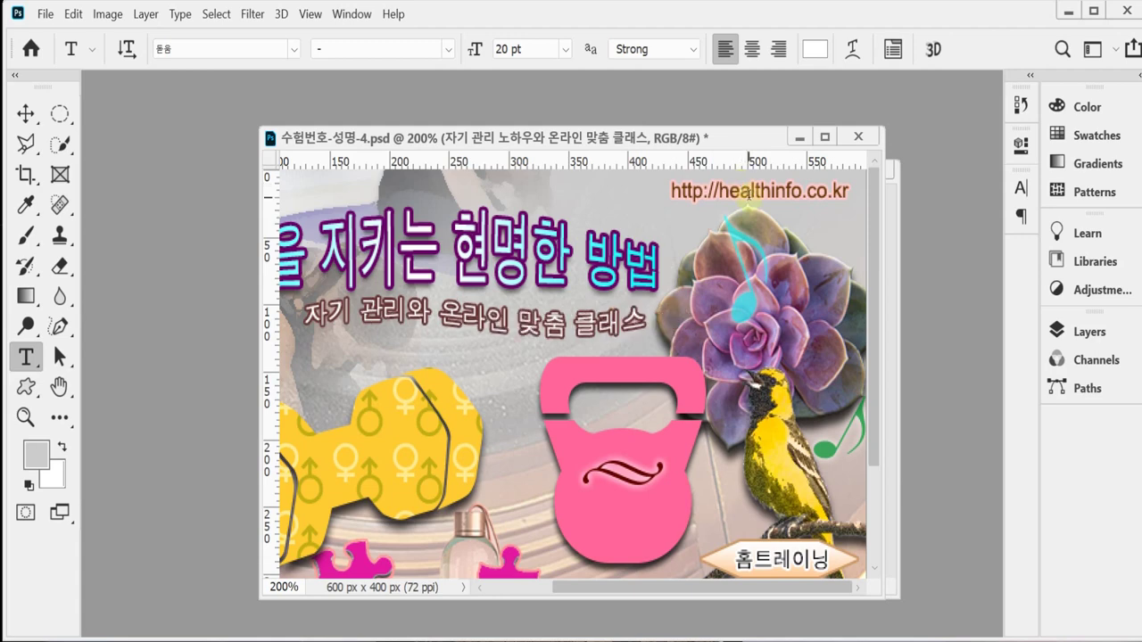
{"action": "left_click", "coordinate": [748, 191]}
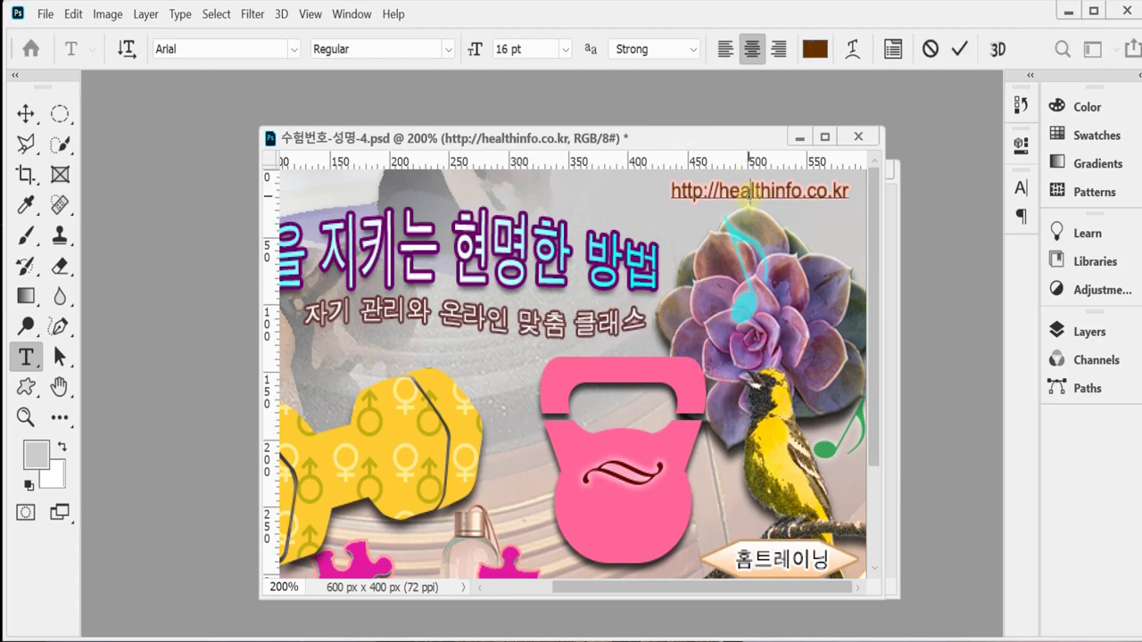
{"action": "key", "text": "Escape"}
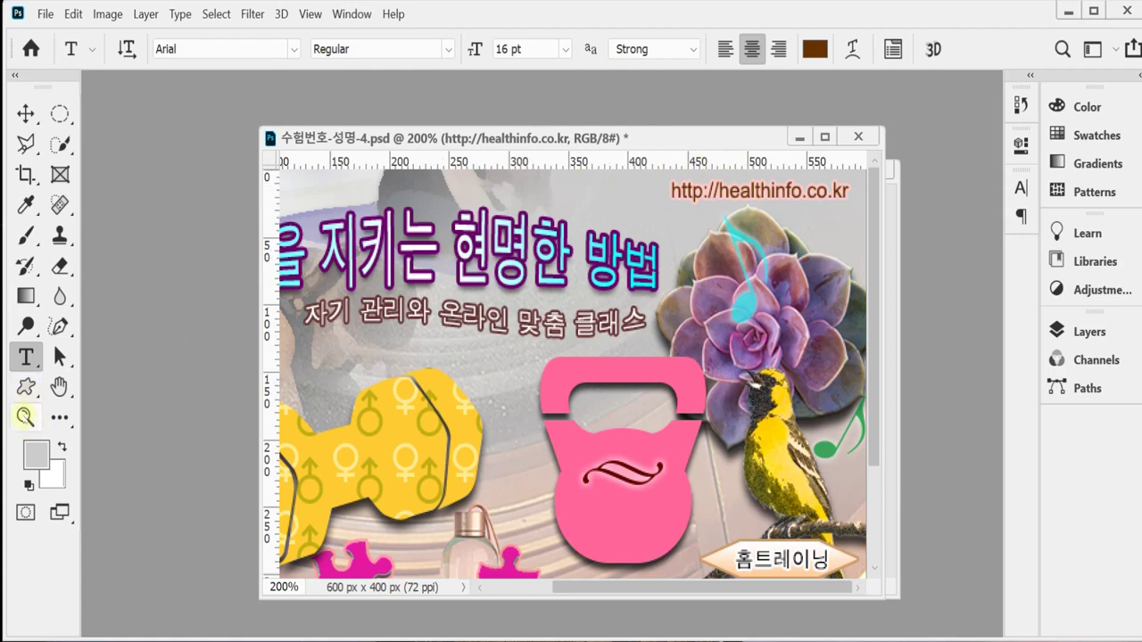
Check the full composition at 100% with and without guides, and save the changes to the PSD
{"action": "double_click", "coordinate": [25, 416]}
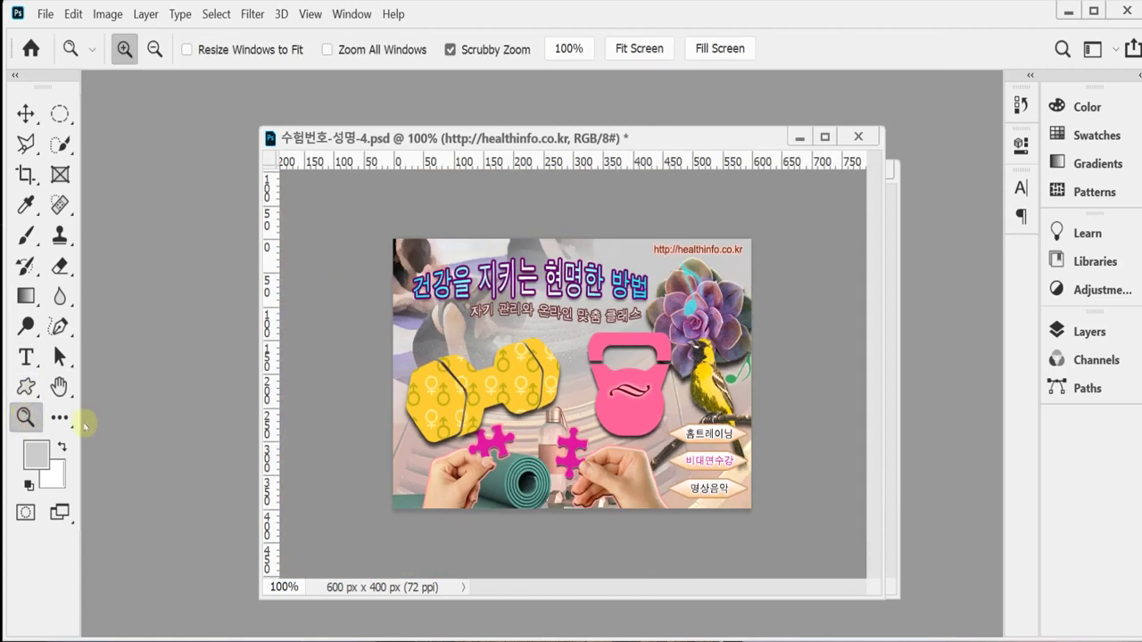
{"action": "key", "text": "ctrl+apostrophe"}
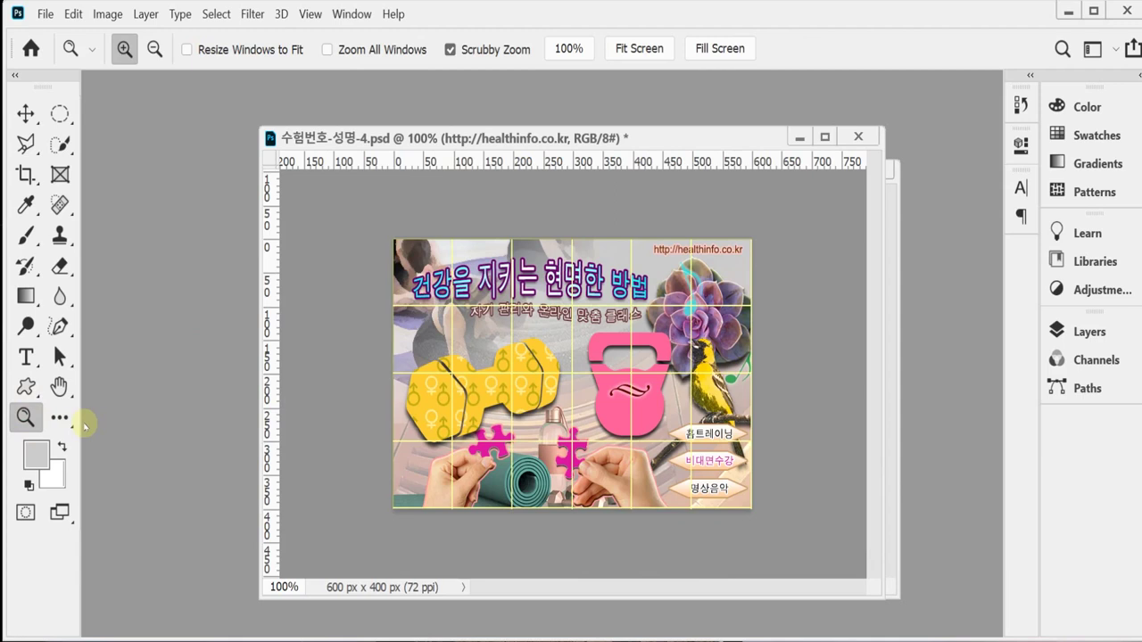
{"action": "key", "text": "ctrl+apostrophe"}
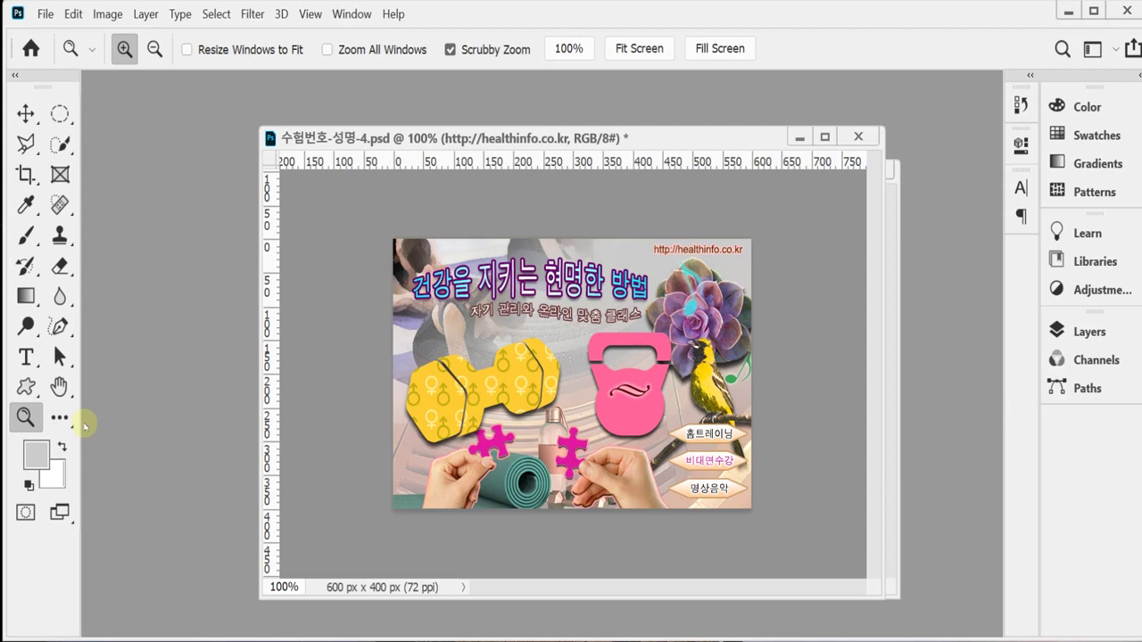
{"action": "key", "text": "ctrl+s"}
Start saving the document under another format and choose the GTQ folder inside 문서 as its location
{"action": "key", "text": "shift+ctrl+s"}
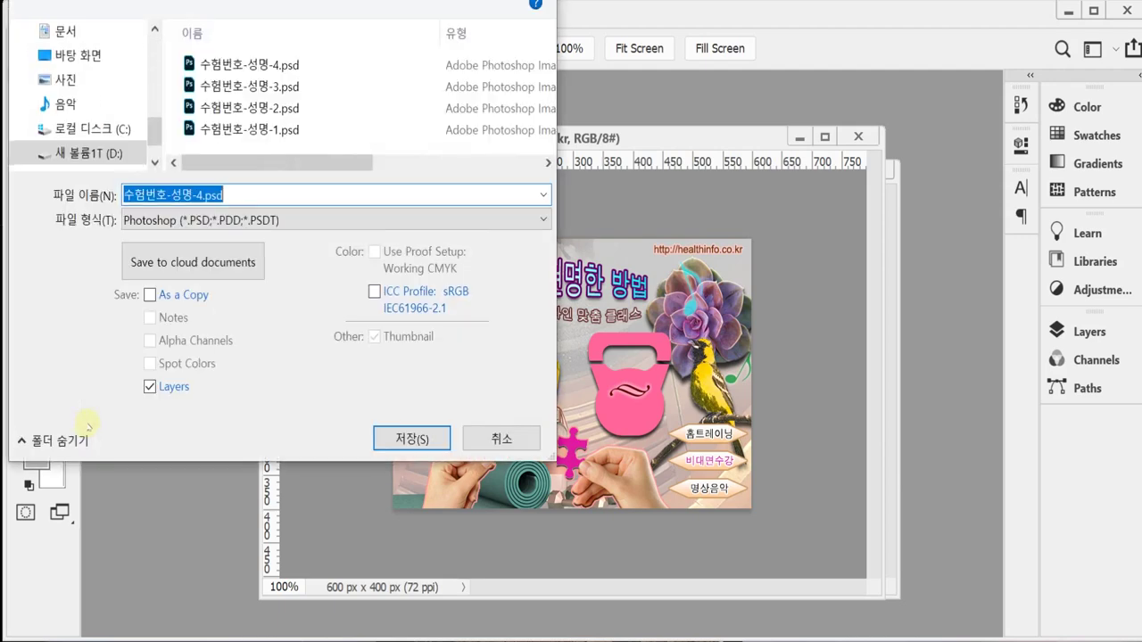
{"action": "left_click_drag", "start_coordinate": [50, 2], "coordinate": [220, 82]}
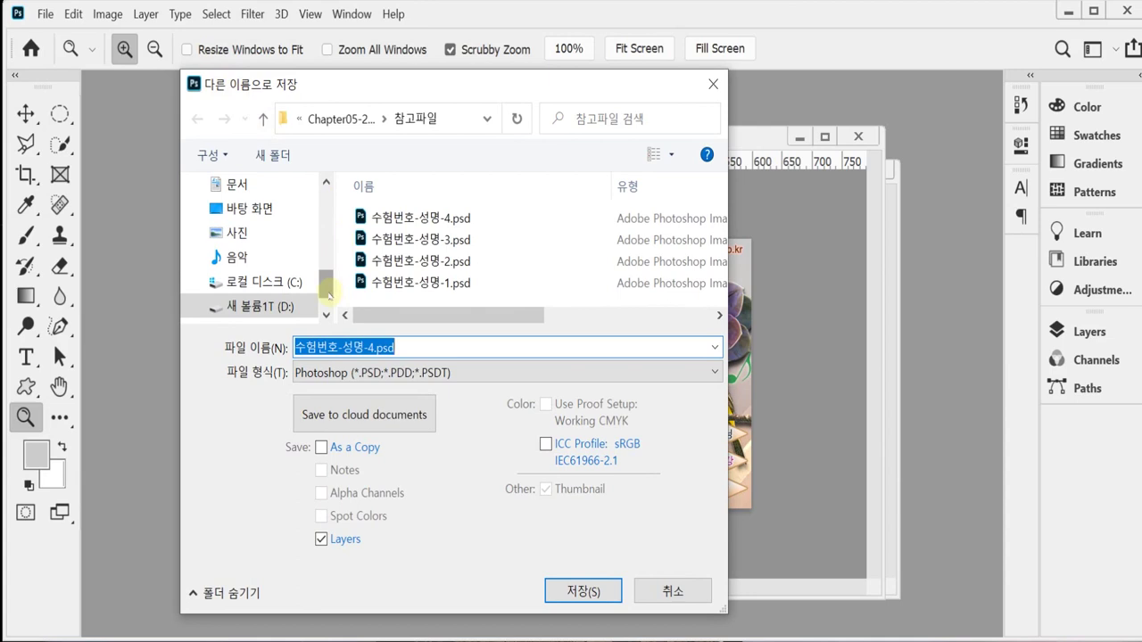
{"action": "left_click_drag", "start_coordinate": [329, 294], "coordinate": [319, 256]}
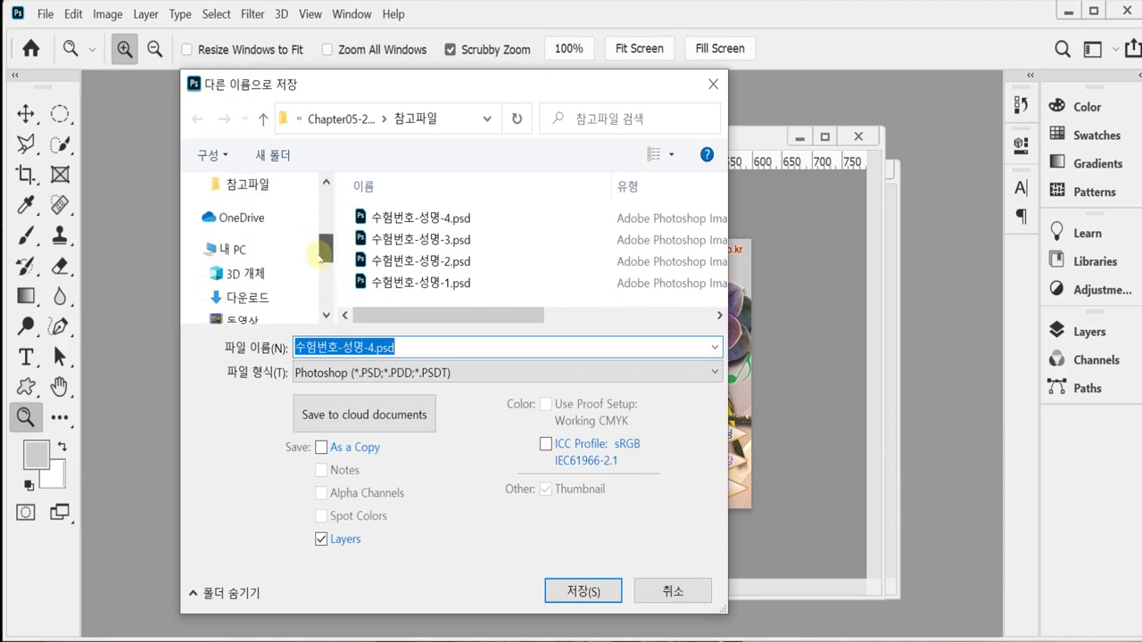
{"action": "left_click", "coordinate": [243, 224]}
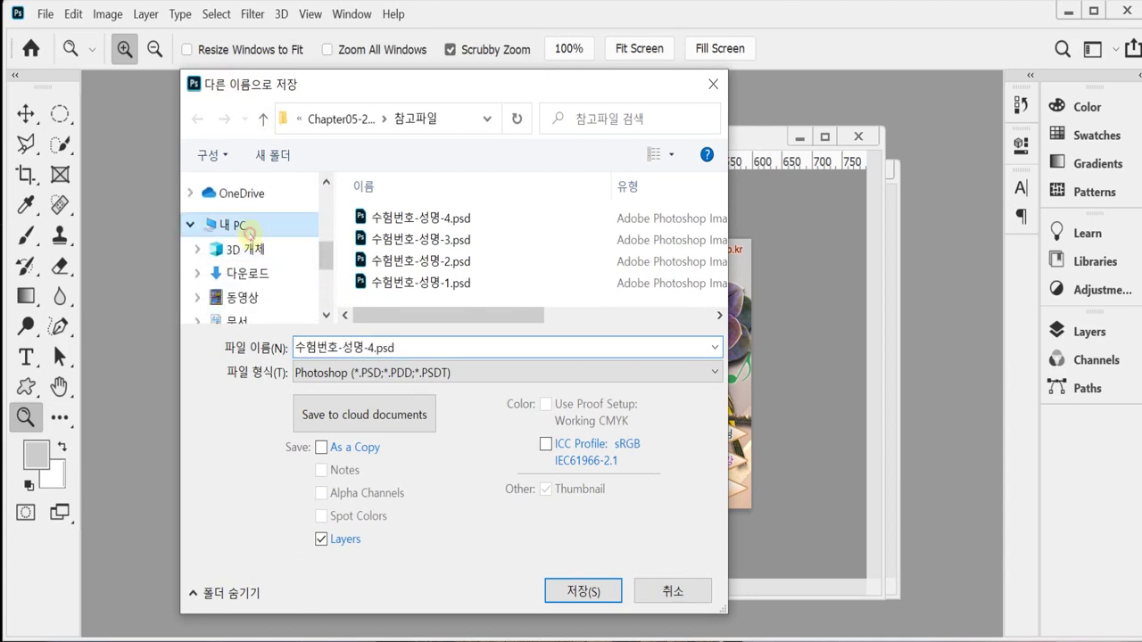
{"action": "scroll", "coordinate": [250, 294], "scroll_direction": "down", "scroll_amount": 1}
{"action": "left_click", "coordinate": [237, 290]}
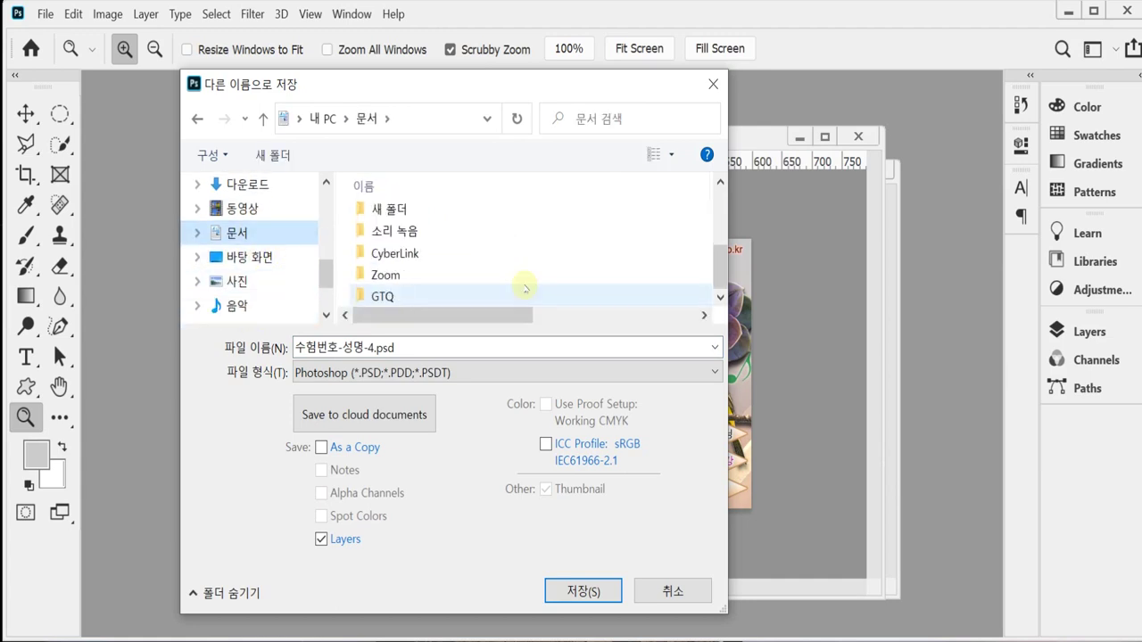
{"action": "left_click", "coordinate": [434, 297]}
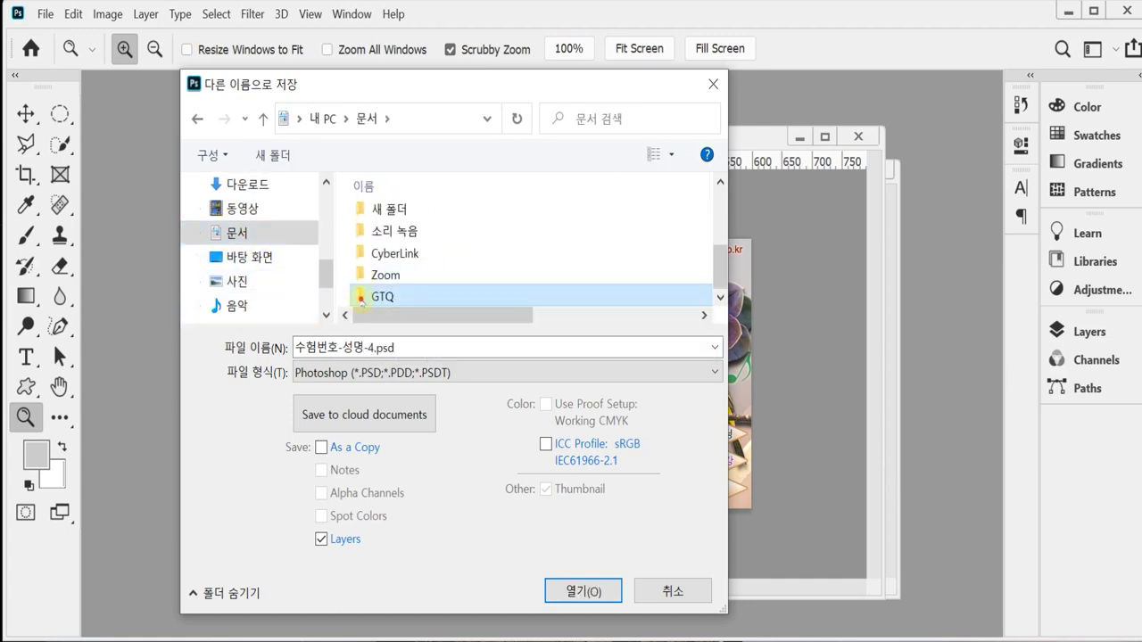
{"action": "double_click", "coordinate": [361, 299]}
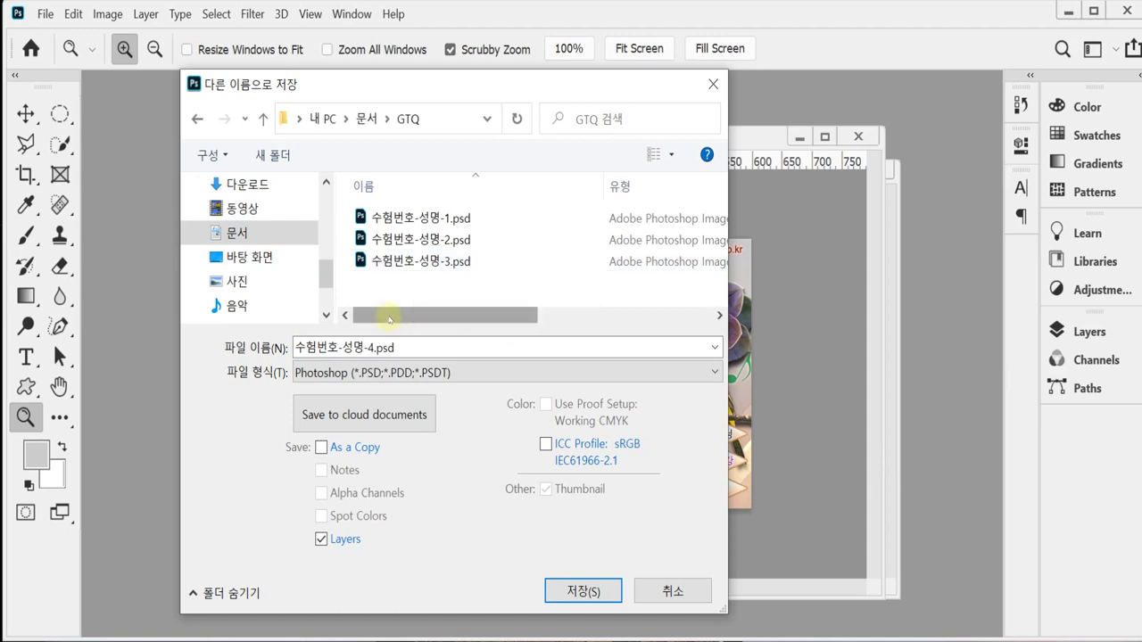
Save the composition as the JPEG 수험번호-성명-4.jpg in the GTQ folder with quality 8
{"action": "left_click", "coordinate": [440, 372]}
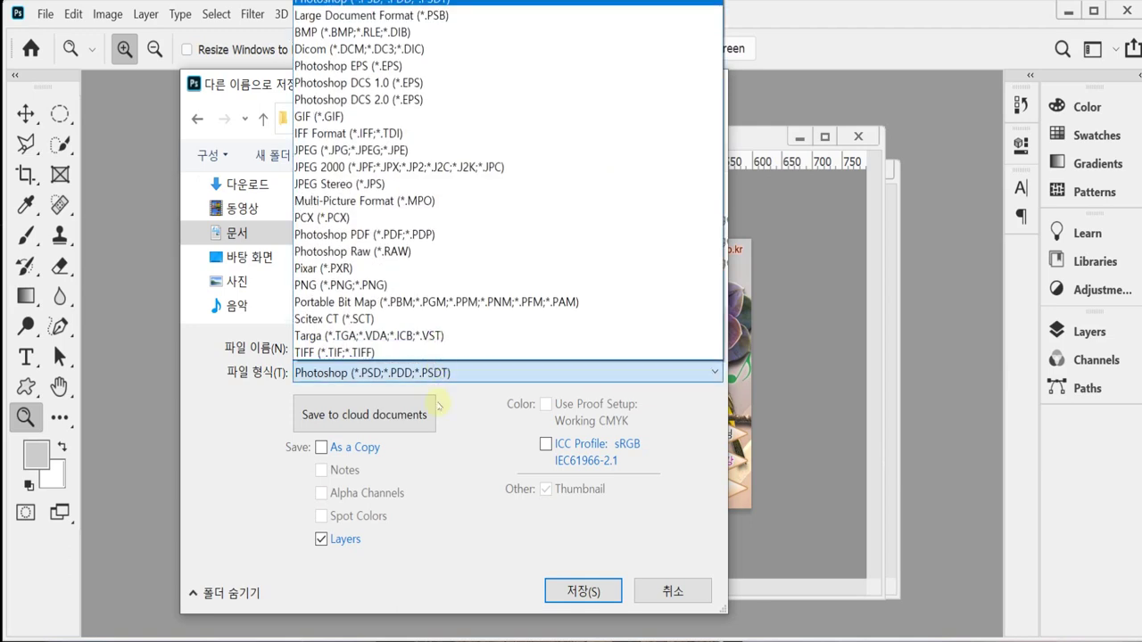
{"action": "left_click", "coordinate": [402, 151]}
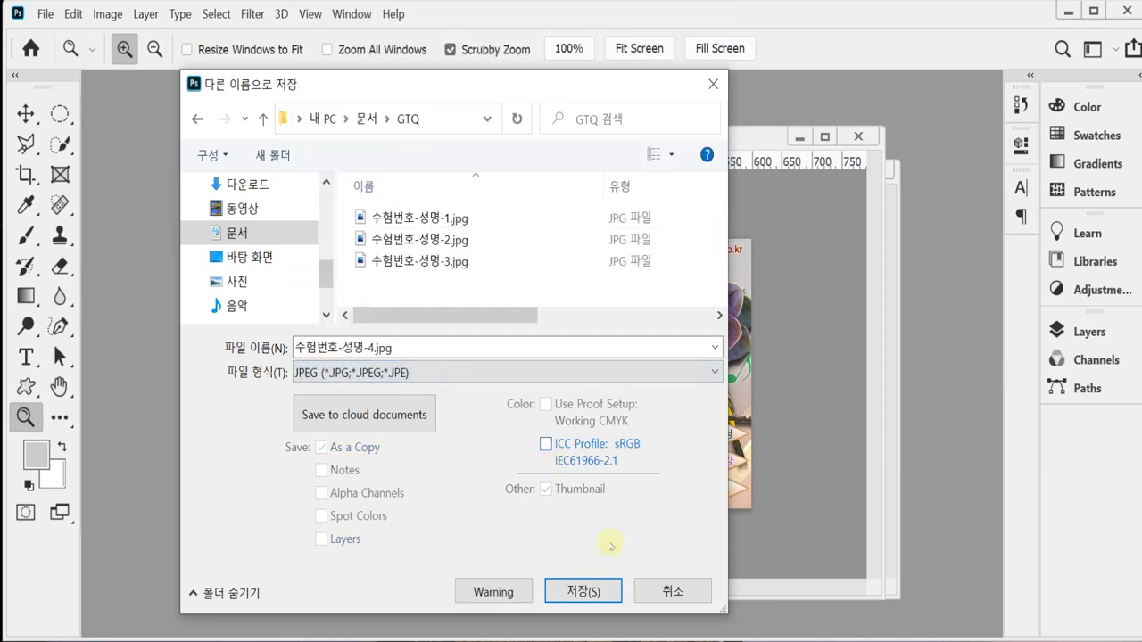
{"action": "left_click", "coordinate": [587, 592]}
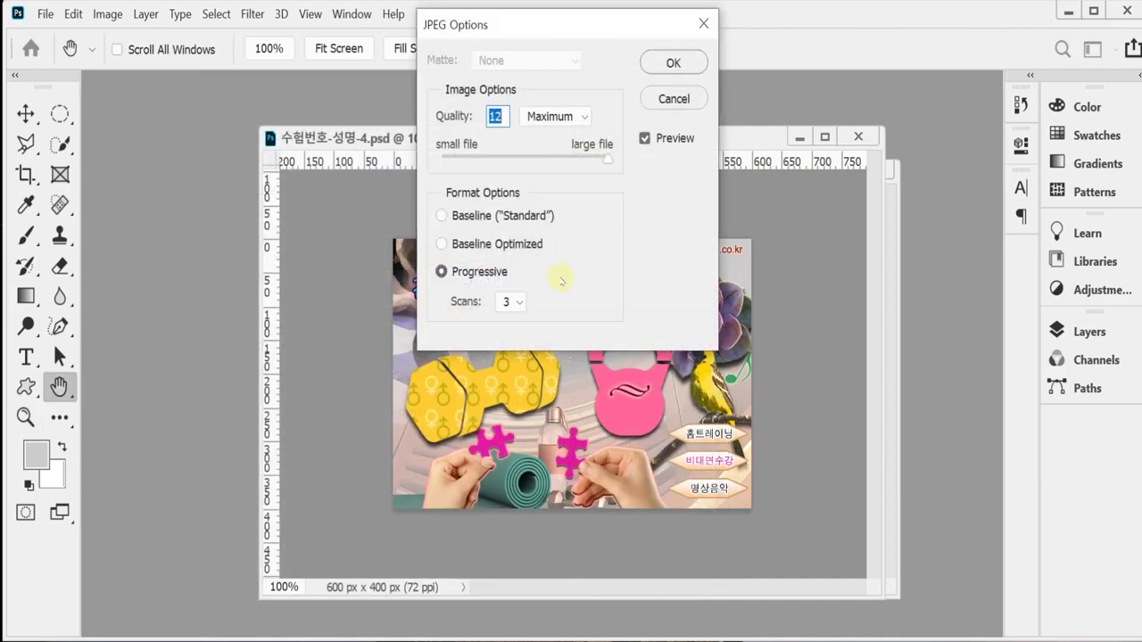
{"action": "type", "text": "8"}
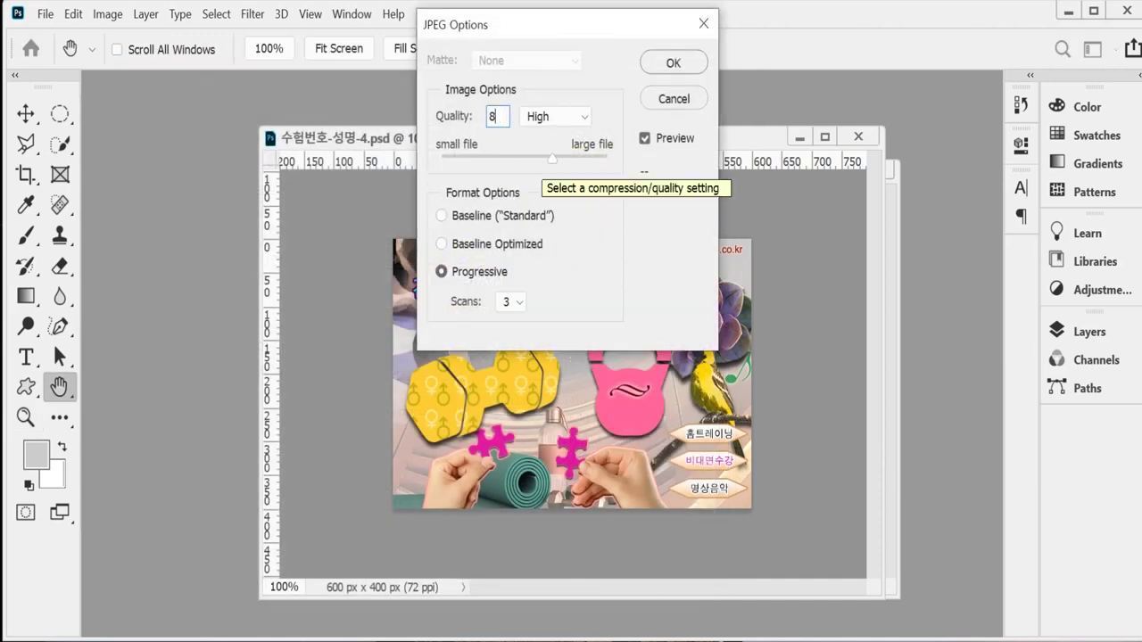
{"action": "key", "text": "Return"}
{"action": "key", "text": "z"}
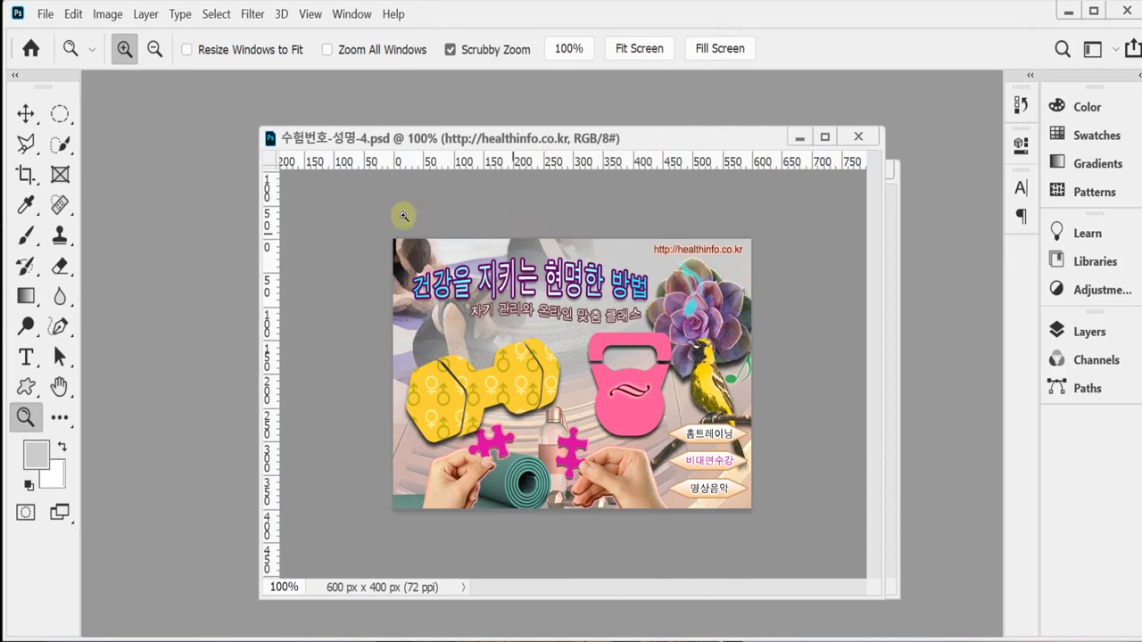
Resize the whole image to 60 px wide by 40 px high, keeping its proportions
{"action": "left_click", "coordinate": [108, 14]}
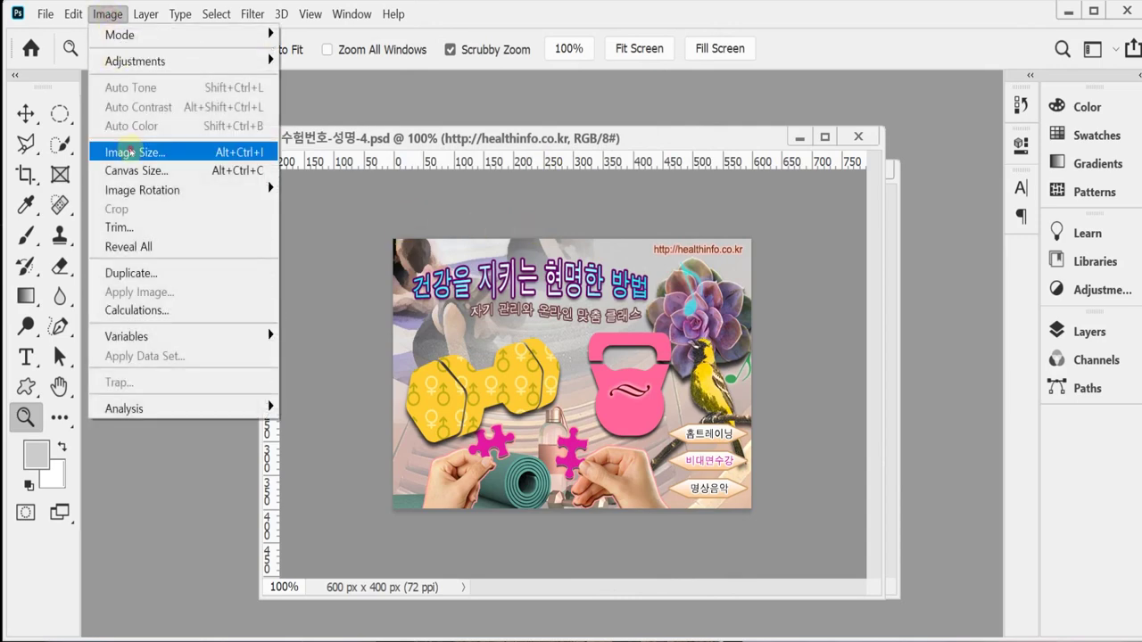
{"action": "left_click", "coordinate": [130, 151]}
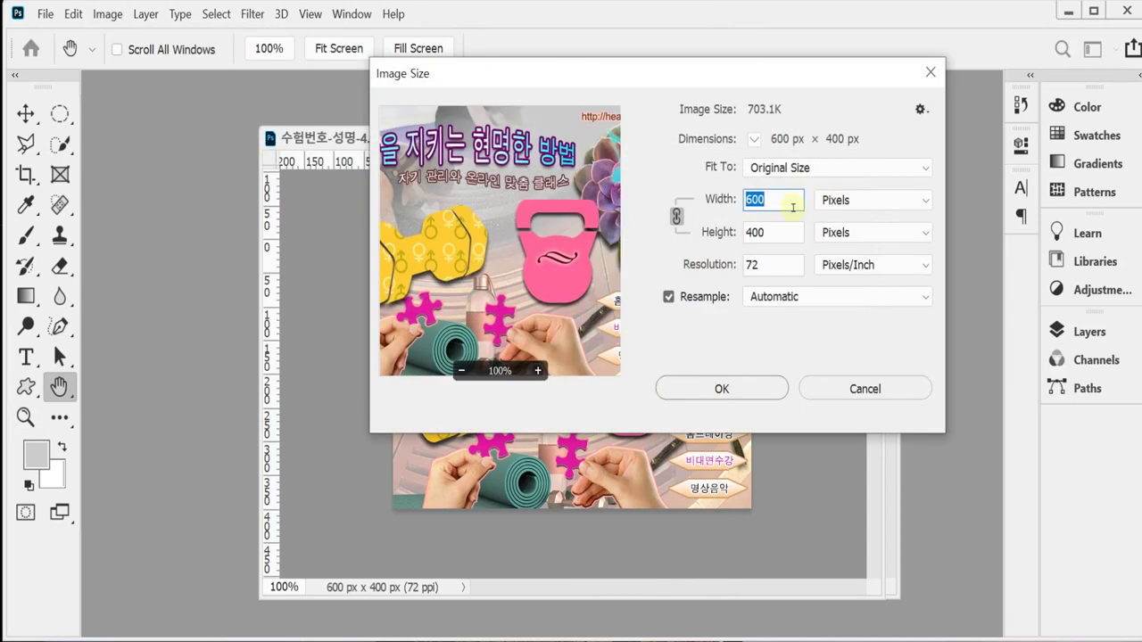
{"action": "type", "text": "60"}
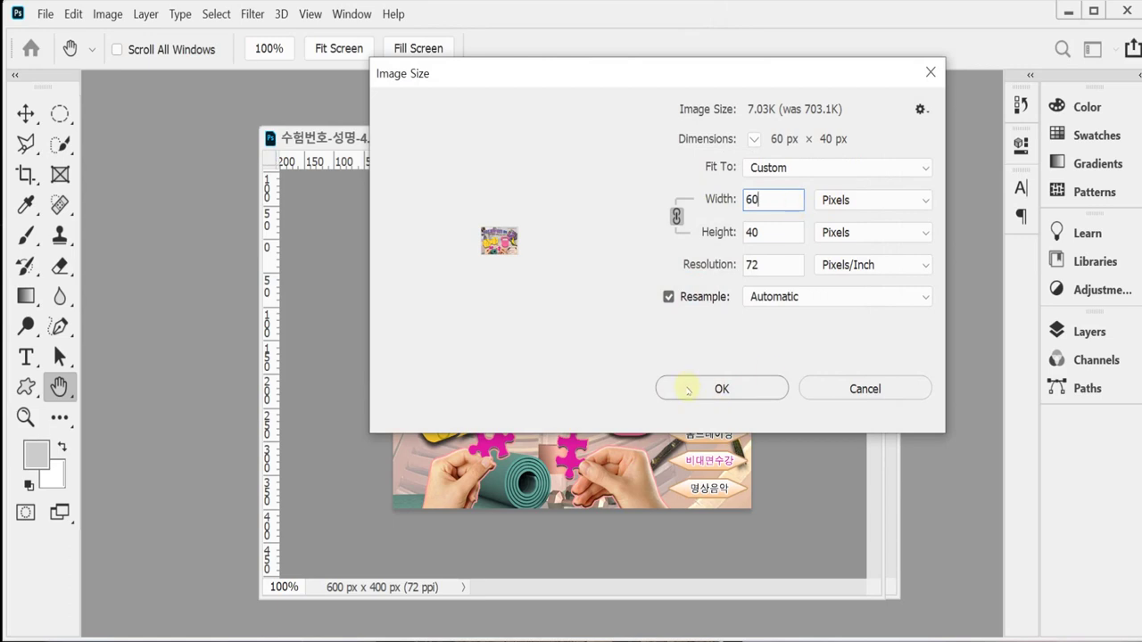
{"action": "left_click", "coordinate": [687, 389]}
{"action": "key", "text": "z"}
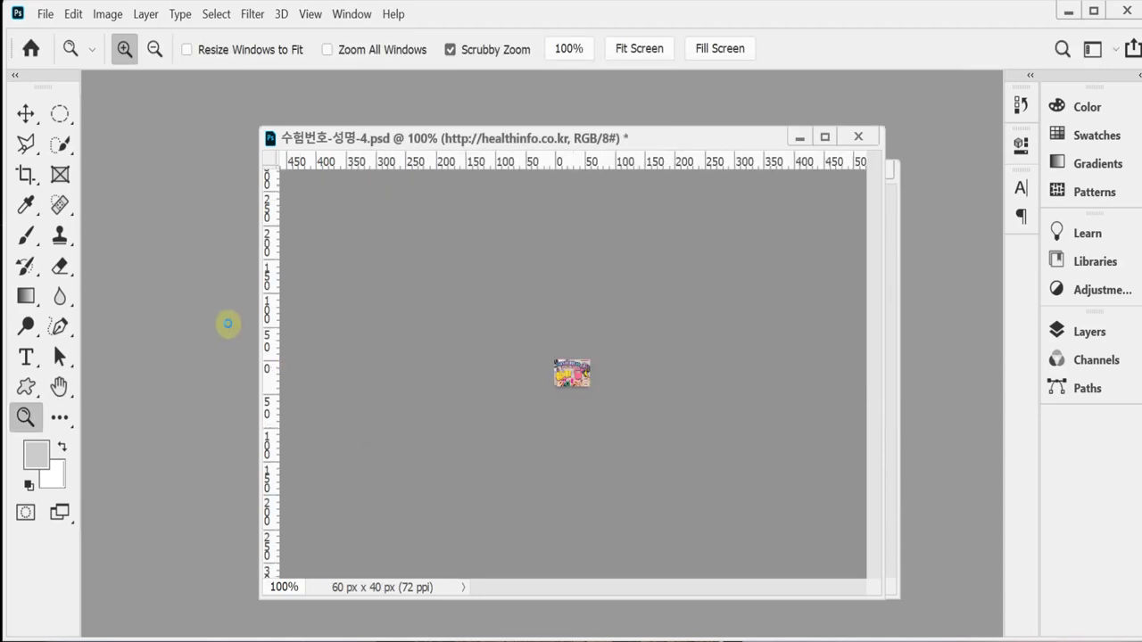
Save the reduced document as the layered Photoshop file 수험번호-성명-4.psd in the GTQ folder inside 문서
{"action": "key", "text": "ctrl+shift+s"}
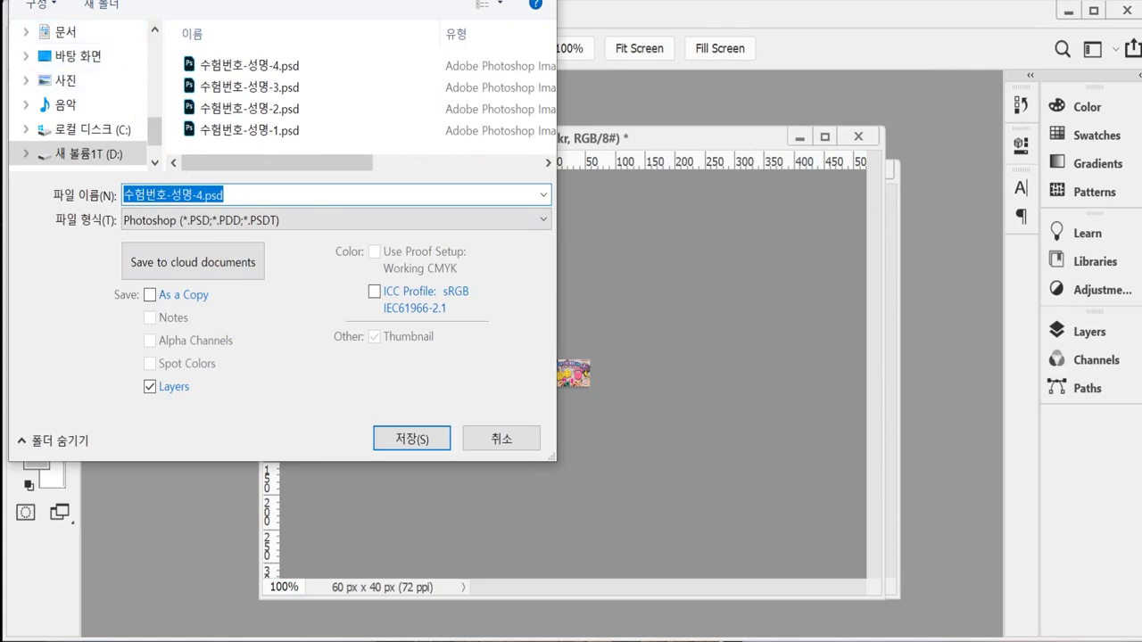
{"action": "left_click_drag", "start_coordinate": [75, 1], "coordinate": [314, 98]}
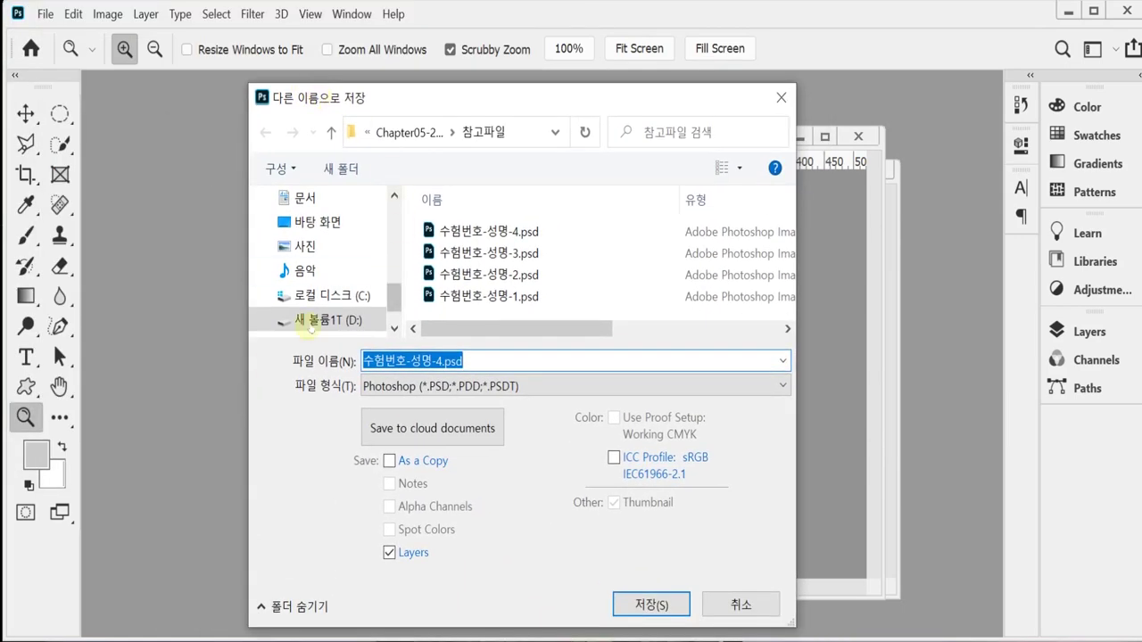
{"action": "left_click", "coordinate": [305, 199]}
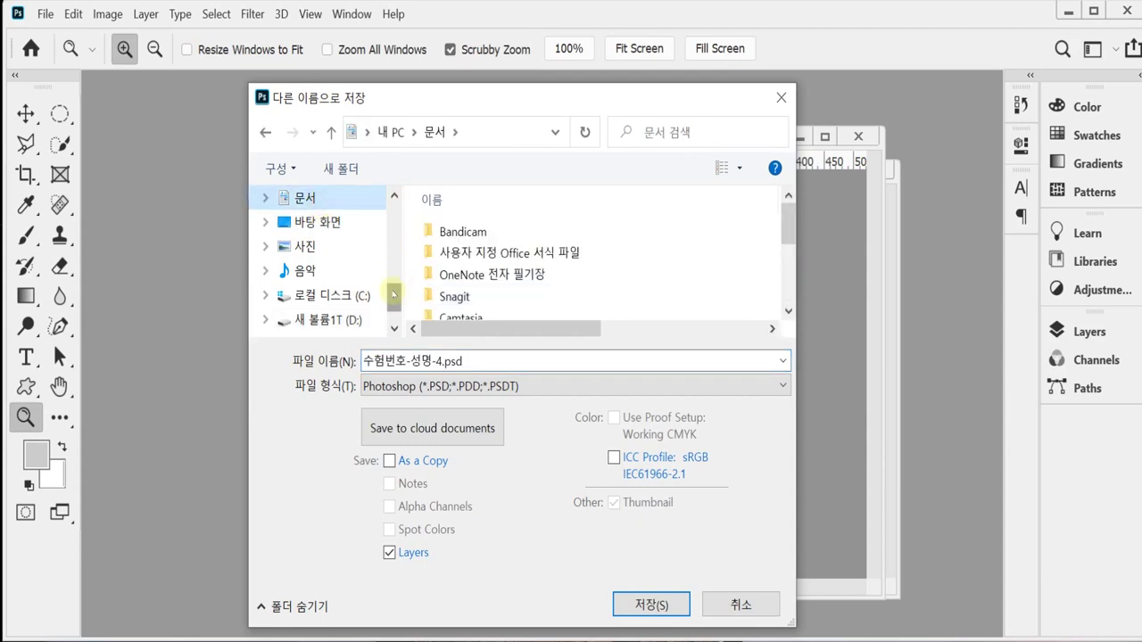
{"action": "scroll", "coordinate": [437, 304], "scroll_direction": "down", "scroll_amount": 3}
{"action": "double_click", "coordinate": [446, 306]}
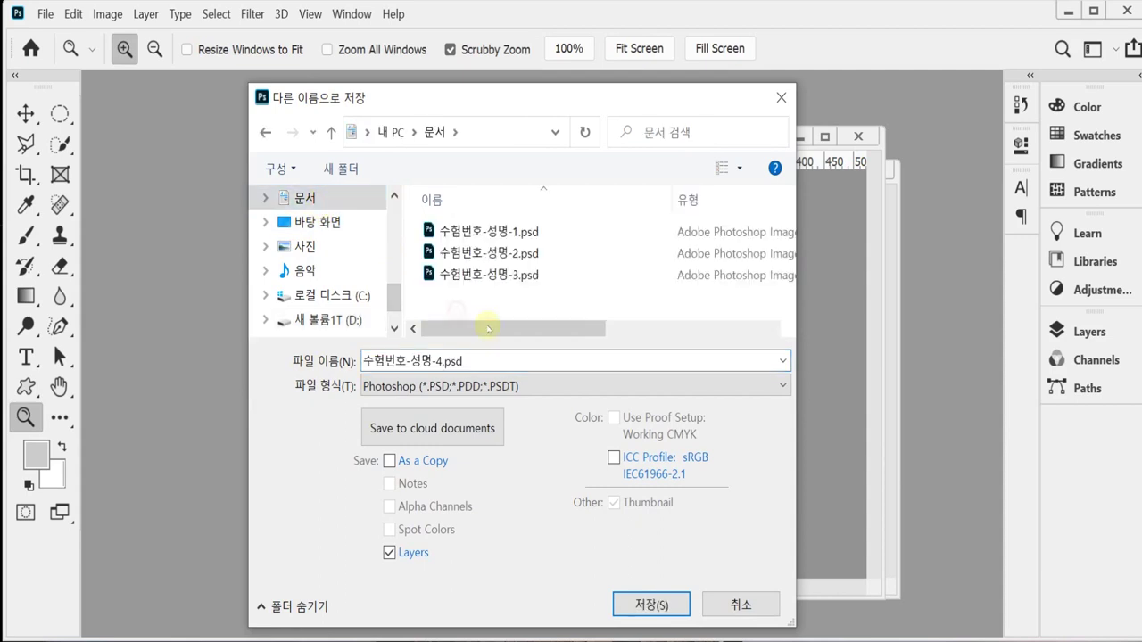
{"action": "left_click", "coordinate": [652, 605]}
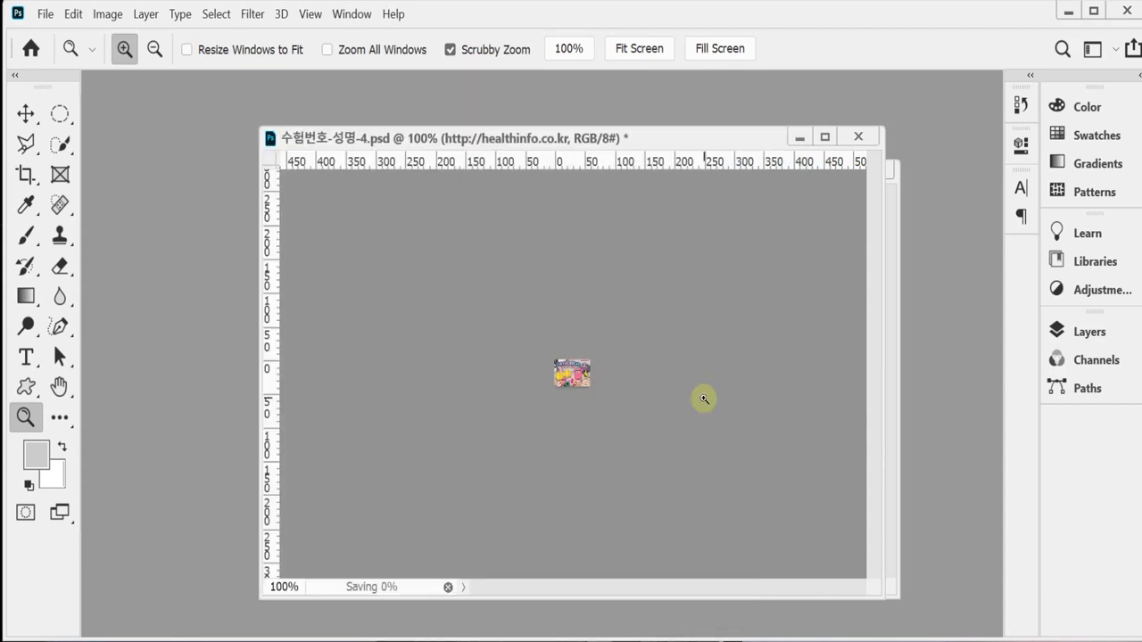